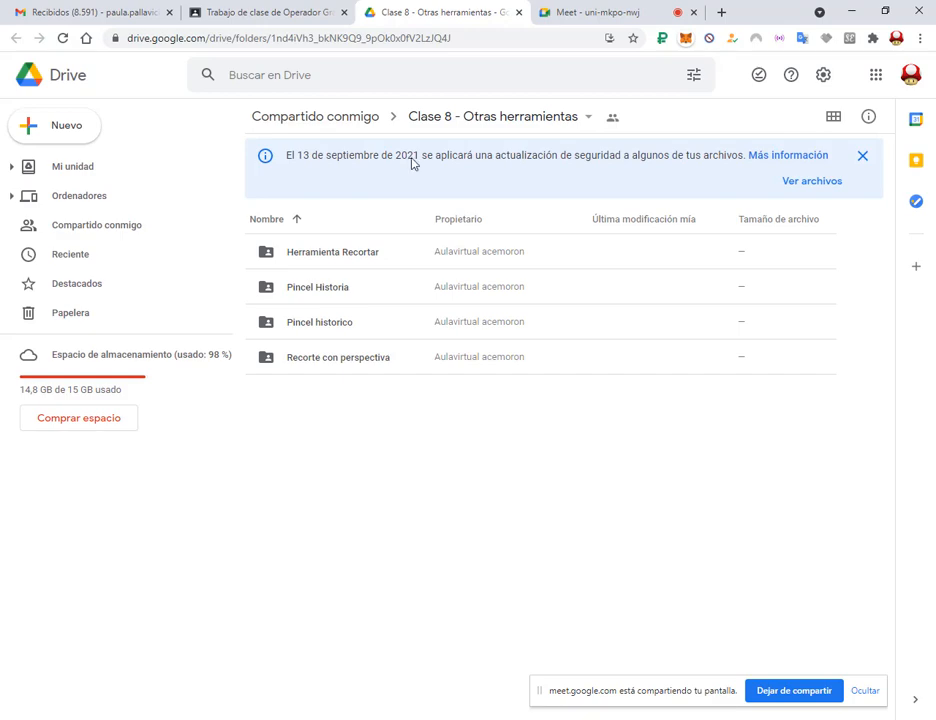
# Step: Check the message chat of the Google Meet call and return to the Clase 8 - Otras herramientas folder in Drive
pyautogui.click(343, 259)
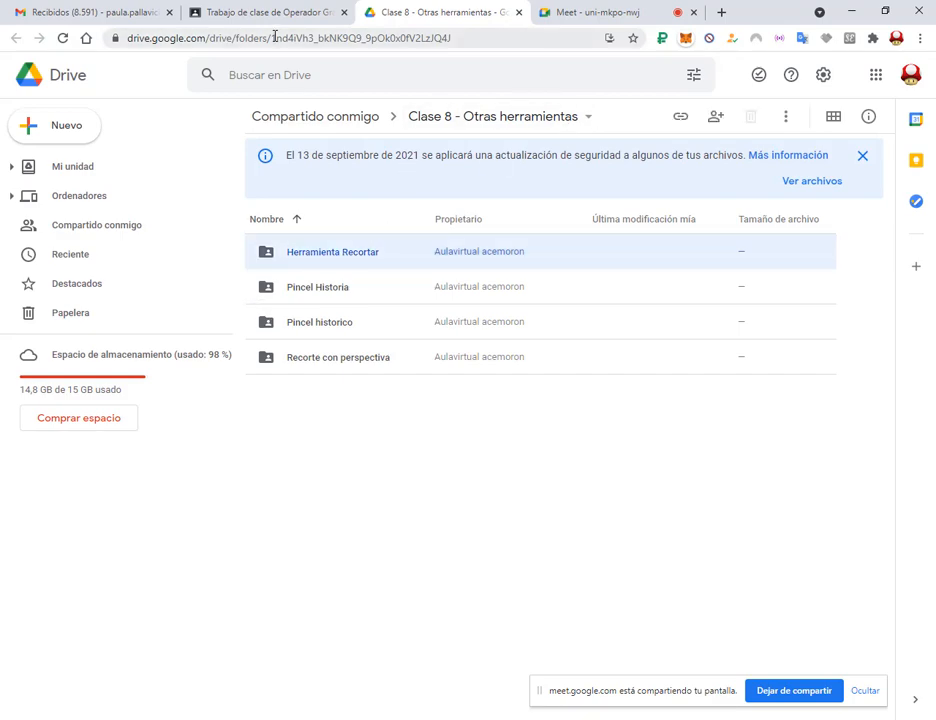
pyautogui.click(573, 12)
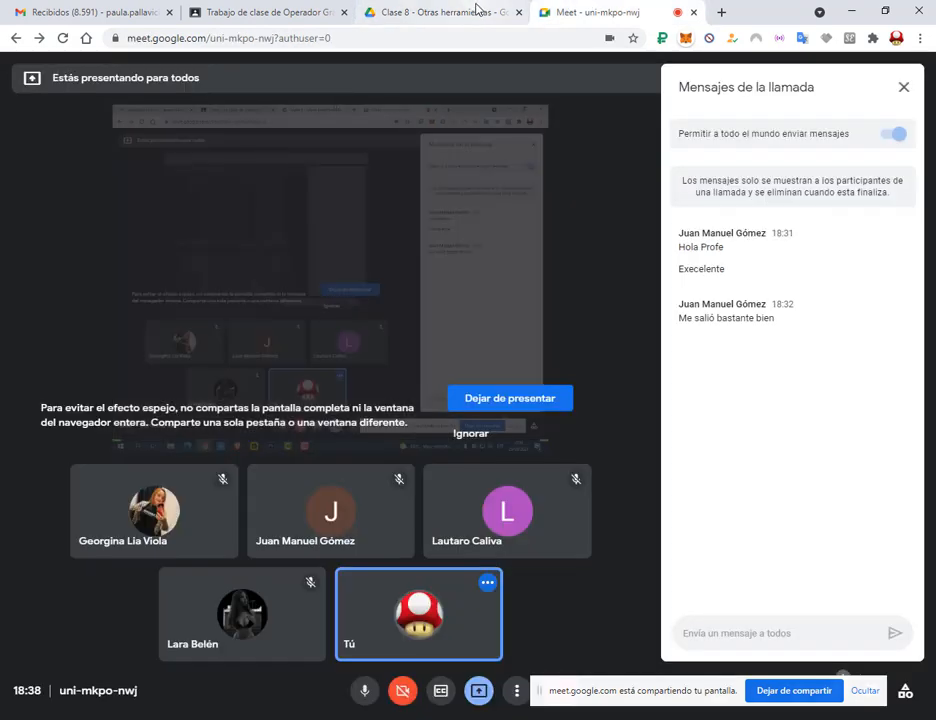
pyautogui.click(476, 10)
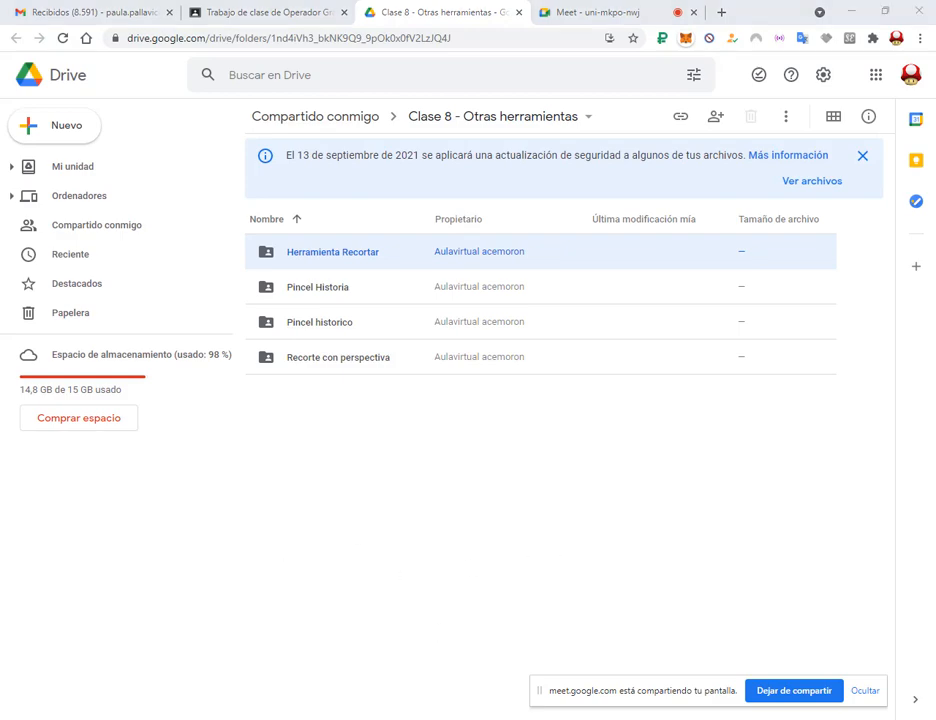
# Step: View the restaurant menu flyer image from the FLYER folder in the desktop's Photoshop Clase 8 folder, then close the image and folder windows
pyautogui.press('super+d')
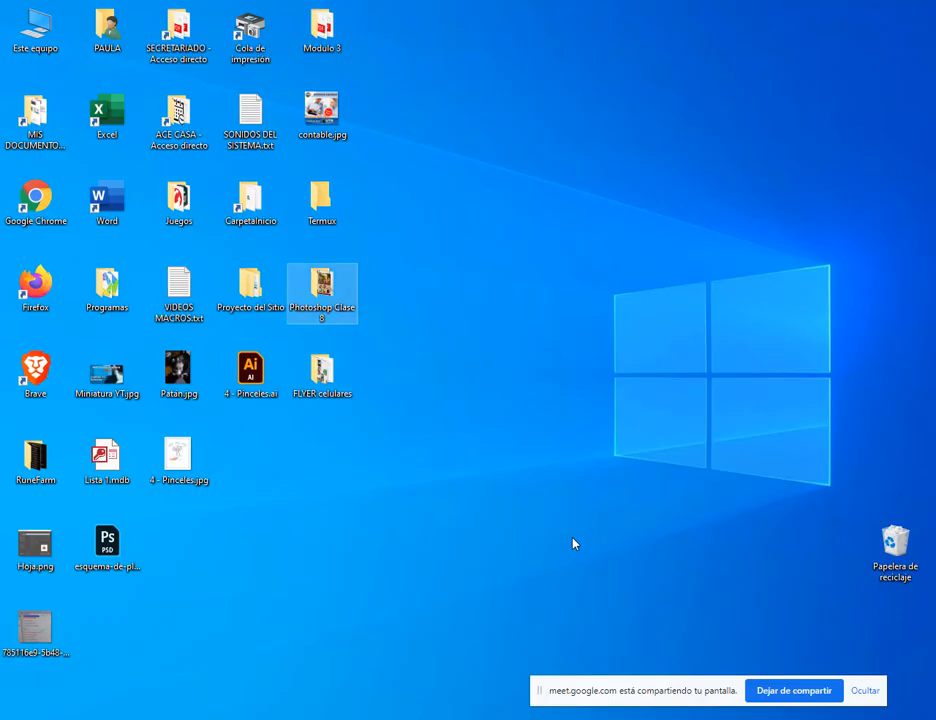
pyautogui.doubleClick(331, 297)
pyautogui.doubleClick(284, 205)
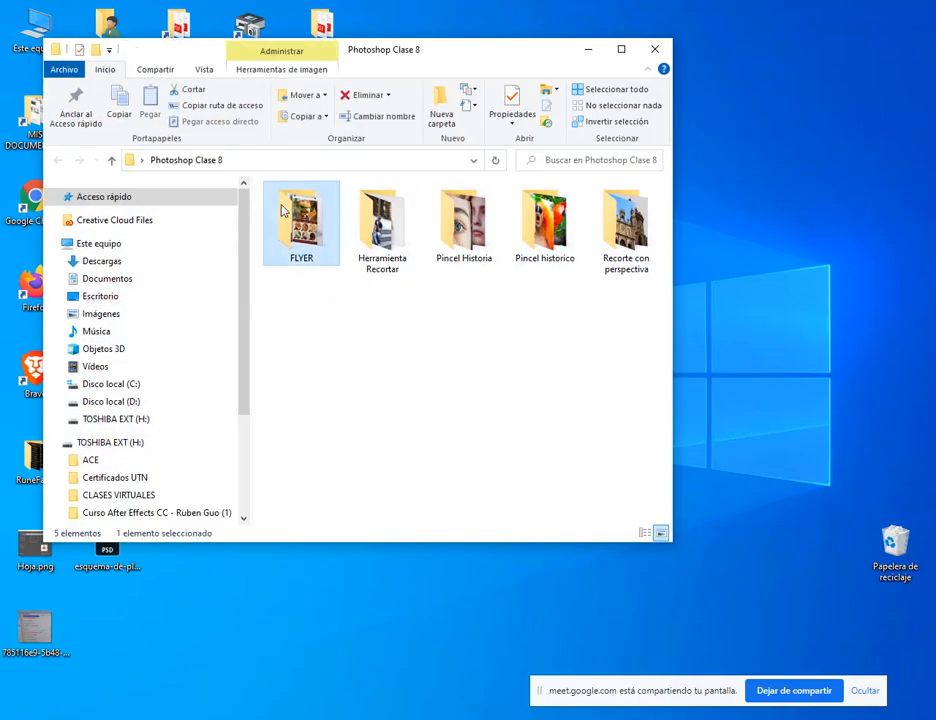
pyautogui.doubleClick(472, 245)
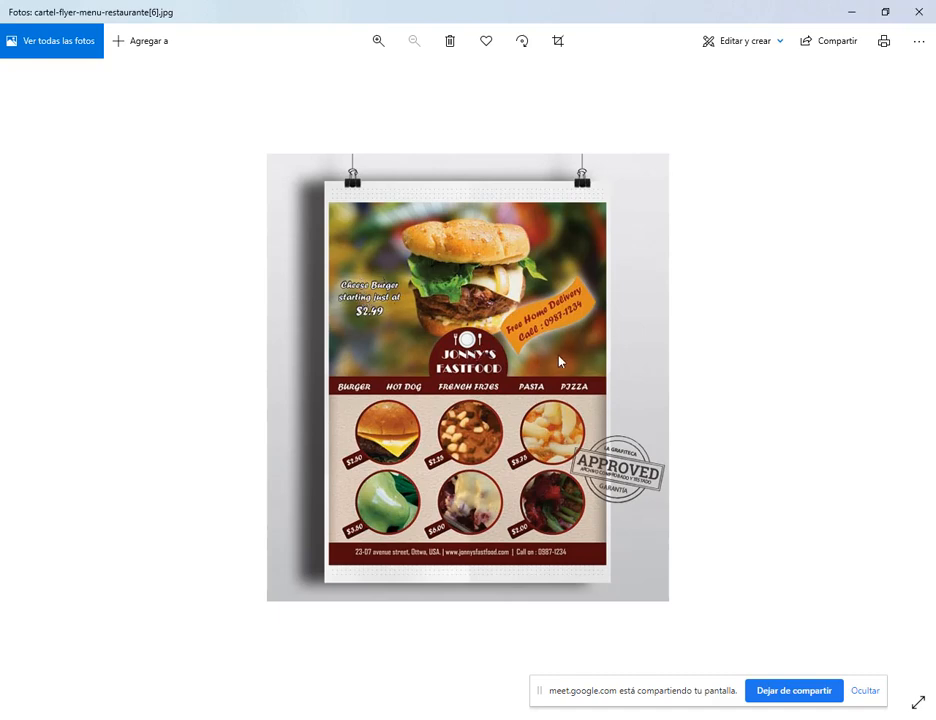
pyautogui.click(918, 12)
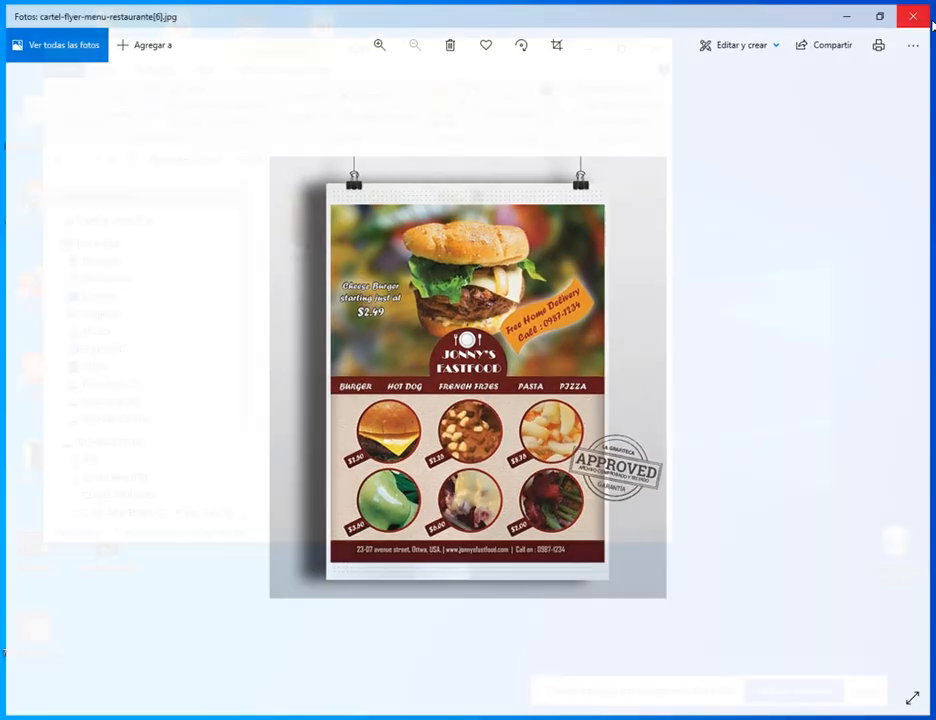
pyautogui.click(656, 50)
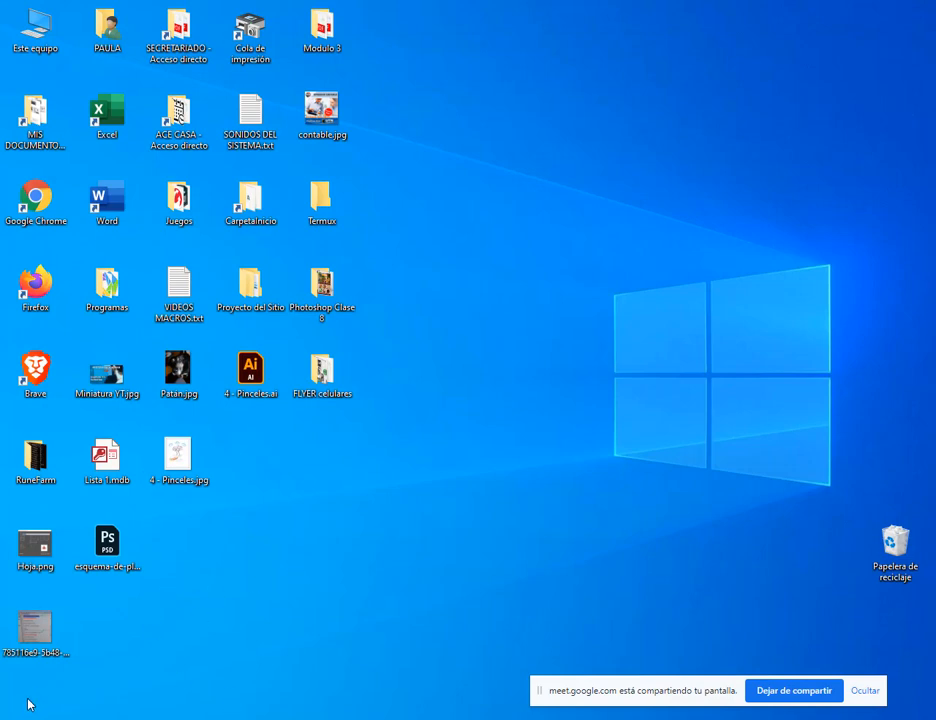
# Step: Move Hoja.png, the esquema-de-pl... PSD file and the 785116e9 image from the desktop to the Recycle Bin
pyautogui.moveTo(28, 703); pyautogui.dragTo(895, 548)
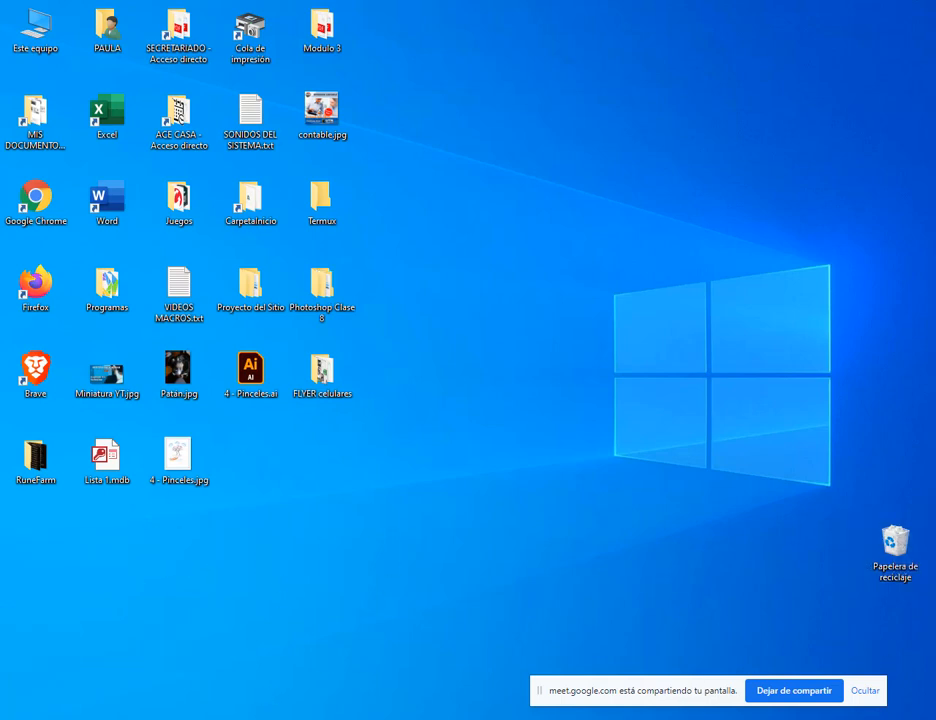
# Step: Switch to the browser window showing the Clase 8 - Otras herramientas folder in Google Drive
pyautogui.click(242, 658)
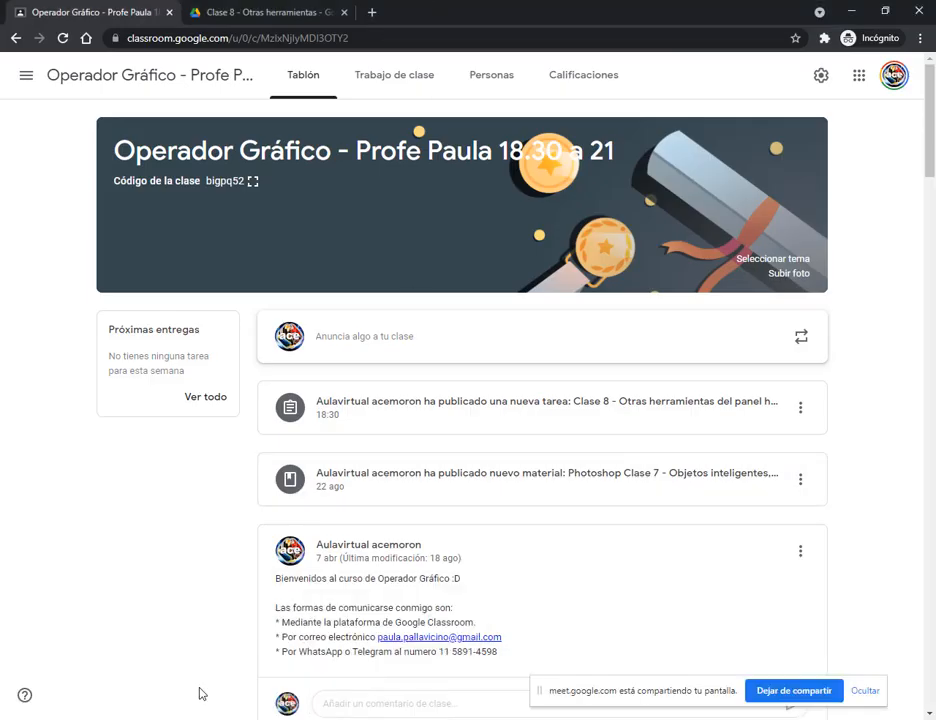
pyautogui.click(81, 658)
pyautogui.click(441, 566)
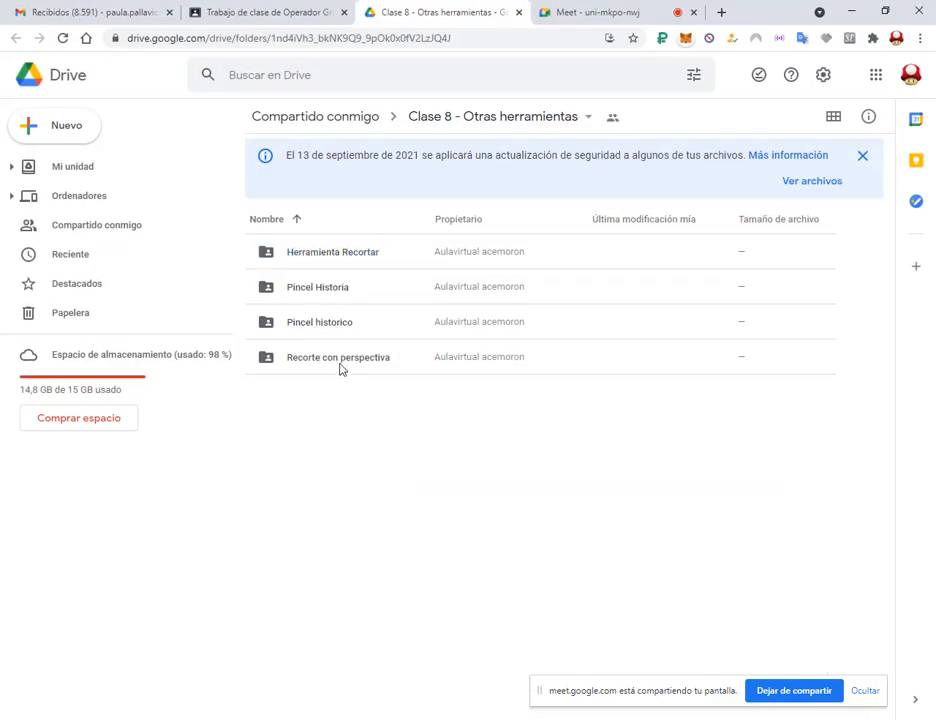
pyautogui.hotkey('alt', 'Tab')
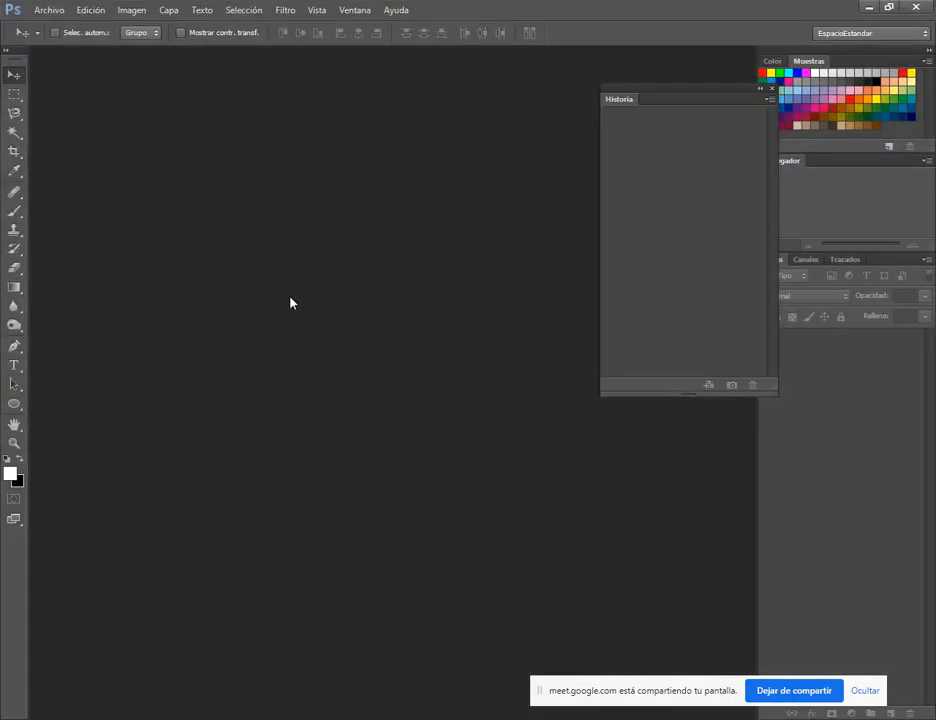
pyautogui.hotkey('alt', 'Tab')
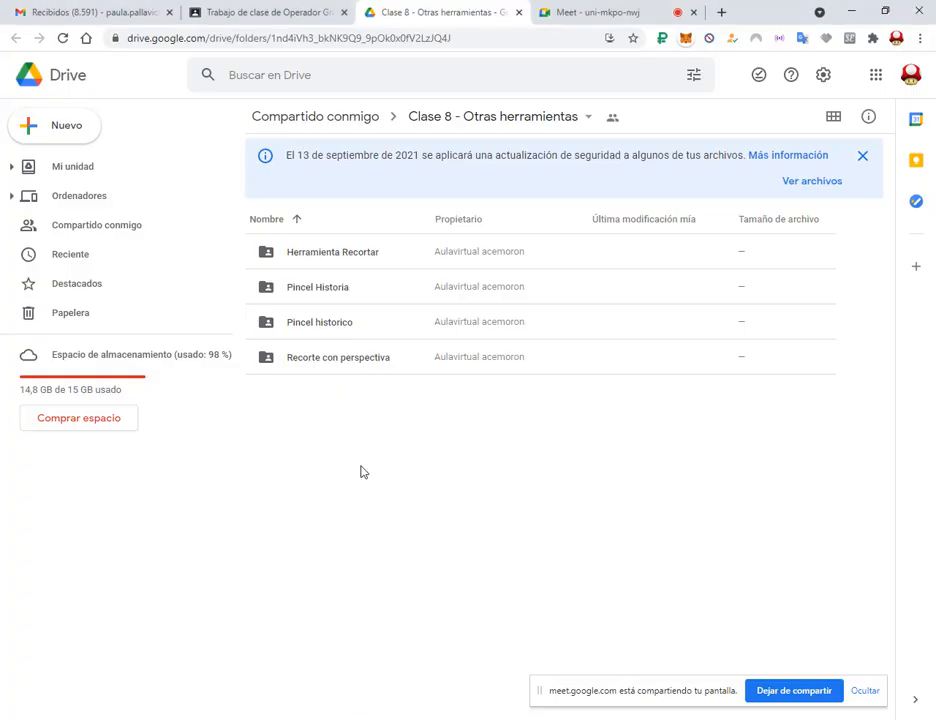
# Step: Look inside the Herramienta Recortar folder at its images and their file options, then return to the Clase 8 folder
pyautogui.doubleClick(351, 262)
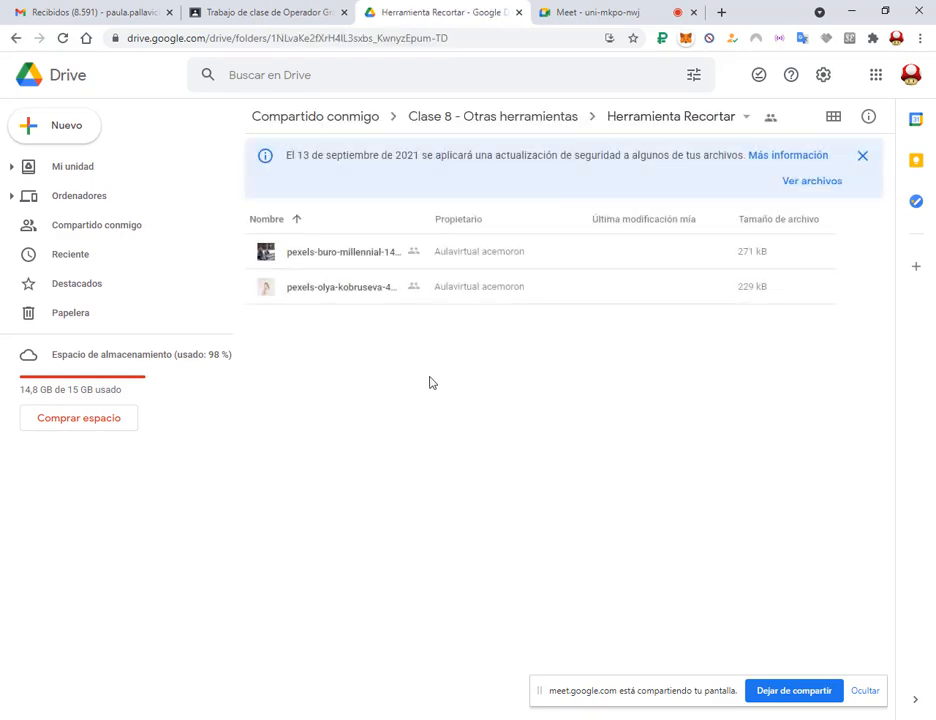
pyautogui.click(340, 293)
pyautogui.rightClick(342, 297)
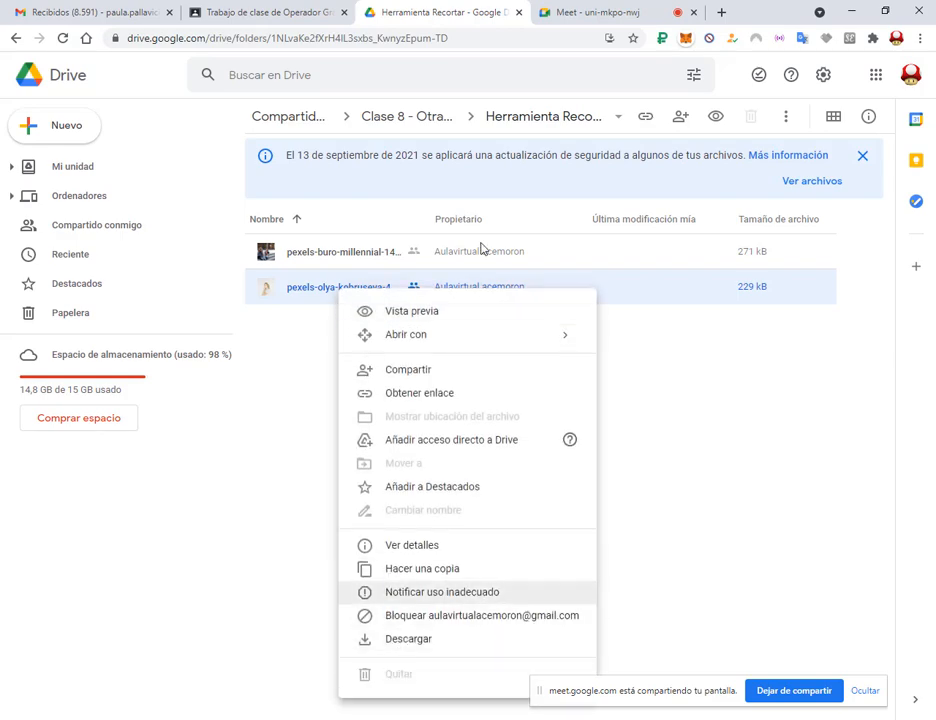
pyautogui.click(428, 116)
# Step: Download the whole Herramienta Recortar folder from Drive and move the screen-sharing bar clear of the download progress
pyautogui.rightClick(300, 262)
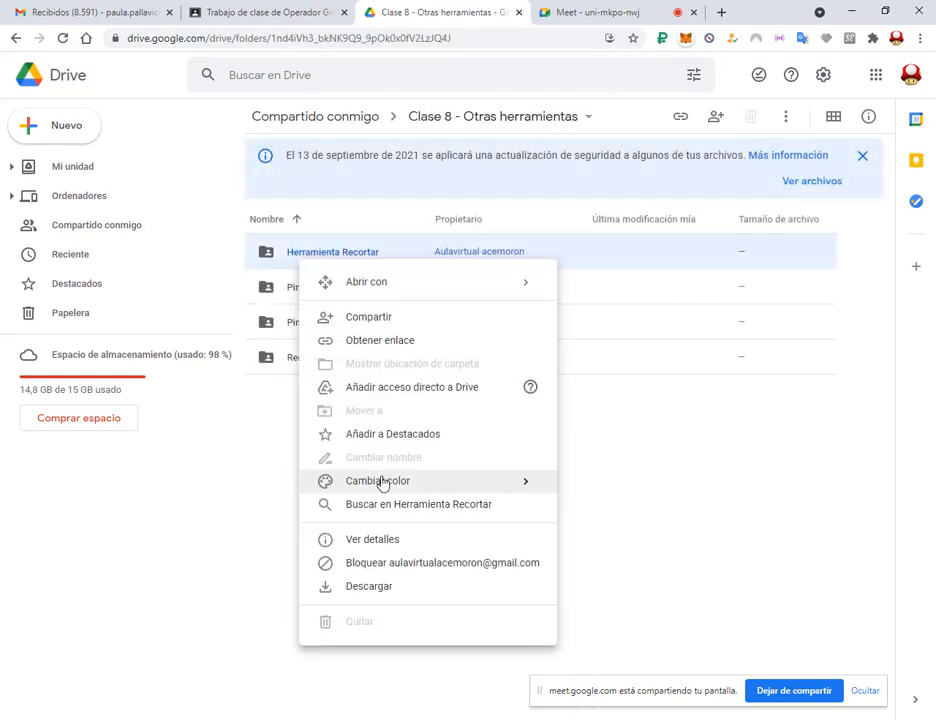
pyautogui.click(380, 589)
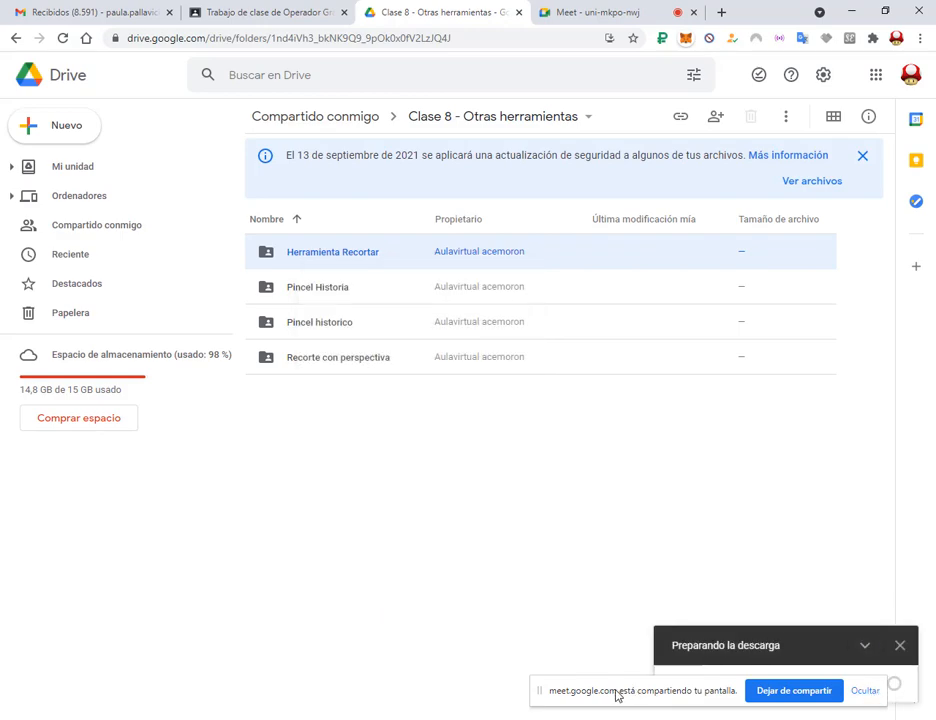
pyautogui.moveTo(618, 696); pyautogui.dragTo(641, 610)
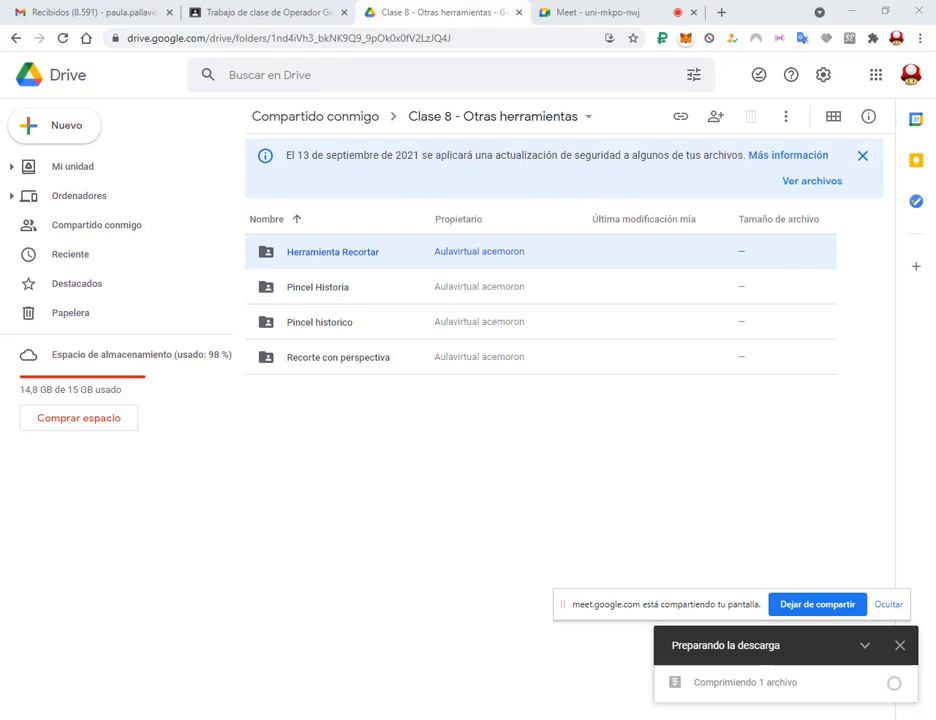
# Step: Open the woman's portrait from the local Herramienta Recortar folder in Photoshop, keeping its embedded color profile, and close the Historia panel
pyautogui.moveTo(155, 716)
pyautogui.click(105, 648)
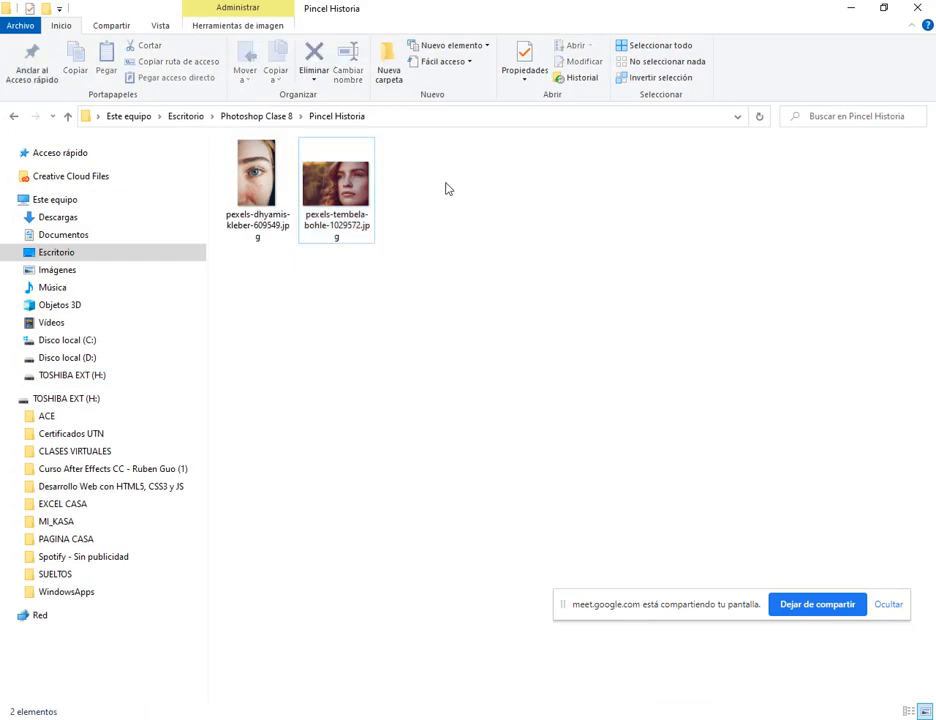
pyautogui.click(277, 119)
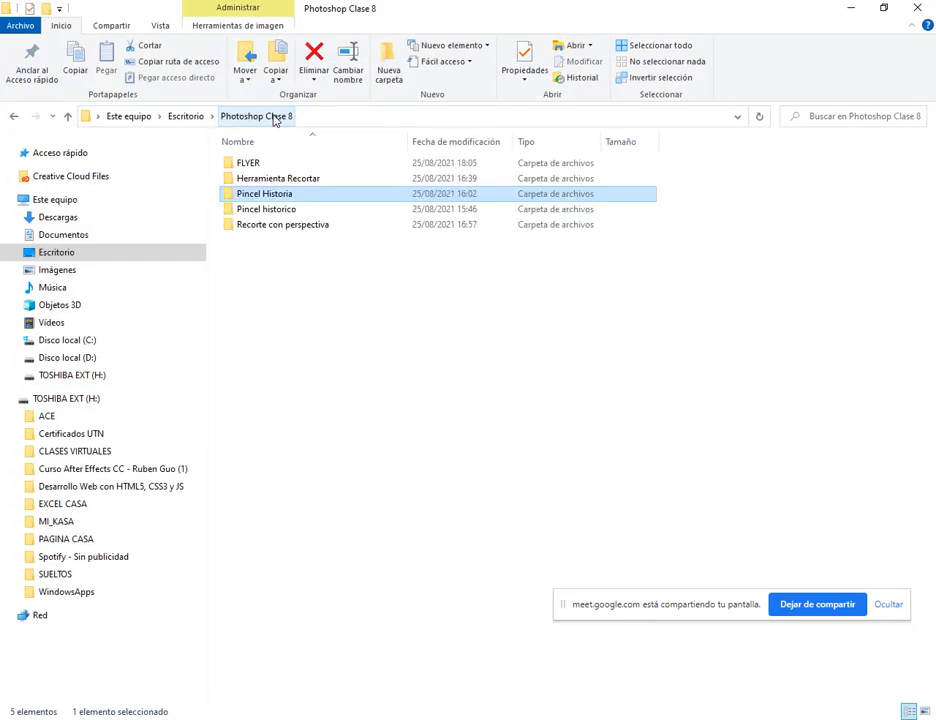
pyautogui.doubleClick(292, 180)
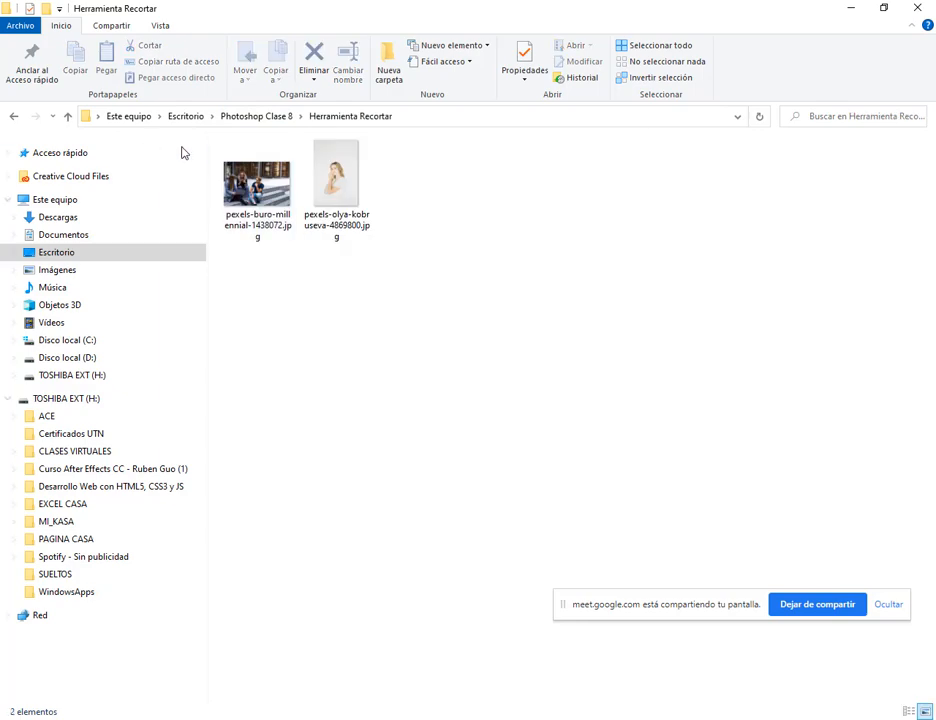
pyautogui.click(353, 153)
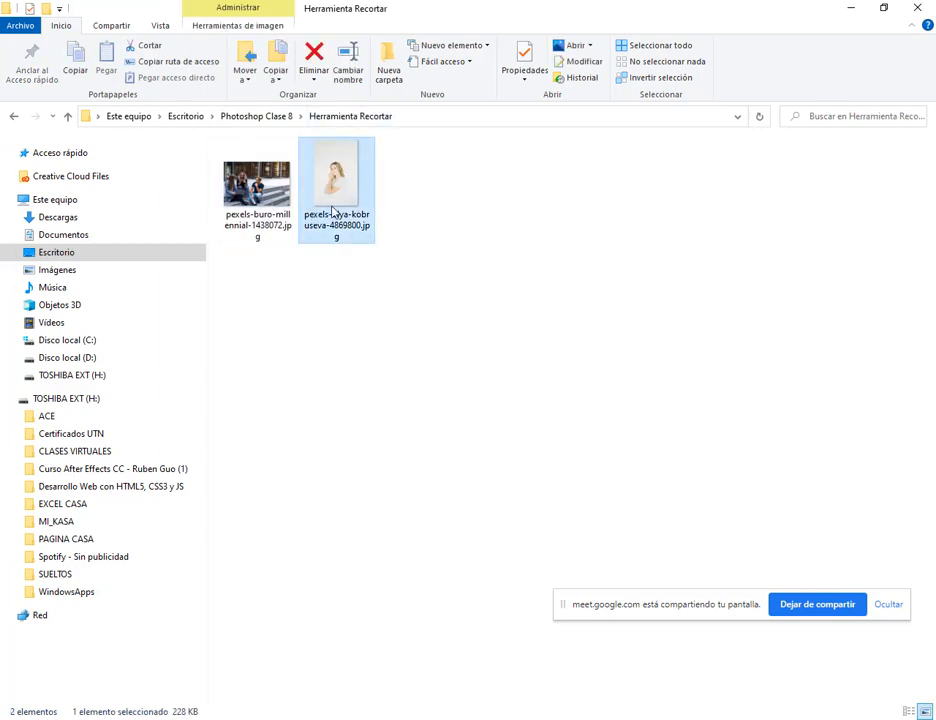
pyautogui.moveTo(341, 198); pyautogui.dragTo(384, 455)
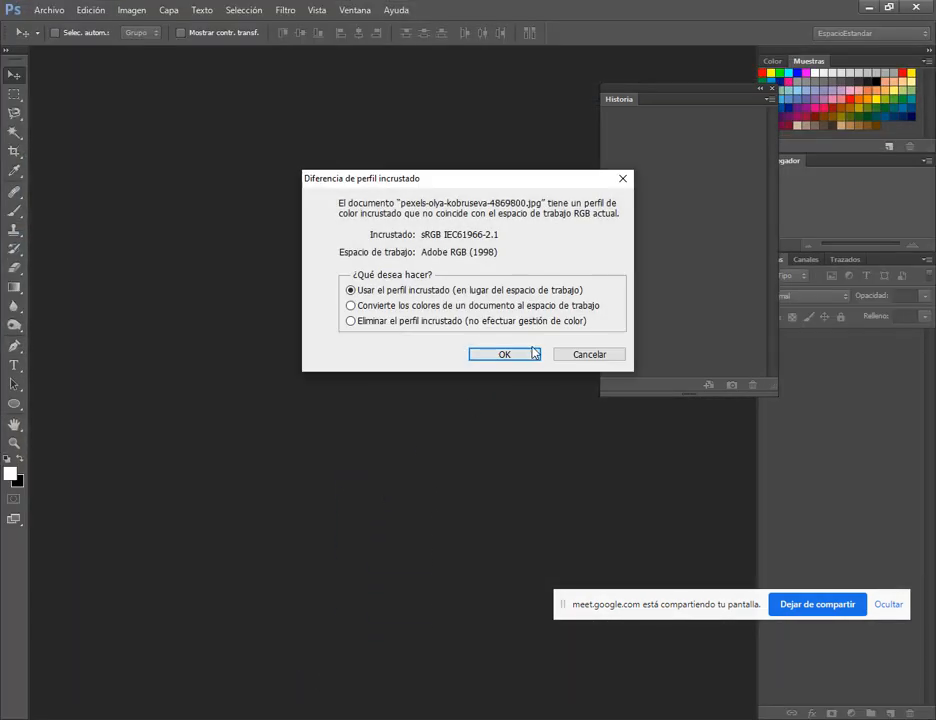
pyautogui.click(535, 353)
pyautogui.moveTo(704, 604); pyautogui.dragTo(722, 660)
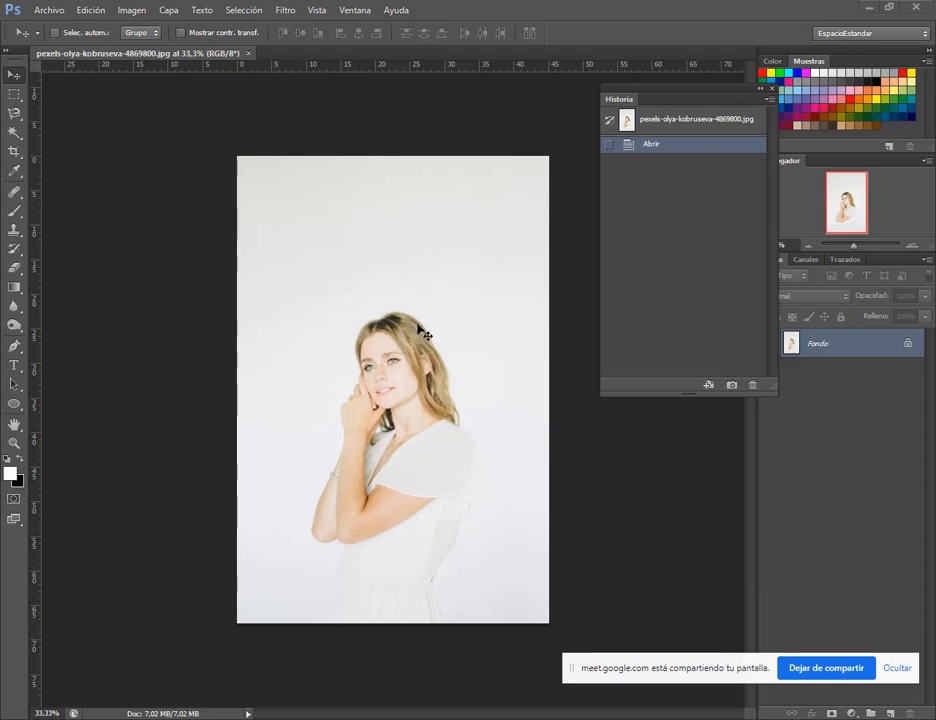
pyautogui.click(773, 88)
pyautogui.click(132, 10)
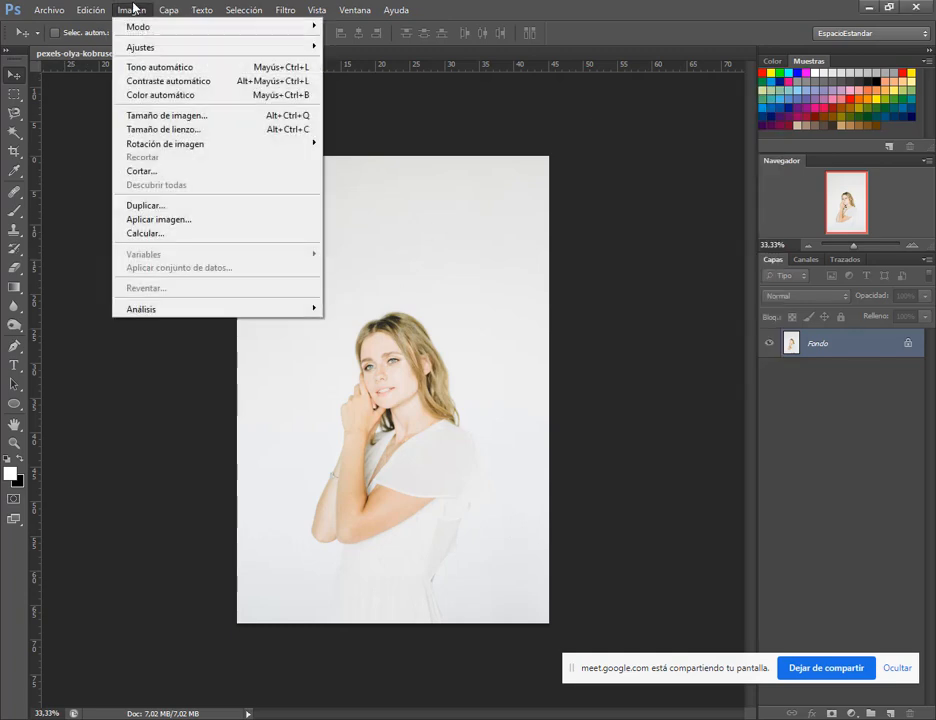
pyautogui.click(149, 130)
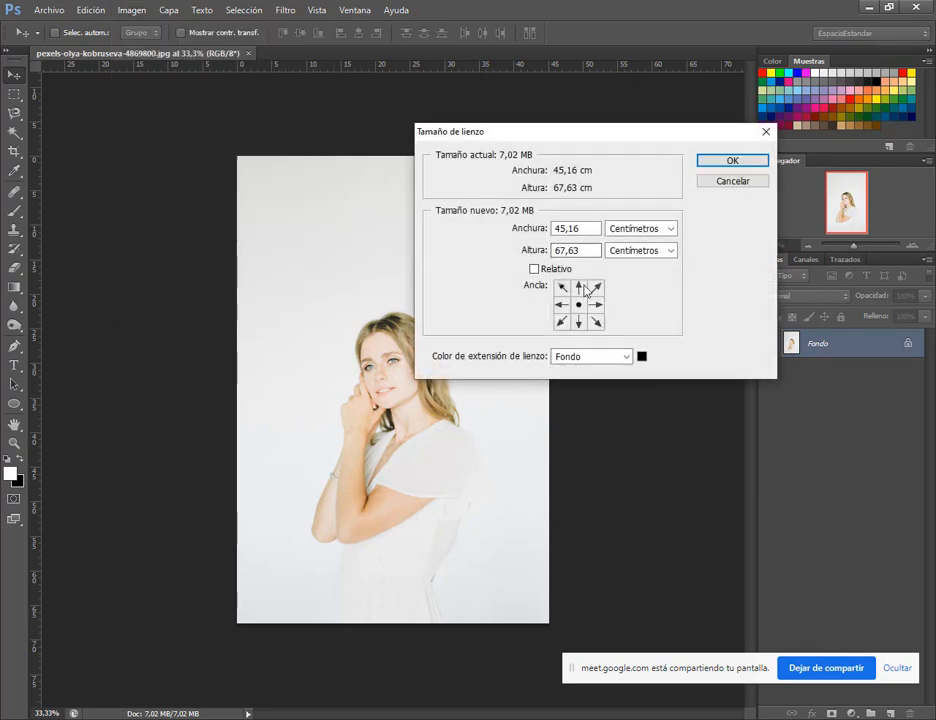
pyautogui.click(579, 322)
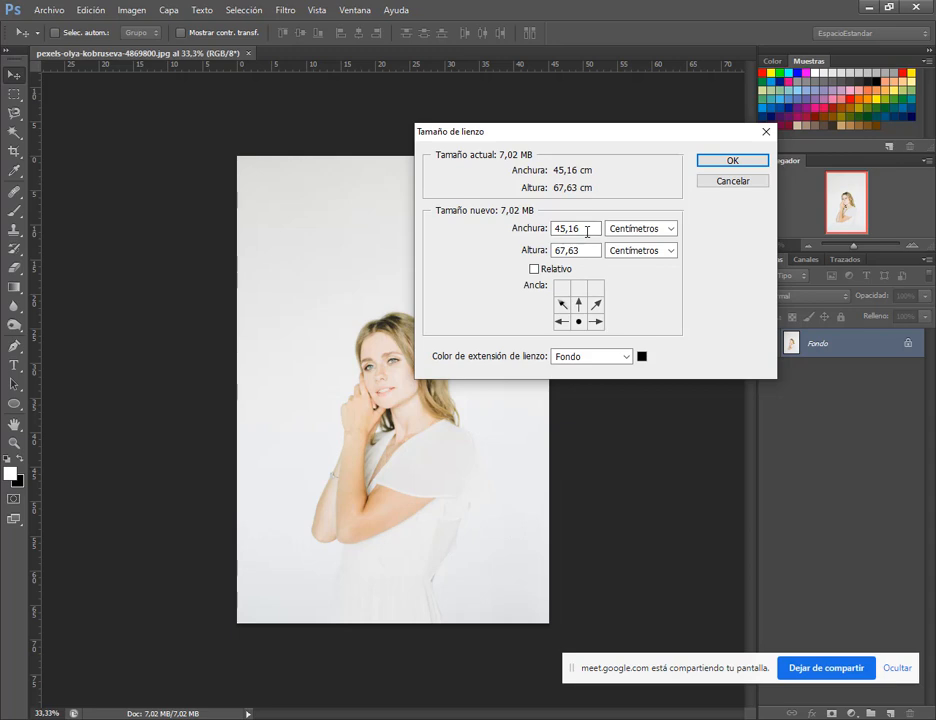
pyautogui.click(589, 251)
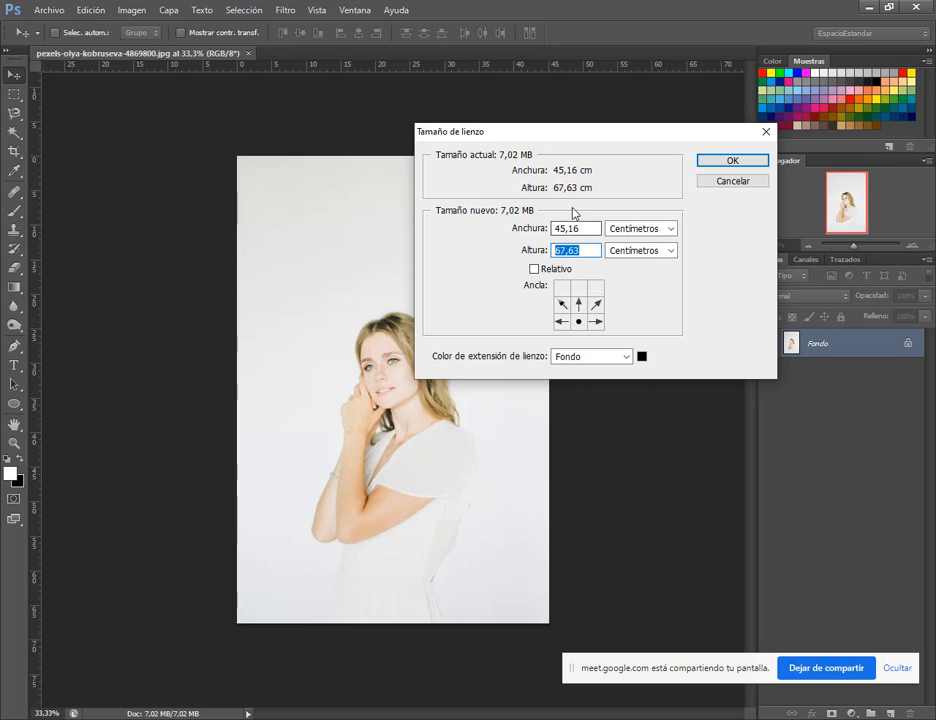
pyautogui.click(706, 183)
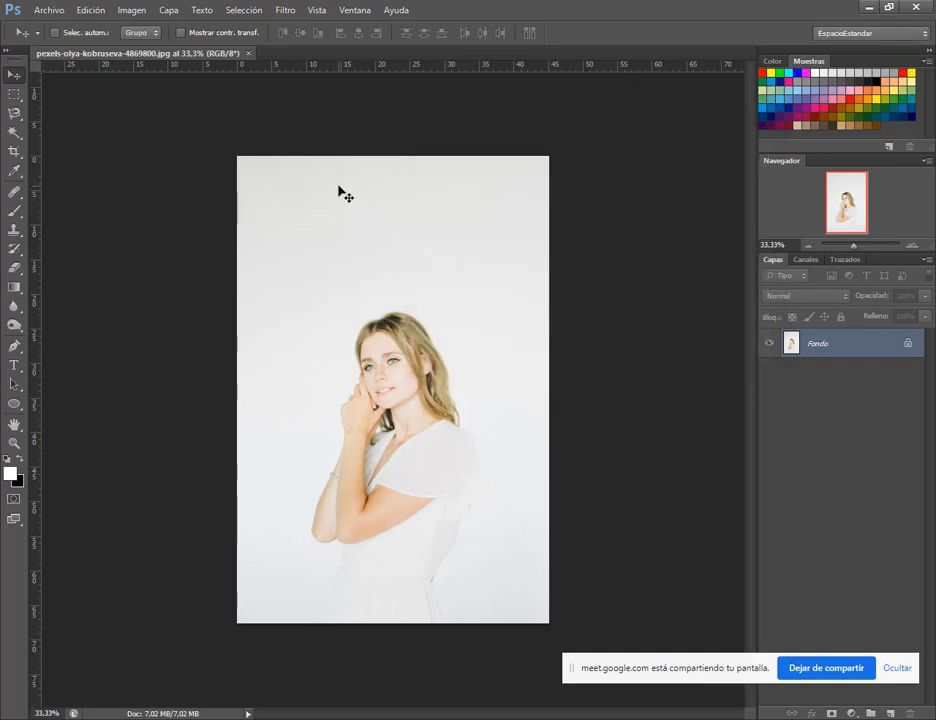
# Step: Crop about 18 cm of empty background off the top of the portrait, deleting the cropped pixels, and return to the Move tool
pyautogui.click(13, 152)
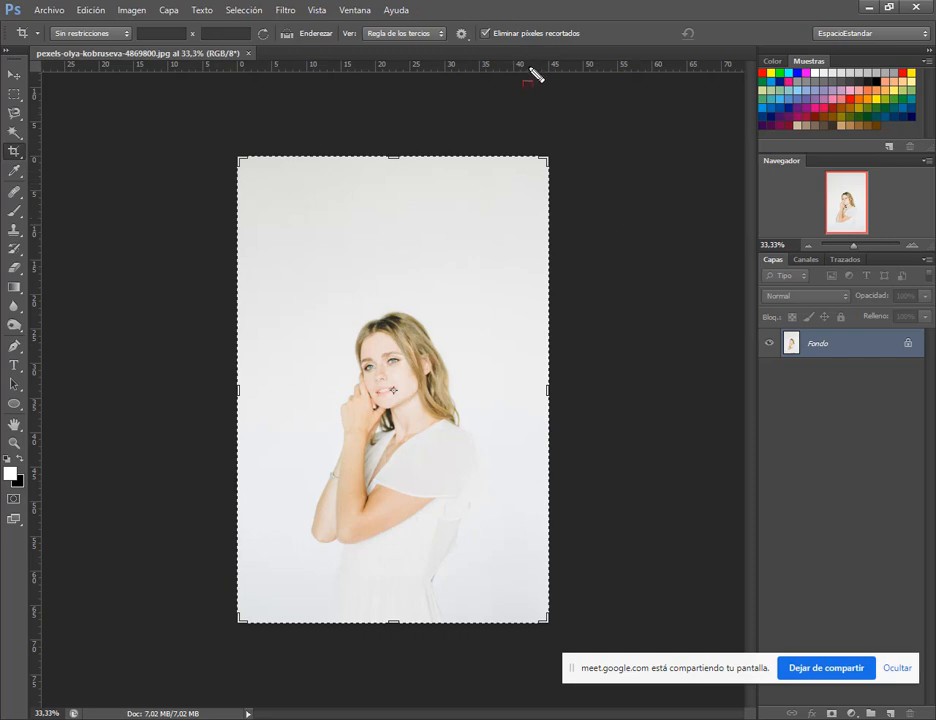
pyautogui.moveTo(471, 12)
pyautogui.mouseDown()
pyautogui.moveTo(509, 36)
pyautogui.moveTo(605, 50)
pyautogui.mouseUp()
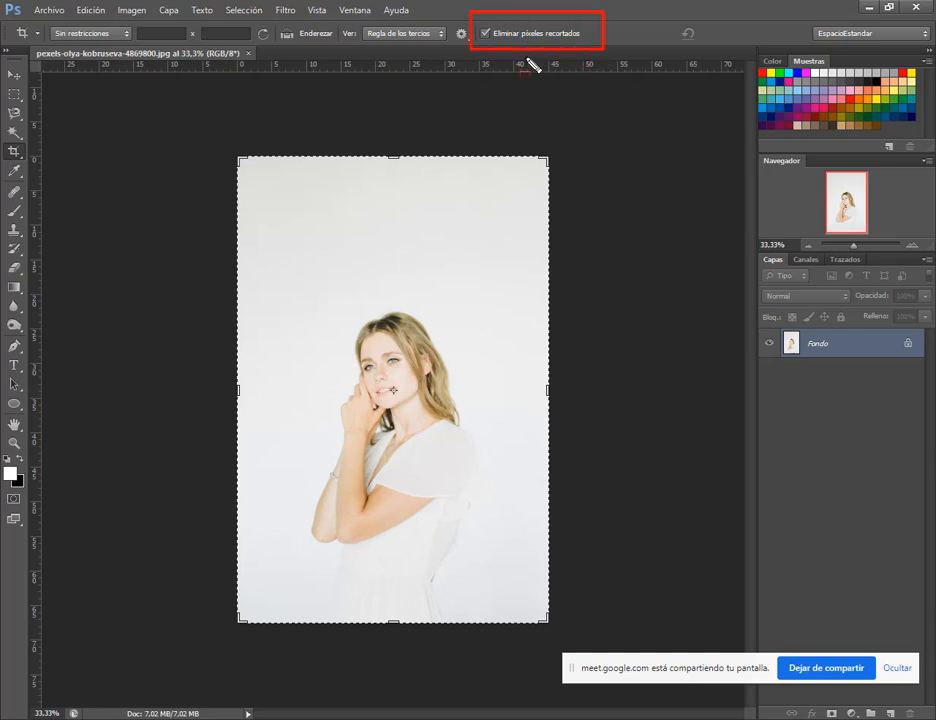
pyautogui.press('Escape')
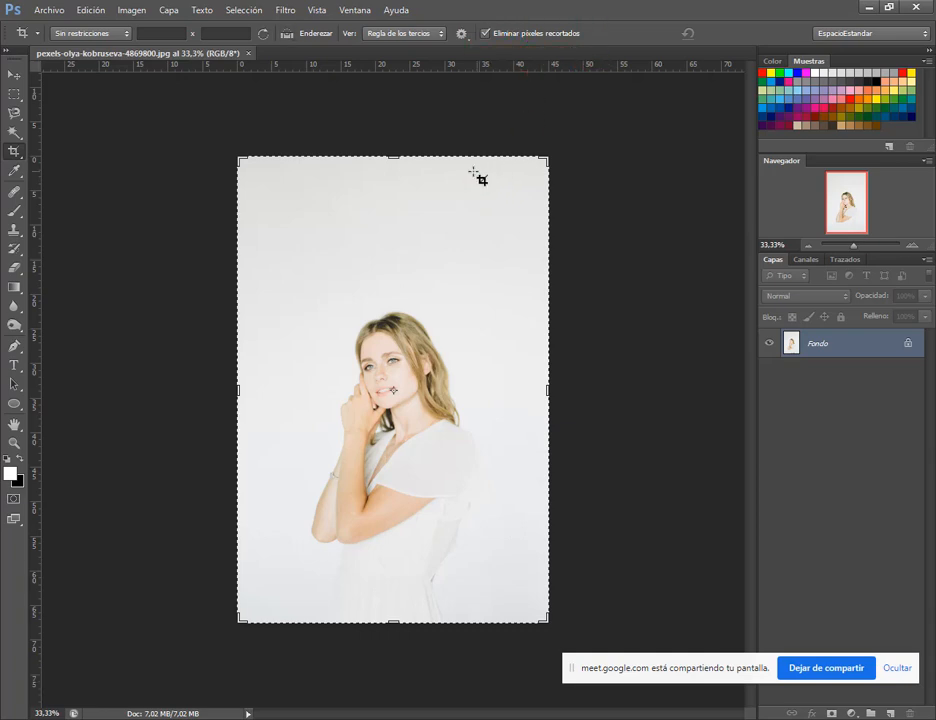
pyautogui.moveTo(393, 160); pyautogui.dragTo(401, 225)
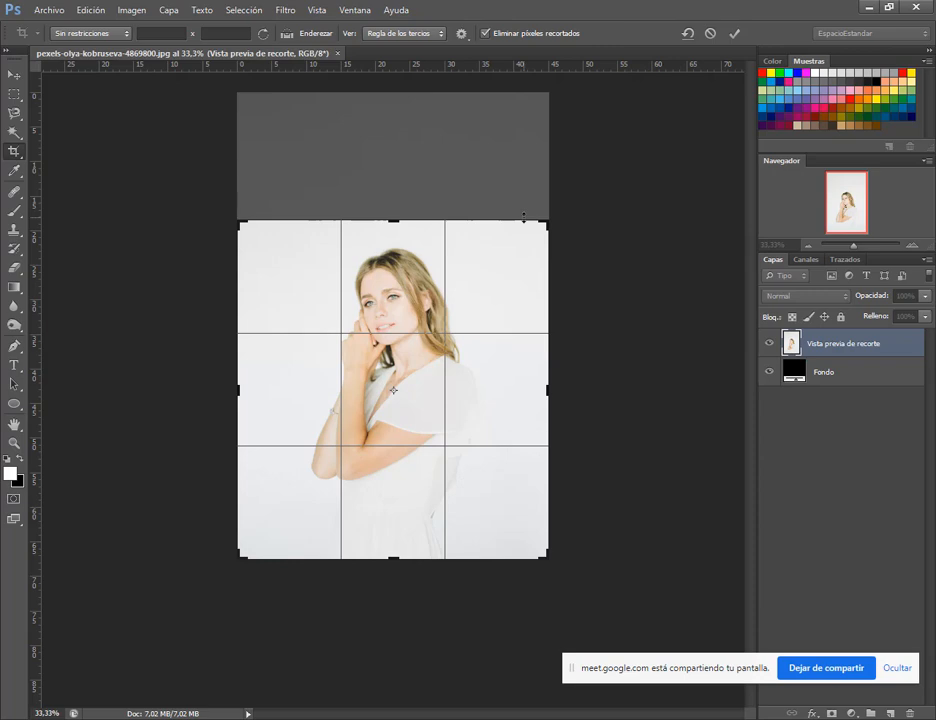
pyautogui.press('Return')
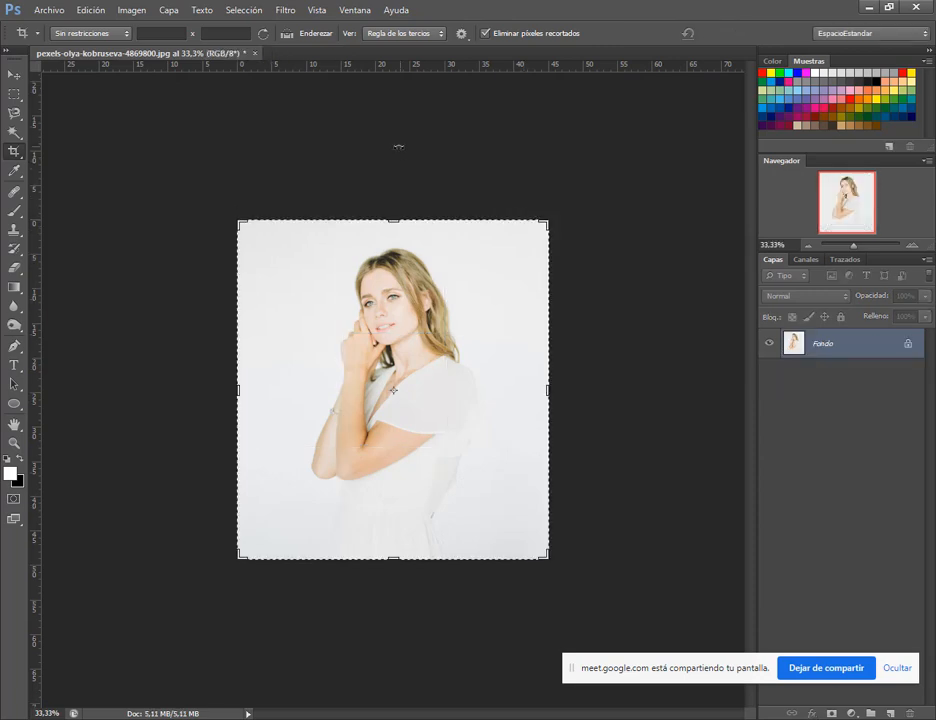
pyautogui.click(14, 75)
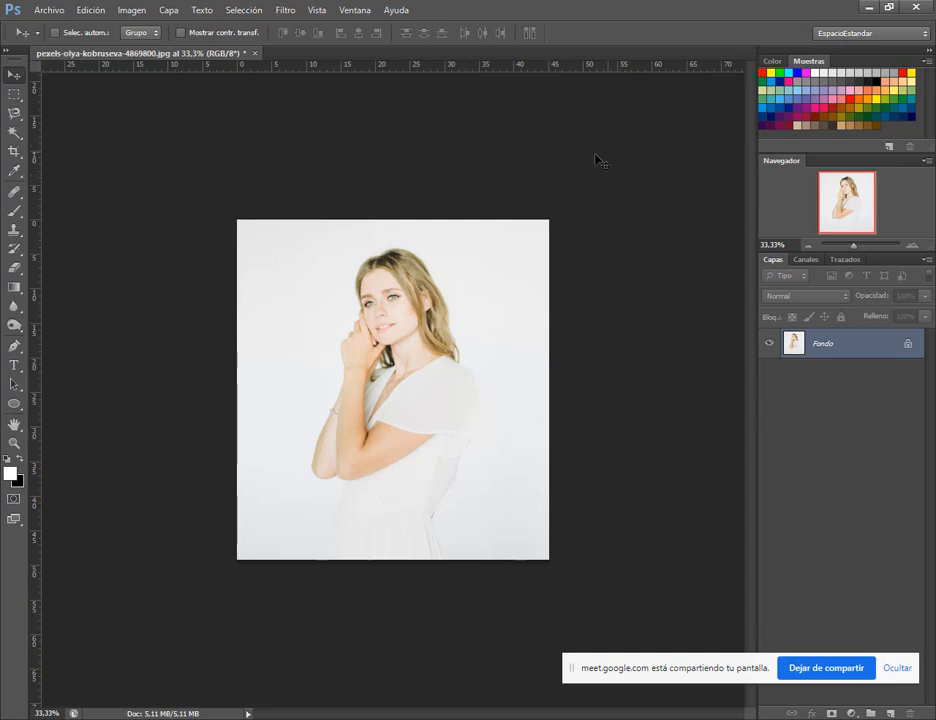
# Step: Restore the portrait to its original uncropped state through the Historia panel, and collapse that panel
pyautogui.click(14, 152)
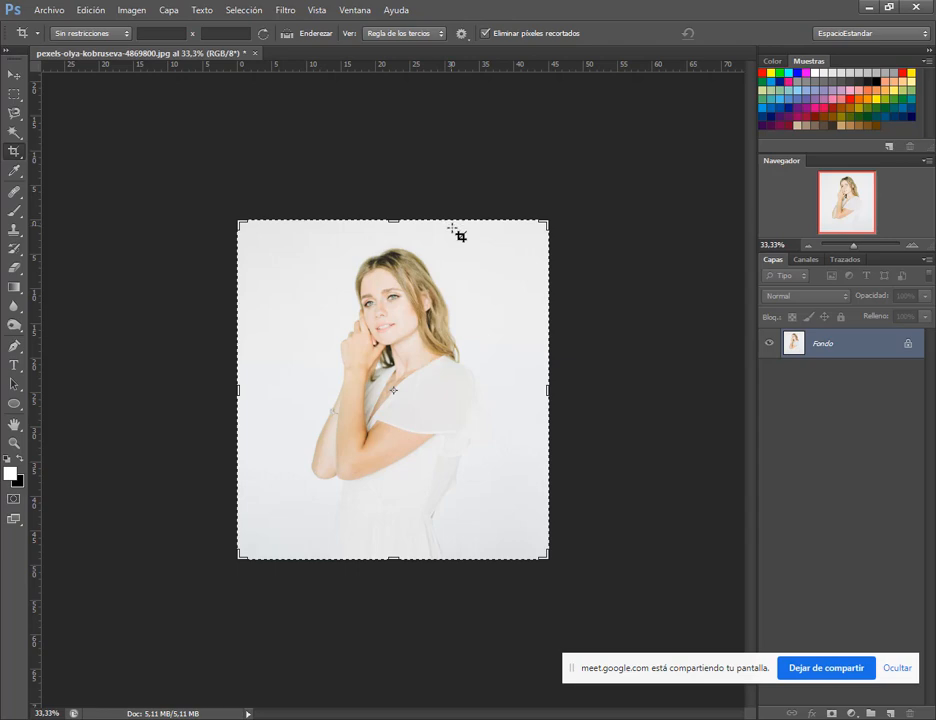
pyautogui.click(364, 10)
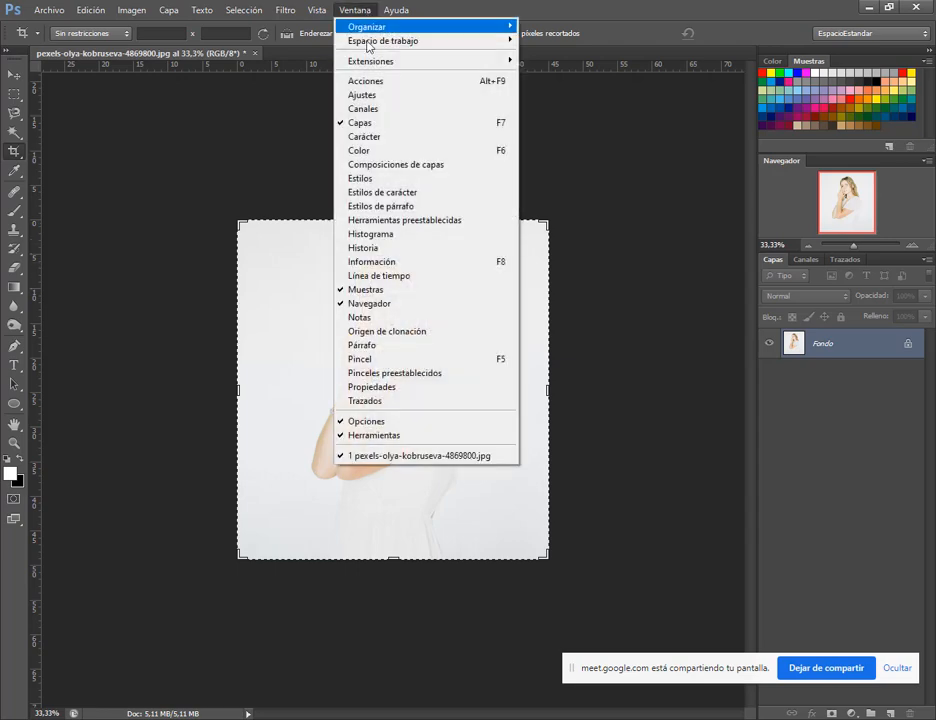
pyautogui.click(388, 247)
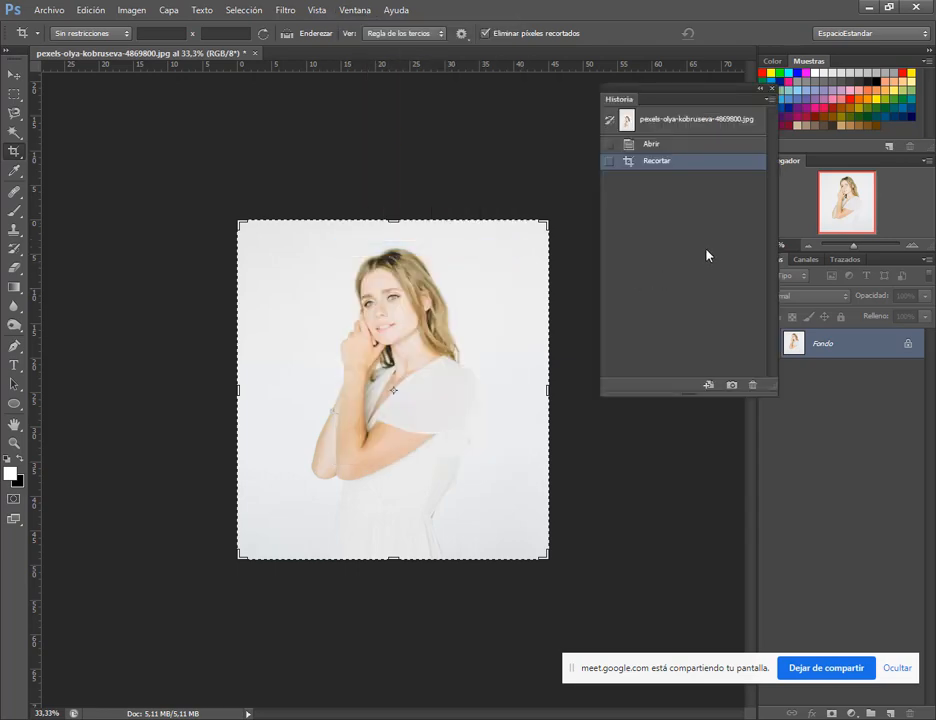
pyautogui.click(696, 127)
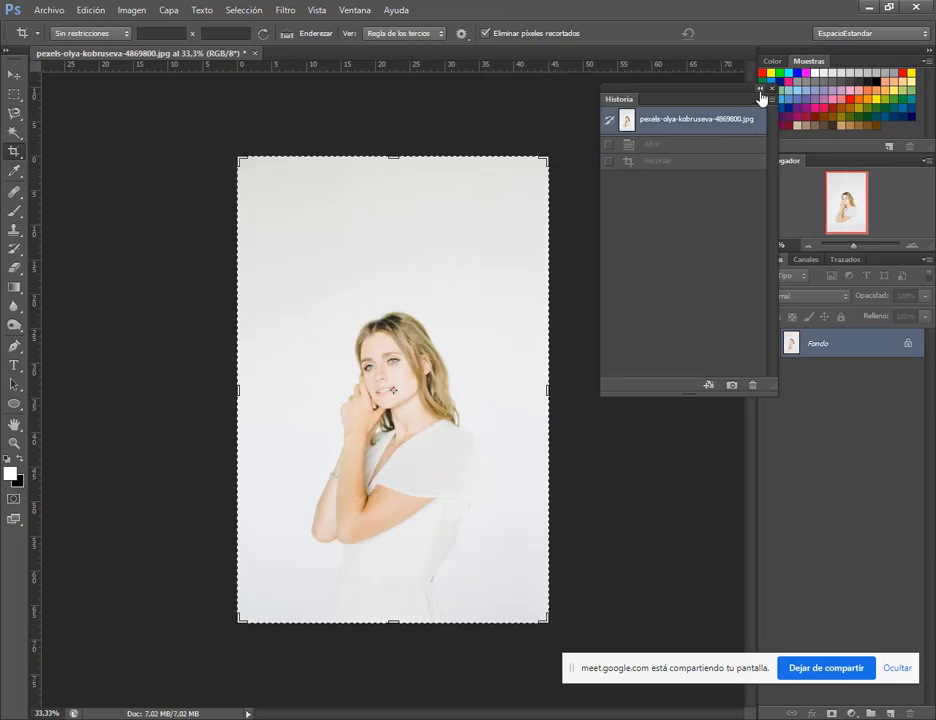
pyautogui.click(760, 90)
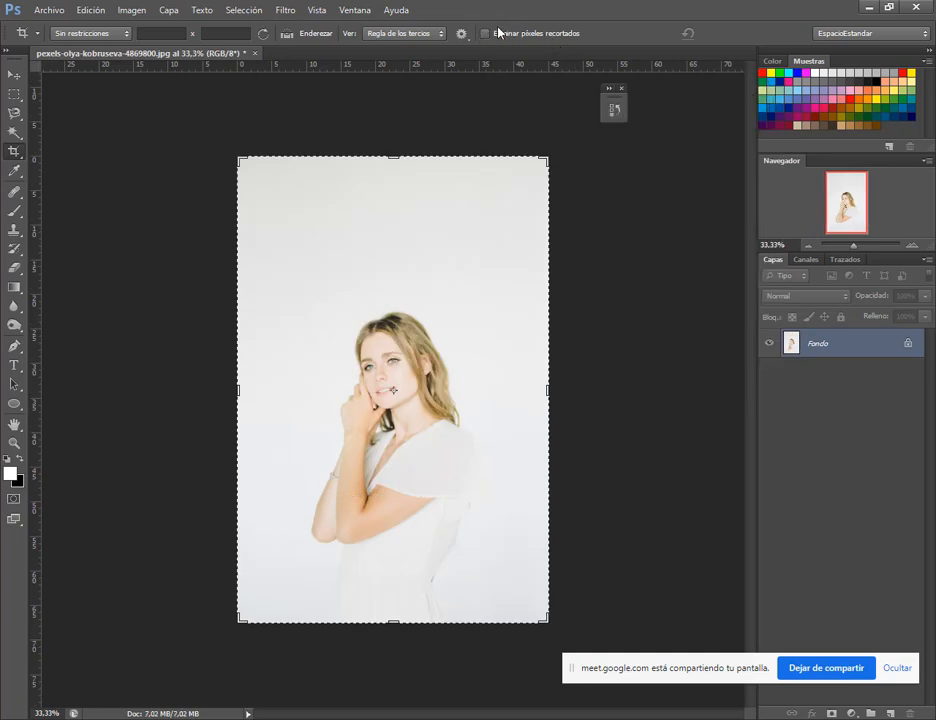
# Step: Crop about 20 cm of background off the top of the portrait without deleting the cropped pixels, and return to the Move tool
pyautogui.moveTo(393, 159); pyautogui.dragTo(401, 229)
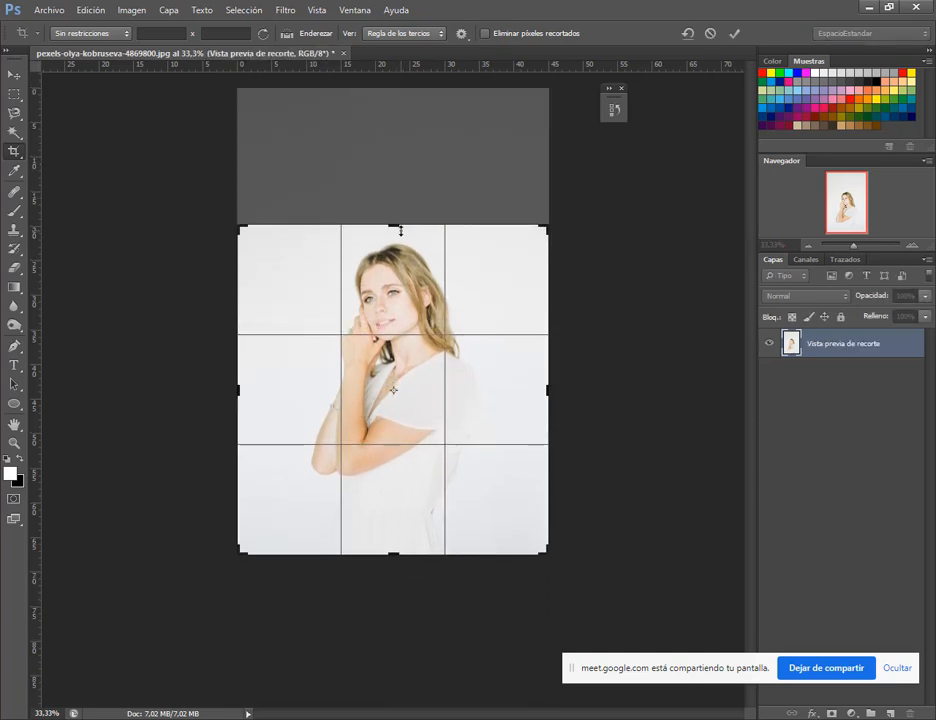
pyautogui.press('Return')
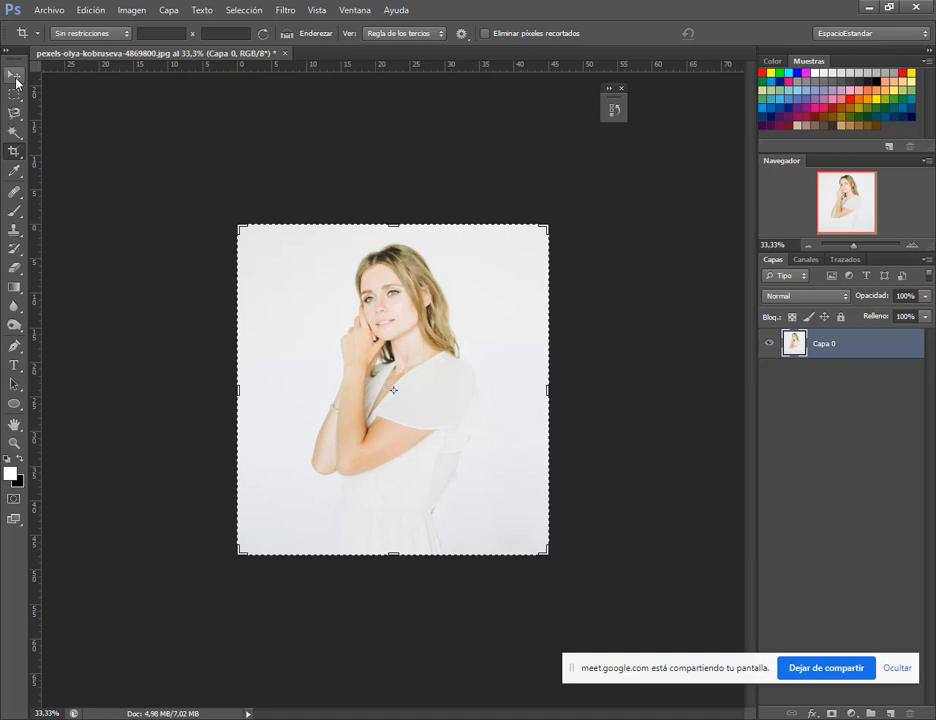
pyautogui.click(15, 78)
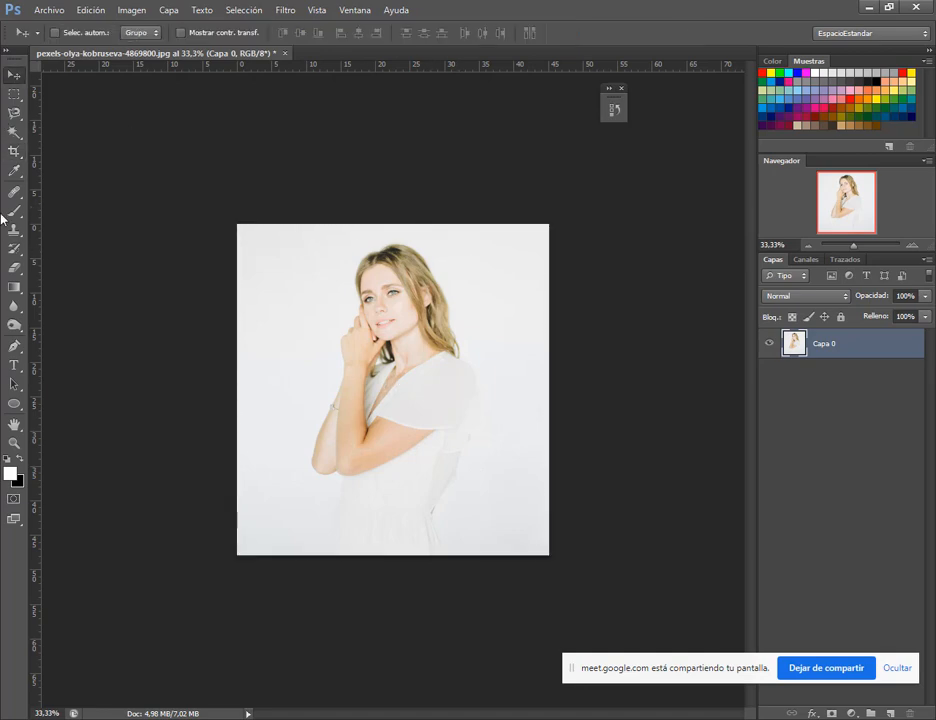
# Step: Re-crop the portrait by extending its top edge to recover hidden background and trimming it back to about 48 cm tall
pyautogui.click(10, 155)
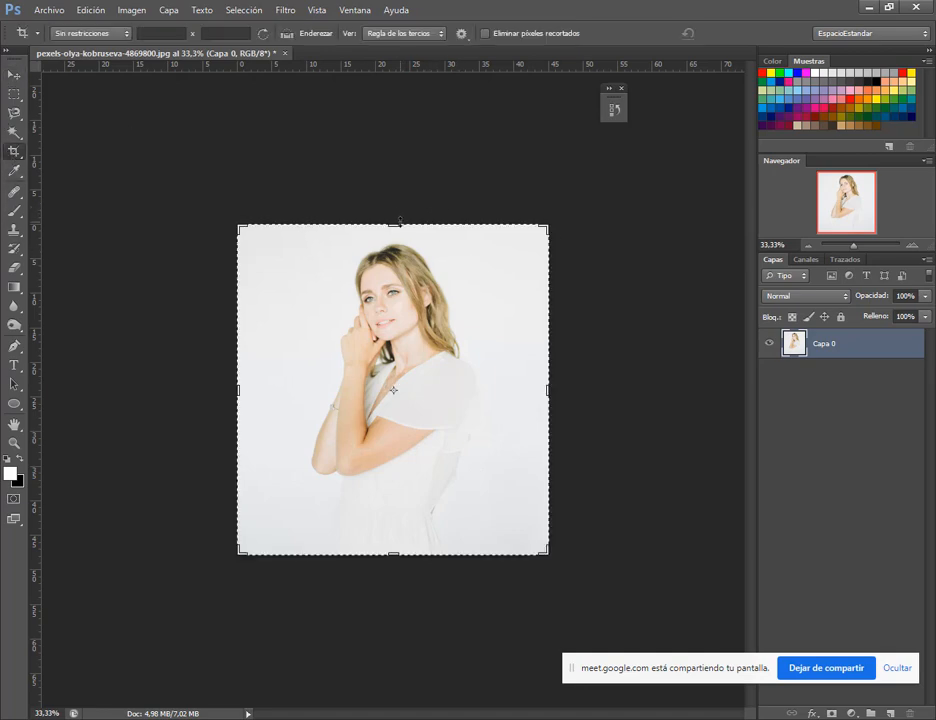
pyautogui.moveTo(397, 223); pyautogui.dragTo(419, 155)
pyautogui.moveTo(419, 158); pyautogui.dragTo(417, 217)
pyautogui.press('Return')
pyautogui.press('Return')
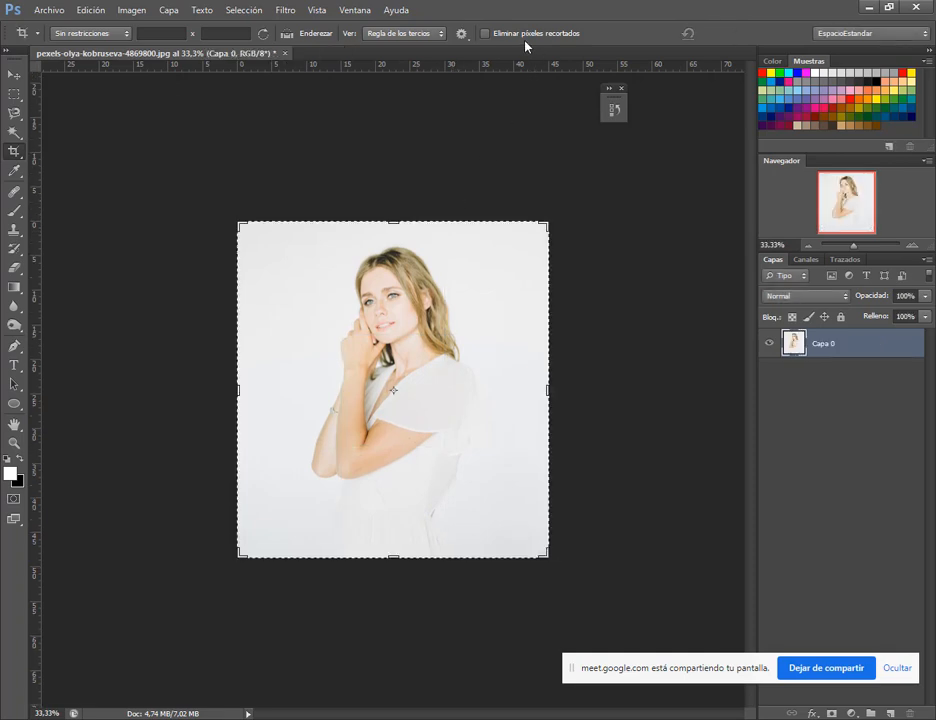
pyautogui.moveTo(473, 14)
pyautogui.mouseDown()
pyautogui.moveTo(600, 53)
pyautogui.moveTo(589, 42)
pyautogui.mouseUp()
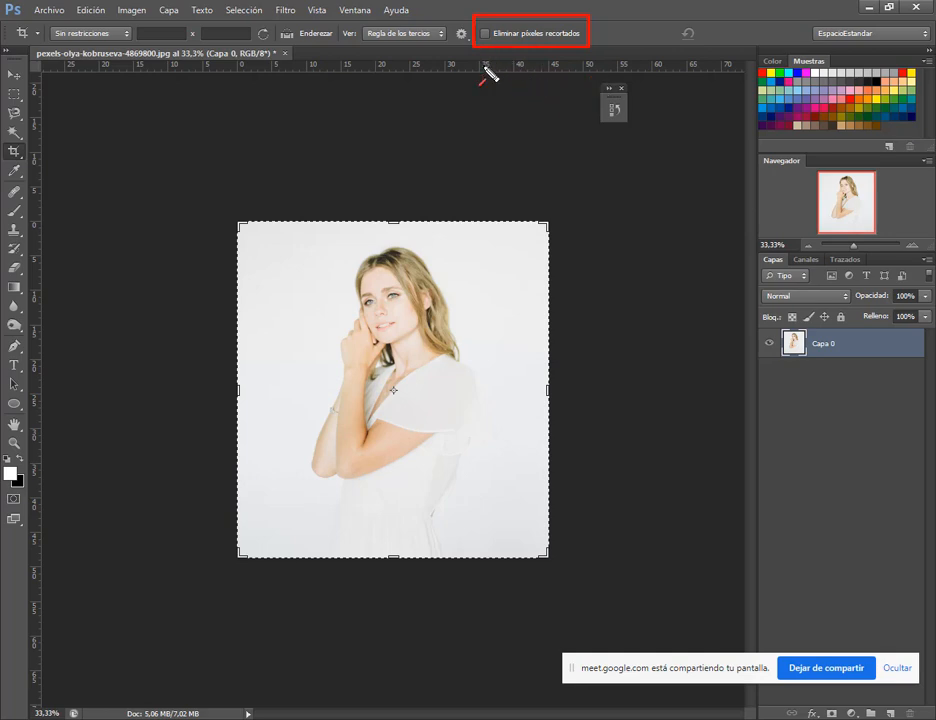
pyautogui.moveTo(472, 103); pyautogui.dragTo(483, 48)
pyautogui.press('e')
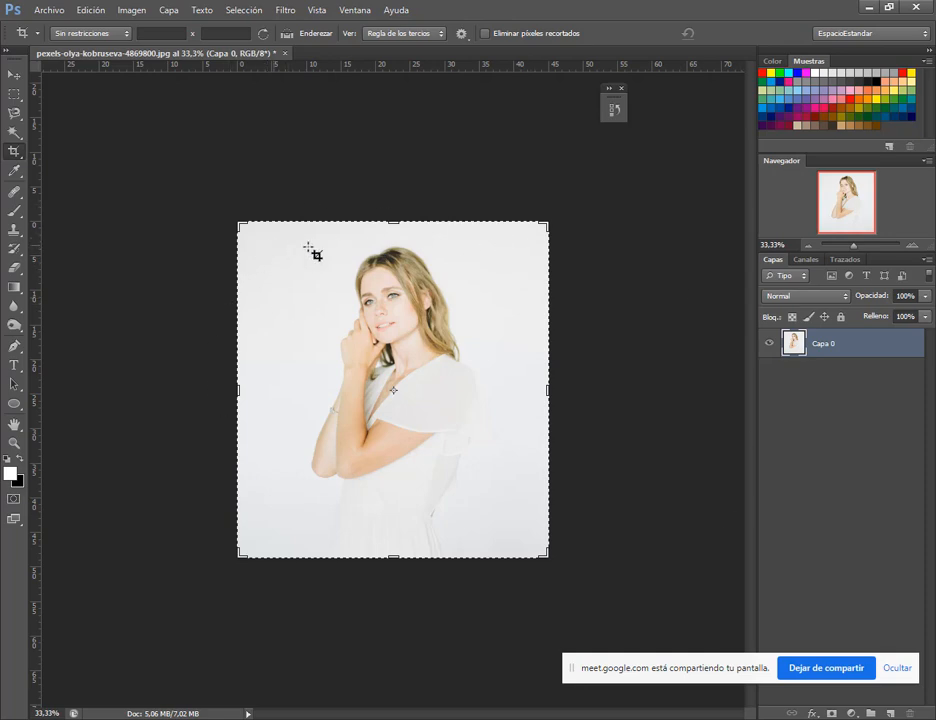
# Step: Try a freehand crop rectangle of about 36 x 39 cm around the woman
pyautogui.moveTo(265, 241); pyautogui.dragTo(520, 514)
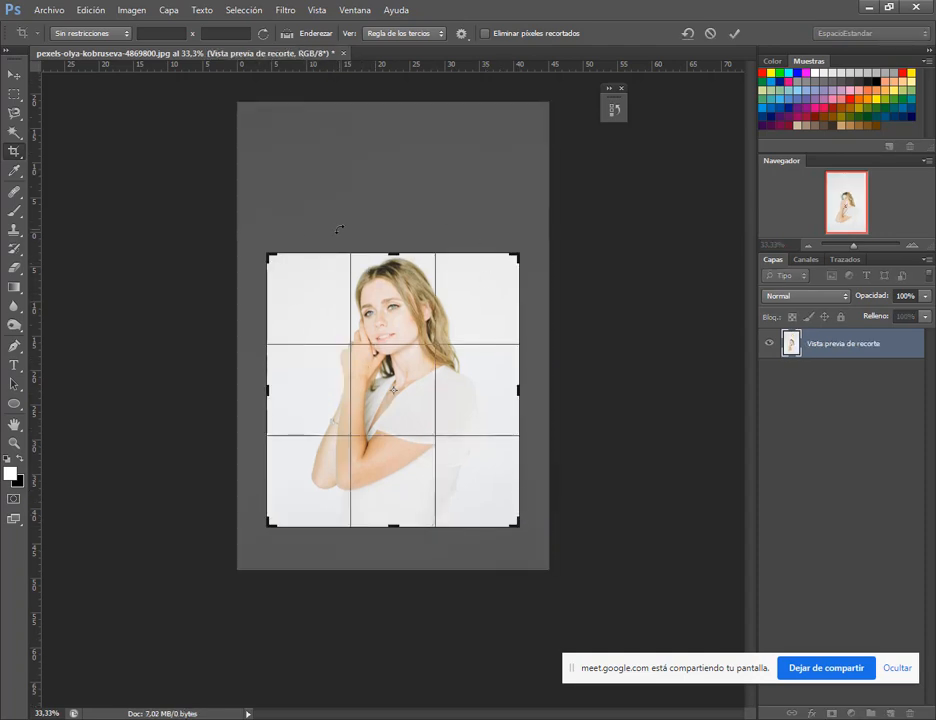
pyautogui.press('Return')
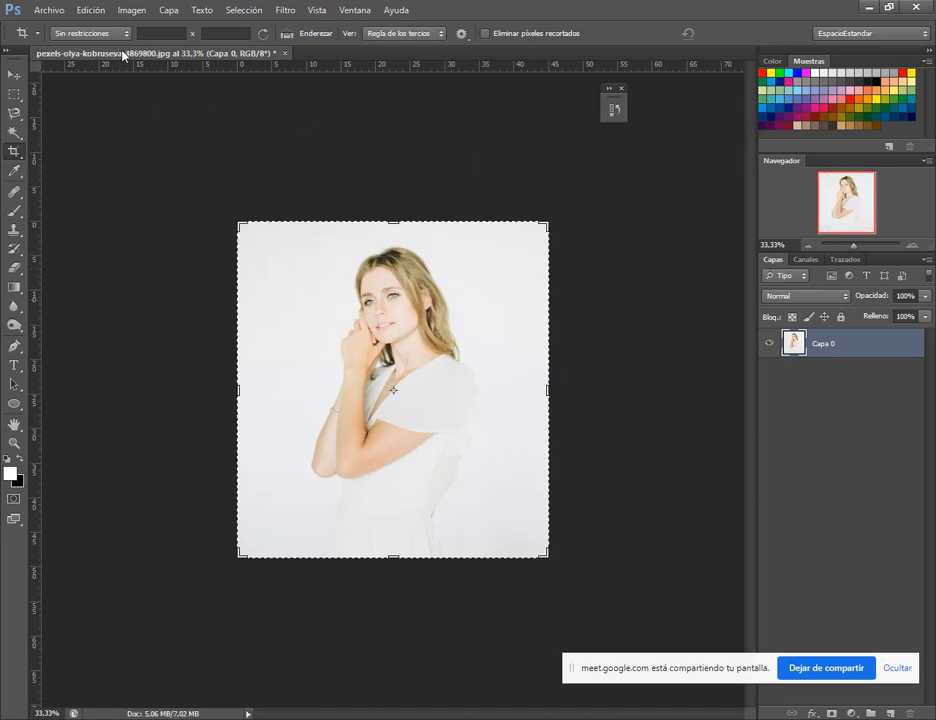
# Step: Crop the portrait to the 4 x 5 (8 x 10) ratio, repositioning the photo inside the crop frame to leave space above the woman's head
pyautogui.moveTo(42, 23); pyautogui.dragTo(142, 45)
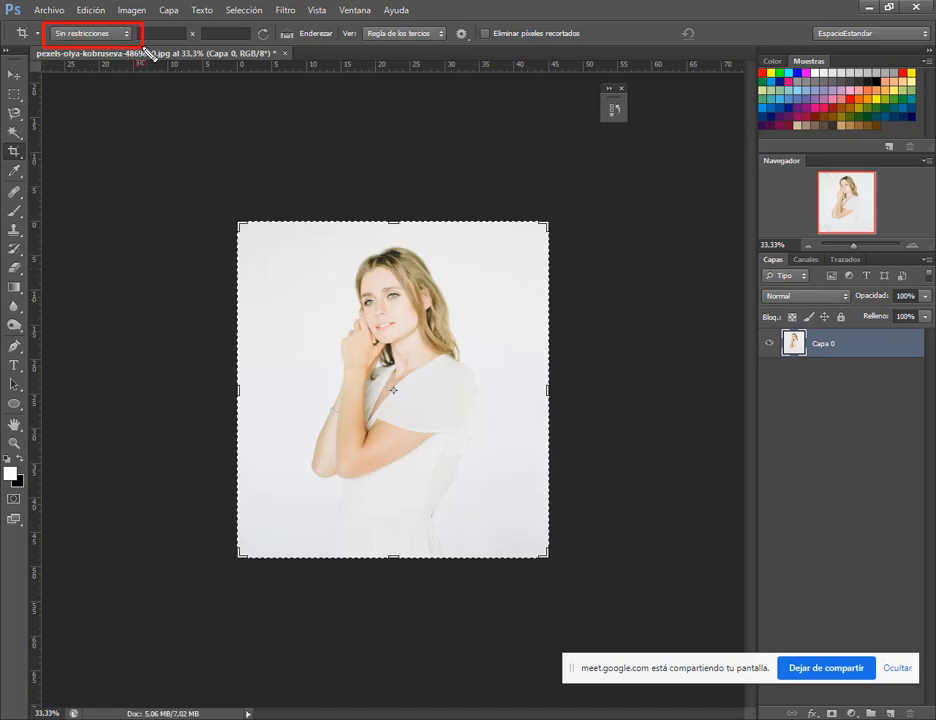
pyautogui.click(115, 38)
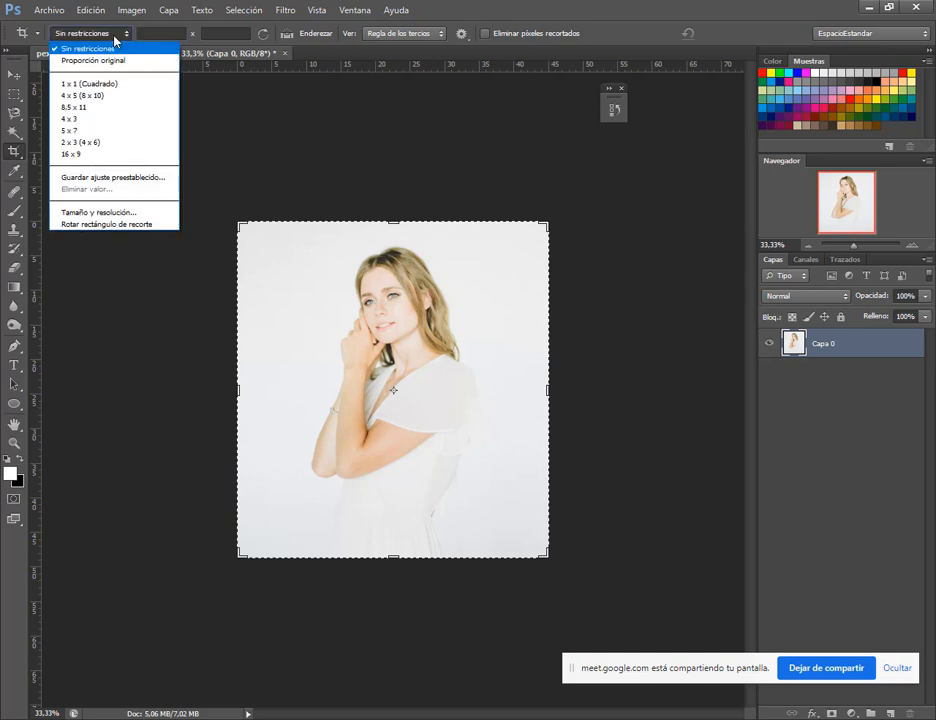
pyautogui.click(100, 97)
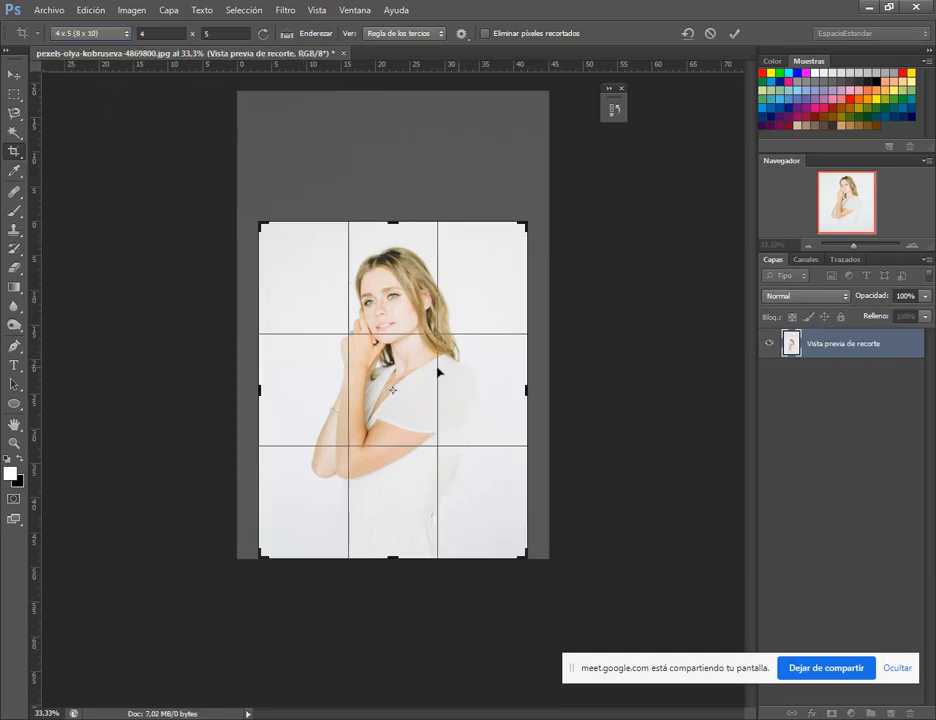
pyautogui.moveTo(408, 381); pyautogui.dragTo(432, 435)
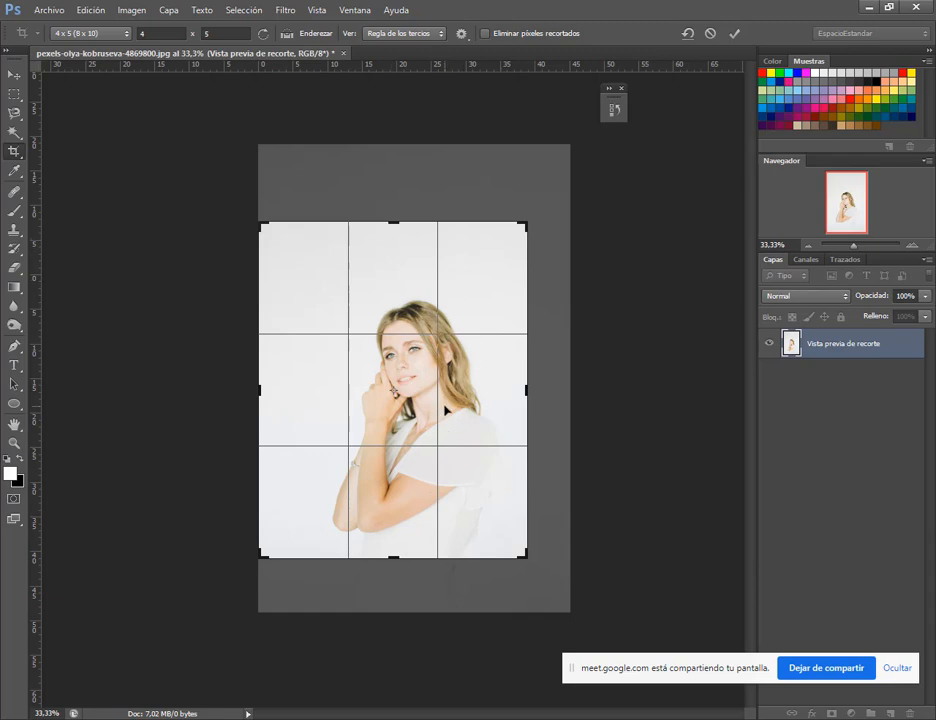
pyautogui.moveTo(448, 427); pyautogui.dragTo(432, 377)
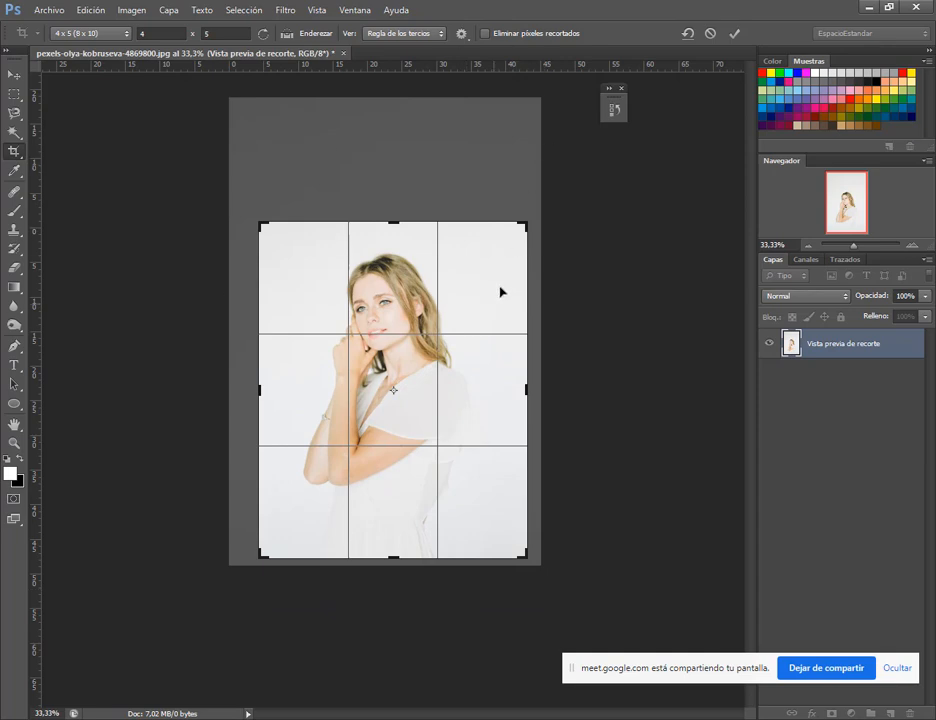
pyautogui.moveTo(500, 291); pyautogui.dragTo(499, 306)
pyautogui.press('Return')
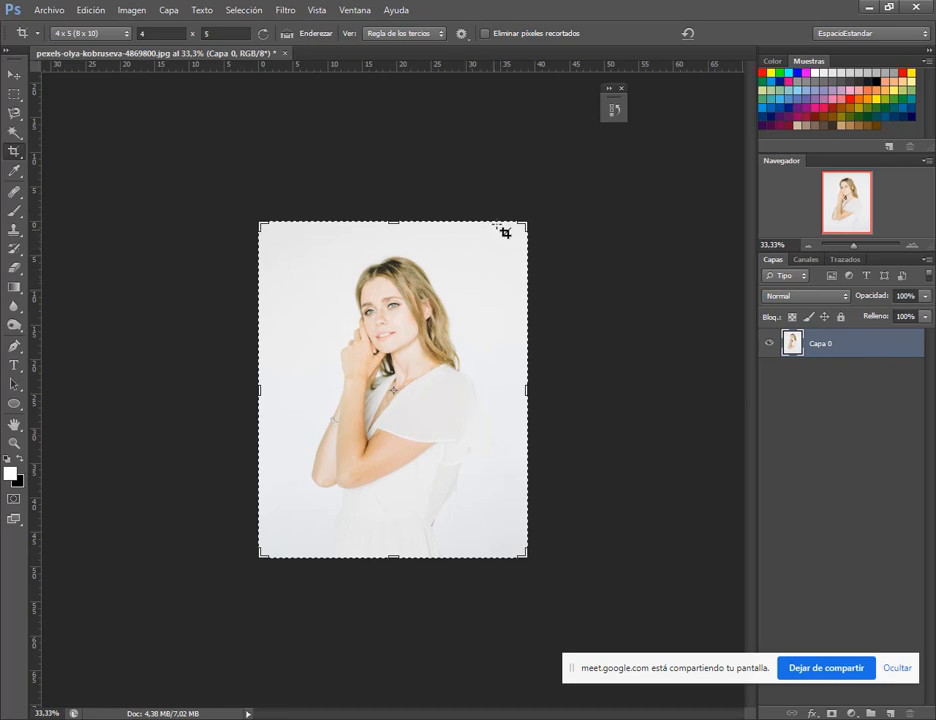
# Step: Reset the crop options, crop the portrait to the 16 x 9 ratio around the woman, and return to the Move tool
pyautogui.click(688, 35)
pyautogui.click(105, 34)
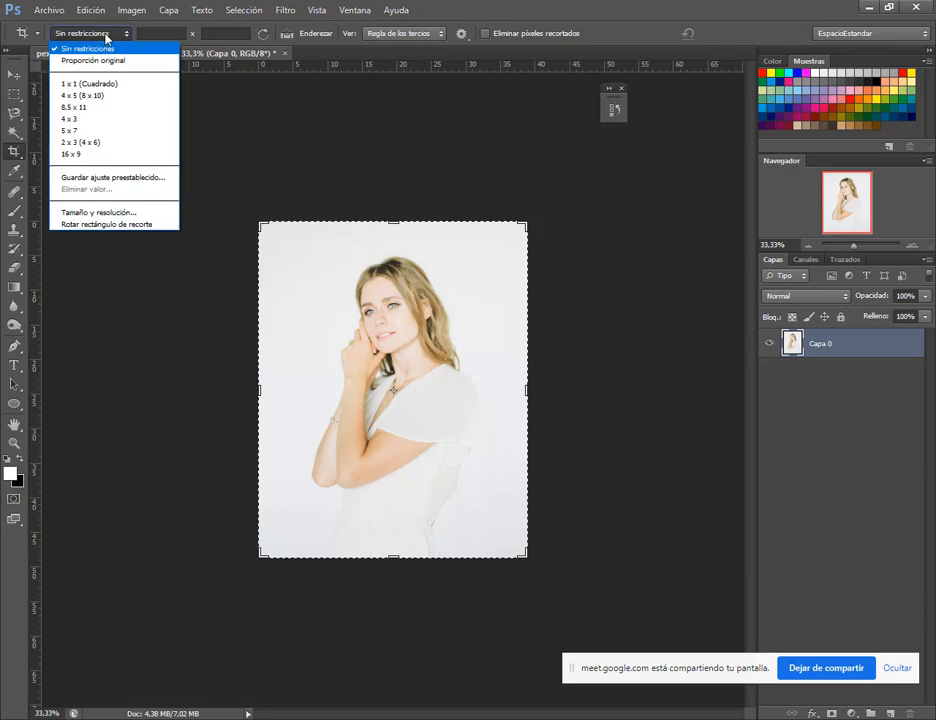
pyautogui.click(94, 155)
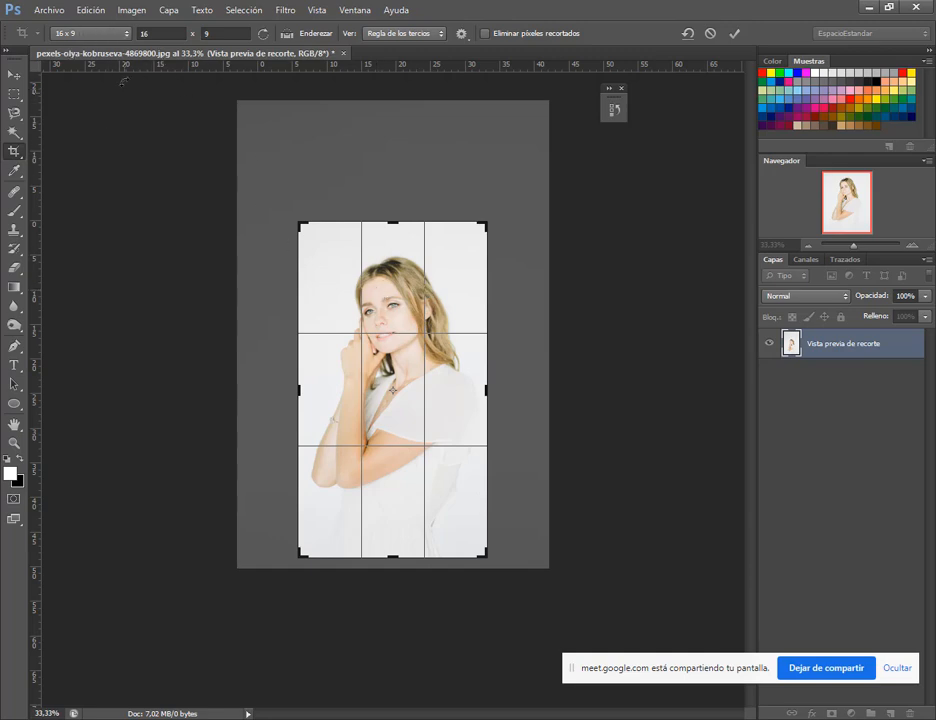
pyautogui.press('Return')
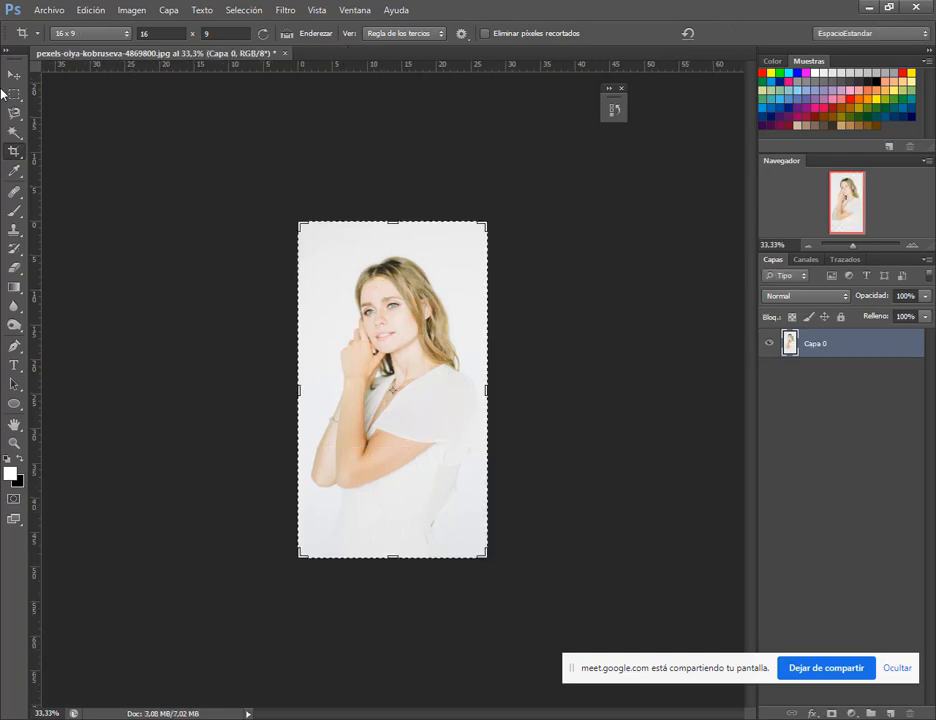
pyautogui.click(13, 74)
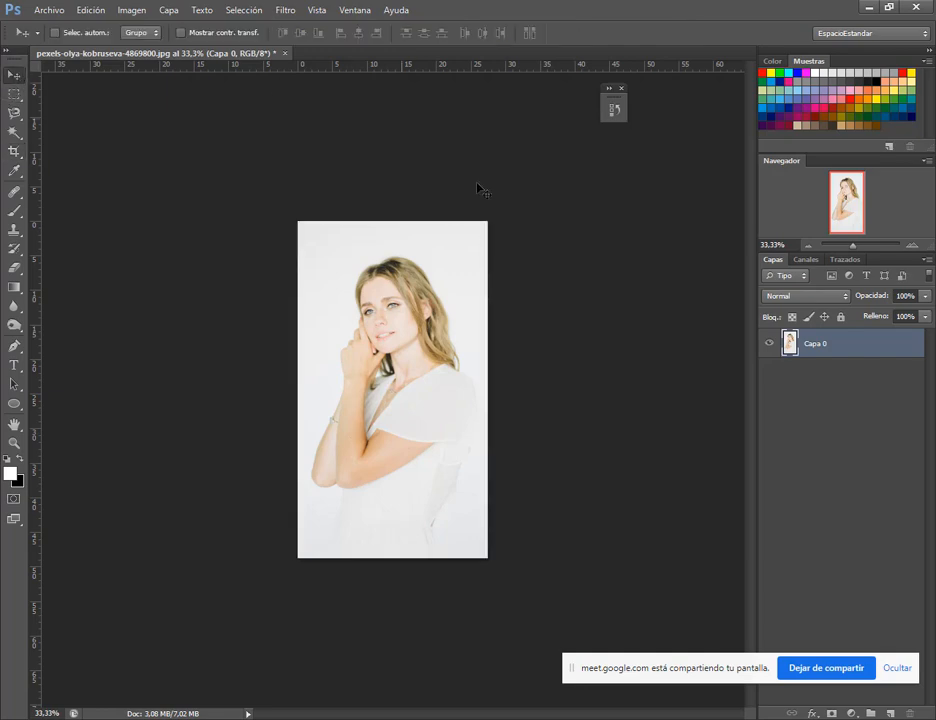
pyautogui.click(15, 153)
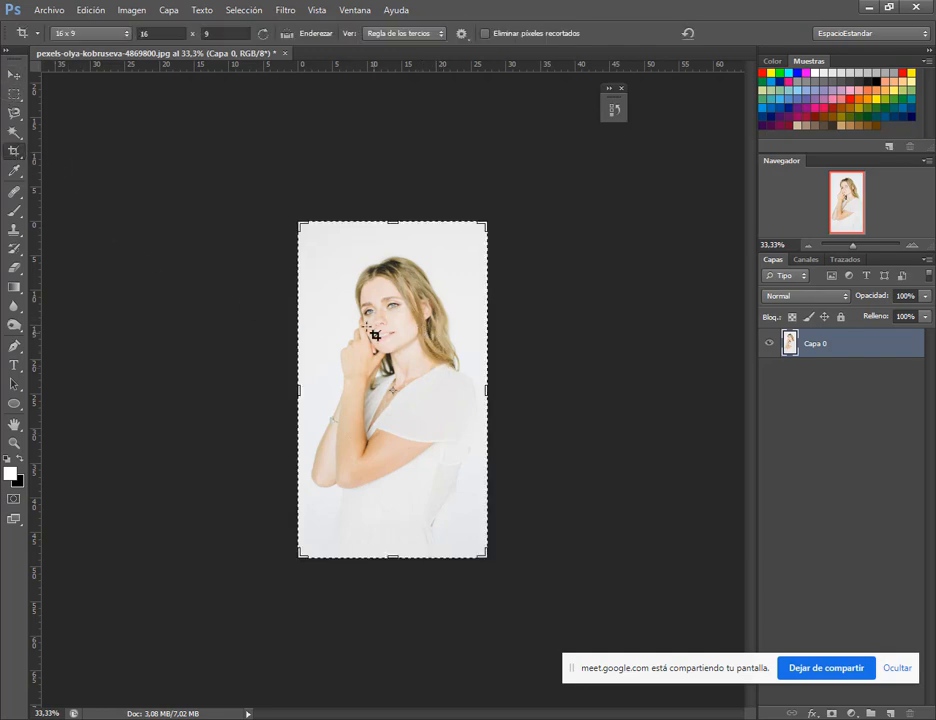
pyautogui.press('ctrl')
pyautogui.click(14, 74)
# Step: Open the photo of the group on the steps from the local Herramienta Recortar folder, keeping its embedded color profile
pyautogui.moveTo(145, 718)
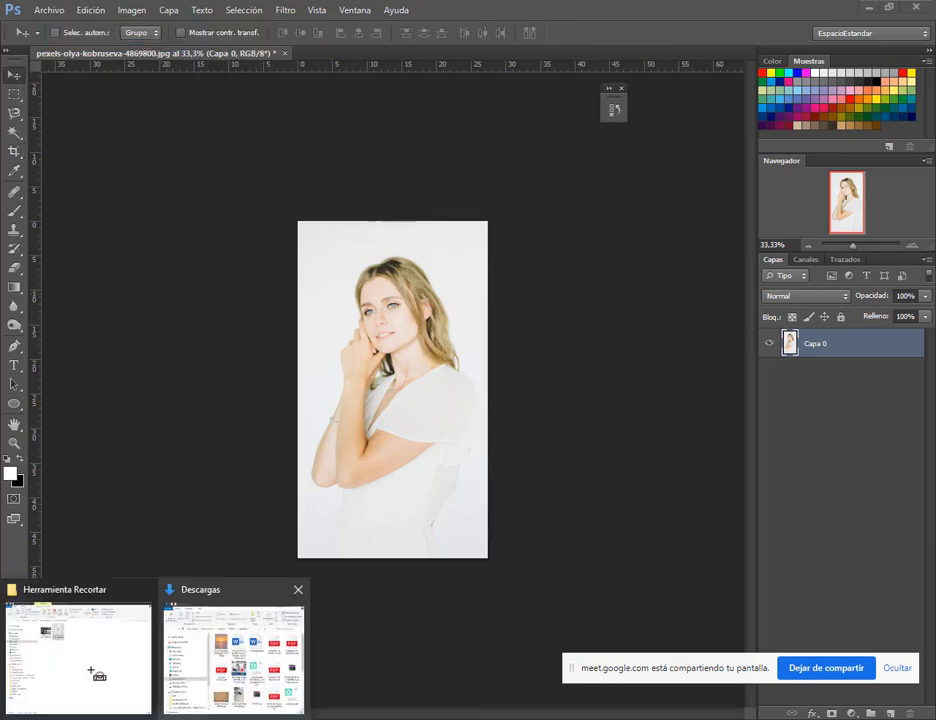
pyautogui.click(97, 670)
pyautogui.click(258, 205)
pyautogui.moveTo(258, 213); pyautogui.dragTo(416, 75)
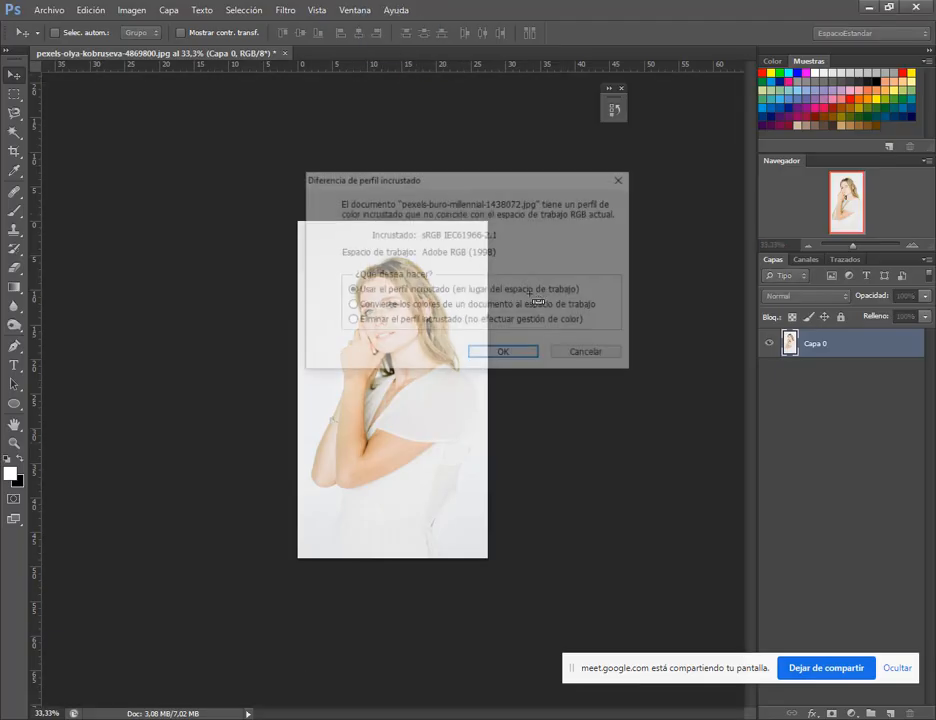
pyautogui.click(505, 350)
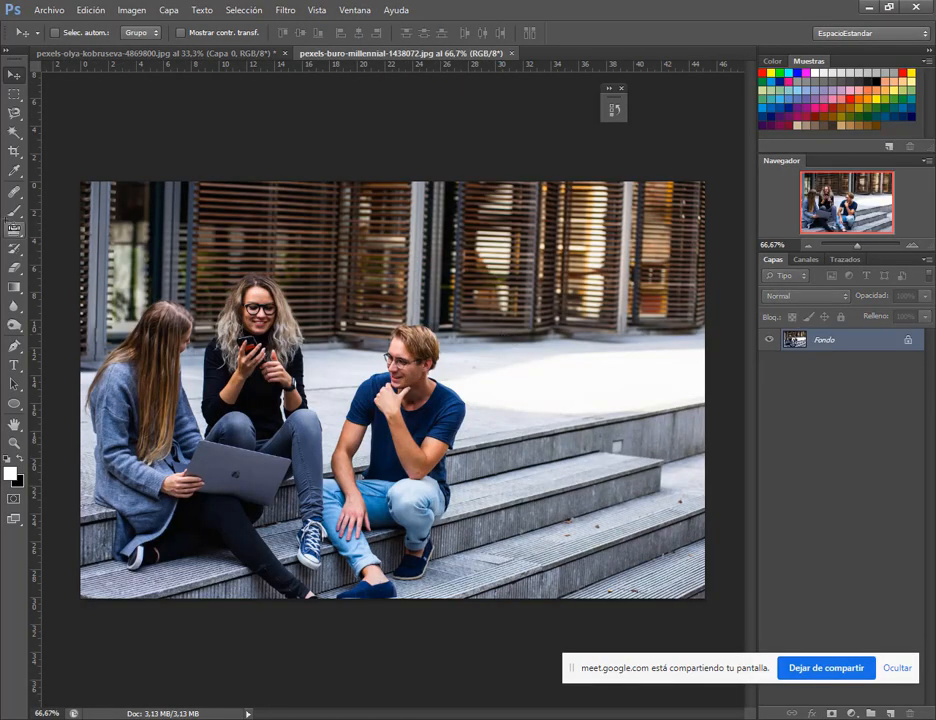
# Step: Preview the 16 x 9 crop frame on the group photo, and reset the crop to Sin restricciones
pyautogui.click(15, 152)
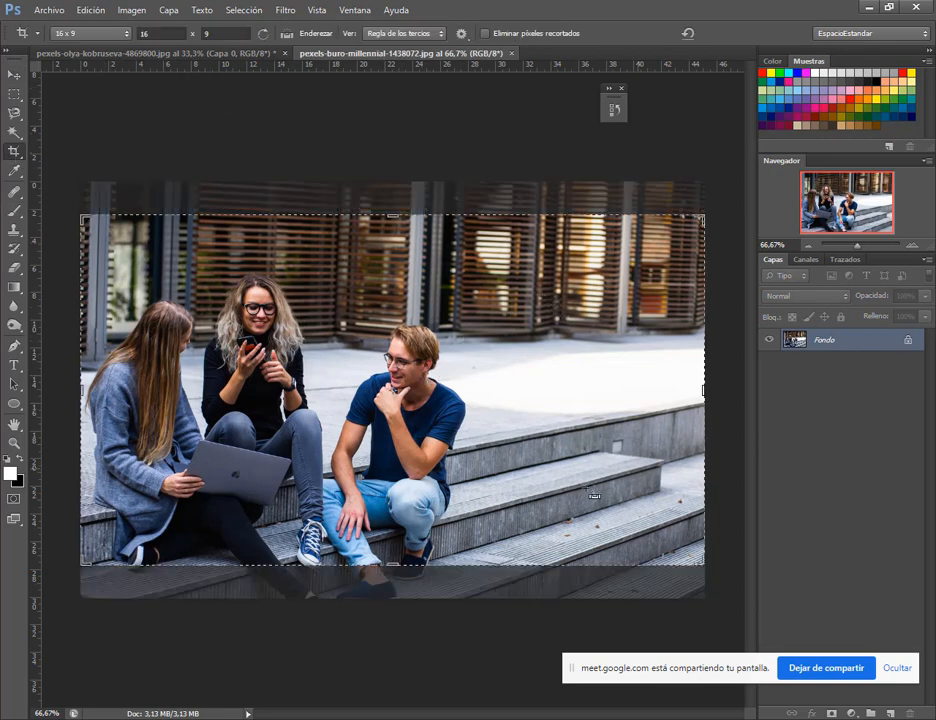
pyautogui.click(70, 33)
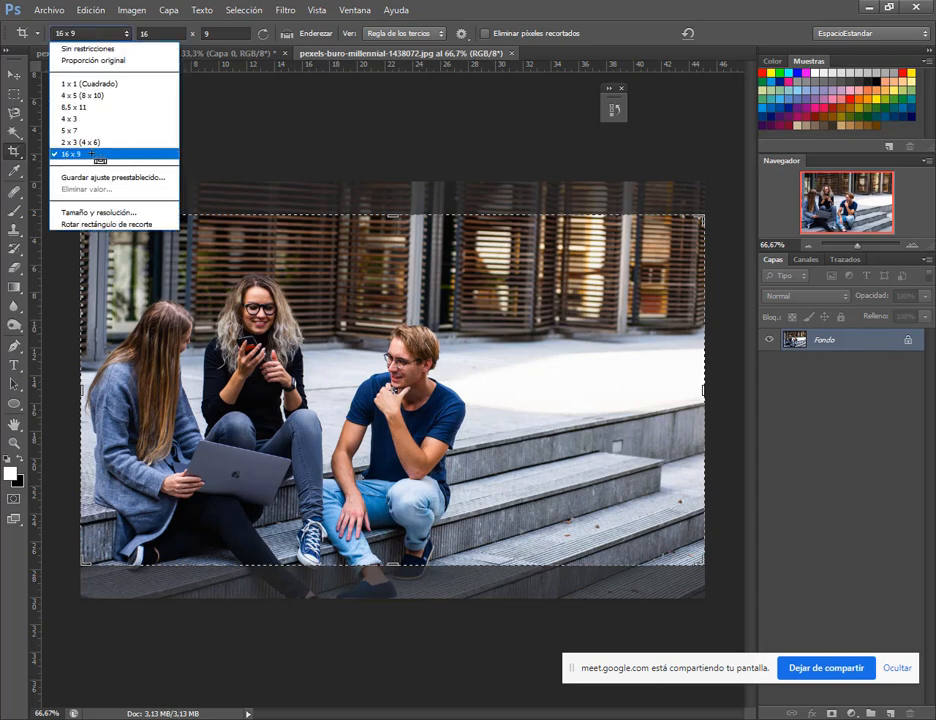
pyautogui.click(99, 155)
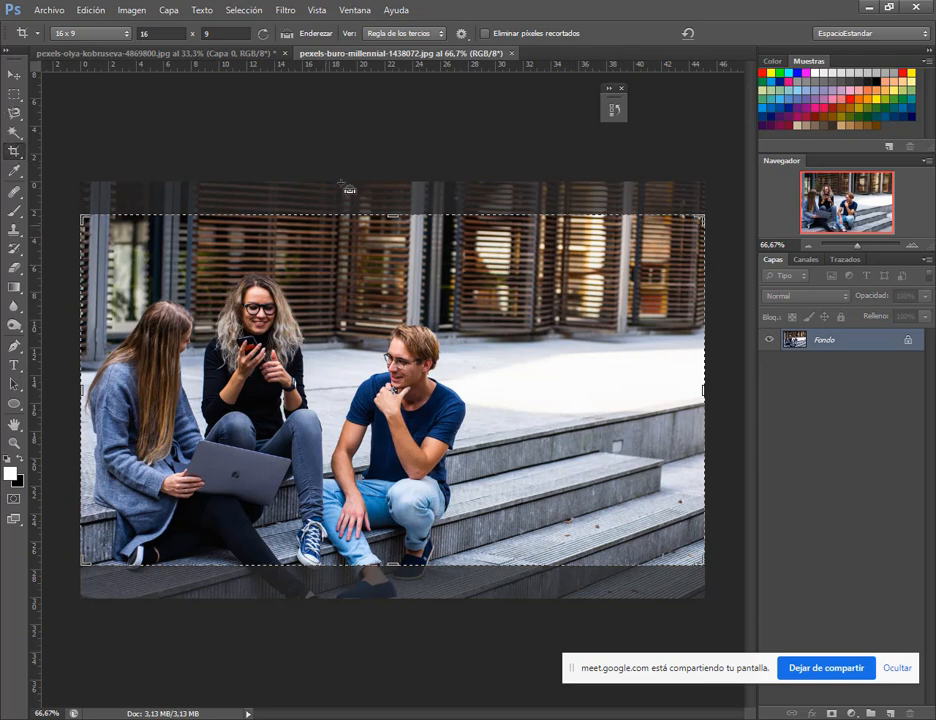
pyautogui.click(688, 34)
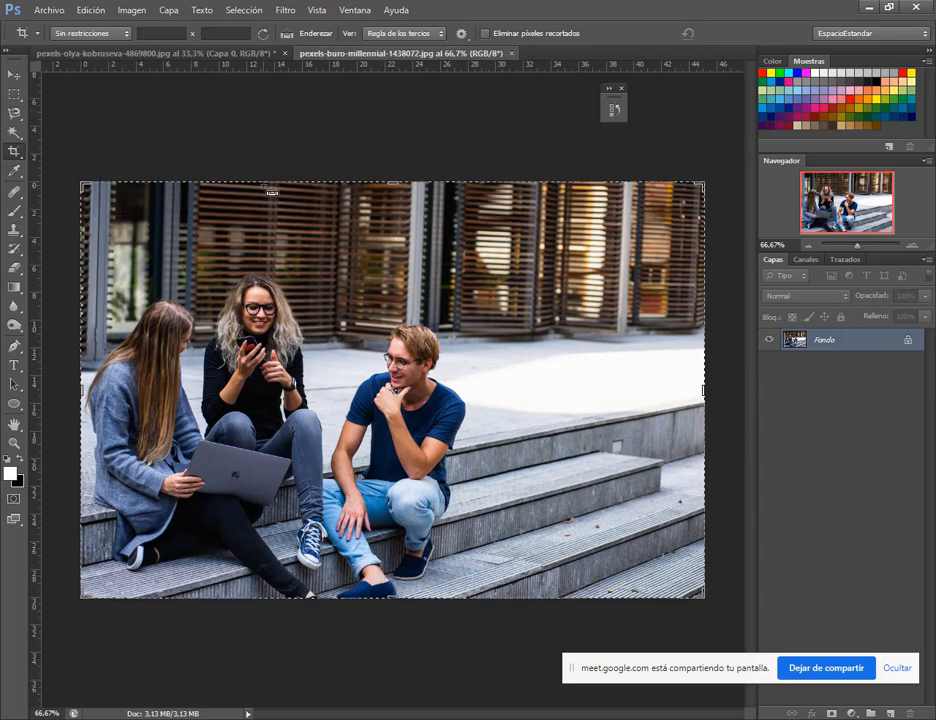
# Step: Set a custom crop size of 10 cm wide by 15 cm high for the group photo, leaving the resolution empty
pyautogui.click(122, 35)
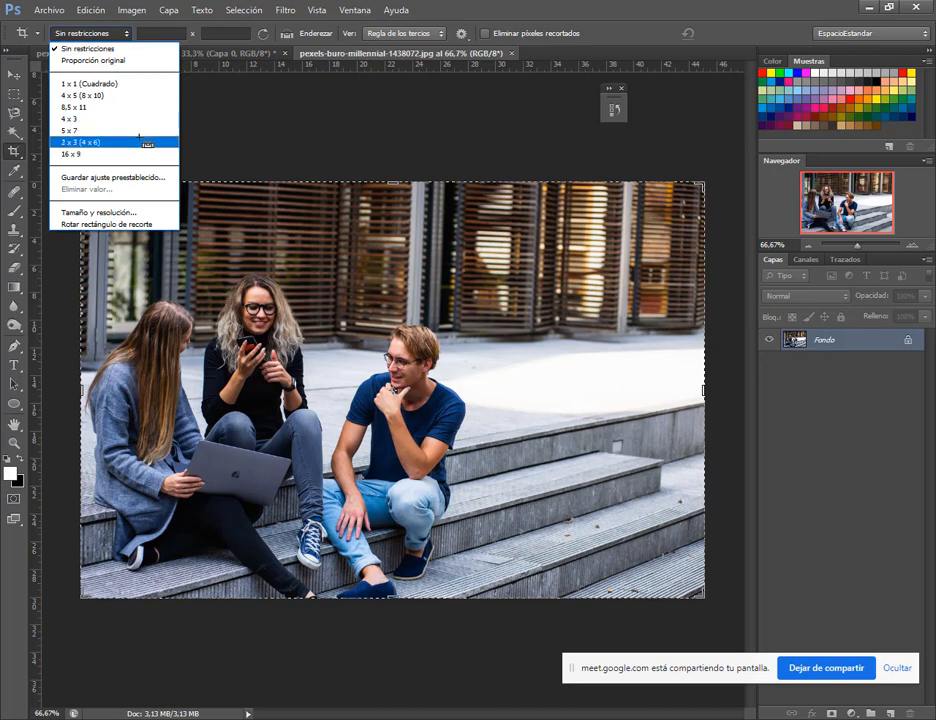
pyautogui.click(128, 212)
pyautogui.moveTo(425, 200); pyautogui.dragTo(482, 132)
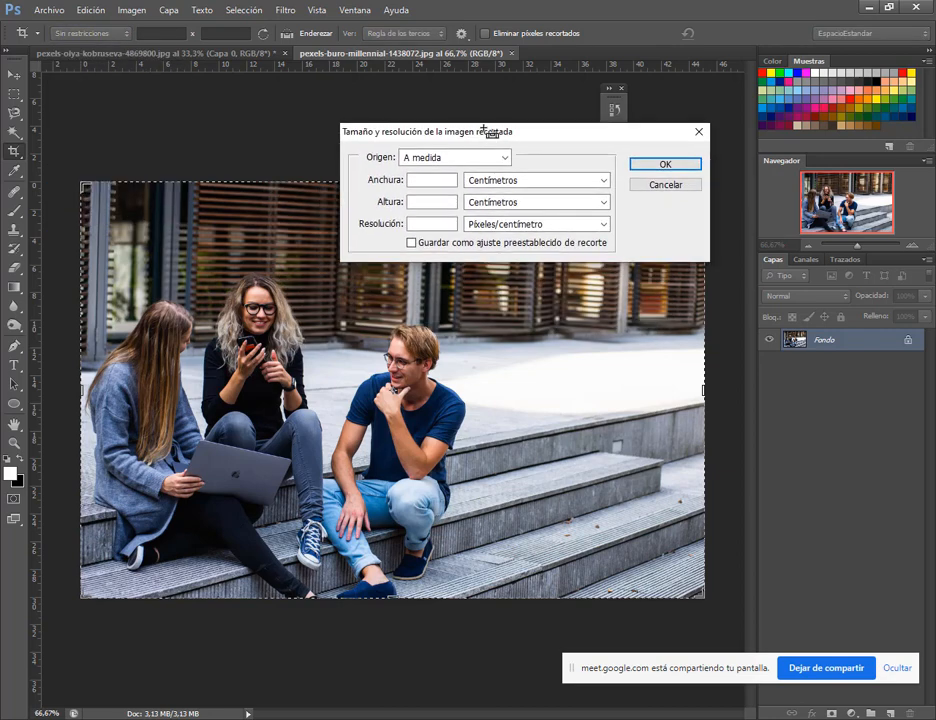
pyautogui.click(424, 159)
pyautogui.click(424, 159)
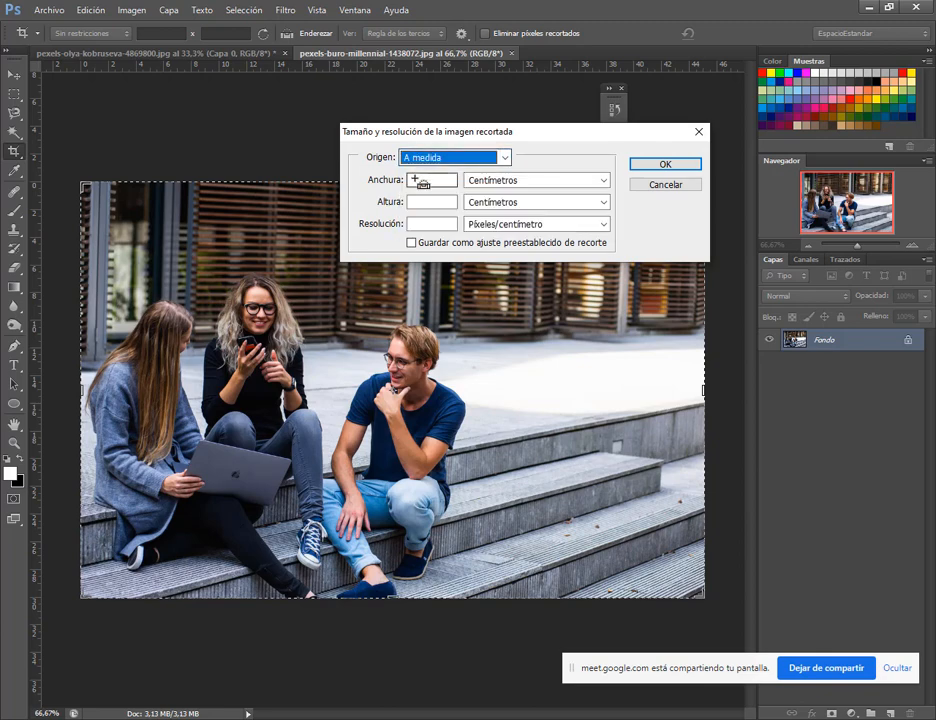
pyautogui.click(428, 181)
pyautogui.write('10')
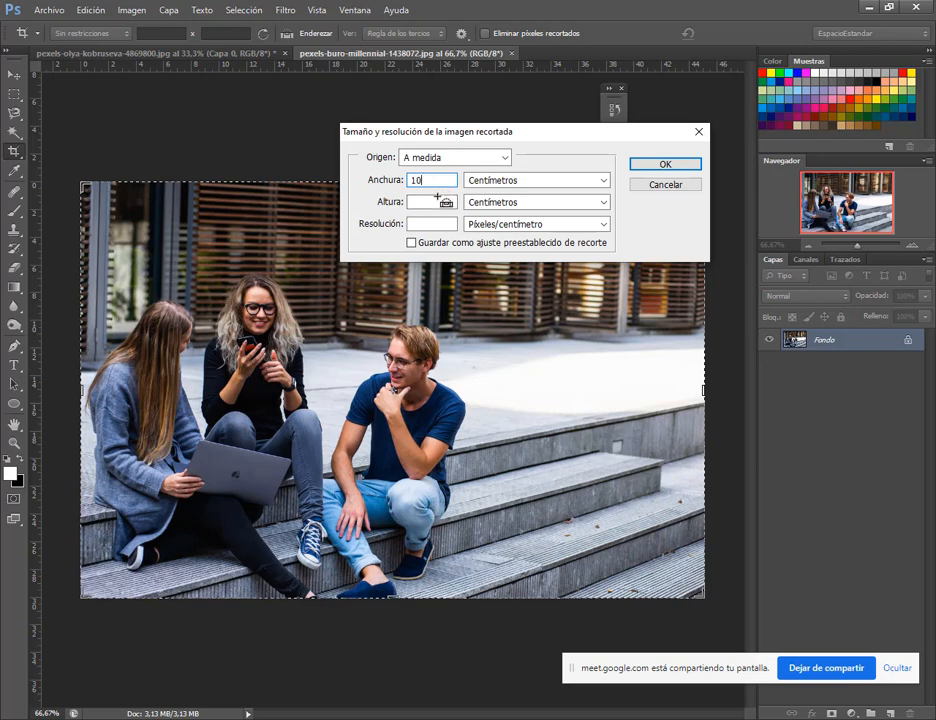
pyautogui.click(437, 201)
pyautogui.write('15')
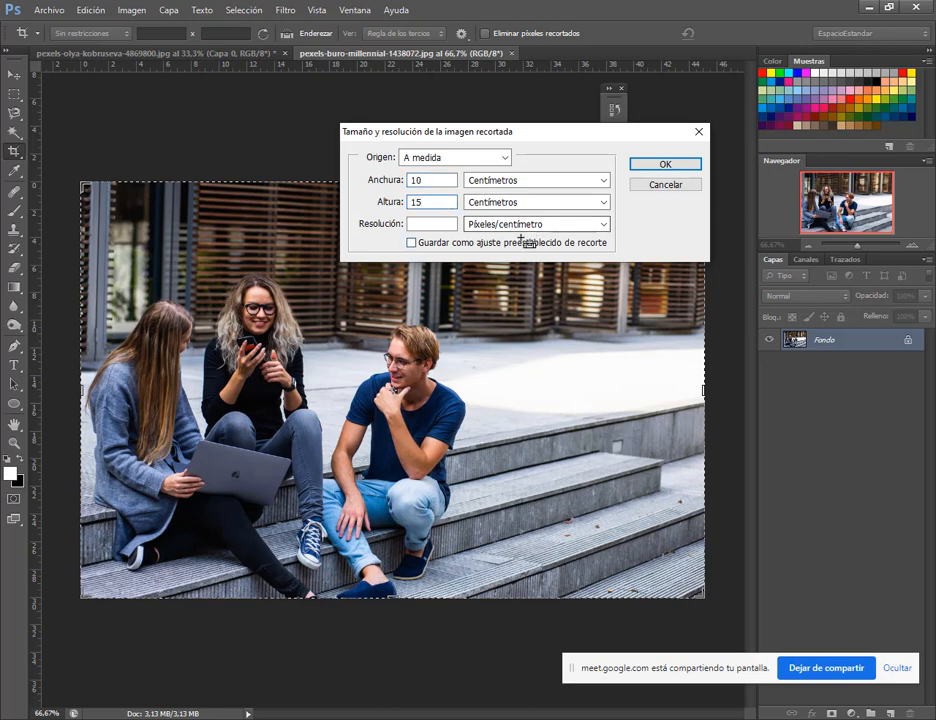
pyautogui.click(665, 160)
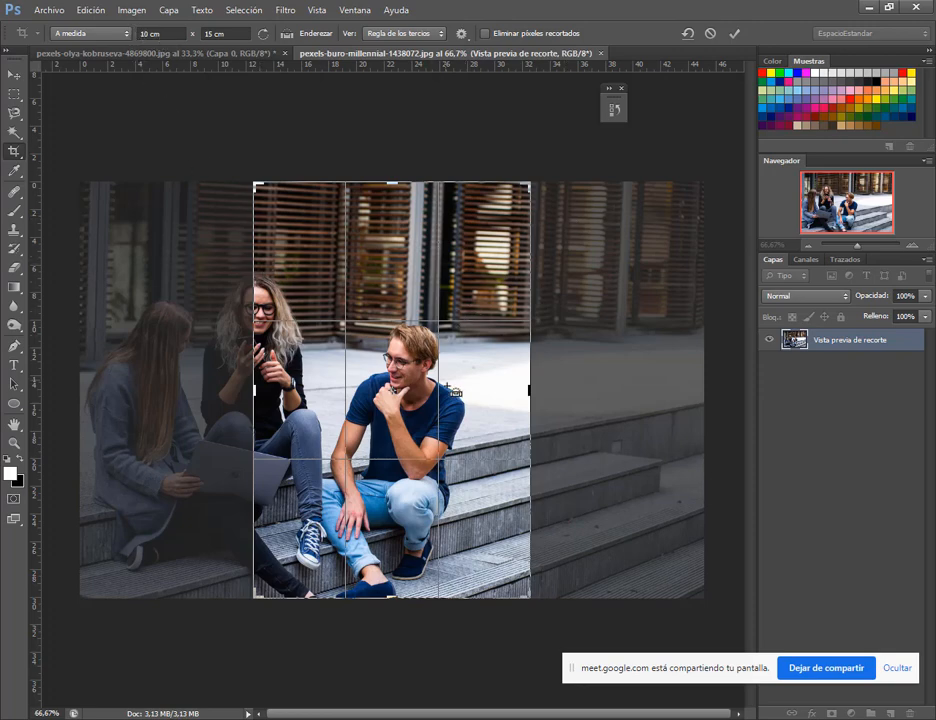
# Step: Fit the 10 x 15 cm crop frame around the blonde woman and the man, tighten its edges, and reset the crop
pyautogui.moveTo(459, 407); pyautogui.dragTo(643, 402)
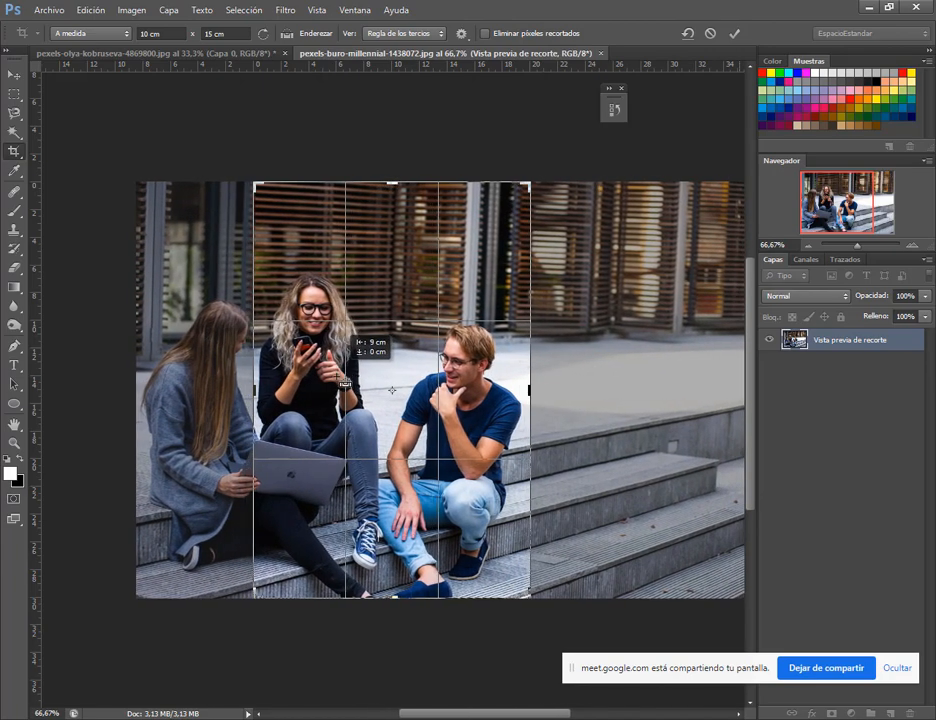
pyautogui.moveTo(338, 376); pyautogui.dragTo(336, 376)
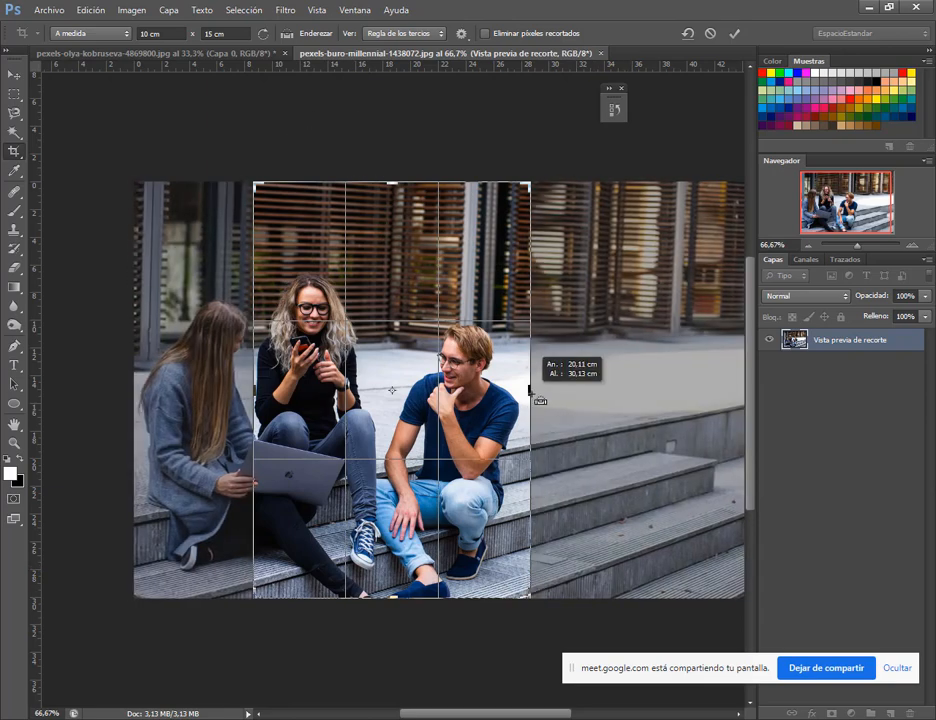
pyautogui.moveTo(546, 401); pyautogui.dragTo(526, 419)
pyautogui.moveTo(260, 397)
pyautogui.mouseDown()
pyautogui.moveTo(247, 397)
pyautogui.moveTo(259, 398)
pyautogui.mouseUp()
pyautogui.moveTo(391, 190); pyautogui.dragTo(419, 198)
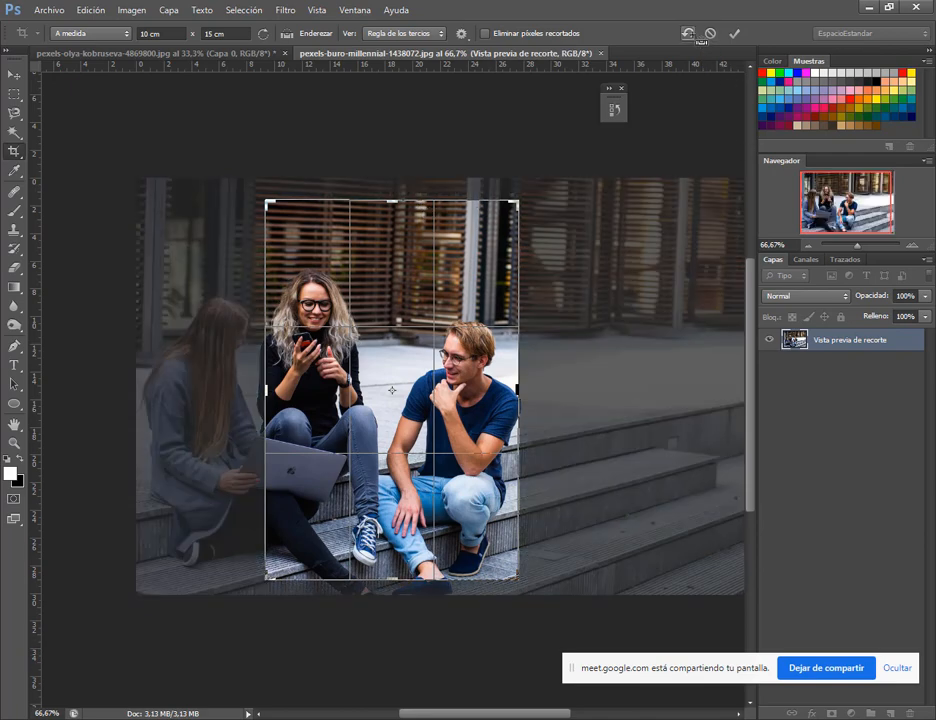
pyautogui.click(688, 33)
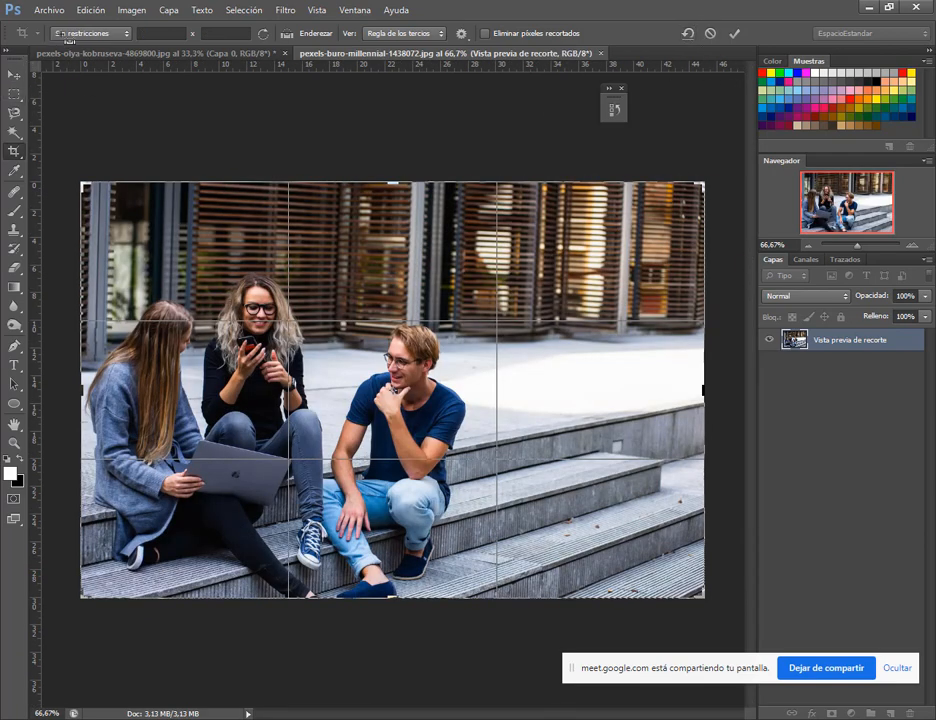
# Step: Adjust the edges of the group photo's crop frame freely with Sin restricciones to tighten it around the people
pyautogui.click(69, 34)
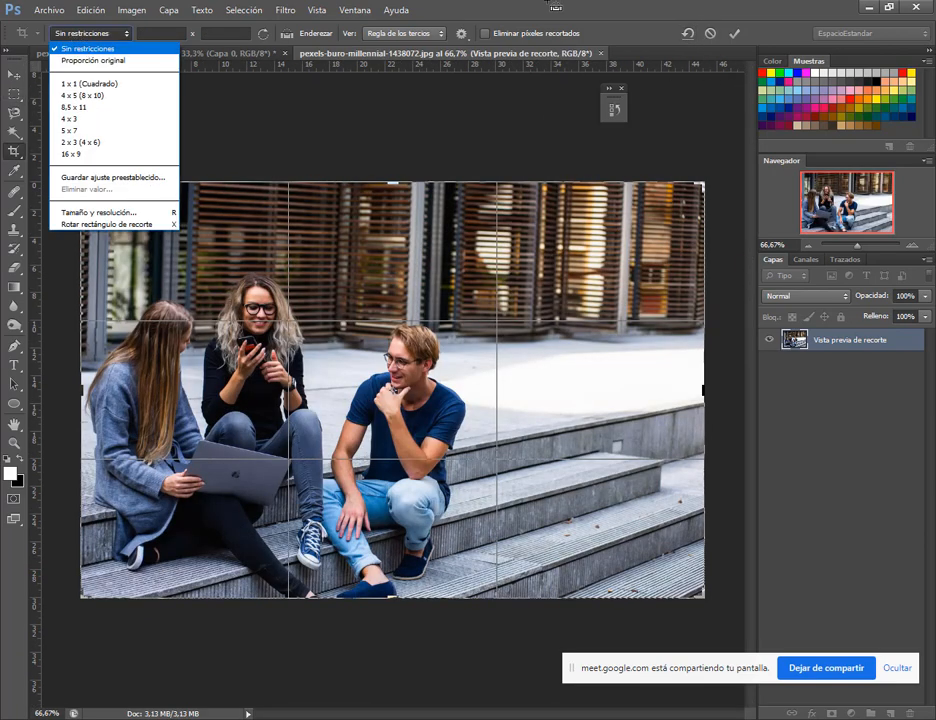
pyautogui.click(729, 240)
pyautogui.moveTo(704, 390); pyautogui.dragTo(673, 397)
pyautogui.moveTo(391, 184)
pyautogui.mouseDown()
pyautogui.moveTo(391, 243)
pyautogui.moveTo(405, 172)
pyautogui.moveTo(405, 184)
pyautogui.mouseUp()
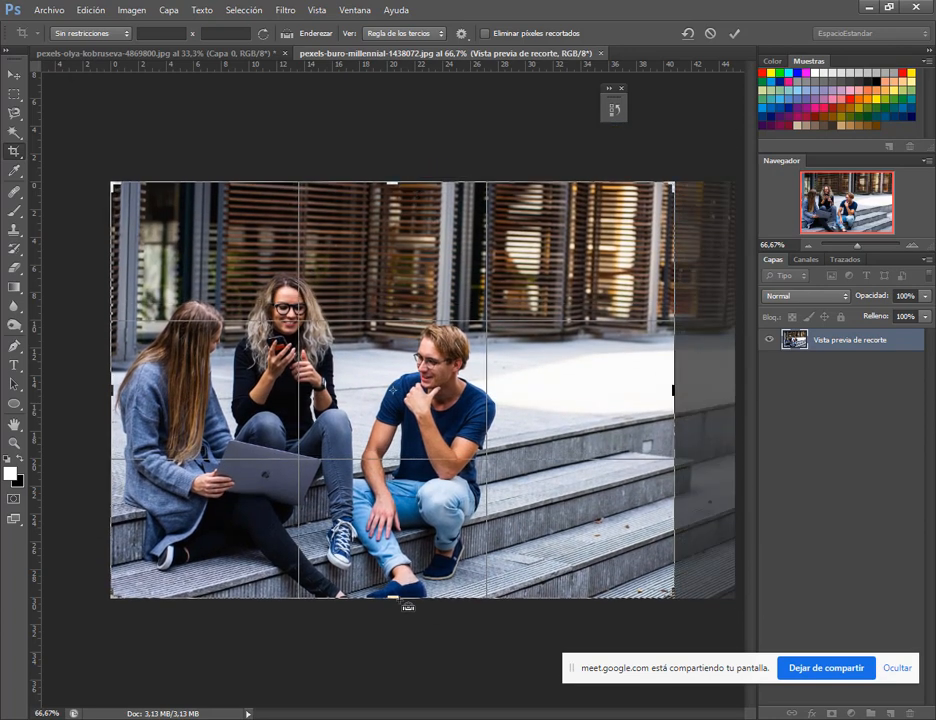
pyautogui.moveTo(408, 606)
pyautogui.mouseDown()
pyautogui.moveTo(410, 535)
pyautogui.moveTo(410, 595)
pyautogui.mouseUp()
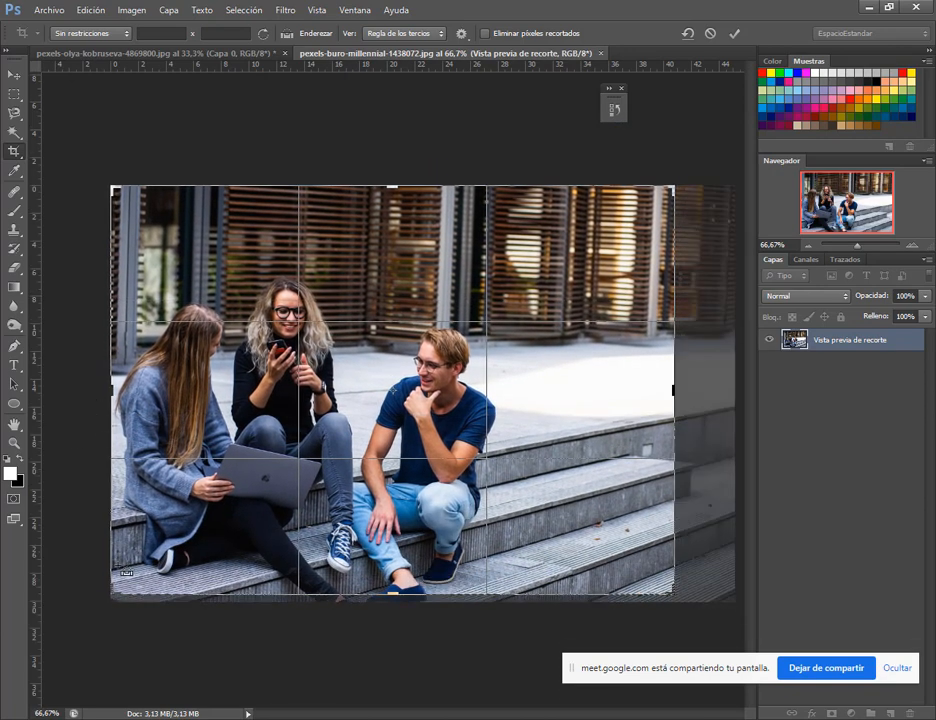
pyautogui.moveTo(121, 599); pyautogui.dragTo(140, 600)
# Step: Switch to the Google Meet call in the browser, admit the waiting participant, and return to Photoshop
pyautogui.moveTo(138, 716)
pyautogui.click(138, 686)
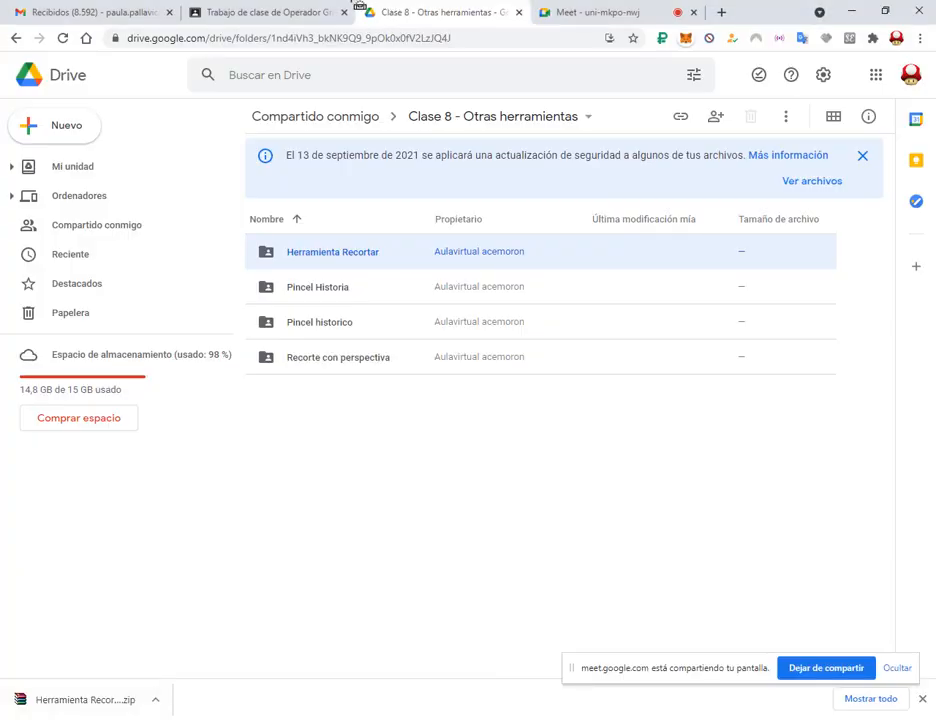
pyautogui.click(598, 12)
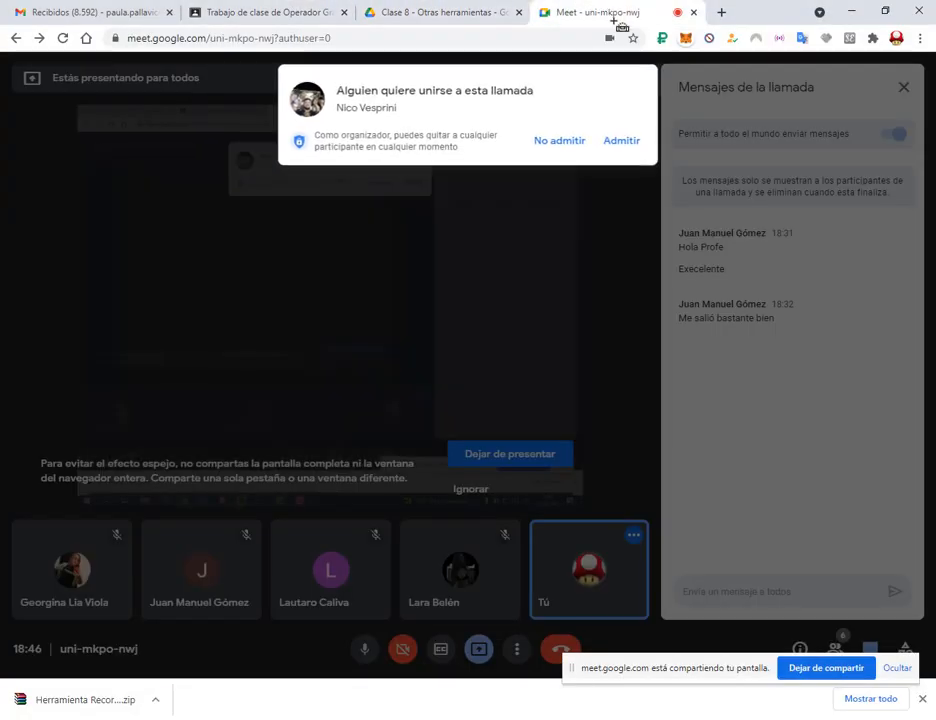
pyautogui.click(620, 141)
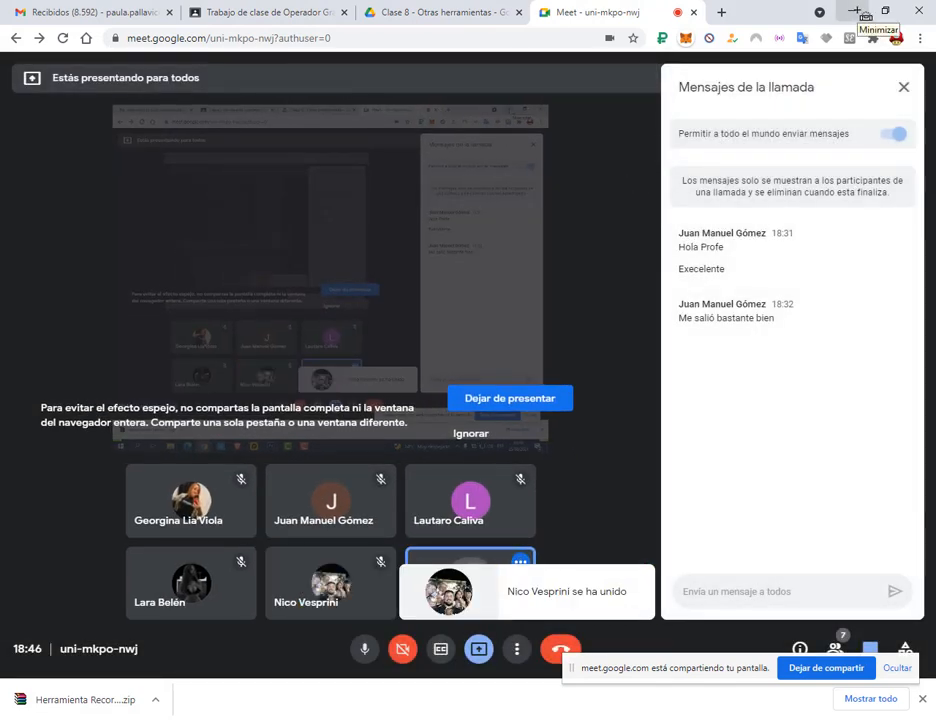
pyautogui.click(855, 10)
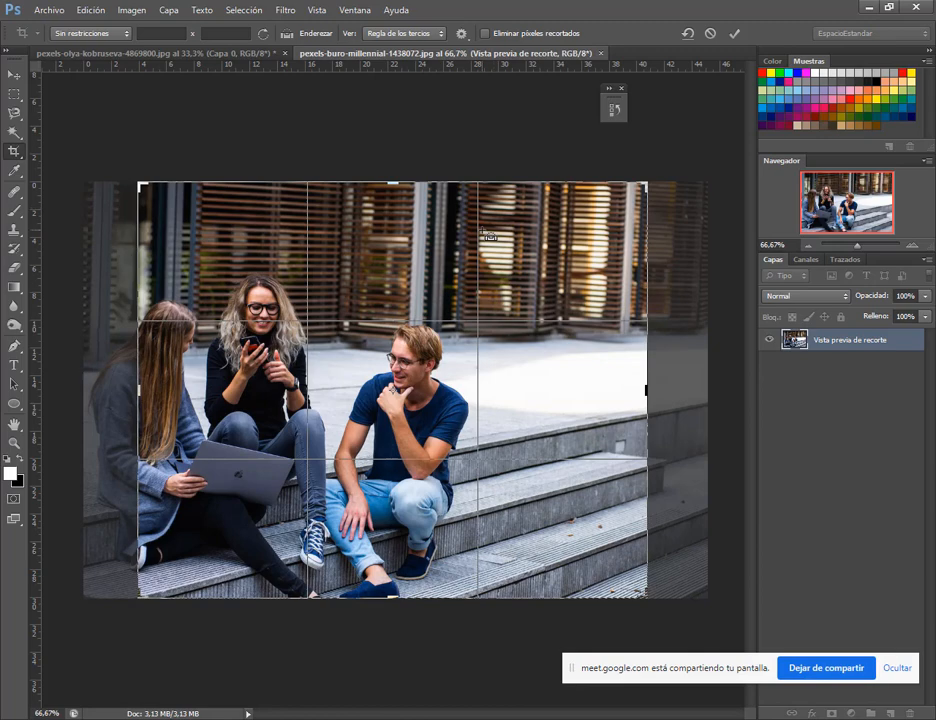
# Step: Reset and cancel the crop on the group photo, and return to the Move tool
pyautogui.click(693, 36)
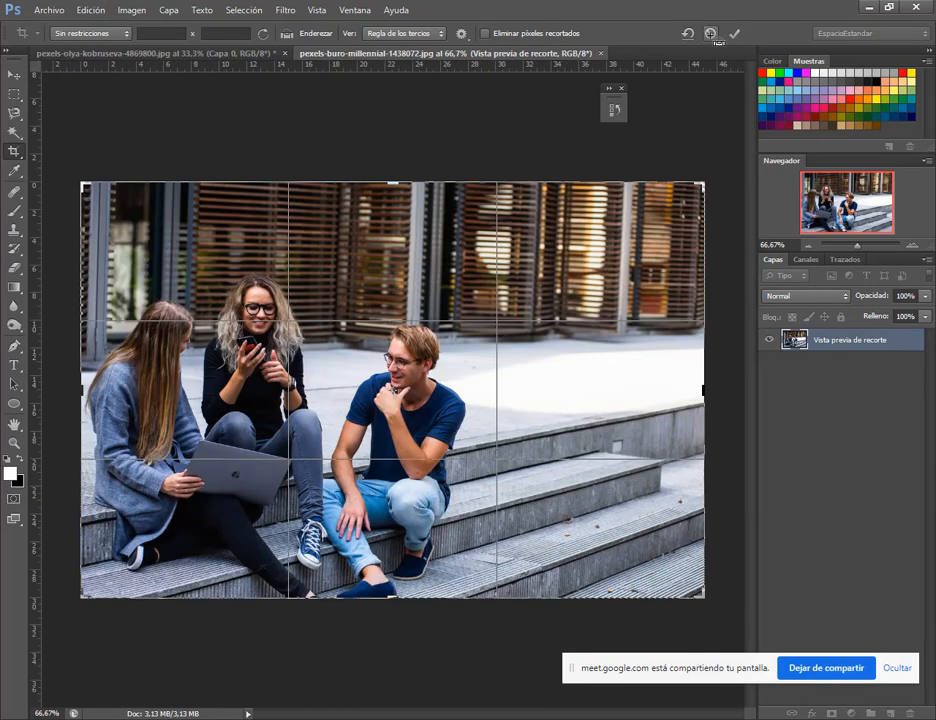
pyautogui.click(710, 33)
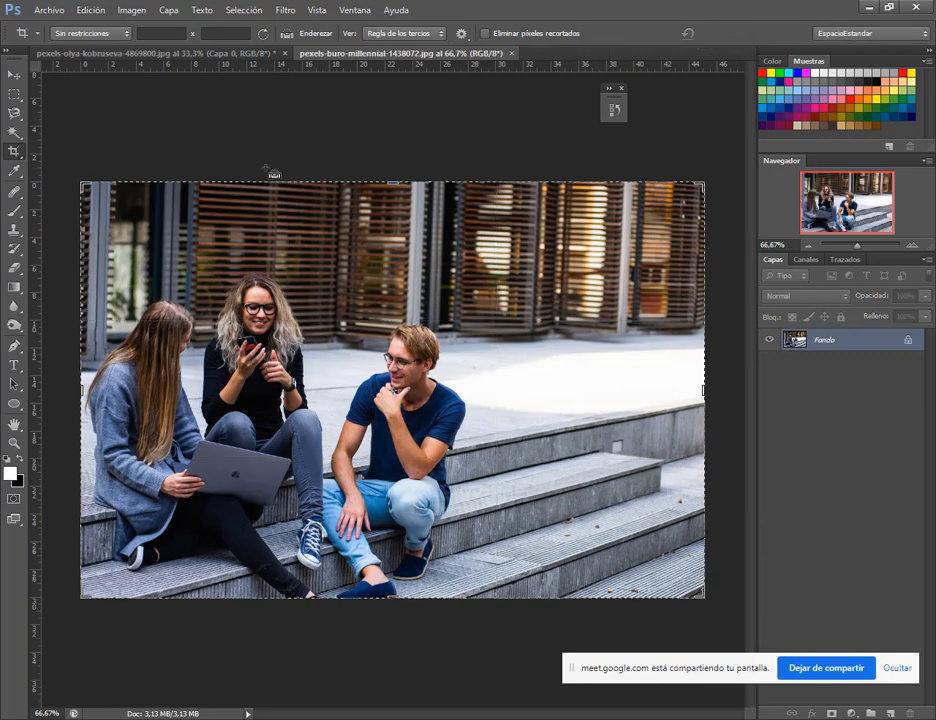
pyautogui.click(80, 31)
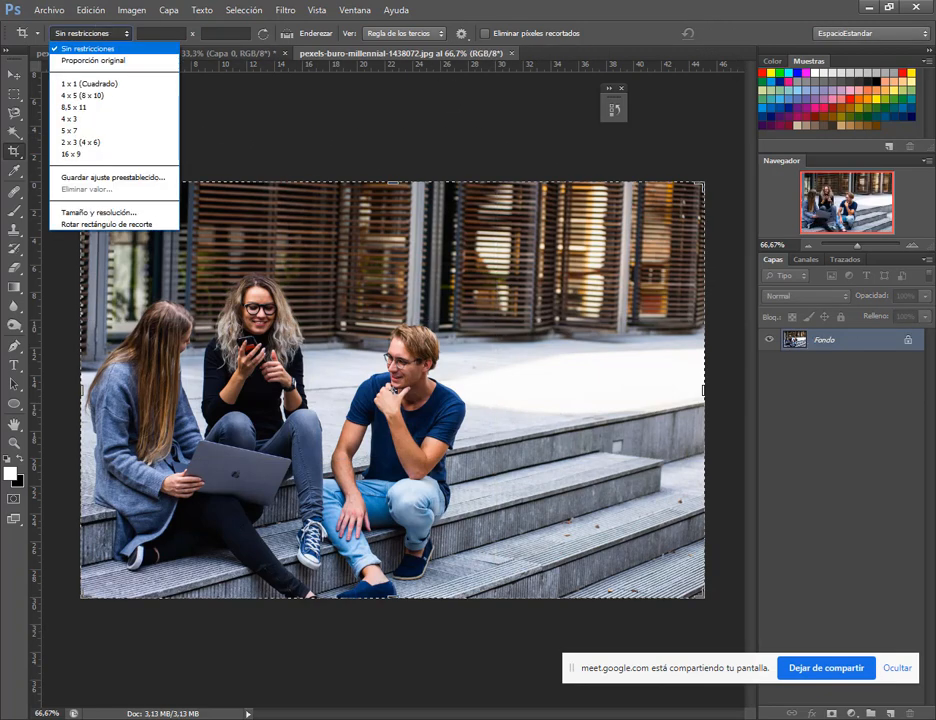
pyautogui.click(522, 7)
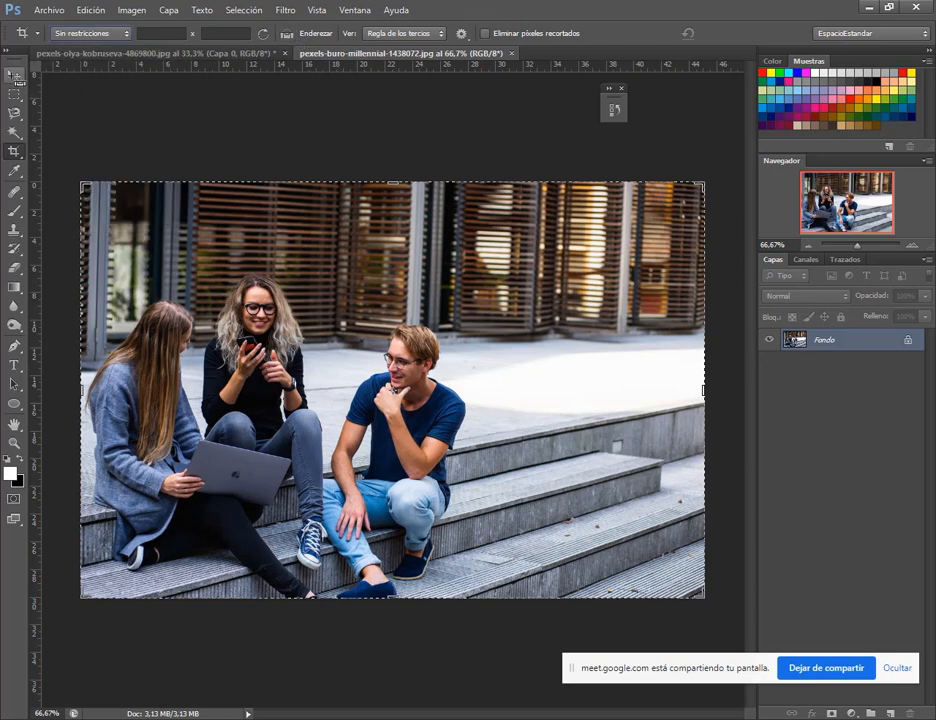
pyautogui.click(13, 74)
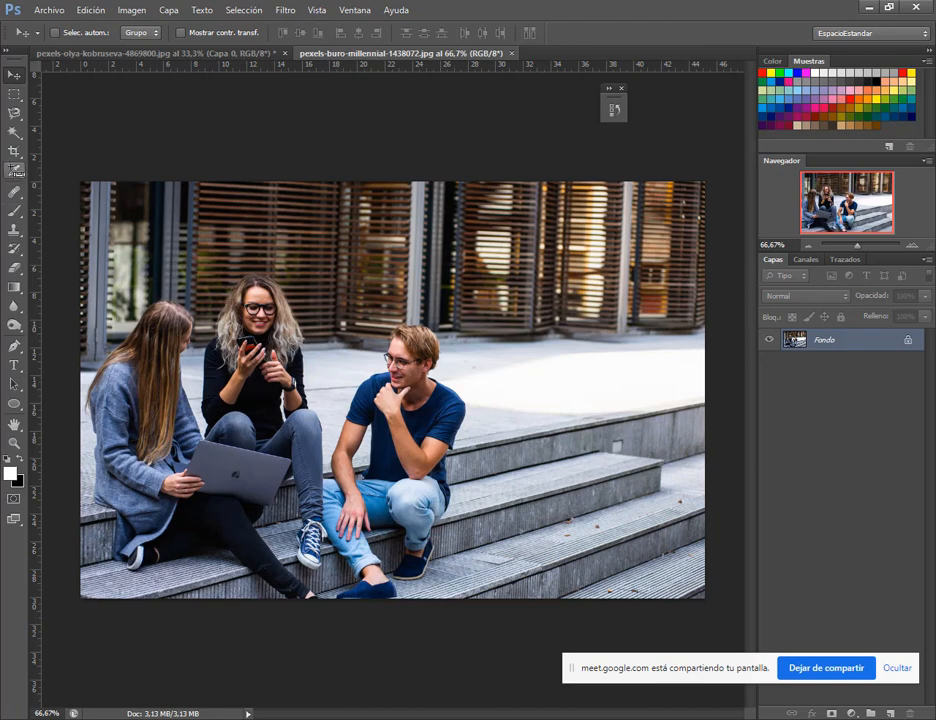
pyautogui.click(14, 171)
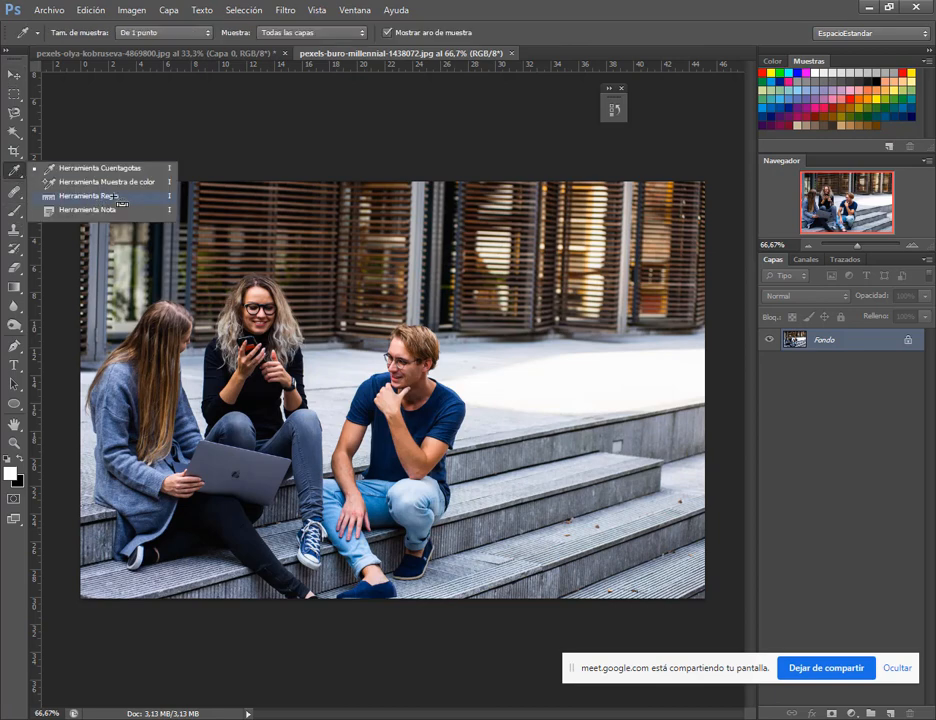
pyautogui.click(589, 9)
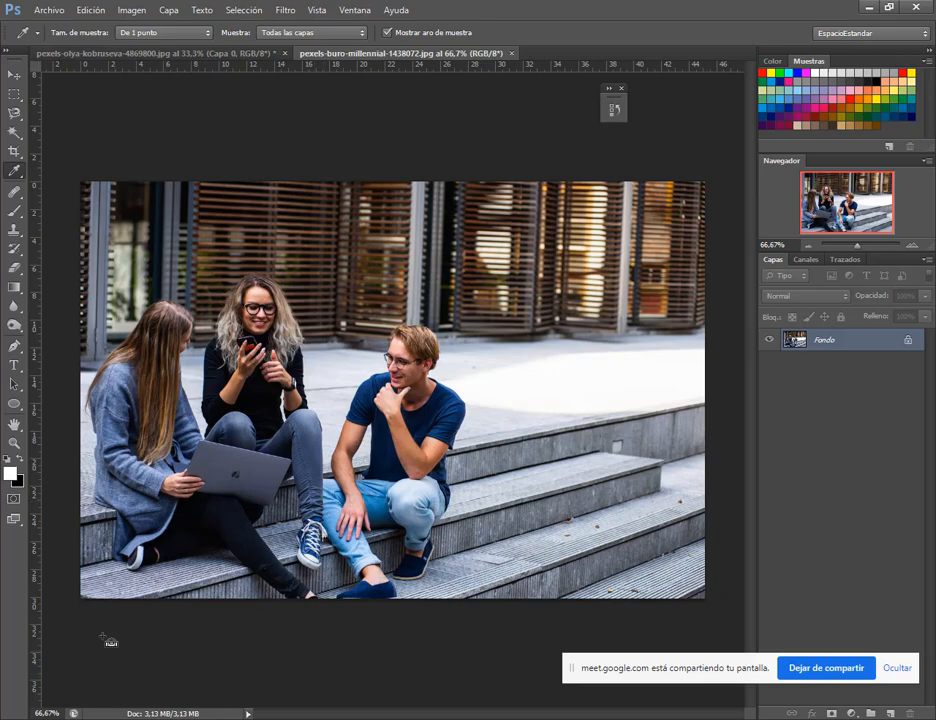
pyautogui.click(14, 74)
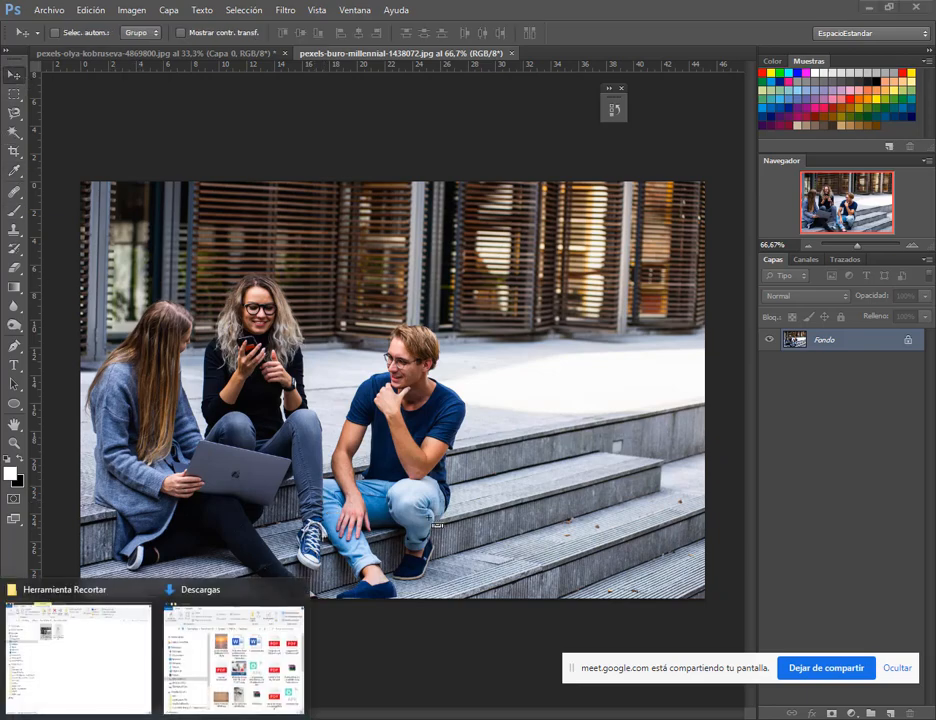
# Step: Open the orange sunset-over-the-sea photo from the Descargas folder in Photoshop
pyautogui.click(300, 622)
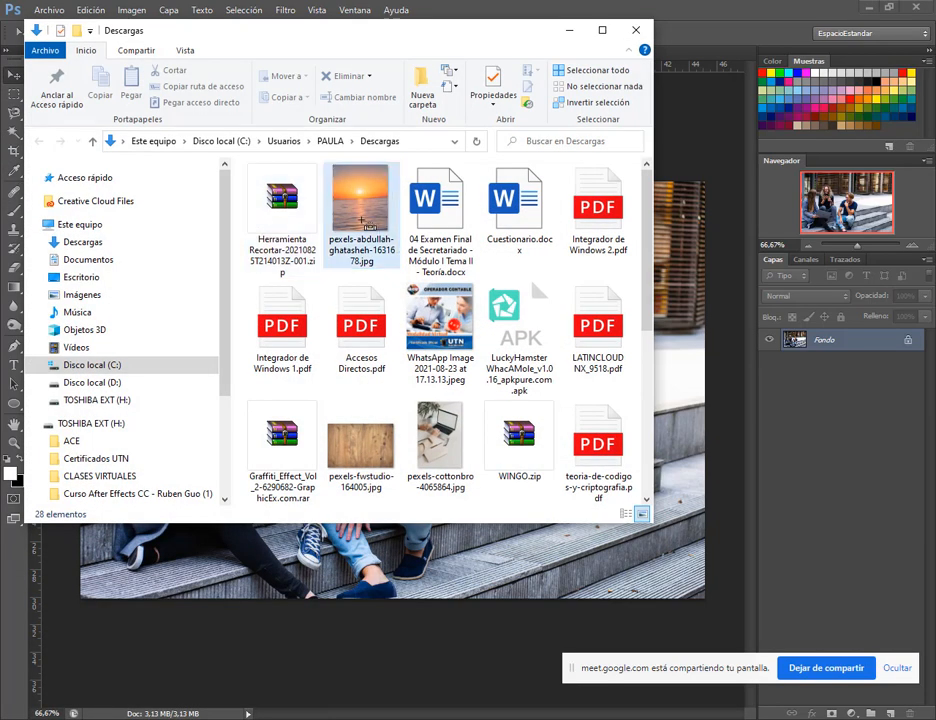
pyautogui.click(362, 220)
pyautogui.press('Return')
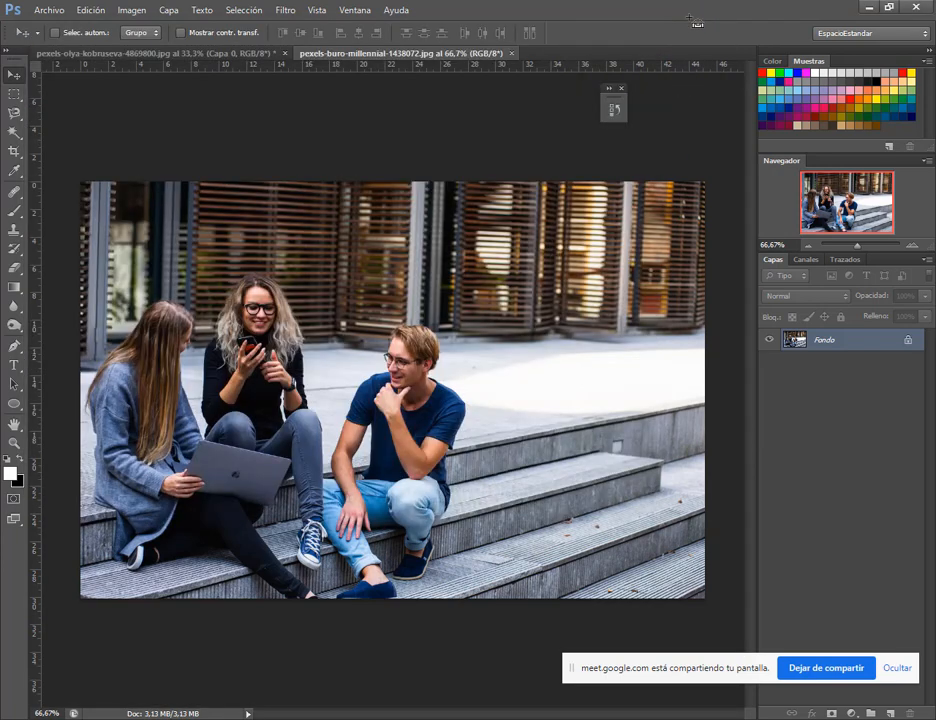
pyautogui.press('Return')
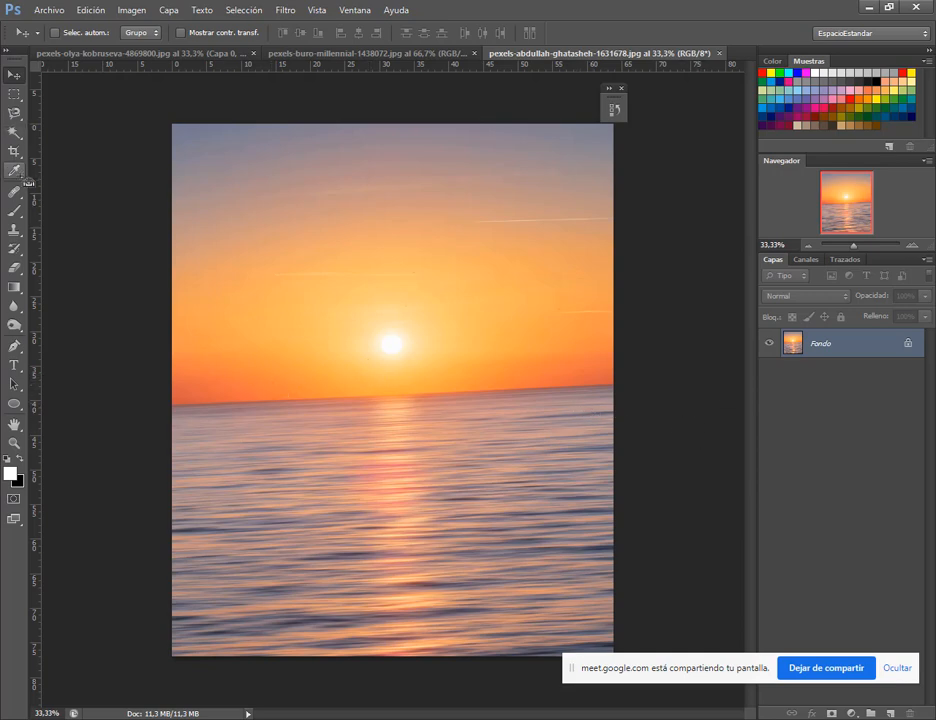
# Step: Measure along the tilted sea horizon from edge to edge with the Ruler tool, and straighten the layer to that line
pyautogui.click(16, 172)
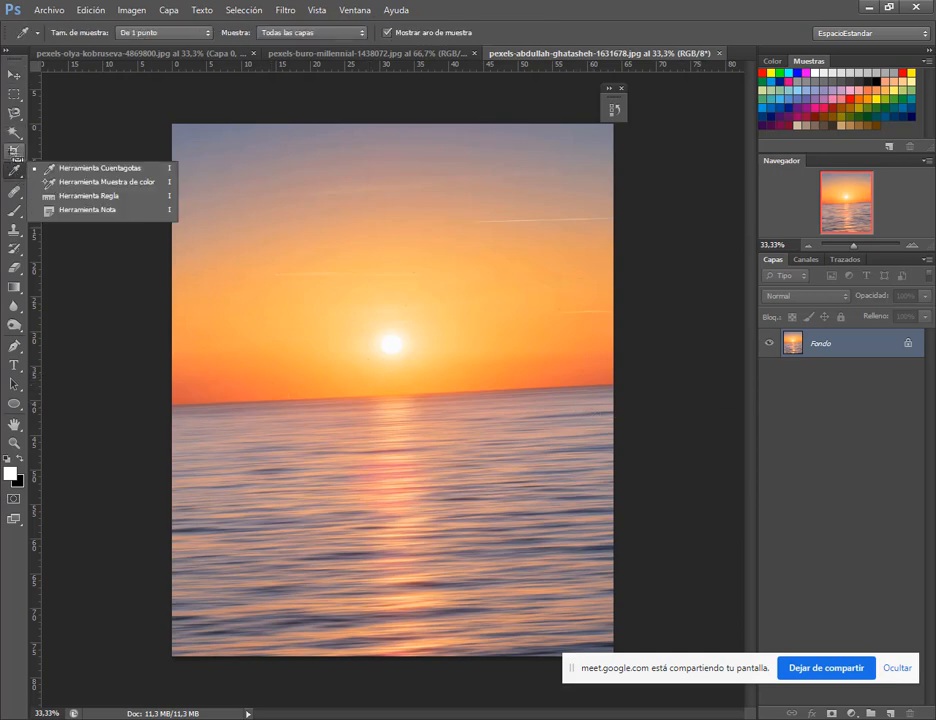
pyautogui.click(101, 197)
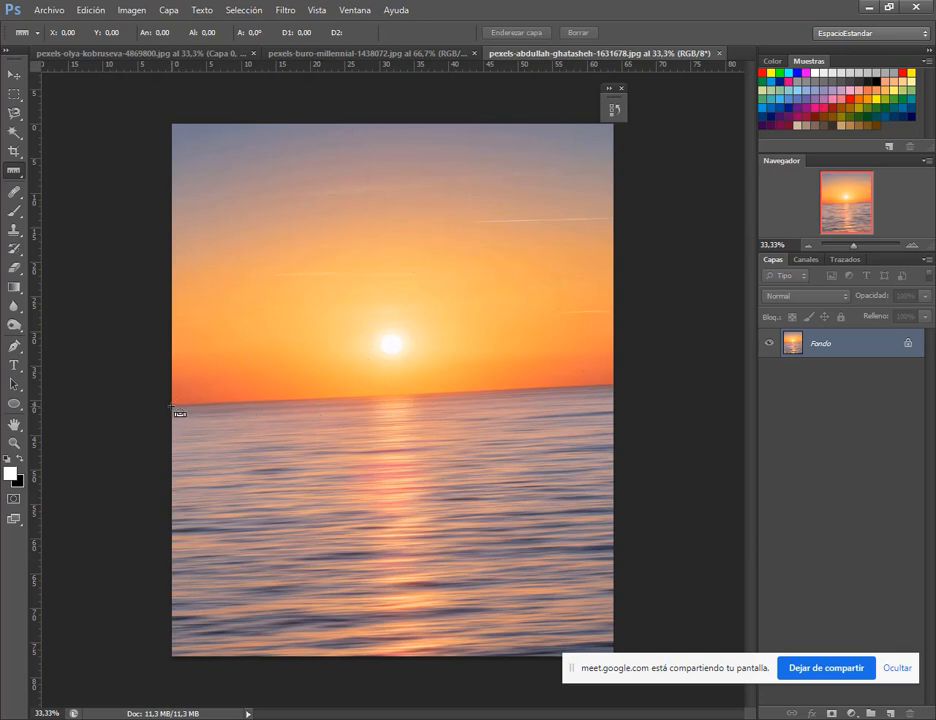
pyautogui.moveTo(172, 407); pyautogui.dragTo(617, 385)
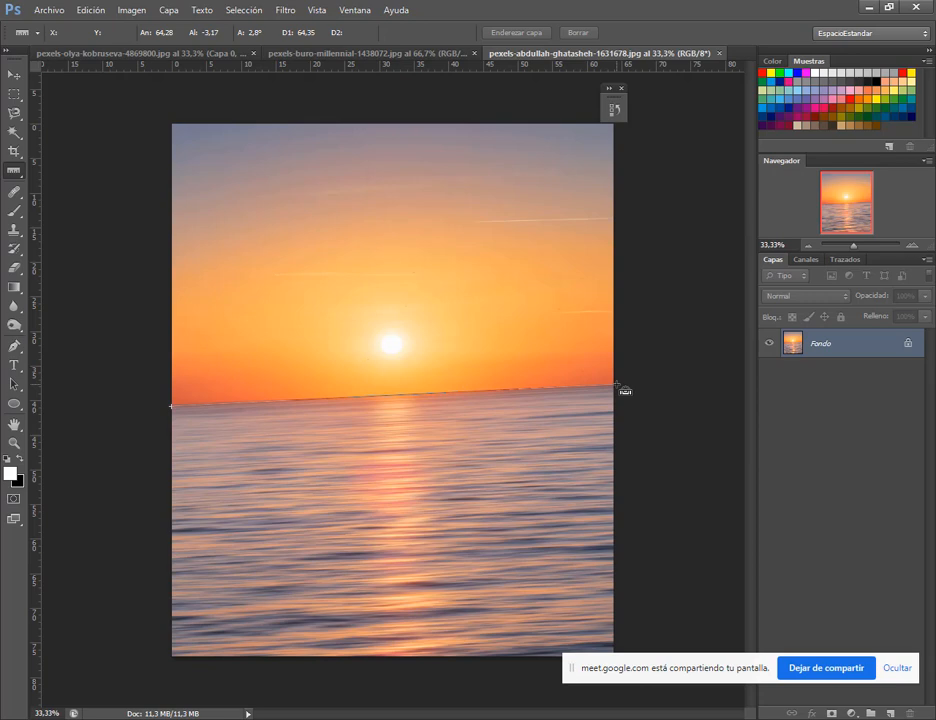
pyautogui.moveTo(617, 385); pyautogui.dragTo(616, 384)
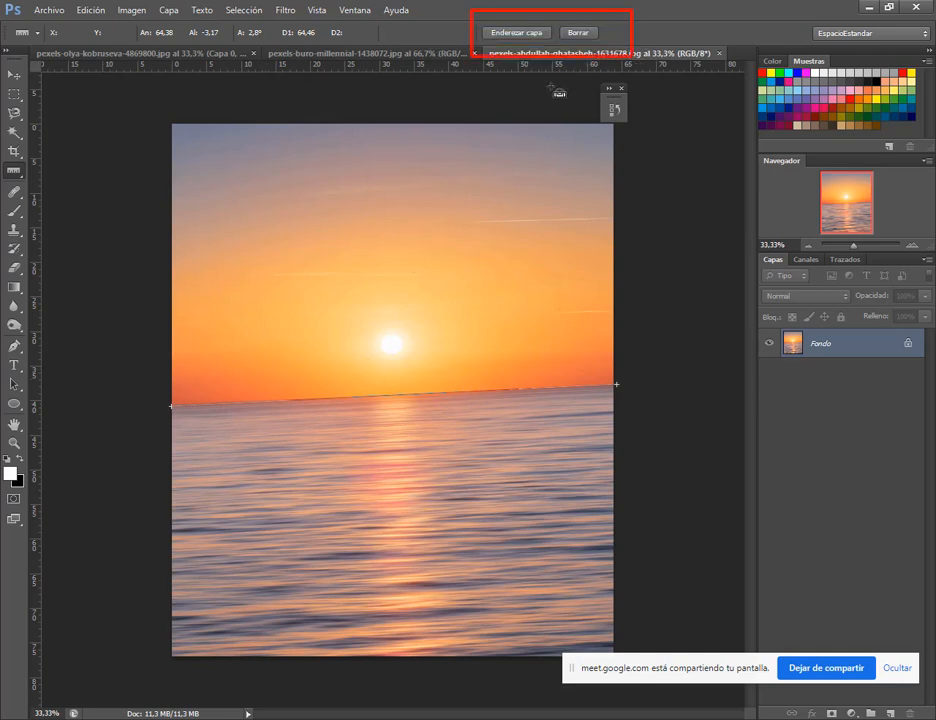
pyautogui.click(533, 33)
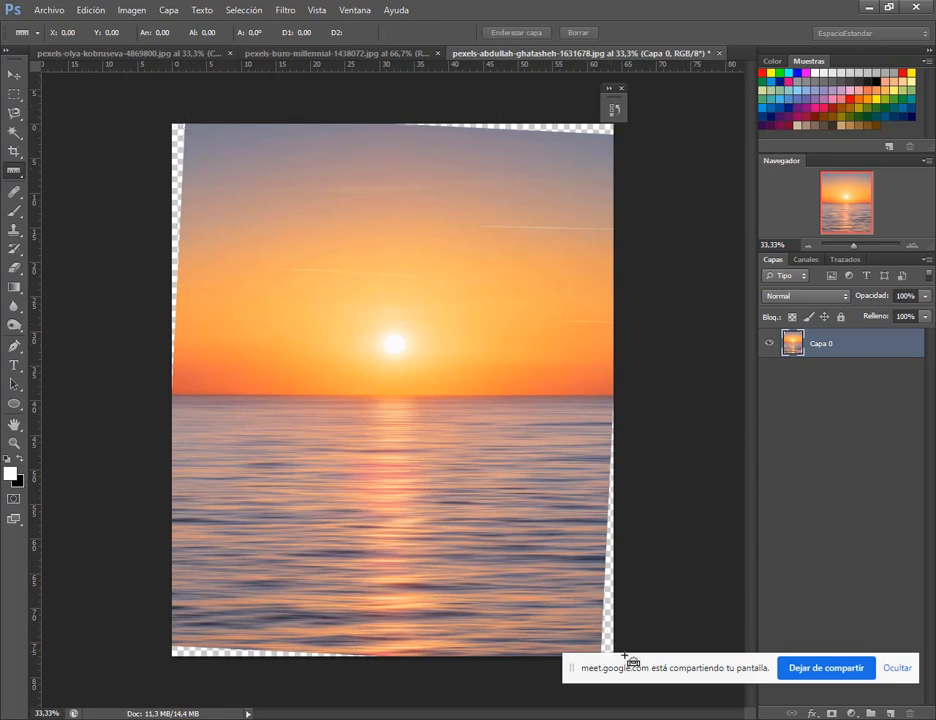
# Step: Crop the straightened sunset photo inside its transparent edges, with Eliminar píxeles recortados enabled
pyautogui.moveTo(637, 669); pyautogui.dragTo(640, 708)
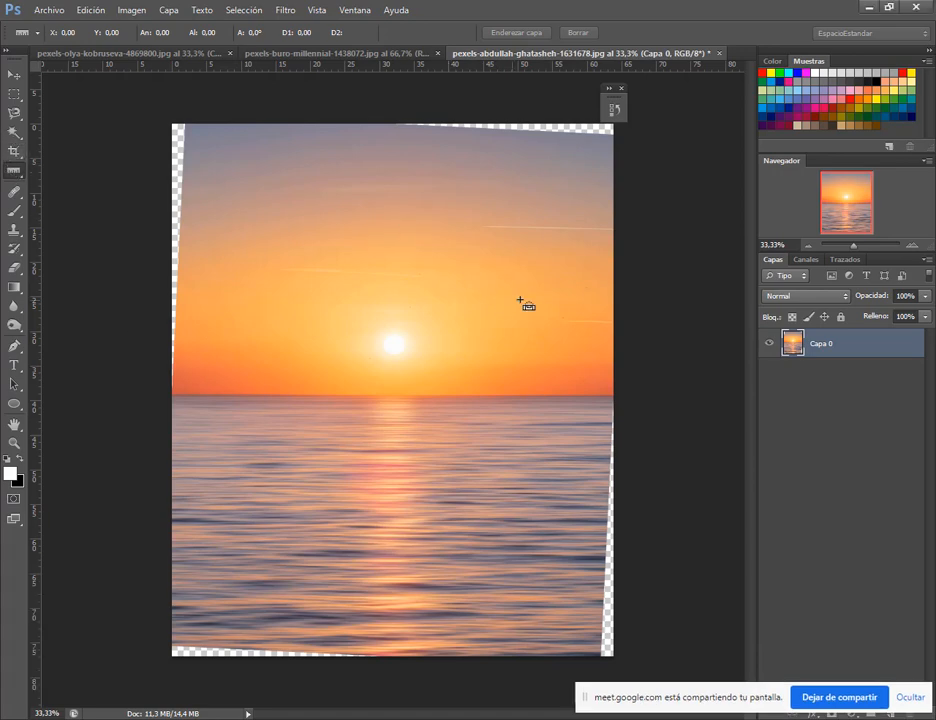
pyautogui.click(15, 152)
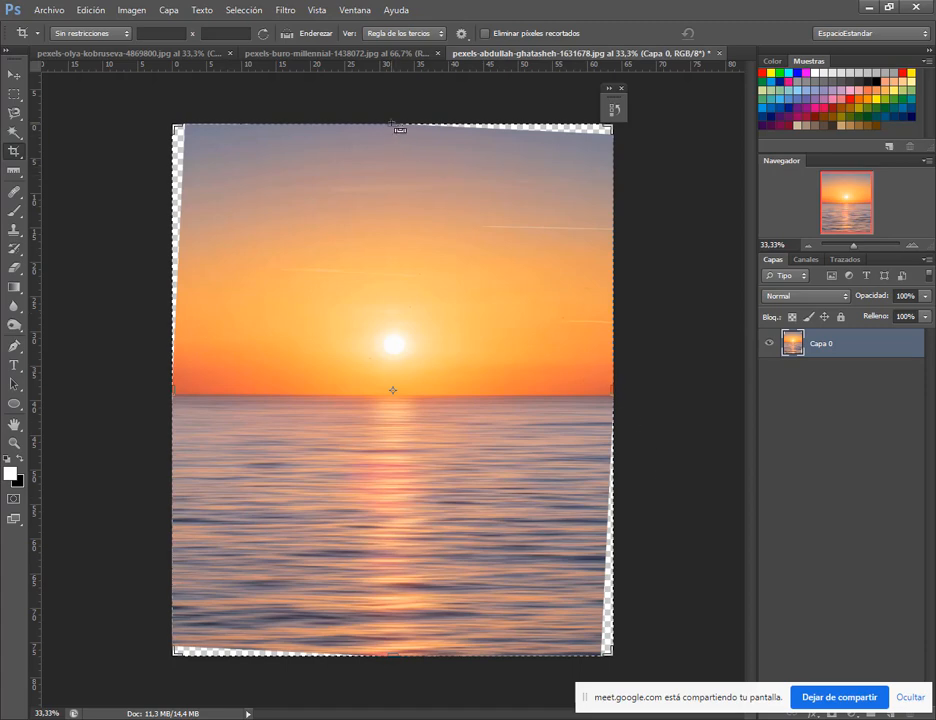
pyautogui.moveTo(399, 128); pyautogui.dragTo(420, 132)
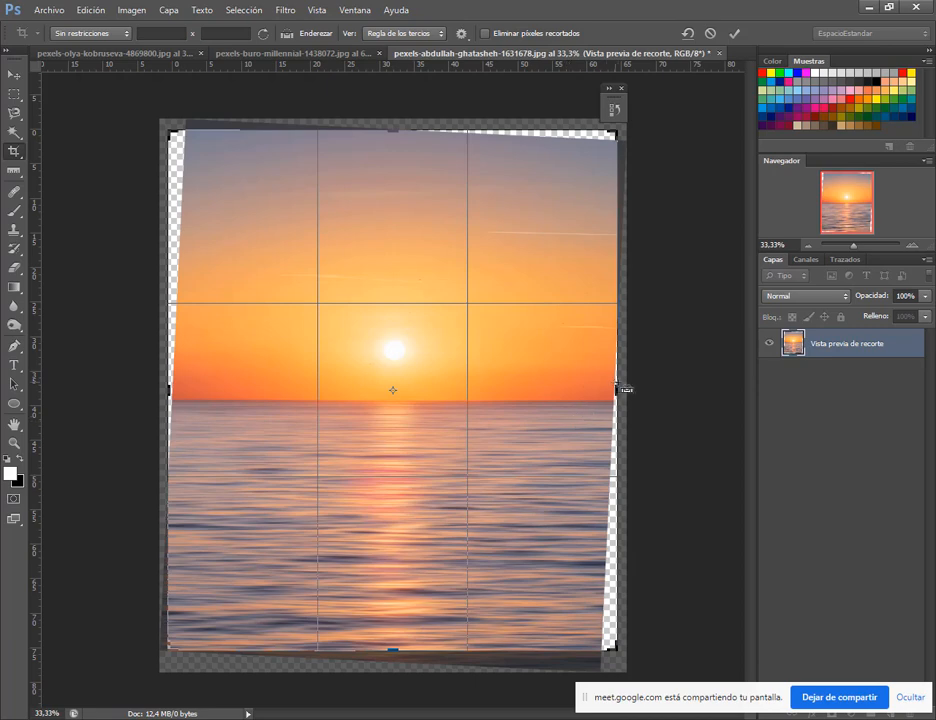
pyautogui.moveTo(622, 392); pyautogui.dragTo(600, 390)
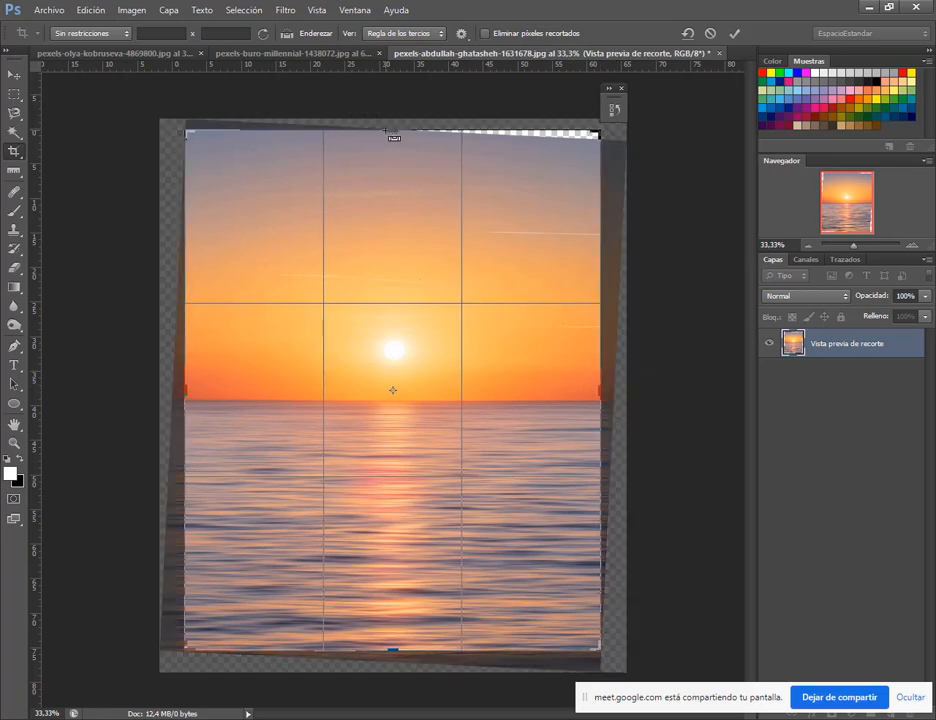
pyautogui.moveTo(391, 133); pyautogui.dragTo(392, 139)
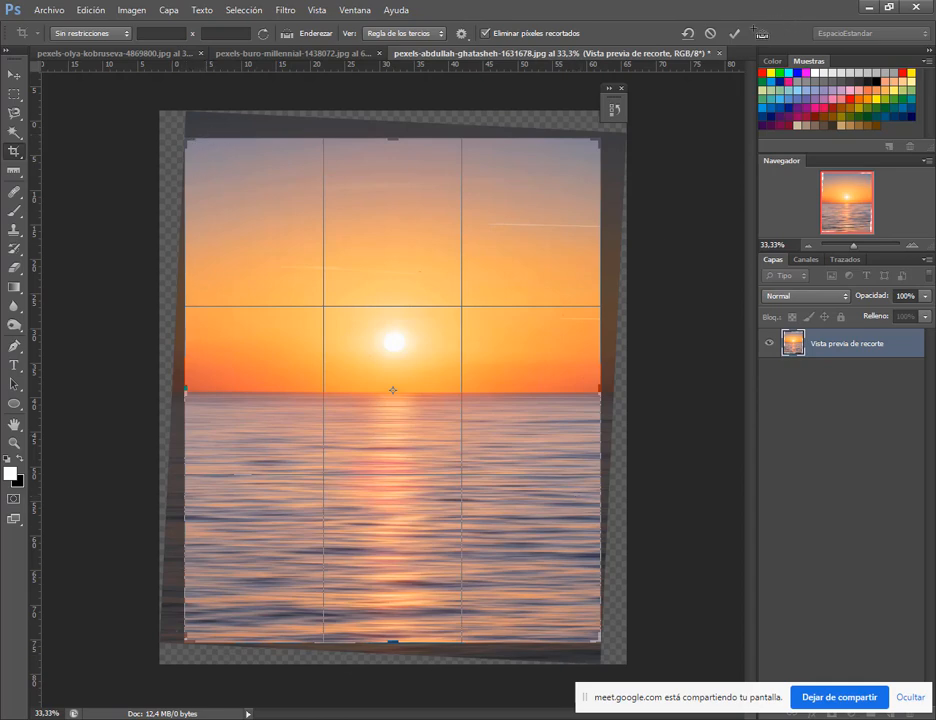
pyautogui.click(735, 33)
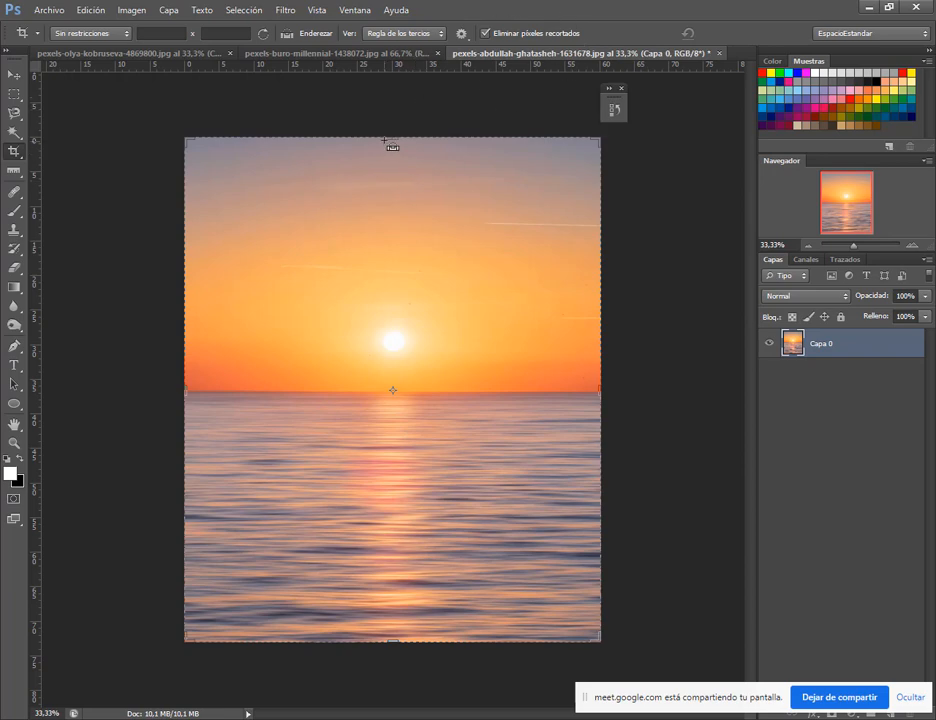
# Step: Try extending the crop area above the sunset photo's upper edge, and undo the extension
pyautogui.moveTo(393, 141); pyautogui.dragTo(393, 130)
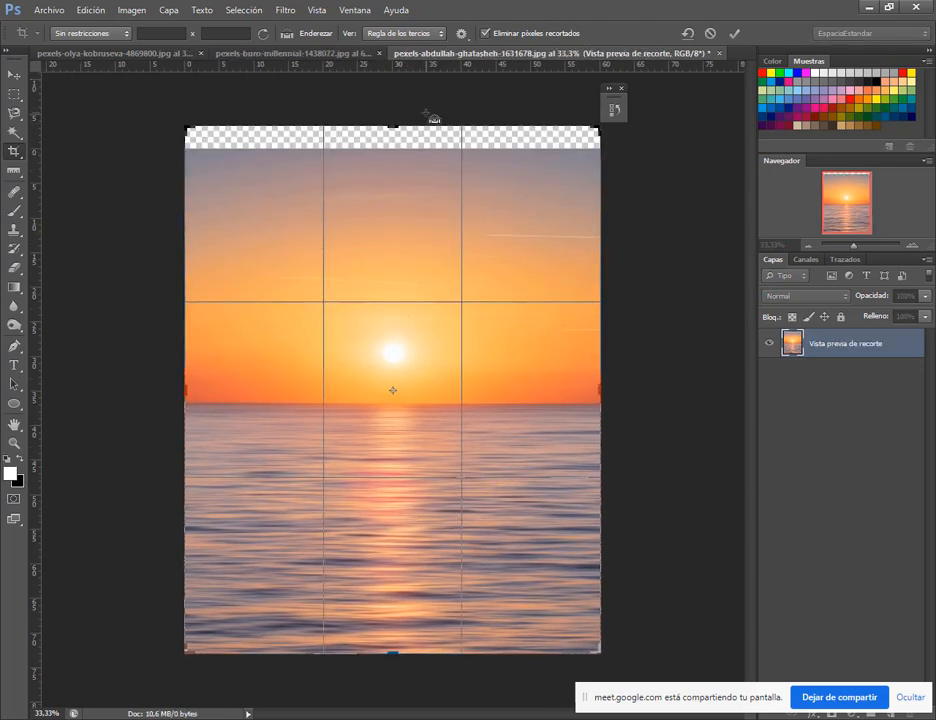
pyautogui.hotkey('ctrl', 'z')
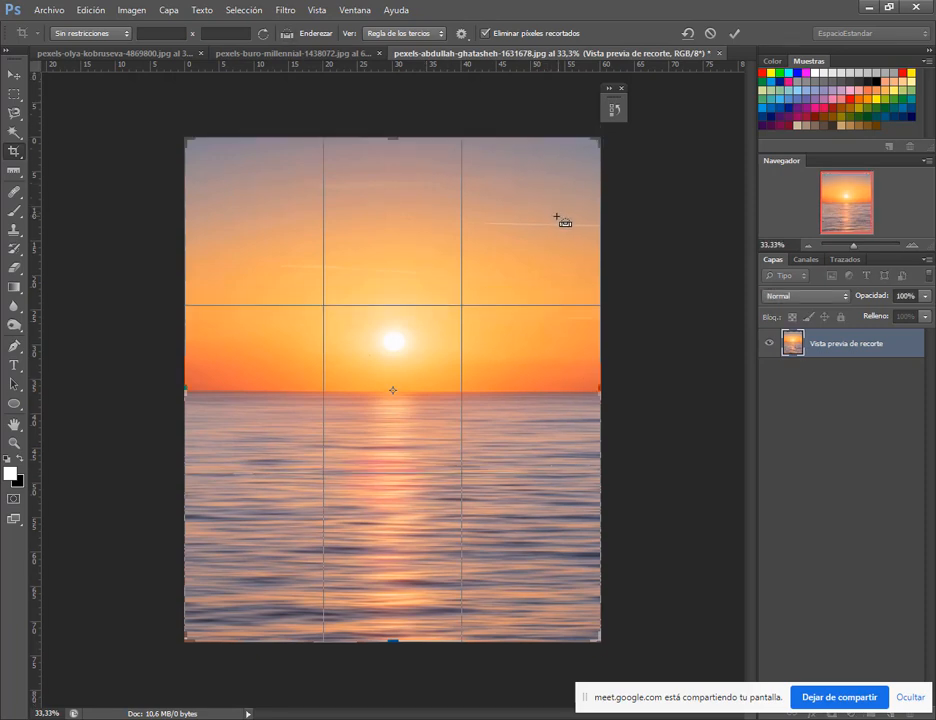
pyautogui.click(13, 74)
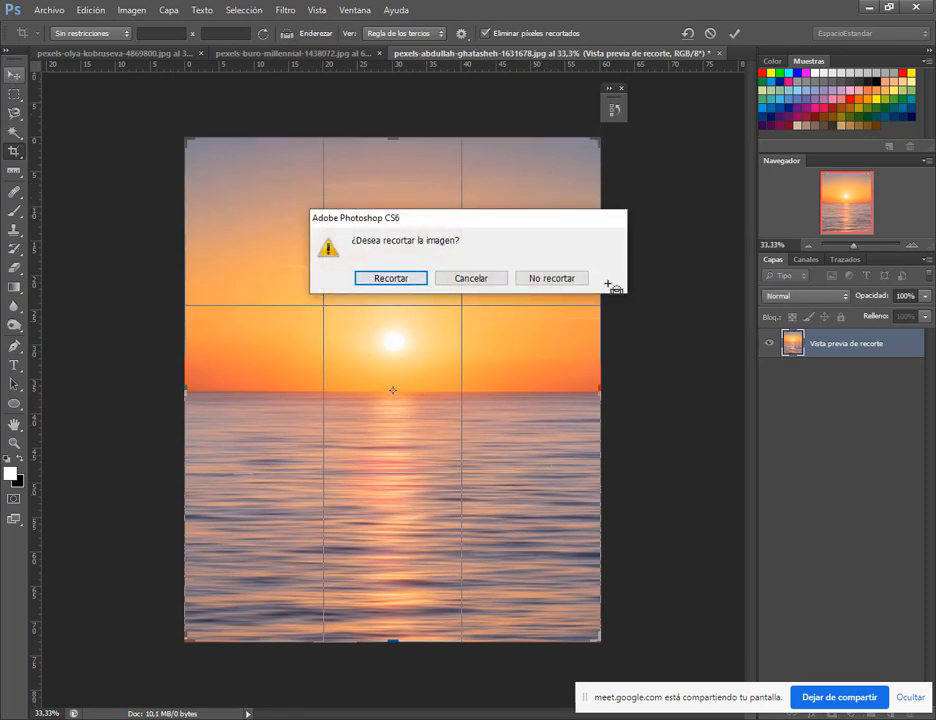
pyautogui.press('Return')
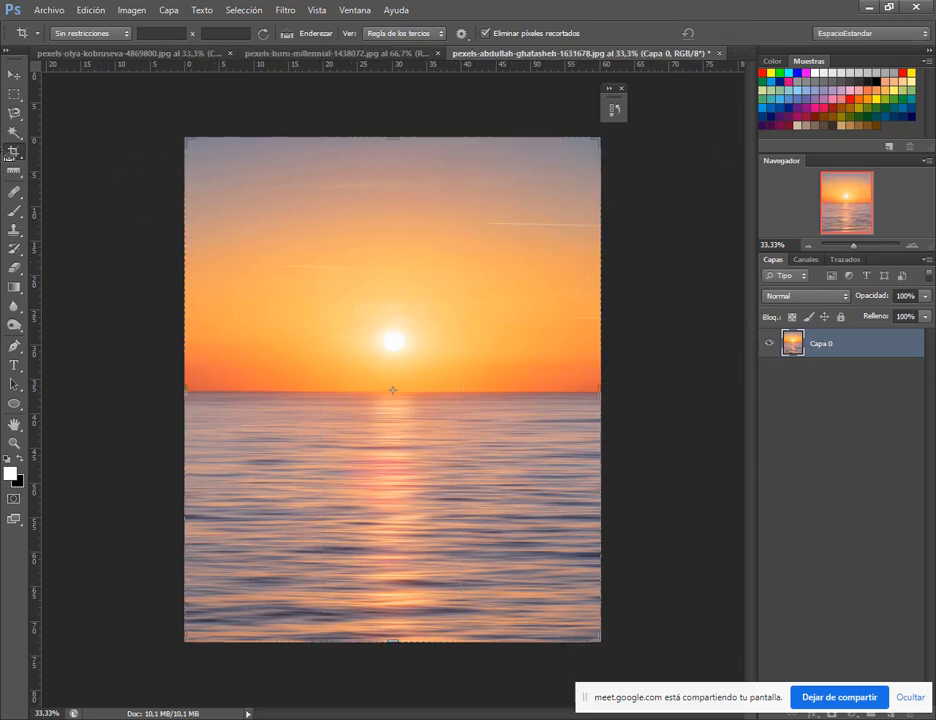
pyautogui.click(14, 153)
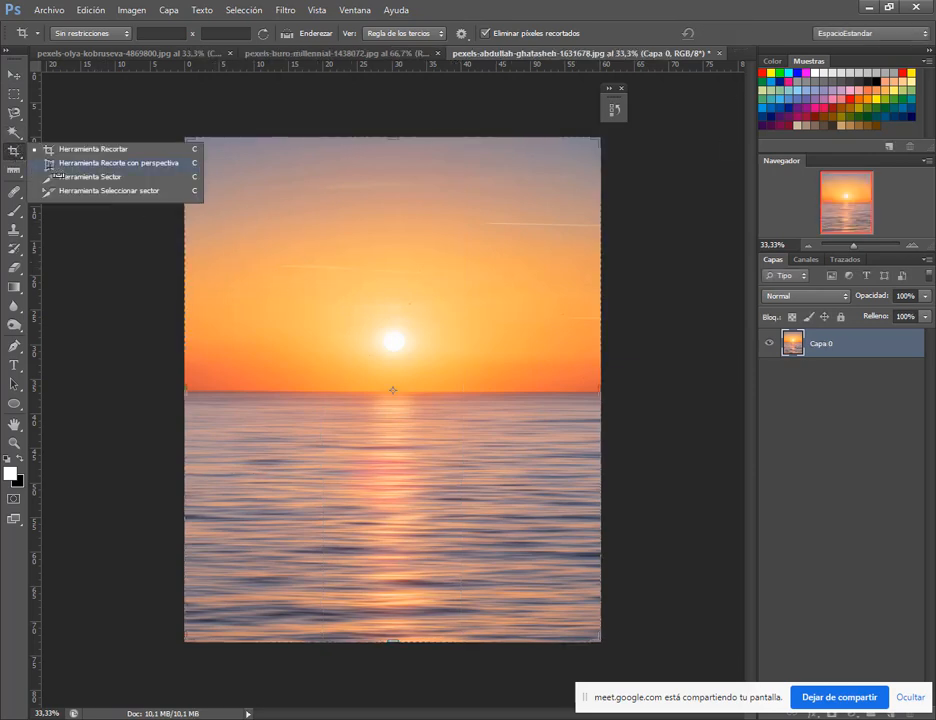
pyautogui.click(14, 170)
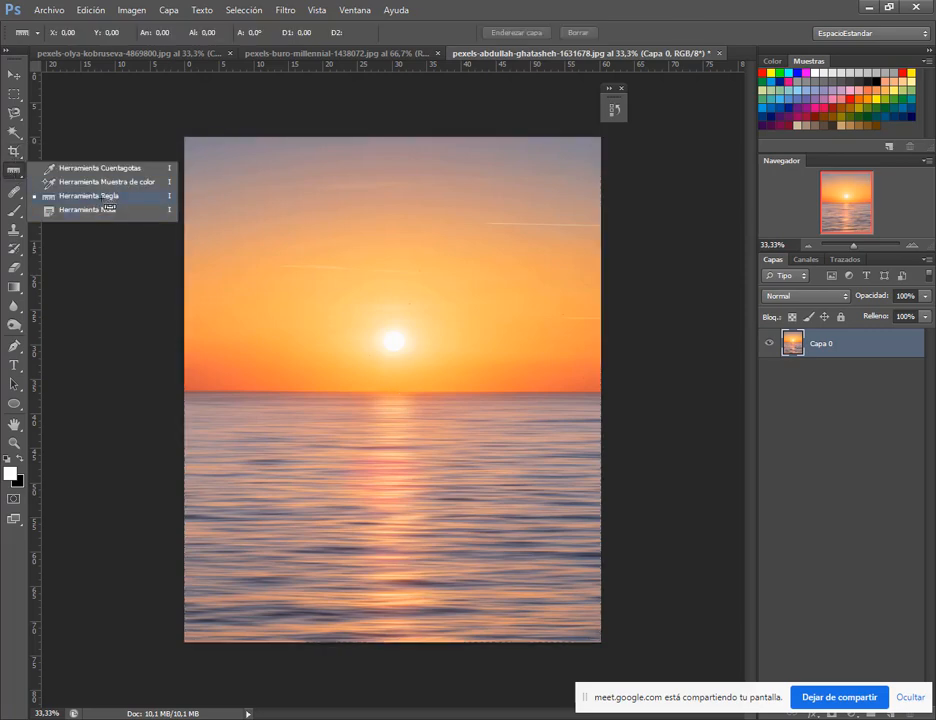
pyautogui.click(14, 74)
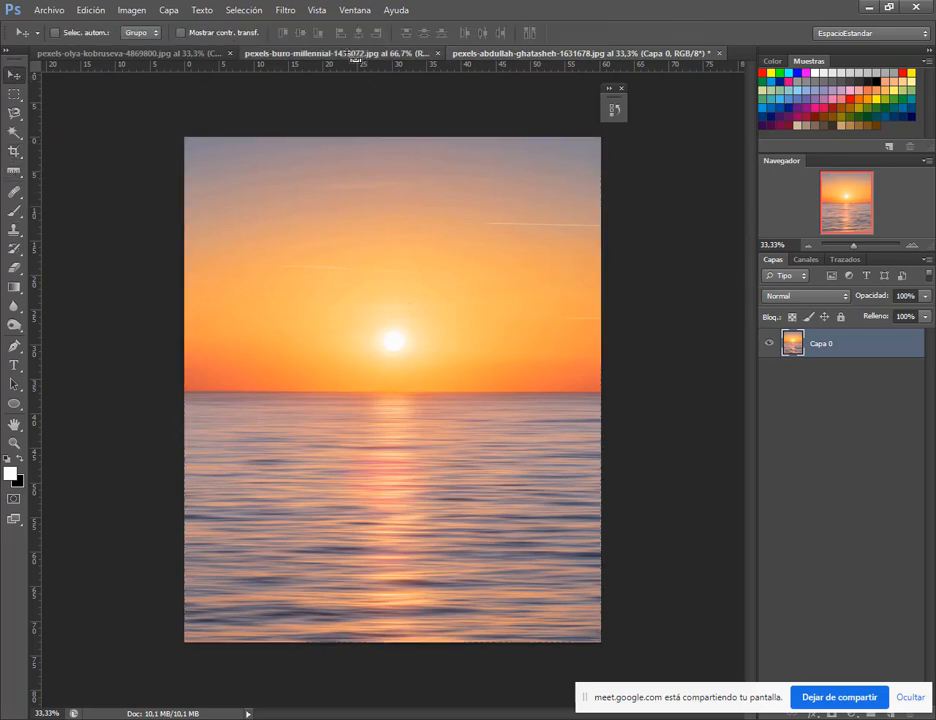
# Step: Add a note reading "Realizar modificación de tamaño de foto" to the group photo, and close the Notas panel group
pyautogui.click(352, 52)
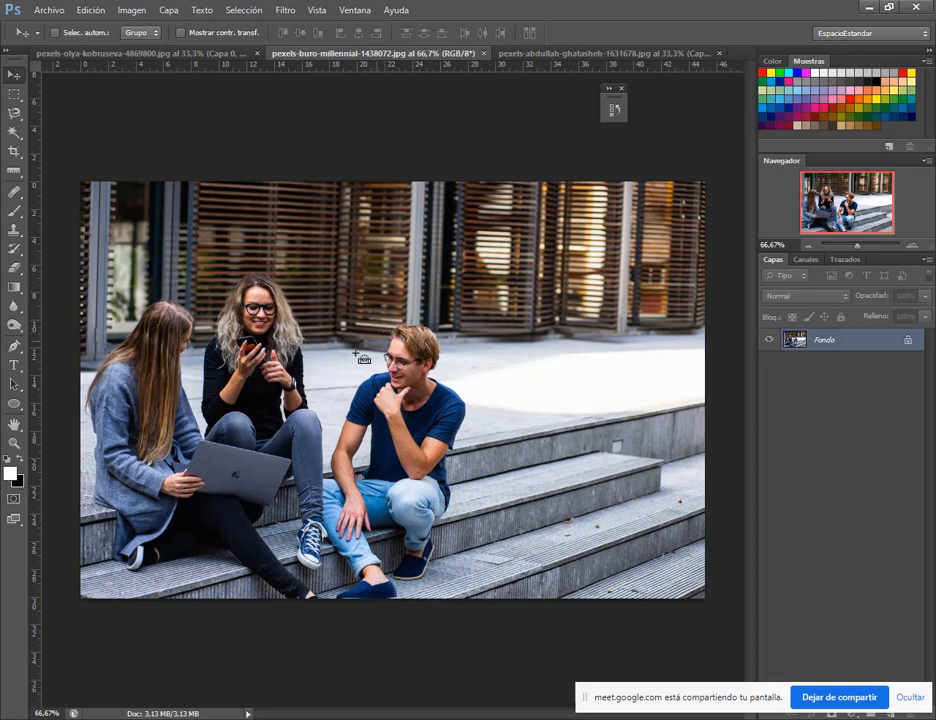
pyautogui.click(22, 173)
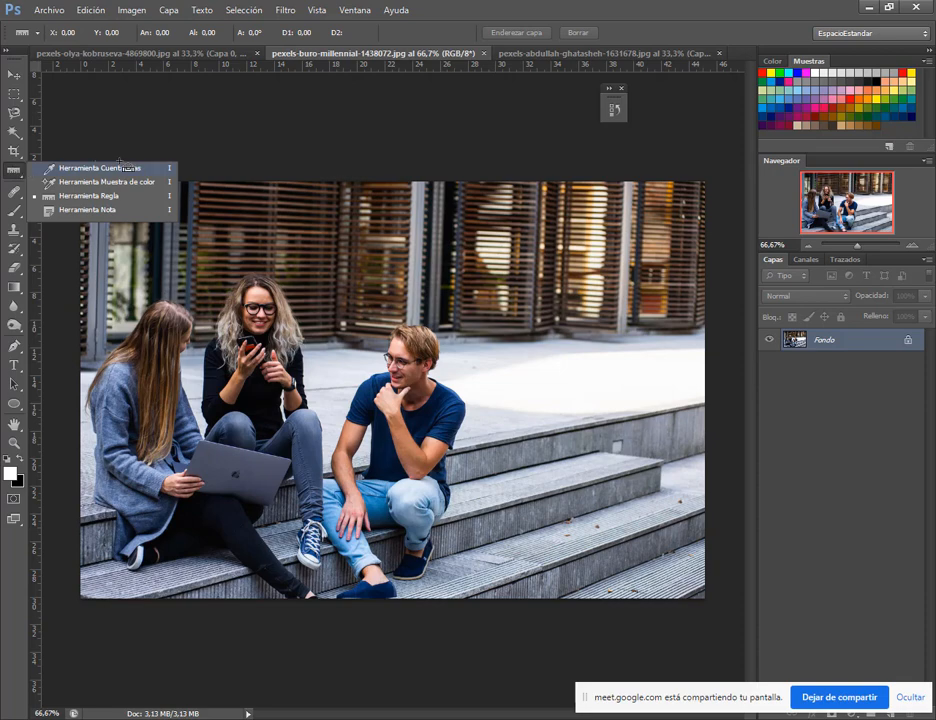
pyautogui.click(88, 213)
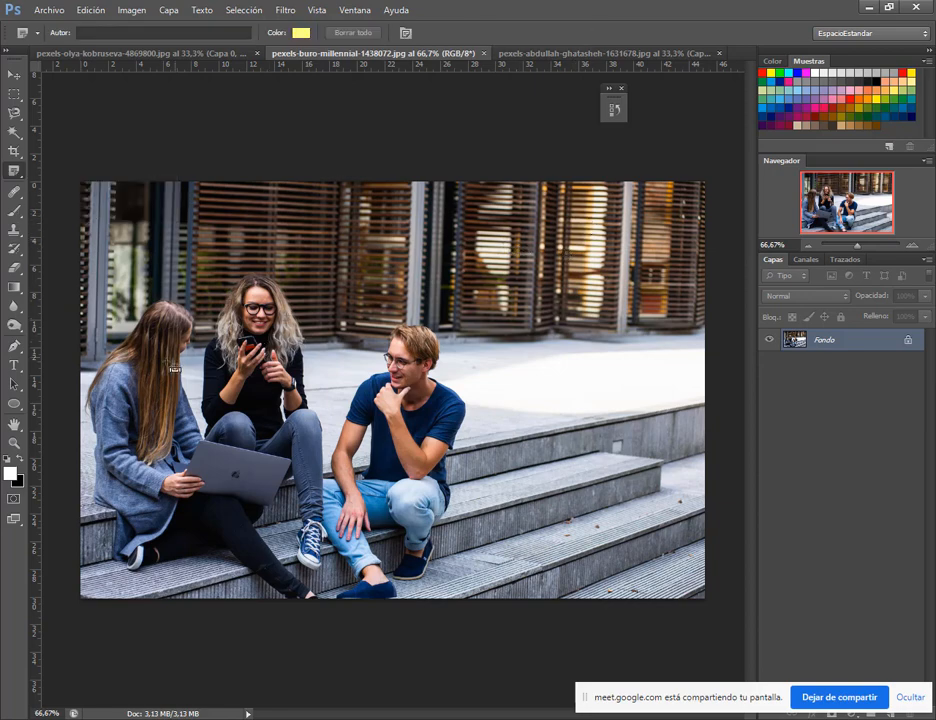
pyautogui.click(157, 256)
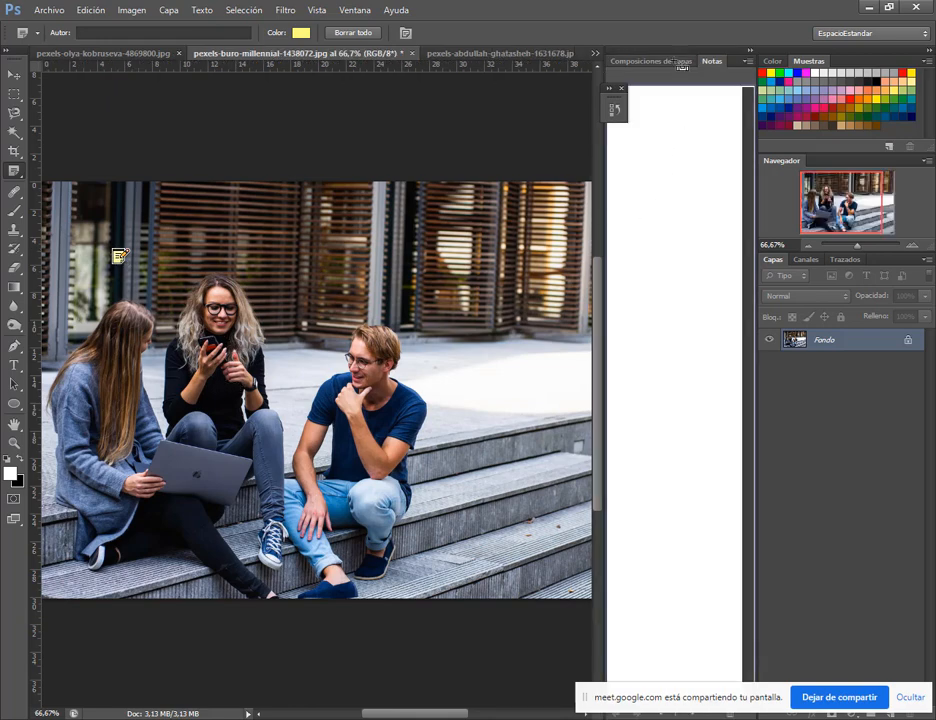
pyautogui.click(621, 88)
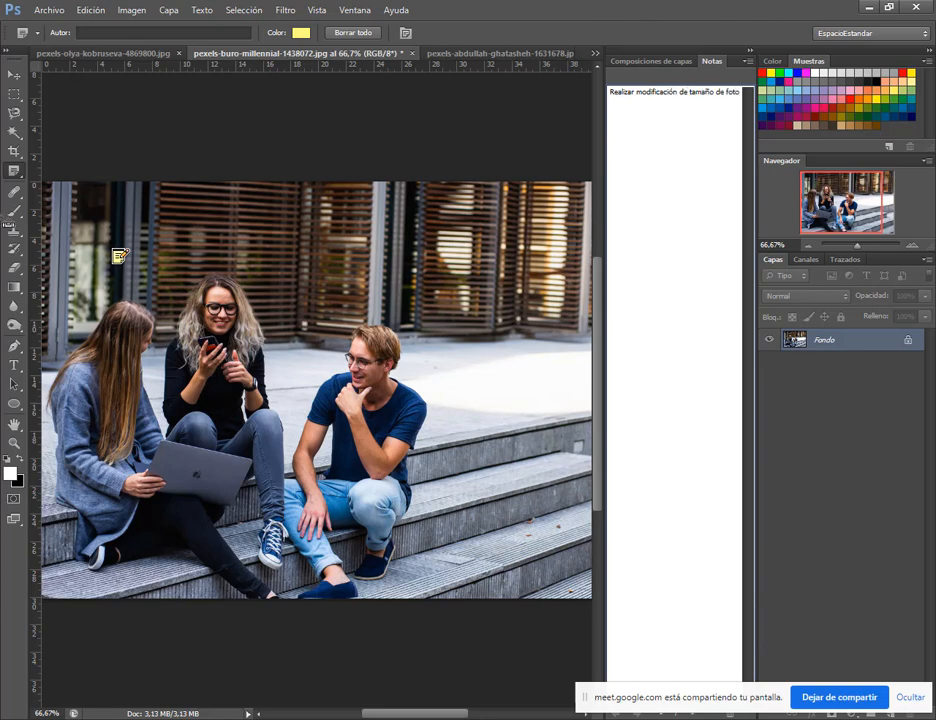
pyautogui.click(16, 76)
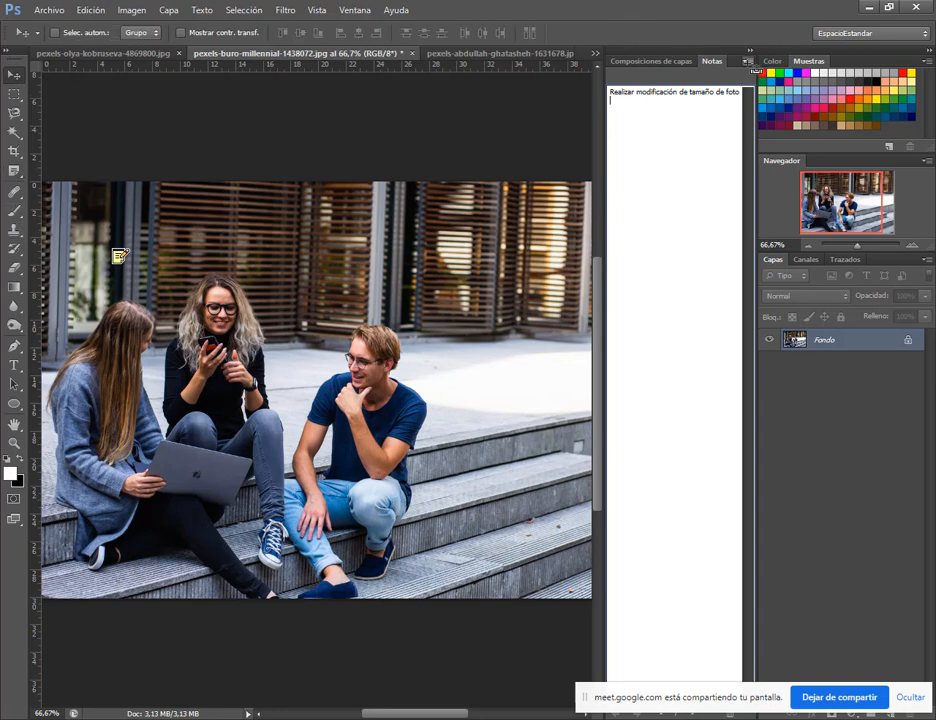
pyautogui.click(750, 62)
pyautogui.click(762, 86)
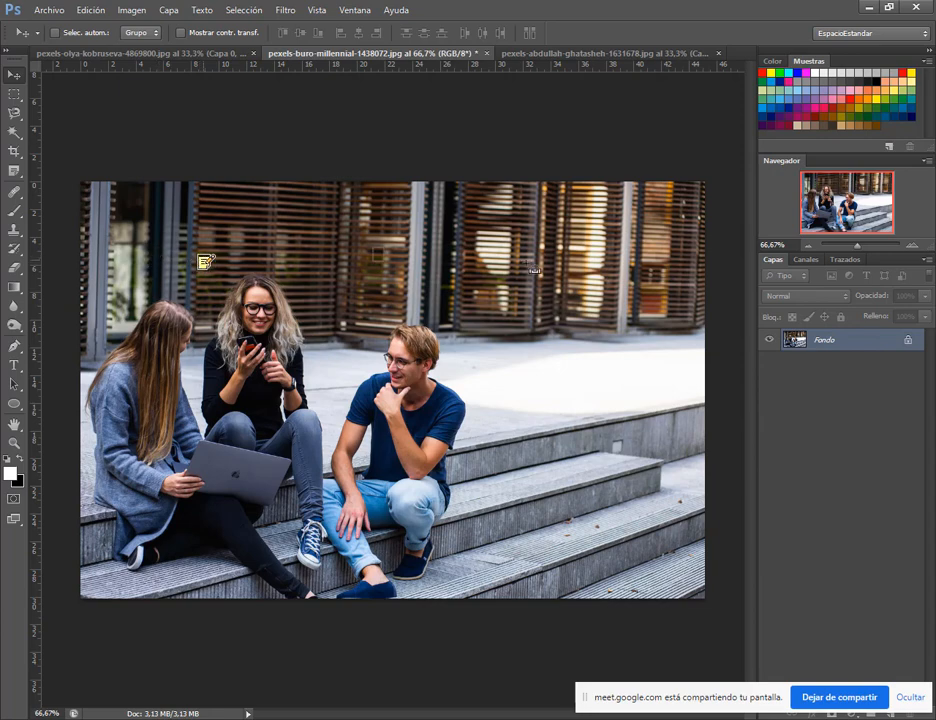
# Step: Move the note to the photo's upper-right area, and open it to check its text before closing the panel group
pyautogui.doubleClick(645, 228)
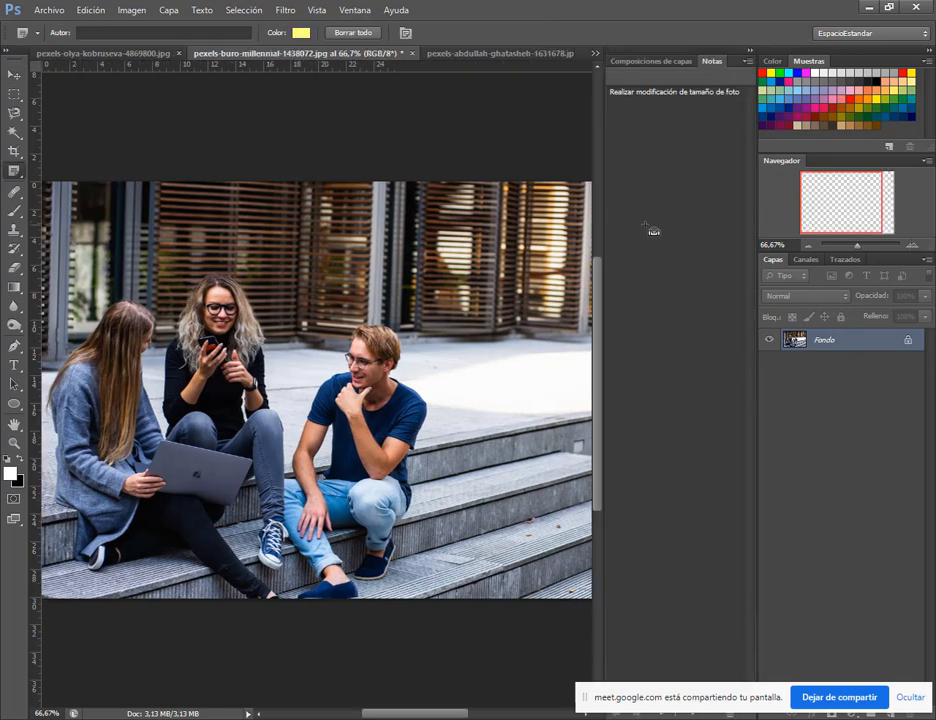
pyautogui.rightClick(748, 62)
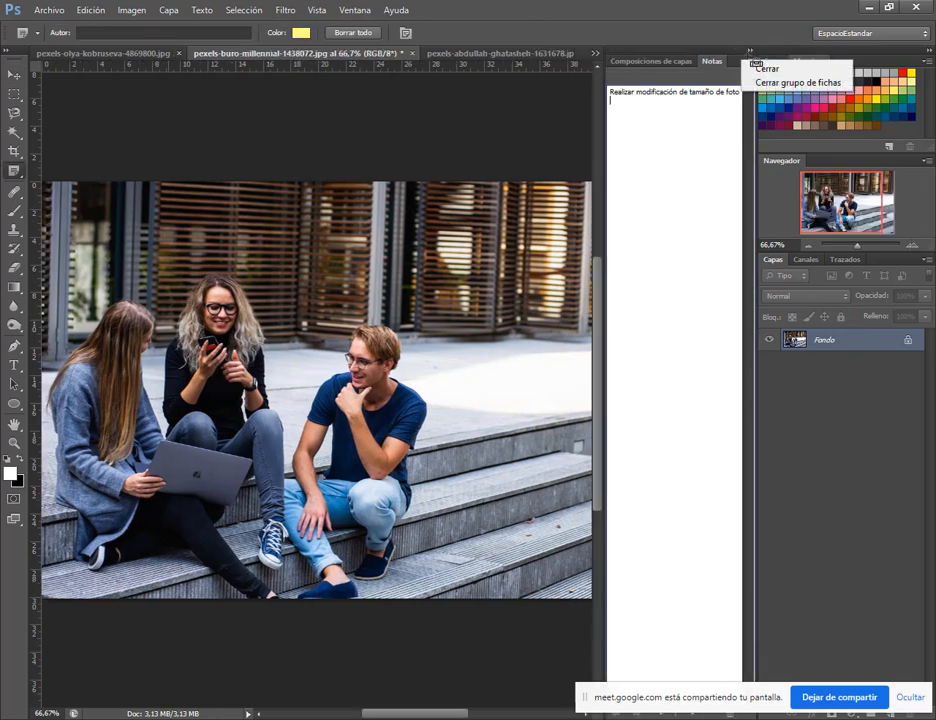
pyautogui.click(778, 84)
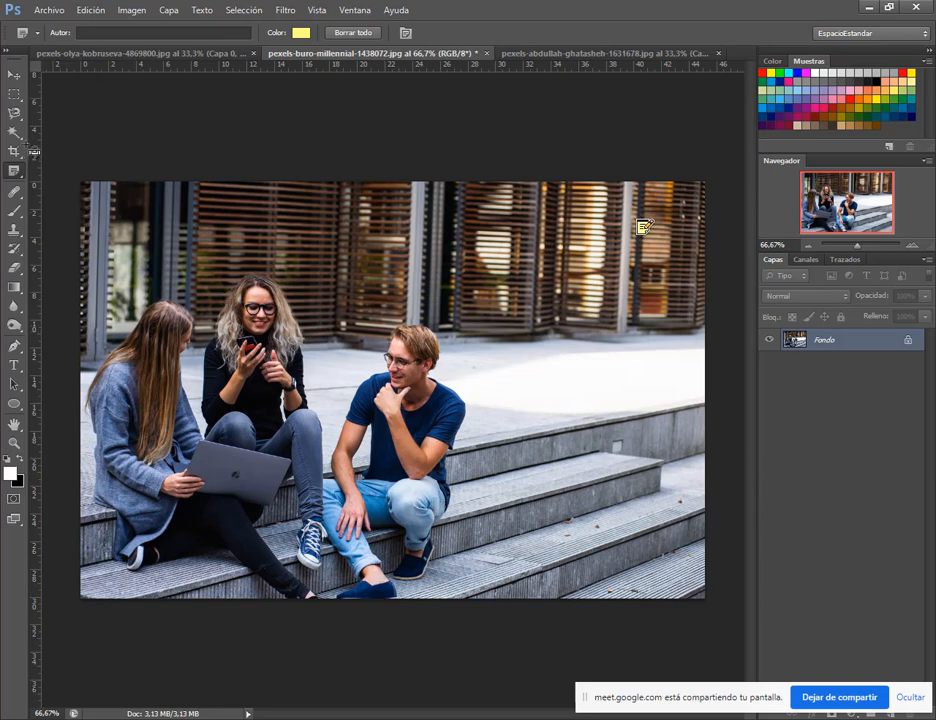
# Step: Reopen the note with the Note tool, and detach its Notas panel as a floating panel collapsed to an icon
pyautogui.rightClick(21, 173)
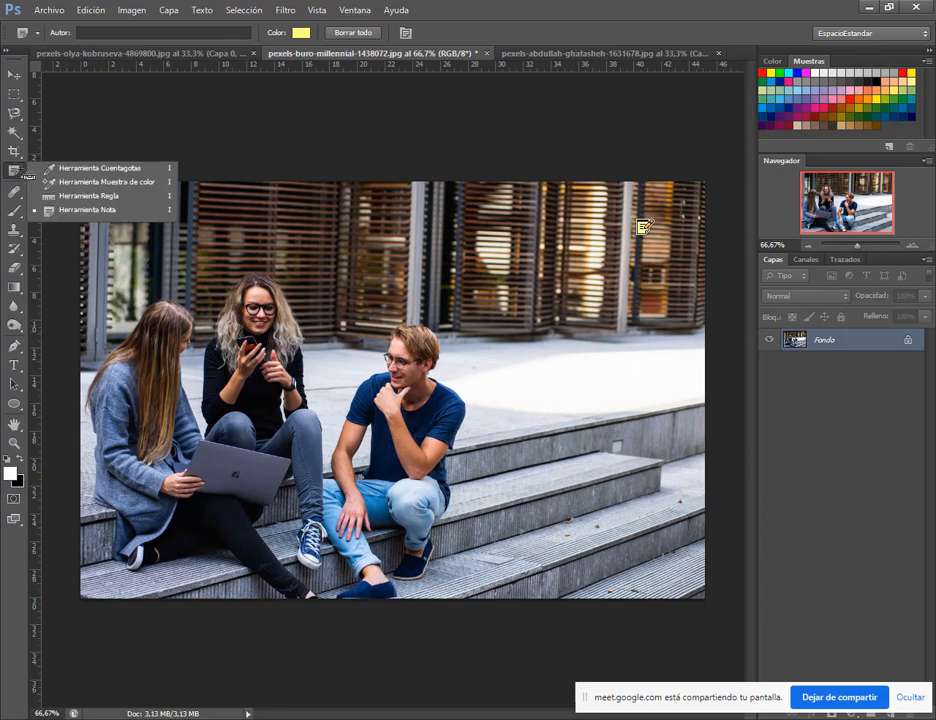
pyautogui.click(70, 211)
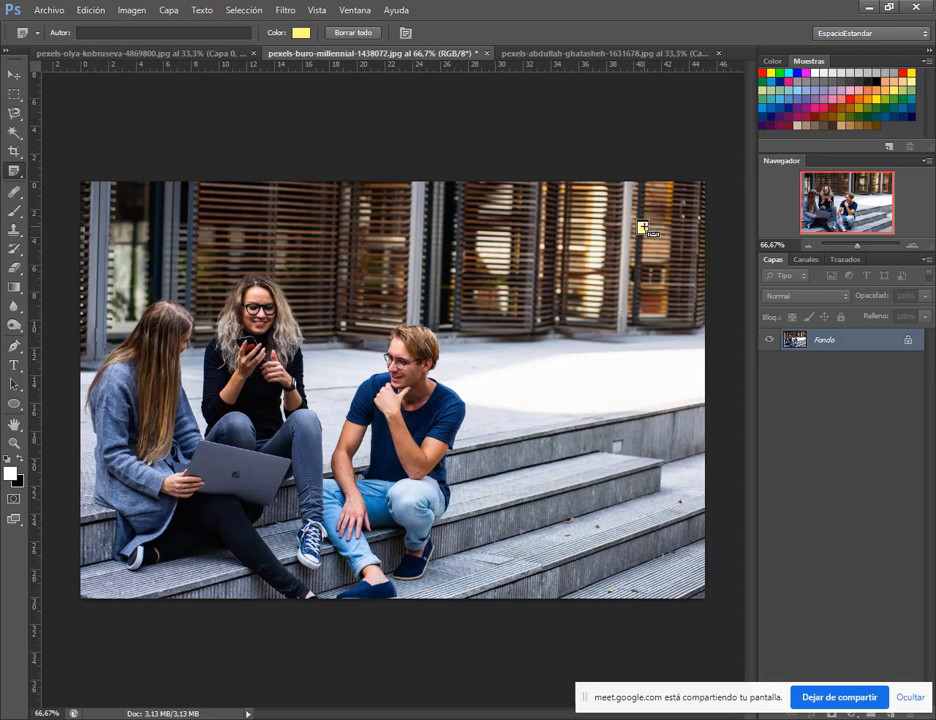
pyautogui.click(644, 228)
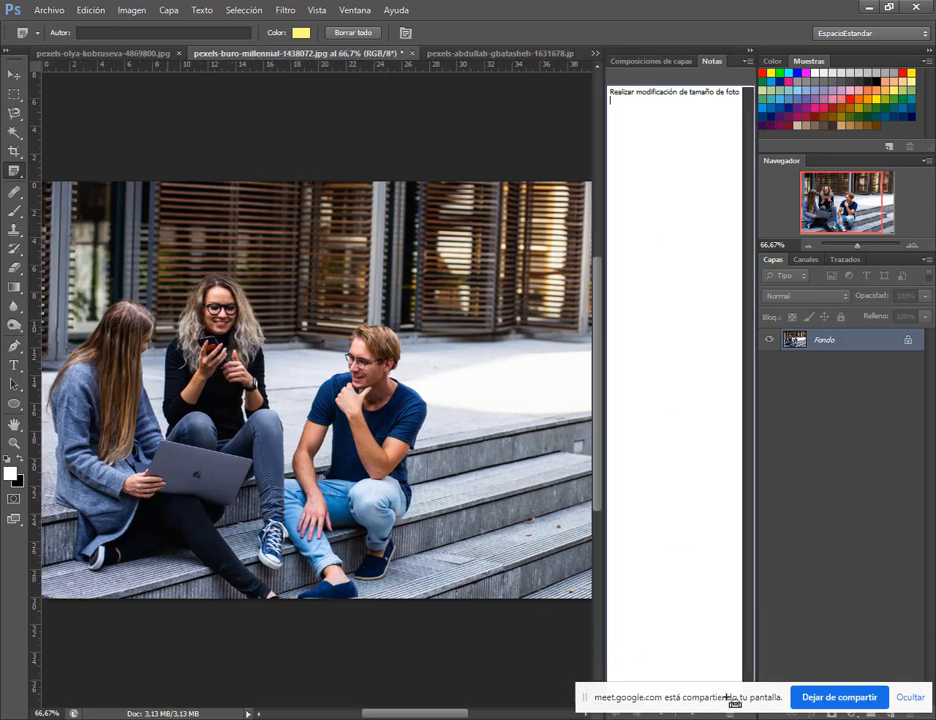
pyautogui.moveTo(723, 690); pyautogui.dragTo(552, 555)
pyautogui.click(740, 562)
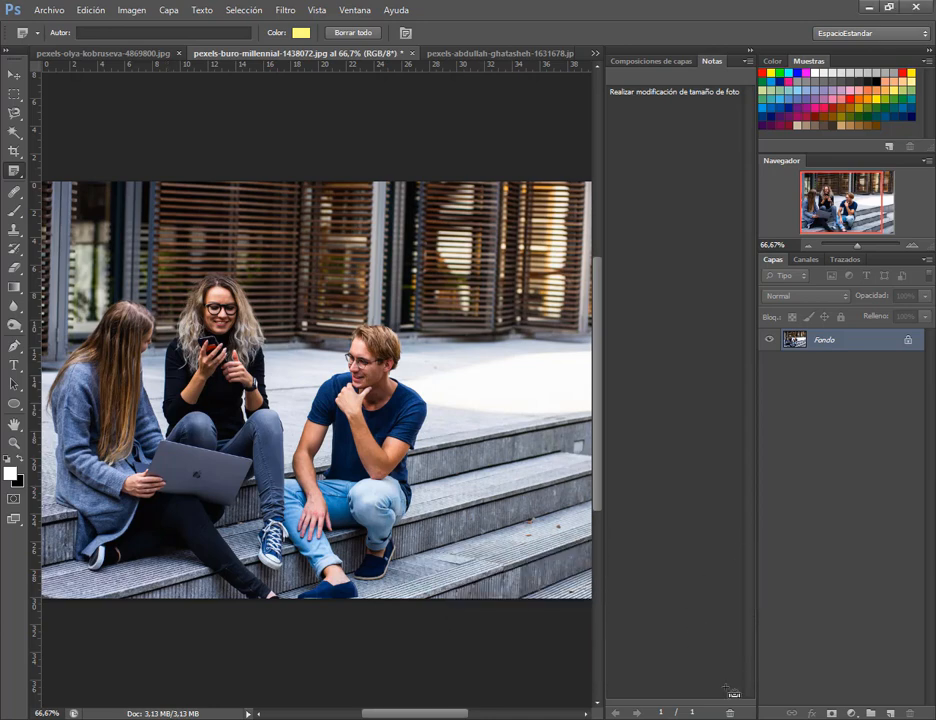
pyautogui.moveTo(711, 61); pyautogui.dragTo(597, 88)
pyautogui.click(751, 50)
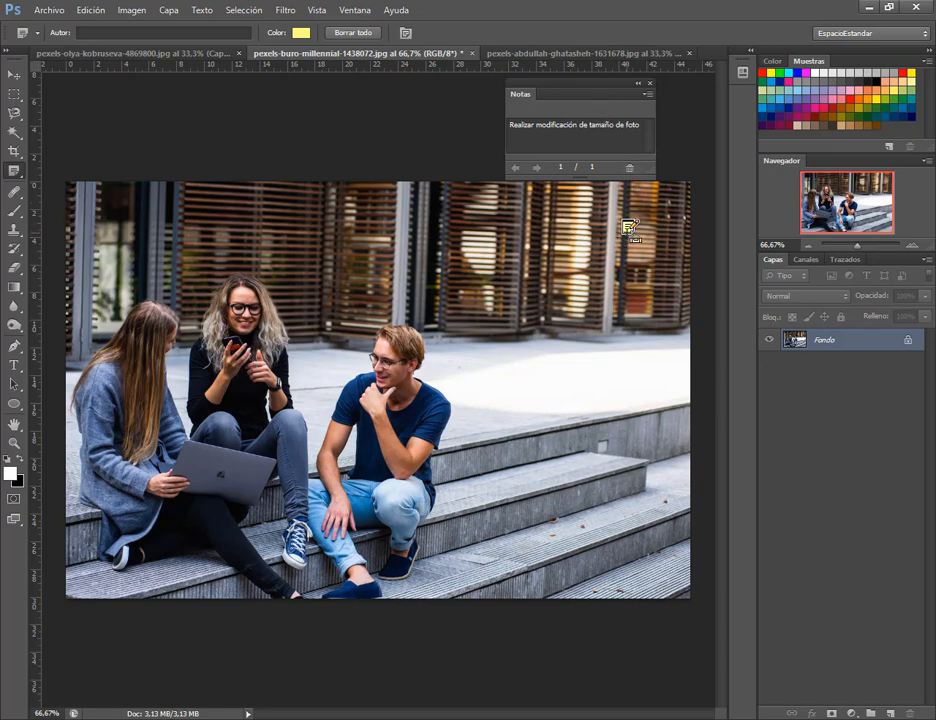
pyautogui.click(638, 83)
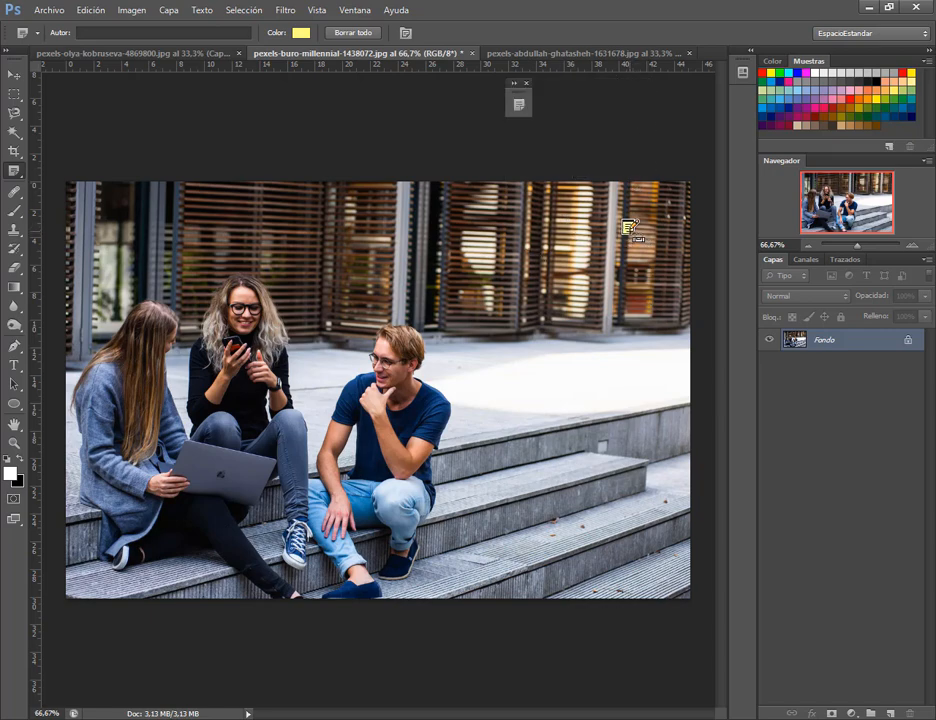
# Step: Place six blank notes around the existing note in the group photo's upper-right area
pyautogui.click(18, 175)
pyautogui.click(80, 210)
pyautogui.click(628, 228)
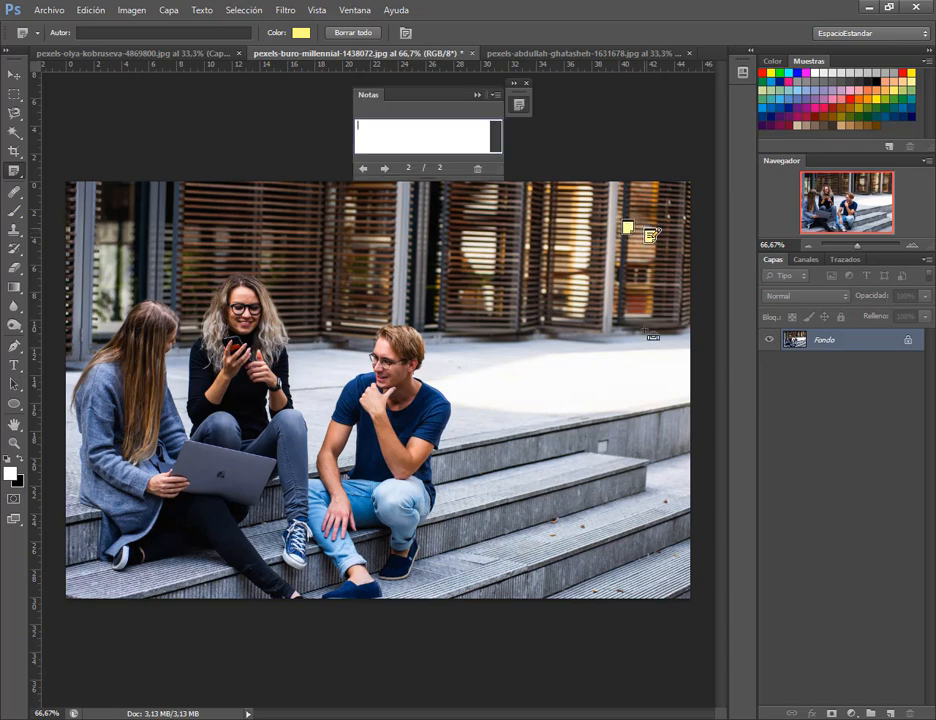
pyautogui.click(626, 241)
pyautogui.click(609, 219)
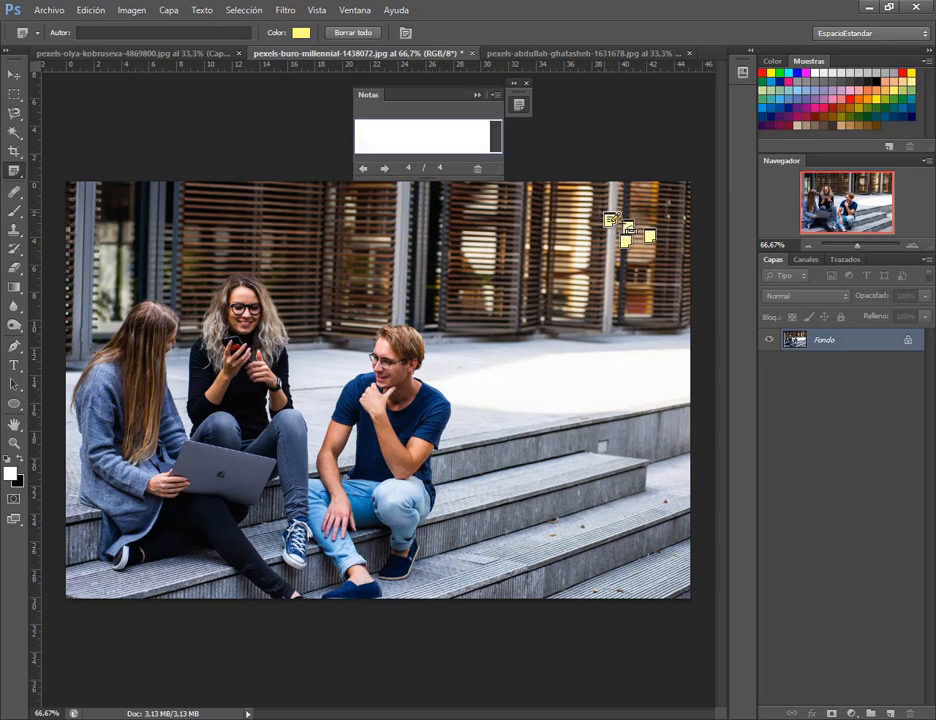
pyautogui.click(628, 228)
pyautogui.click(640, 220)
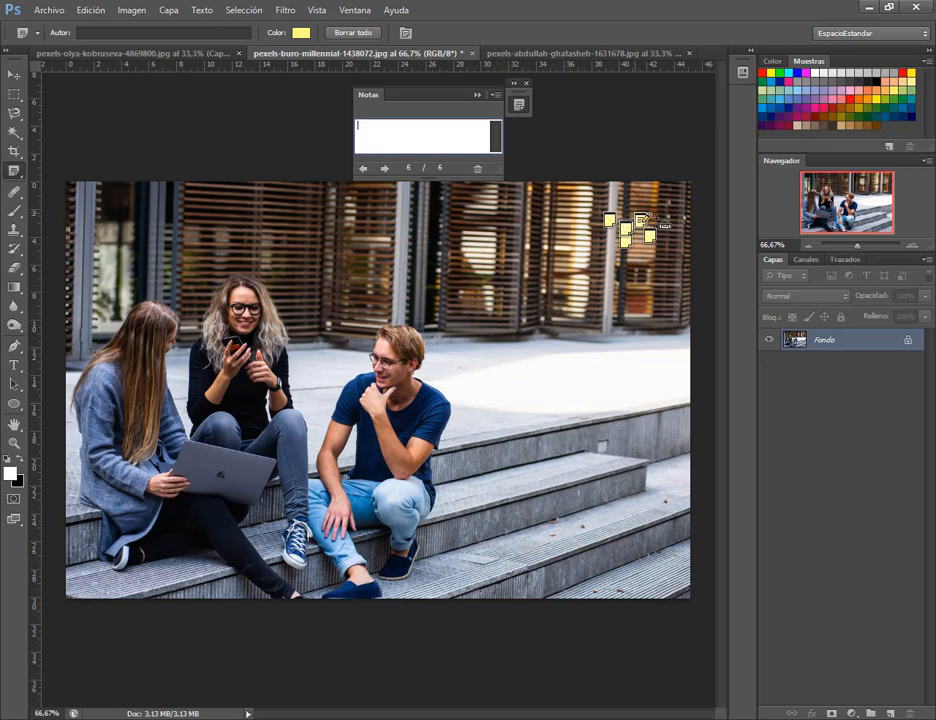
pyautogui.click(661, 225)
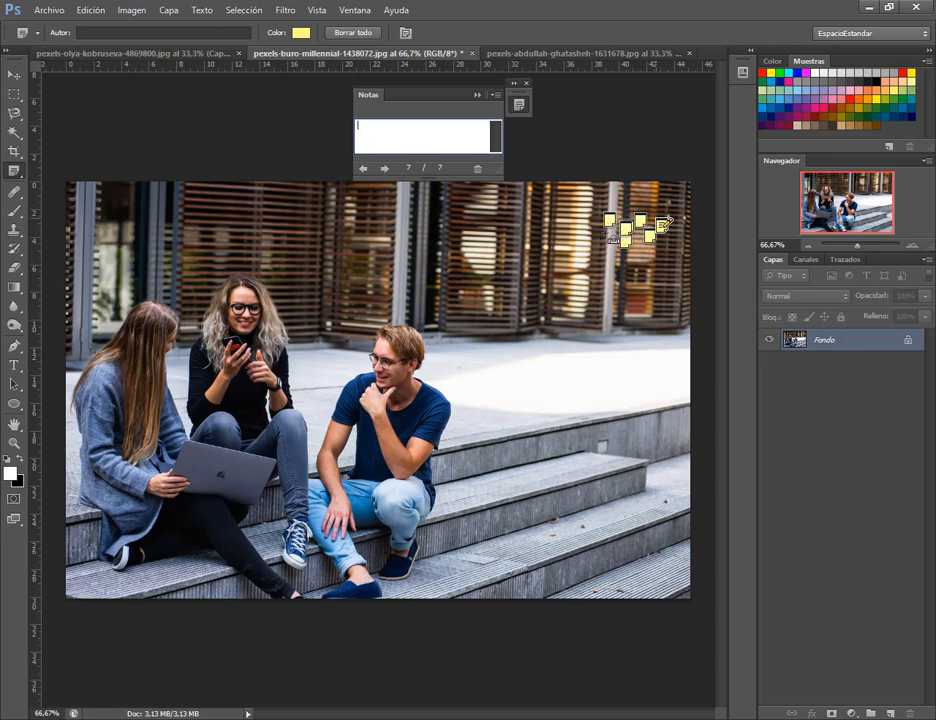
# Step: Move the leftmost note of the cluster further left over the background and delete it
pyautogui.click(612, 219)
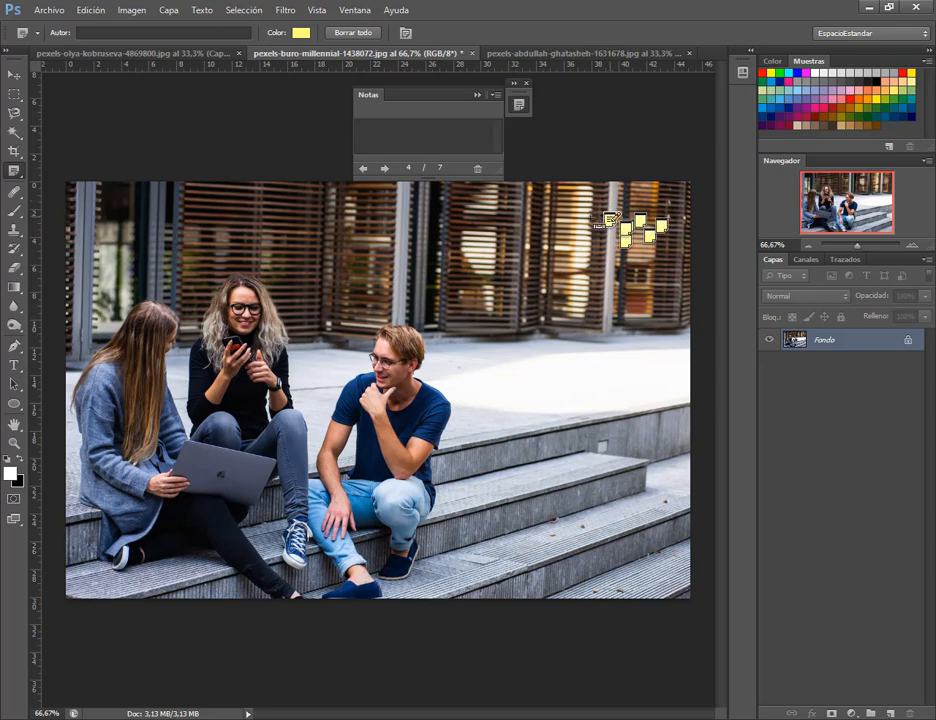
pyautogui.moveTo(610, 219); pyautogui.dragTo(558, 223)
pyautogui.press('Delete')
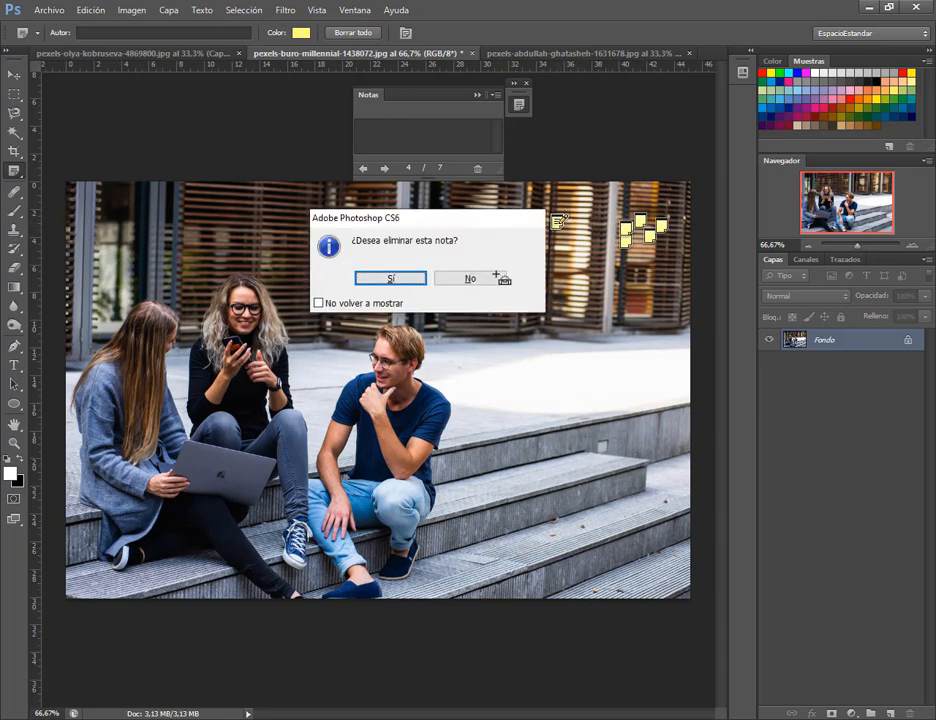
pyautogui.click(390, 277)
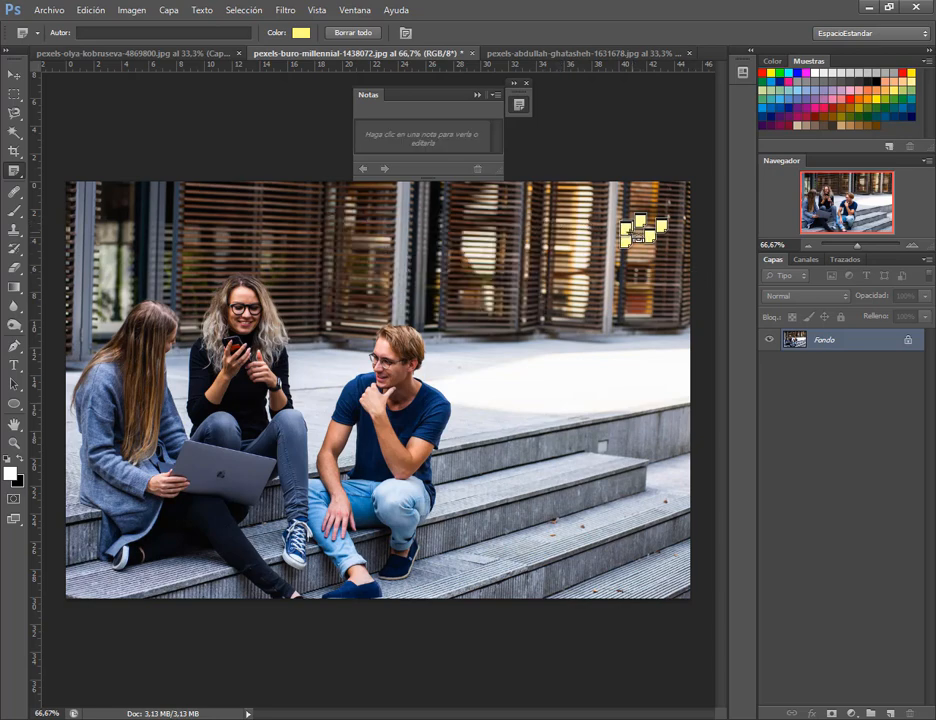
# Step: Delete the cluster's remaining notes one by one, keeping only the two rightmost notes
pyautogui.click(626, 229)
pyautogui.press('Delete')
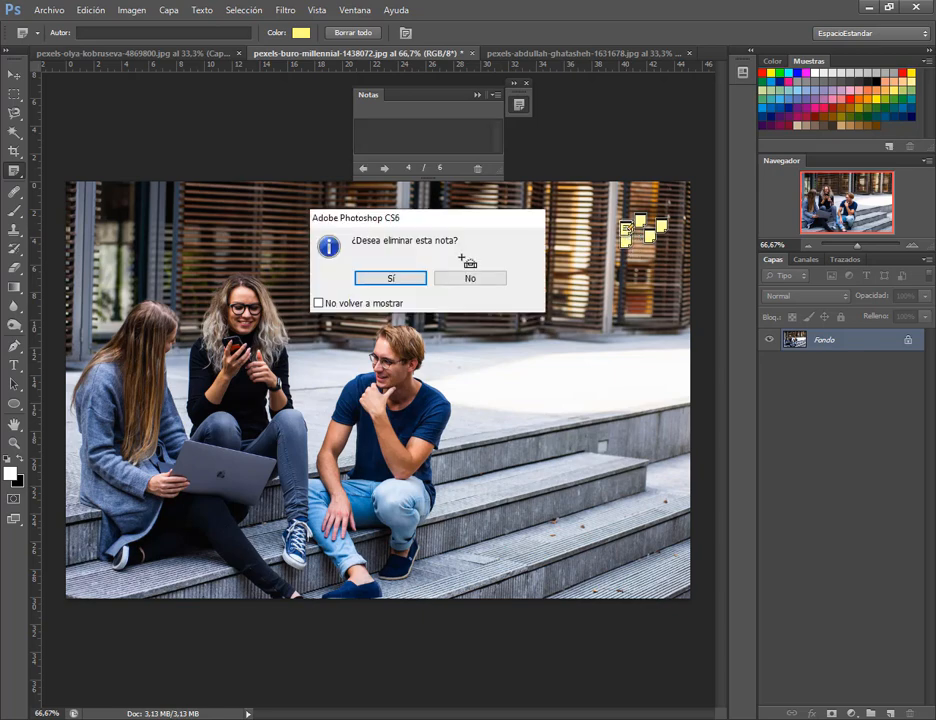
pyautogui.click(415, 277)
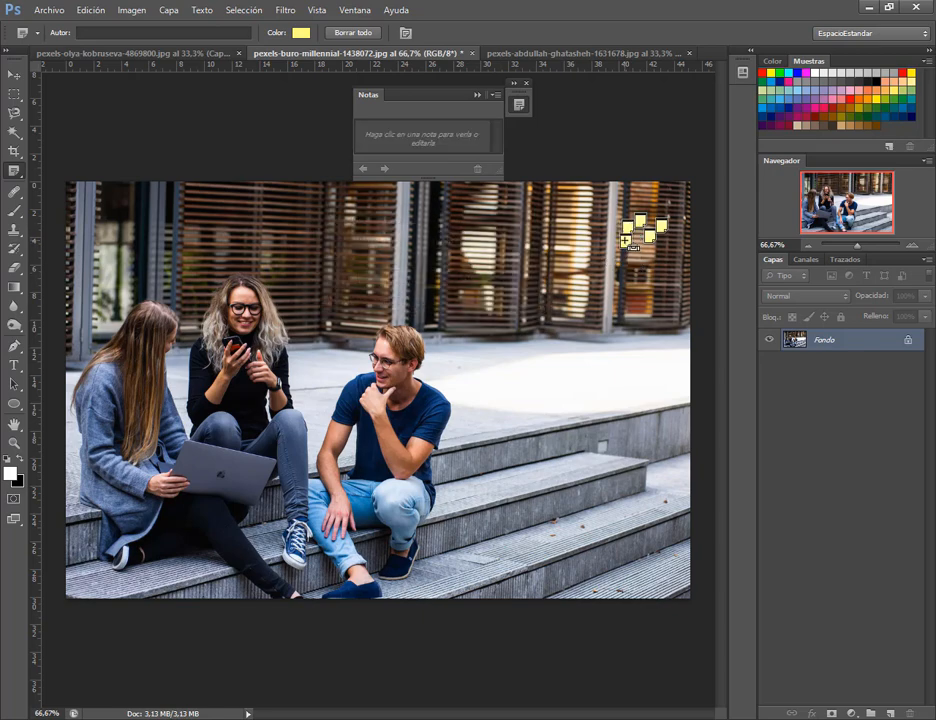
pyautogui.press('Delete')
pyautogui.click(628, 228)
pyautogui.press('Delete')
pyautogui.click(641, 222)
pyautogui.press('Delete')
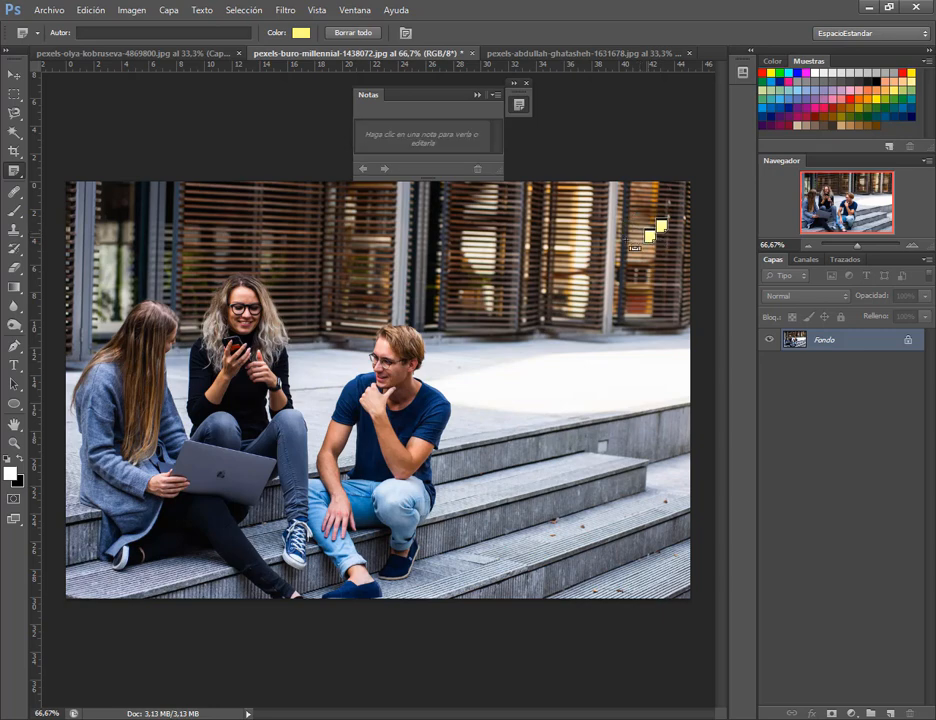
# Step: Move the two remaining notes around the photo, placing one on the laptop and the other on the slatted wall above the women
pyautogui.moveTo(650, 236)
pyautogui.mouseDown()
pyautogui.moveTo(576, 226)
pyautogui.moveTo(602, 212)
pyautogui.mouseUp()
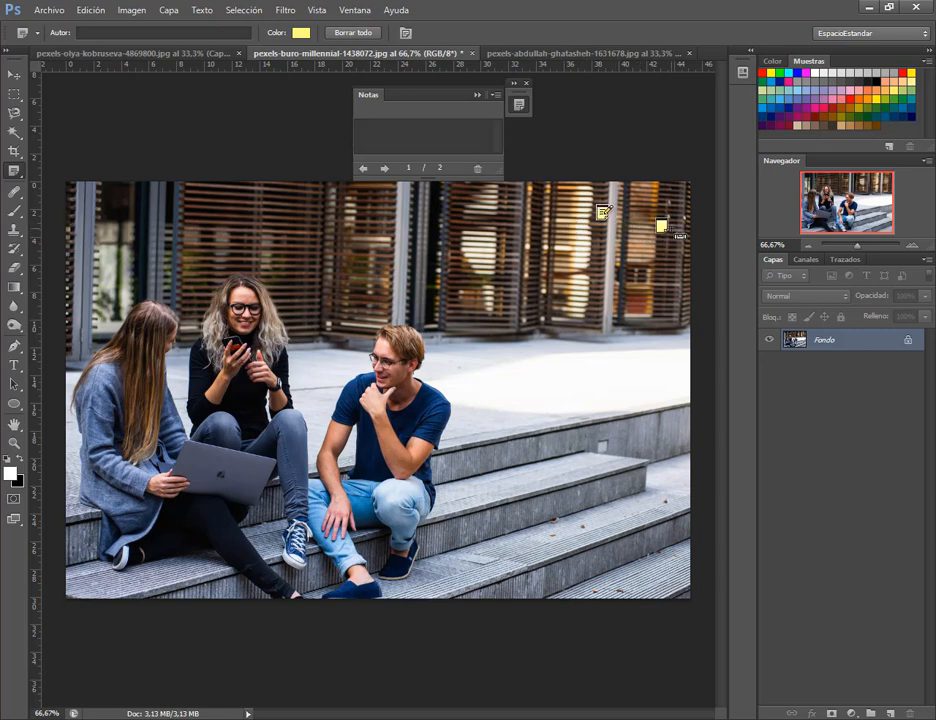
pyautogui.moveTo(663, 230)
pyautogui.mouseDown()
pyautogui.moveTo(640, 216)
pyautogui.moveTo(216, 365)
pyautogui.moveTo(125, 370)
pyautogui.moveTo(112, 420)
pyautogui.mouseUp()
pyautogui.click(607, 216)
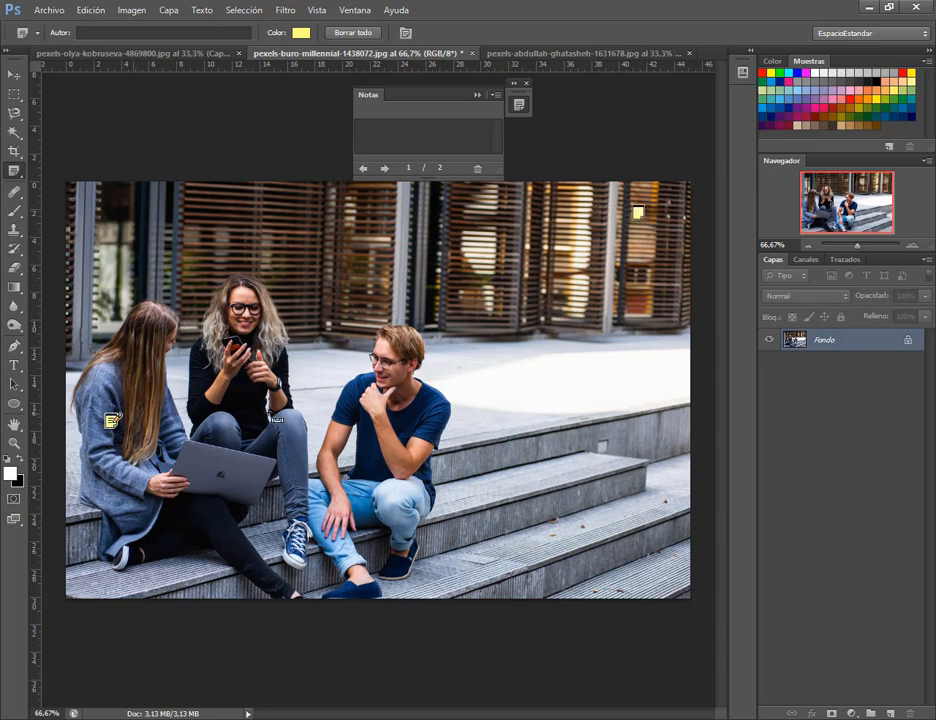
pyautogui.moveTo(638, 214)
pyautogui.mouseDown()
pyautogui.moveTo(232, 510)
pyautogui.moveTo(223, 476)
pyautogui.mouseUp()
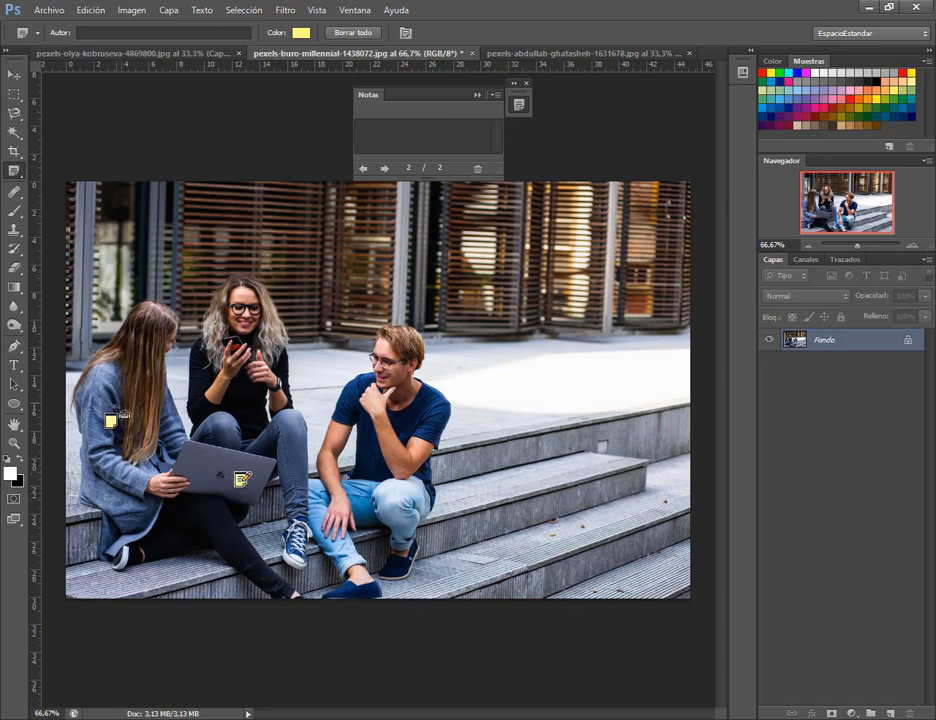
pyautogui.moveTo(110, 423)
pyautogui.mouseDown()
pyautogui.moveTo(318, 346)
pyautogui.moveTo(460, 322)
pyautogui.moveTo(318, 236)
pyautogui.mouseUp()
# Step: Open the two notes in turn to view their contents, switching between them in the Notas panel and on the photo
pyautogui.click(418, 146)
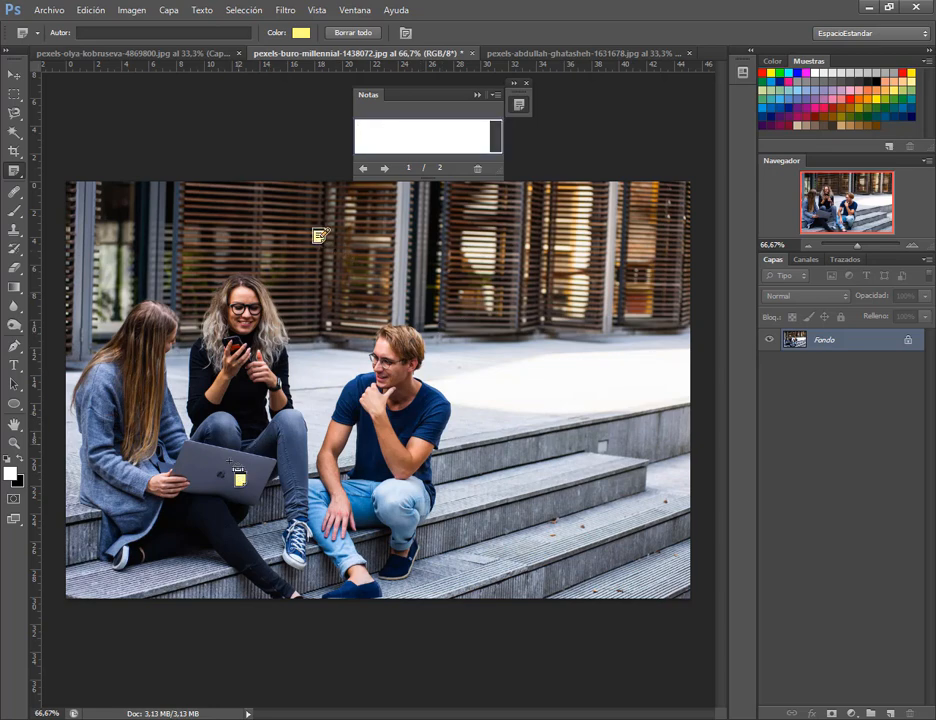
pyautogui.click(240, 480)
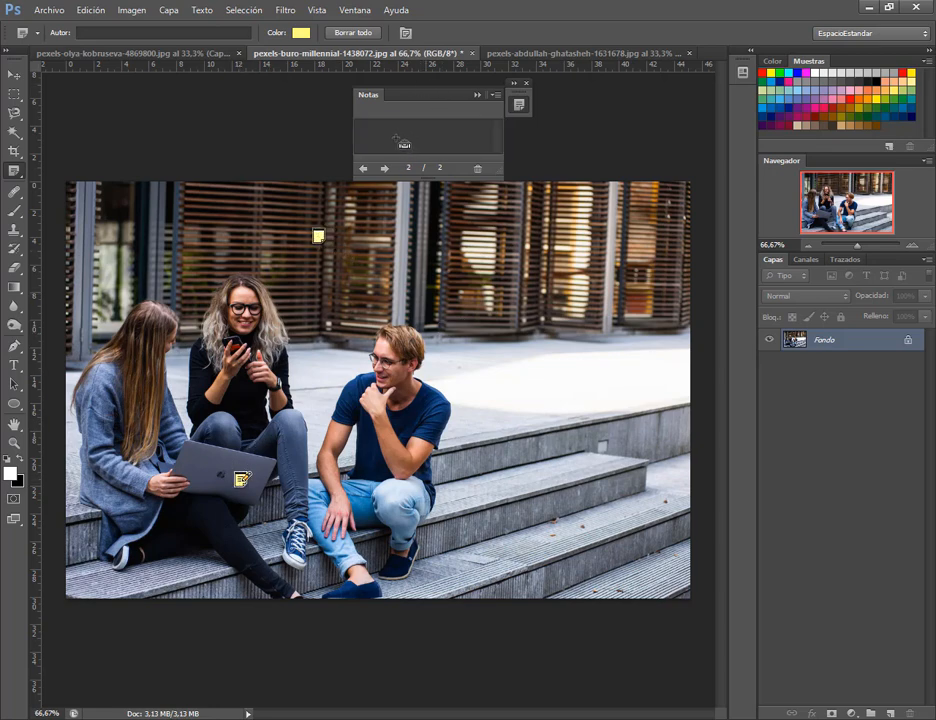
pyautogui.click(364, 168)
pyautogui.click(241, 480)
pyautogui.click(318, 236)
# Step: Scatter nine blank notes over the three people and the background of the group photo
pyautogui.click(303, 409)
pyautogui.click(209, 255)
pyautogui.click(151, 356)
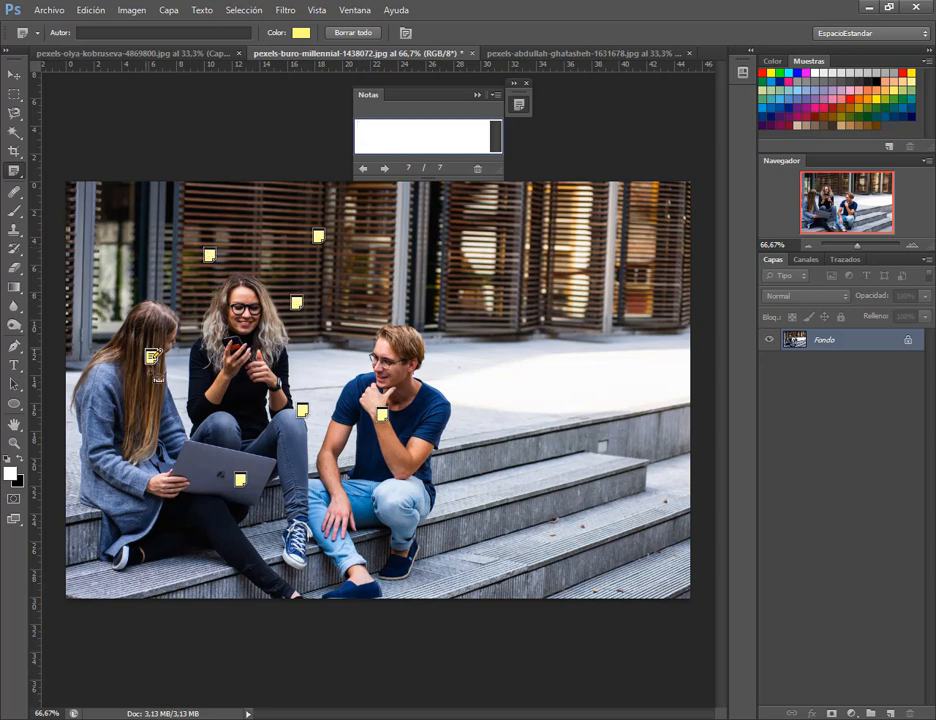
pyautogui.click(172, 410)
pyautogui.click(284, 375)
pyautogui.click(203, 455)
pyautogui.click(455, 351)
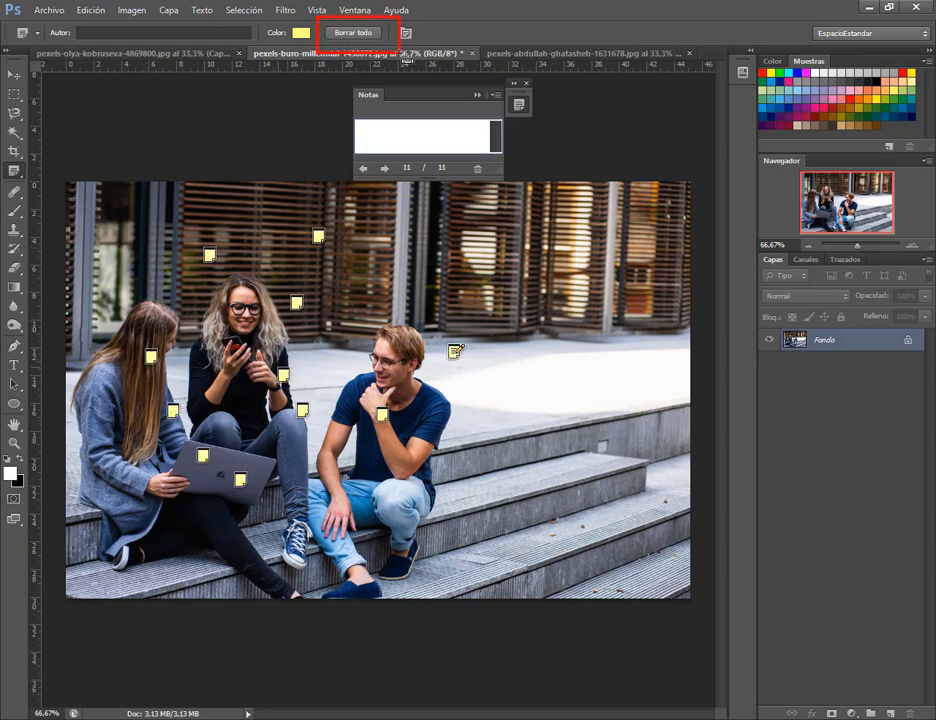
# Step: Delete all notes from the group photo at once and confirm the removal
pyautogui.press('Escape')
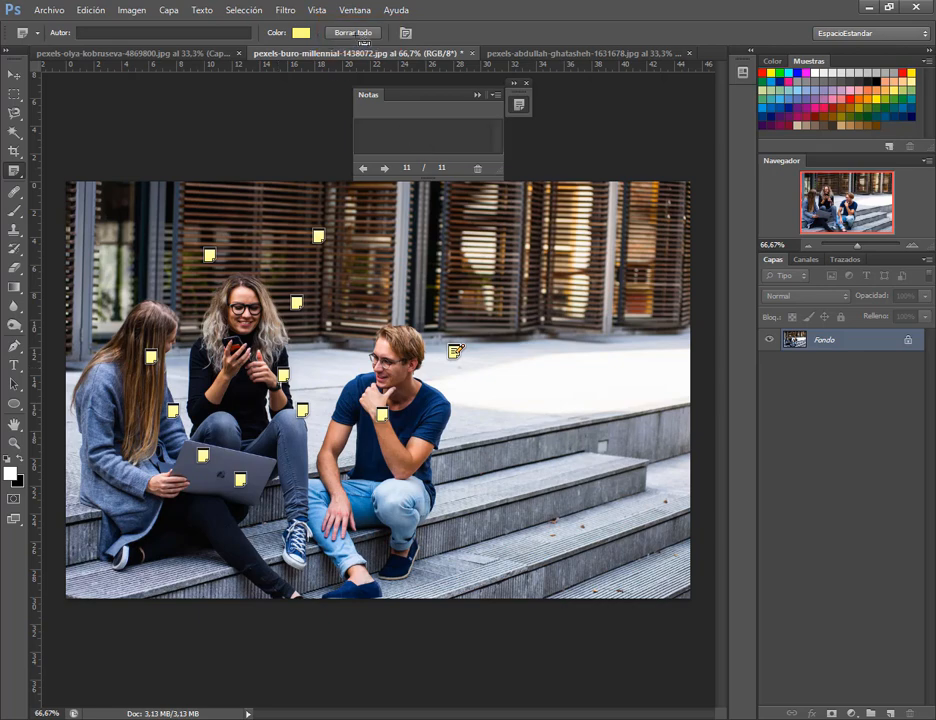
pyautogui.click(363, 33)
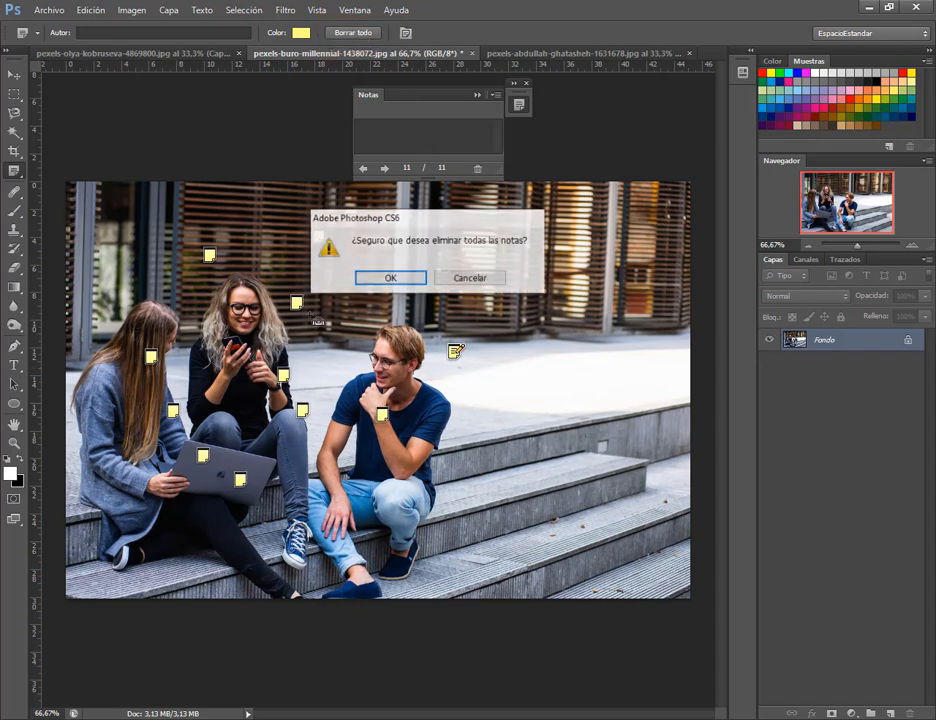
pyautogui.click(408, 277)
# Step: Collapse the floating Notas panel to its icon, move it further right above the photo, and list the Note tool's sibling tools
pyautogui.click(477, 94)
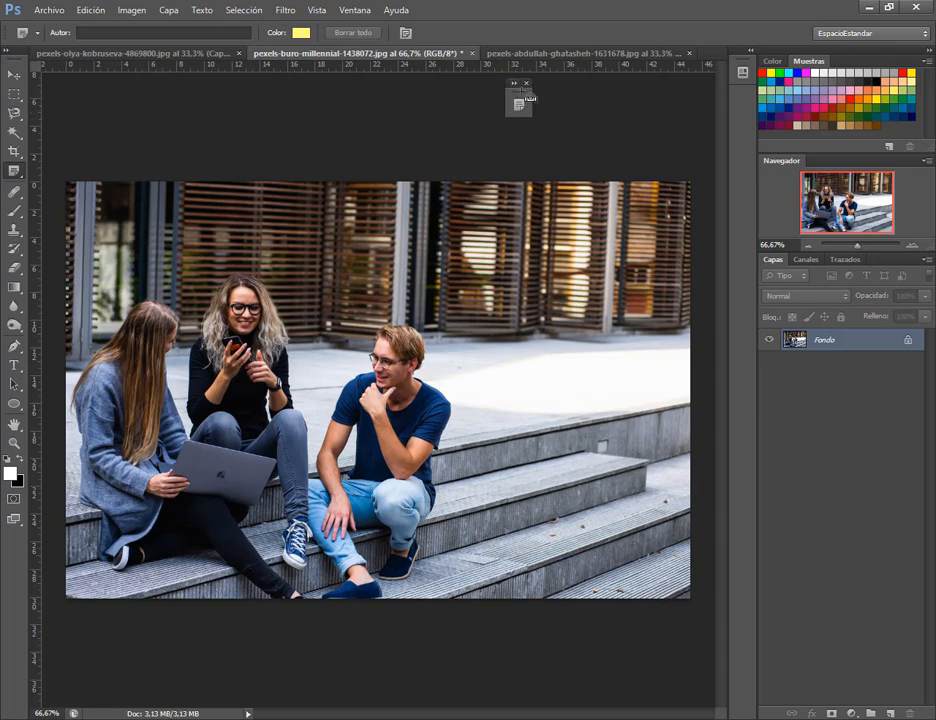
pyautogui.moveTo(529, 97); pyautogui.dragTo(644, 117)
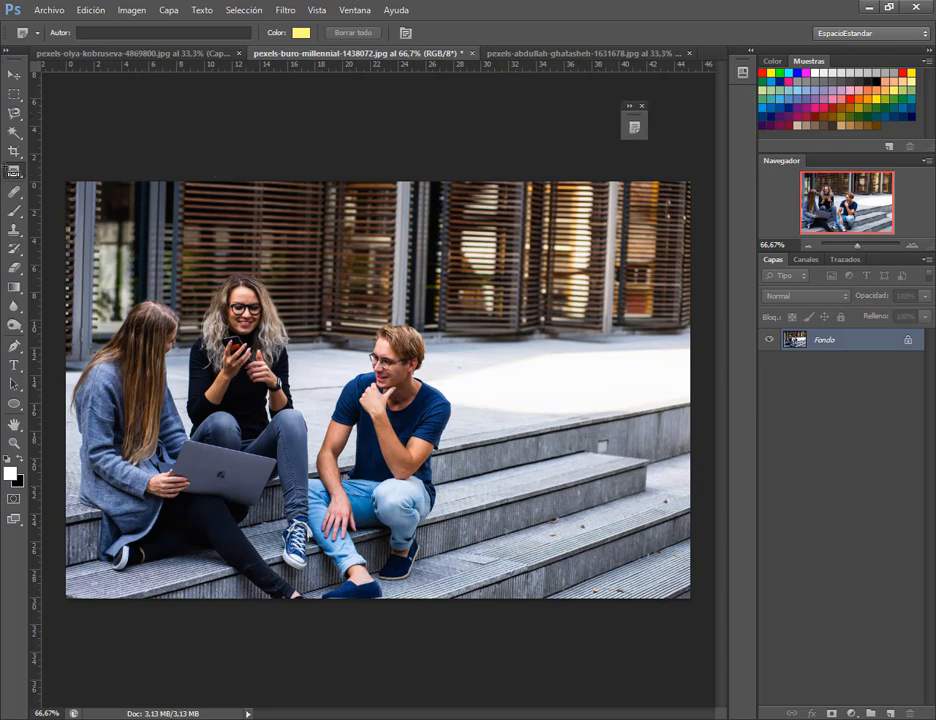
pyautogui.click(14, 171)
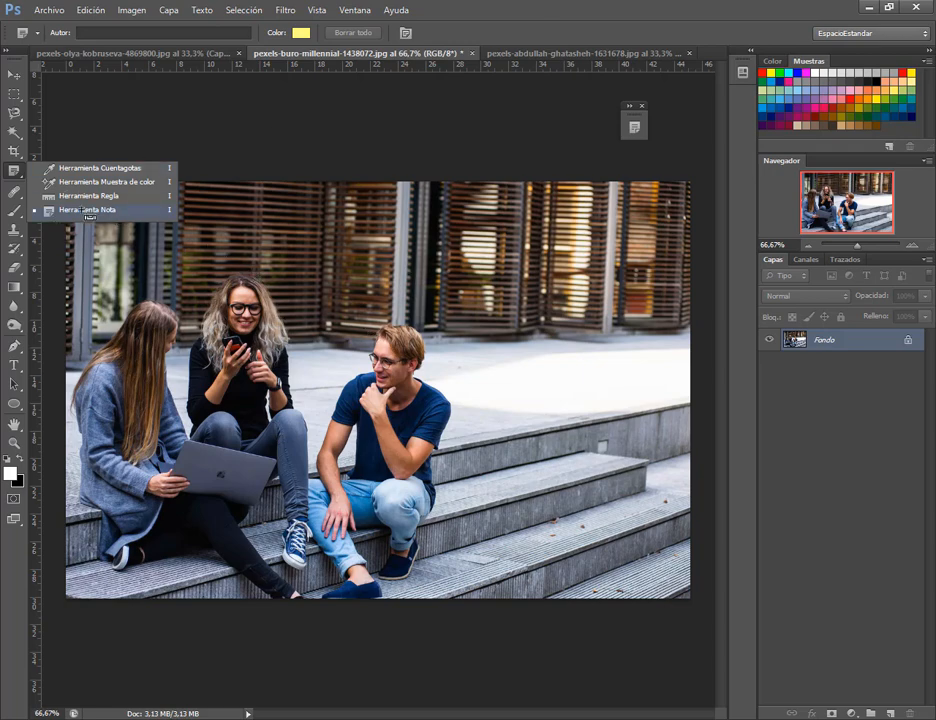
# Step: Close Photoshop CS6, discarding the changes in all open images
pyautogui.click(915, 7)
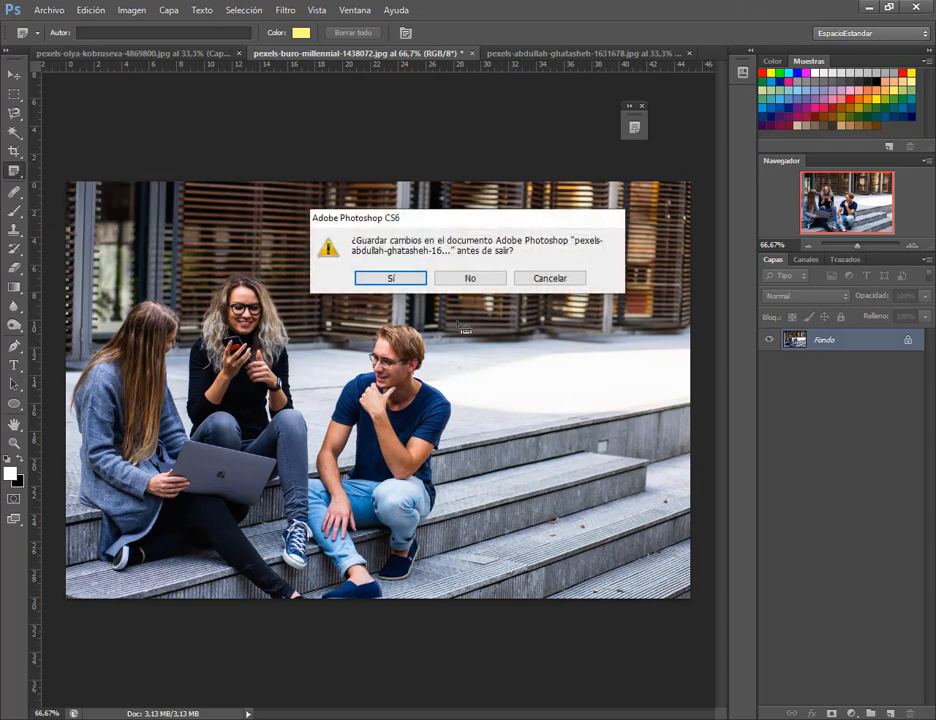
pyautogui.click(478, 278)
pyautogui.click(478, 279)
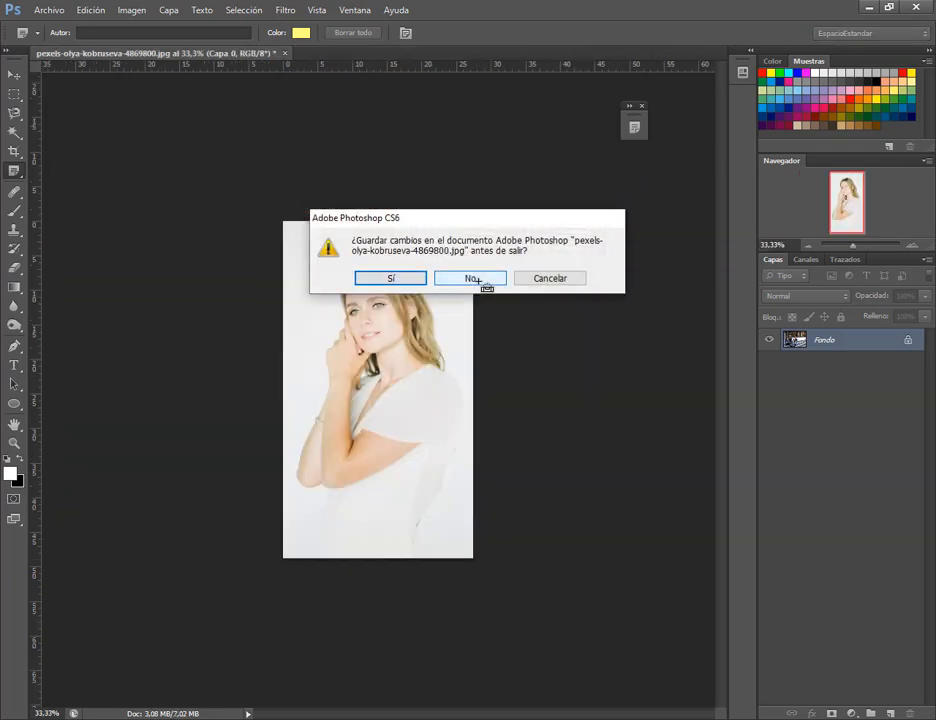
pyautogui.click(478, 279)
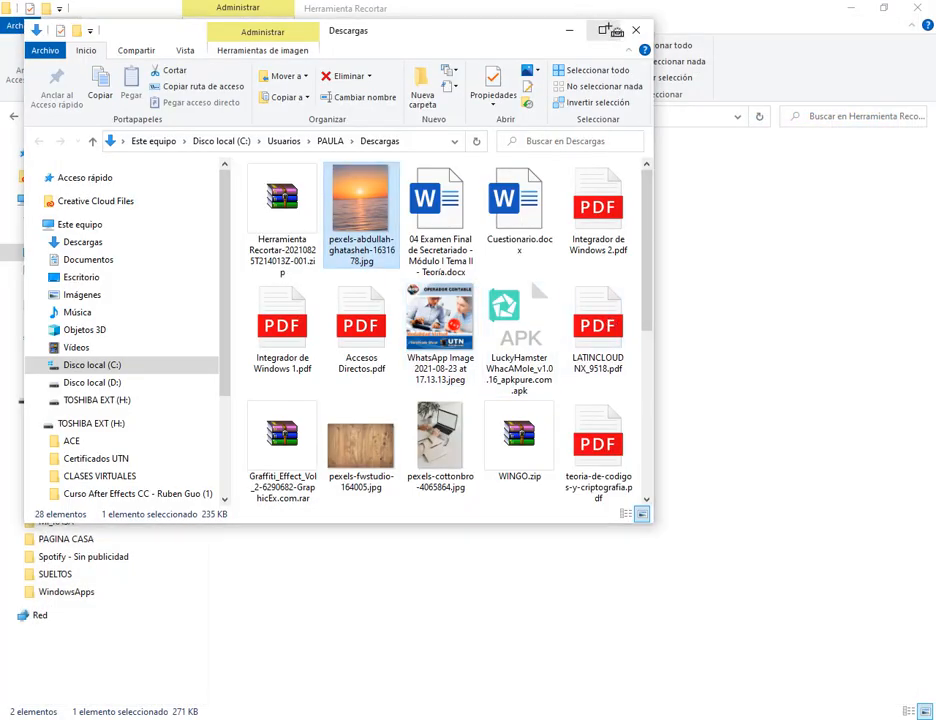
# Step: Show the desktop, then find and launch Adobe Photoshop 2021
pyautogui.click(605, 29)
pyautogui.press('super+d')
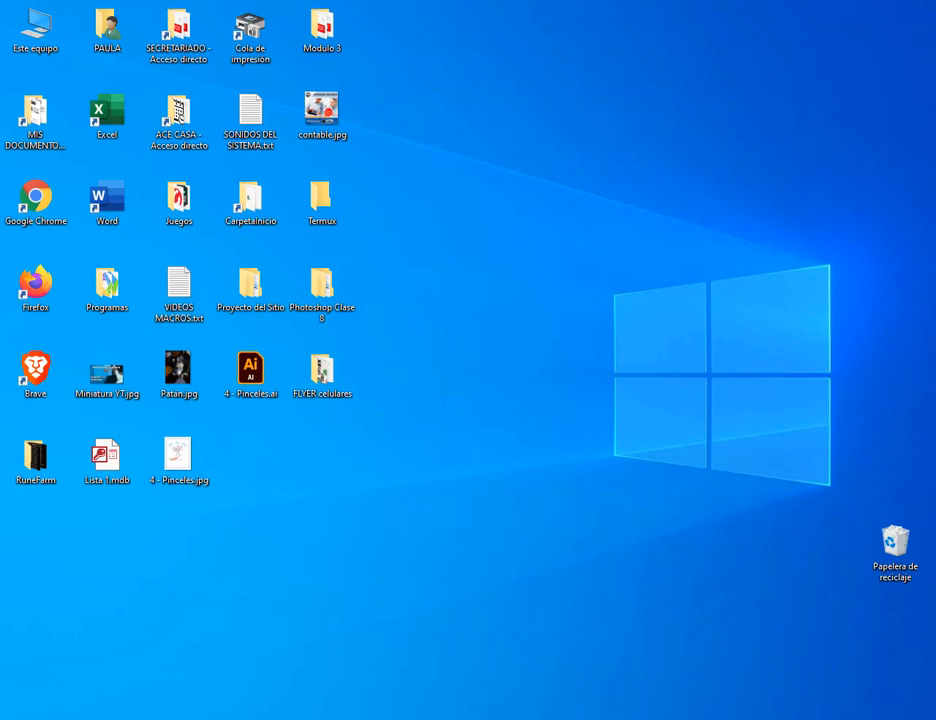
pyautogui.press('super+s')
pyautogui.write('ph')
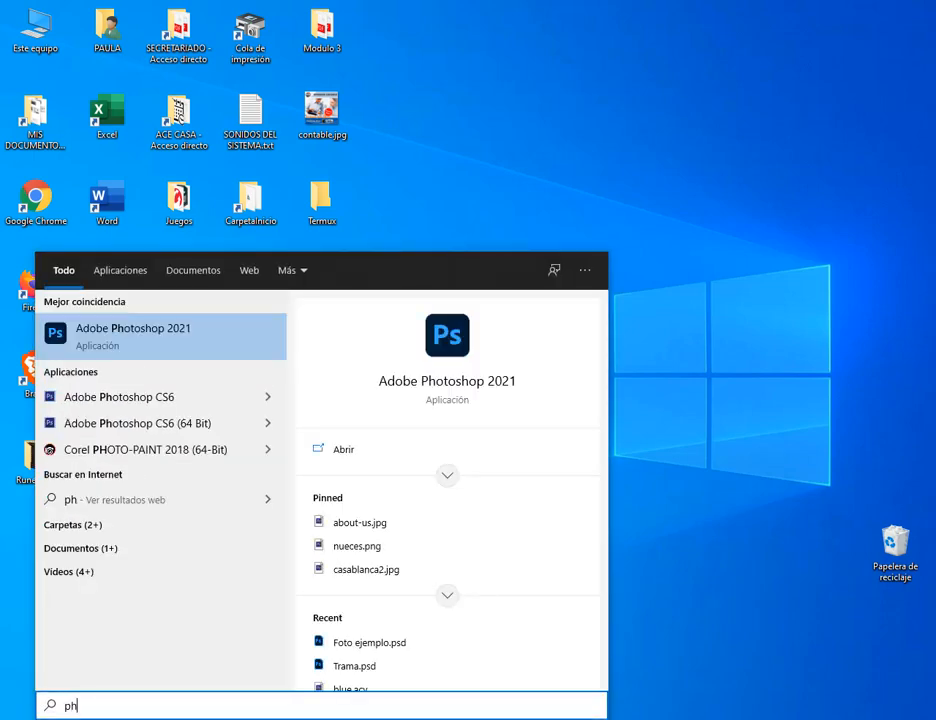
pyautogui.click(177, 330)
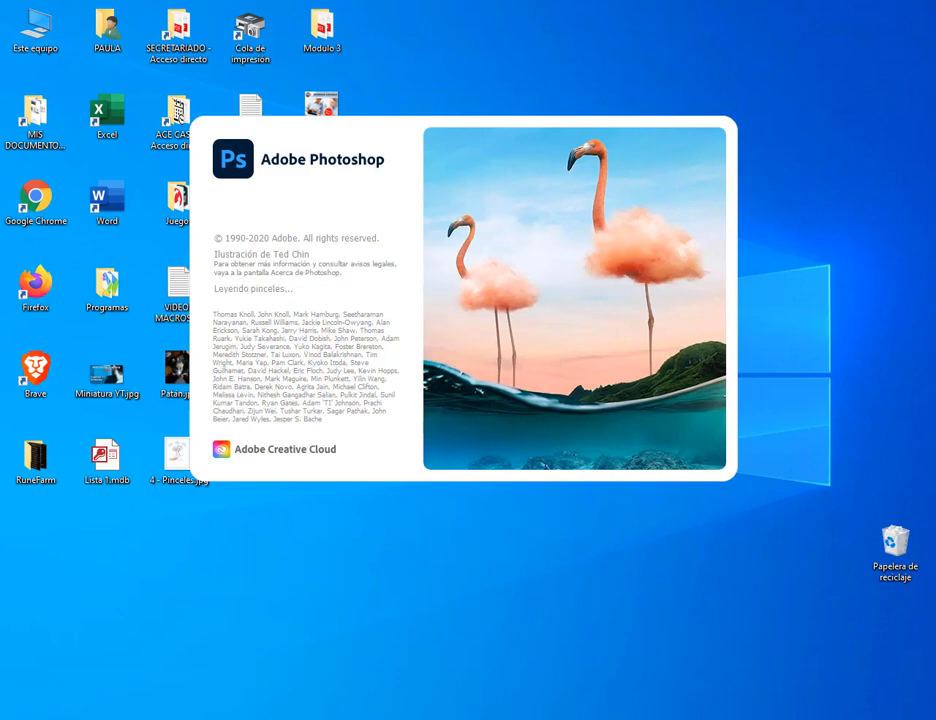
pyautogui.moveTo(219, 717)
pyautogui.click(75, 655)
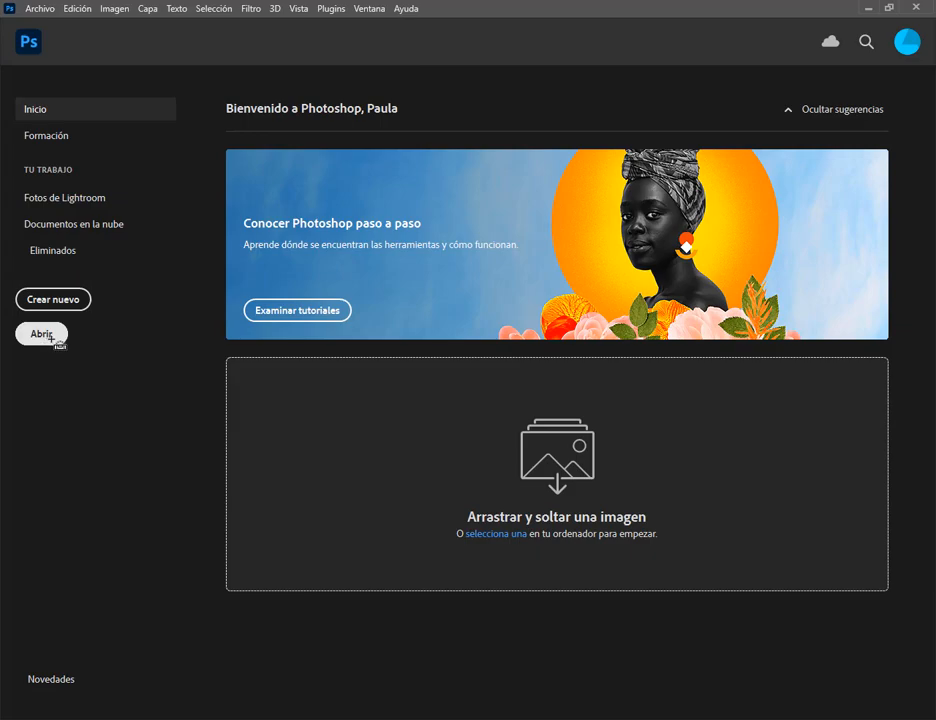
# Step: Open pexels-buro-millennial-1438072.jpg from the Herramienta Recortar folder in Photoshop 2021
pyautogui.moveTo(125, 705)
pyautogui.click(84, 678)
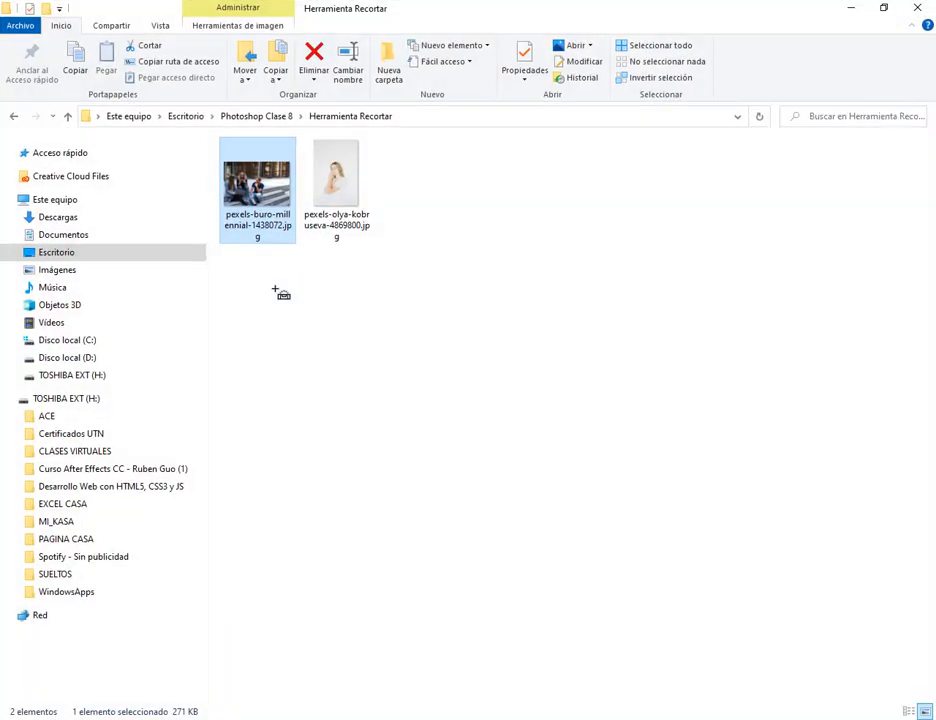
pyautogui.moveTo(258, 222); pyautogui.dragTo(476, 485)
pyautogui.click(521, 341)
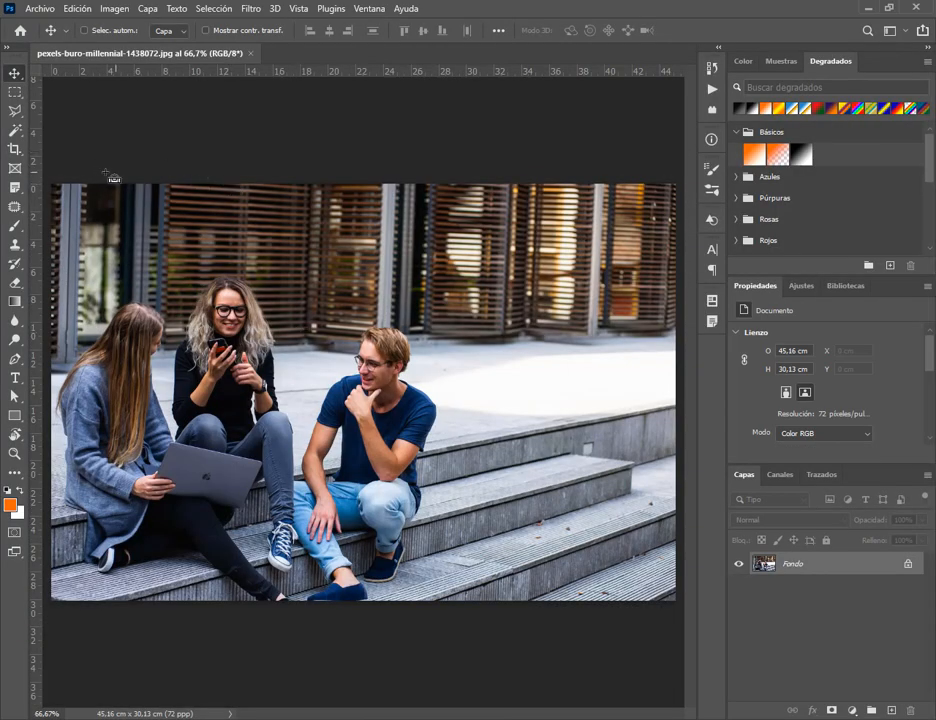
# Step: Place a first count marker on the left side of the group photo with the Count tool
pyautogui.click(15, 187)
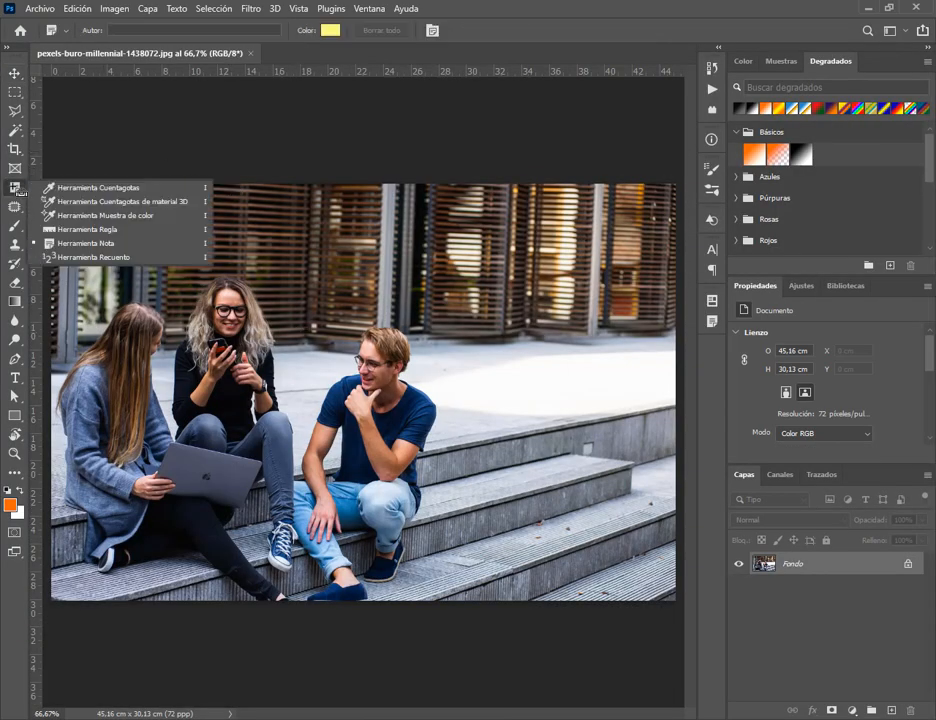
pyautogui.click(124, 258)
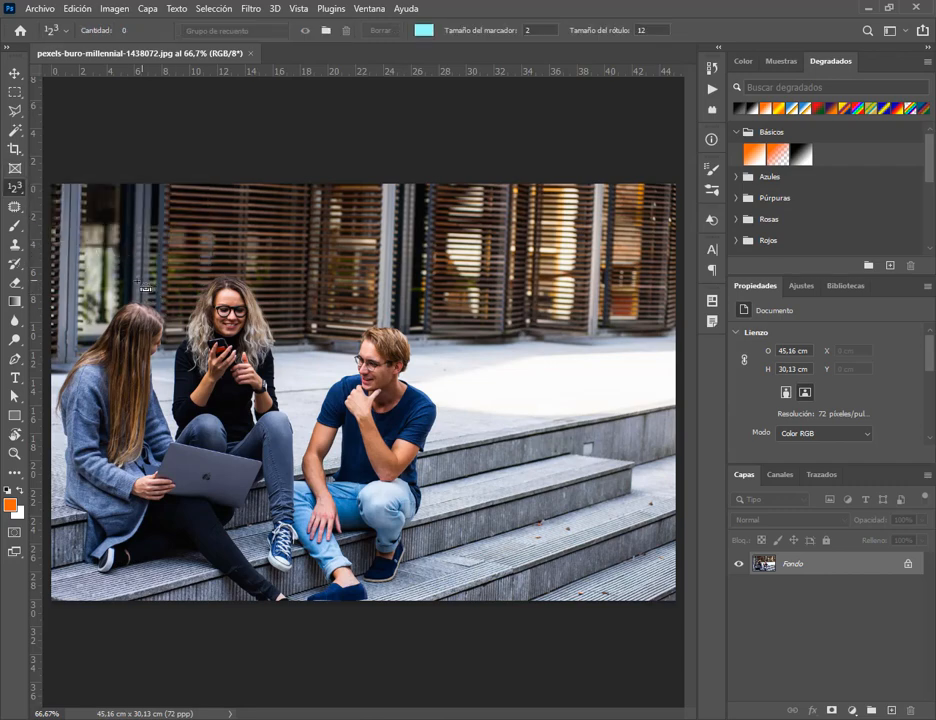
pyautogui.click(72, 293)
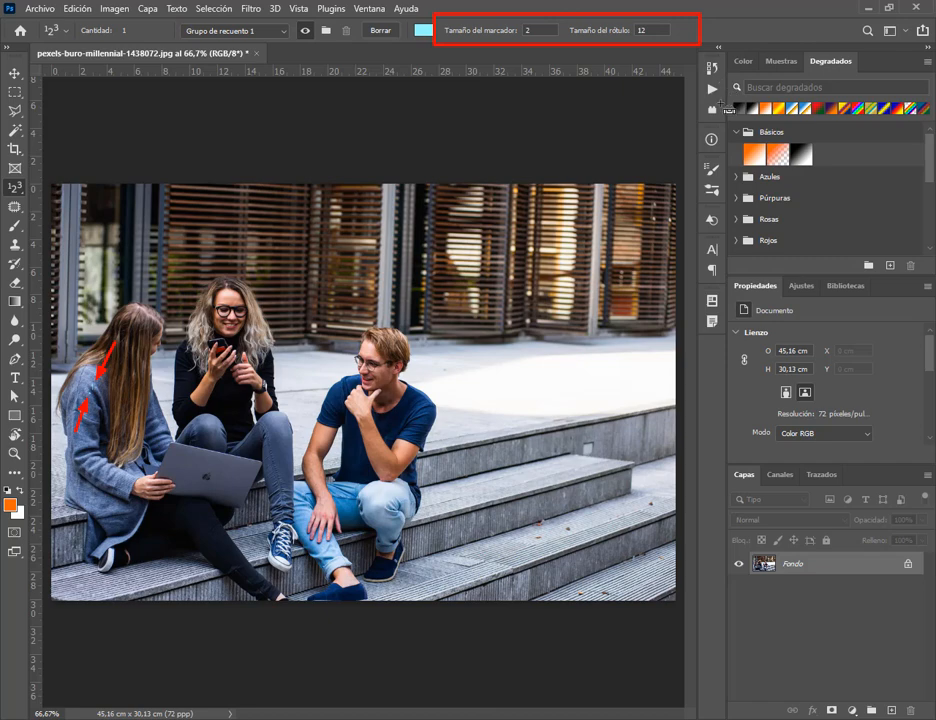
# Step: Set the count label size to 30 and the marker size to 5, after trying 20 and 10 respectively
pyautogui.write('20')
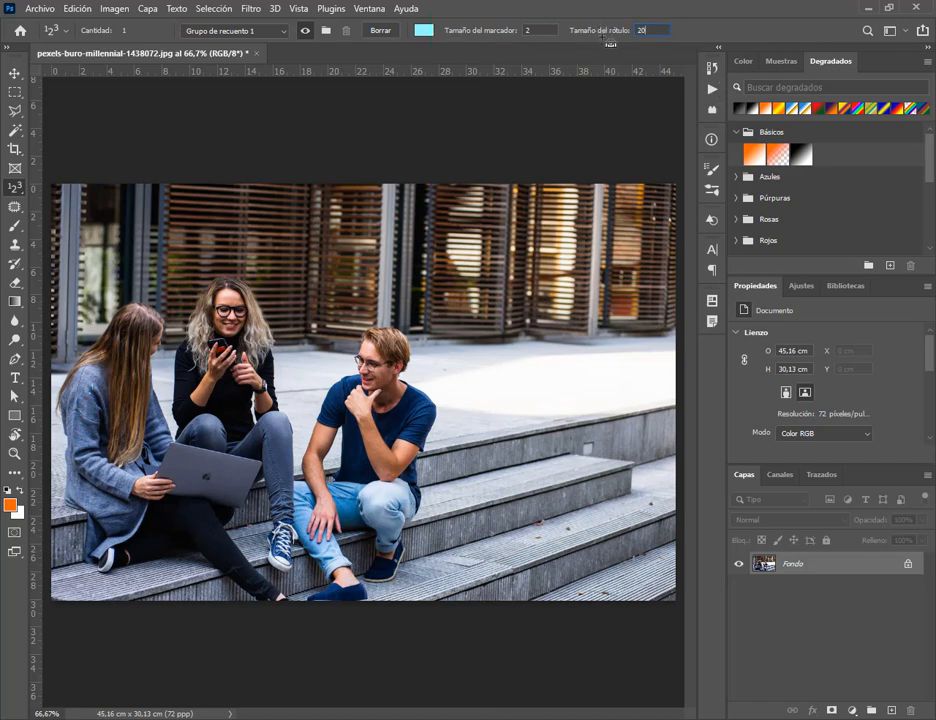
pyautogui.click(614, 34)
pyautogui.write('30')
pyautogui.click(527, 38)
pyautogui.write('10')
pyautogui.press('Return')
pyautogui.click(540, 40)
pyautogui.write('5')
pyautogui.press('Return')
# Step: Move the first count marker onto the left woman, and add markers on the middle woman, the man's shirt and the laptop
pyautogui.moveTo(219, 383)
pyautogui.mouseDown()
pyautogui.moveTo(99, 252)
pyautogui.moveTo(110, 322)
pyautogui.moveTo(112, 265)
pyautogui.moveTo(113, 397)
pyautogui.mouseUp()
pyautogui.click(231, 398)
pyautogui.click(354, 441)
pyautogui.click(197, 476)
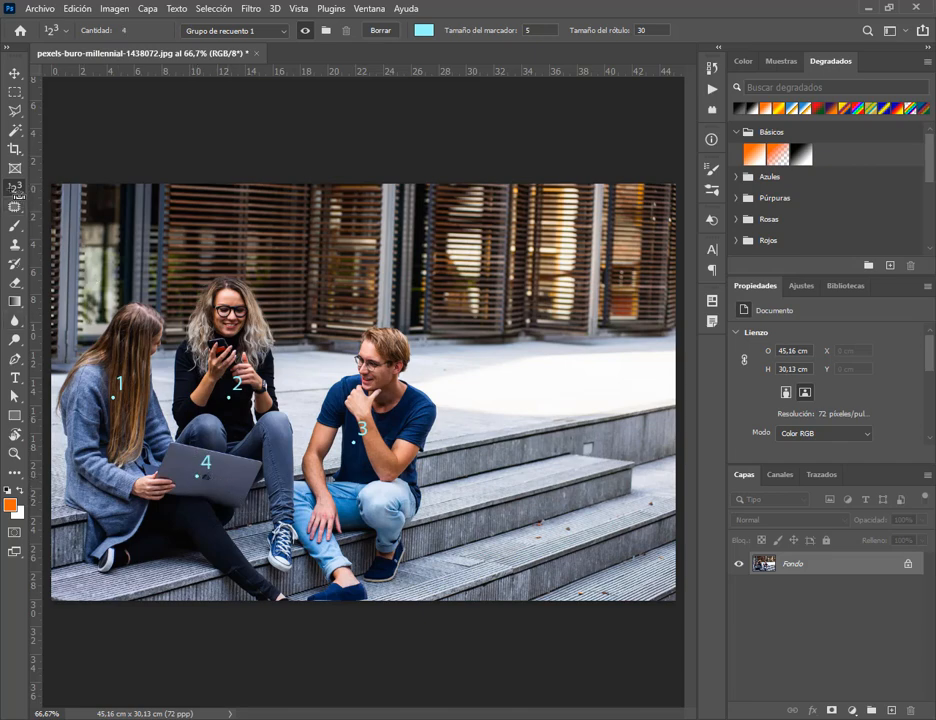
# Step: Add a note in the photo's upper-right area listing "1. accion1" and a blank "2.", and collapse the Notas panel
pyautogui.rightClick(15, 187)
pyautogui.click(100, 247)
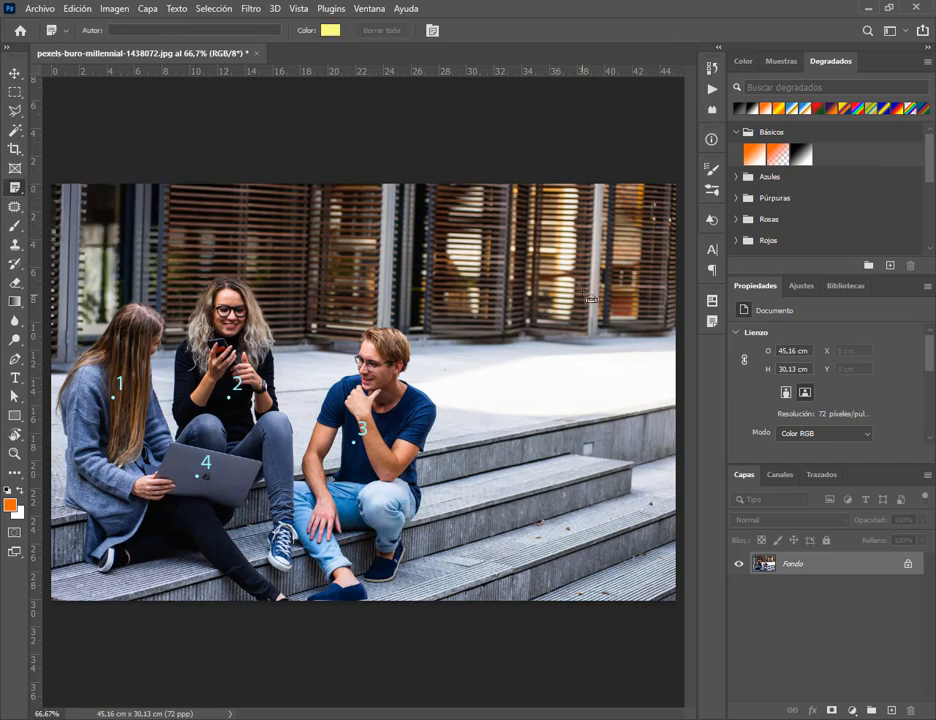
pyautogui.click(608, 235)
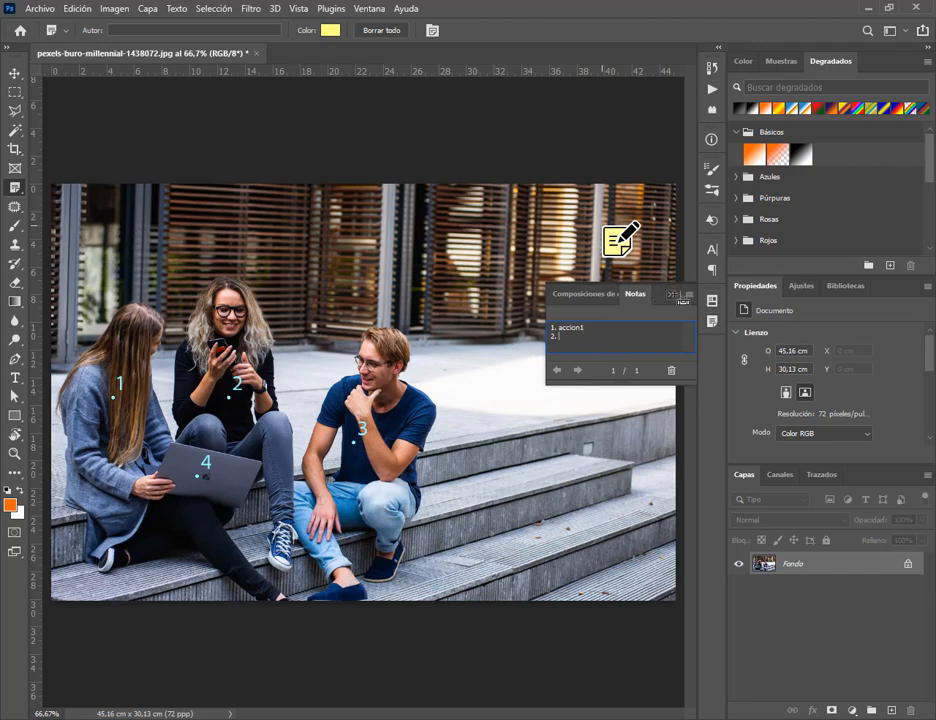
pyautogui.click(710, 319)
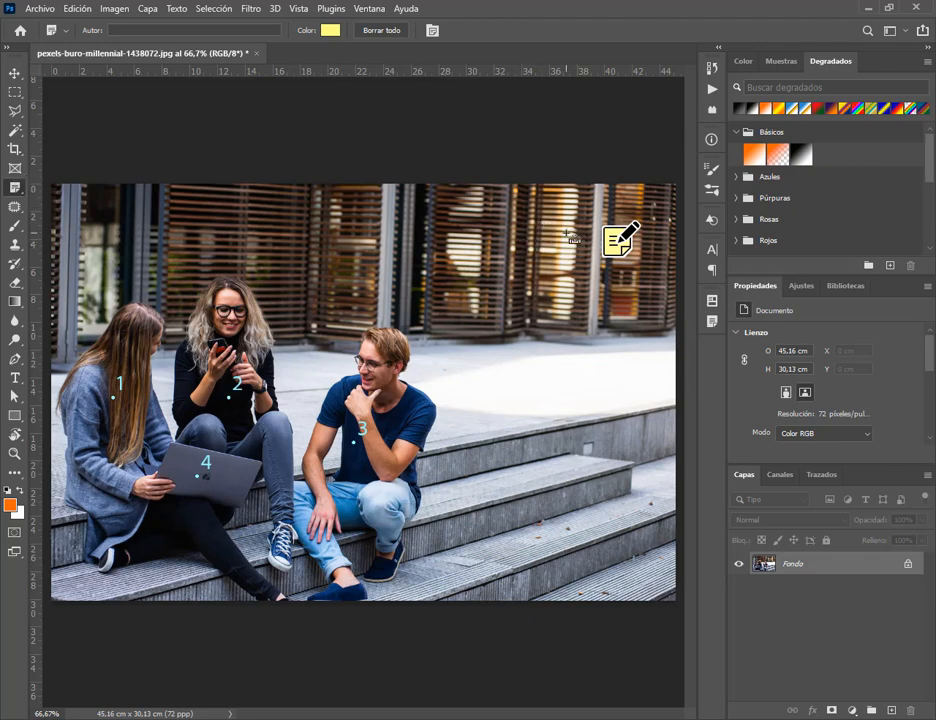
# Step: Delete all four count markers one by one from the laptop, the man and both women with the Count tool
pyautogui.rightClick(14, 187)
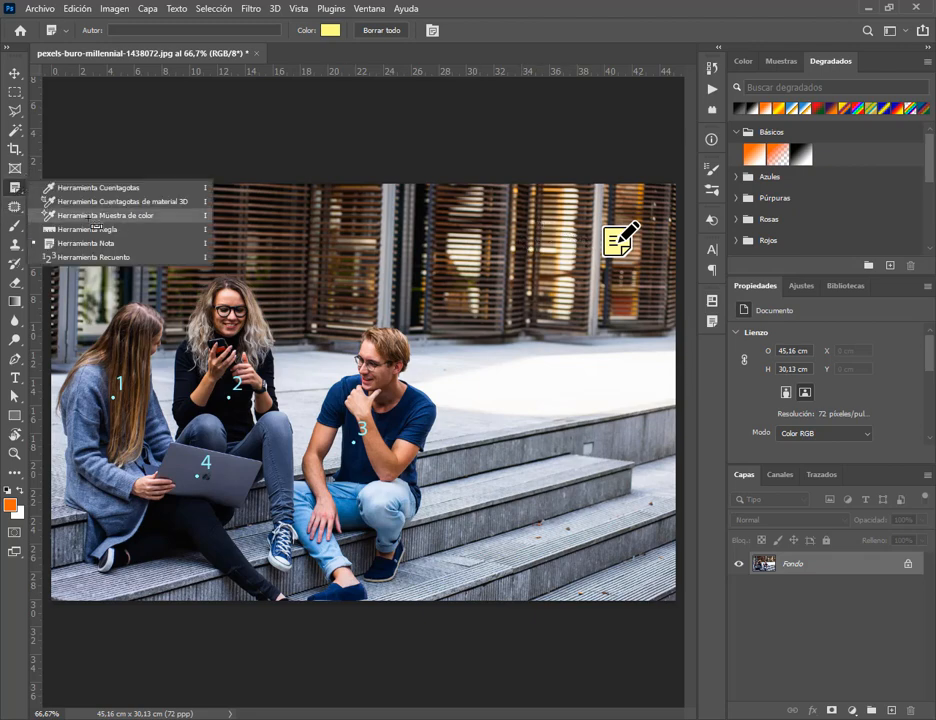
pyautogui.click(92, 257)
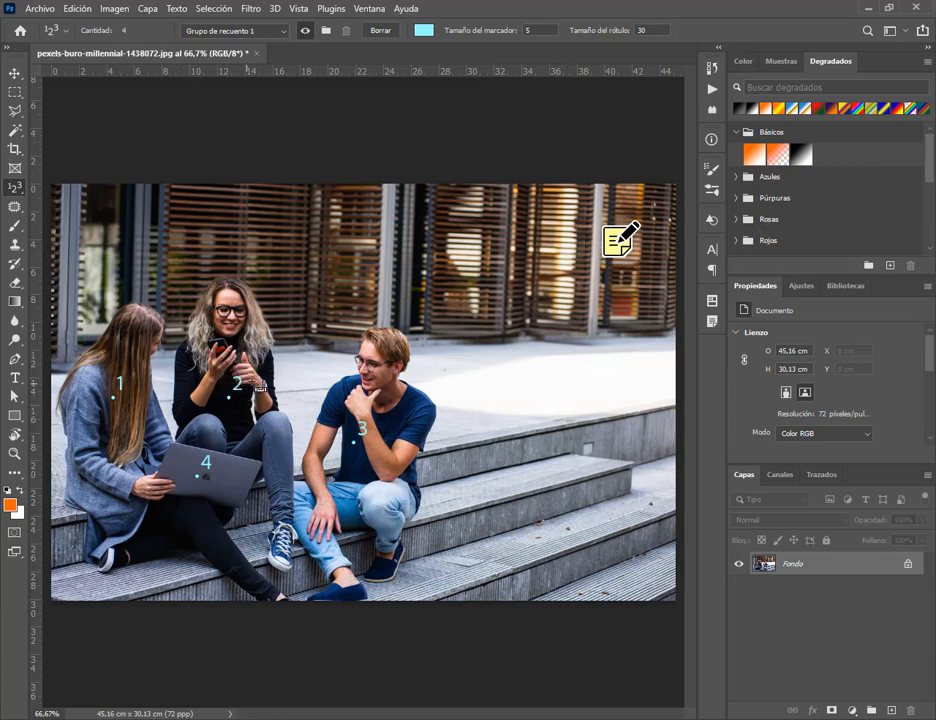
pyautogui.click(260, 275)
pyautogui.moveTo(261, 276); pyautogui.dragTo(420, 300)
pyautogui.moveTo(211, 245)
pyautogui.mouseDown()
pyautogui.moveTo(302, 359)
pyautogui.moveTo(296, 353)
pyautogui.mouseUp()
pyautogui.keyDown('alt'); pyautogui.click(298, 356); pyautogui.keyUp('alt')
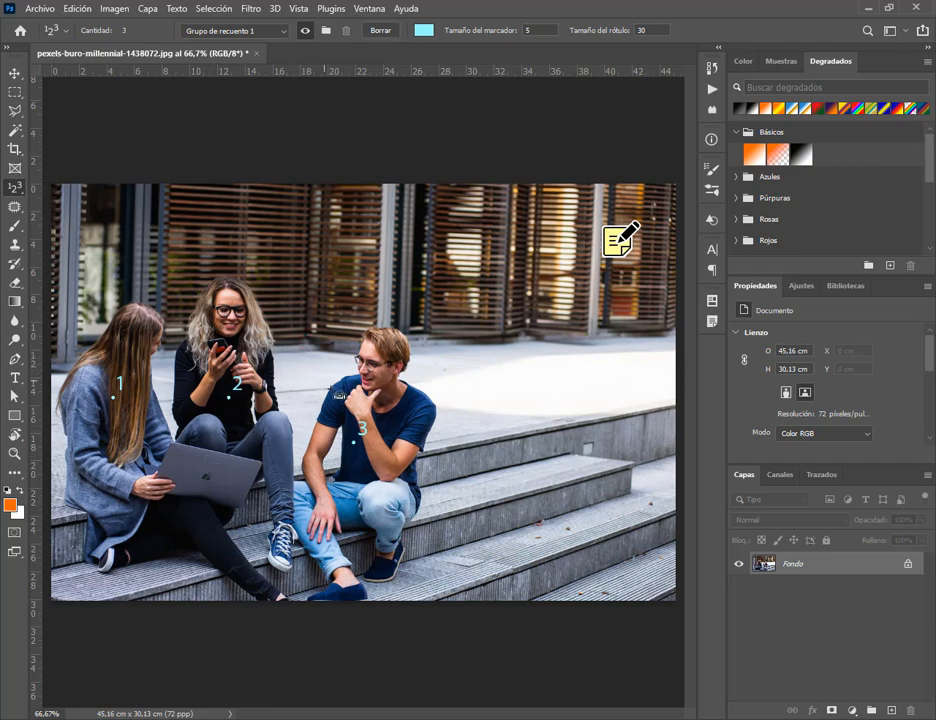
pyautogui.keyDown('alt'); pyautogui.click(353, 442); pyautogui.keyUp('alt')
pyautogui.keyDown('alt'); pyautogui.click(231, 410); pyautogui.keyUp('alt')
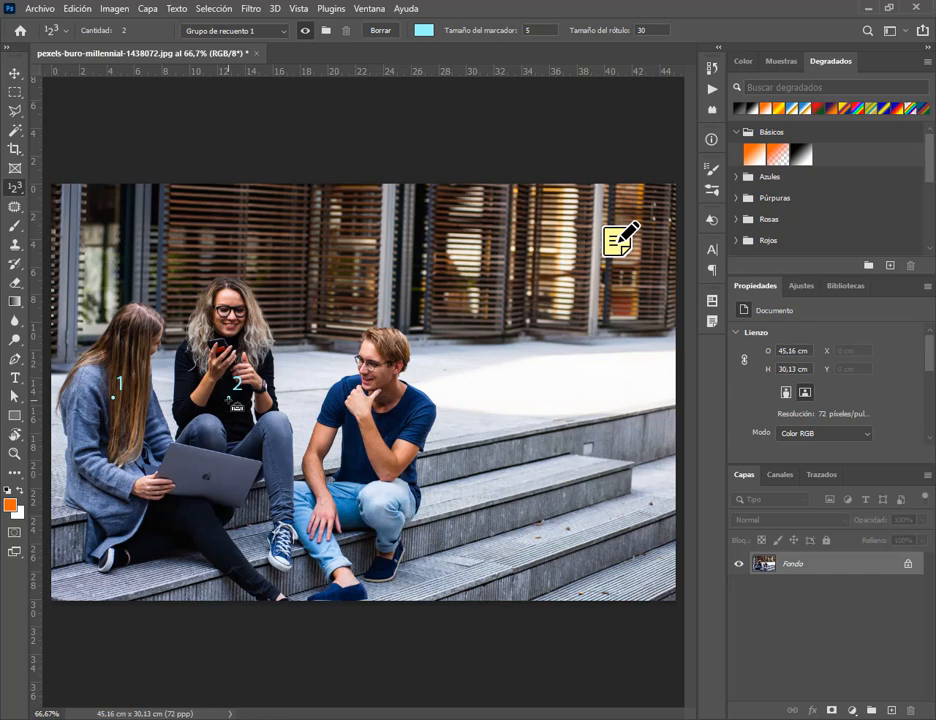
pyautogui.keyDown('alt'); pyautogui.click(114, 399); pyautogui.keyUp('alt')
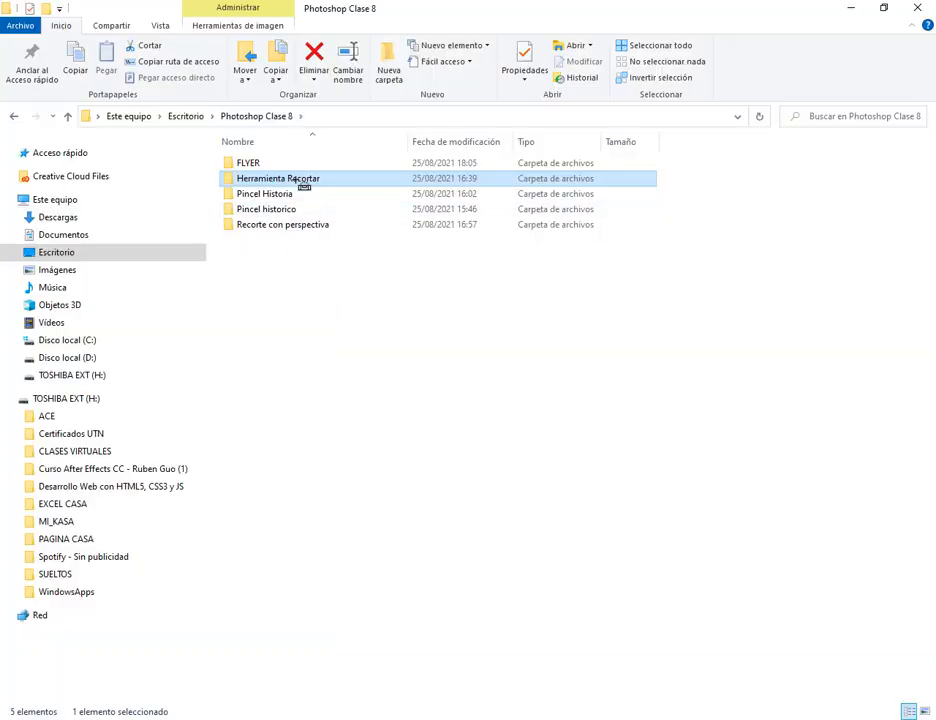
# Step: Open Foto 1.jpeg from the Recorte con perspectiva folder, viewed with very large icons, in the older Photoshop version, using its embedded profile
pyautogui.click(300, 179)
pyautogui.click(315, 316)
pyautogui.click(285, 178)
pyautogui.doubleClick(314, 228)
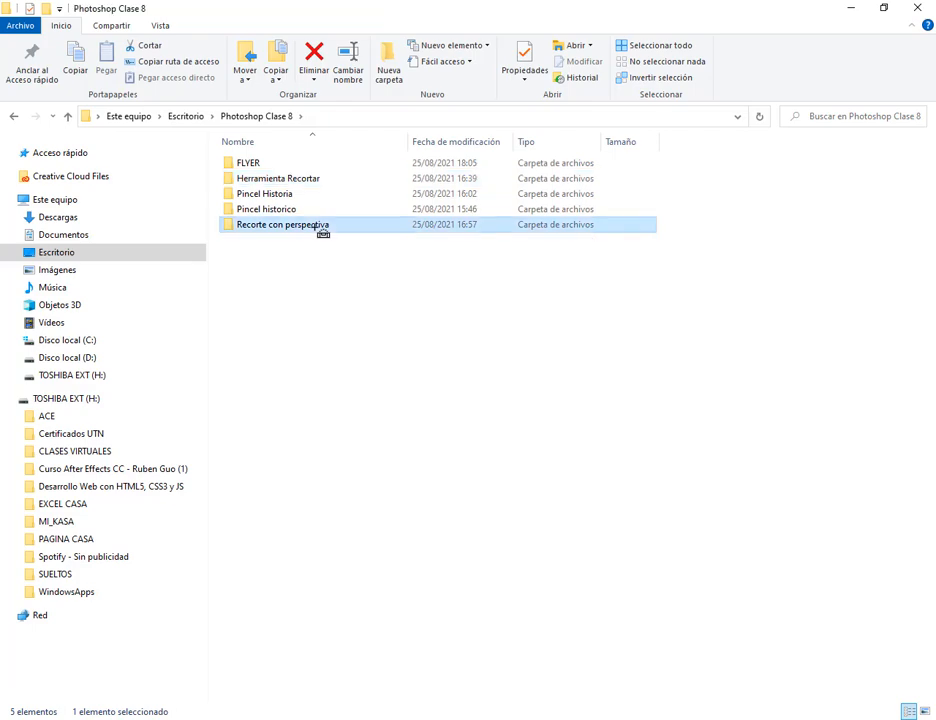
pyautogui.click(163, 26)
pyautogui.click(190, 46)
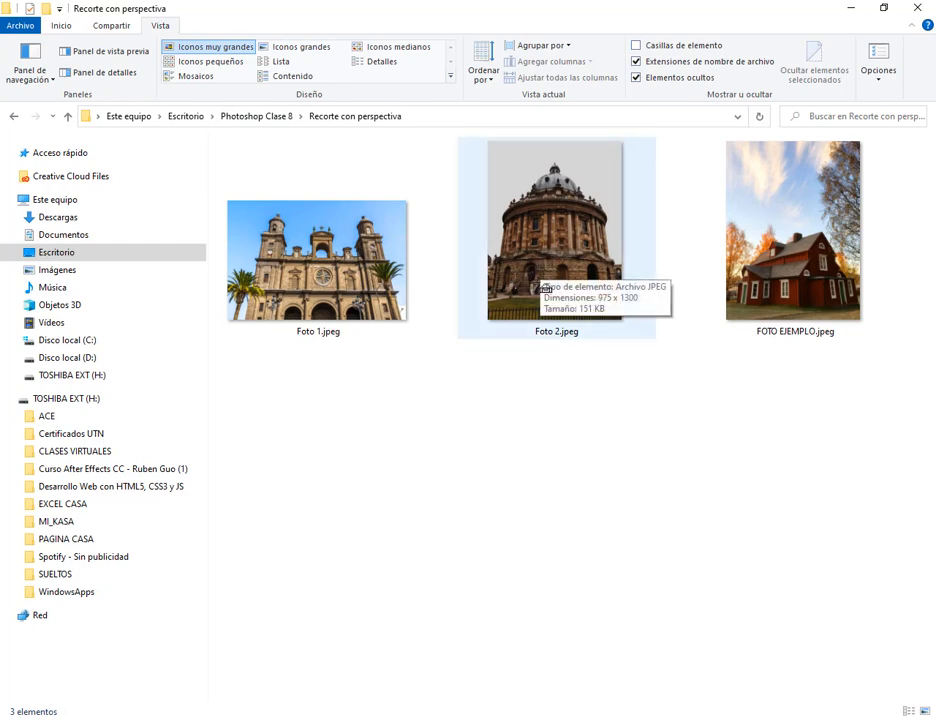
pyautogui.moveTo(317, 262); pyautogui.dragTo(497, 393)
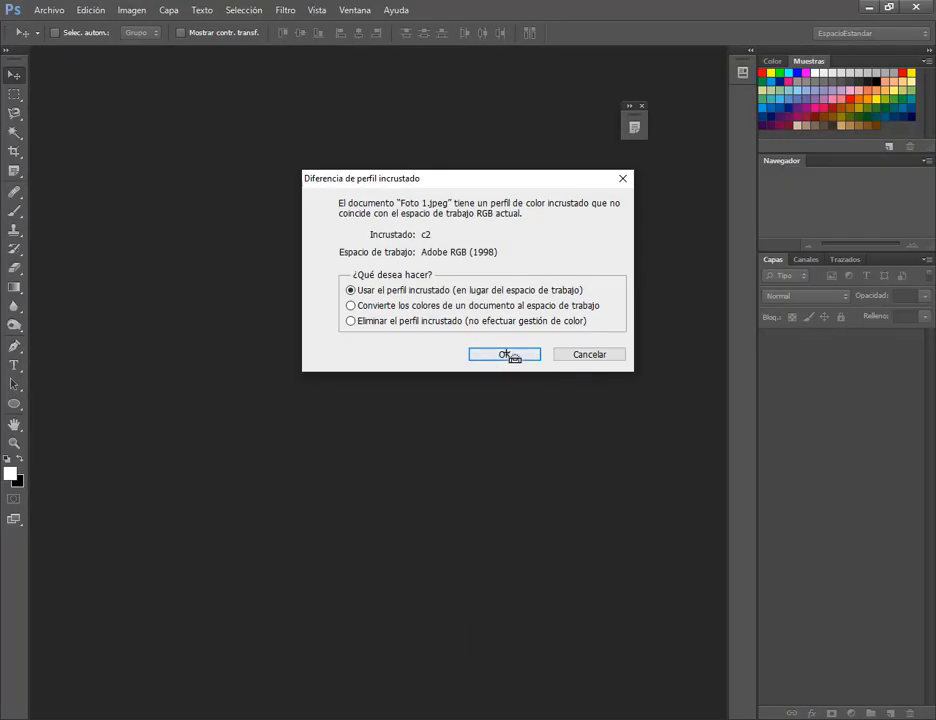
pyautogui.click(514, 355)
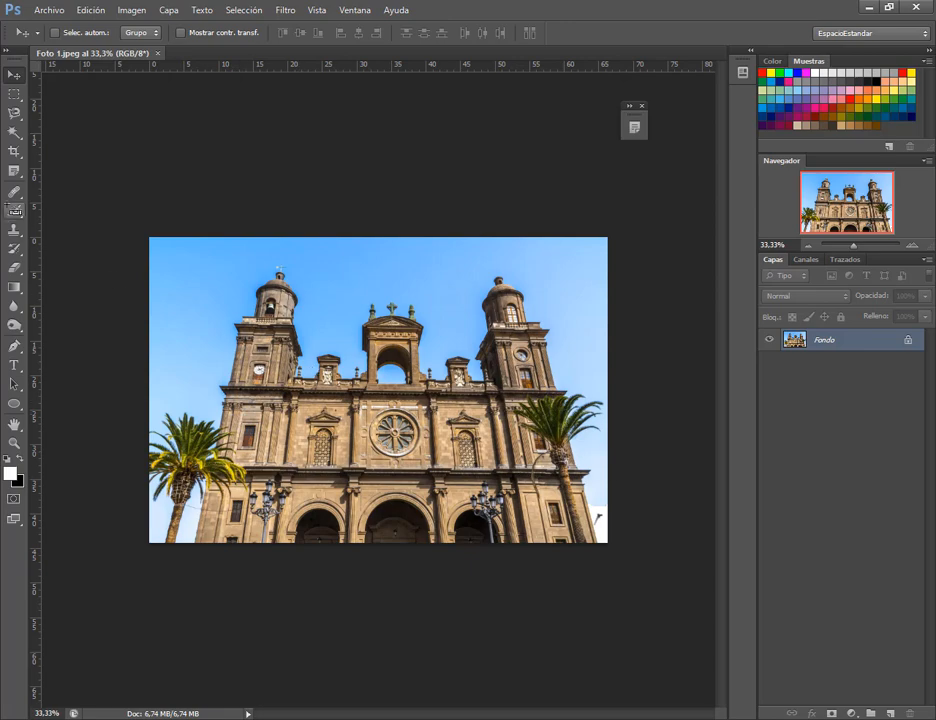
# Step: Draw a Perspective Crop area over the church facade and shift its lower-left corner slightly inward
pyautogui.click(15, 151)
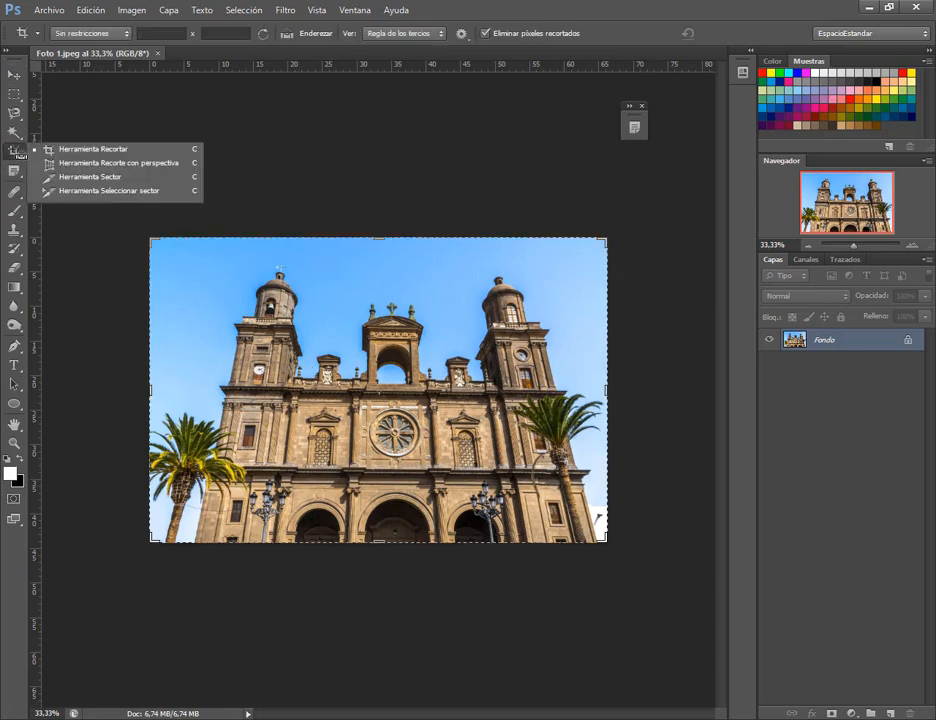
pyautogui.click(125, 164)
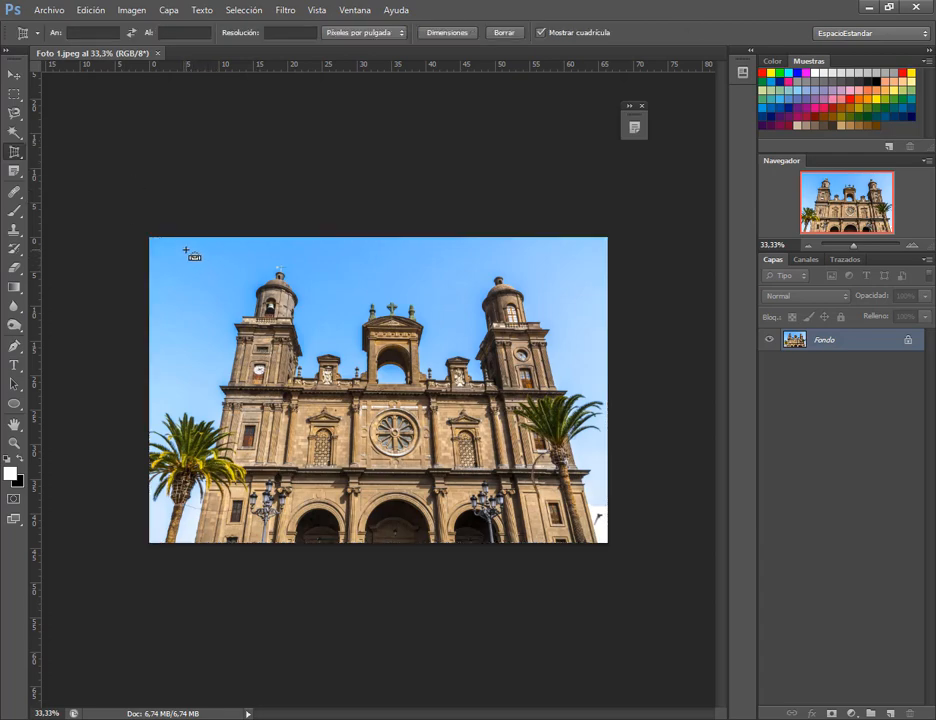
pyautogui.moveTo(186, 250); pyautogui.dragTo(606, 541)
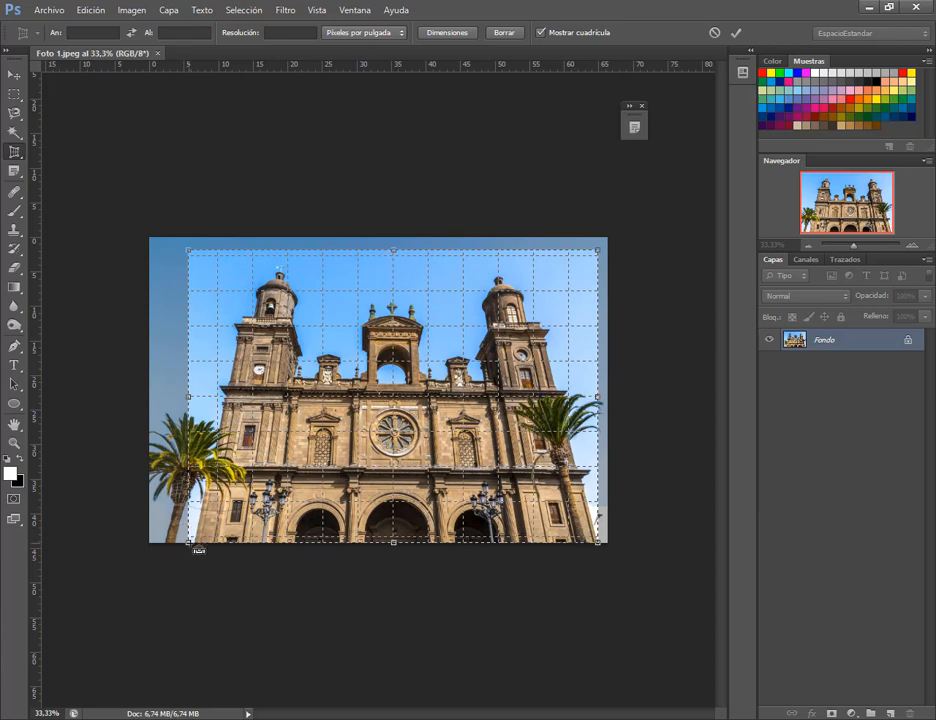
pyautogui.moveTo(199, 549); pyautogui.dragTo(203, 551)
pyautogui.moveTo(605, 553); pyautogui.dragTo(605, 550)
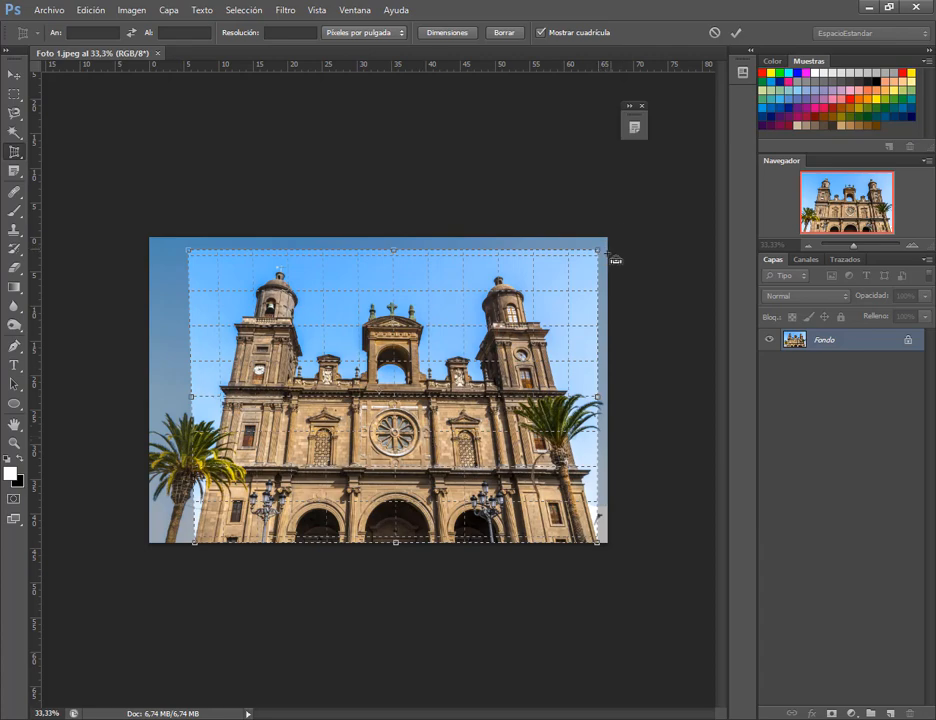
# Step: Pull both upper corners of the church's crop grid inward so its sides follow the slant of the towers
pyautogui.moveTo(607, 258); pyautogui.dragTo(540, 264)
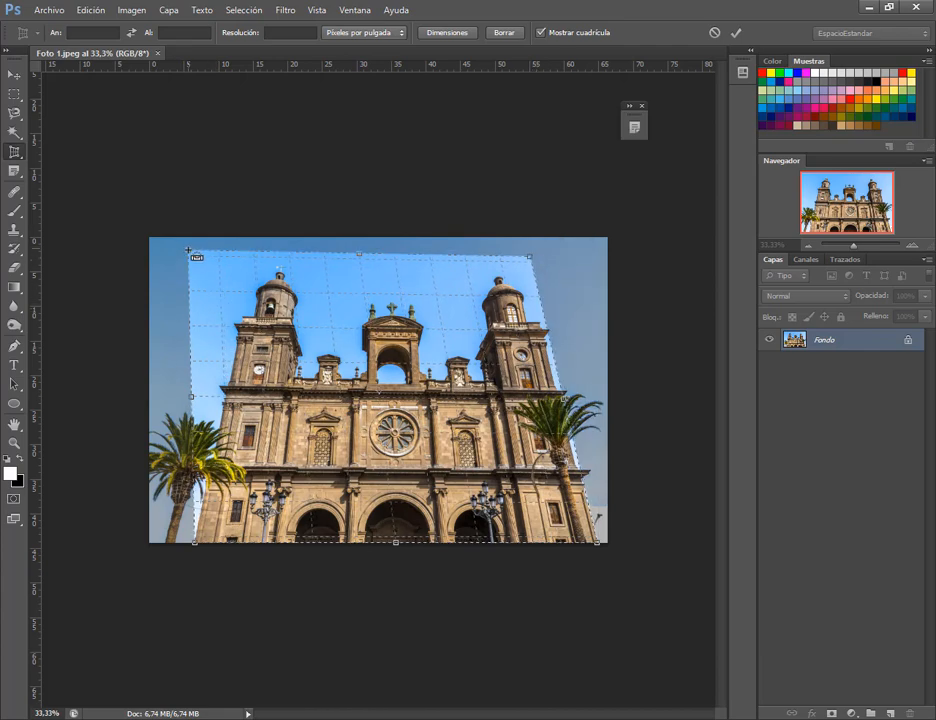
pyautogui.moveTo(188, 250); pyautogui.dragTo(256, 257)
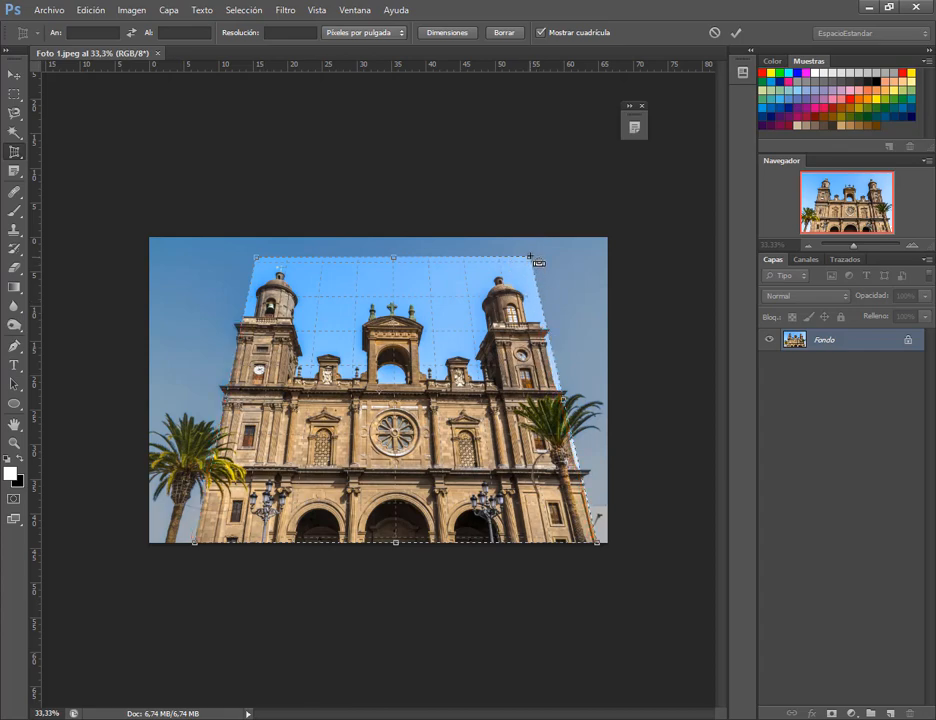
pyautogui.moveTo(530, 257); pyautogui.dragTo(522, 261)
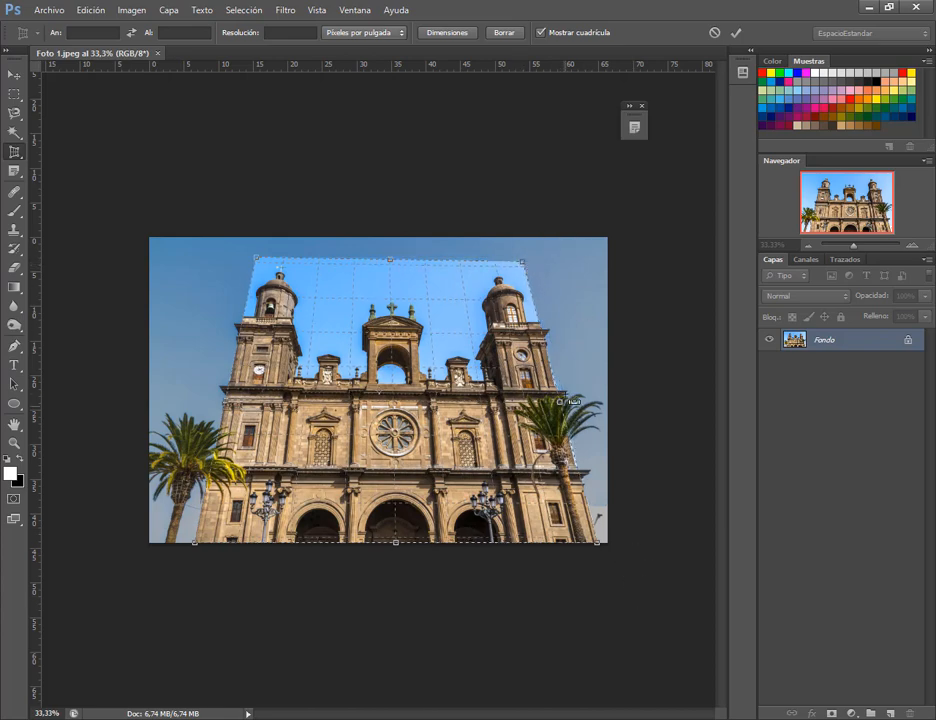
# Step: Widen the crop grid's sides to the photo's lower corners, level its upper edge and apply the perspective crop
pyautogui.moveTo(566, 406); pyautogui.dragTo(576, 408)
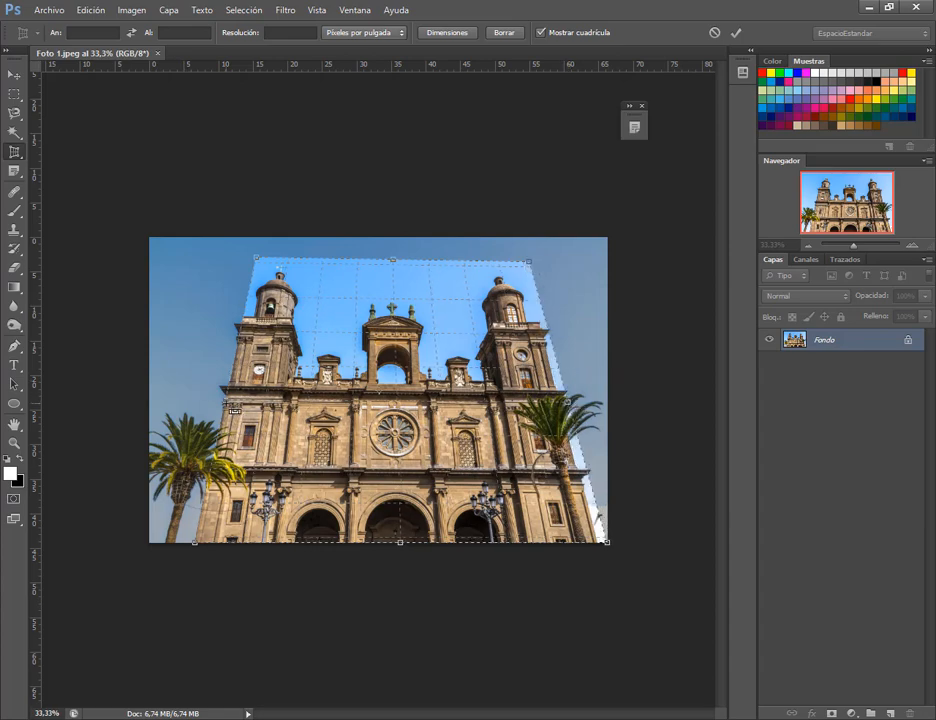
pyautogui.moveTo(227, 403); pyautogui.dragTo(190, 402)
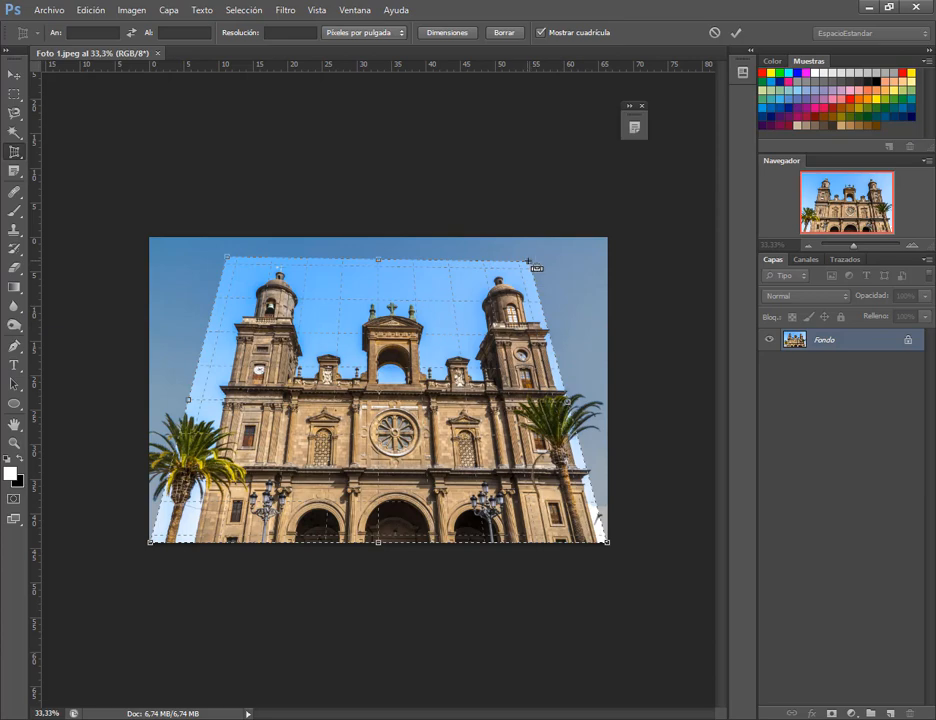
pyautogui.moveTo(529, 260); pyautogui.dragTo(530, 257)
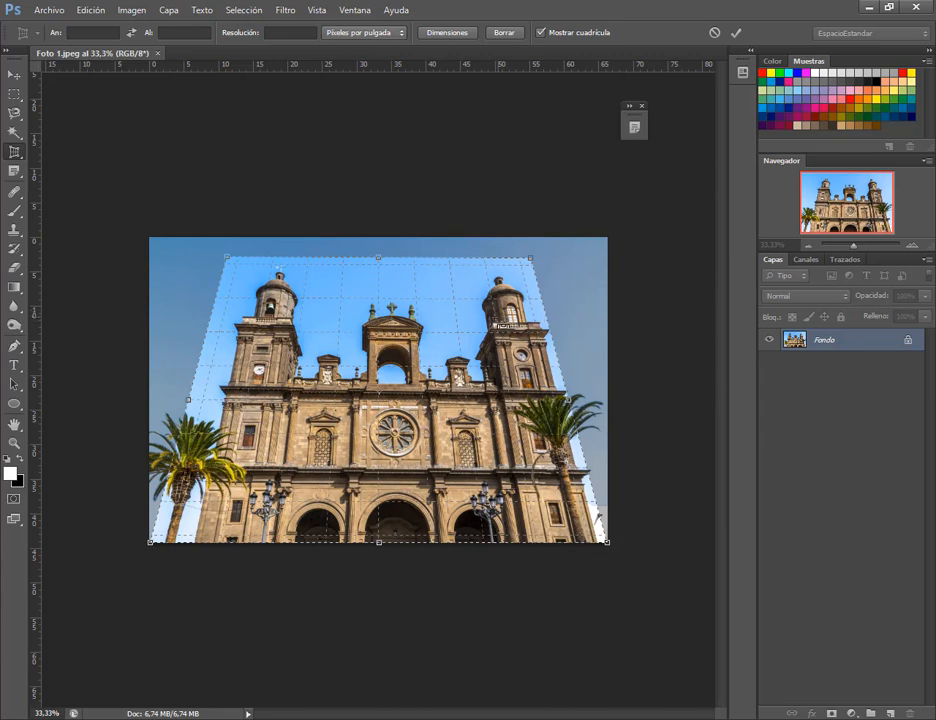
pyautogui.press('Return')
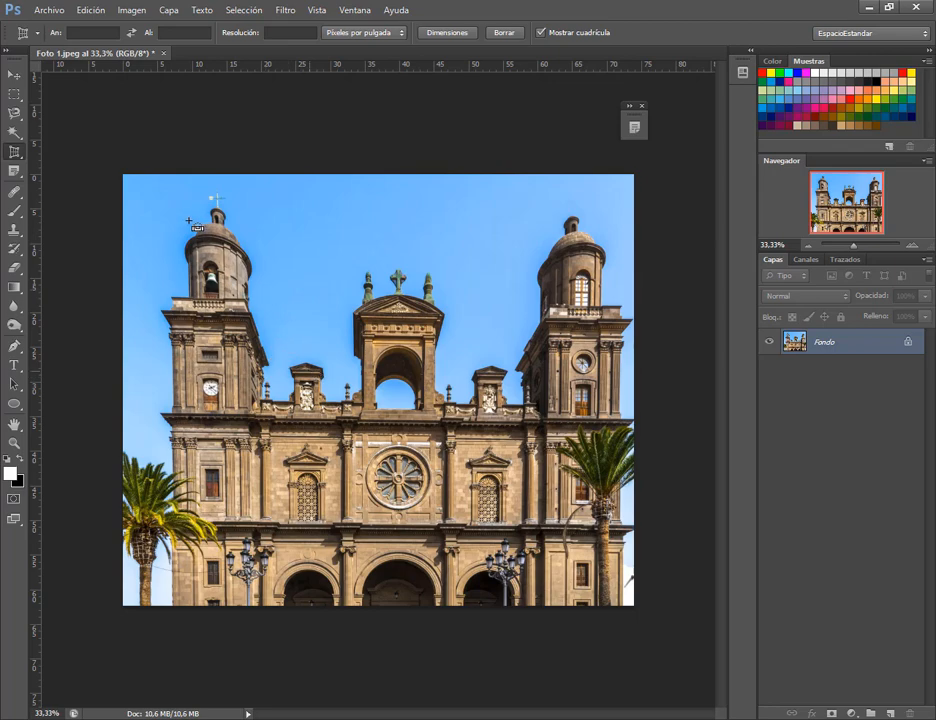
# Step: Switch to the Move tool and open Foto 2.jpeg from the Recorte con perspectiva folder, using its embedded profile
pyautogui.moveTo(280, 317); pyautogui.dragTo(628, 419)
pyautogui.press('v')
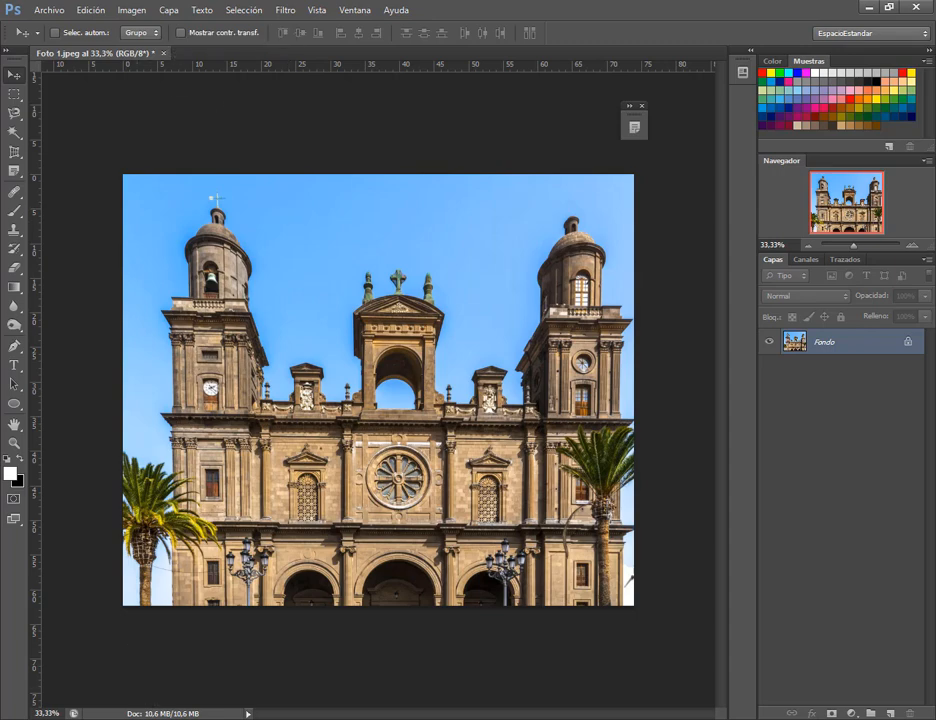
pyautogui.moveTo(240, 676)
pyautogui.click(110, 660)
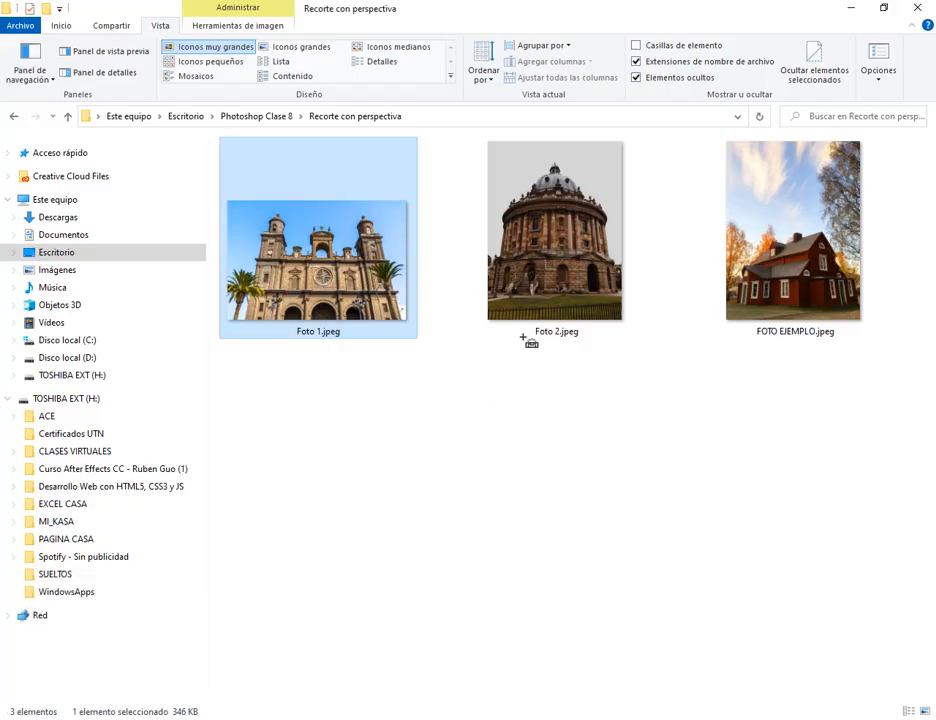
pyautogui.moveTo(538, 286); pyautogui.dragTo(405, 62)
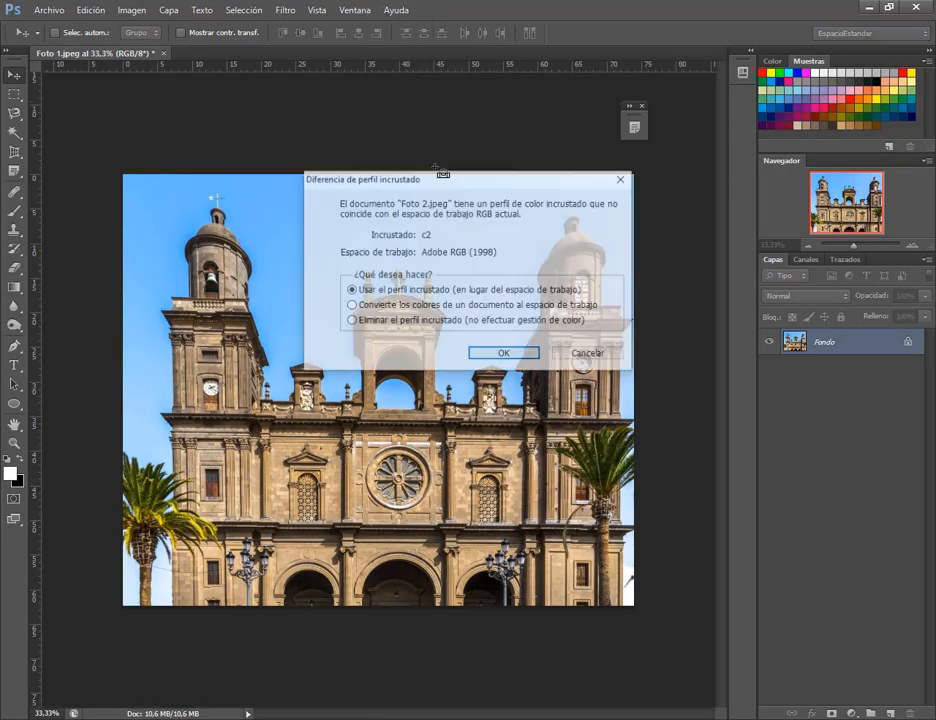
pyautogui.click(490, 355)
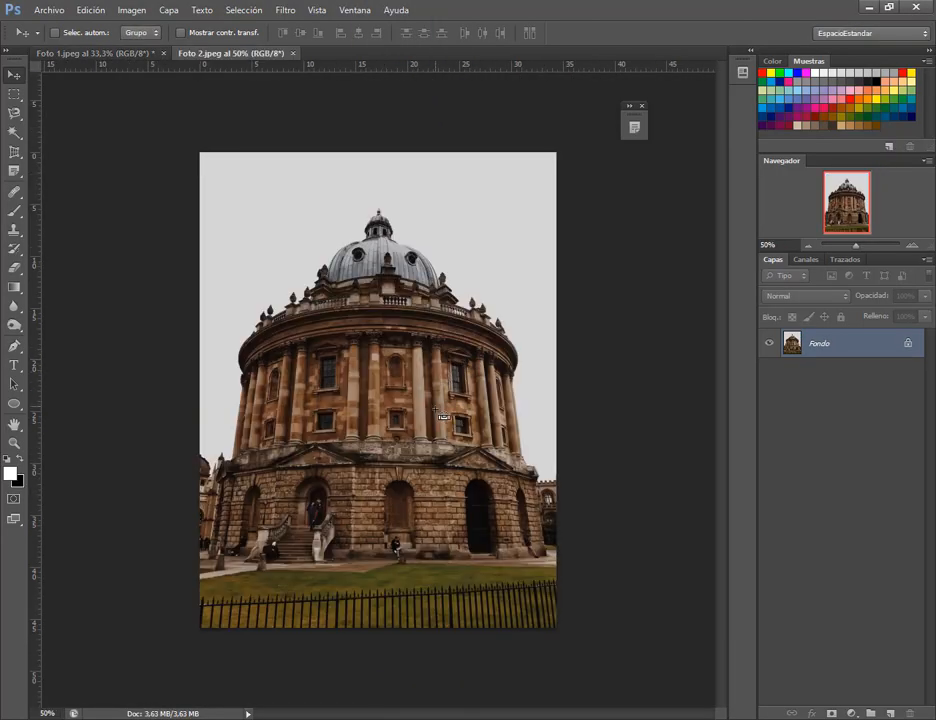
# Step: Draw a full-width Perspective Crop area over the domed building, from the sky to the grass, leaving out the fence
pyautogui.click(14, 151)
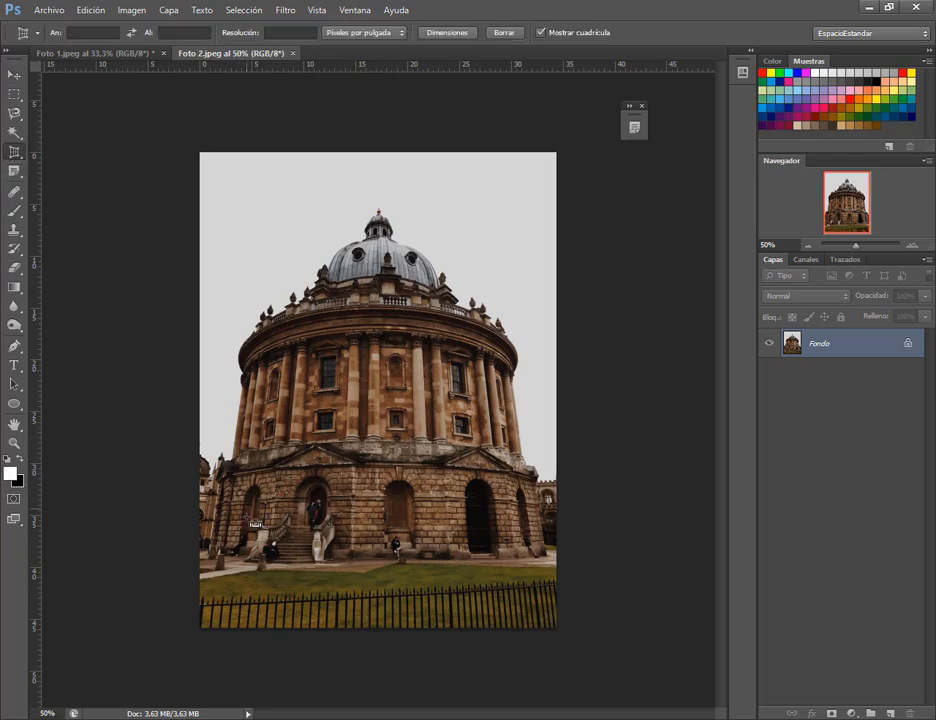
pyautogui.moveTo(205, 568); pyautogui.dragTo(565, 168)
pyautogui.moveTo(378, 628); pyautogui.dragTo(393, 579)
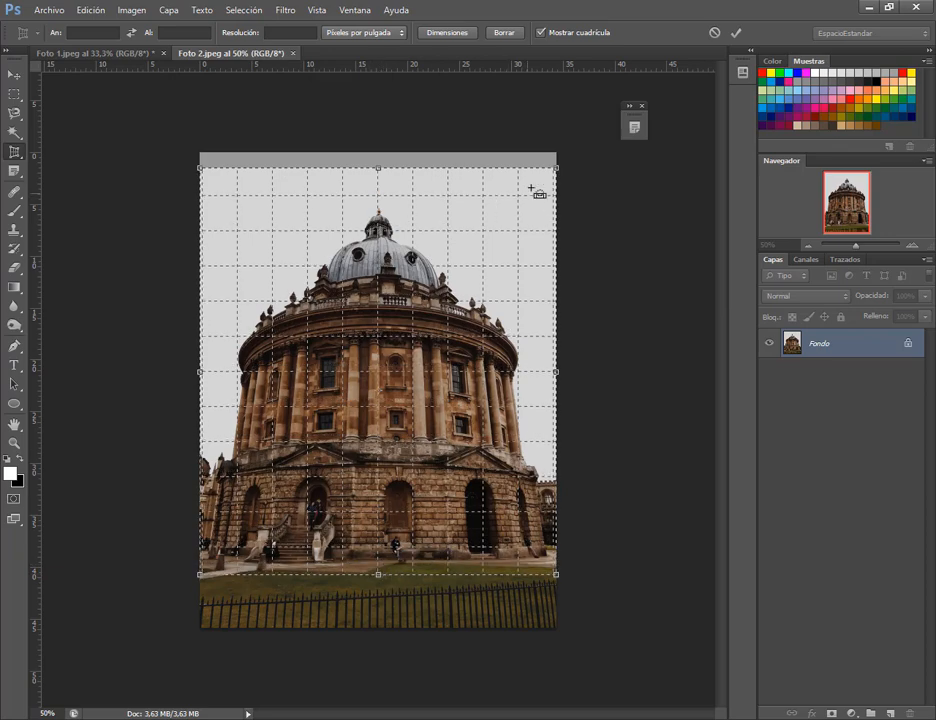
# Step: Pull the upper corners of the domed building's crop grid inward and level with each other, and apply the perspective crop
pyautogui.moveTo(570, 175); pyautogui.dragTo(525, 175)
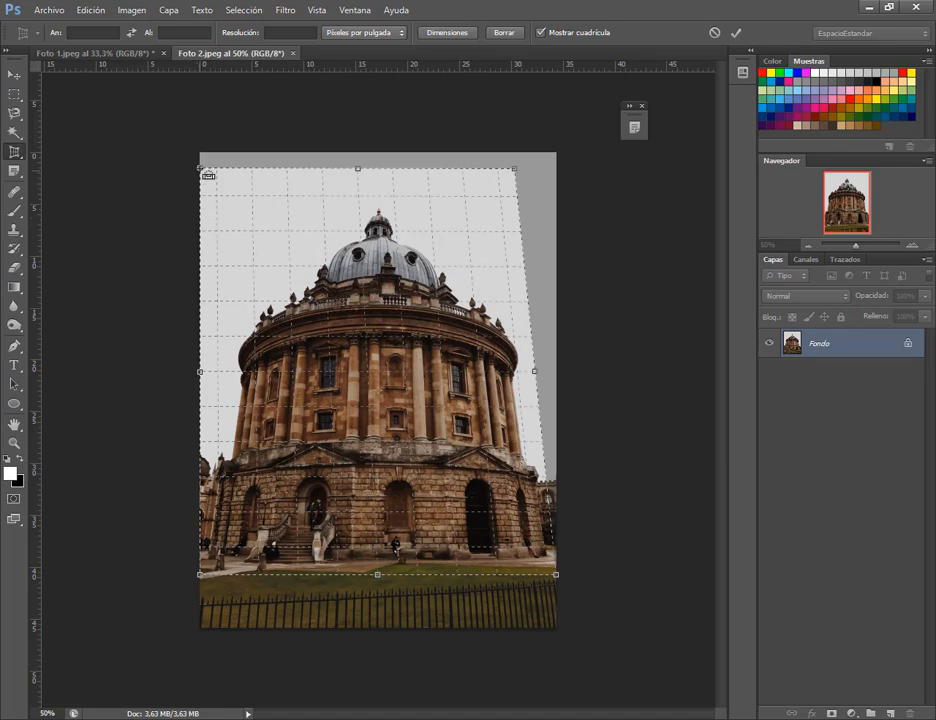
pyautogui.moveTo(199, 170); pyautogui.dragTo(244, 169)
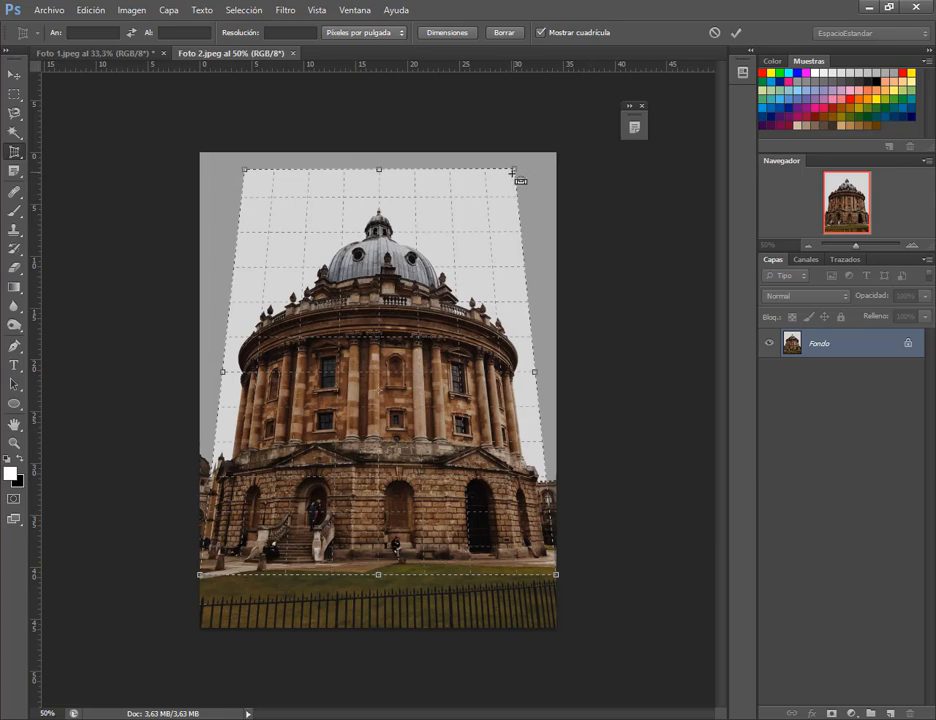
pyautogui.moveTo(513, 172); pyautogui.dragTo(508, 174)
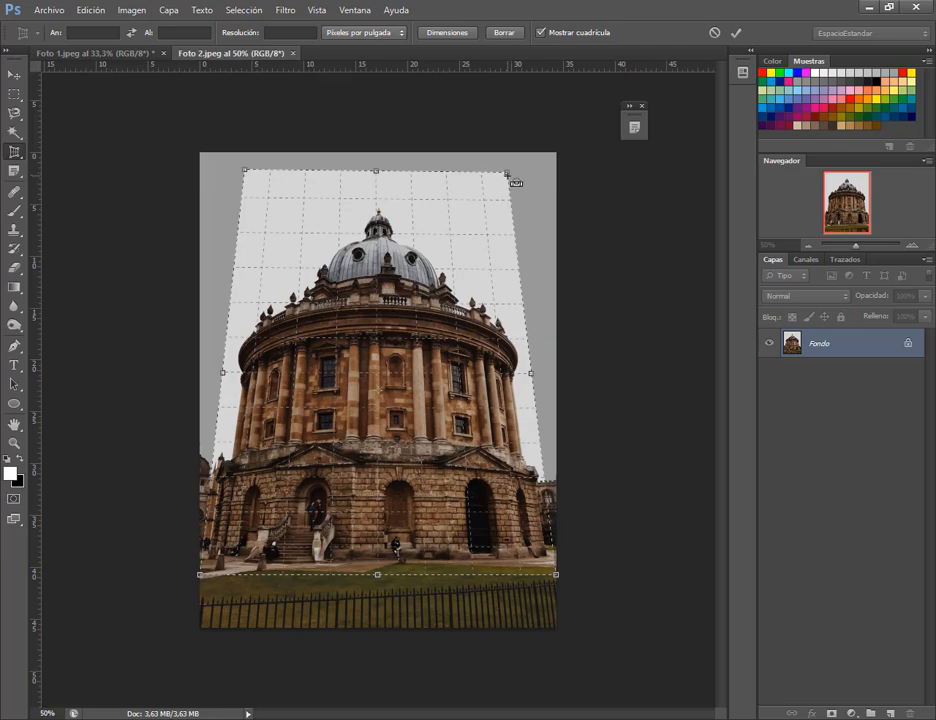
pyautogui.moveTo(506, 174); pyautogui.dragTo(501, 173)
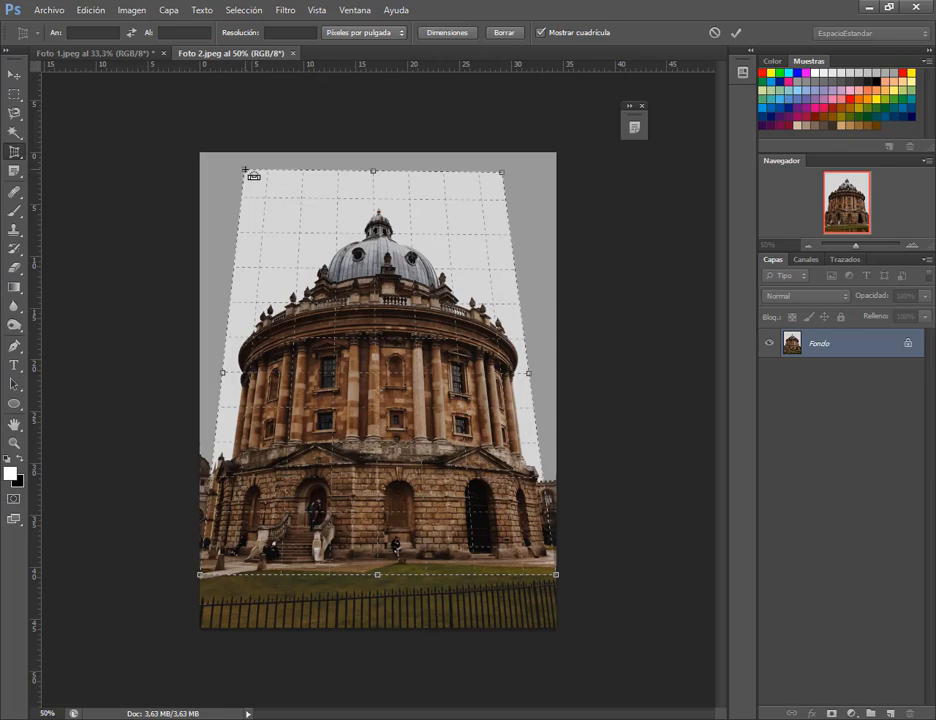
pyautogui.moveTo(245, 171); pyautogui.dragTo(250, 173)
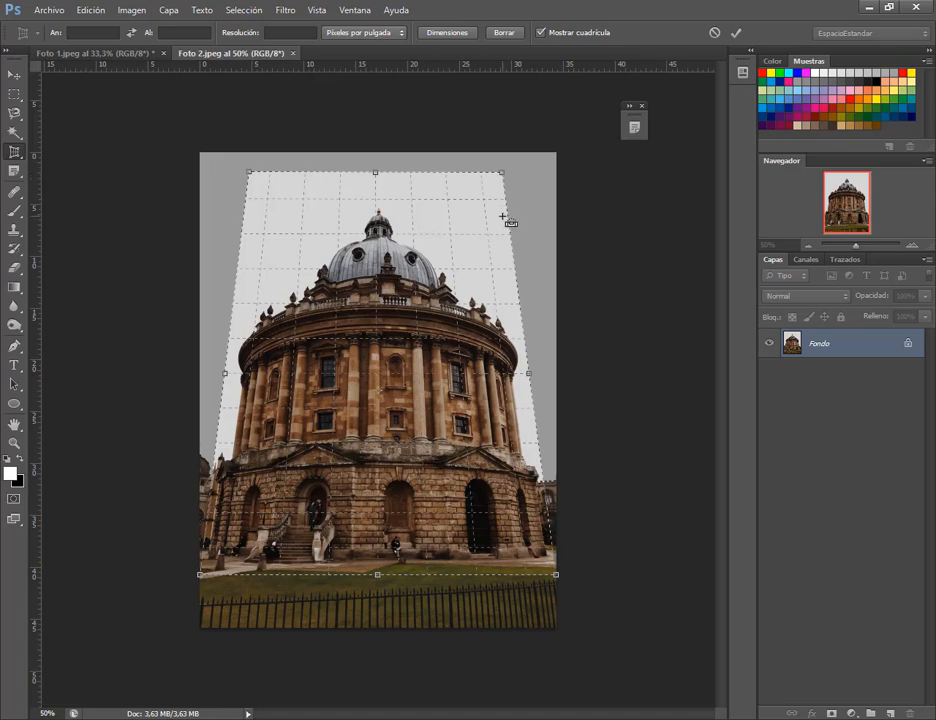
pyautogui.press('Return')
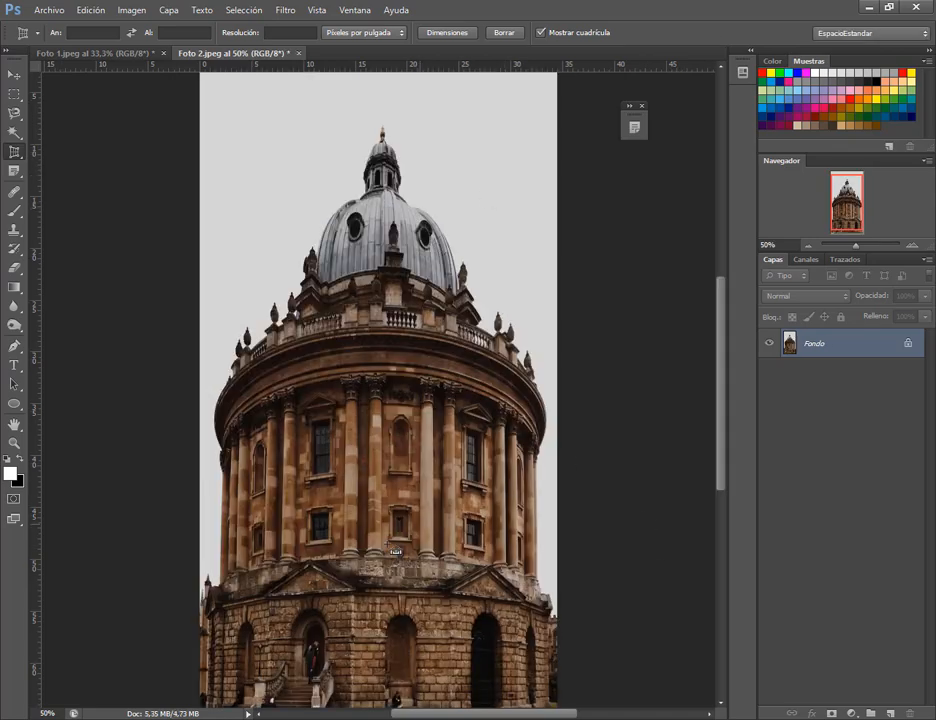
pyautogui.hotkey('ctrl', '0')
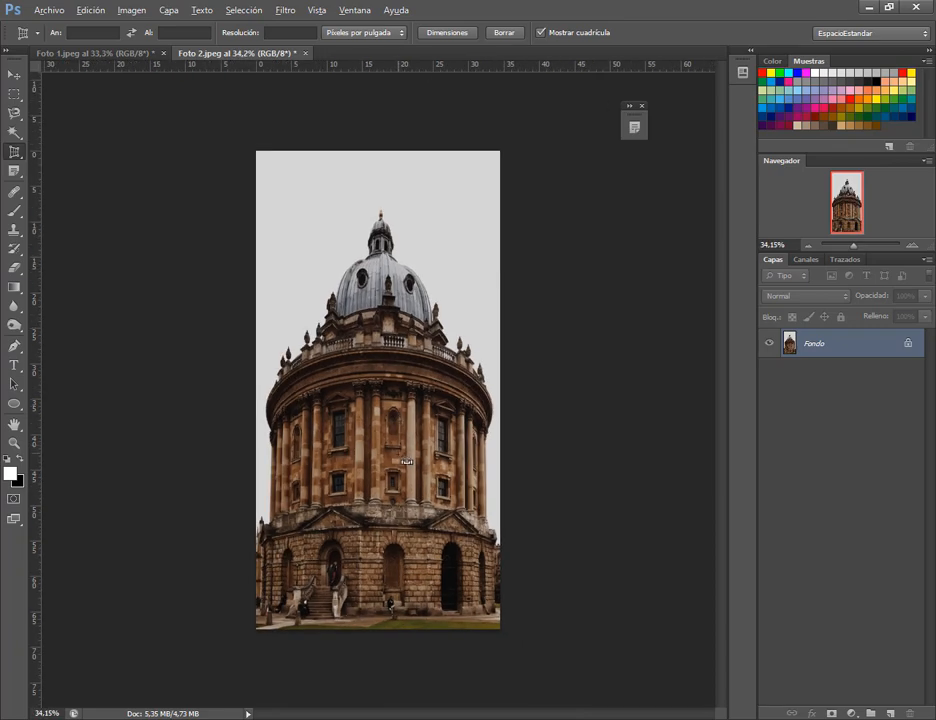
# Step: Switch to the Move tool and convert the locked Fondo background of Foto 2 into a regular layer with the default settings
pyautogui.click(14, 75)
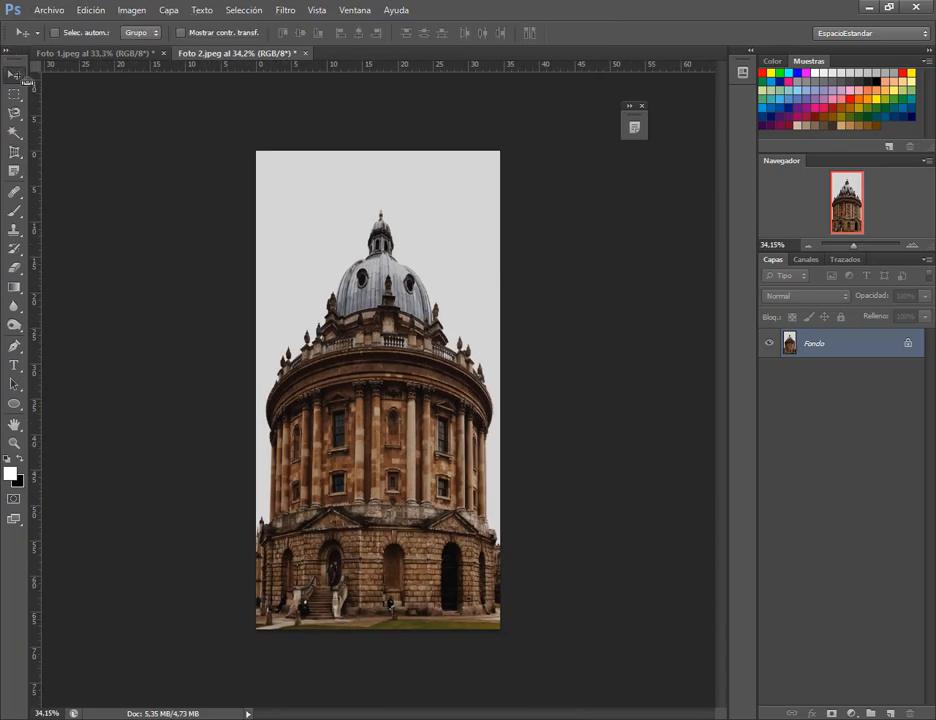
pyautogui.doubleClick(912, 345)
pyautogui.click(612, 236)
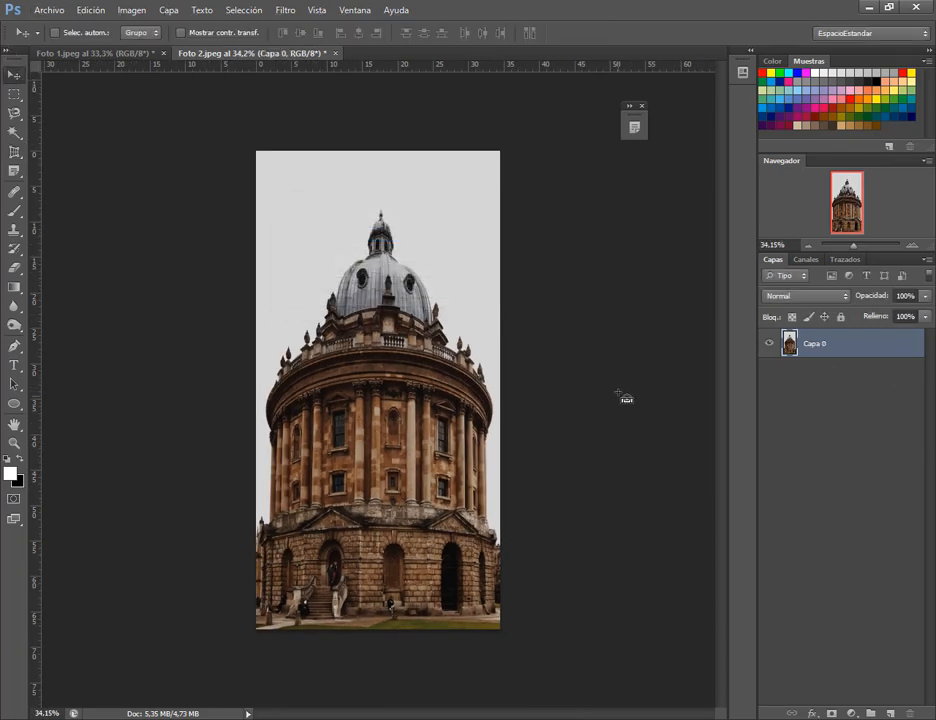
# Step: Free-transform the domed building's layer, lowering its upper edge to reduce the height to about 82% at full width
pyautogui.hotkey('ctrl', 't')
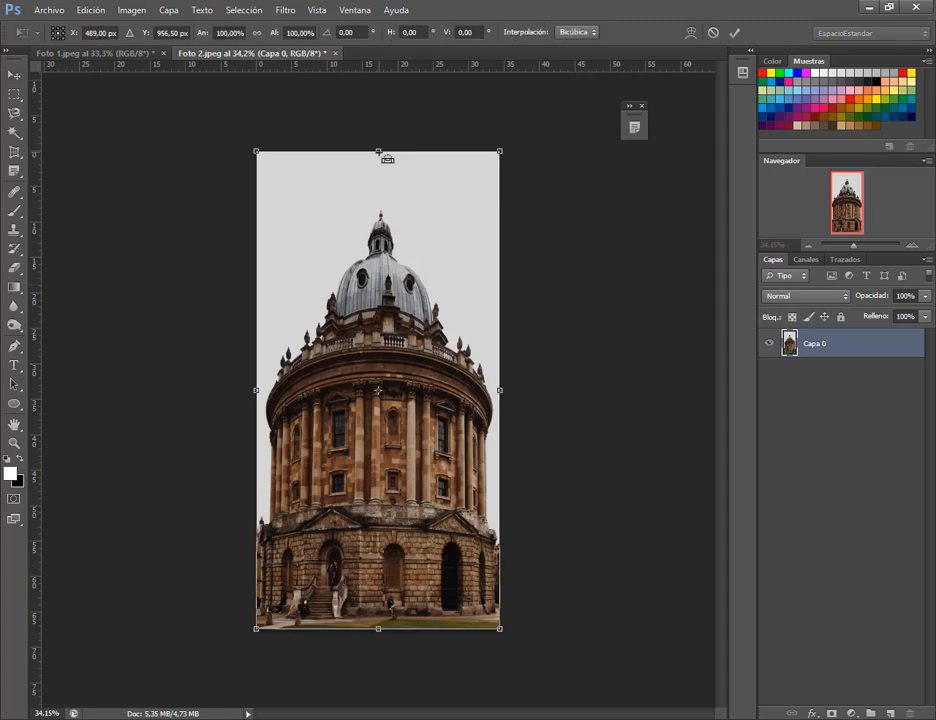
pyautogui.moveTo(387, 158); pyautogui.dragTo(387, 230)
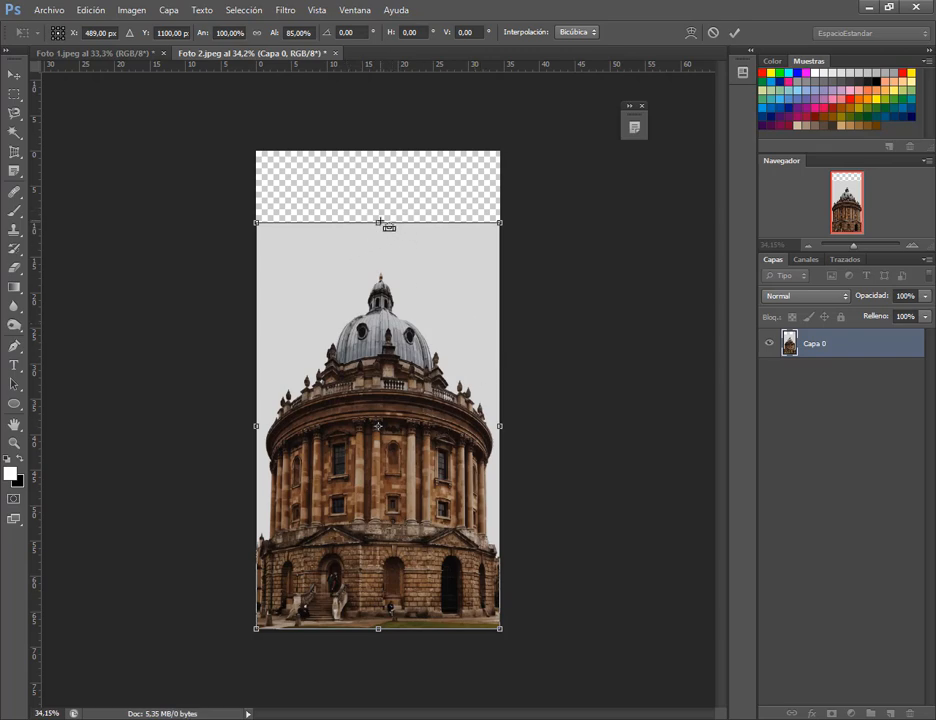
pyautogui.moveTo(389, 226); pyautogui.dragTo(390, 237)
pyautogui.moveTo(381, 228); pyautogui.dragTo(381, 238)
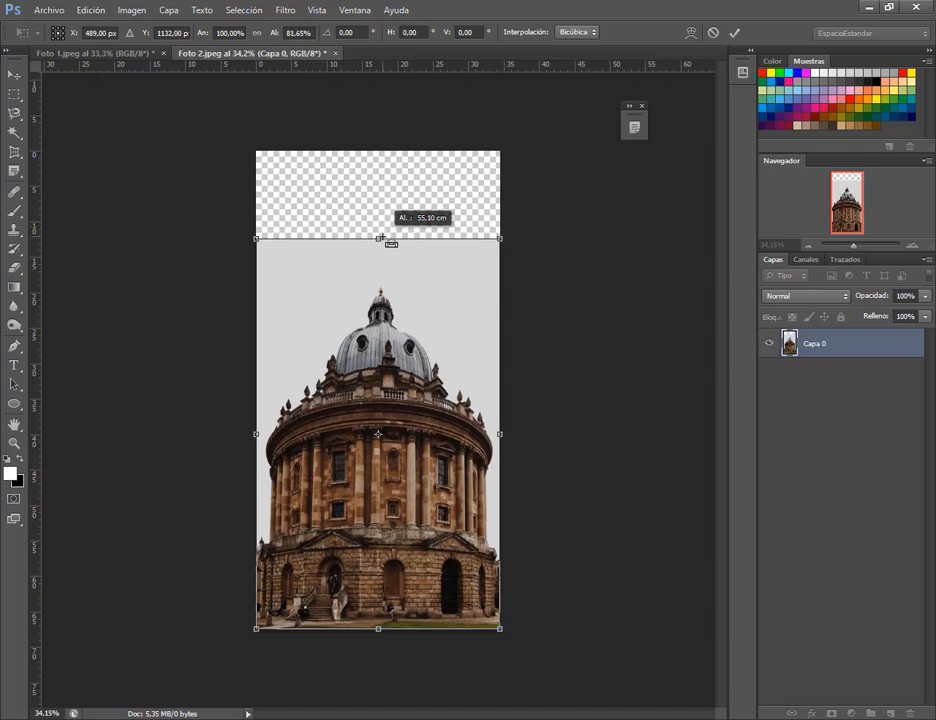
pyautogui.press('Return')
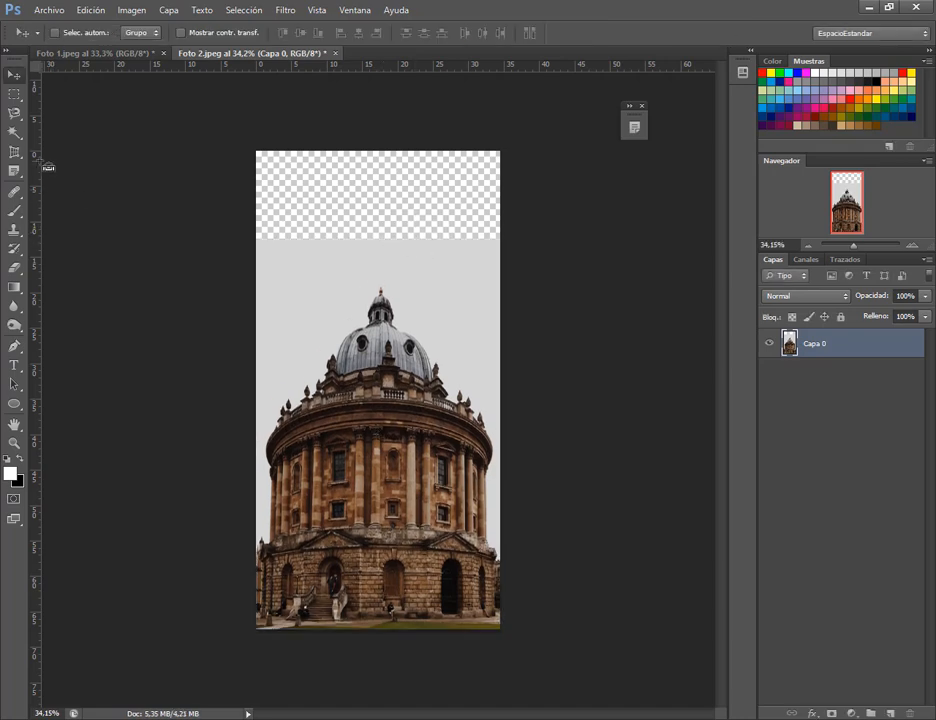
# Step: Crop off the transparent strip above the domed building with the regular Crop tool and switch to the Move tool
pyautogui.click(20, 156)
pyautogui.click(62, 152)
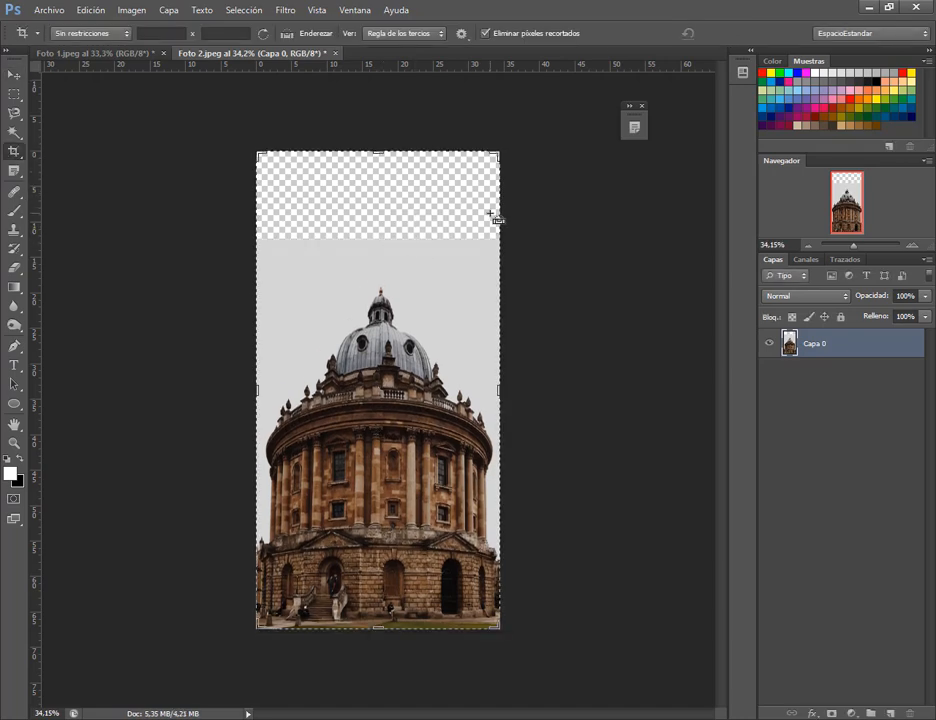
pyautogui.moveTo(382, 153); pyautogui.dragTo(387, 209)
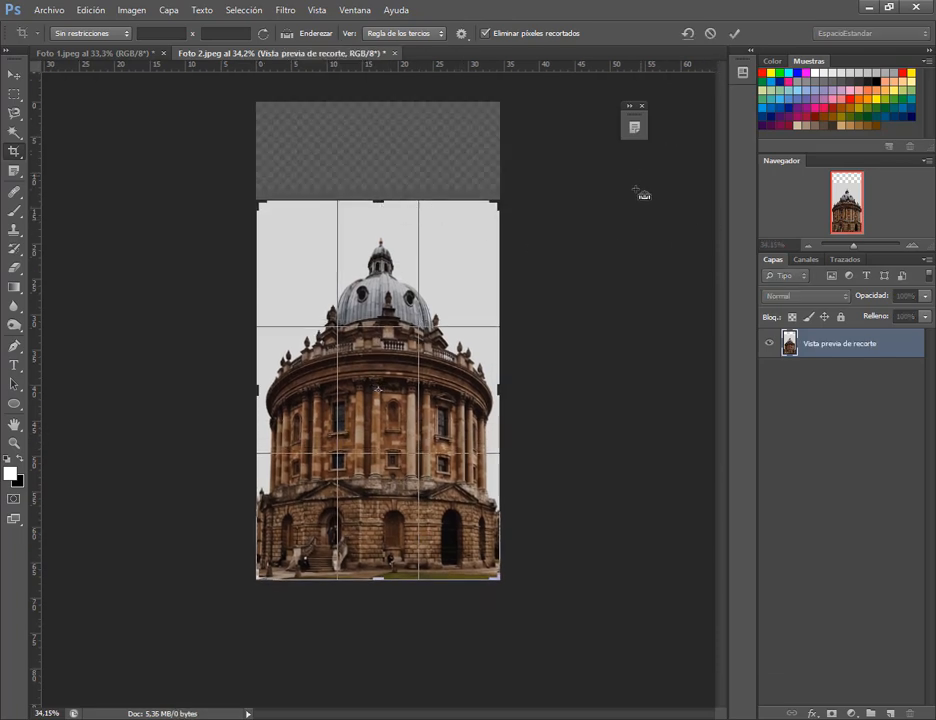
pyautogui.press('Return')
pyautogui.press('v')
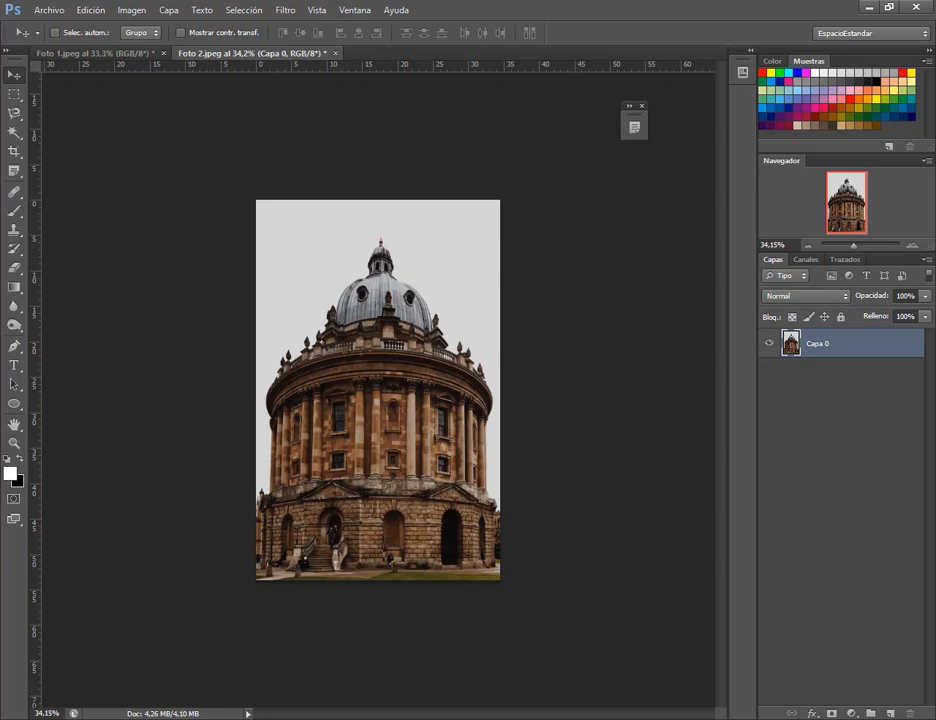
# Step: Open FOTO EJEMPLO.jpeg from the Recorte con perspectiva folder with its embedded profile, and choose the Perspective Crop tool
pyautogui.click(130, 680)
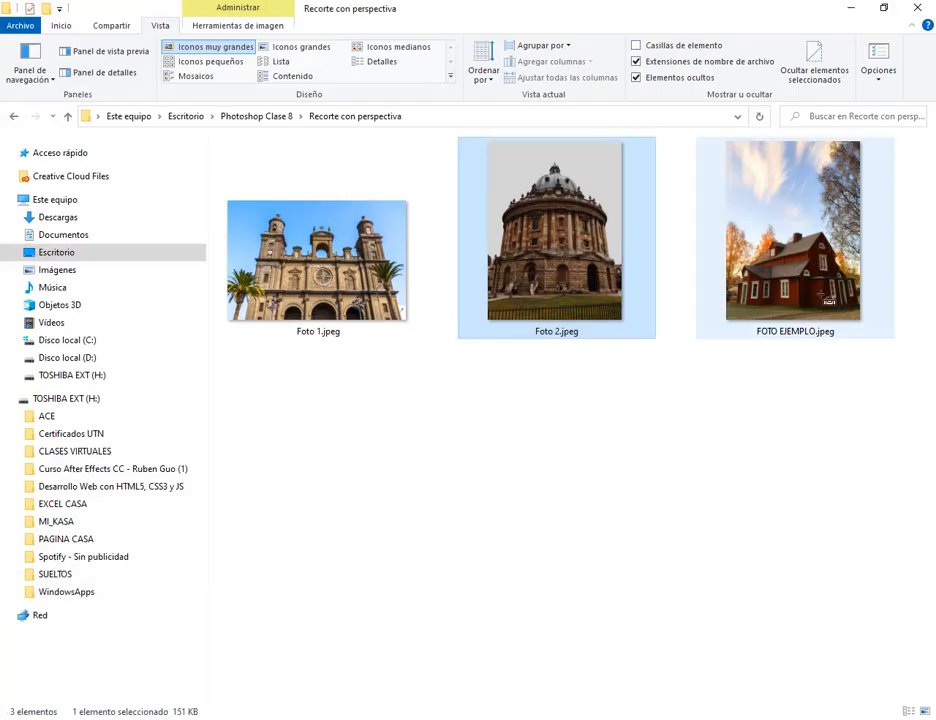
pyautogui.moveTo(829, 300); pyautogui.dragTo(503, 345)
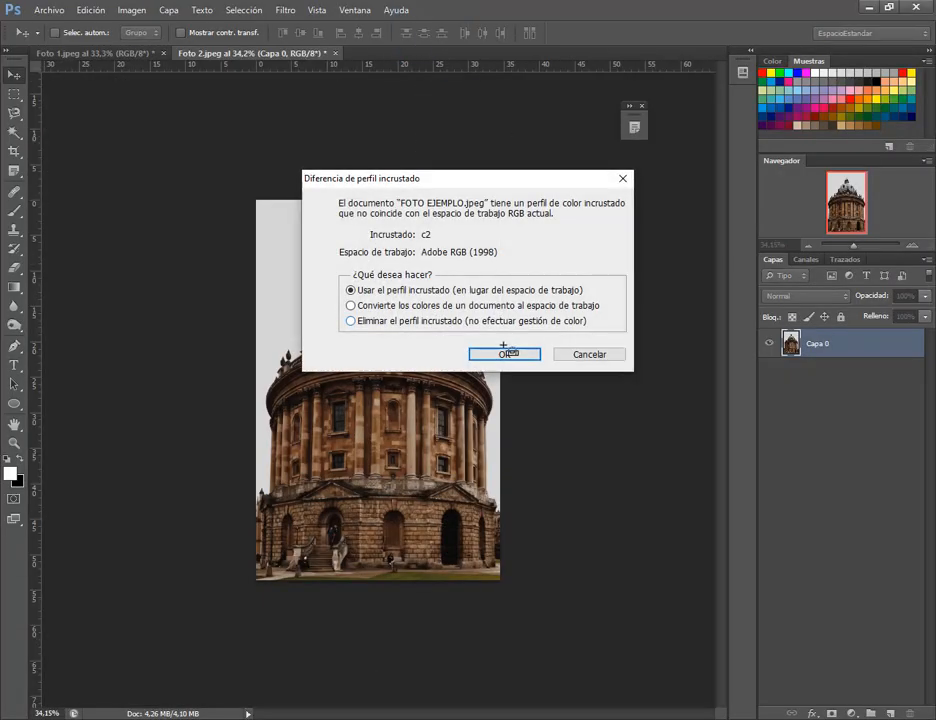
pyautogui.click(505, 353)
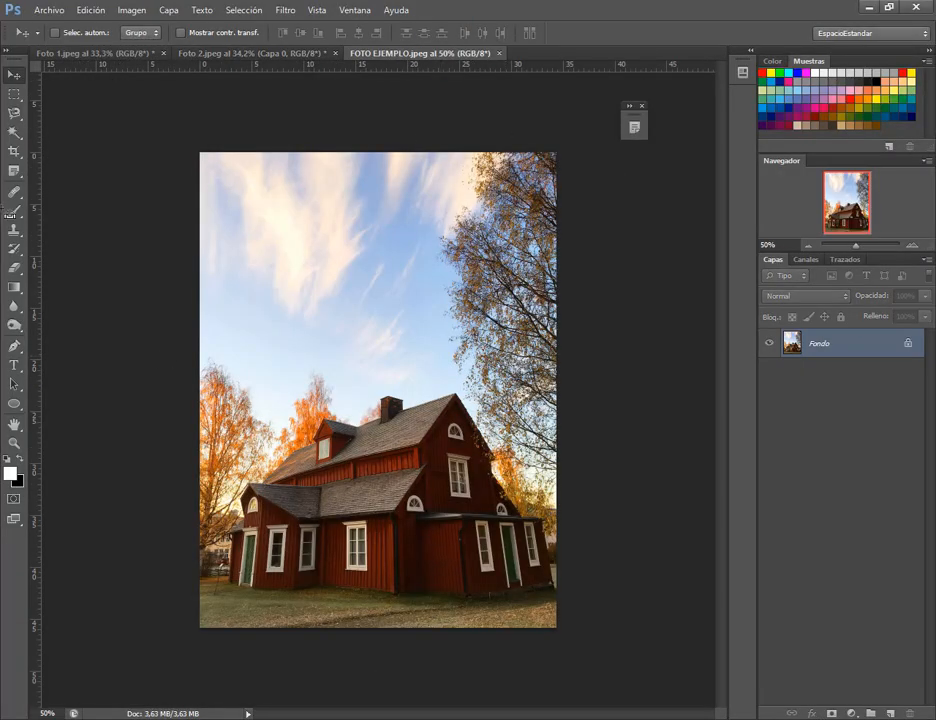
pyautogui.moveTo(14, 151); pyautogui.dragTo(90, 163)
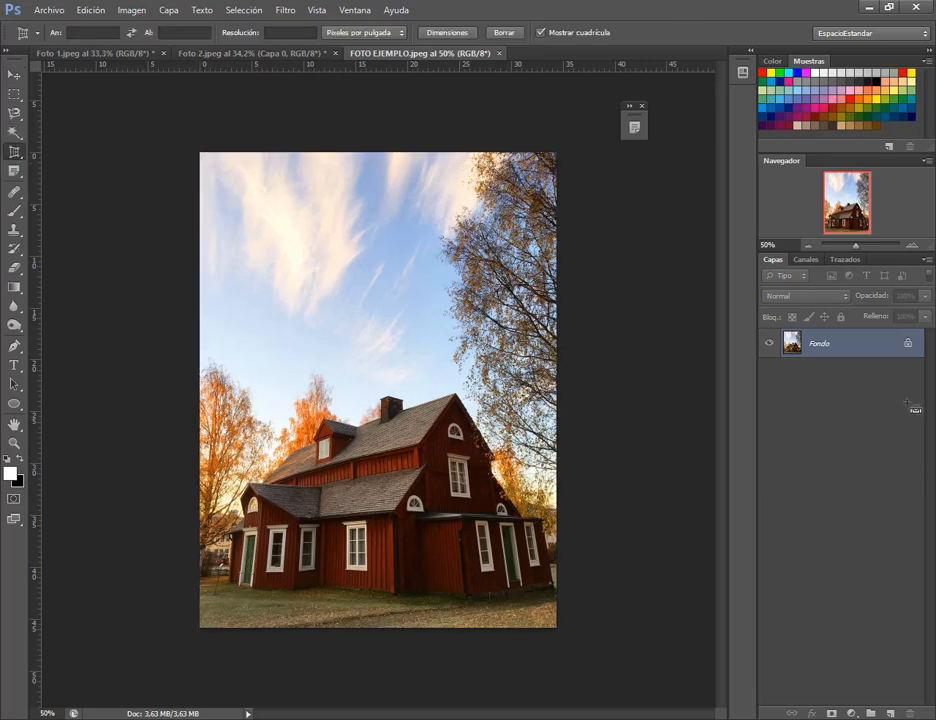
pyautogui.moveTo(206, 358); pyautogui.dragTo(568, 609)
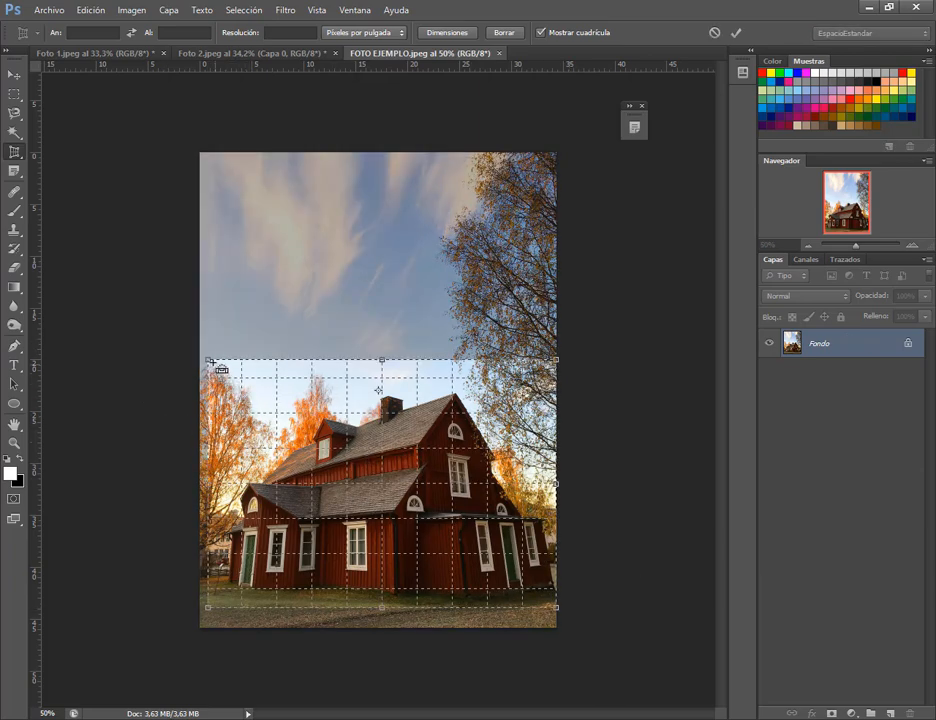
pyautogui.moveTo(213, 364); pyautogui.dragTo(241, 358)
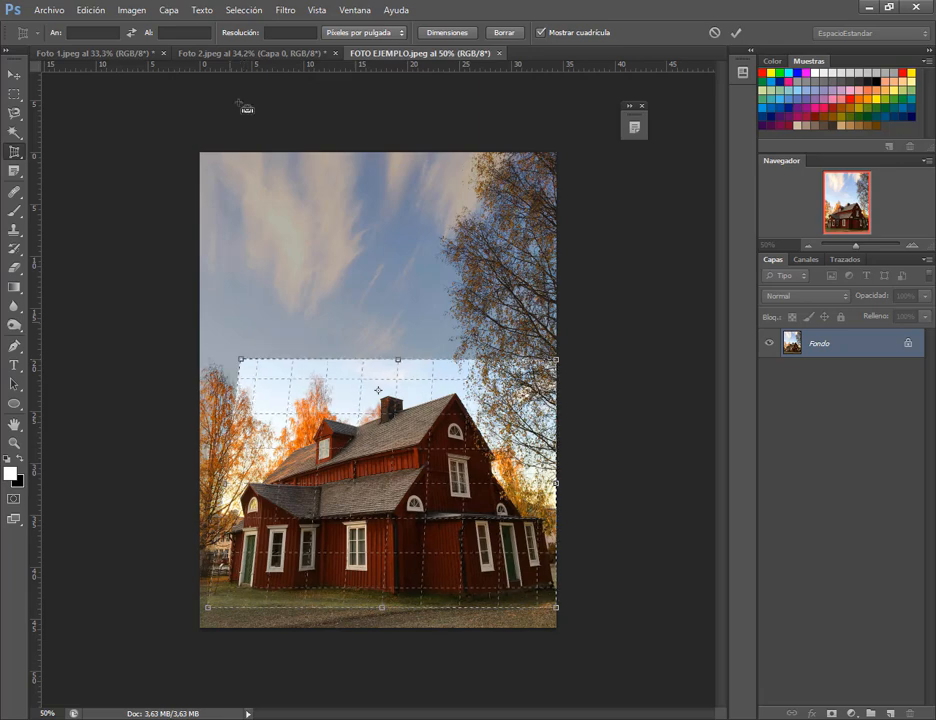
pyautogui.click(250, 52)
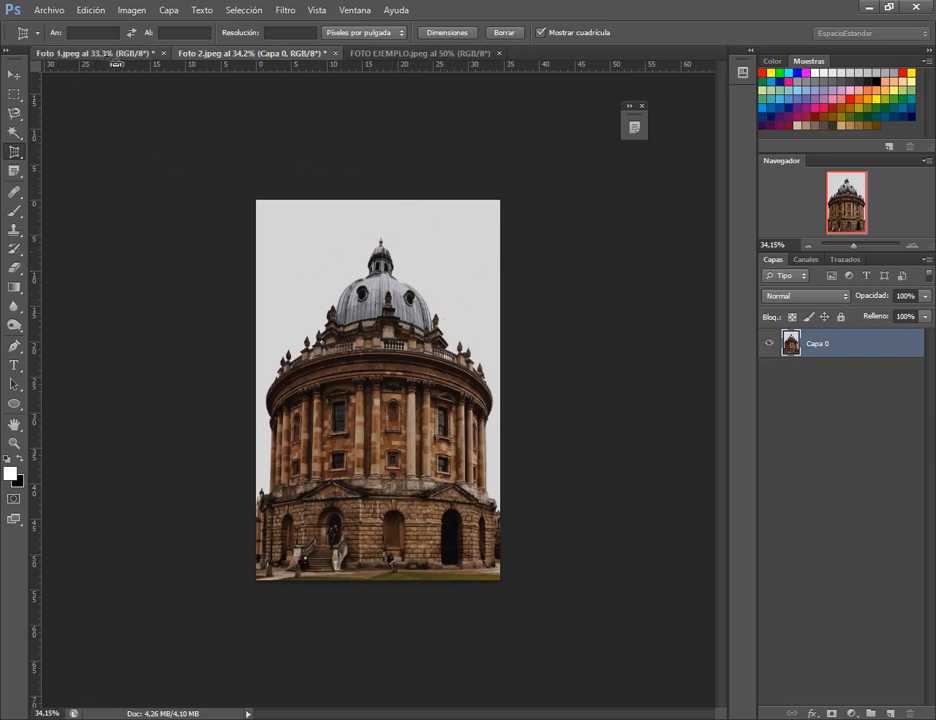
pyautogui.click(84, 52)
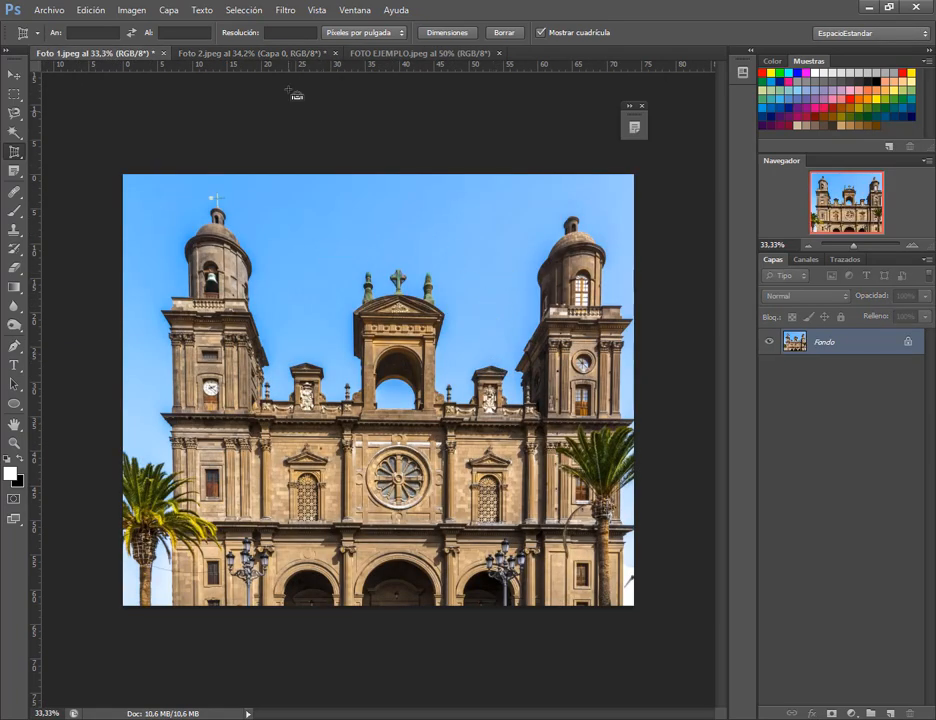
pyautogui.click(372, 52)
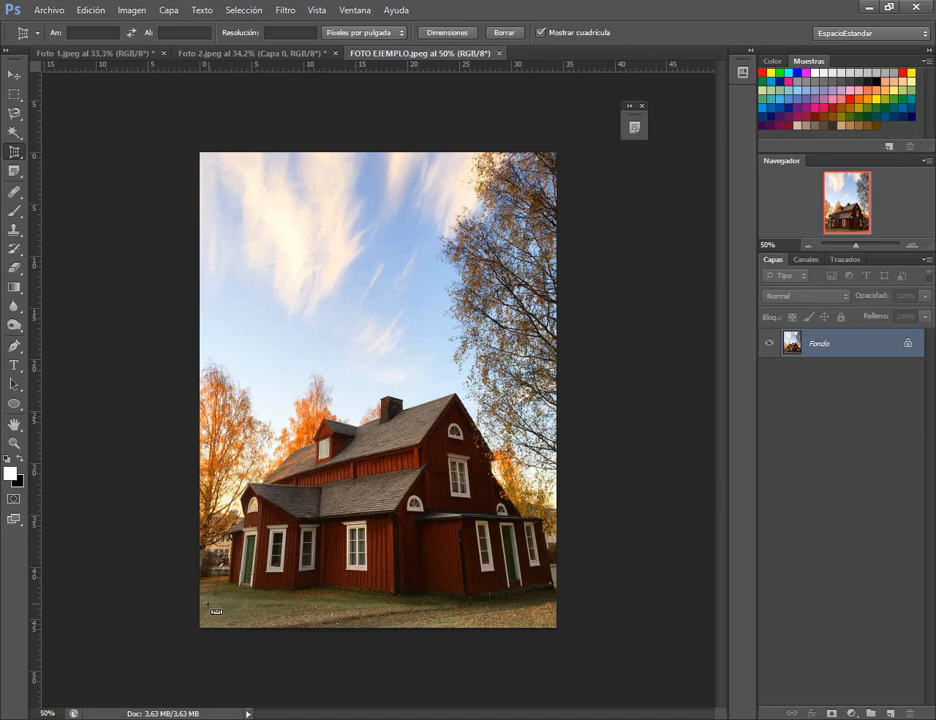
# Step: Perspective-crop the red house from just above the roof to the grass, with the grid's upper corners pulled inward and roughly level
pyautogui.moveTo(207, 604); pyautogui.dragTo(600, 352)
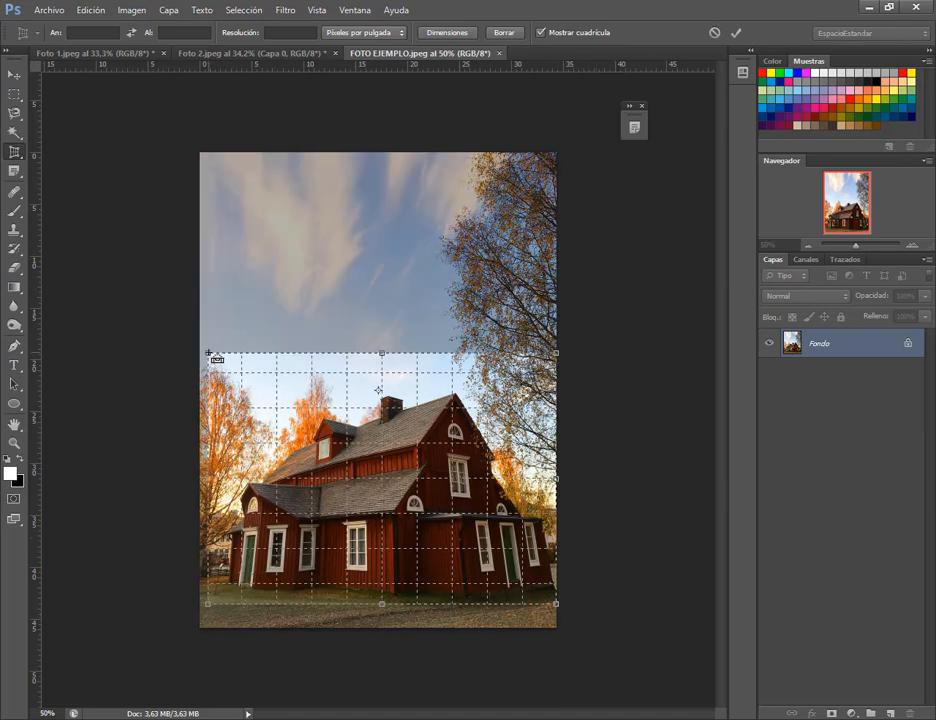
pyautogui.moveTo(209, 352); pyautogui.dragTo(227, 340)
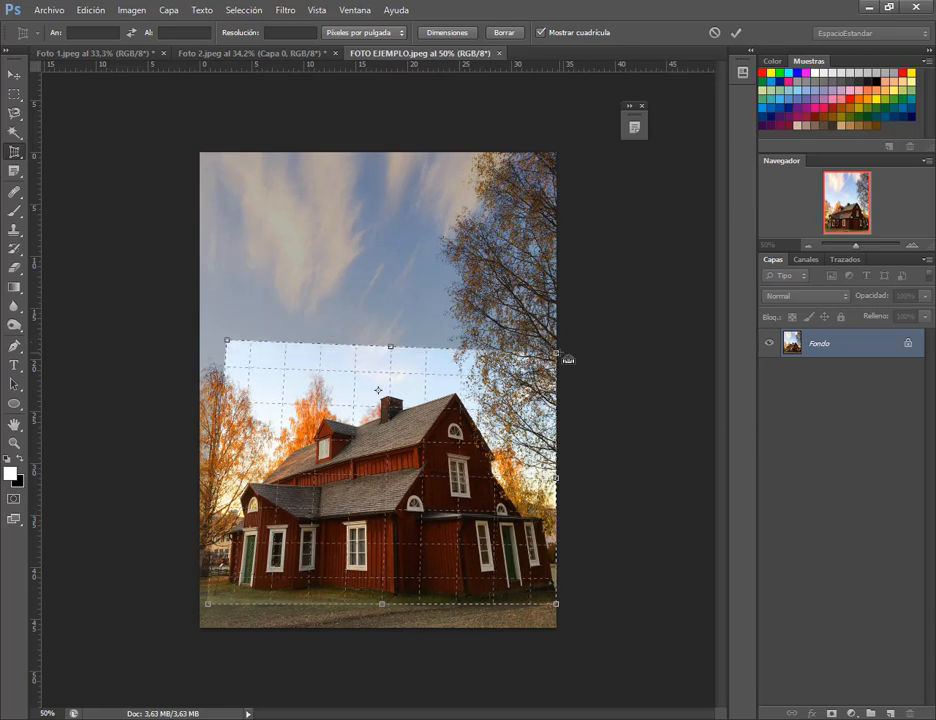
pyautogui.moveTo(567, 358); pyautogui.dragTo(521, 355)
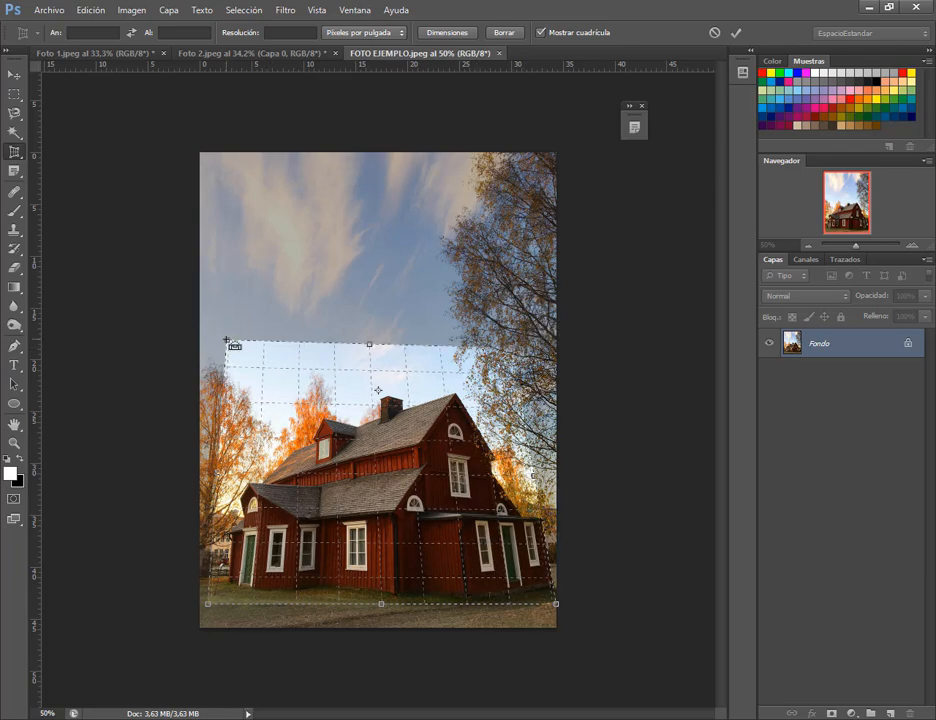
pyautogui.moveTo(232, 343); pyautogui.dragTo(241, 348)
pyautogui.moveTo(520, 353); pyautogui.dragTo(520, 355)
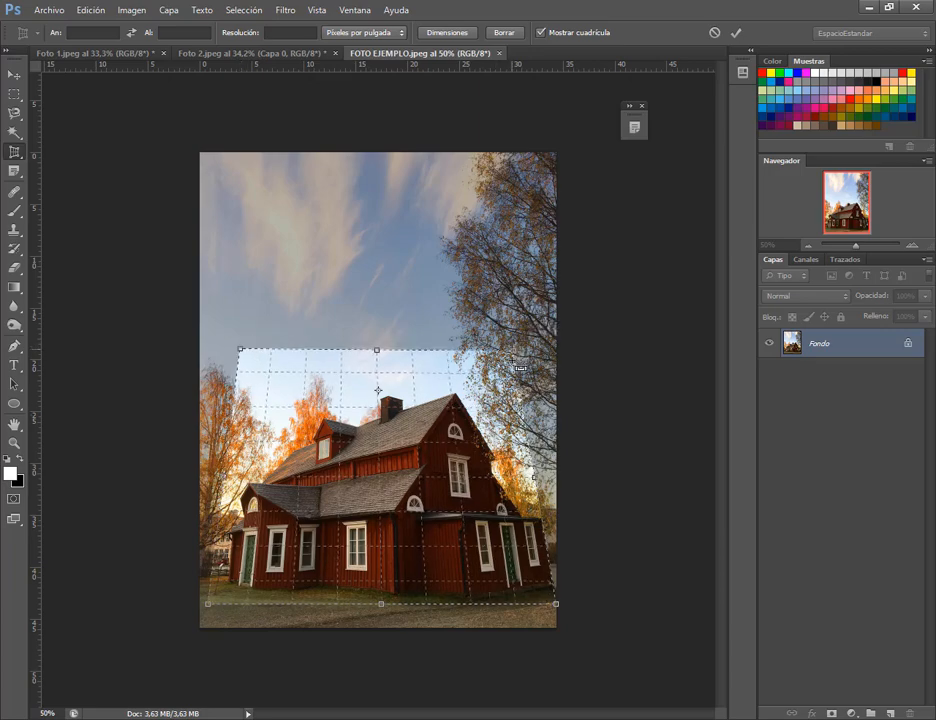
pyautogui.press('Return')
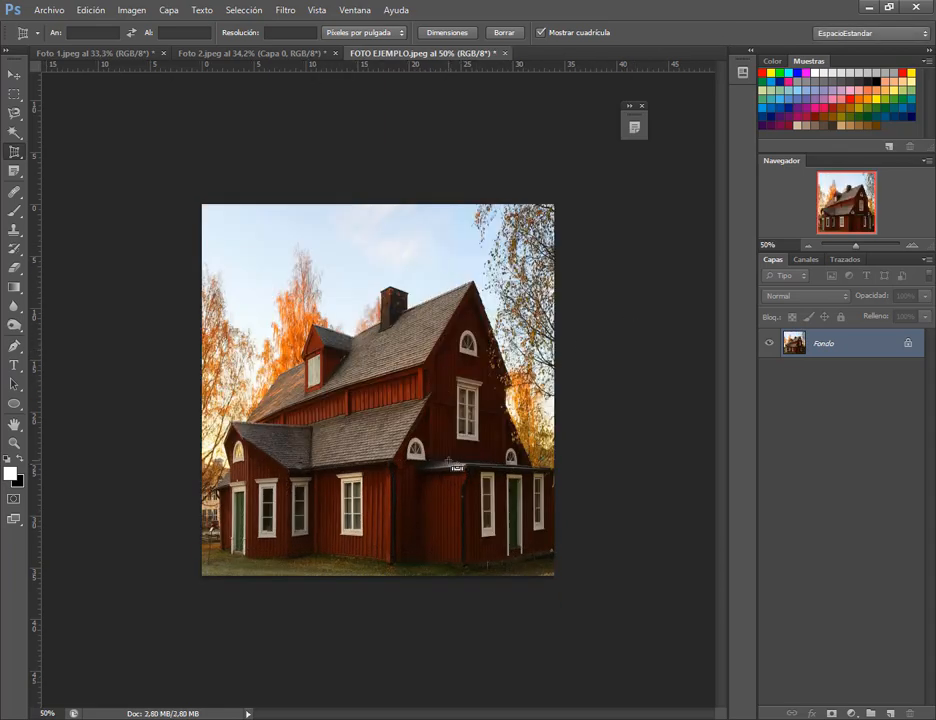
# Step: Convert the red house's Fondo background into a regular layer and reduce its height to about 92% from the upper edge
pyautogui.doubleClick(913, 350)
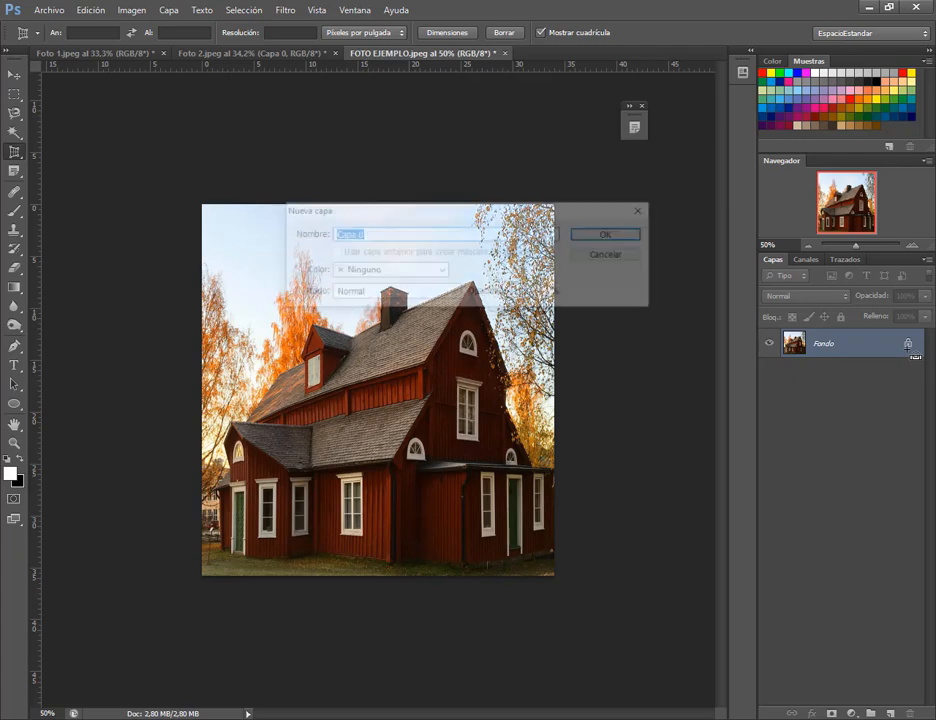
pyautogui.press('Return')
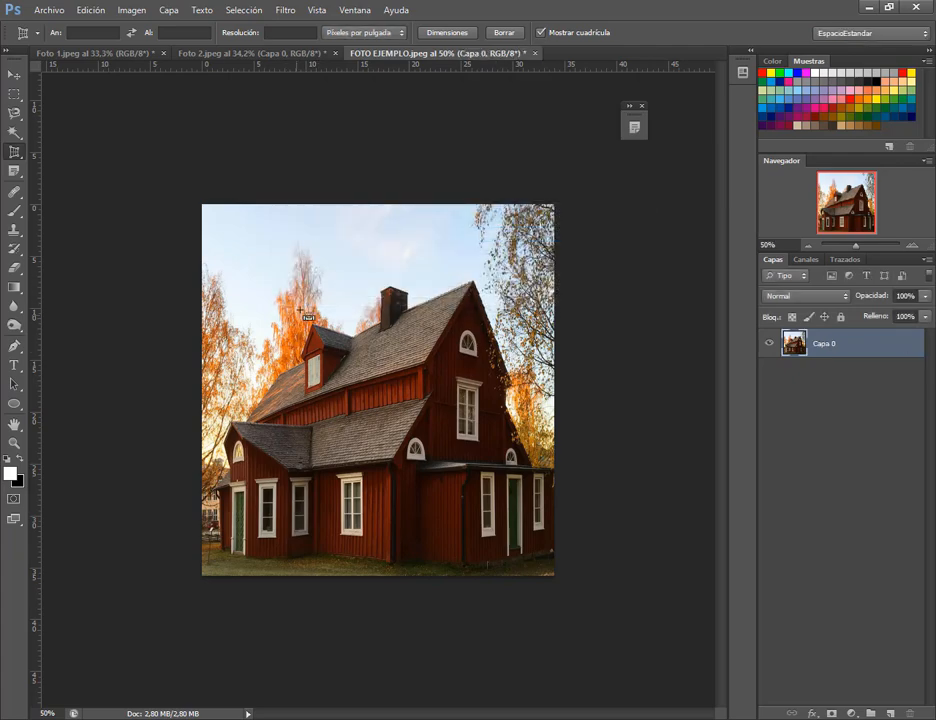
pyautogui.hotkey('ctrl', 't')
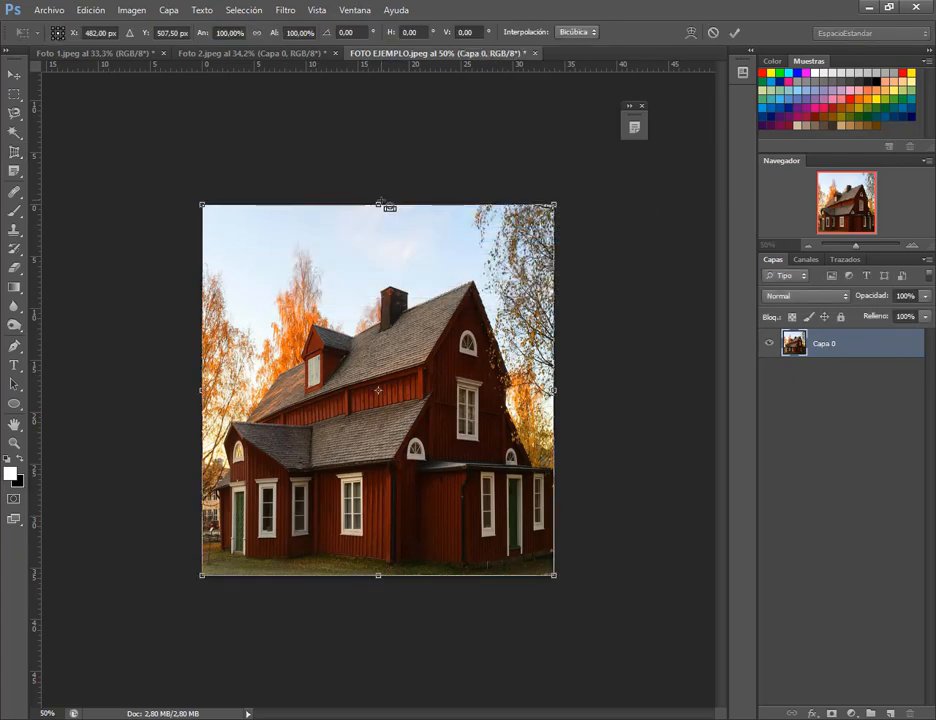
pyautogui.moveTo(380, 204); pyautogui.dragTo(390, 229)
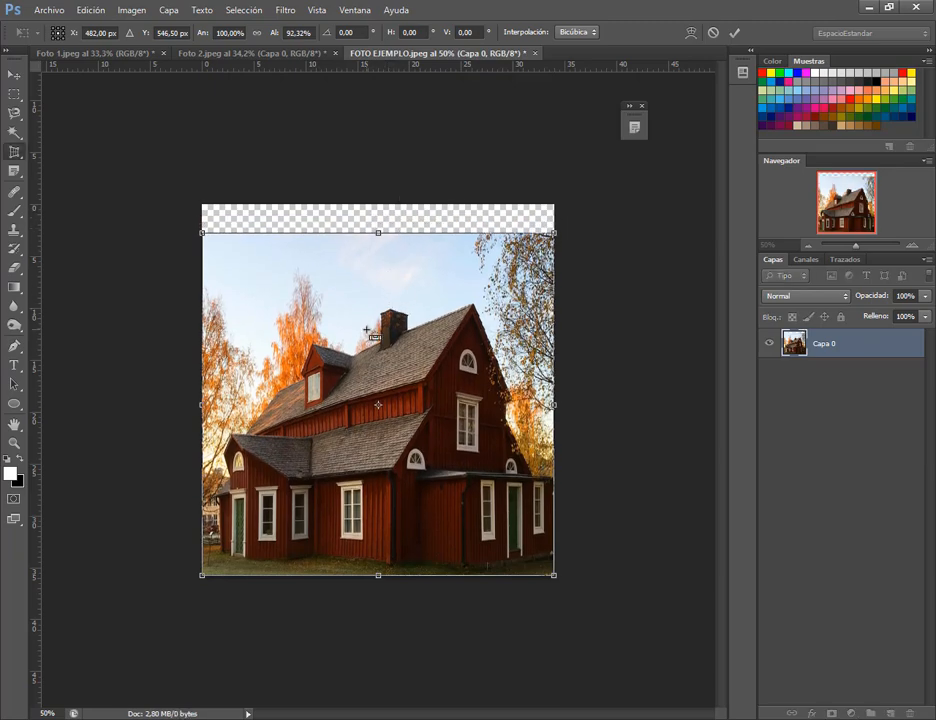
pyautogui.press('Return')
# Step: Crop off the transparent strip above the red house with the regular Crop tool and switch to the Move tool
pyautogui.keyDown('alt'); pyautogui.scroll(3, 335, 368); pyautogui.keyUp('alt')
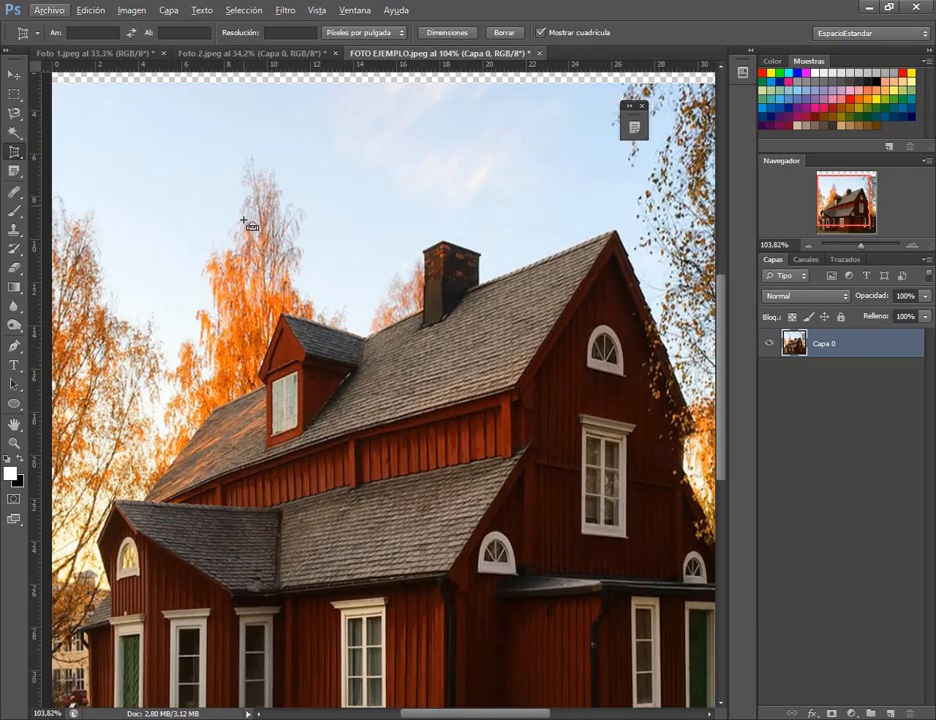
pyautogui.keyDown('alt'); pyautogui.scroll(-2, 250, 282); pyautogui.keyUp('alt')
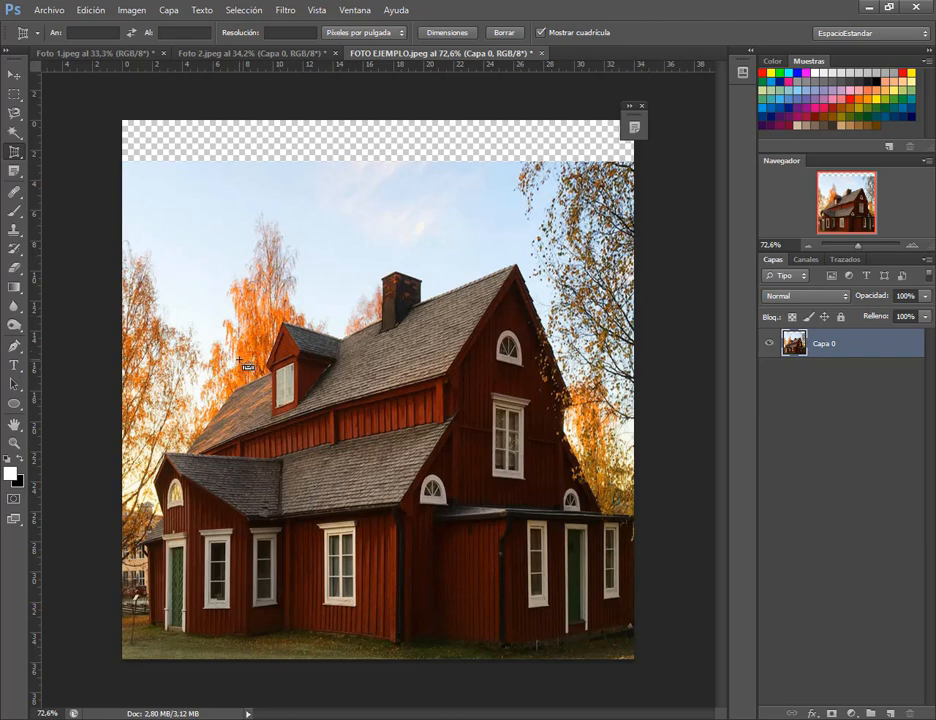
pyautogui.keyDown('alt'); pyautogui.scroll(2, 292, 358); pyautogui.keyUp('alt')
pyautogui.keyDown('alt'); pyautogui.scroll(-2, 292, 360); pyautogui.keyUp('alt')
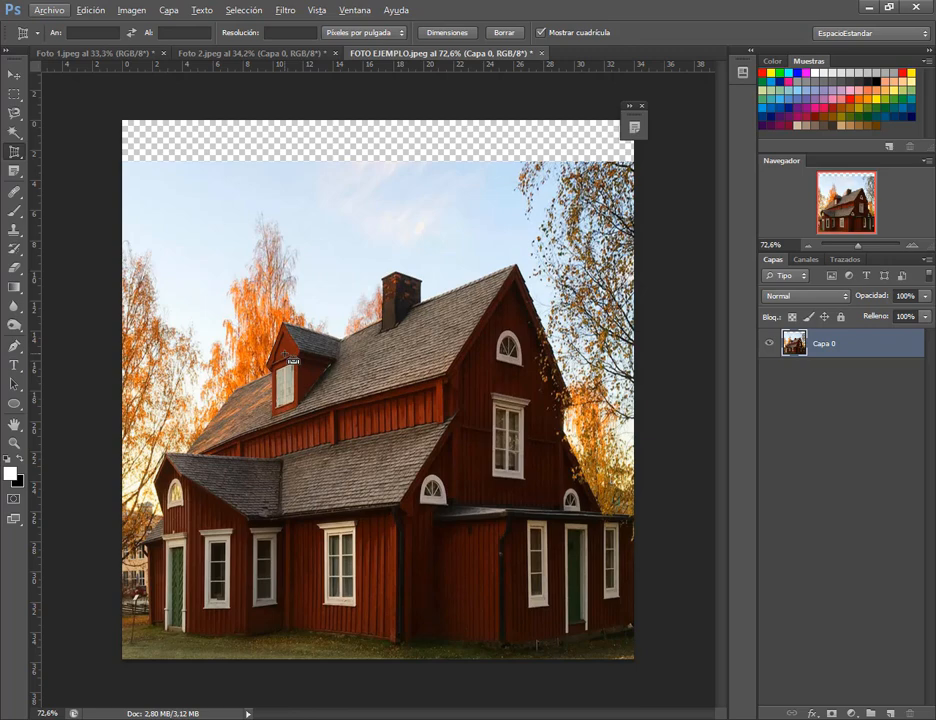
pyautogui.rightClick(15, 151)
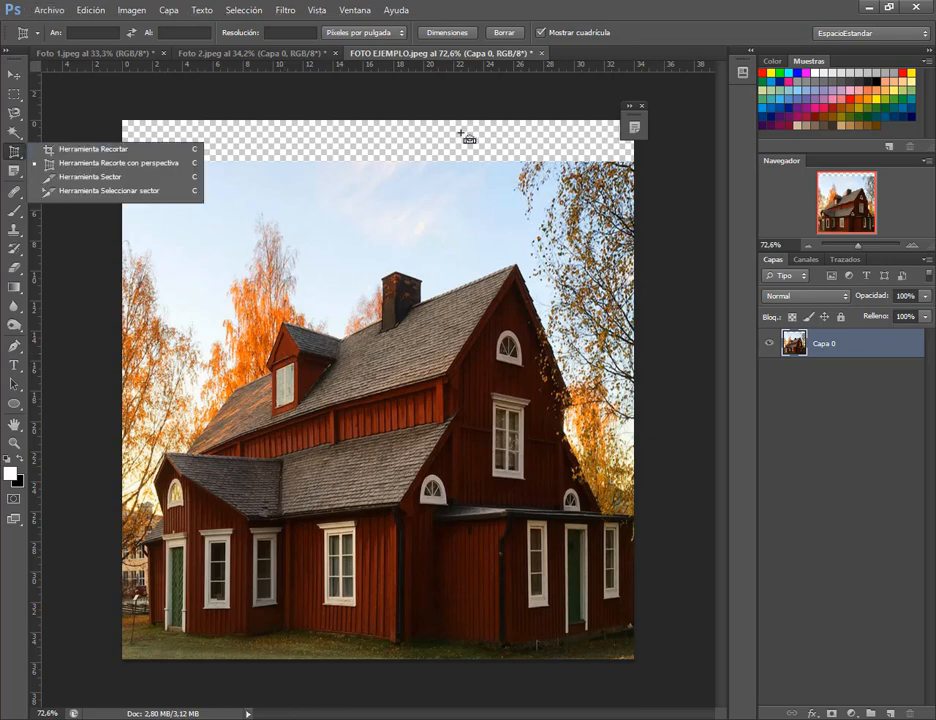
pyautogui.click(131, 150)
pyautogui.moveTo(386, 130)
pyautogui.mouseDown()
pyautogui.moveTo(393, 145)
pyautogui.moveTo(386, 142)
pyautogui.mouseUp()
pyautogui.press('Return')
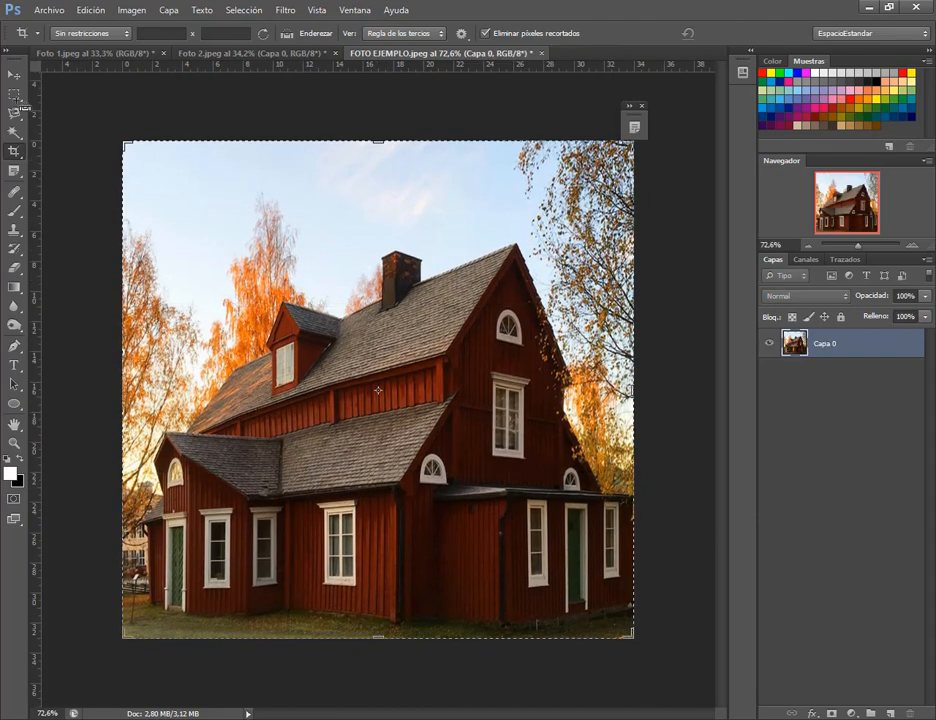
pyautogui.click(14, 75)
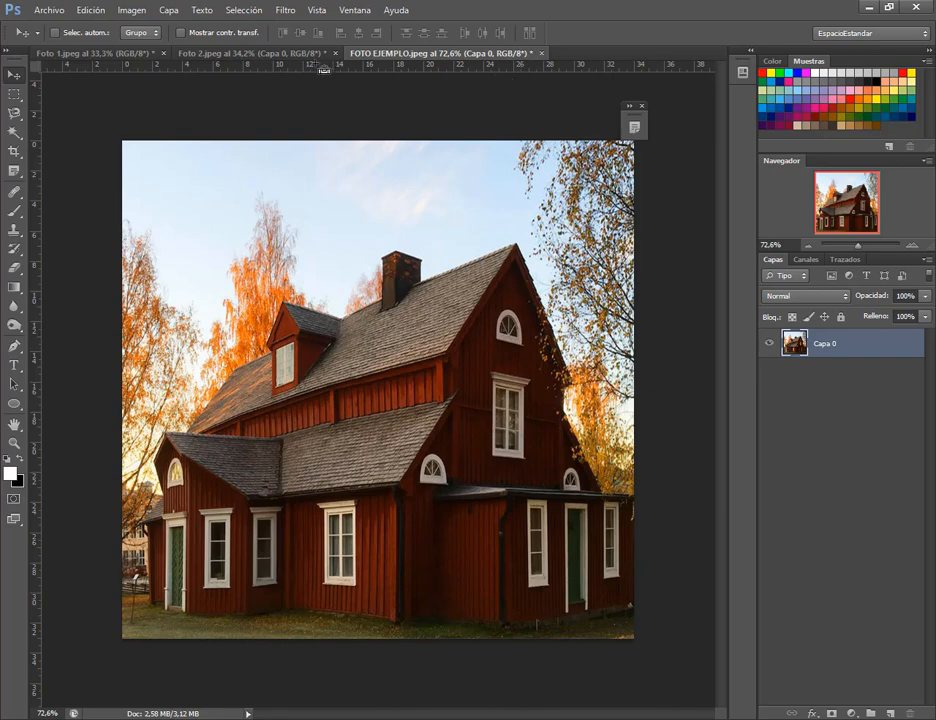
# Step: Compare the corrected perspective in Foto 1, Foto 2 and FOTO EJEMPLO, finishing on FOTO EJEMPLO
pyautogui.click(215, 52)
pyautogui.click(92, 50)
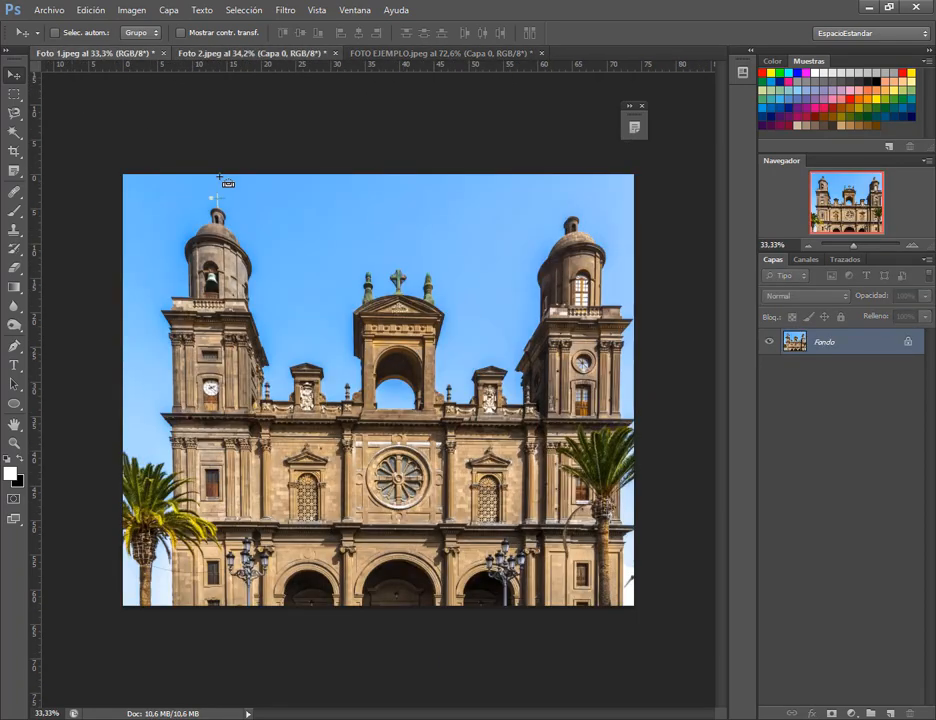
pyautogui.click(190, 52)
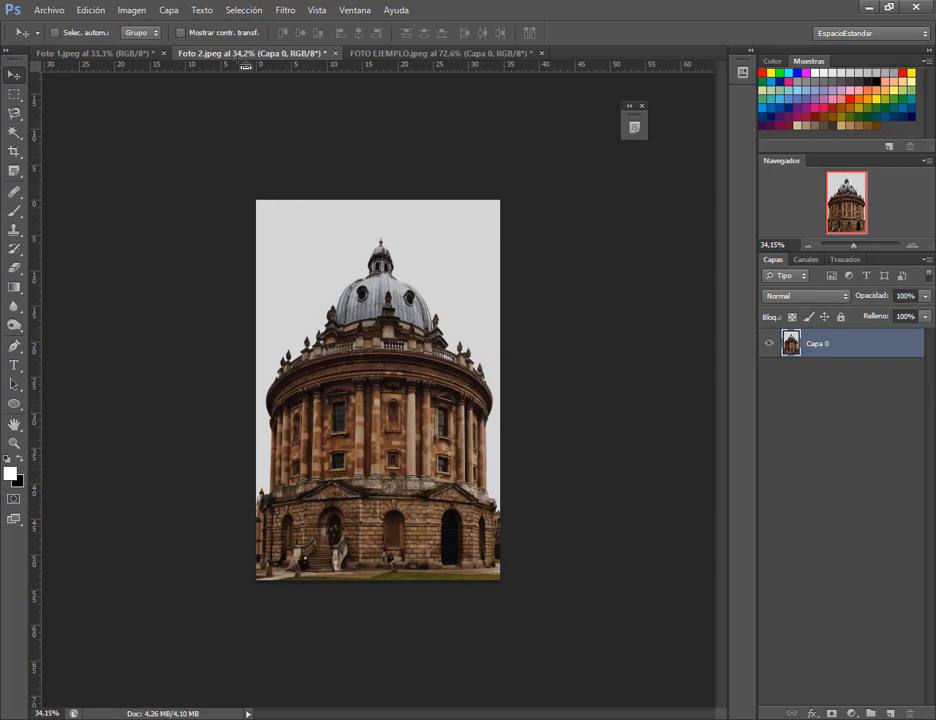
pyautogui.click(375, 52)
pyautogui.click(215, 52)
pyautogui.click(48, 50)
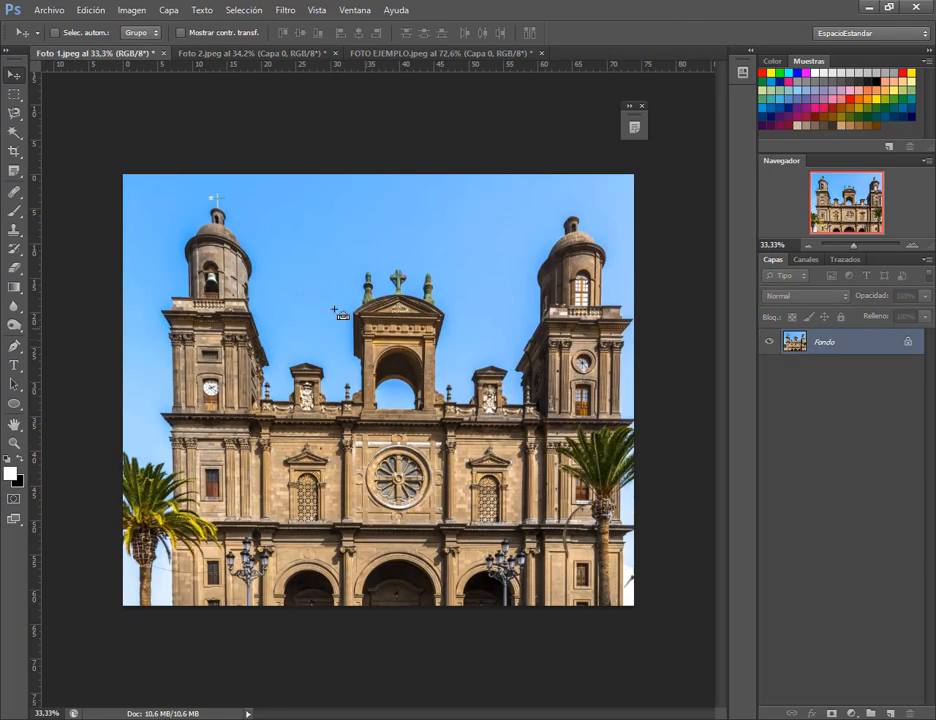
pyautogui.click(375, 52)
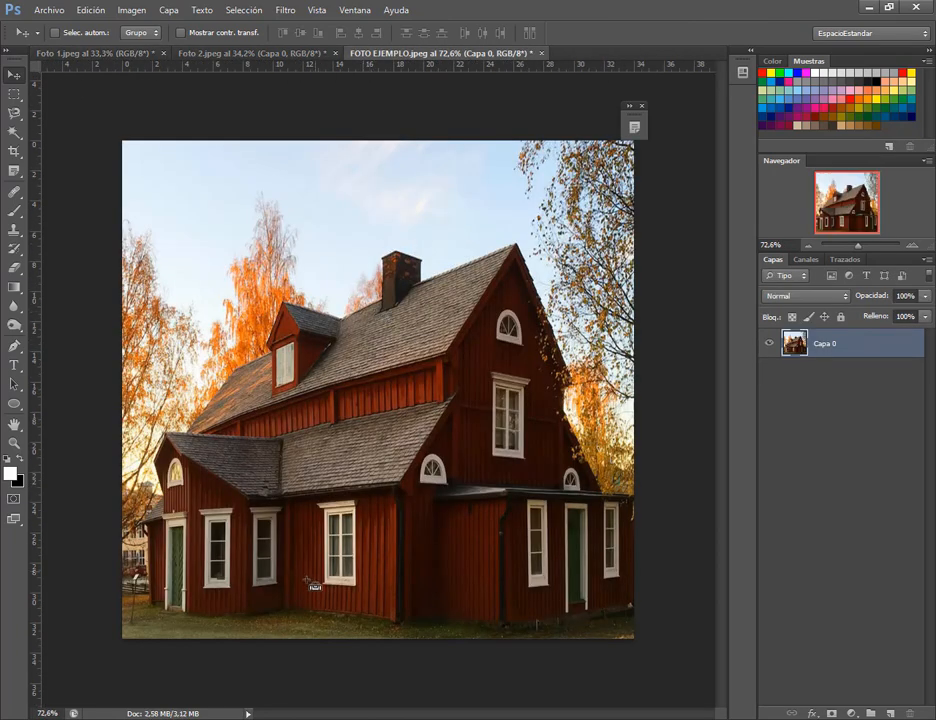
# Step: Switch to the Clase 8 Drive folder in the browser and check its Escalar según el contenido folder
pyautogui.click(142, 681)
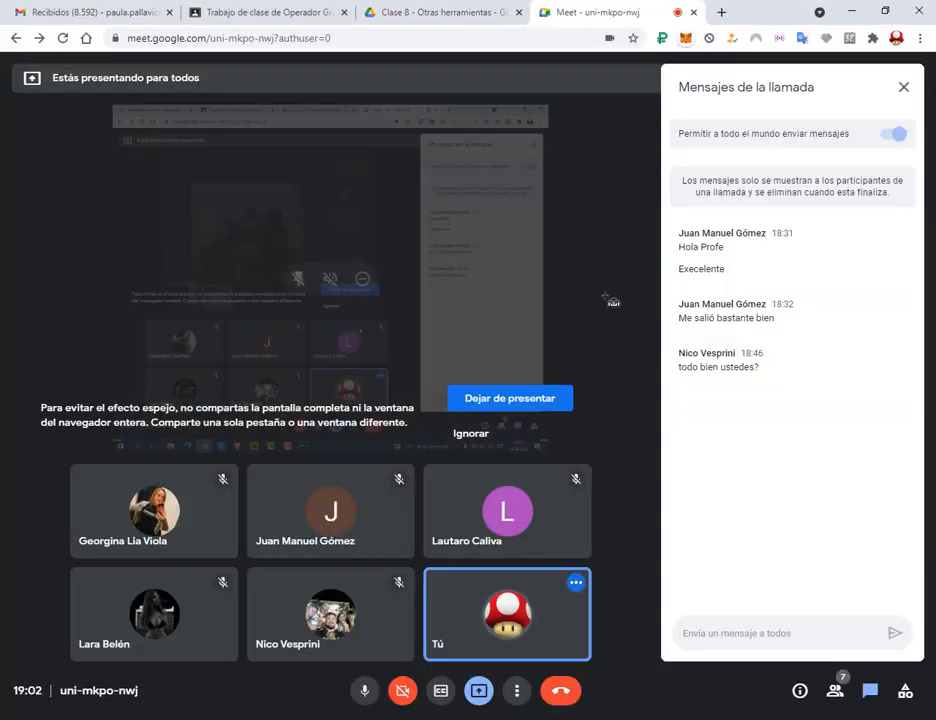
pyautogui.click(436, 12)
pyautogui.click(336, 256)
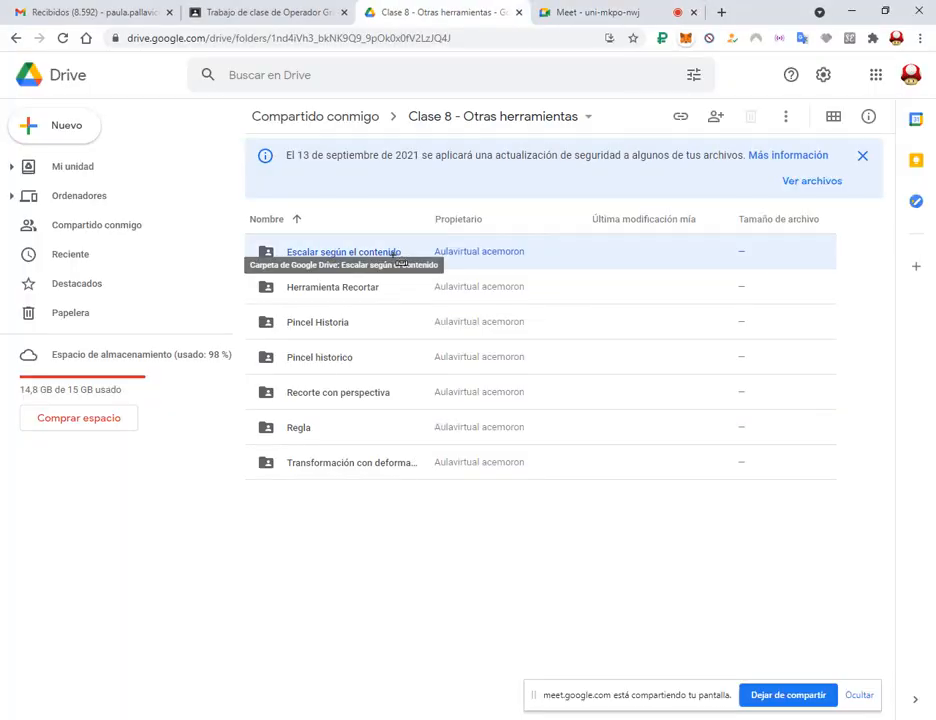
# Step: Open Casa.jpg from the local Photoshop Clase 8 folder Escalar según el contenido in Photoshop
pyautogui.click(169, 717)
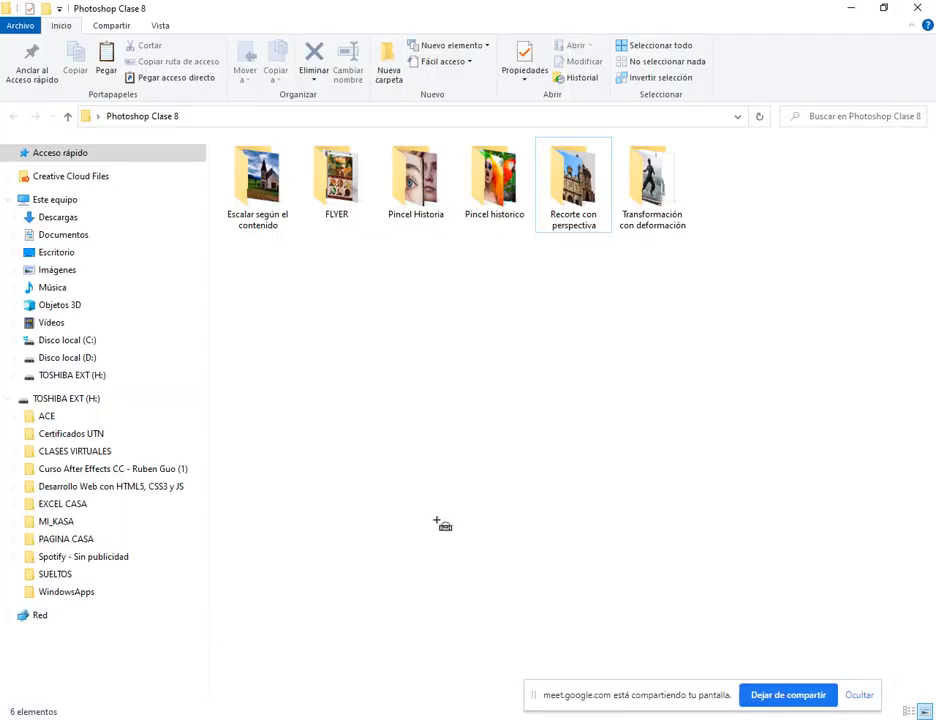
pyautogui.doubleClick(257, 182)
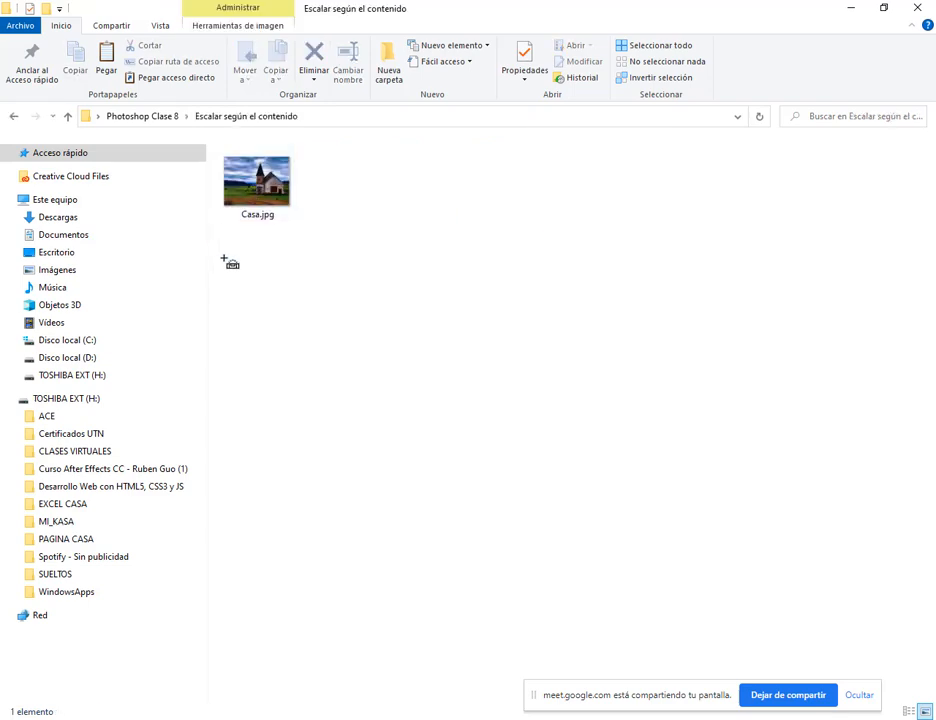
pyautogui.moveTo(255, 198); pyautogui.dragTo(548, 396)
pyautogui.click(552, 338)
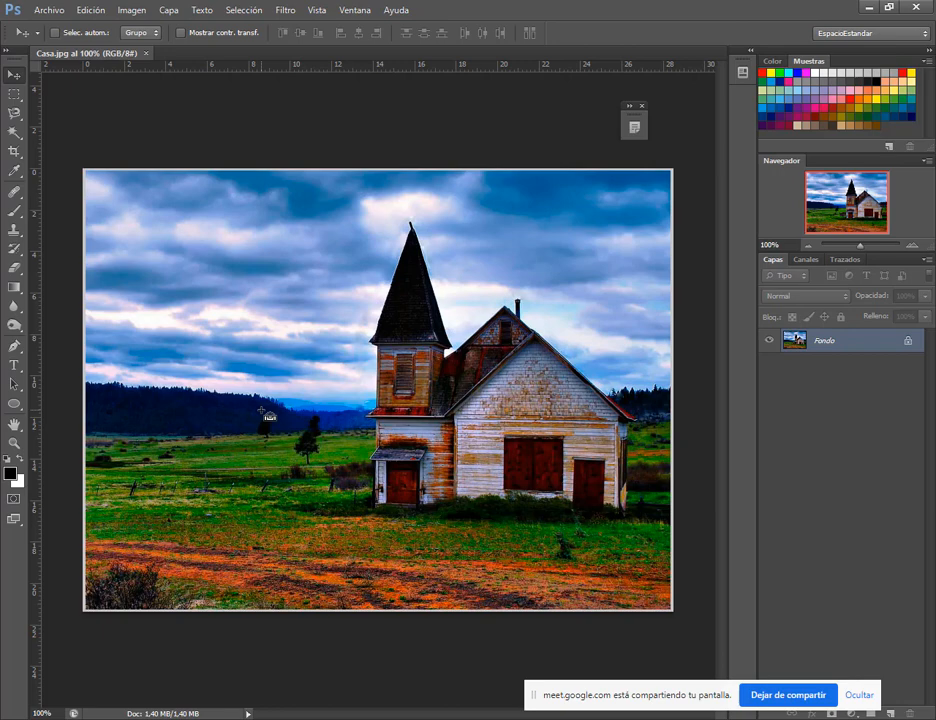
pyautogui.scroll(-2, 300, 398)
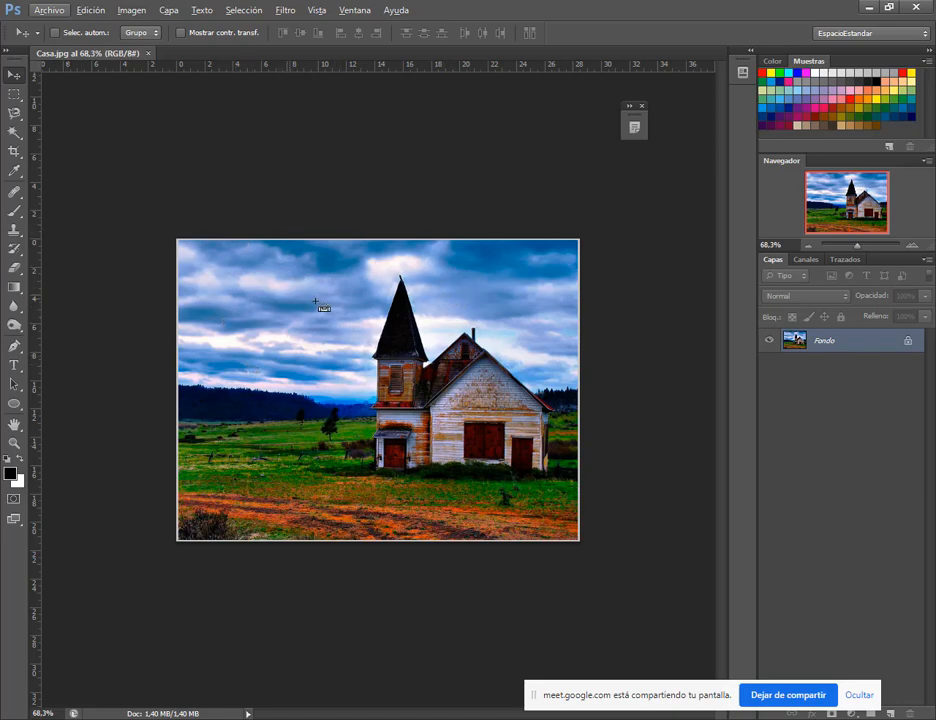
# Step: Convert Casa.jpg's locked Fondo background into a regular layer named Capa 0
pyautogui.click(140, 10)
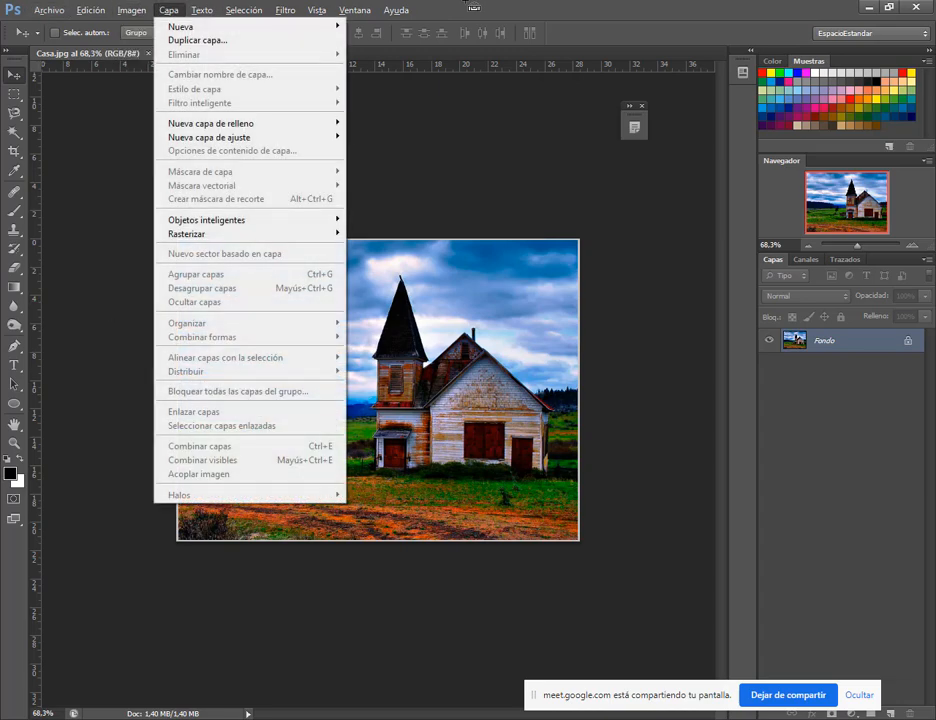
pyautogui.click(466, 2)
pyautogui.doubleClick(917, 346)
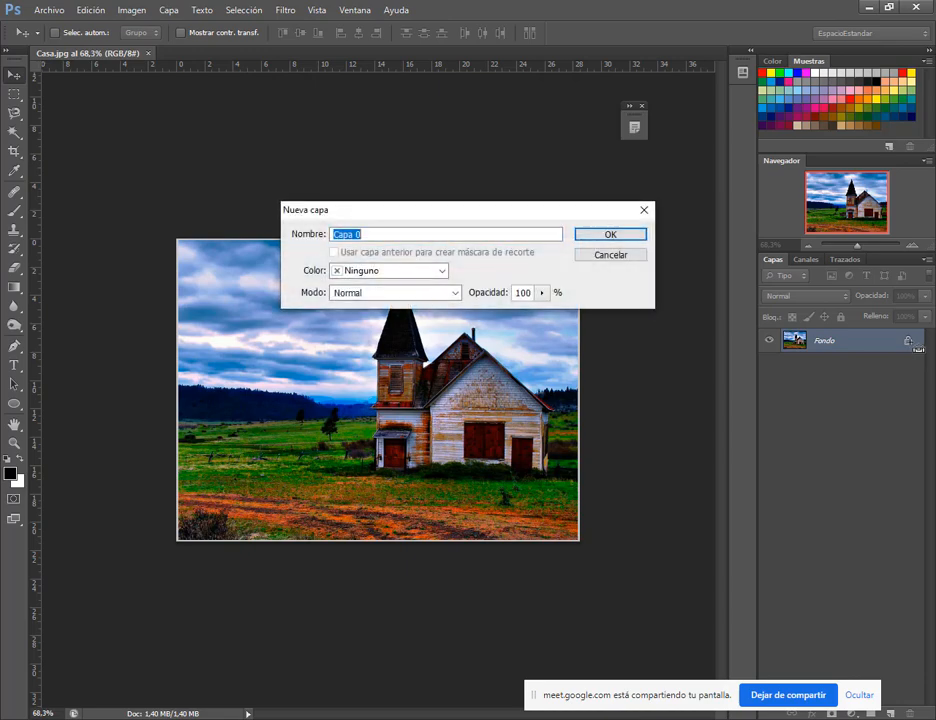
pyautogui.press('Return')
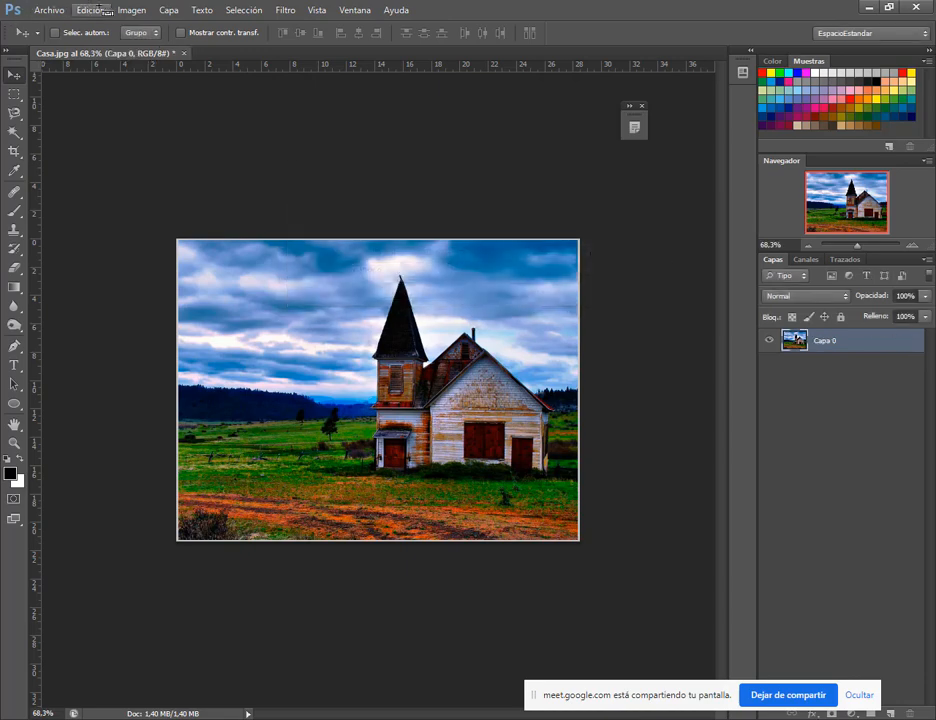
pyautogui.click(140, 9)
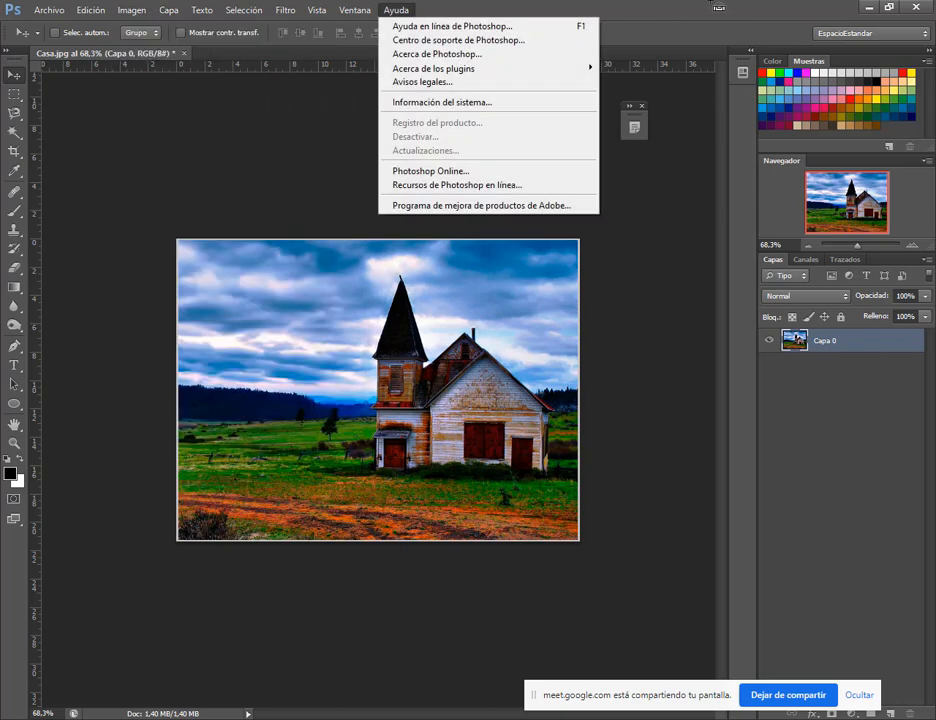
pyautogui.click(699, 6)
# Step: Switch to the Google Meet call in Chrome, stop the current screen share and share the entire screen again
pyautogui.moveTo(200, 718)
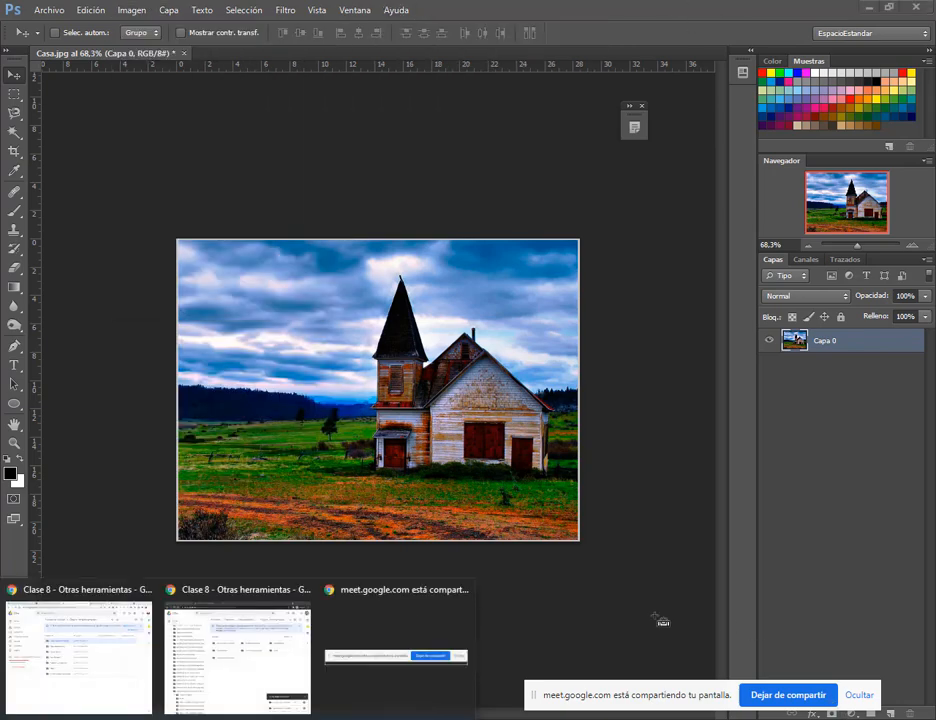
pyautogui.click(78, 650)
pyautogui.click(225, 9)
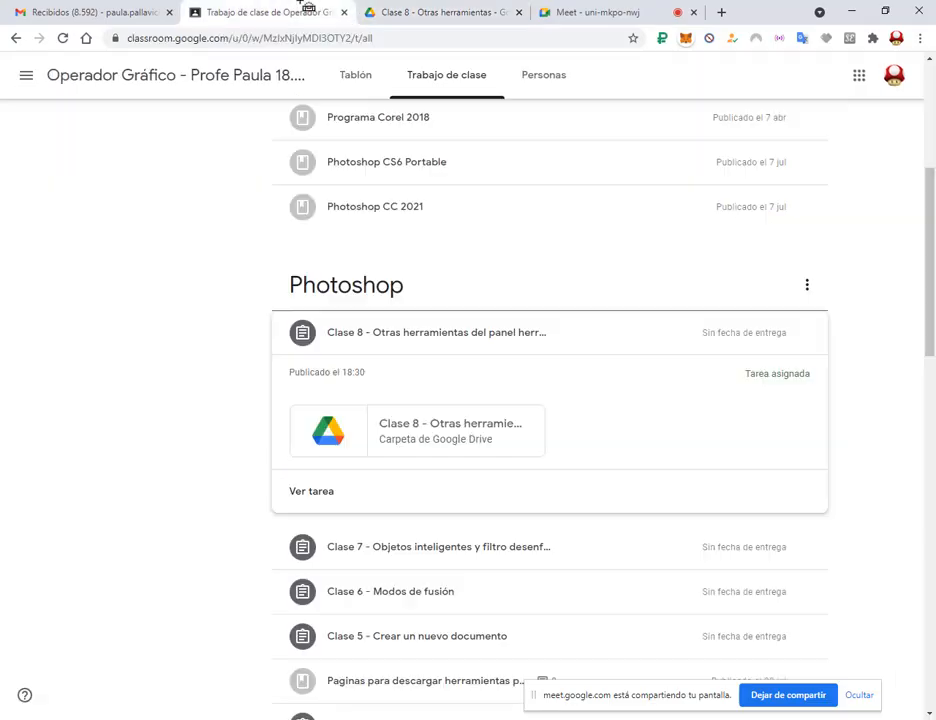
pyautogui.click(123, 7)
pyautogui.click(592, 12)
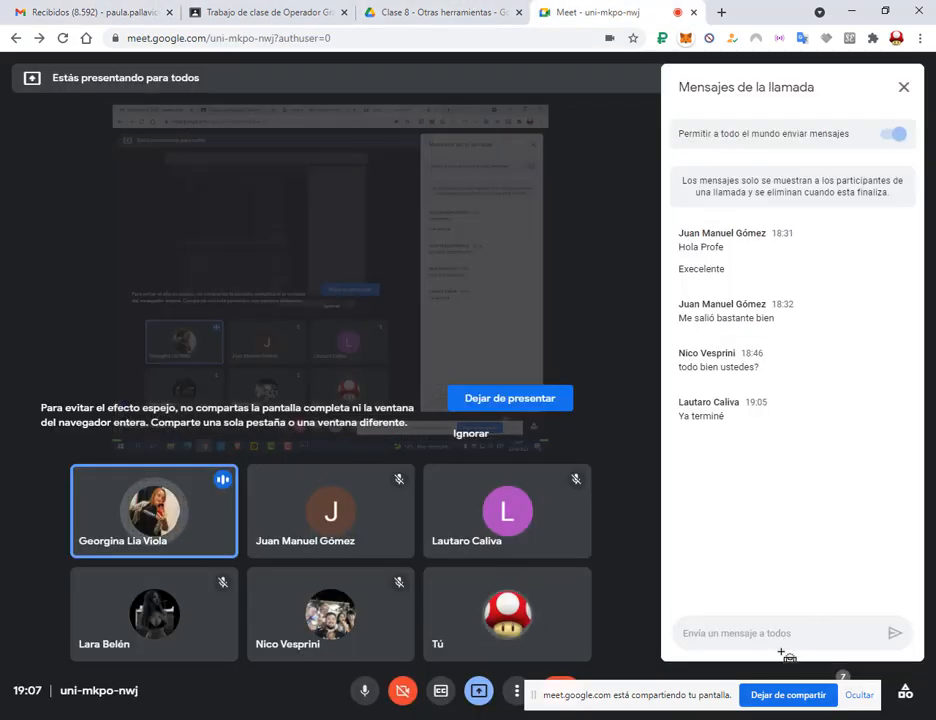
pyautogui.click(790, 697)
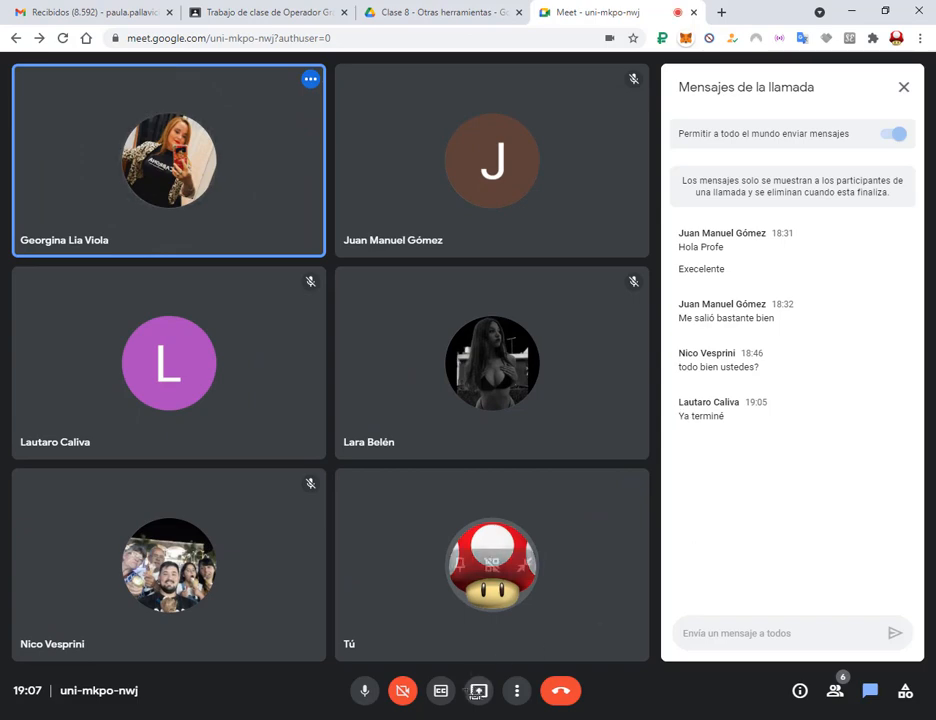
pyautogui.click(478, 690)
pyautogui.click(537, 588)
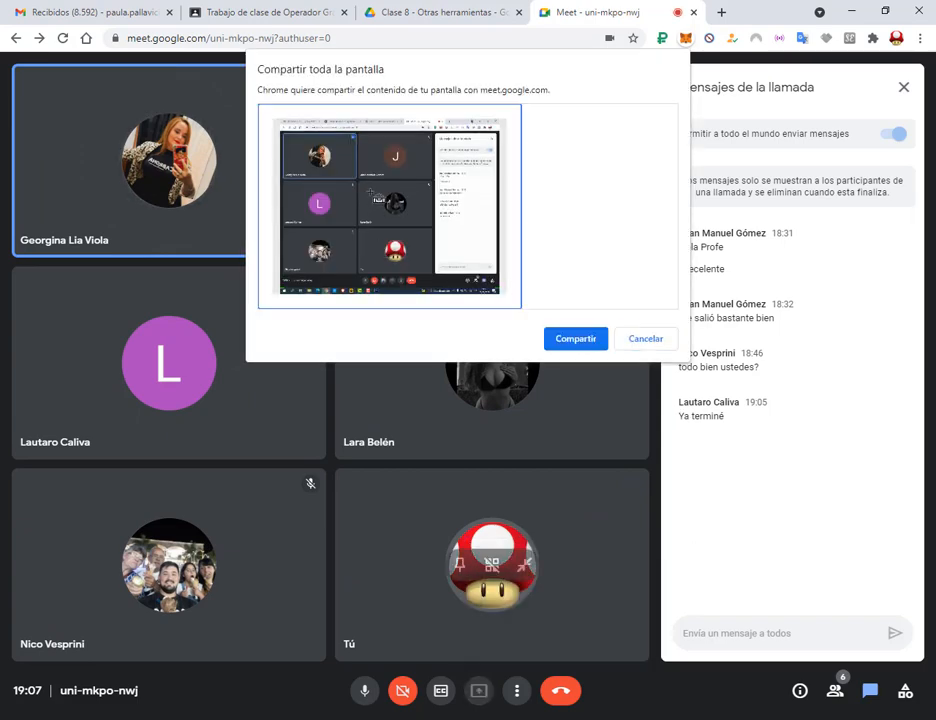
pyautogui.click(575, 338)
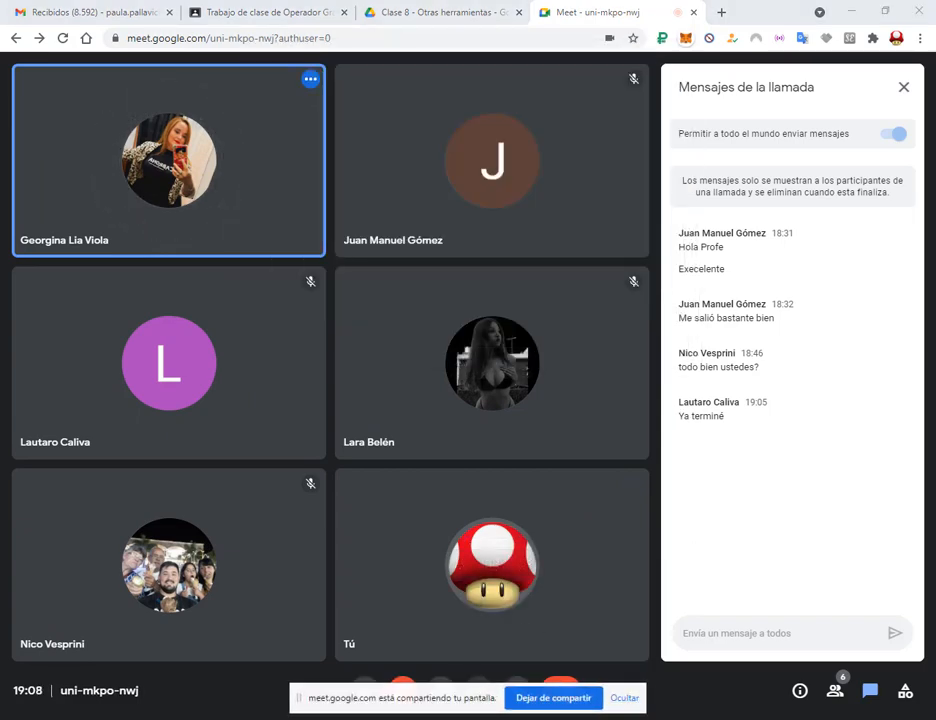
# Step: Return to Photoshop and hide the Meet screen-sharing notice covering the workspace
pyautogui.hotkey('alt', 'Tab')
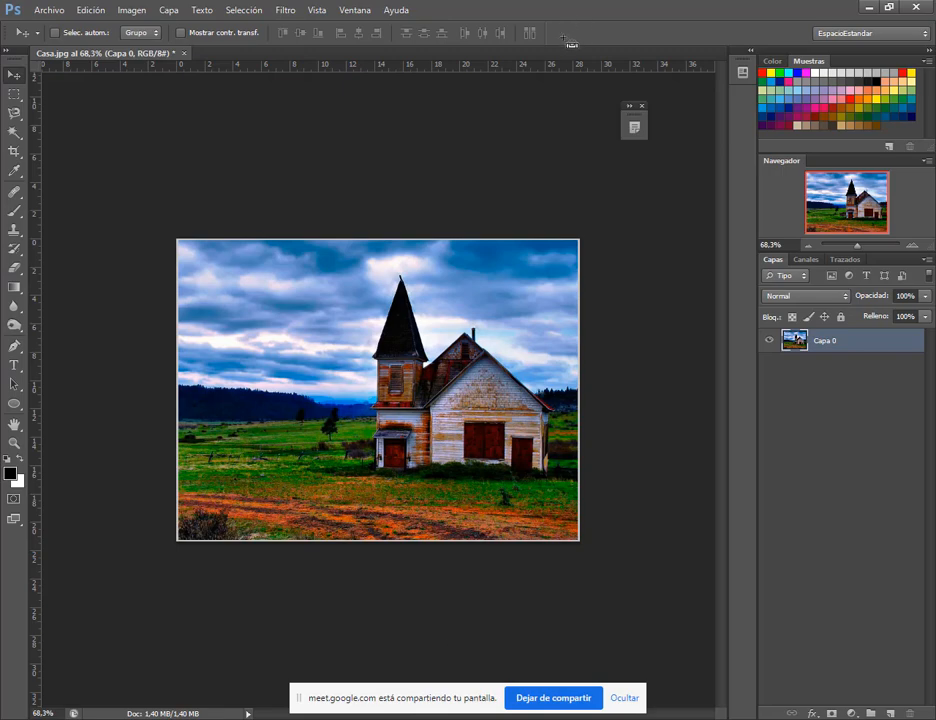
pyautogui.moveTo(430, 698); pyautogui.dragTo(724, 698)
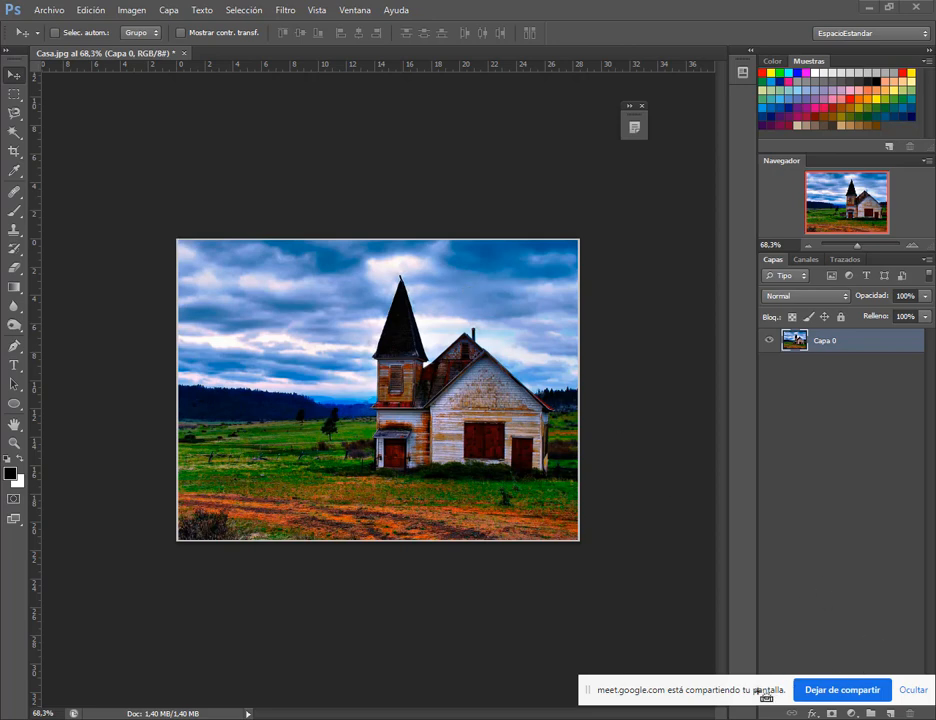
pyautogui.moveTo(765, 692); pyautogui.dragTo(748, 678)
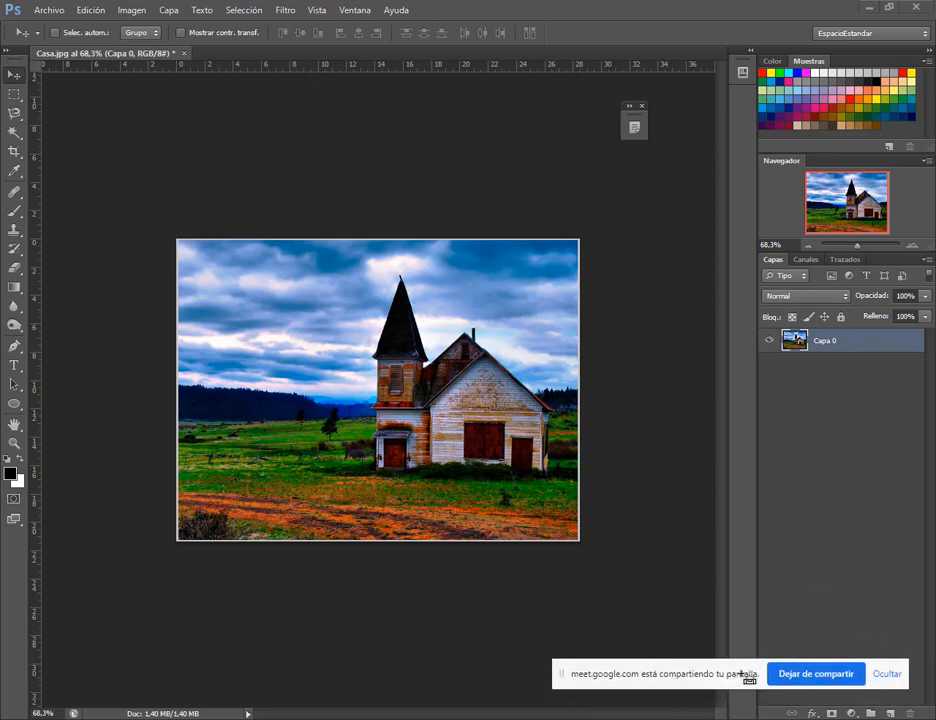
pyautogui.moveTo(742, 672); pyautogui.dragTo(848, 688)
pyautogui.click(906, 686)
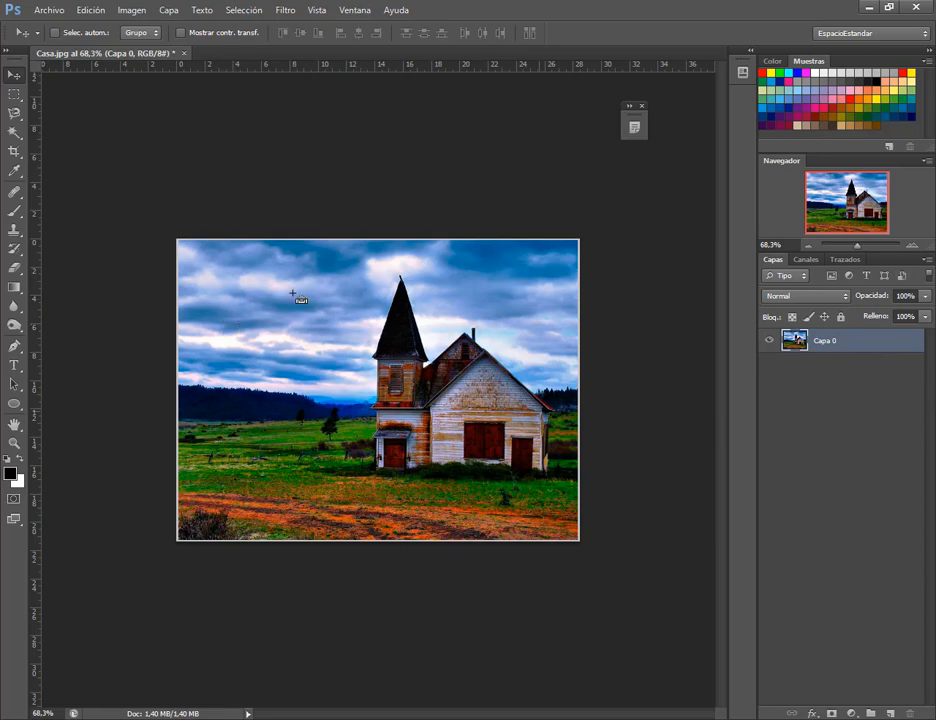
# Step: Widen the canvas to about 35 cm in Canvas Size, anchored at the middle right so the extra space falls left of the photo
pyautogui.click(131, 10)
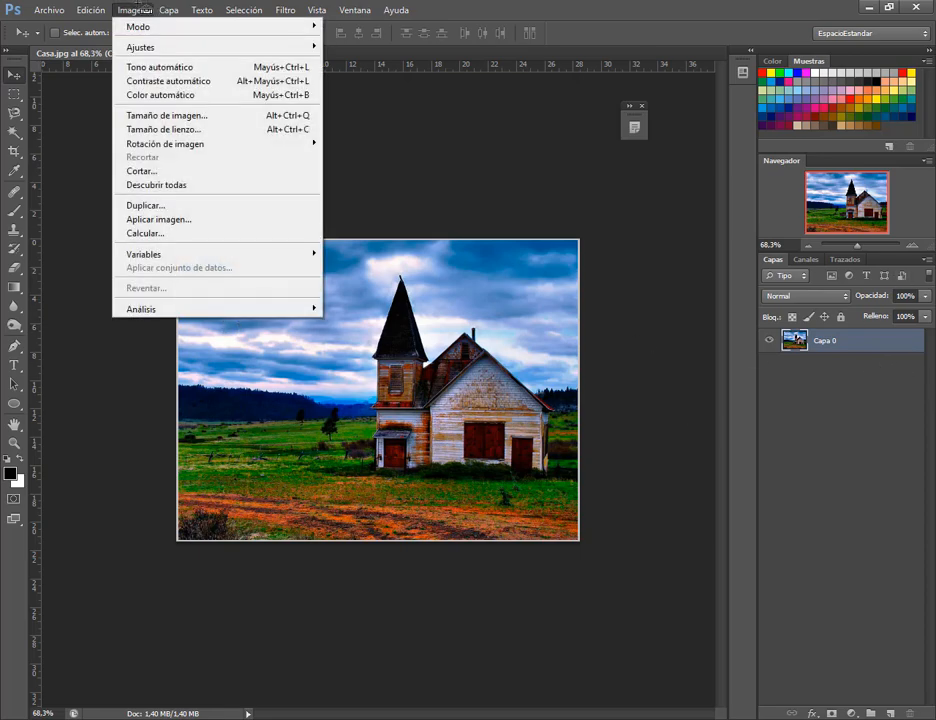
pyautogui.click(217, 131)
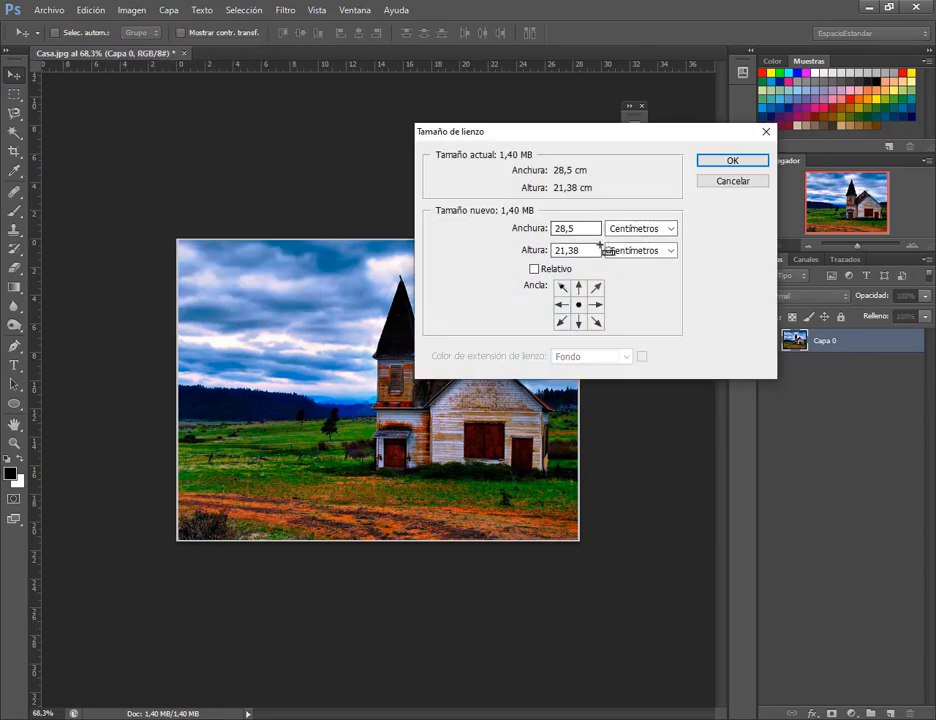
pyautogui.moveTo(611, 133); pyautogui.dragTo(679, 23)
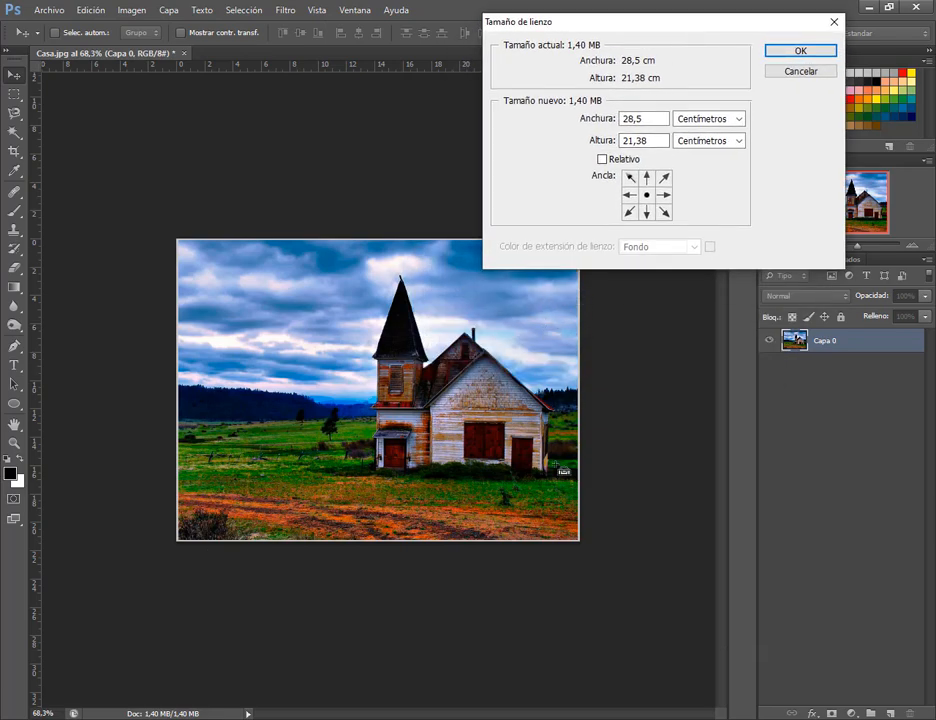
pyautogui.click(667, 197)
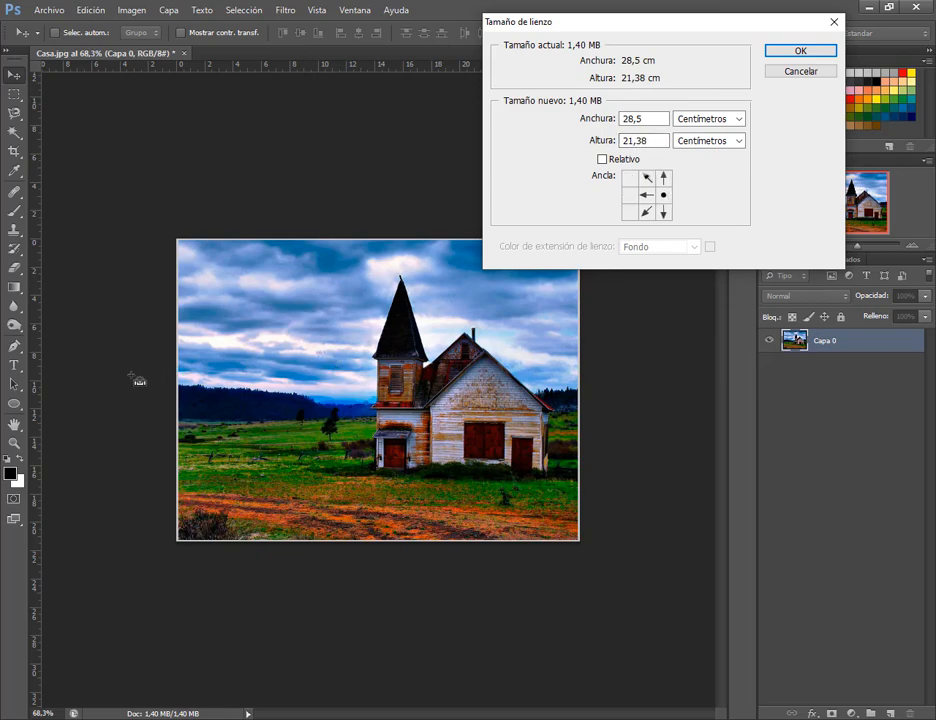
pyautogui.click(648, 119)
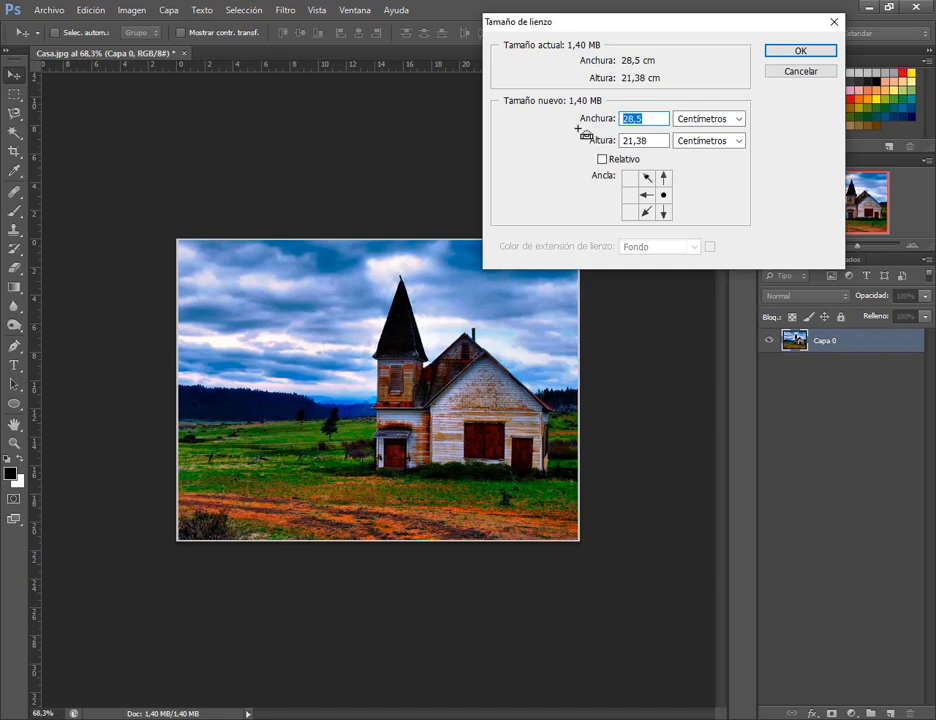
pyautogui.click(797, 50)
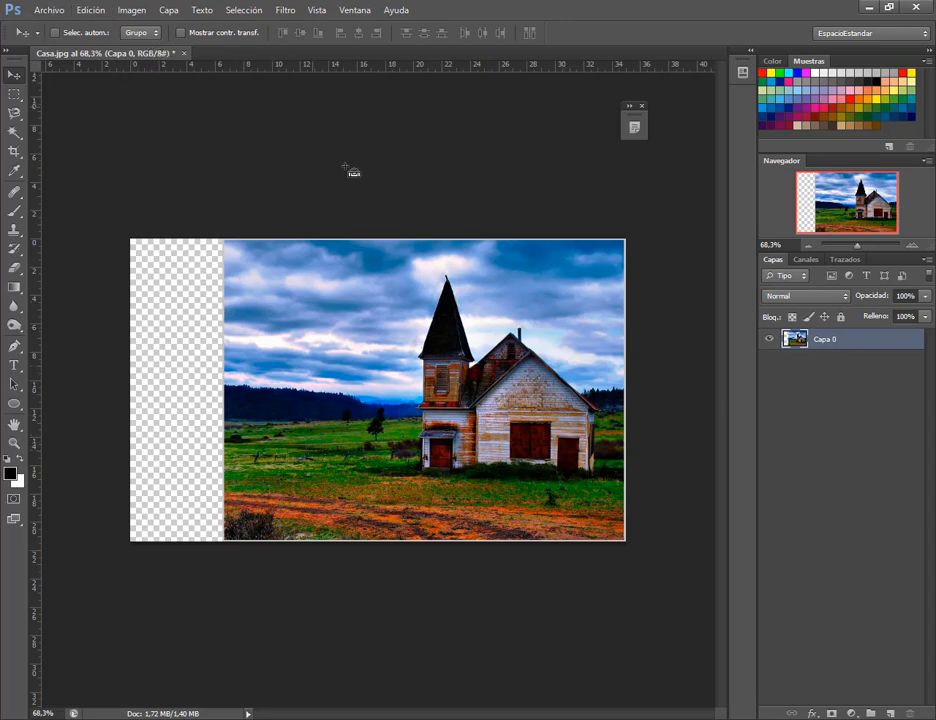
# Step: Try stretching Capa 0 leftward with Free Transform to 122.77% width, covering the transparent strip, and cancel the transformation
pyautogui.click(90, 10)
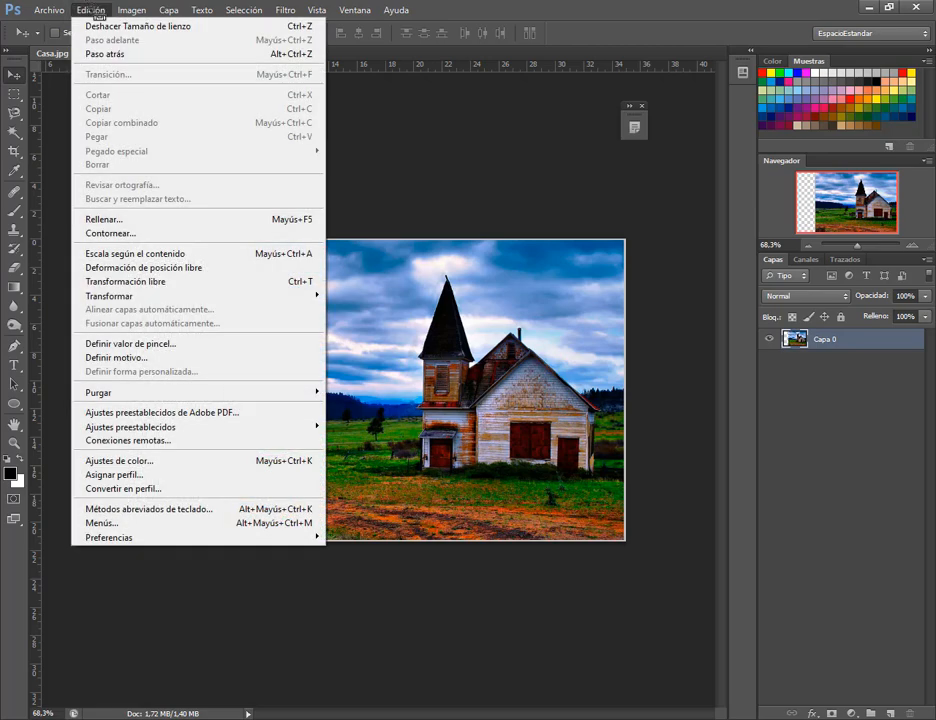
pyautogui.click(140, 281)
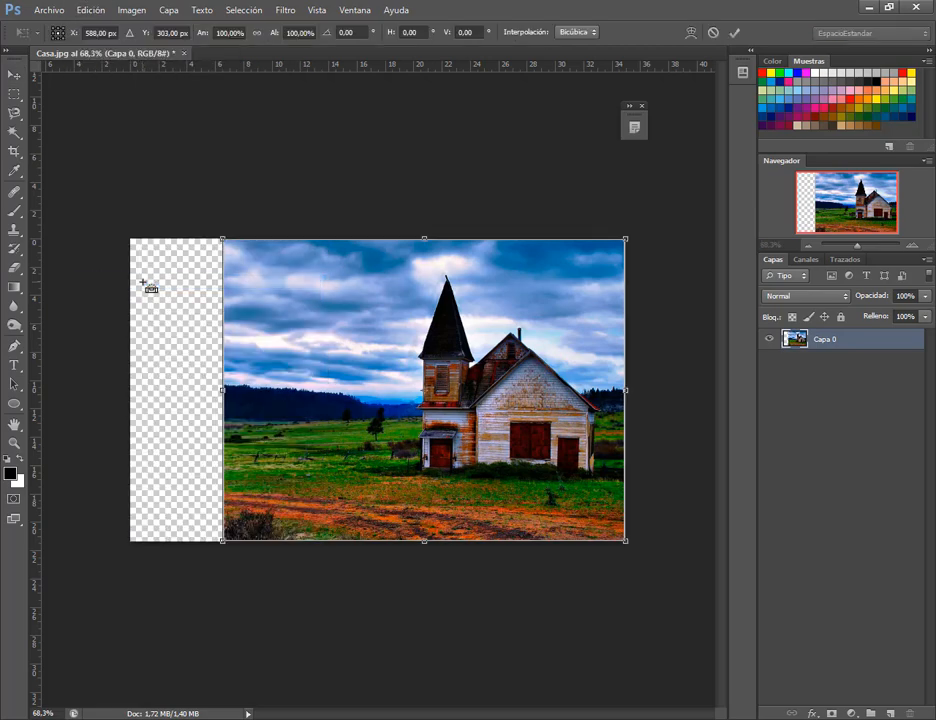
pyautogui.moveTo(238, 396); pyautogui.dragTo(145, 391)
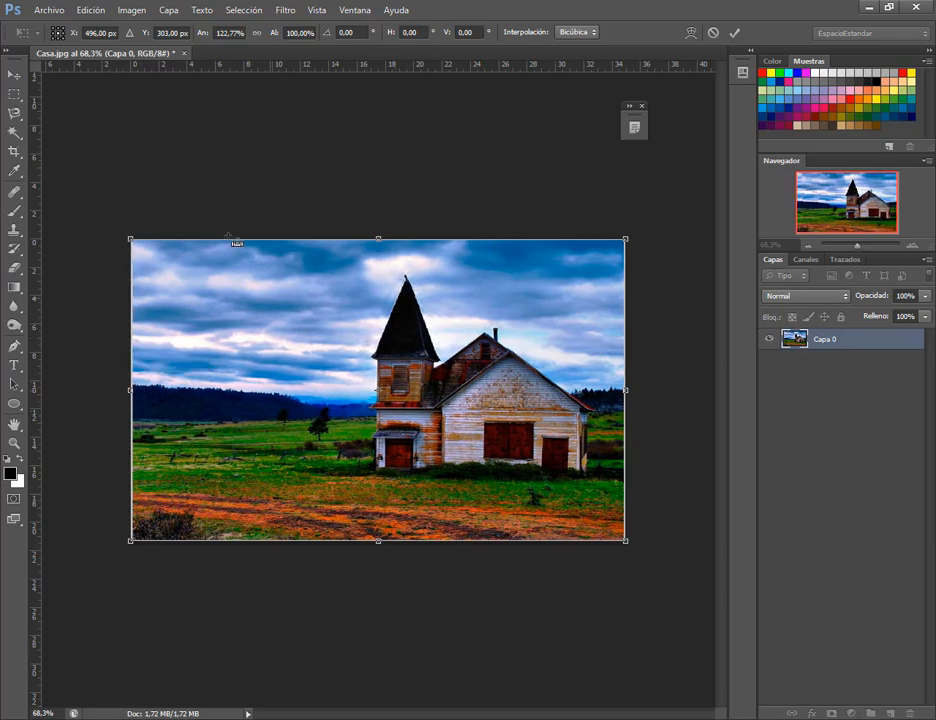
pyautogui.press('Escape')
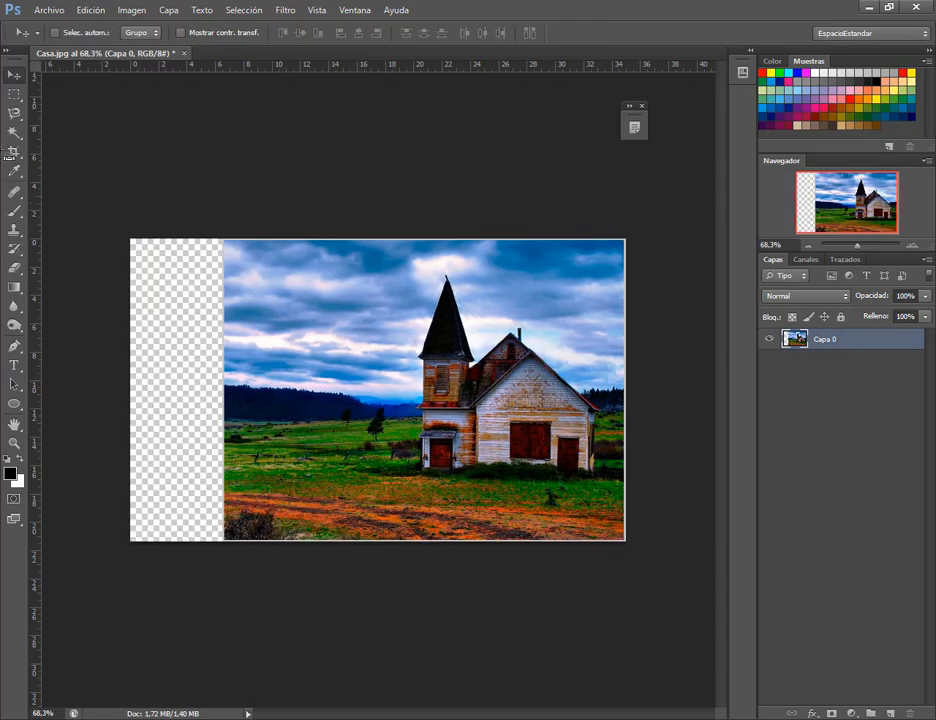
# Step: Extend the canvas farther left with the Crop tool to about 45 cm wide and switch to the Move tool
pyautogui.click(14, 150)
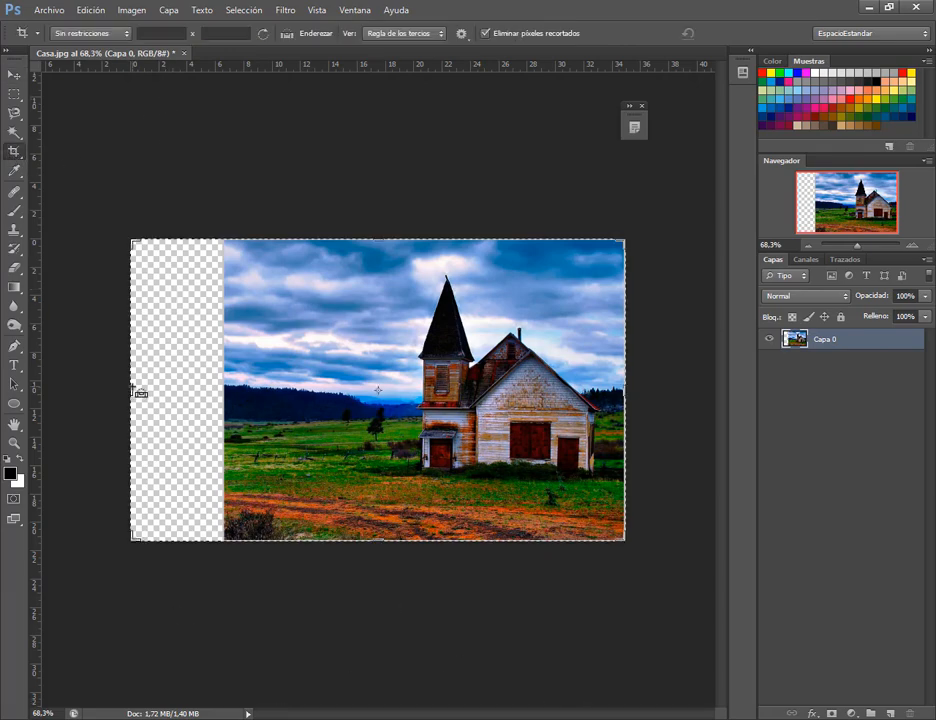
pyautogui.moveTo(137, 392); pyautogui.dragTo(69, 395)
pyautogui.press('Return')
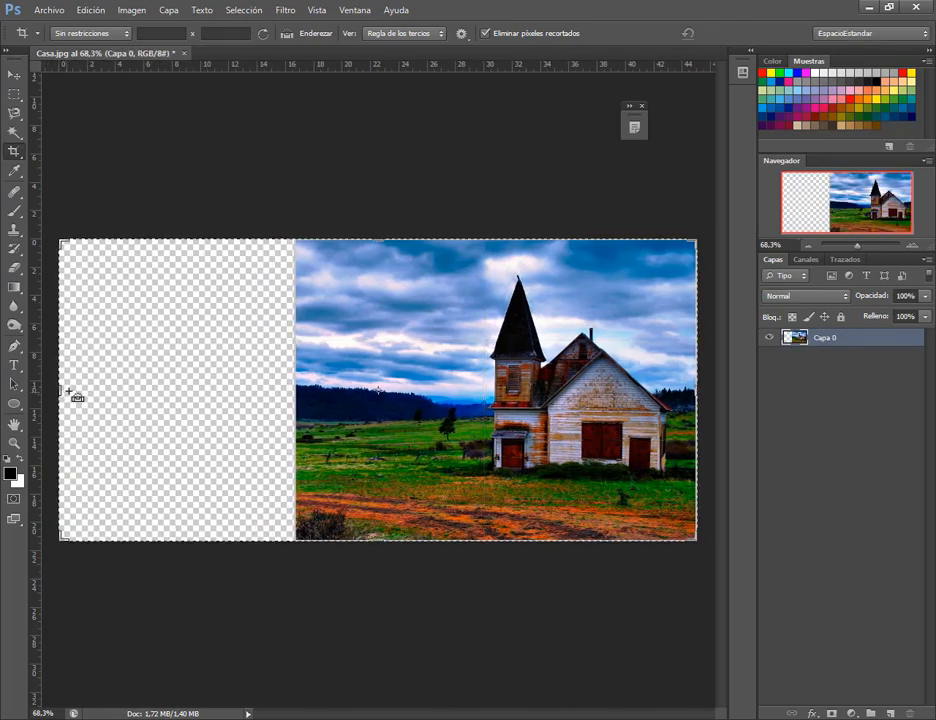
pyautogui.click(14, 72)
# Step: Stretch Capa 0 leftward with Free Transform until it fills the whole transparent area, and apply the transformation
pyautogui.click(90, 10)
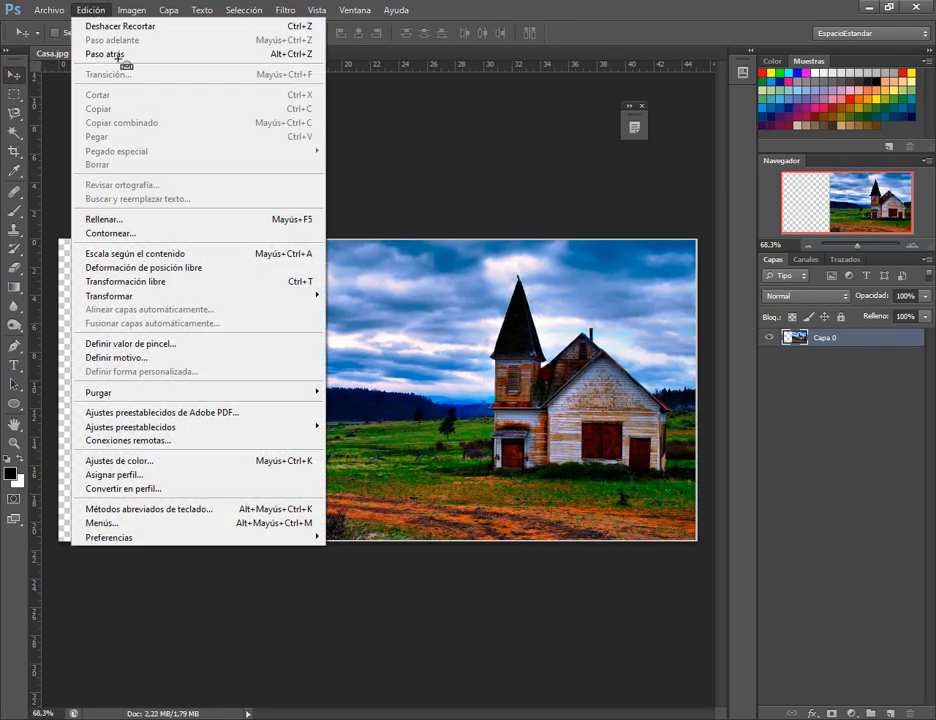
pyautogui.click(125, 281)
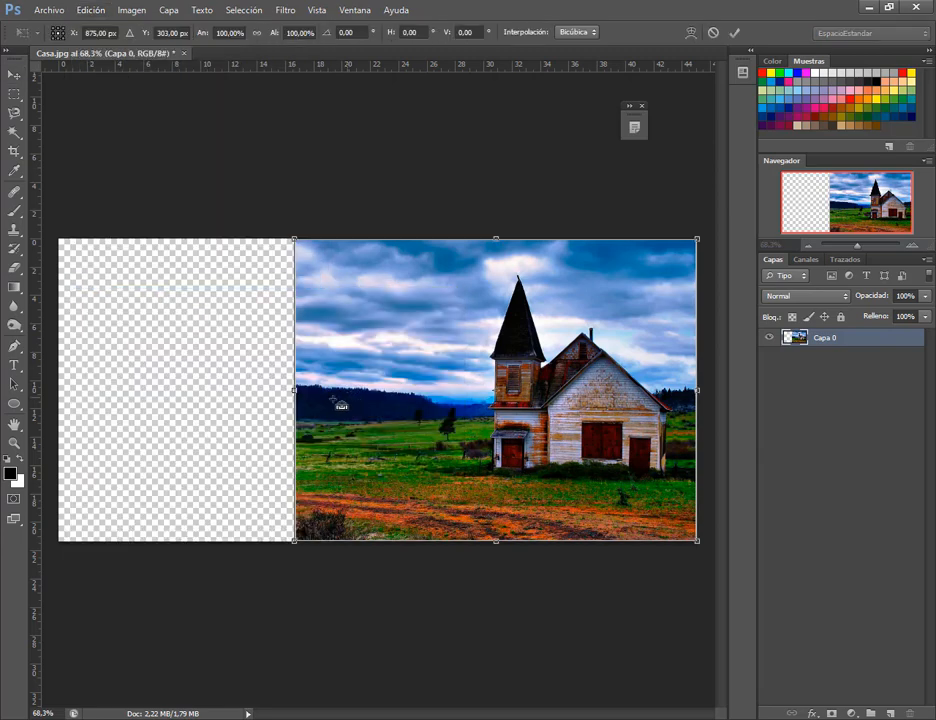
pyautogui.moveTo(296, 390); pyautogui.dragTo(69, 393)
pyautogui.press('Return')
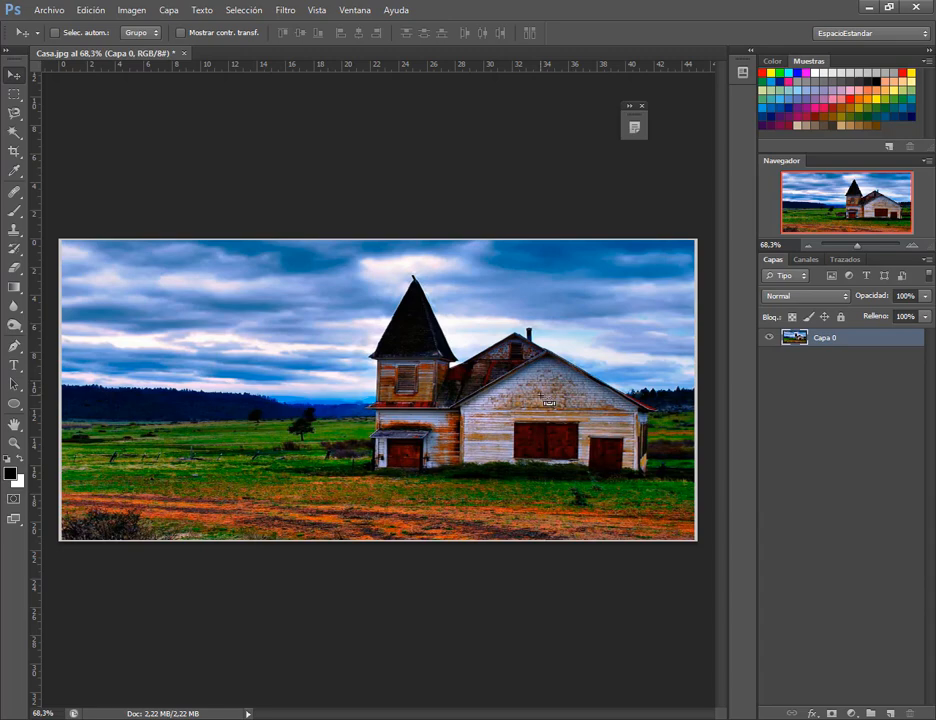
# Step: Undo the Free Transform stretch of Capa 0 to restore the house photo's original proportions
pyautogui.hotkey('ctrl', 'z')
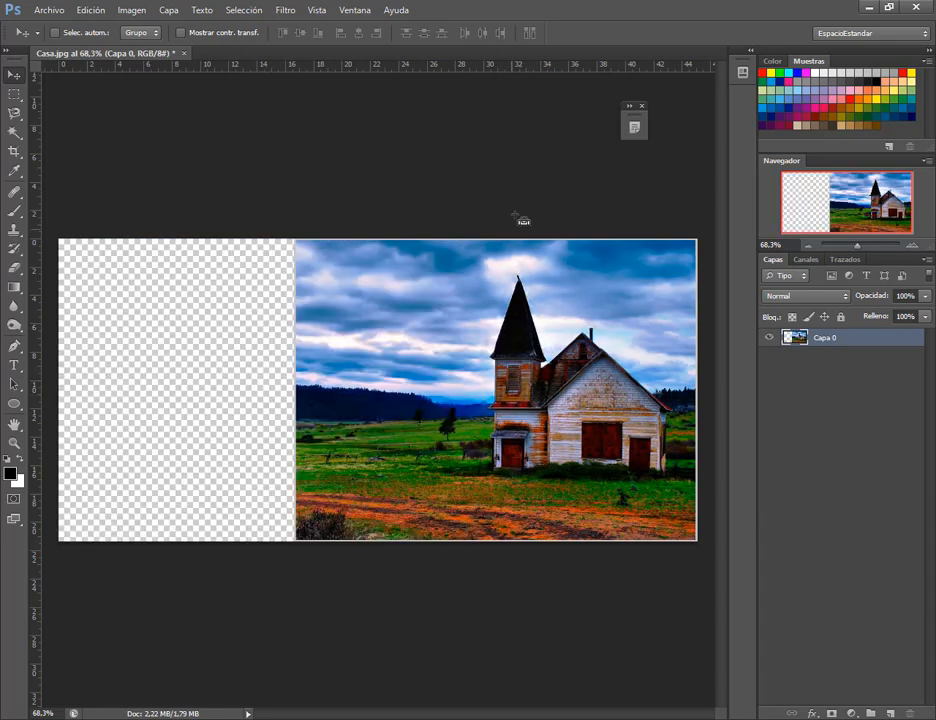
pyautogui.click(92, 10)
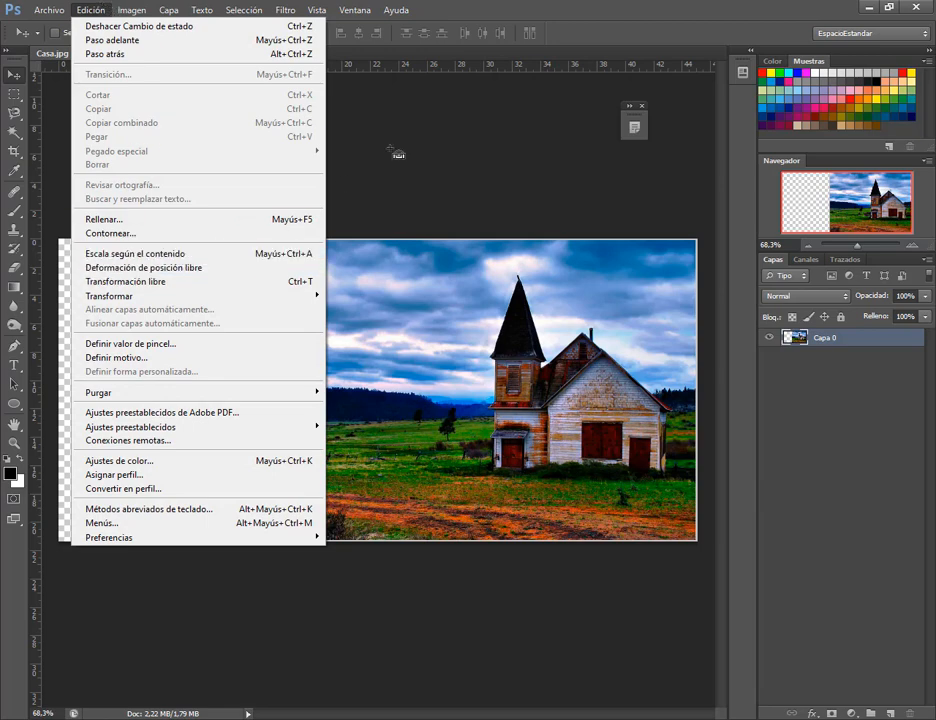
pyautogui.click(514, 8)
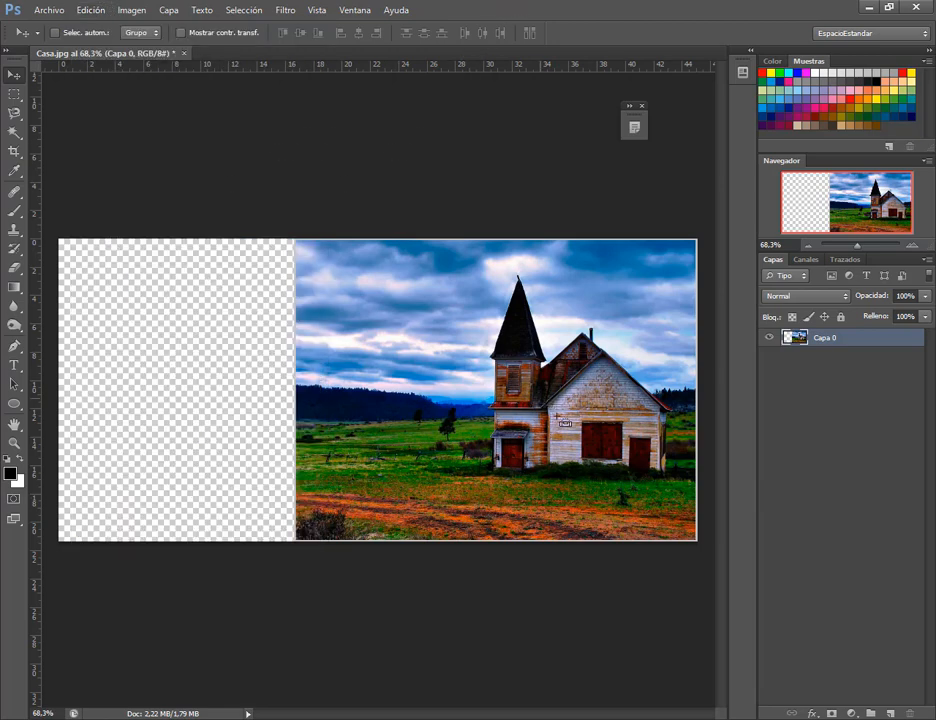
pyautogui.click(89, 9)
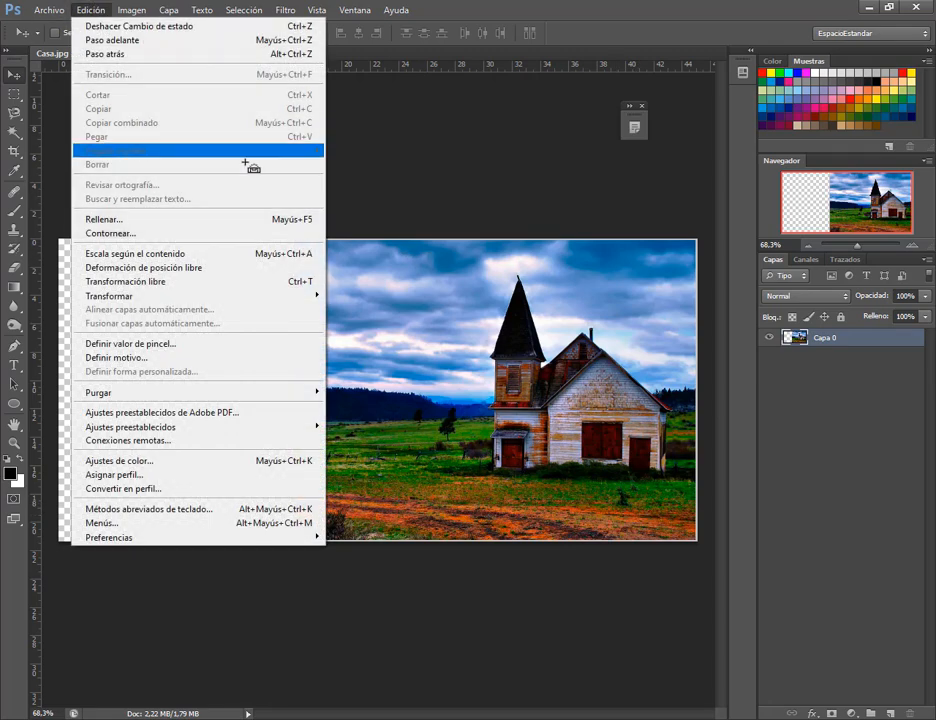
pyautogui.click(181, 255)
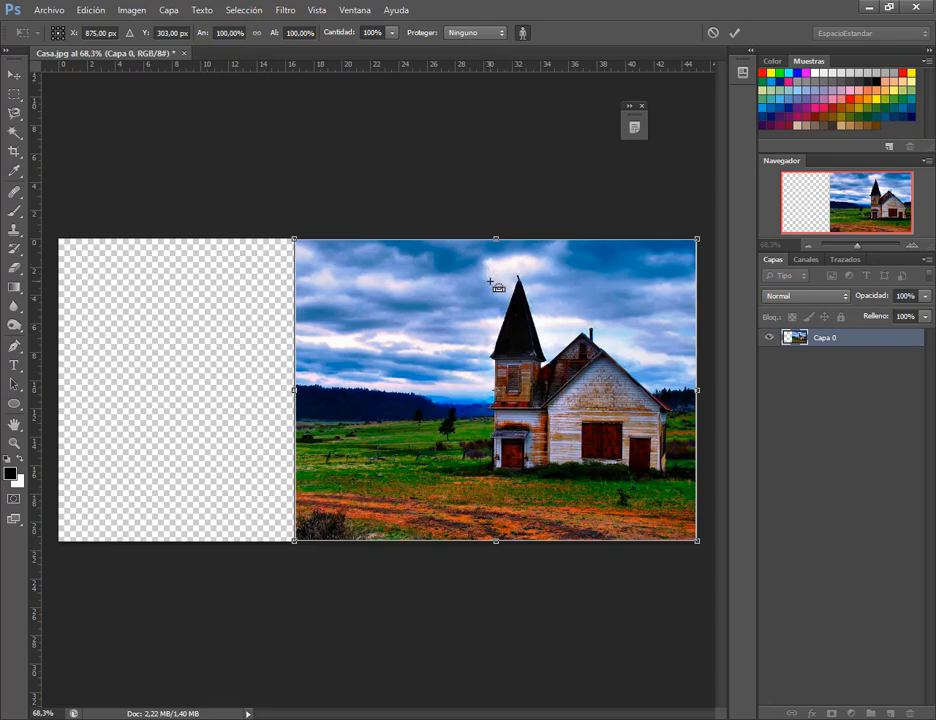
pyautogui.press('Return')
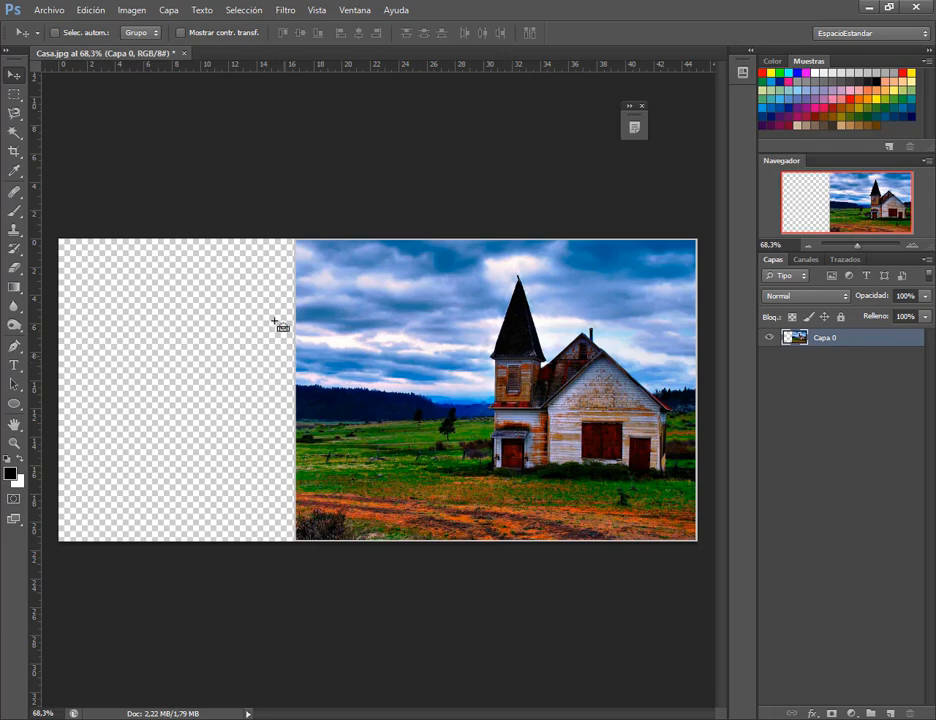
pyautogui.click(90, 10)
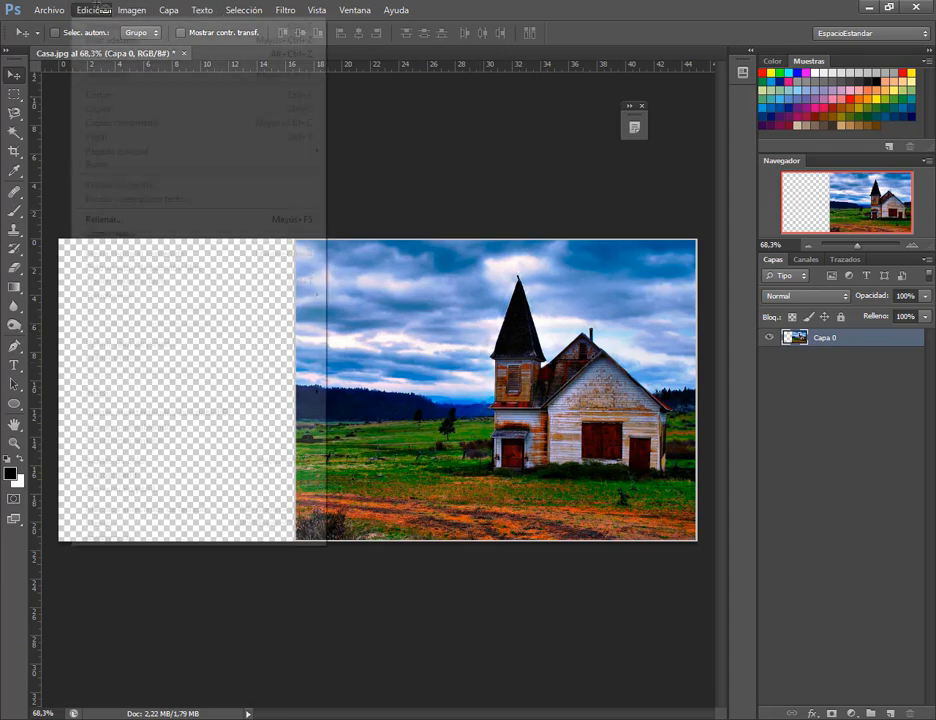
pyautogui.click(178, 256)
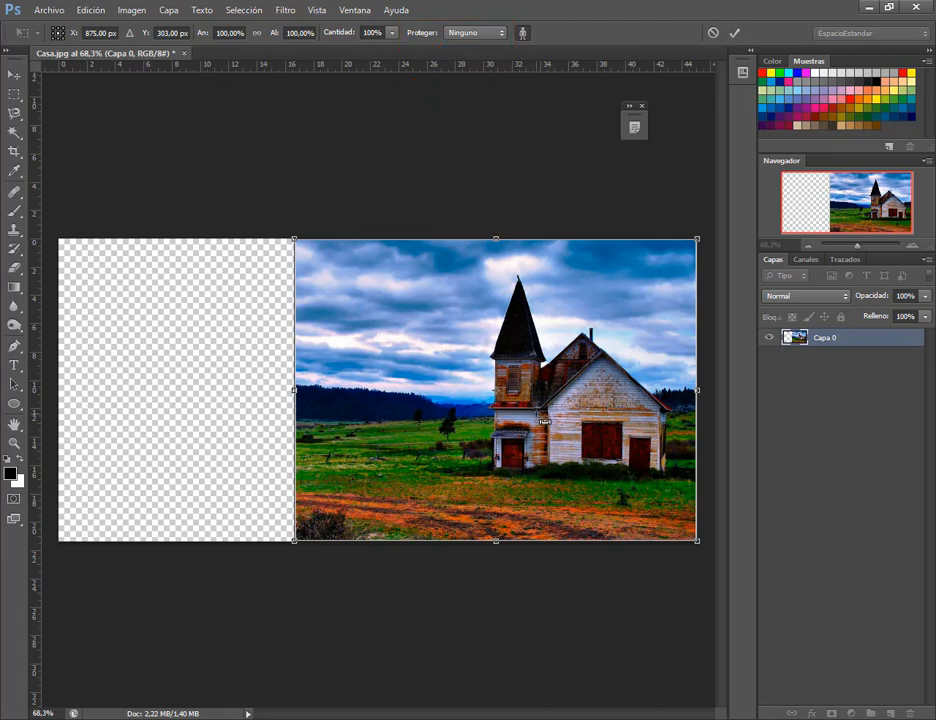
pyautogui.press('v')
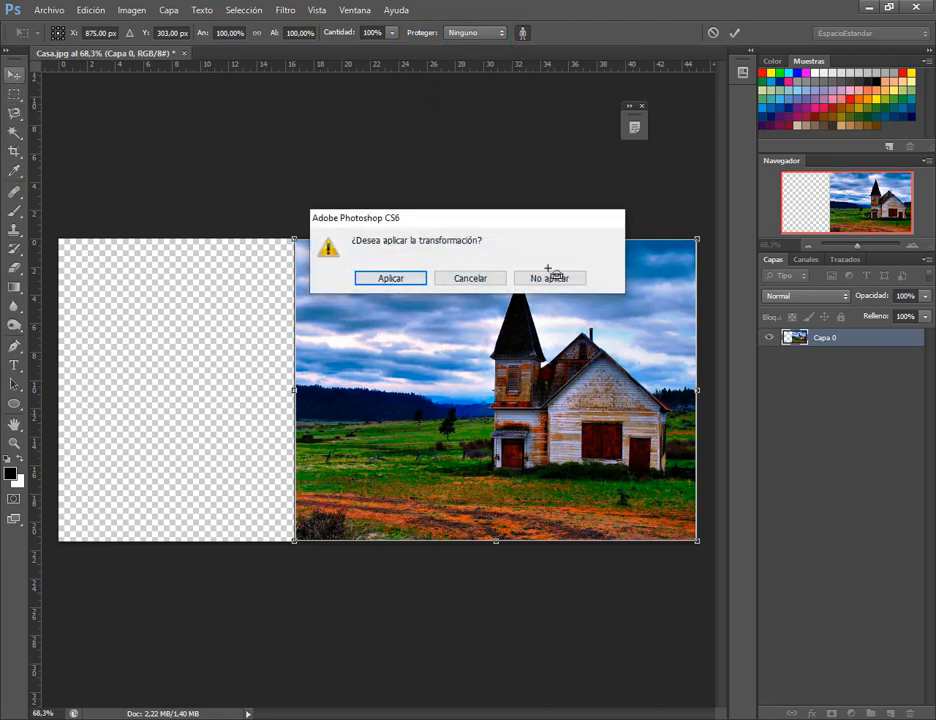
pyautogui.click(553, 278)
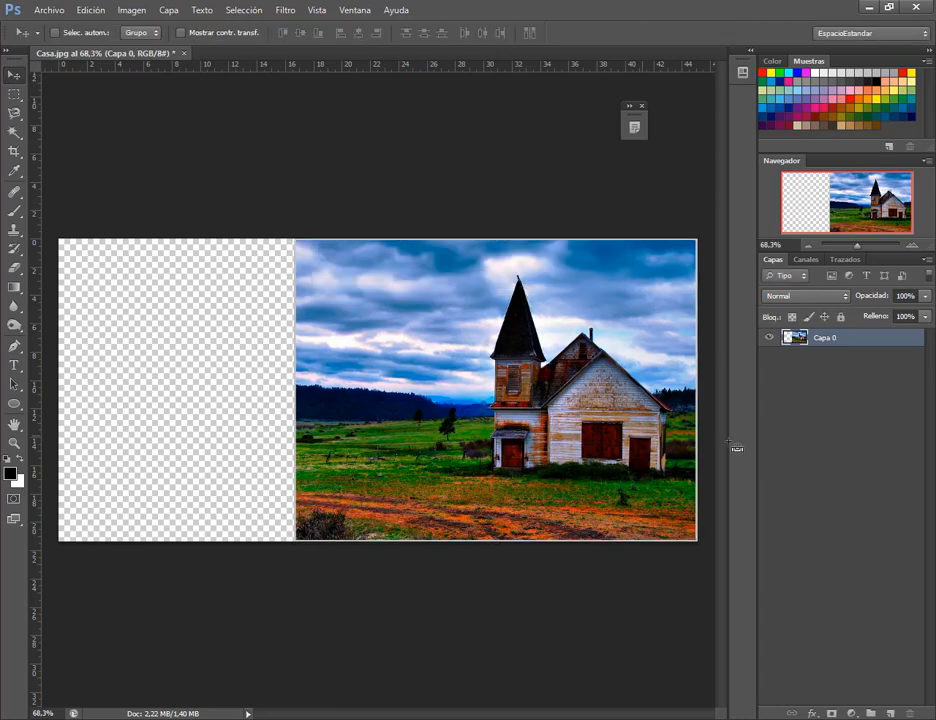
# Step: Select the whole house with the Polygonal Lasso tool, tracing around the tower, roof, chimney, walls and the grass at its base
pyautogui.scroll(2, 670, 385)
pyautogui.scroll(2, 683, 372)
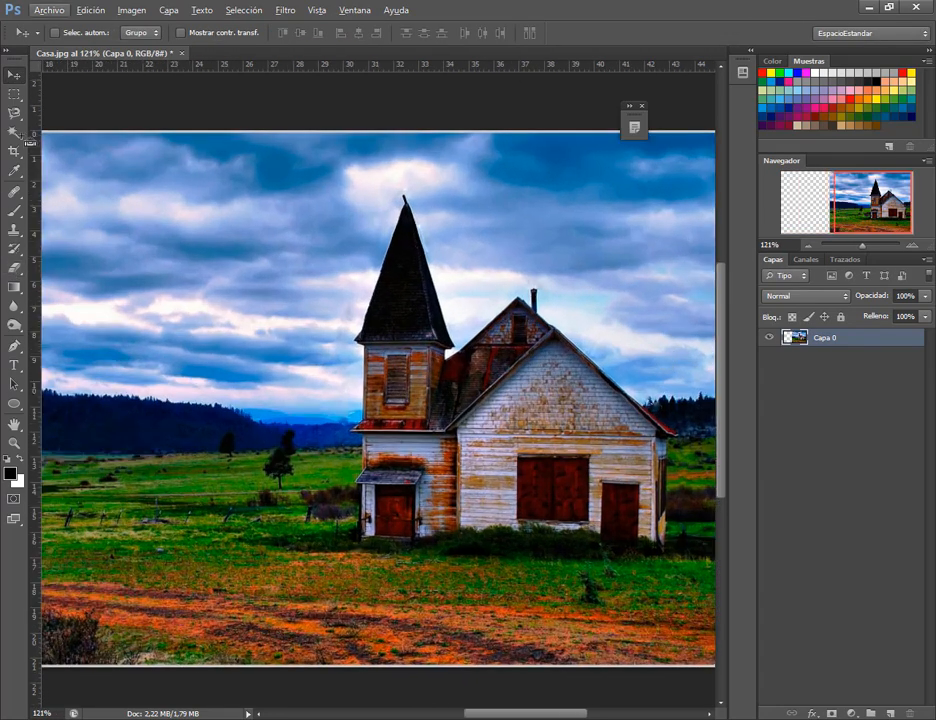
pyautogui.moveTo(15, 112); pyautogui.dragTo(72, 131)
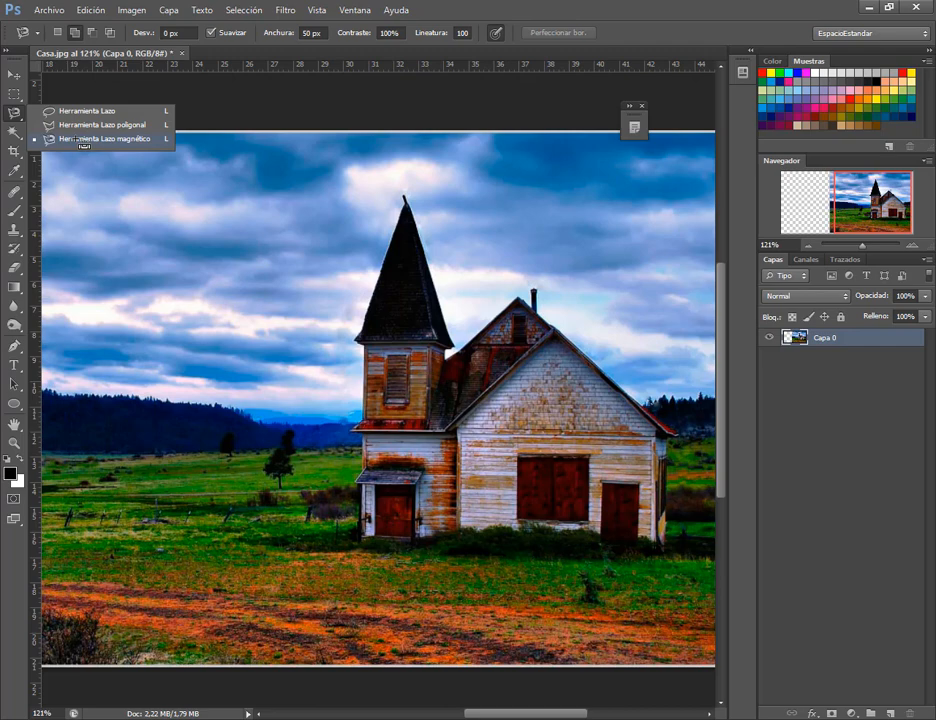
pyautogui.click(85, 128)
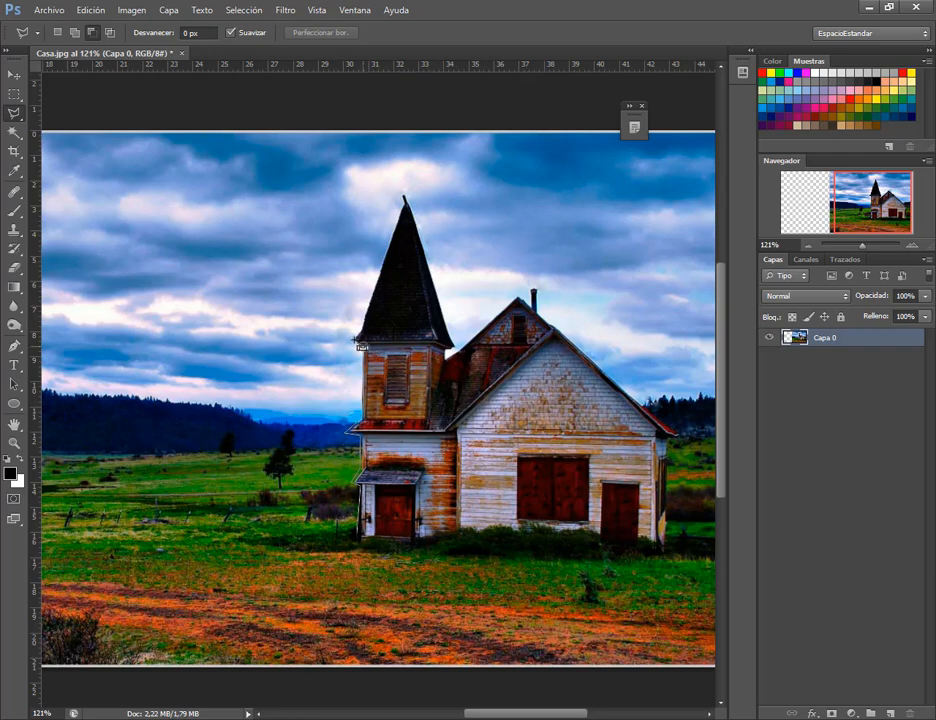
pyautogui.click(356, 334)
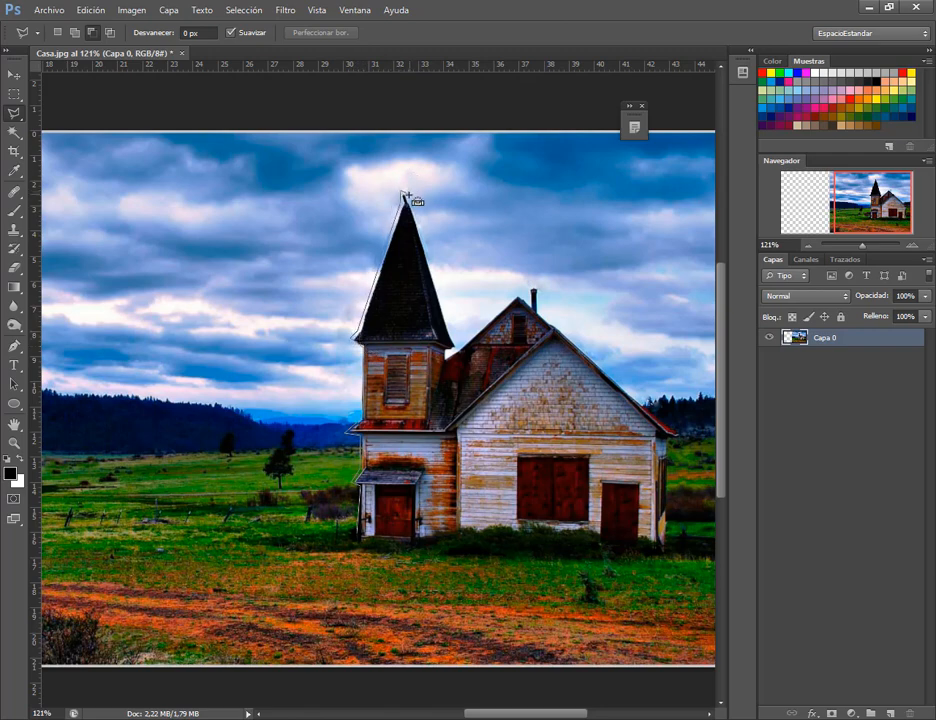
pyautogui.click(405, 195)
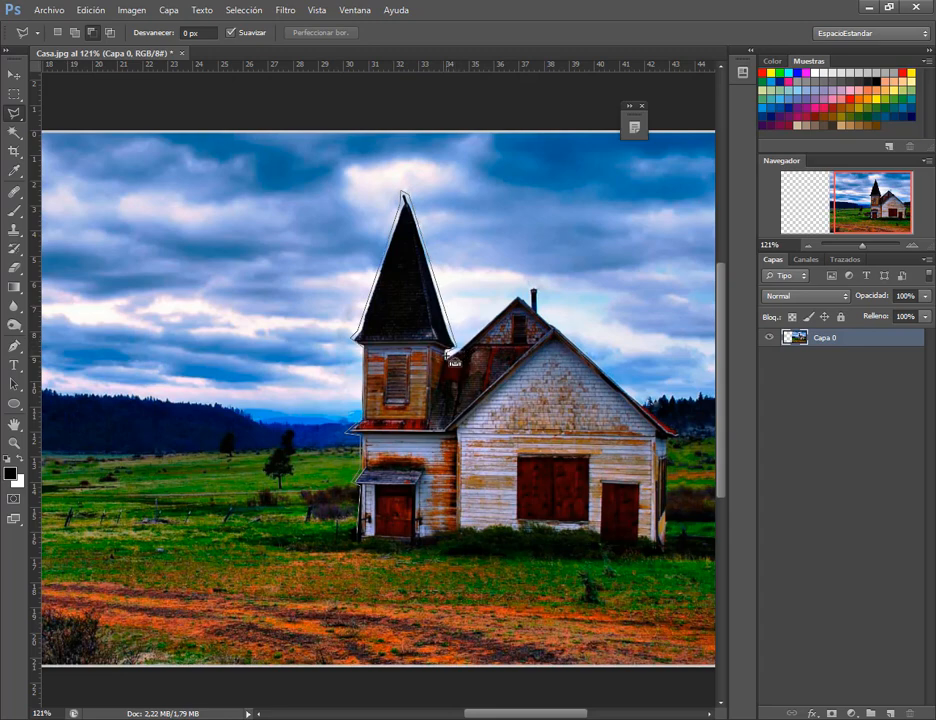
pyautogui.click(449, 352)
pyautogui.click(518, 295)
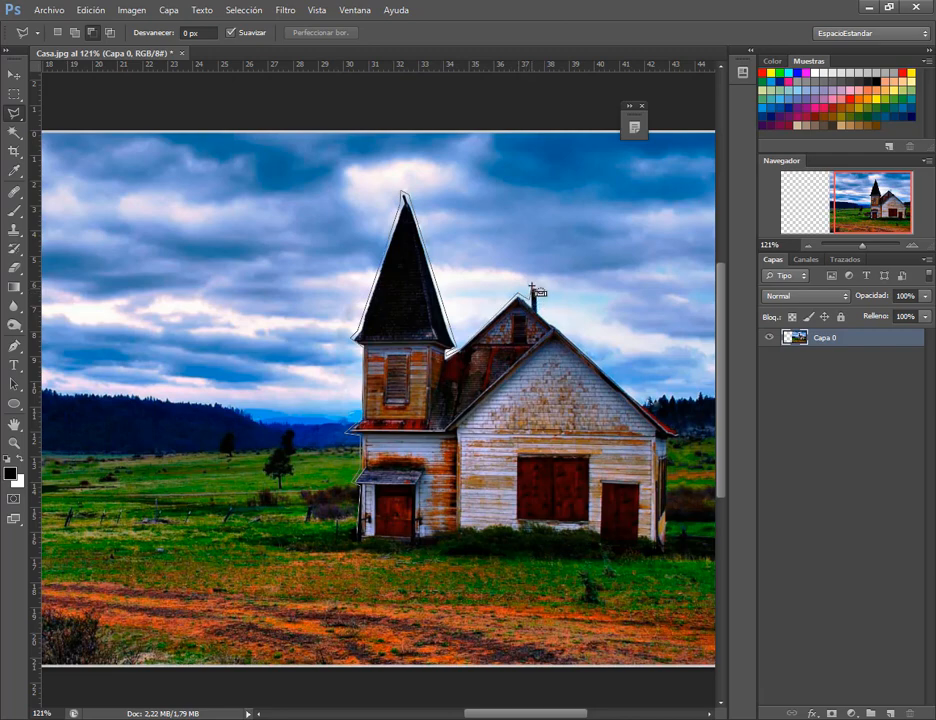
pyautogui.click(537, 288)
pyautogui.click(540, 314)
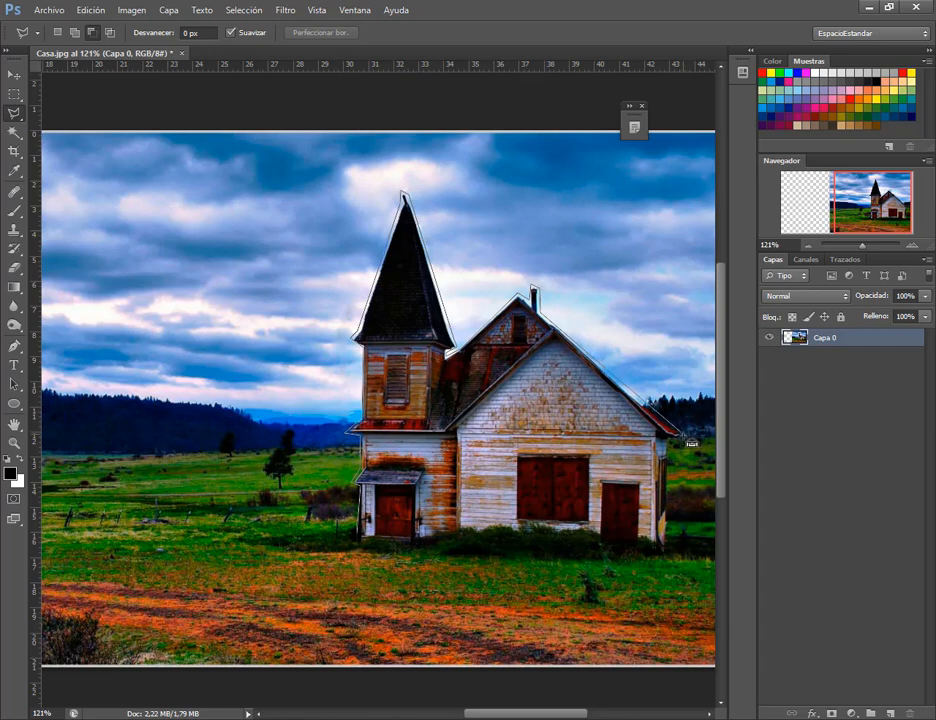
pyautogui.click(677, 437)
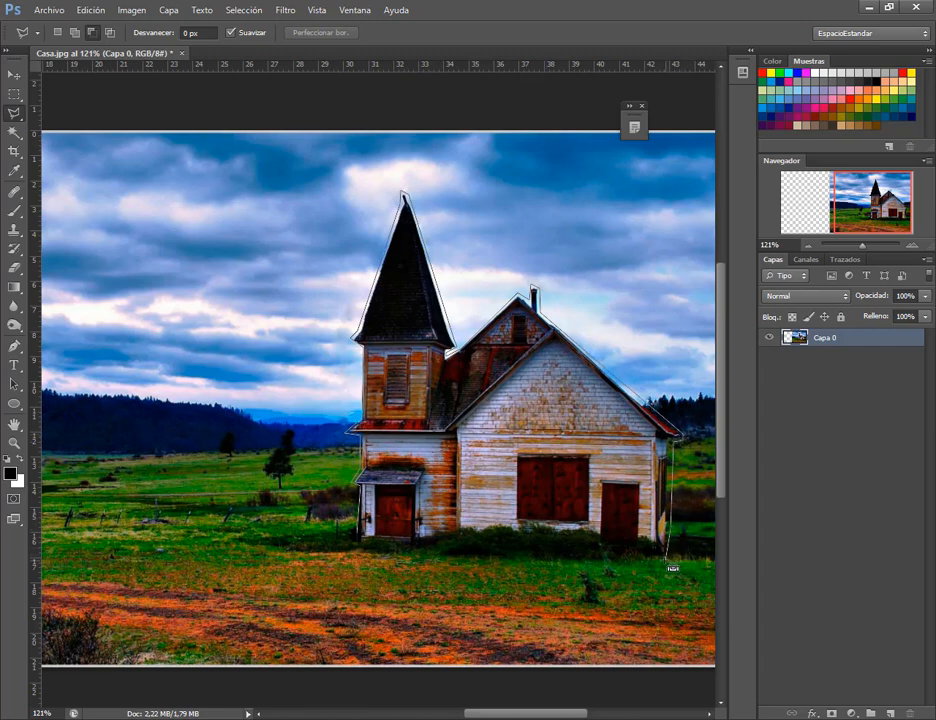
pyautogui.click(667, 557)
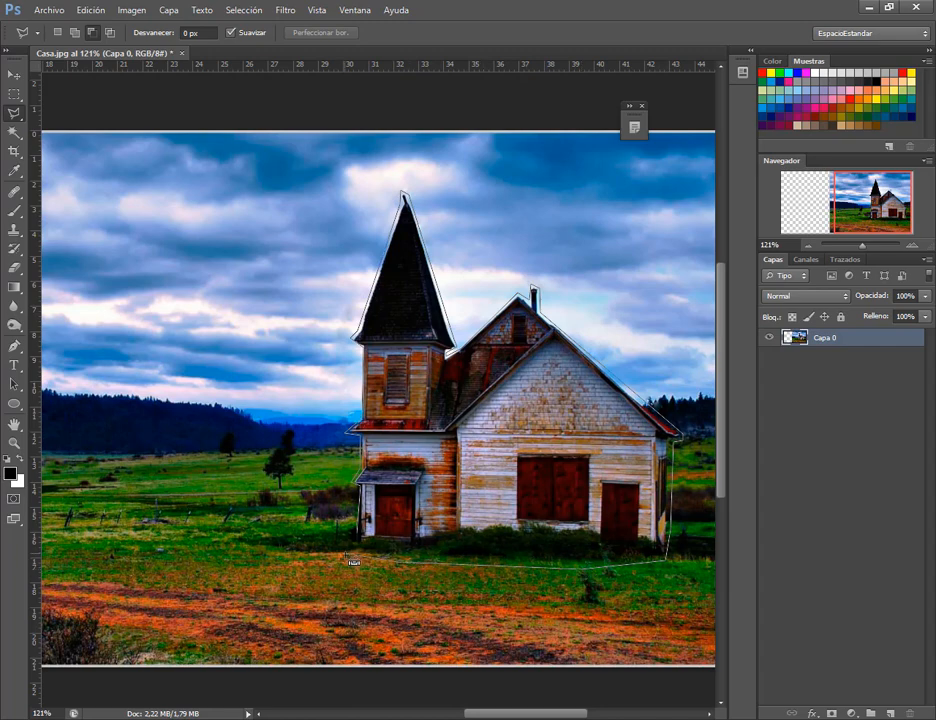
pyautogui.click(343, 553)
pyautogui.click(362, 540)
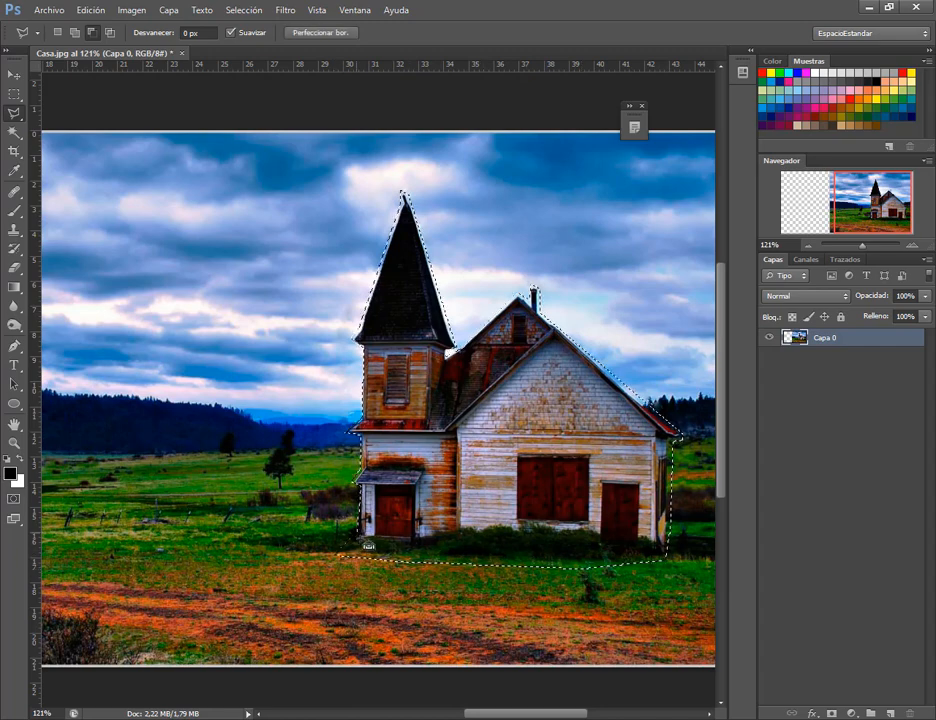
# Step: Save the house selection as a new channel named casa and deselect it
pyautogui.click(261, 9)
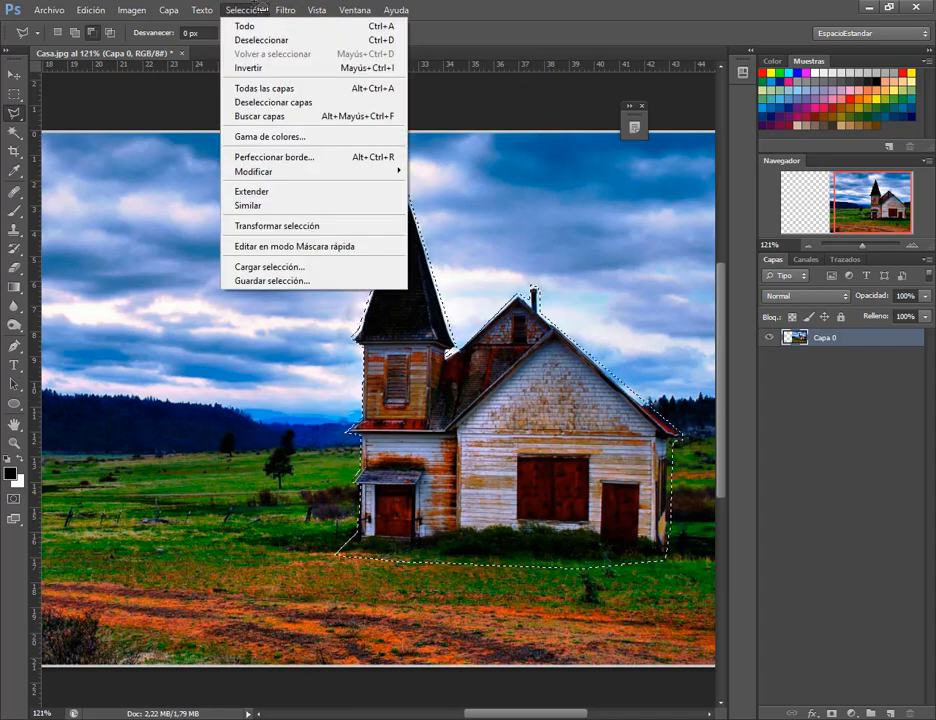
pyautogui.click(300, 282)
pyautogui.write('casa')
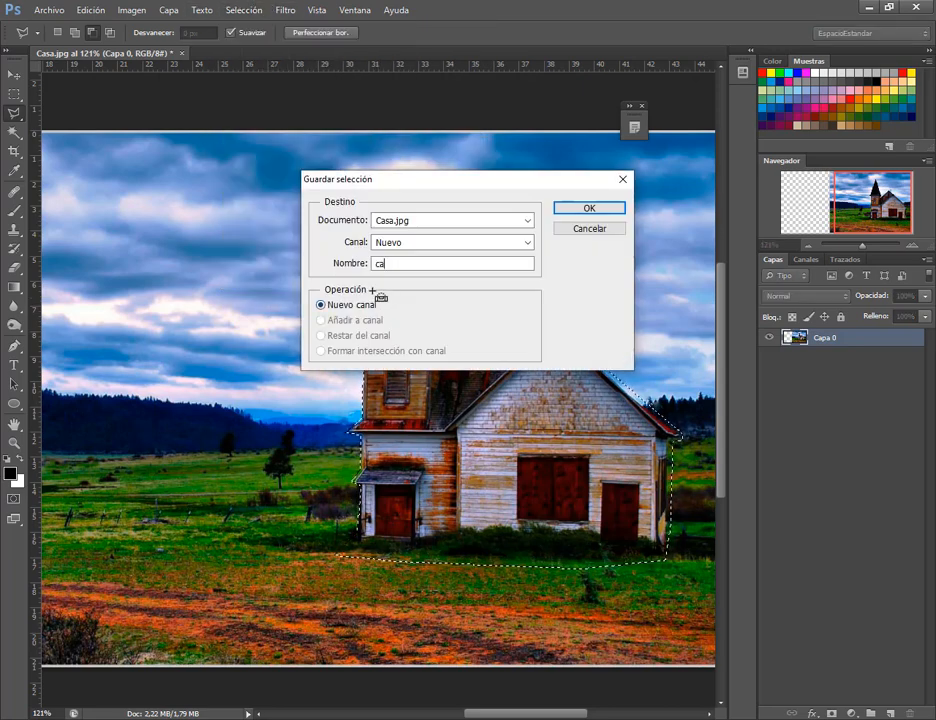
pyautogui.click(589, 208)
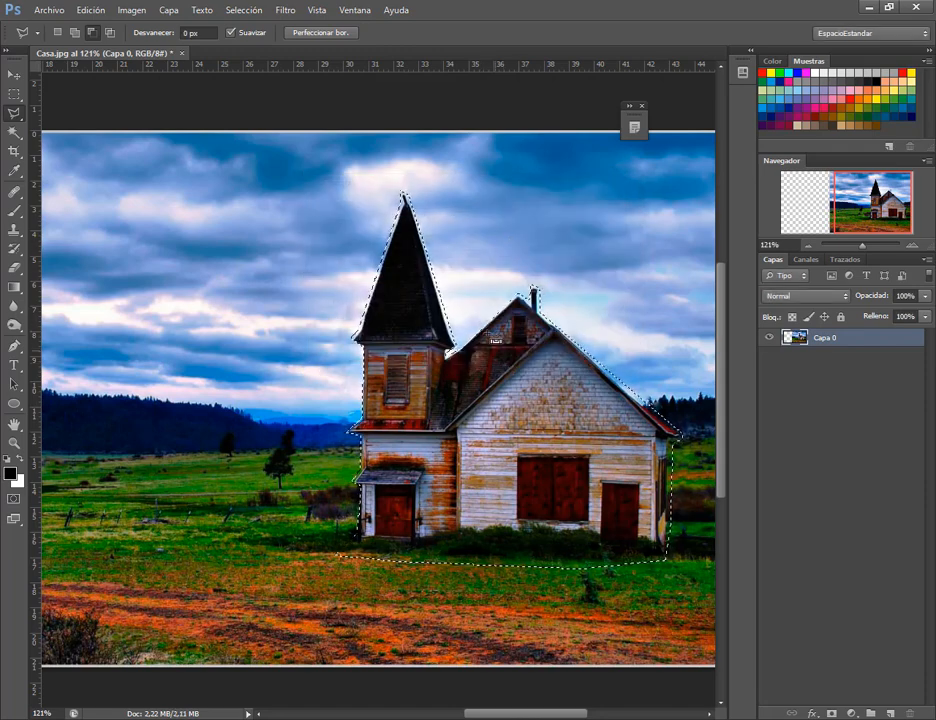
pyautogui.hotkey('ctrl', 'd')
# Step: Stretch Capa 0 leftward across the transparent area with Content-Aware Scale, protecting the casa channel, apply it and switch to the Move tool
pyautogui.scroll(-5, 440, 409)
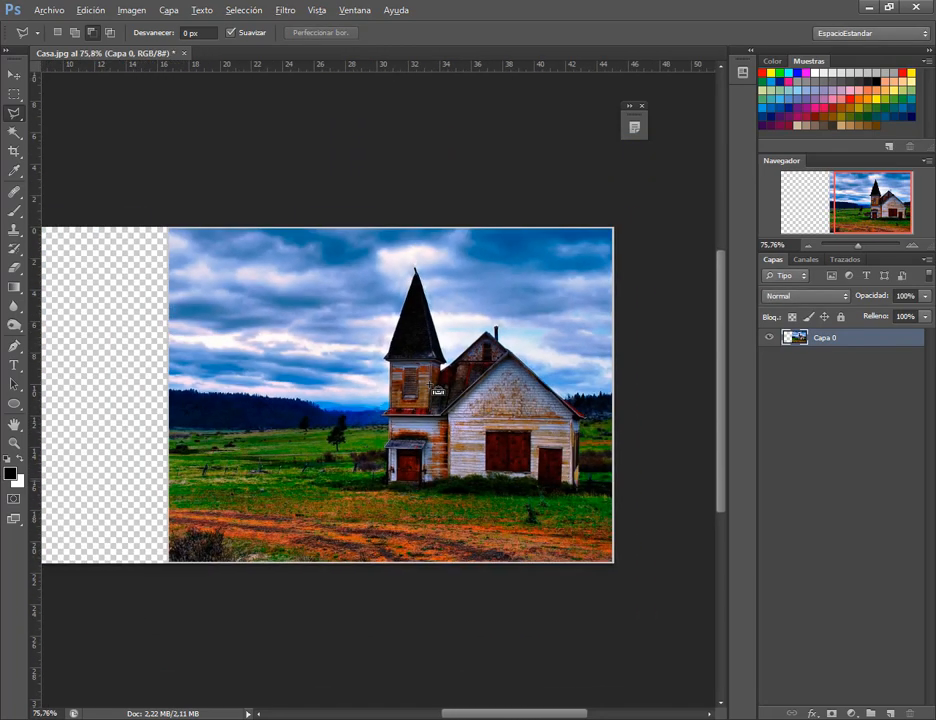
pyautogui.scroll(-2, 406, 361)
pyautogui.click(92, 10)
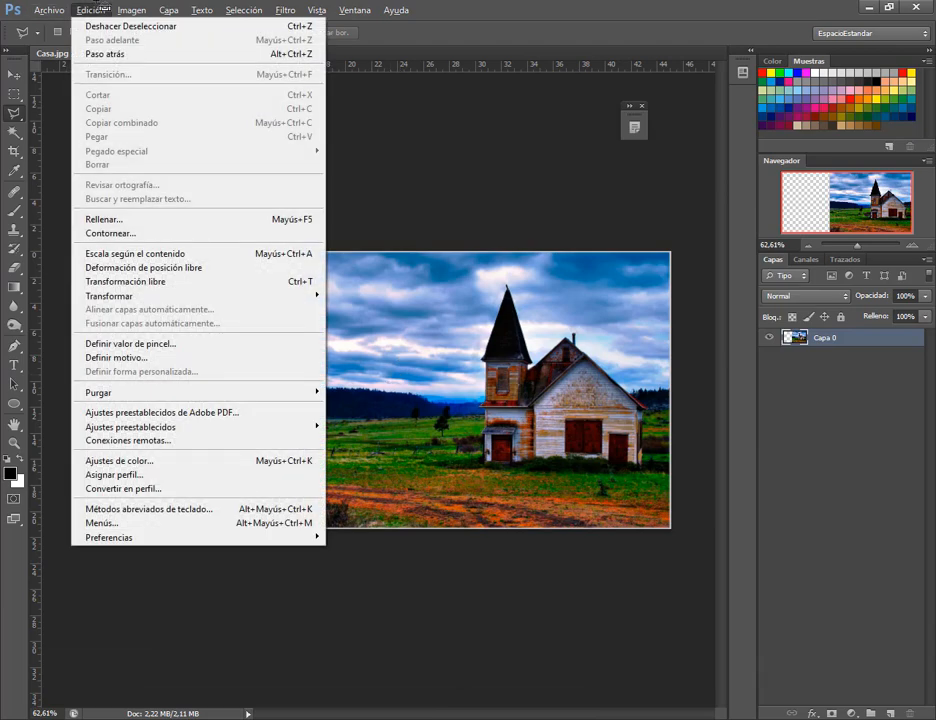
pyautogui.click(153, 256)
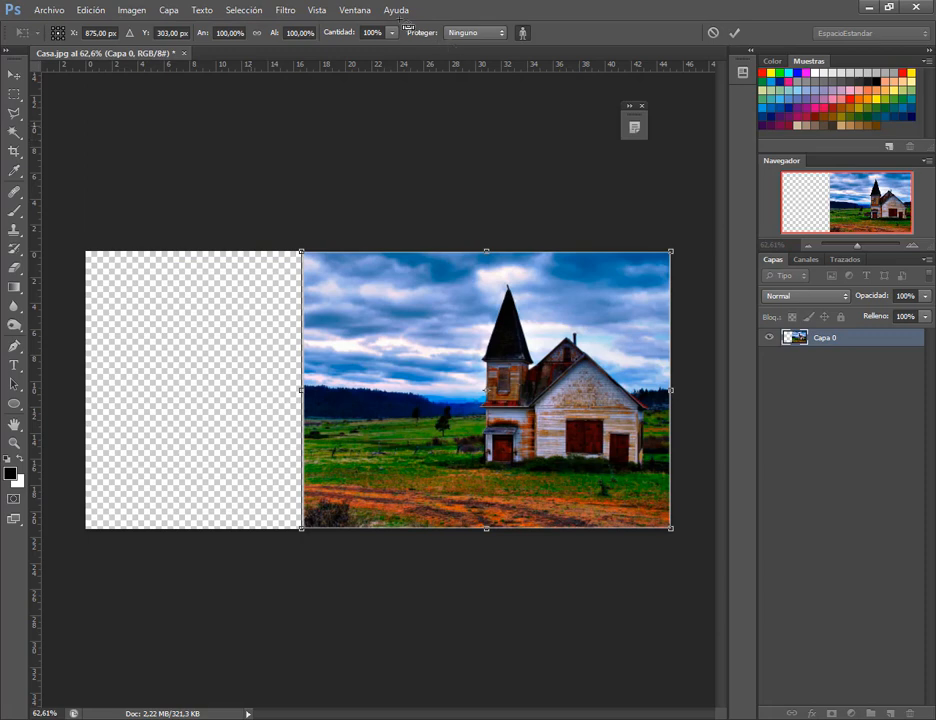
pyautogui.click(499, 35)
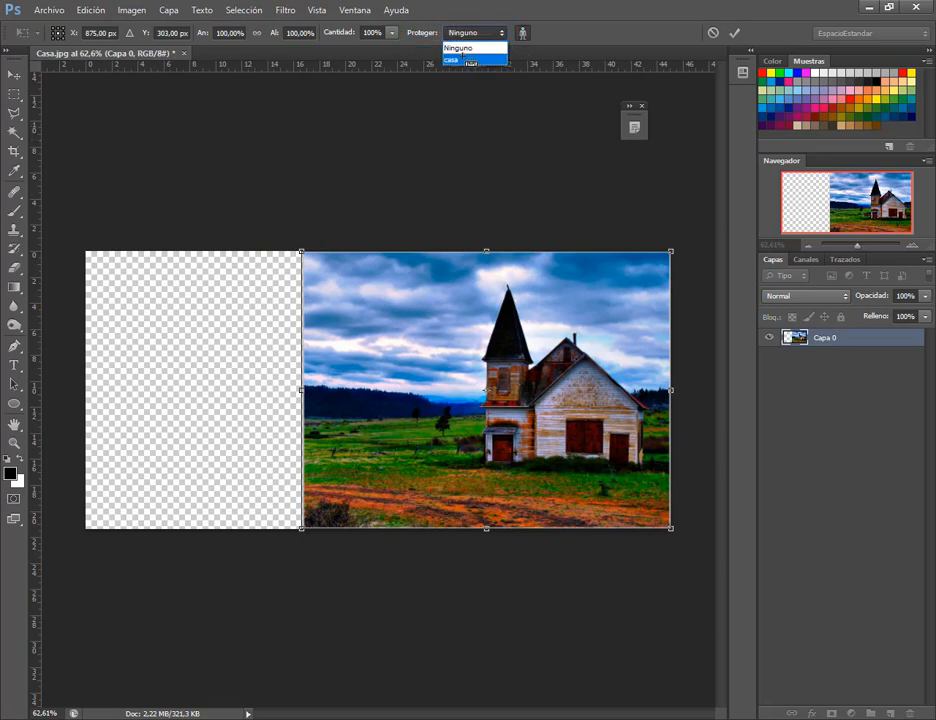
pyautogui.click(465, 61)
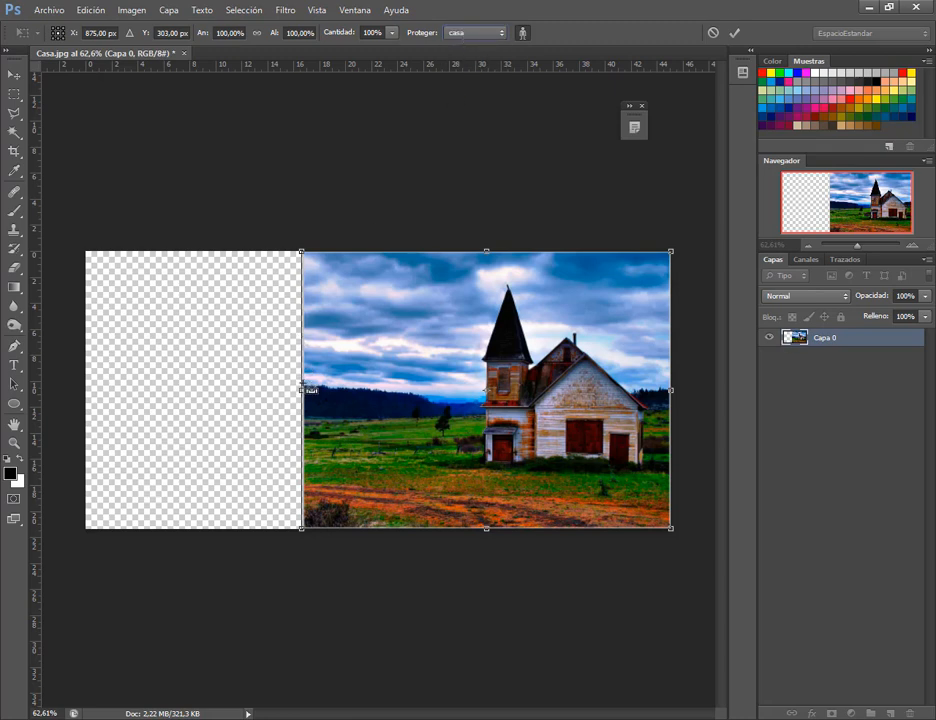
pyautogui.moveTo(301, 390); pyautogui.dragTo(86, 385)
pyautogui.press('Return')
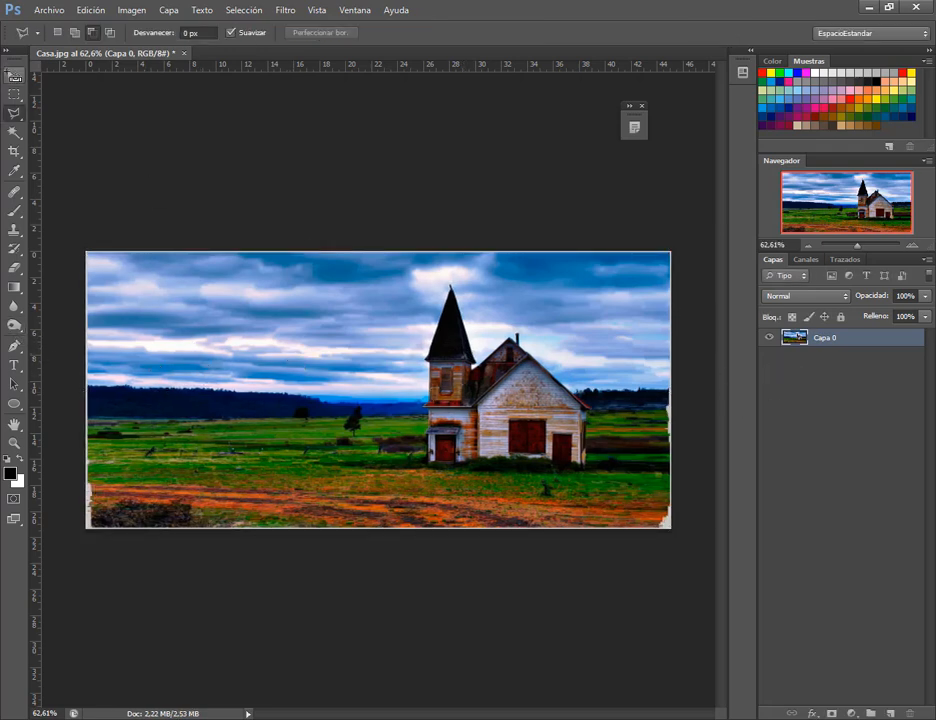
pyautogui.click(13, 74)
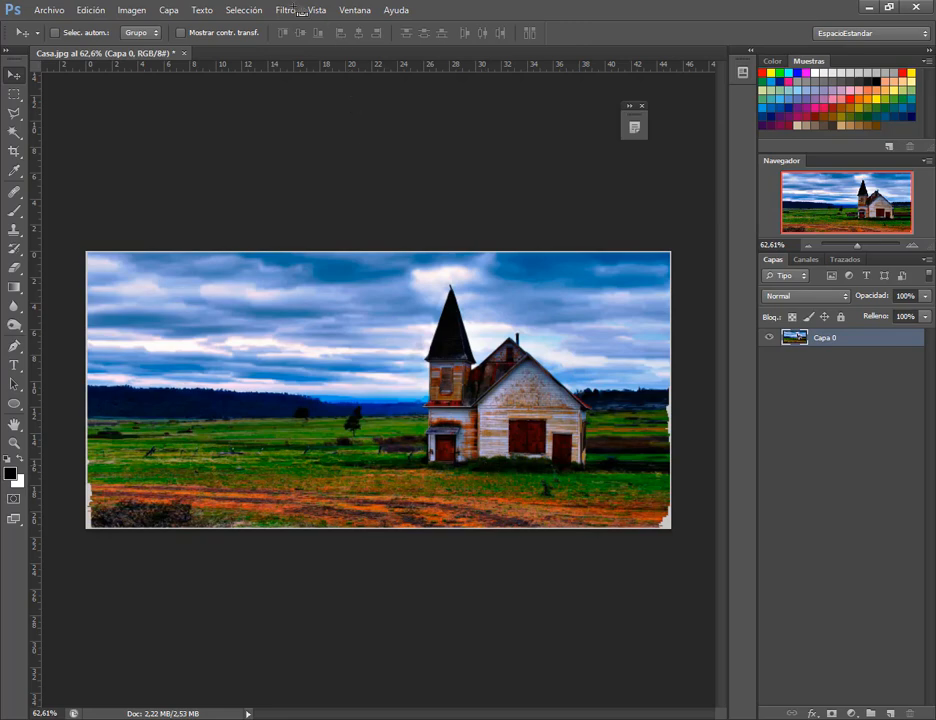
# Step: Start Content-Aware Scale again on the widened Capa 0
pyautogui.click(243, 10)
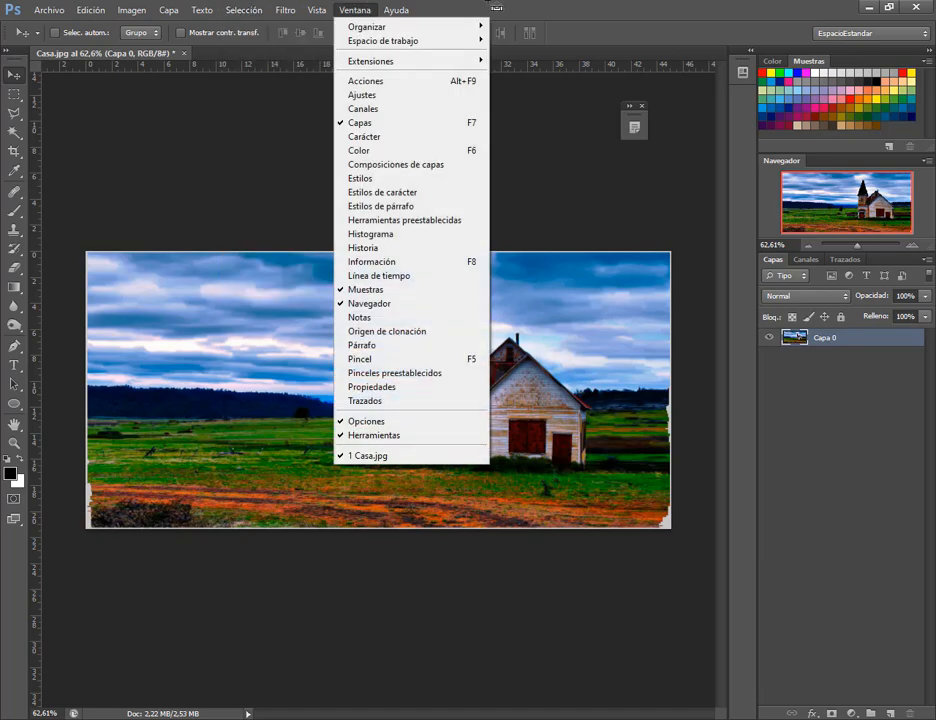
pyautogui.click(362, 7)
pyautogui.click(88, 10)
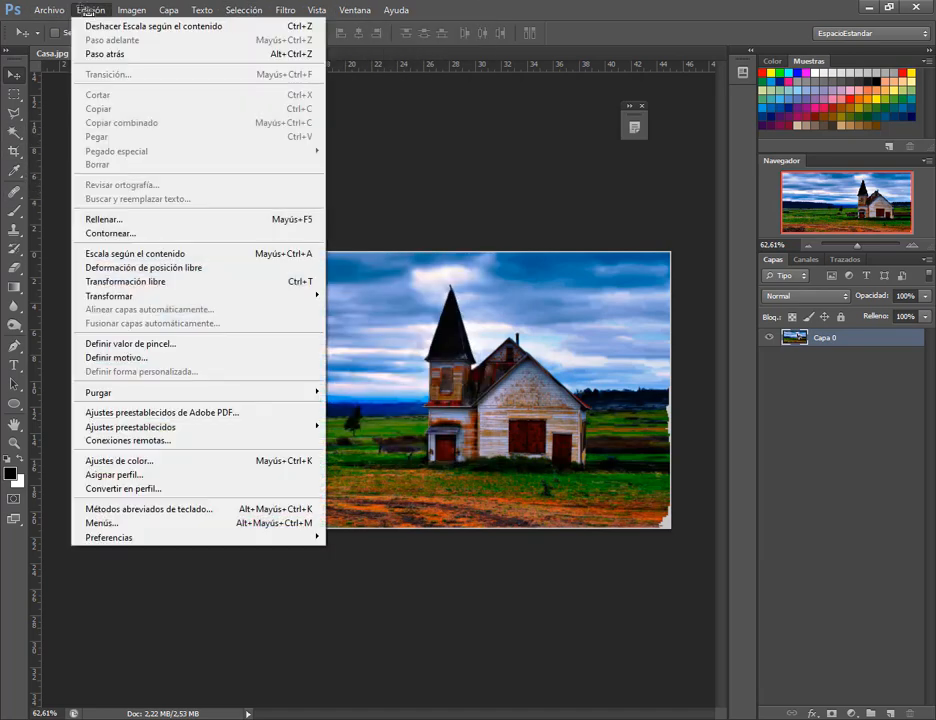
pyautogui.click(150, 253)
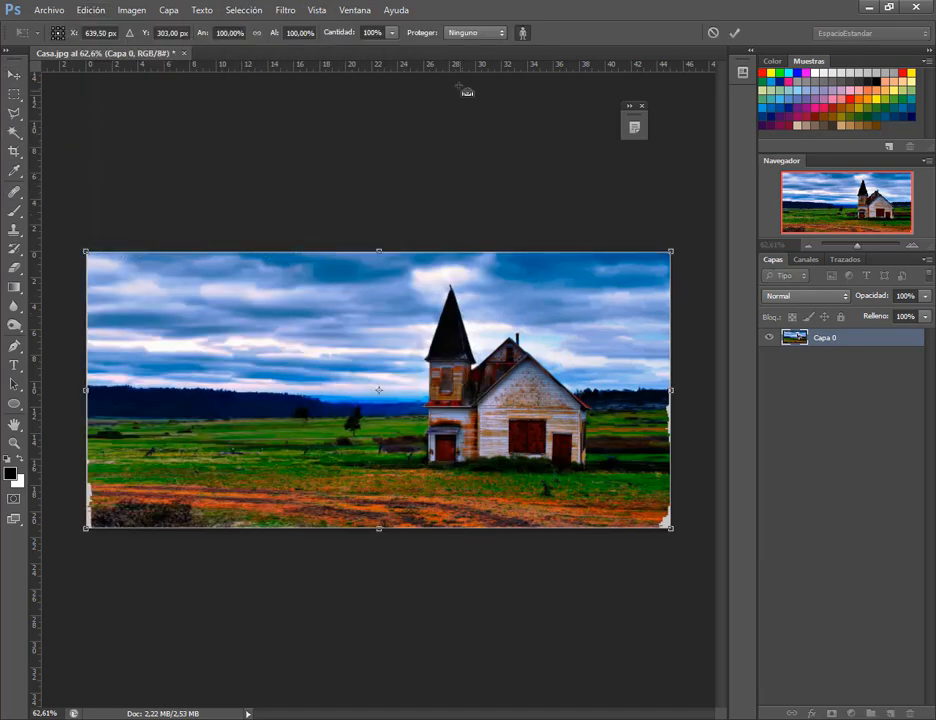
# Step: Discard the pending content-aware scale on Capa 0 without applying it
pyautogui.click(474, 33)
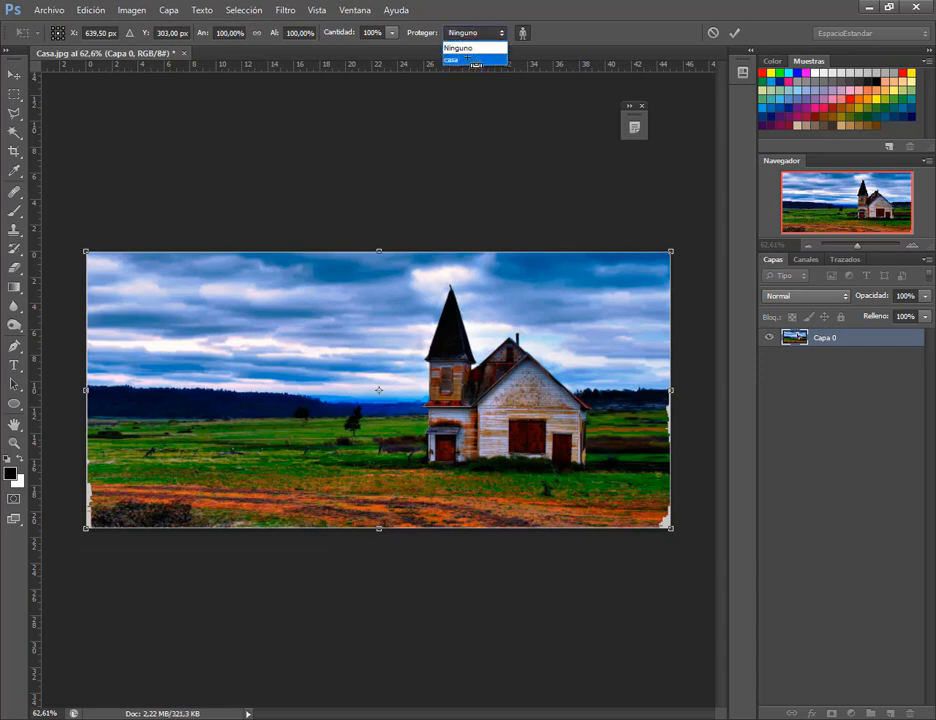
pyautogui.click(475, 3)
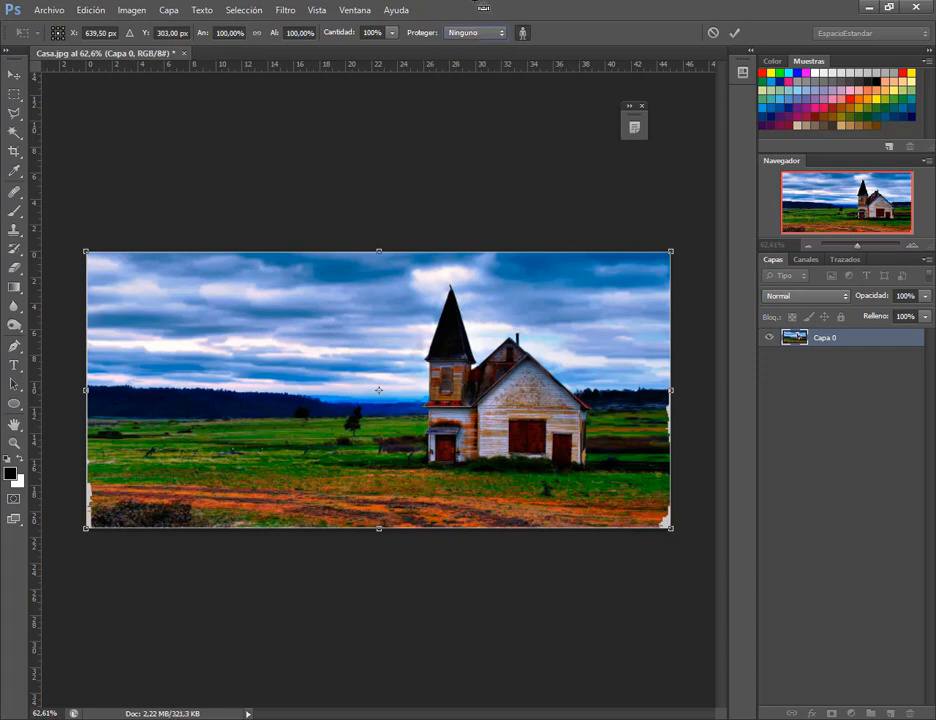
pyautogui.click(17, 77)
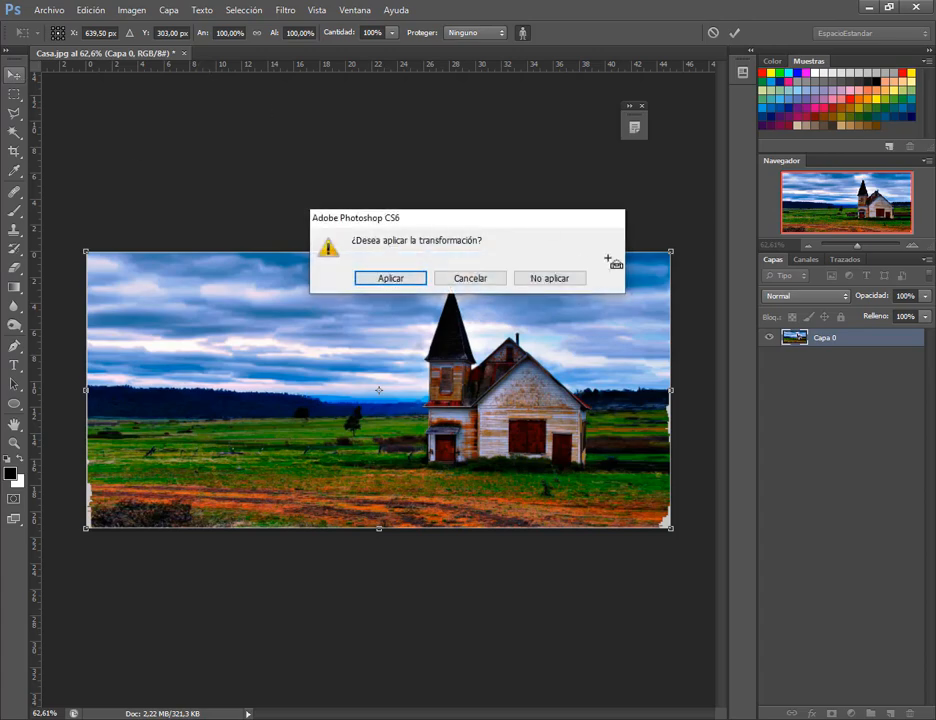
pyautogui.click(577, 278)
pyautogui.click(121, 9)
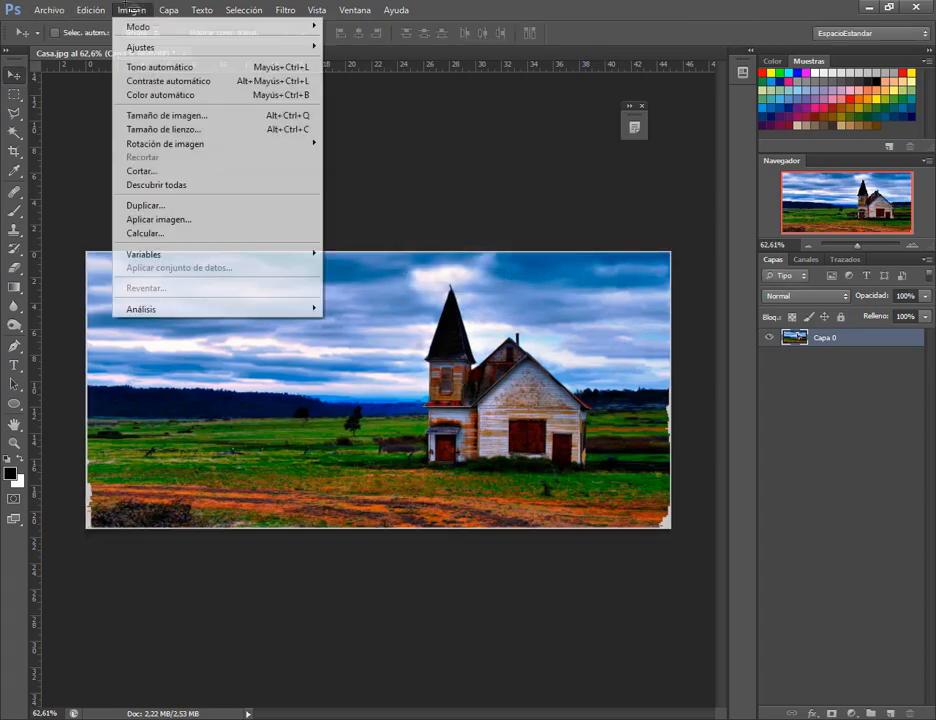
pyautogui.click(204, 128)
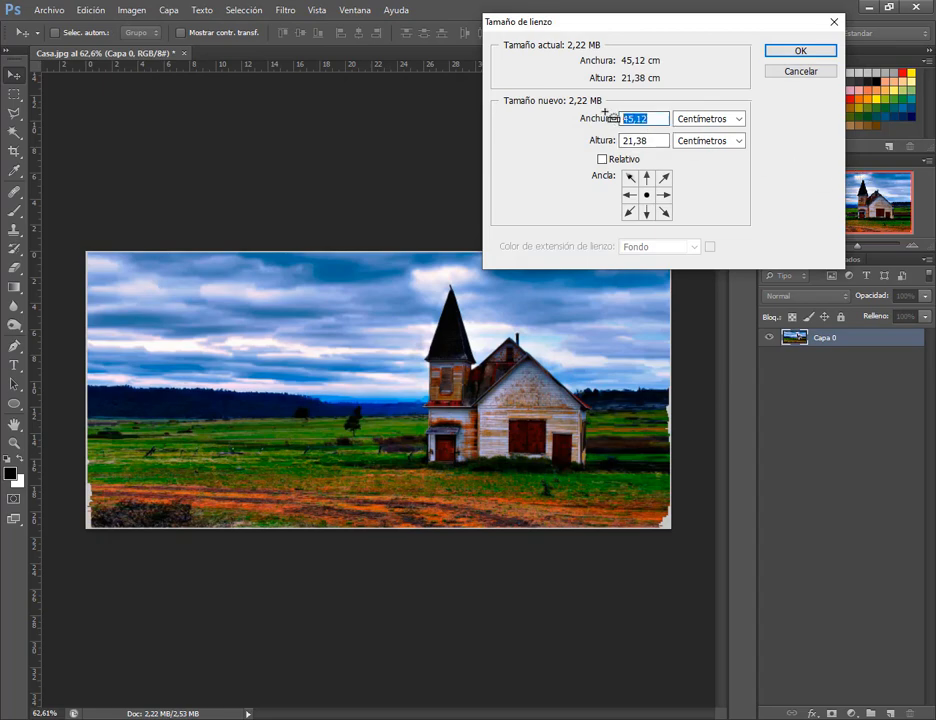
pyautogui.click(662, 119)
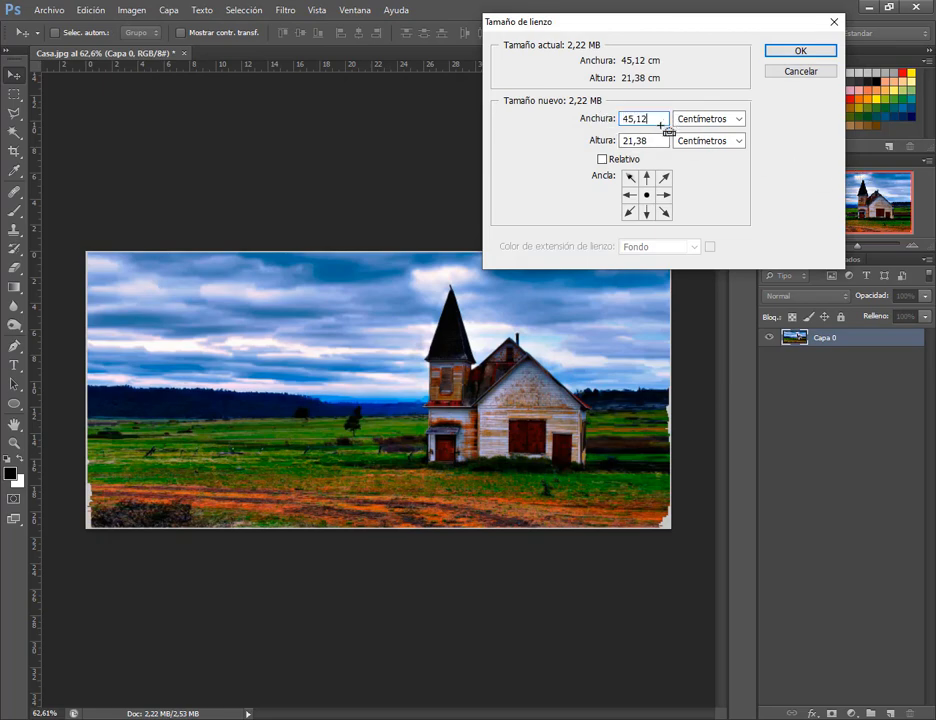
pyautogui.click(631, 195)
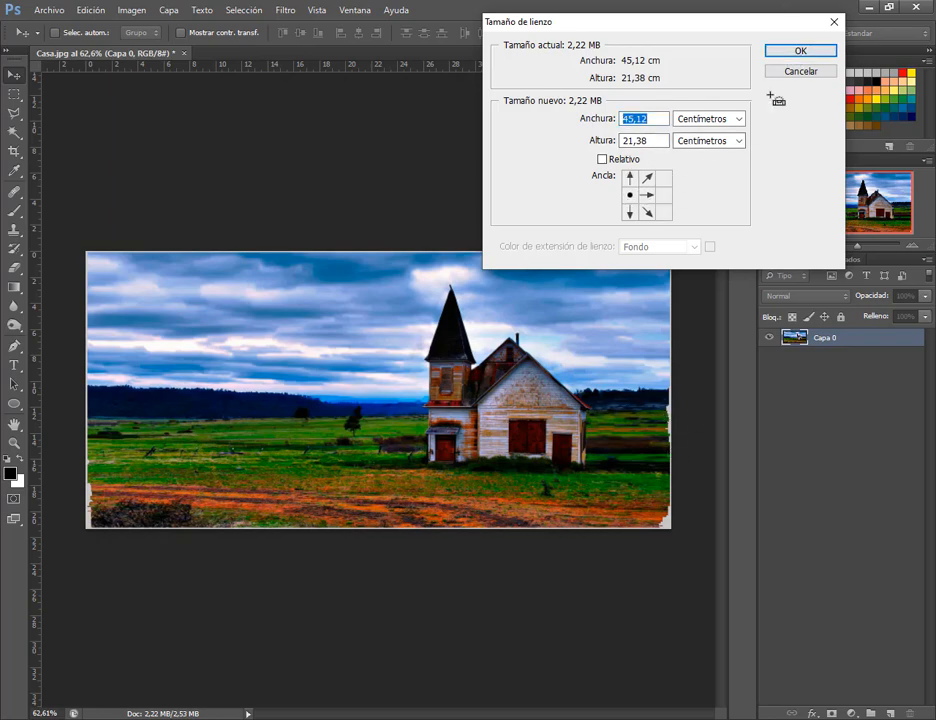
pyautogui.click(800, 71)
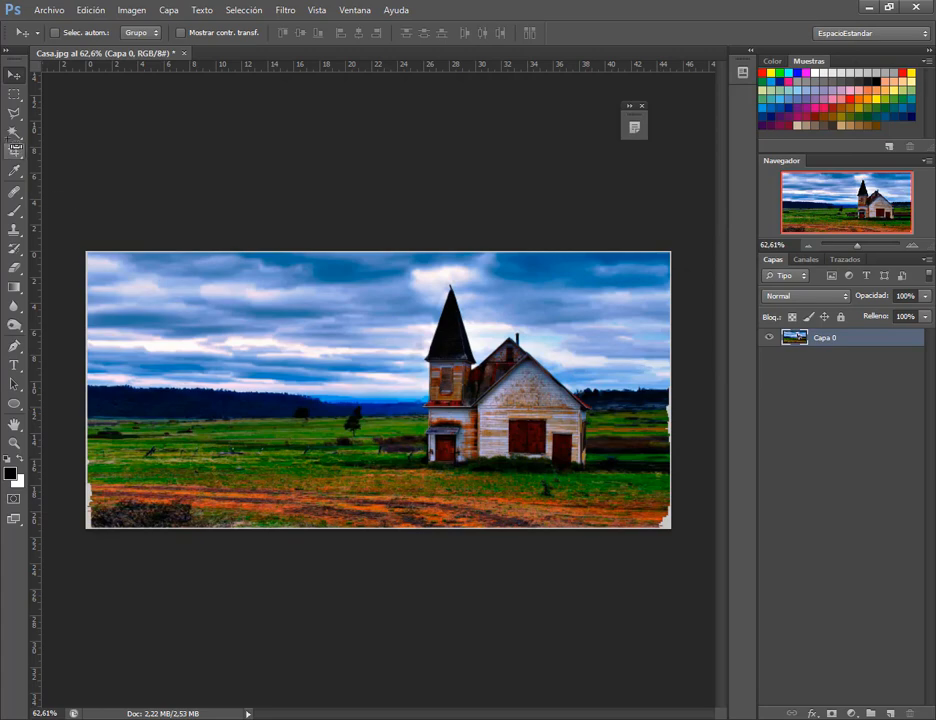
# Step: Extend the canvas beyond the photo's right edge with the Crop tool to about 56 cm wide
pyautogui.click(14, 151)
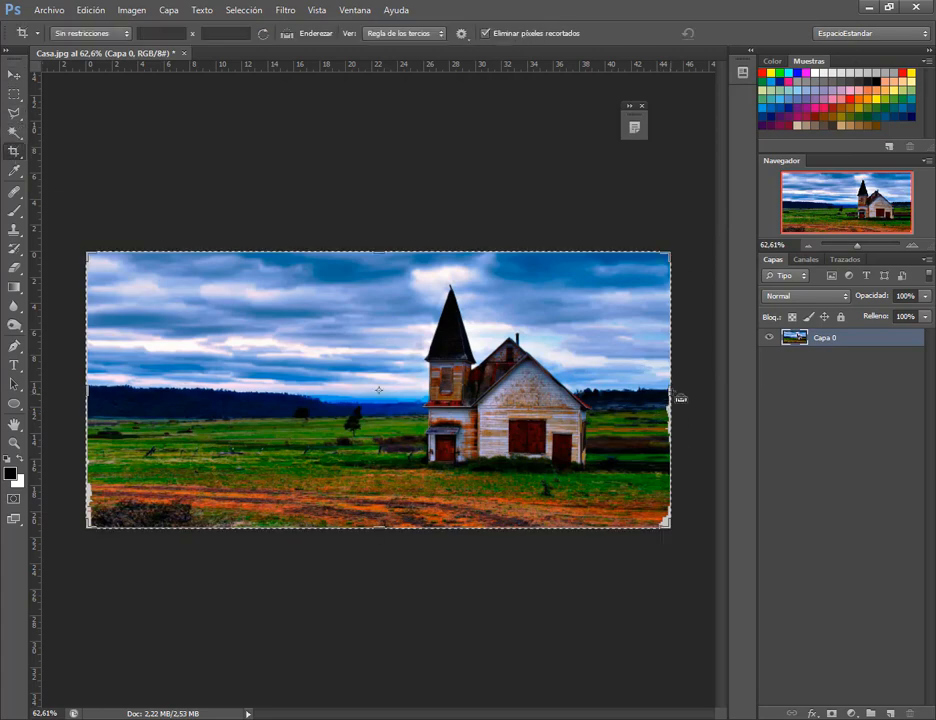
pyautogui.moveTo(680, 398)
pyautogui.mouseDown()
pyautogui.moveTo(712, 397)
pyautogui.moveTo(668, 397)
pyautogui.moveTo(696, 397)
pyautogui.mouseUp()
pyautogui.press('Return')
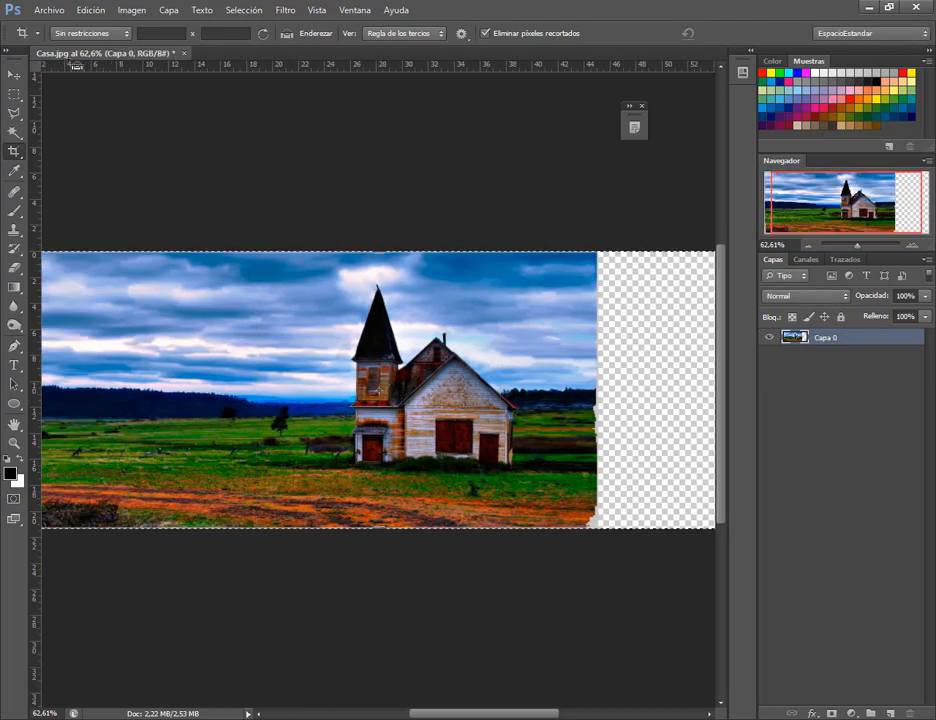
# Step: Try to stretch Capa 0 to about 122.75% width with content-aware scale, protecting the casa selection
pyautogui.click(91, 10)
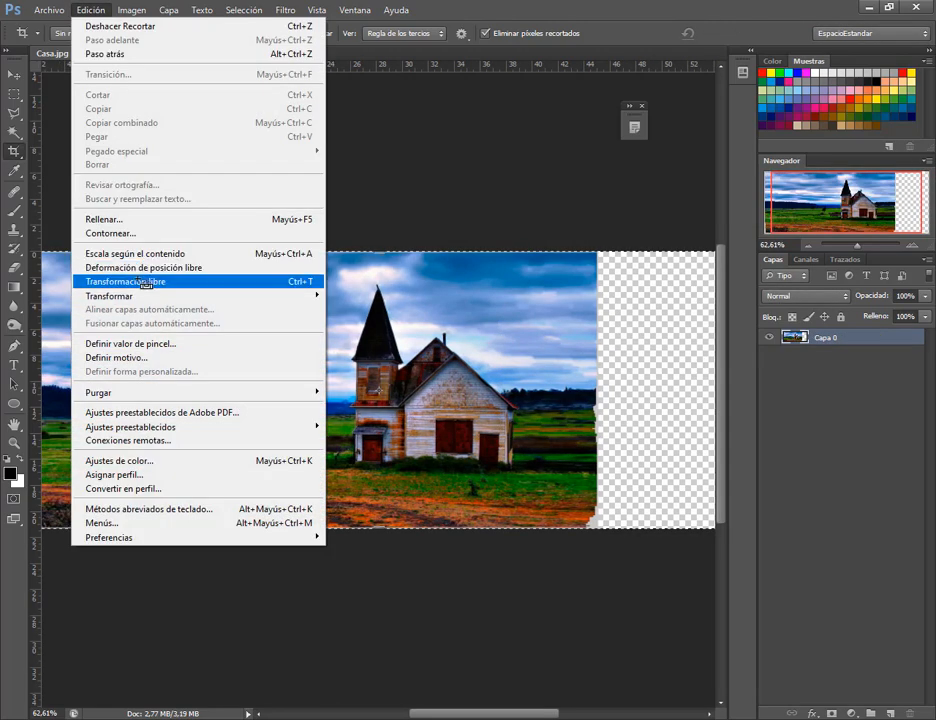
pyautogui.click(131, 253)
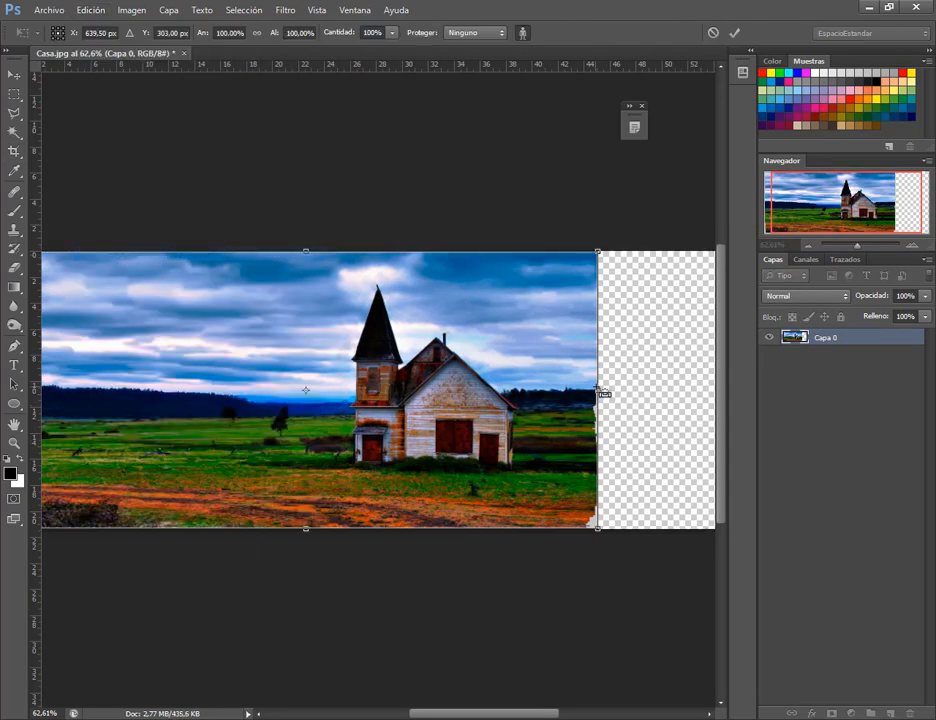
pyautogui.click(475, 33)
pyautogui.click(475, 60)
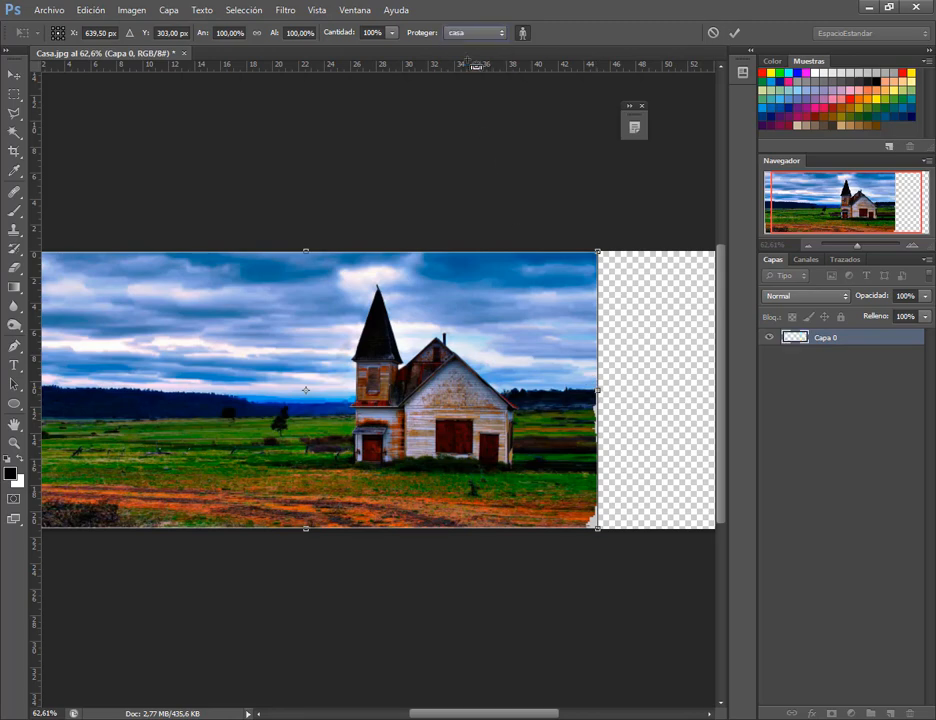
pyautogui.moveTo(599, 391); pyautogui.dragTo(725, 397)
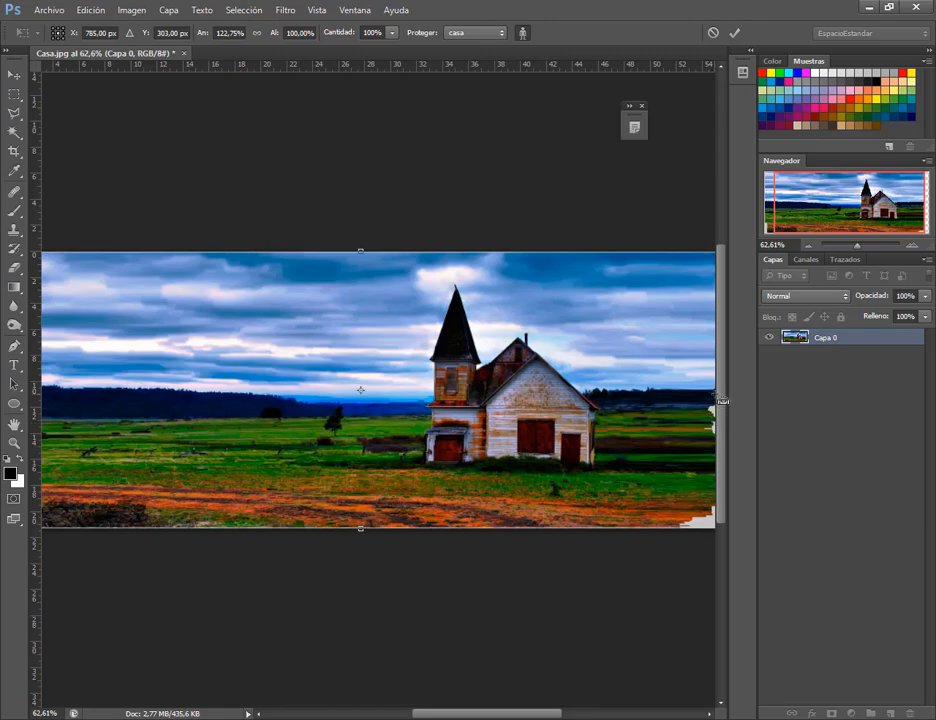
pyautogui.moveTo(721, 402); pyautogui.dragTo(594, 424)
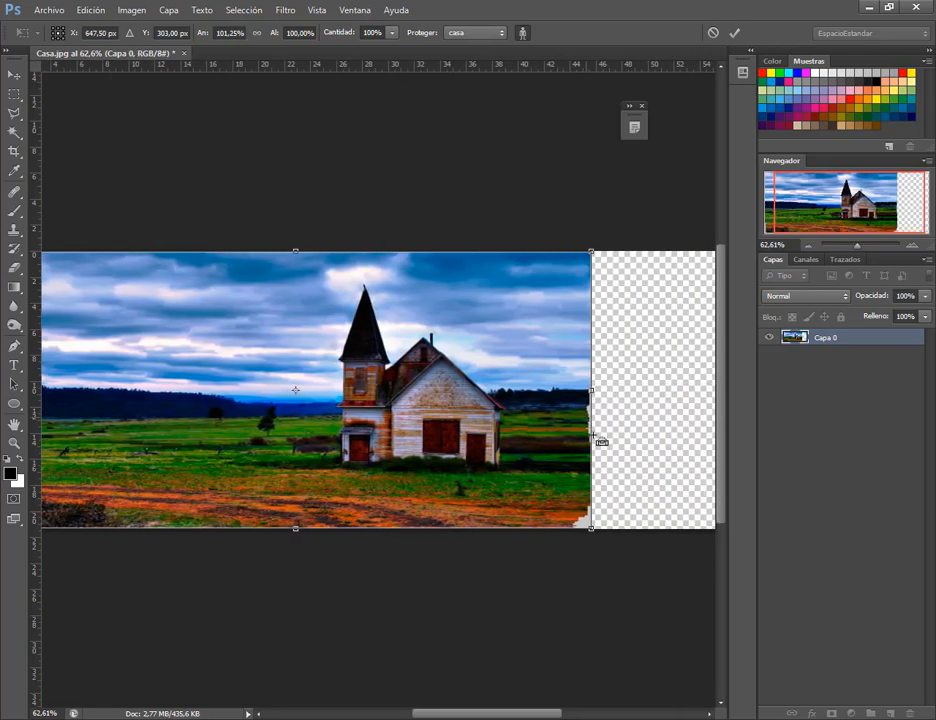
pyautogui.press('Return')
pyautogui.press('c')
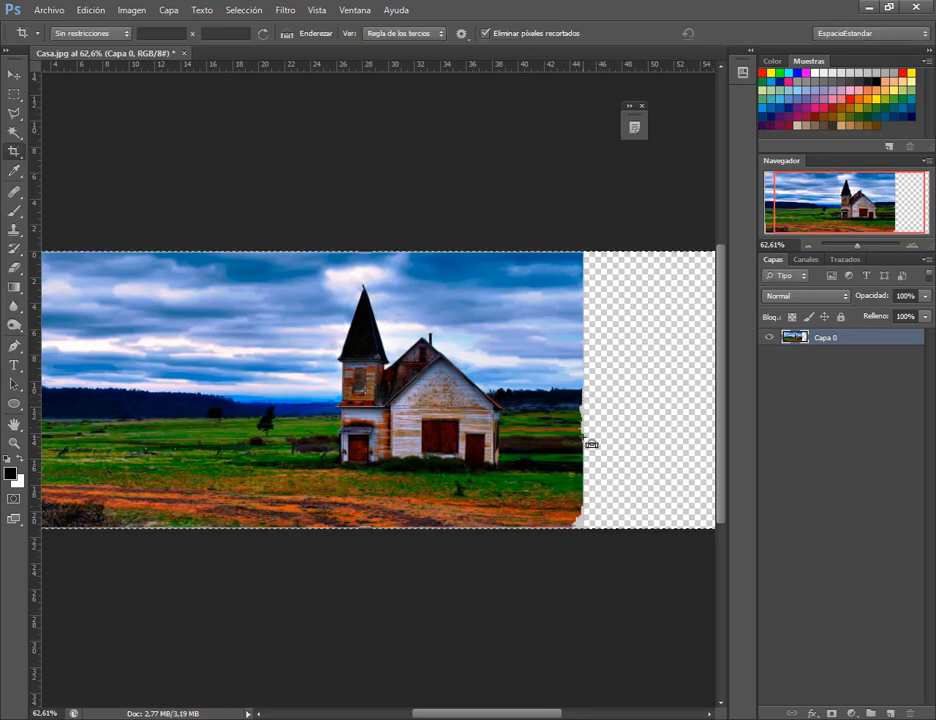
# Step: Stretch Capa 0 to about 125% width with content-aware scale, protecting casa, so it fills the extended canvas
pyautogui.hotkey('ctrl', '0')
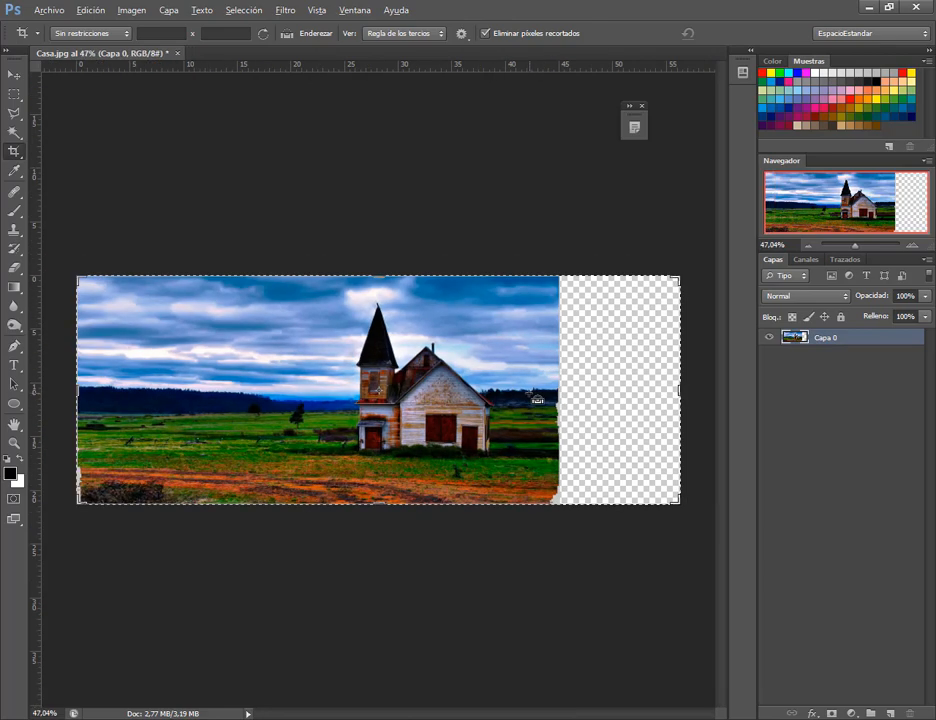
pyautogui.click(91, 10)
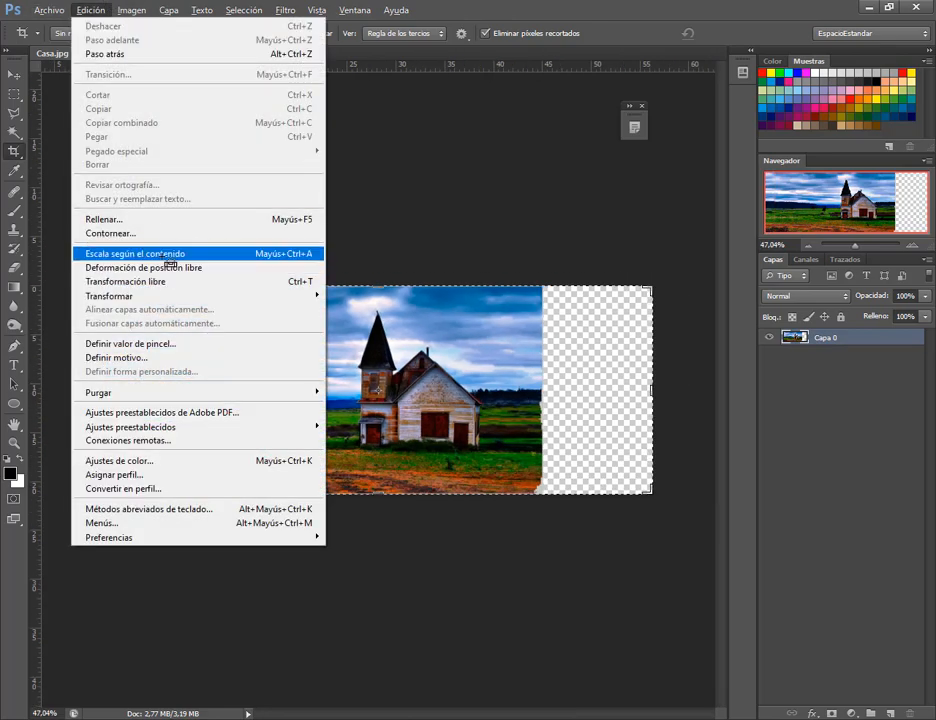
pyautogui.click(130, 309)
pyautogui.click(475, 32)
pyautogui.click(455, 64)
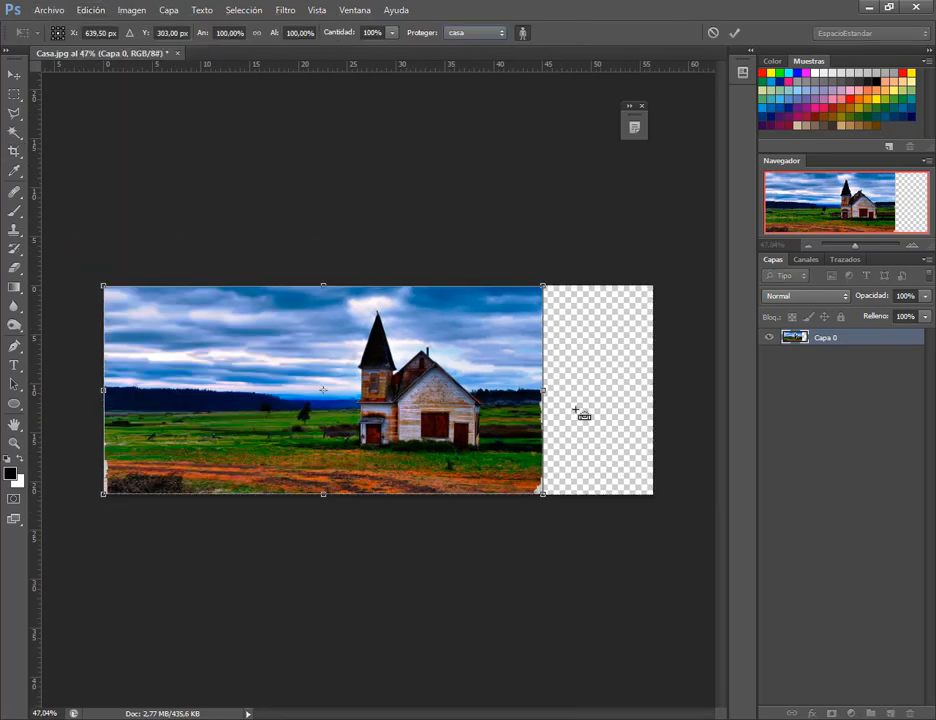
pyautogui.moveTo(547, 390); pyautogui.dragTo(654, 392)
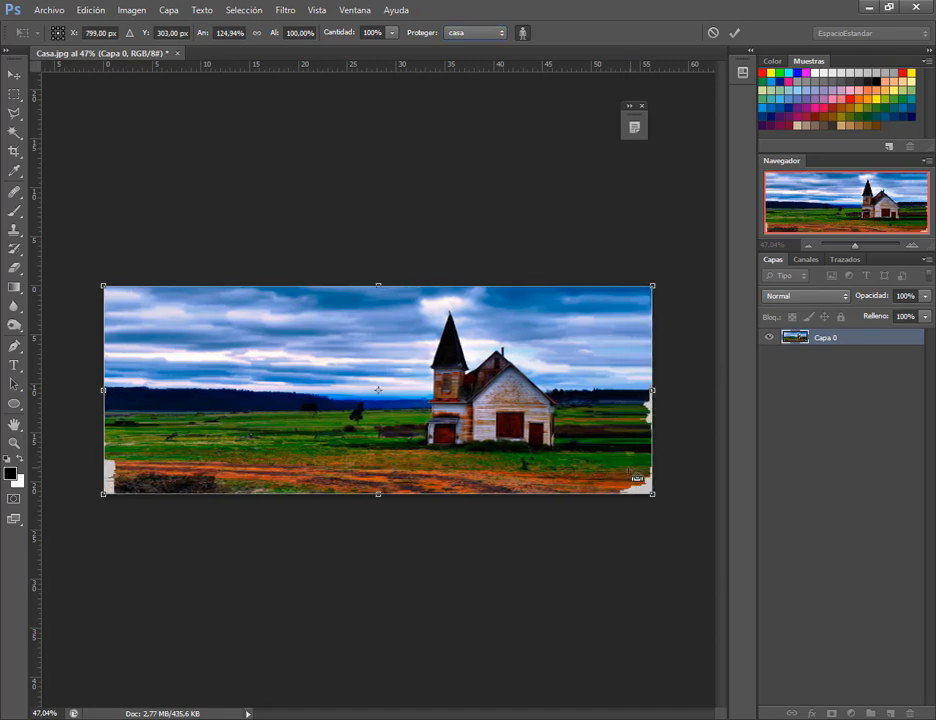
pyautogui.press('Return')
pyautogui.press('c')
pyautogui.press('v')
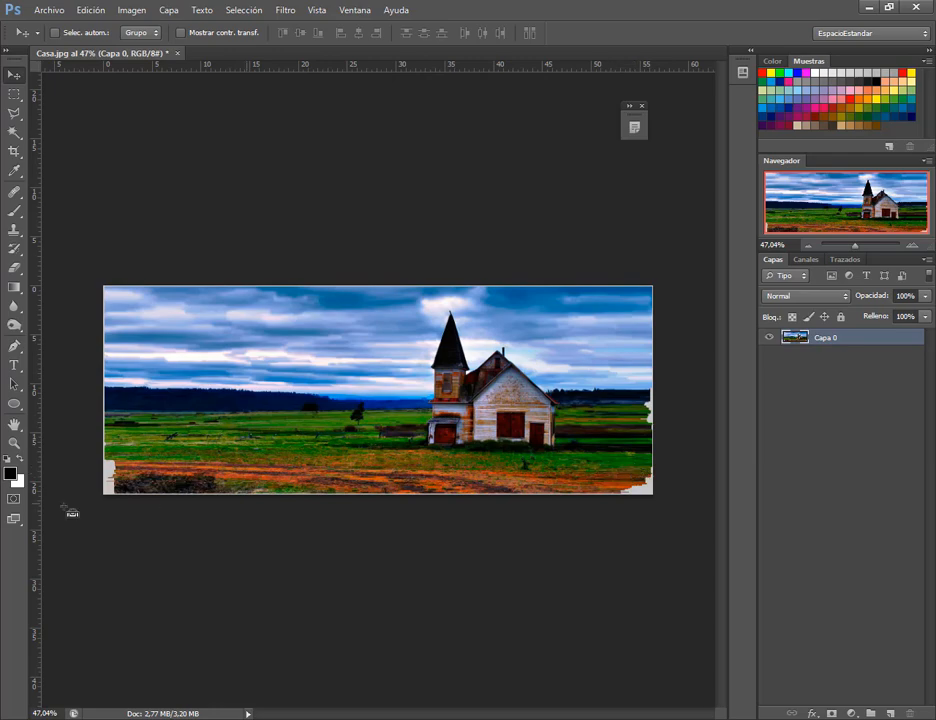
pyautogui.scroll(1, 390, 386)
pyautogui.scroll(2, 397, 388)
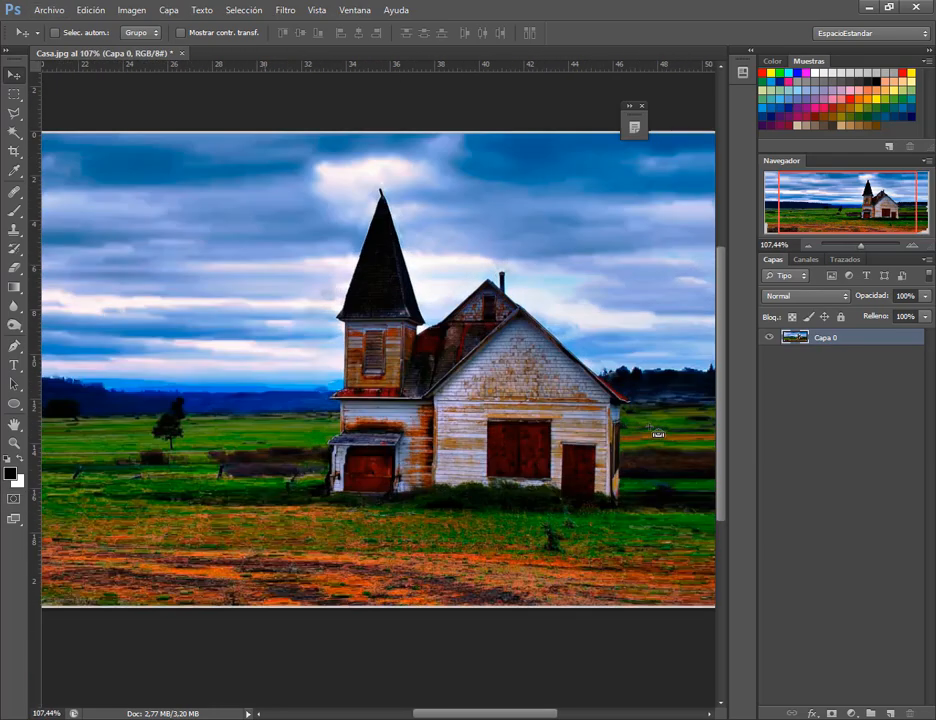
pyautogui.scroll(-2, 655, 428)
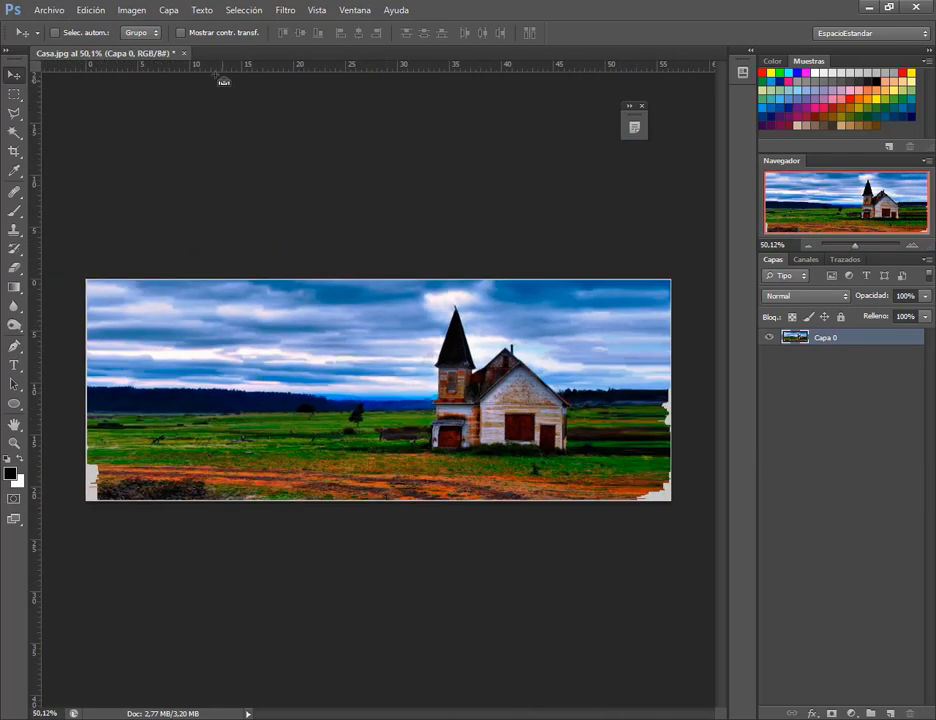
# Step: Close Casa.jpg without saving the changes and switch to File Explorer
pyautogui.click(185, 53)
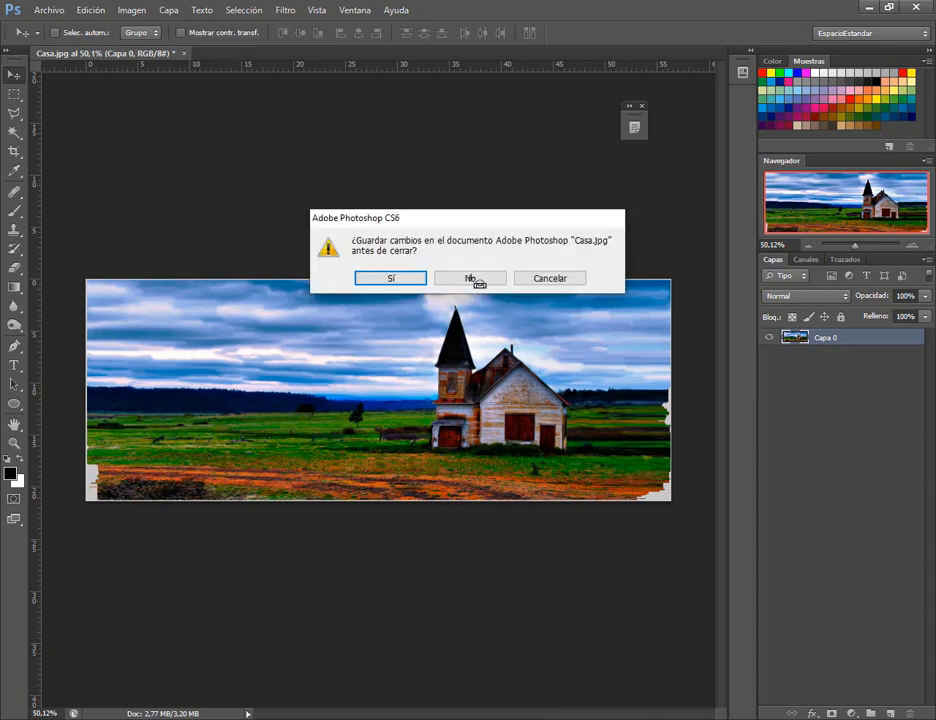
pyautogui.click(470, 337)
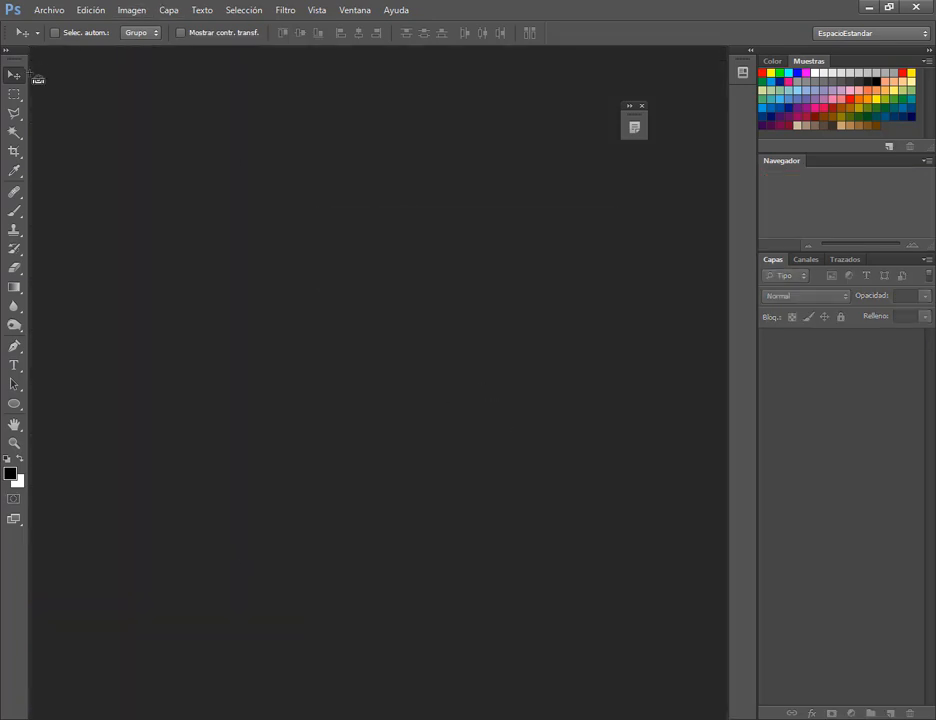
pyautogui.hotkey('alt', 'Tab')
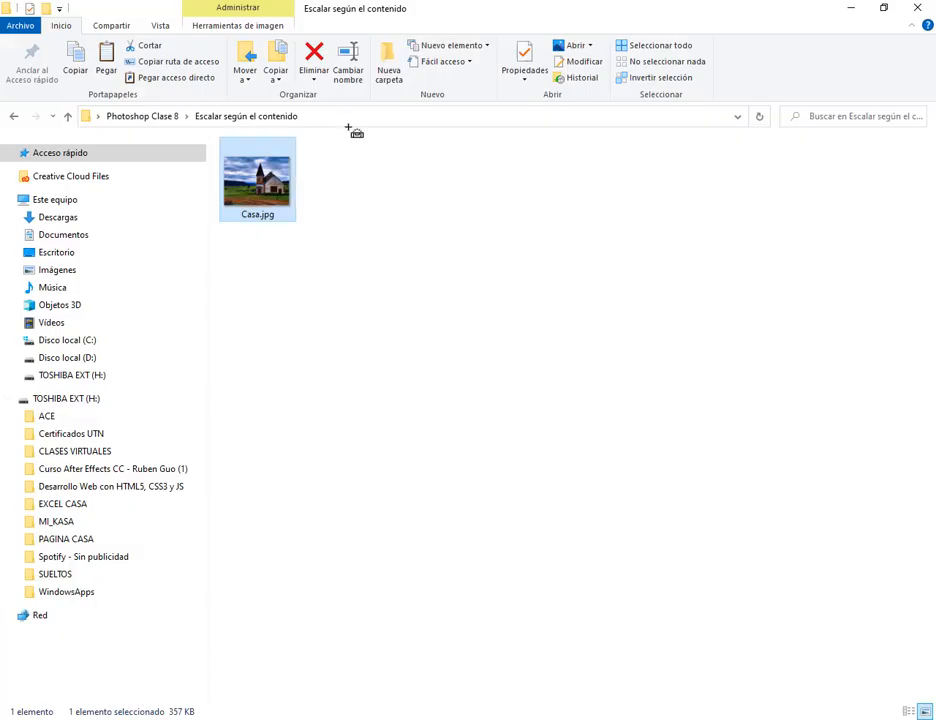
# Step: Go to the Photoshop Clase 8 folder and remove the Recorte con perspectiva folder from it
pyautogui.click(170, 115)
pyautogui.click(649, 206)
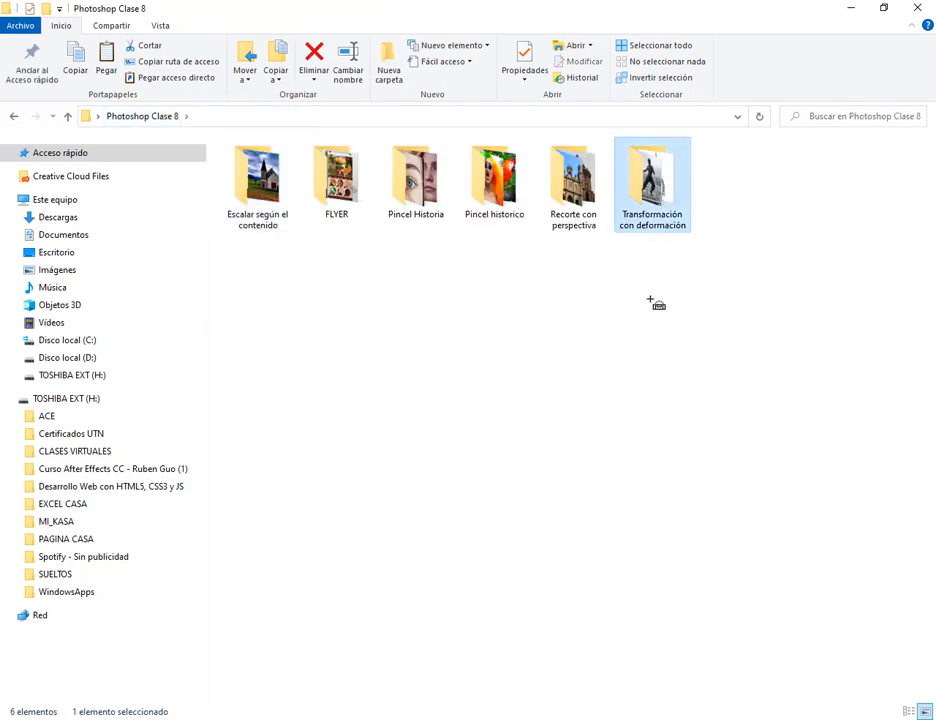
pyautogui.moveTo(573, 180); pyautogui.dragTo(648, 215)
# Step: Open Bender.jpg from the Transformación con deformación folder in Photoshop
pyautogui.doubleClick(590, 185)
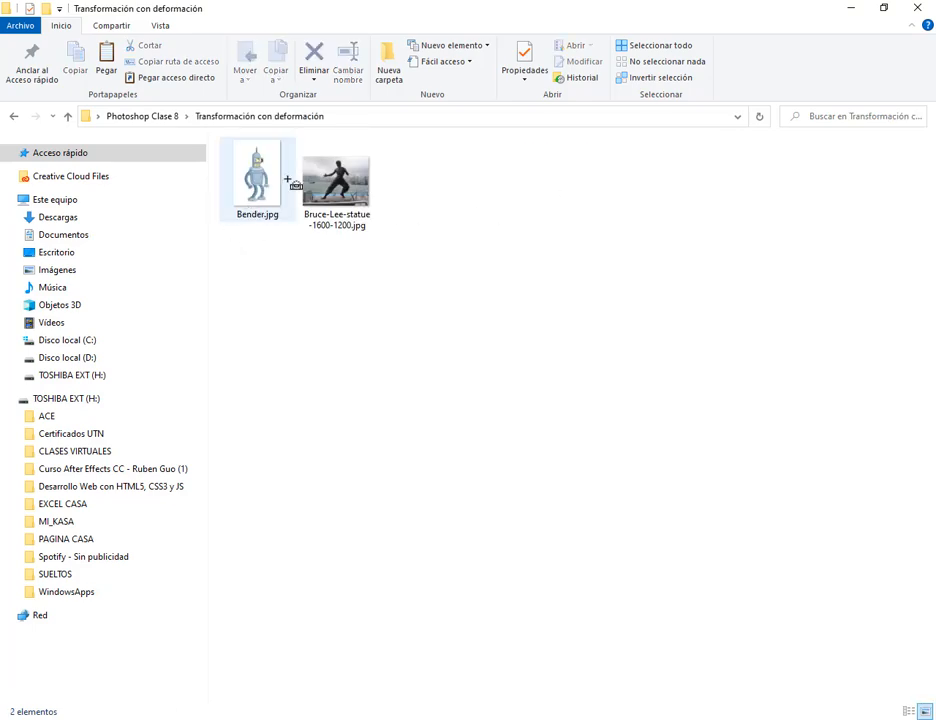
pyautogui.click(163, 117)
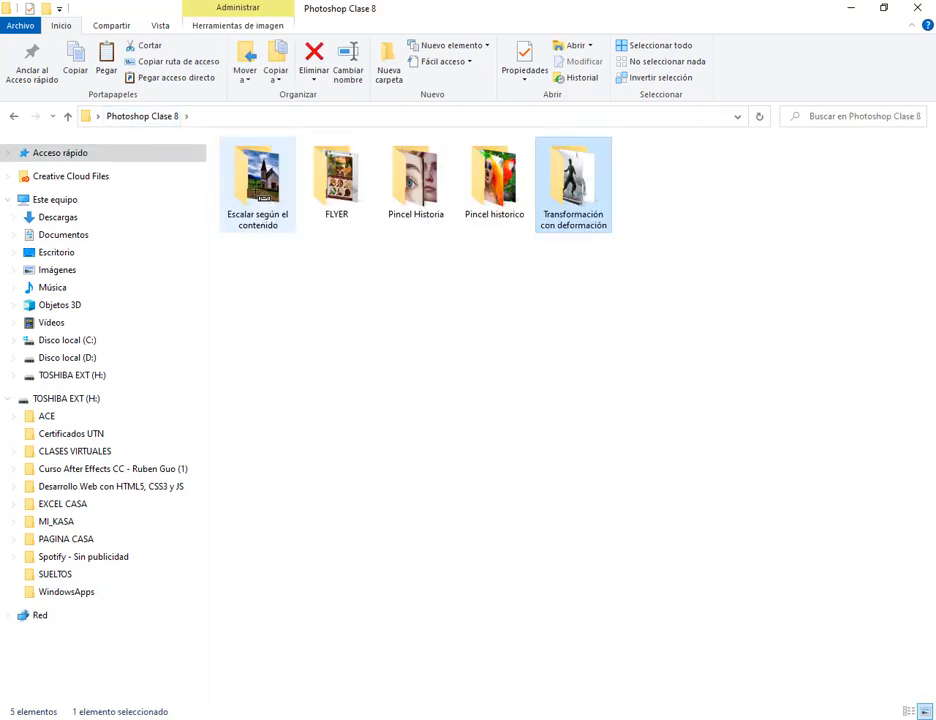
pyautogui.click(260, 195)
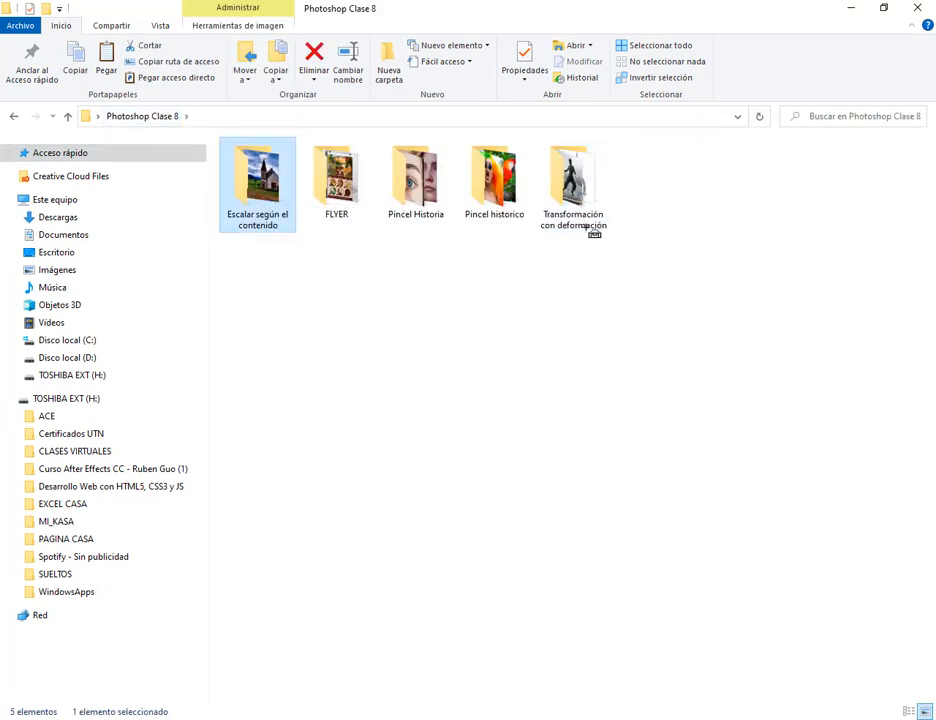
pyautogui.click(586, 178)
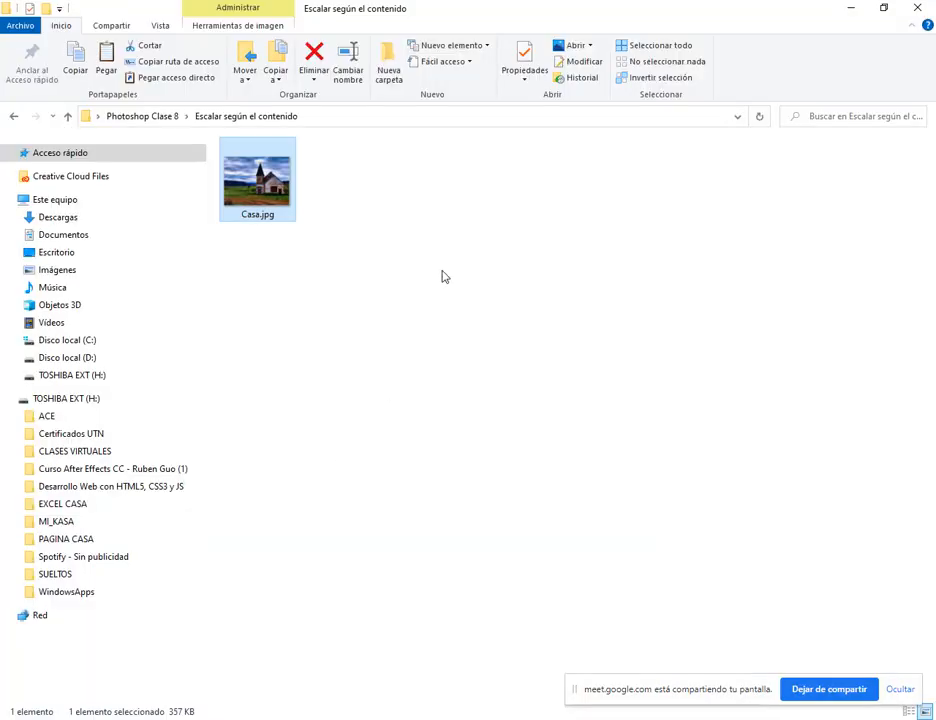
pyautogui.click(165, 118)
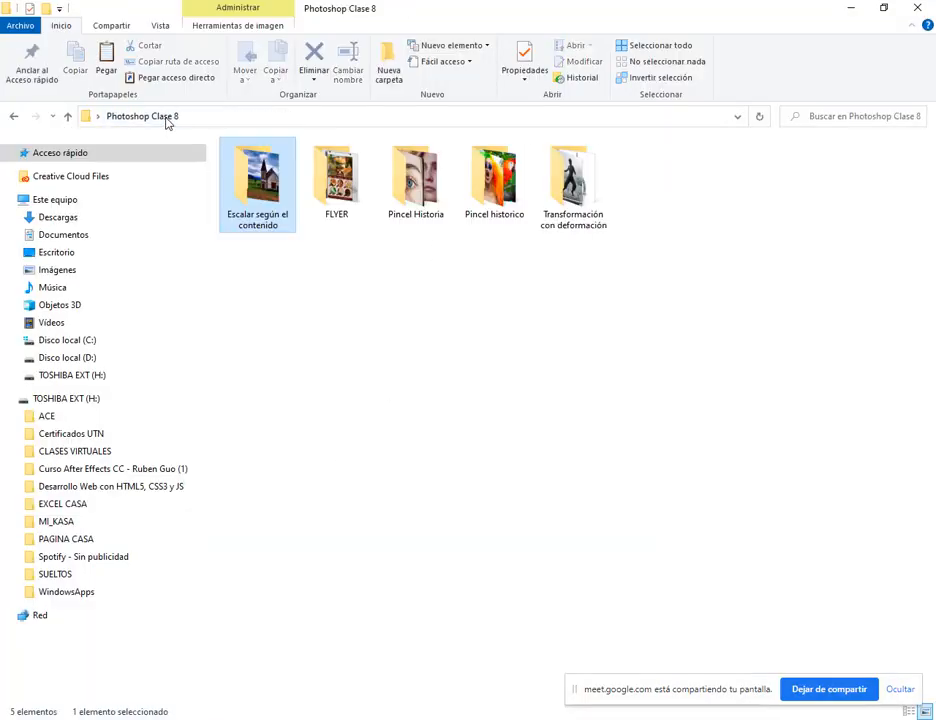
pyautogui.doubleClick(583, 187)
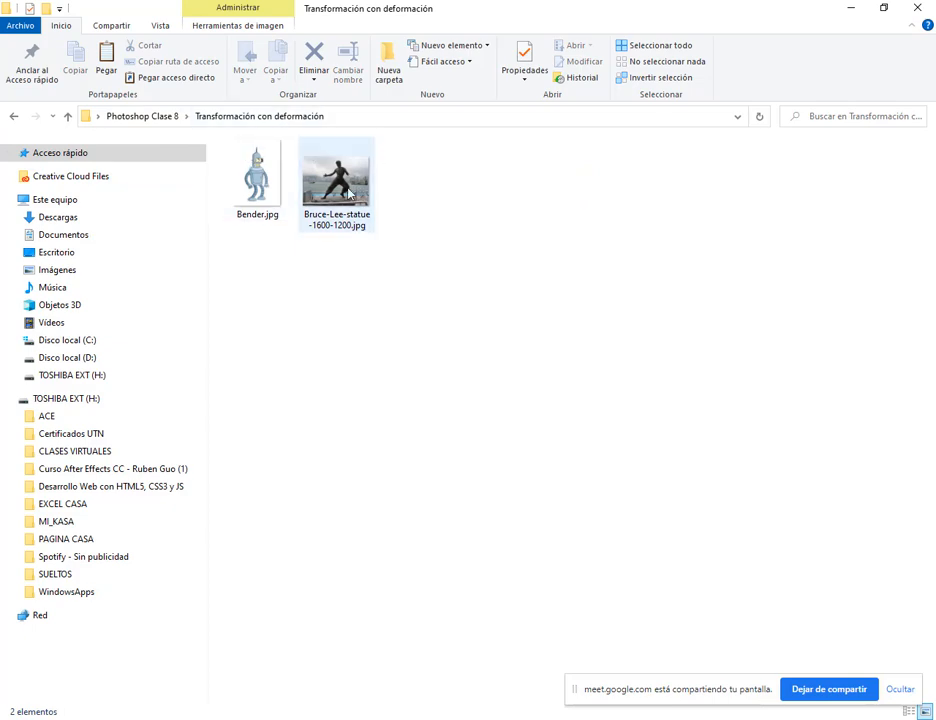
pyautogui.click(238, 208)
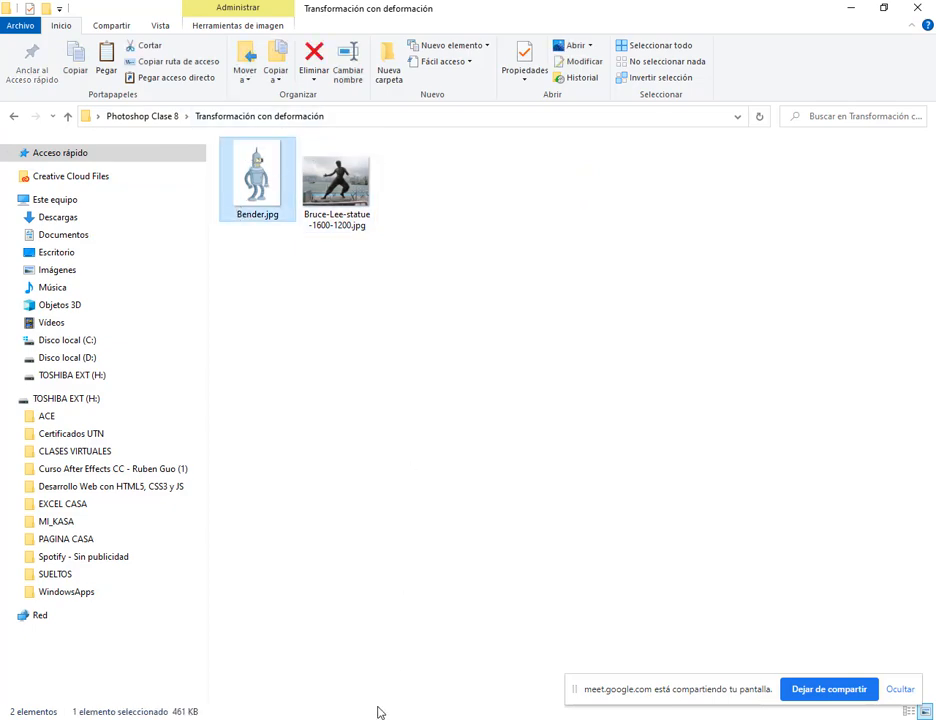
pyautogui.click(340, 717)
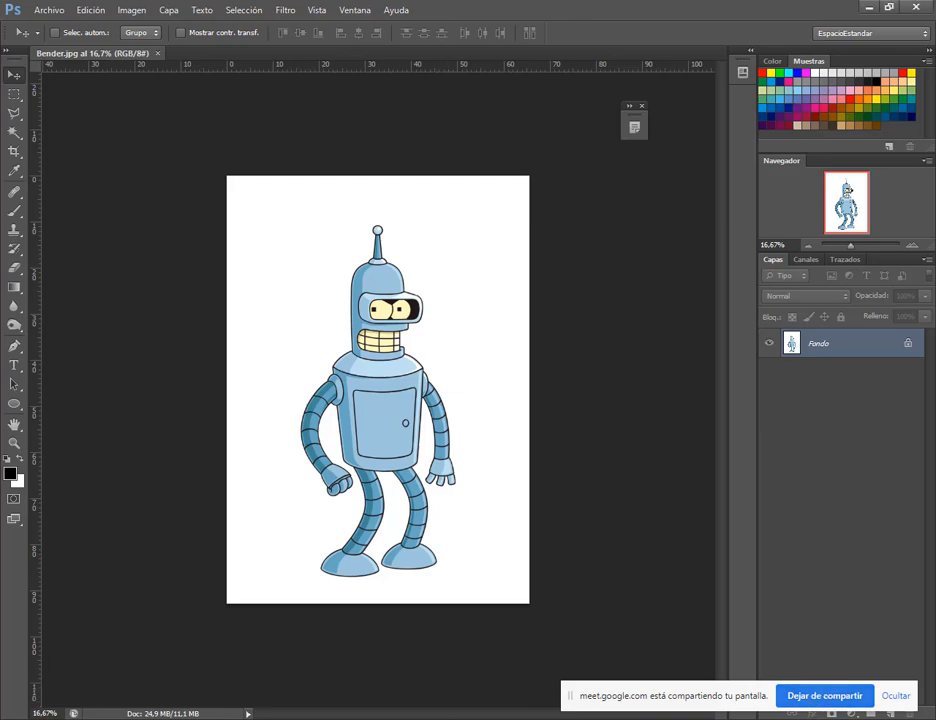
pyautogui.click(123, 645)
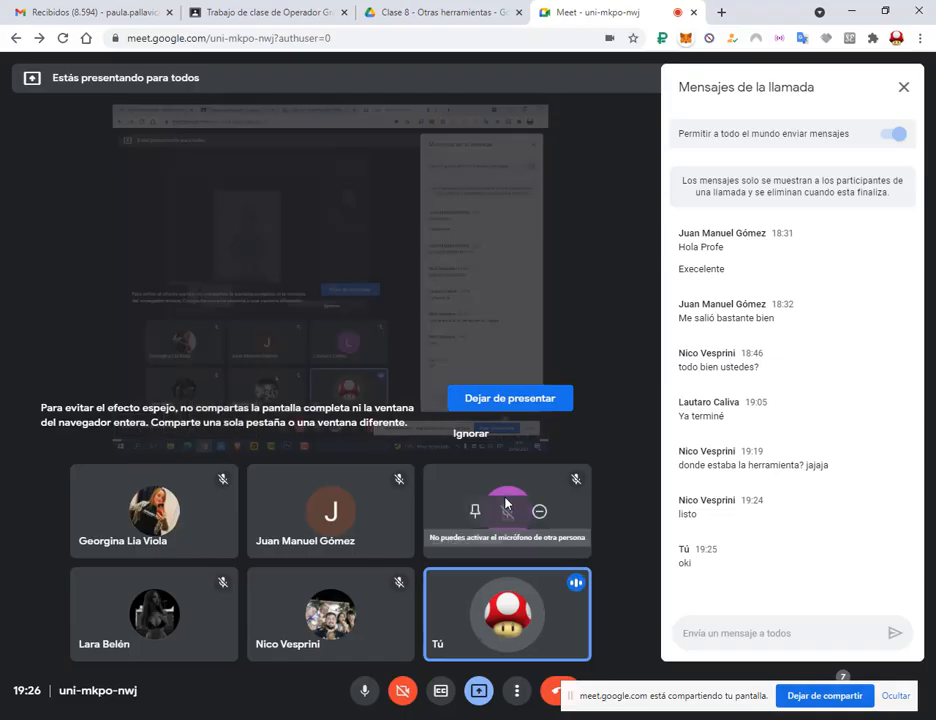
pyautogui.hotkey('alt', 'Tab')
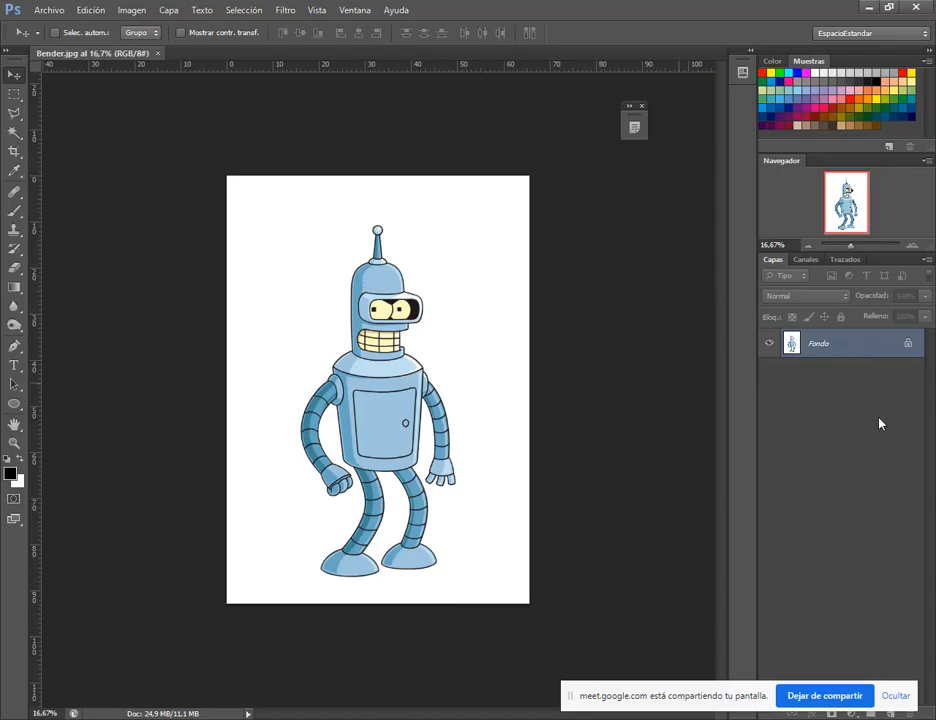
# Step: Convert the Fondo background into the regular layer Capa 0, duplicate it and hide the original
pyautogui.doubleClick(910, 346)
pyautogui.click(639, 240)
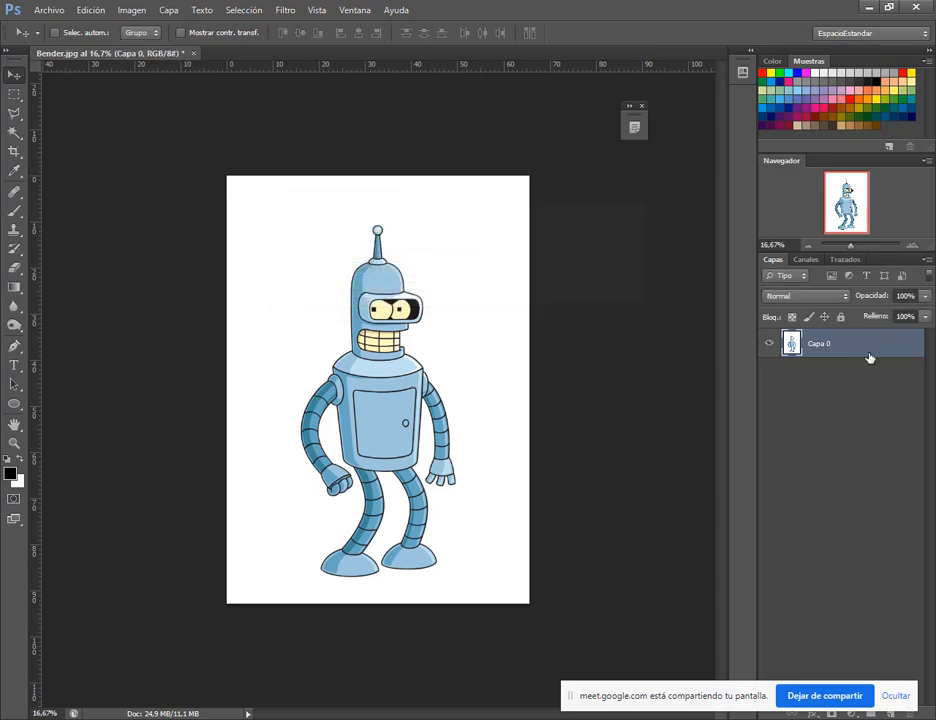
pyautogui.moveTo(742, 700); pyautogui.dragTo(510, 672)
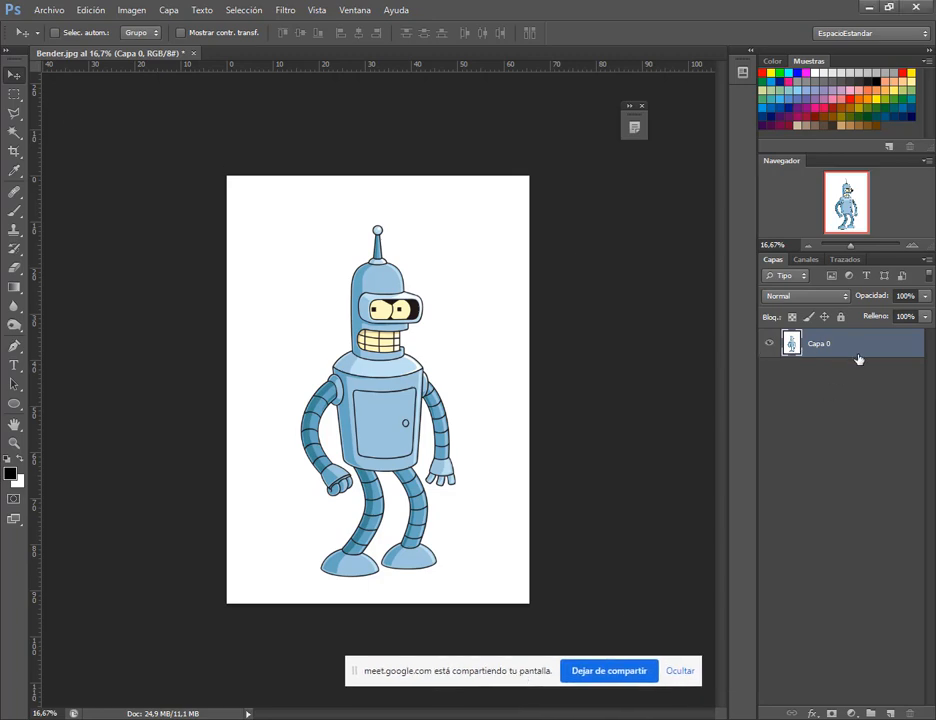
pyautogui.moveTo(857, 359); pyautogui.dragTo(889, 713)
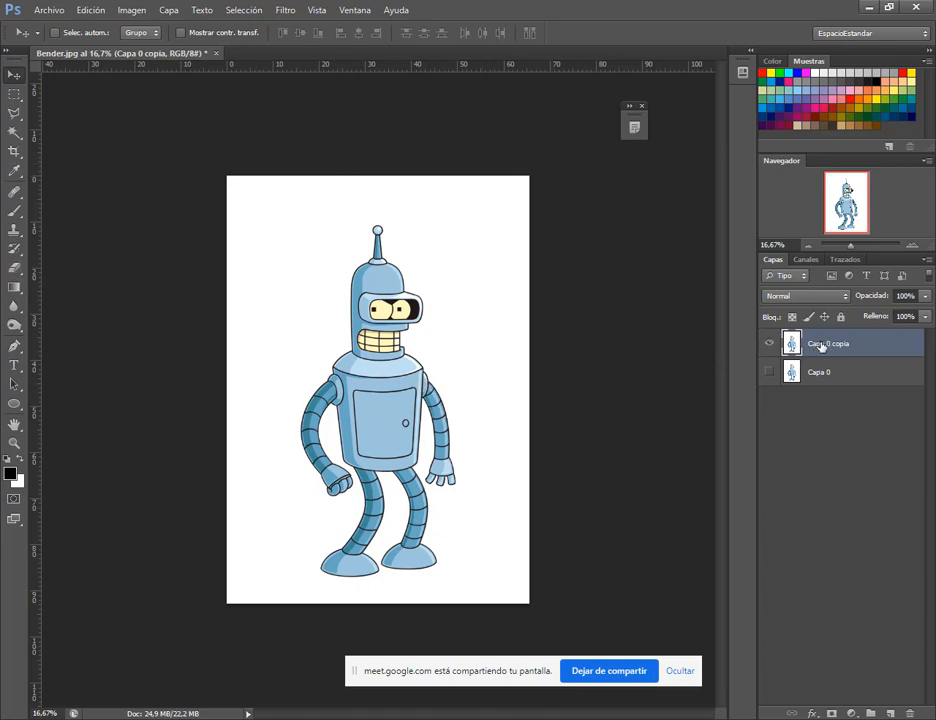
pyautogui.click(14, 132)
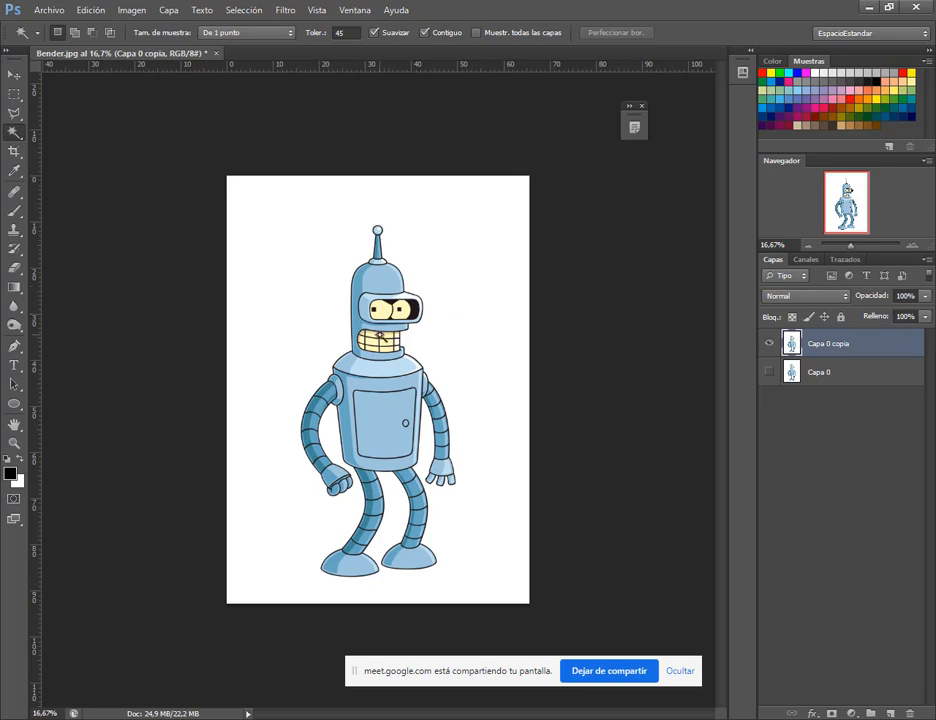
pyautogui.click(15, 75)
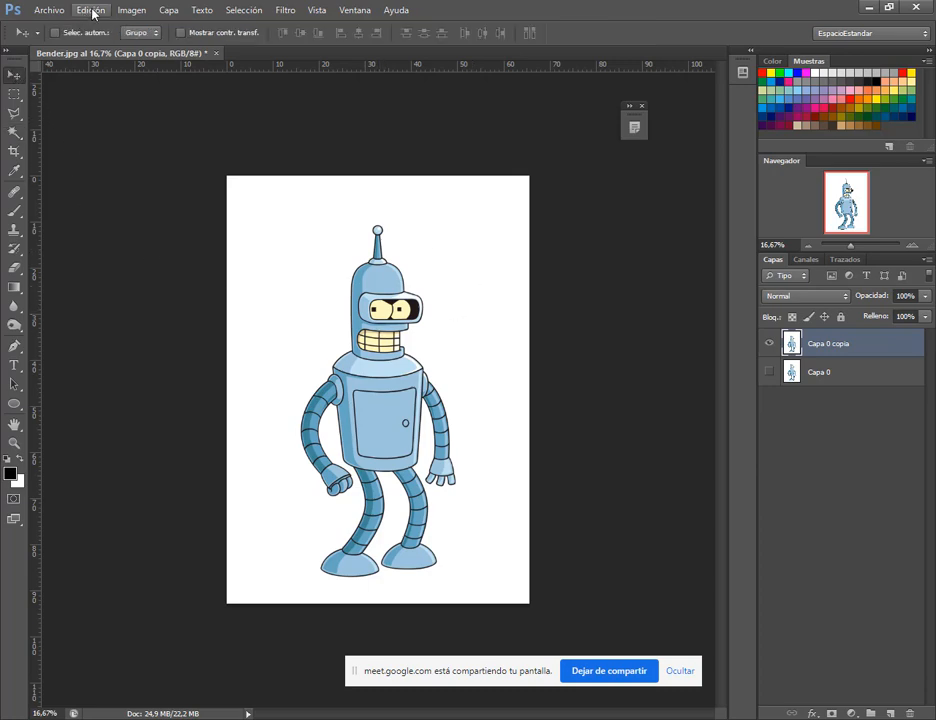
pyautogui.click(90, 10)
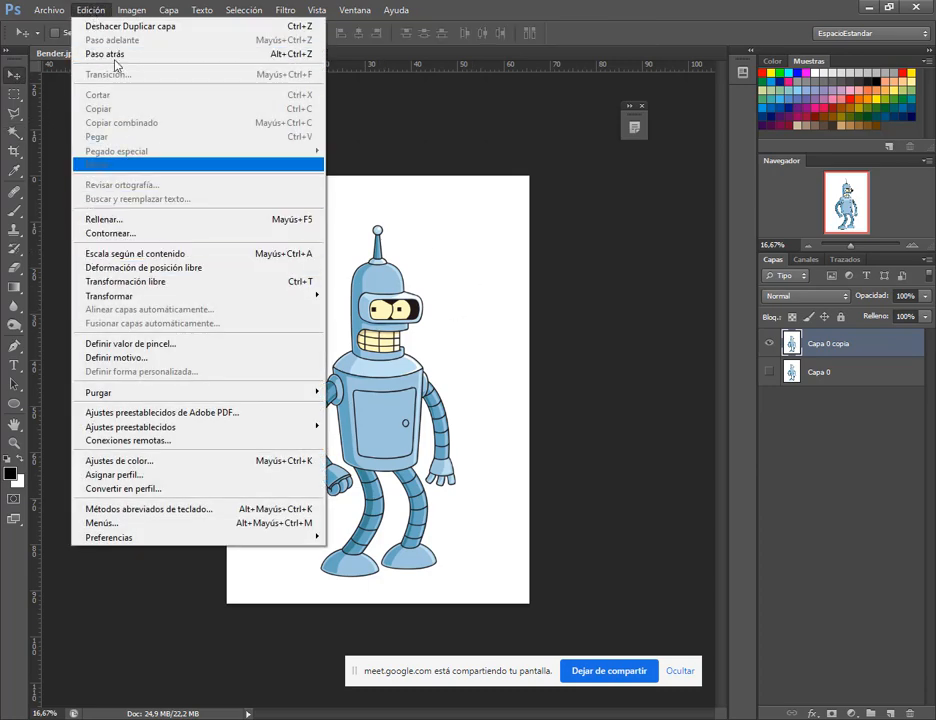
pyautogui.click(150, 270)
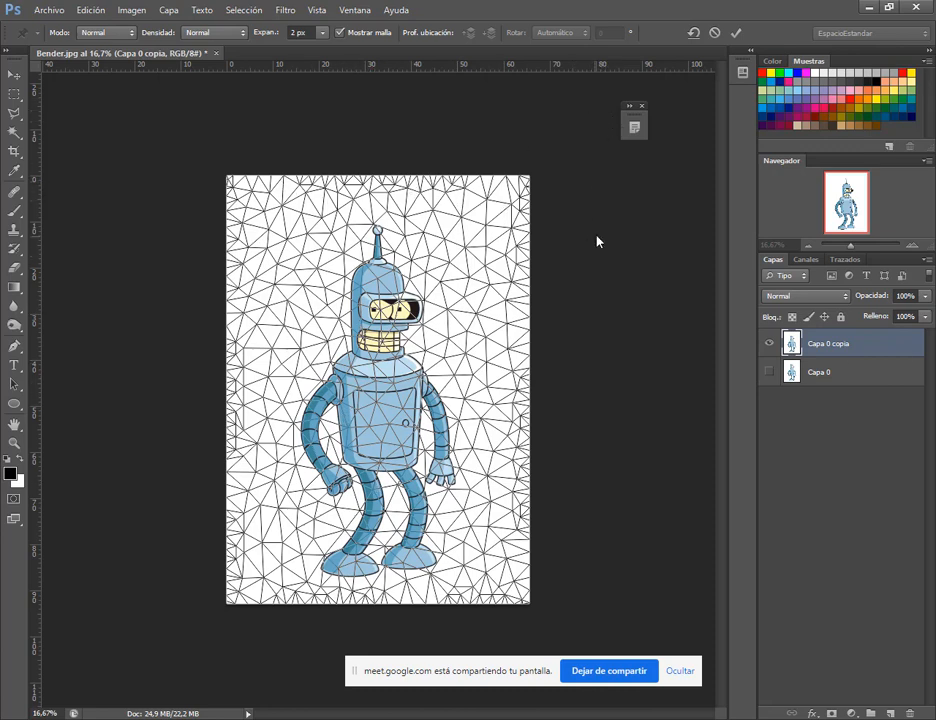
pyautogui.press('Return')
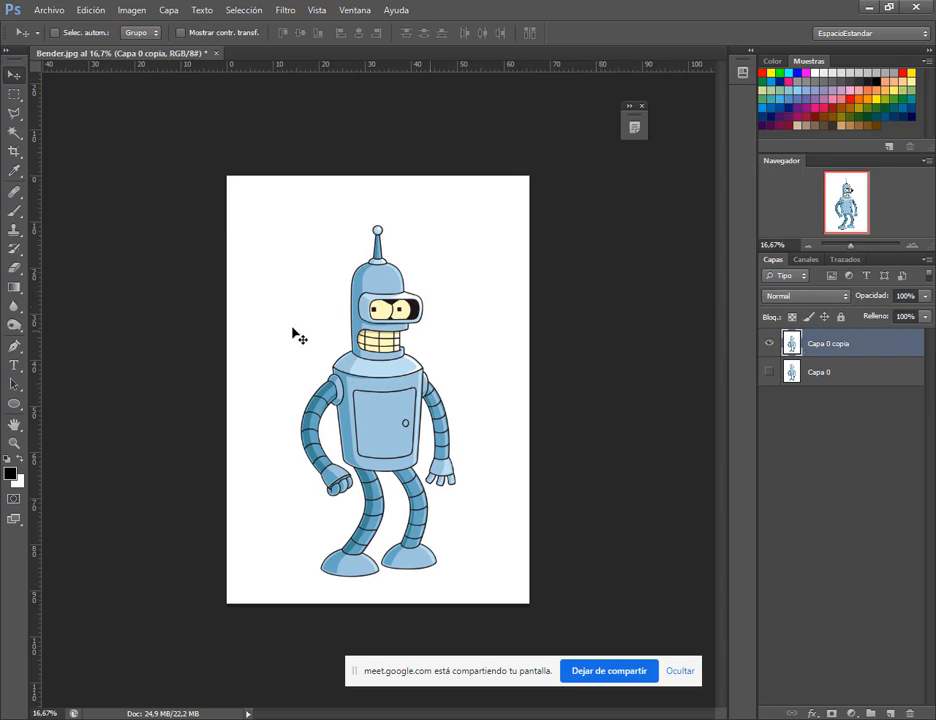
# Step: Select the white area around Bender on Capa 0 copia with the Magic Wand, delete it and deselect
pyautogui.click(14, 132)
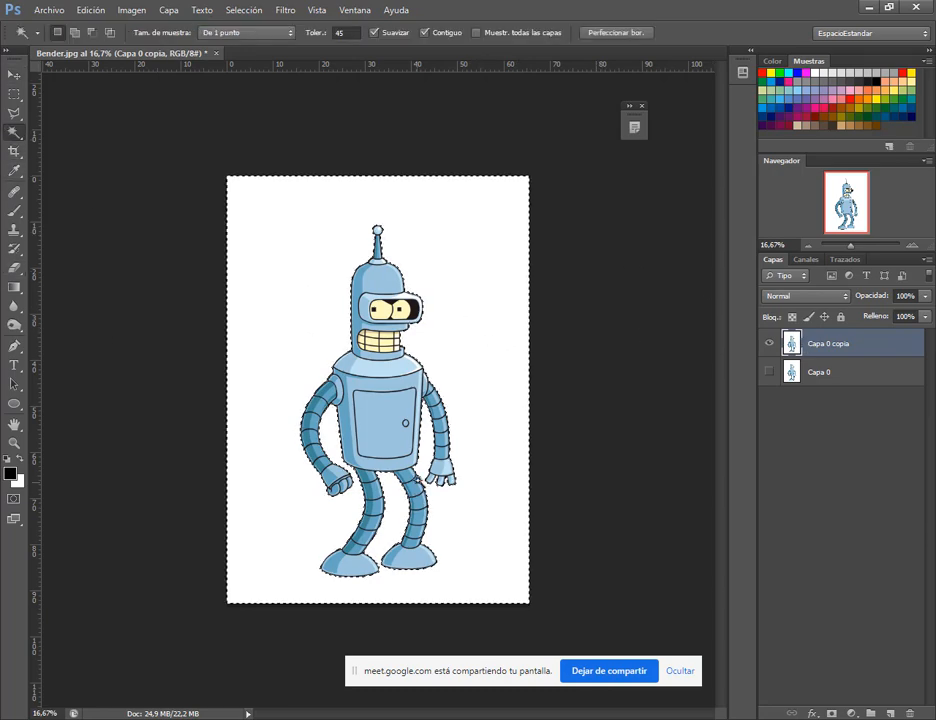
pyautogui.press('Delete')
pyautogui.hotkey('ctrl', 'd')
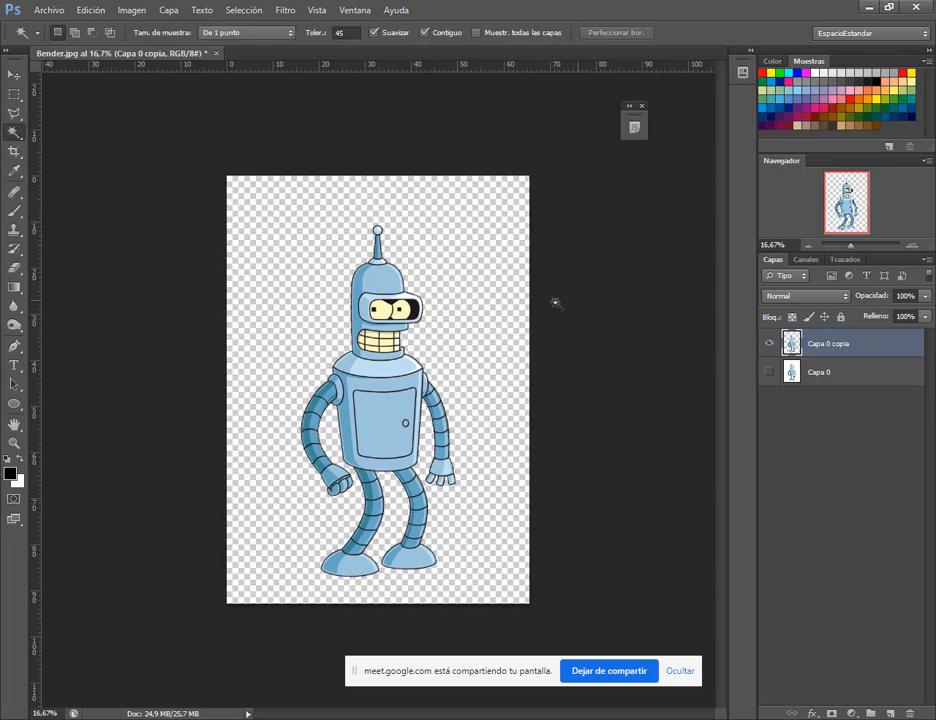
# Step: Start Puppet Warp (Deformación de posición libre) on Capa 0 copia and hide the screen-sharing notice
pyautogui.click(13, 78)
pyautogui.click(82, 10)
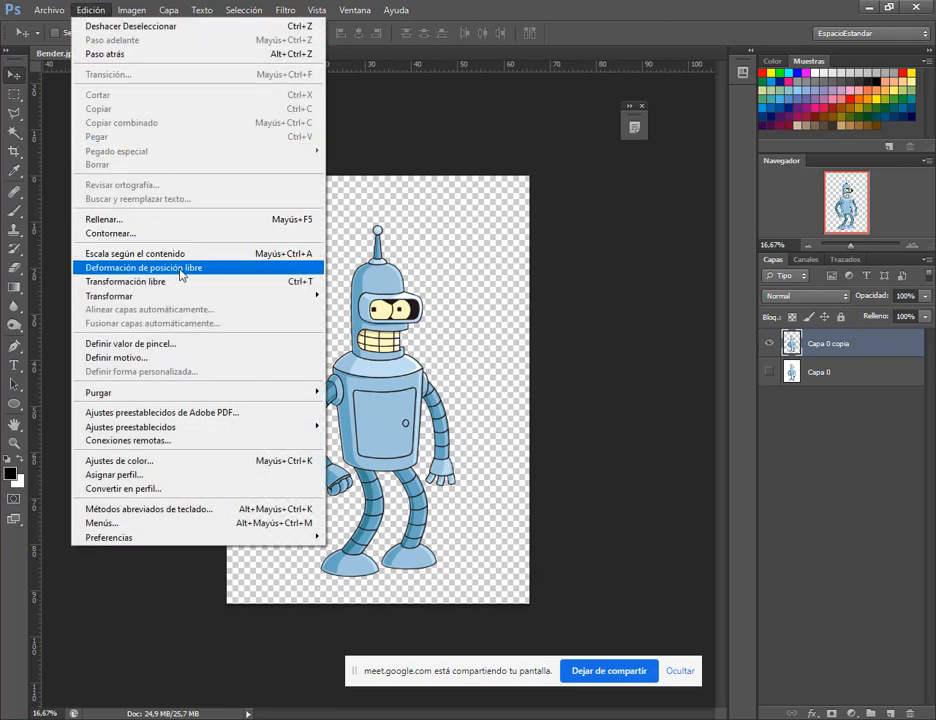
pyautogui.click(143, 268)
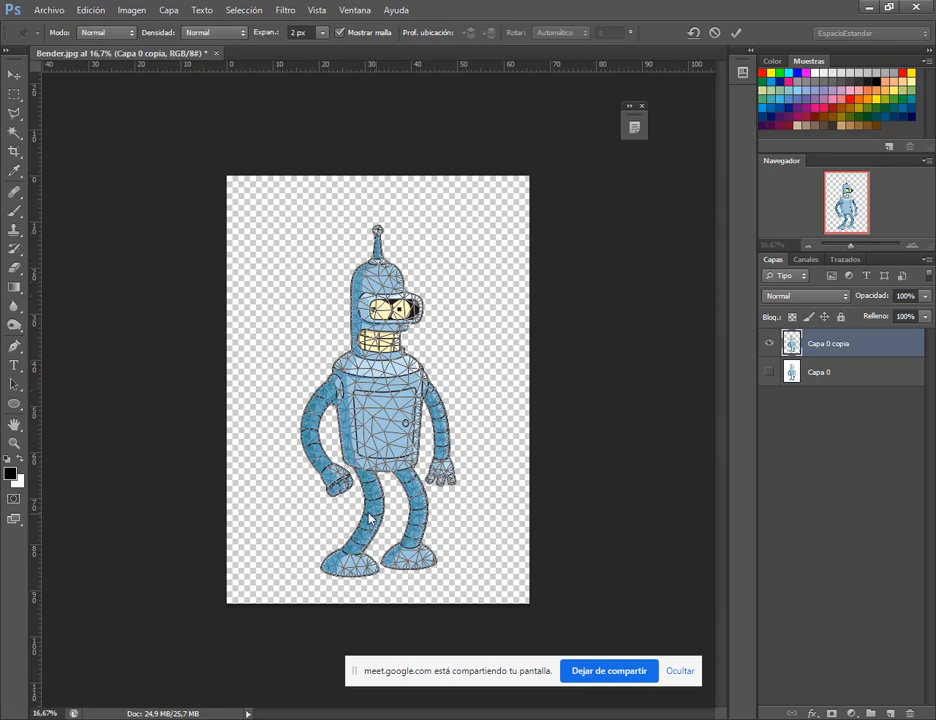
pyautogui.moveTo(490, 668); pyautogui.dragTo(645, 648)
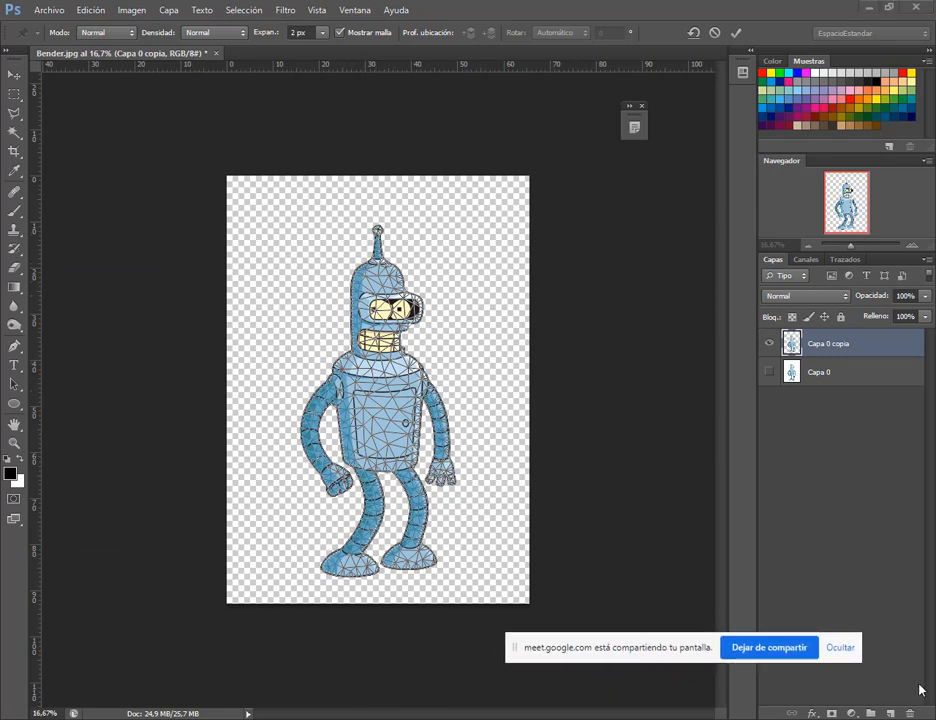
pyautogui.click(846, 650)
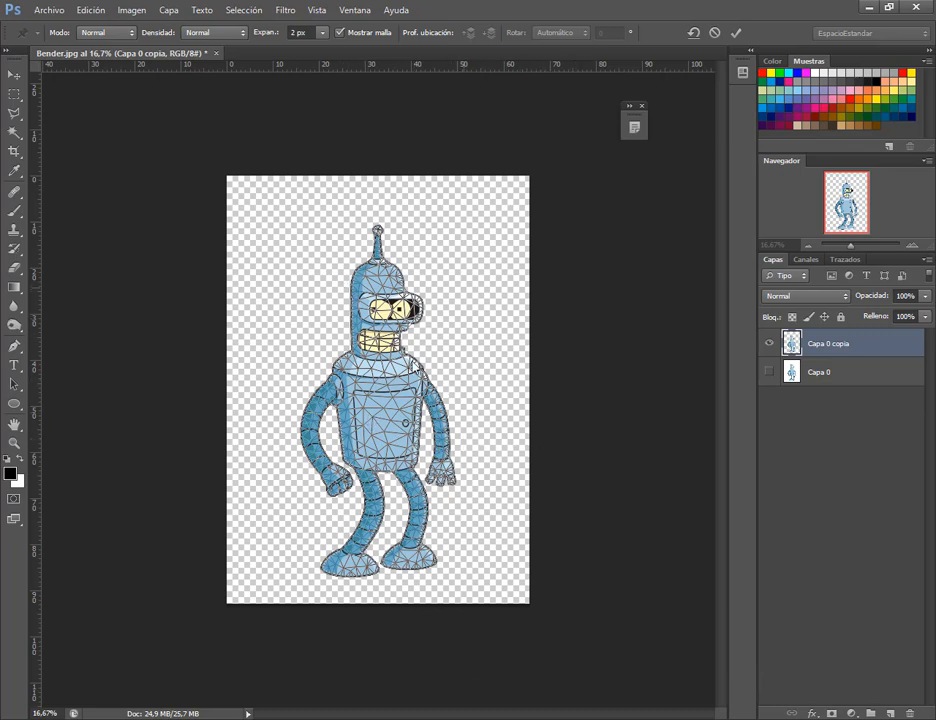
pyautogui.hotkey('ctrl', '+')
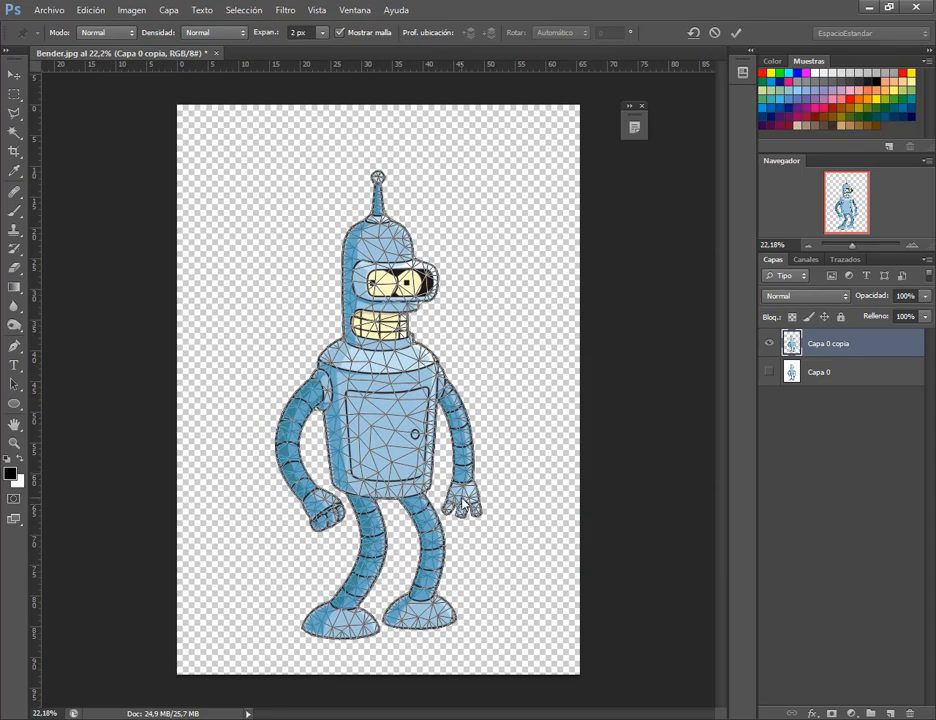
# Step: Place warp pins on Bender's open hand and head, and move both pins to shift and tilt the figure
pyautogui.moveTo(462, 501)
pyautogui.mouseDown()
pyautogui.moveTo(493, 497)
pyautogui.moveTo(445, 399)
pyautogui.moveTo(470, 505)
pyautogui.moveTo(478, 456)
pyautogui.moveTo(478, 489)
pyautogui.moveTo(459, 497)
pyautogui.moveTo(472, 493)
pyautogui.moveTo(466, 509)
pyautogui.mouseUp()
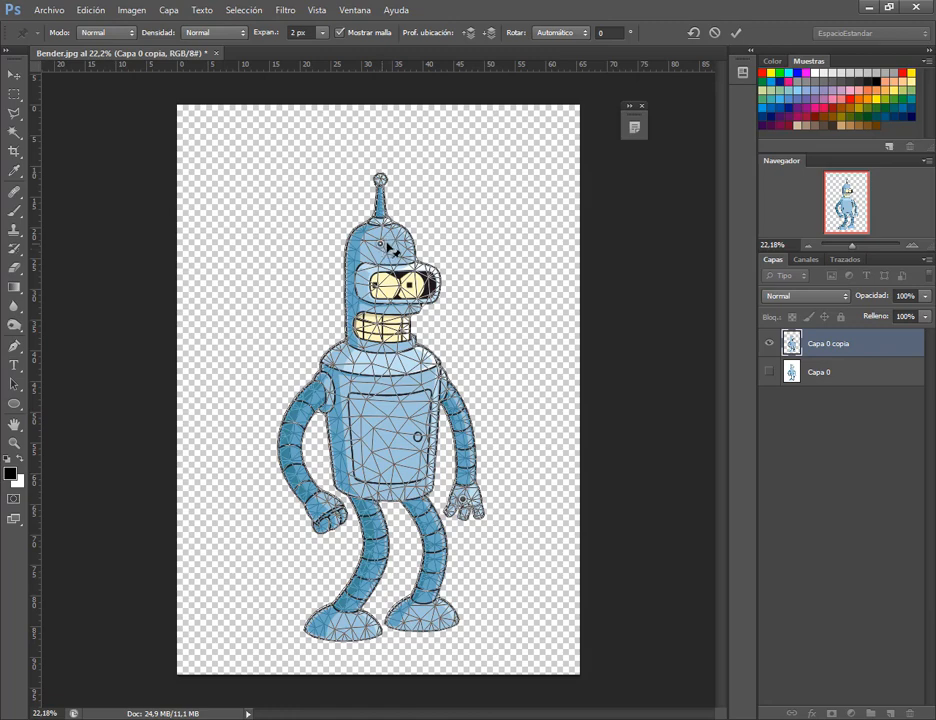
pyautogui.moveTo(389, 248); pyautogui.dragTo(322, 263)
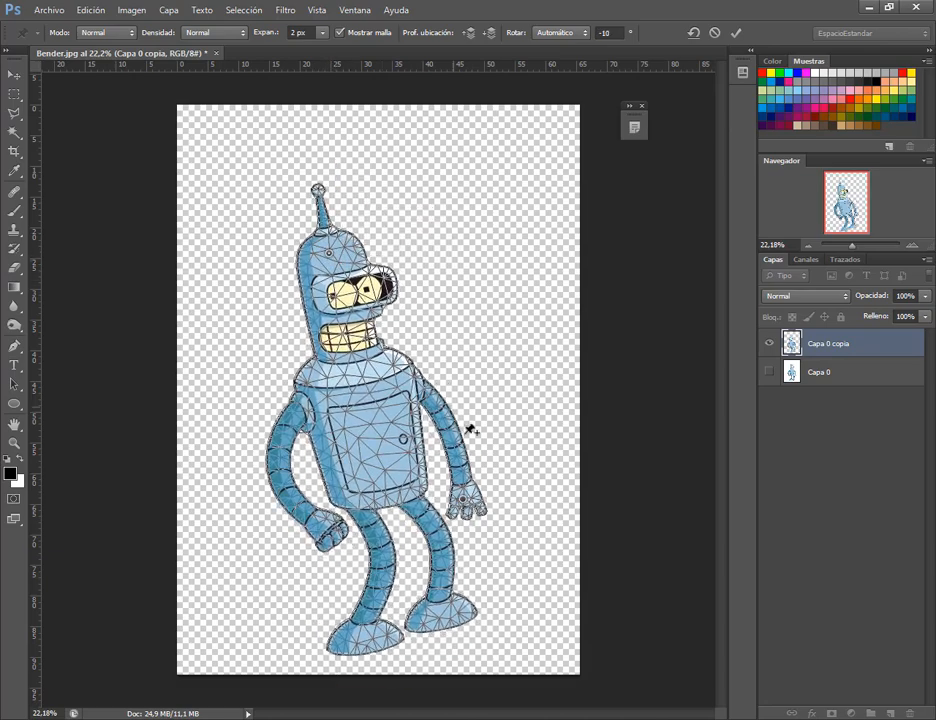
pyautogui.moveTo(465, 508)
pyautogui.mouseDown()
pyautogui.moveTo(489, 495)
pyautogui.moveTo(426, 501)
pyautogui.moveTo(538, 474)
pyautogui.moveTo(435, 507)
pyautogui.moveTo(468, 508)
pyautogui.moveTo(455, 512)
pyautogui.mouseUp()
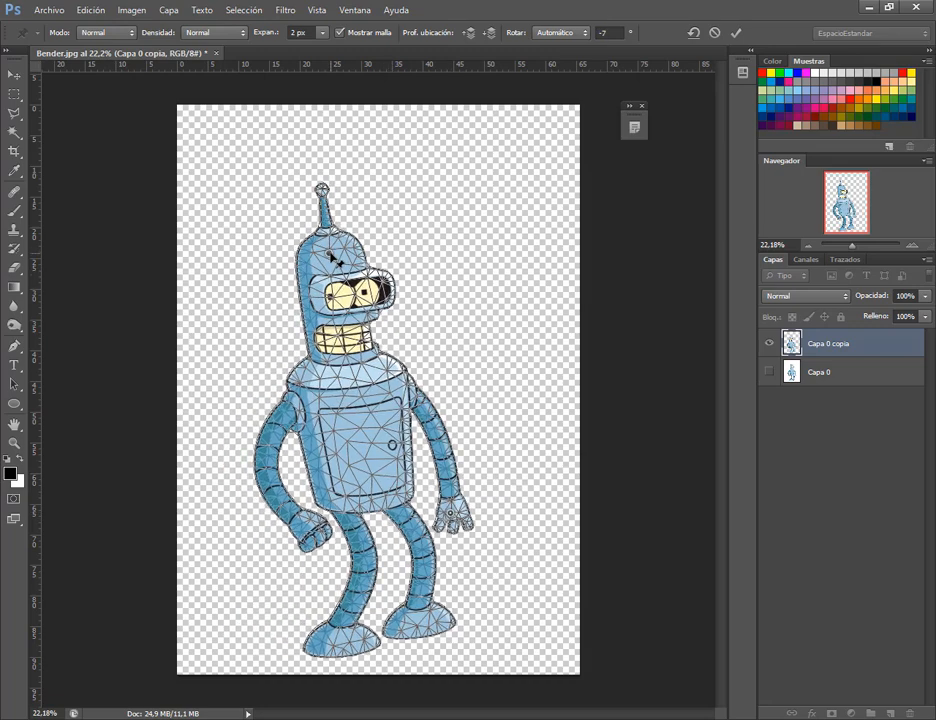
pyautogui.moveTo(331, 256); pyautogui.dragTo(365, 257)
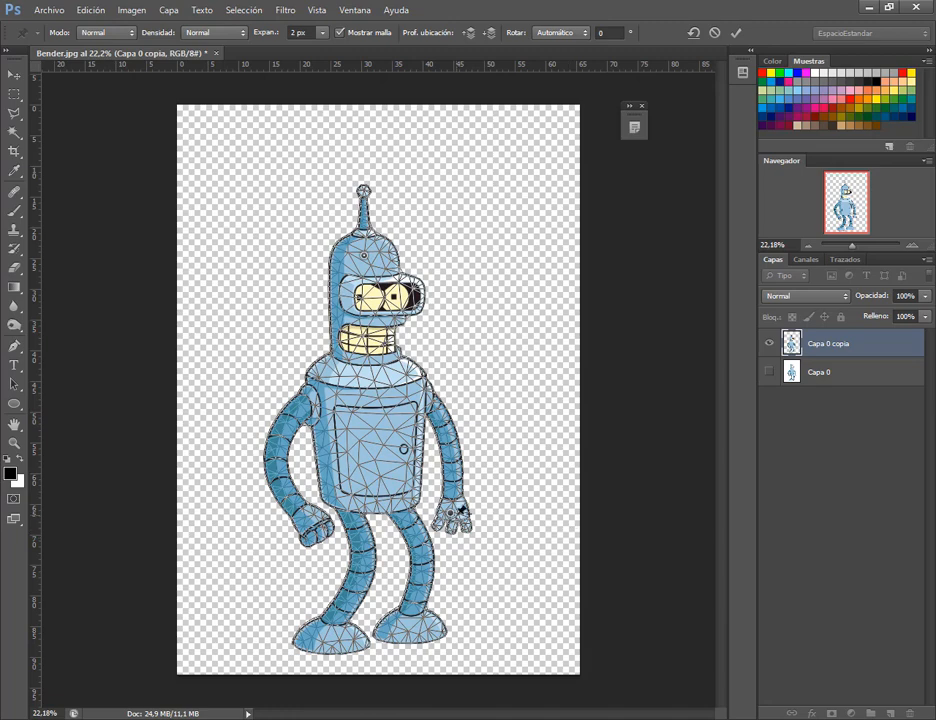
pyautogui.moveTo(455, 518)
pyautogui.mouseDown()
pyautogui.moveTo(508, 516)
pyautogui.moveTo(512, 493)
pyautogui.moveTo(537, 516)
pyautogui.moveTo(420, 537)
pyautogui.moveTo(493, 527)
pyautogui.moveTo(463, 532)
pyautogui.mouseUp()
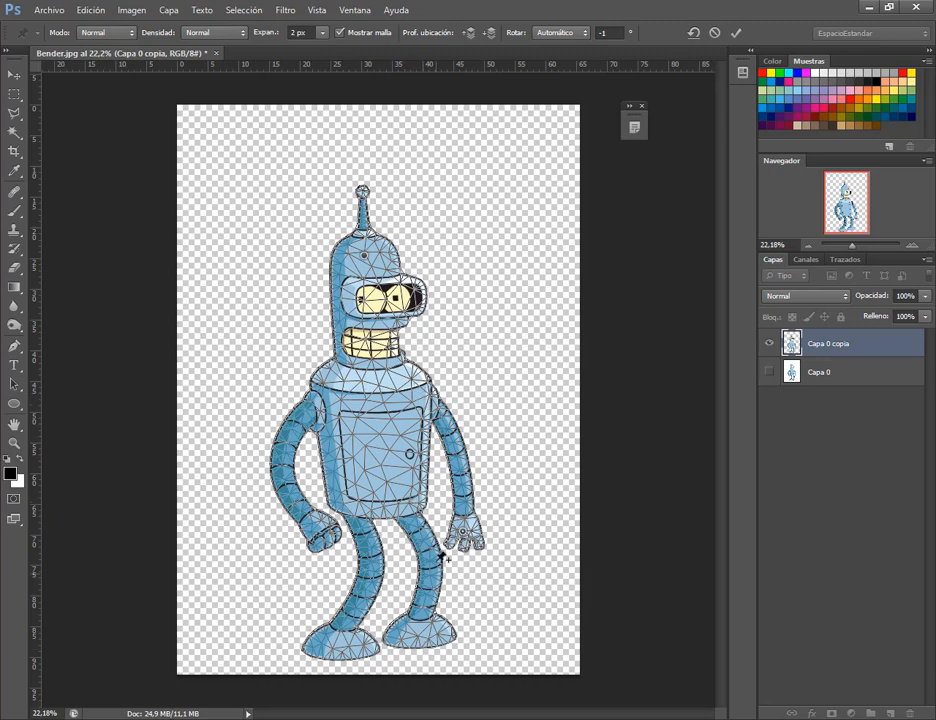
# Step: Anchor the leg, shoulder and foot on the open-hand side with pins, and swing the open hand outward from the body
pyautogui.scroll(2, 440, 608)
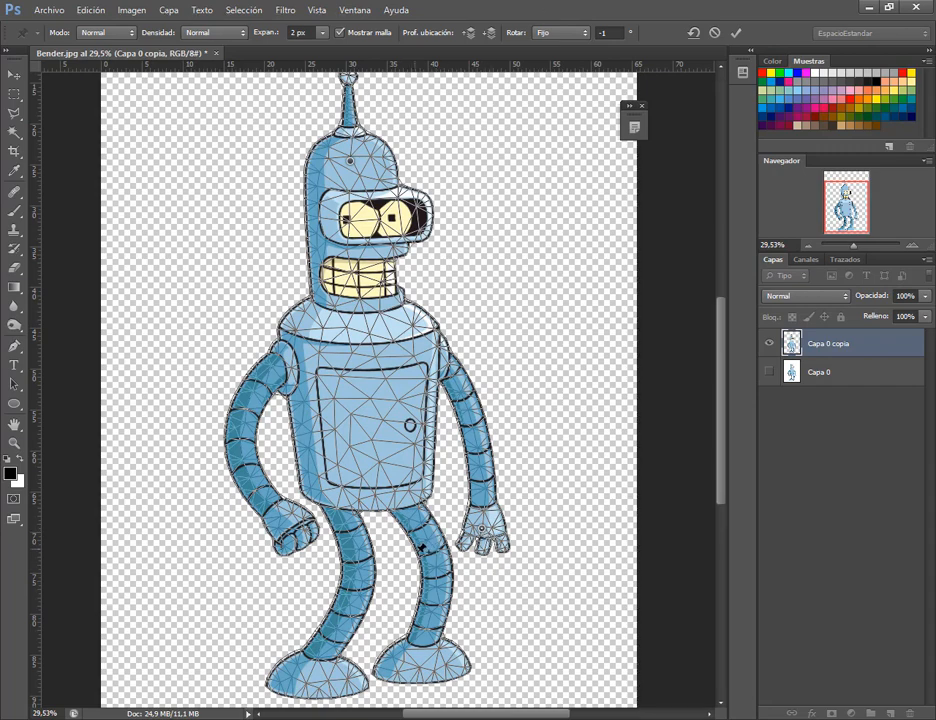
pyautogui.click(443, 548)
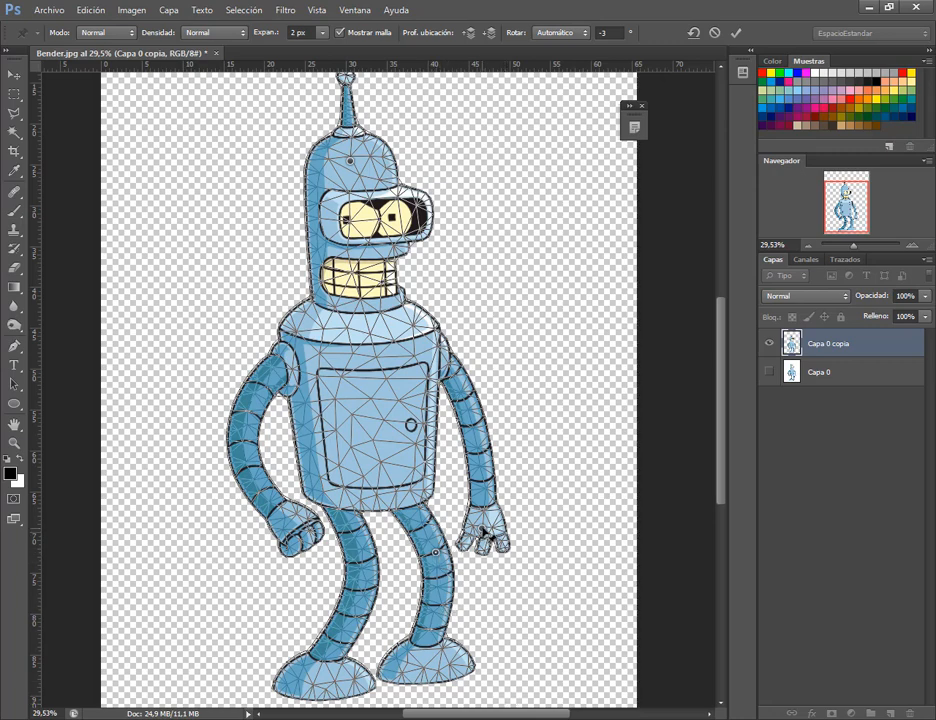
pyautogui.moveTo(484, 533)
pyautogui.mouseDown()
pyautogui.moveTo(508, 524)
pyautogui.moveTo(476, 540)
pyautogui.moveTo(517, 513)
pyautogui.moveTo(481, 527)
pyautogui.mouseUp()
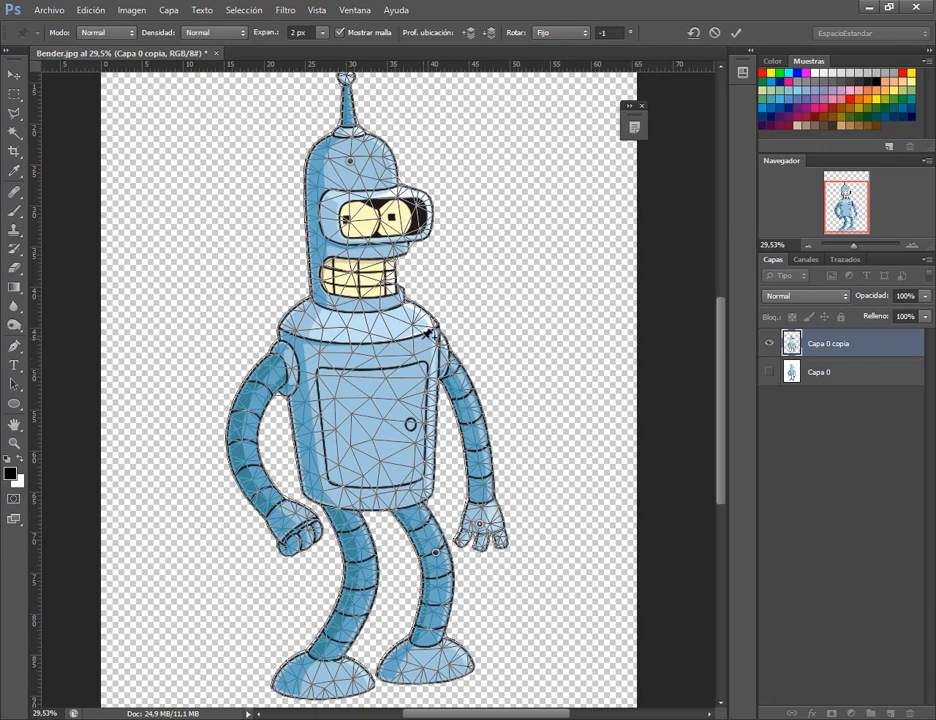
pyautogui.click(421, 336)
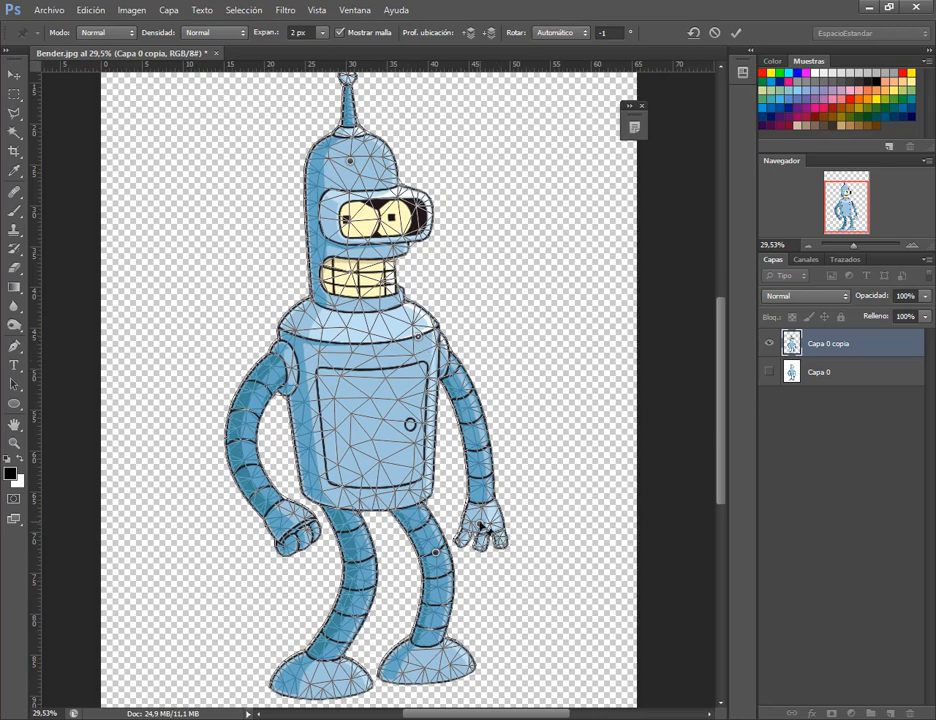
pyautogui.moveTo(481, 524); pyautogui.dragTo(516, 491)
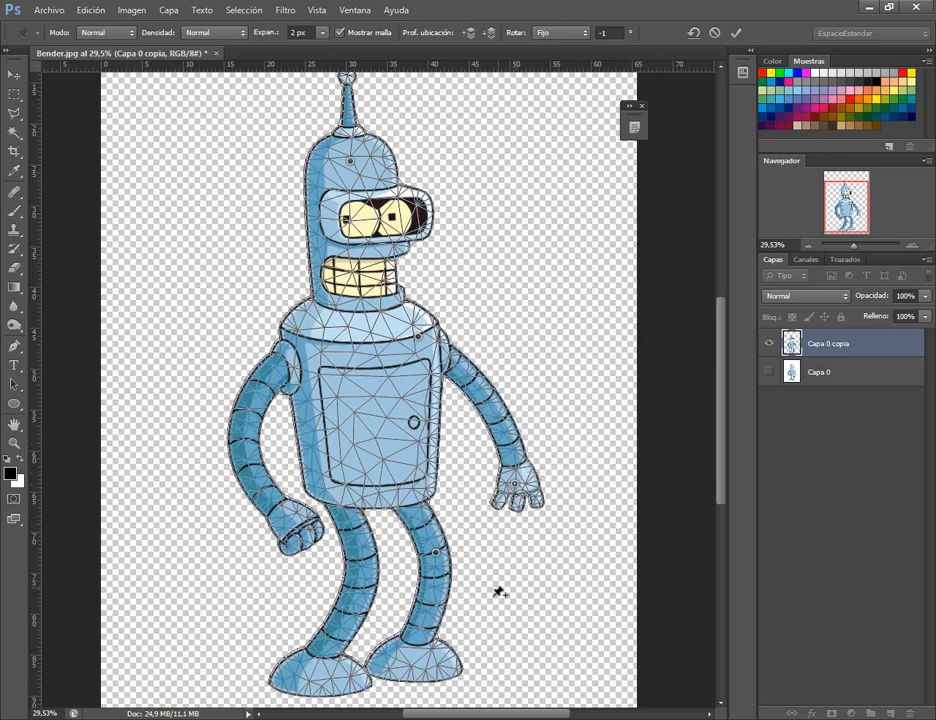
pyautogui.click(418, 661)
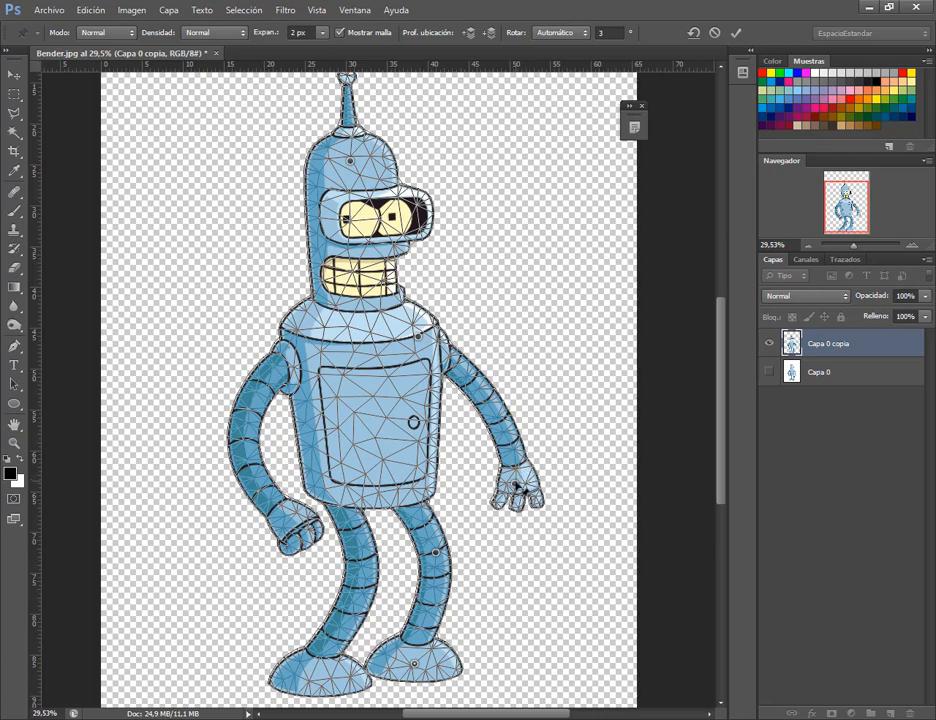
# Step: Try raising the open-handed arm until it is roughly horizontal, and remove the hand's pin
pyautogui.moveTo(516, 487)
pyautogui.mouseDown()
pyautogui.moveTo(554, 434)
pyautogui.moveTo(551, 467)
pyautogui.moveTo(604, 443)
pyautogui.moveTo(552, 468)
pyautogui.moveTo(530, 450)
pyautogui.moveTo(491, 470)
pyautogui.moveTo(555, 443)
pyautogui.moveTo(553, 420)
pyautogui.moveTo(545, 457)
pyautogui.moveTo(524, 474)
pyautogui.moveTo(522, 466)
pyautogui.moveTo(516, 484)
pyautogui.moveTo(511, 466)
pyautogui.mouseUp()
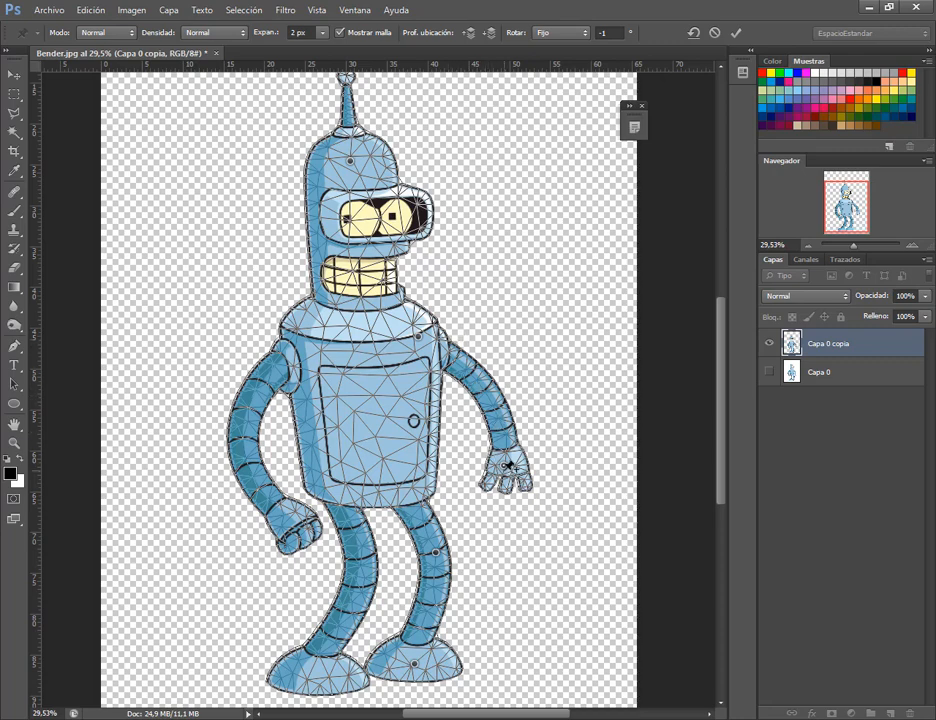
pyautogui.moveTo(508, 474); pyautogui.dragTo(558, 394)
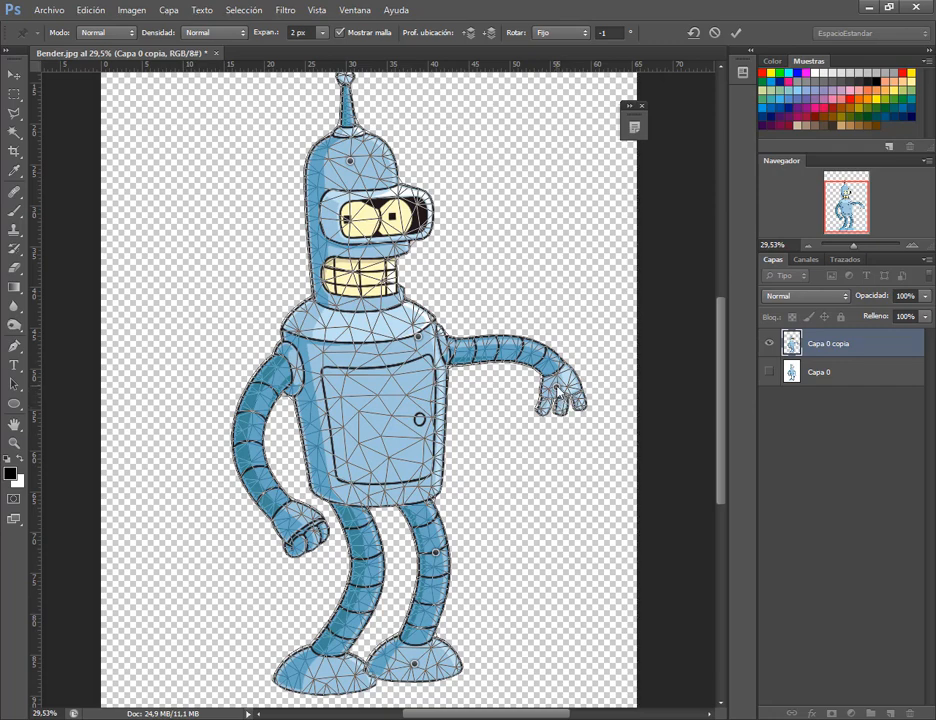
pyautogui.press('Delete')
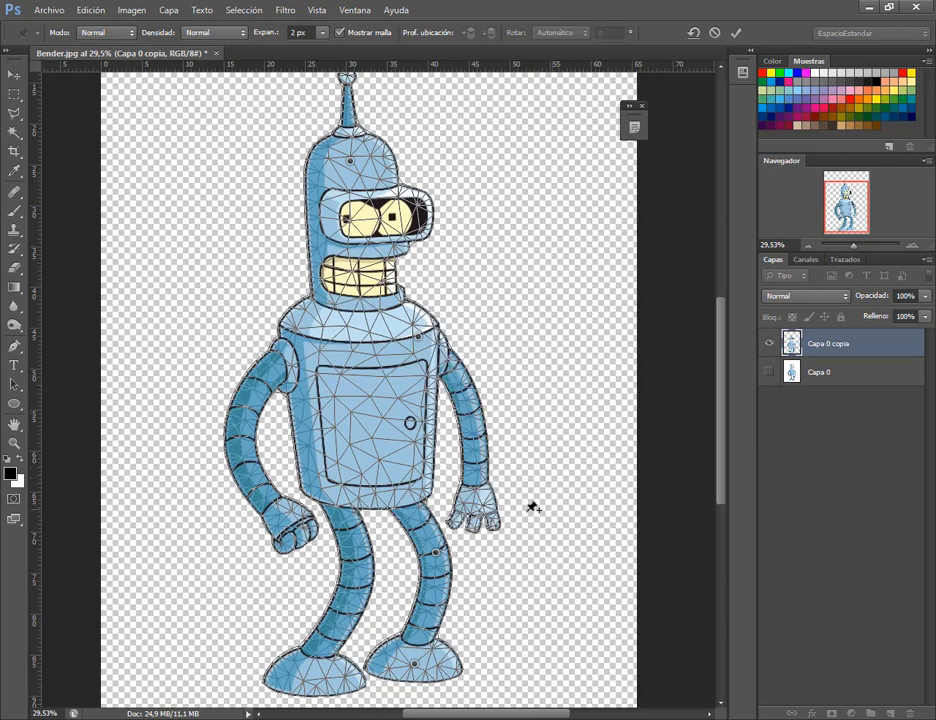
# Step: Pin the open hand again, move it up and away from the body, and rotate it to -72°
pyautogui.click(478, 501)
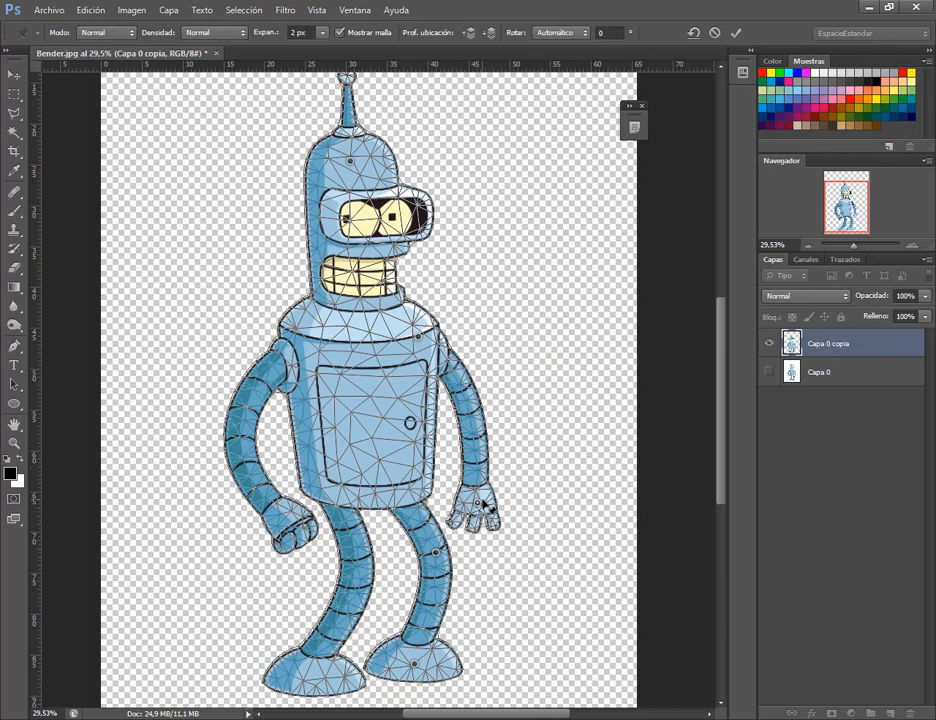
pyautogui.keyDown('alt'); pyautogui.moveTo(483, 502); pyautogui.dragTo(487, 506); pyautogui.keyUp('alt')
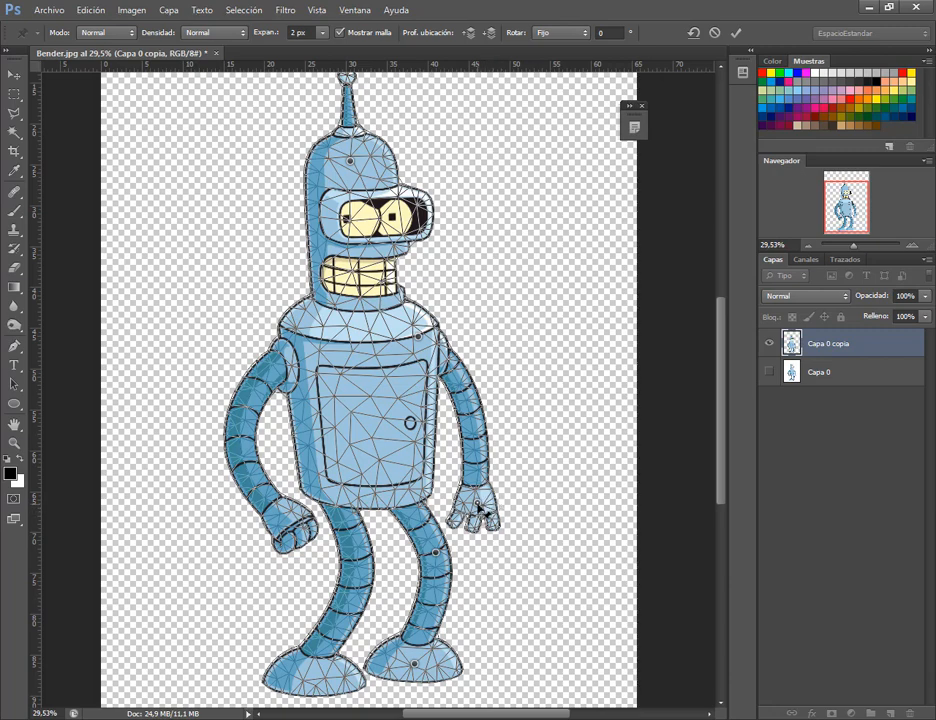
pyautogui.moveTo(490, 503); pyautogui.dragTo(553, 462)
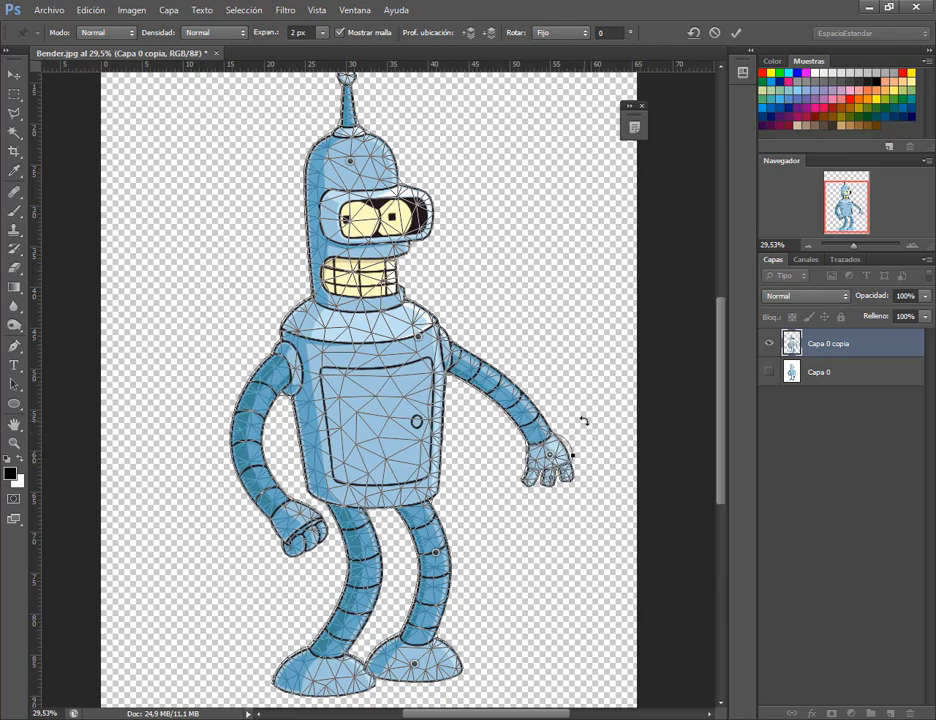
pyautogui.moveTo(584, 420); pyautogui.dragTo(522, 399)
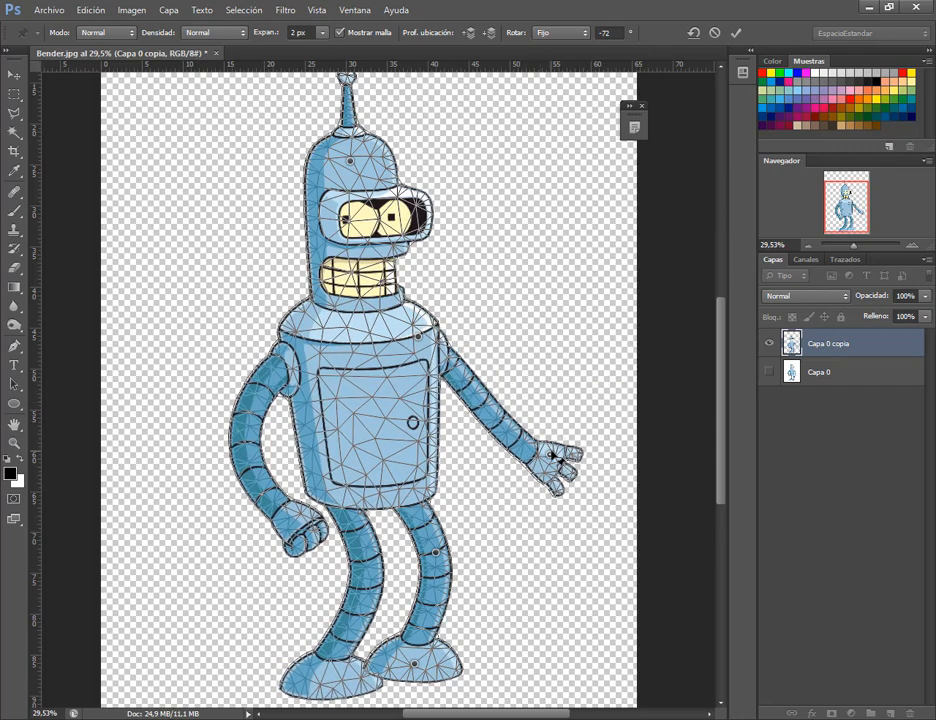
# Step: Try raising the open hand to shoulder height with a -99° rotation, and discard the whole puppet warp
pyautogui.moveTo(553, 458); pyautogui.dragTo(592, 308)
pyautogui.press('alt')
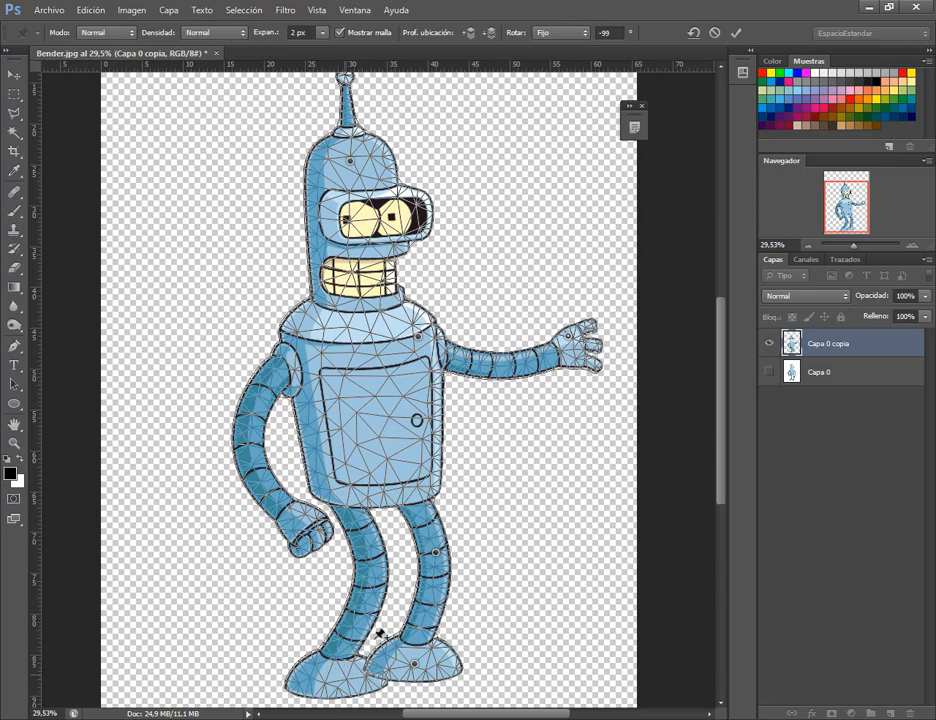
pyautogui.press('Escape')
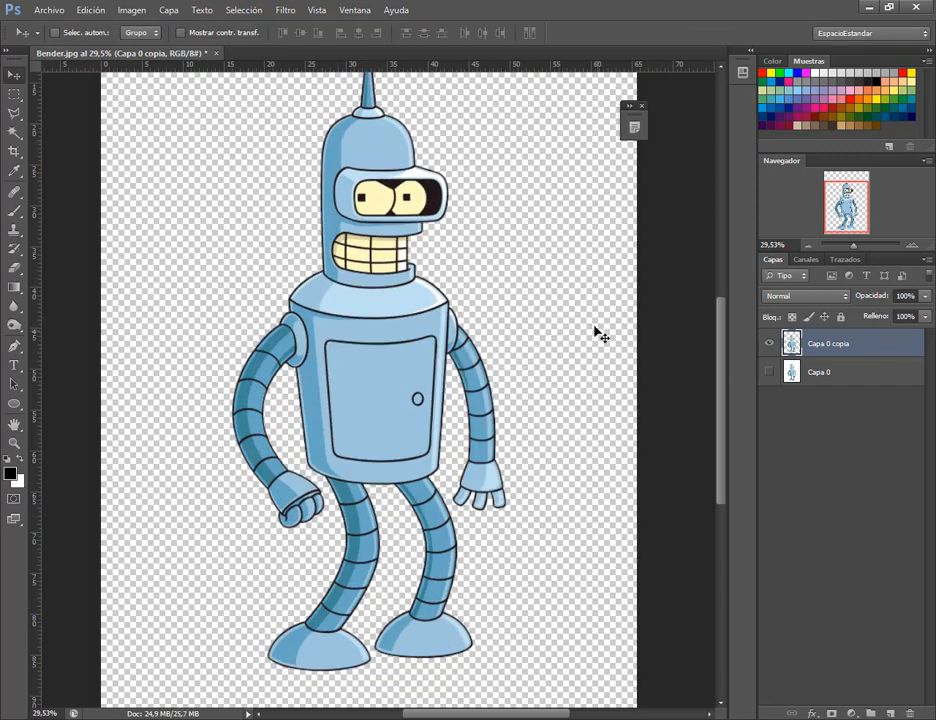
# Step: Restart Puppet Warp on Bender and pin both feet, the middle of both legs and both shoulders
pyautogui.hotkey('ctrl', '-')
pyautogui.click(90, 10)
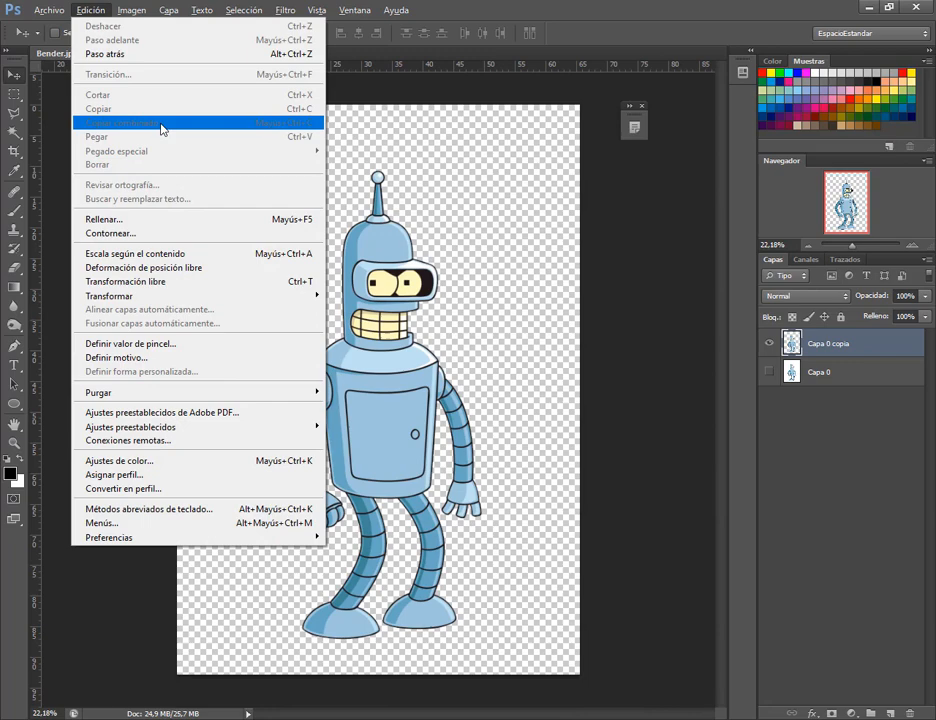
pyautogui.click(181, 271)
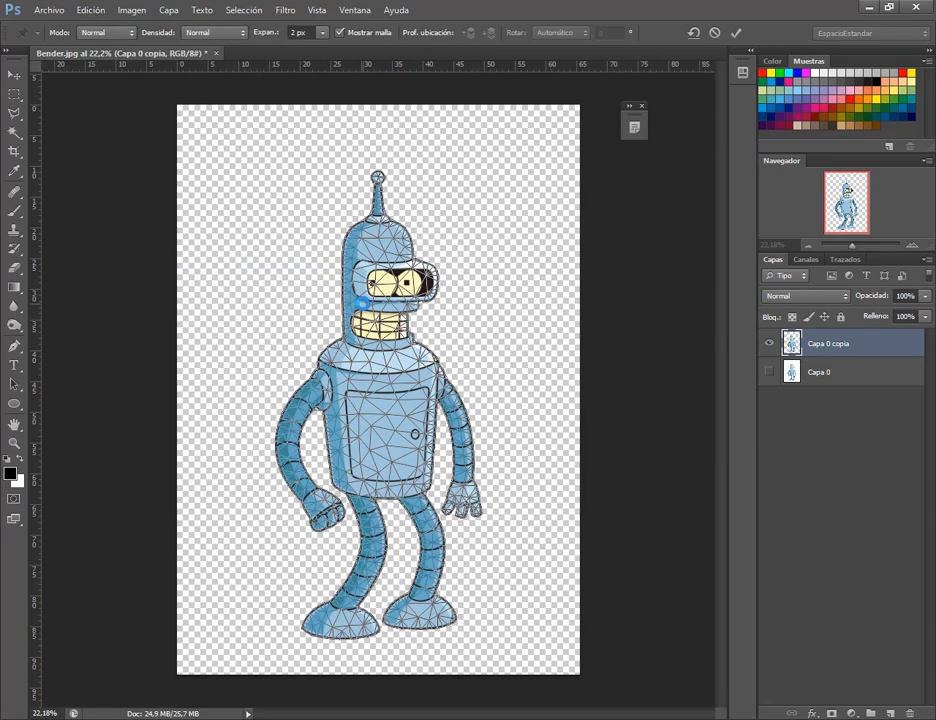
pyautogui.scroll(2, 415, 612)
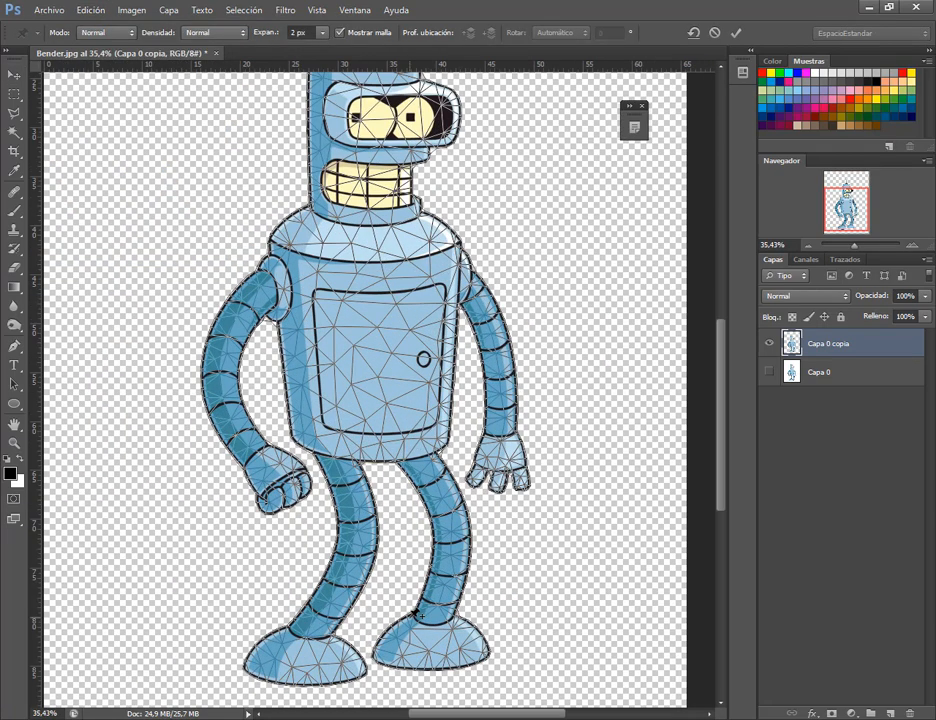
pyautogui.click(301, 655)
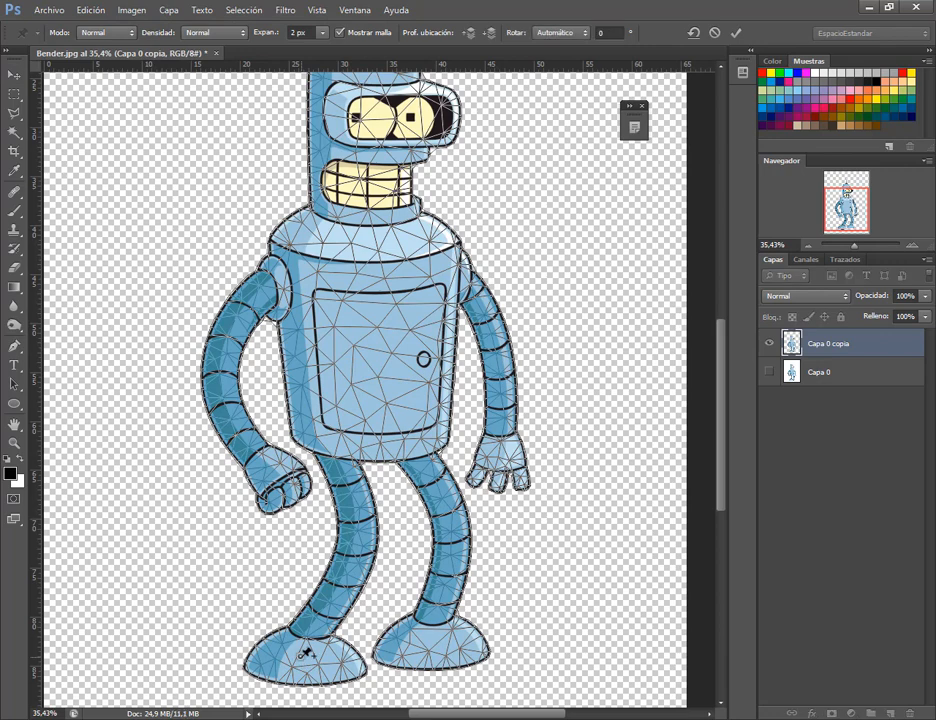
pyautogui.click(434, 644)
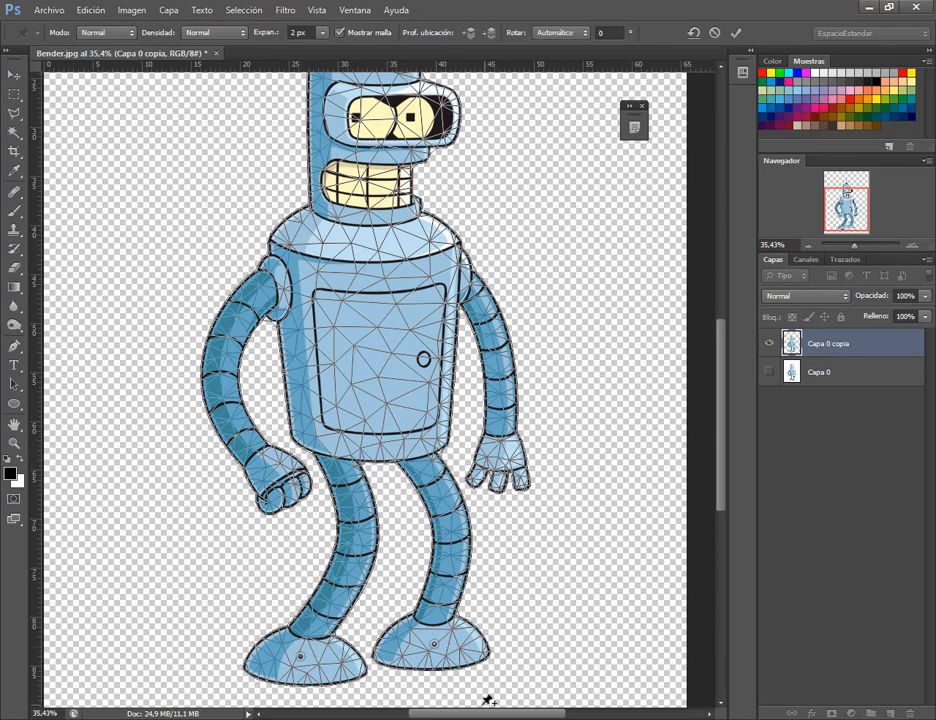
pyautogui.click(453, 539)
pyautogui.click(356, 542)
pyautogui.click(303, 265)
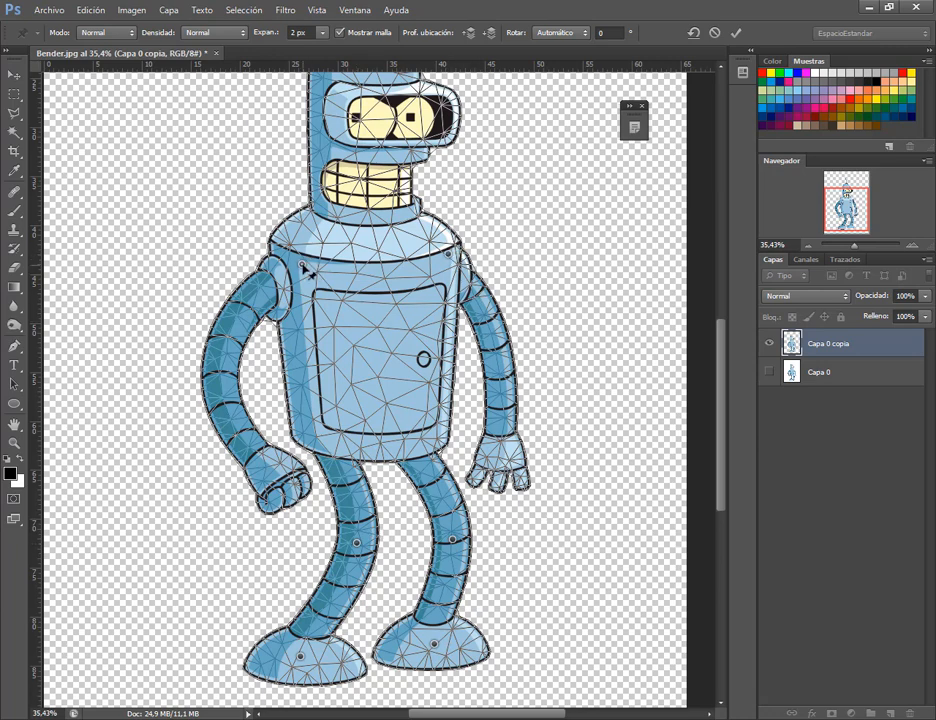
# Step: Pin both lower corners of the torso, both hands, the neck and the top of the head
pyautogui.click(303, 433)
pyautogui.click(443, 433)
pyautogui.click(277, 475)
pyautogui.click(501, 456)
pyautogui.scroll(3, 725, 371)
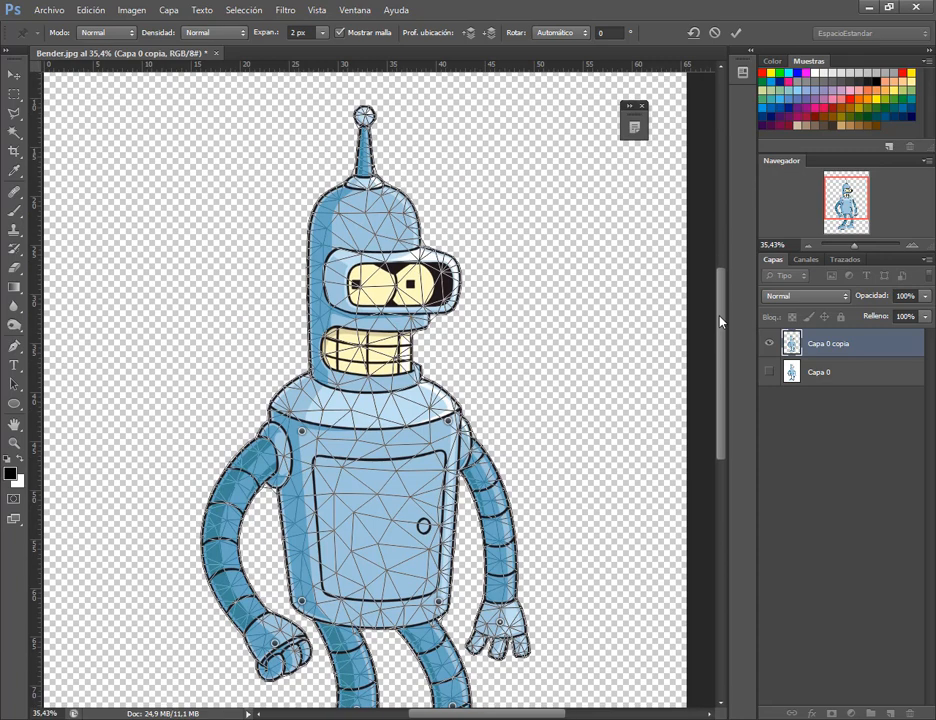
pyautogui.click(374, 385)
pyautogui.click(375, 212)
# Step: Swing both arms outward and raise the hands to head height, turning the open hand about -140° and the fist about 175°
pyautogui.moveTo(723, 288); pyautogui.dragTo(725, 335)
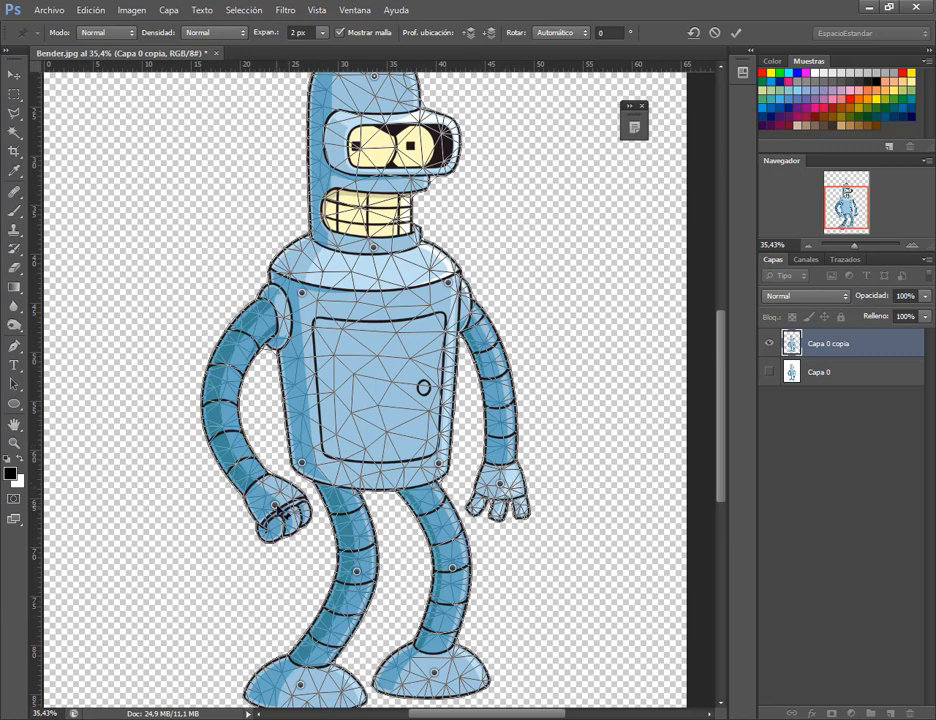
pyautogui.moveTo(275, 505); pyautogui.dragTo(176, 484)
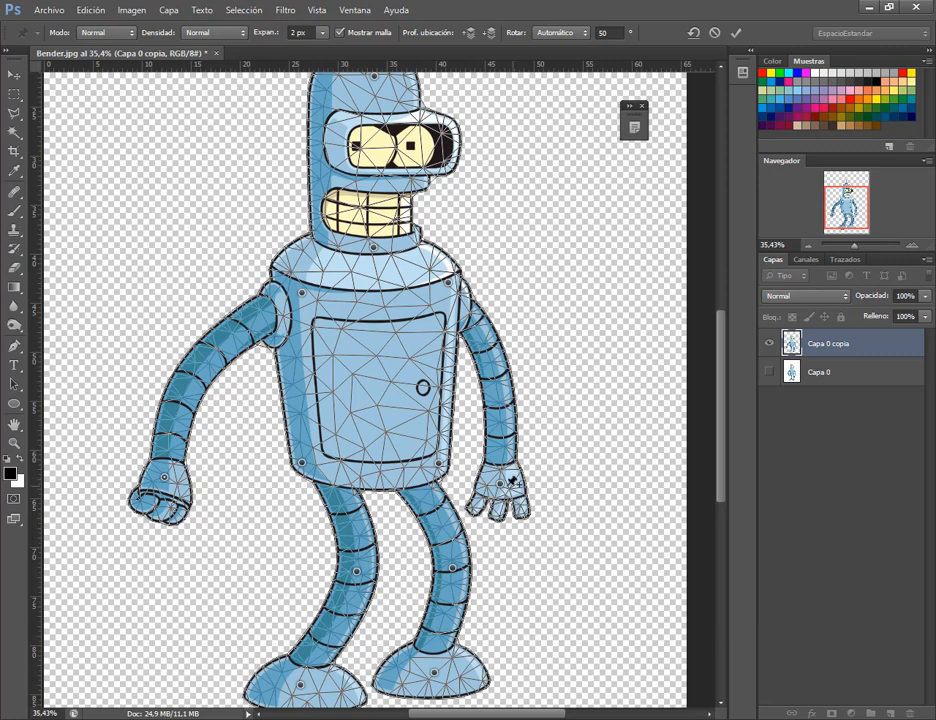
pyautogui.moveTo(505, 489); pyautogui.dragTo(498, 422)
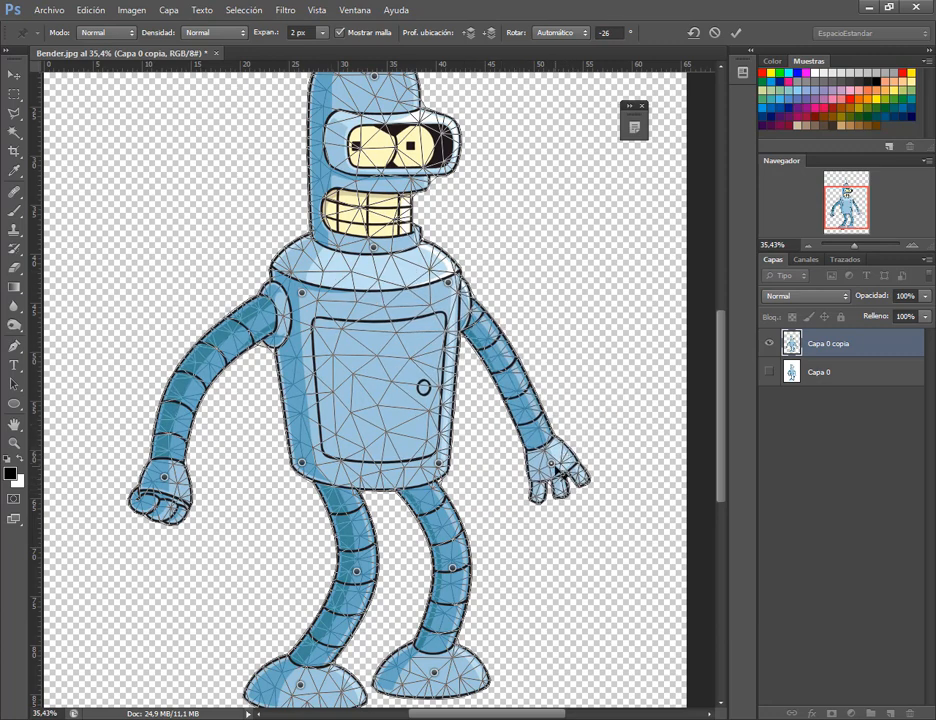
pyautogui.moveTo(552, 468); pyautogui.dragTo(594, 224)
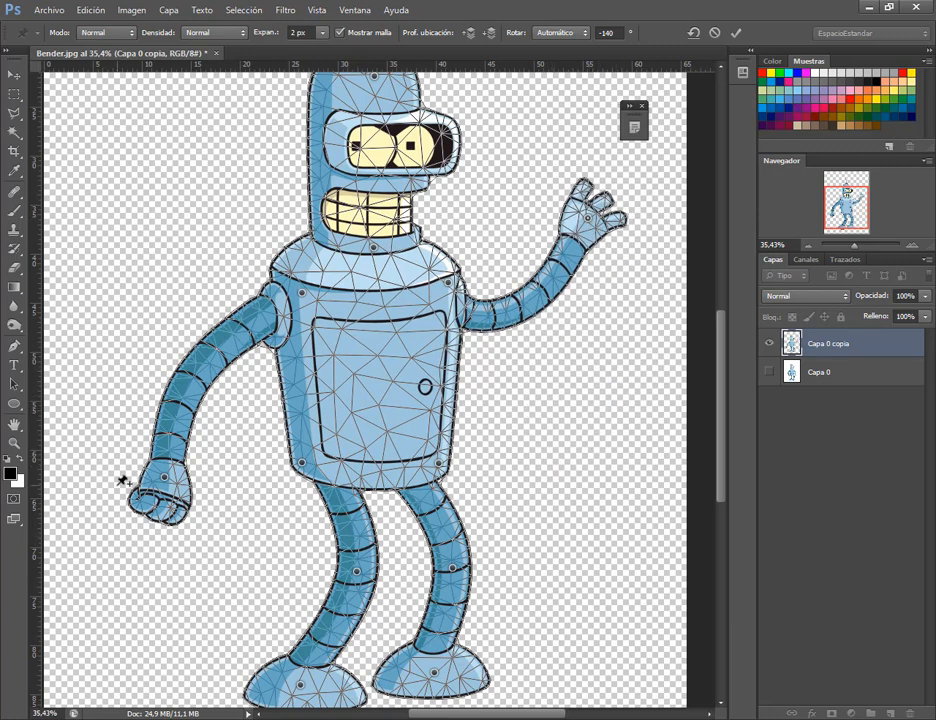
pyautogui.moveTo(160, 478); pyautogui.dragTo(178, 150)
# Step: Spread both feet outward into a stride, and rotate the foot on the open-hand side to -70°
pyautogui.moveTo(442, 271); pyautogui.dragTo(471, 390)
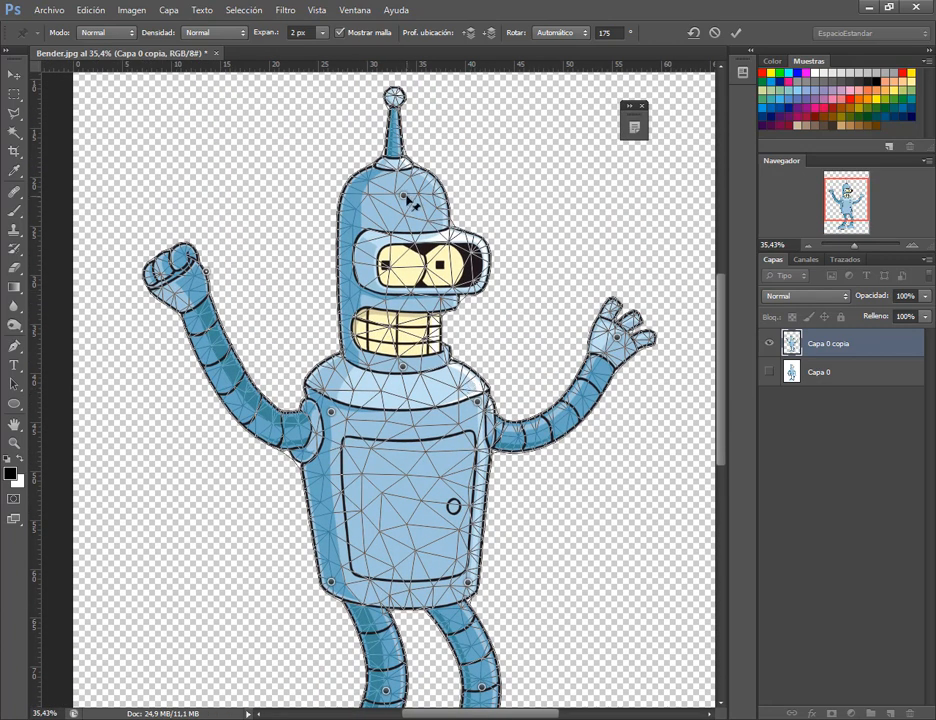
pyautogui.moveTo(404, 190); pyautogui.dragTo(391, 210)
pyautogui.moveTo(535, 482); pyautogui.dragTo(562, 264)
pyautogui.moveTo(355, 608); pyautogui.dragTo(320, 592)
pyautogui.moveTo(488, 592); pyautogui.dragTo(602, 533)
pyautogui.press('alt')
pyautogui.scroll(-1, 507, 381)
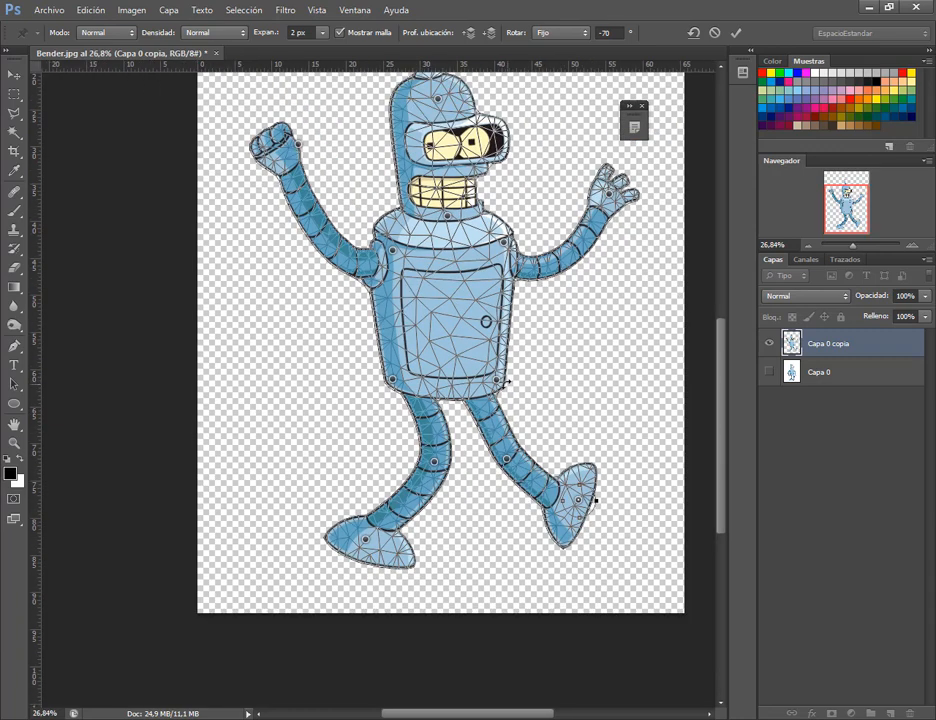
# Step: Tilt the head back about -17° toward the raised fist, and apply the puppet warp
pyautogui.scroll(1, 518, 204)
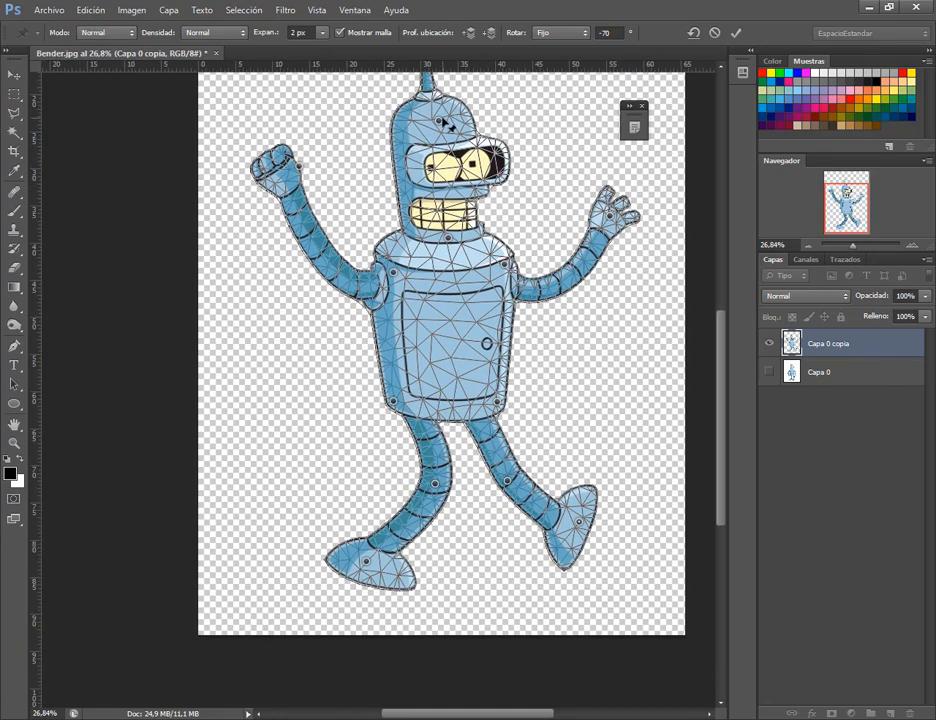
pyautogui.moveTo(441, 128); pyautogui.dragTo(403, 150)
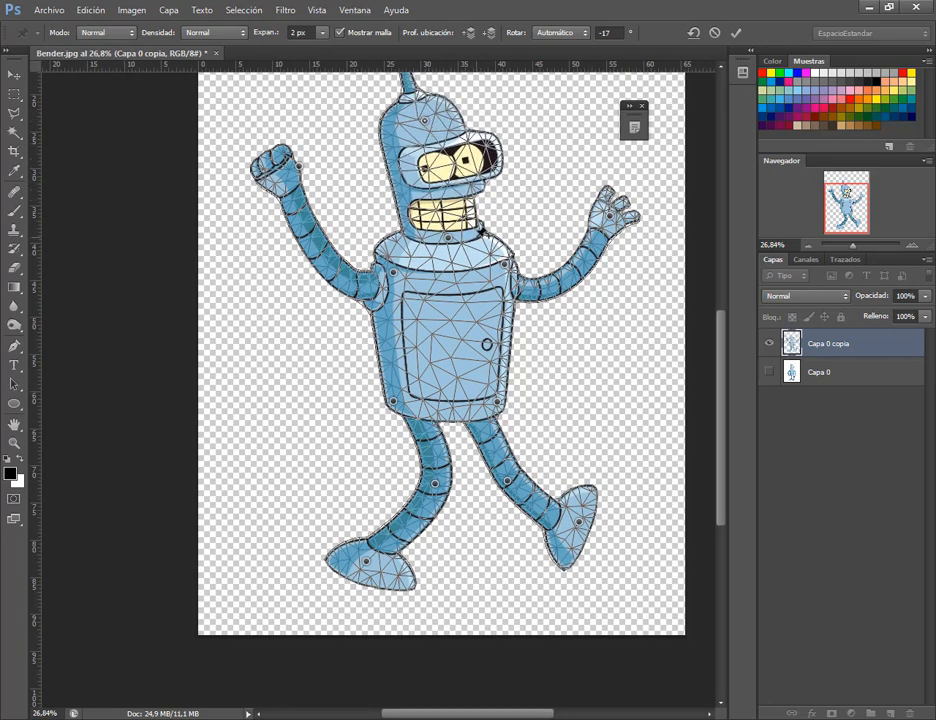
pyautogui.press('Return')
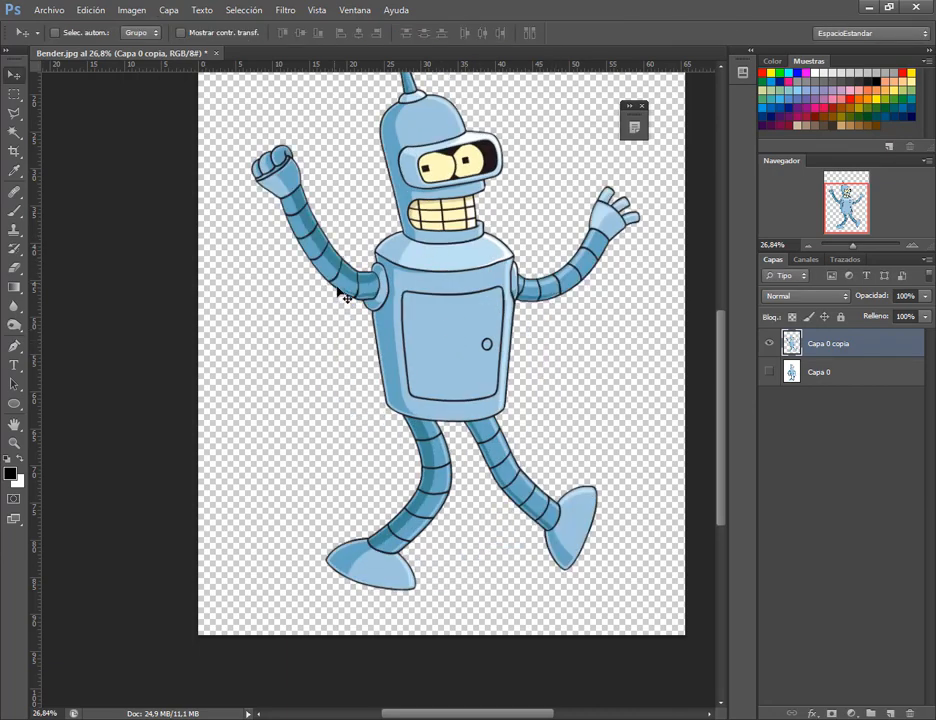
pyautogui.scroll(-1, 464, 282)
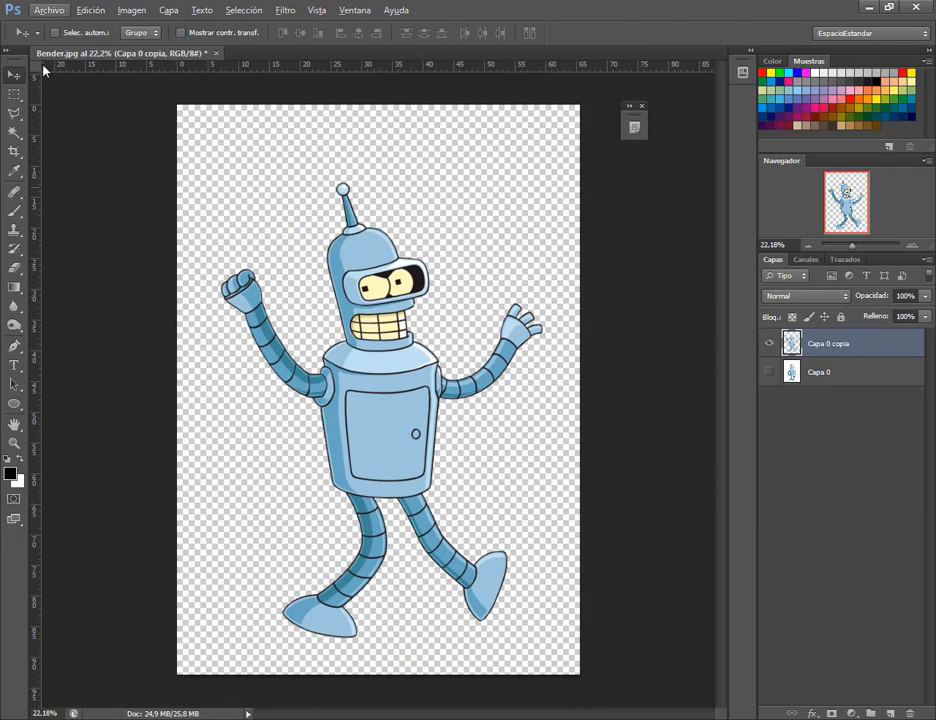
pyautogui.click(93, 9)
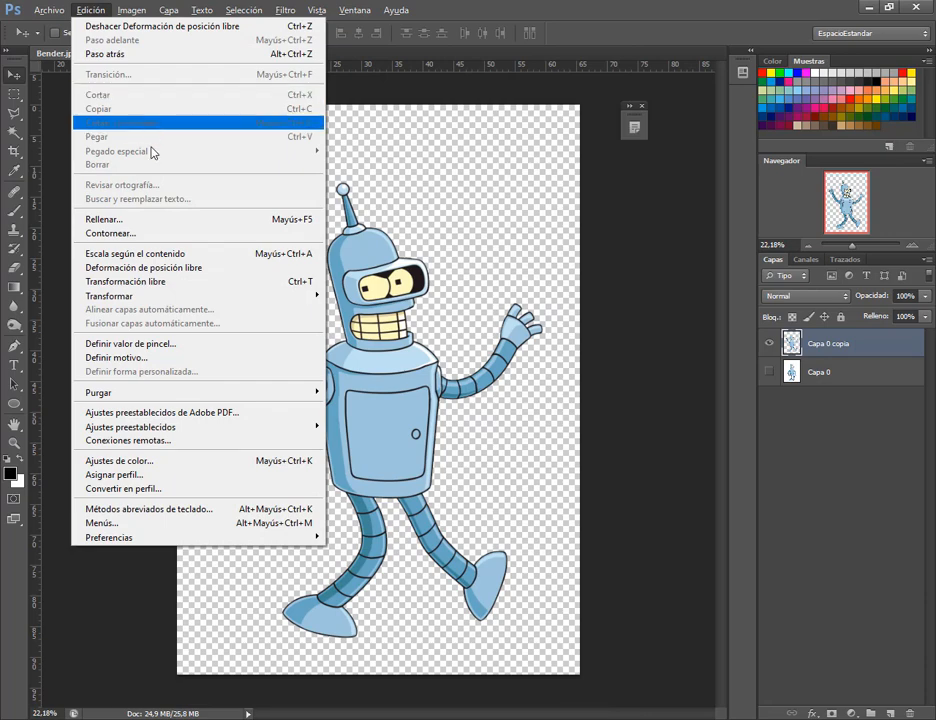
pyautogui.click(160, 269)
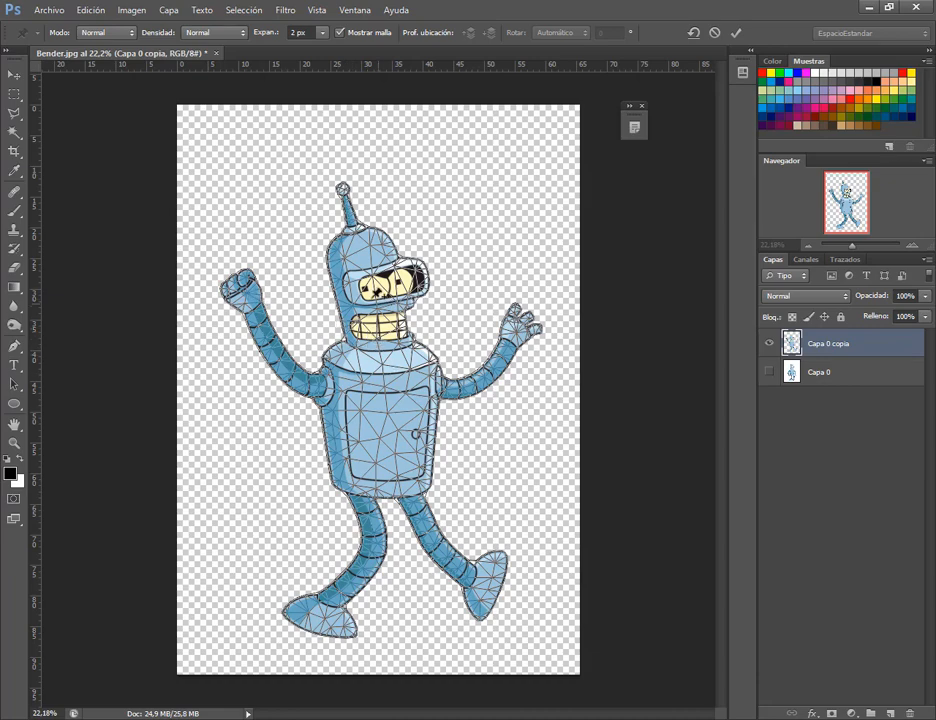
pyautogui.click(385, 255)
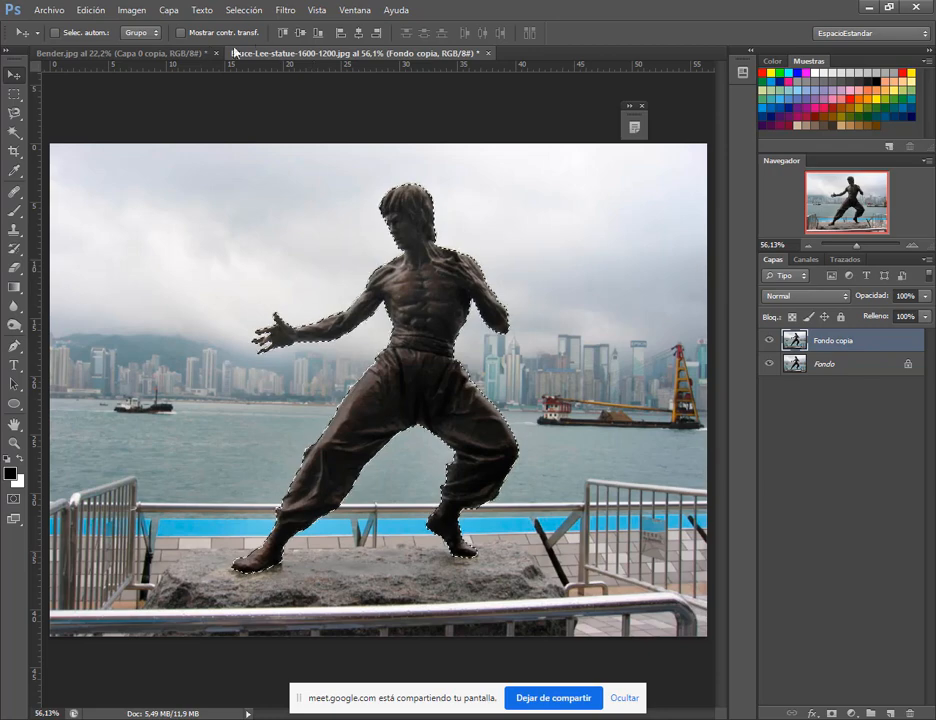
# Step: Look at the reposed Bender image, and return to the Bruce Lee statue image with the screen-sharing bar moved aside
pyautogui.click(203, 54)
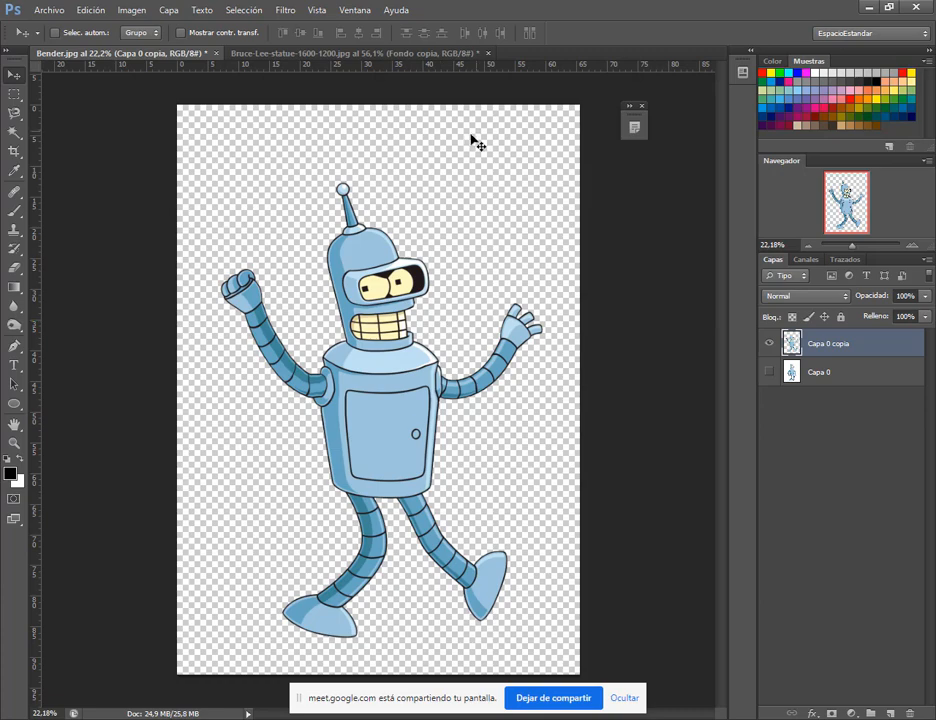
pyautogui.click(414, 54)
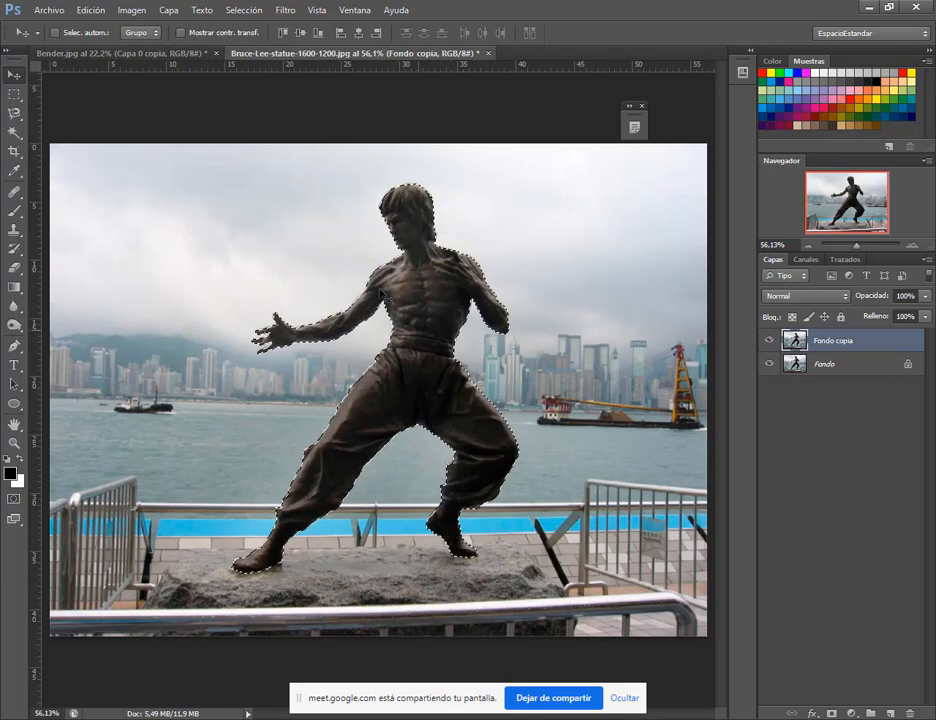
pyautogui.hotkey('ctrl', 'd')
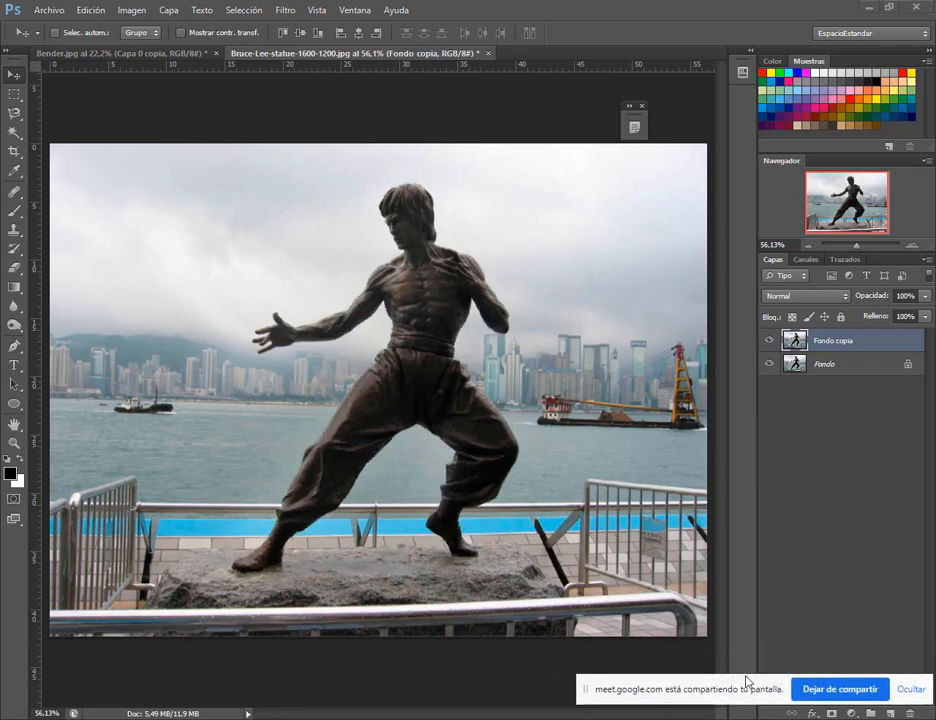
pyautogui.hotkey('ctrl', 'shift', 'd')
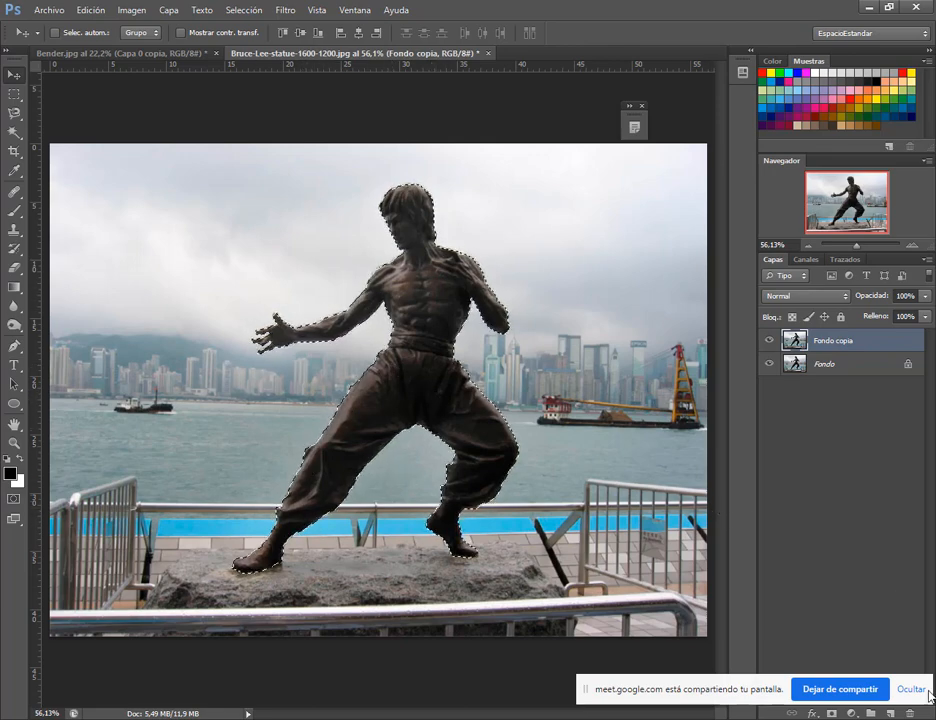
pyautogui.moveTo(752, 694)
pyautogui.mouseDown()
pyautogui.moveTo(725, 705)
pyautogui.moveTo(736, 706)
pyautogui.mouseUp()
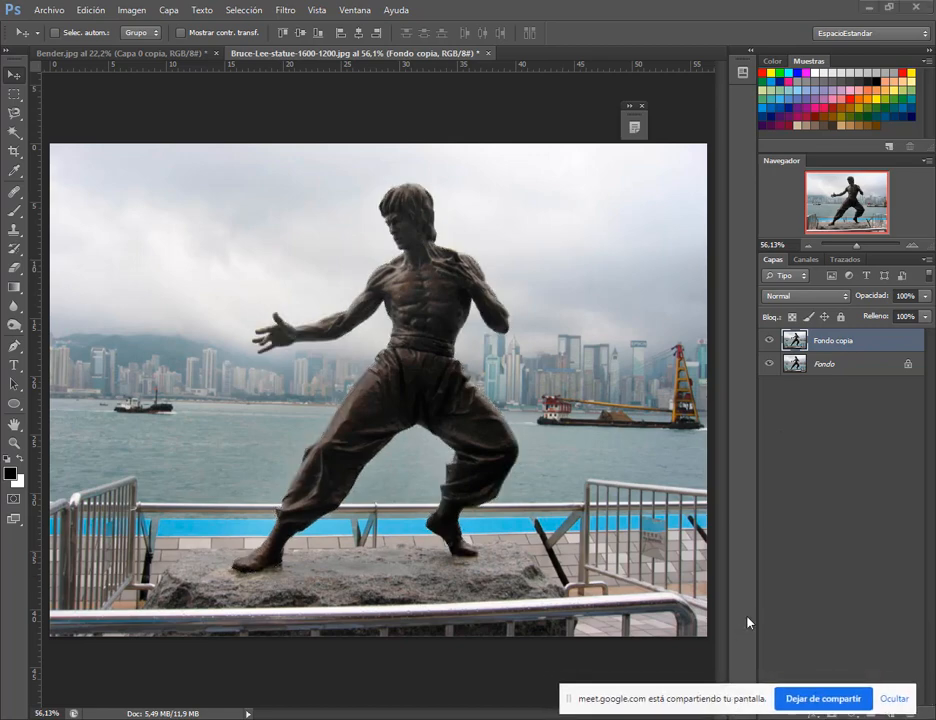
pyautogui.click(511, 3)
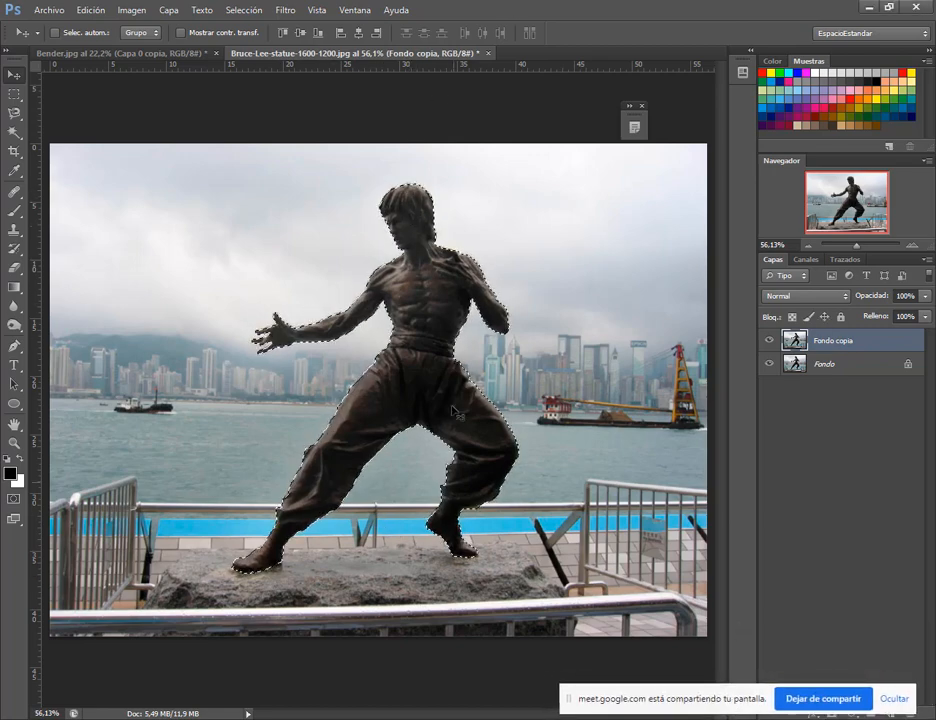
# Step: Cut the selected statue out of the Fondo copia layer onto a new layer of its own
pyautogui.click(170, 10)
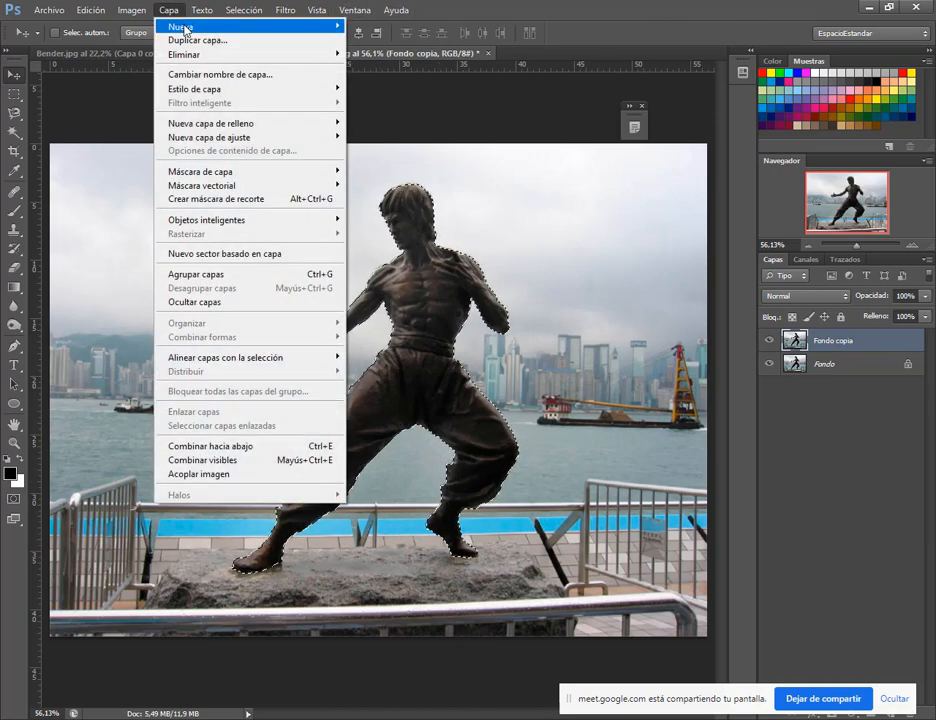
pyautogui.moveTo(185, 30)
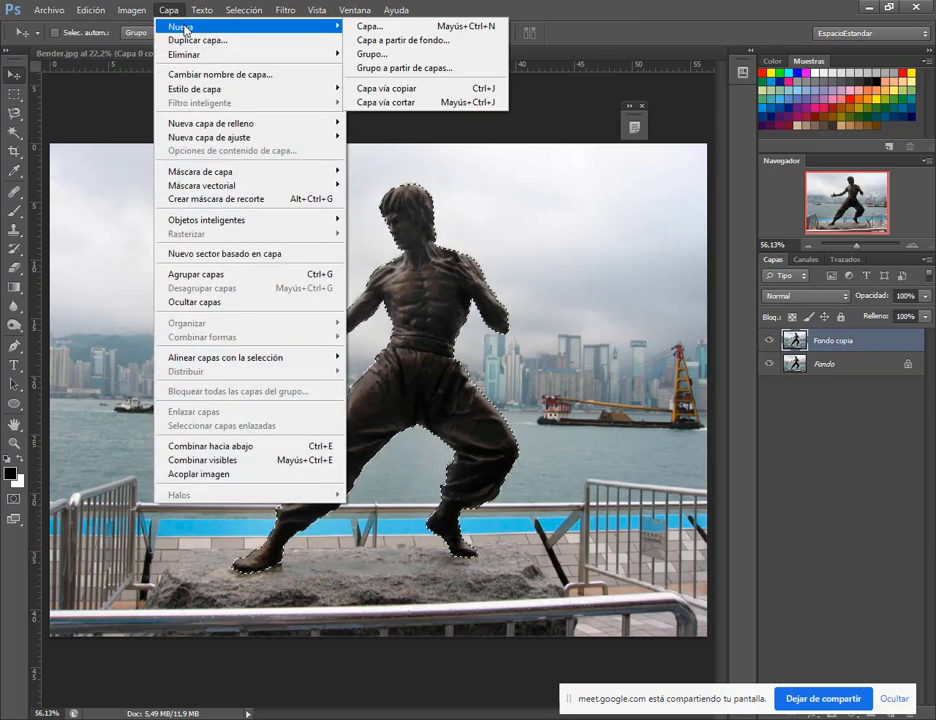
pyautogui.click(426, 102)
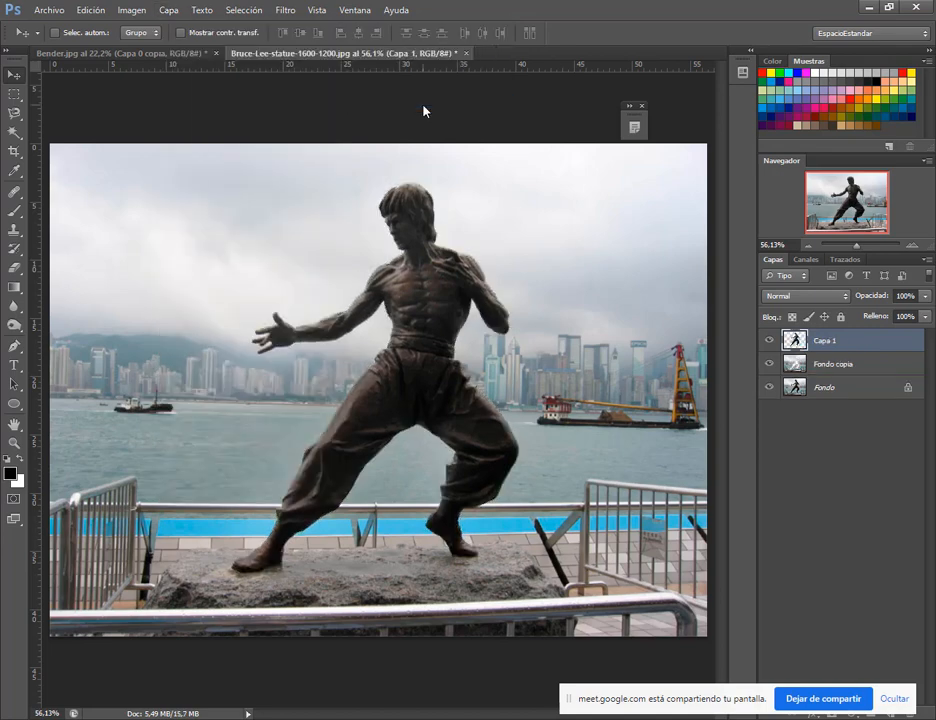
# Step: Check the isolated statue with Fondo and Fondo copia hidden, and show both layers again
pyautogui.click(770, 386)
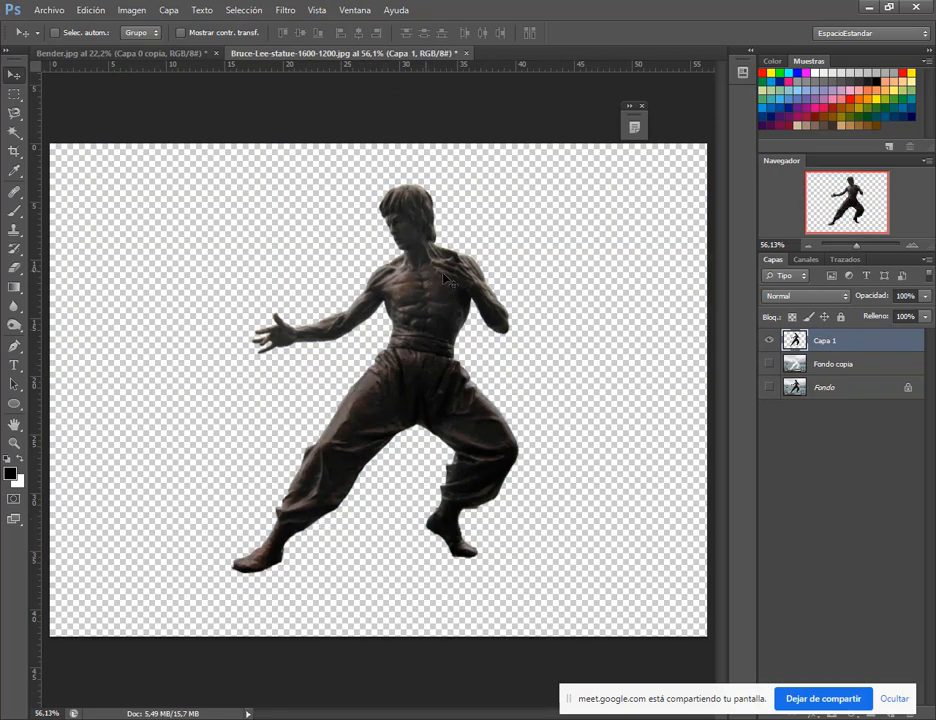
pyautogui.click(769, 364)
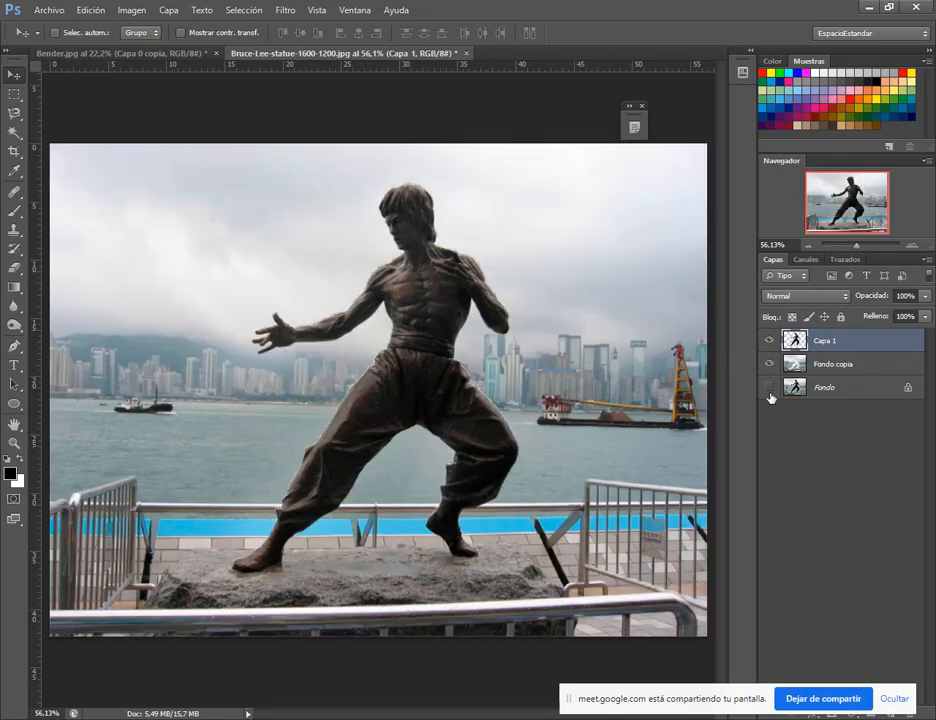
pyautogui.click(769, 387)
# Step: Hide the statue layer Capa 1 and make Fondo copia the active layer
pyautogui.click(770, 341)
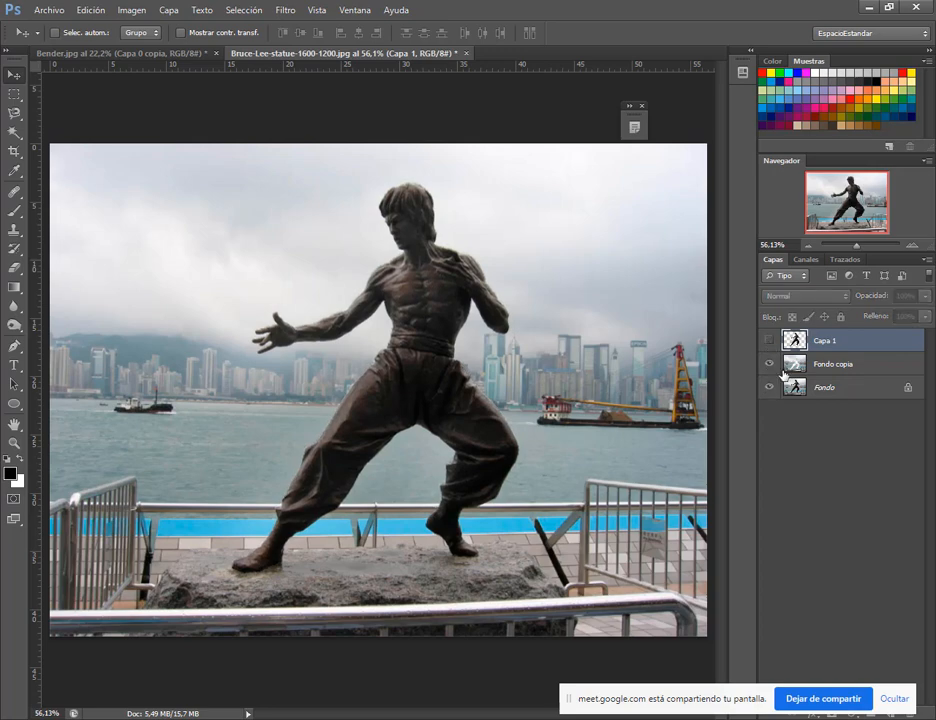
pyautogui.click(791, 366)
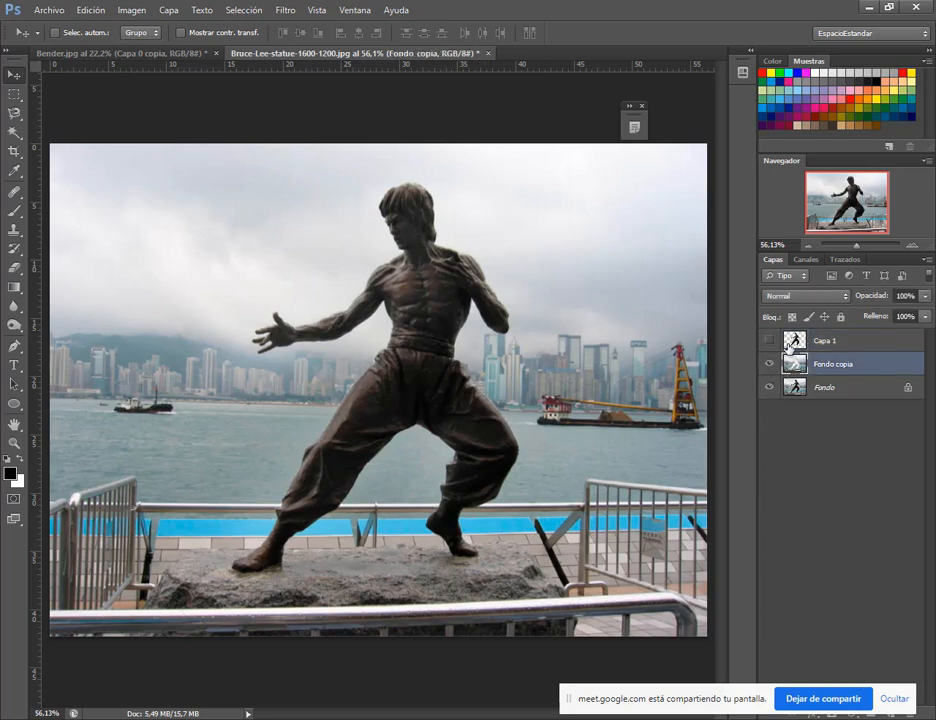
# Step: Hide the original Fondo layer, show the statue layer Capa 1 and make Capa 1 active
pyautogui.click(771, 388)
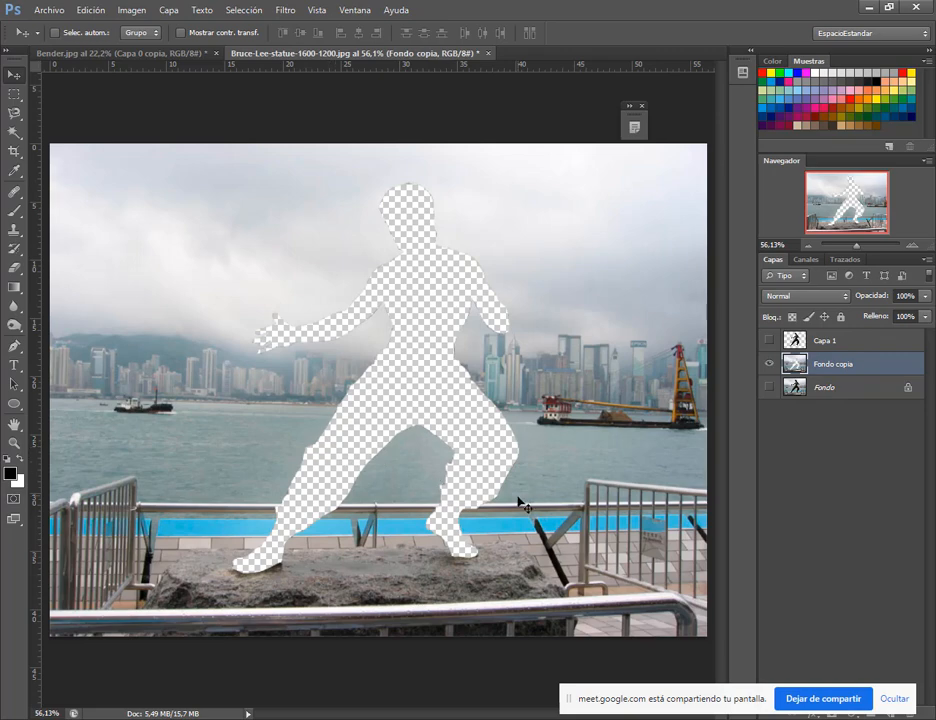
pyautogui.scroll(2, 391, 585)
pyautogui.click(769, 341)
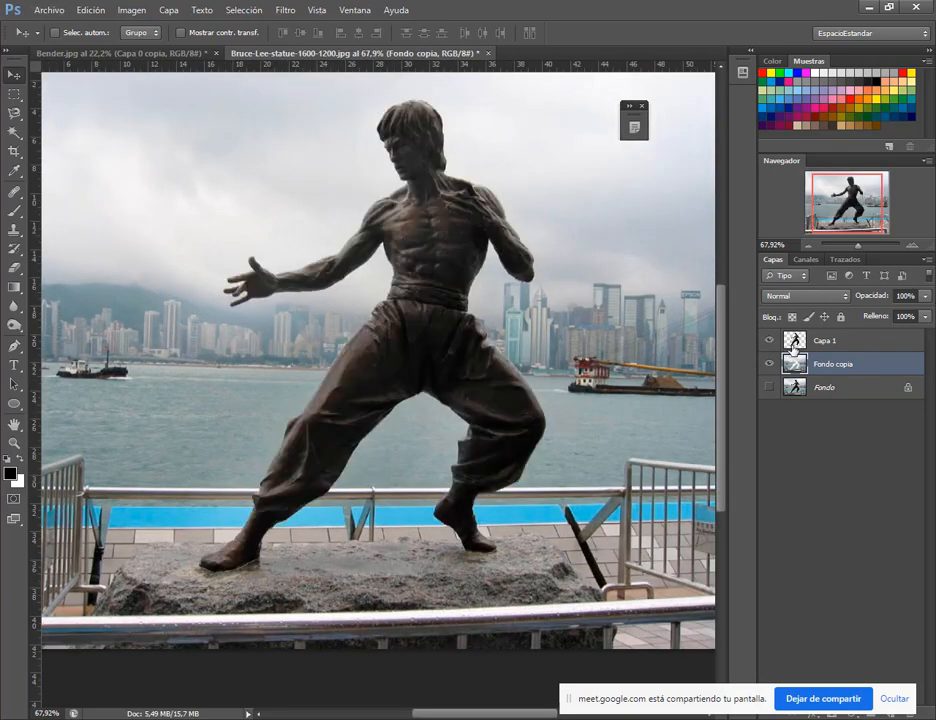
pyautogui.click(824, 341)
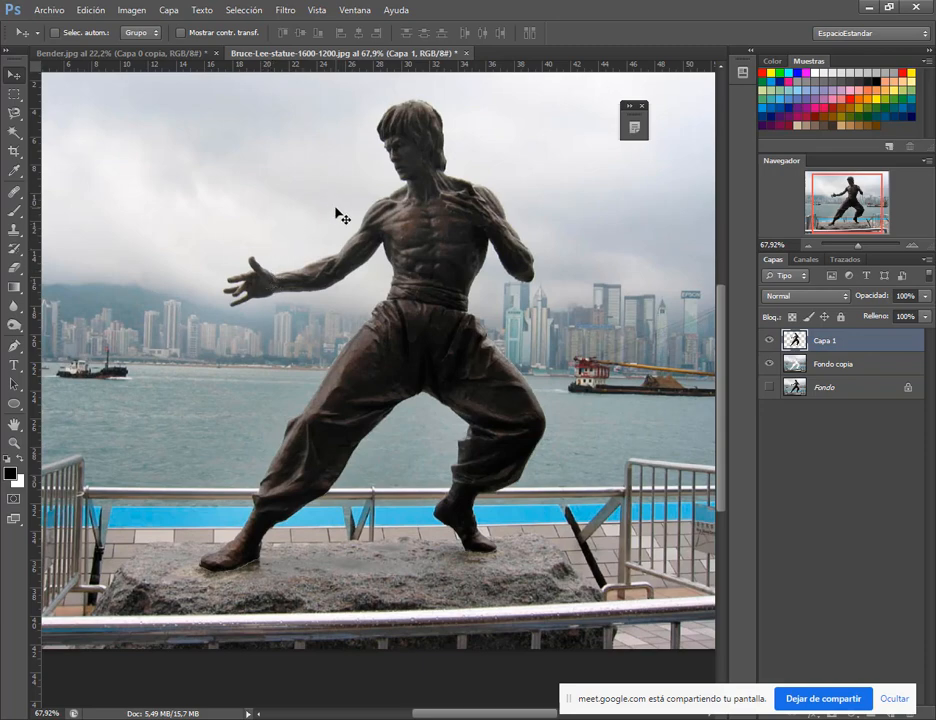
# Step: Hide Capa 1 to expose the statue-shaped hole and make Fondo copia the active layer
pyautogui.click(768, 341)
pyautogui.click(768, 341)
pyautogui.click(769, 341)
pyautogui.click(788, 364)
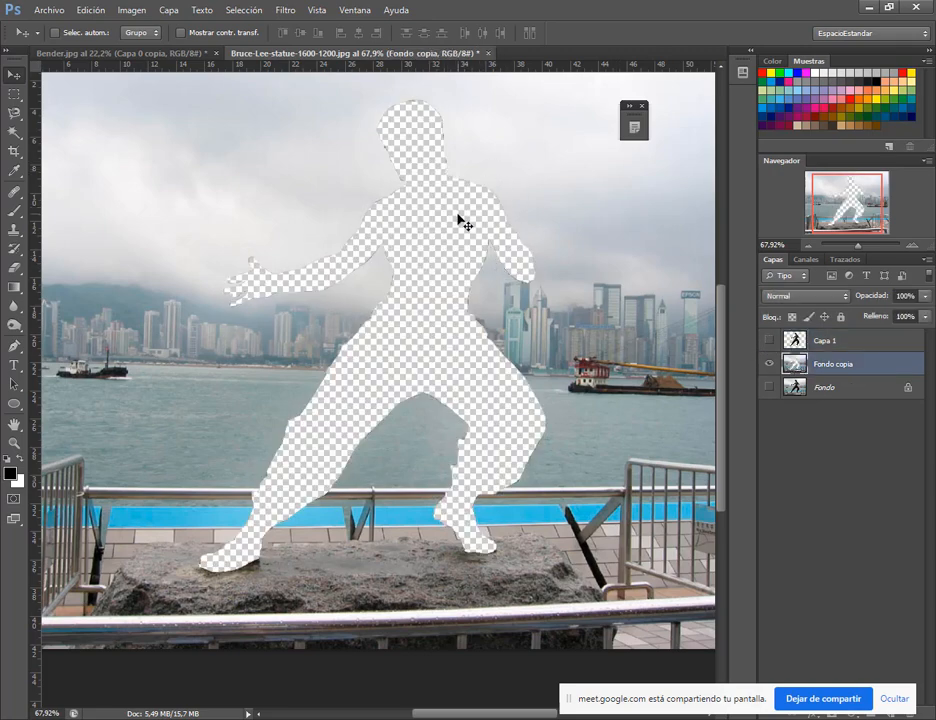
pyautogui.click(822, 390)
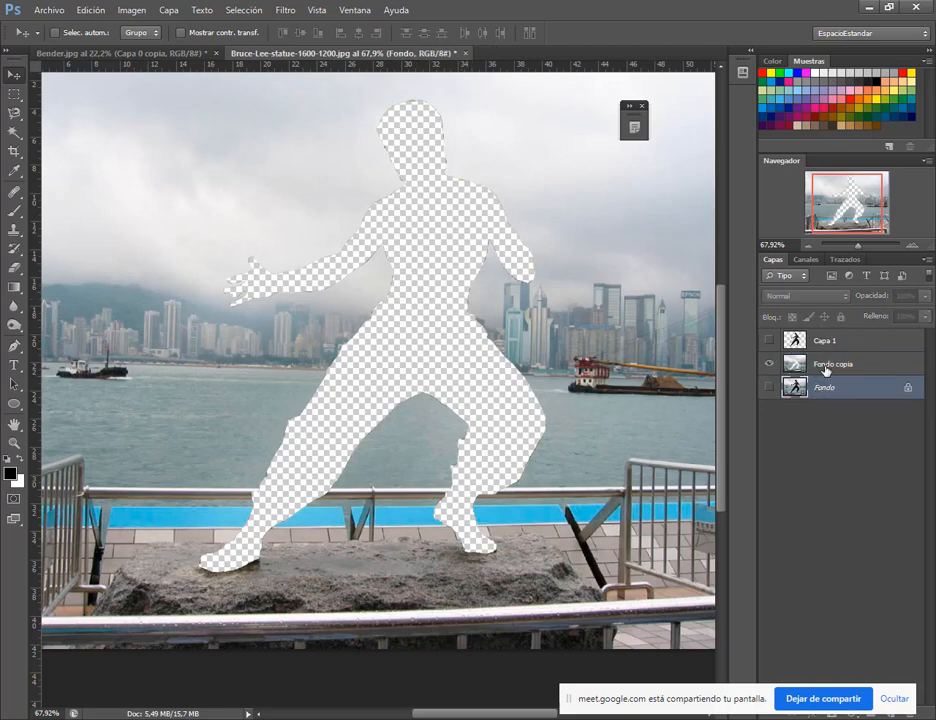
pyautogui.click(815, 366)
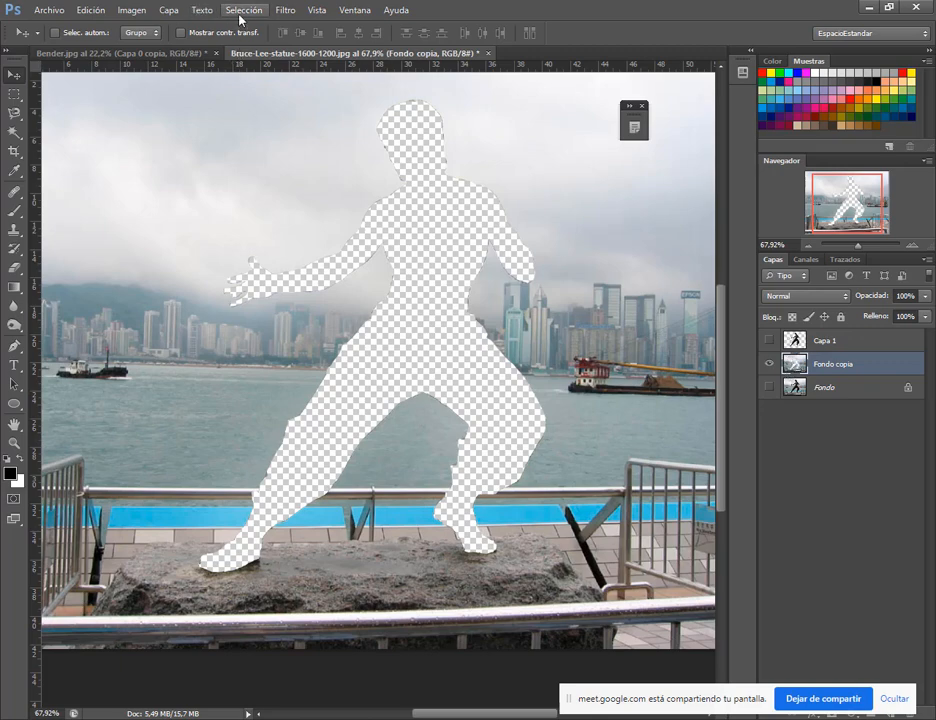
# Step: Look at the commands for creating a new layer, including those made from a selection, and leave them unused
pyautogui.click(168, 10)
pyautogui.moveTo(300, 26)
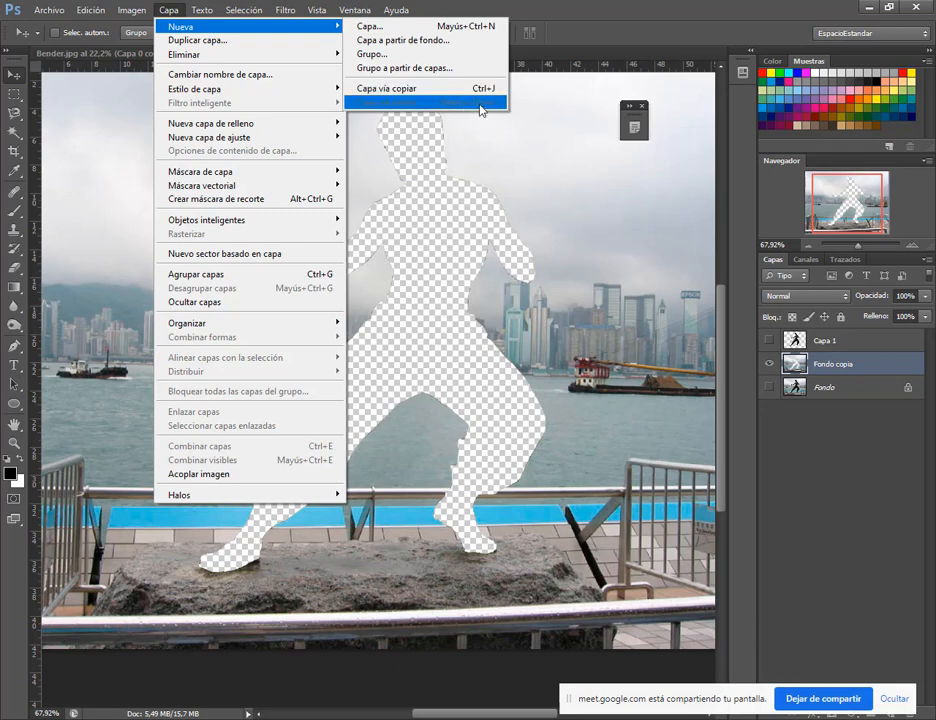
pyautogui.click(639, 11)
# Step: Select Capa 1, toggle its visibility as a check, and return to Fondo copia with Capa 1 hidden
pyautogui.click(788, 342)
pyautogui.click(768, 340)
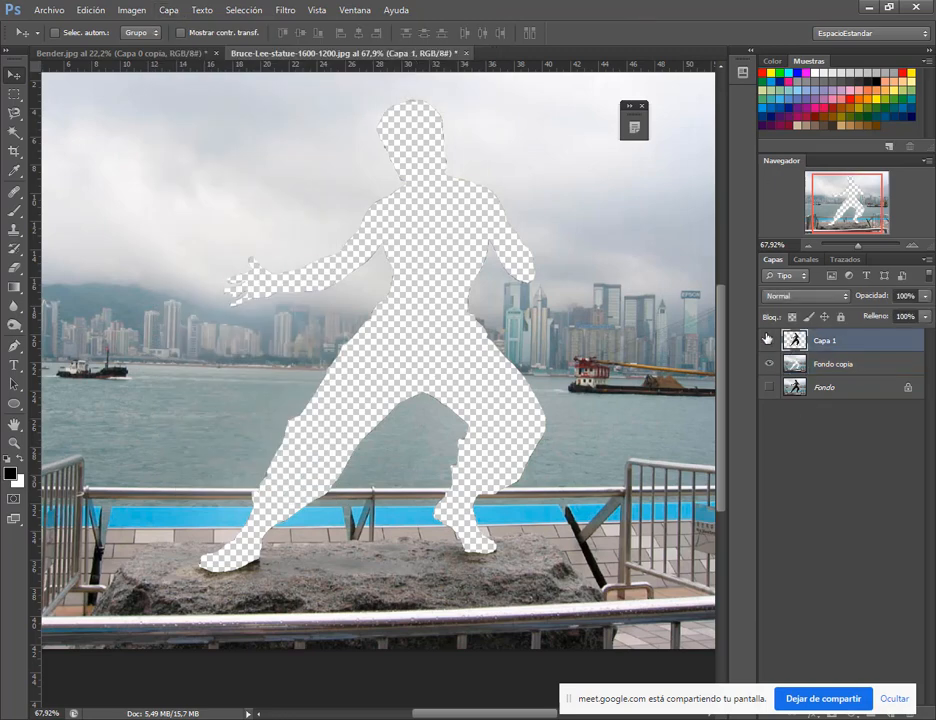
pyautogui.click(768, 340)
pyautogui.click(835, 370)
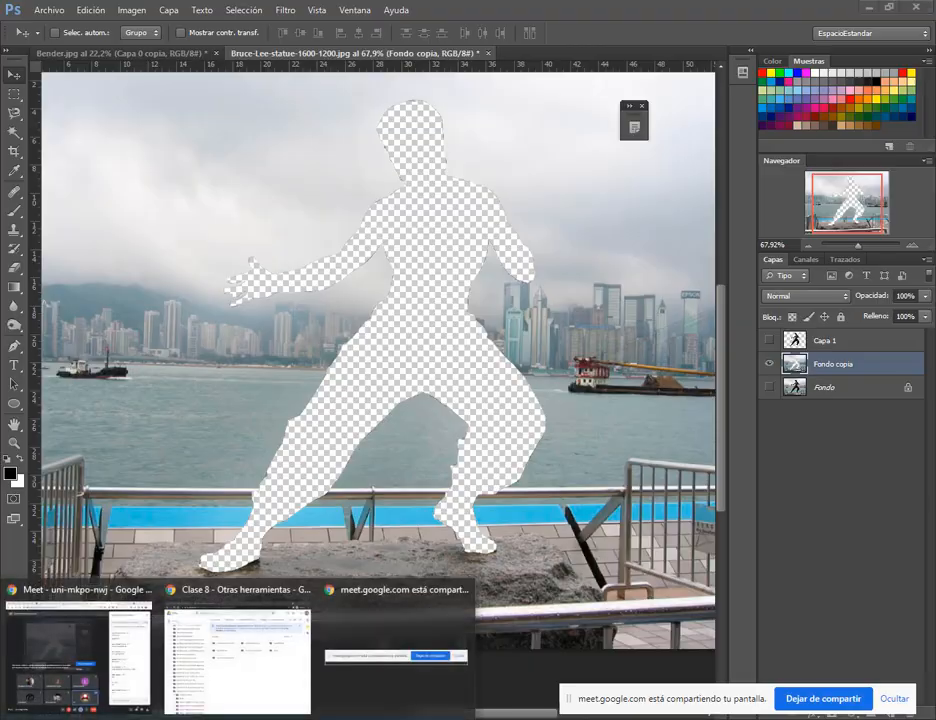
# Step: Check the Google Meet call, return to Photoshop and compare the photo with Capa 1 shown and hidden, ending on Fondo copia
pyautogui.click(137, 673)
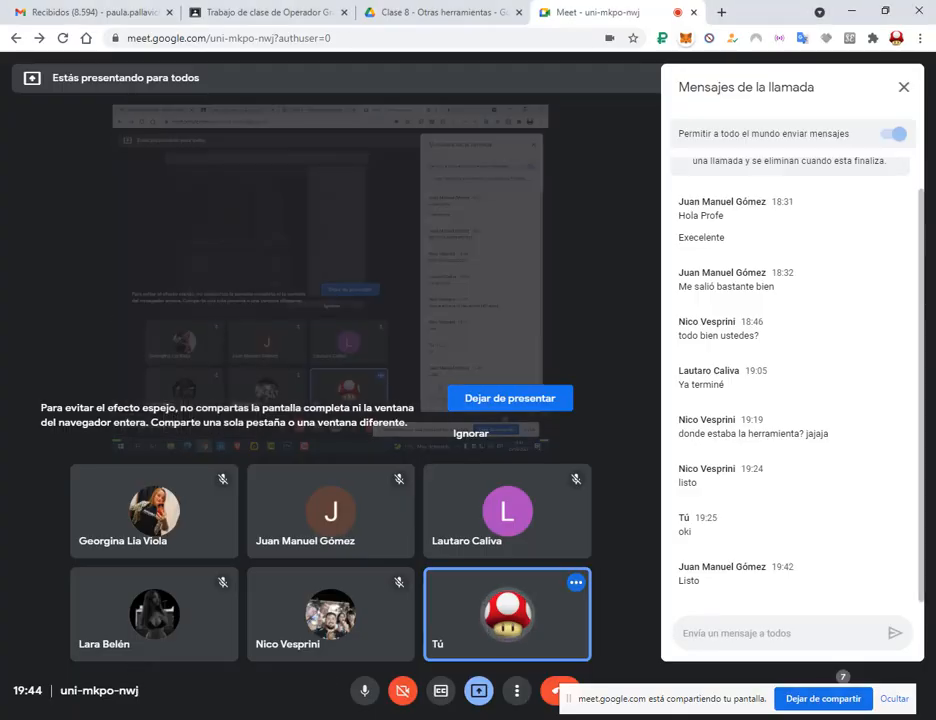
pyautogui.click(851, 10)
pyautogui.click(769, 340)
pyautogui.click(825, 340)
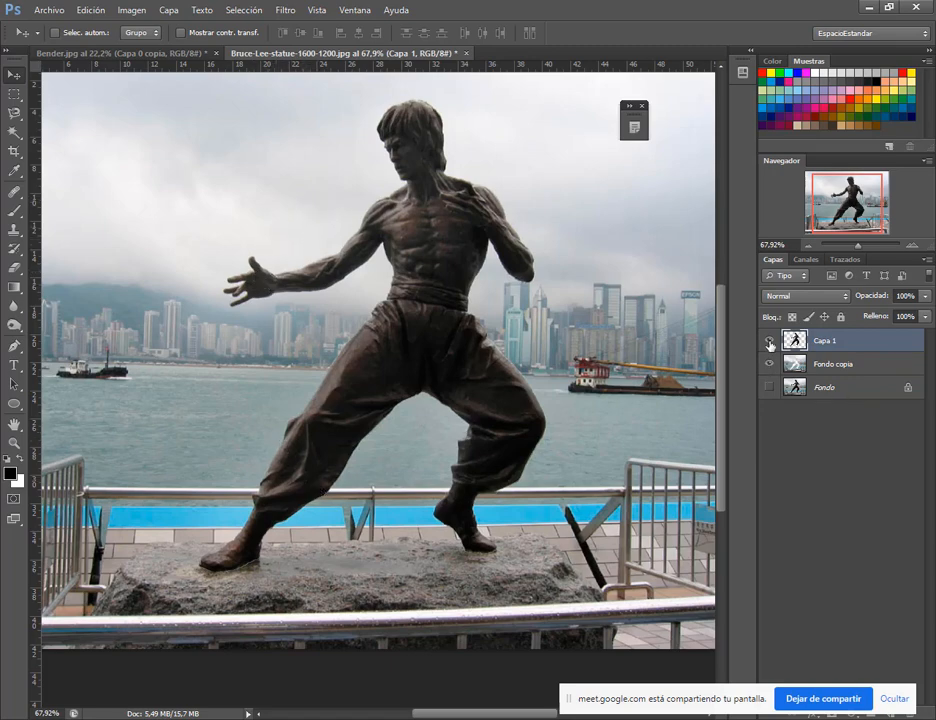
pyautogui.click(769, 341)
pyautogui.click(826, 364)
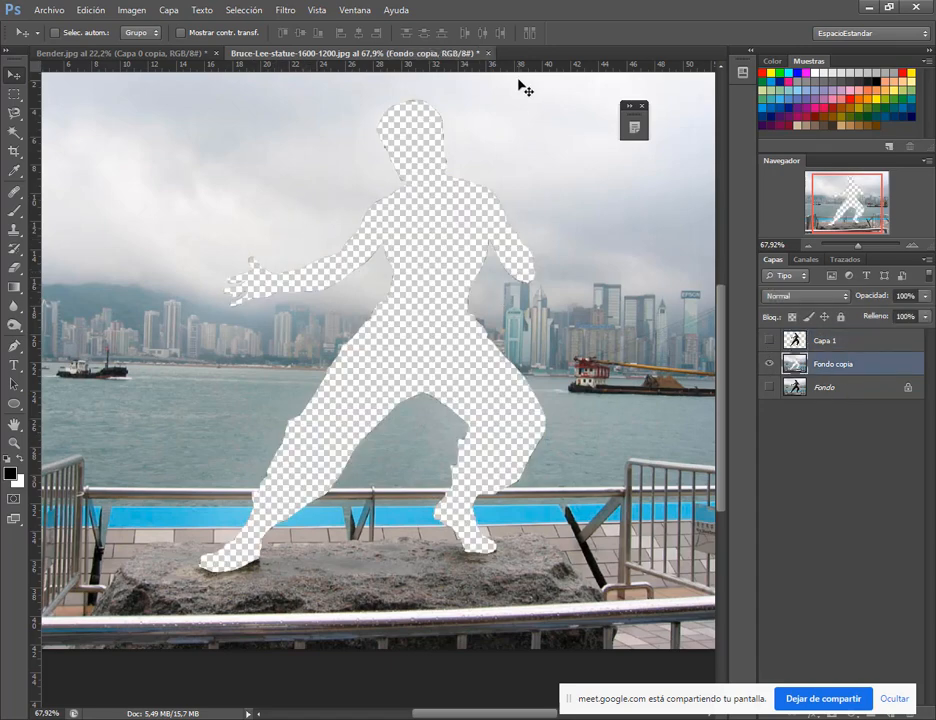
# Step: Try to clone sky over the statue's head gap using a 116 px Clone Stamp brush
pyautogui.scroll(3, 449, 109)
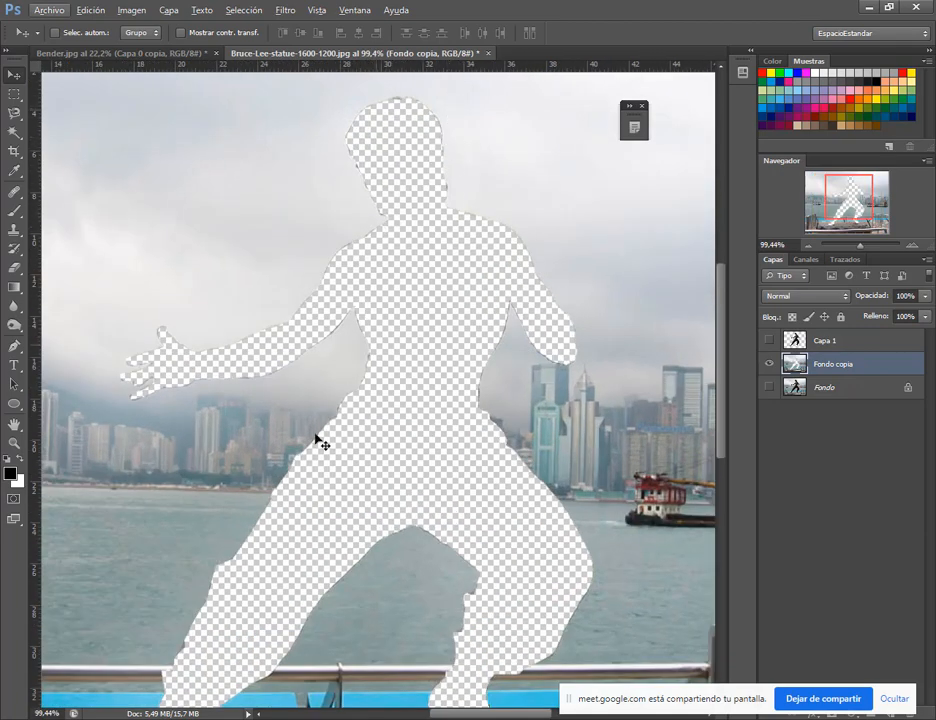
pyautogui.press('s')
pyautogui.press('Escape')
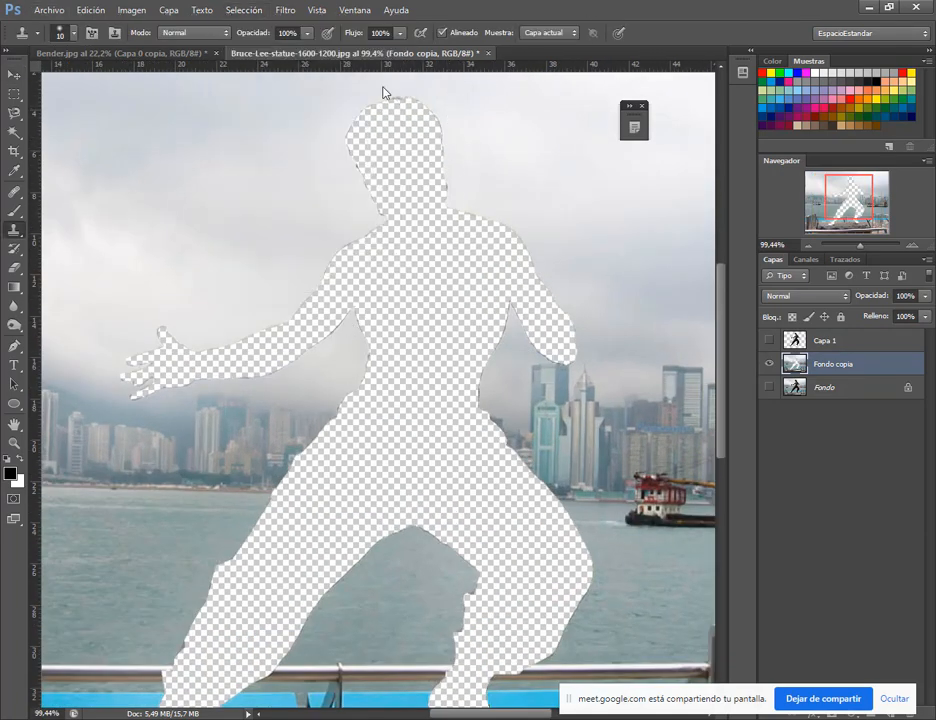
pyautogui.moveTo(203, 198); pyautogui.dragTo(265, 199)
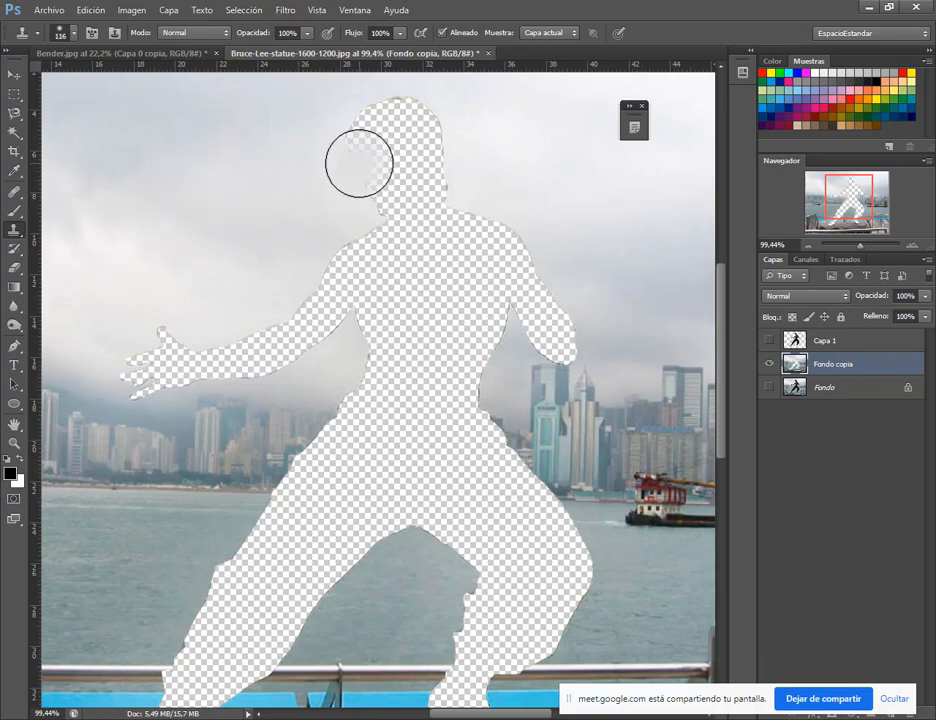
pyautogui.press('h')
pyautogui.moveTo(433, 220); pyautogui.dragTo(434, 306)
pyautogui.press('v')
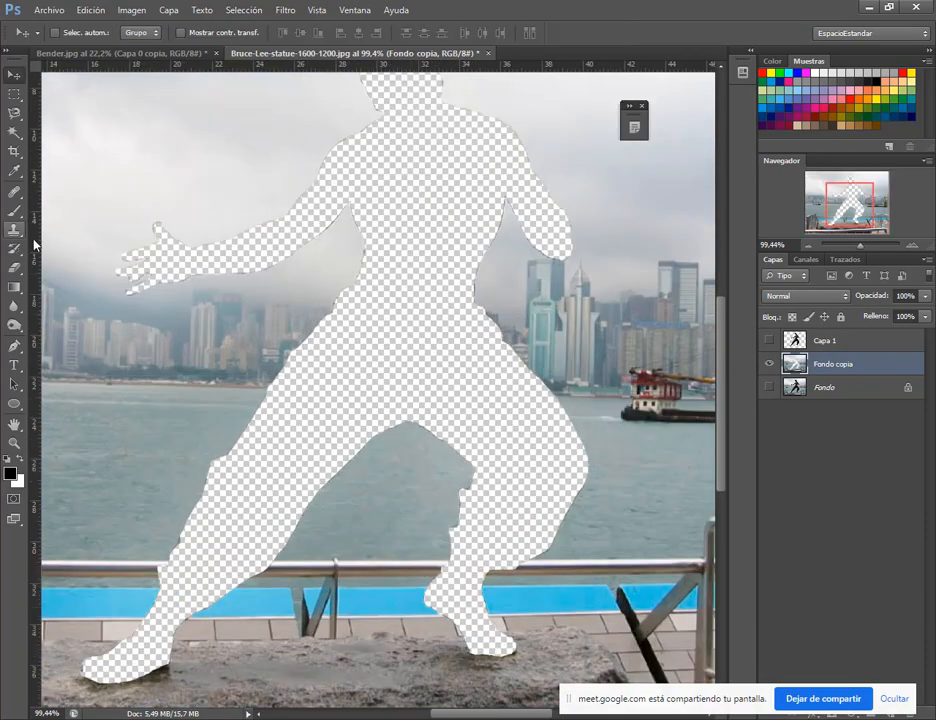
pyautogui.moveTo(721, 328); pyautogui.dragTo(730, 270)
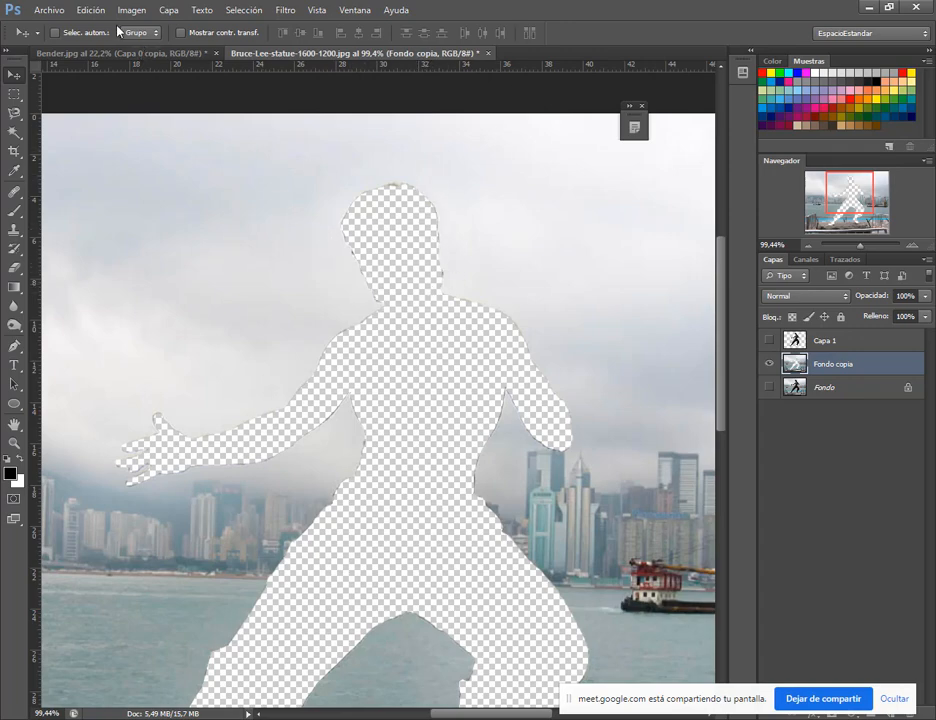
pyautogui.click(91, 11)
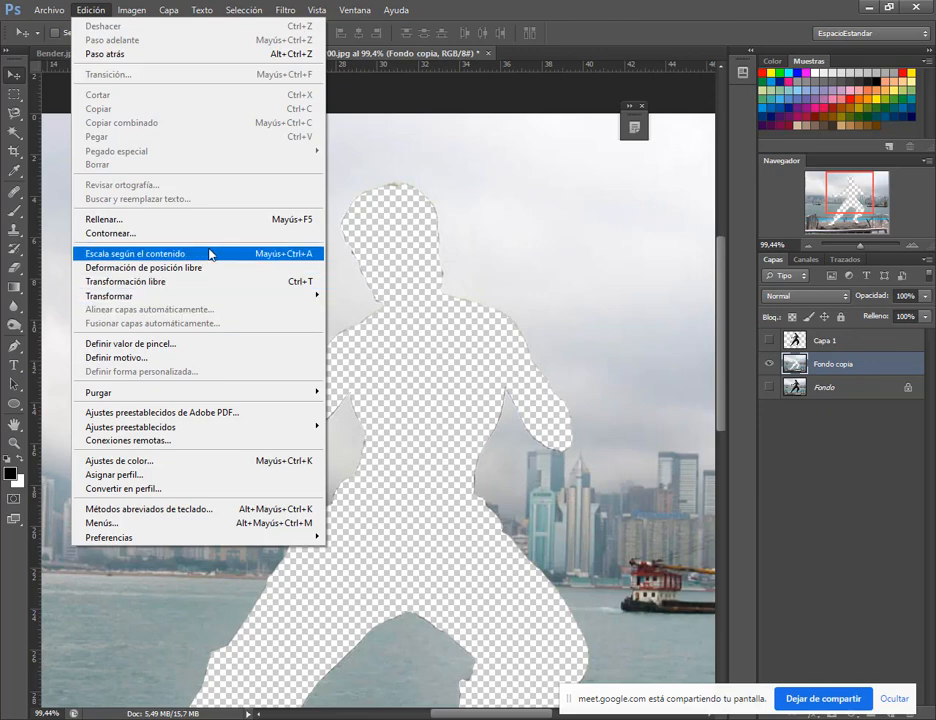
pyautogui.click(536, 128)
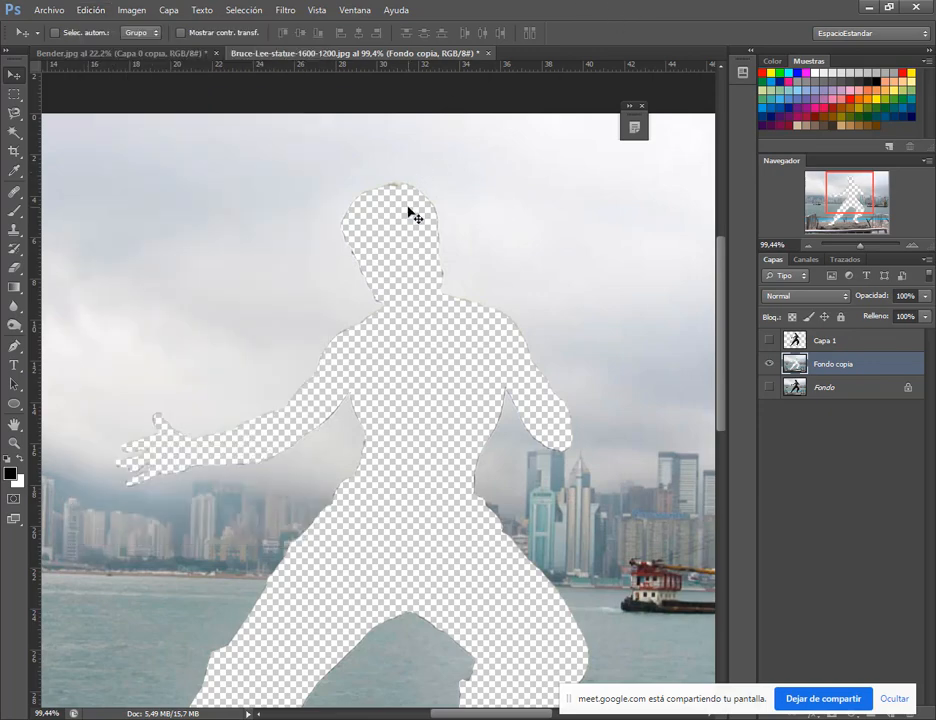
pyautogui.click(91, 11)
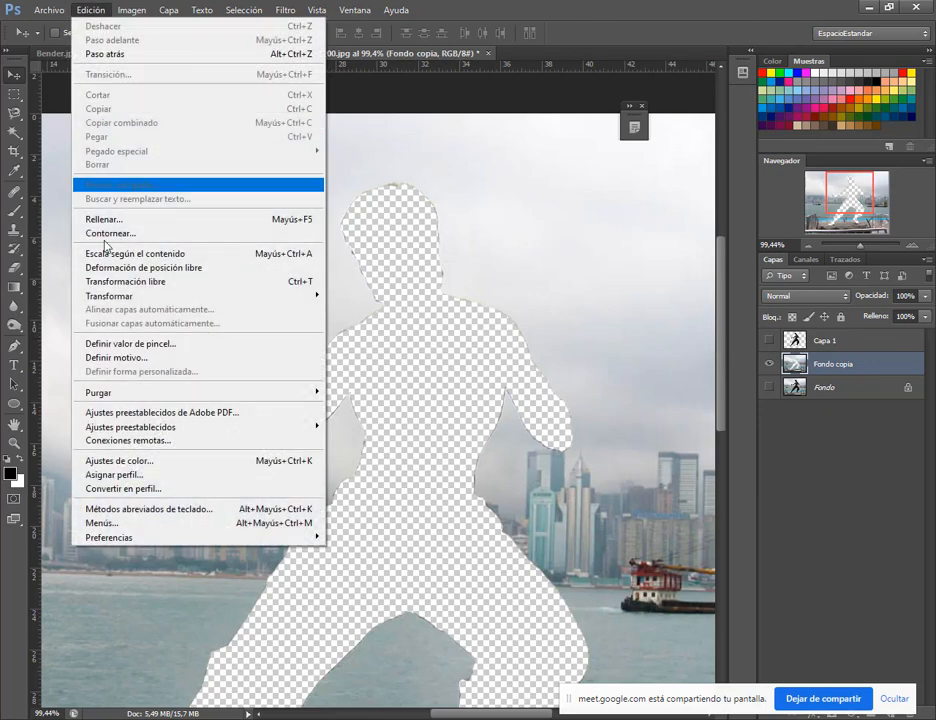
pyautogui.click(568, 6)
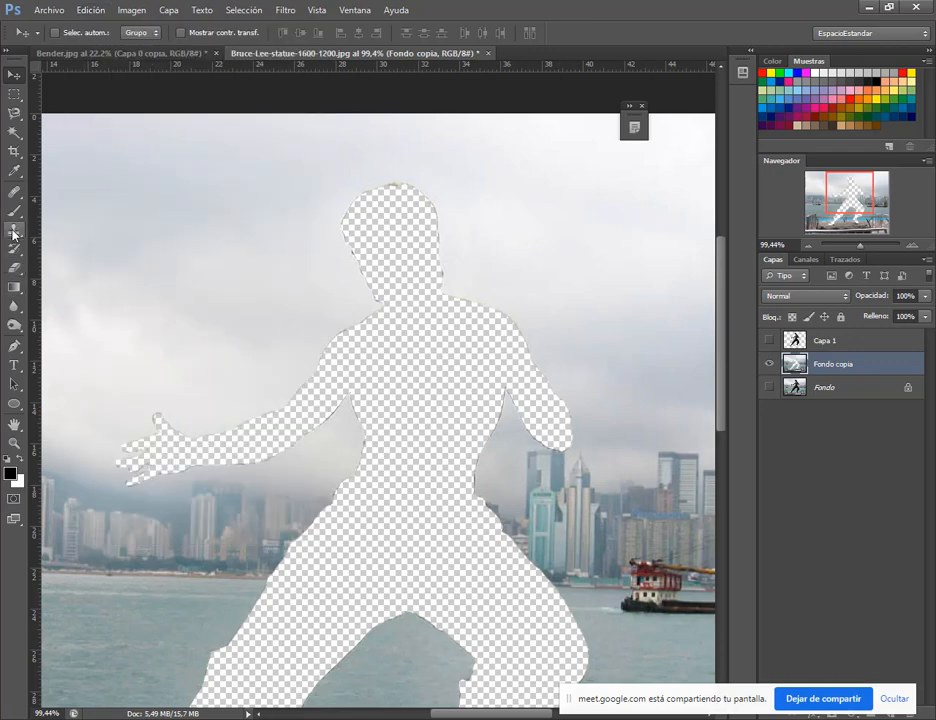
# Step: Clone nearby sky over the head and neck gap on Fondo copia, undoing and redoing the stroke that leaves a visible edge
pyautogui.click(14, 230)
pyautogui.click(395, 218)
pyautogui.keyDown('alt'); pyautogui.click(277, 242); pyautogui.keyUp('alt')
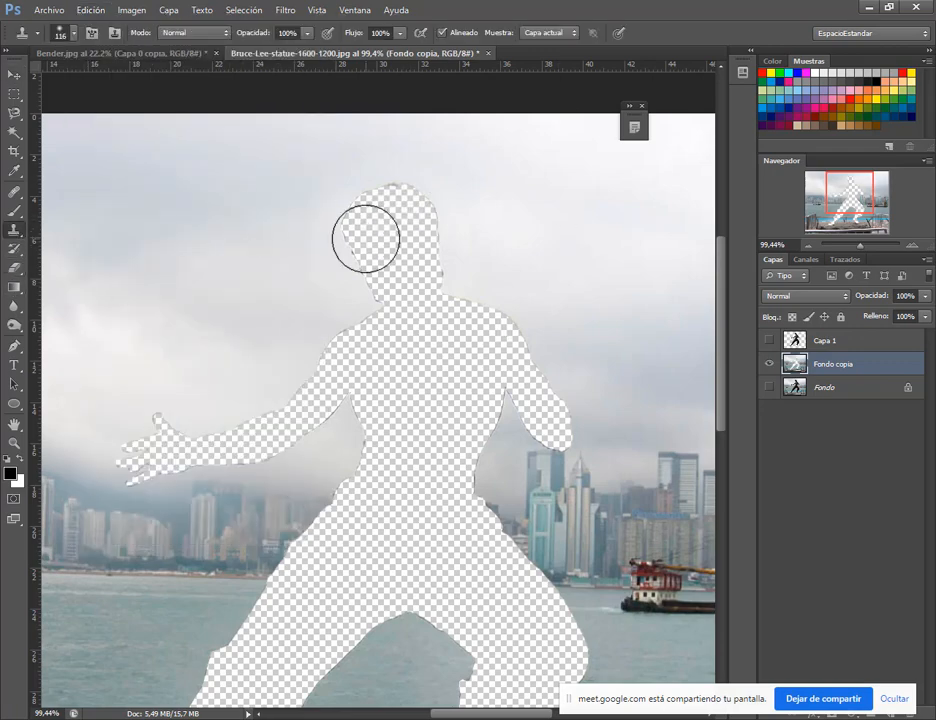
pyautogui.moveTo(355, 240)
pyautogui.mouseDown()
pyautogui.moveTo(392, 202)
pyautogui.moveTo(408, 211)
pyautogui.moveTo(422, 202)
pyautogui.moveTo(395, 226)
pyautogui.mouseUp()
pyautogui.keyDown('alt'); pyautogui.click(490, 205); pyautogui.keyUp('alt')
pyautogui.keyDown('alt'); pyautogui.click(490, 214); pyautogui.keyUp('alt')
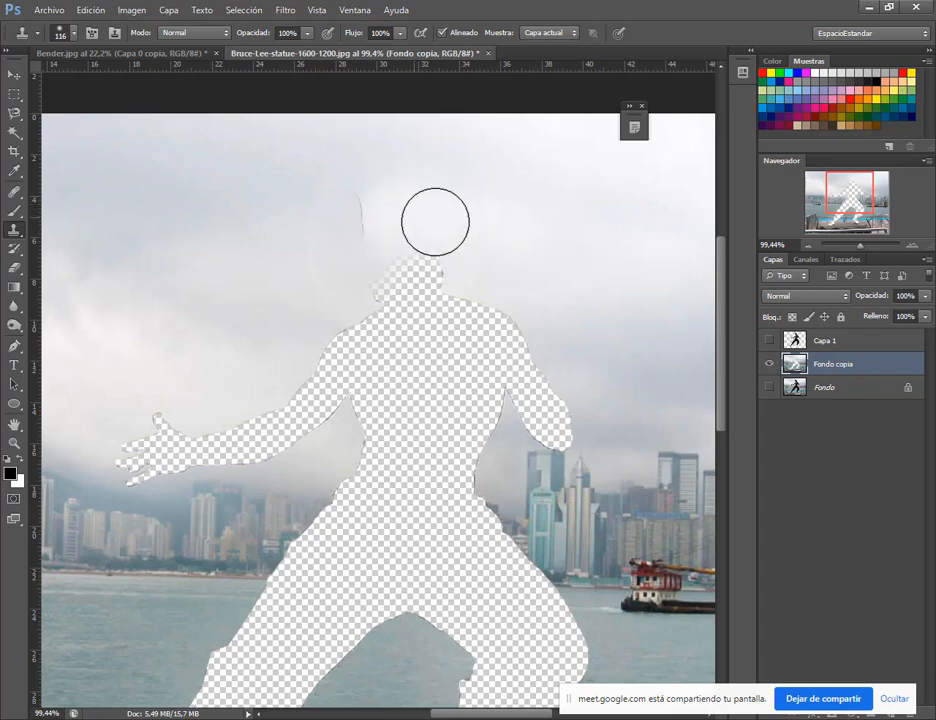
pyautogui.hotkey('ctrl', 'z')
pyautogui.keyDown('alt'); pyautogui.click(490, 222); pyautogui.keyUp('alt')
pyautogui.click(414, 206)
pyautogui.moveTo(411, 206); pyautogui.dragTo(436, 276)
pyautogui.keyDown('alt'); pyautogui.click(512, 240); pyautogui.keyUp('alt')
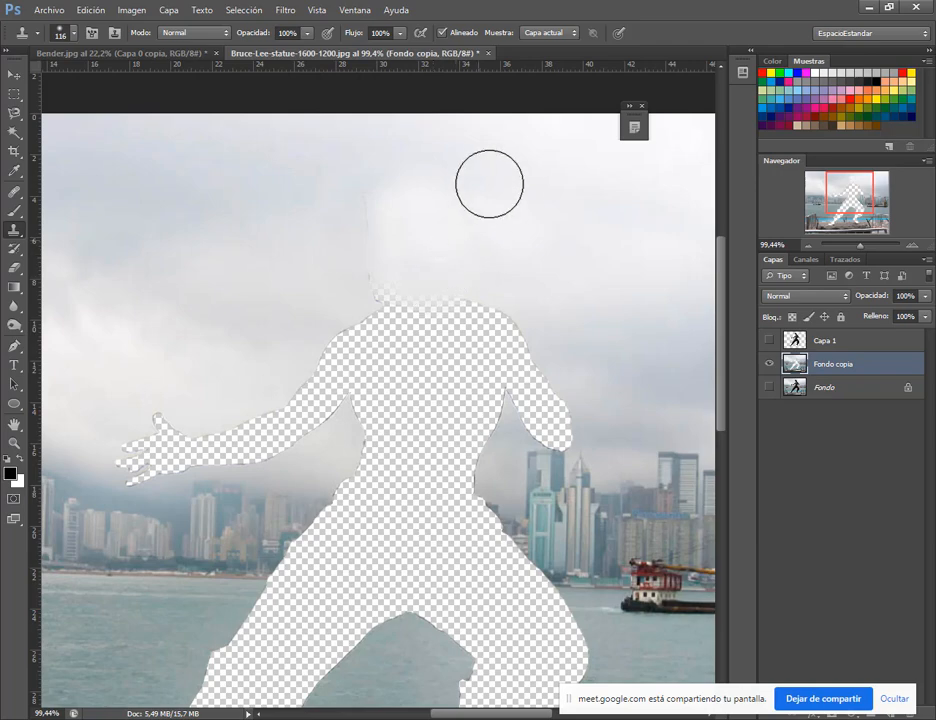
# Step: Set the Clone Stamp opacity to 54% and blend the cloned sky around the former head and neck
pyautogui.moveTo(238, 39); pyautogui.dragTo(225, 41)
pyautogui.keyDown('alt'); pyautogui.click(518, 231); pyautogui.keyUp('alt')
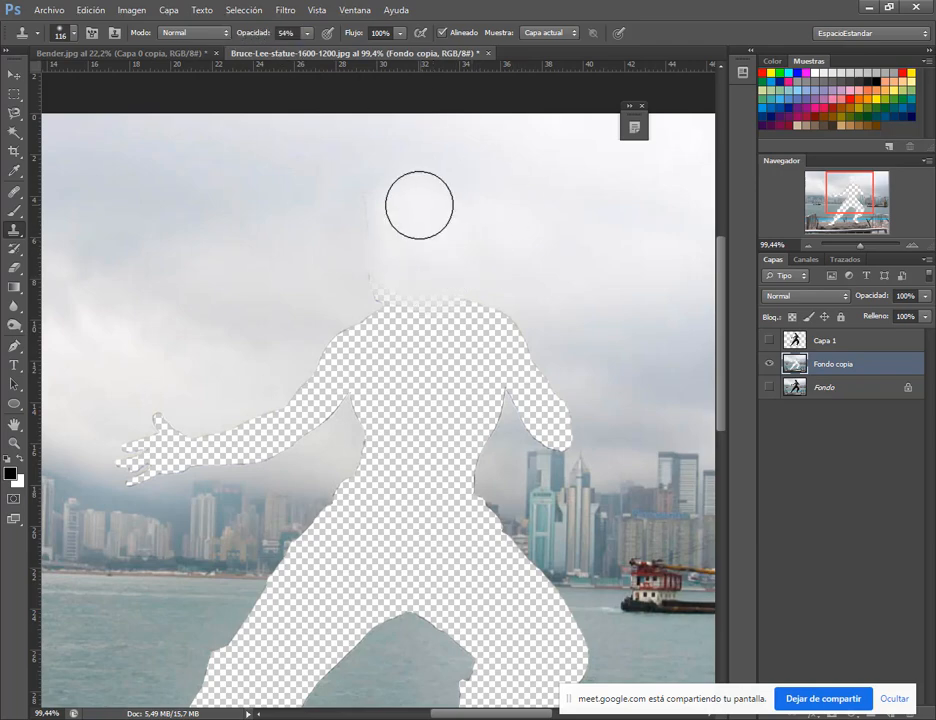
pyautogui.moveTo(394, 209)
pyautogui.mouseDown()
pyautogui.moveTo(374, 217)
pyautogui.moveTo(385, 261)
pyautogui.mouseUp()
pyautogui.keyDown('alt'); pyautogui.click(496, 190); pyautogui.keyUp('alt')
pyautogui.moveTo(369, 214); pyautogui.dragTo(372, 227)
pyautogui.keyDown('alt'); pyautogui.click(442, 211); pyautogui.keyUp('alt')
pyautogui.moveTo(366, 284); pyautogui.dragTo(414, 291)
# Step: Clone sky over the shoulder gap of the bent arm, raising the Clone Stamp opacity to 100%
pyautogui.keyDown('alt'); pyautogui.click(650, 347); pyautogui.keyUp('alt')
pyautogui.moveTo(521, 371)
pyautogui.mouseDown()
pyautogui.moveTo(506, 363)
pyautogui.moveTo(512, 377)
pyautogui.mouseUp()
pyautogui.moveTo(240, 38); pyautogui.dragTo(316, 39)
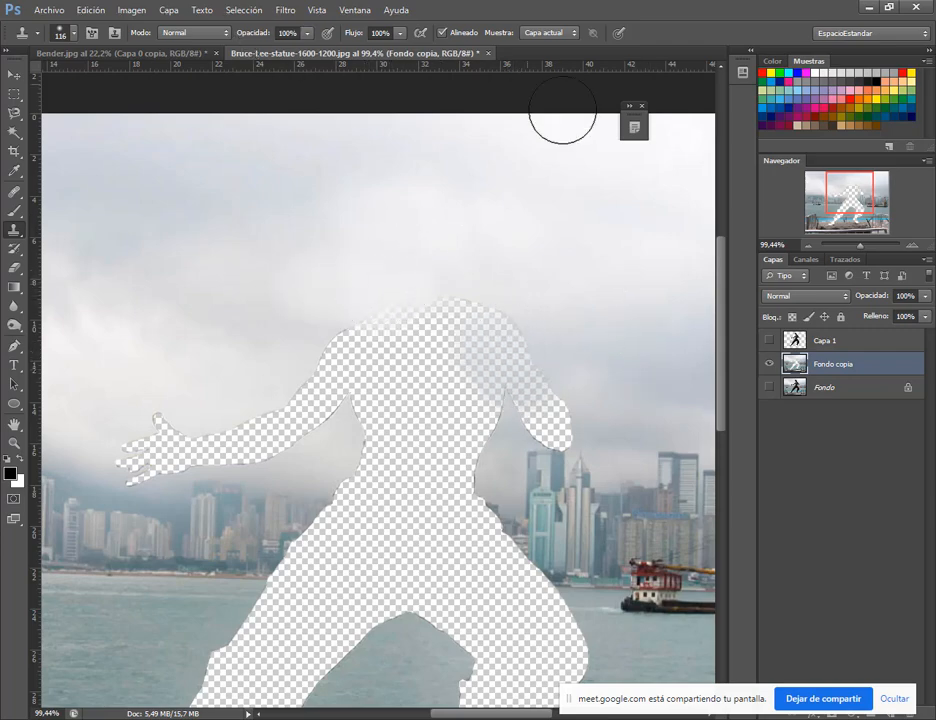
pyautogui.keyDown('alt'); pyautogui.click(589, 353); pyautogui.keyUp('alt')
pyautogui.moveTo(491, 352)
pyautogui.mouseDown()
pyautogui.moveTo(501, 350)
pyautogui.moveTo(489, 365)
pyautogui.mouseUp()
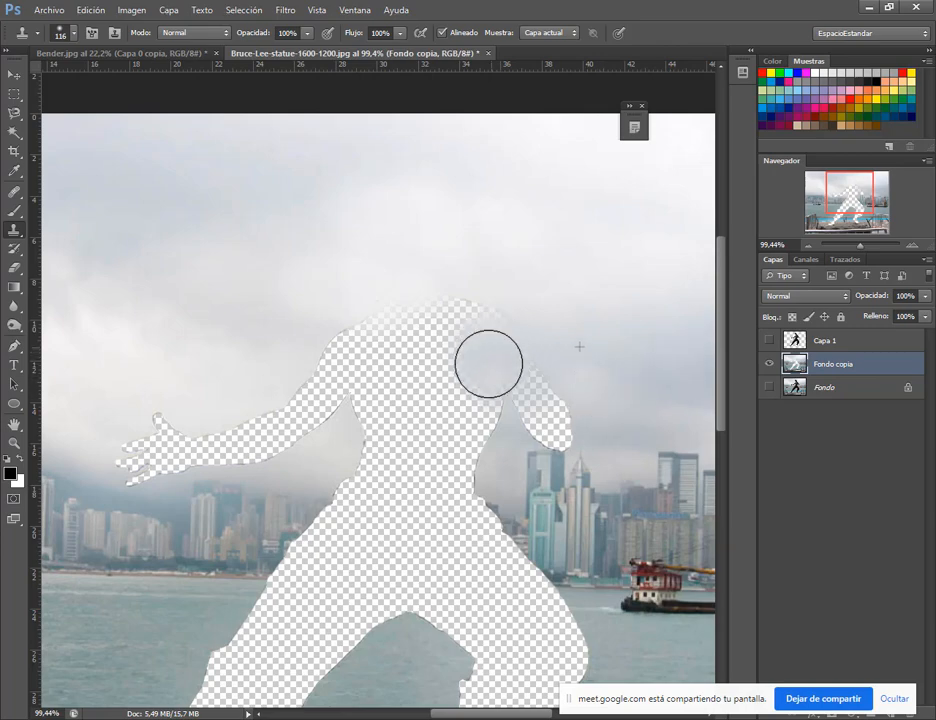
pyautogui.keyDown('alt'); pyautogui.click(604, 286); pyautogui.keyUp('alt')
pyautogui.moveTo(461, 309); pyautogui.dragTo(467, 327)
# Step: Clone cloudy sky over the shoulder and upper-arm gap of the outstretched arm
pyautogui.keyDown('alt'); pyautogui.click(418, 257); pyautogui.keyUp('alt')
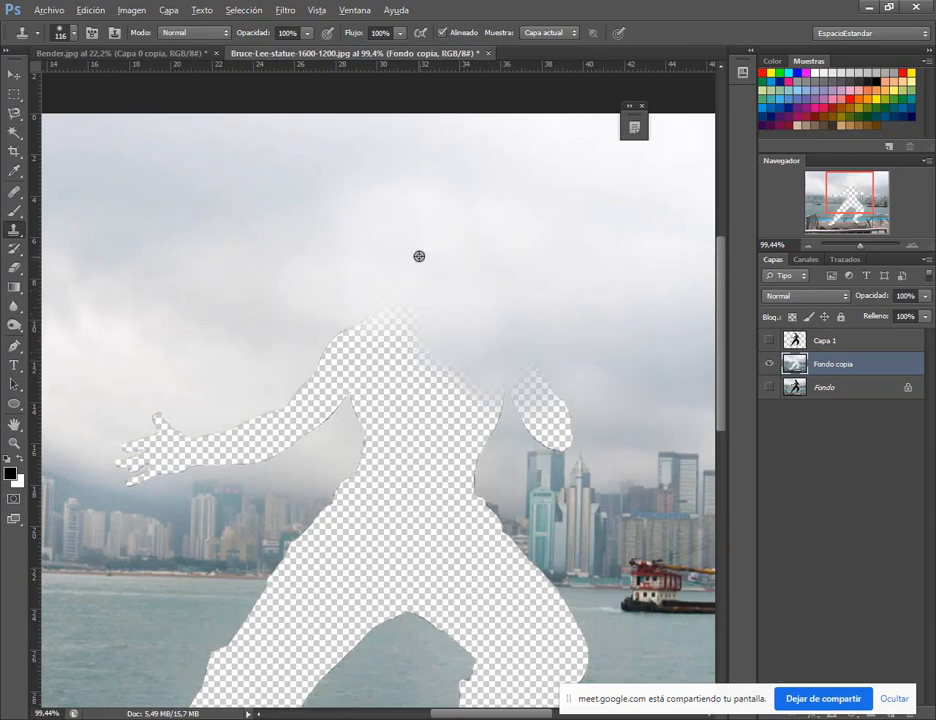
pyautogui.moveTo(377, 306)
pyautogui.mouseDown()
pyautogui.moveTo(398, 326)
pyautogui.moveTo(370, 330)
pyautogui.mouseUp()
pyautogui.keyDown('alt'); pyautogui.click(282, 333); pyautogui.keyUp('alt')
pyautogui.keyDown('alt'); pyautogui.click(237, 372); pyautogui.keyUp('alt')
pyautogui.moveTo(338, 378)
pyautogui.mouseDown()
pyautogui.moveTo(324, 376)
pyautogui.moveTo(453, 386)
pyautogui.mouseUp()
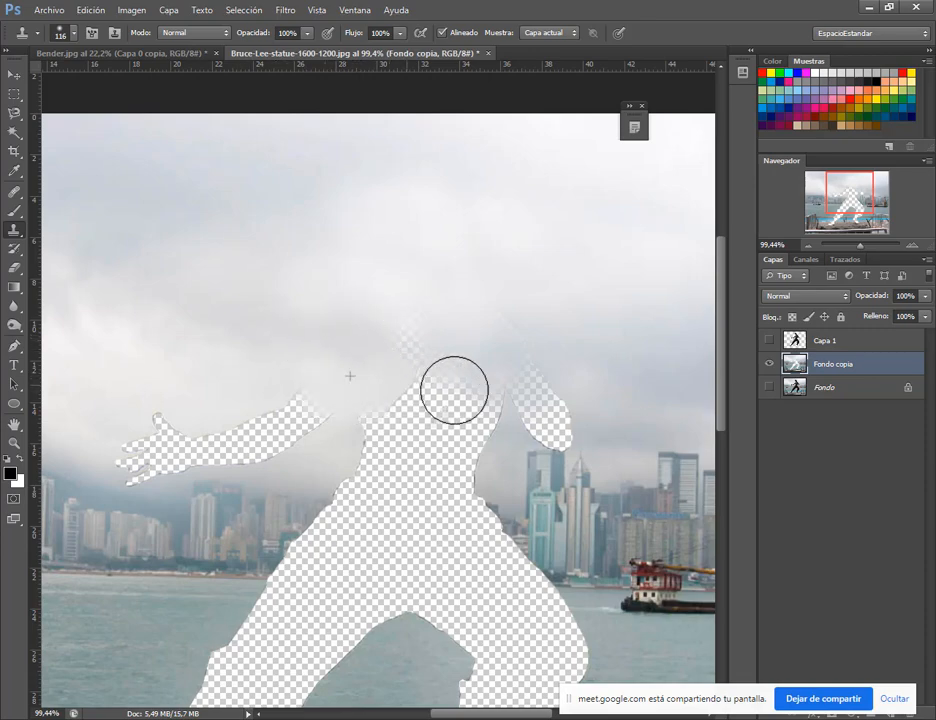
# Step: Set the Clone Stamp opacity to 73% and clone grey sky across the remaining upper-chest gap
pyautogui.press('alt')
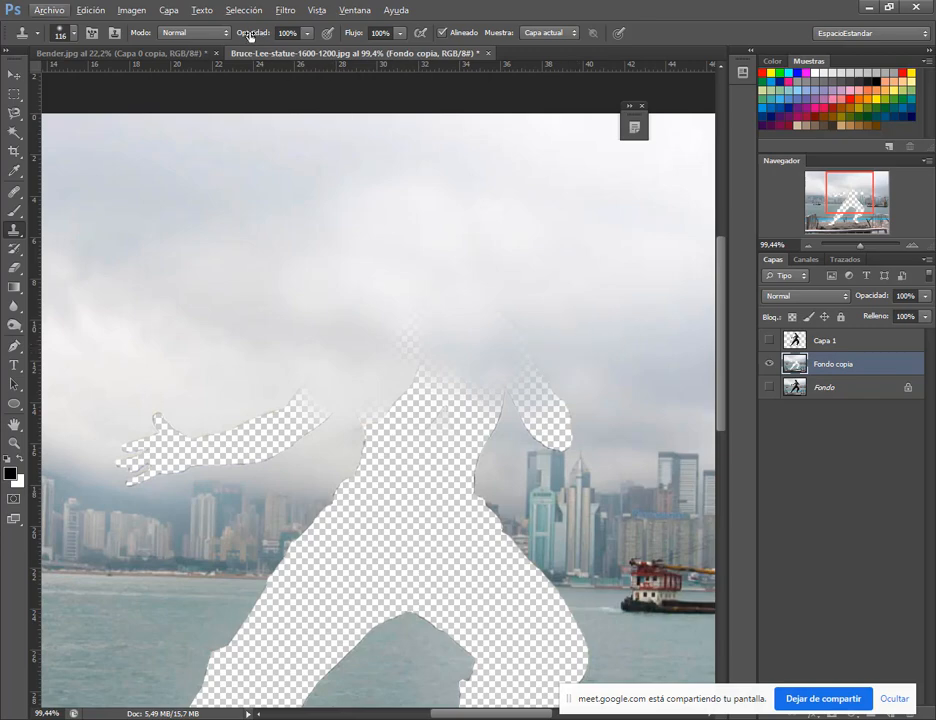
pyautogui.keyDown('alt'); pyautogui.click(614, 349); pyautogui.keyUp('alt')
pyautogui.moveTo(428, 345)
pyautogui.mouseDown()
pyautogui.moveTo(437, 351)
pyautogui.moveTo(380, 324)
pyautogui.mouseUp()
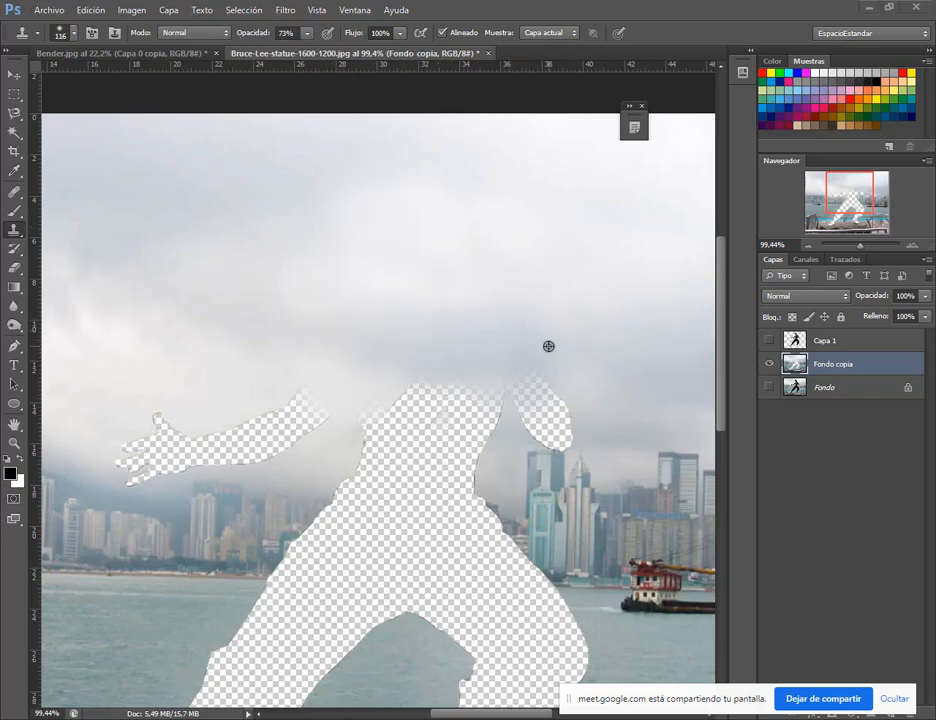
# Step: Set the Clone Stamp to 74 px and 100% opacity and clone cloudy sky along the upper edge of the outstretched forearm gap
pyautogui.hotkey('alt', 'Tab')
pyautogui.hotkey('alt', 'Tab')
pyautogui.moveTo(445, 476); pyautogui.dragTo(546, 333)
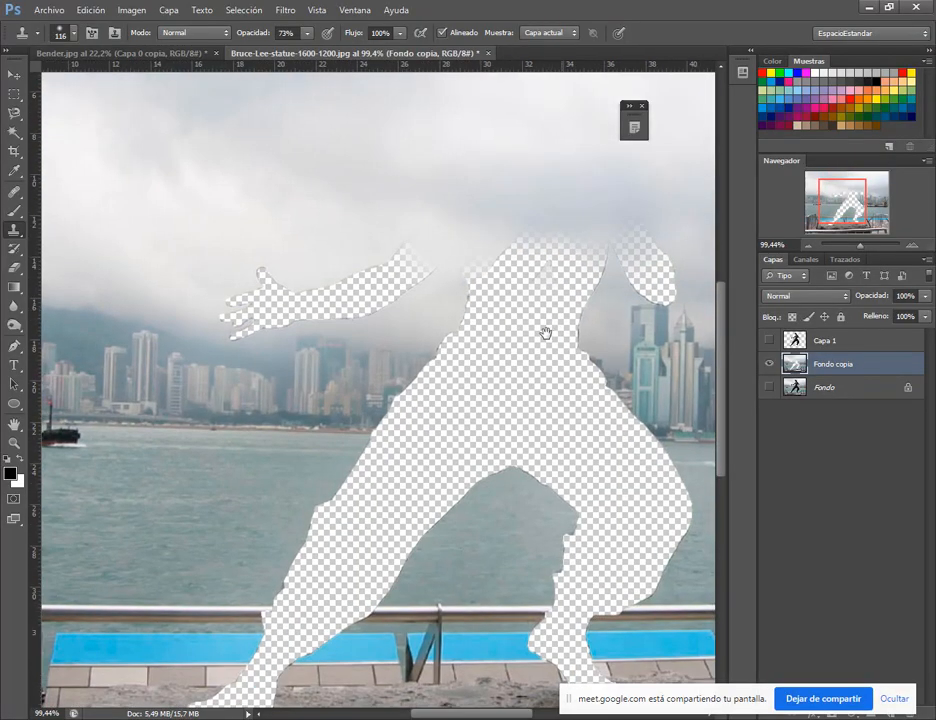
pyautogui.press('alt')
pyautogui.keyDown('alt'); pyautogui.rightClick(231, 230); pyautogui.keyUp('alt')
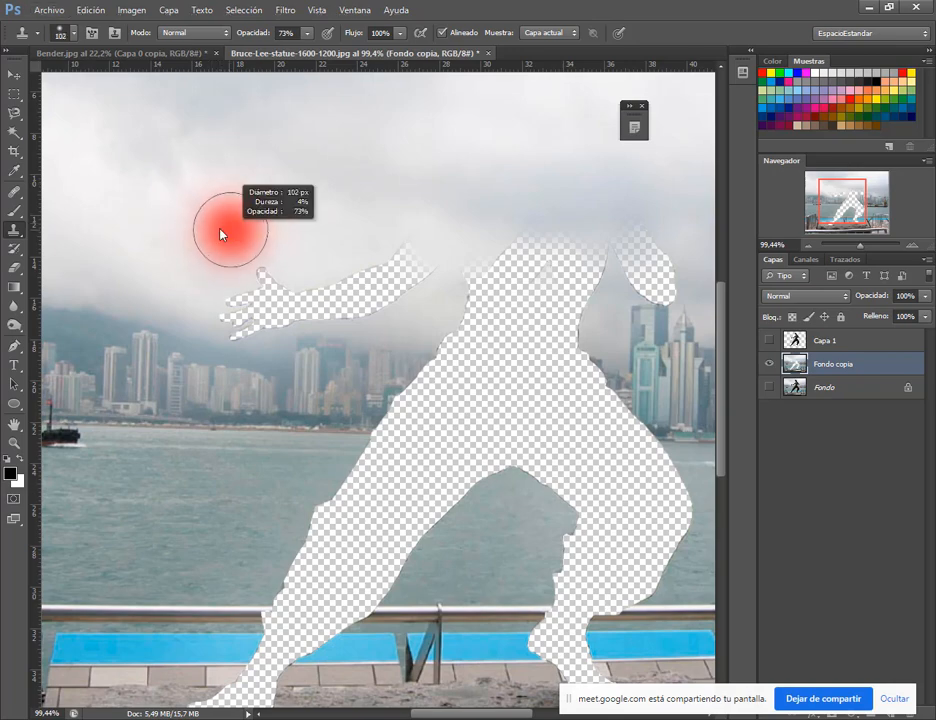
pyautogui.keyDown('alt'); pyautogui.click(214, 225); pyautogui.keyUp('alt')
pyautogui.moveTo(263, 270)
pyautogui.mouseDown()
pyautogui.moveTo(280, 275)
pyautogui.moveTo(280, 286)
pyautogui.moveTo(355, 274)
pyautogui.moveTo(265, 249)
pyautogui.moveTo(374, 269)
pyautogui.moveTo(414, 227)
pyautogui.moveTo(411, 253)
pyautogui.moveTo(398, 259)
pyautogui.mouseUp()
pyautogui.scroll(-5, 559, 283)
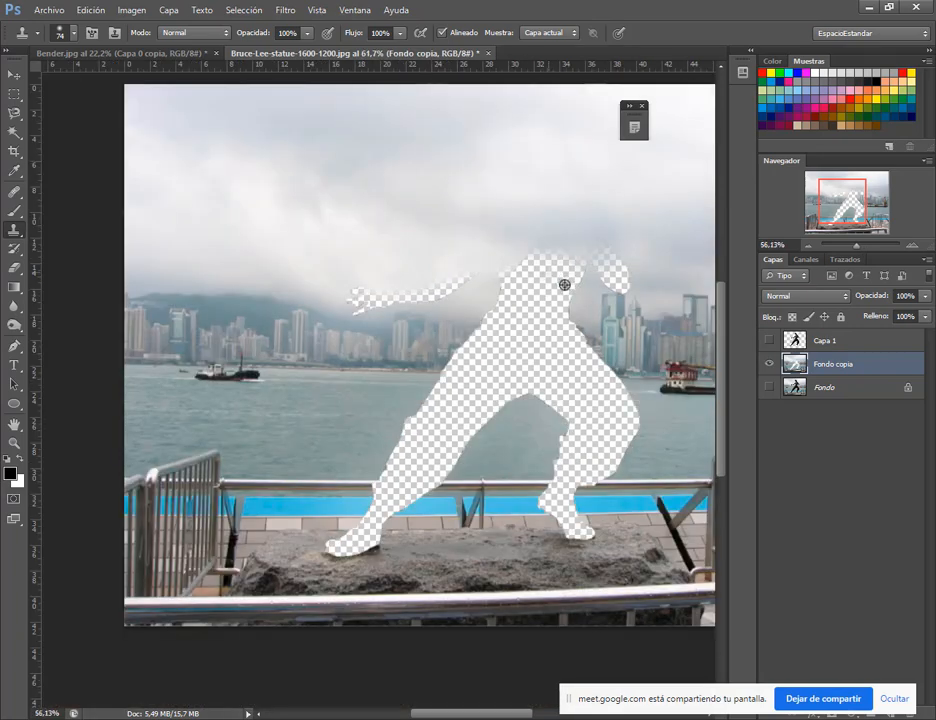
# Step: Enlarge the Clone Stamp brush to 108 px, reduce its opacity and blend the cloned sky just above the chest gap
pyautogui.scroll(3, 355, 315)
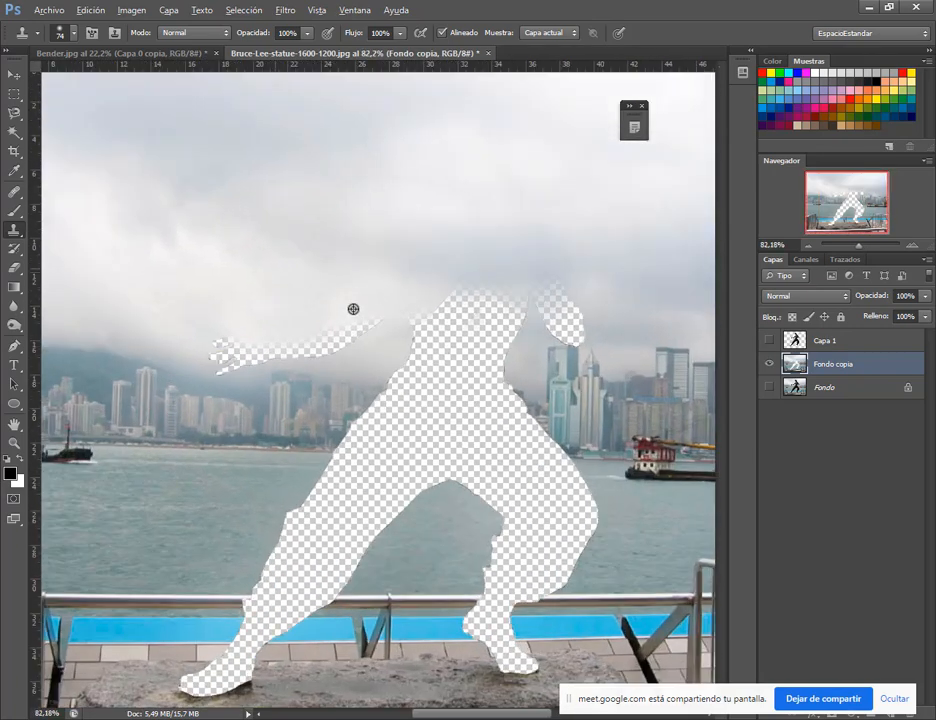
pyautogui.keyDown('alt'); pyautogui.rightClick(376, 280); pyautogui.keyUp('alt')
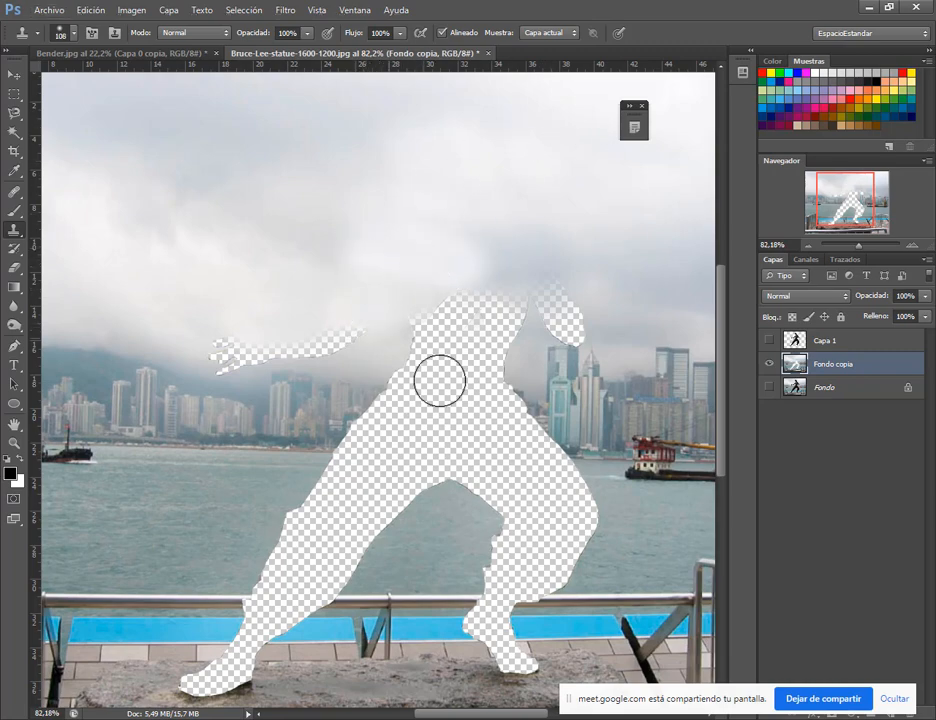
pyautogui.write('40')
pyautogui.press('Return')
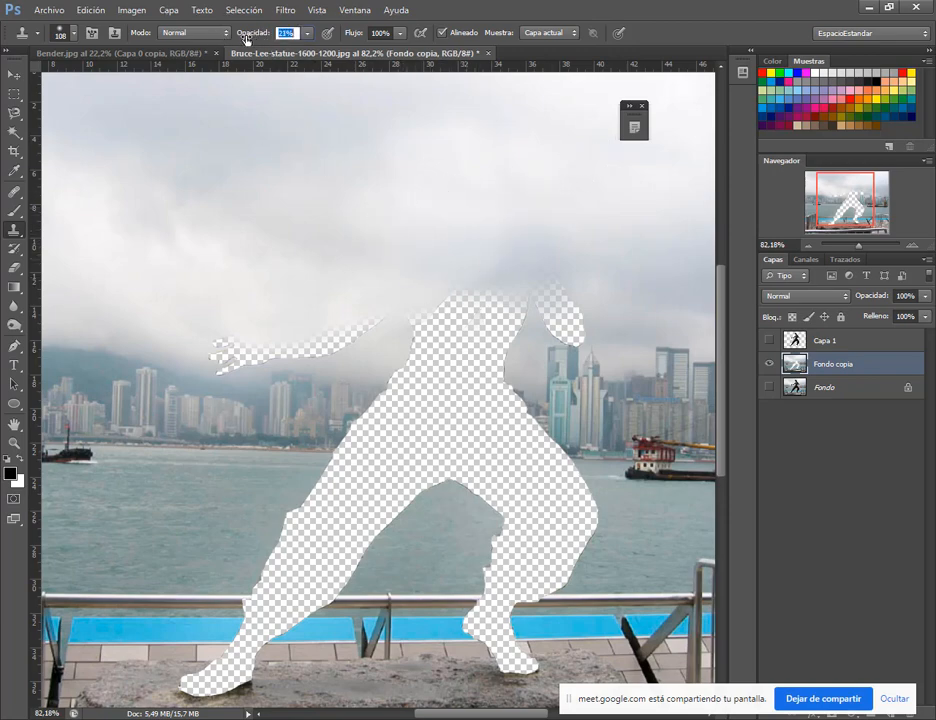
pyautogui.moveTo(246, 38); pyautogui.dragTo(239, 38)
pyautogui.moveTo(537, 273)
pyautogui.mouseDown()
pyautogui.moveTo(472, 248)
pyautogui.moveTo(556, 236)
pyautogui.moveTo(528, 263)
pyautogui.moveTo(486, 281)
pyautogui.moveTo(565, 291)
pyautogui.moveTo(538, 270)
pyautogui.moveTo(503, 270)
pyautogui.mouseUp()
# Step: Clone sky over the open hand gap with a 49 px brush at 100% opacity, undoing the stroke over the lowest finger
pyautogui.moveTo(242, 34); pyautogui.dragTo(446, 60)
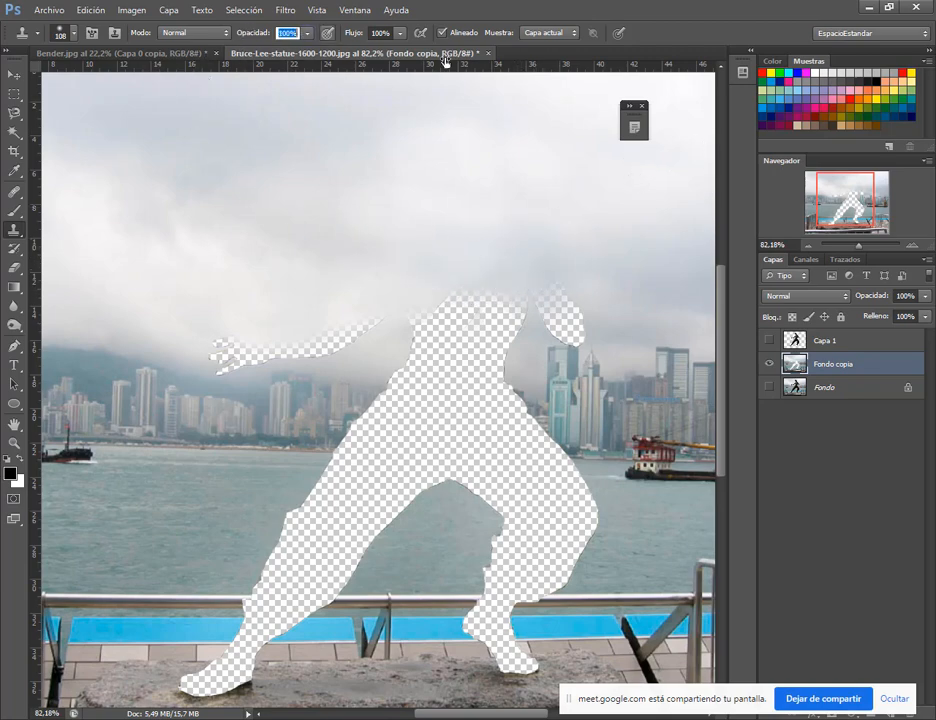
pyautogui.scroll(2, 157, 414)
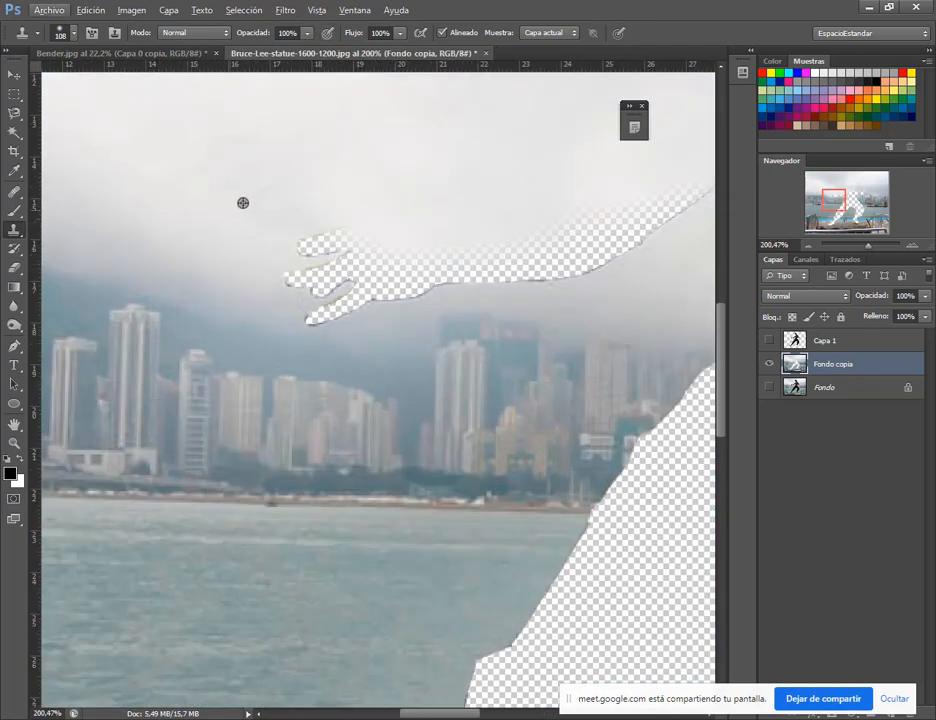
pyautogui.moveTo(243, 203); pyautogui.dragTo(211, 207)
pyautogui.keyDown('alt'); pyautogui.click(201, 165); pyautogui.keyUp('alt')
pyautogui.moveTo(260, 234)
pyautogui.mouseDown()
pyautogui.moveTo(361, 227)
pyautogui.moveTo(321, 253)
pyautogui.moveTo(329, 265)
pyautogui.moveTo(398, 263)
pyautogui.moveTo(321, 262)
pyautogui.moveTo(343, 302)
pyautogui.mouseUp()
pyautogui.keyDown('alt'); pyautogui.click(386, 144); pyautogui.keyUp('alt')
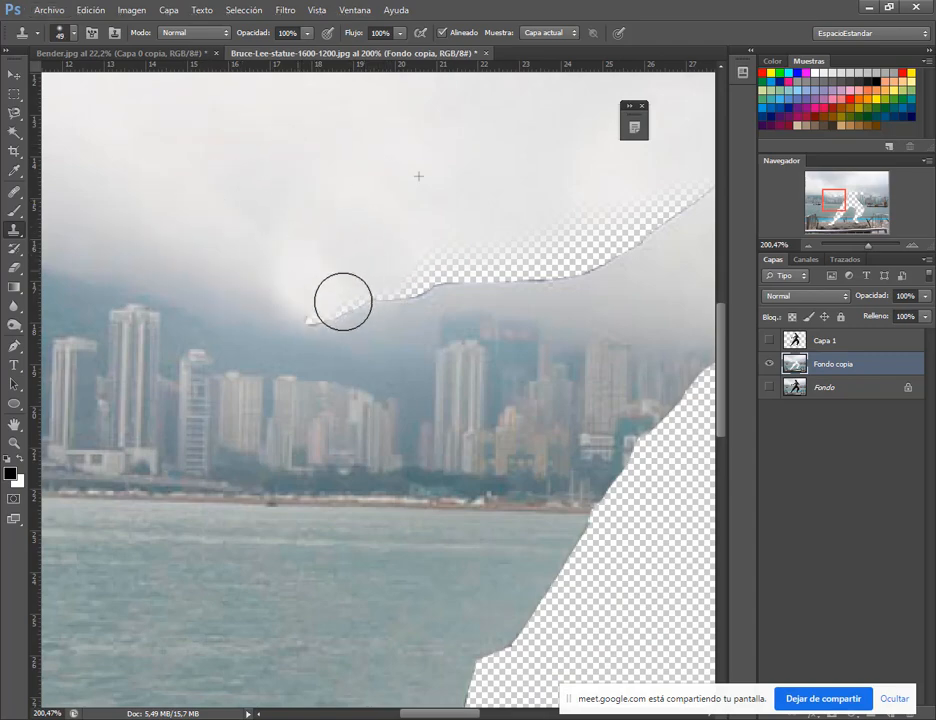
pyautogui.hotkey('ctrl', 'z')
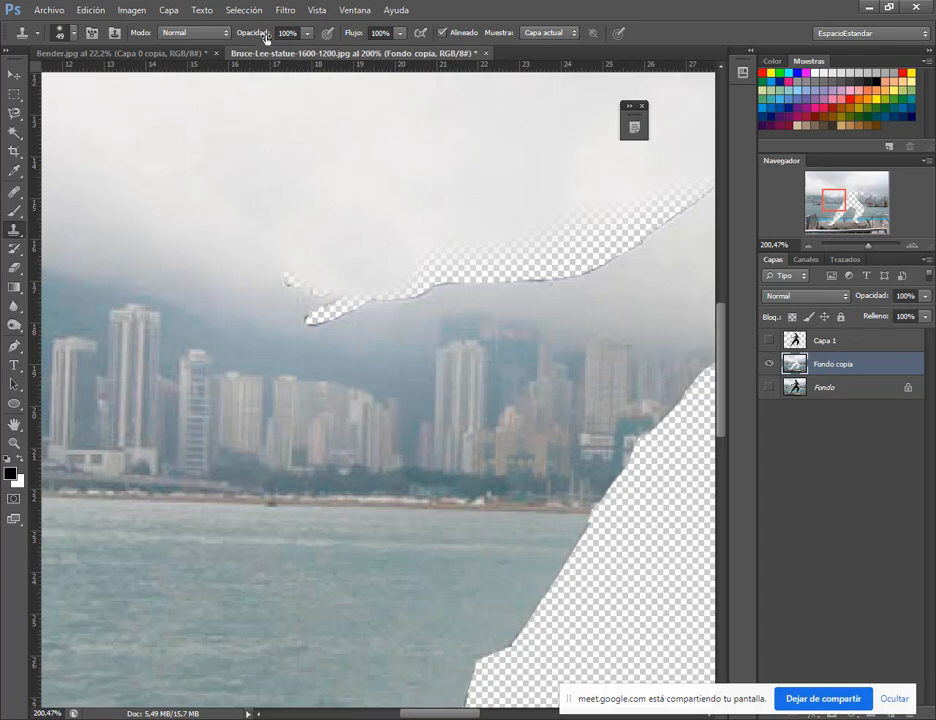
# Step: Set the Clone Stamp opacity to 59% and clone sky over the remaining finger and wrist gaps of the outstretched hand
pyautogui.keyDown('alt'); pyautogui.click(370, 146); pyautogui.keyUp('alt')
pyautogui.moveTo(297, 298)
pyautogui.mouseDown()
pyautogui.moveTo(359, 295)
pyautogui.moveTo(311, 294)
pyautogui.moveTo(449, 264)
pyautogui.mouseUp()
pyautogui.hotkey('ctrl', 'z')
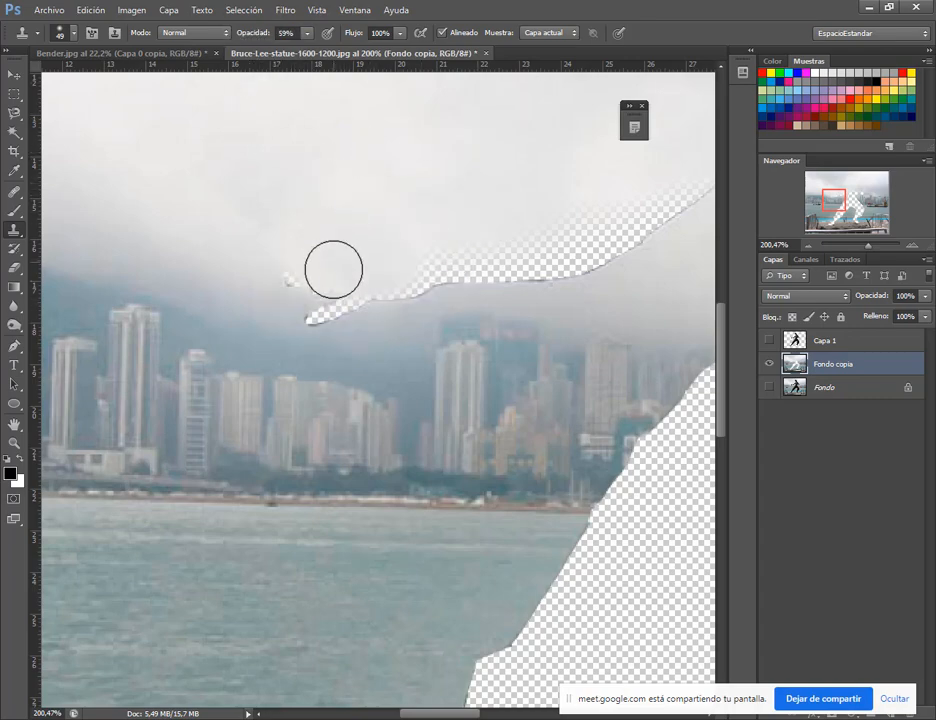
pyautogui.moveTo(280, 263)
pyautogui.mouseDown()
pyautogui.moveTo(332, 270)
pyautogui.moveTo(484, 244)
pyautogui.moveTo(313, 266)
pyautogui.moveTo(518, 253)
pyautogui.mouseUp()
# Step: Raise the Clone Stamp opacity to 100% and clone grey sky over the elbow end of the outstretched forearm gap
pyautogui.moveTo(600, 274); pyautogui.dragTo(470, 296)
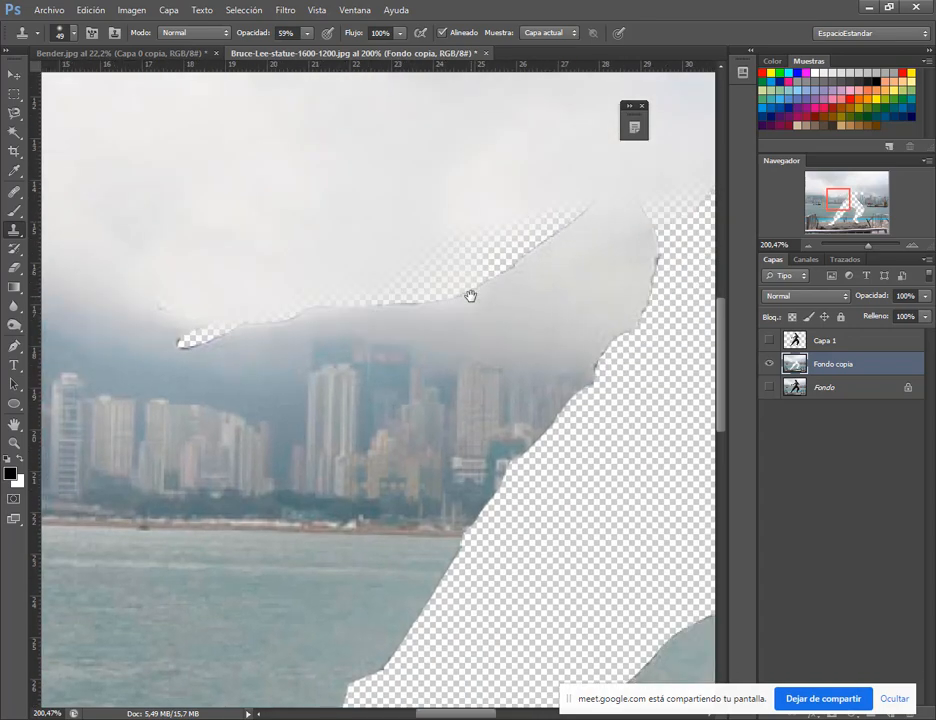
pyautogui.moveTo(350, 46); pyautogui.dragTo(374, 50)
pyautogui.keyDown('alt'); pyautogui.click(618, 247); pyautogui.keyUp('alt')
pyautogui.moveTo(607, 196)
pyautogui.mouseDown()
pyautogui.moveTo(582, 213)
pyautogui.moveTo(530, 244)
pyautogui.moveTo(585, 230)
pyautogui.mouseUp()
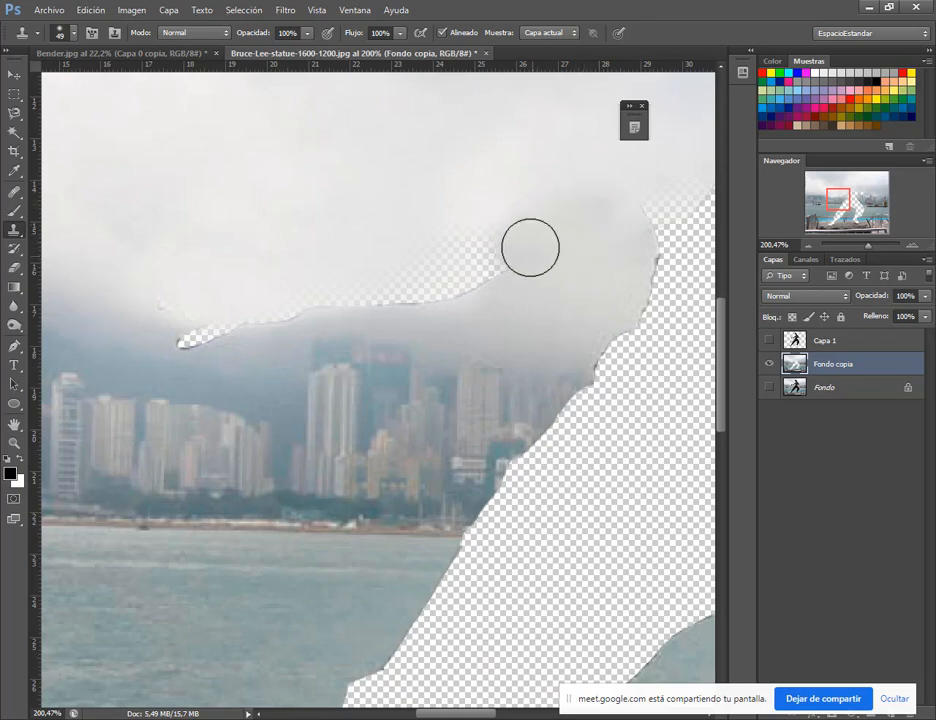
pyautogui.moveTo(530, 247); pyautogui.dragTo(579, 207)
pyautogui.keyDown('alt'); pyautogui.click(559, 285); pyautogui.keyUp('alt')
pyautogui.click(562, 308)
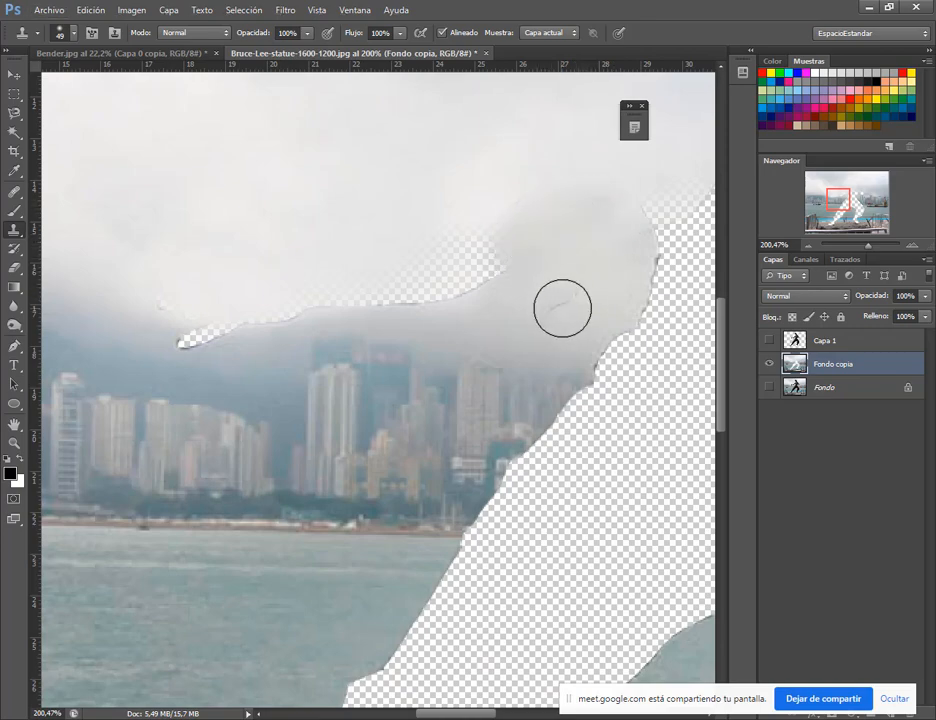
pyautogui.moveTo(609, 243); pyautogui.dragTo(594, 290)
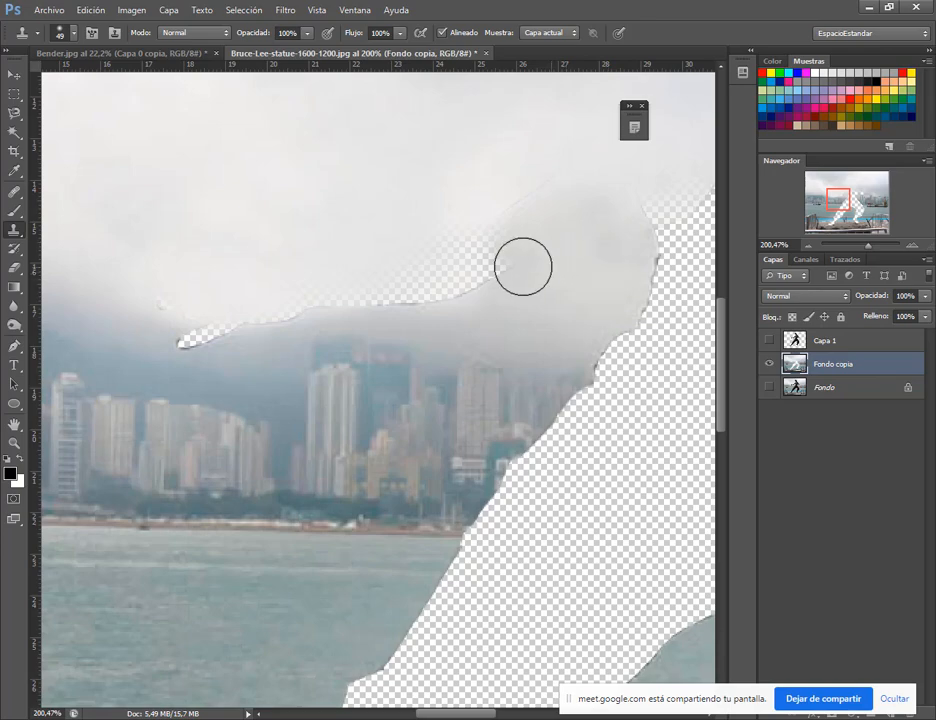
pyautogui.moveTo(522, 266); pyautogui.dragTo(489, 240)
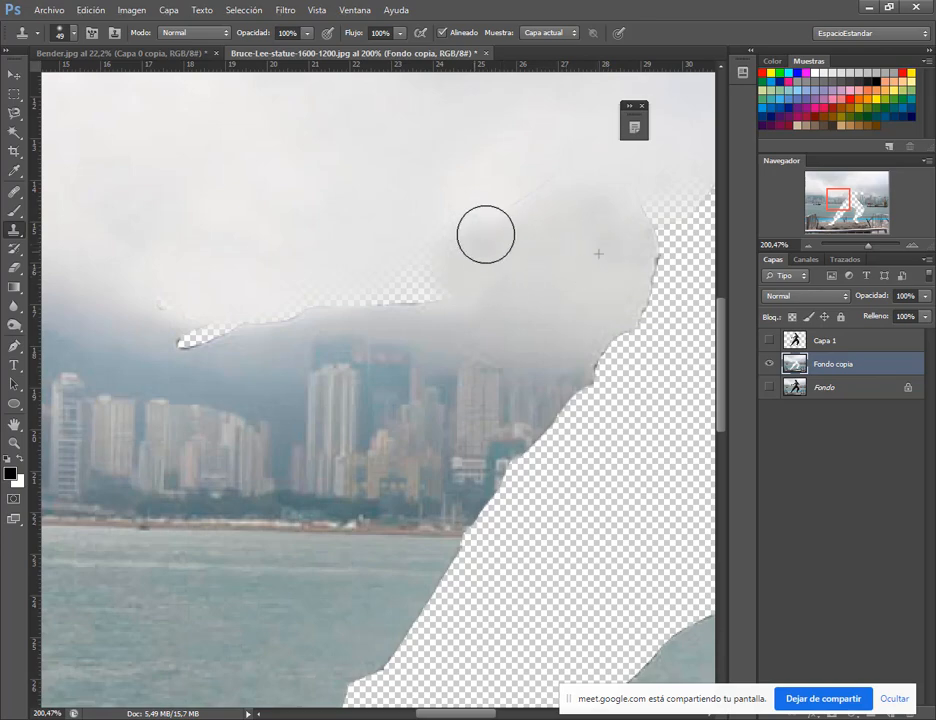
# Step: Retouch the cloned grey sky around the former elbow and undo the last stroke along the forearm gap
pyautogui.hotkey('alt', 'Tab')
pyautogui.hotkey('alt', 'Tab')
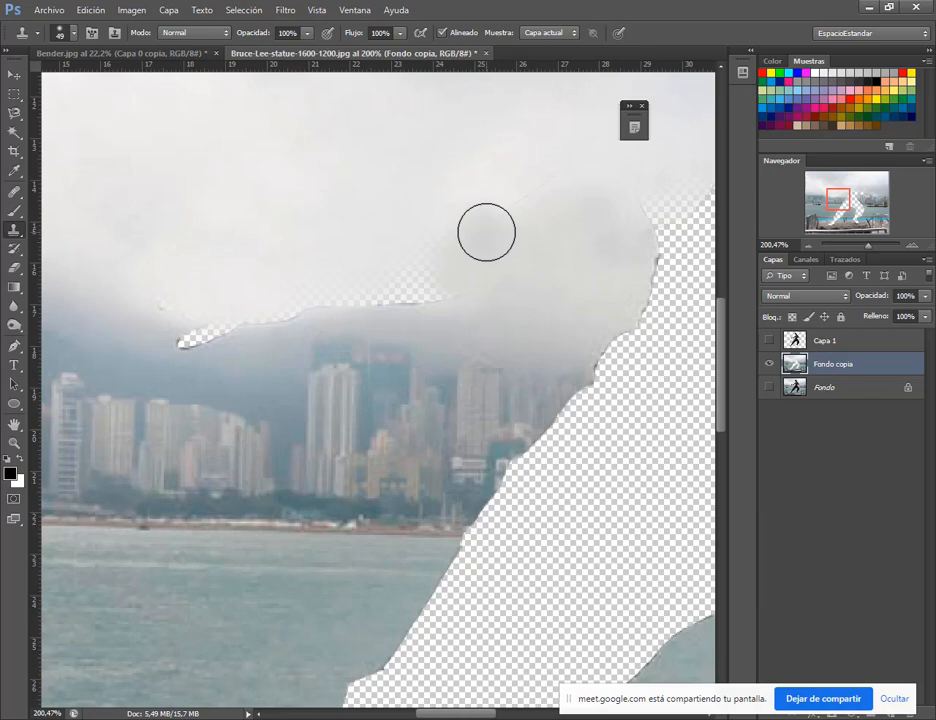
pyautogui.moveTo(528, 244)
pyautogui.mouseDown()
pyautogui.moveTo(541, 190)
pyautogui.moveTo(556, 269)
pyautogui.mouseUp()
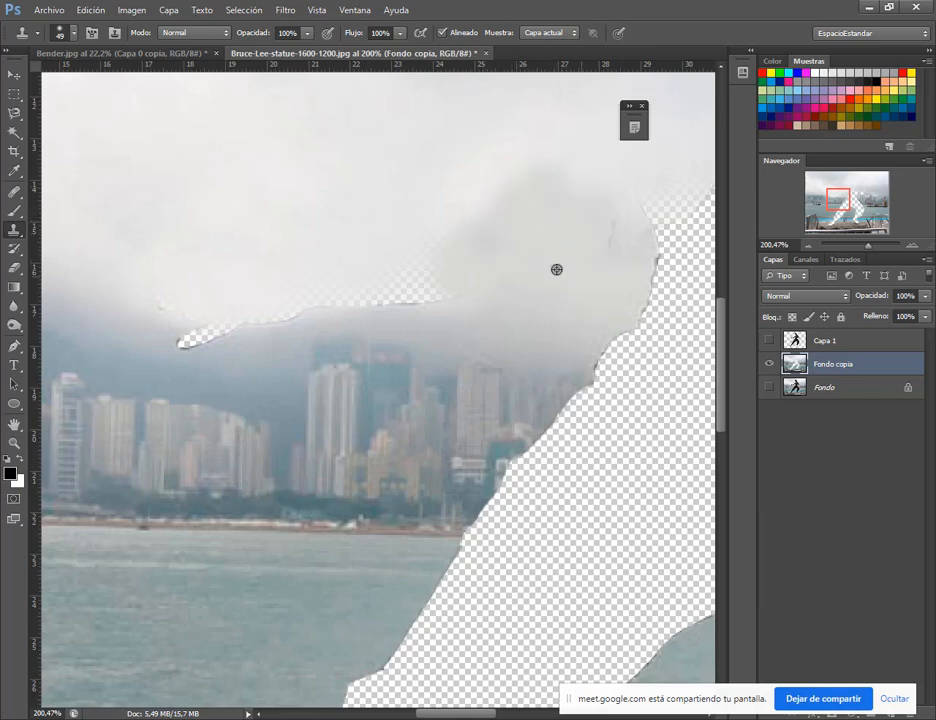
pyautogui.keyDown('alt'); pyautogui.click(540, 224); pyautogui.keyUp('alt')
pyautogui.moveTo(440, 224)
pyautogui.mouseDown()
pyautogui.moveTo(448, 278)
pyautogui.moveTo(394, 301)
pyautogui.mouseUp()
pyautogui.keyDown('alt'); pyautogui.click(551, 249); pyautogui.keyUp('alt')
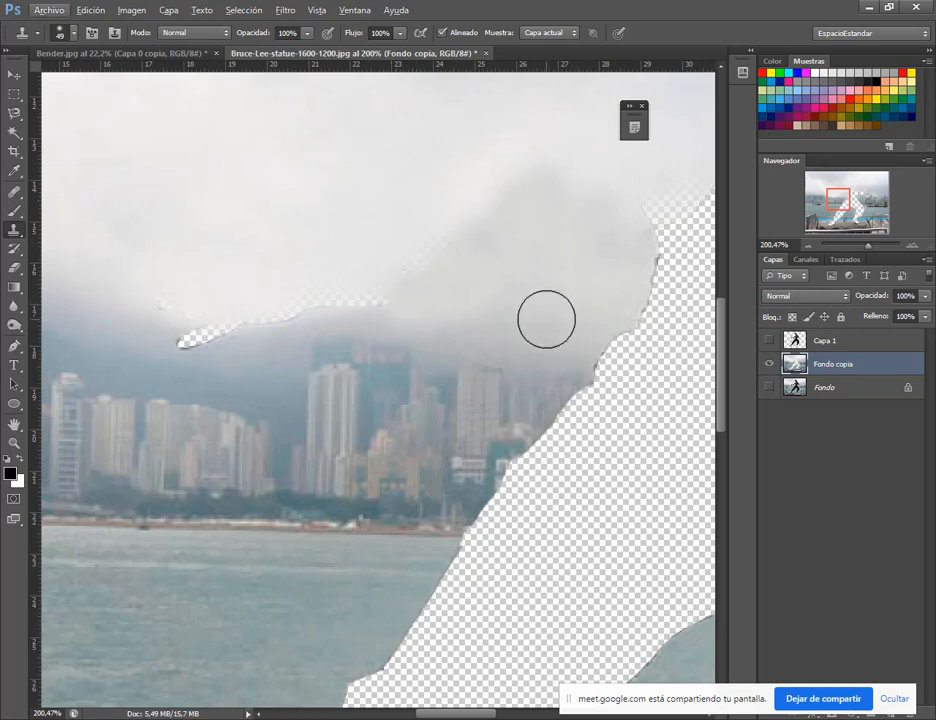
pyautogui.hotkey('ctrl', 'z')
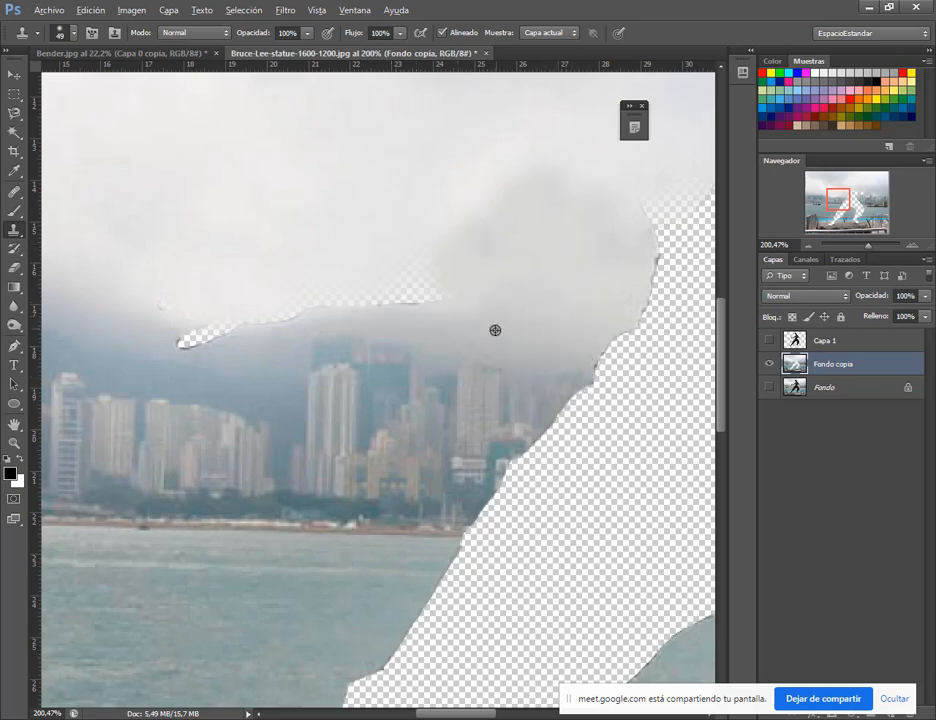
# Step: Duplicate the Fondo copia layer and delete the duplicate
pyautogui.scroll(-3, 505, 320)
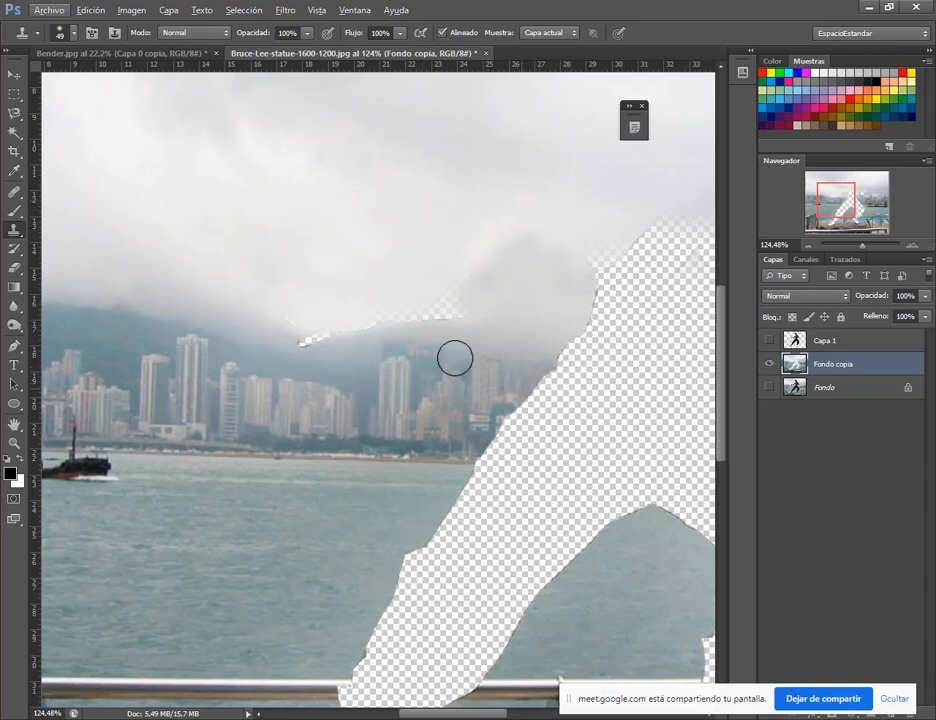
pyautogui.moveTo(489, 403); pyautogui.dragTo(236, 328)
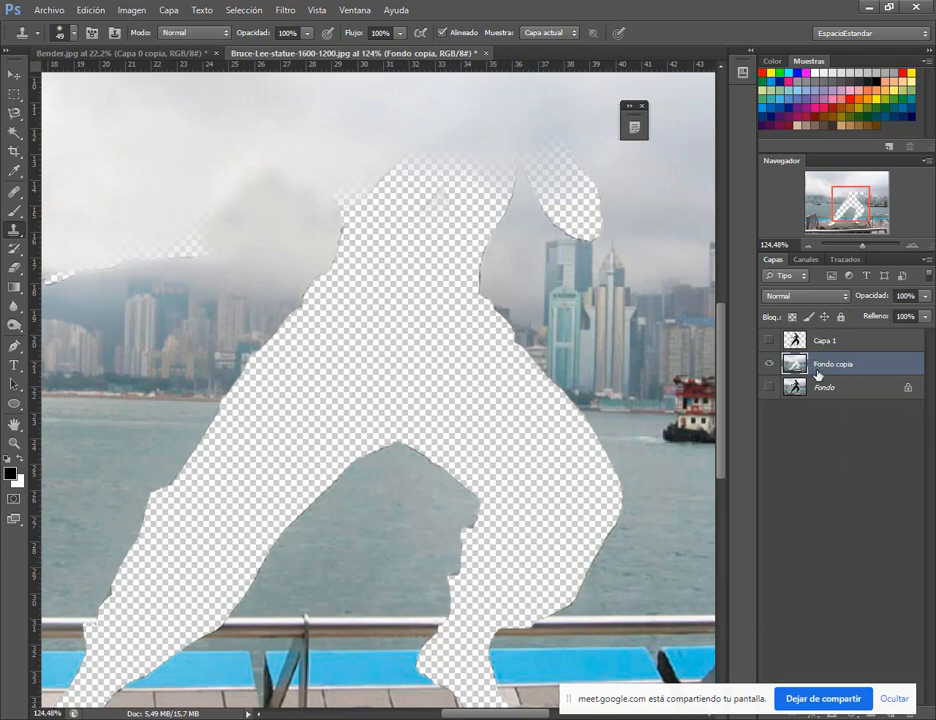
pyautogui.hotkey('ctrl', 'j')
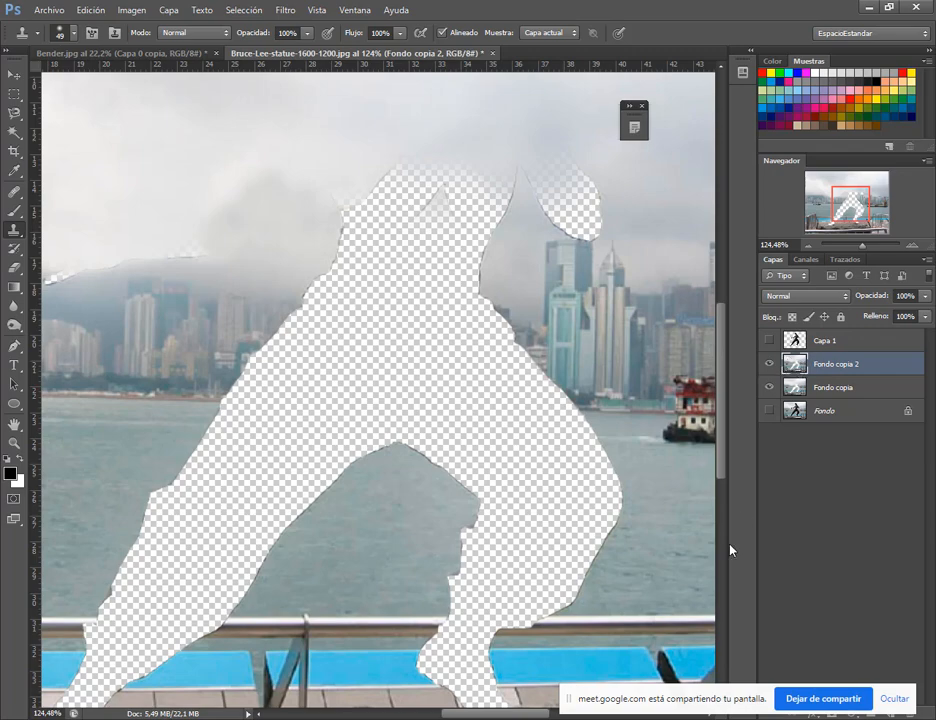
pyautogui.moveTo(687, 703); pyautogui.dragTo(587, 698)
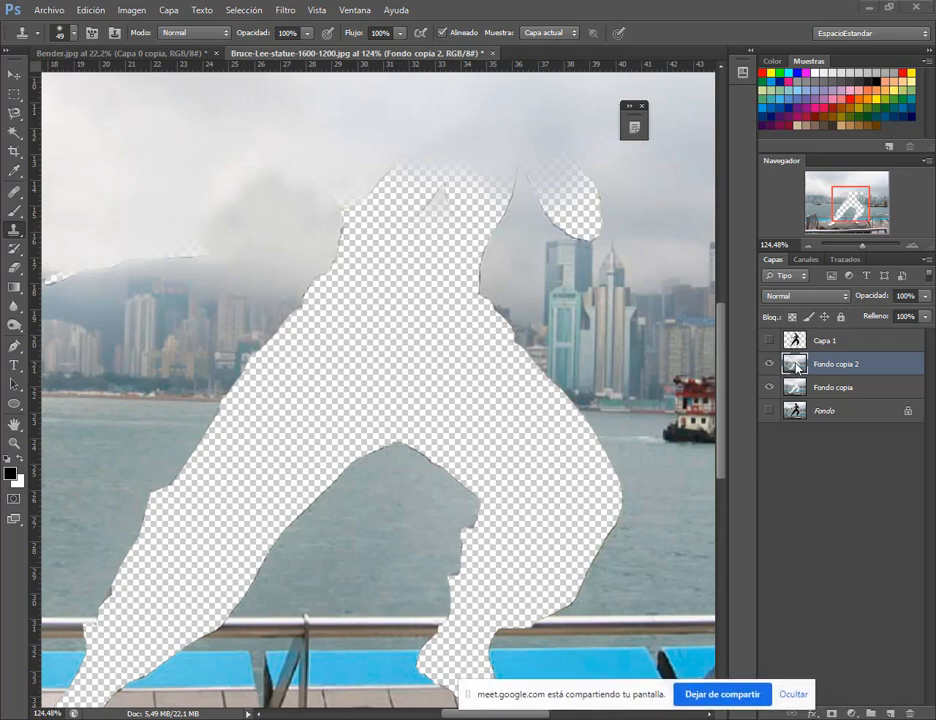
pyautogui.moveTo(932, 667); pyautogui.dragTo(910, 712)
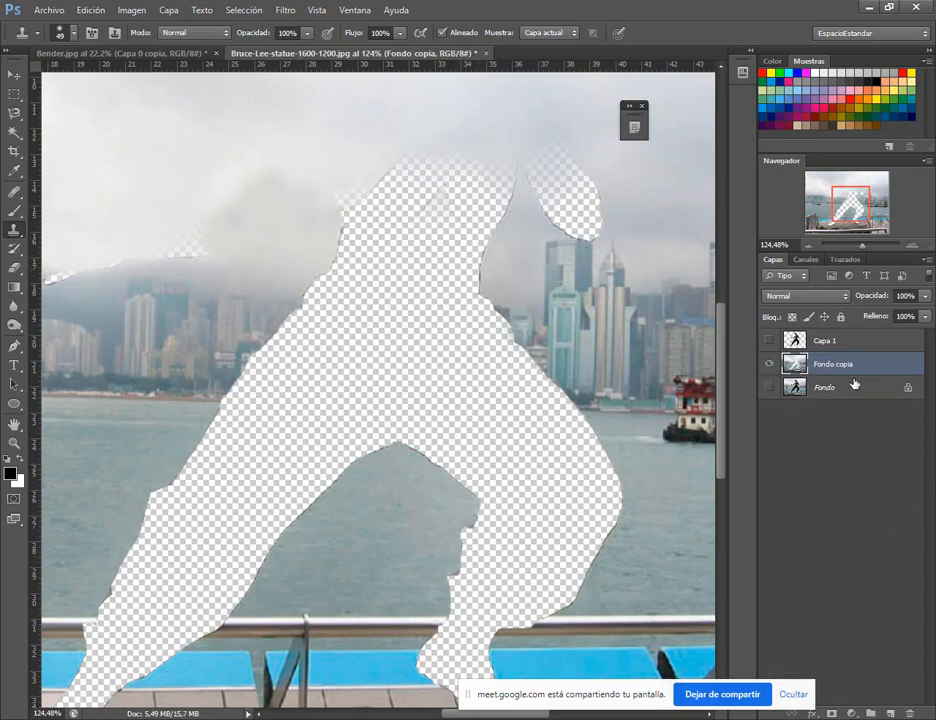
# Step: Clone grey sky over the cloud patch near the former elbow and the adjoining end of the forearm gap
pyautogui.scroll(3, 169, 246)
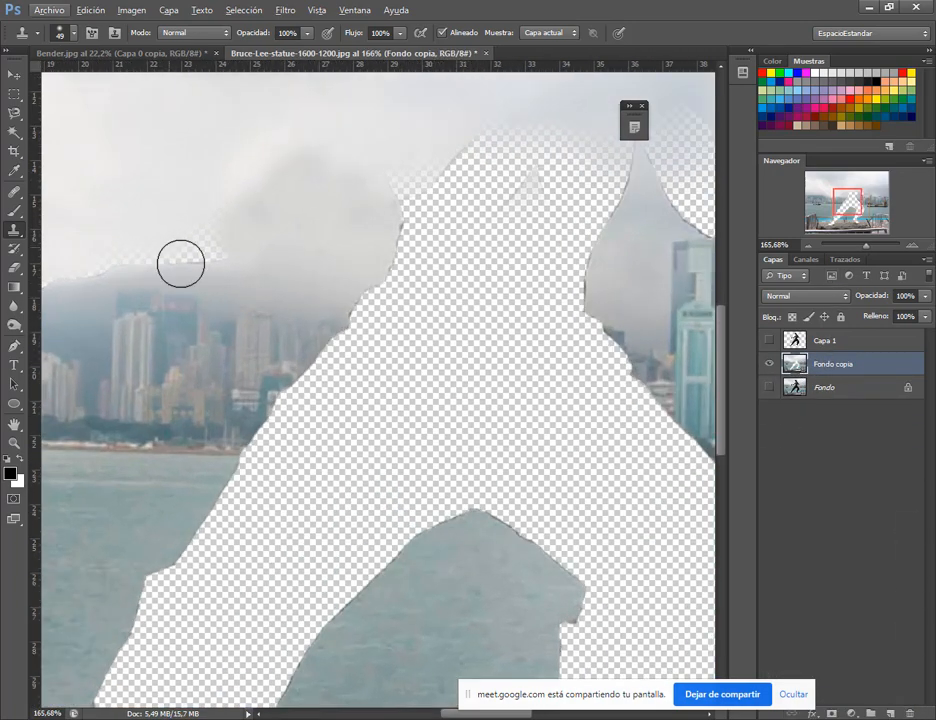
pyautogui.moveTo(295, 315); pyautogui.dragTo(393, 355)
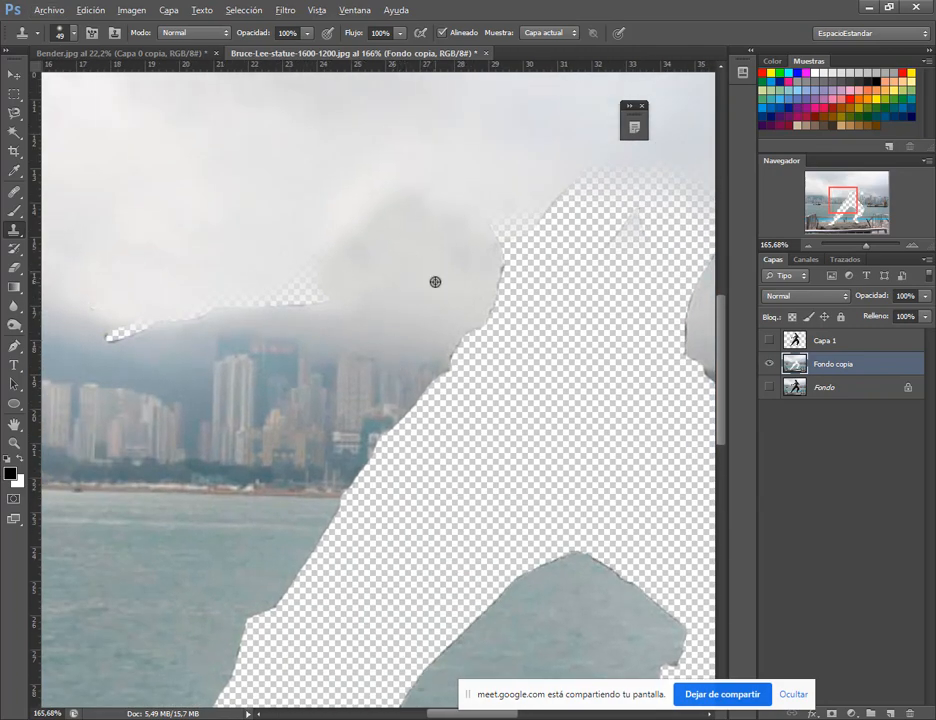
pyautogui.keyDown('alt'); pyautogui.click(435, 282); pyautogui.keyUp('alt')
pyautogui.moveTo(454, 222)
pyautogui.mouseDown()
pyautogui.moveTo(472, 221)
pyautogui.moveTo(472, 239)
pyautogui.mouseUp()
pyautogui.keyDown('alt'); pyautogui.click(443, 246); pyautogui.keyUp('alt')
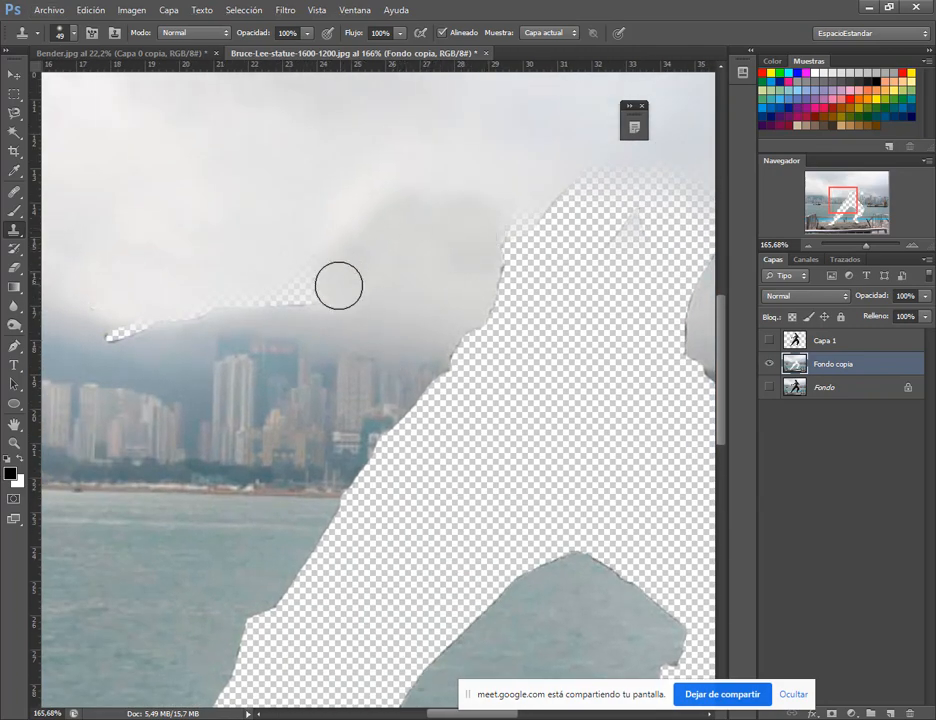
pyautogui.moveTo(338, 286)
pyautogui.mouseDown()
pyautogui.moveTo(316, 301)
pyautogui.moveTo(328, 305)
pyautogui.mouseUp()
pyautogui.keyDown('alt'); pyautogui.click(419, 246); pyautogui.keyUp('alt')
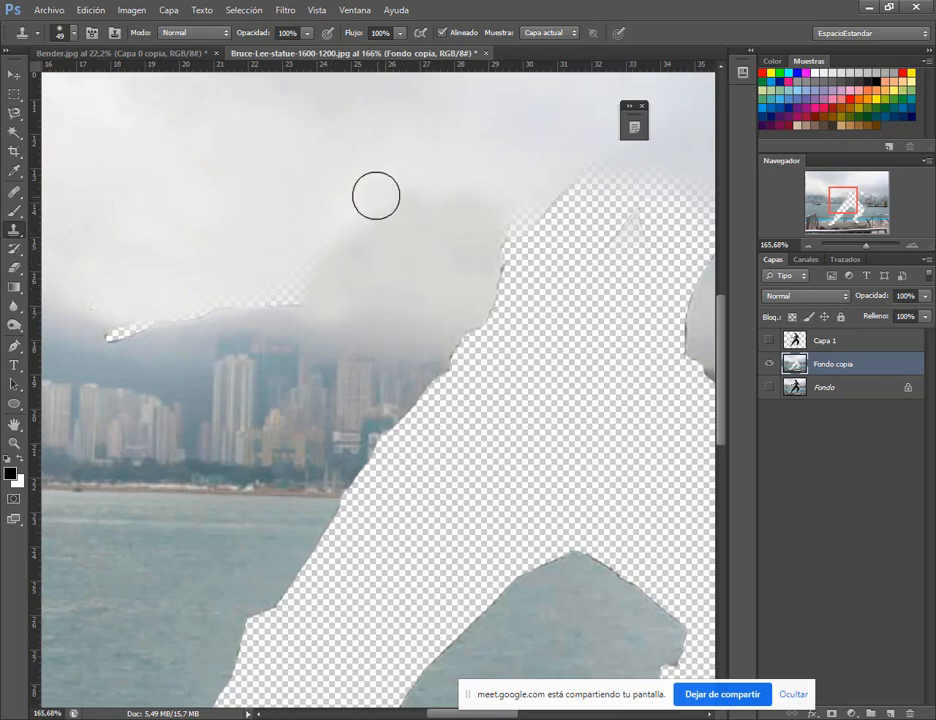
# Step: Try raising the history states to 49 in the performance preferences, and cancel the changes
pyautogui.click(99, 8)
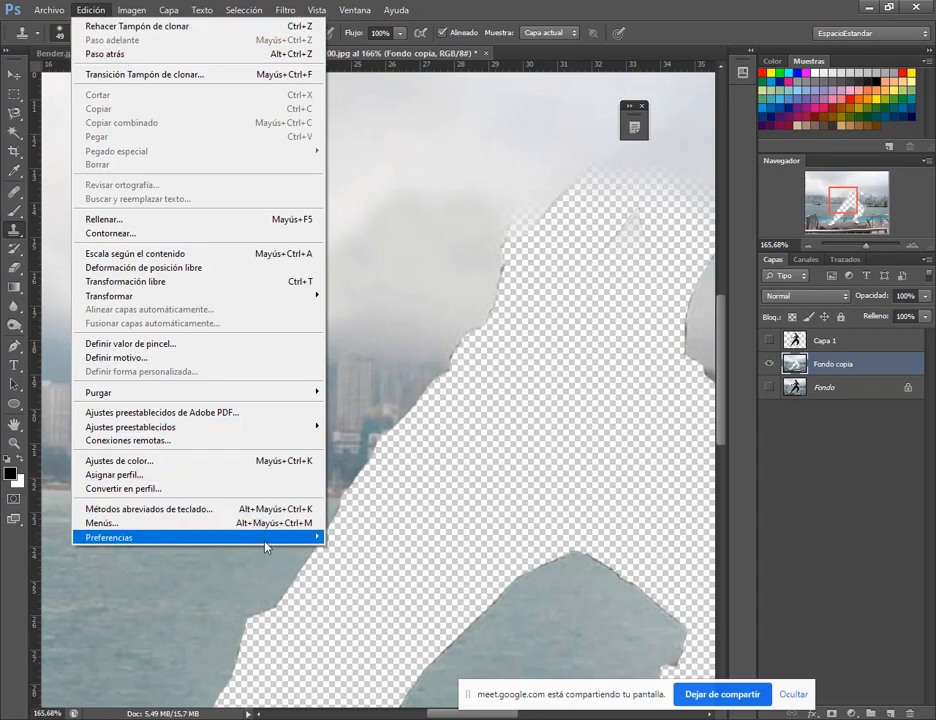
pyautogui.moveTo(266, 546)
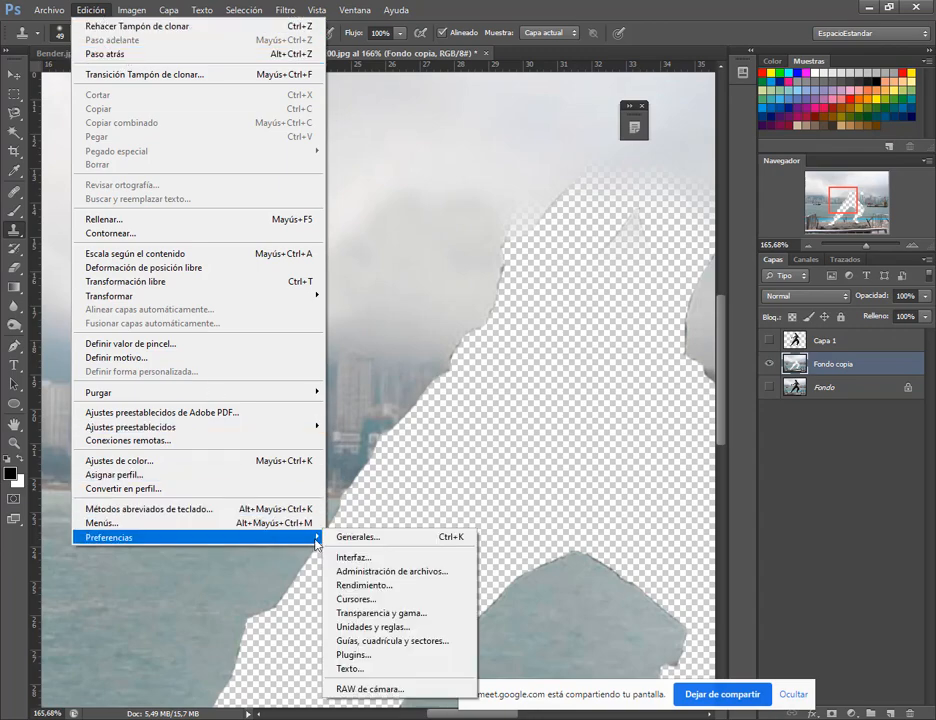
pyautogui.click(347, 538)
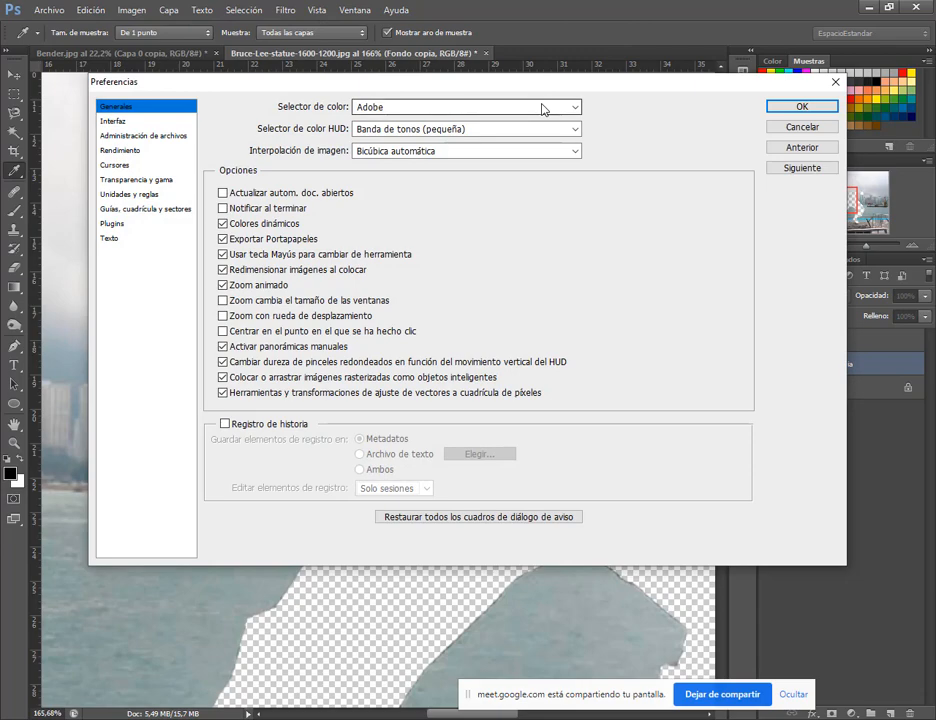
pyautogui.click(122, 153)
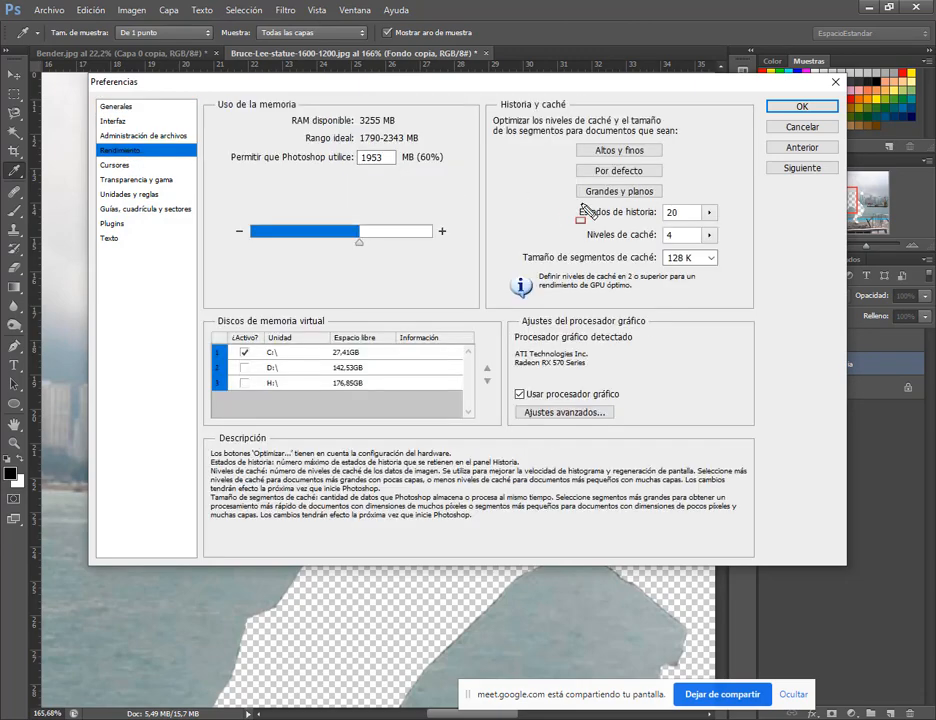
pyautogui.moveTo(564, 197)
pyautogui.mouseDown()
pyautogui.moveTo(681, 227)
pyautogui.moveTo(739, 227)
pyautogui.moveTo(728, 228)
pyautogui.mouseUp()
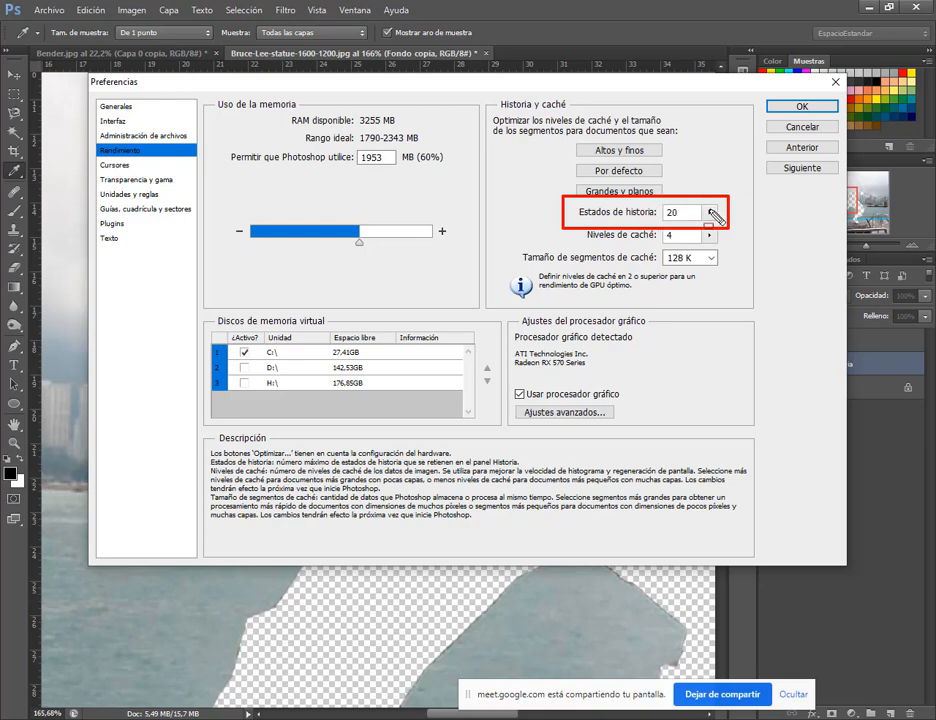
pyautogui.press('Escape')
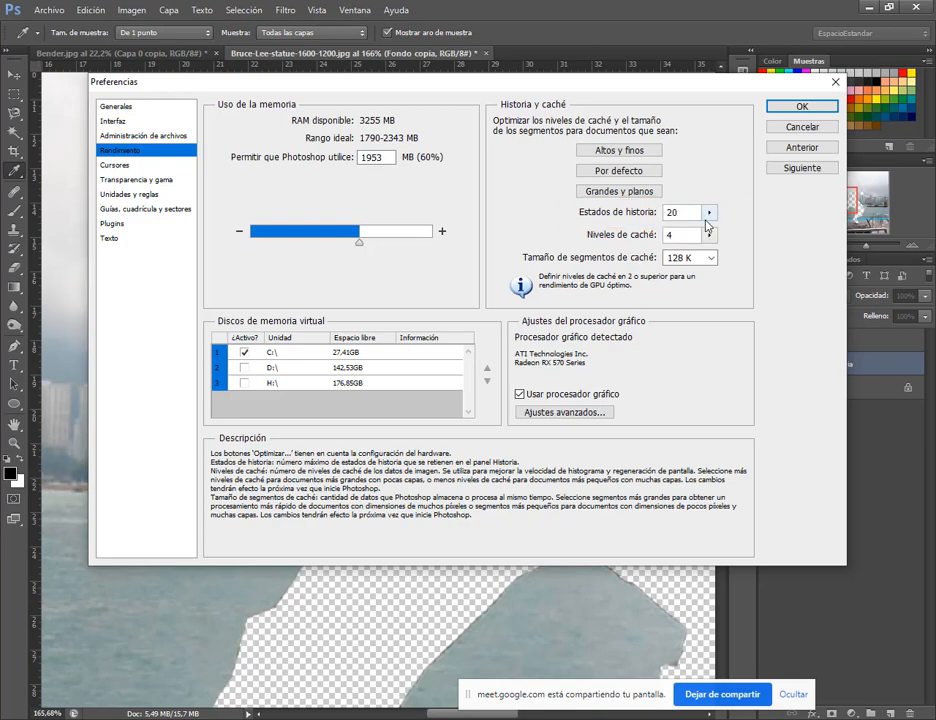
pyautogui.click(707, 217)
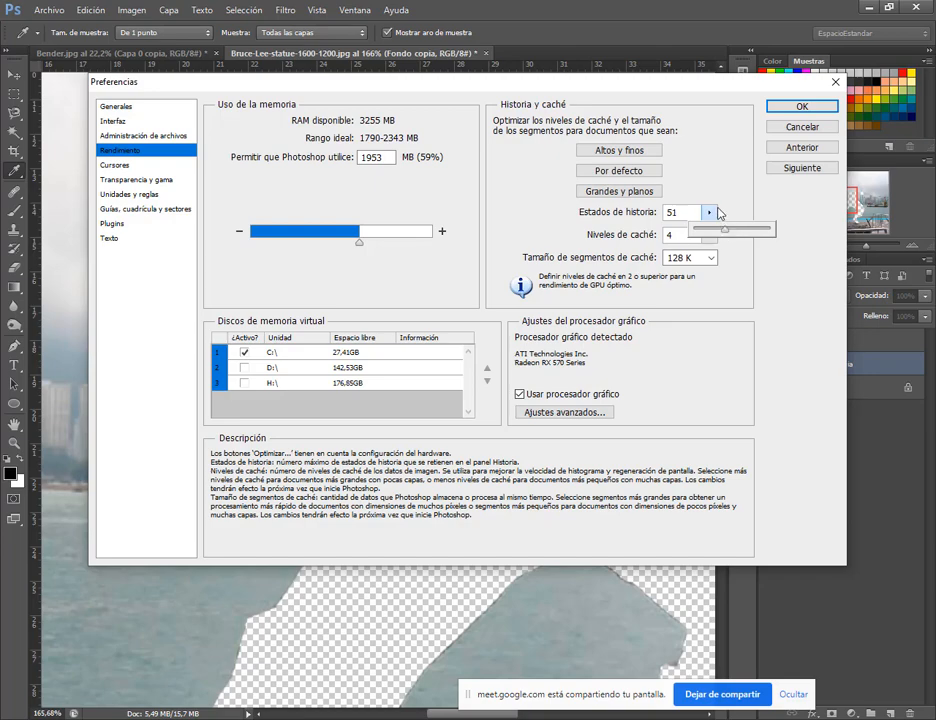
pyautogui.click(686, 212)
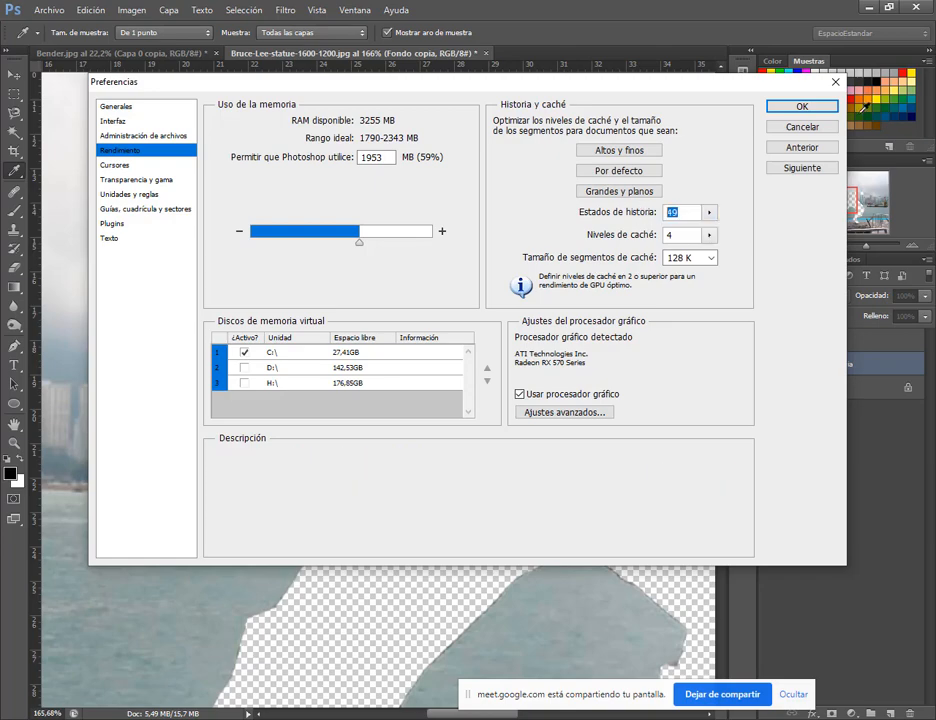
pyautogui.click(802, 127)
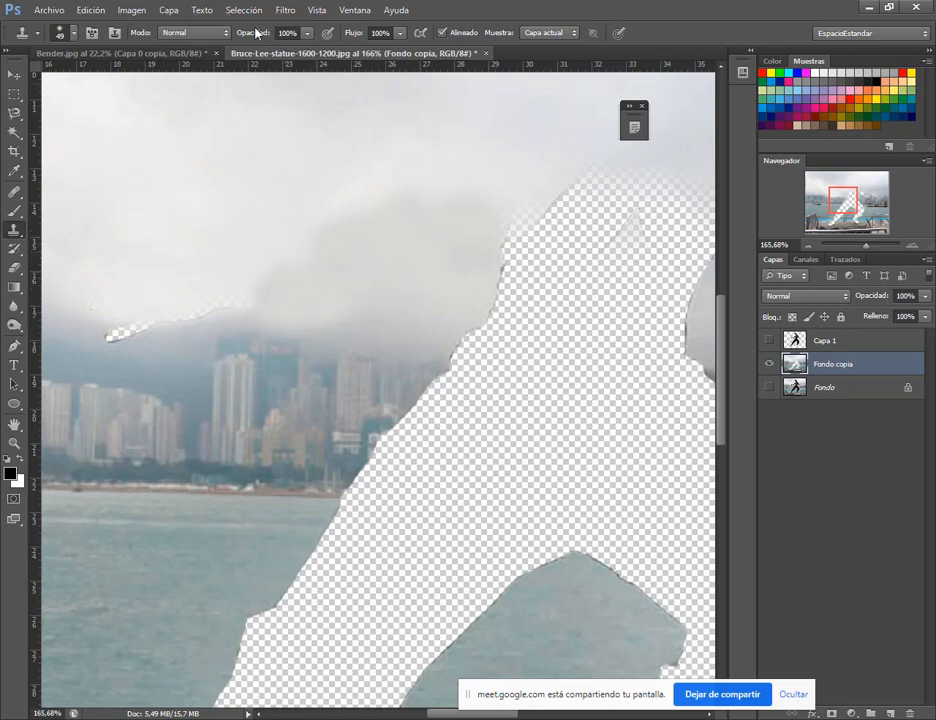
# Step: Clone light cloudy sky over the grey elbow patch and the remaining forearm gap with a 105 px brush at reduced opacity
pyautogui.moveTo(347, 211); pyautogui.dragTo(437, 216)
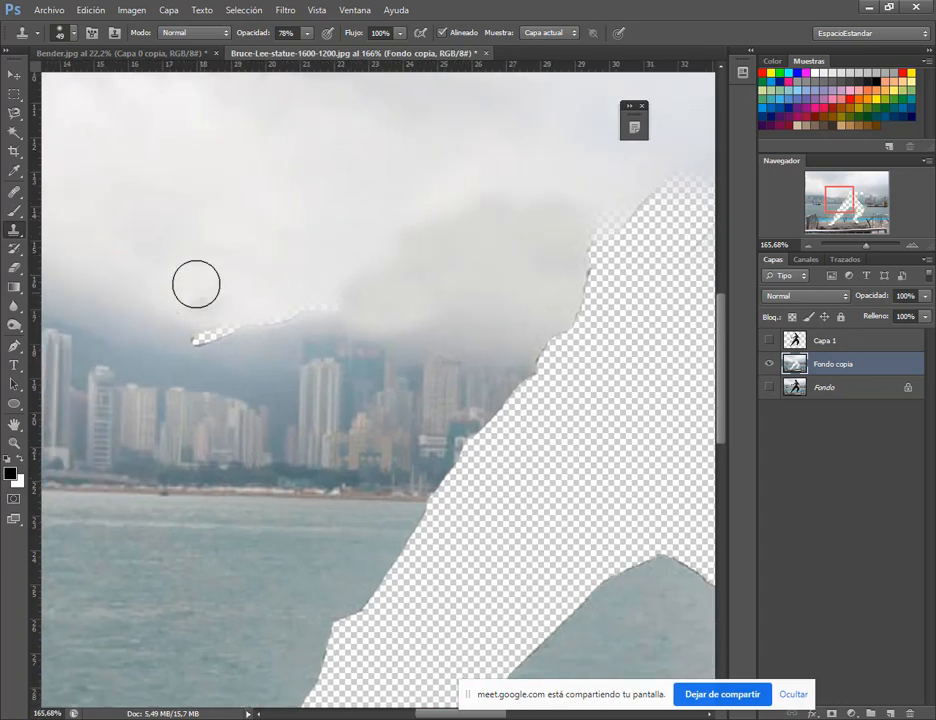
pyautogui.moveTo(490, 250); pyautogui.dragTo(464, 284)
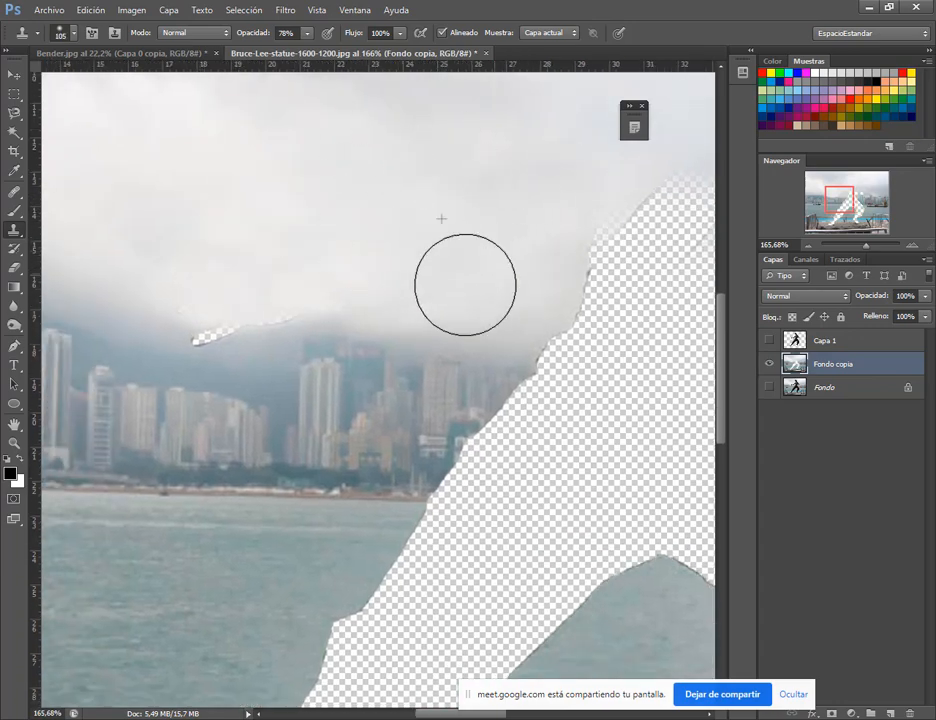
pyautogui.keyDown('alt'); pyautogui.click(116, 293); pyautogui.keyUp('alt')
pyautogui.moveTo(202, 318); pyautogui.dragTo(275, 305)
pyautogui.scroll(-5, 537, 285)
pyautogui.moveTo(537, 282); pyautogui.dragTo(495, 404)
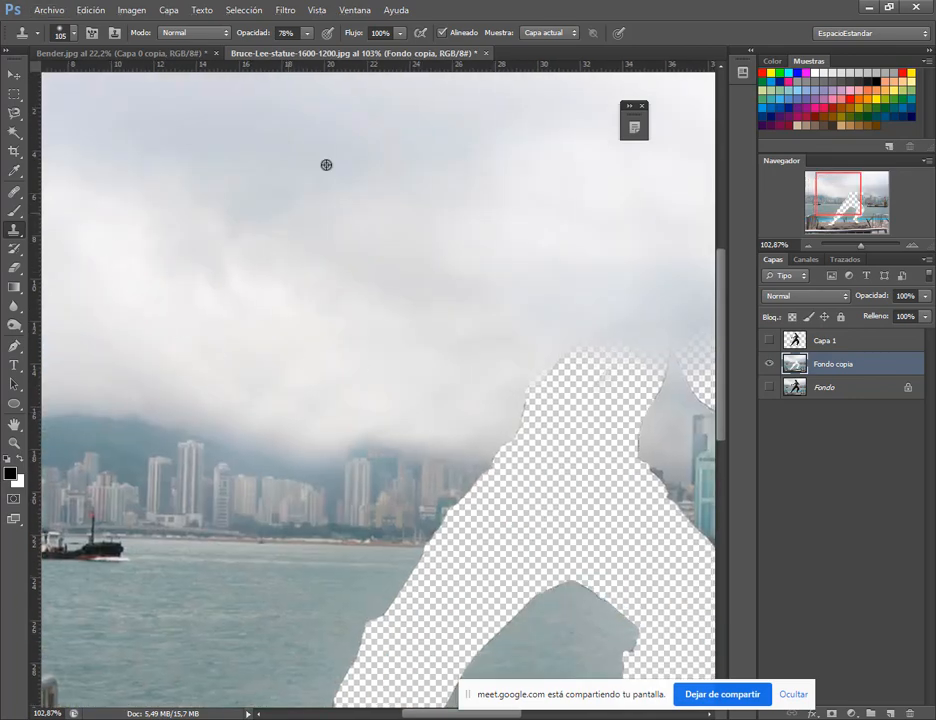
pyautogui.keyDown('alt'); pyautogui.click(240, 320); pyautogui.keyUp('alt')
pyautogui.moveTo(311, 437)
pyautogui.mouseDown()
pyautogui.moveTo(361, 382)
pyautogui.moveTo(390, 378)
pyautogui.mouseUp()
pyautogui.scroll(-3, 582, 285)
# Step: Show the original Fondo layer and toggle Fondo copia off and on to compare the cloned sky with it
pyautogui.click(769, 387)
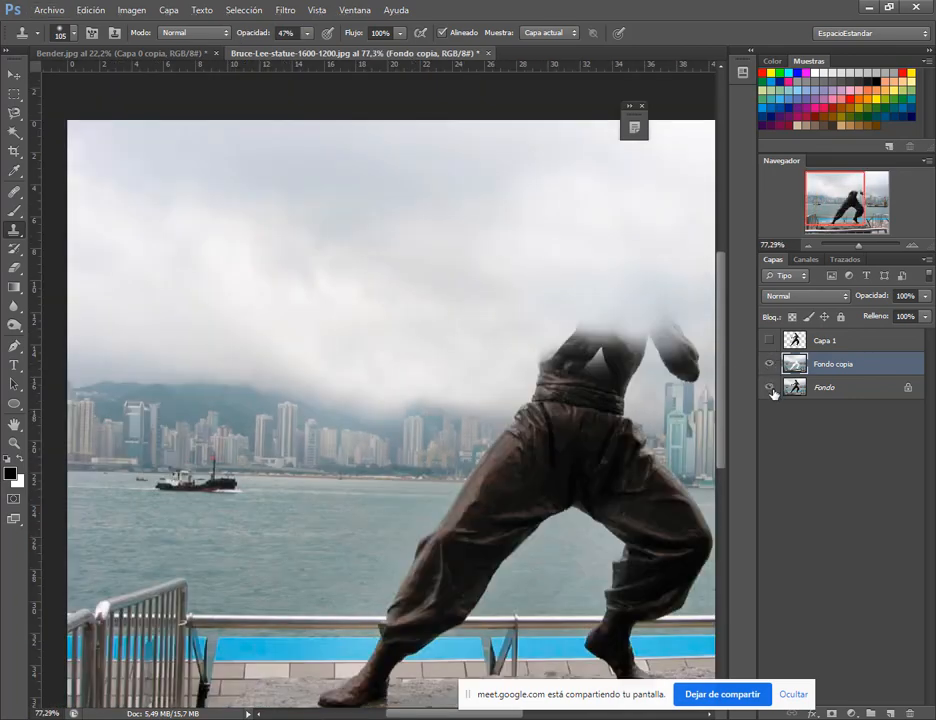
pyautogui.click(769, 364)
pyautogui.click(769, 364)
pyautogui.click(769, 364)
pyautogui.click(769, 364)
pyautogui.moveTo(543, 406); pyautogui.dragTo(298, 422)
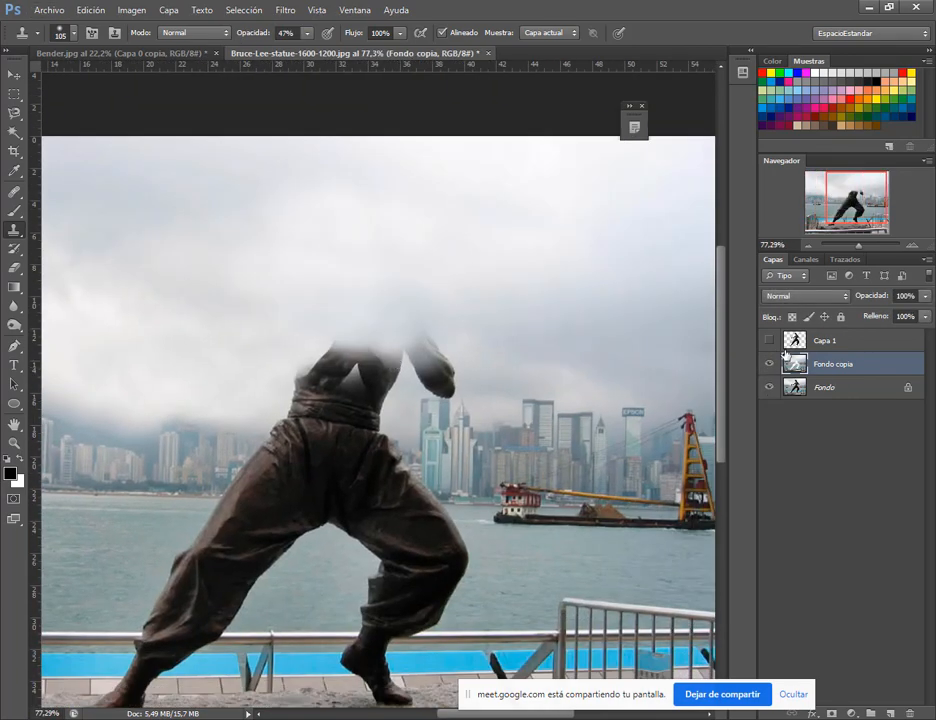
# Step: Clone cloudy sky over the statue's remaining torso and bent arm down to the waist
pyautogui.scroll(3, 491, 345)
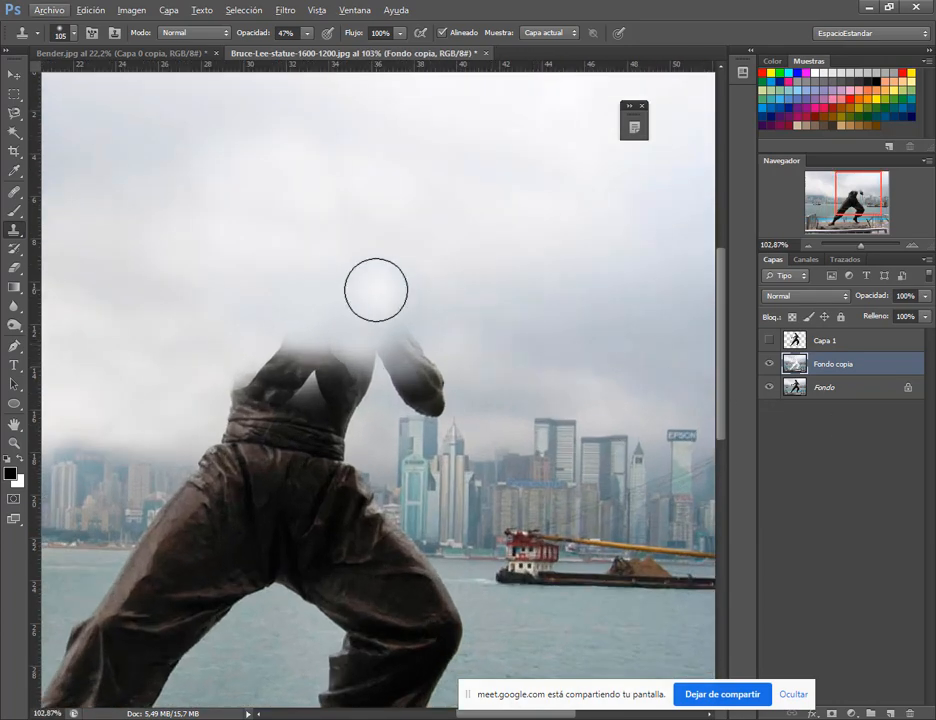
pyautogui.click(296, 351)
pyautogui.press('0')
pyautogui.moveTo(300, 348)
pyautogui.mouseDown()
pyautogui.moveTo(314, 403)
pyautogui.moveTo(397, 331)
pyautogui.moveTo(416, 374)
pyautogui.moveTo(374, 312)
pyautogui.moveTo(280, 403)
pyautogui.moveTo(334, 409)
pyautogui.mouseUp()
pyautogui.moveTo(280, 568)
pyautogui.mouseDown()
pyautogui.moveTo(372, 341)
pyautogui.moveTo(326, 488)
pyautogui.mouseUp()
pyautogui.moveTo(424, 333); pyautogui.dragTo(329, 393)
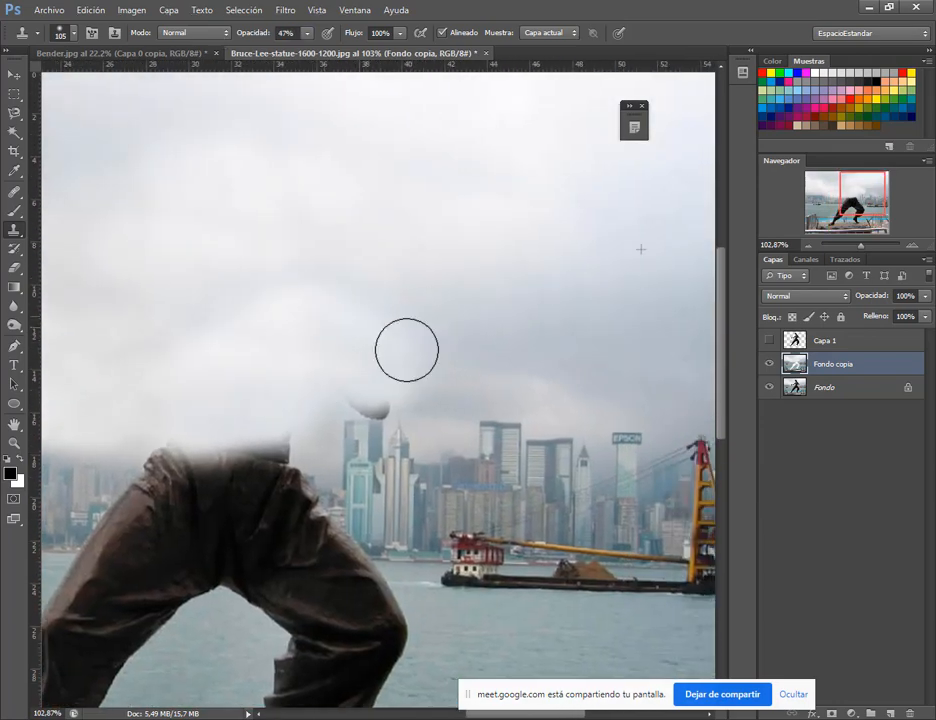
pyautogui.moveTo(291, 302)
pyautogui.mouseDown()
pyautogui.moveTo(336, 394)
pyautogui.moveTo(373, 379)
pyautogui.moveTo(355, 376)
pyautogui.moveTo(377, 395)
pyautogui.moveTo(387, 359)
pyautogui.moveTo(404, 383)
pyautogui.moveTo(366, 409)
pyautogui.moveTo(373, 412)
pyautogui.moveTo(338, 418)
pyautogui.moveTo(405, 380)
pyautogui.moveTo(364, 339)
pyautogui.moveTo(217, 319)
pyautogui.moveTo(174, 365)
pyautogui.moveTo(508, 314)
pyautogui.moveTo(428, 285)
pyautogui.mouseUp()
# Step: Compare the retouched Fondo copia with the original by toggling its visibility, and set the Clone Stamp opacity to 100%
pyautogui.scroll(-5, 443, 303)
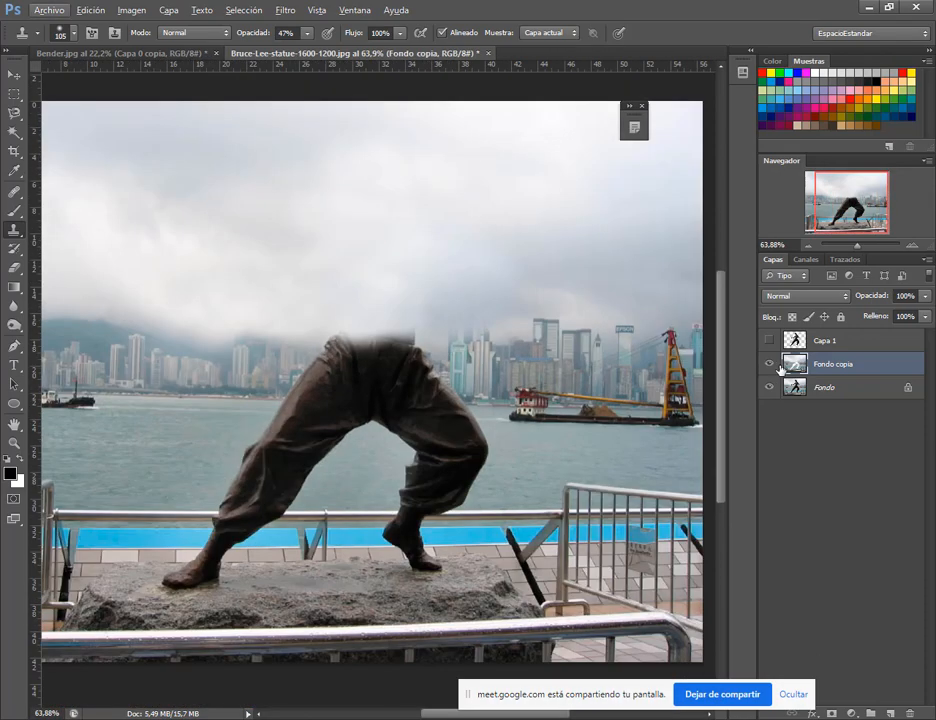
pyautogui.click(771, 364)
pyautogui.click(771, 364)
pyautogui.scroll(3, 607, 291)
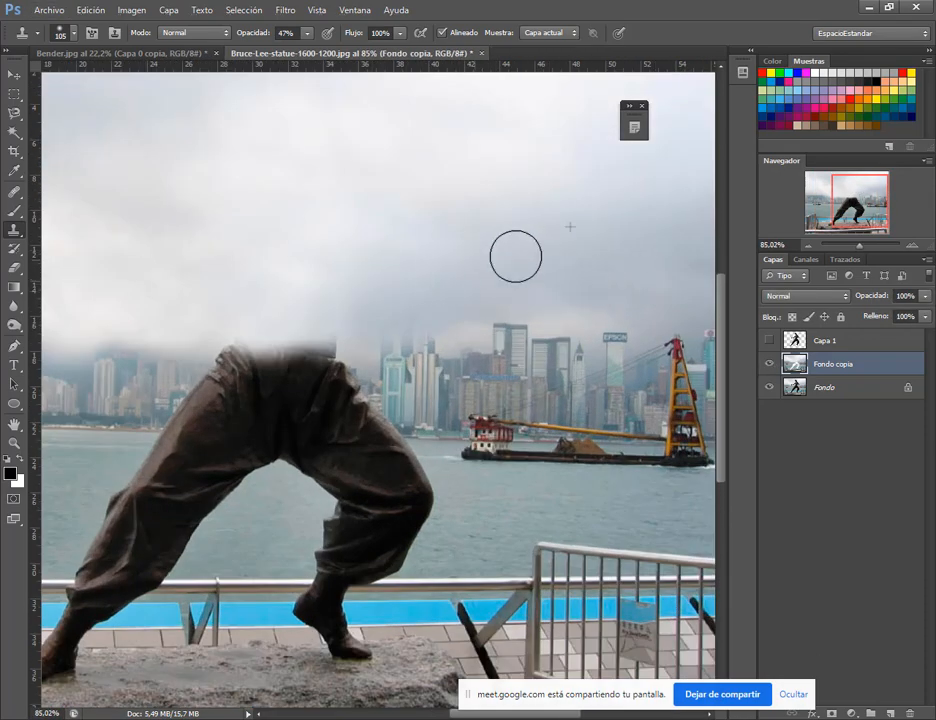
pyautogui.scroll(-3, 300, 310)
pyautogui.scroll(1, 369, 330)
pyautogui.scroll(2, 369, 330)
pyautogui.click(771, 364)
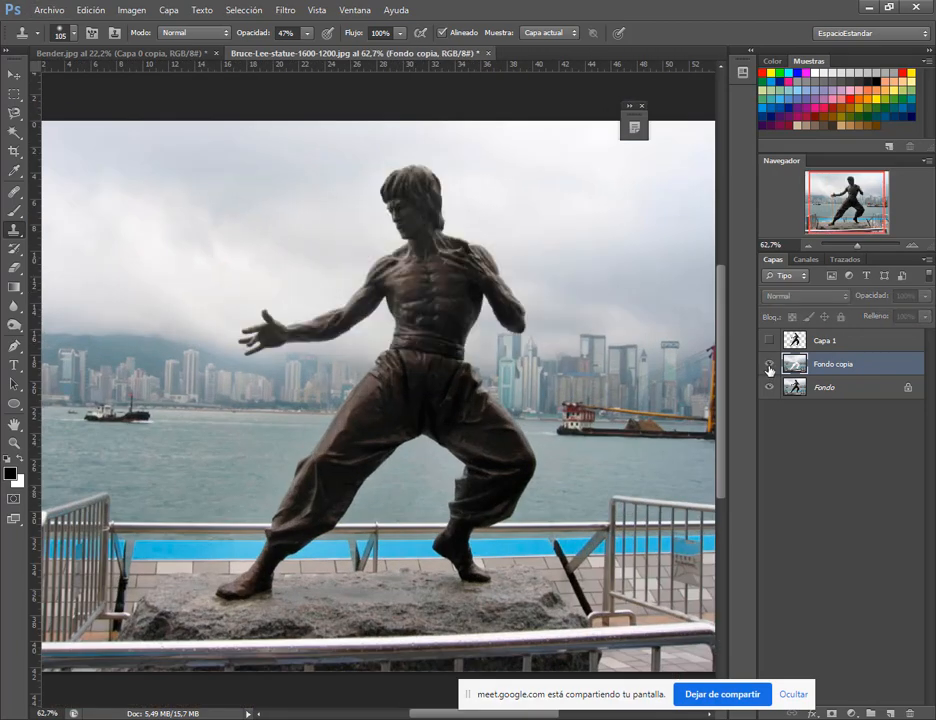
pyautogui.click(771, 364)
pyautogui.scroll(-1, 544, 187)
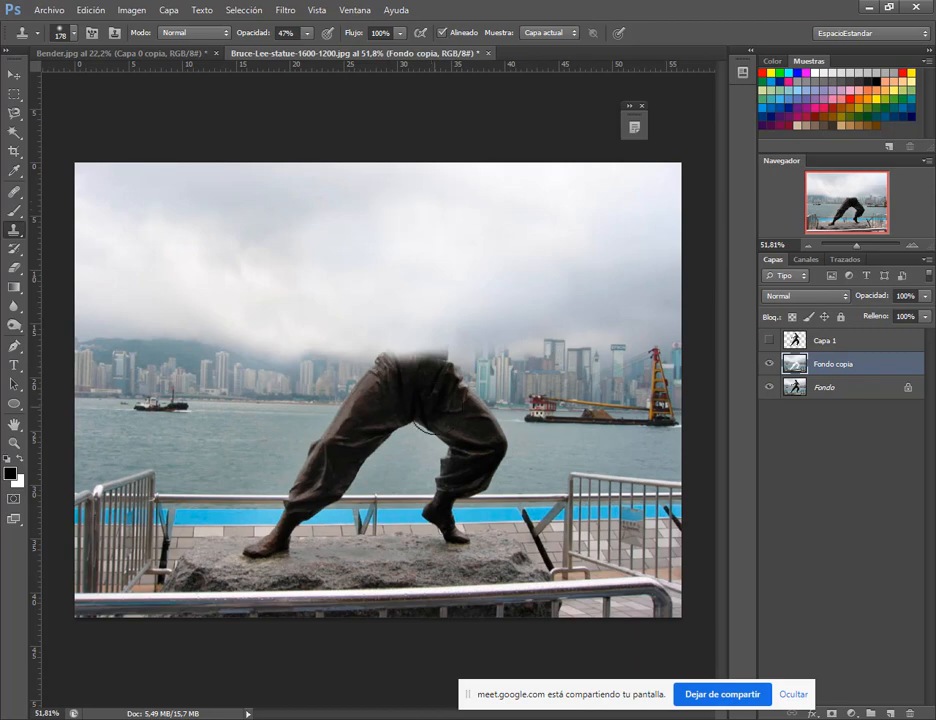
pyautogui.scroll(1, 365, 416)
pyautogui.press('0')
# Step: Switch to the Google Meet window to check the call, and return to Photoshop
pyautogui.click(262, 718)
pyautogui.click(392, 600)
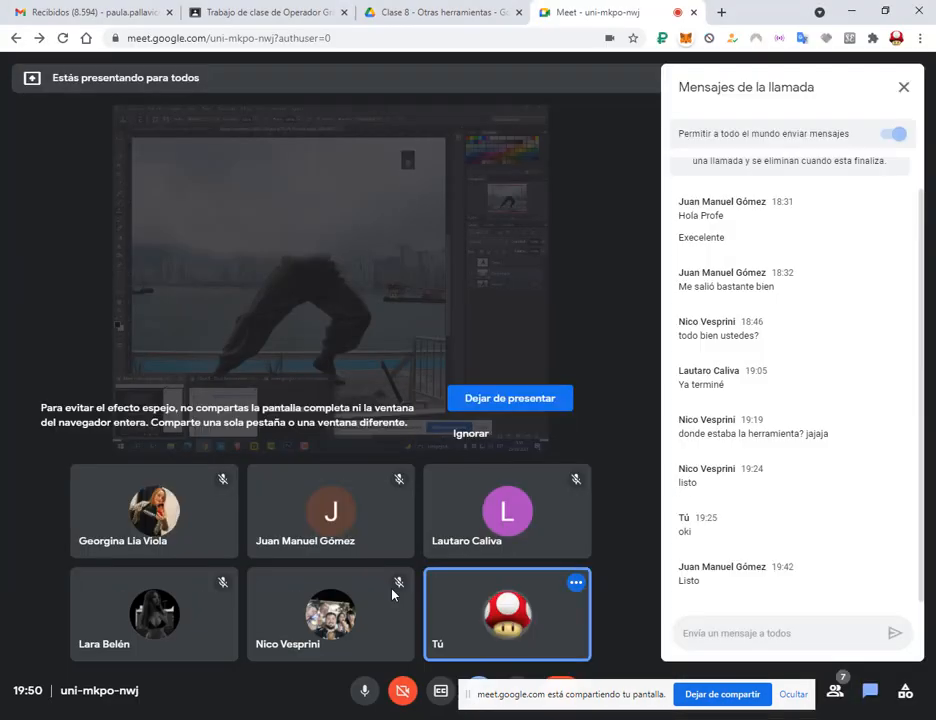
pyautogui.click(400, 718)
# Step: Set the Clone Stamp brush size to 36 px for retouching around the bent leg
pyautogui.scroll(1, 290, 352)
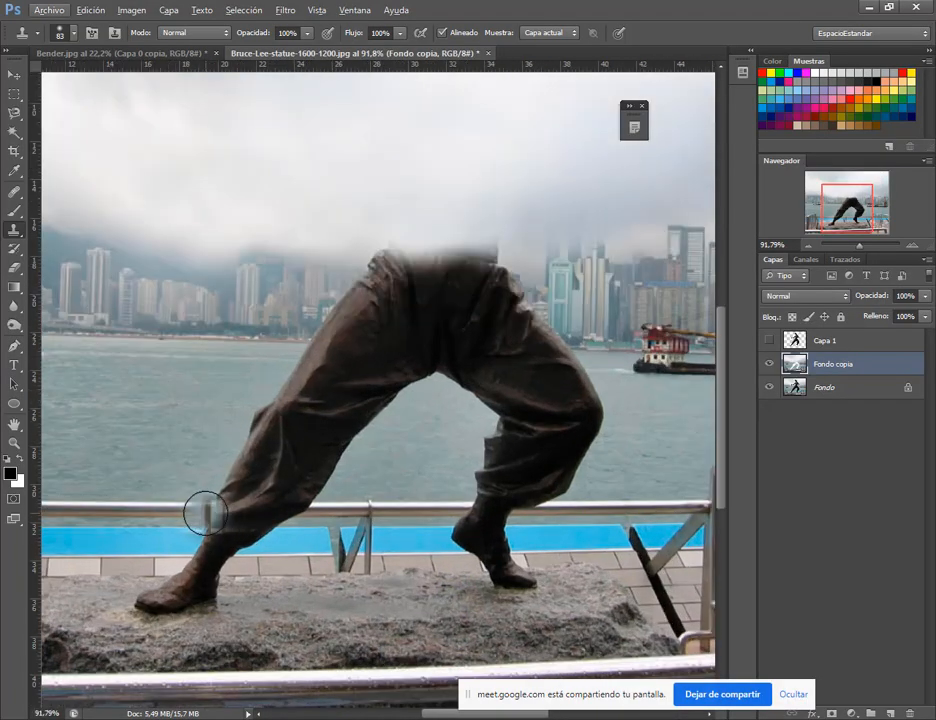
pyautogui.scroll(4, 566, 589)
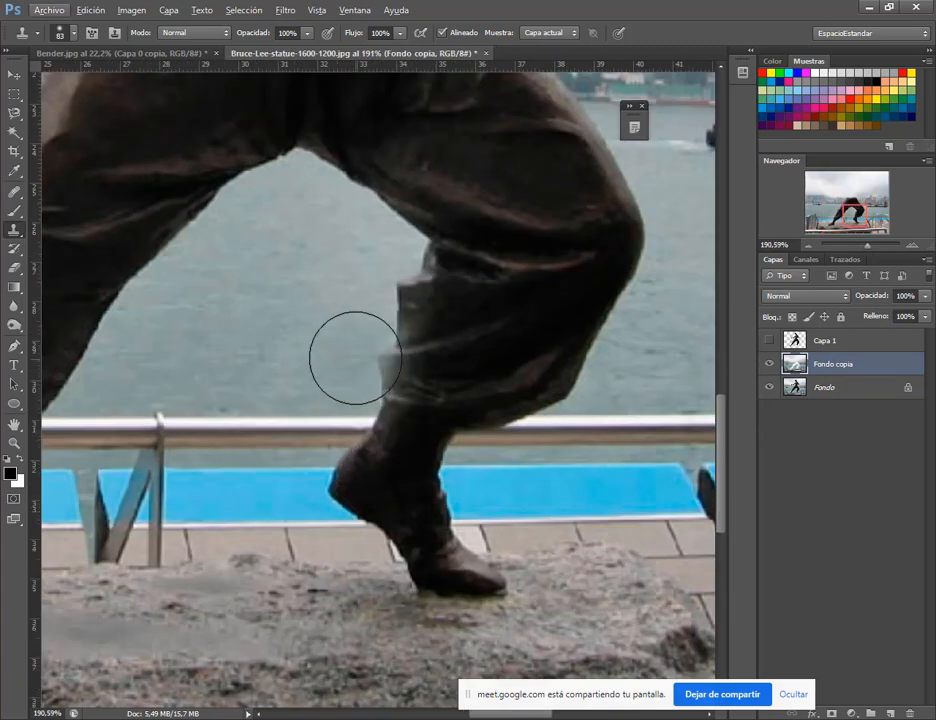
pyautogui.rightClick(350, 357)
pyautogui.click(401, 390)
pyautogui.click(437, 428)
pyautogui.press('Return')
# Step: Try to clone the metal railing across the bent leg's ankle, and undo the stroke
pyautogui.moveTo(265, 428); pyautogui.dragTo(240, 429)
pyautogui.keyDown('alt'); pyautogui.click(240, 429); pyautogui.keyUp('alt')
pyautogui.click(273, 430)
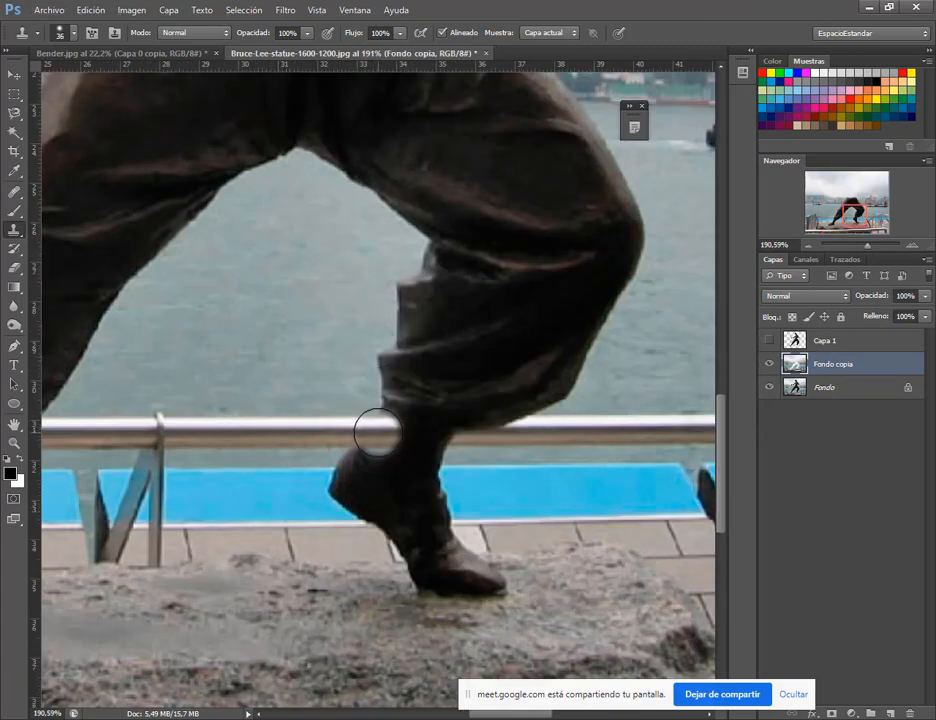
pyautogui.moveTo(379, 433)
pyautogui.mouseDown()
pyautogui.moveTo(474, 435)
pyautogui.moveTo(425, 435)
pyautogui.mouseUp()
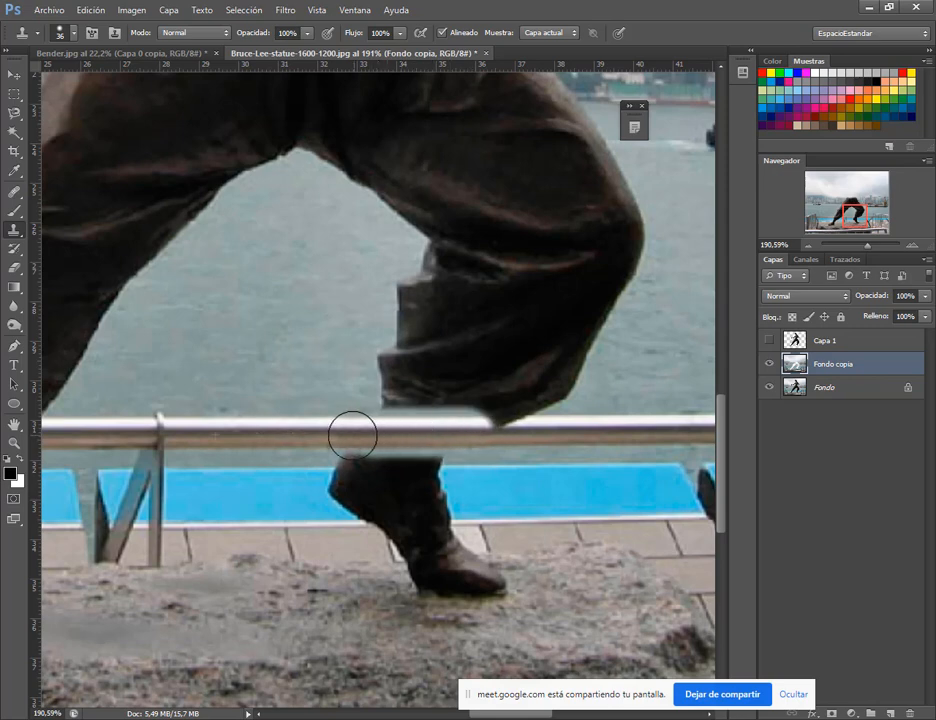
pyautogui.hotkey('ctrl', 'z')
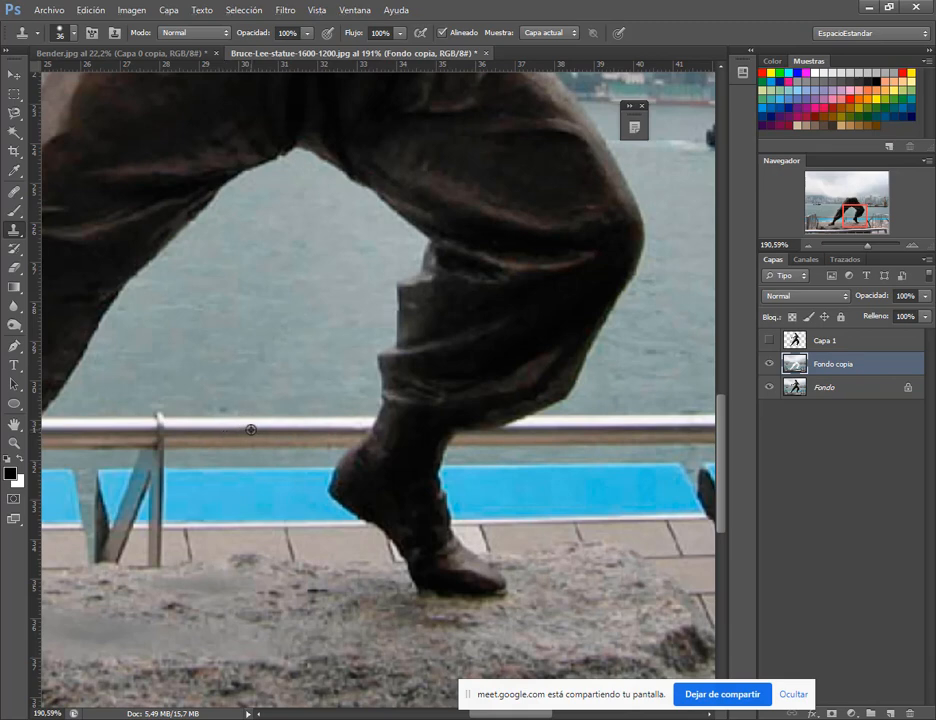
# Step: Clone the metal railing in line across the lower part of the bent leg
pyautogui.keyDown('alt'); pyautogui.click(251, 430); pyautogui.keyUp('alt')
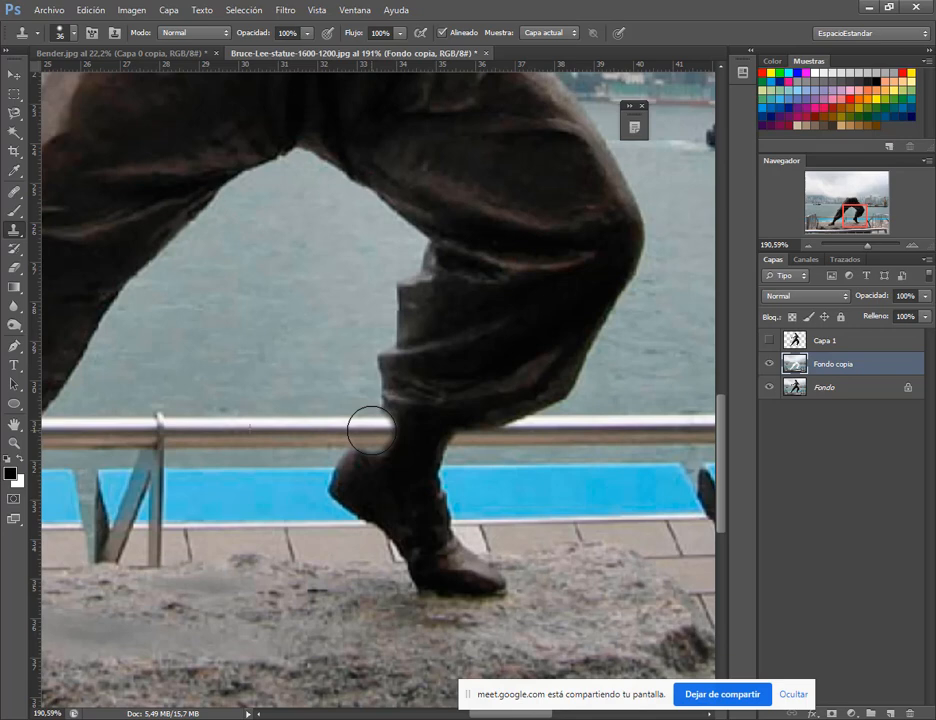
pyautogui.moveTo(372, 430); pyautogui.dragTo(465, 431)
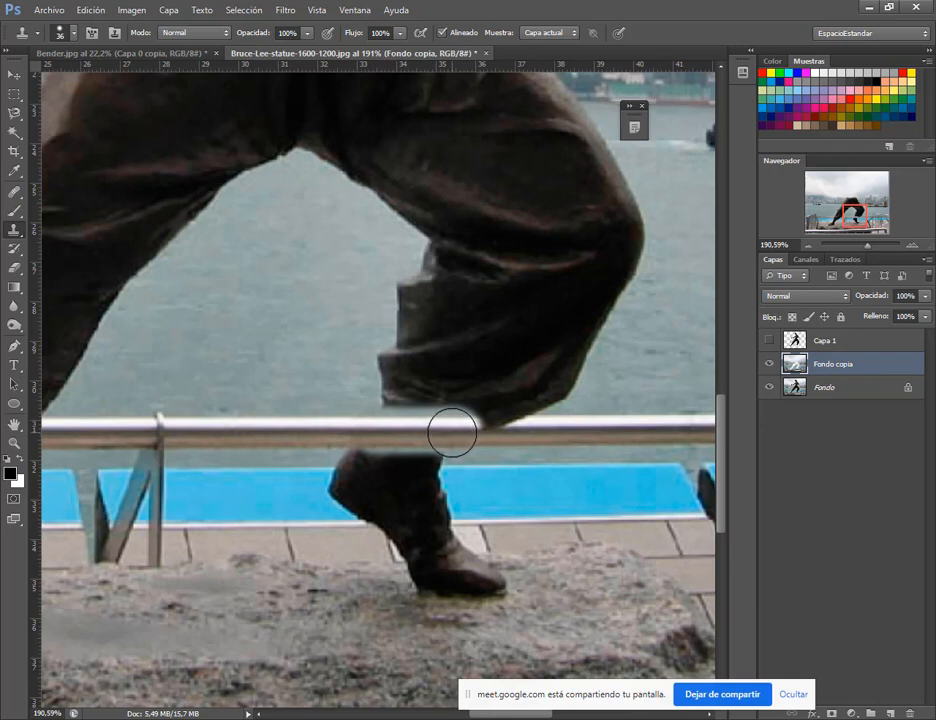
pyautogui.moveTo(457, 434)
pyautogui.mouseDown()
pyautogui.moveTo(605, 432)
pyautogui.moveTo(551, 432)
pyautogui.moveTo(485, 460)
pyautogui.moveTo(578, 438)
pyautogui.mouseUp()
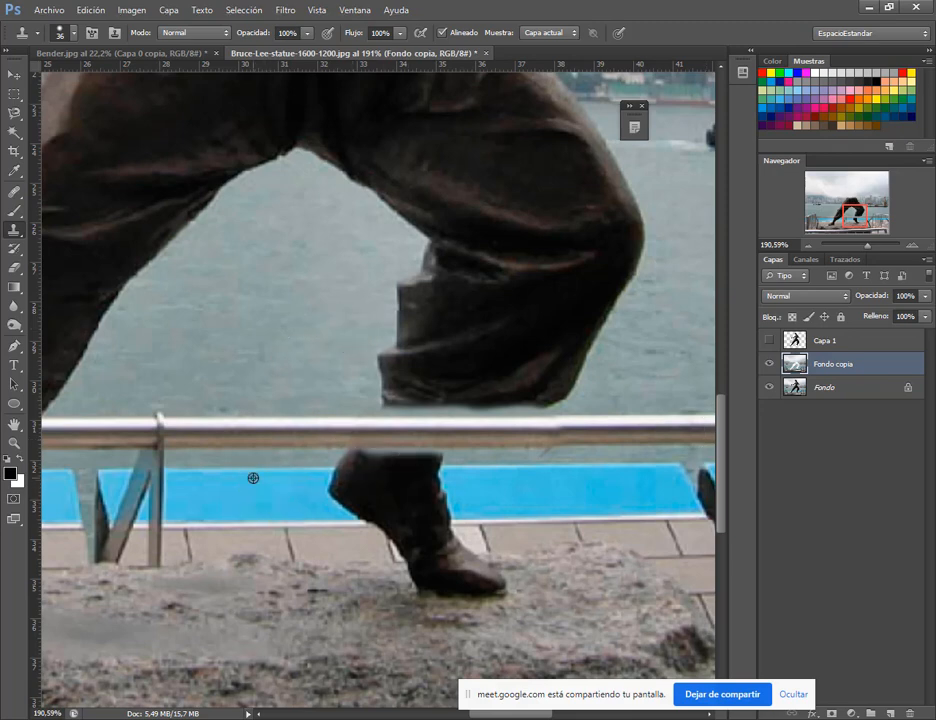
# Step: Clone the blue strip over the bent leg's ankle and heel below the railing
pyautogui.keyDown('alt'); pyautogui.click(197, 479); pyautogui.keyUp('alt')
pyautogui.moveTo(345, 476)
pyautogui.mouseDown()
pyautogui.moveTo(386, 464)
pyautogui.moveTo(437, 477)
pyautogui.mouseUp()
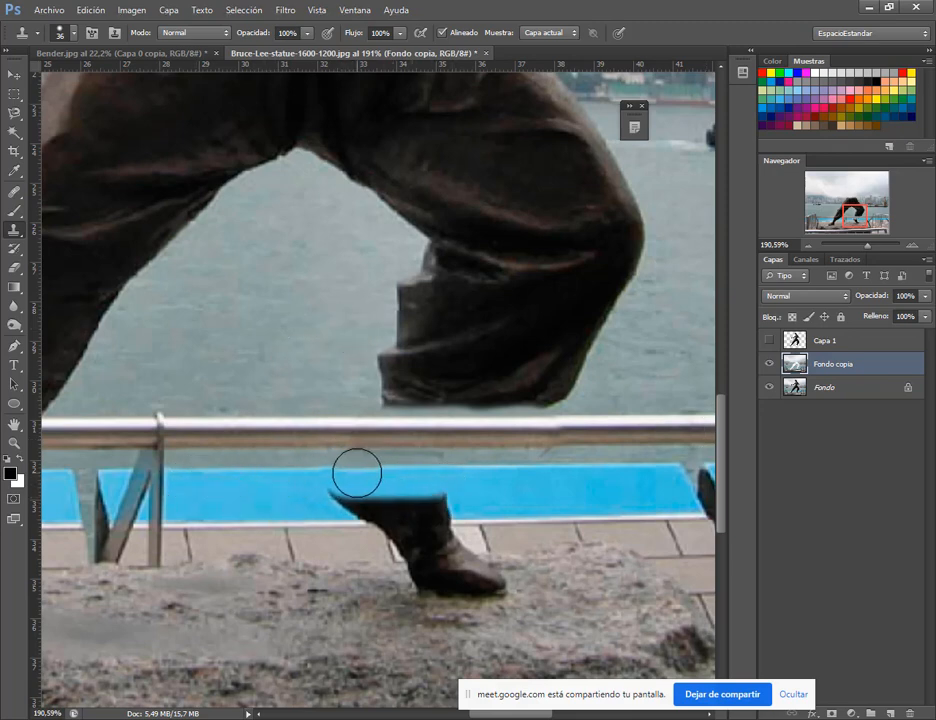
pyautogui.moveTo(371, 471)
pyautogui.mouseDown()
pyautogui.moveTo(450, 476)
pyautogui.moveTo(517, 514)
pyautogui.moveTo(523, 483)
pyautogui.moveTo(446, 493)
pyautogui.moveTo(518, 492)
pyautogui.moveTo(390, 500)
pyautogui.mouseUp()
# Step: Extend the blue strip and its white lower border over the heel with a 22 px Clone Stamp brush
pyautogui.keyDown('alt'); pyautogui.click(522, 486); pyautogui.keyUp('alt')
pyautogui.keyDown('alt'); pyautogui.rightClick(514, 491); pyautogui.keyUp('alt')
pyautogui.moveTo(322, 497)
pyautogui.mouseDown()
pyautogui.moveTo(462, 503)
pyautogui.moveTo(324, 505)
pyautogui.mouseUp()
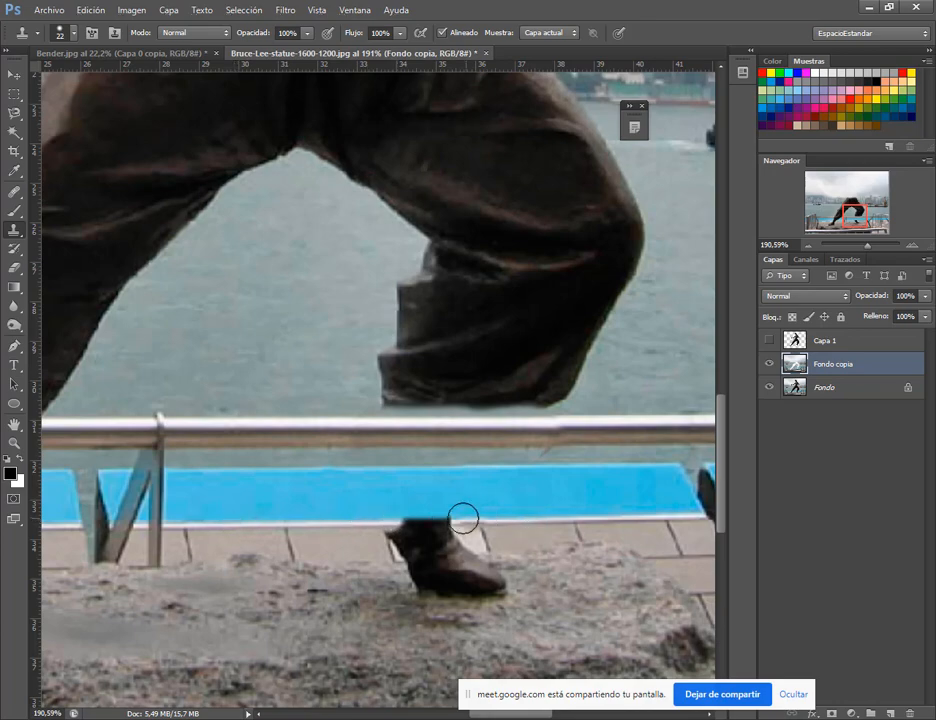
pyautogui.moveTo(463, 518); pyautogui.dragTo(412, 527)
# Step: Clone a light paving tile over the bent leg's ankle and clean up its edges with a 10 px brush
pyautogui.moveTo(146, 615)
pyautogui.mouseDown()
pyautogui.moveTo(524, 510)
pyautogui.moveTo(816, 507)
pyautogui.mouseUp()
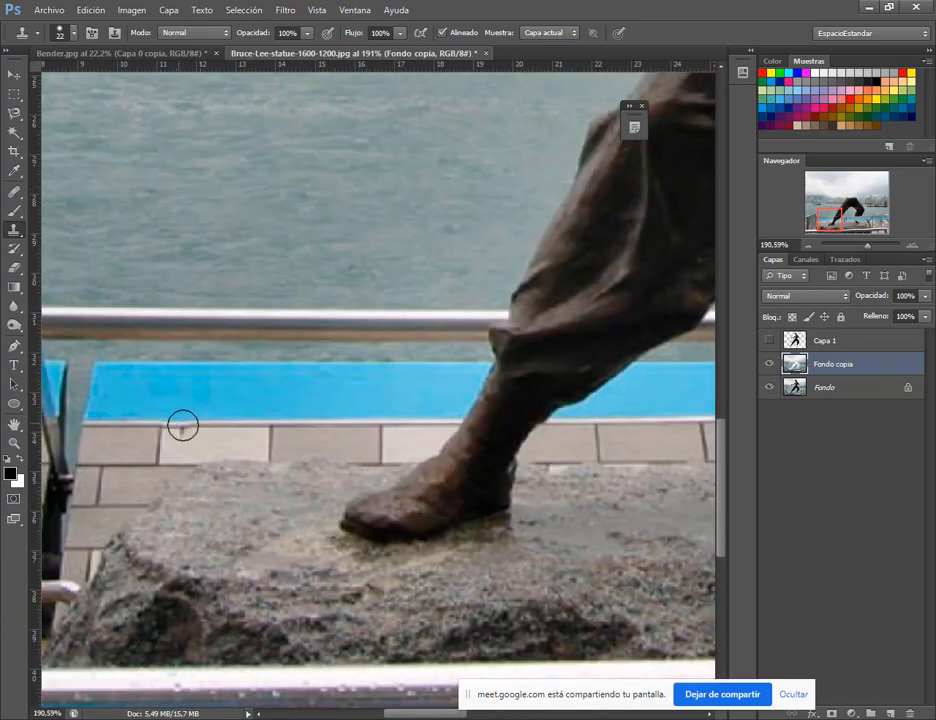
pyautogui.scroll(-5, 371, 476)
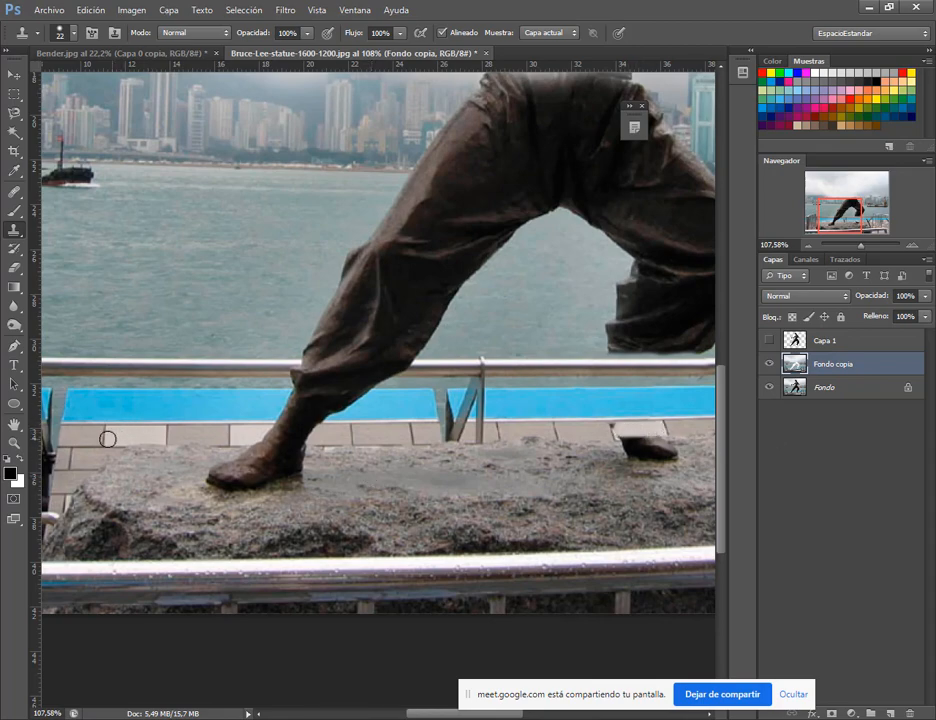
pyautogui.scroll(9, 672, 421)
pyautogui.keyDown('alt'); pyautogui.moveTo(625, 446); pyautogui.dragTo(612, 451); pyautogui.keyUp('alt')
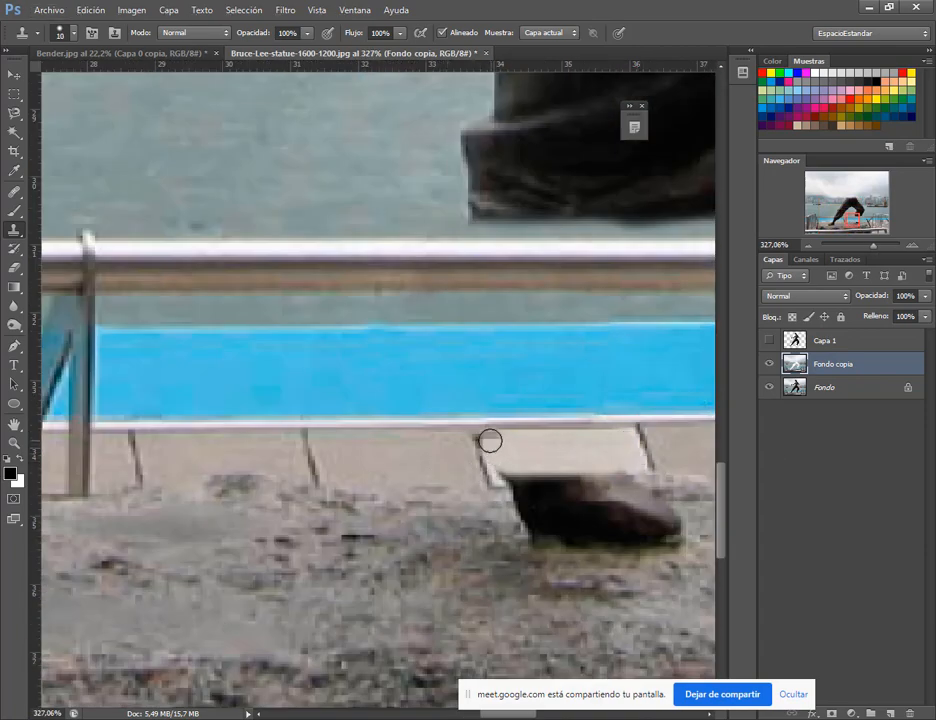
pyautogui.click(769, 364)
pyautogui.click(769, 364)
pyautogui.click(550, 462)
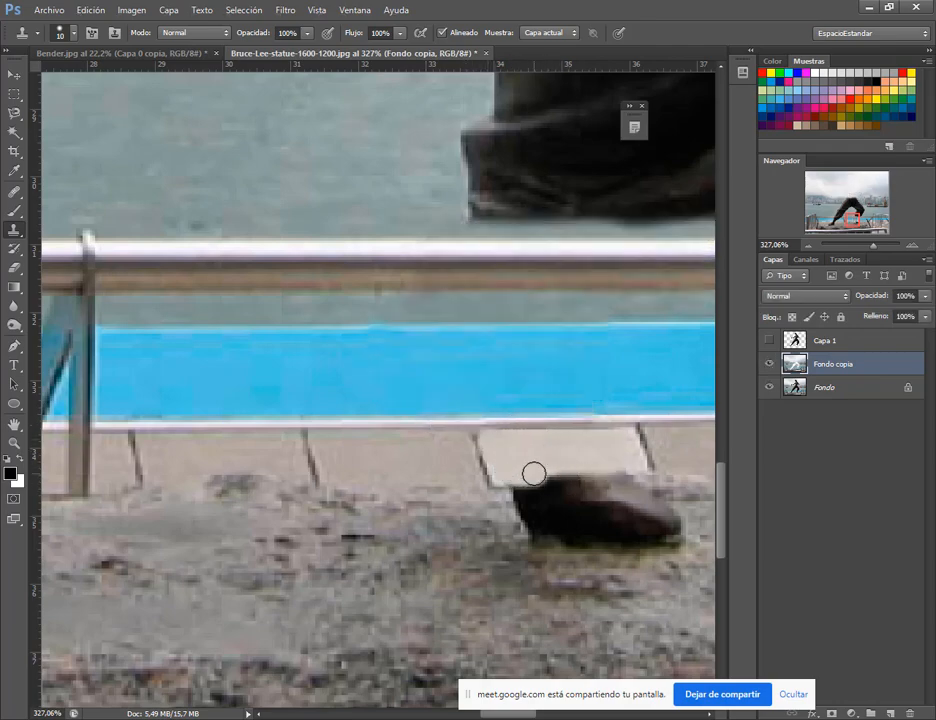
# Step: Save the photo as the Photoshop file bruse.psd with maximum compatibility enabled
pyautogui.moveTo(589, 504)
pyautogui.mouseDown()
pyautogui.moveTo(447, 489)
pyautogui.moveTo(436, 473)
pyautogui.mouseUp()
pyautogui.click(406, 435)
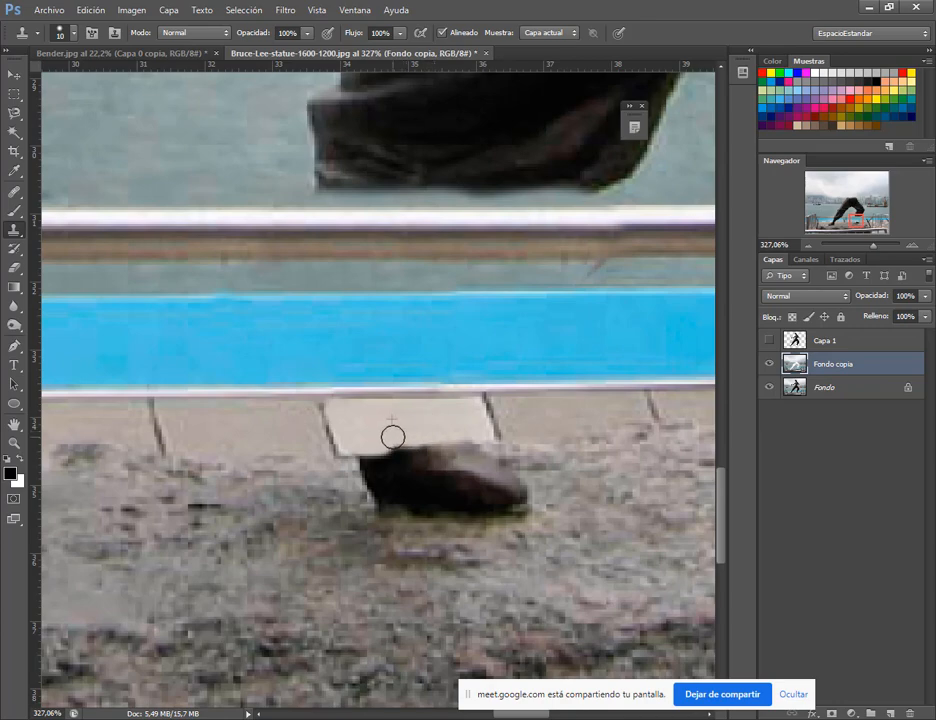
pyautogui.click(56, 10)
pyautogui.click(85, 174)
pyautogui.press('Return')
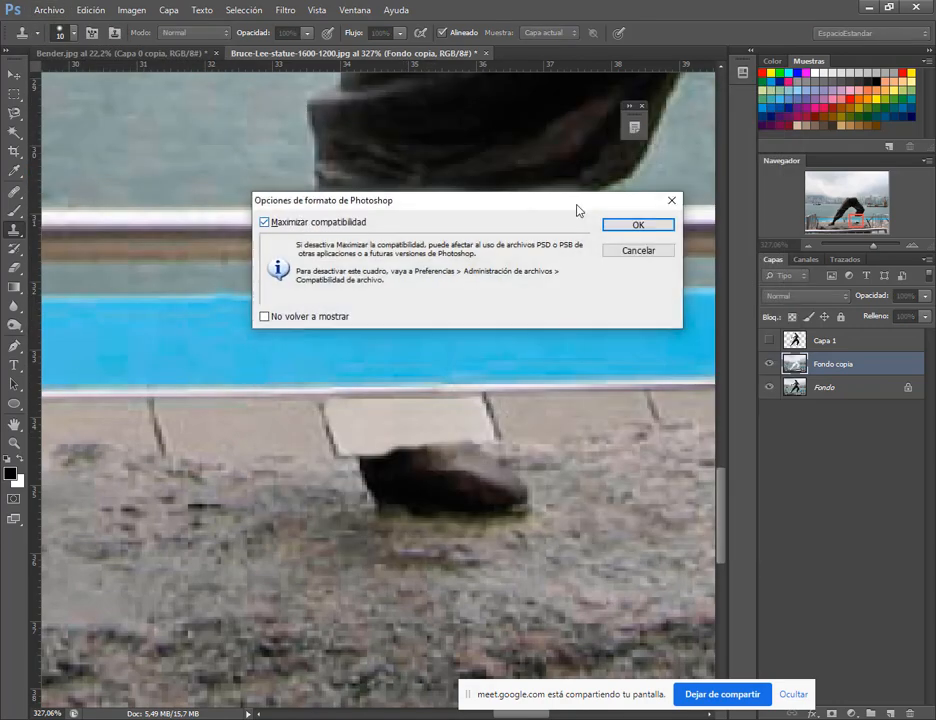
pyautogui.press('Return')
# Step: Cover the straight leg's knee area above the railing with a duplicated patch of sea using Content-Aware Move in Extend mode
pyautogui.scroll(-1, 533, 535)
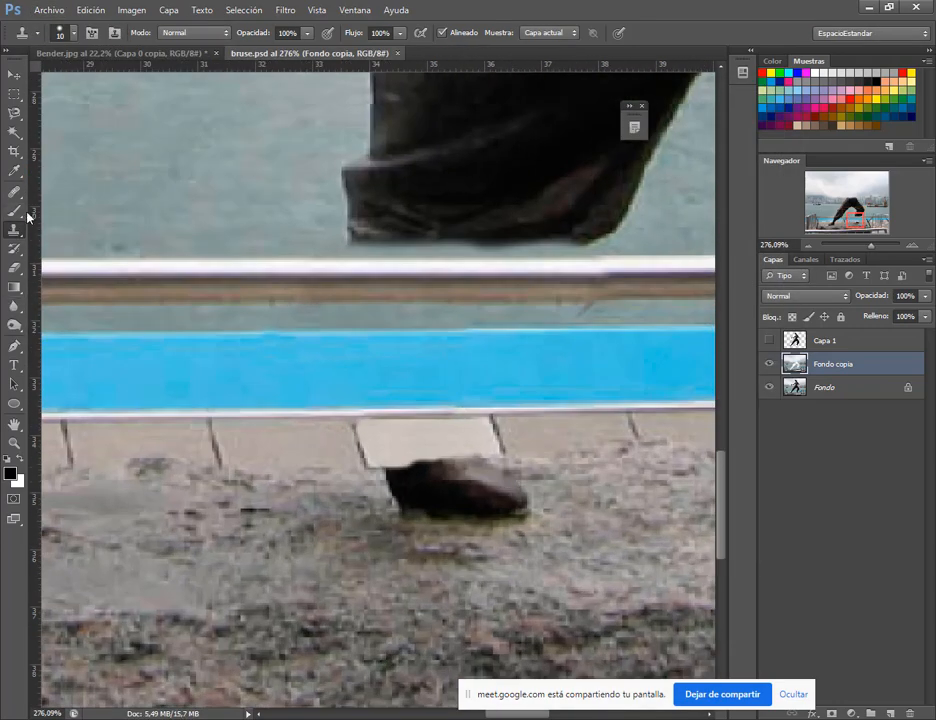
pyautogui.click(14, 192)
pyautogui.click(80, 228)
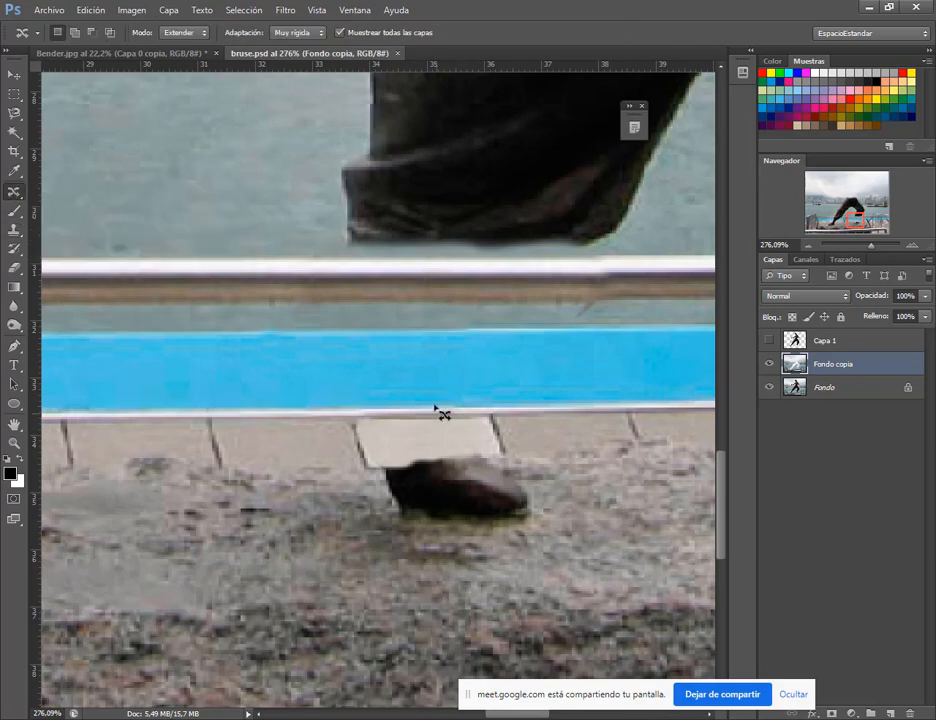
pyautogui.hotkey('ctrl', '0')
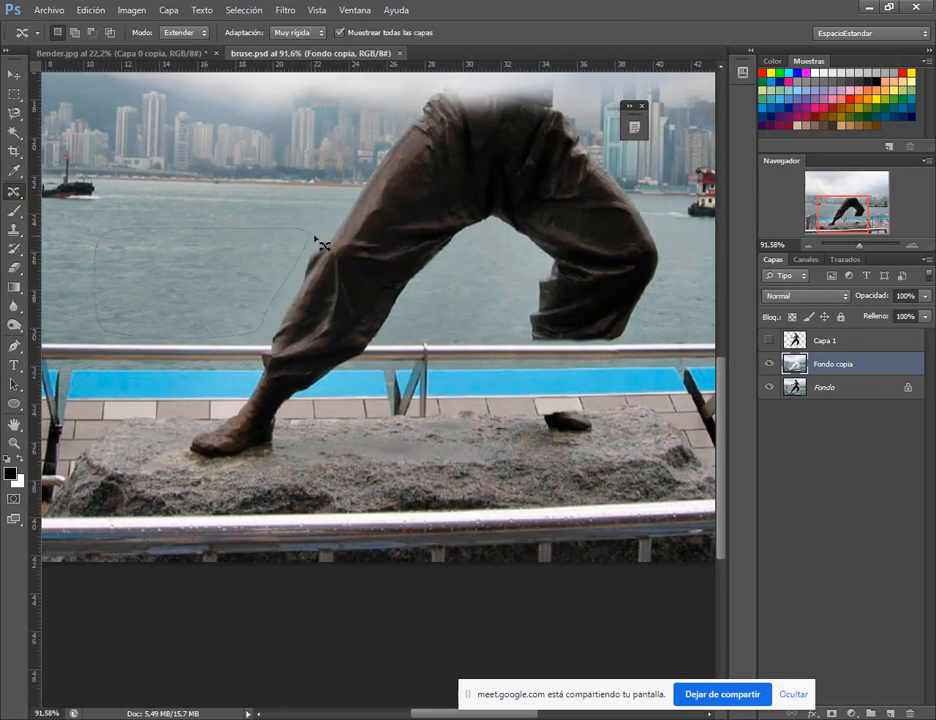
pyautogui.moveTo(323, 245); pyautogui.dragTo(316, 236)
pyautogui.moveTo(222, 296)
pyautogui.mouseDown()
pyautogui.moveTo(391, 296)
pyautogui.moveTo(380, 296)
pyautogui.mouseUp()
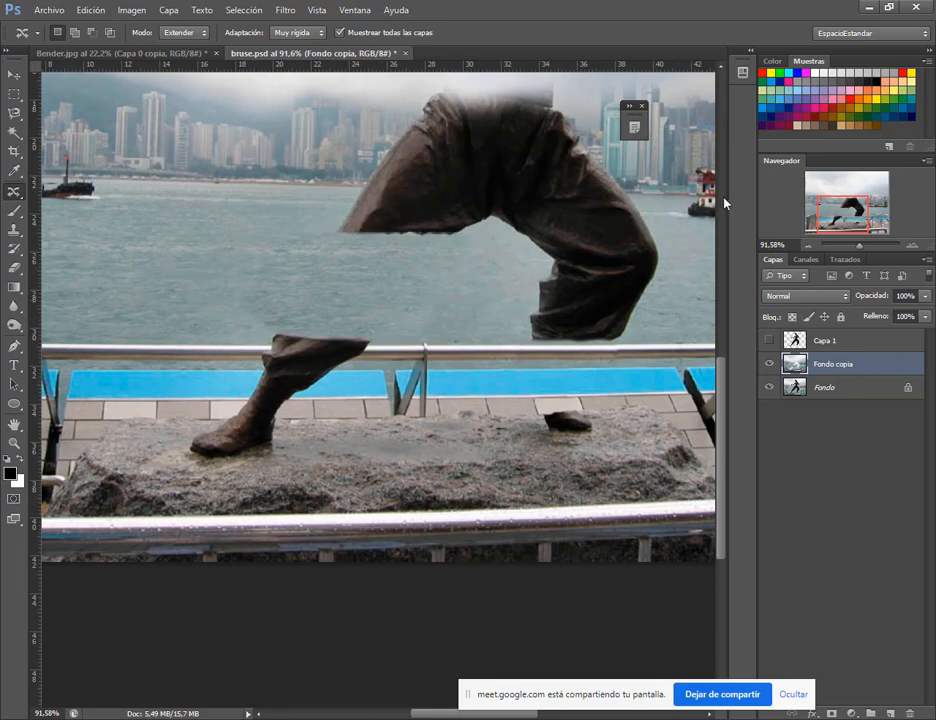
# Step: Cover the bent leg's knee and hanging trouser end with sea patches using Content-Aware Move
pyautogui.scroll(3, 724, 203)
pyautogui.hscroll(5, 523, 354)
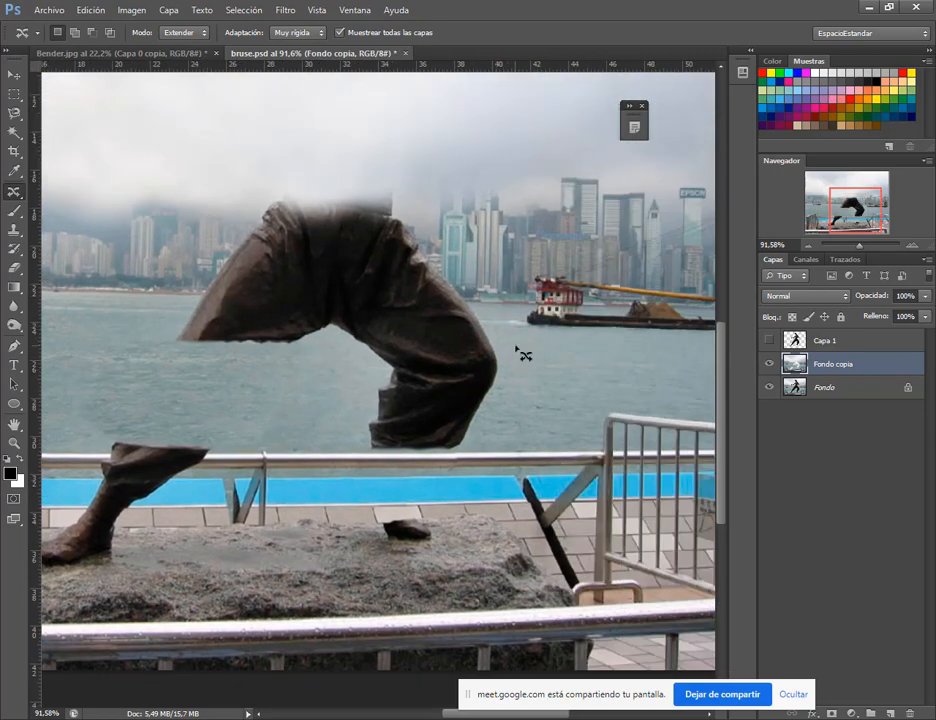
pyautogui.moveTo(558, 334); pyautogui.dragTo(508, 337)
pyautogui.moveTo(562, 378)
pyautogui.mouseDown()
pyautogui.moveTo(468, 386)
pyautogui.moveTo(464, 368)
pyautogui.mouseUp()
pyautogui.moveTo(531, 397)
pyautogui.mouseDown()
pyautogui.moveTo(453, 382)
pyautogui.moveTo(449, 368)
pyautogui.mouseUp()
pyautogui.moveTo(512, 432)
pyautogui.mouseDown()
pyautogui.moveTo(418, 443)
pyautogui.moveTo(490, 436)
pyautogui.mouseUp()
pyautogui.moveTo(505, 429); pyautogui.dragTo(443, 441)
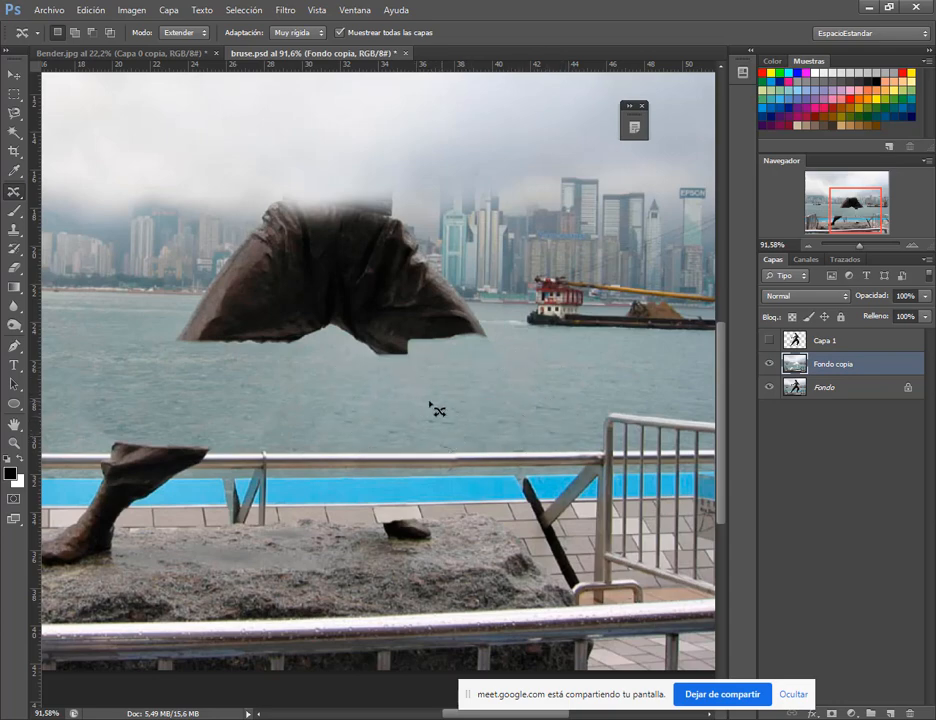
pyautogui.hscroll(-5, 330, 437)
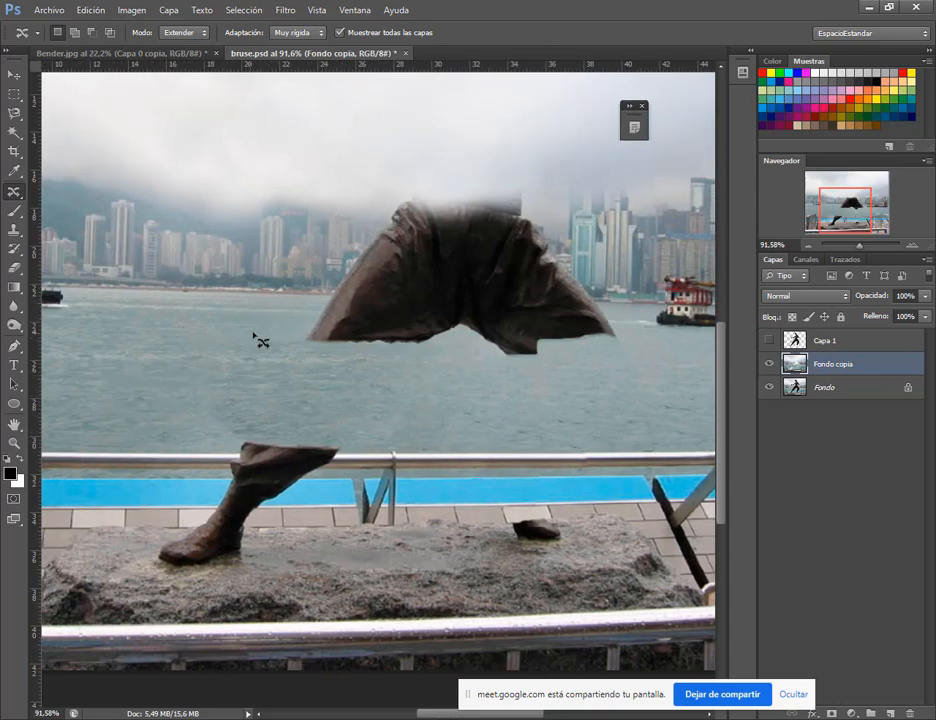
pyautogui.click(15, 228)
pyautogui.scroll(6, 224, 511)
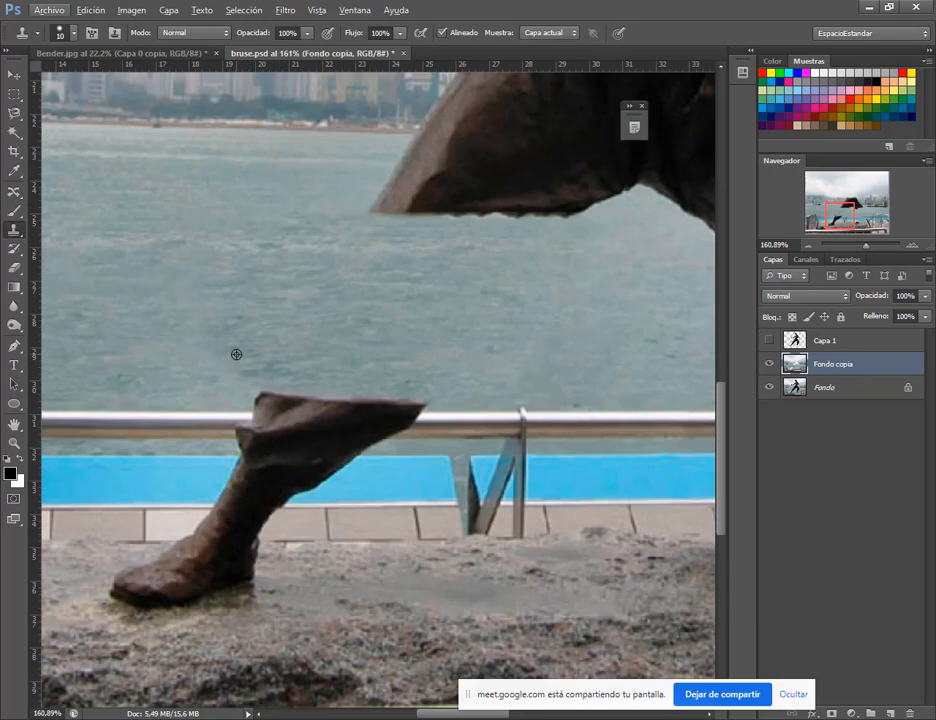
pyautogui.click(15, 192)
pyautogui.moveTo(249, 306); pyautogui.dragTo(485, 345)
pyautogui.hotkey('ctrl', 'd')
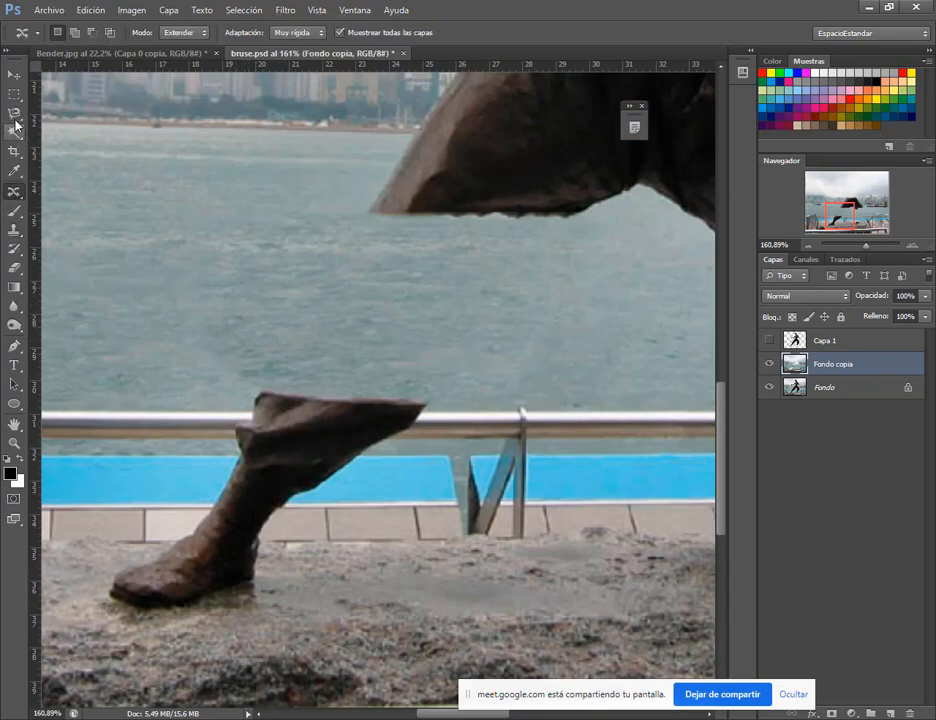
# Step: Outline a four-sided area along the railing's upper edge with the Polygonal Lasso and shift the selection onto clean sea
pyautogui.rightClick(15, 116)
pyautogui.click(75, 128)
pyautogui.click(226, 412)
pyautogui.click(500, 412)
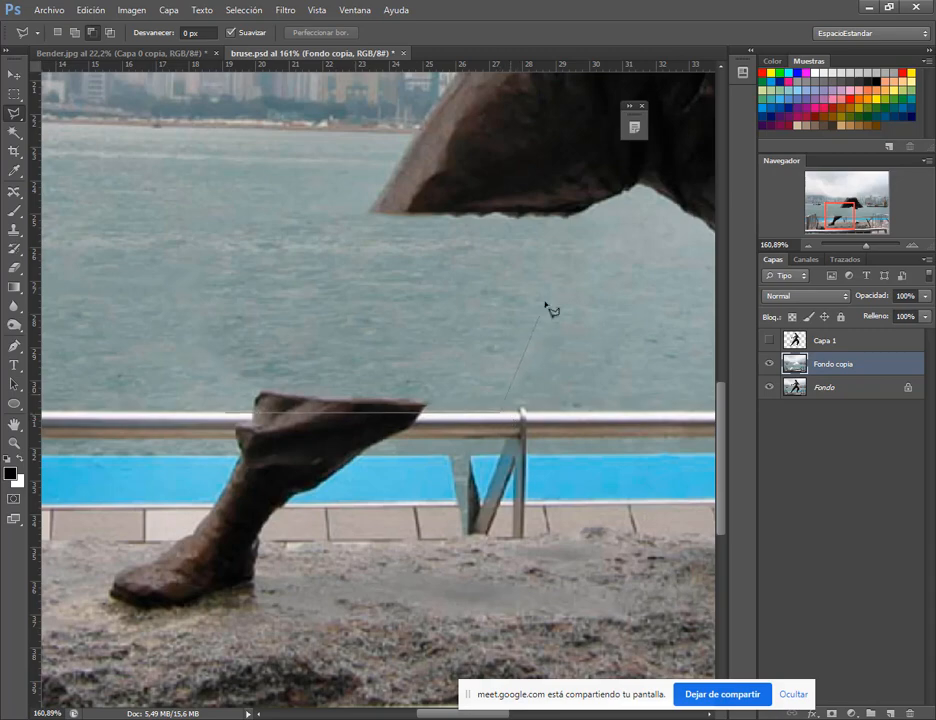
pyautogui.click(222, 413)
pyautogui.scroll(2, 397, 334)
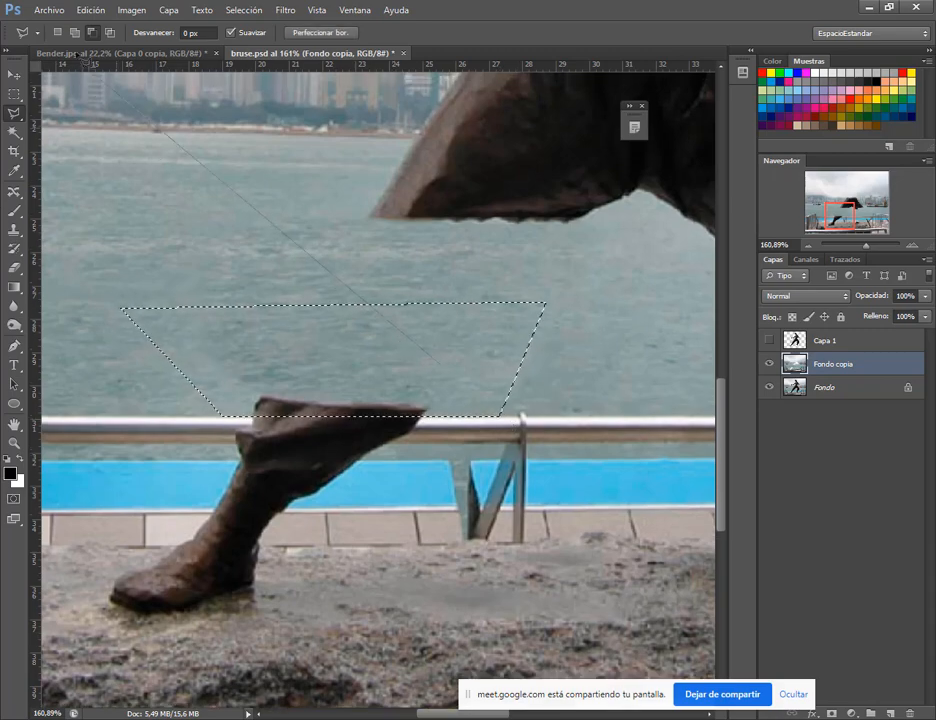
pyautogui.click(57, 32)
pyautogui.moveTo(377, 429); pyautogui.dragTo(334, 450)
# Step: Duplicate the selected sea patch down to the railing's upper edge with Content-Aware Move, covering the straight leg, and deselect
pyautogui.press('j')
pyautogui.press('c')
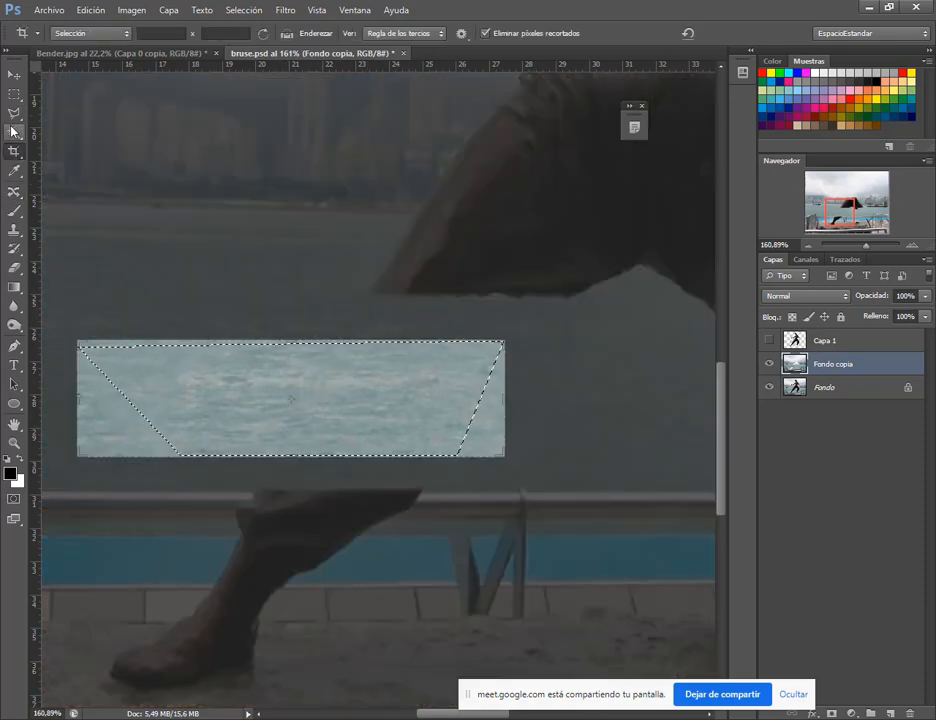
pyautogui.click(14, 191)
pyautogui.moveTo(382, 409); pyautogui.dragTo(388, 449)
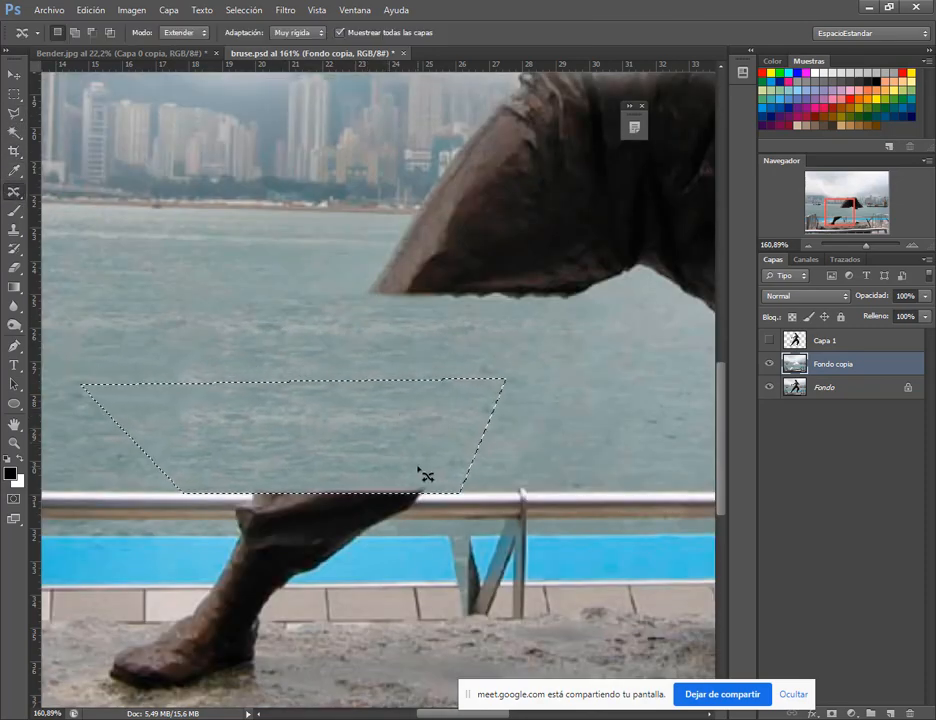
pyautogui.hotkey('ctrl', 'd')
pyautogui.scroll(-5, 450, 491)
pyautogui.scroll(3, 476, 518)
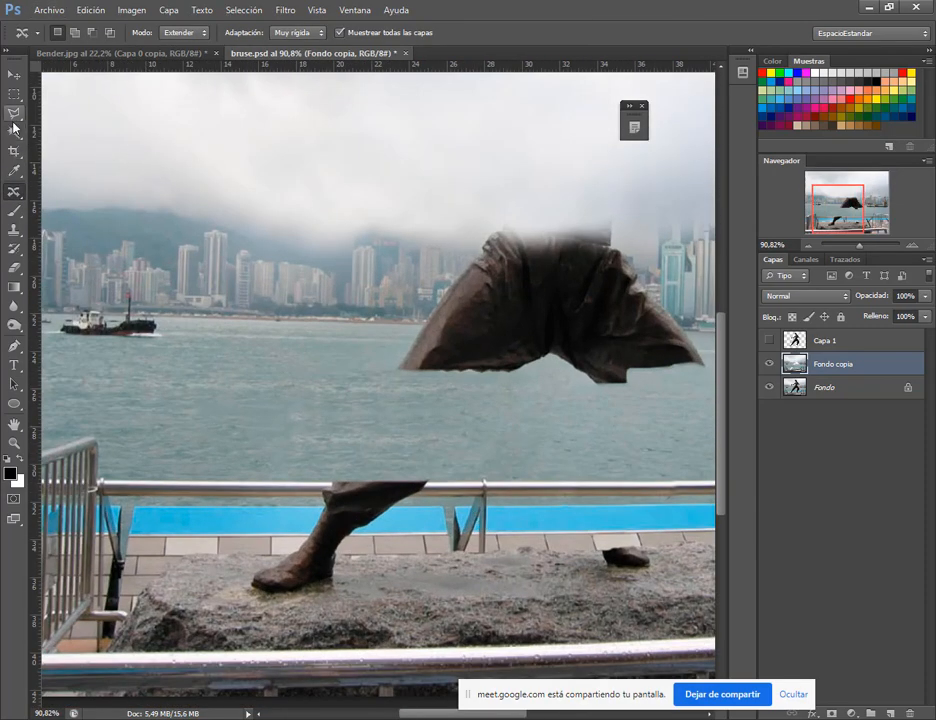
# Step: Blend the patched sea with a 116 px Clone Stamp brush at 43% opacity
pyautogui.click(14, 229)
pyautogui.moveTo(567, 447); pyautogui.dragTo(379, 431)
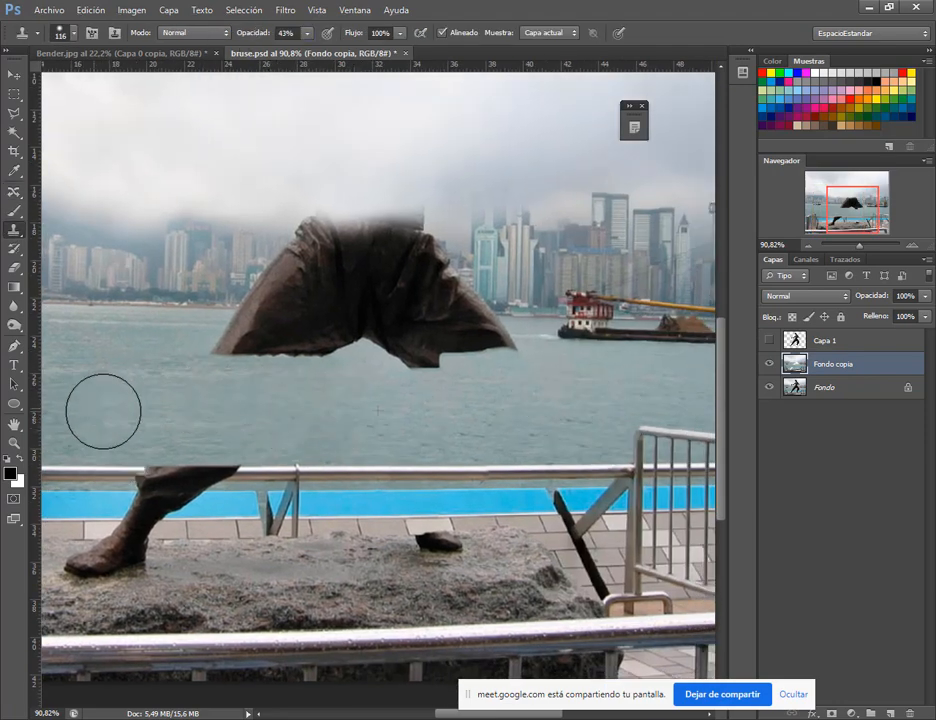
pyautogui.scroll(-5, 297, 434)
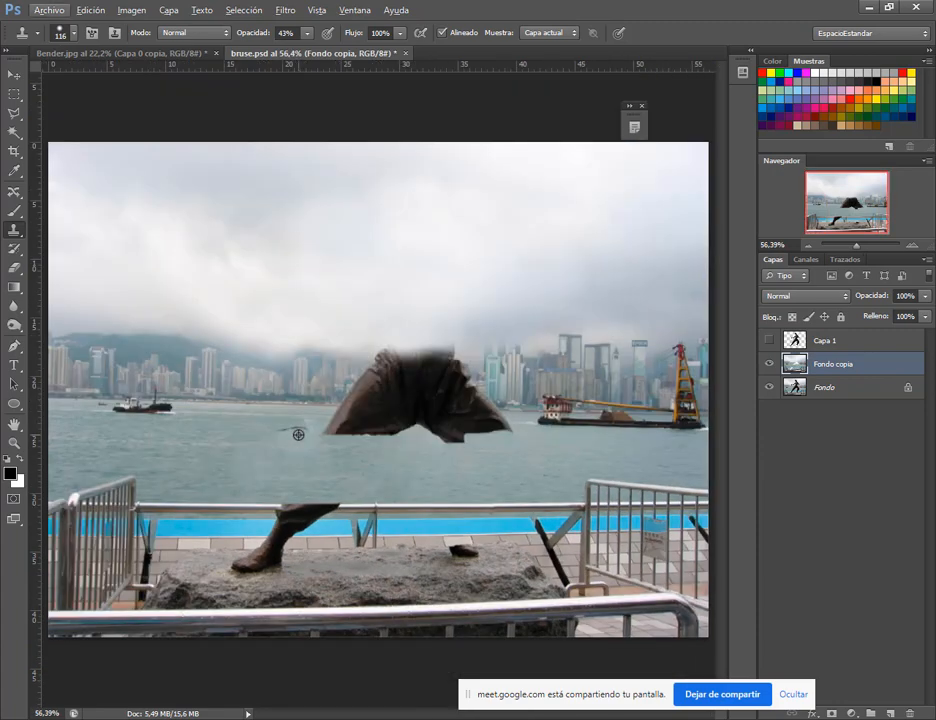
pyautogui.scroll(5, 299, 434)
# Step: Touch up the repeated water texture with 38 px and 83 px Clone Stamp brushes, lowering the opacity to 34%
pyautogui.rightClick(339, 433)
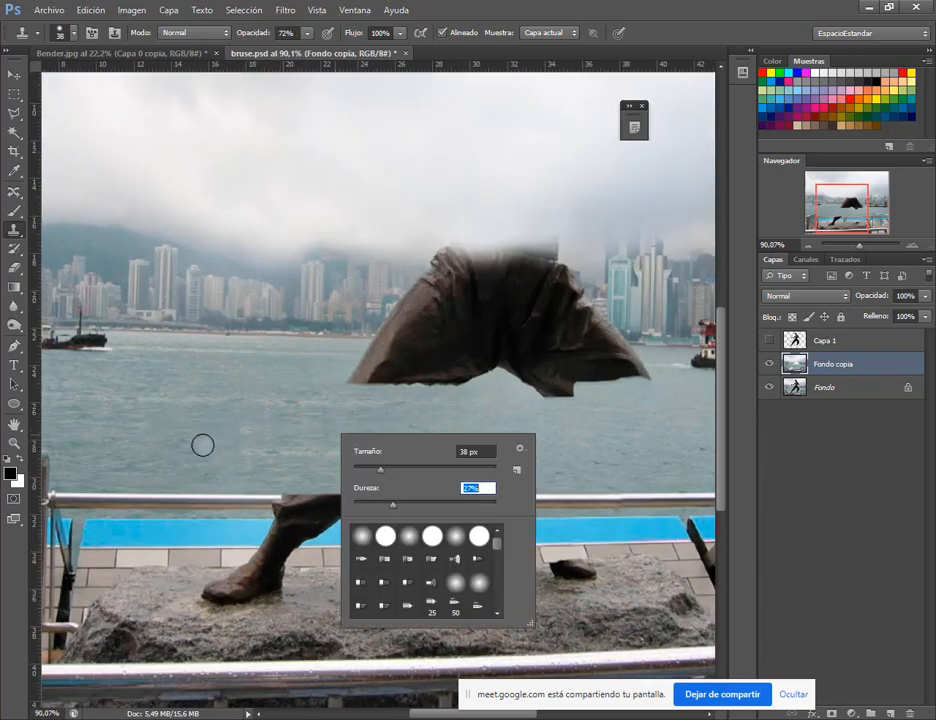
pyautogui.moveTo(203, 445); pyautogui.dragTo(216, 445)
pyautogui.moveTo(262, 32); pyautogui.dragTo(242, 32)
pyautogui.rightClick(346, 426)
pyautogui.moveTo(395, 462); pyautogui.dragTo(427, 462)
pyautogui.click(648, 443)
pyautogui.moveTo(640, 443); pyautogui.dragTo(422, 460)
pyautogui.click(160, 717)
pyautogui.click(98, 627)
pyautogui.click(848, 10)
pyautogui.scroll(4, 308, 450)
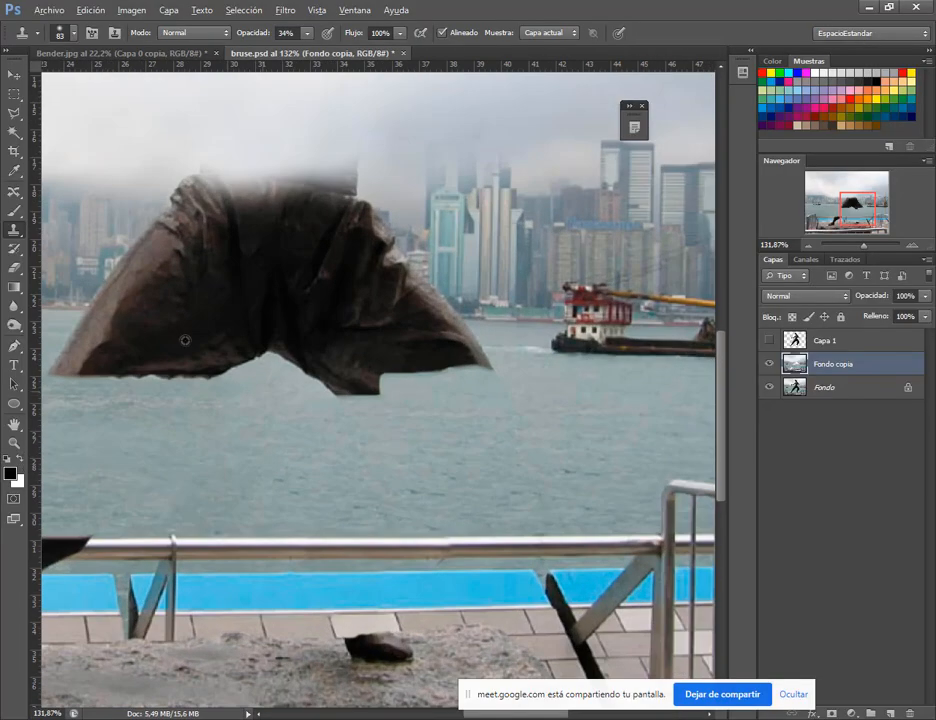
pyautogui.click(14, 191)
pyautogui.moveTo(284, 449); pyautogui.dragTo(336, 526)
pyautogui.moveTo(272, 456); pyautogui.dragTo(282, 449)
pyautogui.moveTo(509, 479); pyautogui.dragTo(428, 368)
pyautogui.scroll(-4, 440, 482)
pyautogui.hotkey('ctrl', 'alt', 'z')
pyautogui.hotkey('ctrl', 'alt', 'z')
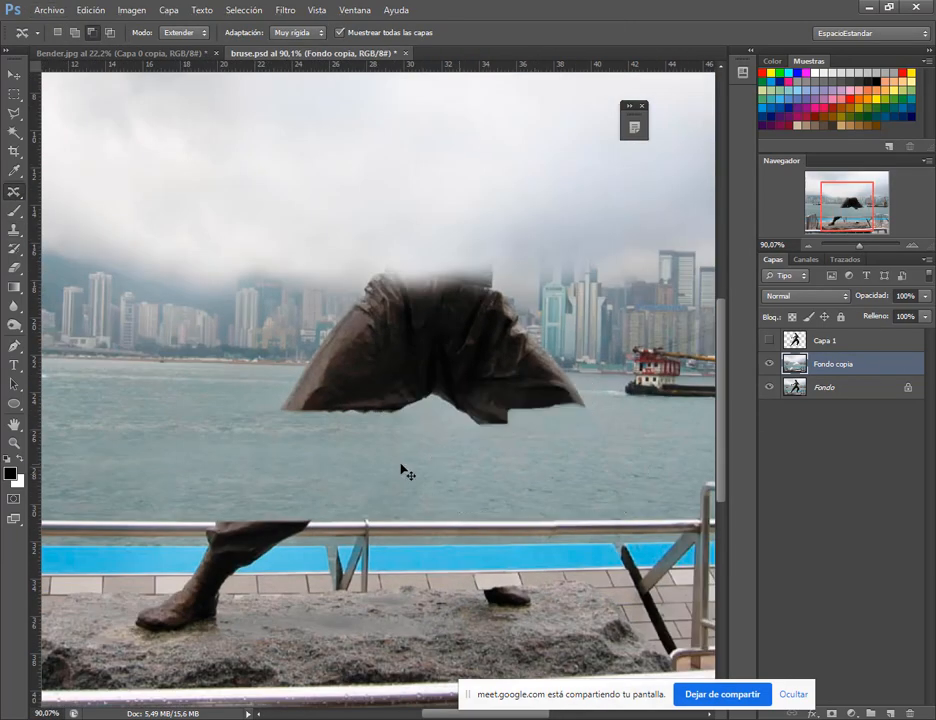
# Step: Extend the sea over the statue's thighs up to the shoreline with several Content-Aware Move patches
pyautogui.moveTo(230, 388); pyautogui.dragTo(363, 401)
pyautogui.click(172, 380)
pyautogui.moveTo(313, 380); pyautogui.dragTo(318, 392)
pyautogui.moveTo(303, 412); pyautogui.dragTo(508, 419)
pyautogui.click(173, 395)
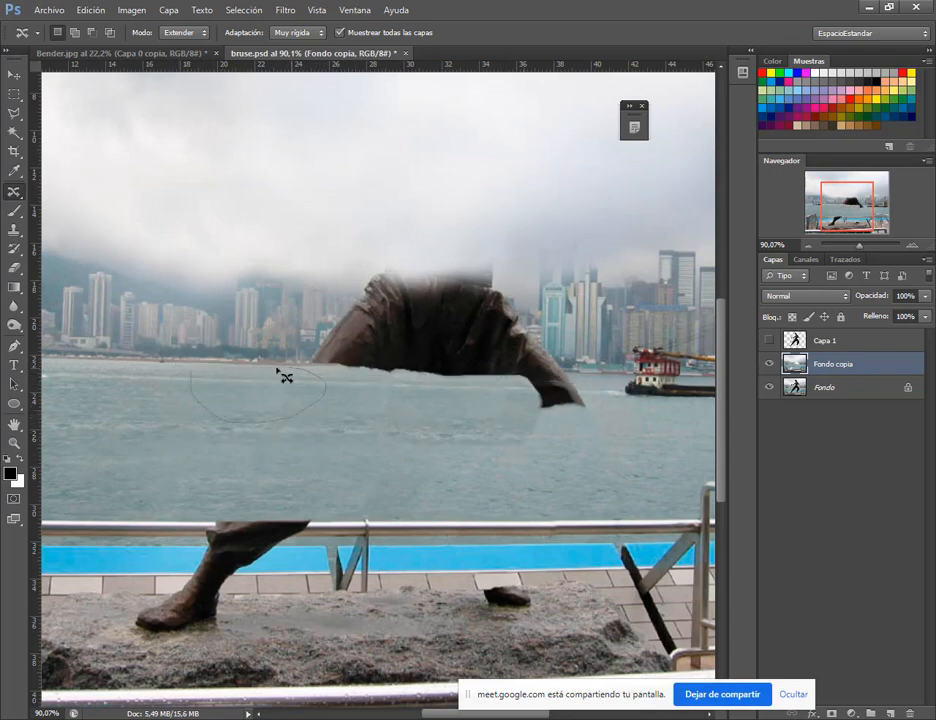
pyautogui.moveTo(285, 377); pyautogui.dragTo(588, 405)
pyautogui.click(645, 436)
pyautogui.press('s')
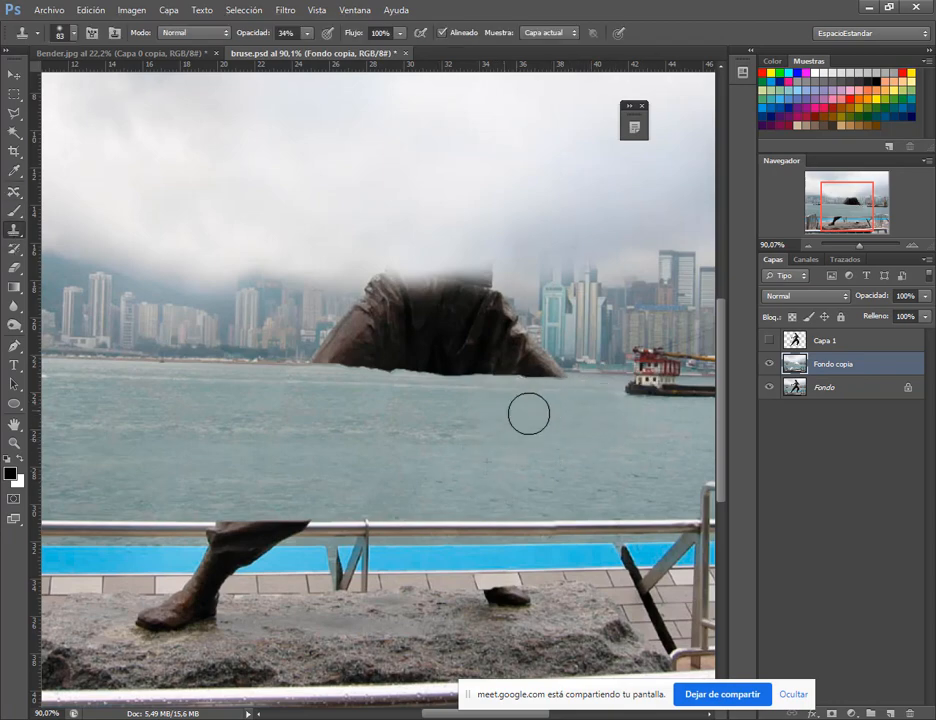
pyautogui.moveTo(220, 453); pyautogui.dragTo(181, 451)
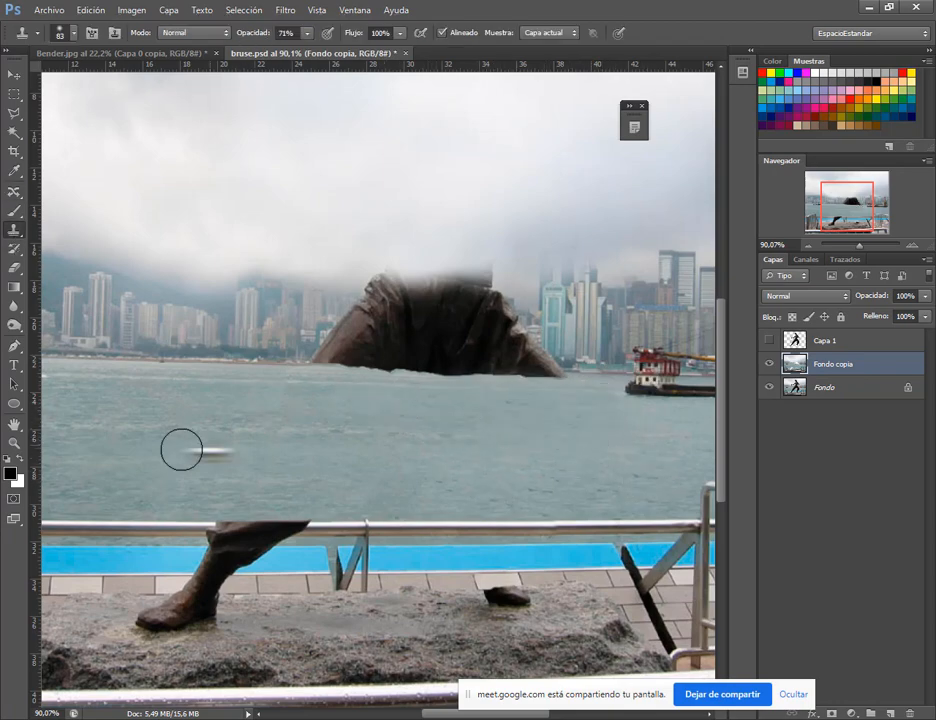
pyautogui.scroll(-3, 437, 445)
# Step: Clone the blue strip and its white lower border across the straight leg at 100% opacity, finishing with a 15 px brush
pyautogui.scroll(8, 331, 512)
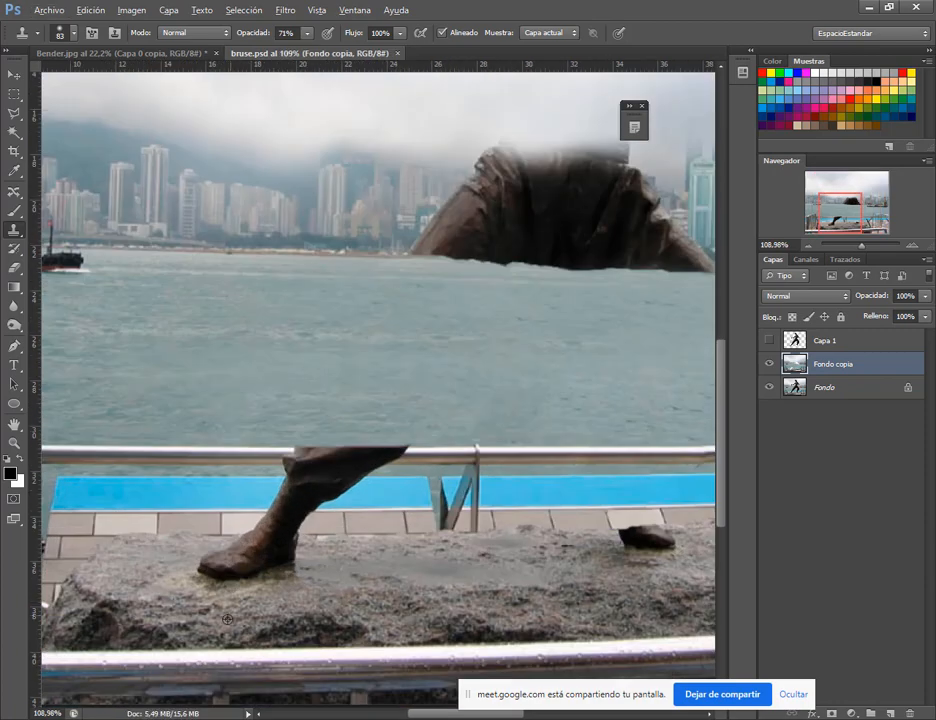
pyautogui.moveTo(306, 528); pyautogui.dragTo(564, 351)
pyautogui.rightClick(376, 259)
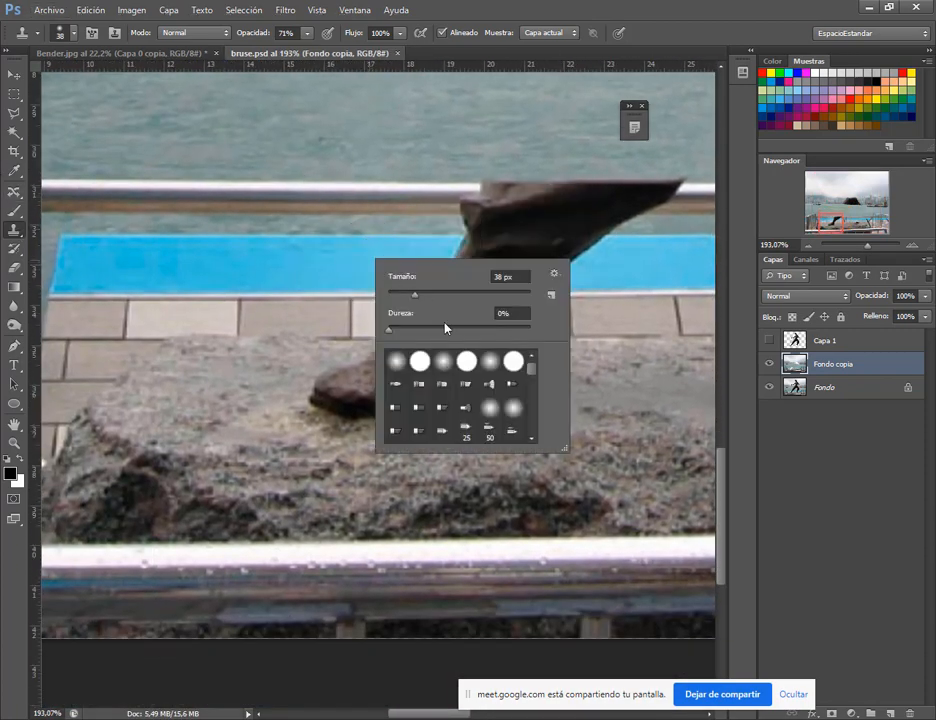
pyautogui.moveTo(245, 38); pyautogui.dragTo(318, 261)
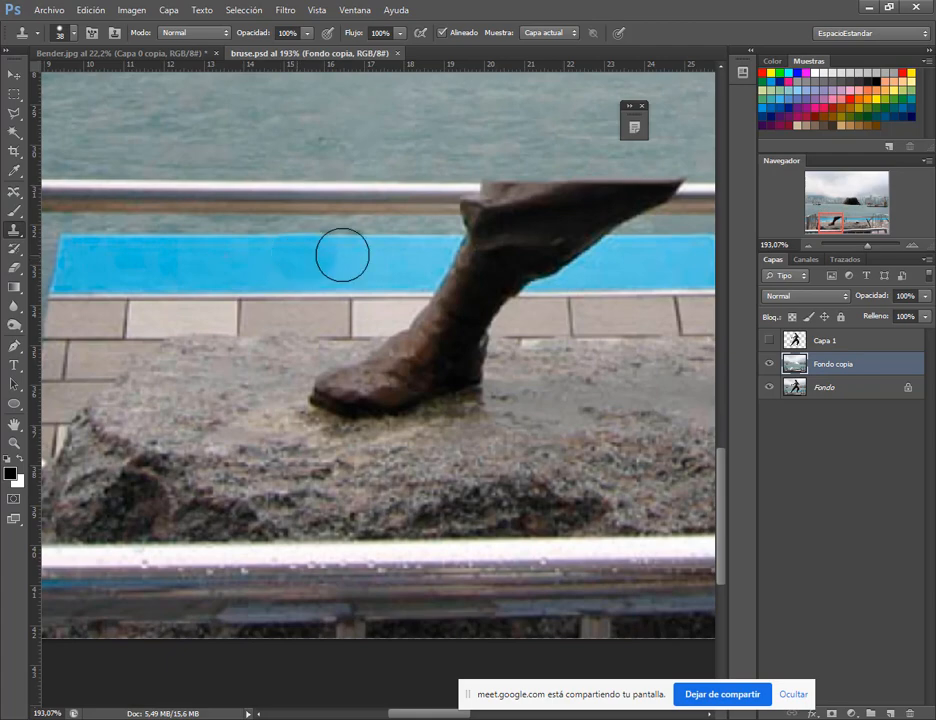
pyautogui.click(257, 33)
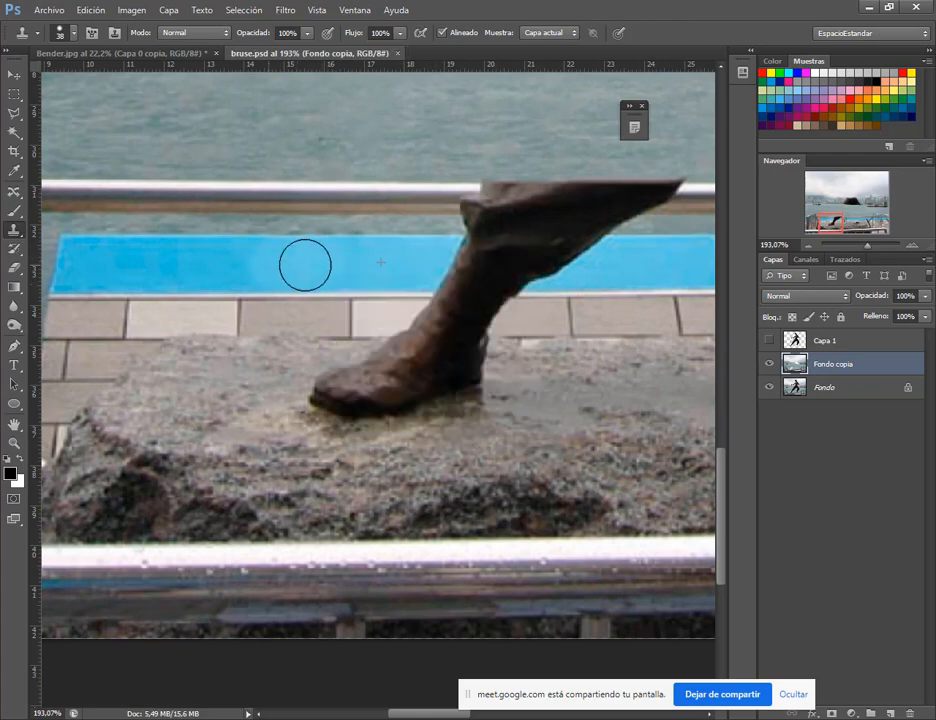
pyautogui.scroll(3, 605, 318)
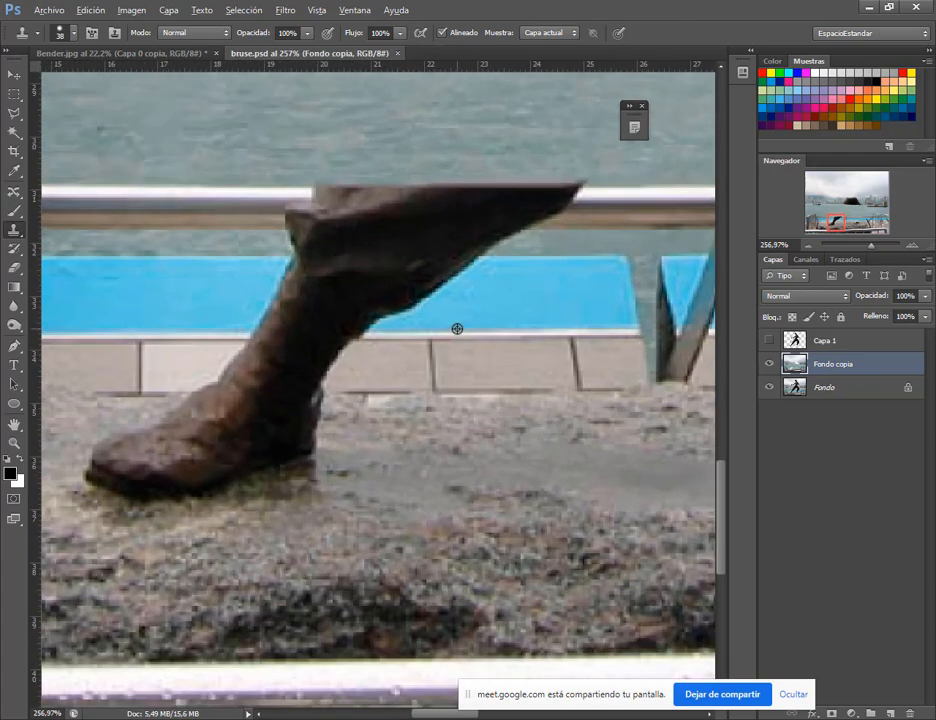
pyautogui.keyDown('alt'); pyautogui.rightClick(566, 283); pyautogui.keyUp('alt')
pyautogui.keyDown('alt'); pyautogui.click(566, 283); pyautogui.keyUp('alt')
pyautogui.moveTo(487, 277)
pyautogui.mouseDown()
pyautogui.moveTo(277, 268)
pyautogui.moveTo(416, 270)
pyautogui.moveTo(302, 278)
pyautogui.moveTo(388, 285)
pyautogui.moveTo(271, 292)
pyautogui.moveTo(431, 291)
pyautogui.moveTo(344, 303)
pyautogui.moveTo(382, 310)
pyautogui.moveTo(368, 315)
pyautogui.moveTo(261, 315)
pyautogui.mouseUp()
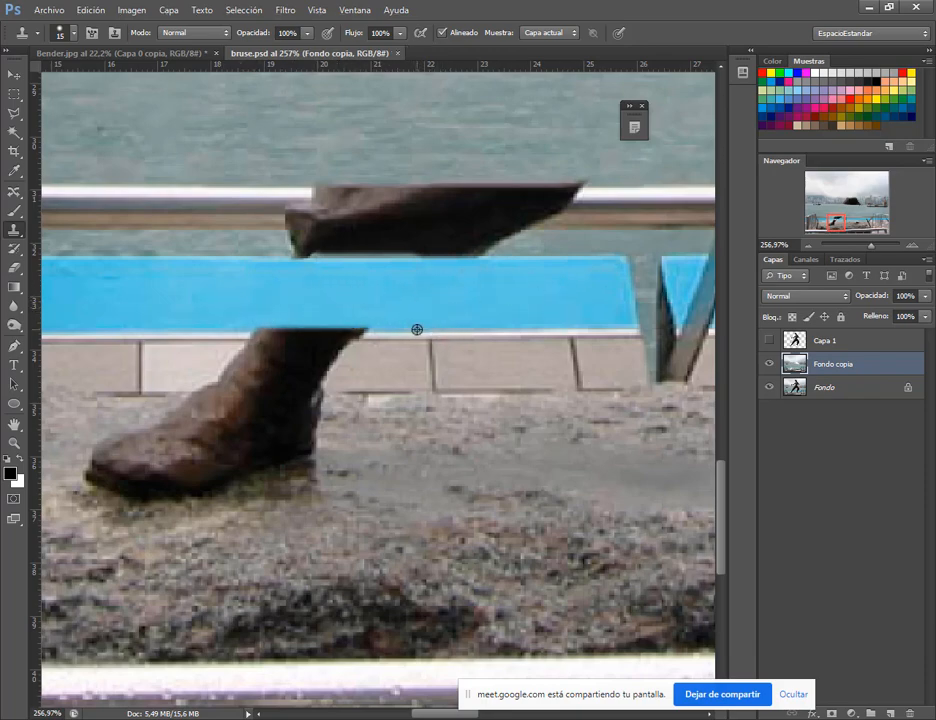
pyautogui.moveTo(356, 328); pyautogui.dragTo(490, 324)
pyautogui.moveTo(317, 328)
pyautogui.mouseDown()
pyautogui.moveTo(236, 326)
pyautogui.moveTo(335, 331)
pyautogui.moveTo(237, 330)
pyautogui.mouseUp()
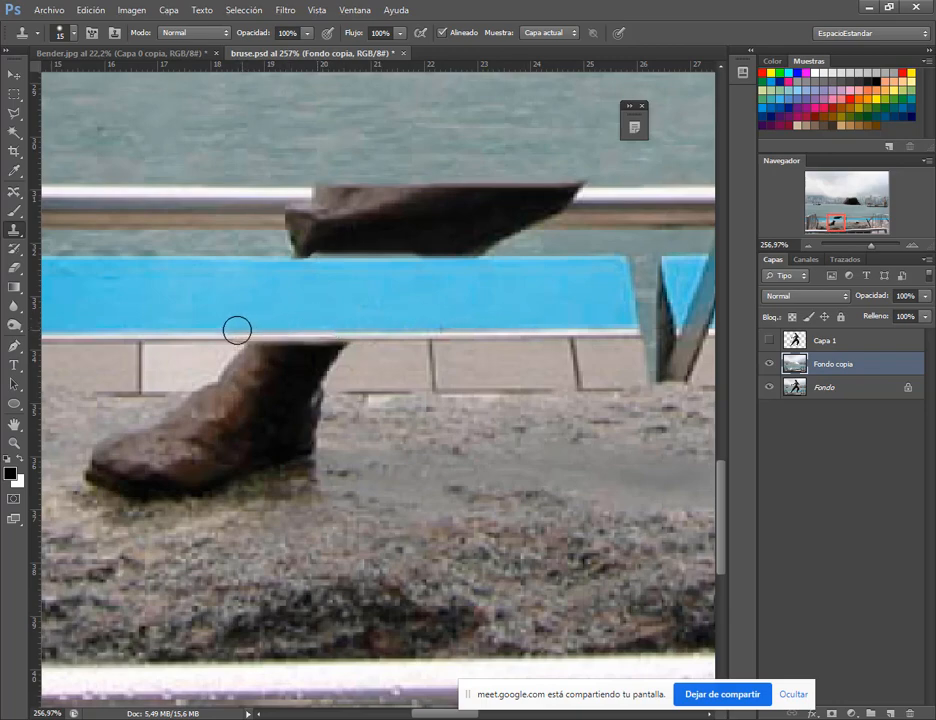
# Step: Copy a clean section of the metal railing to a new layer and place it in line over the straight leg
pyautogui.scroll(-3, 462, 309)
pyautogui.press('l')
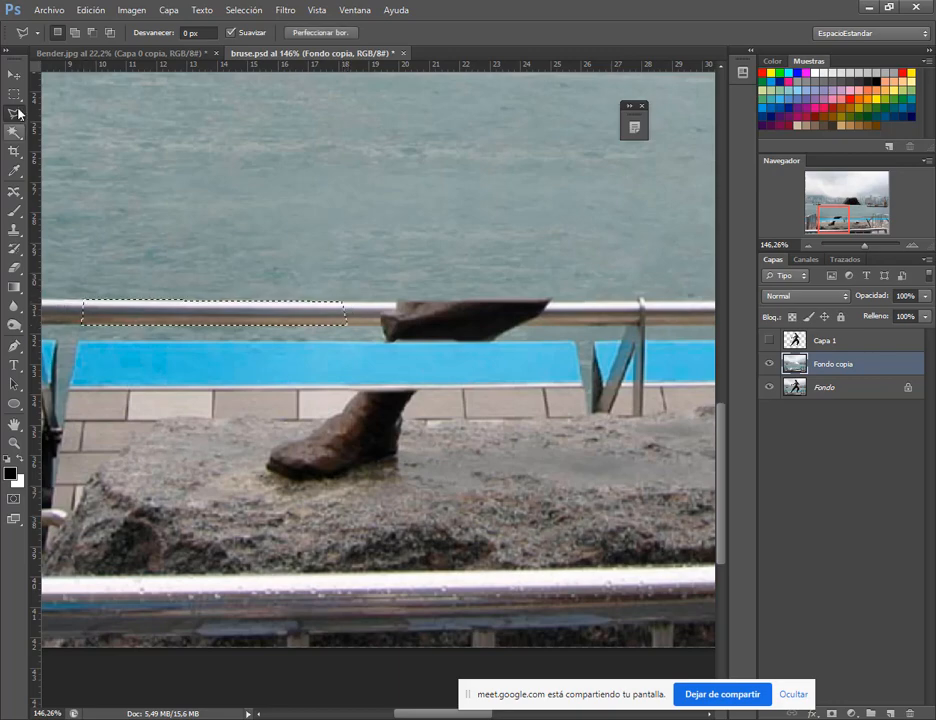
pyautogui.hotkey('ctrl', 'j')
pyautogui.press('v')
pyautogui.moveTo(275, 315); pyautogui.dragTo(528, 313)
pyautogui.scroll(2, 672, 400)
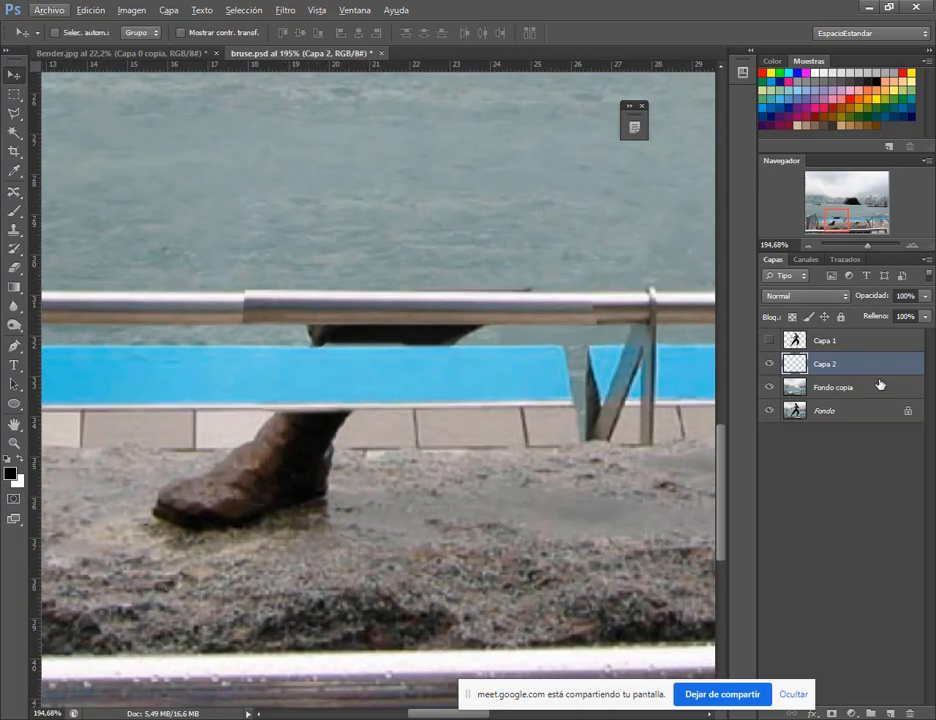
# Step: Blend the seams of the copied railing piece with the Clone Stamp, sampling all layers at 57% opacity
pyautogui.click(14, 229)
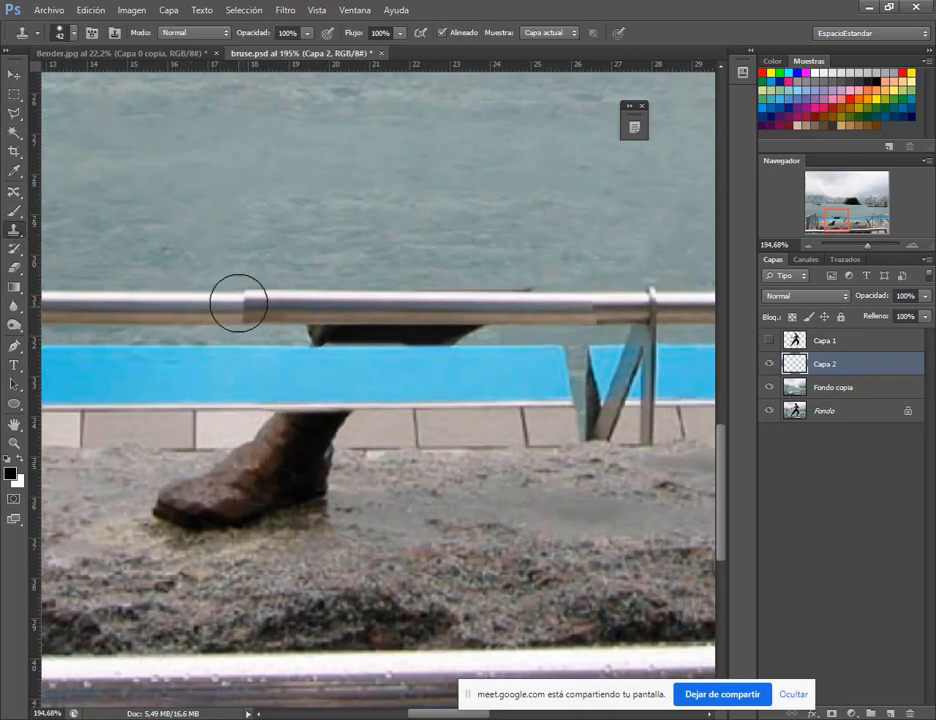
pyautogui.click(548, 33)
pyautogui.click(542, 72)
pyautogui.keyDown('alt'); pyautogui.click(181, 306); pyautogui.keyUp('alt')
pyautogui.moveTo(265, 34); pyautogui.dragTo(228, 40)
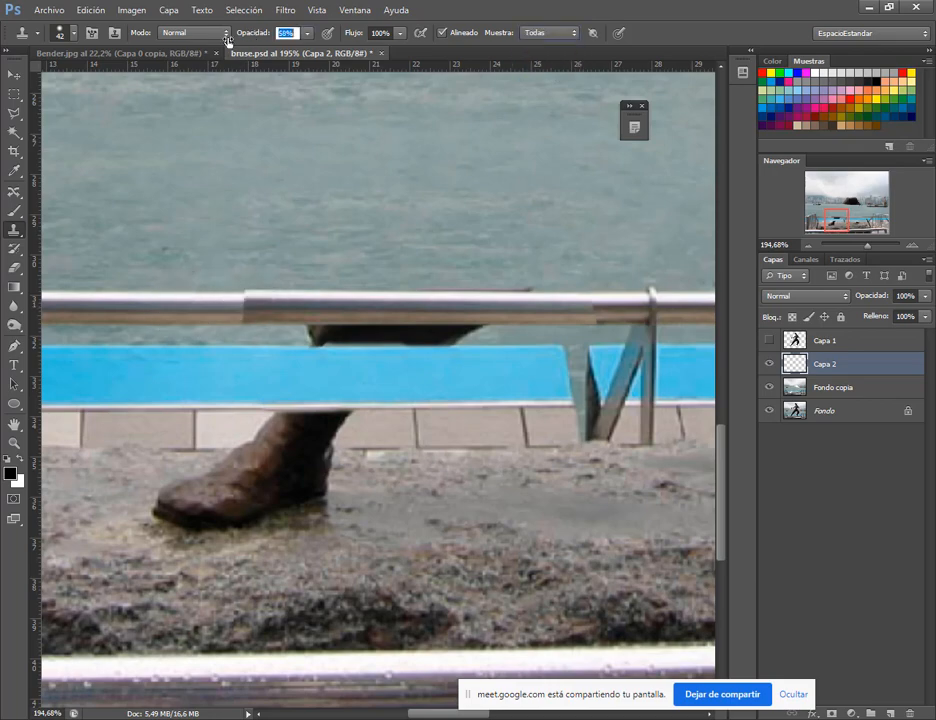
pyautogui.keyDown('alt'); pyautogui.click(160, 309); pyautogui.keyUp('alt')
pyautogui.moveTo(256, 309)
pyautogui.mouseDown()
pyautogui.moveTo(209, 309)
pyautogui.moveTo(266, 311)
pyautogui.mouseUp()
pyautogui.keyDown('alt'); pyautogui.click(104, 313); pyautogui.keyUp('alt')
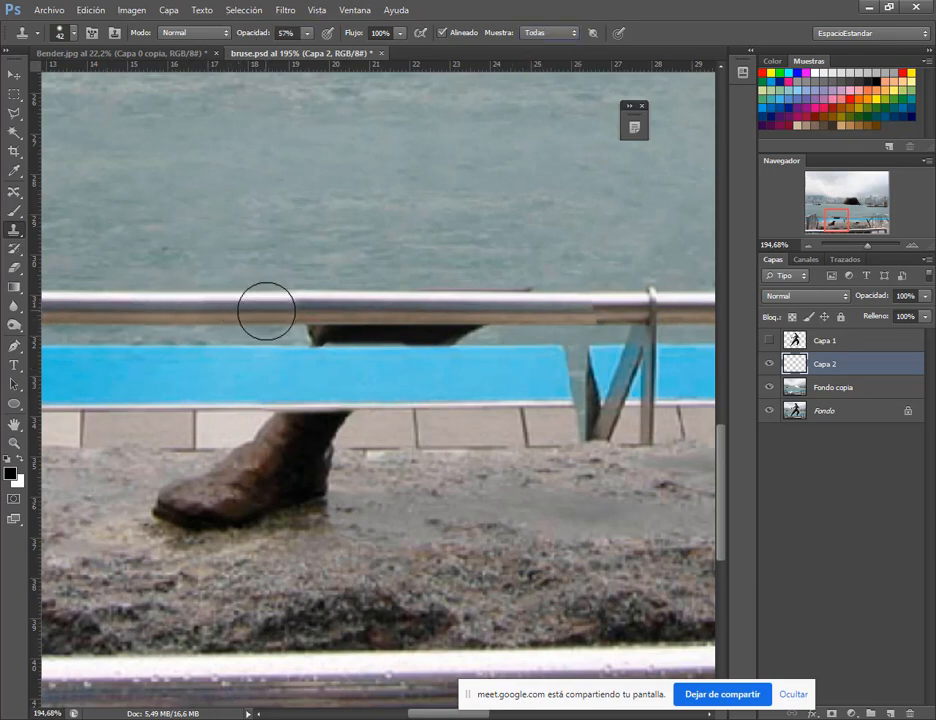
pyautogui.hscroll(3, 515, 302)
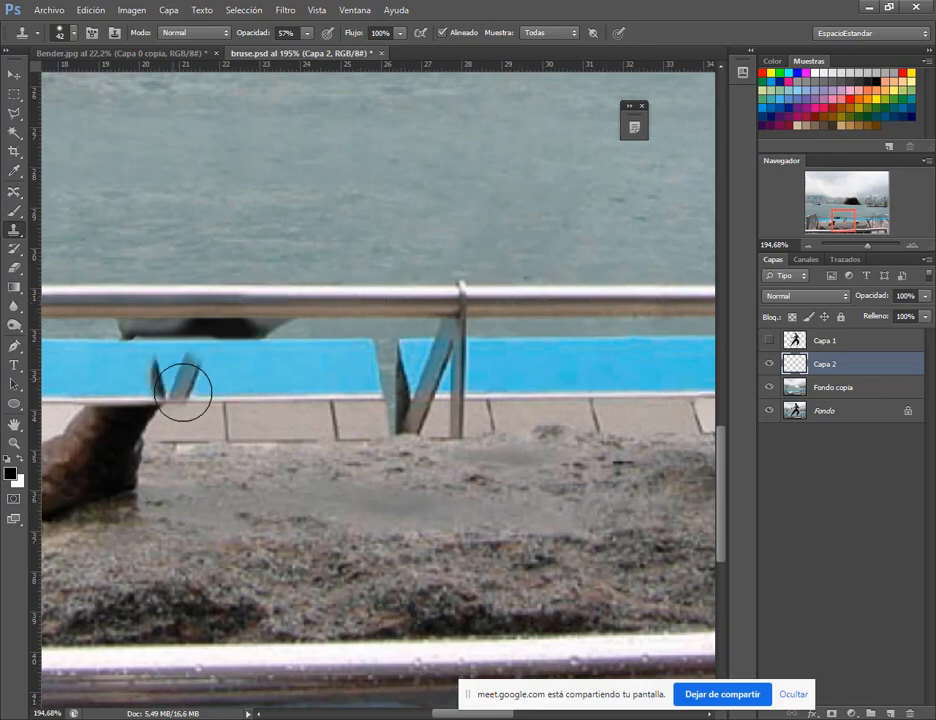
# Step: Merge the railing patch layer with the background copy and save the document
pyautogui.scroll(-9, 341, 401)
pyautogui.scroll(5, 275, 373)
pyautogui.keyDown('ctrl'); pyautogui.click(881, 386); pyautogui.keyUp('ctrl')
pyautogui.hotkey('ctrl', 'e')
pyautogui.click(49, 10)
pyautogui.click(111, 172)
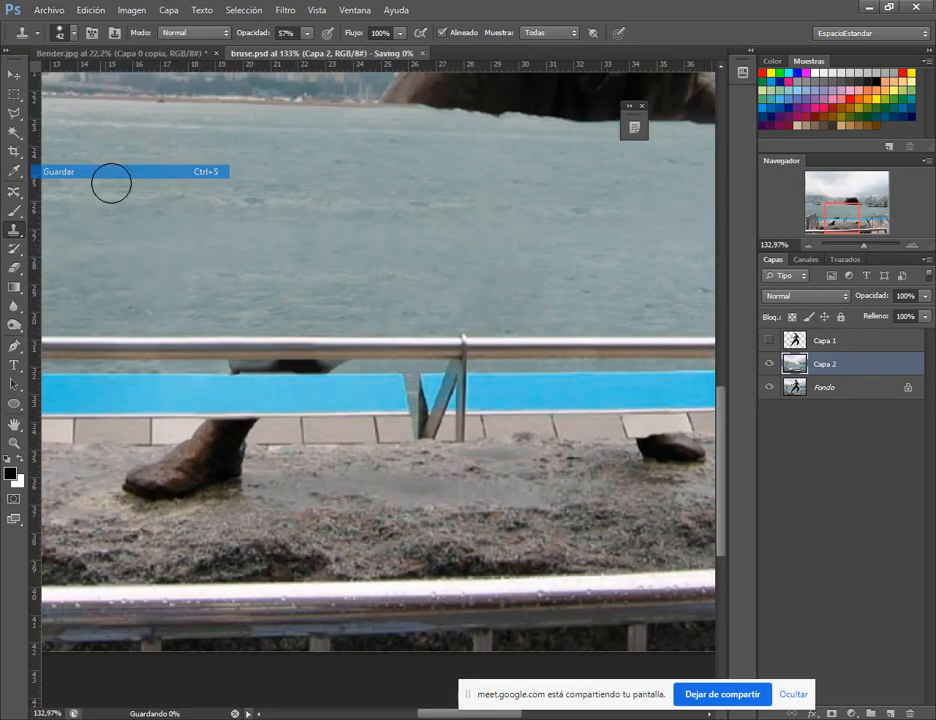
# Step: Clone water over the leg remnant between the railing and the blue strip with a 30 px brush at 100% opacity
pyautogui.scroll(7, 186, 405)
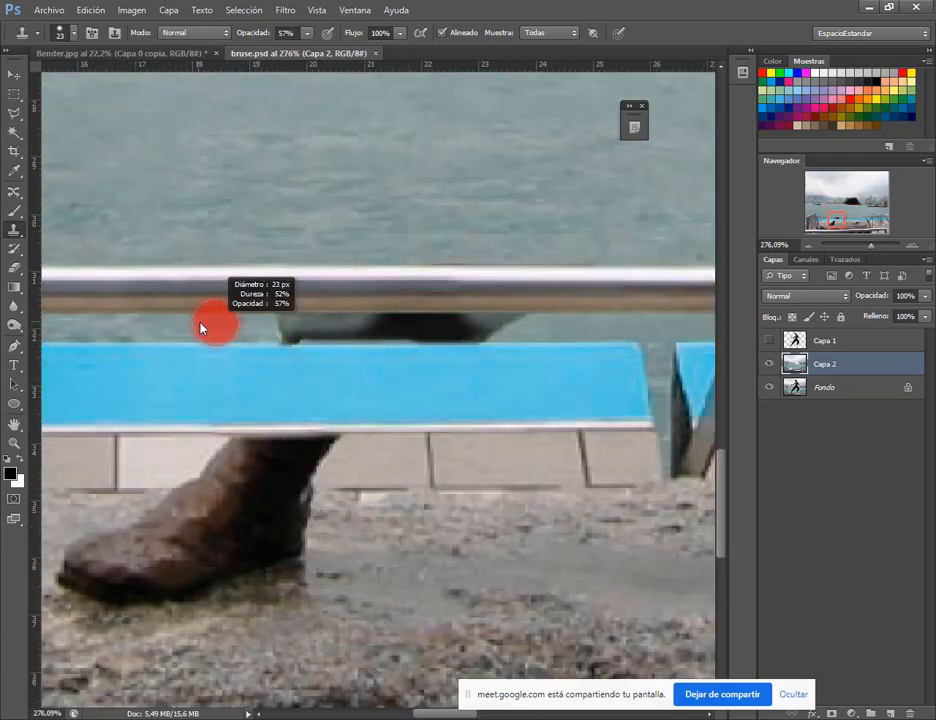
pyautogui.rightClick(176, 298)
pyautogui.press('Return')
pyautogui.press('0')
pyautogui.press(']')
pyautogui.keyDown('alt'); pyautogui.click(98, 330); pyautogui.keyUp('alt')
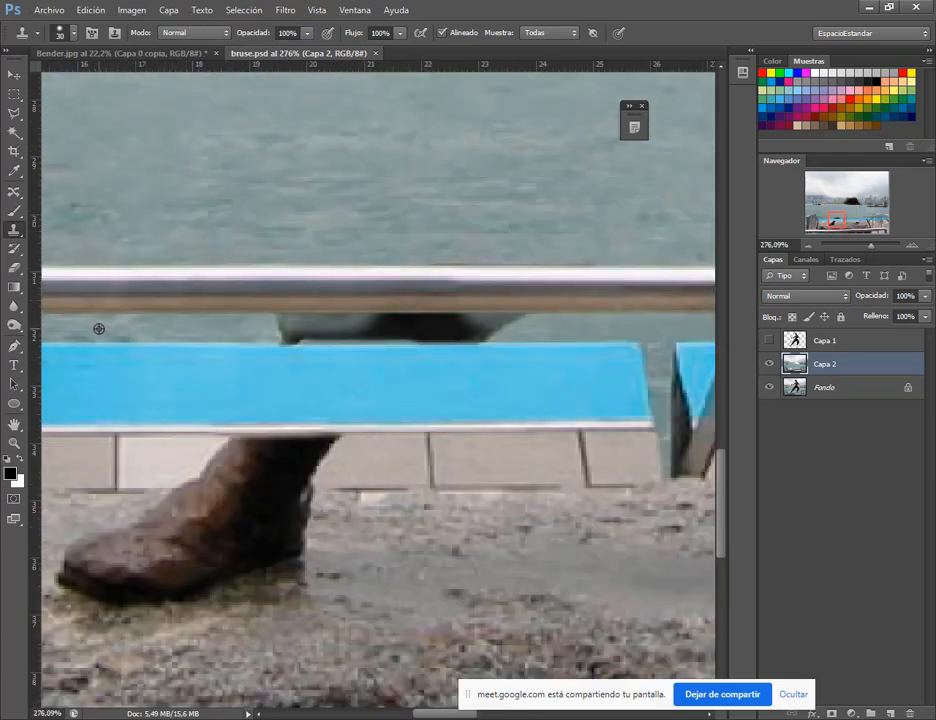
pyautogui.press(']')
pyautogui.moveTo(279, 330); pyautogui.dragTo(511, 328)
pyautogui.hotkey('ctrl', 'z')
pyautogui.moveTo(278, 328)
pyautogui.mouseDown()
pyautogui.moveTo(405, 328)
pyautogui.moveTo(348, 327)
pyautogui.mouseUp()
pyautogui.moveTo(435, 330); pyautogui.dragTo(497, 330)
pyautogui.scroll(-5, 585, 363)
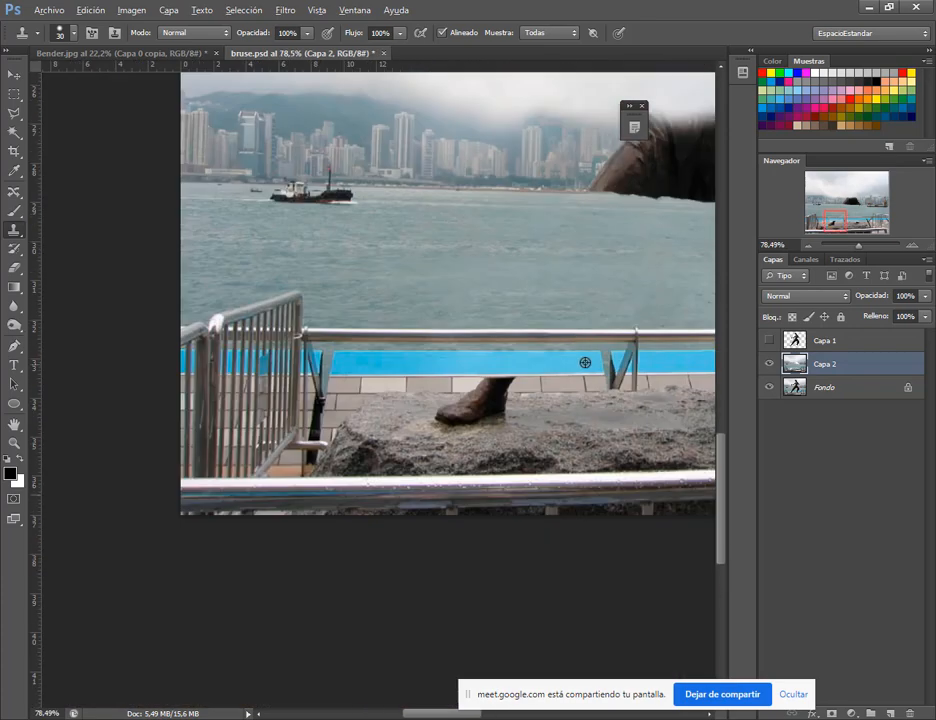
pyautogui.hotkey('alt', 'Tab')
pyautogui.hotkey('alt', 'Tab')
pyautogui.scroll(5, 532, 401)
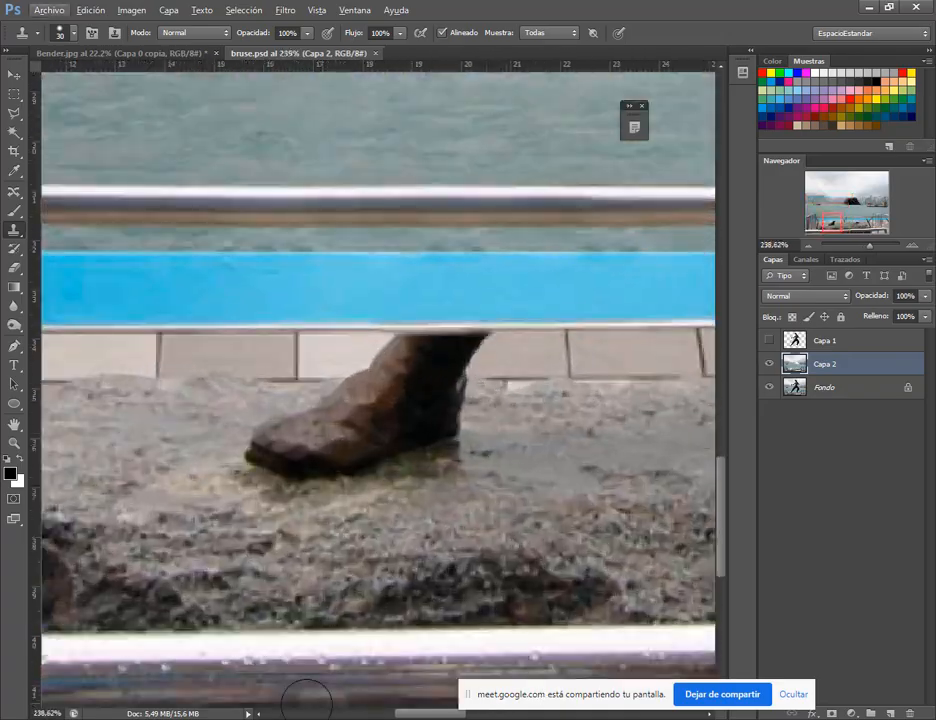
pyautogui.moveTo(200, 706)
pyautogui.click(77, 655)
pyautogui.click(365, 690)
pyautogui.hotkey('alt', 'Tab')
# Step: Clone the grey paving tiles over the ankle below the blue strip with a 20 px brush
pyautogui.scroll(3, 490, 387)
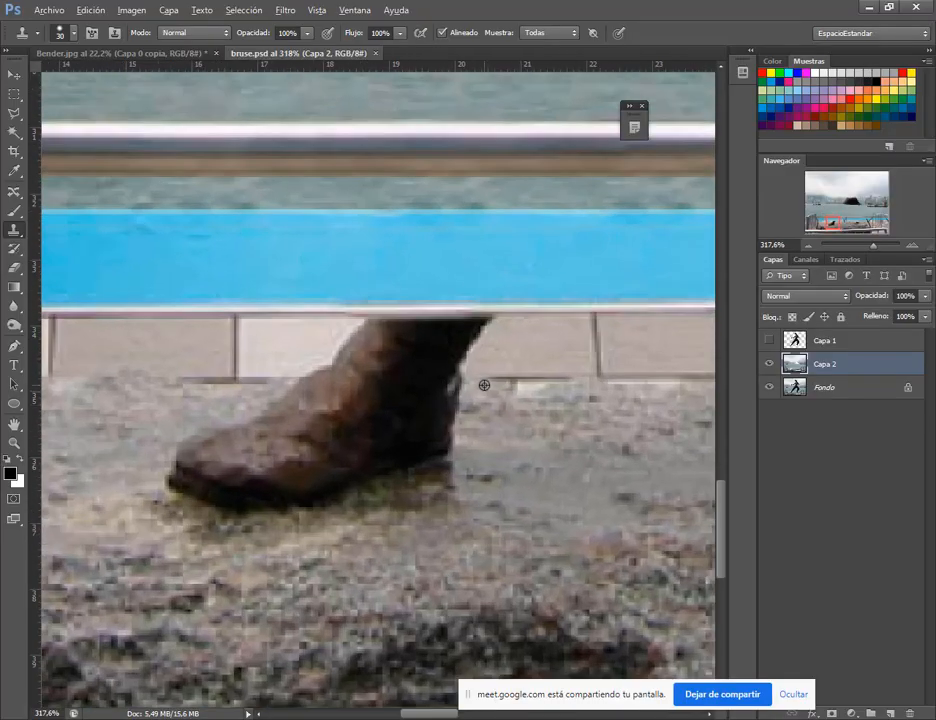
pyautogui.scroll(-4, 562, 405)
pyautogui.moveTo(607, 433); pyautogui.dragTo(490, 423)
pyautogui.scroll(-2, 488, 410)
pyautogui.scroll(2, 483, 391)
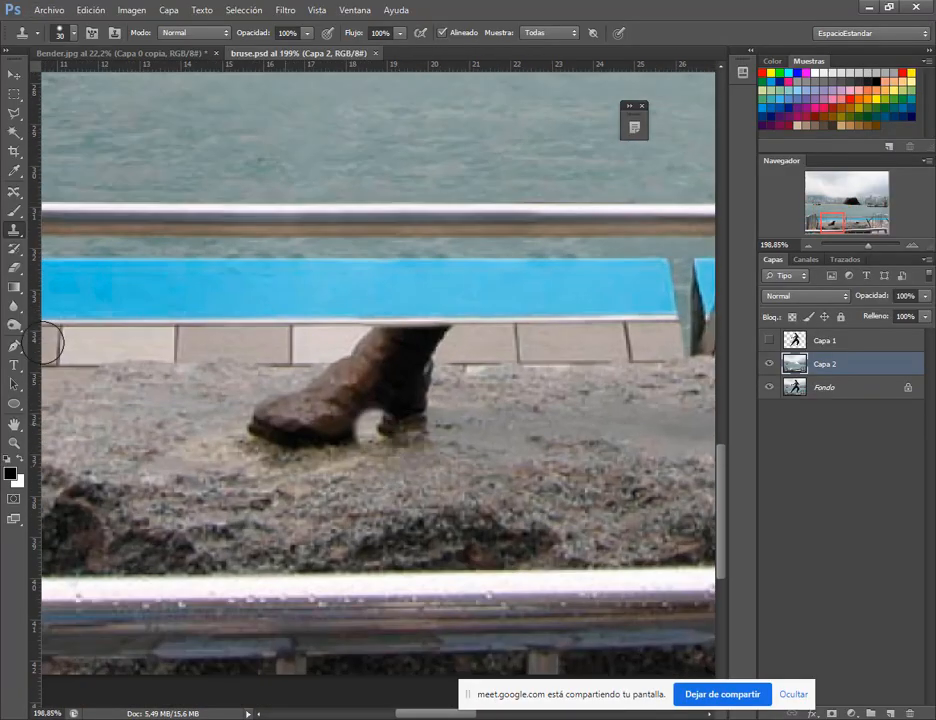
pyautogui.scroll(4, 471, 316)
pyautogui.keyDown('alt'); pyautogui.rightClick(479, 349); pyautogui.keyUp('alt')
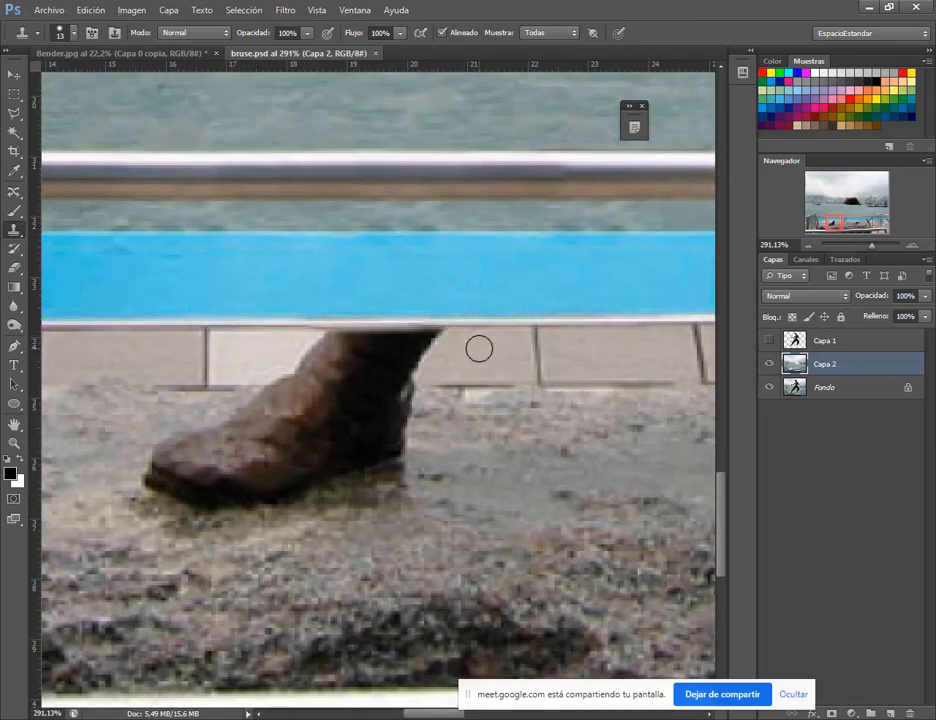
pyautogui.rightClick(480, 349)
pyautogui.click(460, 349)
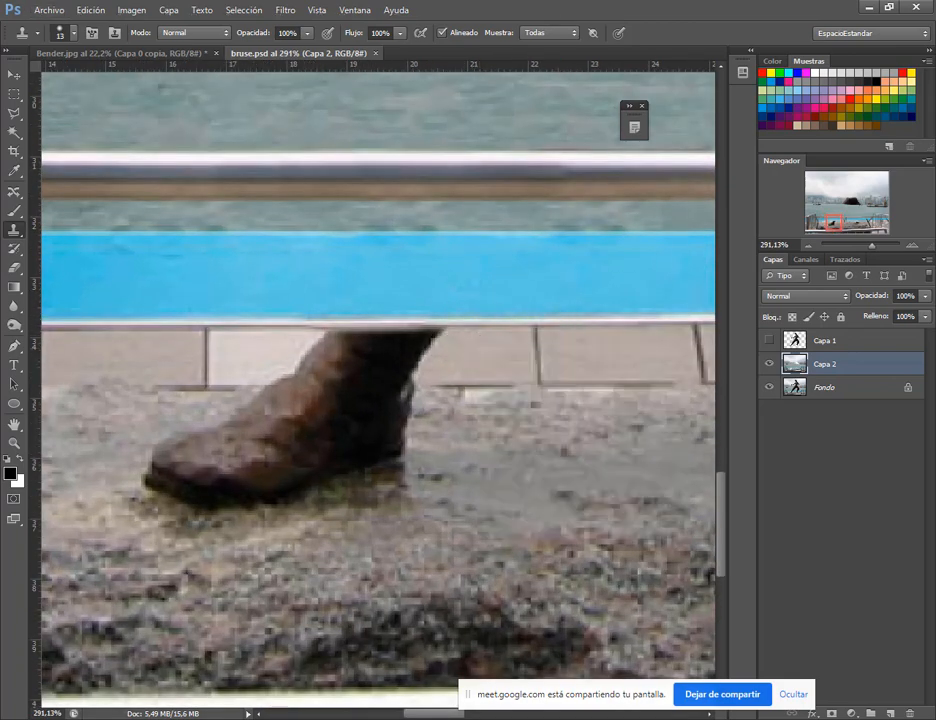
pyautogui.keyDown('alt'); pyautogui.rightClick(505, 334); pyautogui.keyUp('alt')
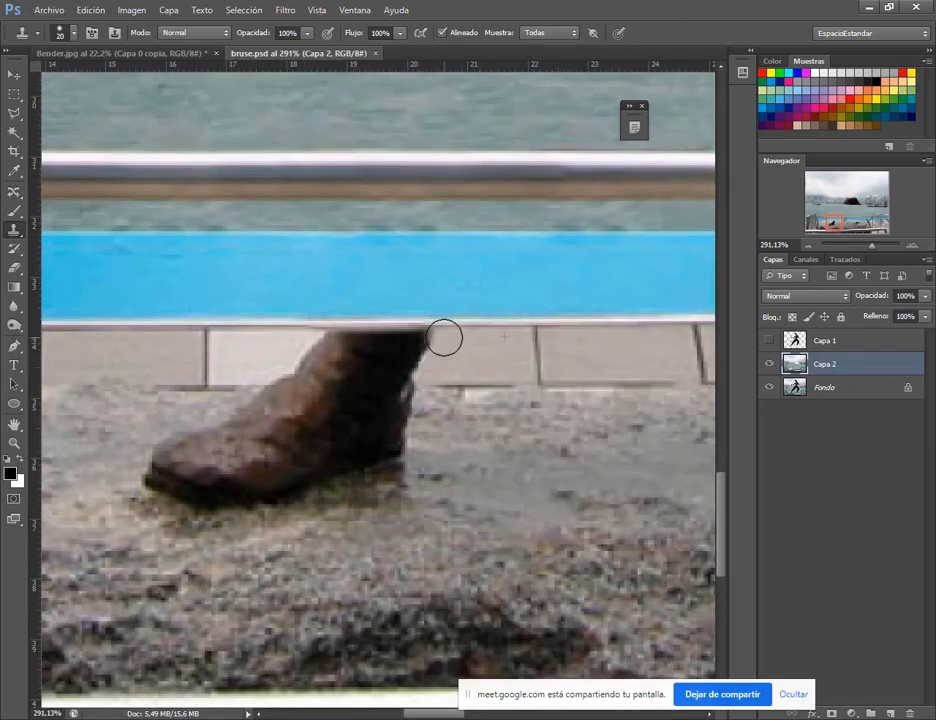
pyautogui.moveTo(444, 339)
pyautogui.mouseDown()
pyautogui.moveTo(409, 367)
pyautogui.moveTo(397, 353)
pyautogui.moveTo(487, 336)
pyautogui.moveTo(341, 338)
pyautogui.moveTo(328, 355)
pyautogui.moveTo(364, 364)
pyautogui.moveTo(340, 361)
pyautogui.mouseUp()
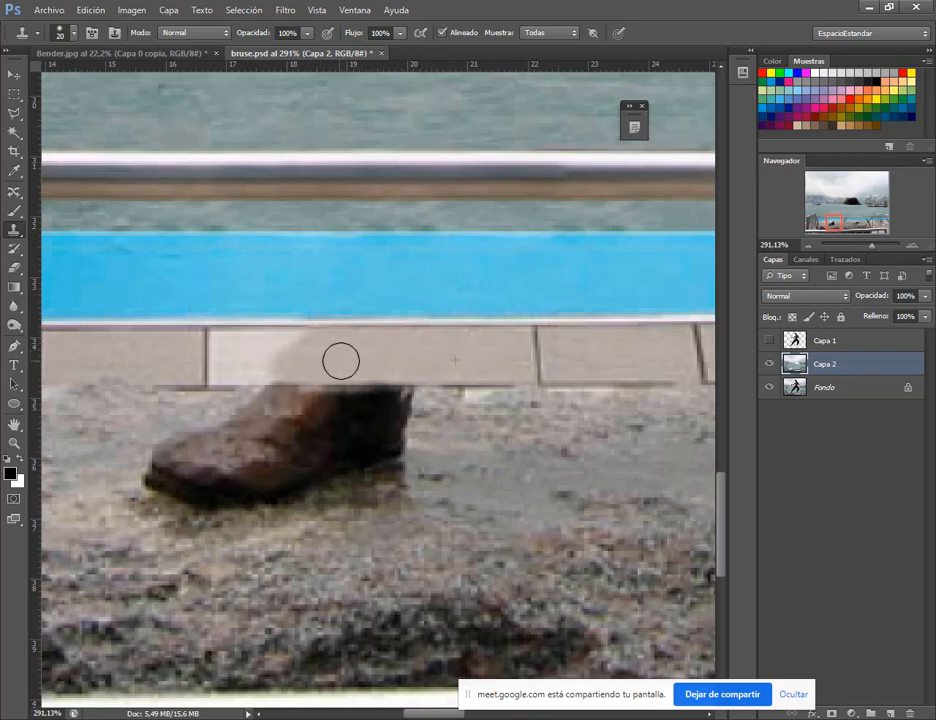
pyautogui.scroll(-5, 330, 374)
pyautogui.scroll(4, 298, 382)
pyautogui.moveTo(281, 389); pyautogui.dragTo(412, 401)
# Step: Compare the retouched layer with the original and rebuild the light paving tile above the foot by cloning a matching light tile
pyautogui.click(769, 363)
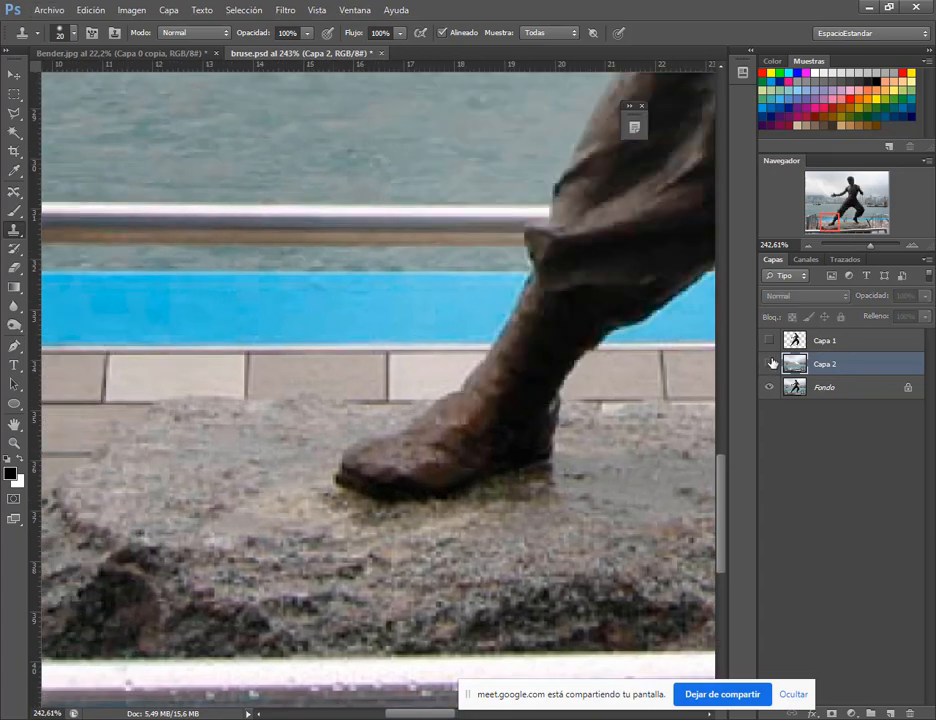
pyautogui.click(769, 363)
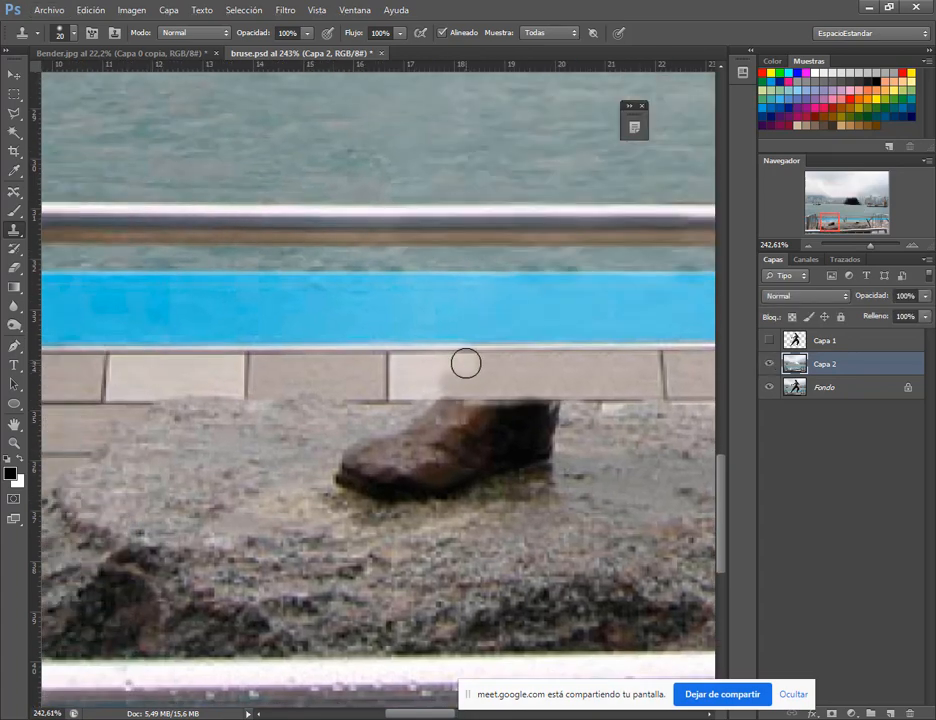
pyautogui.hotkey('ctrl', 'z')
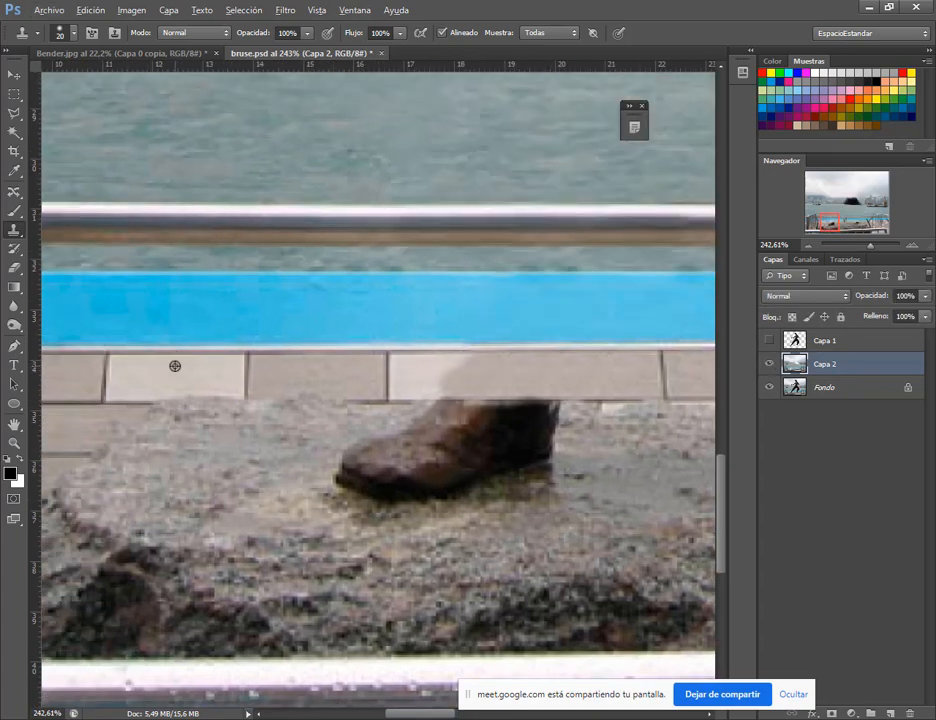
pyautogui.moveTo(508, 362)
pyautogui.mouseDown()
pyautogui.moveTo(541, 363)
pyautogui.moveTo(459, 372)
pyautogui.mouseUp()
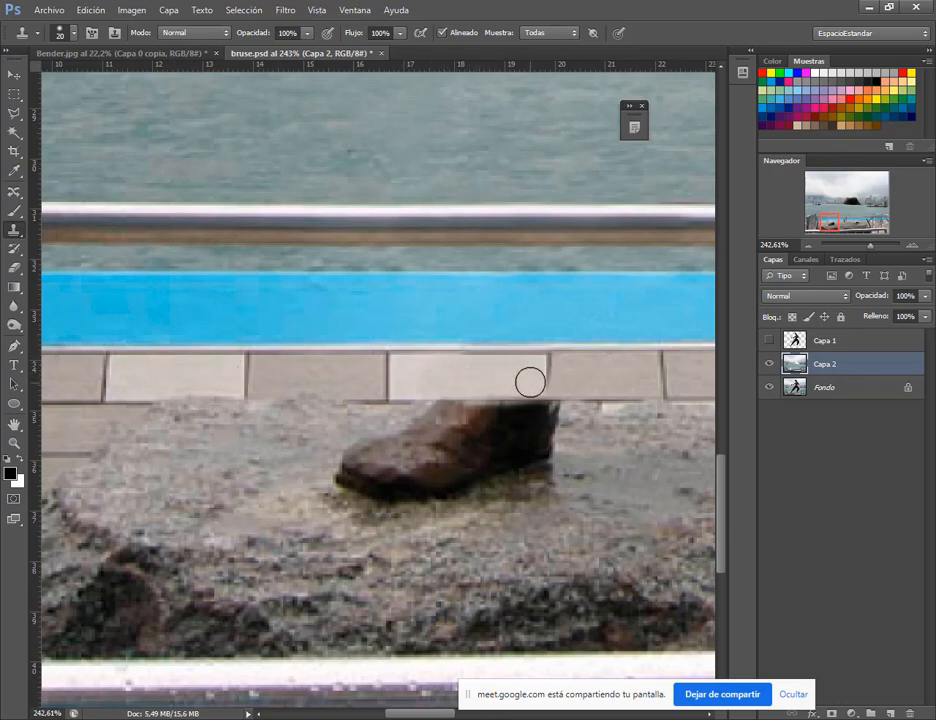
pyautogui.scroll(-3, 530, 382)
pyautogui.scroll(3, 610, 391)
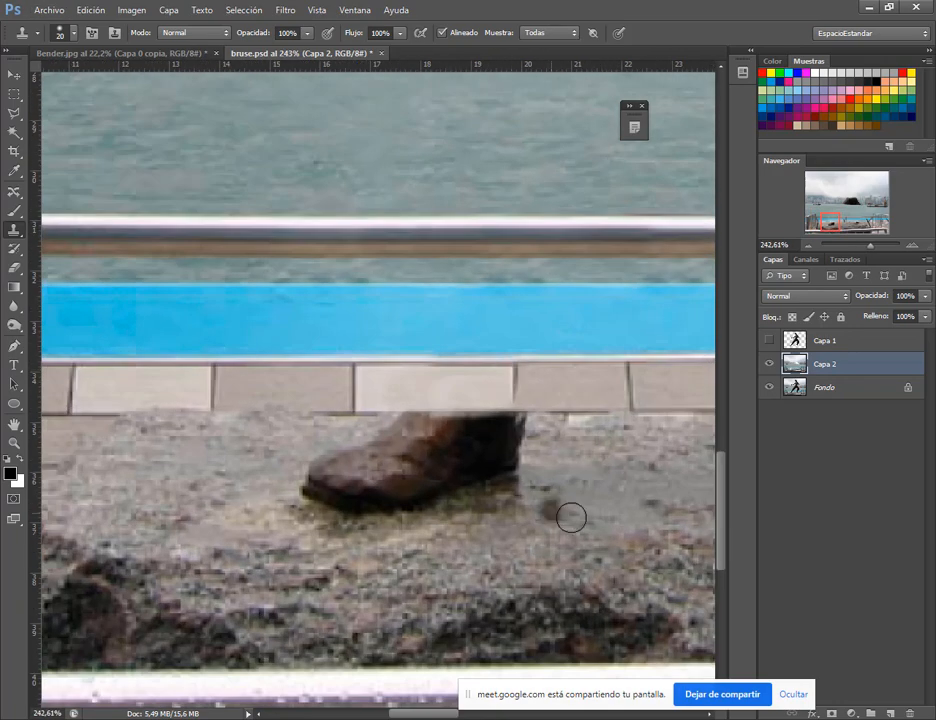
# Step: Lasso the remaining front foot and its shadow on the rock, replace it with a Content-Aware fill, and deselect
pyautogui.moveTo(485, 517)
pyautogui.mouseDown()
pyautogui.moveTo(318, 455)
pyautogui.moveTo(320, 426)
pyautogui.mouseUp()
pyautogui.click(15, 192)
pyautogui.click(14, 114)
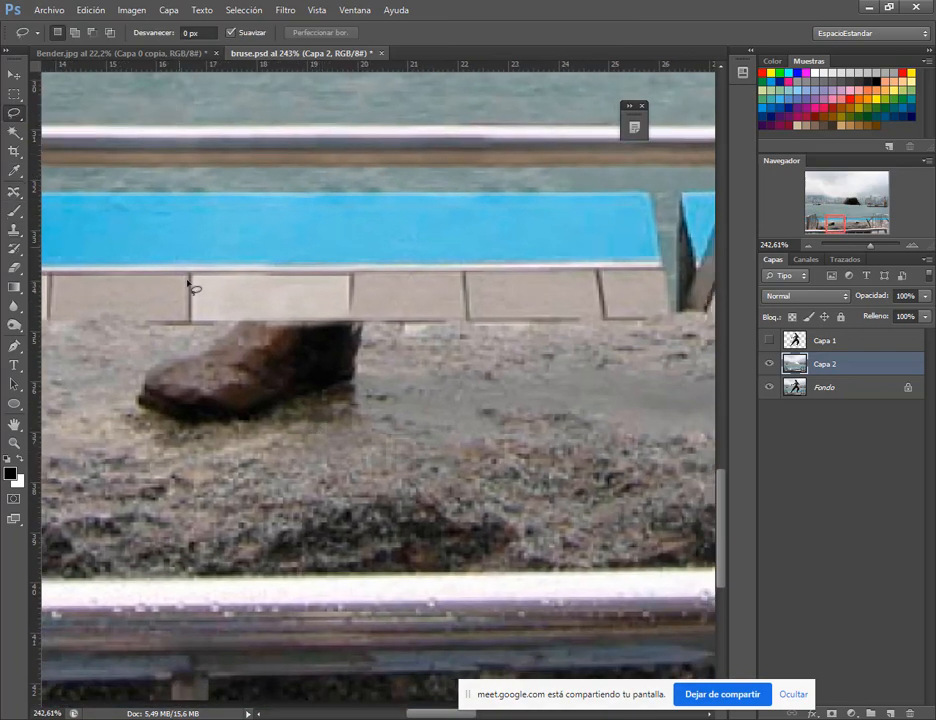
pyautogui.moveTo(247, 320); pyautogui.dragTo(245, 321)
pyautogui.click(90, 10)
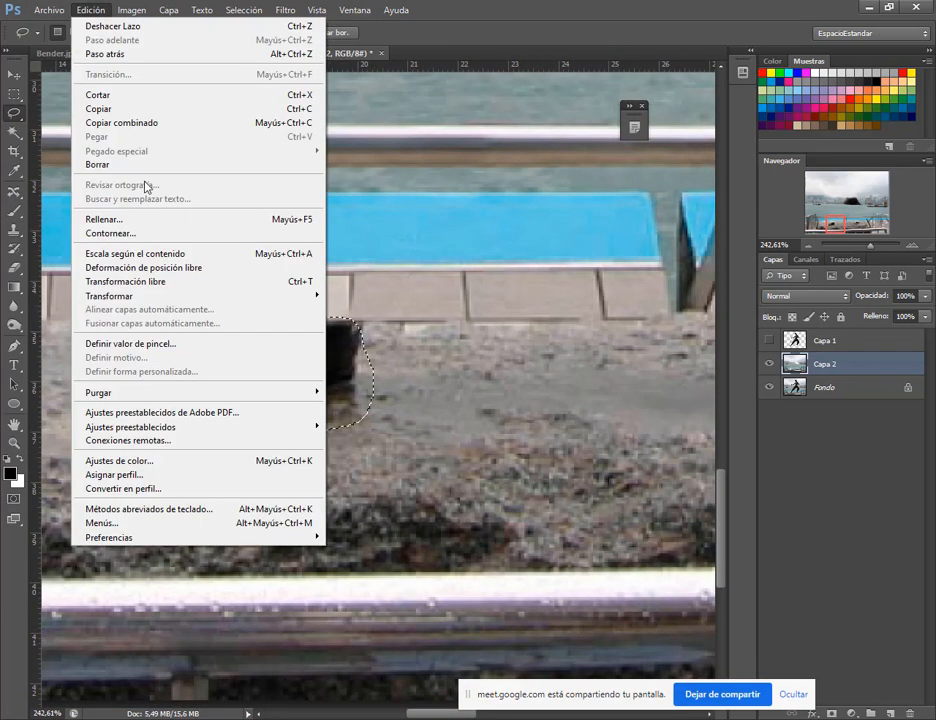
pyautogui.click(96, 206)
pyautogui.click(560, 160)
pyautogui.click(560, 170)
pyautogui.press('Return')
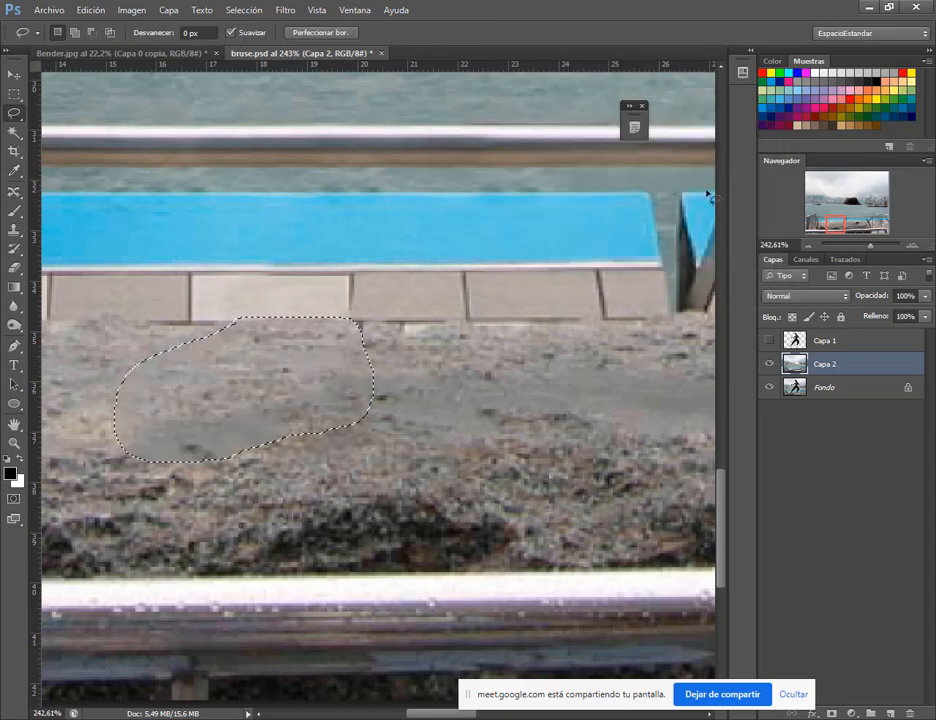
pyautogui.hotkey('ctrl', 'd')
# Step: Touch up the filled rock and its edge along the paving tiles with the Clone Stamp, finishing with a 9 px brush
pyautogui.press('s')
pyautogui.moveTo(171, 423)
pyautogui.mouseDown()
pyautogui.moveTo(190, 451)
pyautogui.moveTo(272, 439)
pyautogui.moveTo(300, 485)
pyautogui.mouseUp()
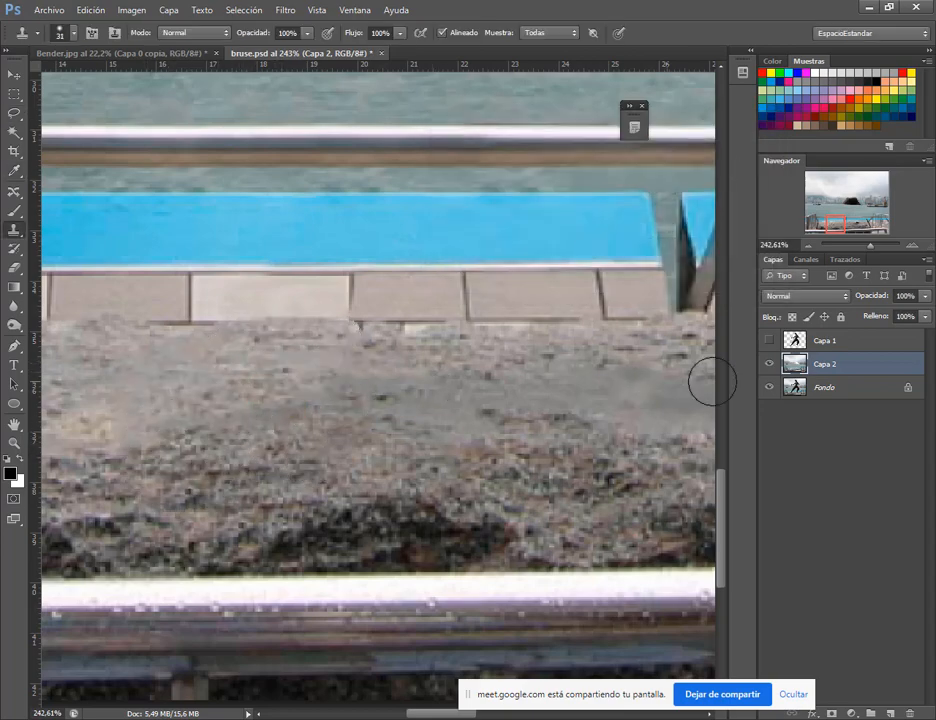
pyautogui.rightClick(247, 336)
pyautogui.click(405, 408)
pyautogui.press('Return')
pyautogui.moveTo(278, 357); pyautogui.dragTo(247, 364)
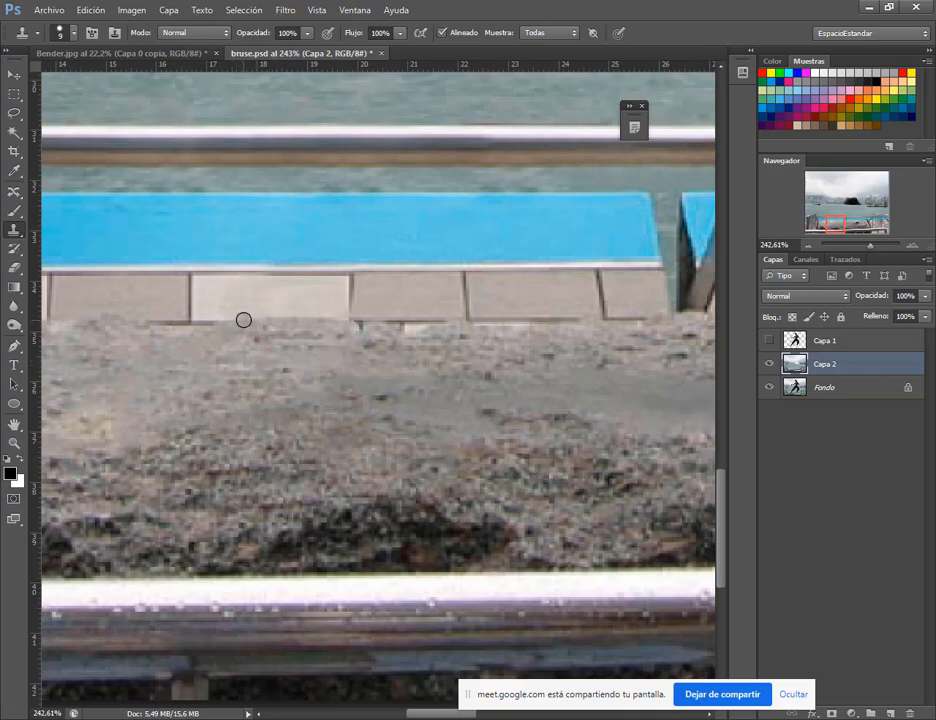
pyautogui.scroll(-7, 316, 432)
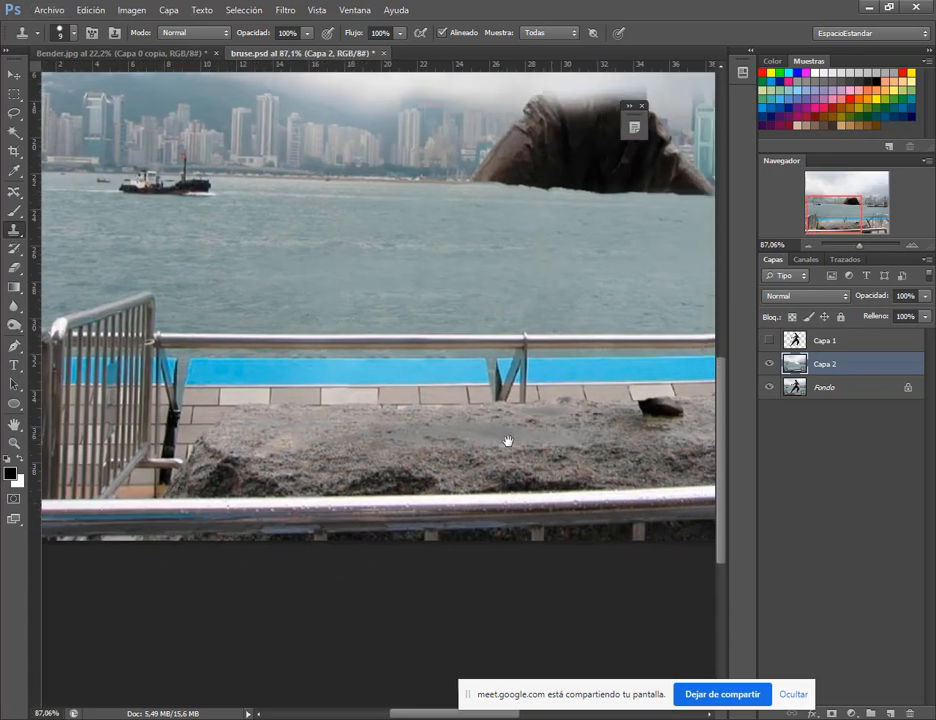
# Step: Smooth the uneven surface of the rebuilt light tile with 17 px and 11 px Clone Stamp brushes
pyautogui.scroll(8, 378, 398)
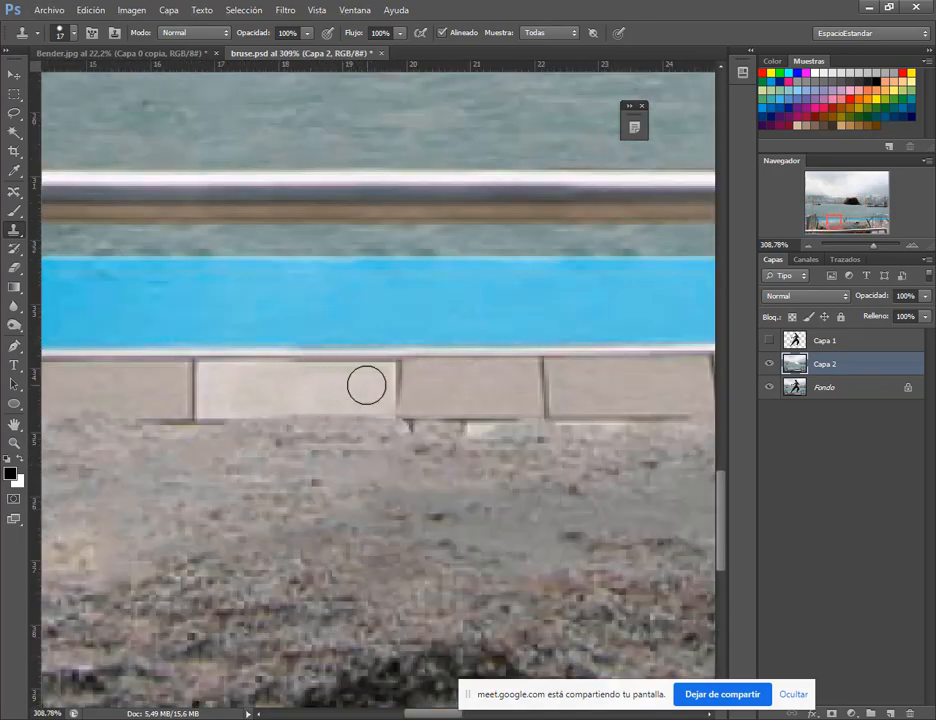
pyautogui.moveTo(325, 380); pyautogui.dragTo(318, 402)
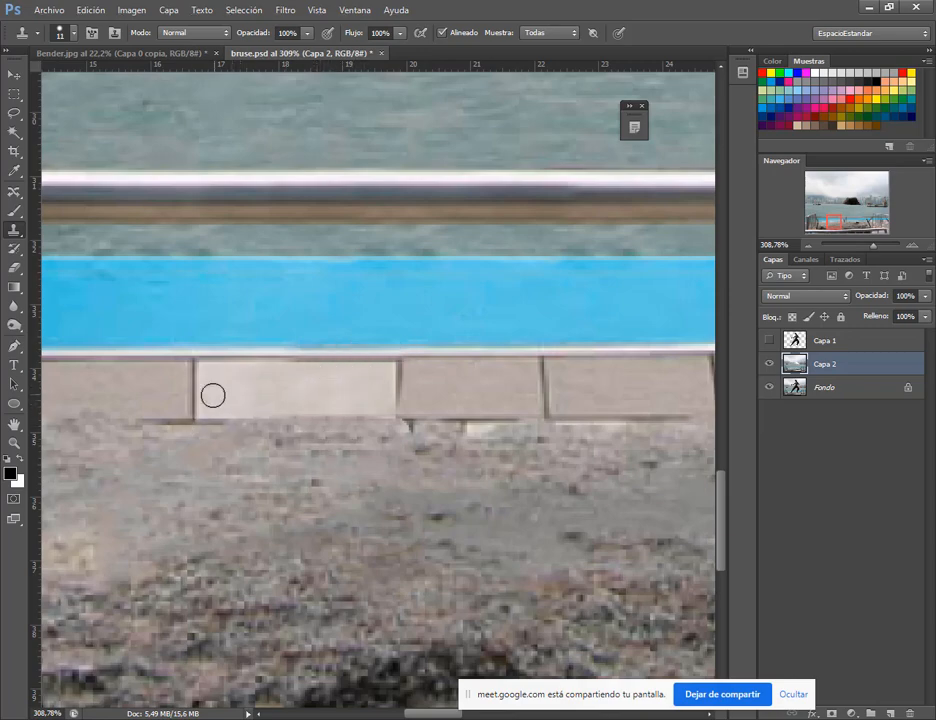
pyautogui.keyDown('alt'); pyautogui.click(219, 392); pyautogui.keyUp('alt')
pyautogui.rightClick(251, 387)
pyautogui.click(343, 460)
pyautogui.moveTo(242, 389); pyautogui.dragTo(304, 403)
# Step: Even out the remaining tone differences across the light tile with 17 px Clone Stamp dabs, finishing with a 10 px brush
pyautogui.scroll(3, 280, 403)
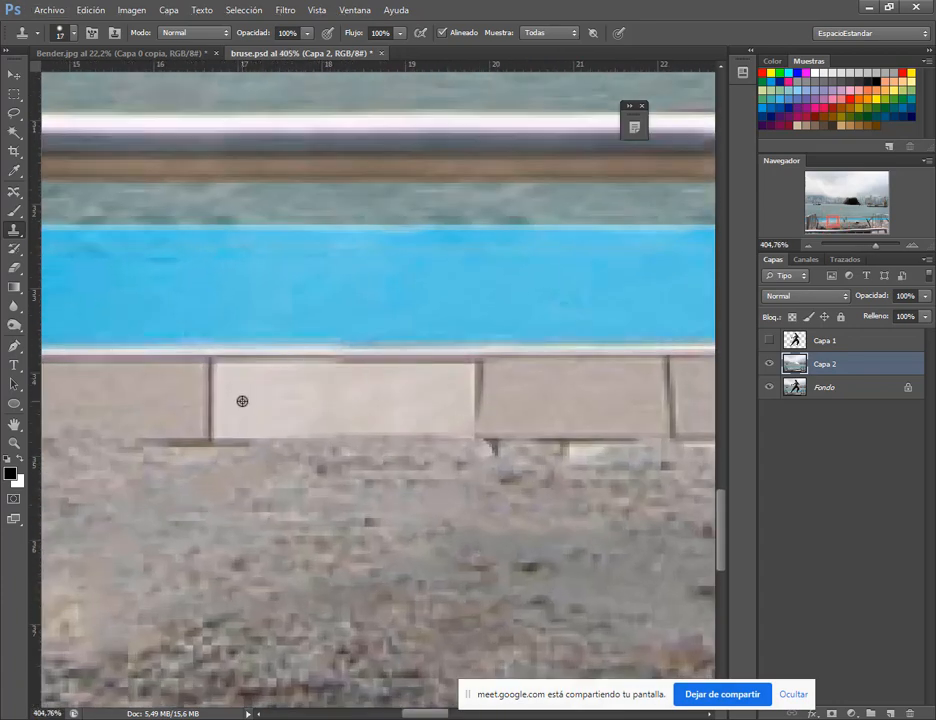
pyautogui.keyDown('alt'); pyautogui.click(312, 399); pyautogui.keyUp('alt')
pyautogui.moveTo(456, 392)
pyautogui.mouseDown()
pyautogui.moveTo(424, 395)
pyautogui.moveTo(441, 395)
pyautogui.mouseUp()
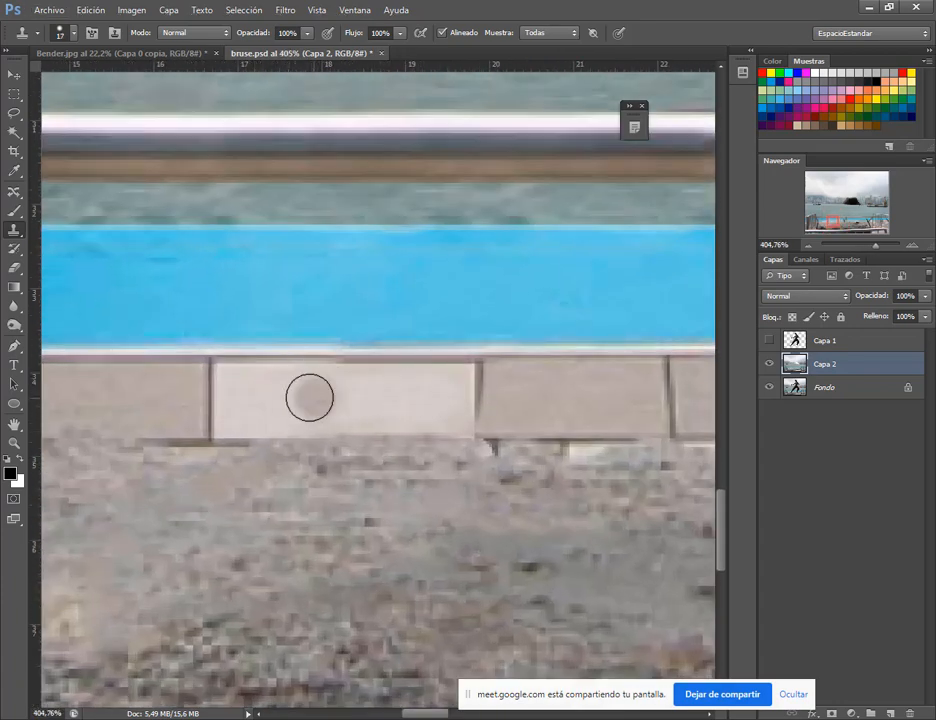
pyautogui.keyDown('alt'); pyautogui.click(331, 394); pyautogui.keyUp('alt')
pyautogui.click(393, 410)
pyautogui.keyDown('alt'); pyautogui.click(267, 391); pyautogui.keyUp('alt')
pyautogui.click(459, 405)
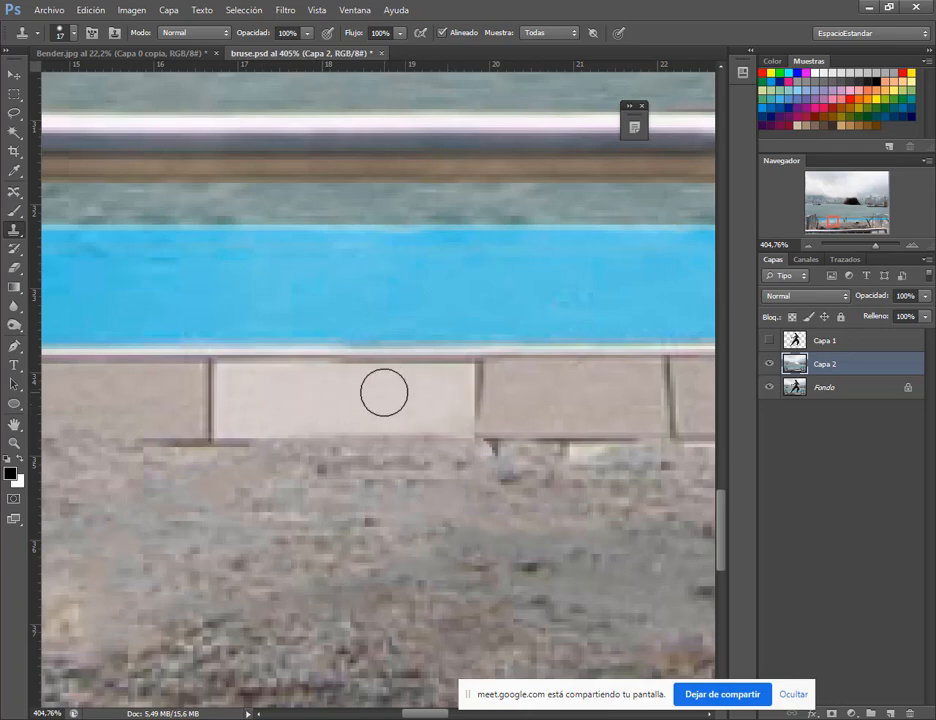
pyautogui.moveTo(399, 407); pyautogui.dragTo(385, 407)
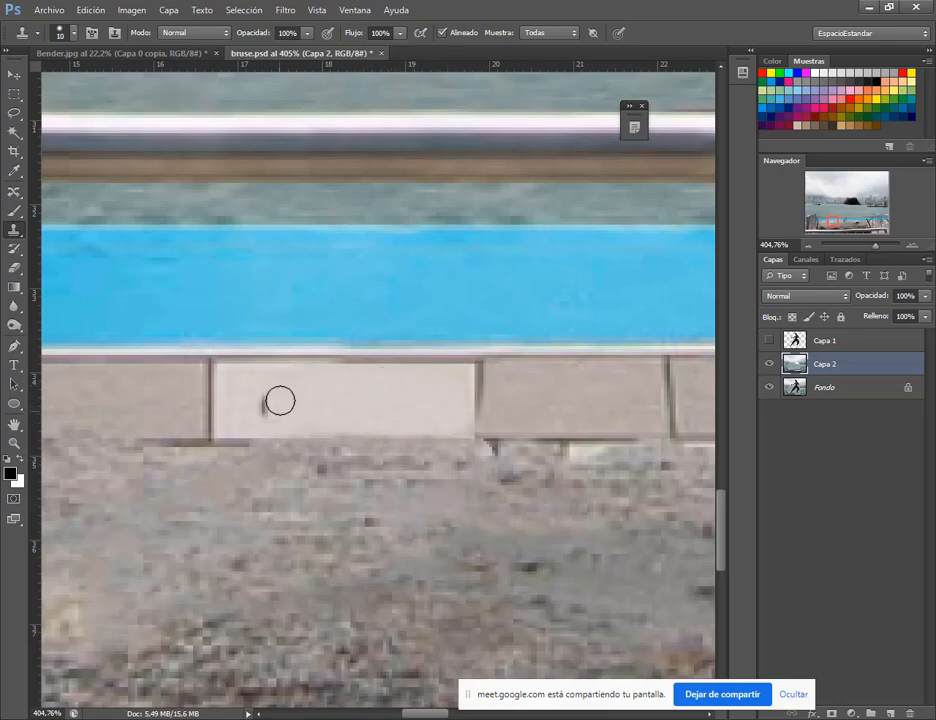
# Step: Lasso the remaining rear foot and its shadow on the rock, replace it with a Content-Aware fill, and deselect
pyautogui.hotkey('ctrl', '0')
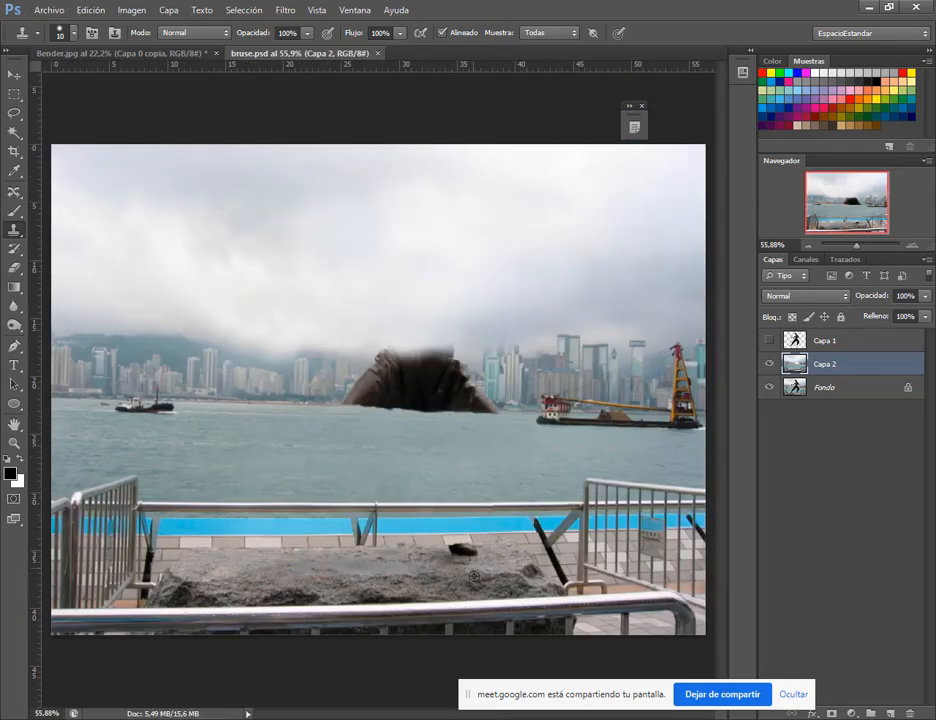
pyautogui.scroll(8, 474, 577)
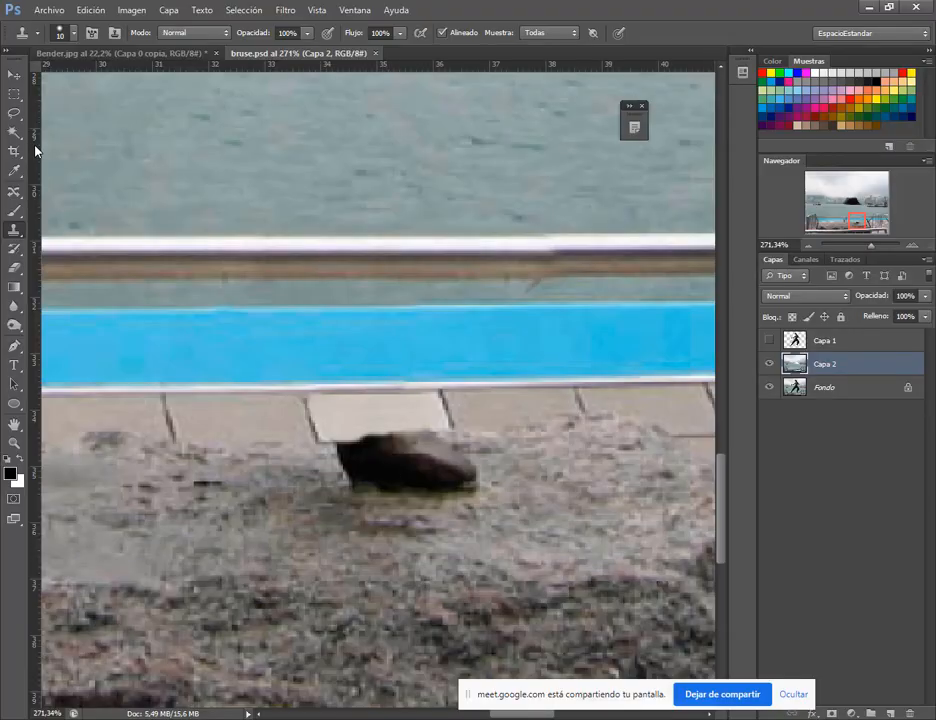
pyautogui.press('l')
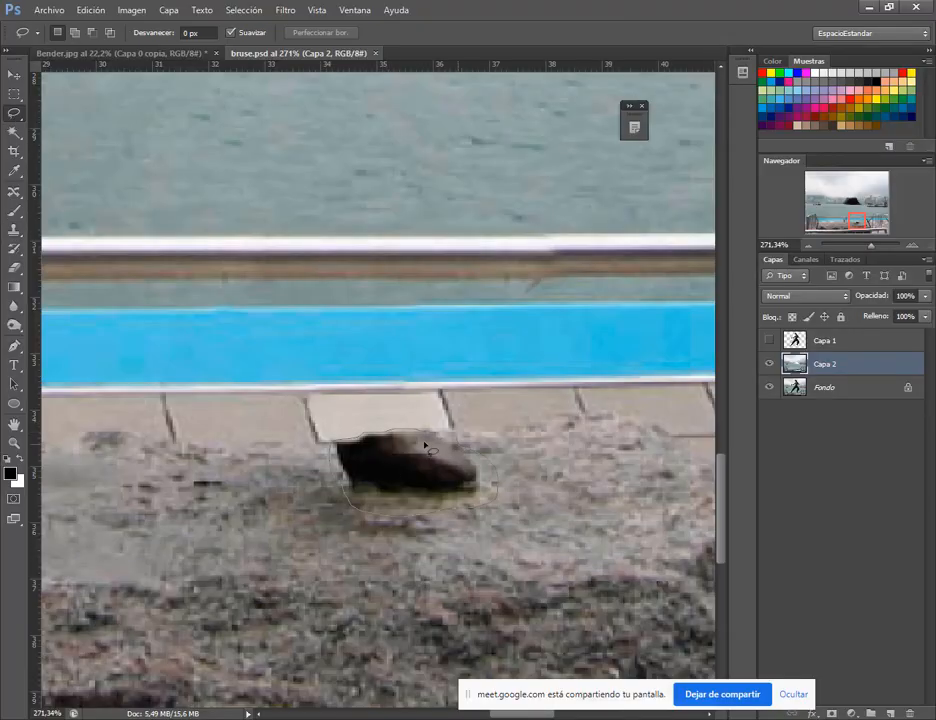
pyautogui.moveTo(425, 444)
pyautogui.mouseDown()
pyautogui.moveTo(445, 539)
pyautogui.moveTo(261, 512)
pyautogui.moveTo(292, 470)
pyautogui.moveTo(345, 455)
pyautogui.mouseUp()
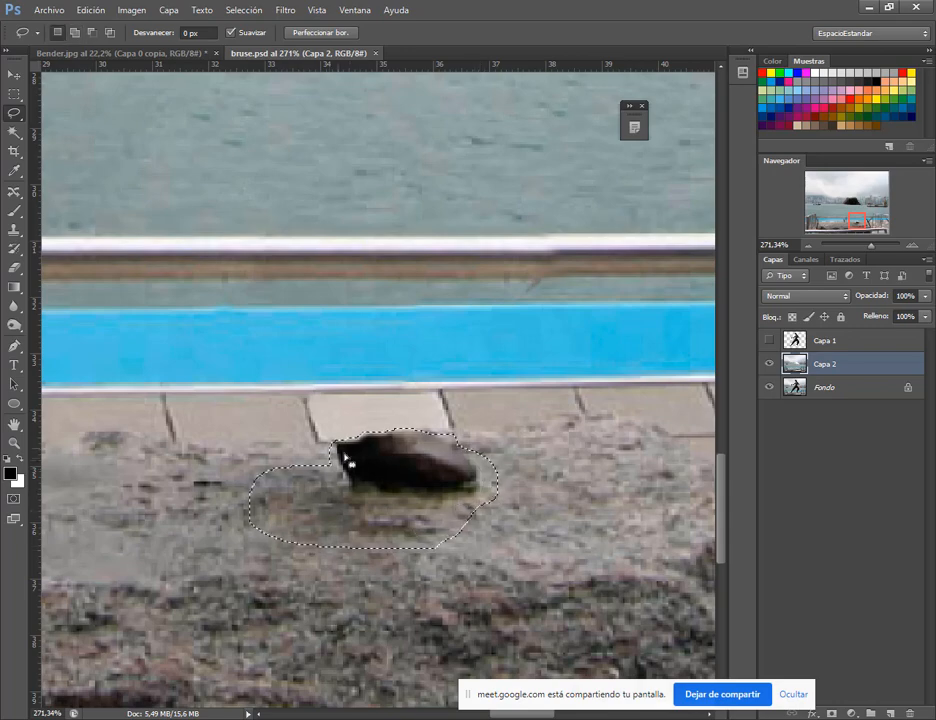
pyautogui.click(90, 10)
pyautogui.click(165, 222)
pyautogui.press('Return')
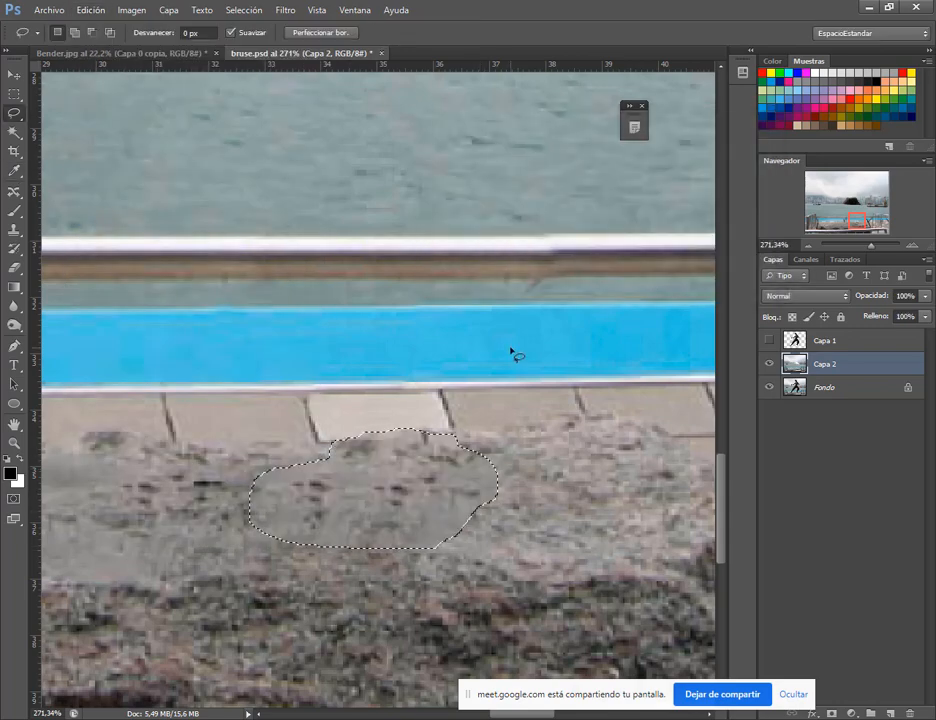
pyautogui.hotkey('ctrl', 'd')
# Step: Clone-stamp the dark spots in the filled rock with a 29 px brush and toggle Capa 2's visibility to compare
pyautogui.press('s')
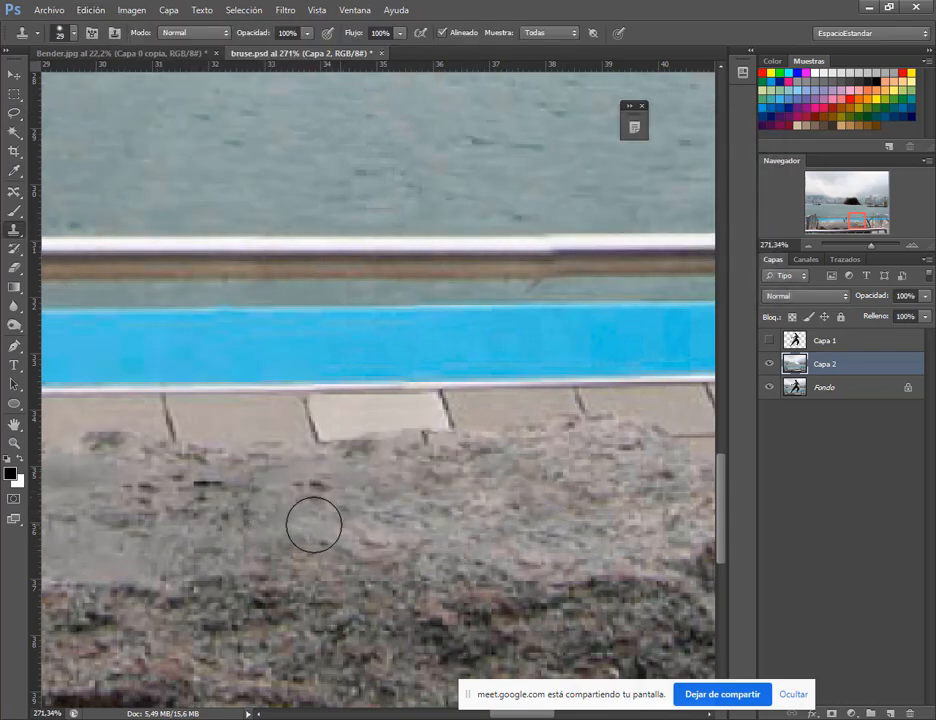
pyautogui.scroll(-5, 314, 525)
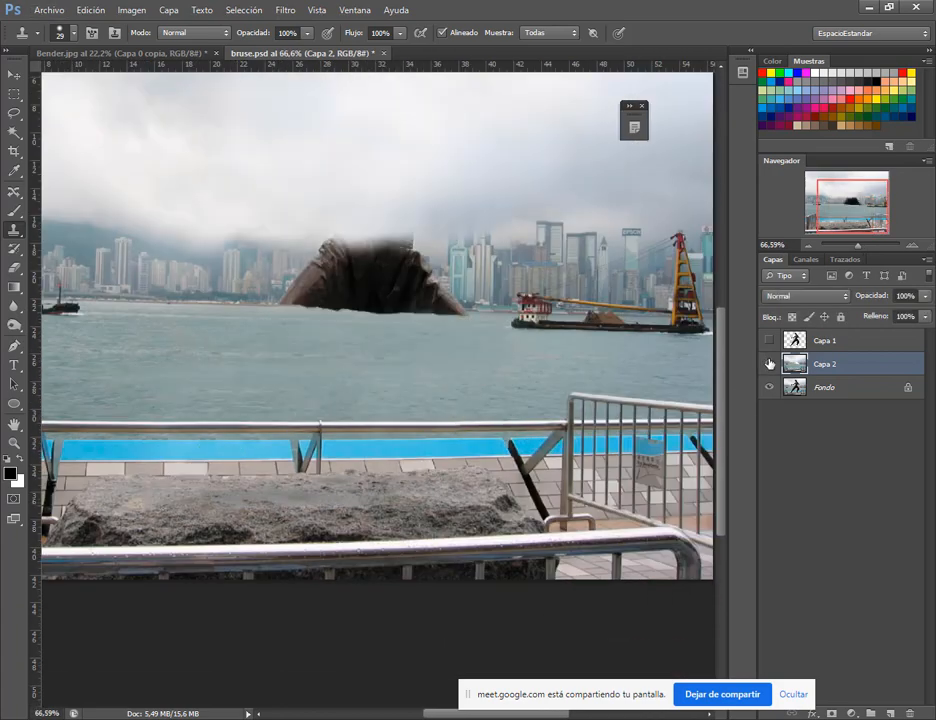
pyautogui.click(769, 364)
pyautogui.click(769, 364)
pyautogui.click(769, 364)
pyautogui.click(769, 364)
# Step: Blend the remaining dark marks on the rock's upper surface with a 56 px Clone Stamp brush
pyautogui.scroll(3, 361, 514)
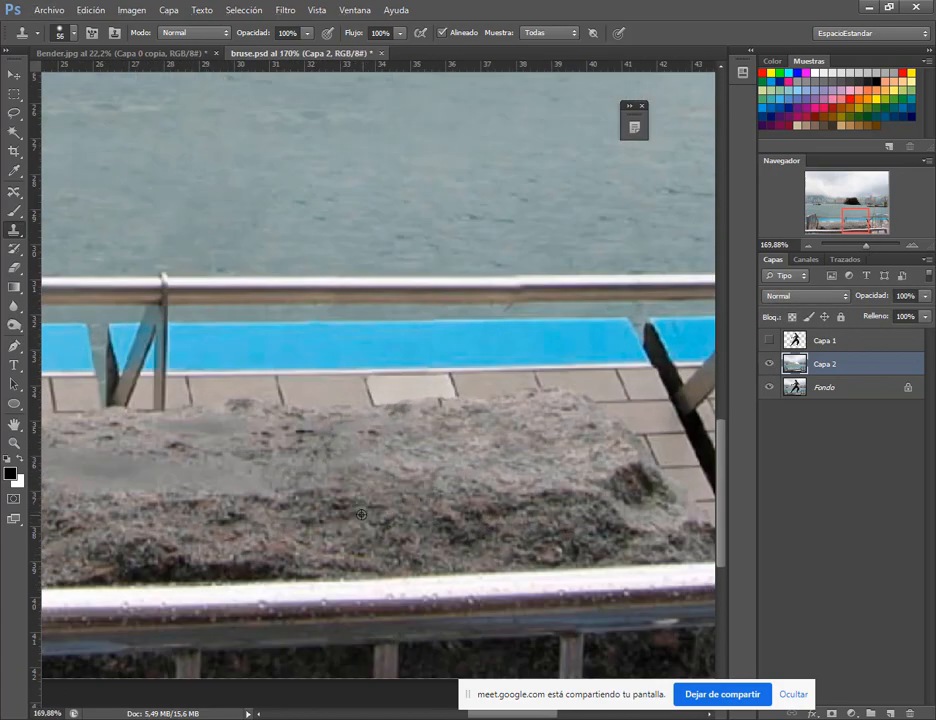
pyautogui.rightClick(366, 499)
pyautogui.press('Escape')
pyautogui.scroll(-2, 515, 433)
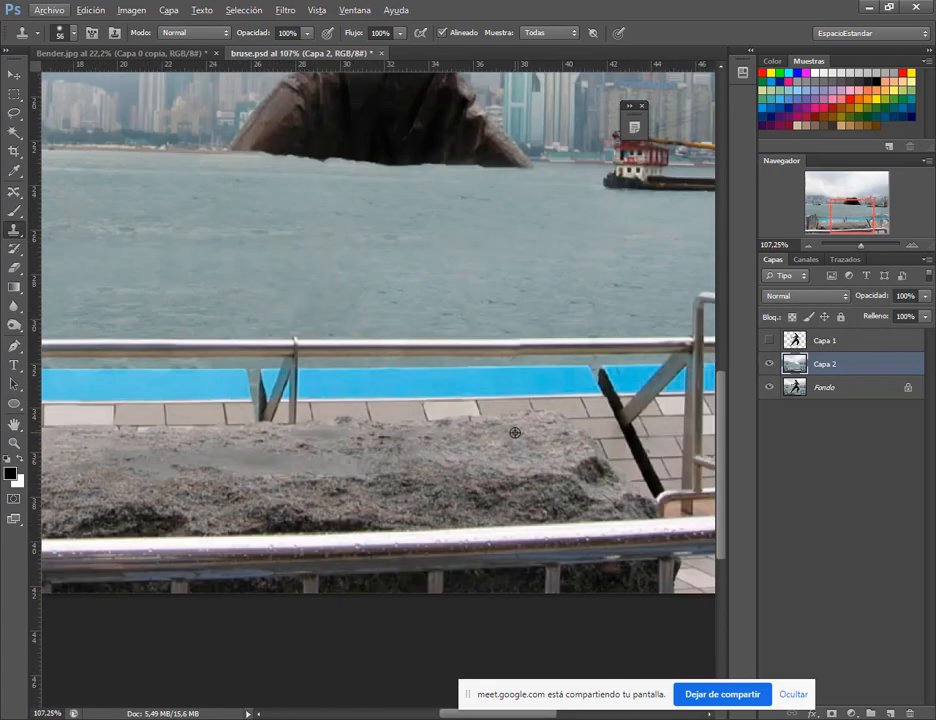
pyautogui.scroll(-3, 509, 422)
pyautogui.scroll(4, 414, 253)
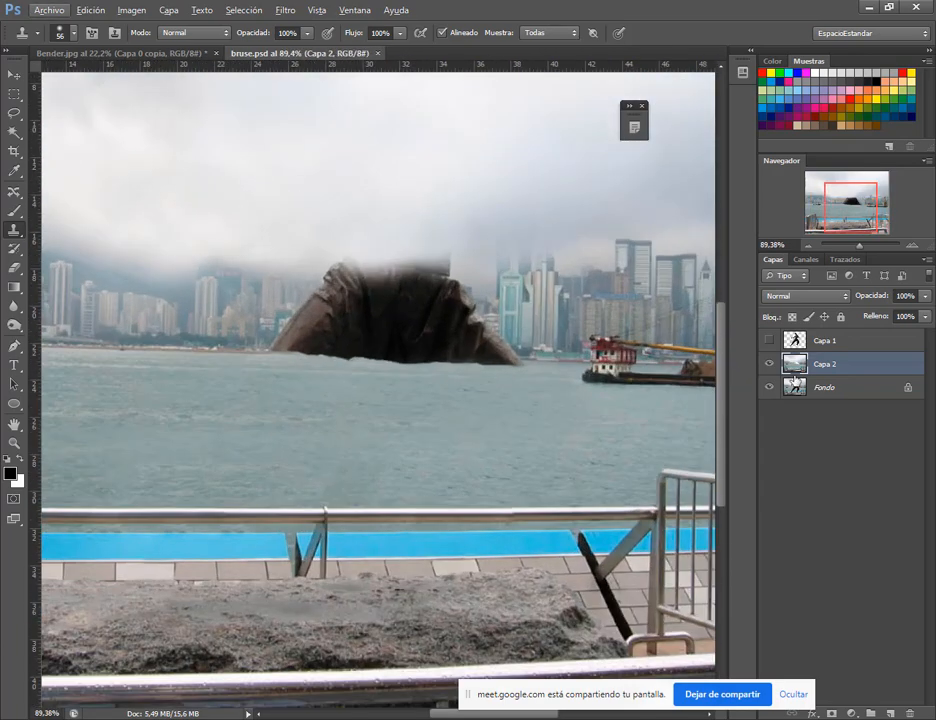
# Step: Duplicate Capa 2 and cover the dark trouser remains with cloned skyline and water, using a 56 px Clone Stamp brush
pyautogui.hotkey('ctrl', 'j')
pyautogui.scroll(-3, 522, 344)
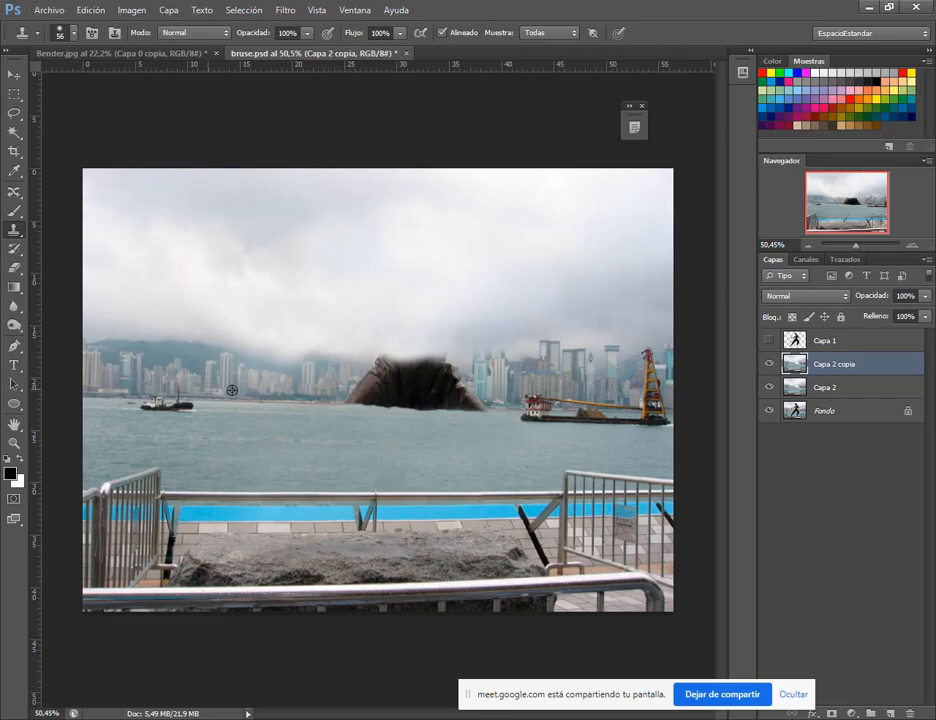
pyautogui.moveTo(402, 380); pyautogui.dragTo(426, 391)
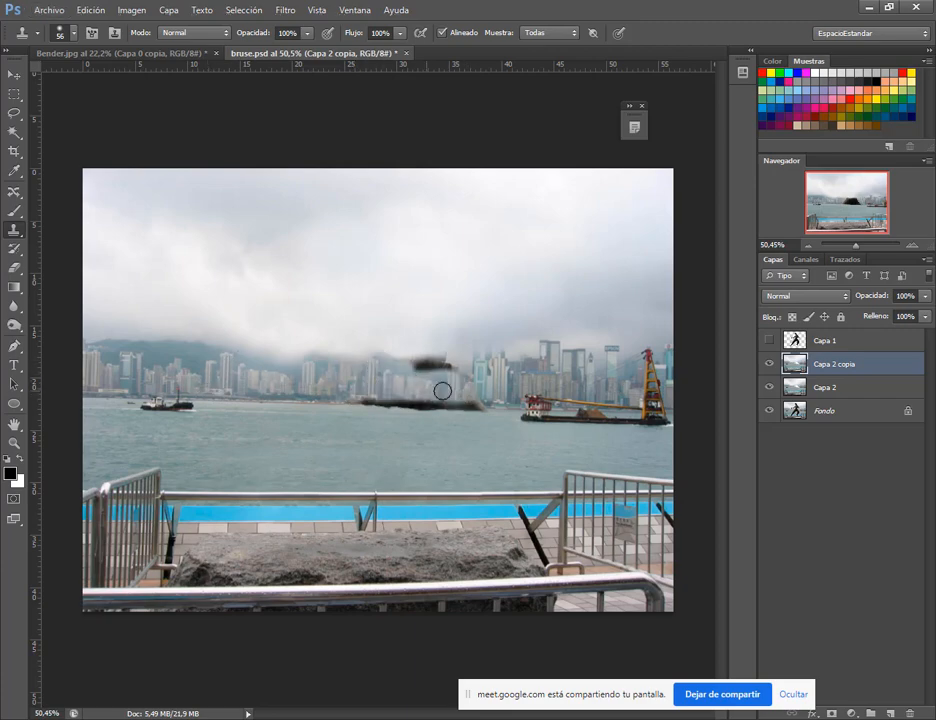
pyautogui.scroll(3, 442, 390)
pyautogui.moveTo(288, 397)
pyautogui.mouseDown()
pyautogui.moveTo(340, 405)
pyautogui.moveTo(326, 387)
pyautogui.moveTo(363, 378)
pyautogui.moveTo(358, 363)
pyautogui.moveTo(393, 348)
pyautogui.moveTo(462, 343)
pyautogui.moveTo(404, 391)
pyautogui.moveTo(322, 411)
pyautogui.moveTo(395, 415)
pyautogui.moveTo(485, 364)
pyautogui.moveTo(500, 408)
pyautogui.moveTo(406, 409)
pyautogui.moveTo(483, 417)
pyautogui.moveTo(305, 410)
pyautogui.moveTo(517, 399)
pyautogui.mouseUp()
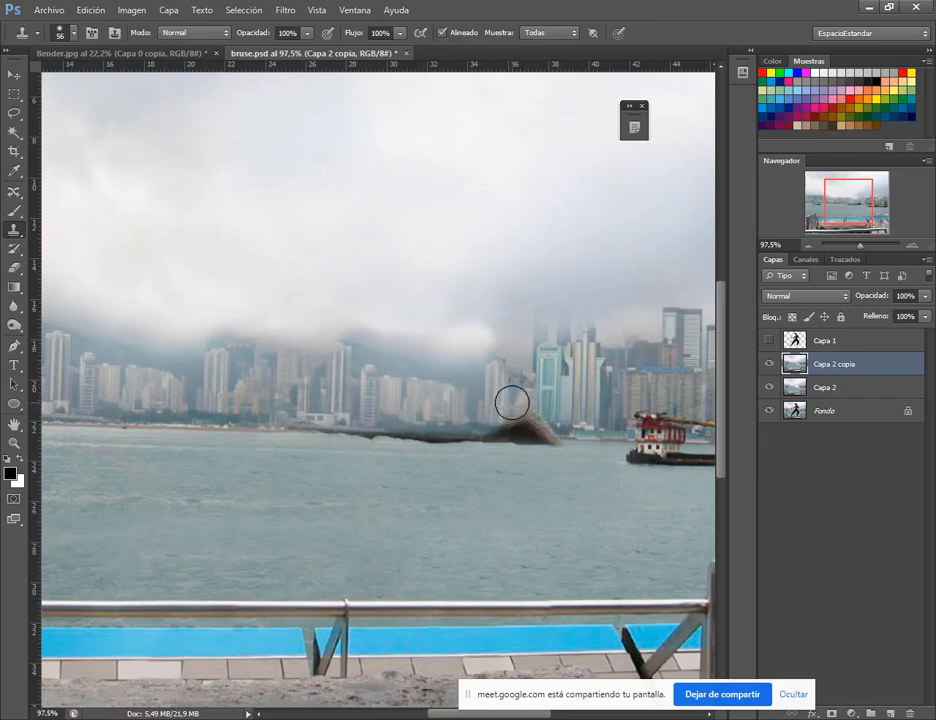
pyautogui.rightClick(543, 467)
pyautogui.press('Return')
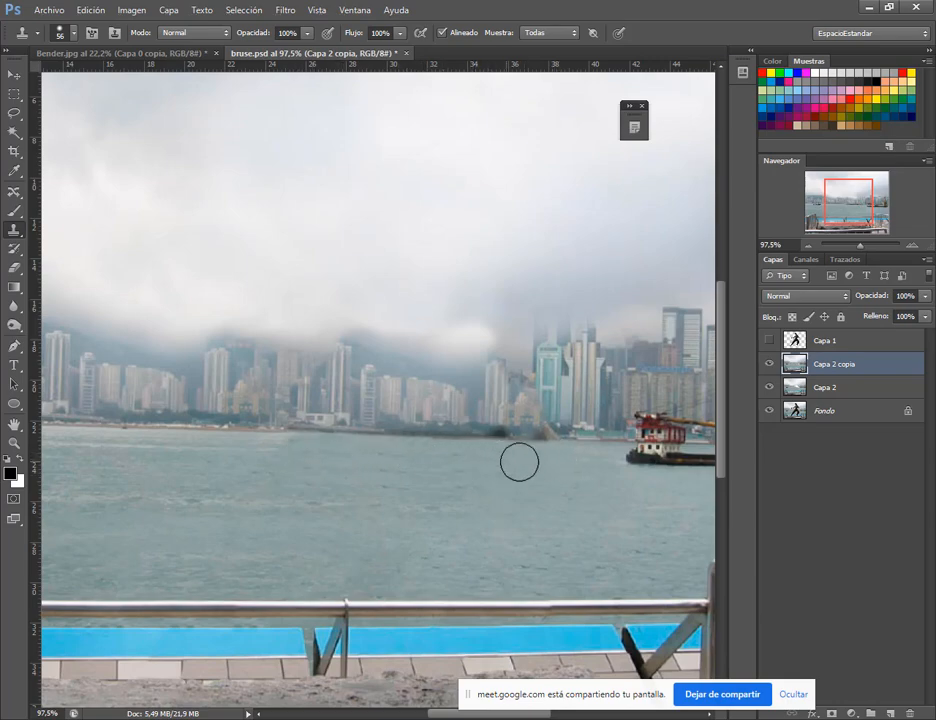
# Step: Clone shoreline trees and lower buildings over the last dark patches below the teal tower with the 56 px brush
pyautogui.click(536, 403)
pyautogui.keyDown('alt'); pyautogui.click(548, 398); pyautogui.keyUp('alt')
pyautogui.rightClick(562, 432)
pyautogui.click(588, 275)
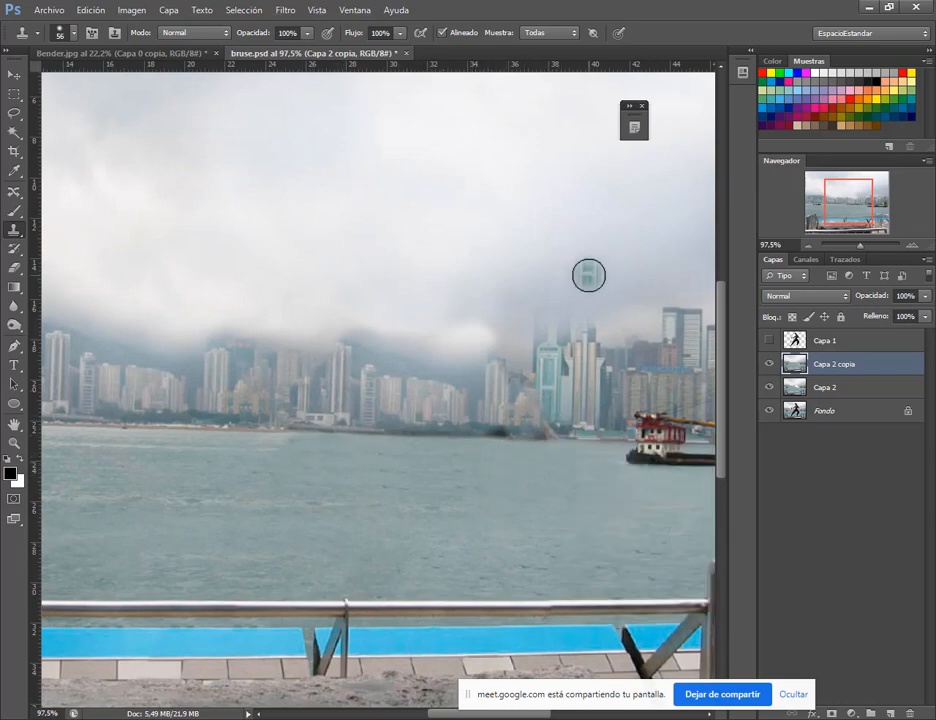
pyautogui.scroll(7, 576, 410)
pyautogui.keyDown('alt'); pyautogui.click(367, 454); pyautogui.keyUp('alt')
pyautogui.click(421, 446)
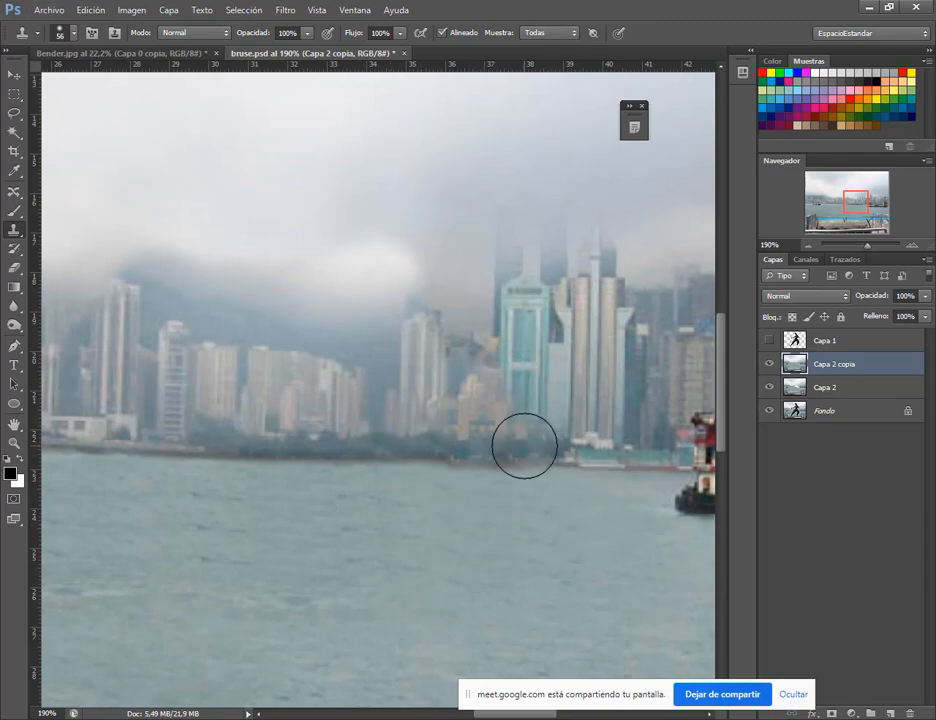
pyautogui.click(509, 446)
# Step: Inspect the rebuilt skyline up close and at full view, toggling Capa 2 copia's visibility to compare it with the layer beneath
pyautogui.scroll(-7, 400, 466)
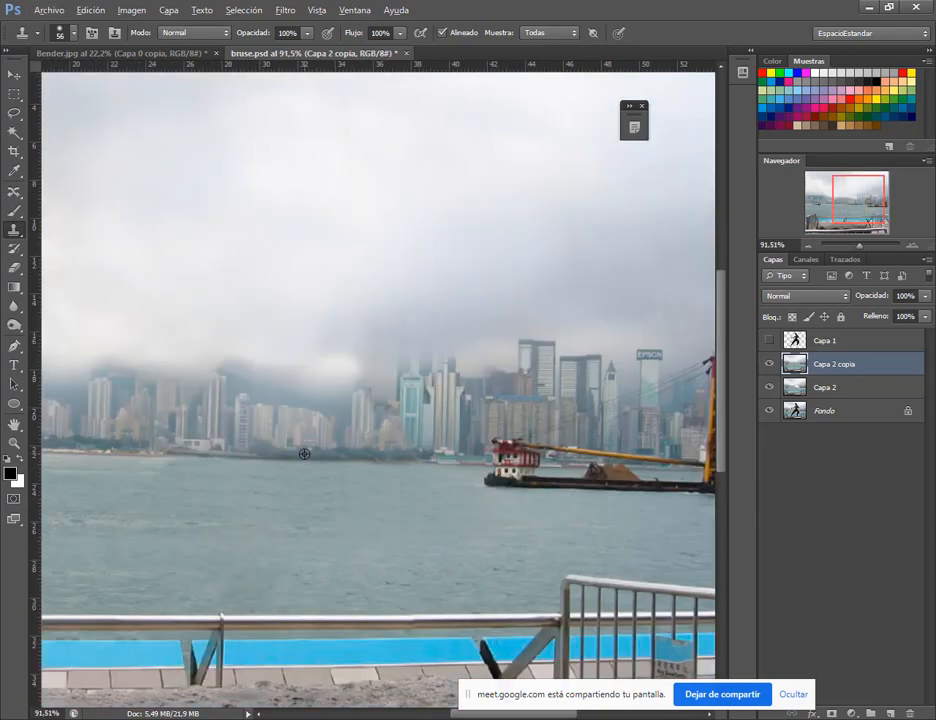
pyautogui.scroll(6, 400, 466)
pyautogui.scroll(-10, 221, 489)
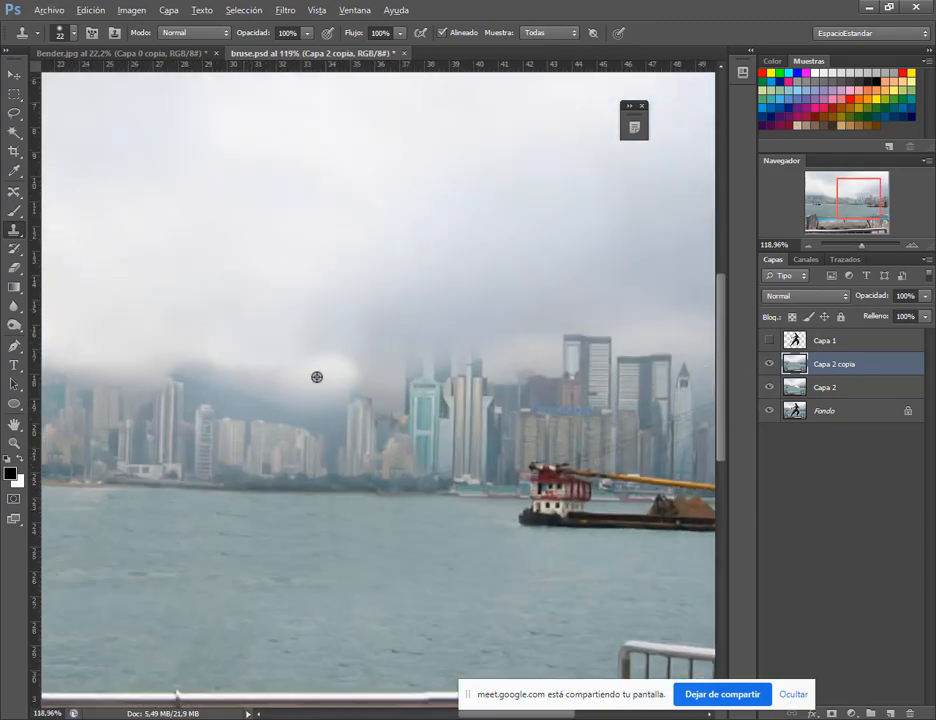
pyautogui.click(768, 363)
pyautogui.click(768, 363)
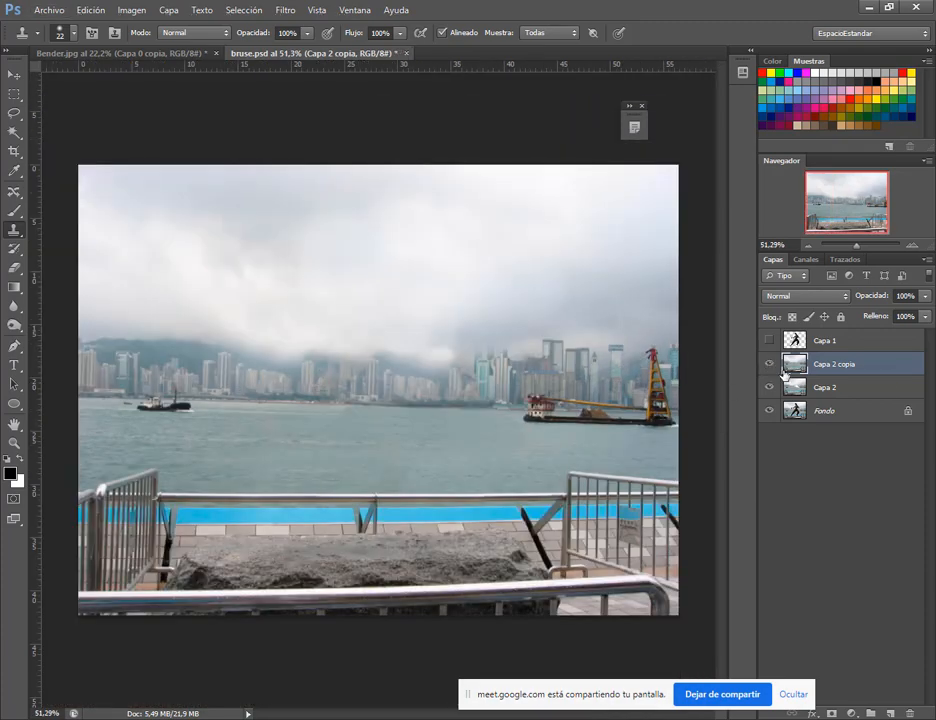
pyautogui.scroll(10, 368, 418)
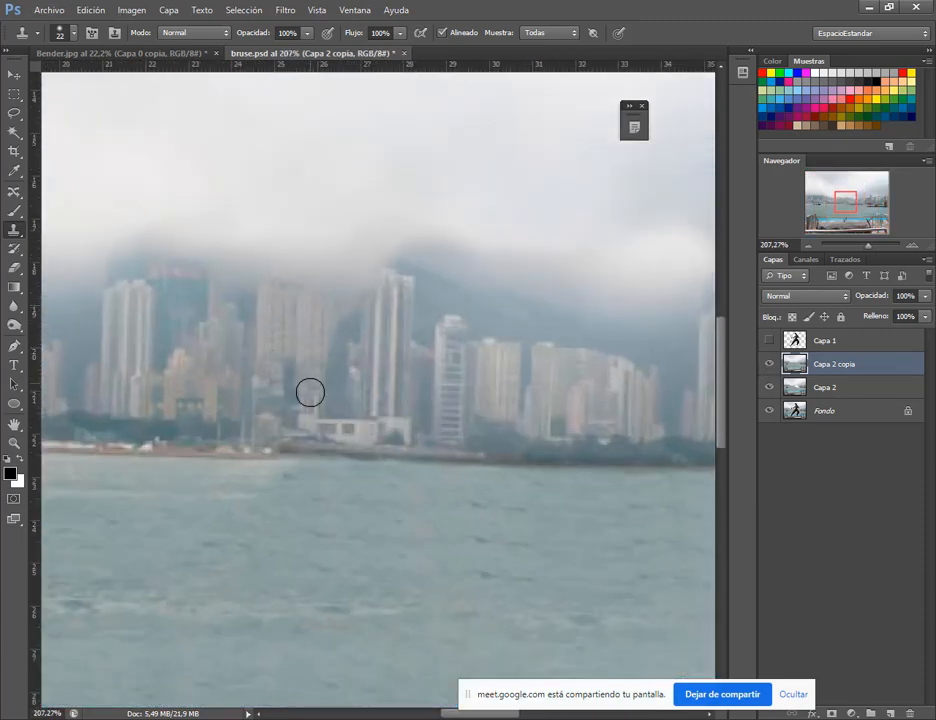
pyautogui.scroll(-8, 512, 411)
pyautogui.scroll(3, 437, 338)
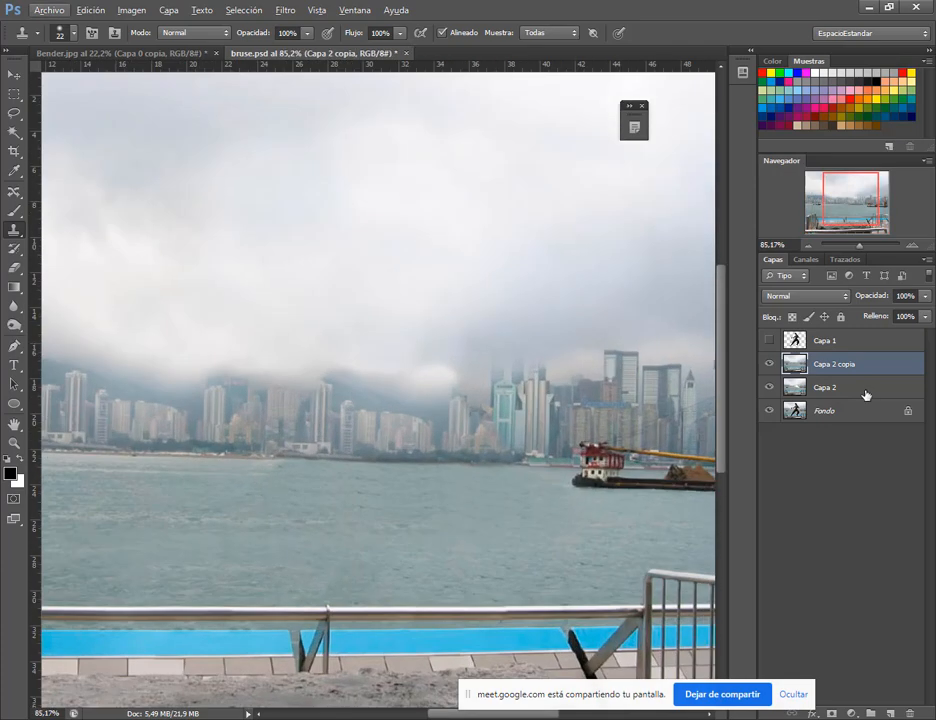
# Step: Blend the bright cloud patch above the rebuilt skyline with a 128 px Clone Stamp brush at 27% opacity
pyautogui.press('s')
pyautogui.keyDown('alt'); pyautogui.rightClick(347, 245); pyautogui.keyUp('alt')
pyautogui.scroll(-3, 497, 278)
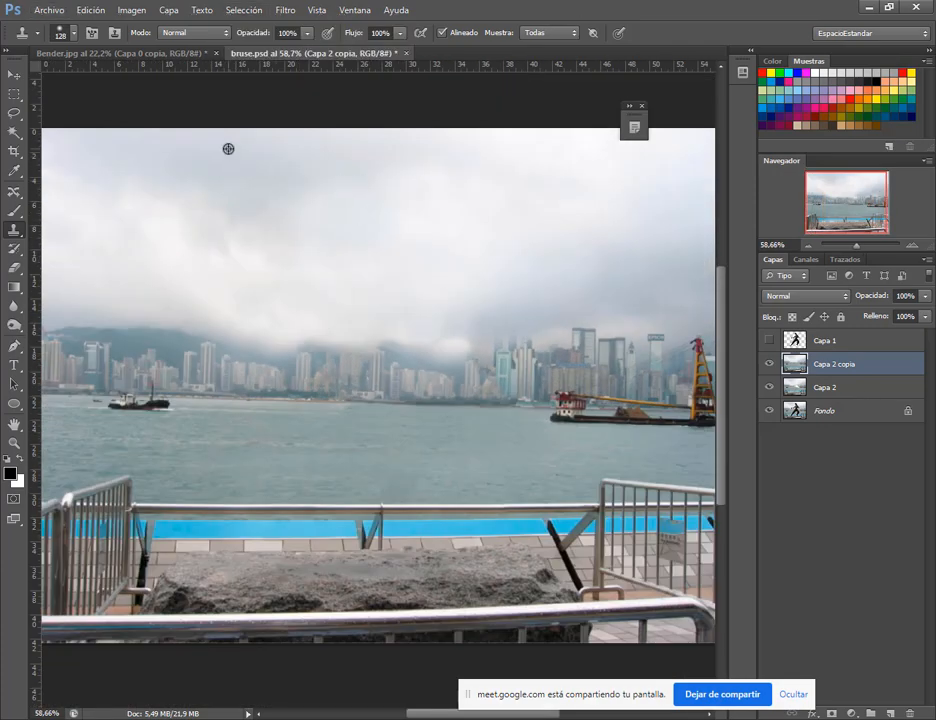
pyautogui.moveTo(477, 313); pyautogui.dragTo(454, 342)
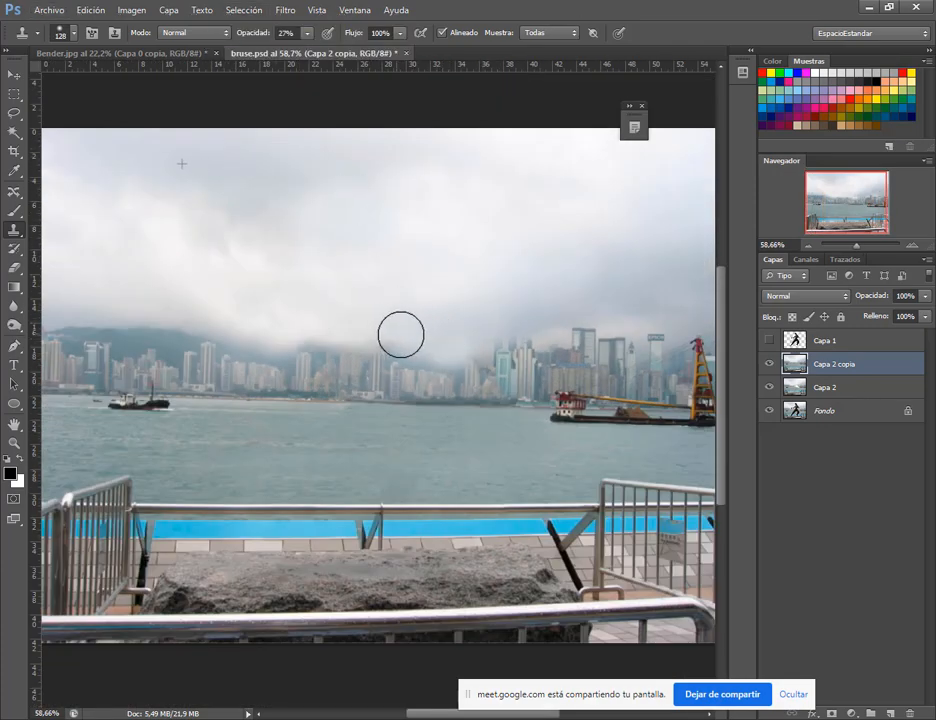
# Step: Undo the last cloud strokes and haze the rebuilt skyline with clouds cloned from the sky above the tall buildings
pyautogui.moveTo(396, 354)
pyautogui.mouseDown()
pyautogui.moveTo(467, 357)
pyautogui.moveTo(340, 348)
pyautogui.moveTo(662, 350)
pyautogui.mouseUp()
pyautogui.hotkey('ctrl', 'alt', 'z')
pyautogui.hotkey('ctrl', 'alt', 'z')
pyautogui.keyDown('alt'); pyautogui.click(679, 276); pyautogui.keyUp('alt')
pyautogui.moveTo(478, 350); pyautogui.dragTo(427, 352)
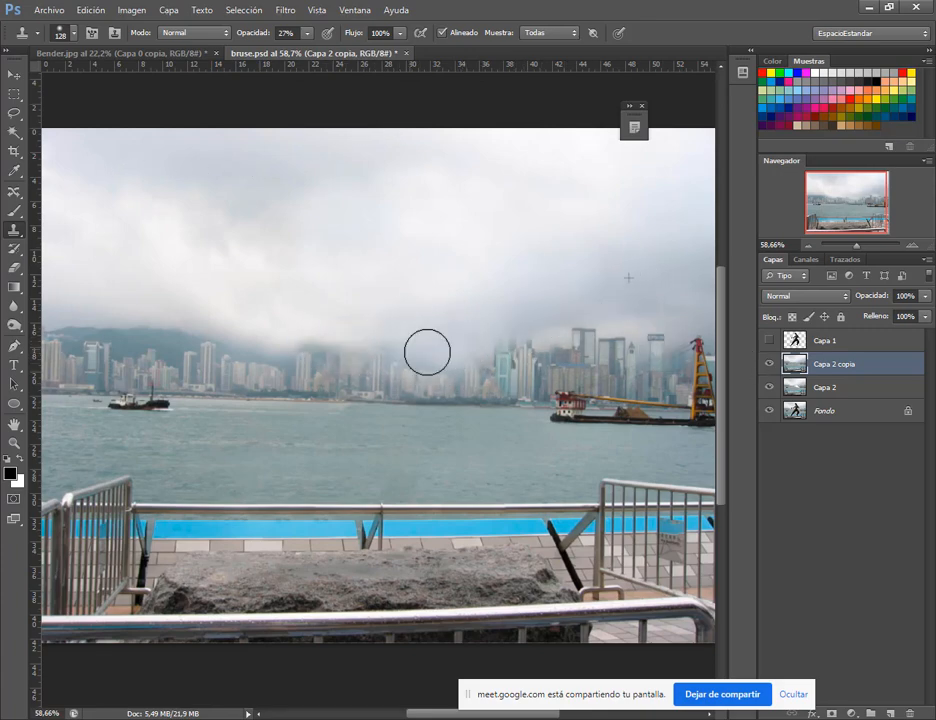
pyautogui.moveTo(331, 330)
pyautogui.mouseDown()
pyautogui.moveTo(286, 330)
pyautogui.moveTo(421, 328)
pyautogui.mouseUp()
pyautogui.scroll(-3, 606, 351)
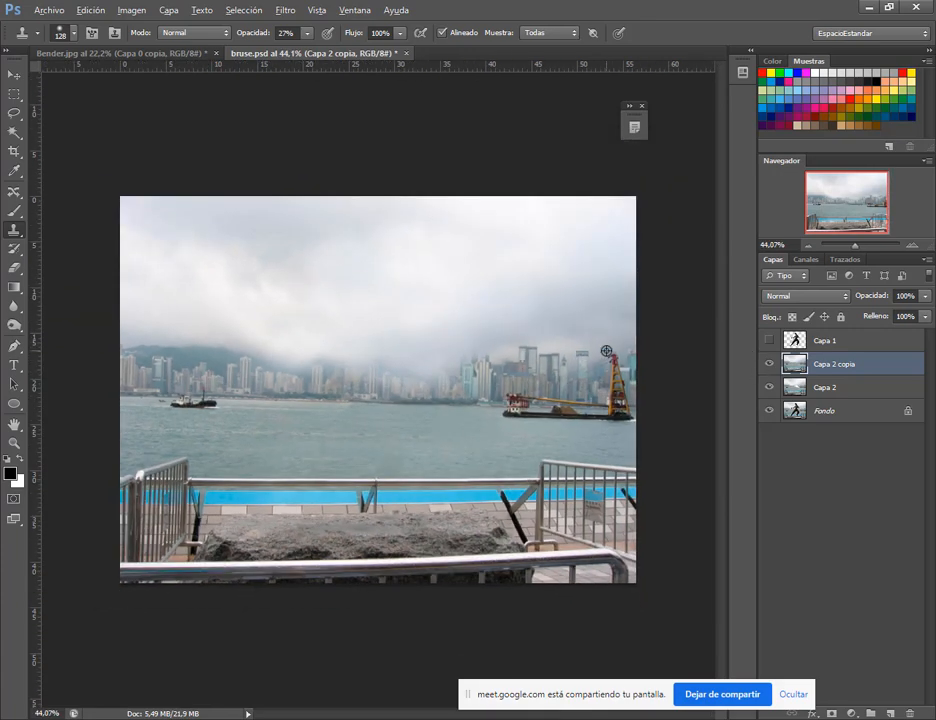
# Step: Show and select the Capa 1 statue layer, and open Content-Aware Scale on it
pyautogui.click(770, 340)
pyautogui.click(825, 340)
pyautogui.click(90, 10)
pyautogui.click(184, 253)
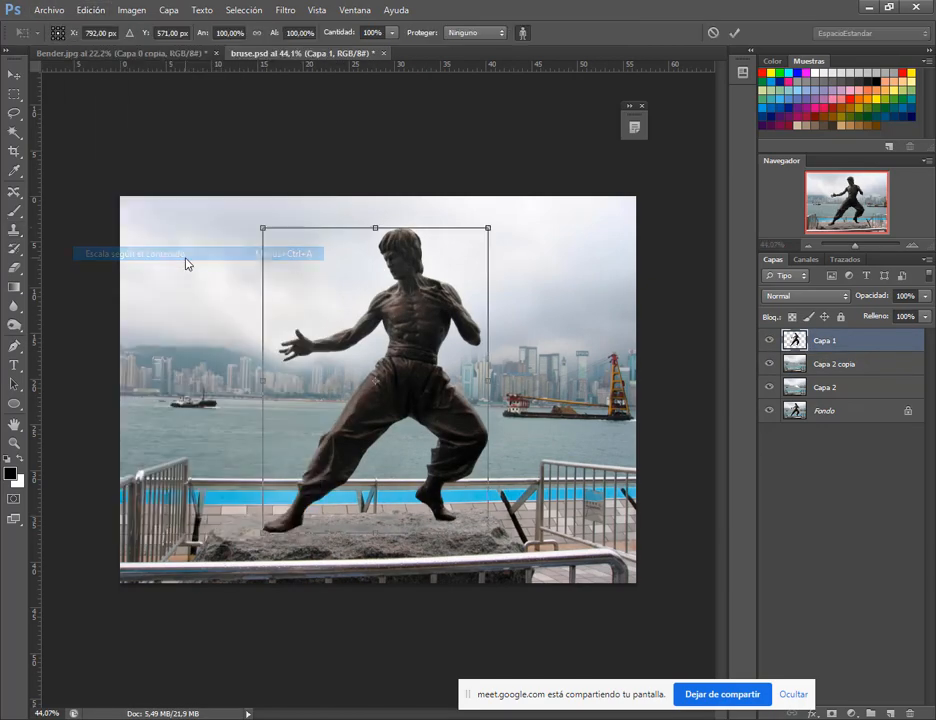
# Step: Puppet Warp the statue with pins on its head, torso, arms and legs, raising the outstretched hand and moving the bent elbow outwards
pyautogui.click(90, 10)
pyautogui.click(150, 268)
pyautogui.scroll(3, 372, 328)
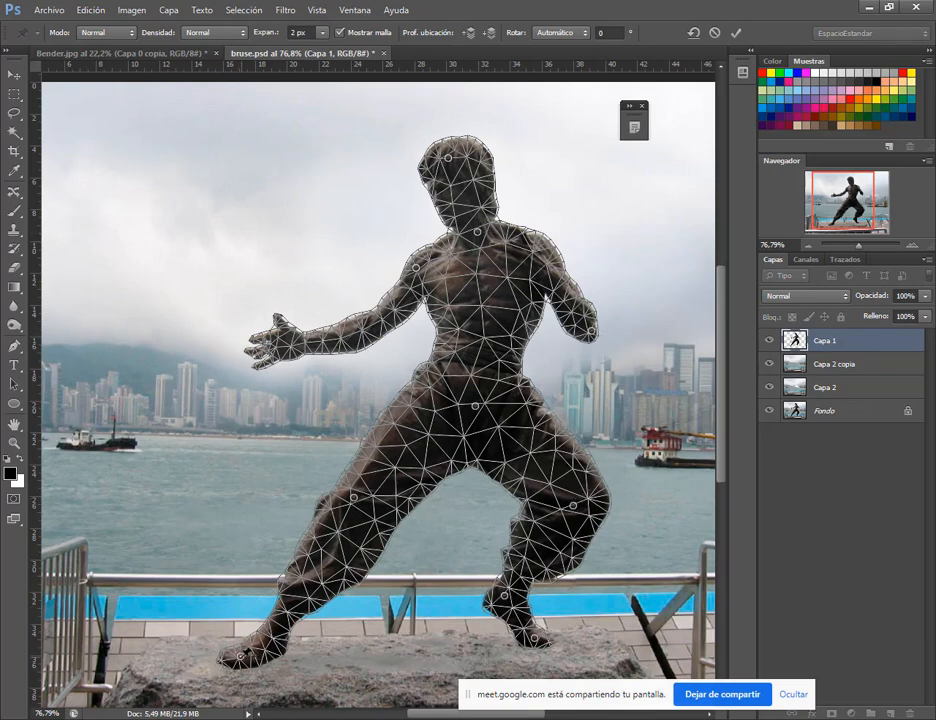
pyautogui.moveTo(287, 339); pyautogui.dragTo(334, 248)
pyautogui.moveTo(594, 334); pyautogui.dragTo(612, 324)
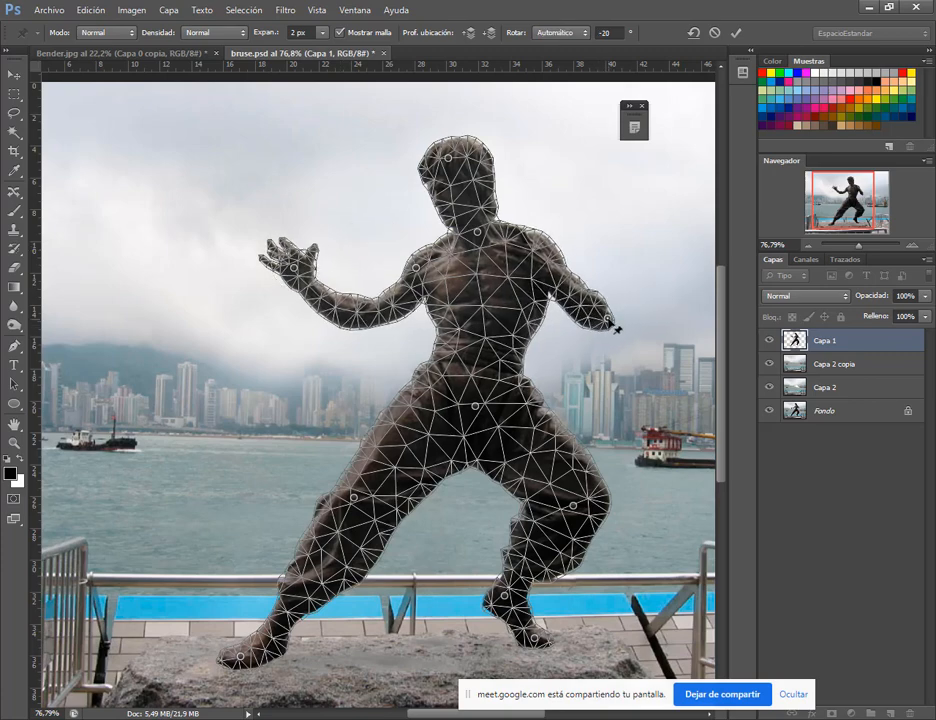
# Step: Bend the front leg by moving its knee and foot pins, pin the heel, and tilt the toes
pyautogui.moveTo(240, 656); pyautogui.dragTo(258, 655)
pyautogui.moveTo(353, 497); pyautogui.dragTo(336, 477)
pyautogui.moveTo(260, 658)
pyautogui.mouseDown()
pyautogui.moveTo(281, 637)
pyautogui.moveTo(256, 633)
pyautogui.moveTo(264, 667)
pyautogui.moveTo(247, 656)
pyautogui.moveTo(264, 637)
pyautogui.mouseUp()
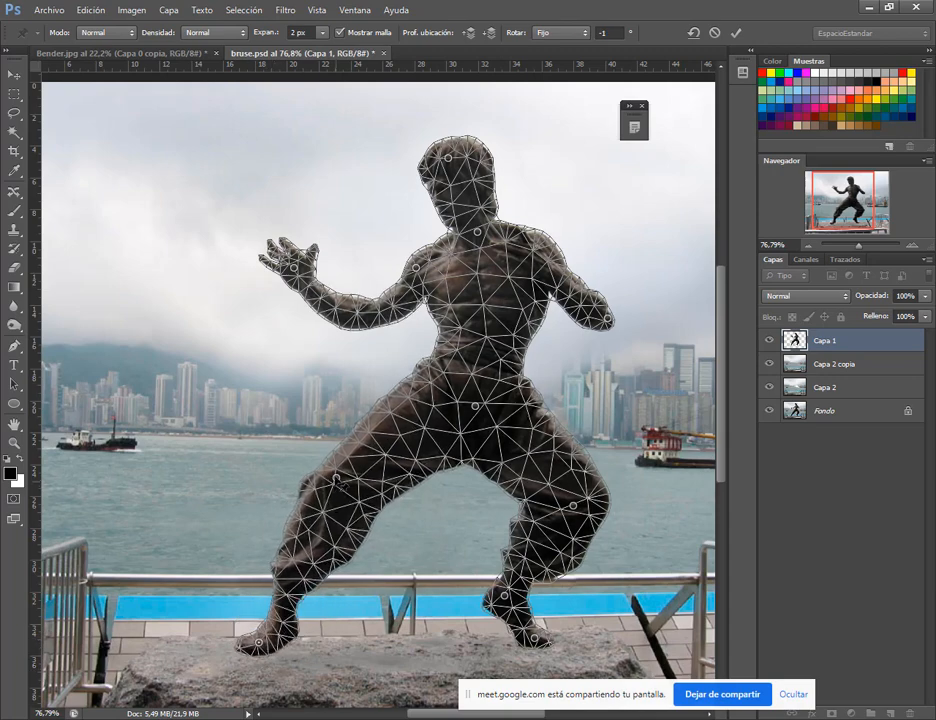
pyautogui.moveTo(334, 477); pyautogui.dragTo(324, 461)
pyautogui.moveTo(264, 637)
pyautogui.mouseDown()
pyautogui.moveTo(258, 621)
pyautogui.moveTo(241, 653)
pyautogui.moveTo(258, 659)
pyautogui.mouseUp()
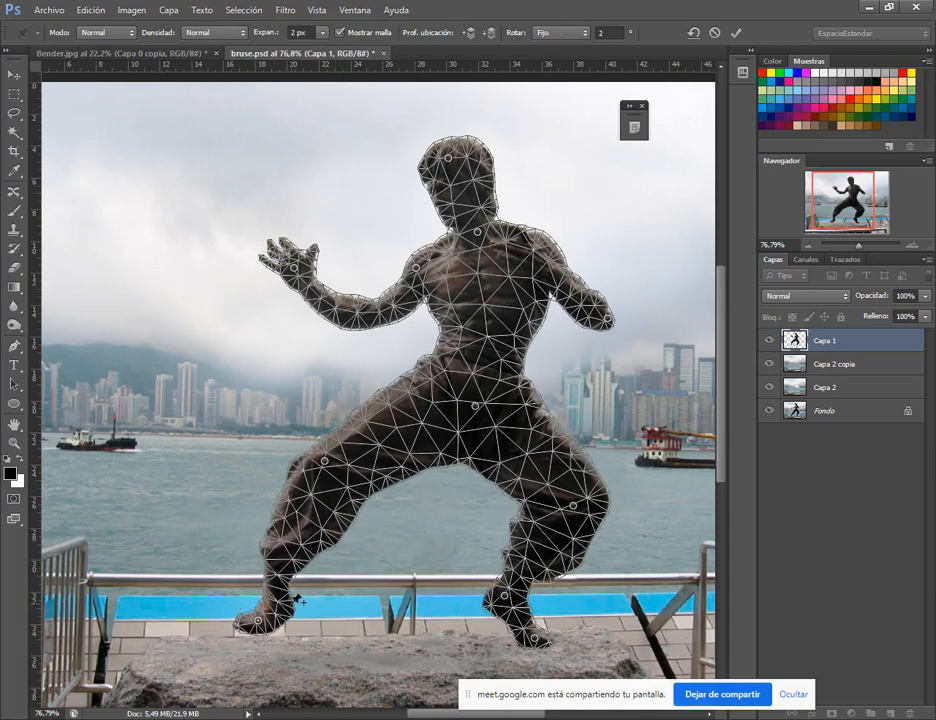
pyautogui.click(288, 605)
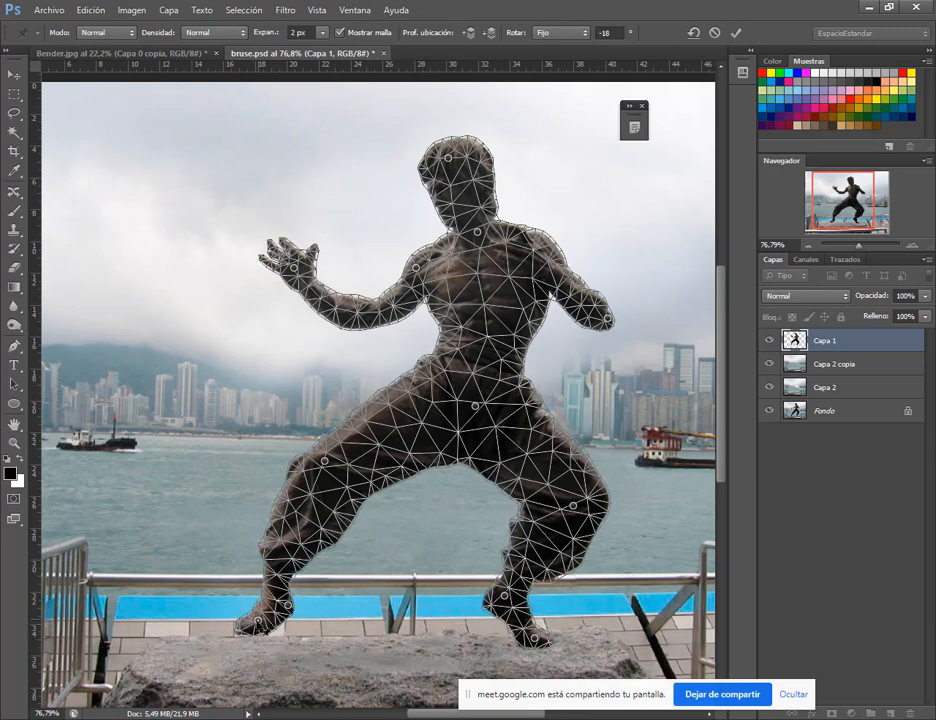
pyautogui.moveTo(258, 620); pyautogui.dragTo(251, 622)
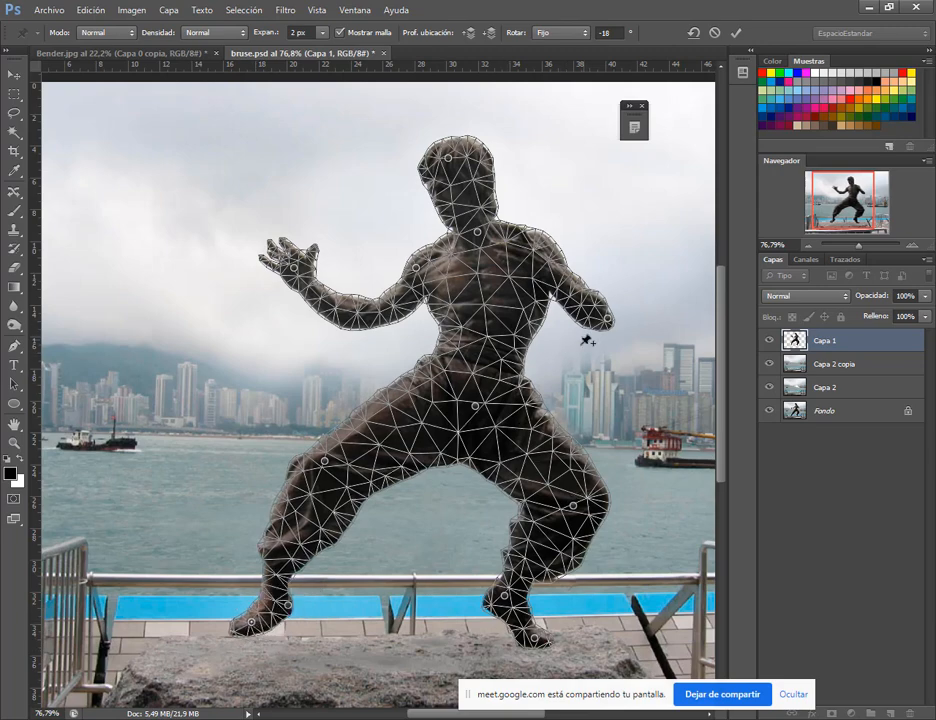
# Step: Nudge the raised hand, shoulder and head pins, apply the warp, and undo it
pyautogui.moveTo(294, 268); pyautogui.dragTo(298, 258)
pyautogui.moveTo(416, 268); pyautogui.dragTo(419, 264)
pyautogui.moveTo(448, 159); pyautogui.dragTo(459, 161)
pyautogui.press('Return')
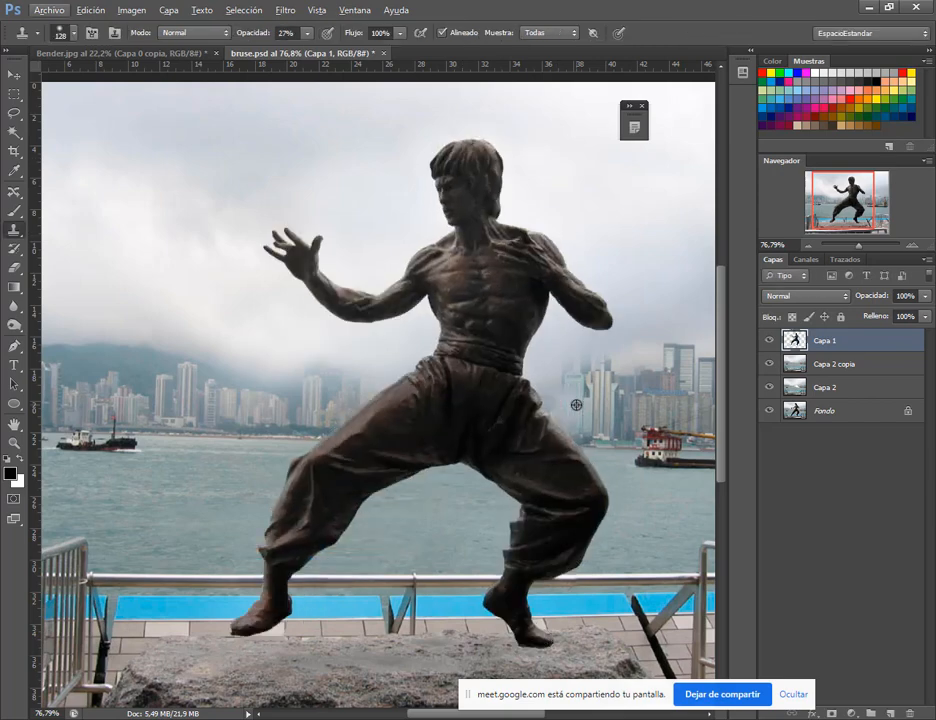
pyautogui.hotkey('ctrl', 'z')
# Step: Puppet Warp the statue with pins on its neck, shoulders, arms and legs, moving the elbow outwards and raising the outstretched hand and forearm
pyautogui.click(90, 10)
pyautogui.click(150, 268)
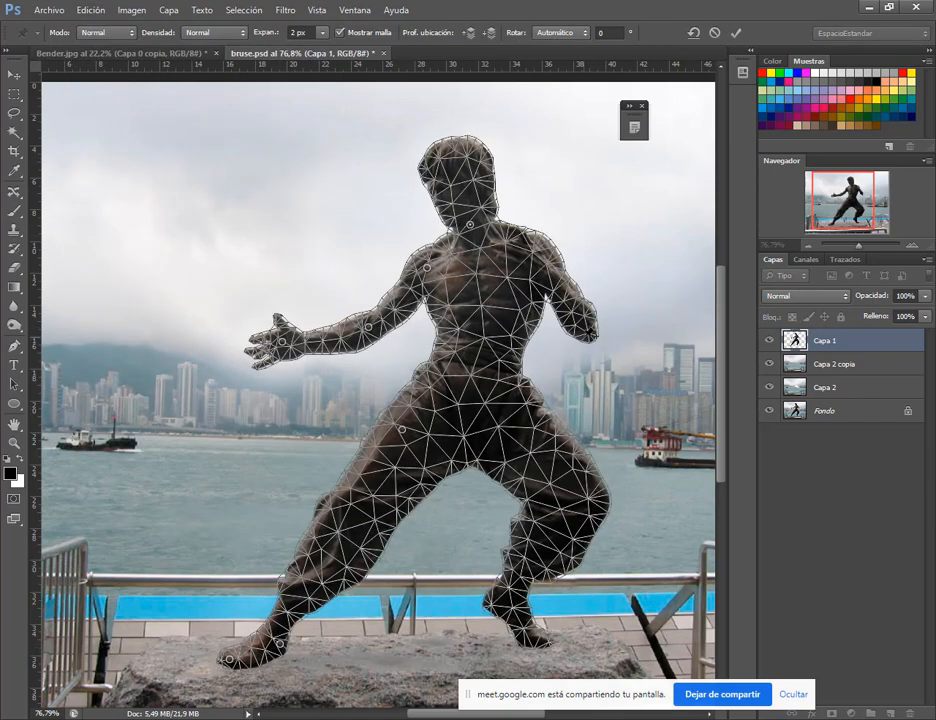
pyautogui.click(529, 278)
pyautogui.click(574, 489)
pyautogui.moveTo(586, 331); pyautogui.dragTo(597, 323)
pyautogui.moveTo(282, 342); pyautogui.dragTo(291, 315)
pyautogui.moveTo(370, 329); pyautogui.dragTo(368, 320)
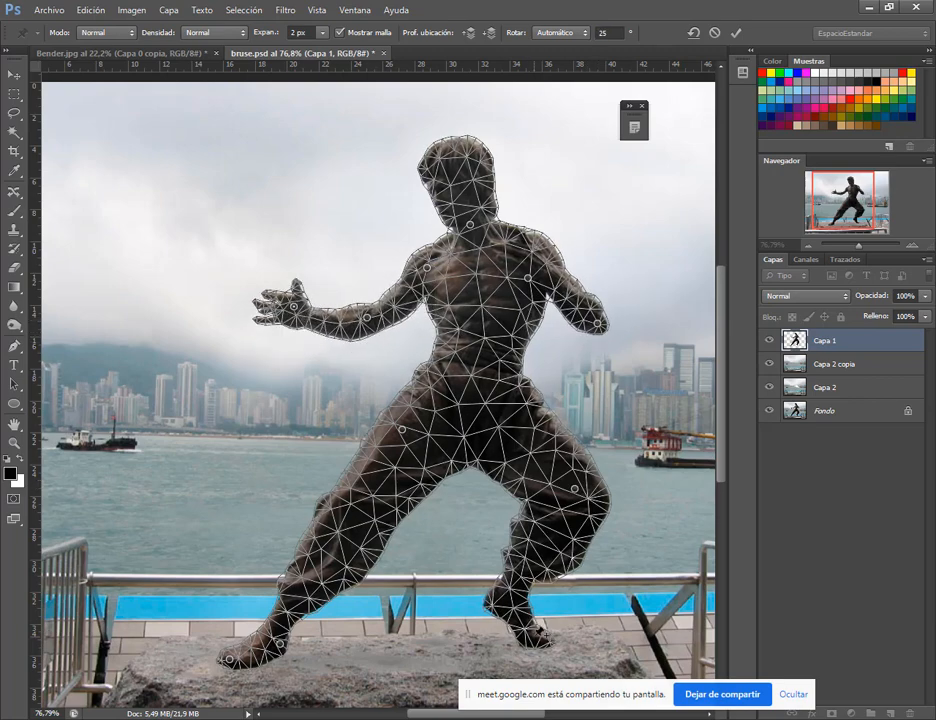
# Step: Pin the rear foot, lift the front foot and rotate its toe pin about 4°, and raise the front knee
pyautogui.click(494, 600)
pyautogui.moveTo(280, 644); pyautogui.dragTo(273, 624)
pyautogui.moveTo(229, 660); pyautogui.dragTo(216, 624)
pyautogui.click(248, 626)
pyautogui.keyDown('alt'); pyautogui.moveTo(192, 623); pyautogui.dragTo(191, 631); pyautogui.keyUp('alt')
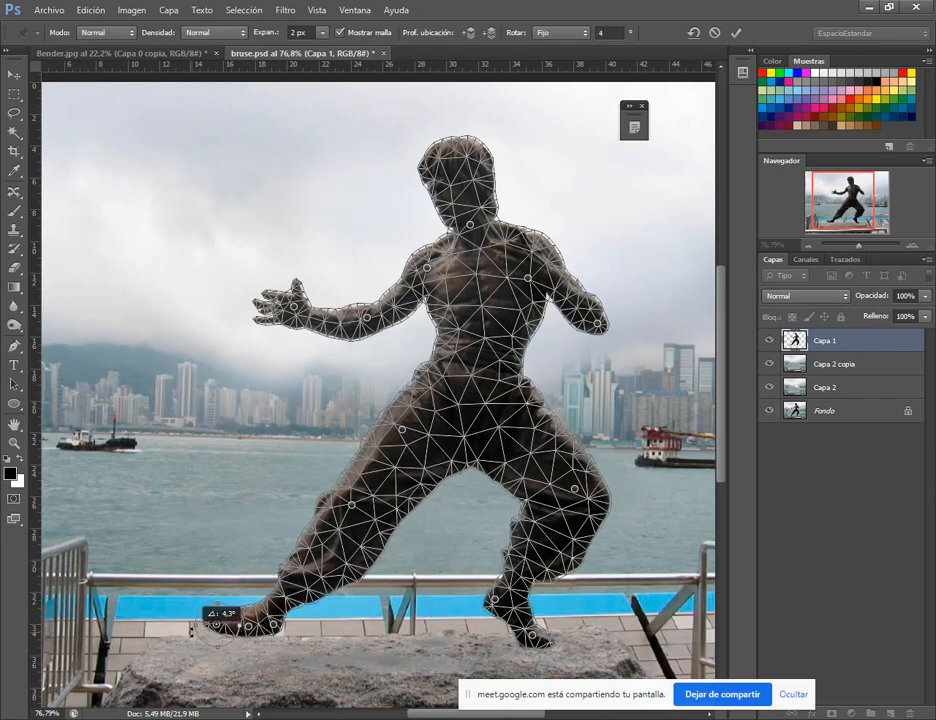
pyautogui.moveTo(351, 504); pyautogui.dragTo(343, 478)
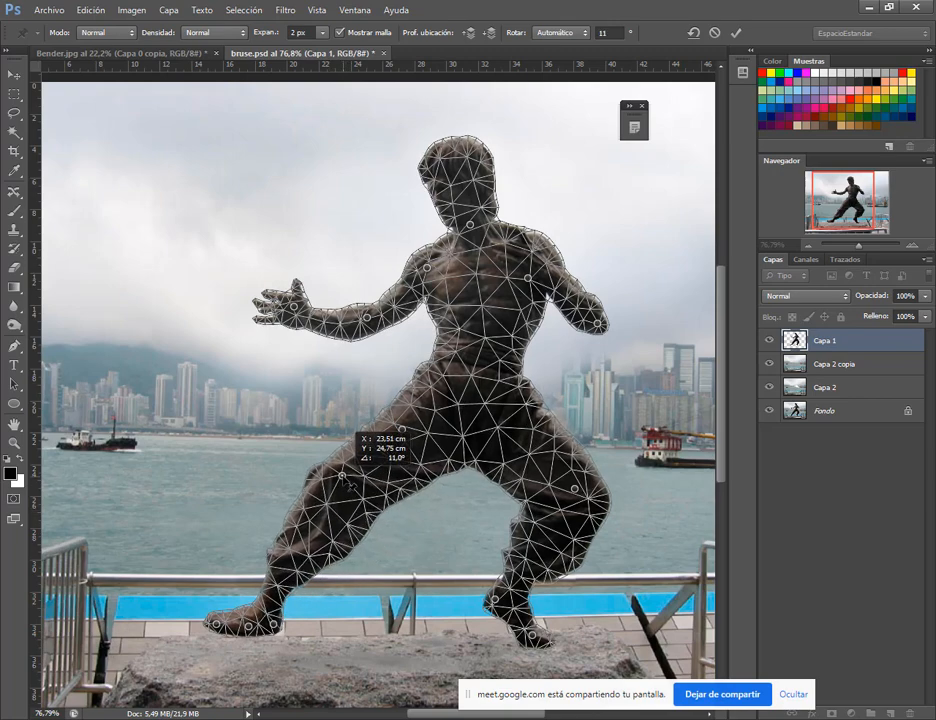
# Step: Shift the front foot's pins to tilt its toes down towards the rock, and apply the Puppet Warp
pyautogui.moveTo(273, 624); pyautogui.dragTo(227, 623)
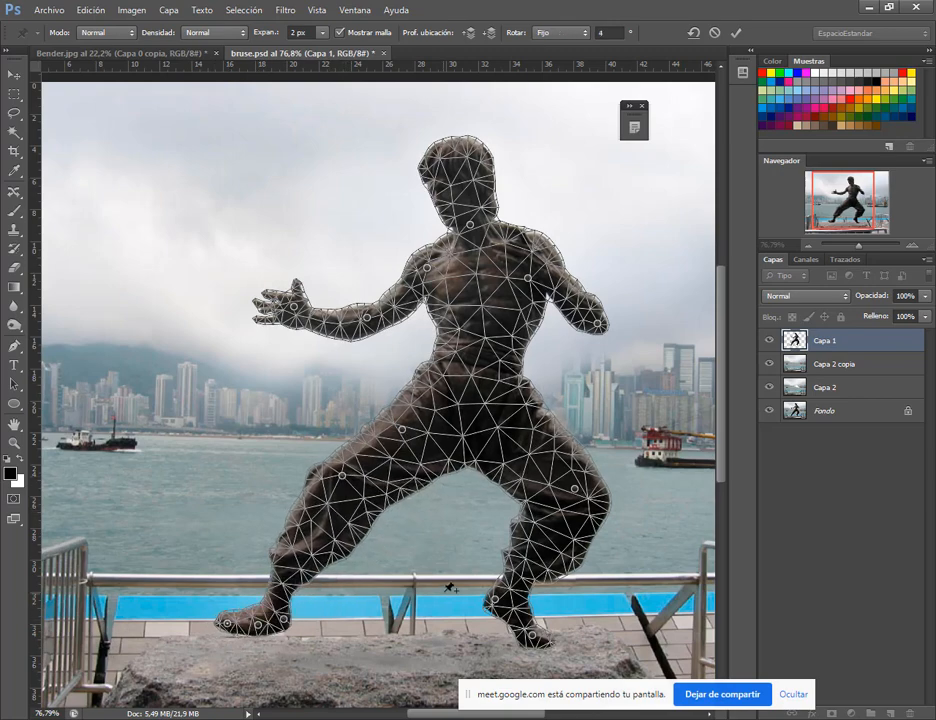
pyautogui.moveTo(284, 619); pyautogui.dragTo(286, 613)
pyautogui.moveTo(258, 625); pyautogui.dragTo(214, 661)
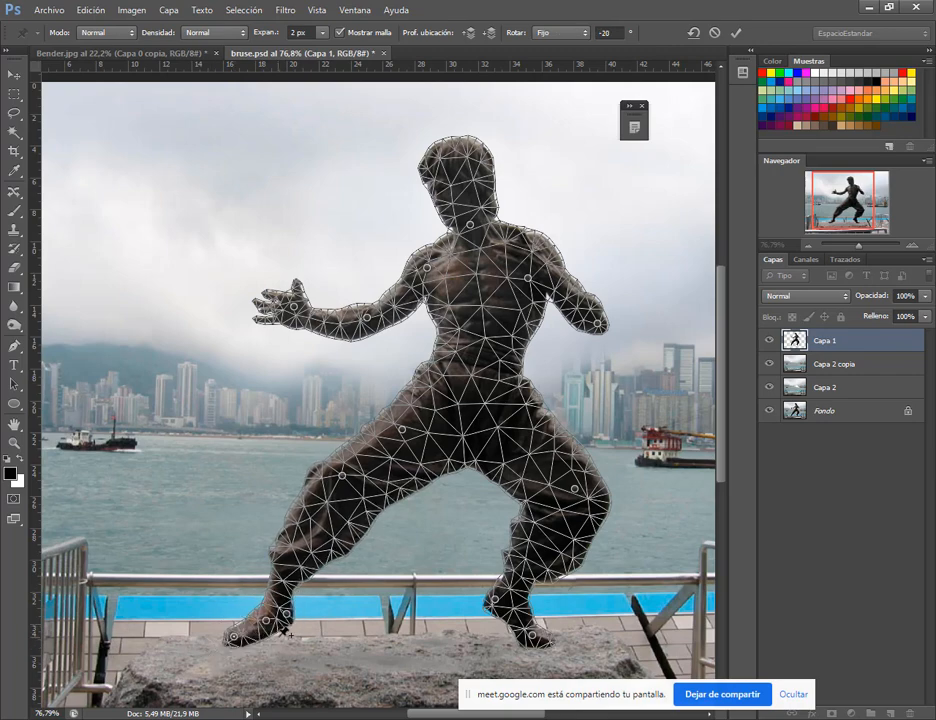
pyautogui.press('Return')
pyautogui.scroll(-5, 604, 436)
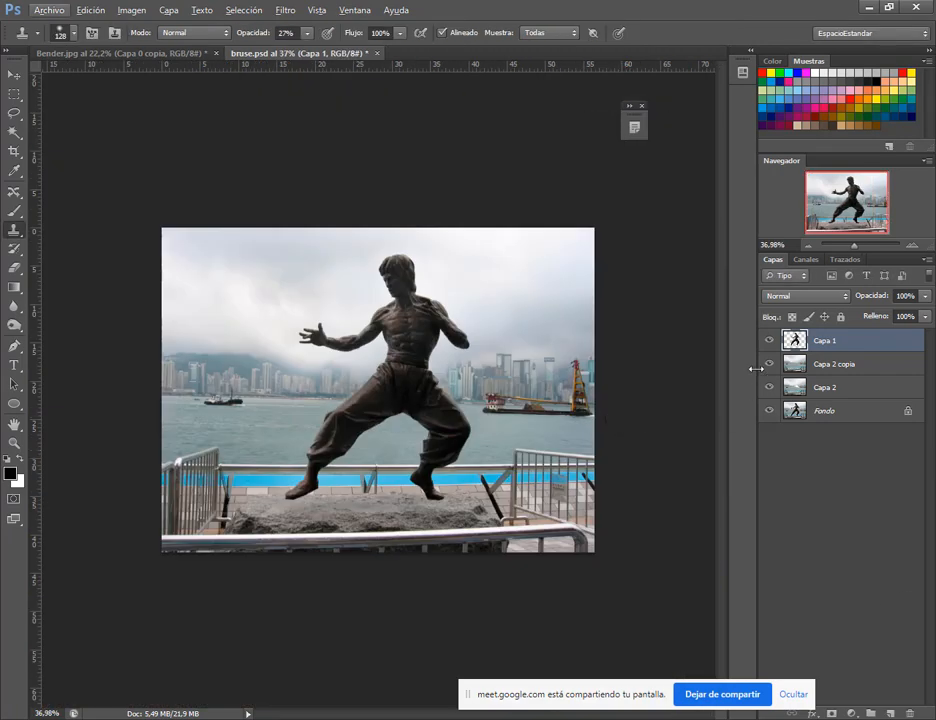
# Step: Merge the layers Capa 2 copia and Capa 2 into one layer and check it by toggling its visibility
pyautogui.click(769, 340)
pyautogui.click(769, 340)
pyautogui.click(812, 365)
pyautogui.keyDown('shift'); pyautogui.click(815, 388); pyautogui.keyUp('shift')
pyautogui.hotkey('ctrl', 'e')
pyautogui.click(769, 364)
pyautogui.click(769, 364)
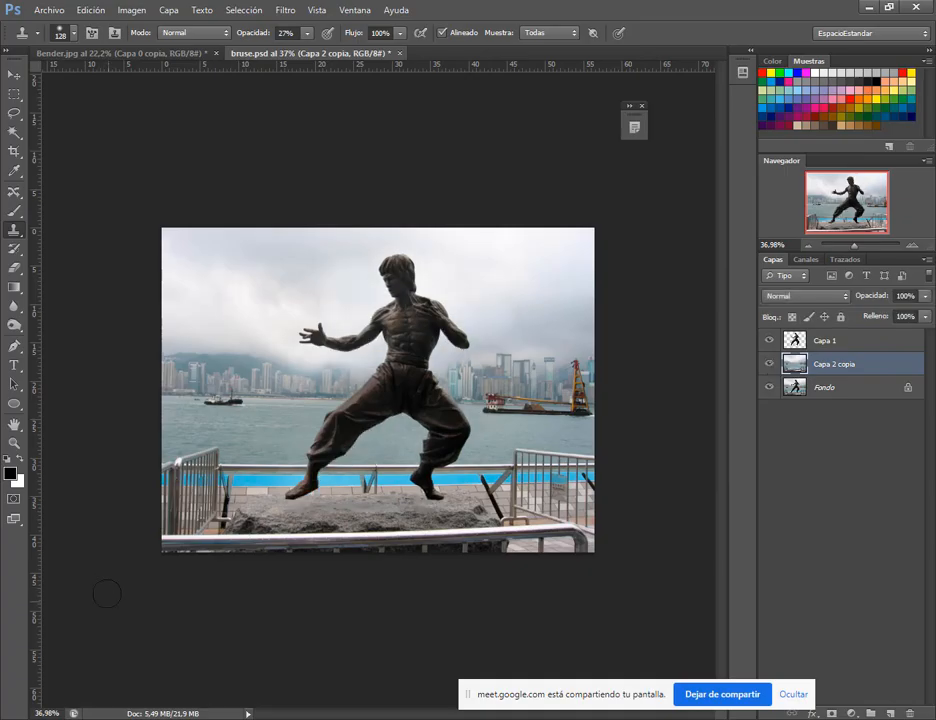
# Step: Switch to the Google Meet call to check the chat and move the screen-sharing notice aside
pyautogui.click(112, 716)
pyautogui.click(119, 597)
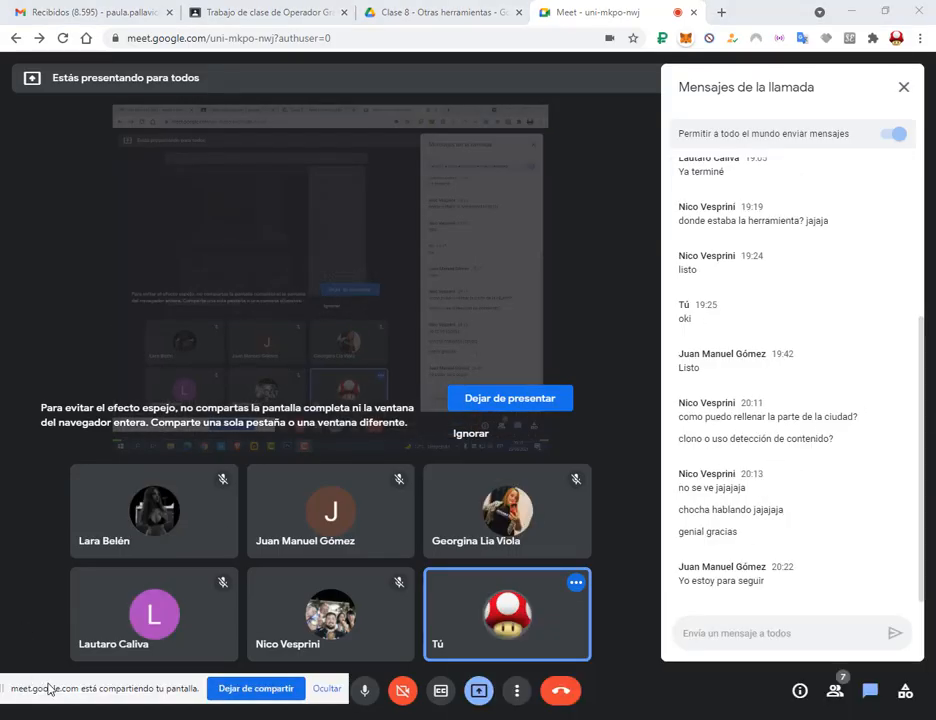
pyautogui.moveTo(49, 689); pyautogui.dragTo(645, 693)
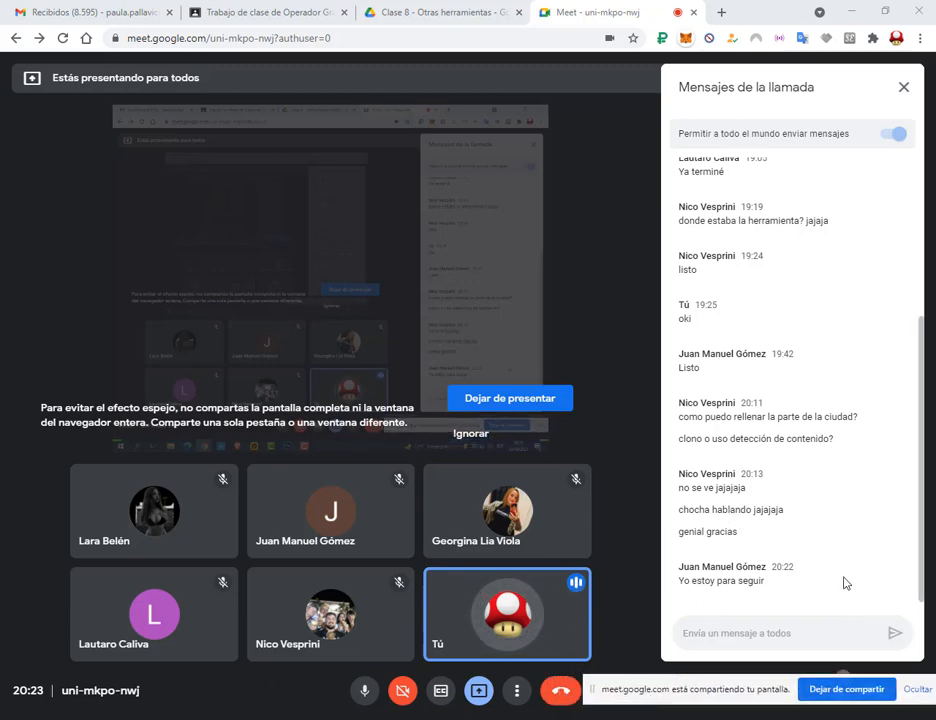
# Step: Open pexels-fransa-2336840.jpg from the Pincel historico folder in Photoshop
pyautogui.hotkey('alt', 'Tab')
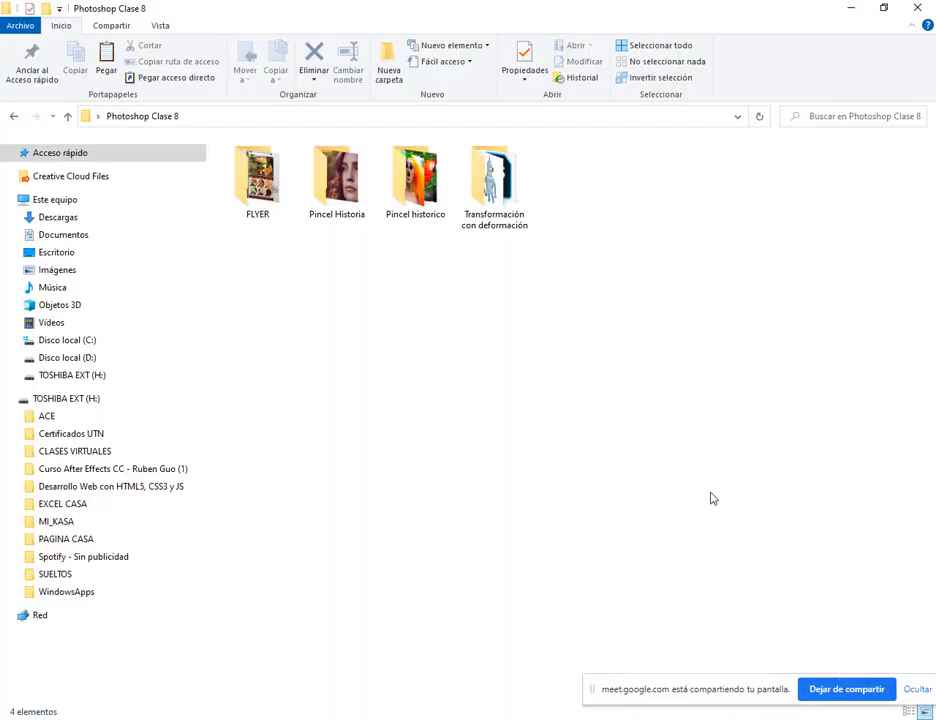
pyautogui.doubleClick(425, 195)
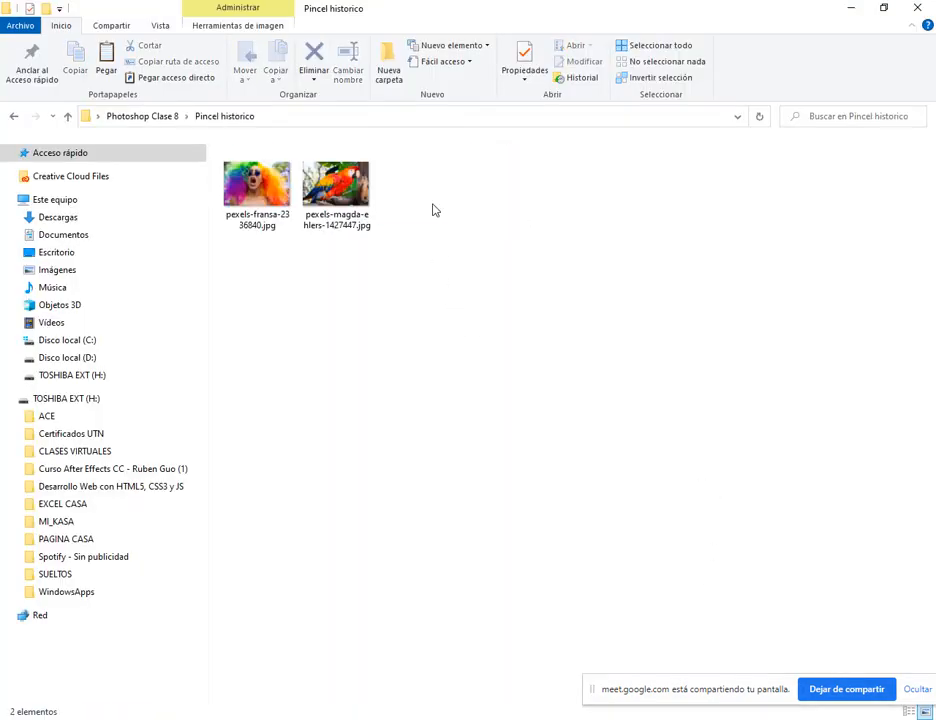
pyautogui.moveTo(253, 204); pyautogui.dragTo(222, 117)
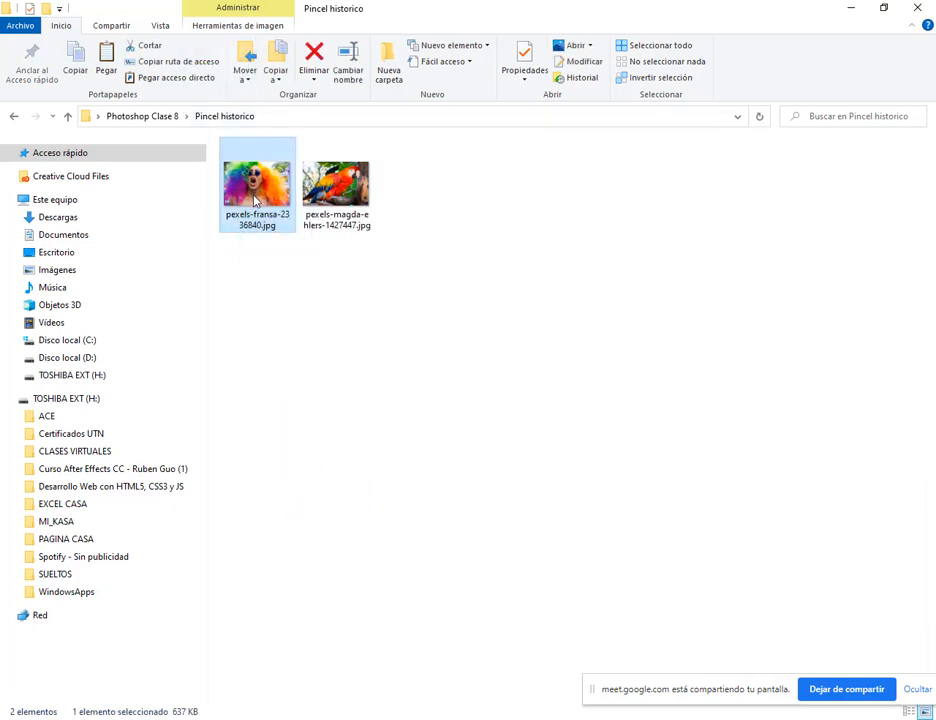
pyautogui.moveTo(254, 201); pyautogui.dragTo(393, 432)
pyautogui.click(485, 355)
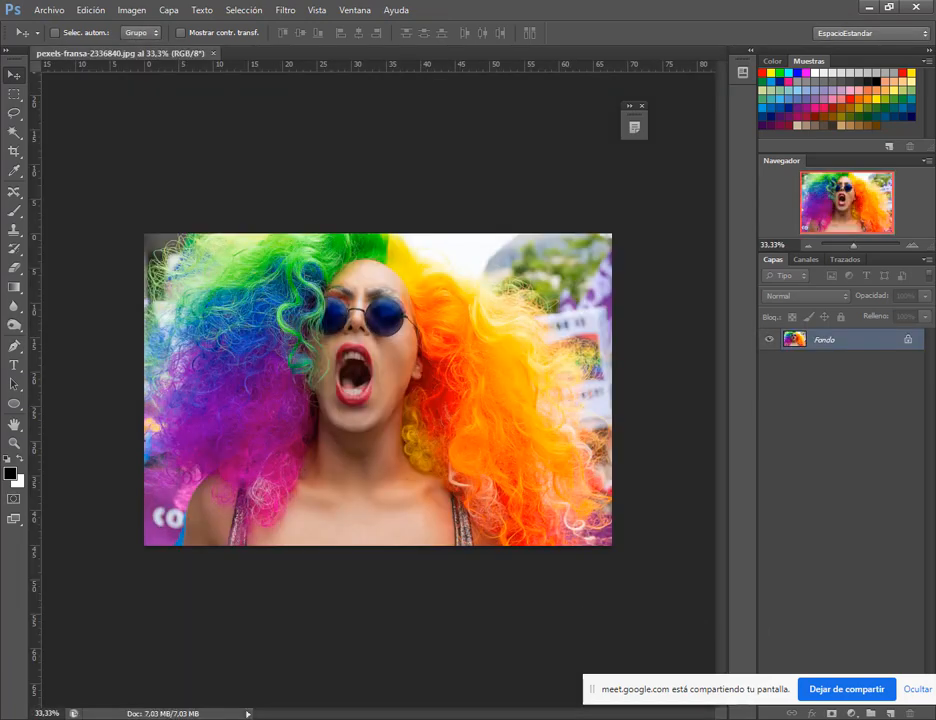
# Step: Add a new empty layer above the Fondo layer and briefly check the Google Meet call
pyautogui.moveTo(799, 674); pyautogui.dragTo(624, 673)
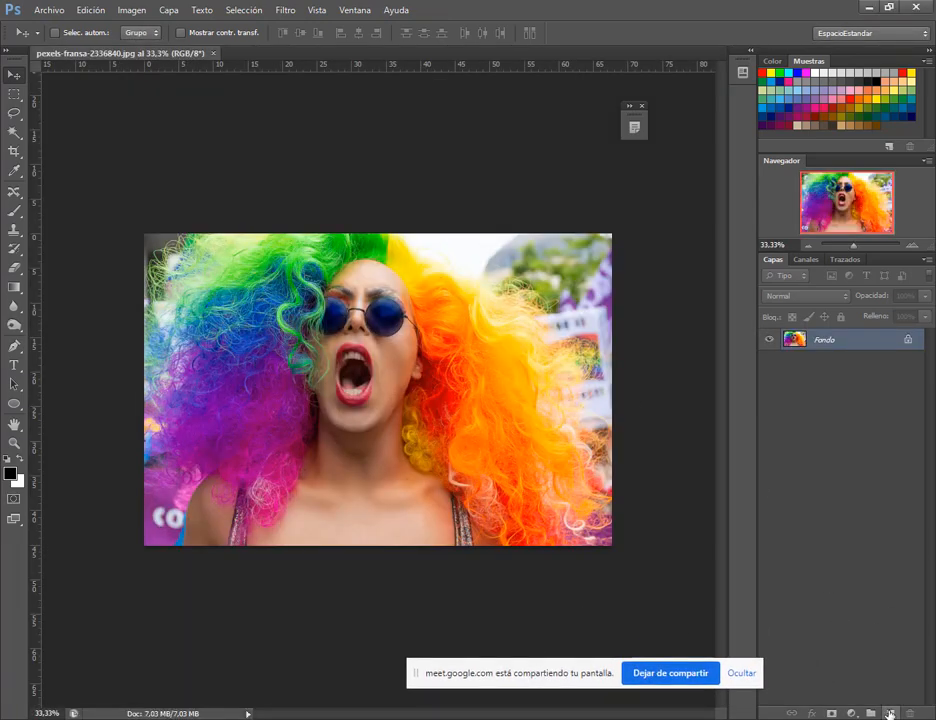
pyautogui.click(890, 712)
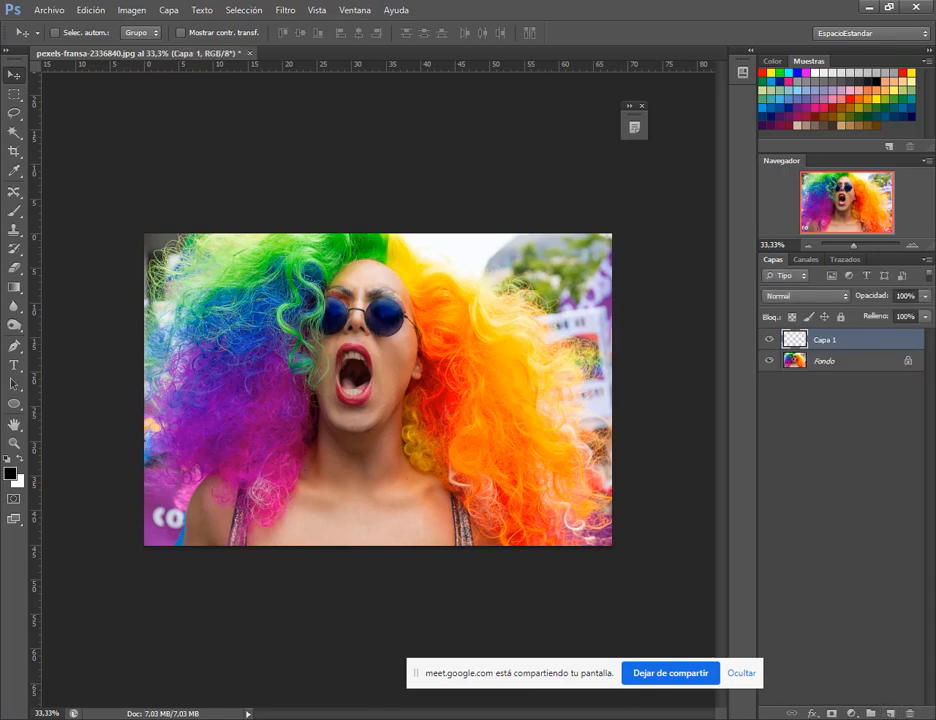
pyautogui.click(136, 688)
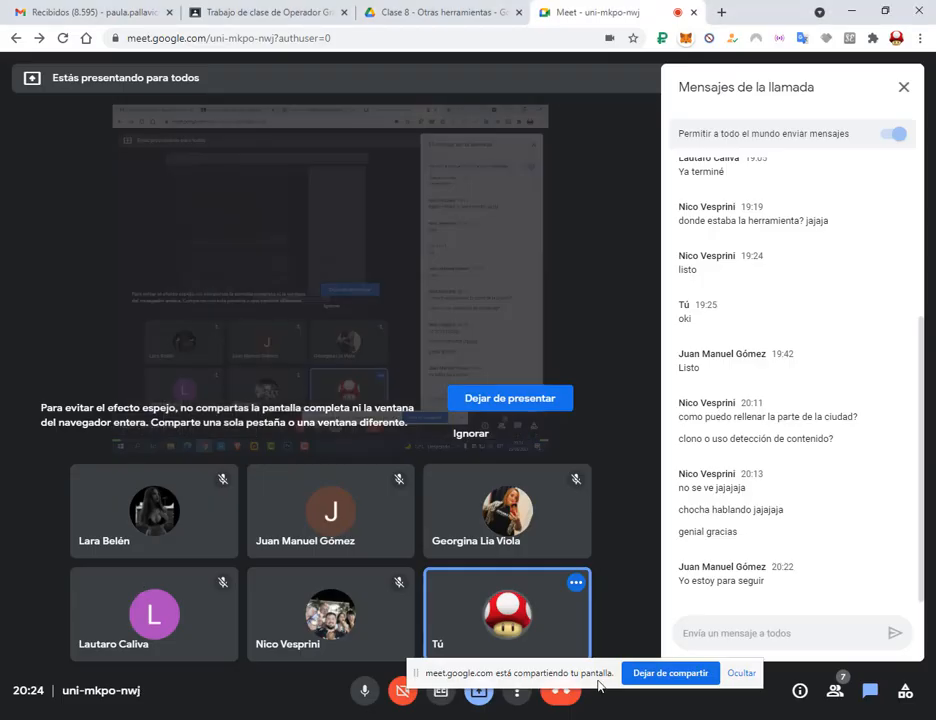
pyautogui.click(389, 716)
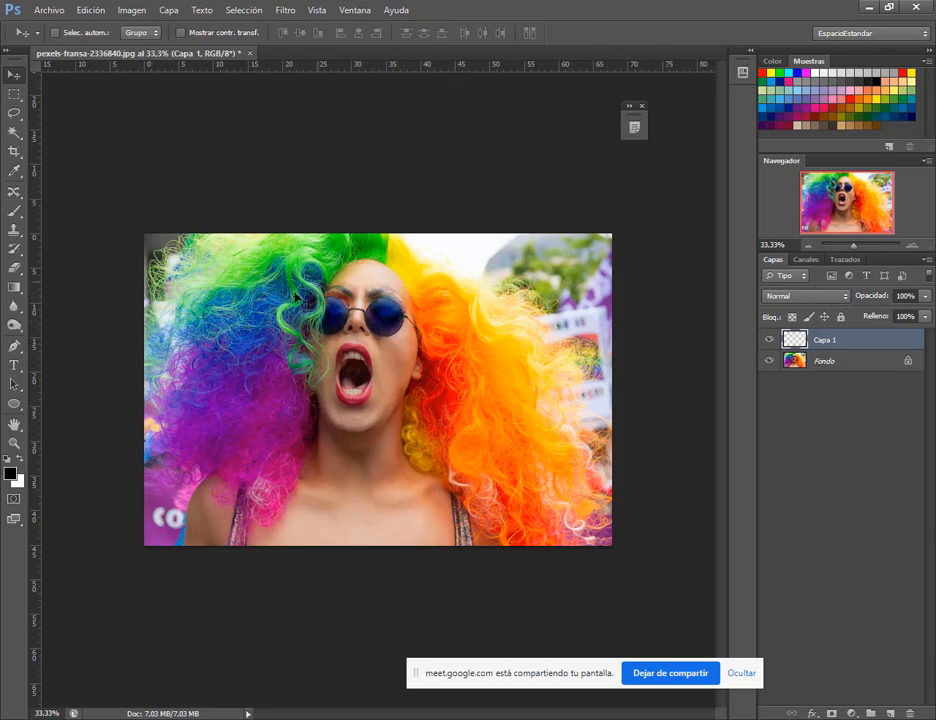
# Step: Activate the Pincel histórico tool and set its brush size to 114 px
pyautogui.click(16, 213)
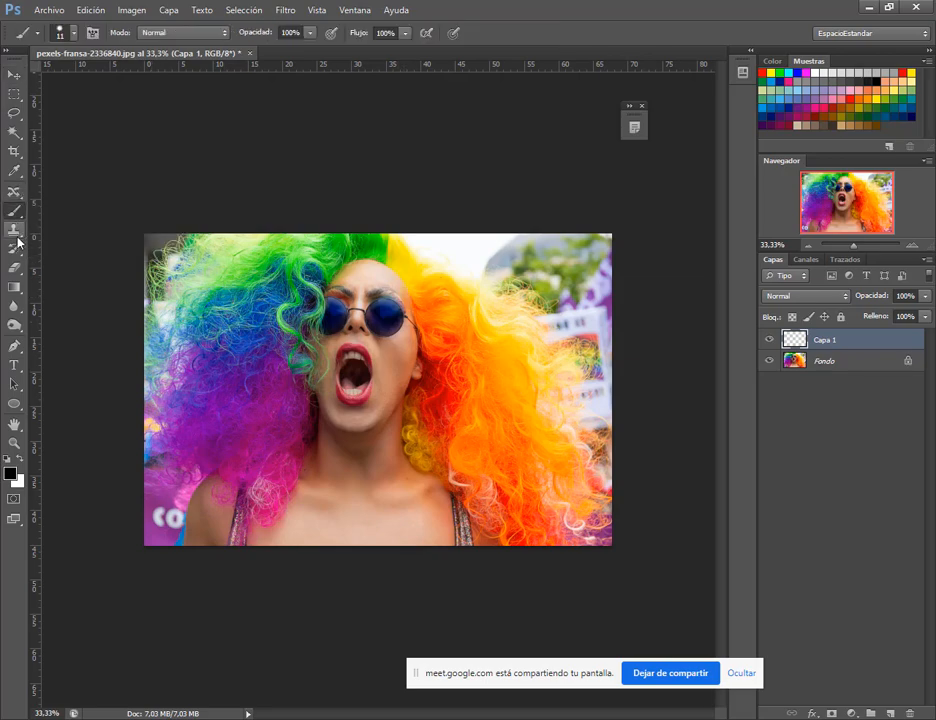
pyautogui.click(14, 250)
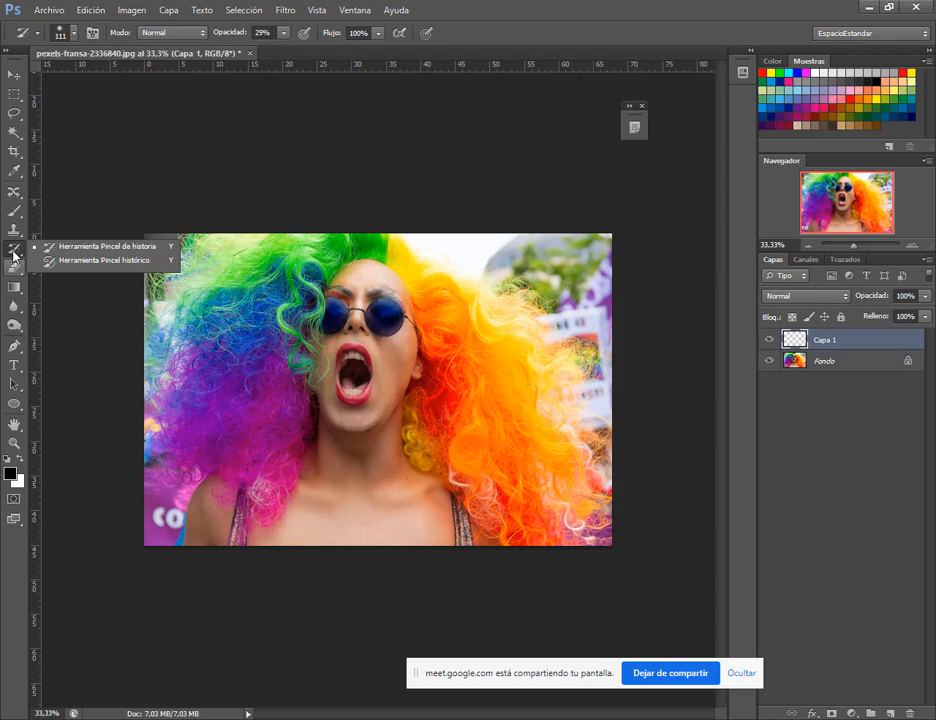
pyautogui.click(93, 262)
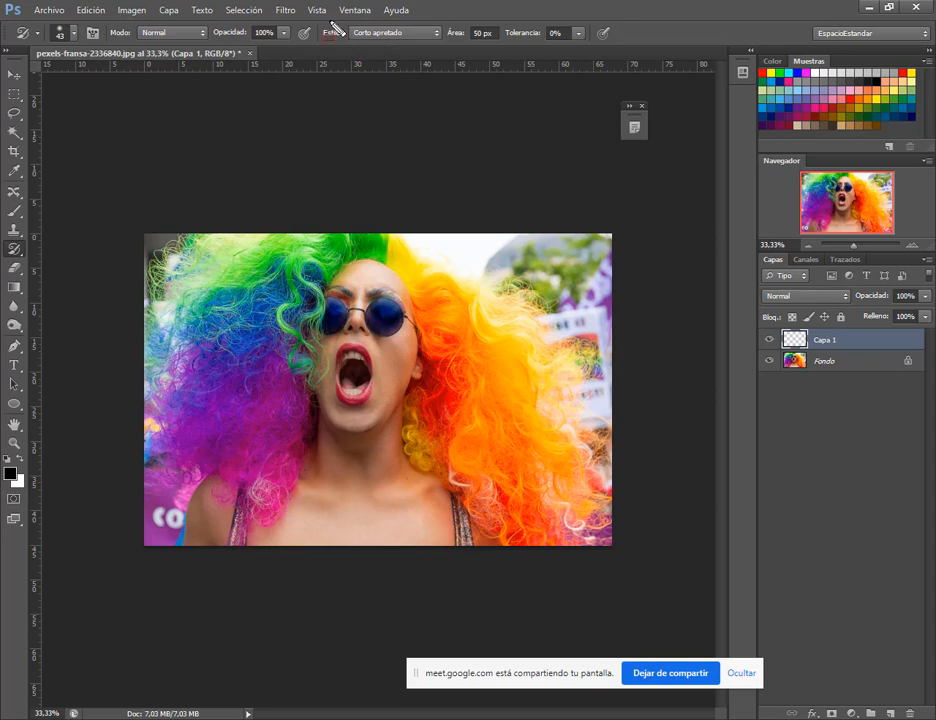
pyautogui.moveTo(315, 22); pyautogui.dragTo(442, 45)
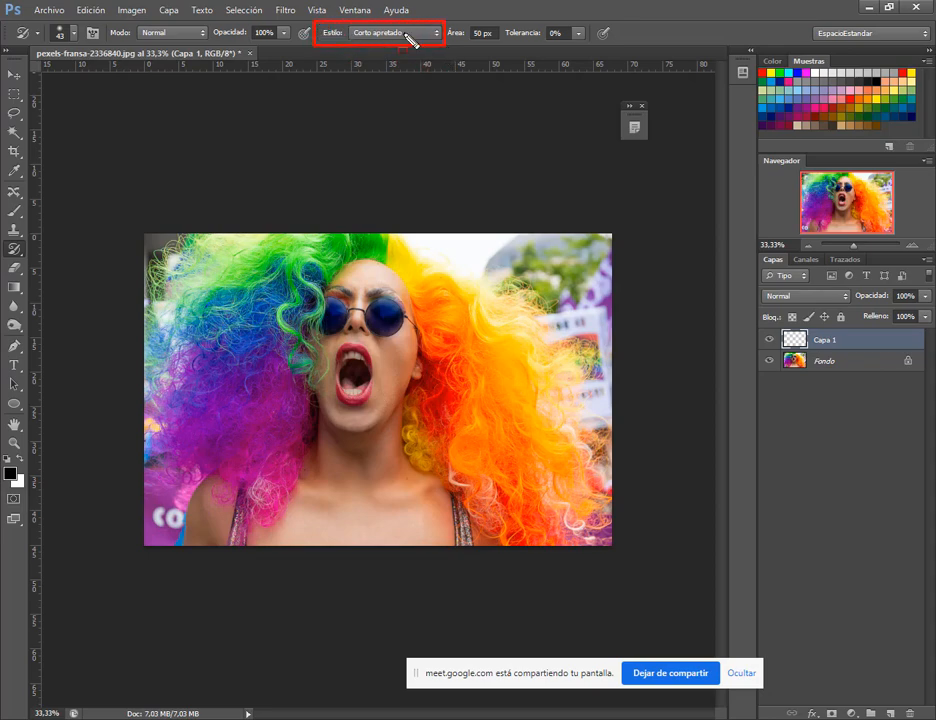
pyautogui.press('Escape')
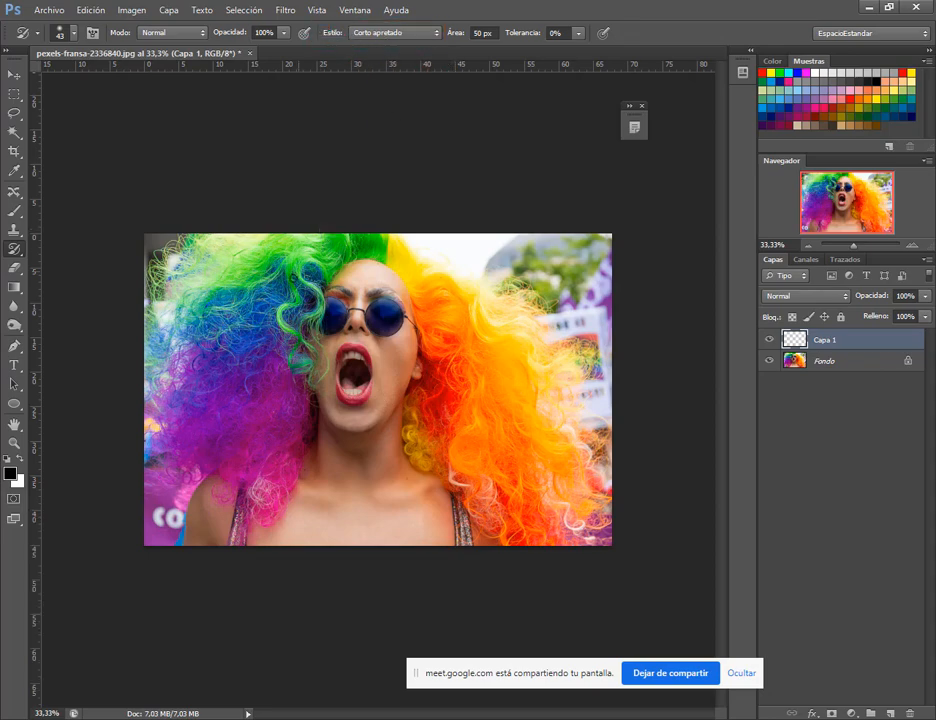
pyautogui.rightClick(282, 290)
pyautogui.click(377, 323)
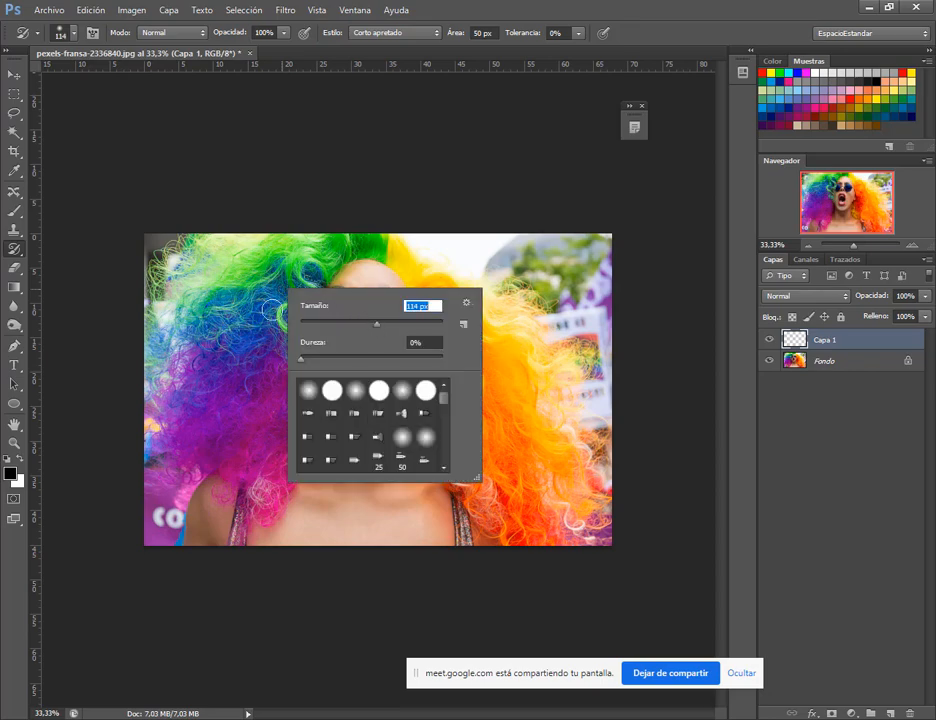
pyautogui.press('Return')
# Step: Try the Corto apretado brush style on the blue and purple hair and undo the painting
pyautogui.click(405, 33)
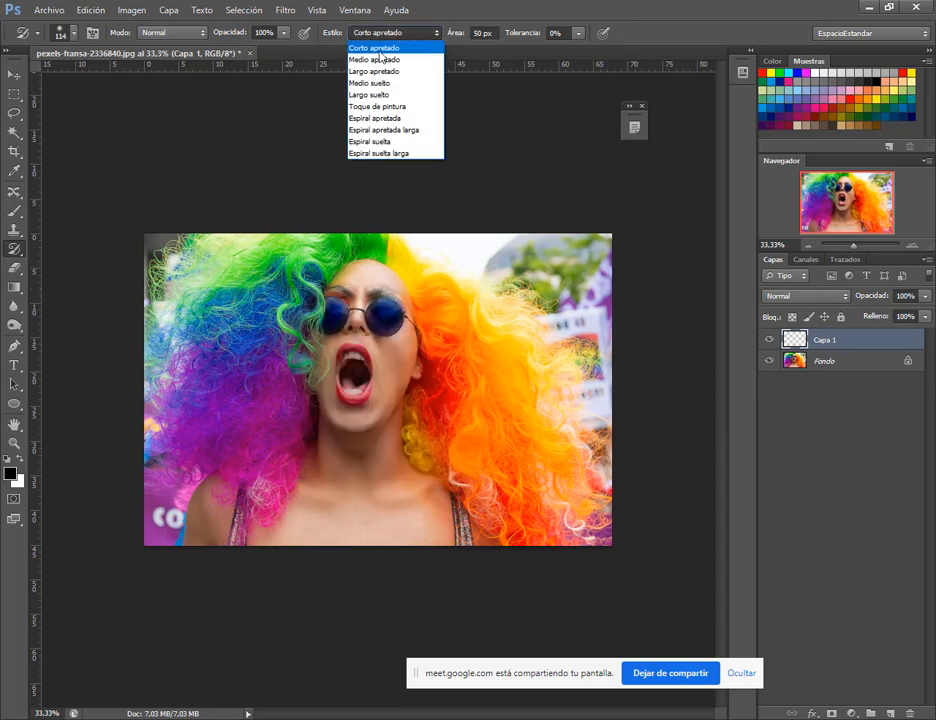
pyautogui.click(377, 48)
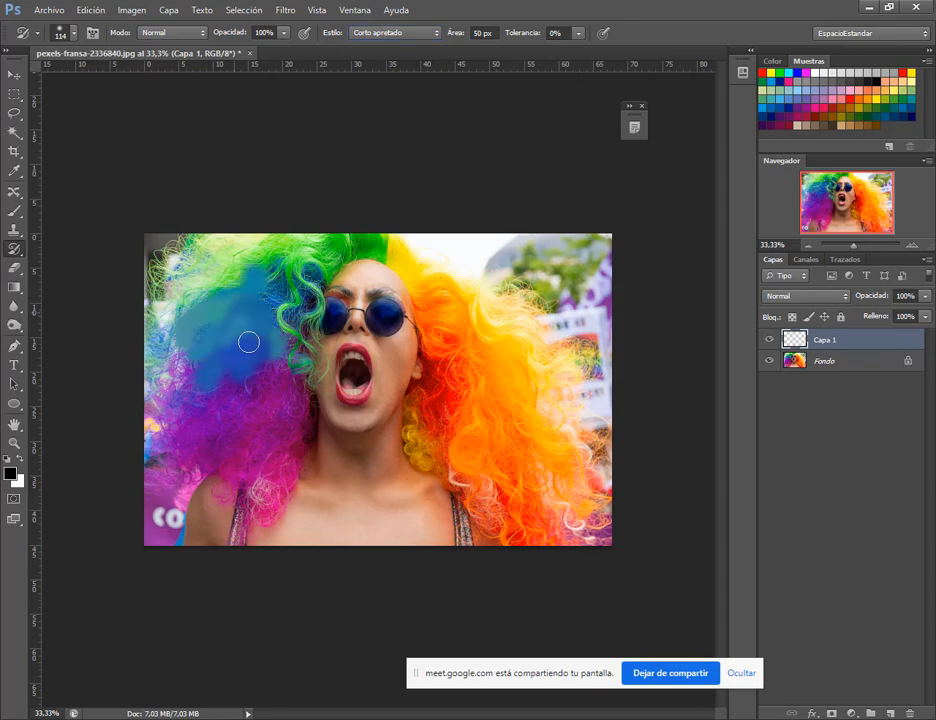
pyautogui.moveTo(249, 341)
pyautogui.mouseDown()
pyautogui.moveTo(276, 410)
pyautogui.moveTo(215, 445)
pyautogui.moveTo(295, 298)
pyautogui.mouseUp()
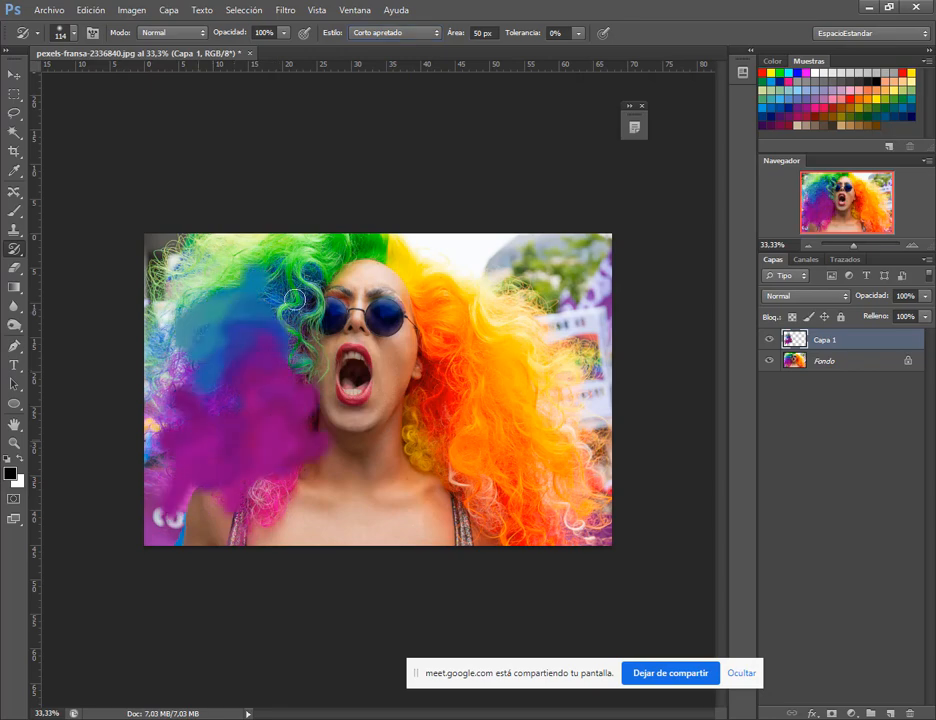
pyautogui.hotkey('ctrl', 'z')
# Step: Try the Medio apretado brush style across the orange hair, shoulders and purple hair, and undo the painting
pyautogui.click(400, 33)
pyautogui.click(385, 59)
pyautogui.moveTo(487, 332)
pyautogui.mouseDown()
pyautogui.moveTo(507, 377)
pyautogui.moveTo(524, 475)
pyautogui.moveTo(487, 492)
pyautogui.moveTo(243, 438)
pyautogui.moveTo(194, 411)
pyautogui.mouseUp()
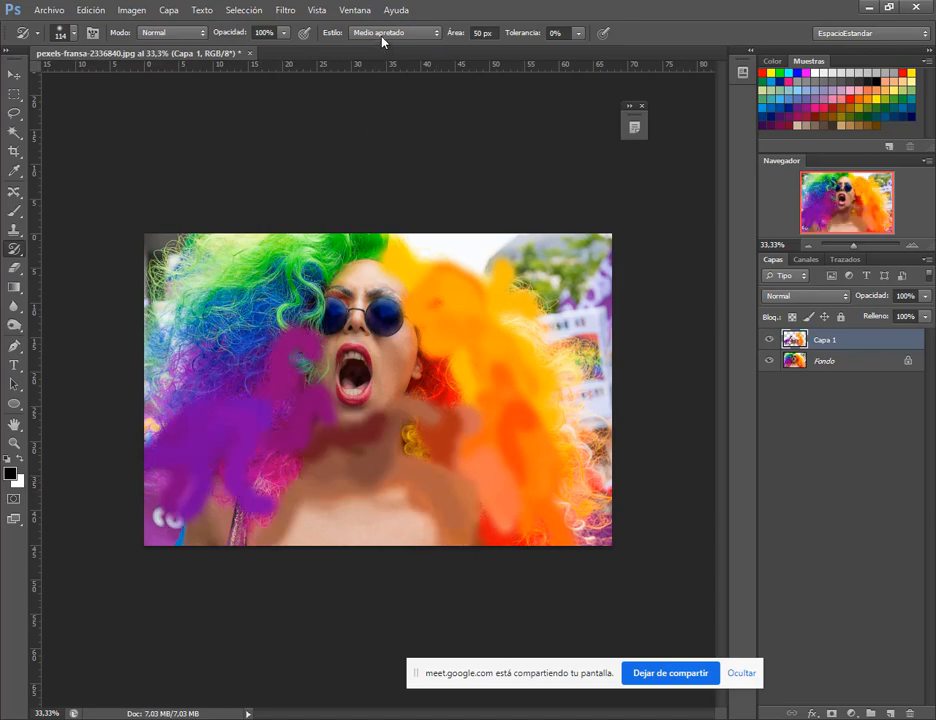
pyautogui.hotkey('ctrl', 'z')
# Step: Try the Largo apretado brush style across the image and undo the painting
pyautogui.click(395, 33)
pyautogui.click(383, 62)
pyautogui.moveTo(167, 218)
pyautogui.mouseDown()
pyautogui.moveTo(237, 349)
pyautogui.moveTo(424, 368)
pyautogui.mouseUp()
pyautogui.hotkey('ctrl', 'z')
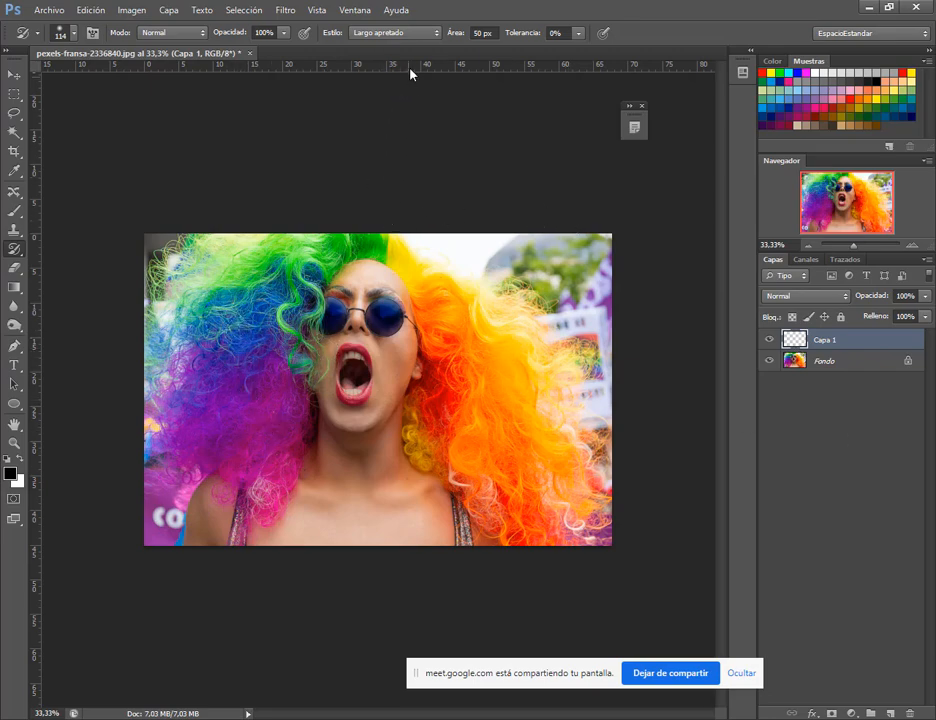
# Step: Try the Medio suelto brush style on the orange hair and undo the stroke
pyautogui.click(400, 33)
pyautogui.click(384, 85)
pyautogui.moveTo(491, 351)
pyautogui.mouseDown()
pyautogui.moveTo(518, 468)
pyautogui.moveTo(464, 403)
pyautogui.mouseUp()
pyautogui.hotkey('ctrl', 'z')
# Step: Try the Largo suelto brush style twice on the blue hair, undoing the painting each time
pyautogui.click(375, 36)
pyautogui.click(373, 95)
pyautogui.moveTo(229, 298)
pyautogui.mouseDown()
pyautogui.moveTo(229, 405)
pyautogui.moveTo(382, 255)
pyautogui.mouseUp()
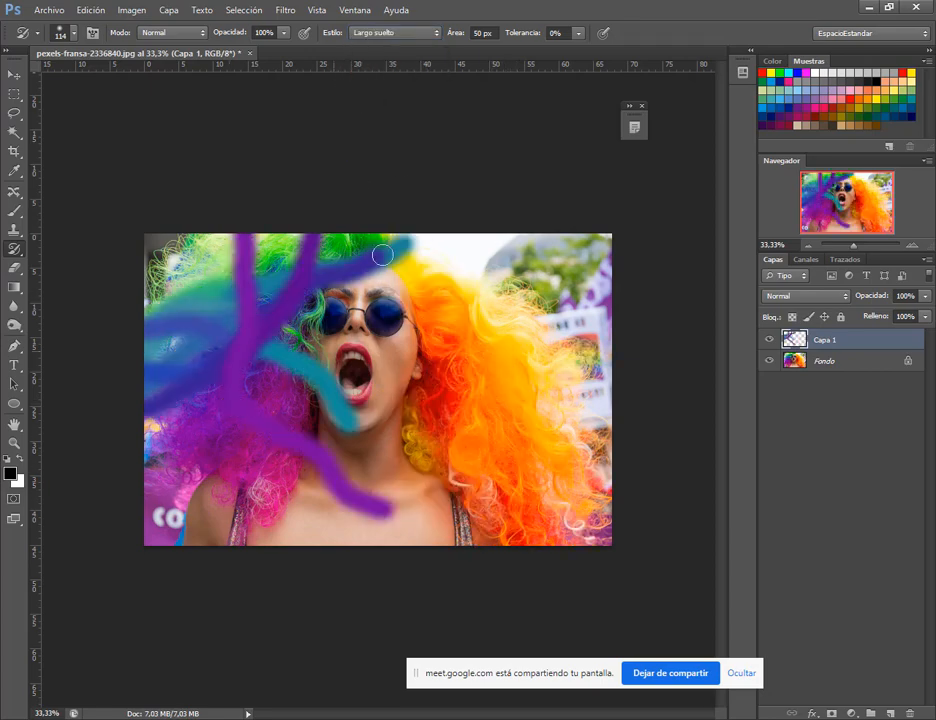
pyautogui.hotkey('ctrl', 'z')
pyautogui.click(403, 36)
pyautogui.click(386, 96)
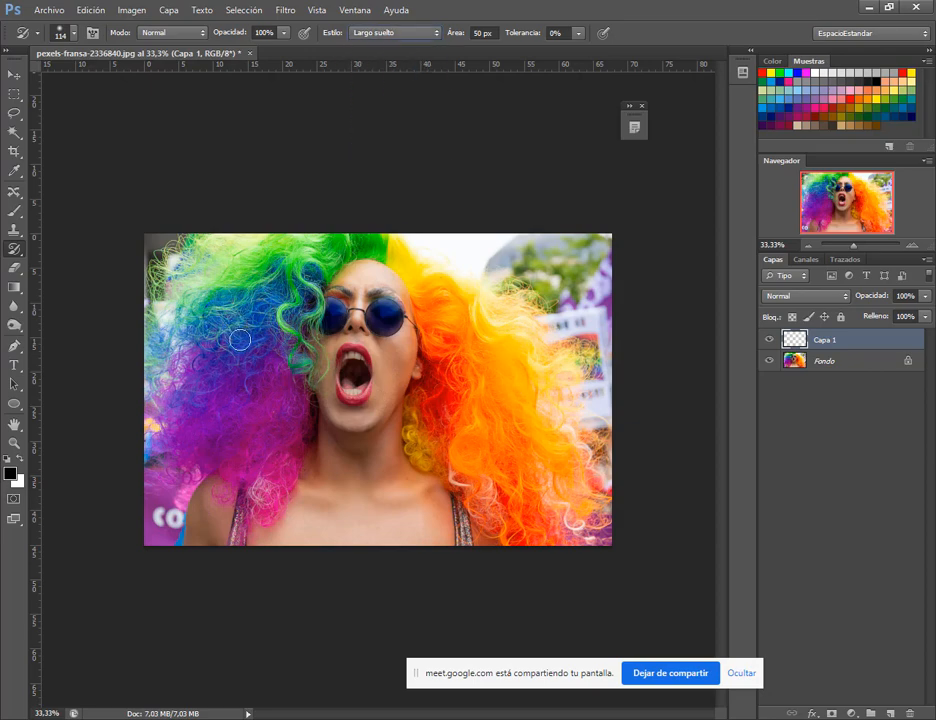
pyautogui.moveTo(240, 340); pyautogui.dragTo(396, 220)
pyautogui.hotkey('ctrl', 'z')
# Step: Try the Toque de pintura and Espiral apretada brush styles on the image and undo the painting
pyautogui.click(403, 36)
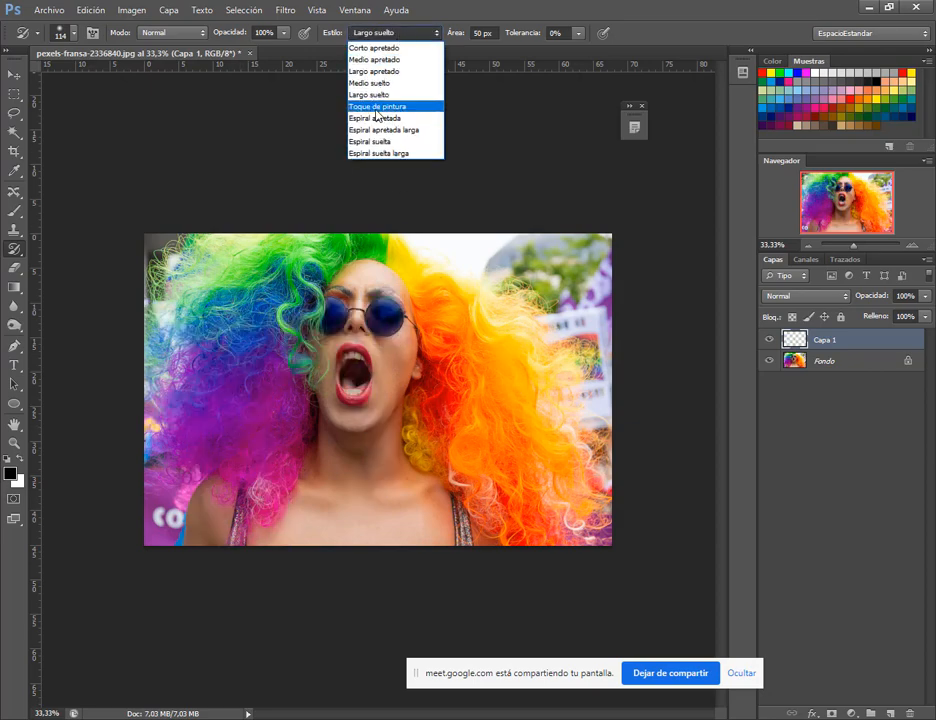
pyautogui.click(380, 104)
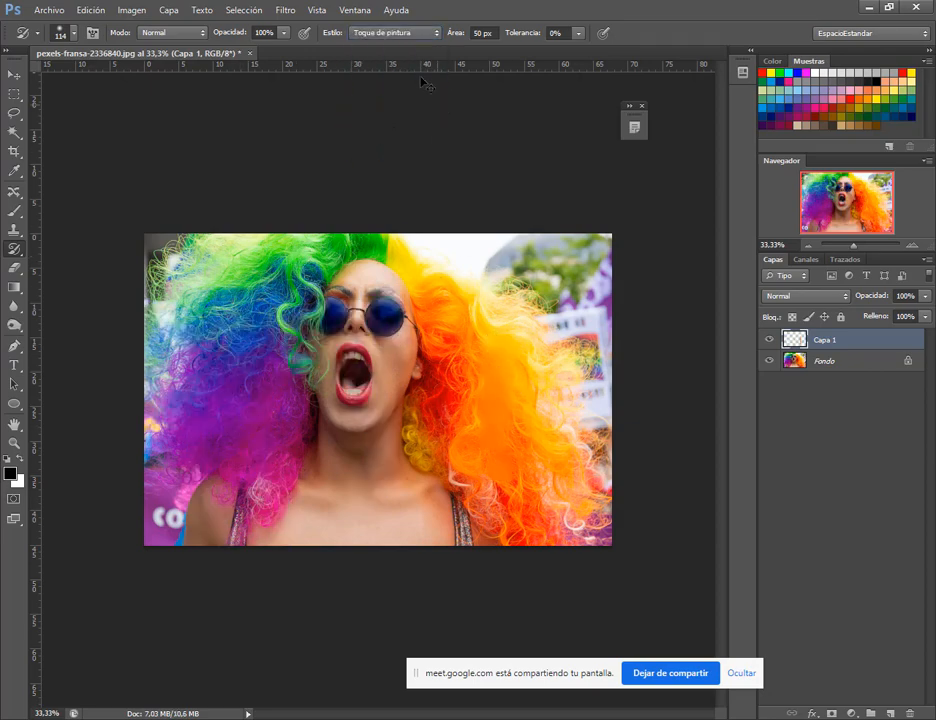
pyautogui.click(386, 36)
pyautogui.click(384, 118)
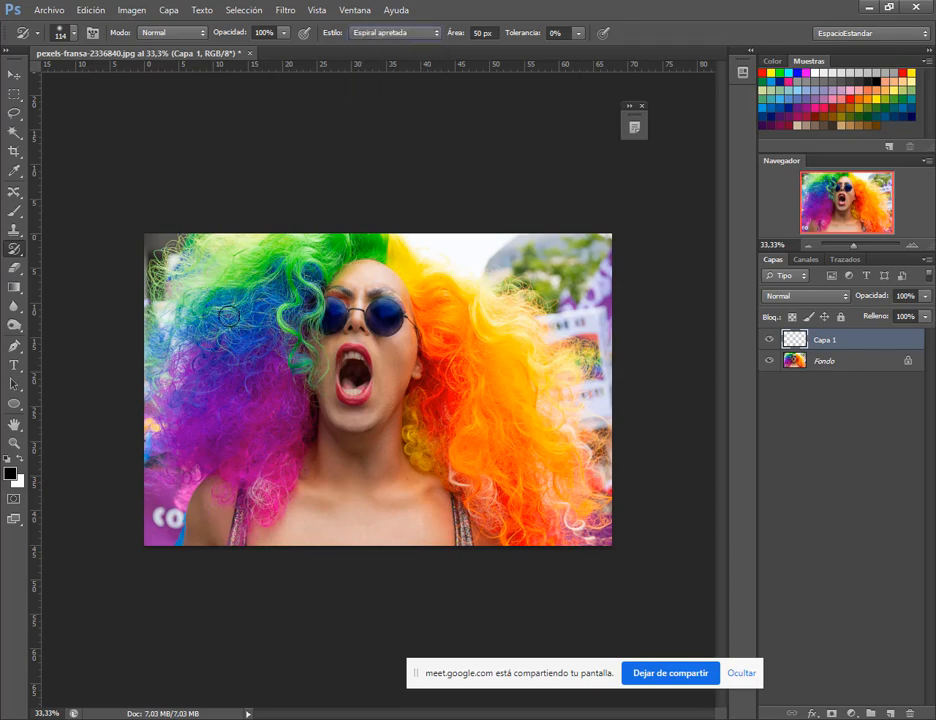
pyautogui.moveTo(167, 231); pyautogui.dragTo(314, 421)
pyautogui.hotkey('ctrl', 'z')
# Step: Try the Espiral apretada larga brush style on the orange hair and undo the stroke
pyautogui.click(395, 34)
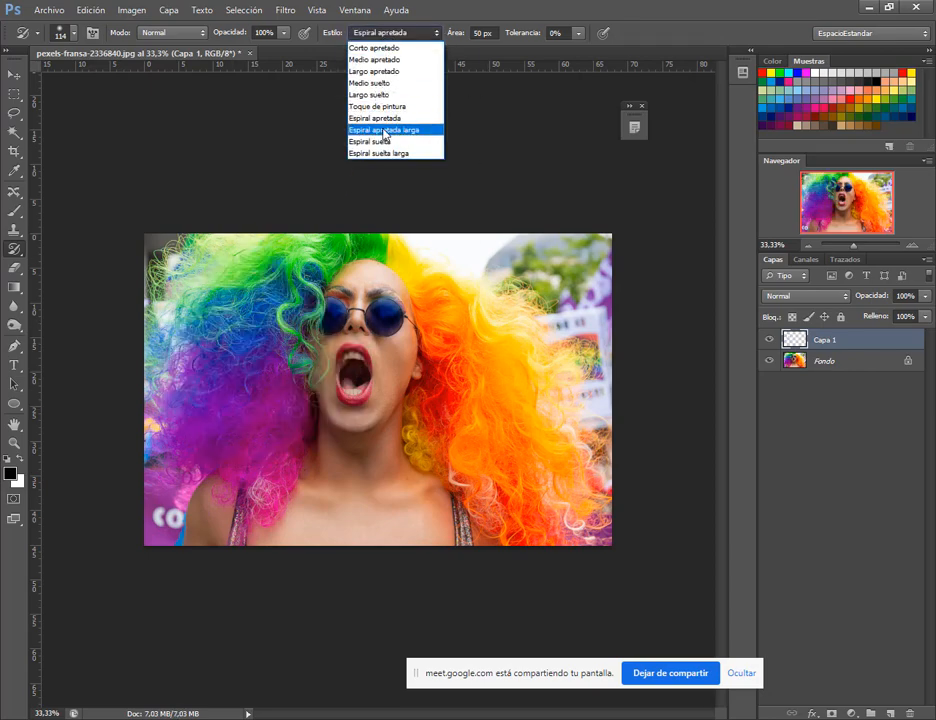
pyautogui.click(392, 128)
pyautogui.click(461, 333)
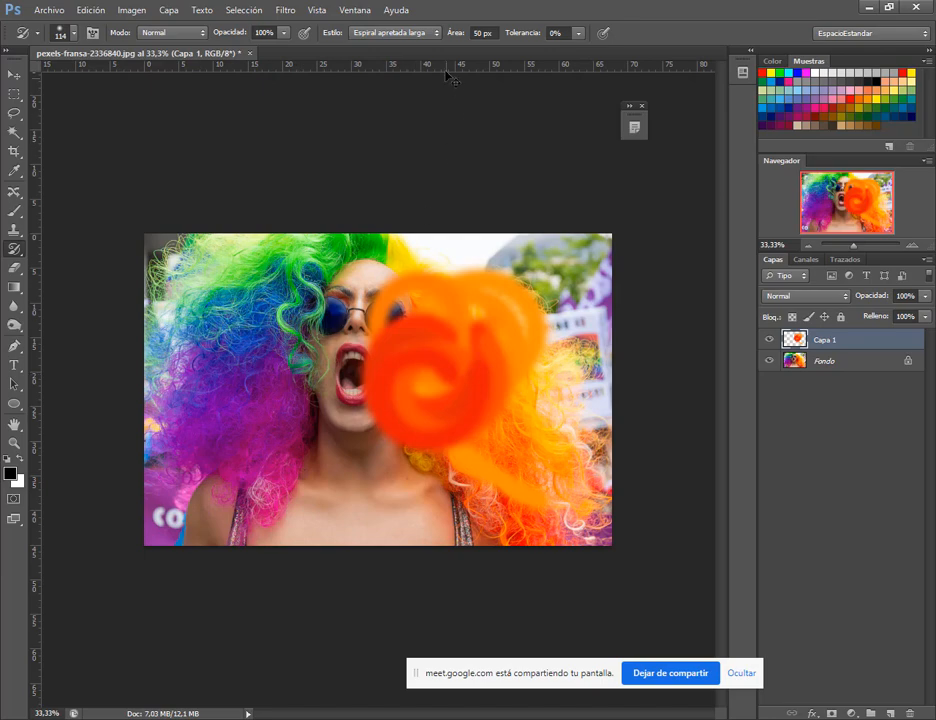
pyautogui.hotkey('ctrl', 'z')
# Step: Try the Espiral suelta brush style on the blue hair, undo it, and check the brush size settings
pyautogui.click(395, 34)
pyautogui.click(369, 141)
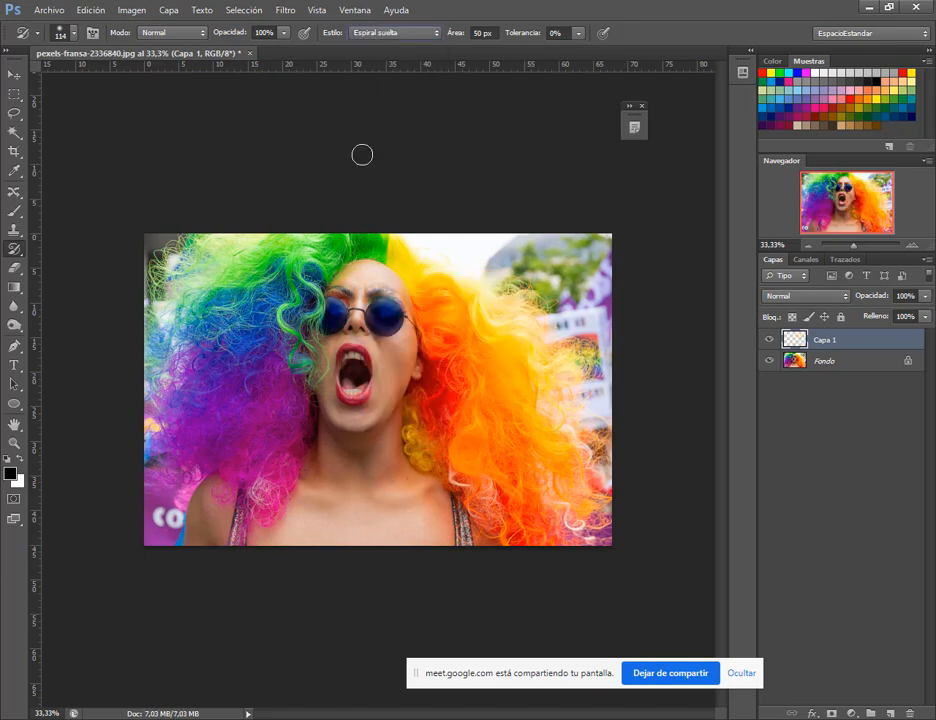
pyautogui.moveTo(246, 318)
pyautogui.mouseDown()
pyautogui.moveTo(245, 354)
pyautogui.moveTo(286, 359)
pyautogui.mouseUp()
pyautogui.hotkey('ctrl', 'z')
pyautogui.rightClick(259, 331)
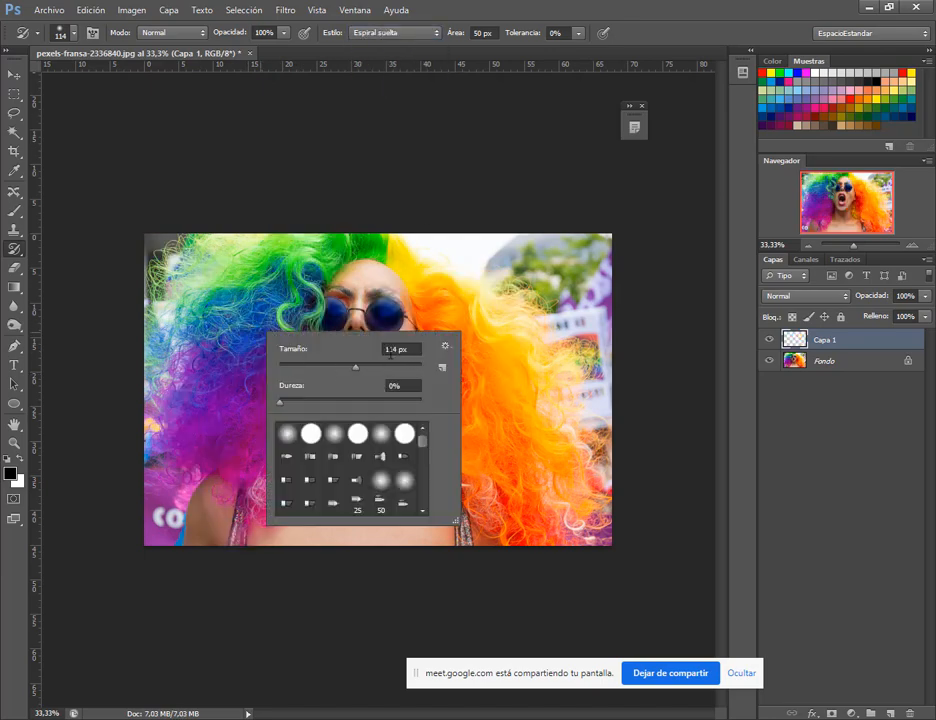
pyautogui.press('Escape')
# Step: Try the Espiral suelta larga brush style on the blue hair and undo the stroke
pyautogui.click(410, 33)
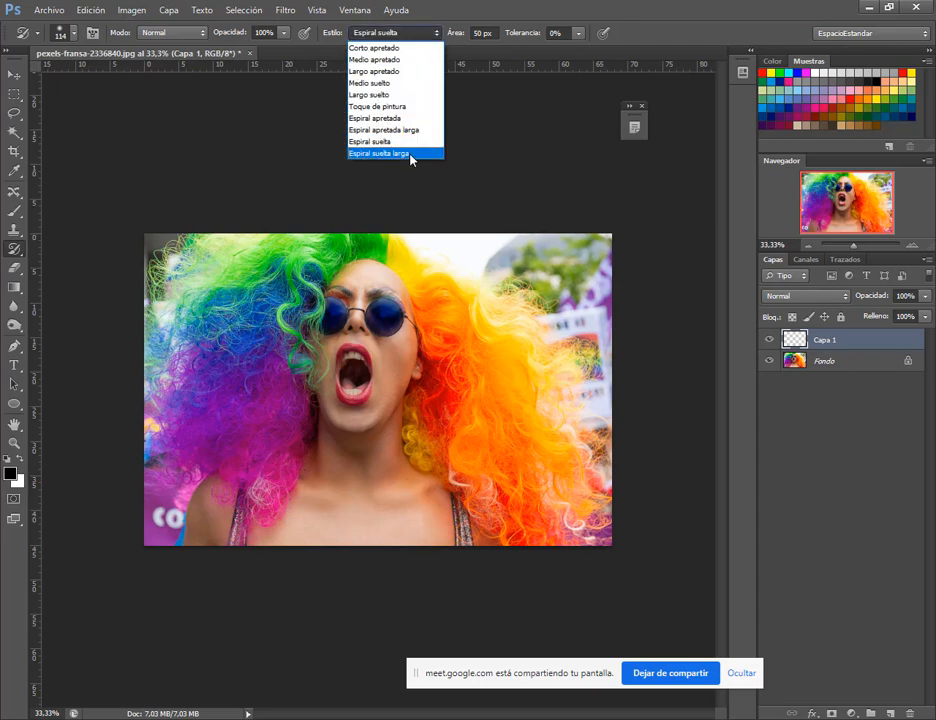
pyautogui.click(405, 155)
pyautogui.moveTo(230, 287); pyautogui.dragTo(257, 334)
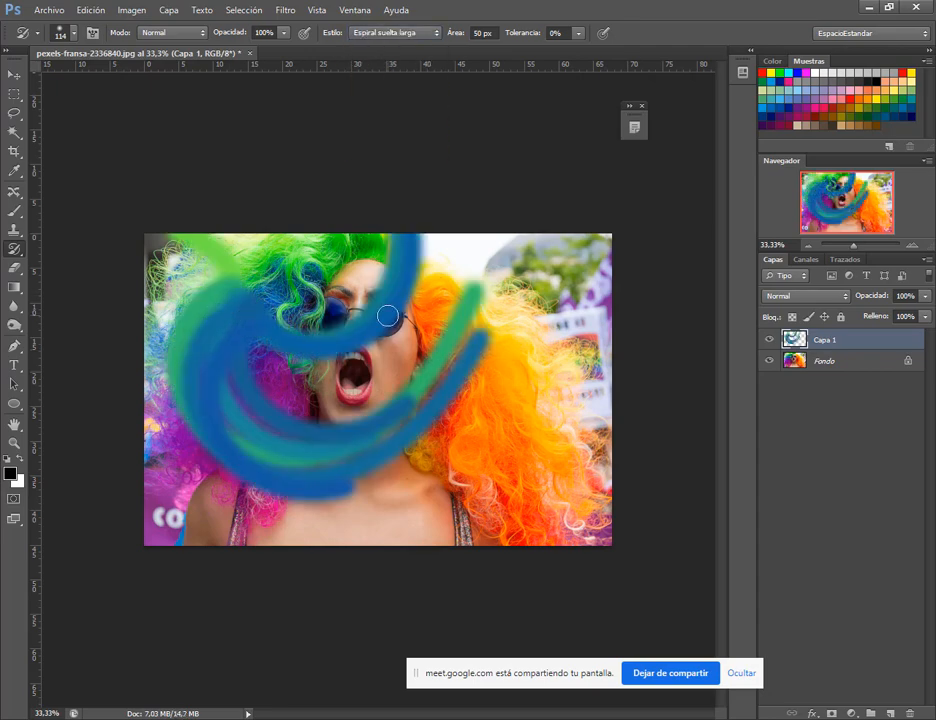
pyautogui.hotkey('ctrl', 'z')
# Step: Set the brush style to Corto apretado and paint a short stroke over the blue hair on Capa 1
pyautogui.click(417, 34)
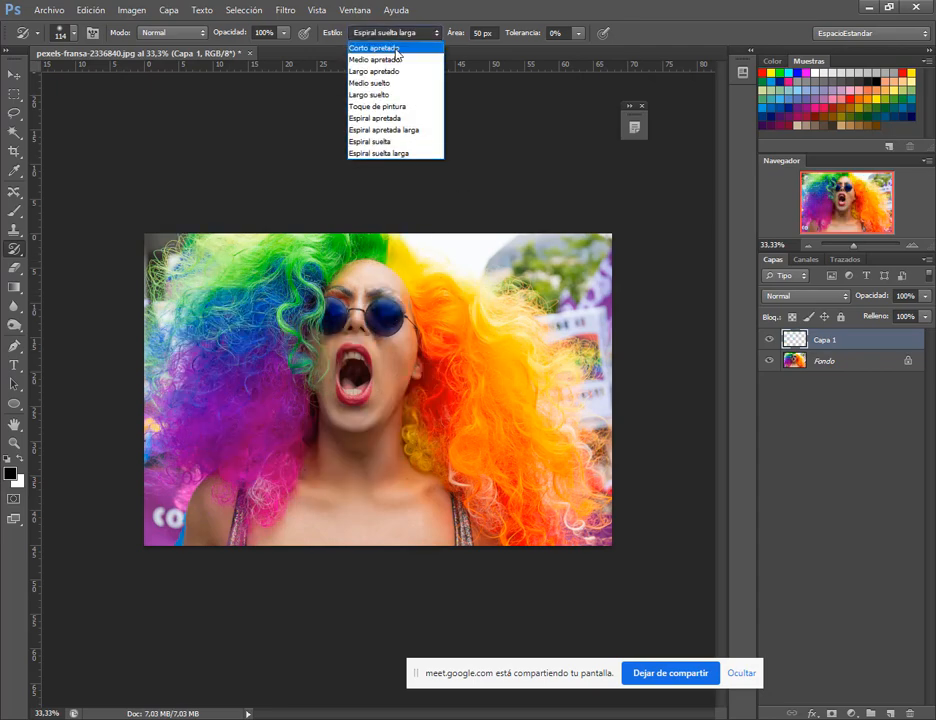
pyautogui.click(397, 49)
pyautogui.moveTo(240, 320); pyautogui.dragTo(262, 338)
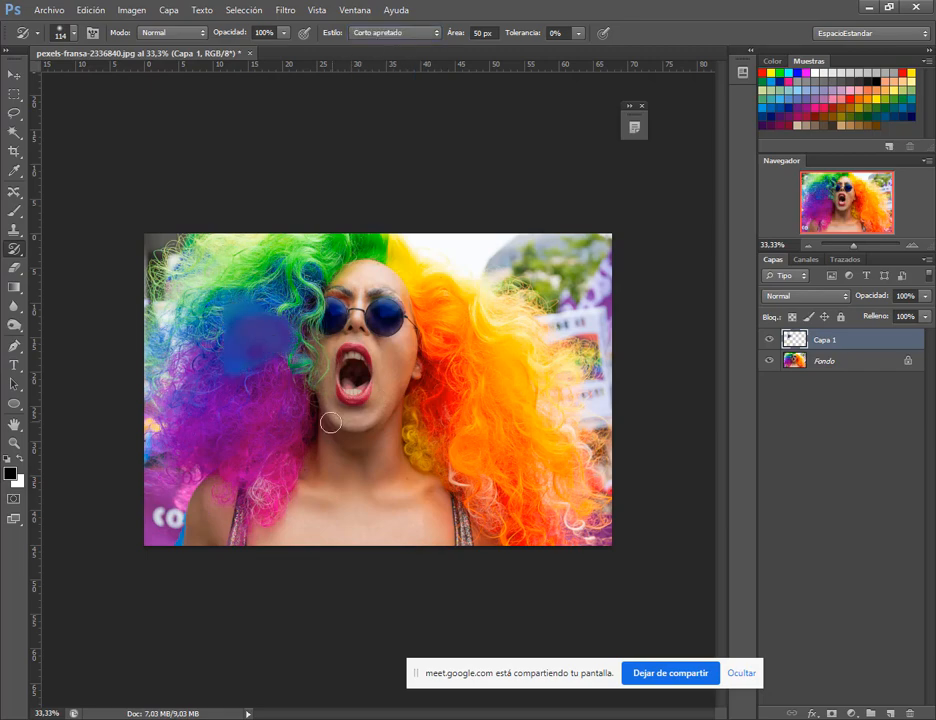
# Step: Undo the last stroke and set the history art brush to 32 px with the Medio apretado style
pyautogui.hotkey('ctrl', 'z')
pyautogui.rightClick(318, 268)
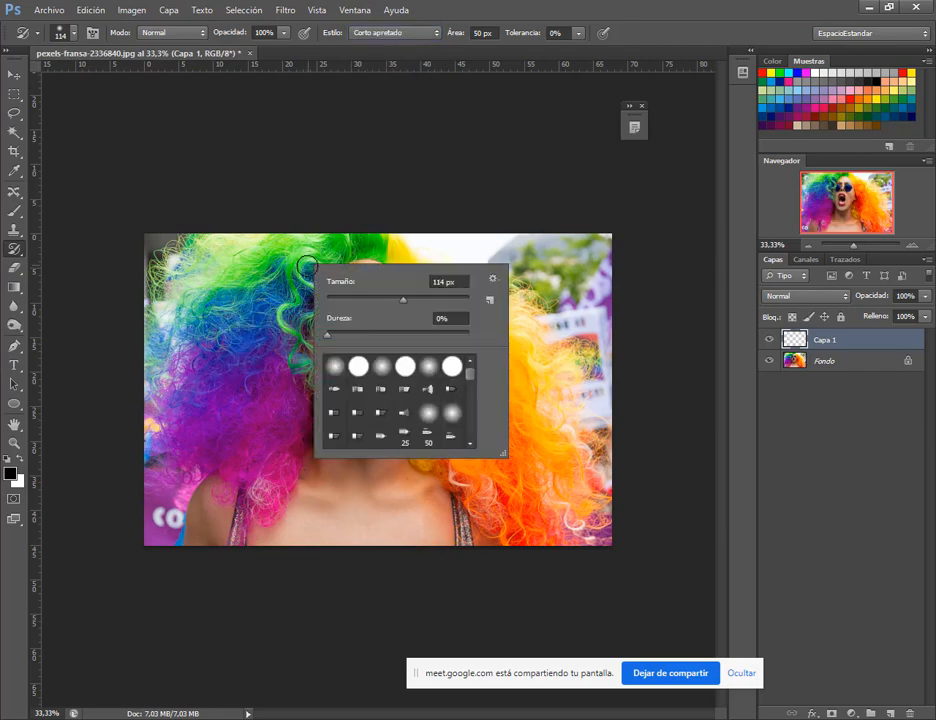
pyautogui.click(350, 300)
pyautogui.click(403, 38)
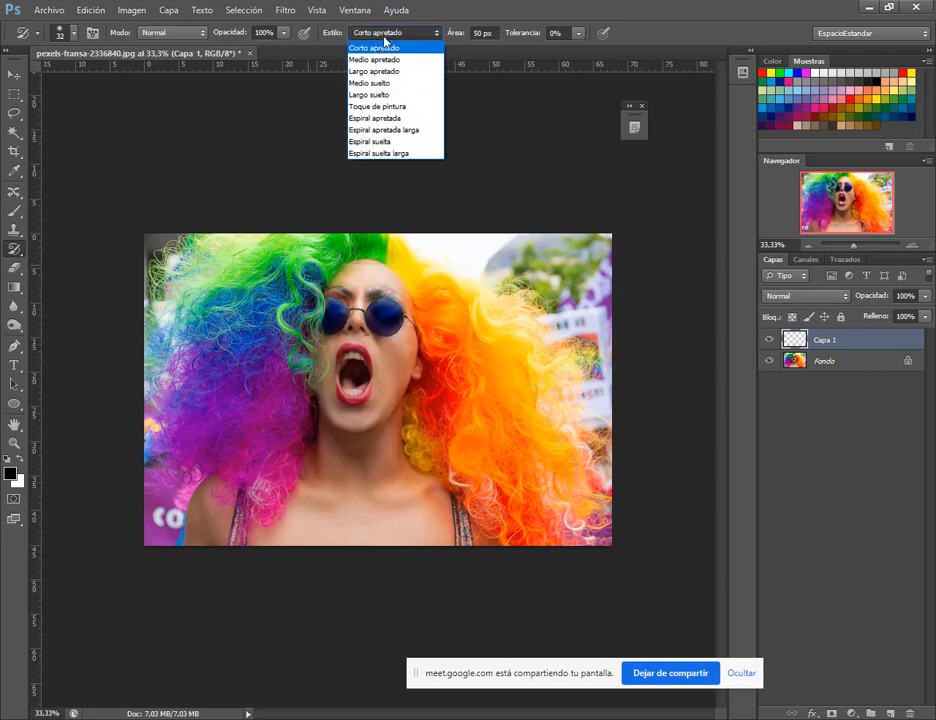
pyautogui.click(386, 69)
pyautogui.click(375, 37)
pyautogui.click(385, 94)
# Step: Paint Medio apretado strokes over the green, blue and purple hair and the orange and yellow hair on Capa 1
pyautogui.moveTo(286, 253)
pyautogui.mouseDown()
pyautogui.moveTo(288, 288)
pyautogui.moveTo(240, 340)
pyautogui.mouseUp()
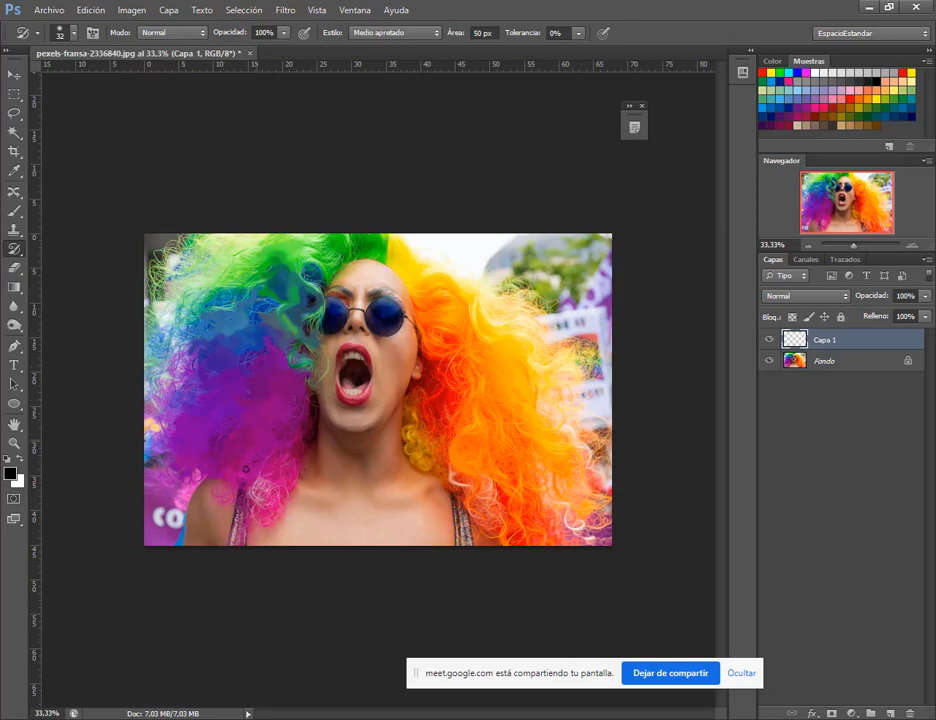
pyautogui.moveTo(245, 469)
pyautogui.mouseDown()
pyautogui.moveTo(158, 386)
pyautogui.moveTo(187, 299)
pyautogui.moveTo(268, 259)
pyautogui.moveTo(307, 309)
pyautogui.mouseUp()
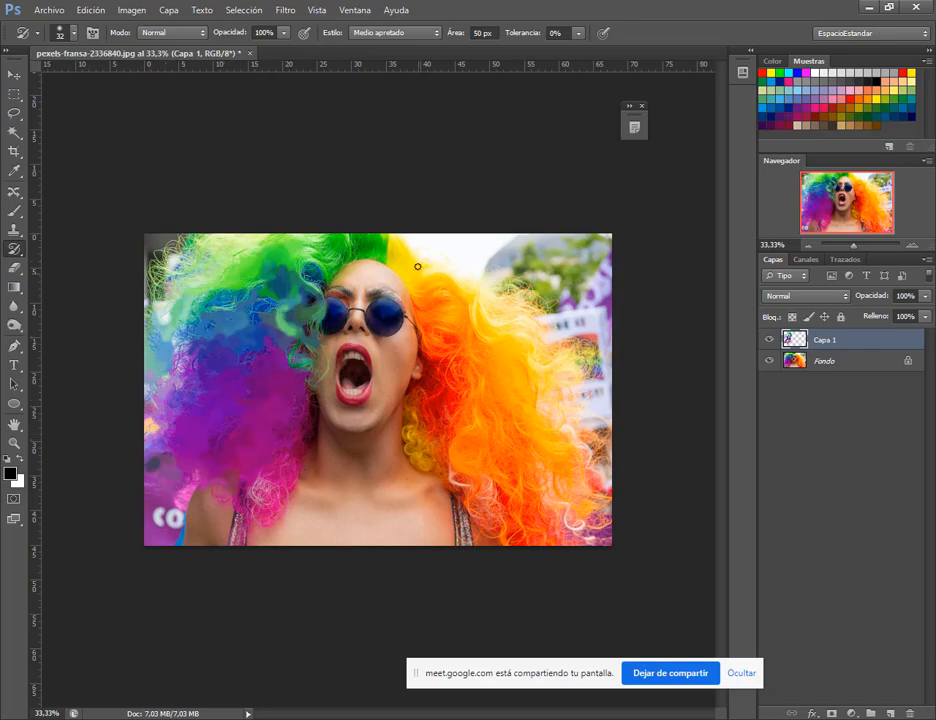
pyautogui.moveTo(418, 275)
pyautogui.mouseDown()
pyautogui.moveTo(499, 364)
pyautogui.moveTo(444, 341)
pyautogui.moveTo(555, 470)
pyautogui.moveTo(416, 396)
pyautogui.moveTo(423, 442)
pyautogui.moveTo(476, 502)
pyautogui.moveTo(543, 542)
pyautogui.moveTo(520, 491)
pyautogui.moveTo(552, 532)
pyautogui.mouseUp()
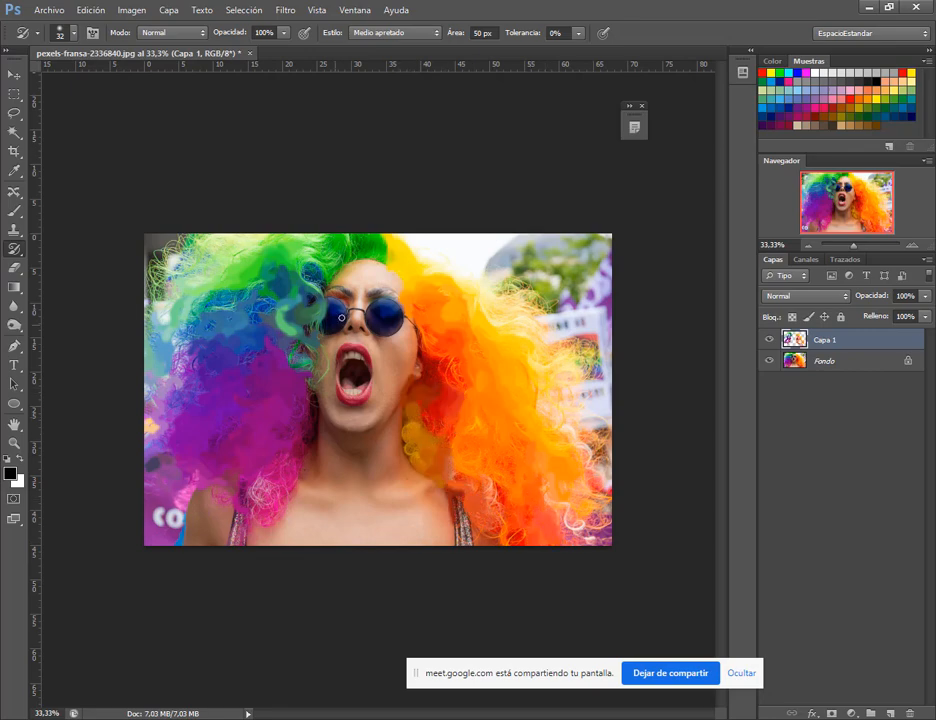
# Step: Set the brush style to Corto apretado and paint over the outer green, blue and purple hair down to the shoulder
pyautogui.click(410, 33)
pyautogui.click(377, 48)
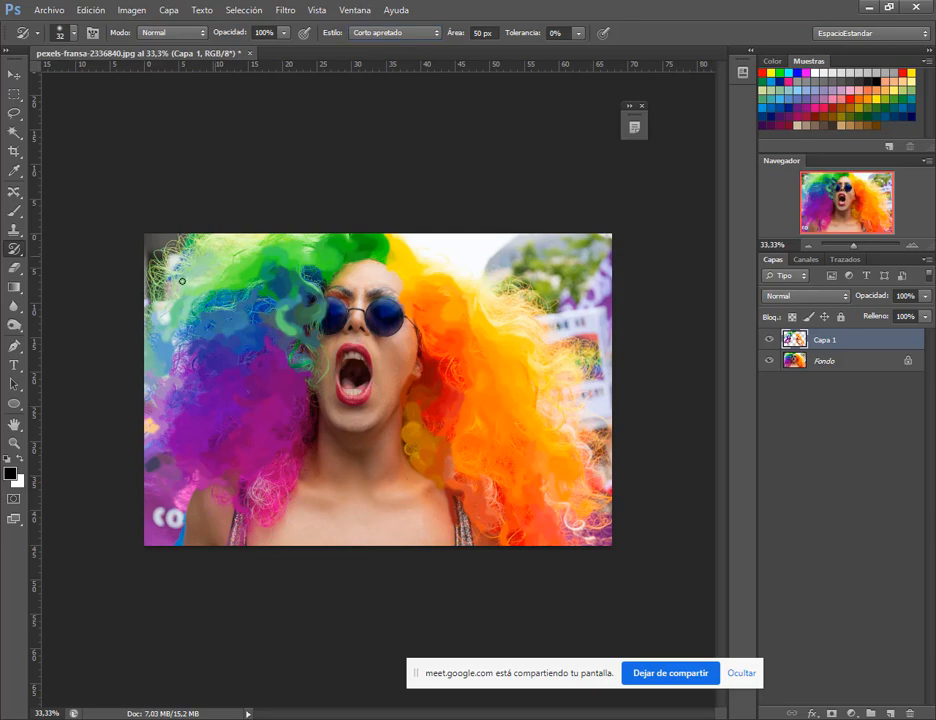
pyautogui.moveTo(182, 281)
pyautogui.mouseDown()
pyautogui.moveTo(223, 269)
pyautogui.moveTo(173, 327)
pyautogui.moveTo(234, 309)
pyautogui.mouseUp()
pyautogui.moveTo(169, 391)
pyautogui.mouseDown()
pyautogui.moveTo(227, 385)
pyautogui.moveTo(201, 457)
pyautogui.moveTo(290, 465)
pyautogui.moveTo(266, 505)
pyautogui.moveTo(203, 484)
pyautogui.mouseUp()
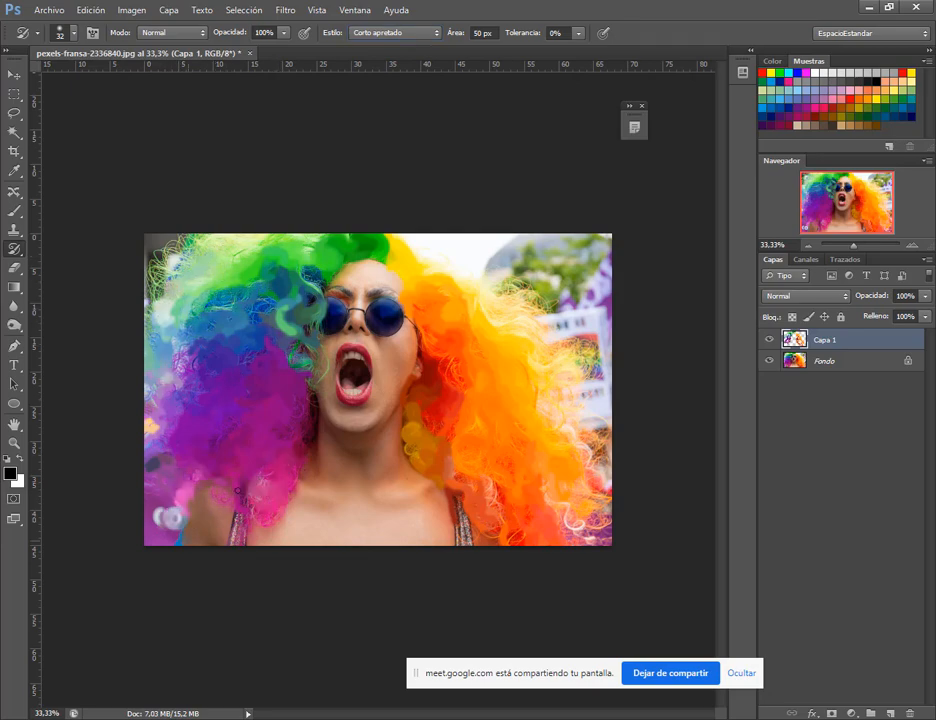
# Step: Set the brush size to 40 px and paint over the yellow and orange hair, the pink curls and the shoulder strap
pyautogui.rightClick(470, 409)
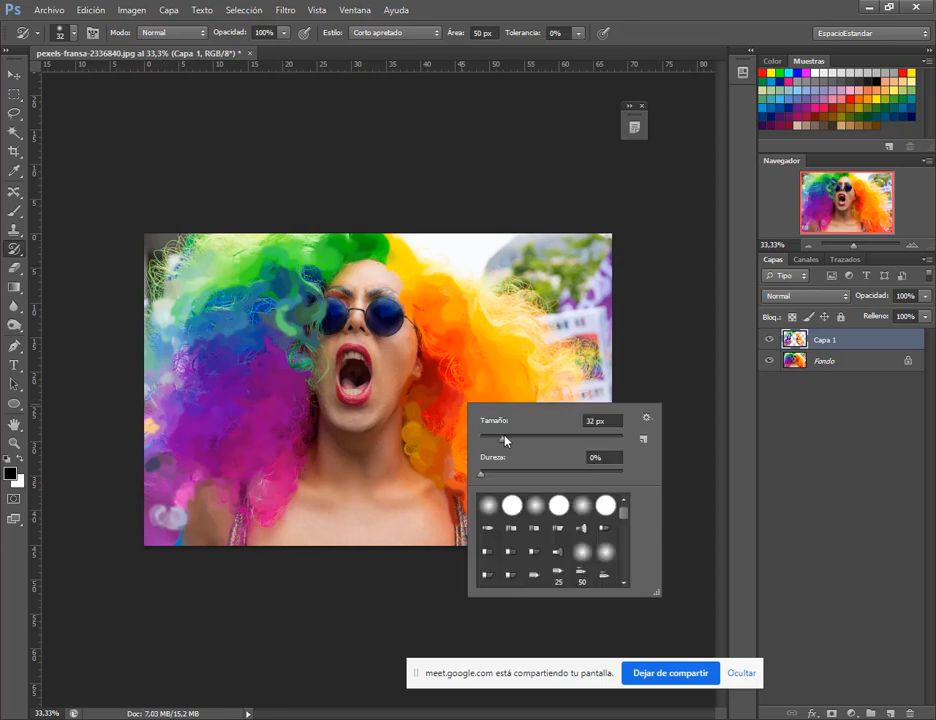
pyautogui.moveTo(504, 440); pyautogui.dragTo(508, 441)
pyautogui.press('Return')
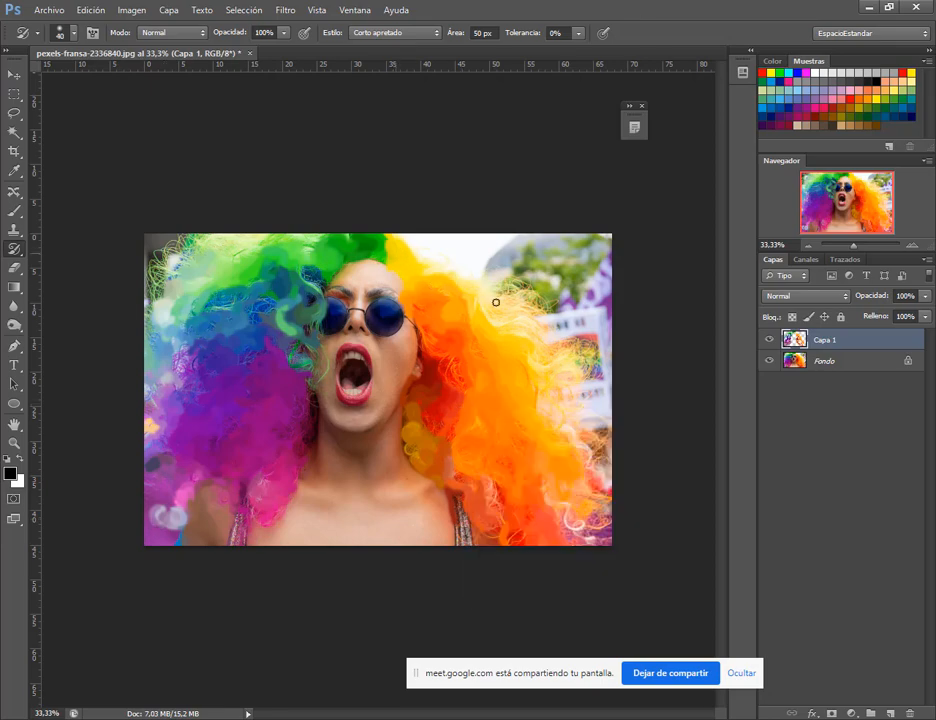
pyautogui.click(587, 373)
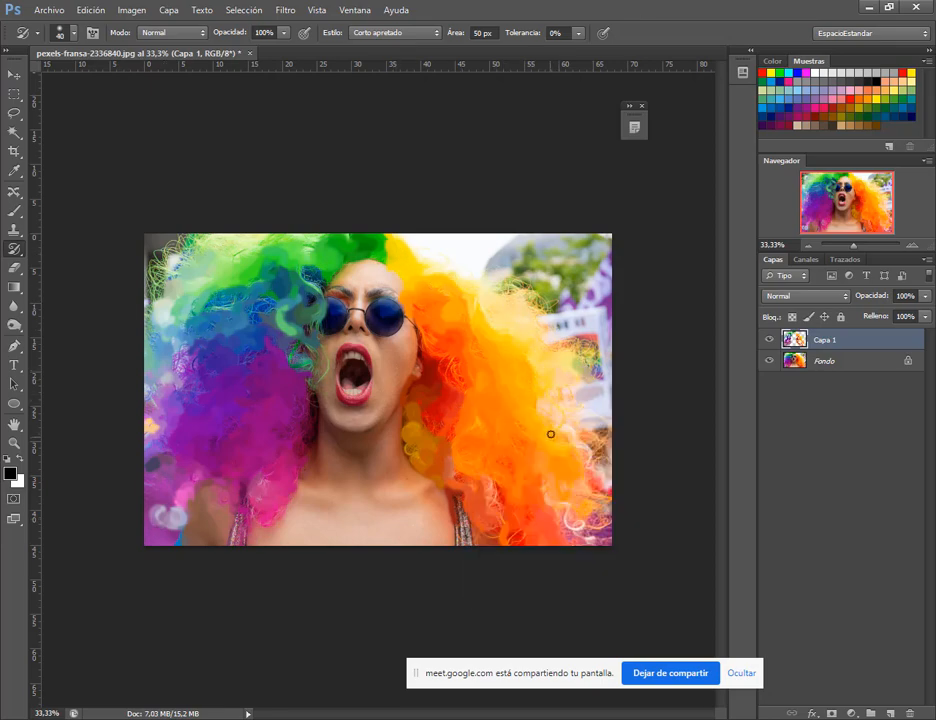
pyautogui.moveTo(570, 446)
pyautogui.mouseDown()
pyautogui.moveTo(580, 515)
pyautogui.moveTo(508, 492)
pyautogui.moveTo(487, 455)
pyautogui.moveTo(499, 516)
pyautogui.moveTo(512, 516)
pyautogui.moveTo(424, 461)
pyautogui.moveTo(433, 391)
pyautogui.mouseUp()
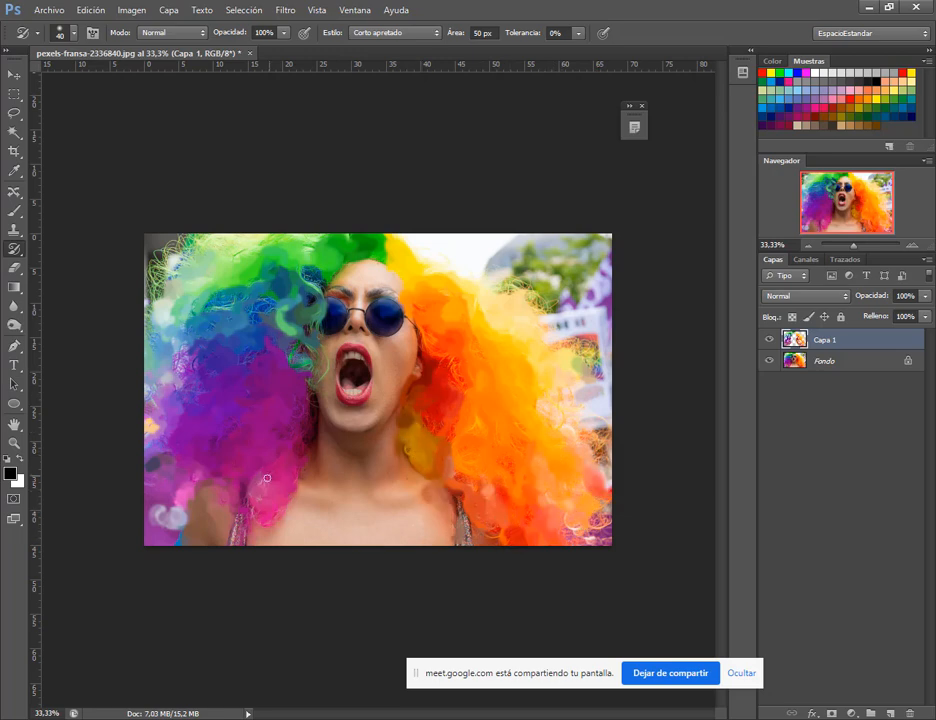
pyautogui.moveTo(267, 479); pyautogui.dragTo(236, 549)
# Step: Toggle the visibility of Capa 1 to compare with the original photo, and replace it with a new empty layer
pyautogui.click(14, 75)
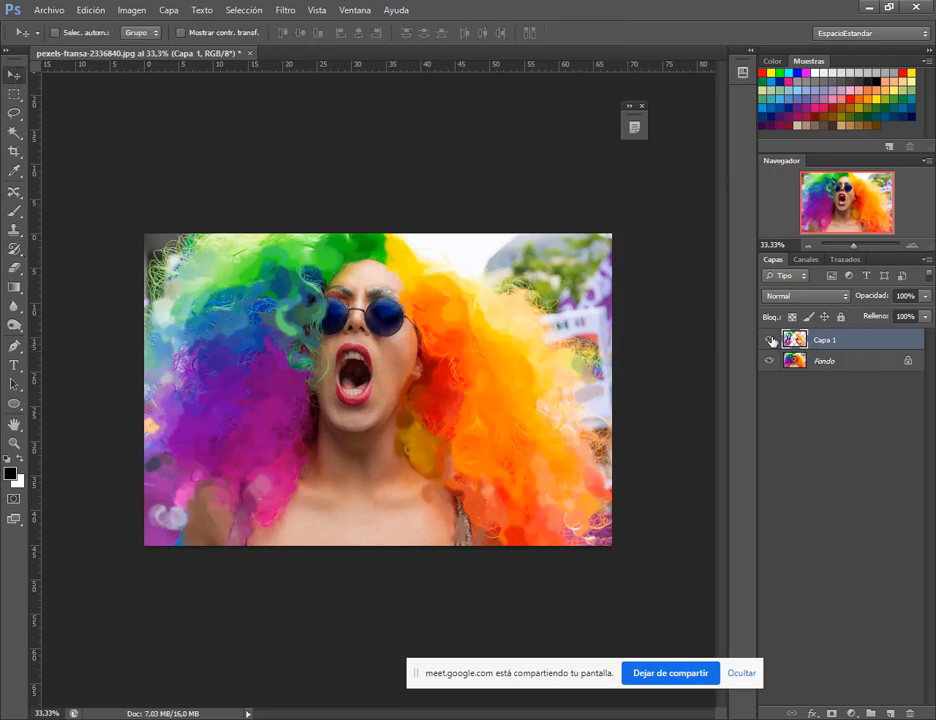
pyautogui.click(770, 343)
pyautogui.click(766, 343)
pyautogui.moveTo(815, 340)
pyautogui.mouseDown()
pyautogui.moveTo(812, 703)
pyautogui.moveTo(910, 713)
pyautogui.mouseUp()
pyautogui.click(889, 713)
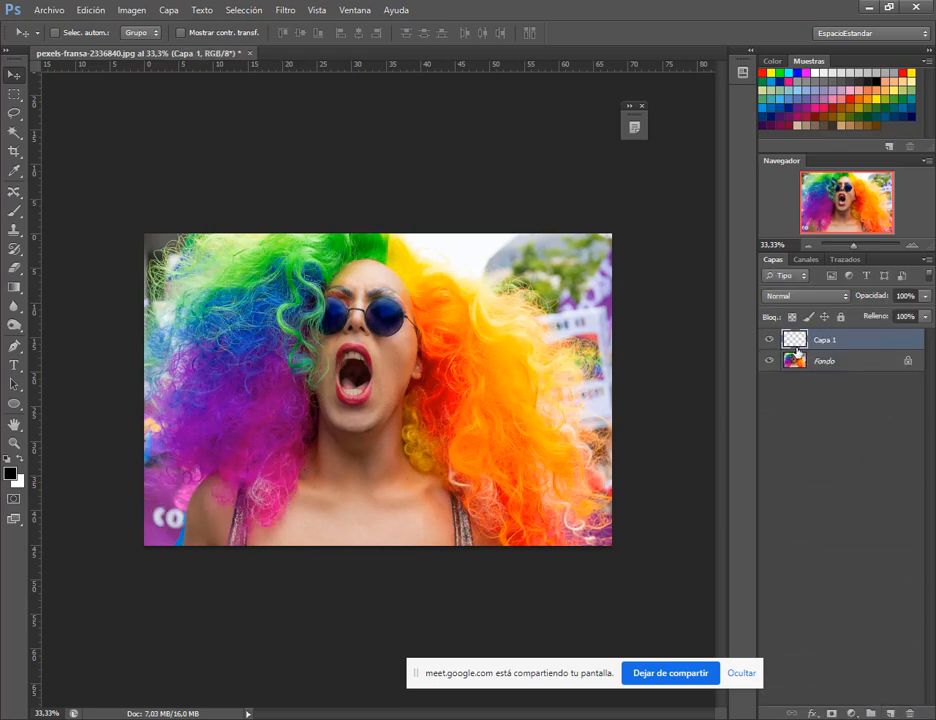
# Step: Set the history art brush to 45 px and paint a Corto apretado stroke over the green-blue hair beside the face
pyautogui.click(14, 249)
pyautogui.click(109, 262)
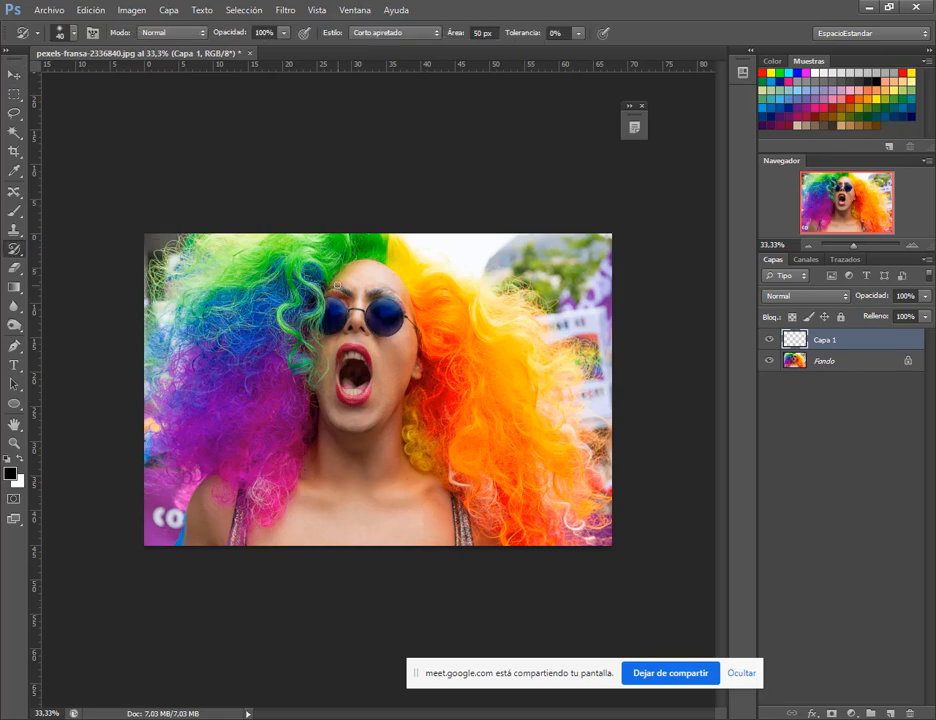
pyautogui.rightClick(350, 242)
pyautogui.click(397, 278)
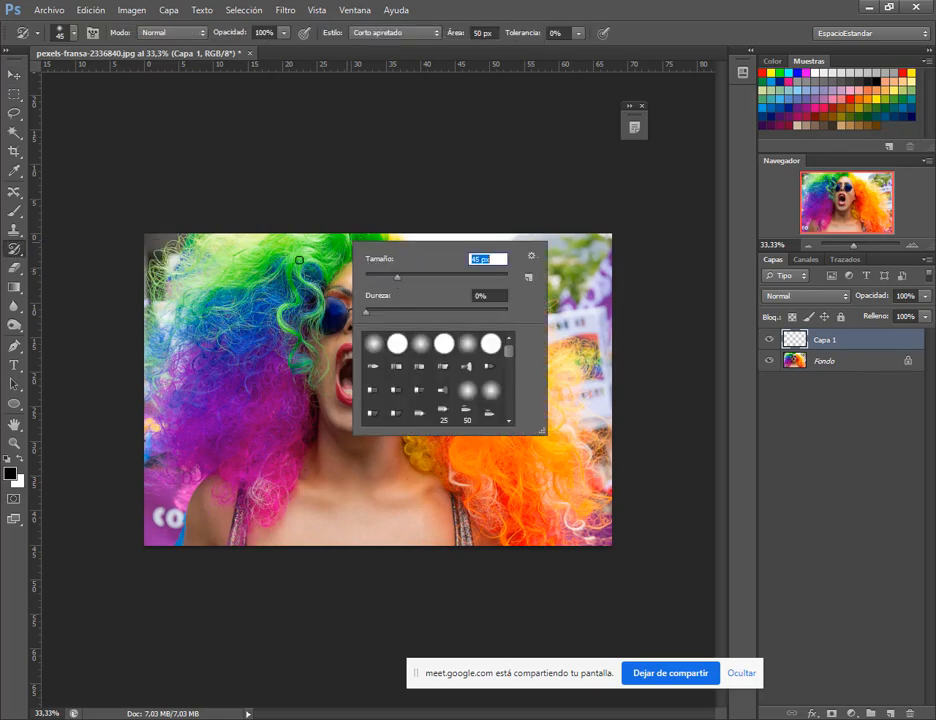
pyautogui.moveTo(320, 255)
pyautogui.mouseDown()
pyautogui.moveTo(284, 274)
pyautogui.moveTo(287, 322)
pyautogui.mouseUp()
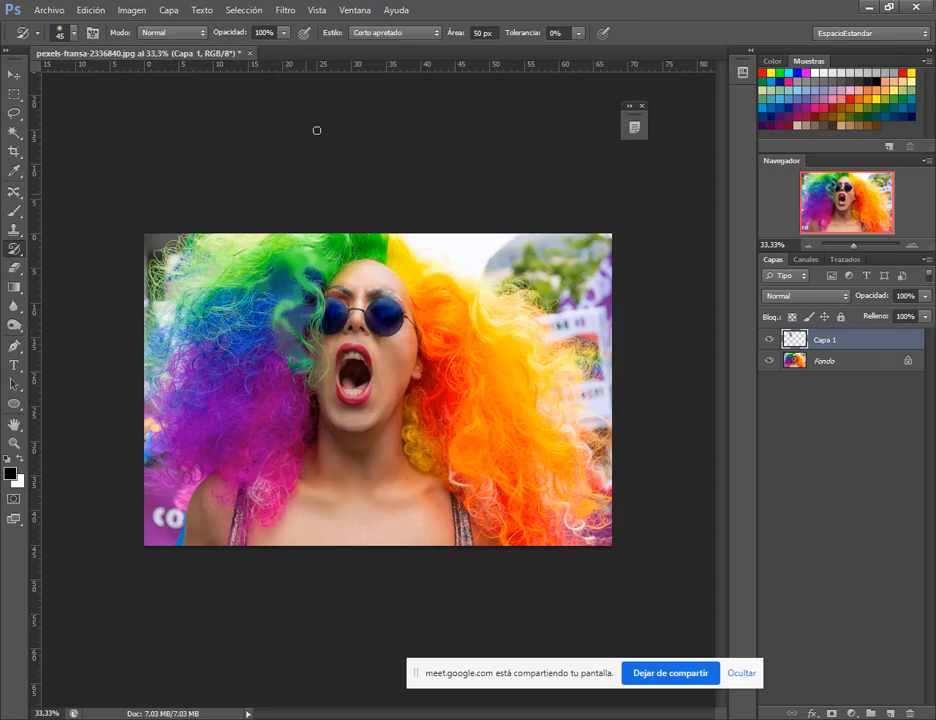
# Step: Set the brush style to Espiral apretada, try it on the purple hair and undo the stroke
pyautogui.click(413, 33)
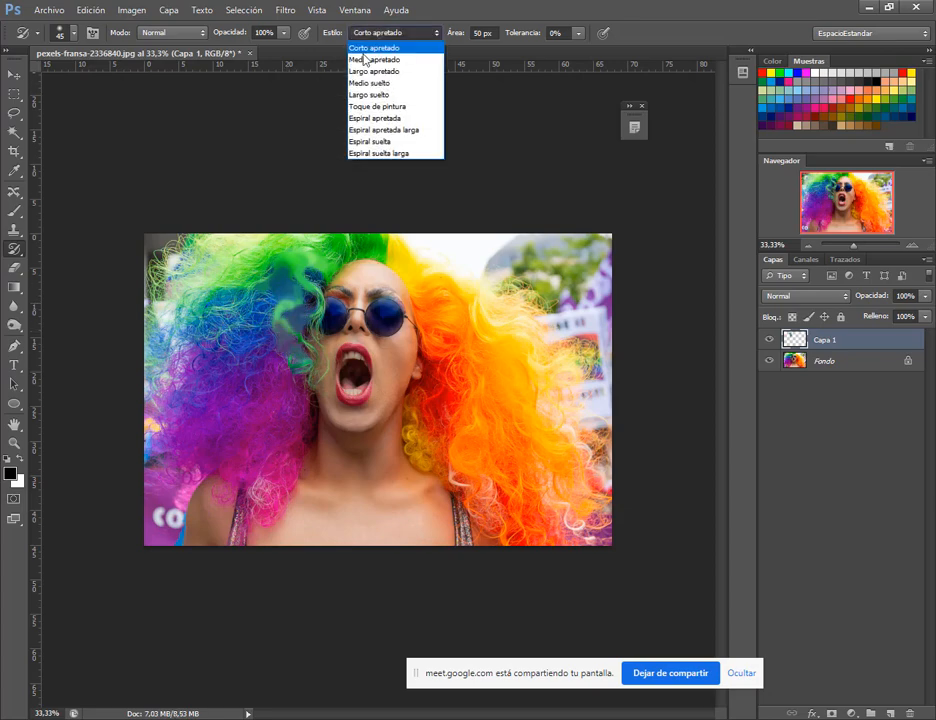
pyautogui.click(375, 130)
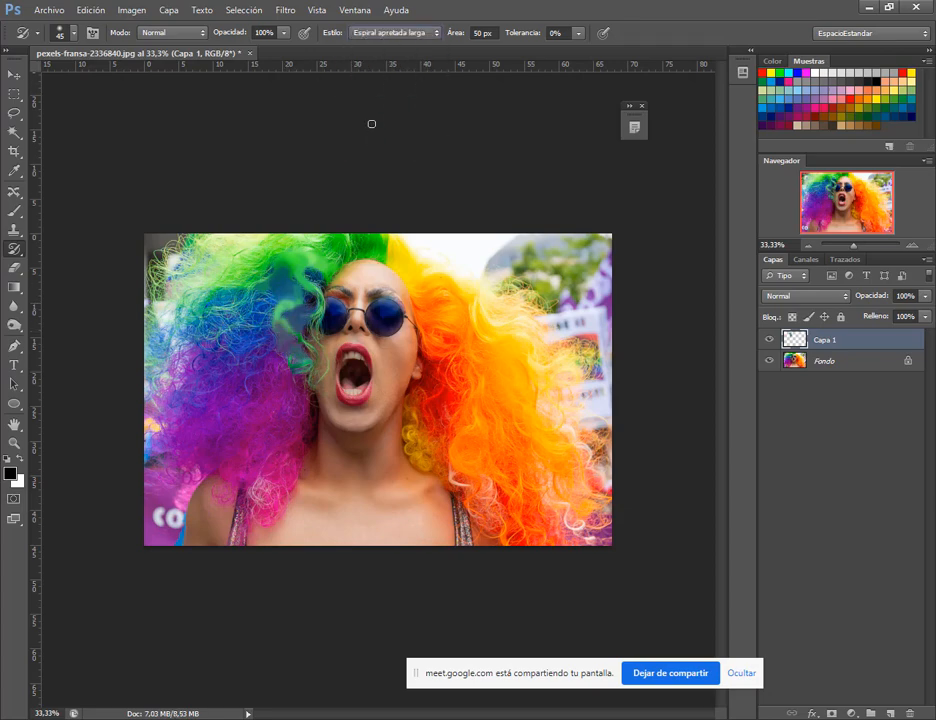
pyautogui.click(404, 30)
pyautogui.click(377, 118)
pyautogui.moveTo(200, 422); pyautogui.dragTo(200, 432)
pyautogui.rightClick(254, 426)
pyautogui.click(508, 3)
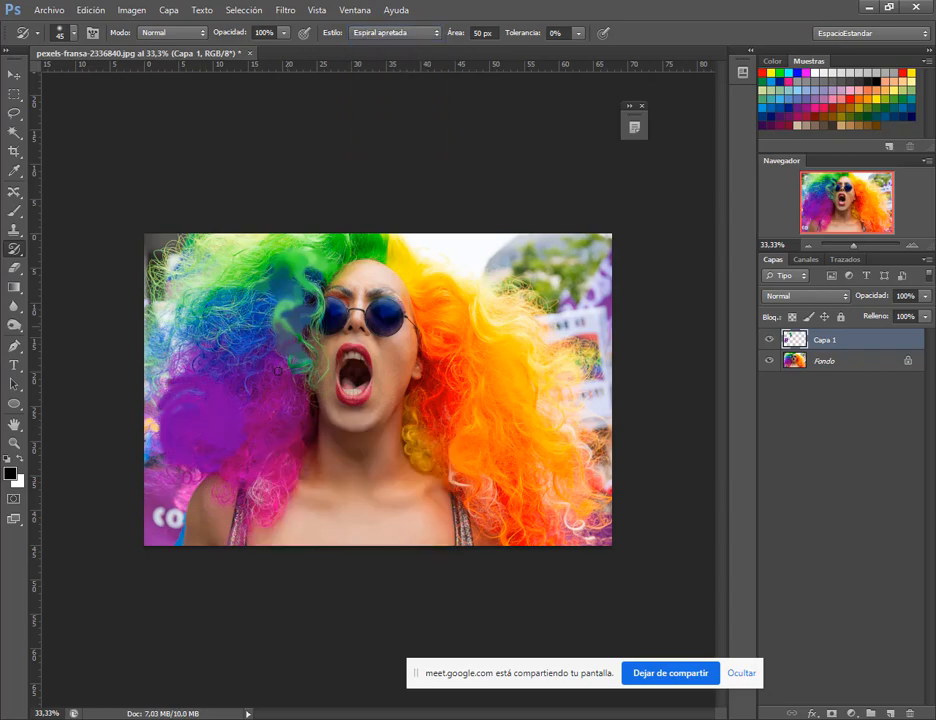
pyautogui.hotkey('ctrl', 'z')
# Step: Set the brush size to 16 px and paint small spiral curls over the purple, blue and green hair
pyautogui.rightClick(256, 407)
pyautogui.click(279, 442)
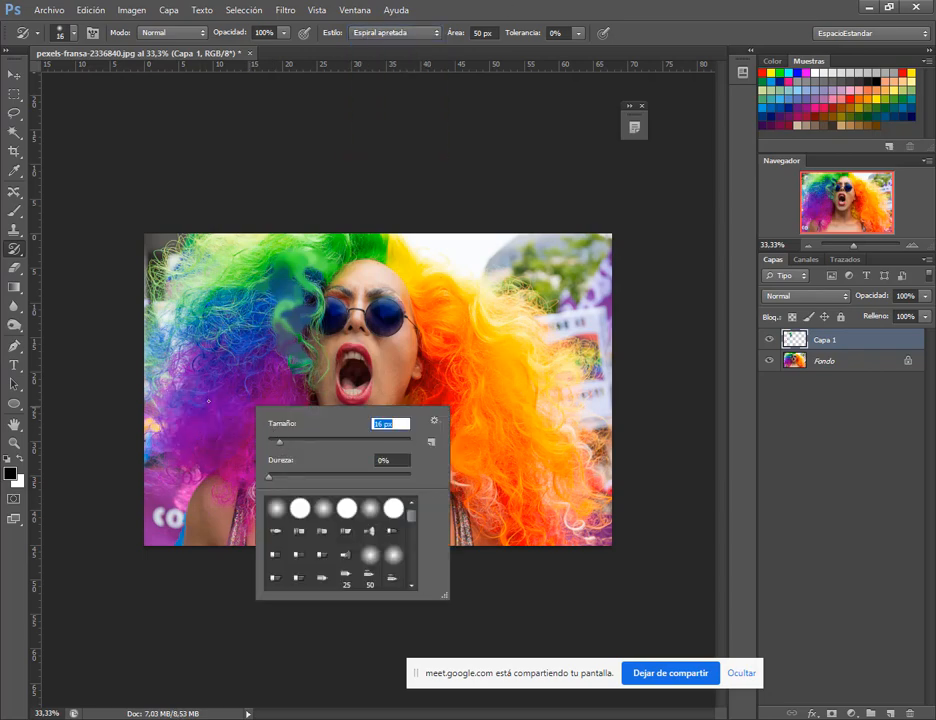
pyautogui.click(208, 399)
pyautogui.moveTo(276, 418)
pyautogui.mouseDown()
pyautogui.moveTo(195, 340)
pyautogui.moveTo(155, 348)
pyautogui.moveTo(130, 330)
pyautogui.moveTo(226, 378)
pyautogui.moveTo(262, 300)
pyautogui.moveTo(212, 336)
pyautogui.moveTo(240, 282)
pyautogui.moveTo(373, 243)
pyautogui.mouseUp()
# Step: Paint Espiral apretada curls over the orange and yellow hair, the blue hair by the glasses and the outer blue-purple edge
pyautogui.moveTo(445, 300)
pyautogui.mouseDown()
pyautogui.moveTo(531, 402)
pyautogui.moveTo(592, 514)
pyautogui.mouseUp()
pyautogui.moveTo(456, 362)
pyautogui.mouseDown()
pyautogui.moveTo(470, 419)
pyautogui.moveTo(539, 549)
pyautogui.mouseUp()
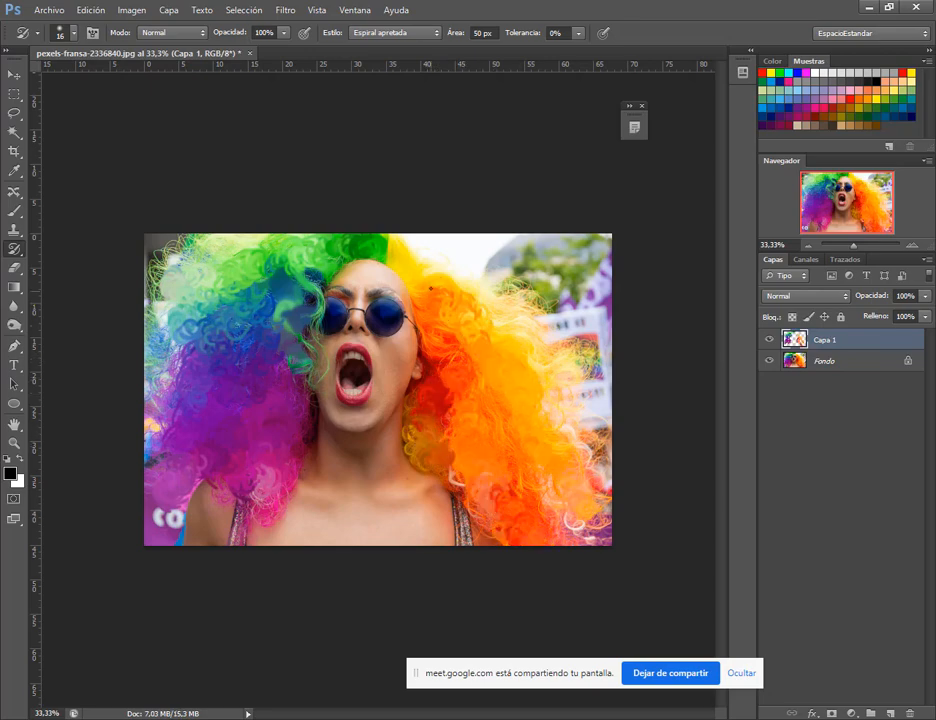
pyautogui.moveTo(431, 289)
pyautogui.mouseDown()
pyautogui.moveTo(530, 342)
pyautogui.moveTo(589, 404)
pyautogui.moveTo(571, 431)
pyautogui.moveTo(603, 483)
pyautogui.mouseUp()
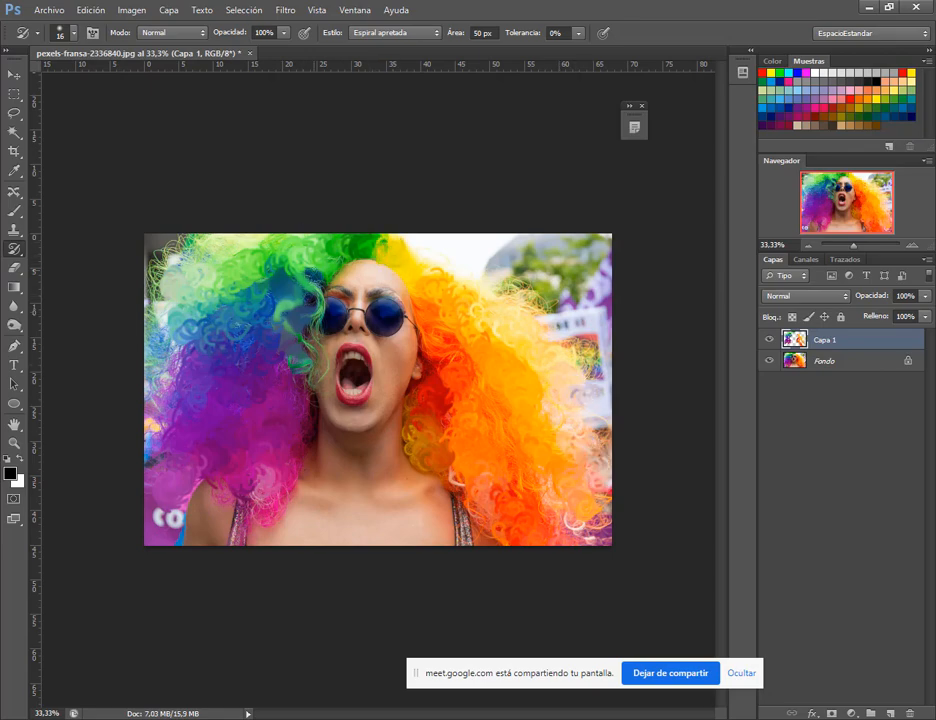
pyautogui.click(289, 308)
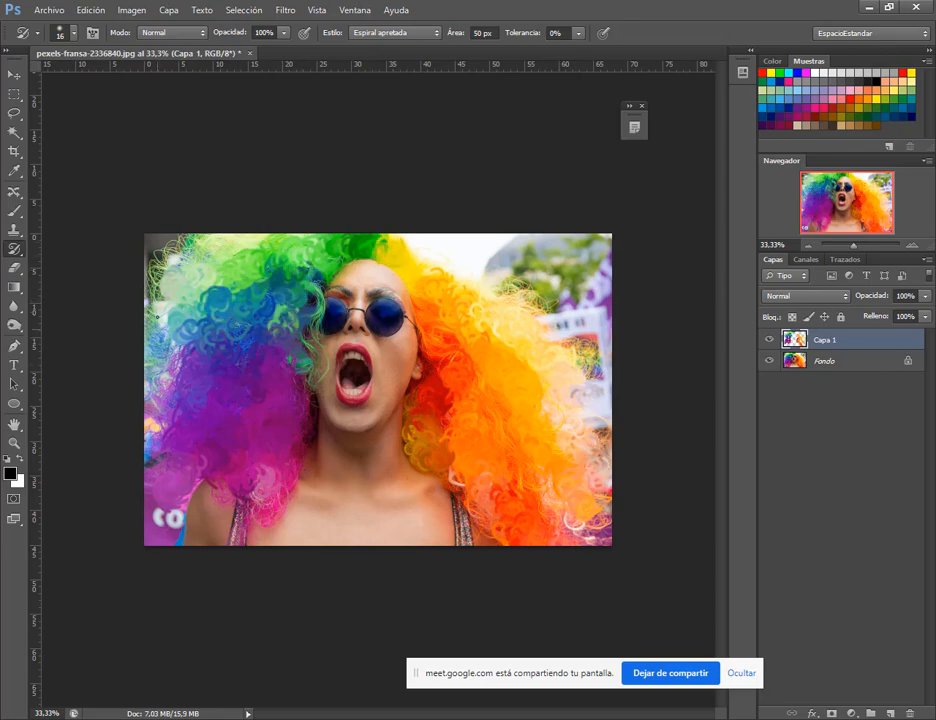
pyautogui.moveTo(156, 316); pyautogui.dragTo(156, 445)
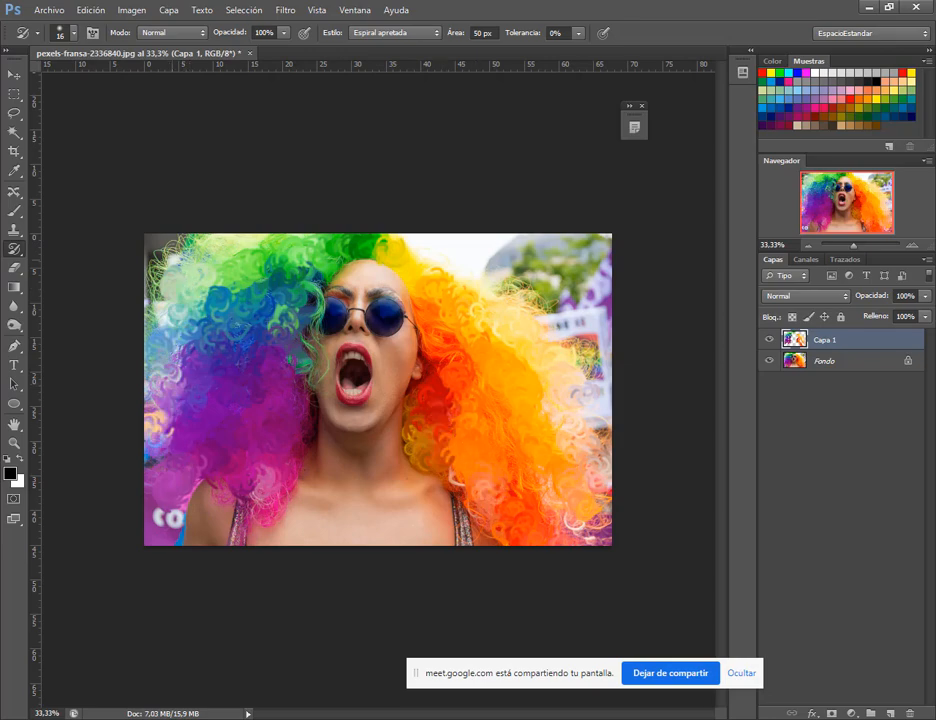
# Step: Switch to the Move tool and close the rainbow-hair photo without saving the changes
pyautogui.click(14, 74)
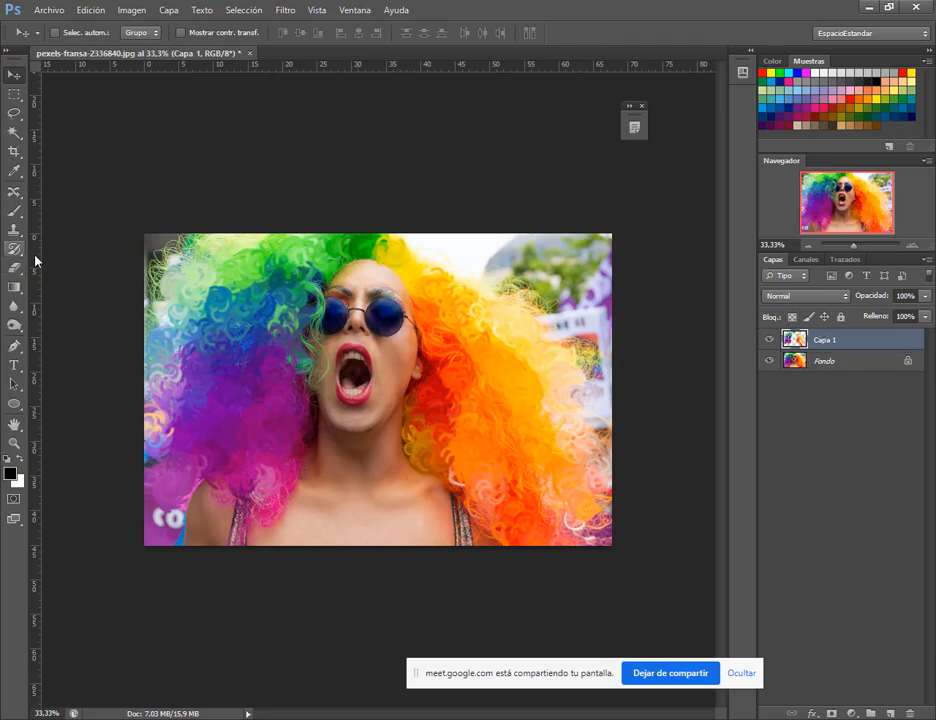
pyautogui.hotkey('ctrl', 'w')
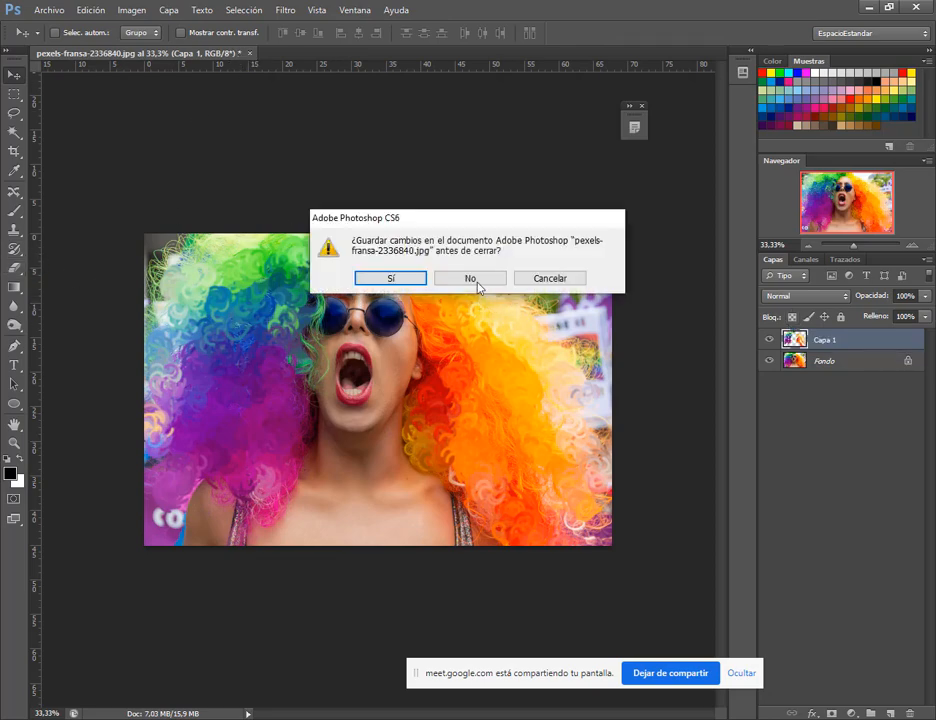
pyautogui.click(476, 278)
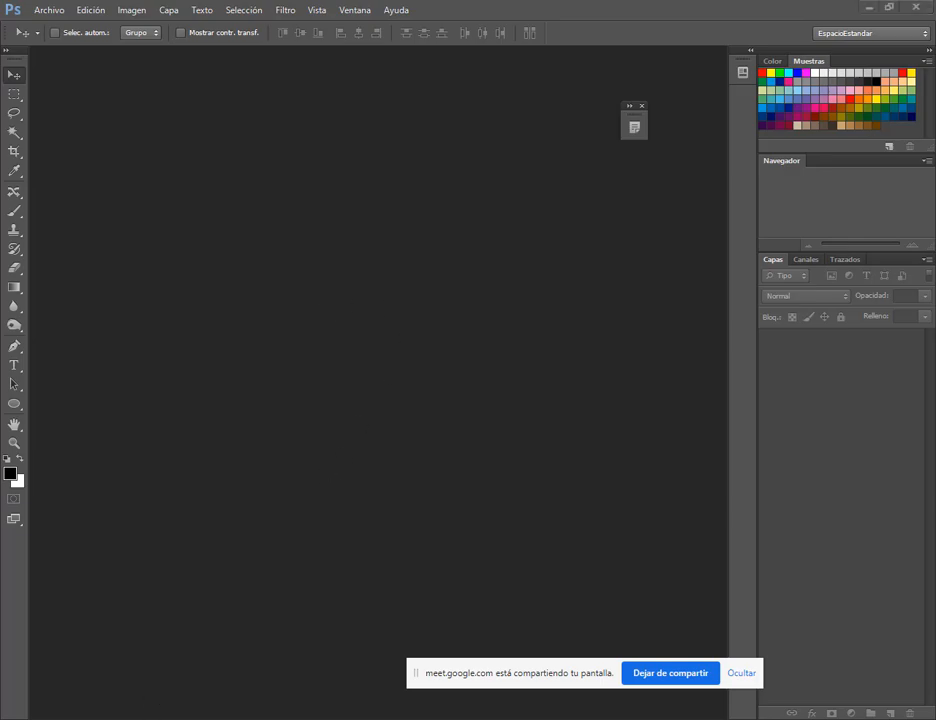
# Step: Open pexels-tembela-bohle-1029572.jpg from the Pincel Historia folder of Photoshop Clase 8 in Photoshop, using its embedded color profile
pyautogui.hotkey('alt', 'Tab')
pyautogui.click(165, 118)
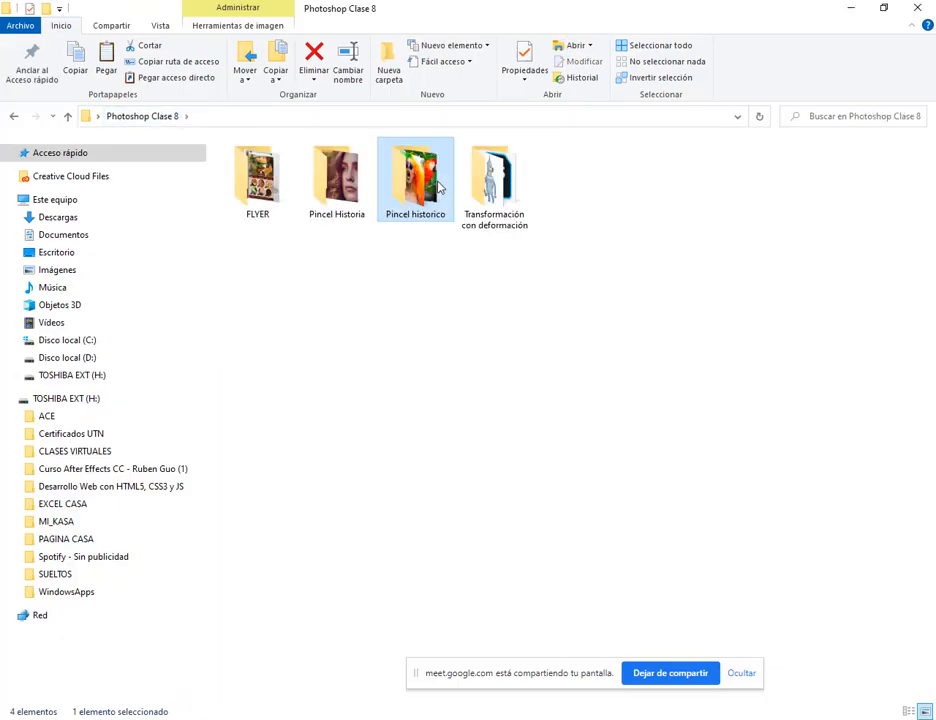
pyautogui.doubleClick(338, 205)
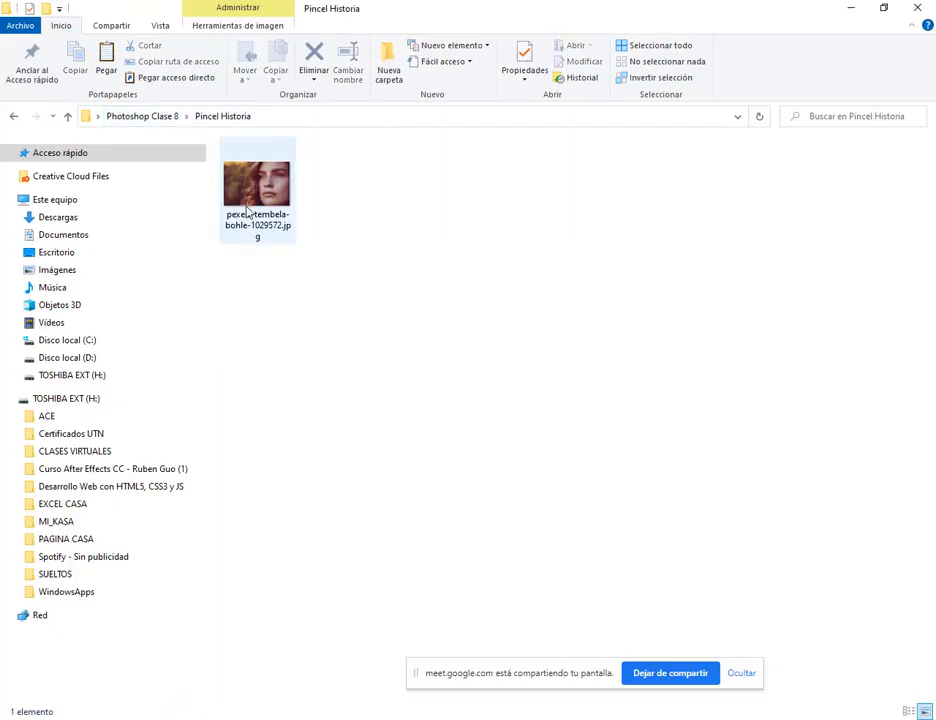
pyautogui.moveTo(247, 210); pyautogui.dragTo(400, 450)
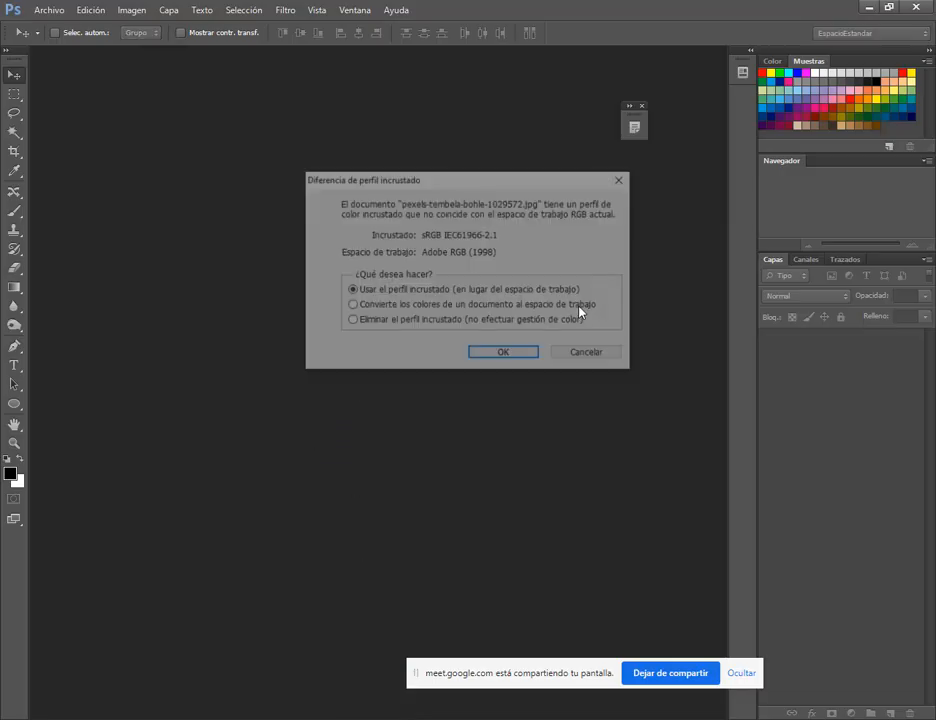
pyautogui.click(503, 351)
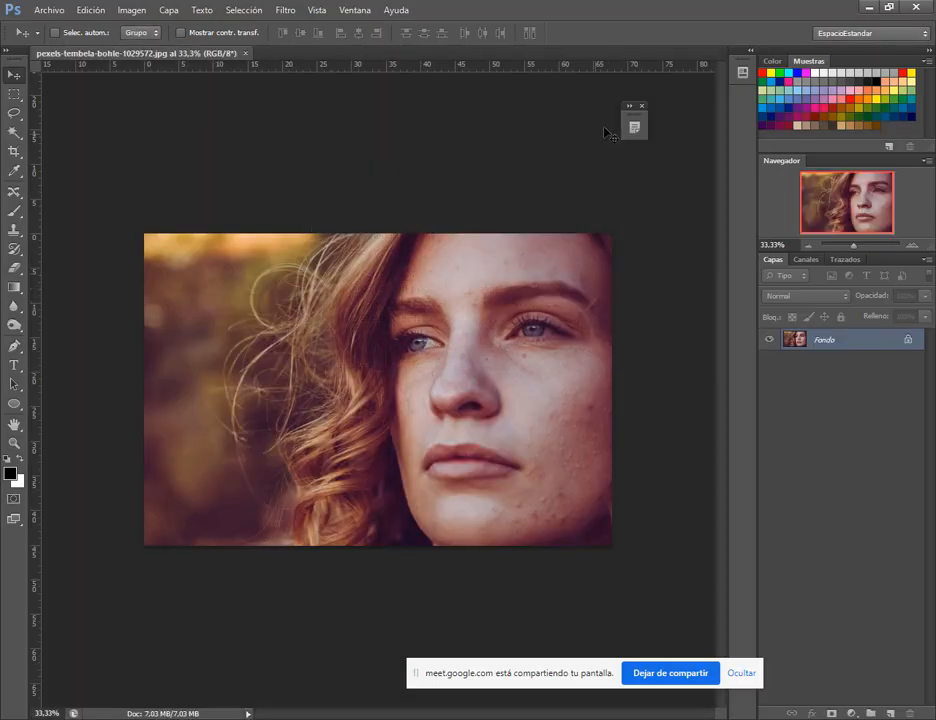
# Step: Show the Historia panel, move it beside the docked panels and shorten it to clear most of the photo
pyautogui.click(356, 11)
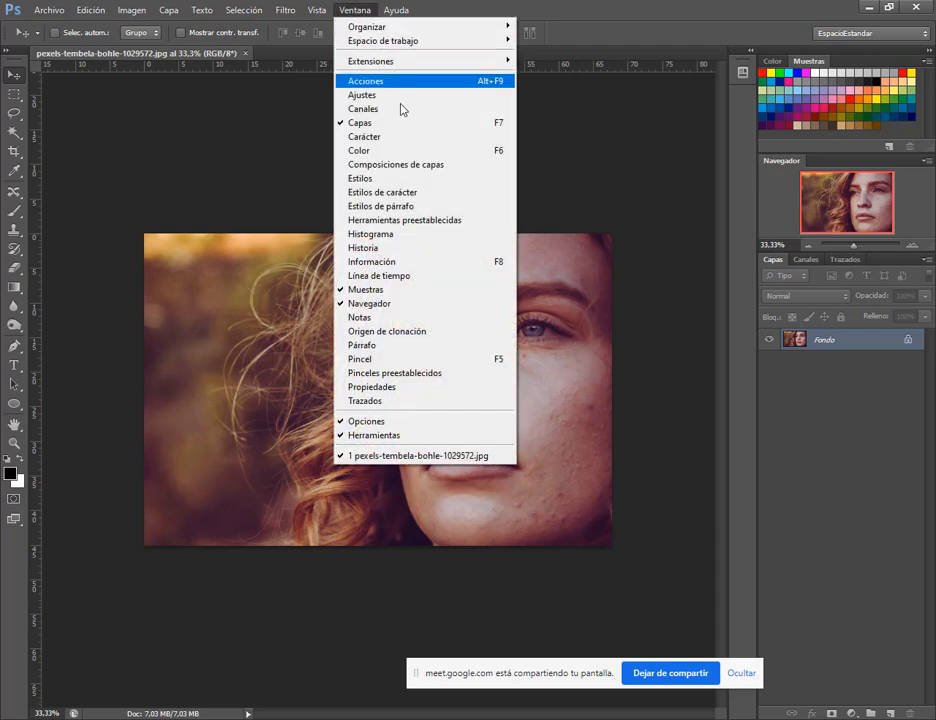
pyautogui.click(378, 247)
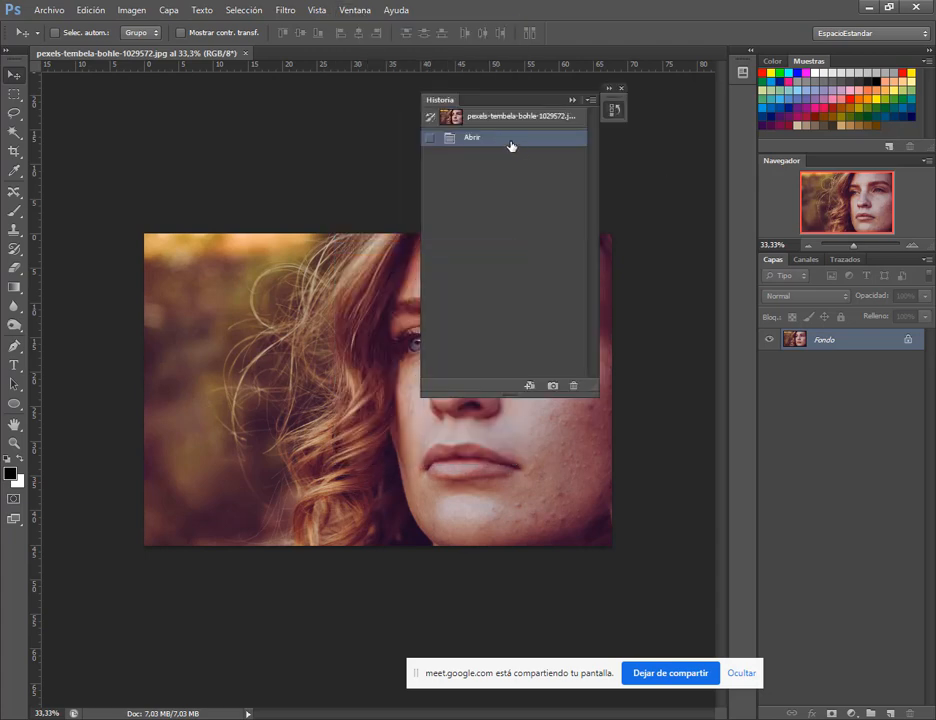
pyautogui.moveTo(528, 100); pyautogui.dragTo(647, 82)
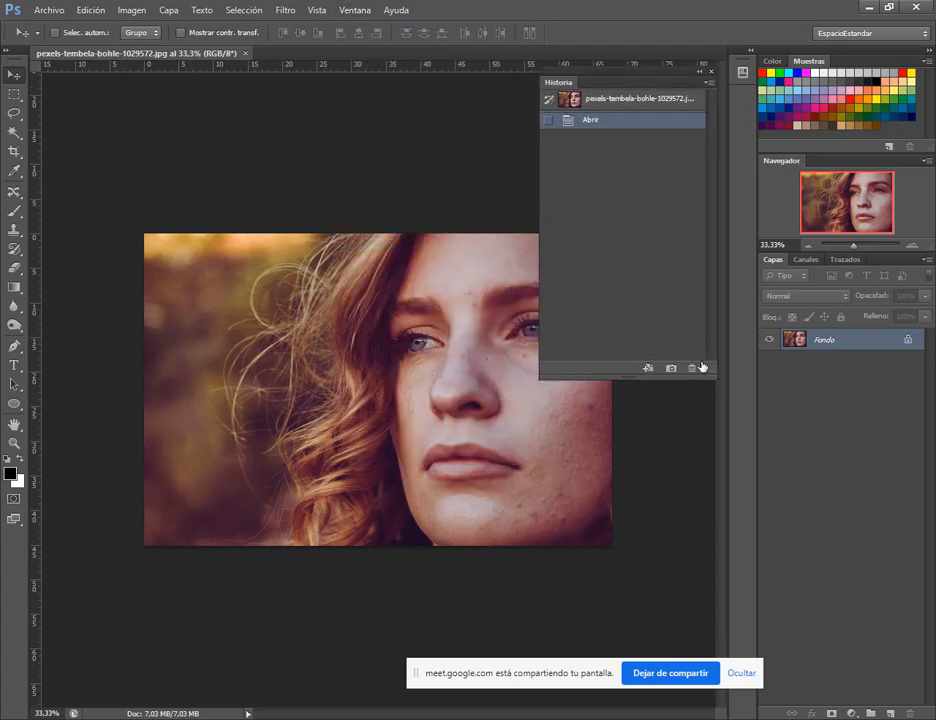
pyautogui.moveTo(705, 377); pyautogui.dragTo(686, 226)
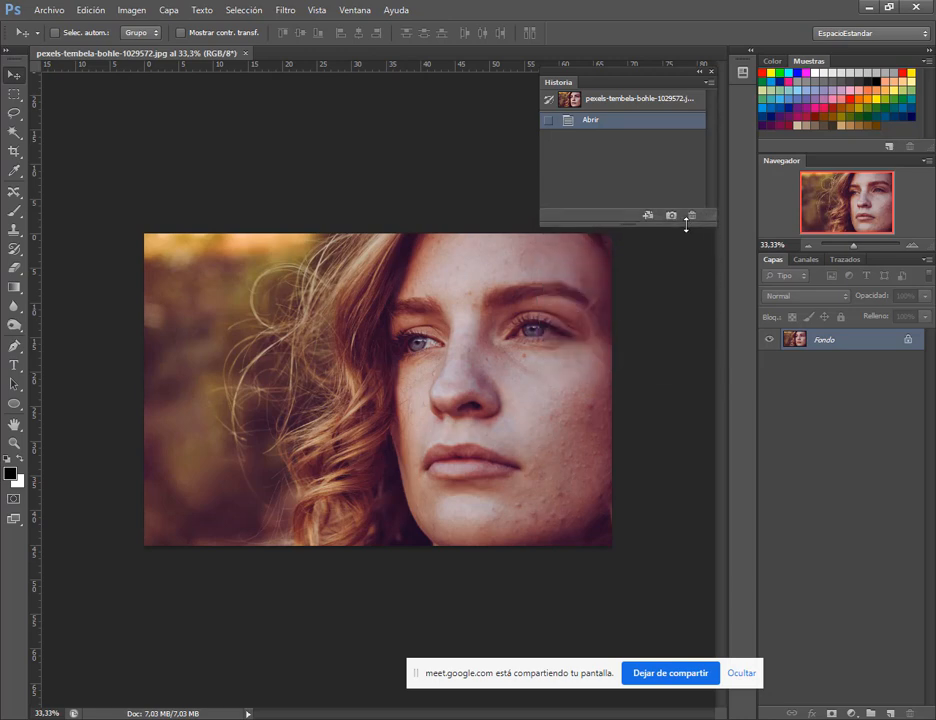
# Step: Select the Pincel de historia tool and duplicate the Fondo layer as Fondo copia
pyautogui.click(16, 254)
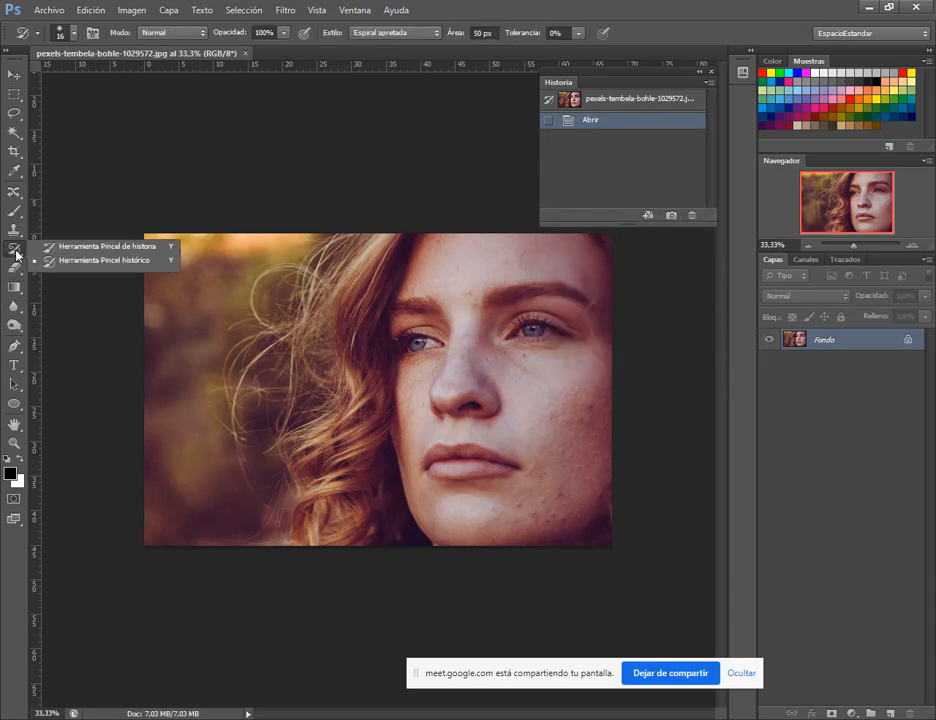
pyautogui.click(72, 249)
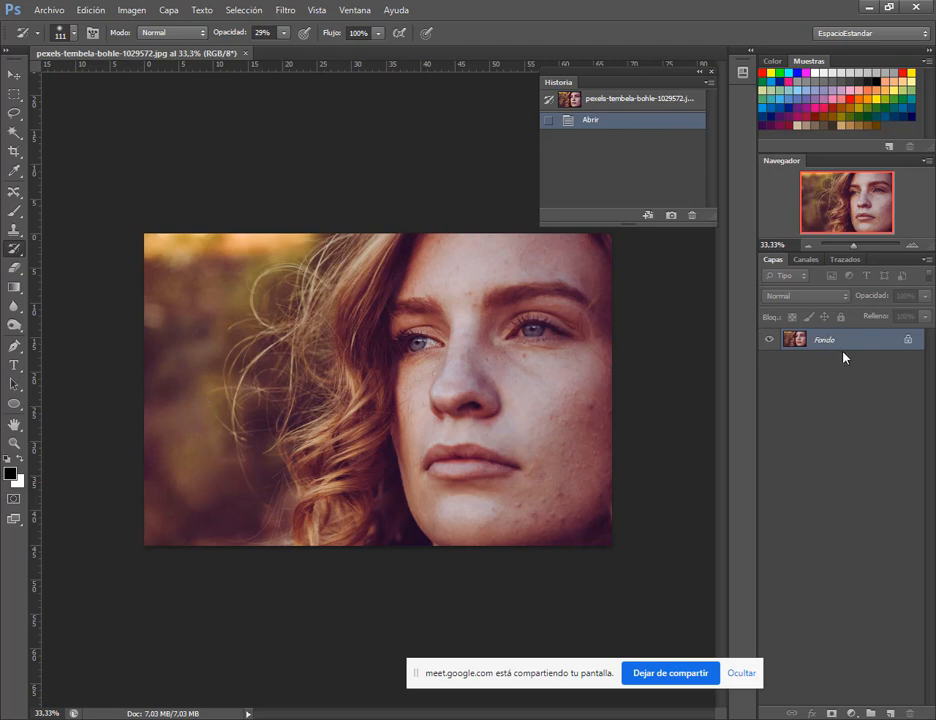
pyautogui.moveTo(838, 340); pyautogui.dragTo(890, 712)
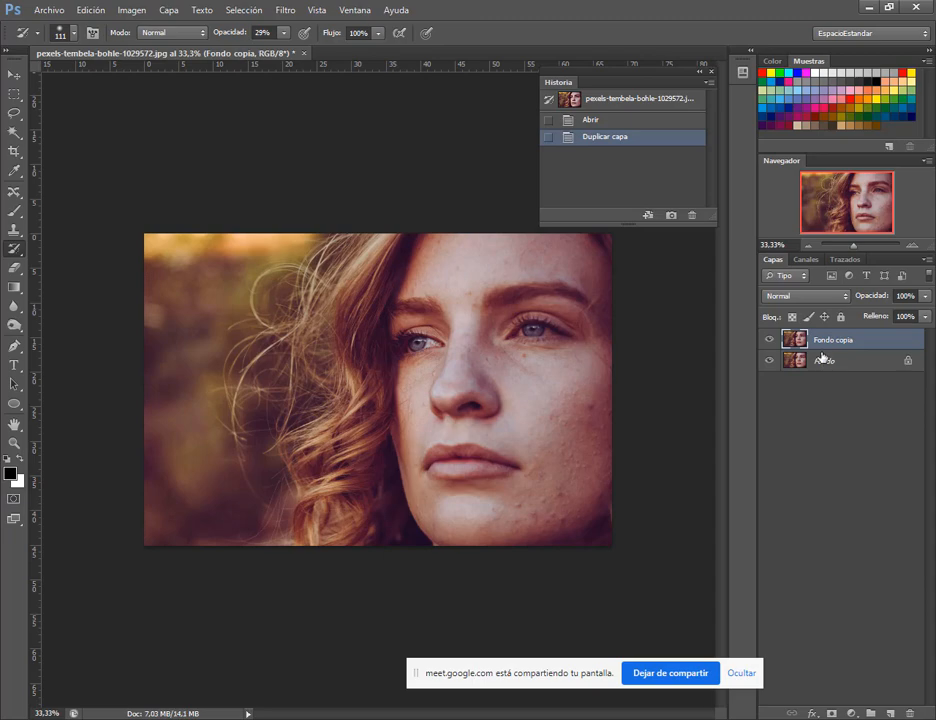
pyautogui.click(274, 13)
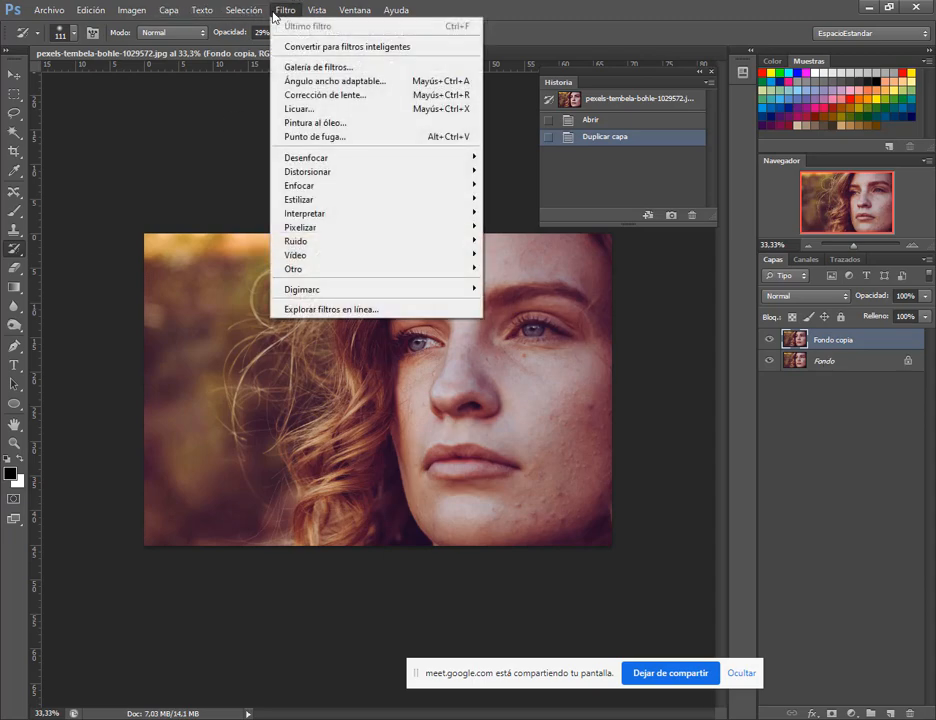
pyautogui.moveTo(285, 10)
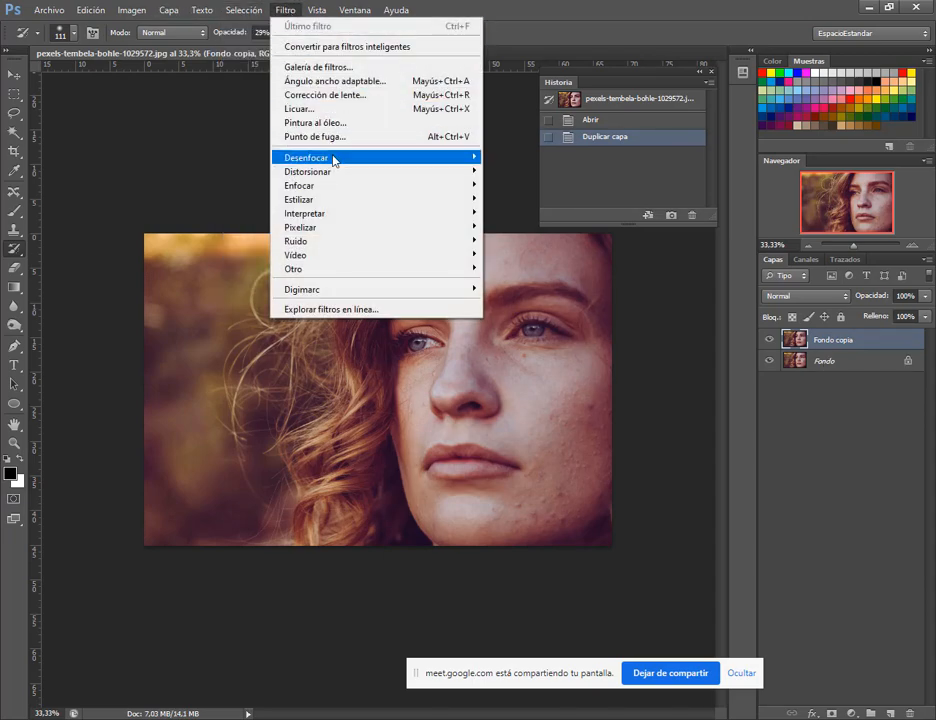
pyautogui.moveTo(332, 157)
pyautogui.click(602, 6)
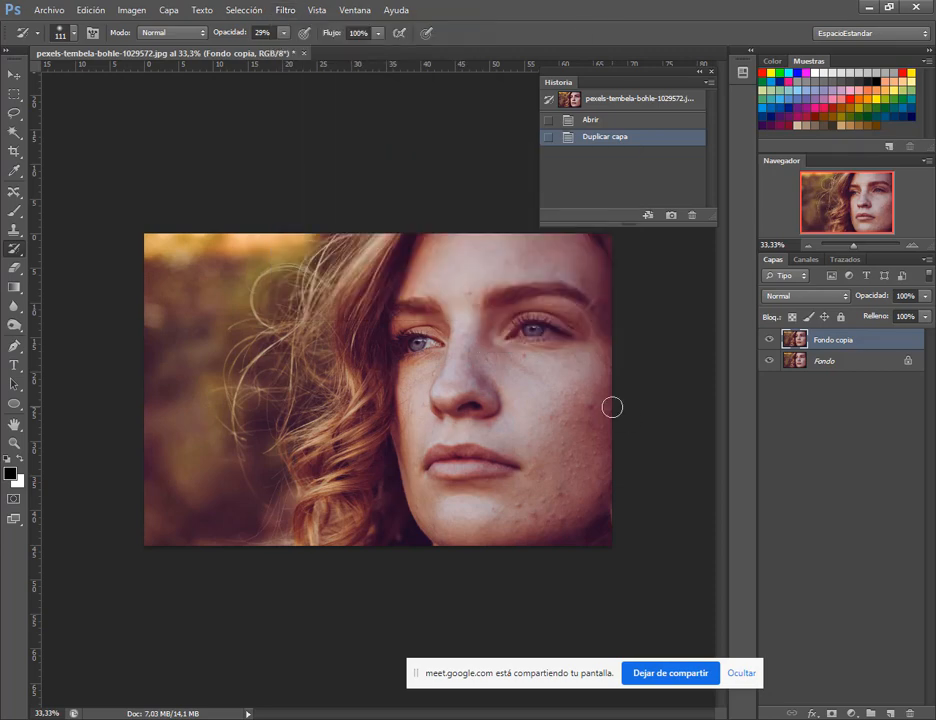
# Step: Apply a strong Desenfoque gaussiano filter to the Fondo copia layer so the facial details blur away
pyautogui.scroll(2, 618, 501)
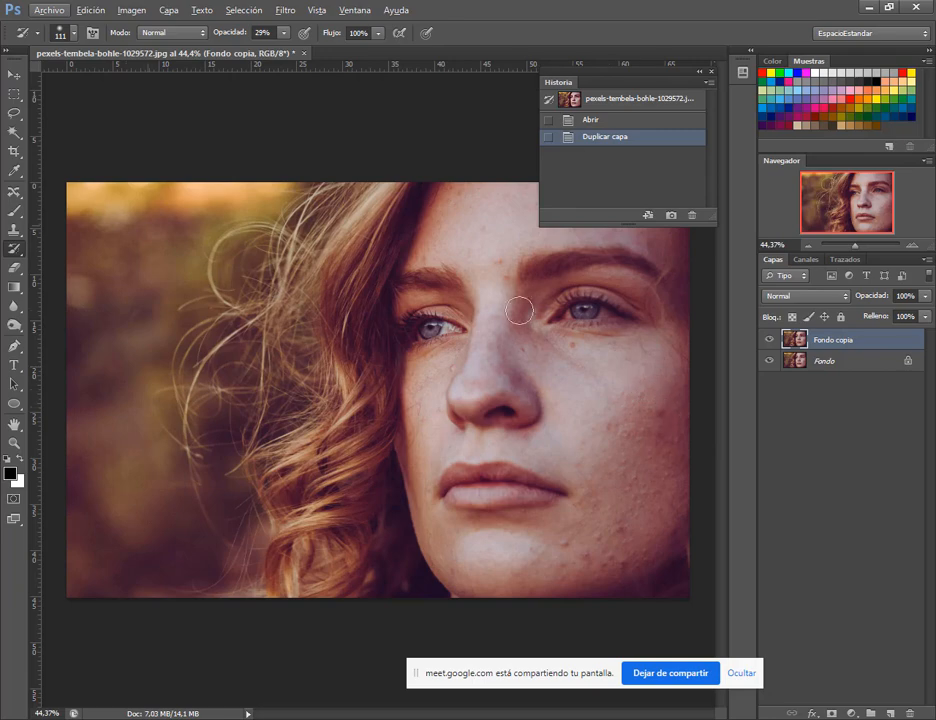
pyautogui.click(290, 12)
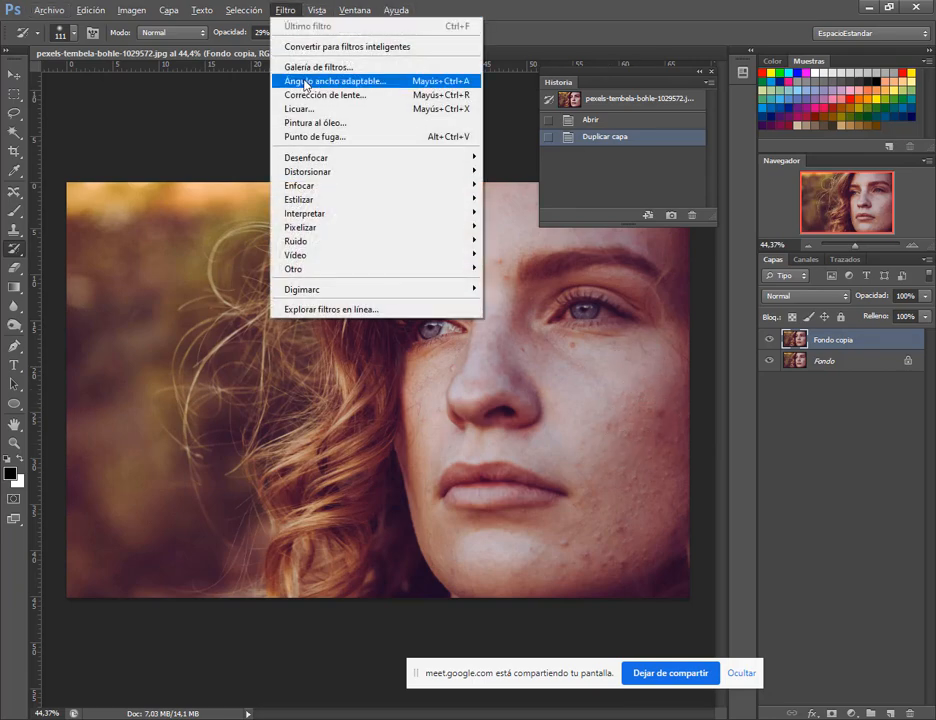
pyautogui.moveTo(330, 160)
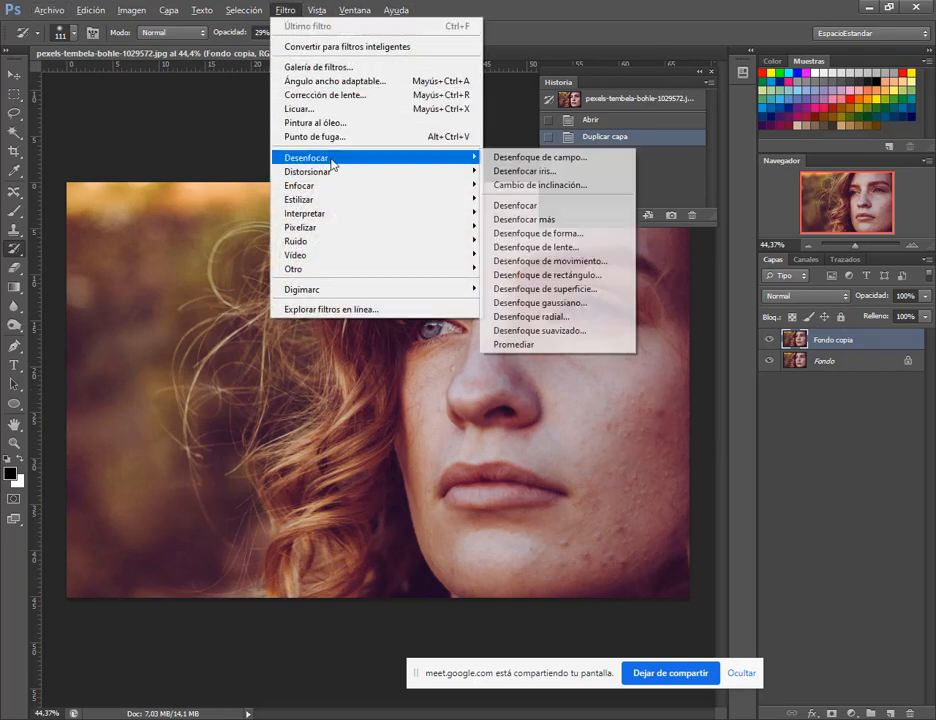
pyautogui.click(579, 302)
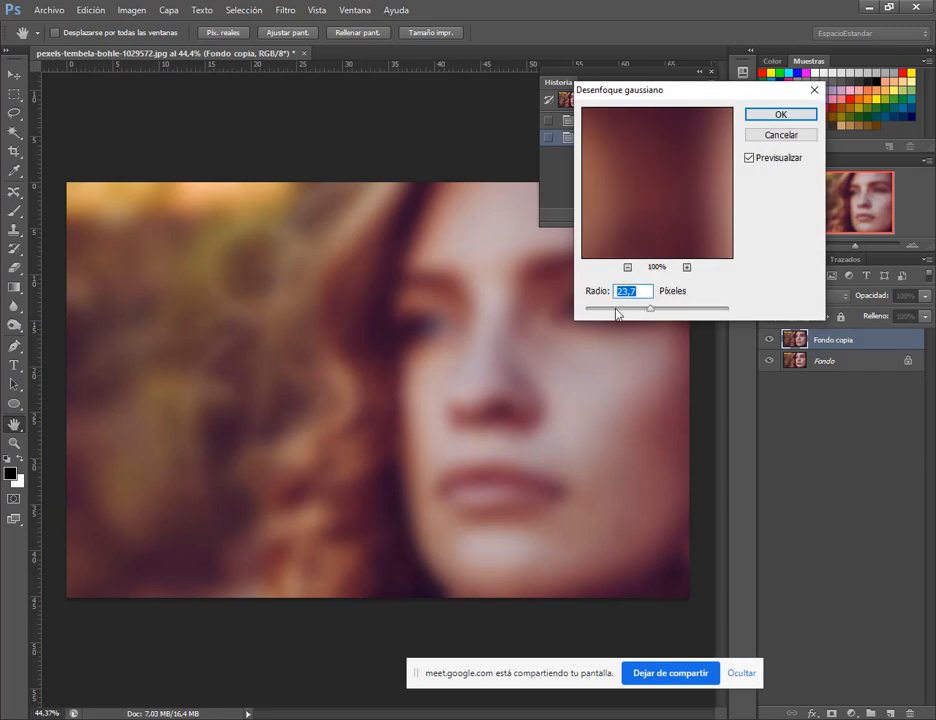
pyautogui.click(617, 310)
pyautogui.moveTo(626, 313); pyautogui.dragTo(653, 313)
pyautogui.moveTo(654, 313); pyautogui.dragTo(655, 315)
pyautogui.click(781, 115)
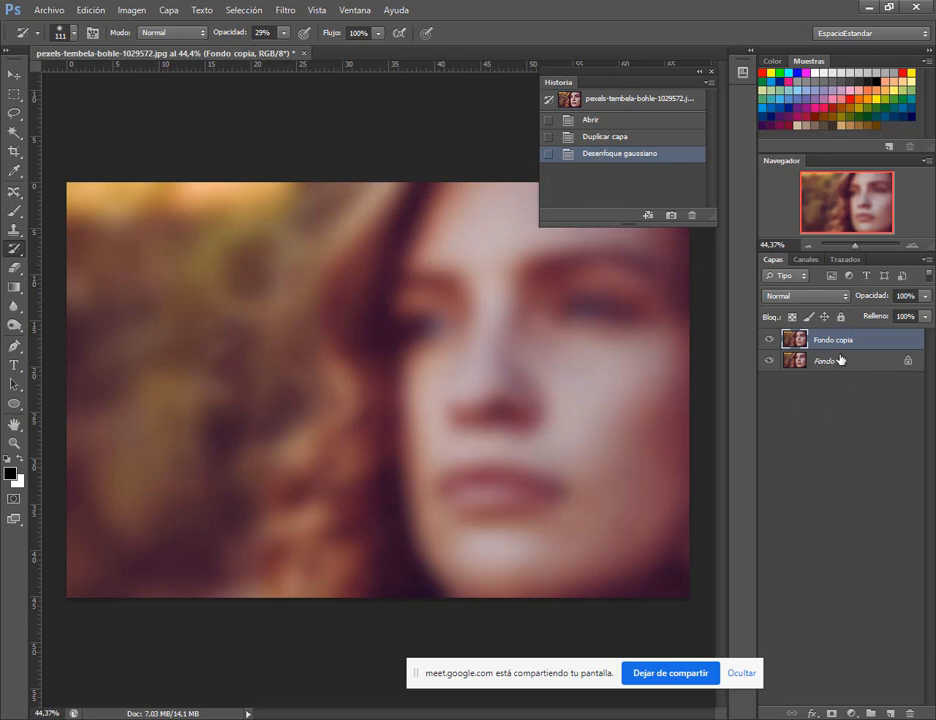
# Step: Duplicate the blurred Fondo copia layer and step back and forward between the Desenfoque gaussiano and last Duplicar capa history states
pyautogui.moveTo(833, 340); pyautogui.dragTo(889, 713)
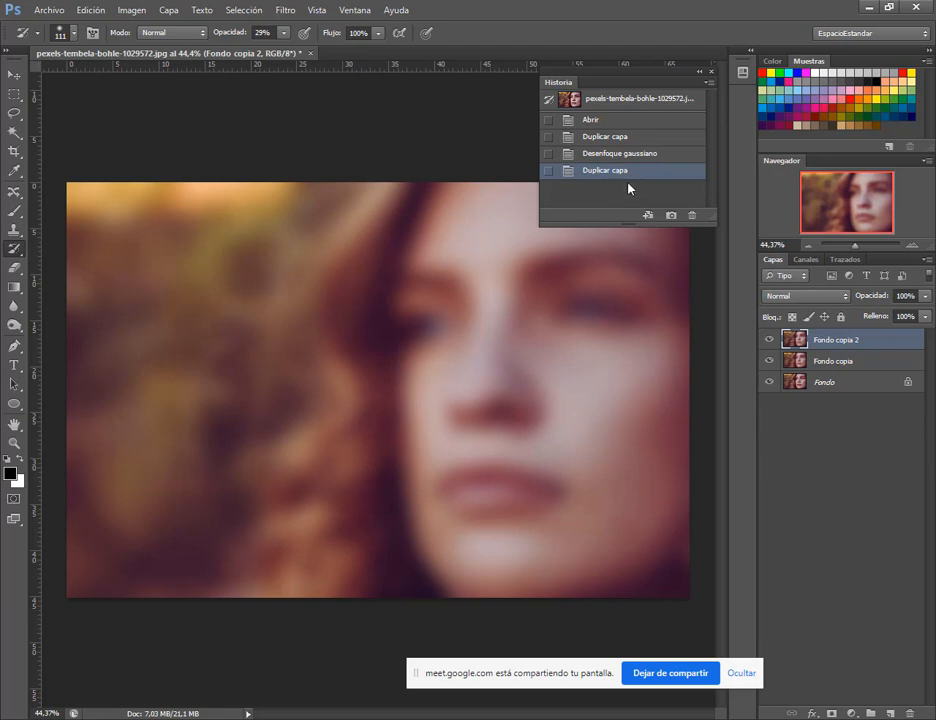
pyautogui.click(90, 10)
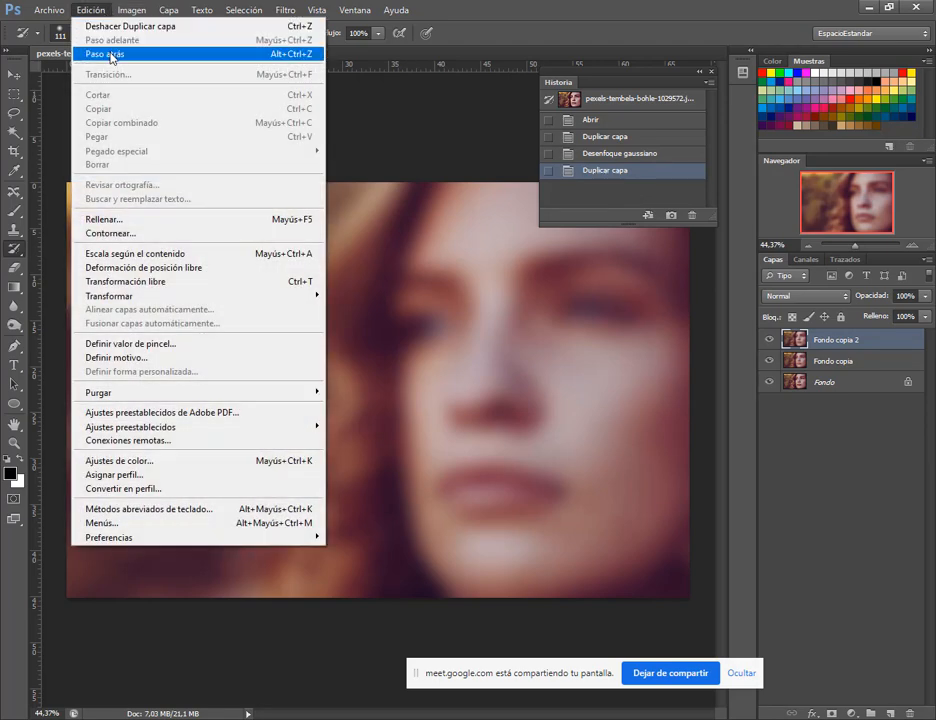
pyautogui.click(112, 56)
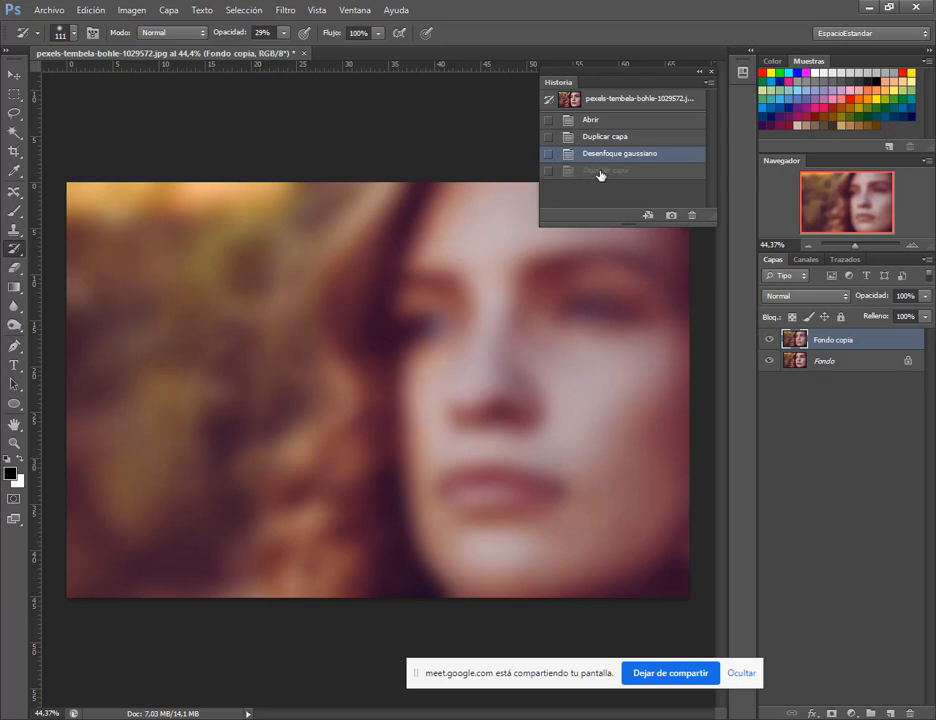
pyautogui.click(597, 172)
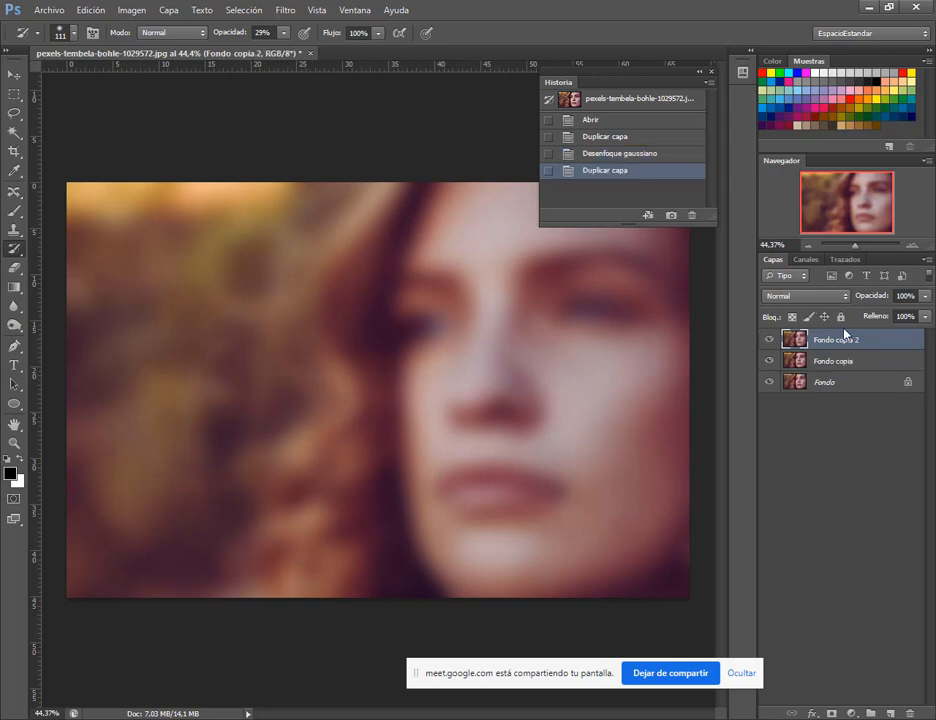
pyautogui.click(612, 154)
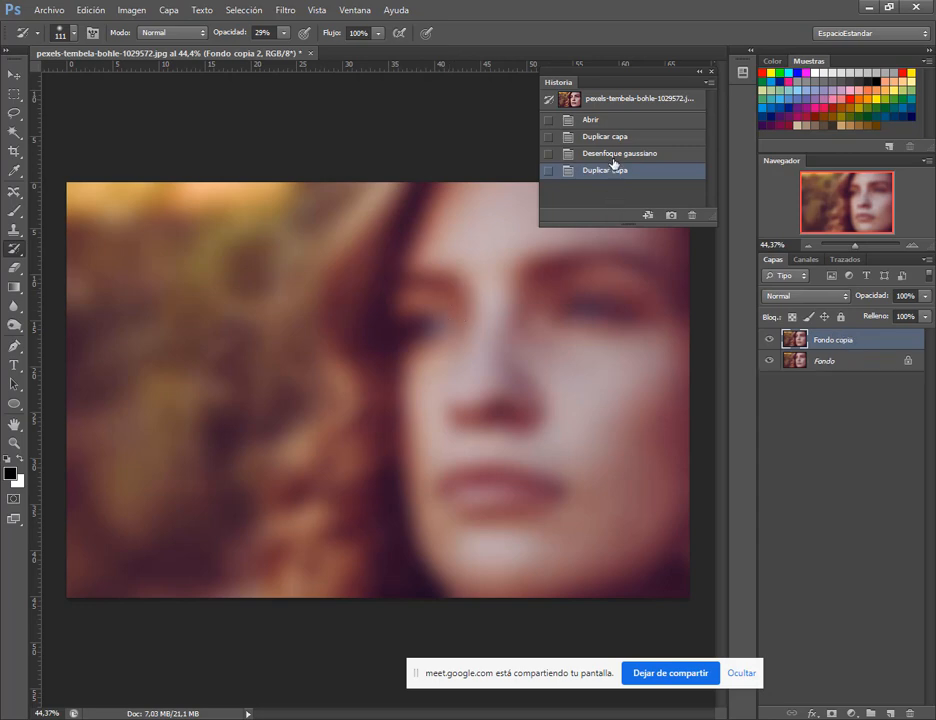
pyautogui.click(92, 12)
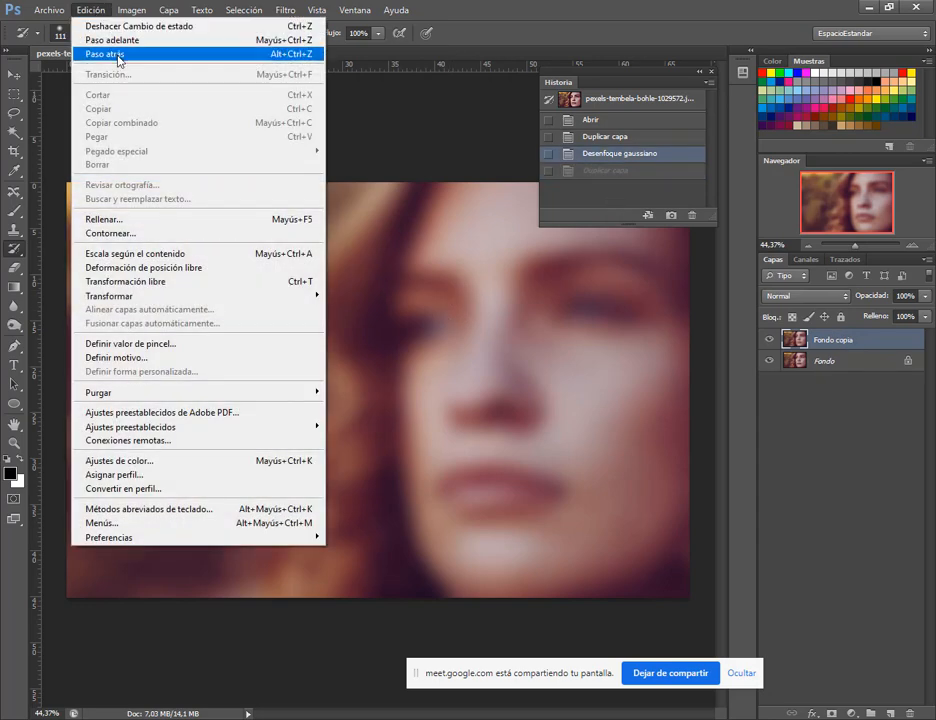
pyautogui.click(117, 42)
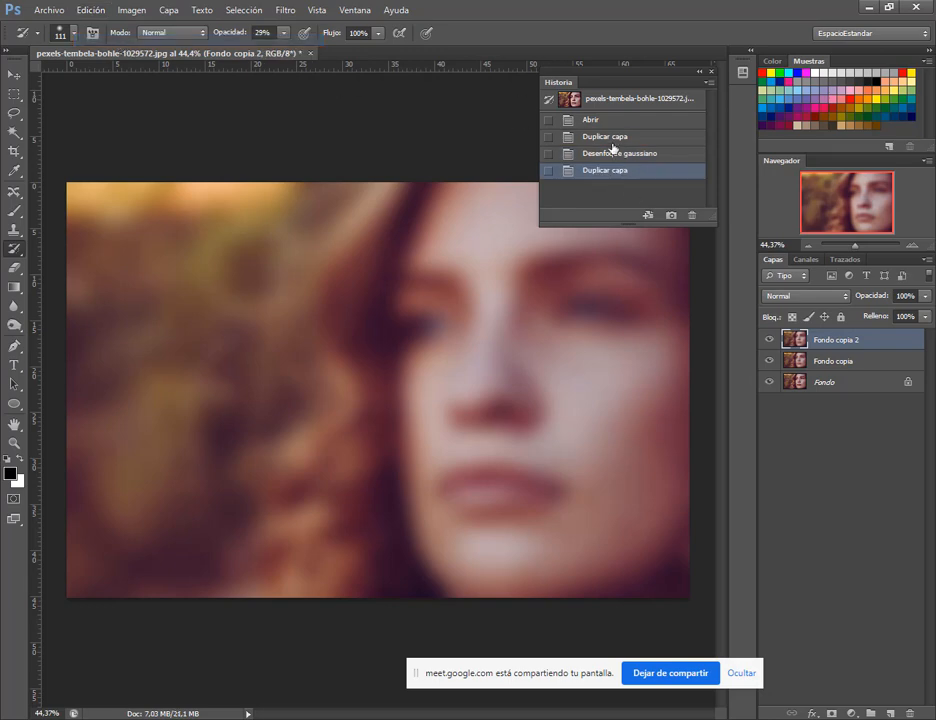
# Step: Return to the unblurred Duplicar capa state, set Desenfoque gaussiano as the history brush source, and smooth the large cheek at 100% opacity
pyautogui.click(612, 138)
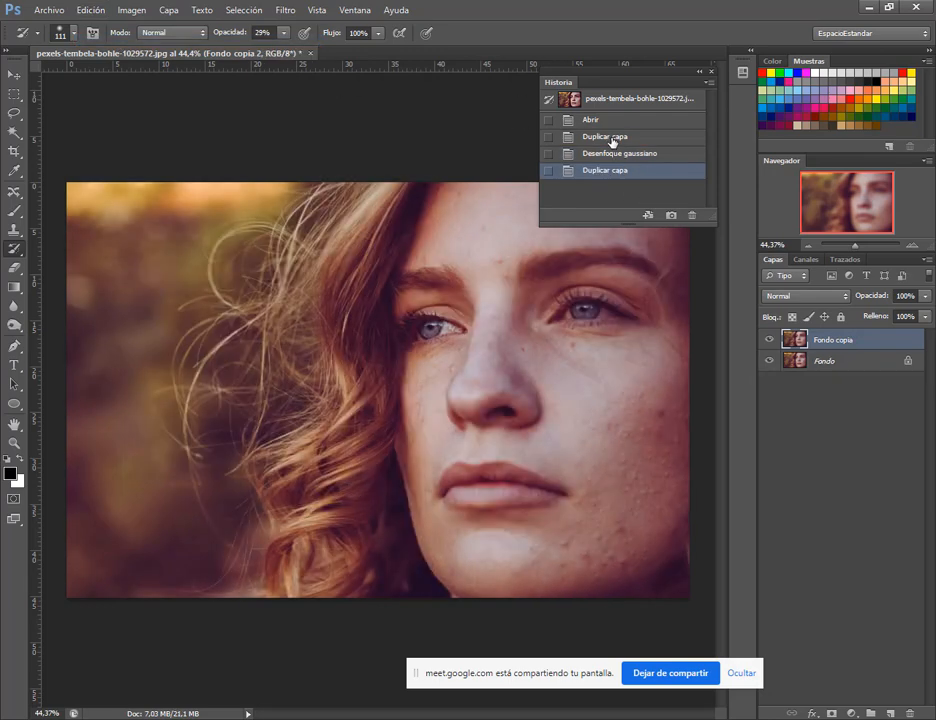
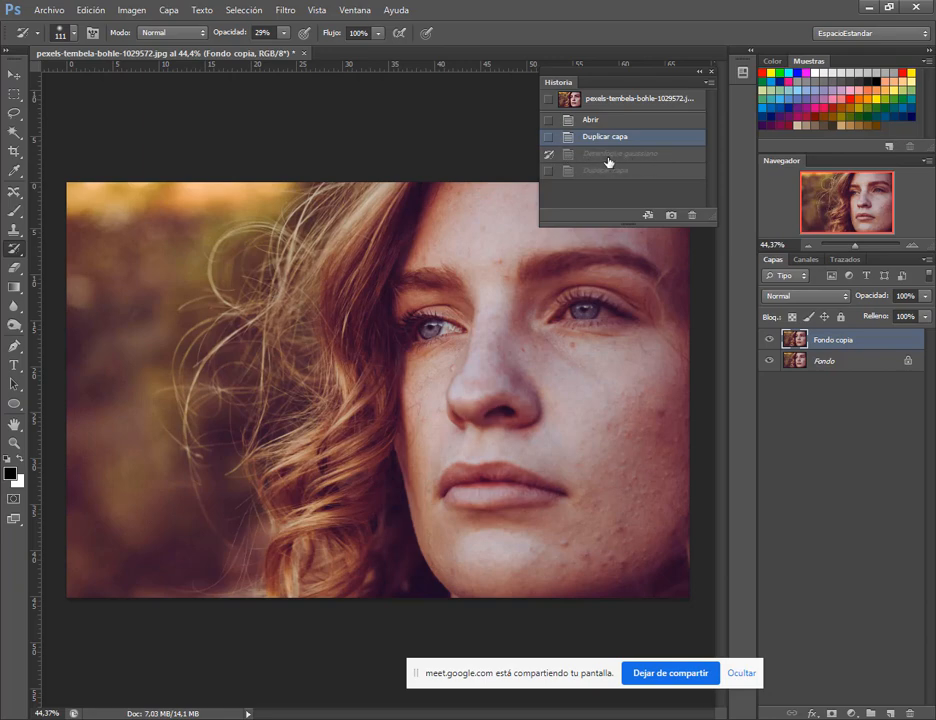
pyautogui.moveTo(632, 456)
pyautogui.mouseDown()
pyautogui.moveTo(637, 418)
pyautogui.moveTo(658, 407)
pyautogui.moveTo(641, 445)
pyautogui.moveTo(663, 398)
pyautogui.moveTo(668, 476)
pyautogui.moveTo(668, 378)
pyautogui.moveTo(665, 395)
pyautogui.moveTo(589, 462)
pyautogui.mouseUp()
pyautogui.moveTo(224, 34); pyautogui.dragTo(385, 35)
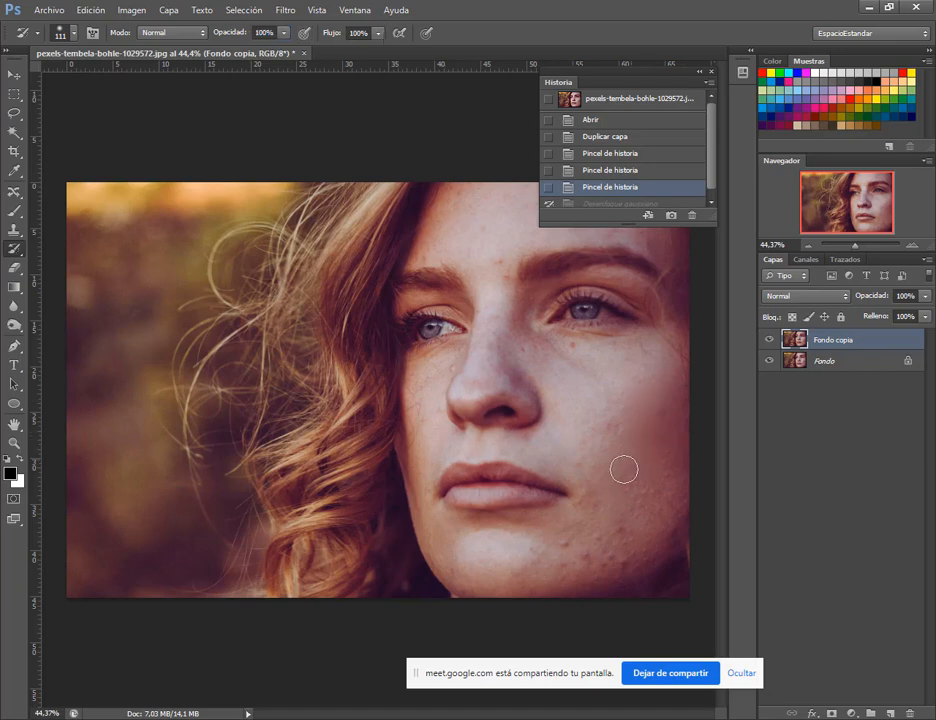
pyautogui.moveTo(630, 418); pyautogui.dragTo(608, 428)
# Step: Enlarge the history brush to 246 px and smooth the blemishes over the large cheek and along the jaw
pyautogui.rightClick(614, 428)
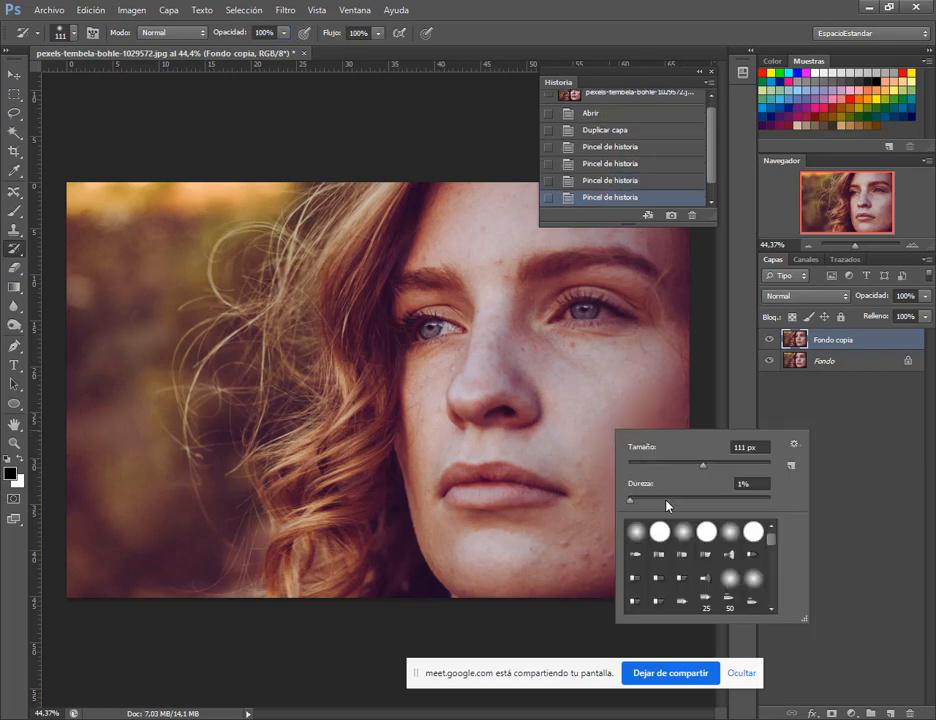
pyautogui.click(668, 4)
pyautogui.moveTo(605, 436); pyautogui.dragTo(633, 440)
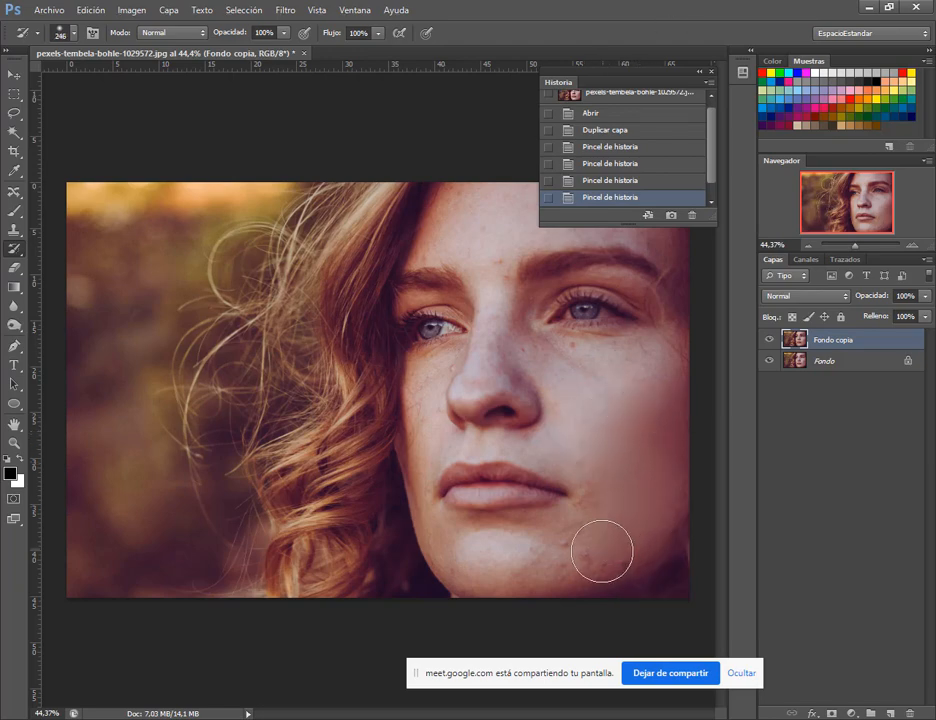
pyautogui.moveTo(612, 527); pyautogui.dragTo(660, 498)
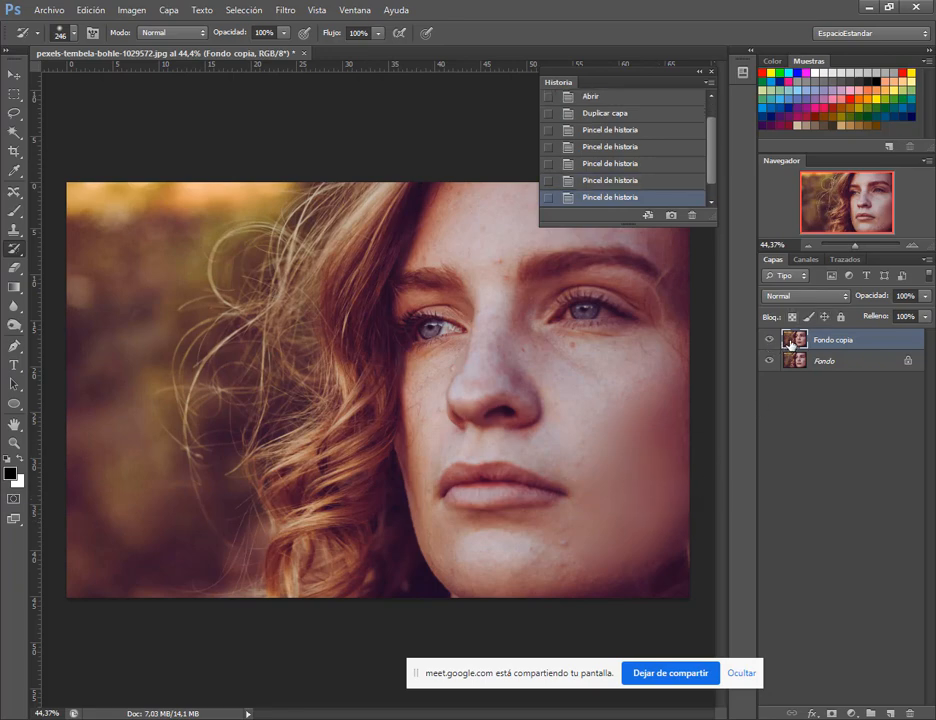
# Step: Lower the history brush opacity to 74% and smooth the forehead skin above both eyebrows
pyautogui.moveTo(712, 155); pyautogui.dragTo(716, 198)
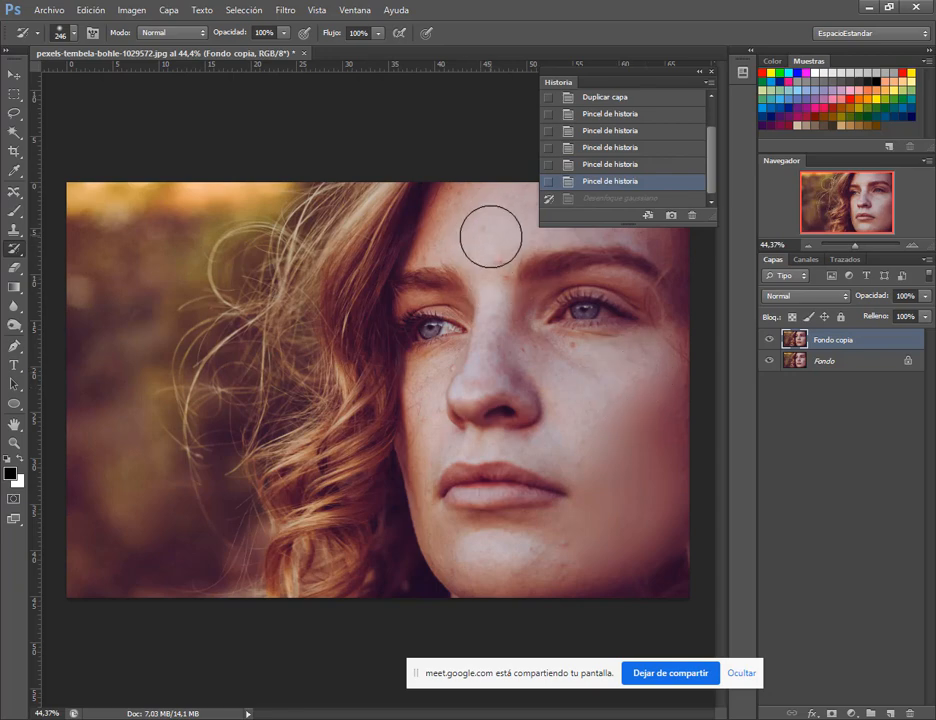
pyautogui.moveTo(228, 32); pyautogui.dragTo(156, 26)
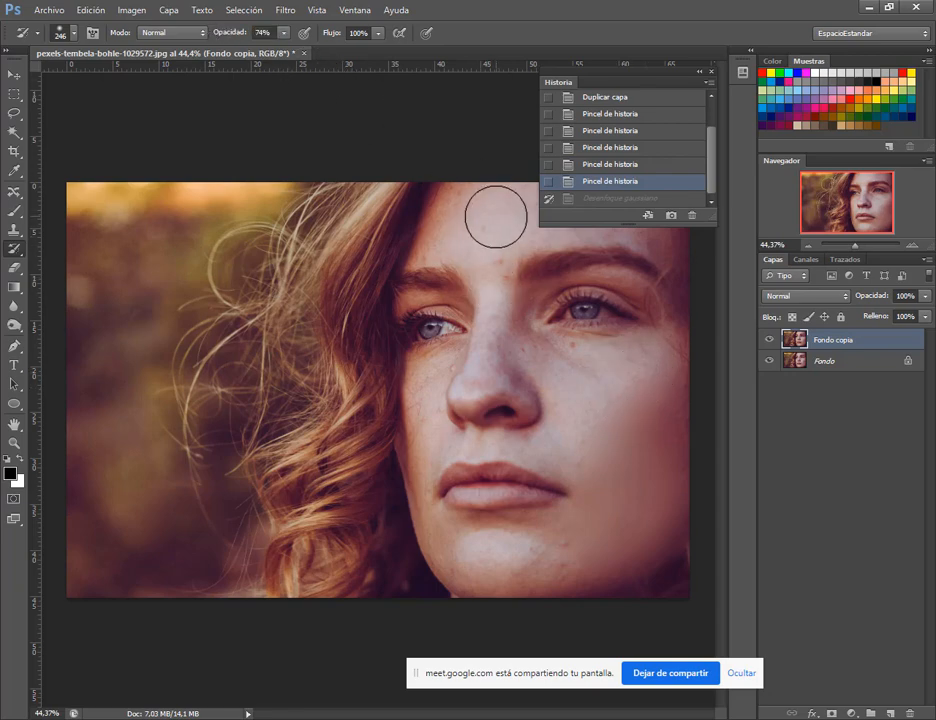
pyautogui.moveTo(500, 228)
pyautogui.mouseDown()
pyautogui.moveTo(473, 212)
pyautogui.moveTo(445, 232)
pyautogui.mouseUp()
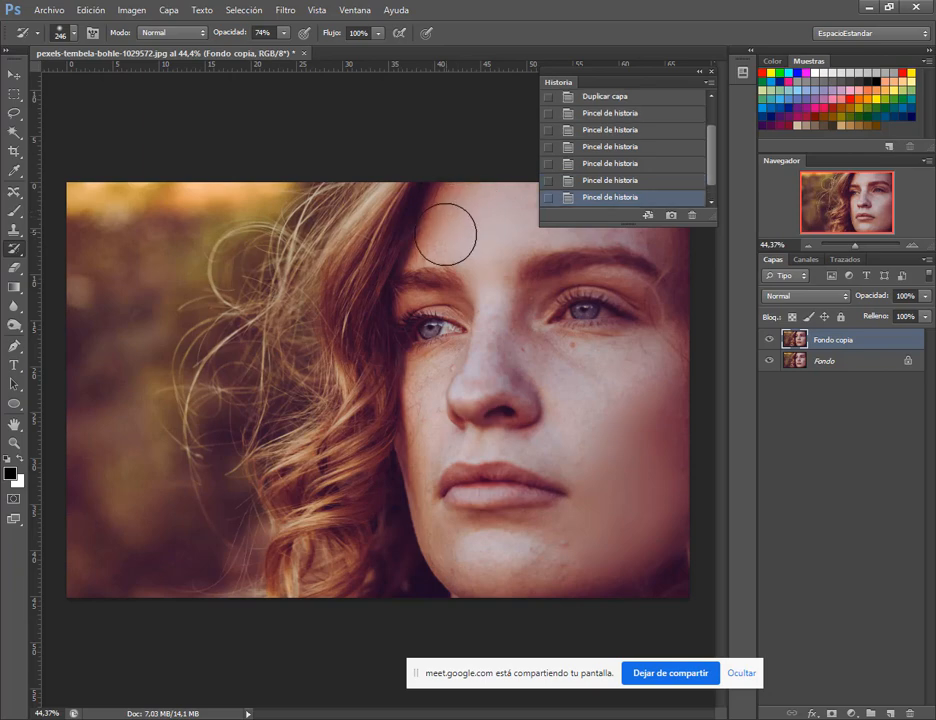
pyautogui.moveTo(590, 220)
pyautogui.mouseDown()
pyautogui.moveTo(640, 224)
pyautogui.moveTo(645, 286)
pyautogui.mouseUp()
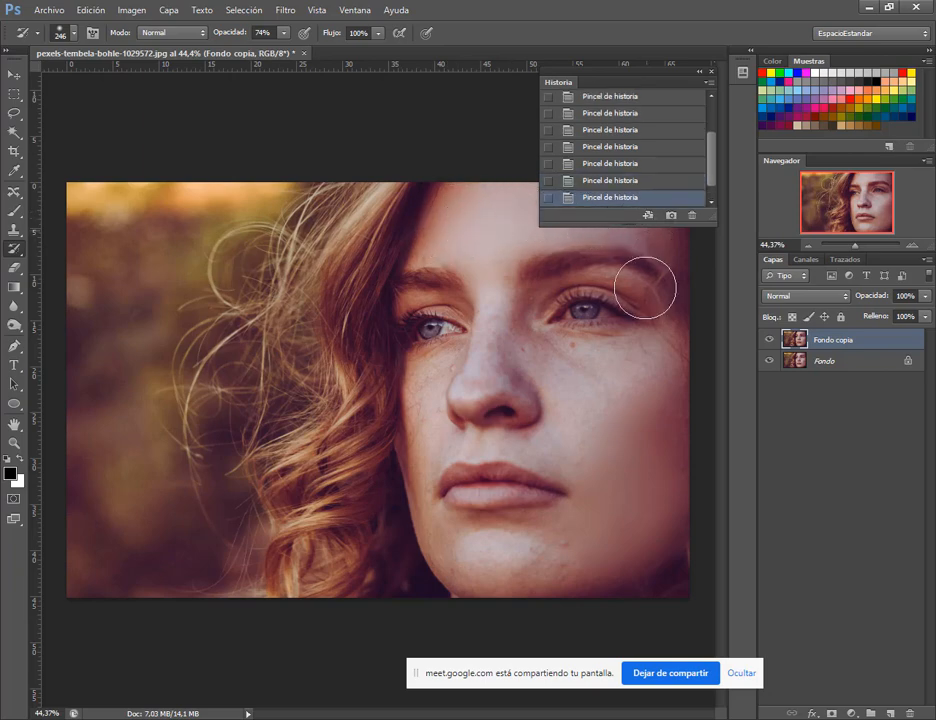
# Step: Try smoothing from the nose across the large cheek, and step back and forward through those history brush strokes
pyautogui.moveTo(499, 343)
pyautogui.mouseDown()
pyautogui.moveTo(604, 372)
pyautogui.moveTo(616, 413)
pyautogui.mouseUp()
pyautogui.hotkey('ctrl', 'alt', 'z')
pyautogui.hotkey('ctrl', 'alt', 'z')
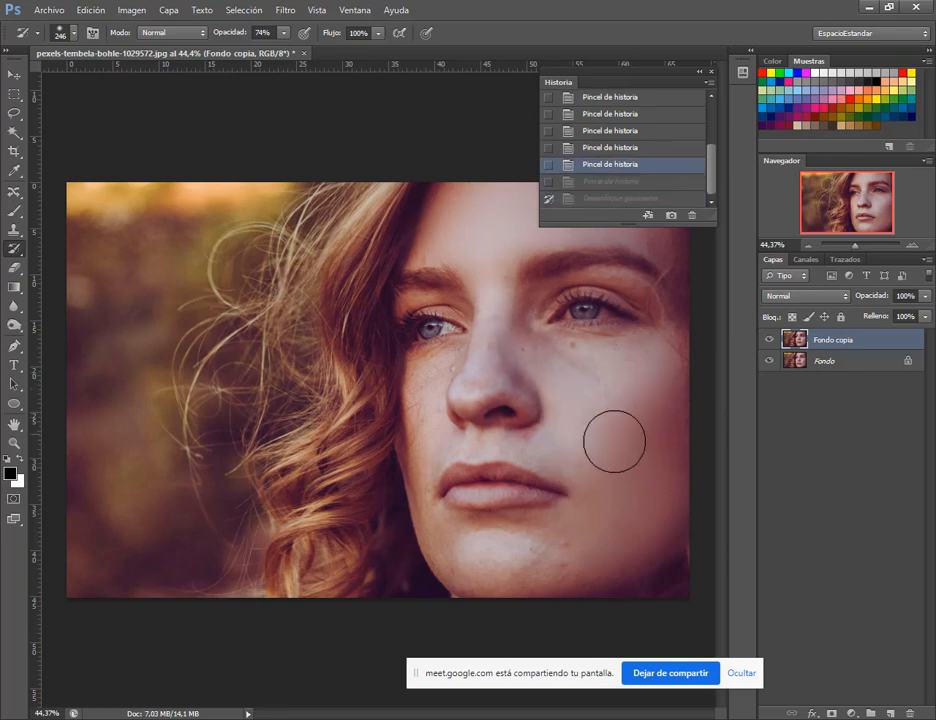
pyautogui.hotkey('ctrl', 'shift', 'z')
# Step: Reduce the history brush to 156 px and brush the blur over the chin and the large cheek
pyautogui.keyDown('alt'); pyautogui.rightClick(593, 431); pyautogui.keyUp('alt')
pyautogui.keyDown('alt'); pyautogui.moveTo(593, 431); pyautogui.dragTo(573, 434); pyautogui.keyUp('alt')
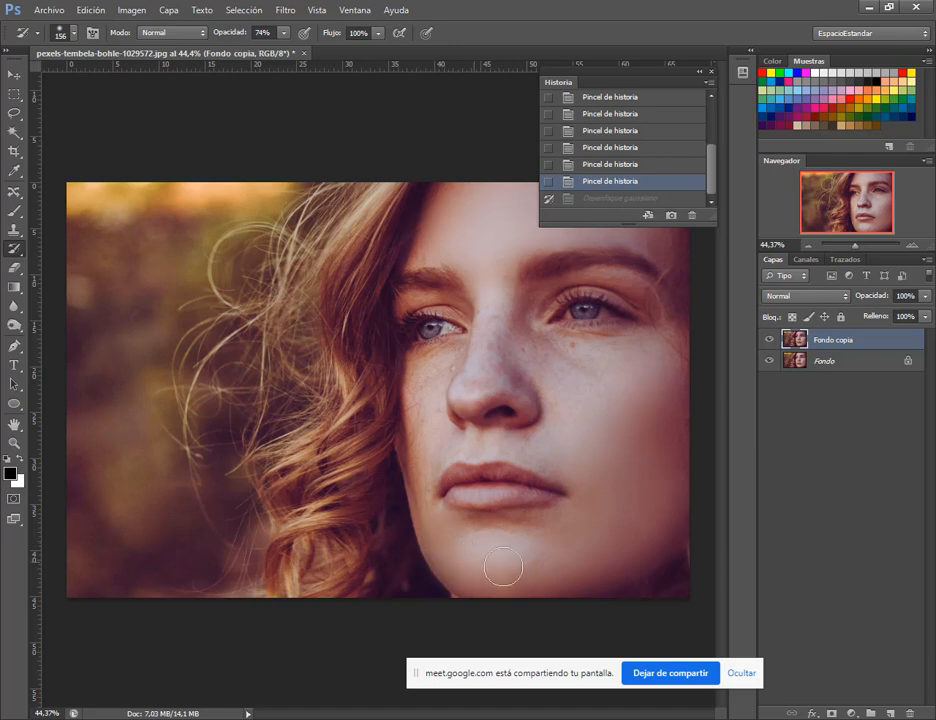
pyautogui.click(628, 389)
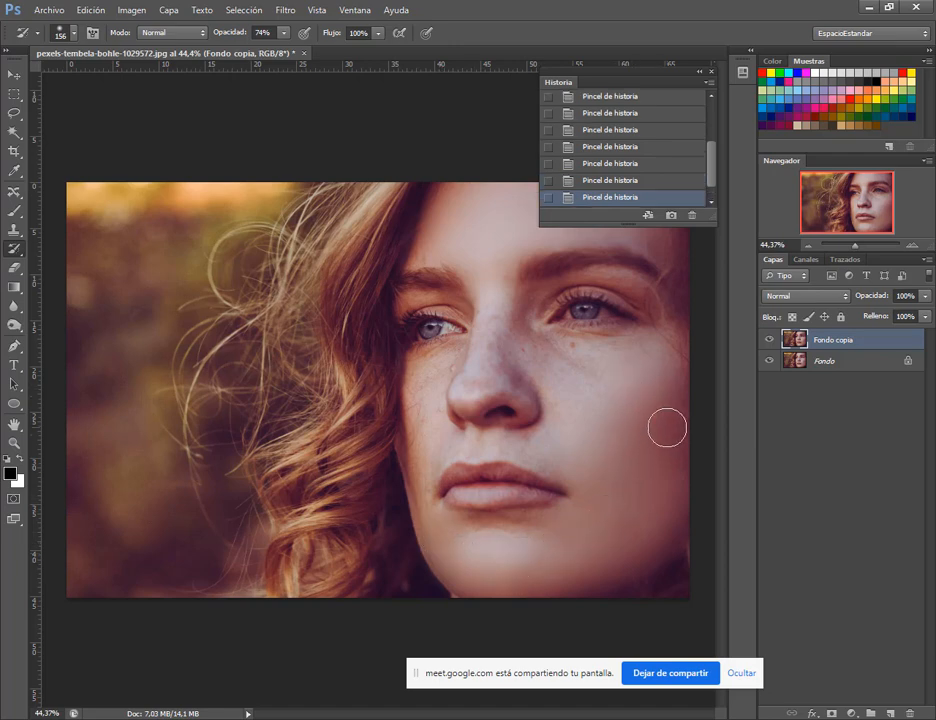
# Step: Step back through the latest cheek and chin strokes, and smooth the nose and the cheek beside the hair
pyautogui.hotkey('ctrl', 'alt', 'z')
pyautogui.hotkey('ctrl', 'alt', 'z')
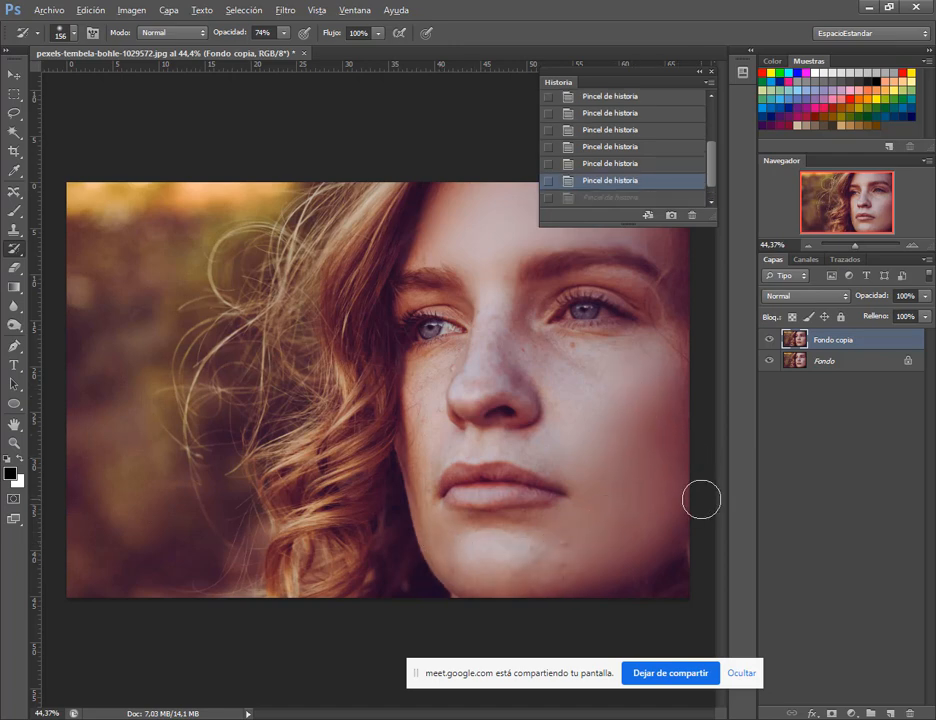
pyautogui.hotkey('ctrl', 'alt', 'z')
pyautogui.hotkey('ctrl', 'alt', 'z')
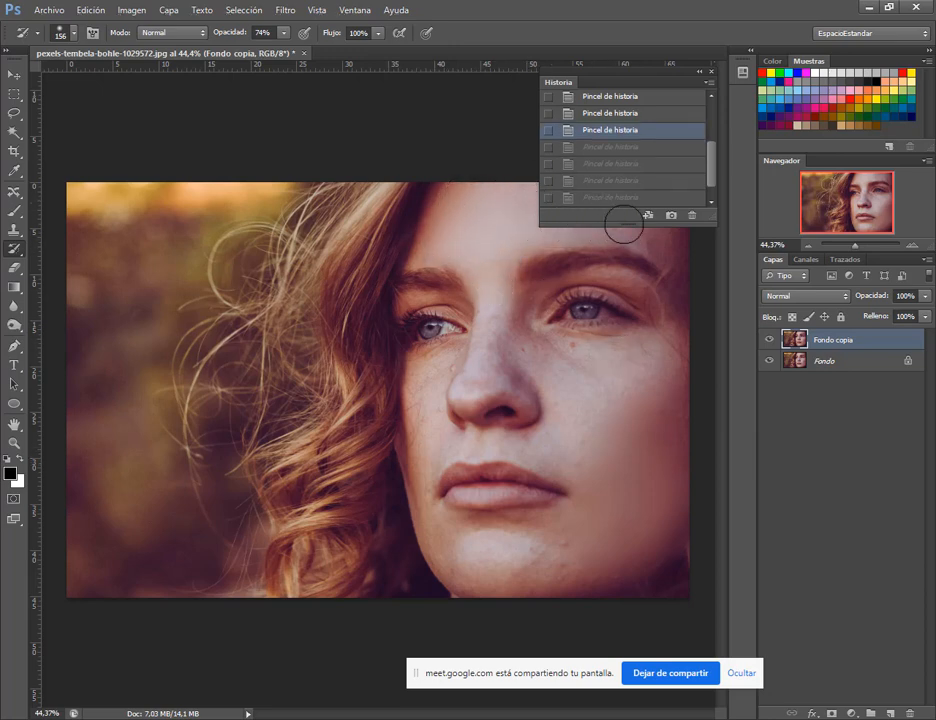
pyautogui.hotkey('ctrl', 'shift', 'z')
pyautogui.hotkey('ctrl', 'shift', 'z')
pyautogui.hotkey('ctrl', 'shift', 'z')
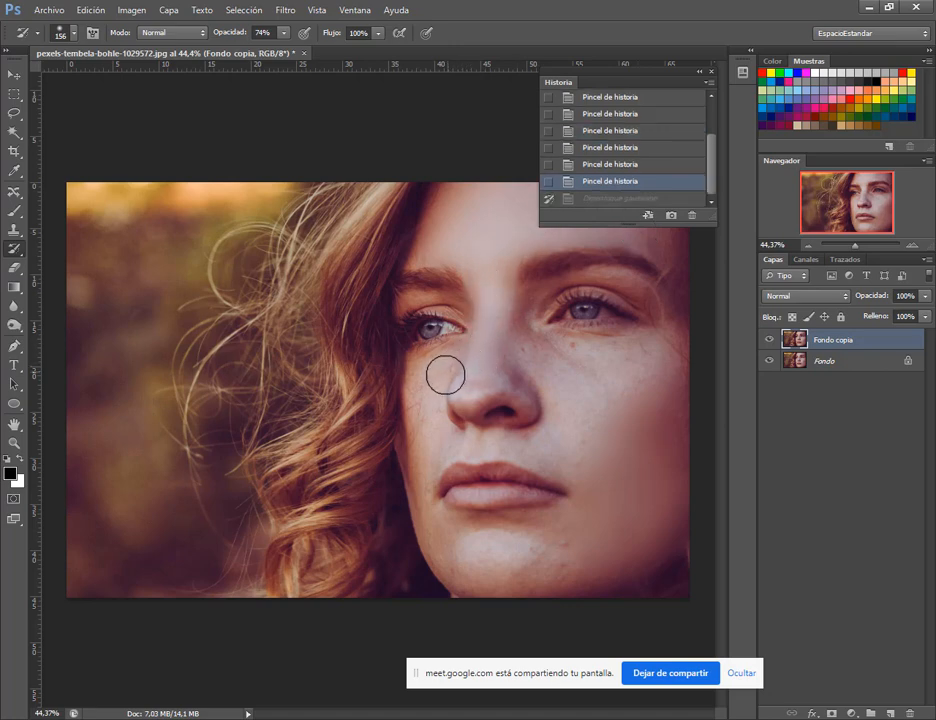
pyautogui.moveTo(426, 468); pyautogui.dragTo(443, 445)
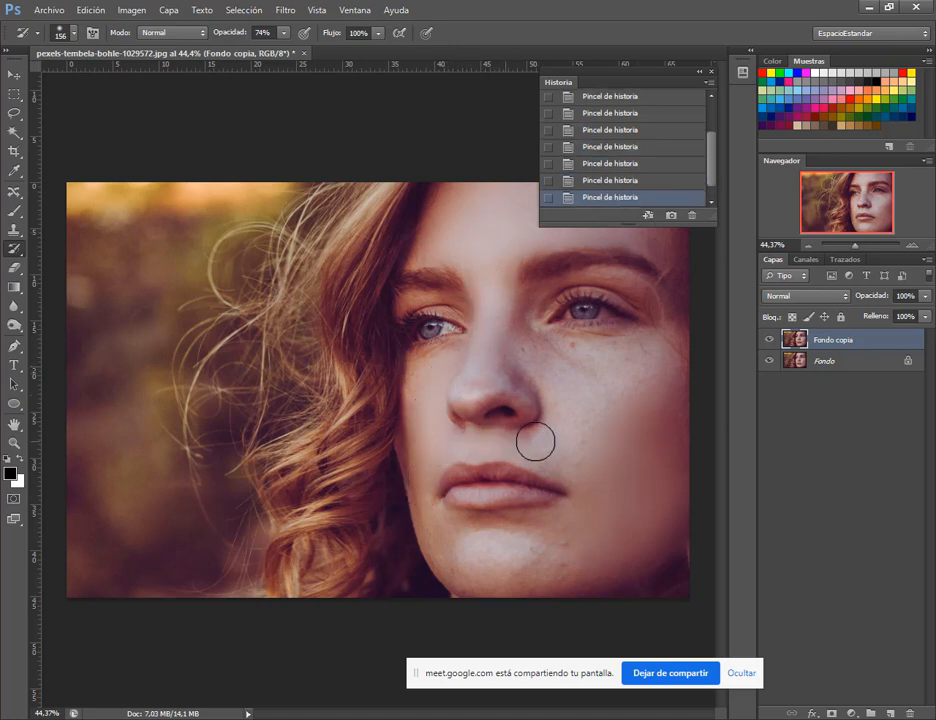
# Step: Brush the blurred history state over the large cheek beside the nose and below the eye
pyautogui.scroll(3, 598, 481)
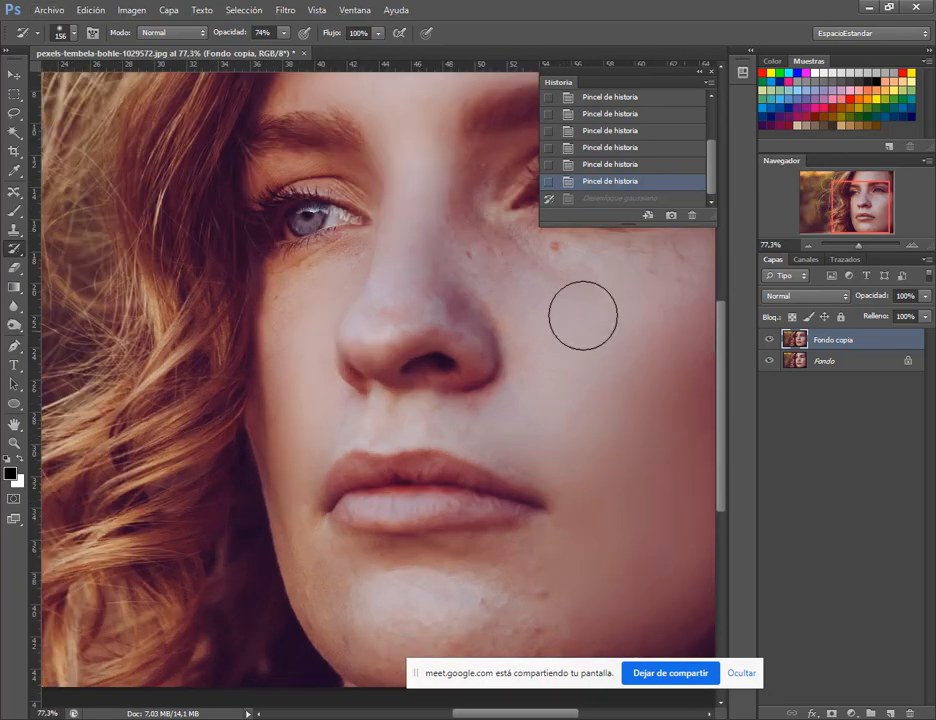
pyautogui.moveTo(501, 299); pyautogui.dragTo(612, 266)
pyautogui.scroll(-3, 612, 266)
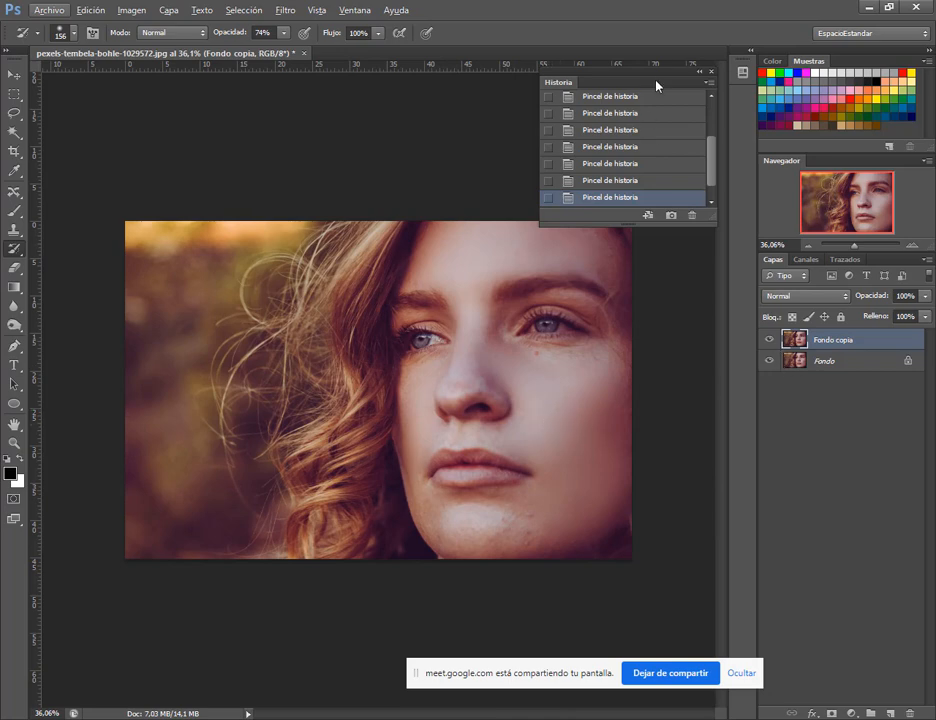
# Step: Revert the portrait to its original opening snapshot, collapse the history list and duplicate the Fondo layer
pyautogui.scroll(3, 680, 150)
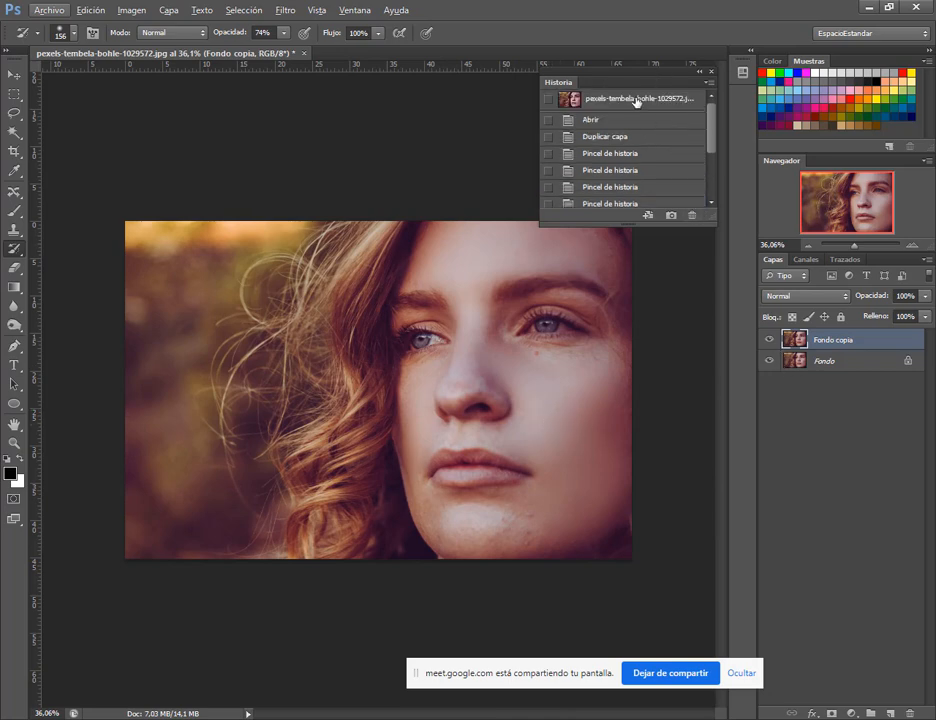
pyautogui.click(570, 99)
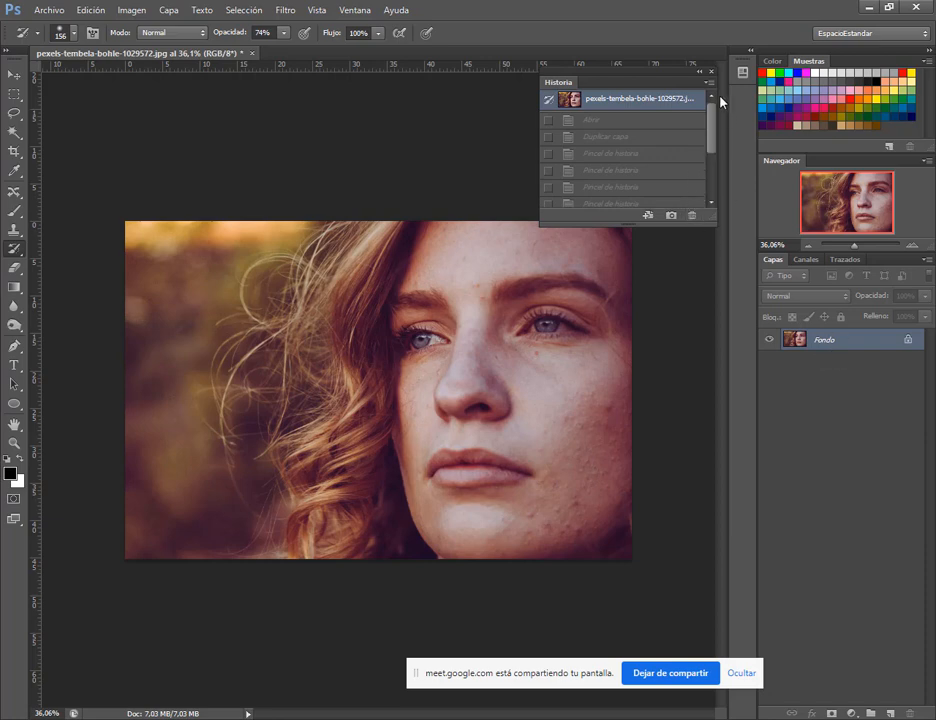
pyautogui.click(701, 74)
pyautogui.moveTo(860, 342); pyautogui.dragTo(890, 712)
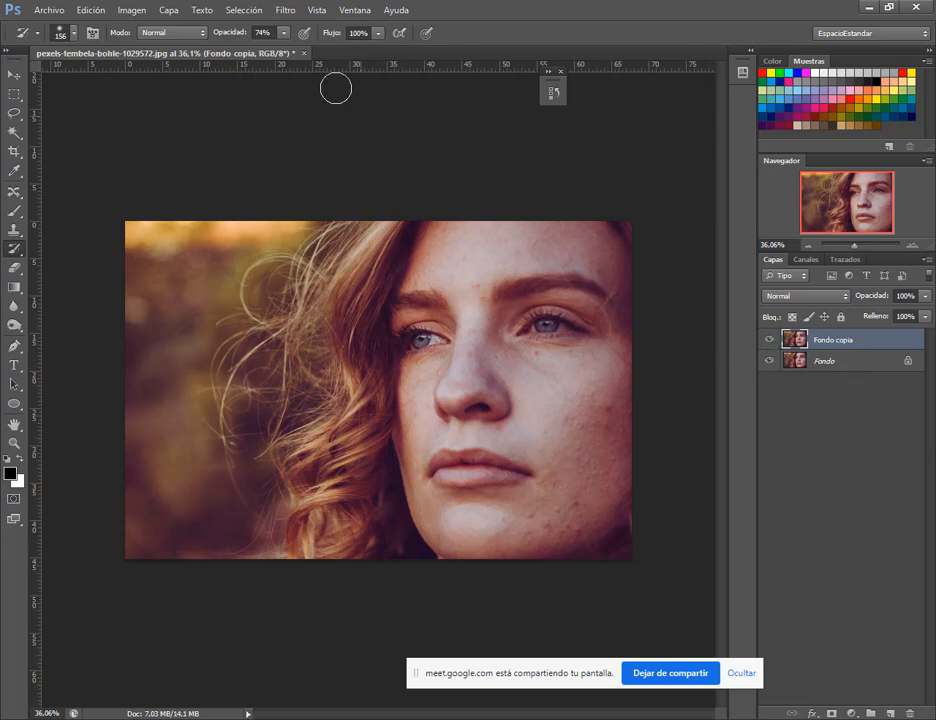
# Step: Unlock the Fondo background by converting it into a regular layer named Capa 0
pyautogui.click(285, 11)
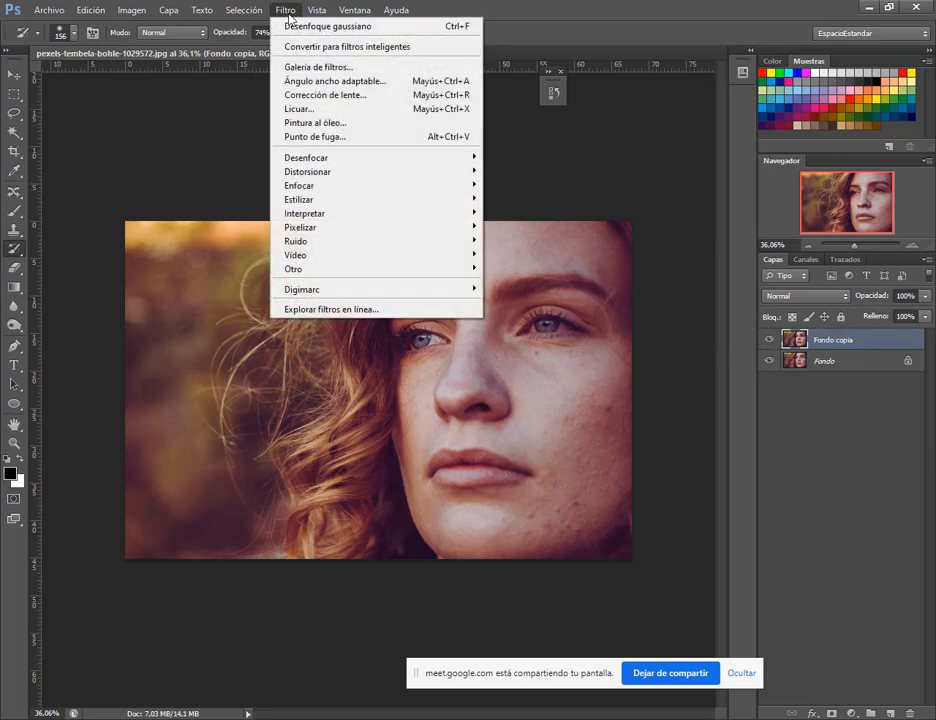
pyautogui.click(440, 7)
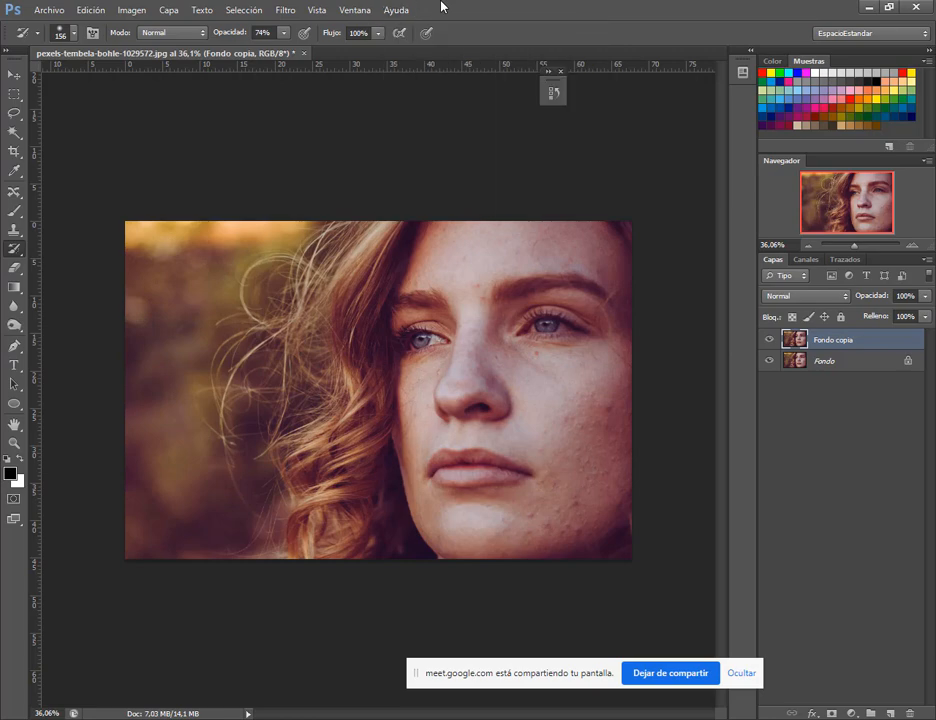
pyautogui.click(285, 10)
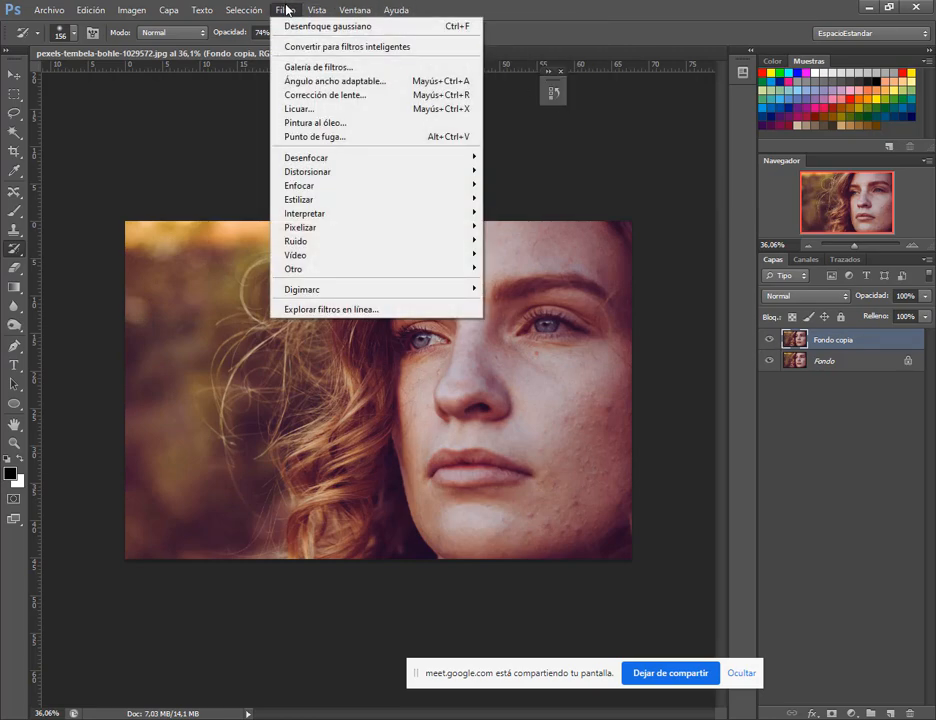
pyautogui.click(906, 362)
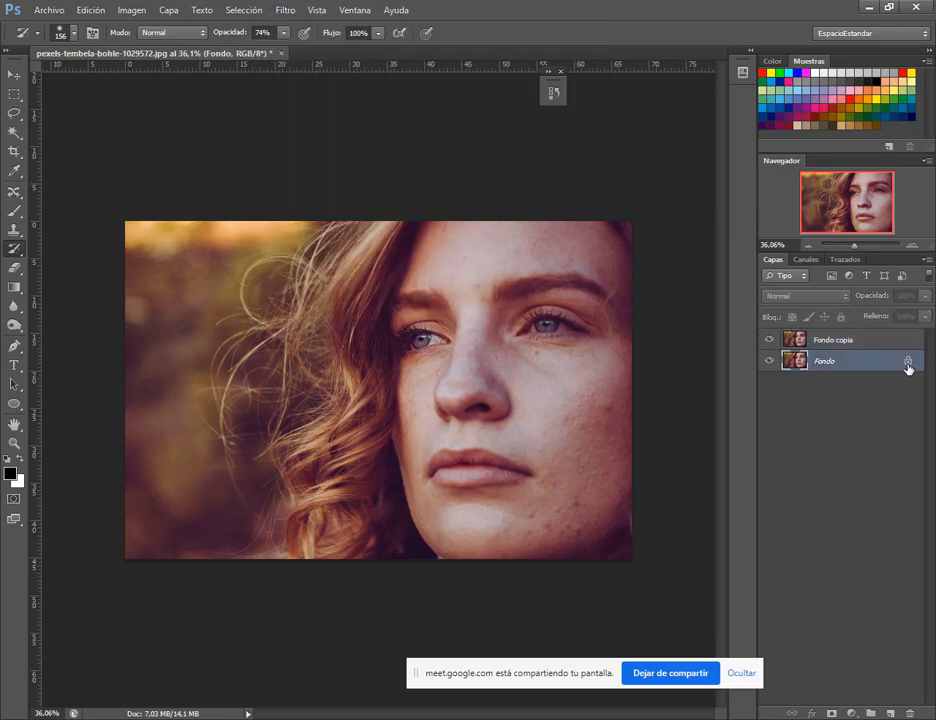
pyautogui.doubleClick(906, 366)
pyautogui.press('Return')
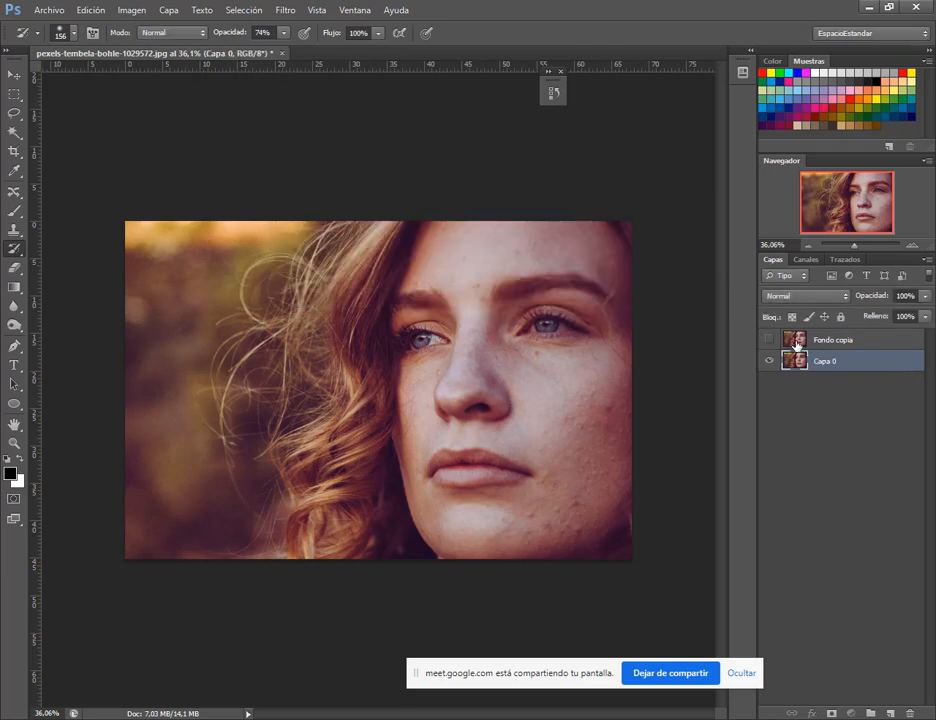
# Step: Reapply the last Gaussian blur to Capa 0 with Fondo copia hidden, and show and select Fondo copia again
pyautogui.click(285, 10)
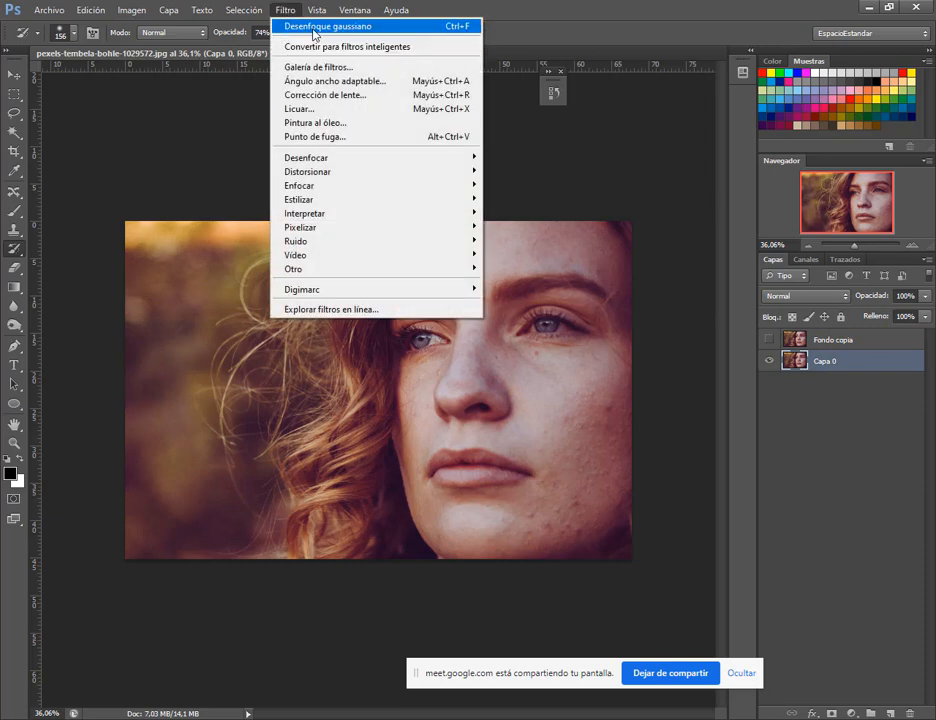
pyautogui.click(314, 30)
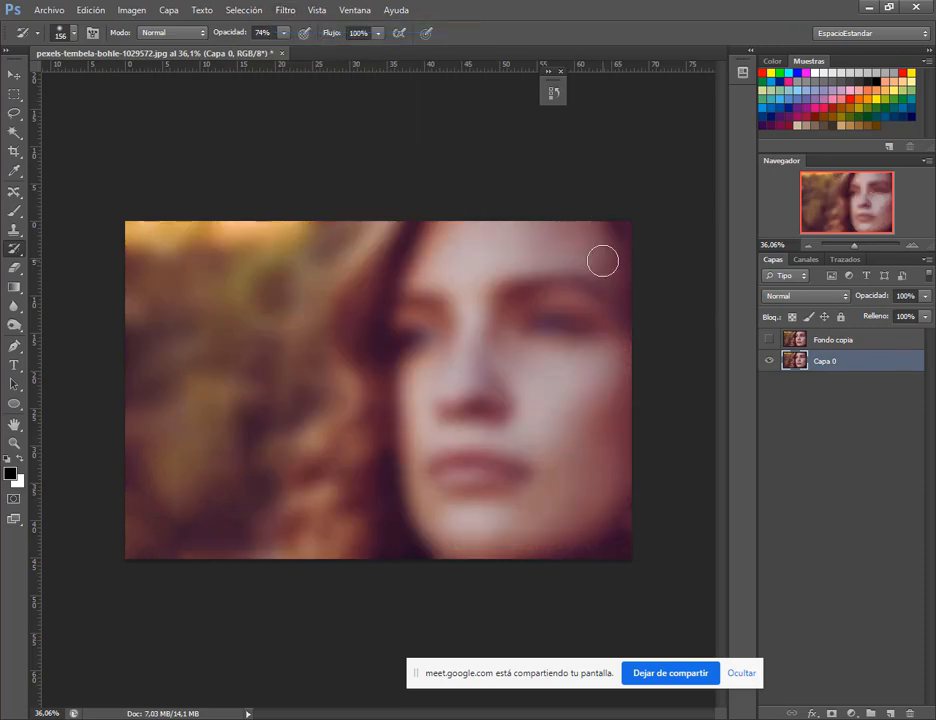
pyautogui.click(769, 341)
pyautogui.click(838, 345)
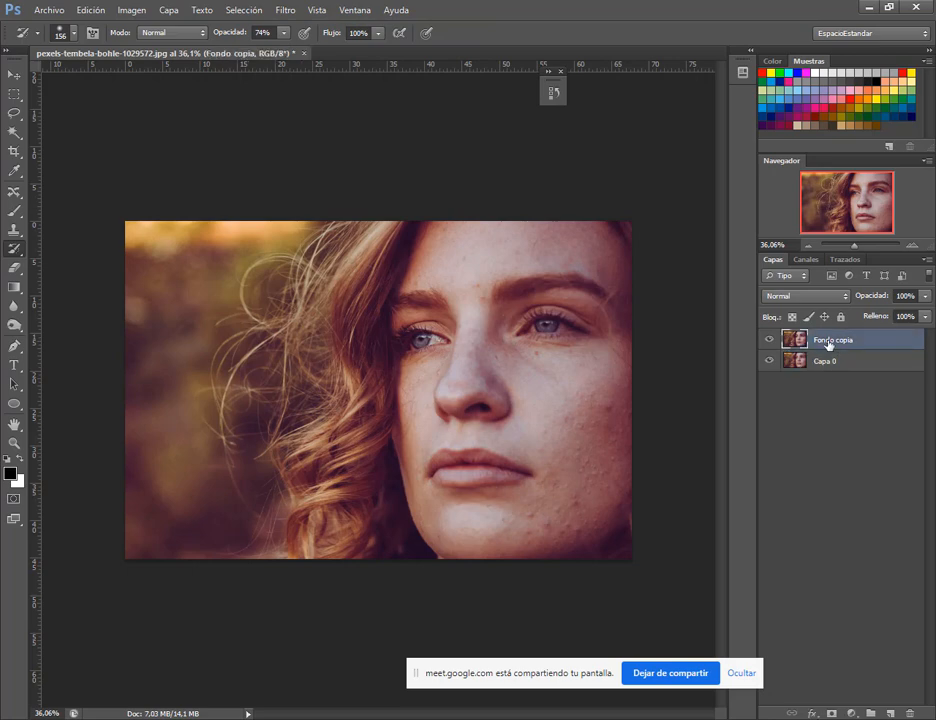
# Step: Add a layer mask to Fondo copia and try erasing it over the large cheek with a 245 px eraser, undoing the last stroke
pyautogui.click(831, 713)
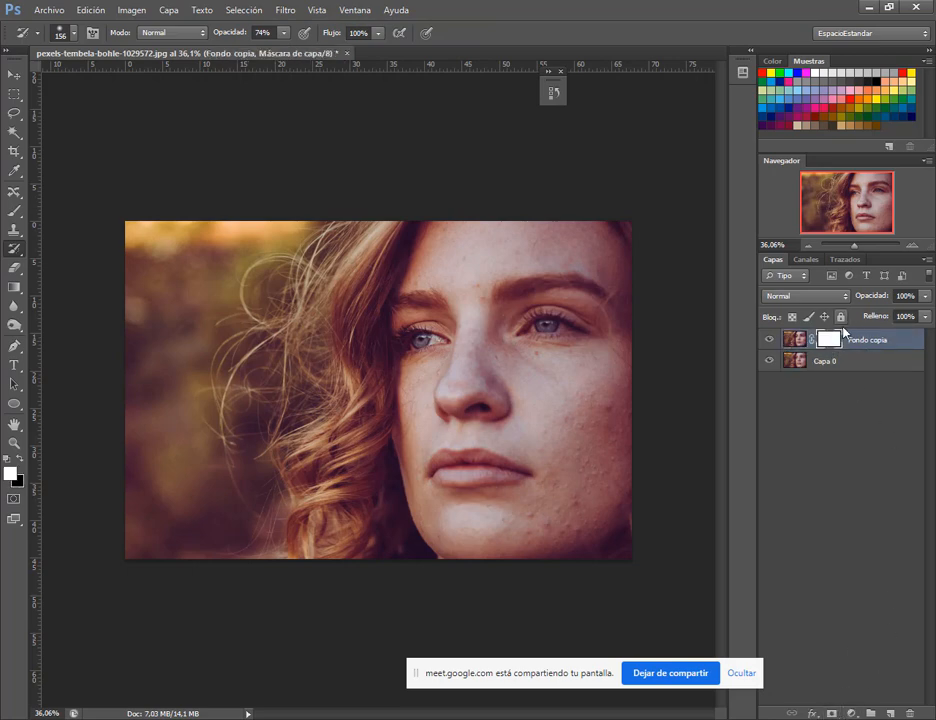
pyautogui.click(16, 269)
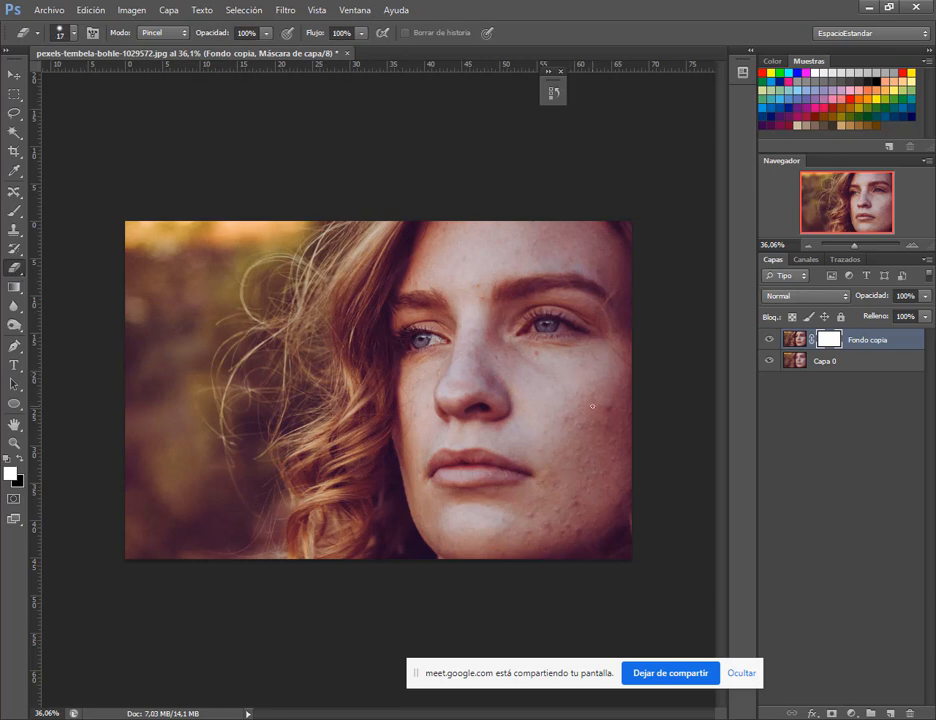
pyautogui.moveTo(593, 406)
pyautogui.mouseDown()
pyautogui.moveTo(620, 411)
pyautogui.moveTo(586, 434)
pyautogui.mouseUp()
pyautogui.rightClick(573, 370)
pyautogui.click(565, 376)
pyautogui.moveTo(604, 468)
pyautogui.mouseDown()
pyautogui.moveTo(556, 521)
pyautogui.moveTo(525, 536)
pyautogui.moveTo(568, 516)
pyautogui.moveTo(596, 470)
pyautogui.moveTo(608, 397)
pyautogui.mouseUp()
pyautogui.hotkey('ctrl', 'z')
# Step: Lower the eraser opacity to 62% and erase the mask over the large cheek, forehead, chin and skin around the nose
pyautogui.moveTo(220, 38); pyautogui.dragTo(189, 43)
pyautogui.moveTo(595, 427)
pyautogui.mouseDown()
pyautogui.moveTo(538, 523)
pyautogui.moveTo(576, 508)
pyautogui.moveTo(611, 456)
pyautogui.moveTo(592, 488)
pyautogui.moveTo(505, 534)
pyautogui.moveTo(529, 533)
pyautogui.moveTo(621, 435)
pyautogui.mouseUp()
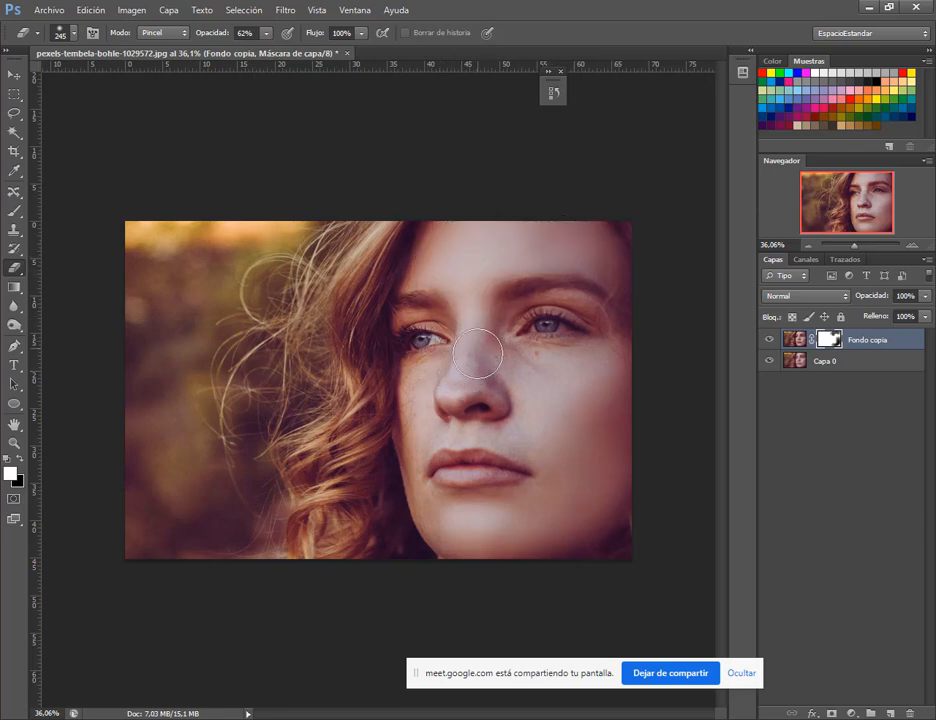
pyautogui.moveTo(522, 438)
pyautogui.mouseDown()
pyautogui.moveTo(508, 439)
pyautogui.moveTo(526, 439)
pyautogui.mouseUp()
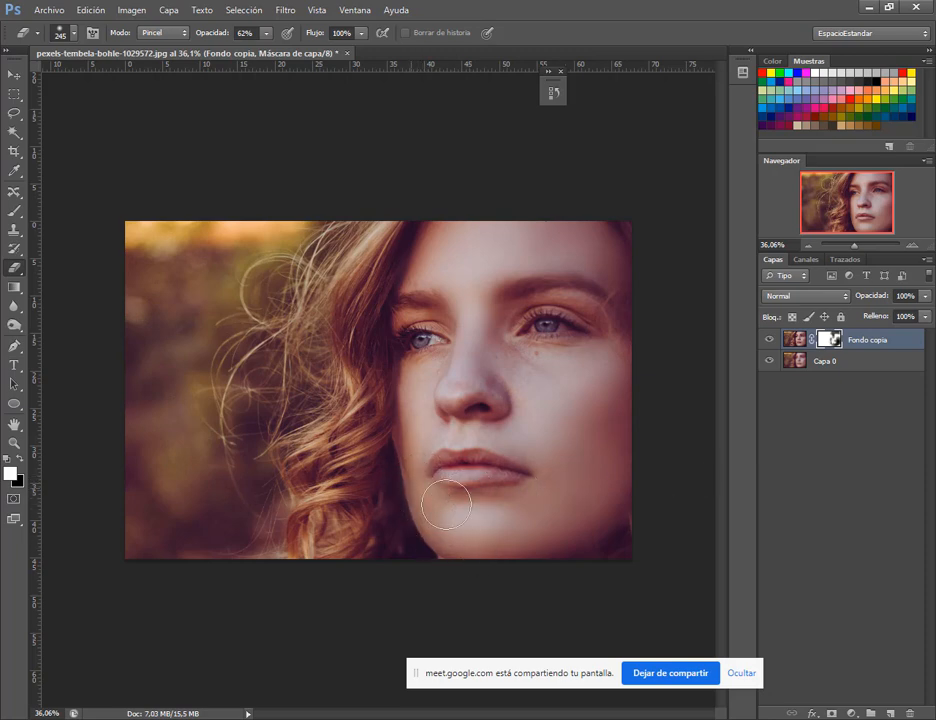
# Step: Discard Fondo copia's layer mask without applying it and delete the blurred Capa 0 layer
pyautogui.click(808, 364)
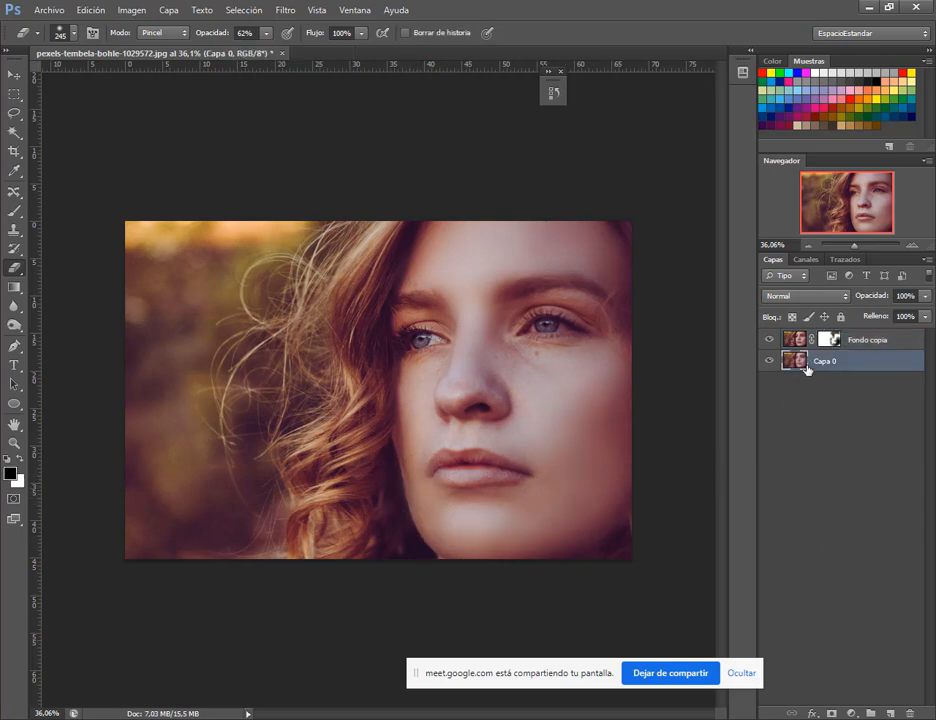
pyautogui.moveTo(828, 347); pyautogui.dragTo(909, 712)
pyautogui.click(572, 280)
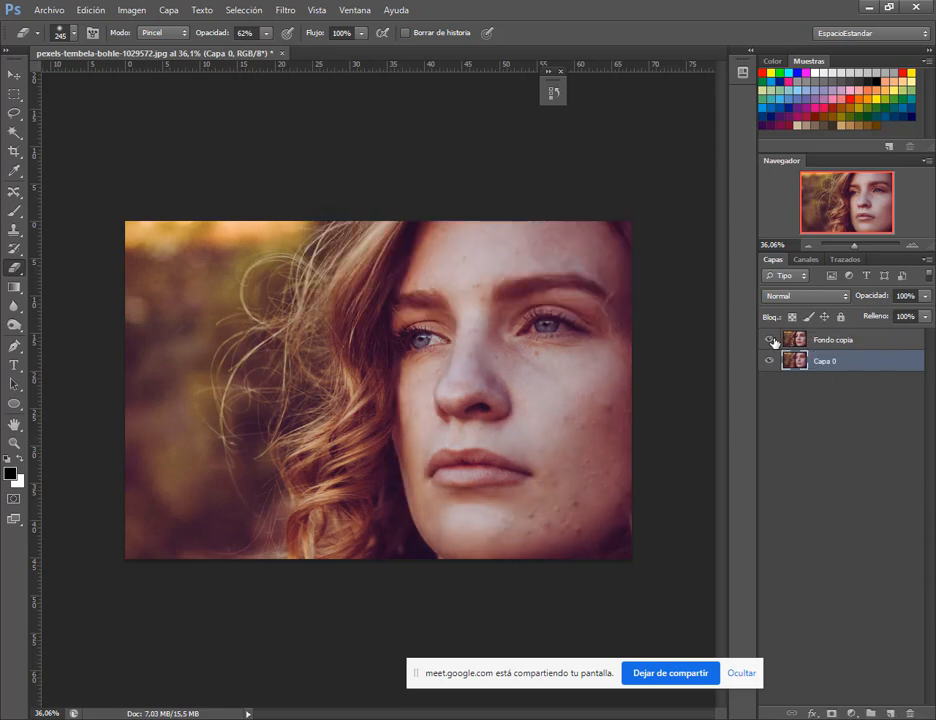
pyautogui.click(769, 340)
pyautogui.moveTo(796, 360); pyautogui.dragTo(909, 712)
pyautogui.click(770, 341)
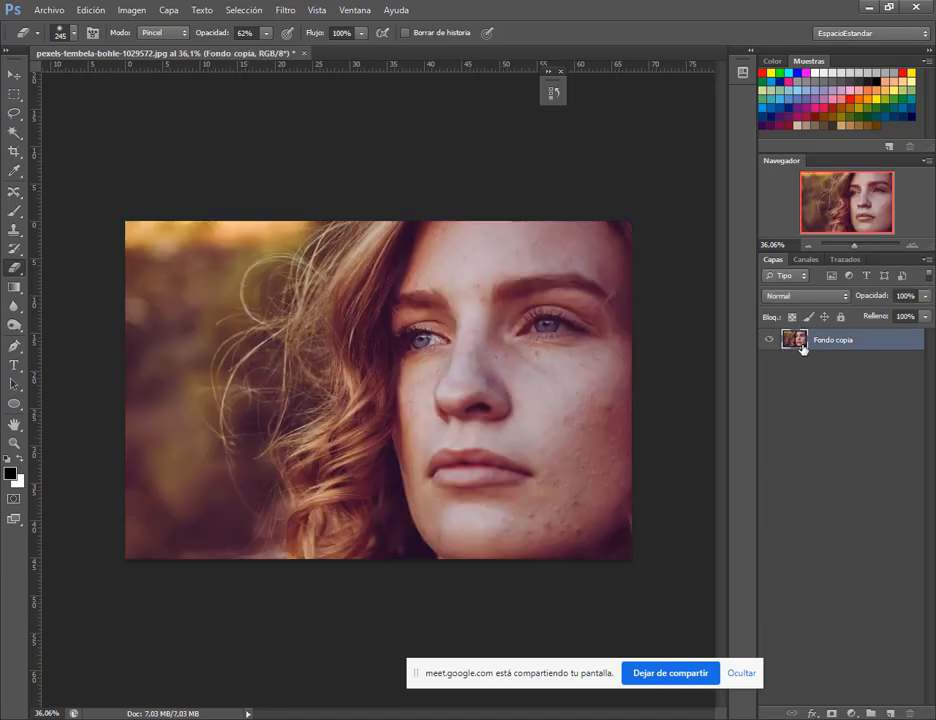
# Step: Duplicate the Fondo copia layer and convert the lower copy into a smart object
pyautogui.hotkey('ctrl', 'j')
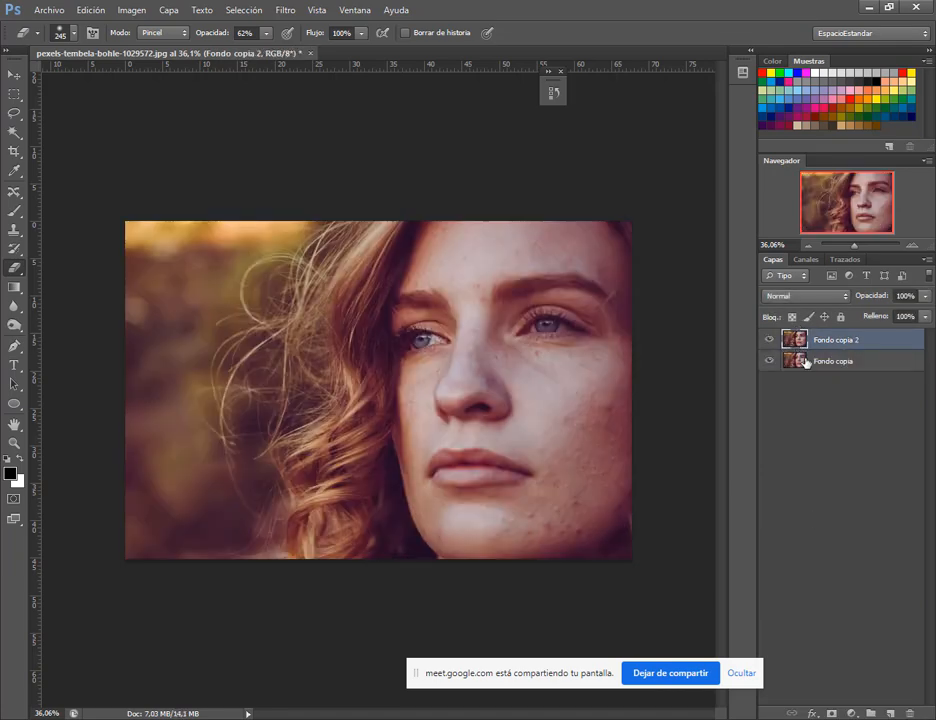
pyautogui.click(808, 365)
pyautogui.rightClick(832, 368)
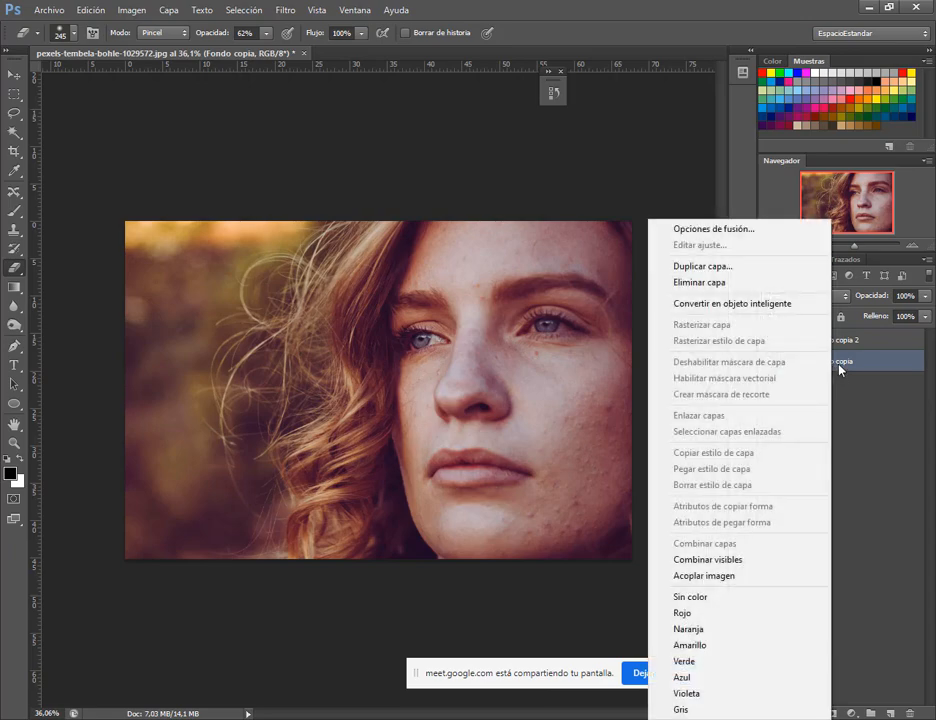
pyautogui.click(771, 304)
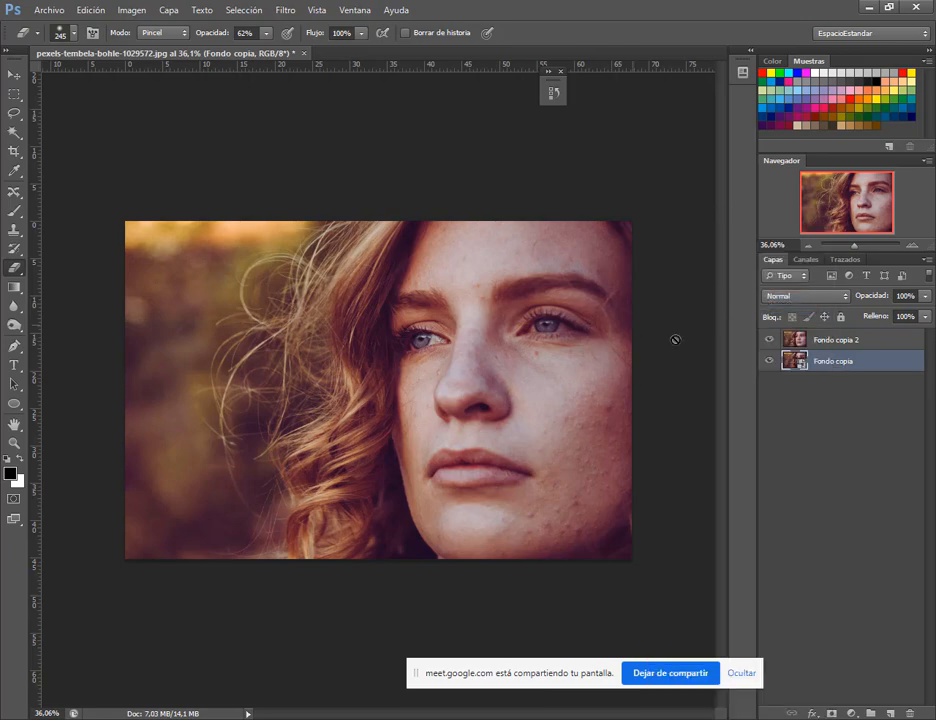
# Step: Apply a Gaussian blur with a 27.8 px radius to the smart object and hide Fondo copia 2
pyautogui.click(286, 11)
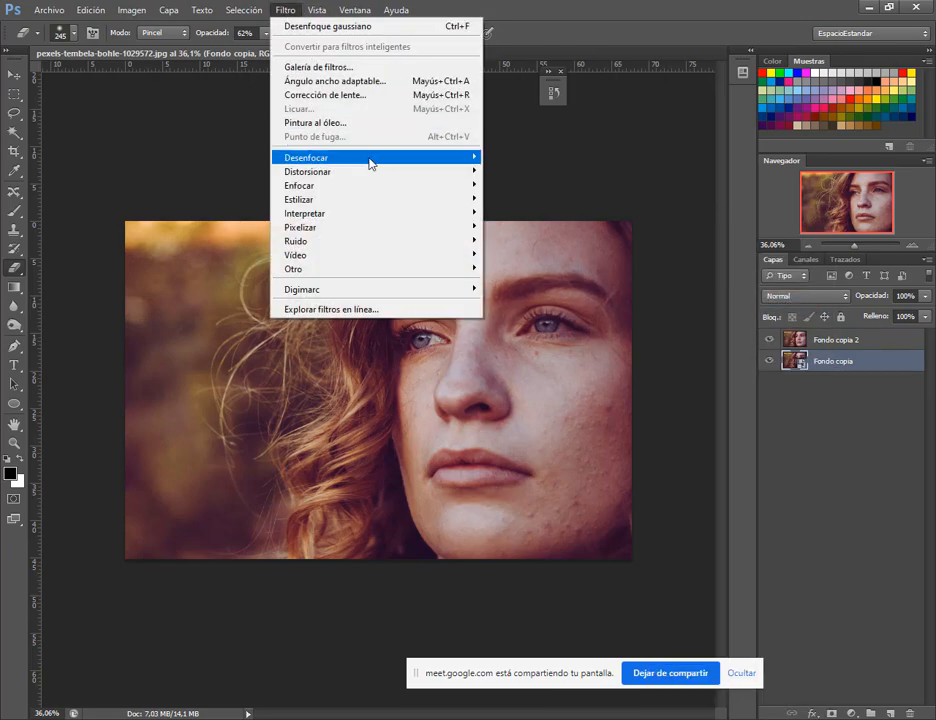
pyautogui.moveTo(370, 160)
pyautogui.click(585, 302)
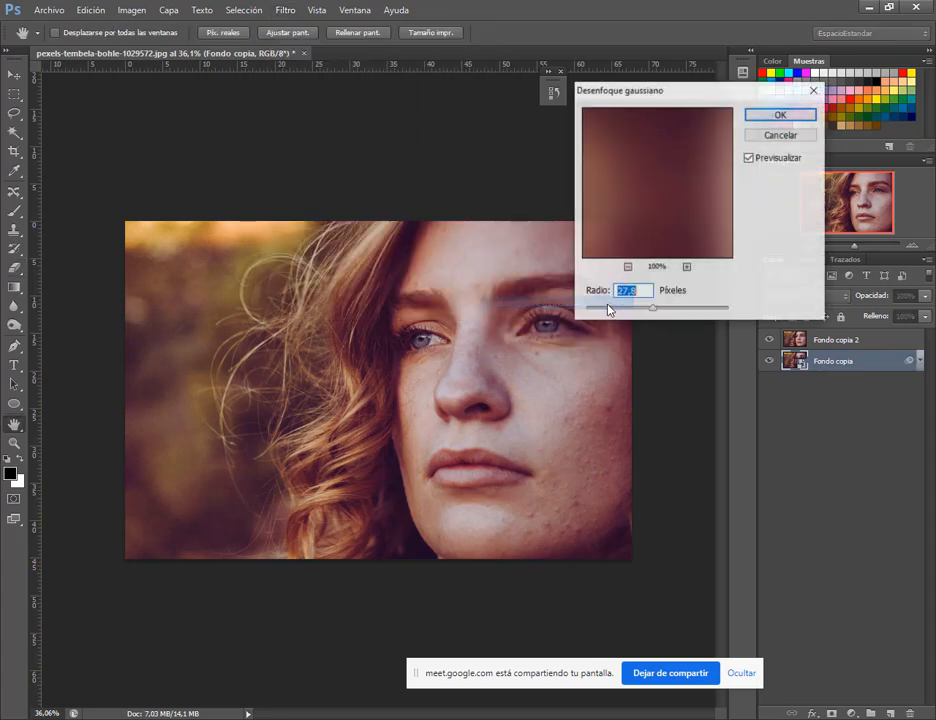
pyautogui.click(766, 116)
pyautogui.click(768, 340)
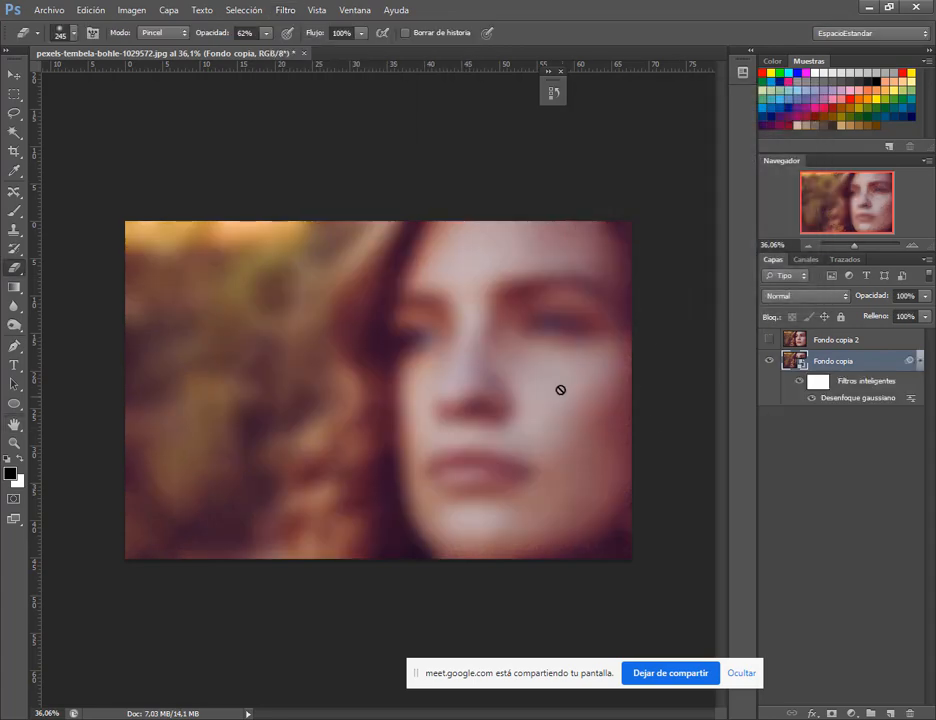
# Step: Edit the smart object's Gaussian blur filter and set its radius to 22.3 px
pyautogui.doubleClick(884, 403)
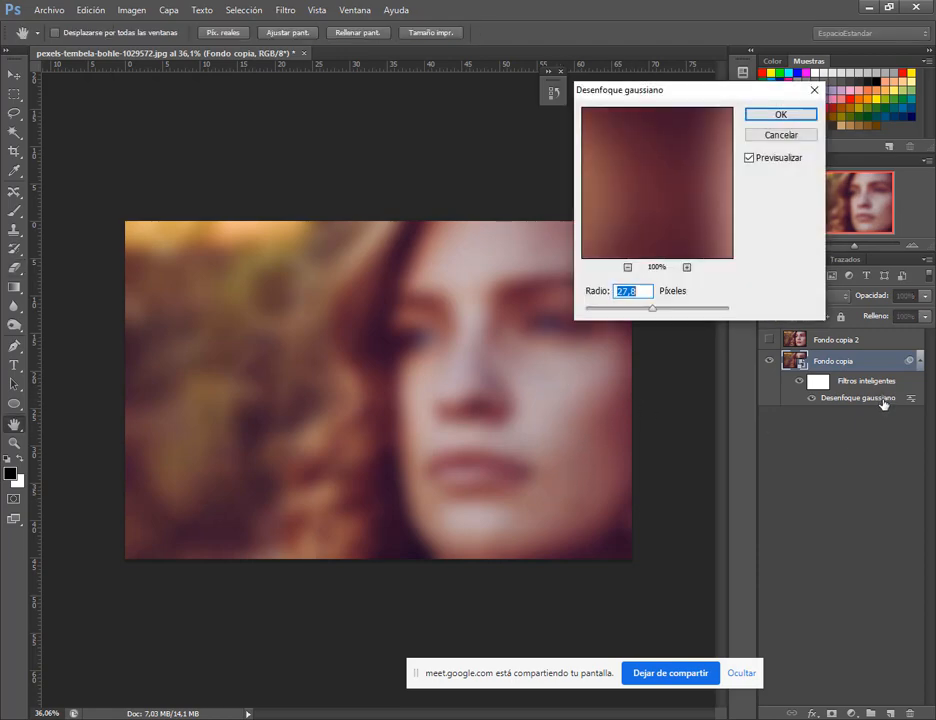
pyautogui.click(636, 310)
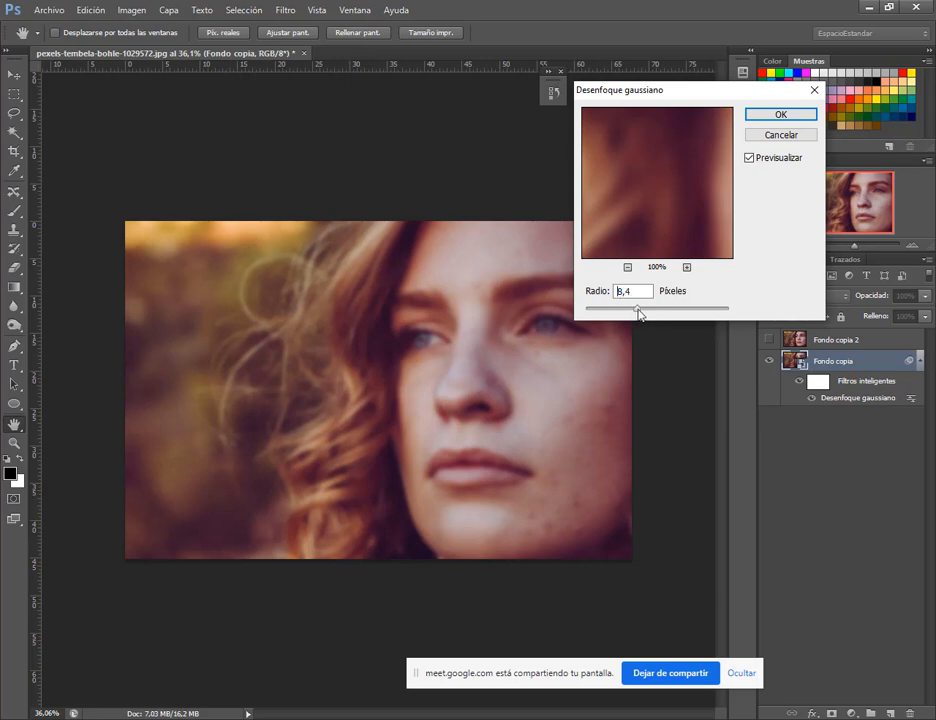
pyautogui.moveTo(643, 311); pyautogui.dragTo(652, 312)
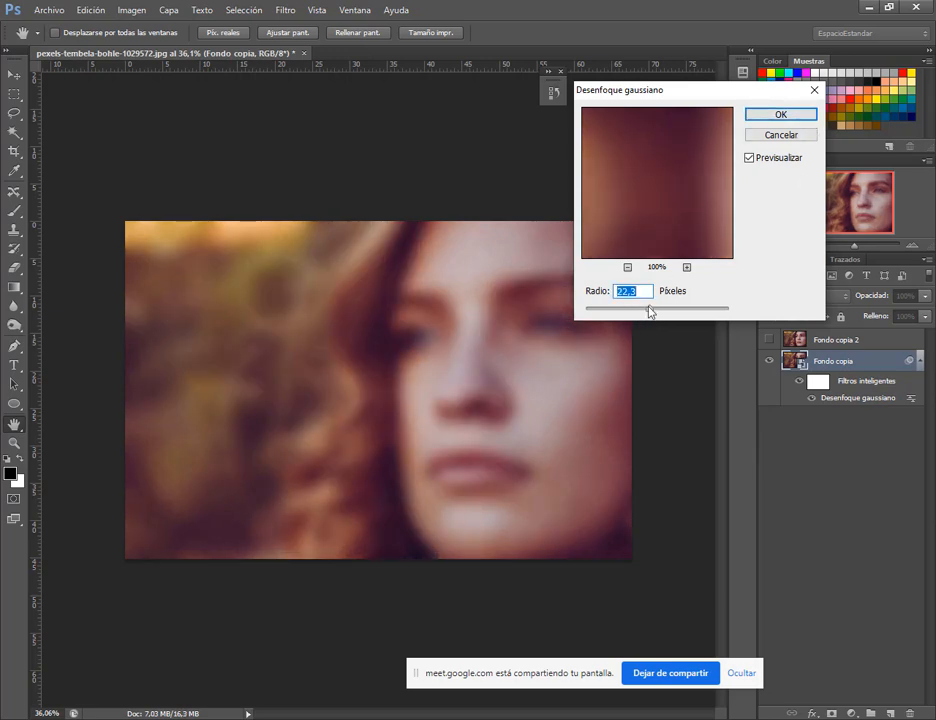
pyautogui.click(781, 115)
# Step: Show Fondo copia 2, add a layer mask to it and erase the mask over the forehead with the 245 px eraser
pyautogui.press('e')
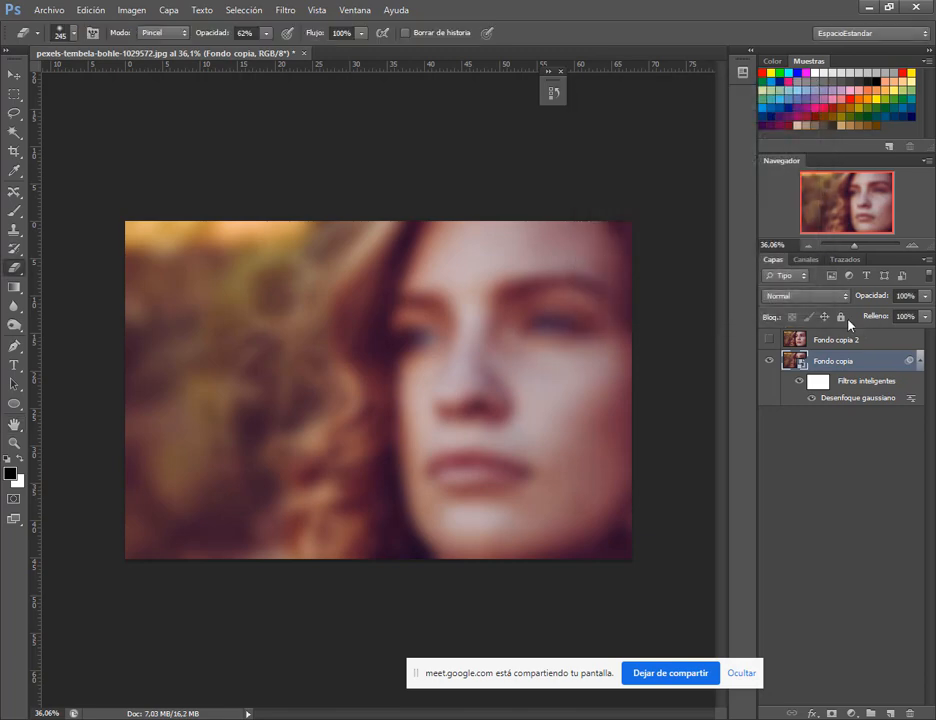
pyautogui.click(767, 347)
pyautogui.click(769, 341)
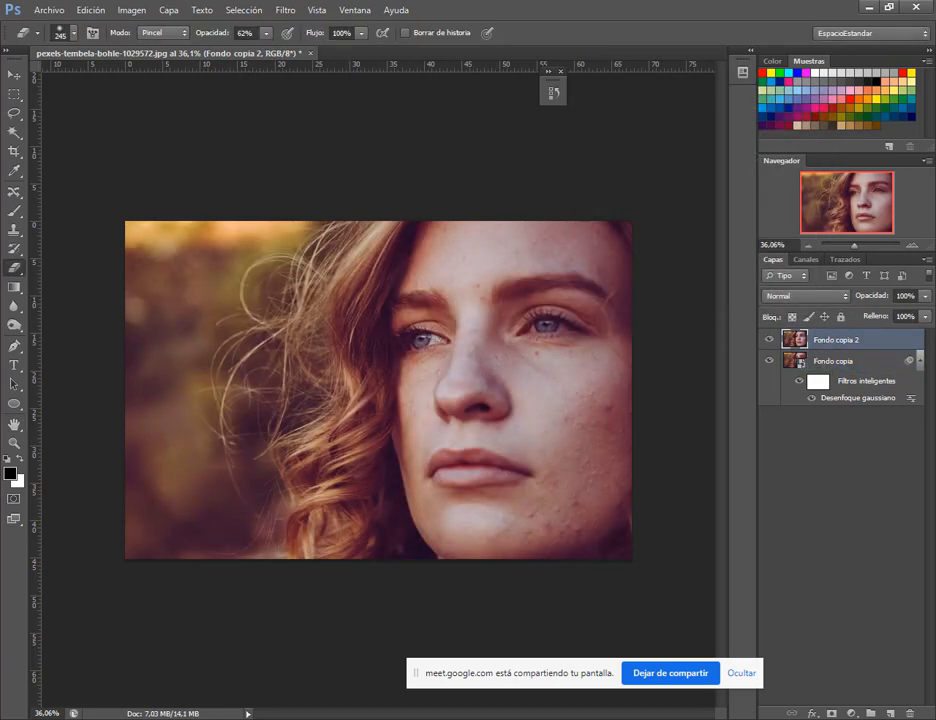
pyautogui.click(831, 713)
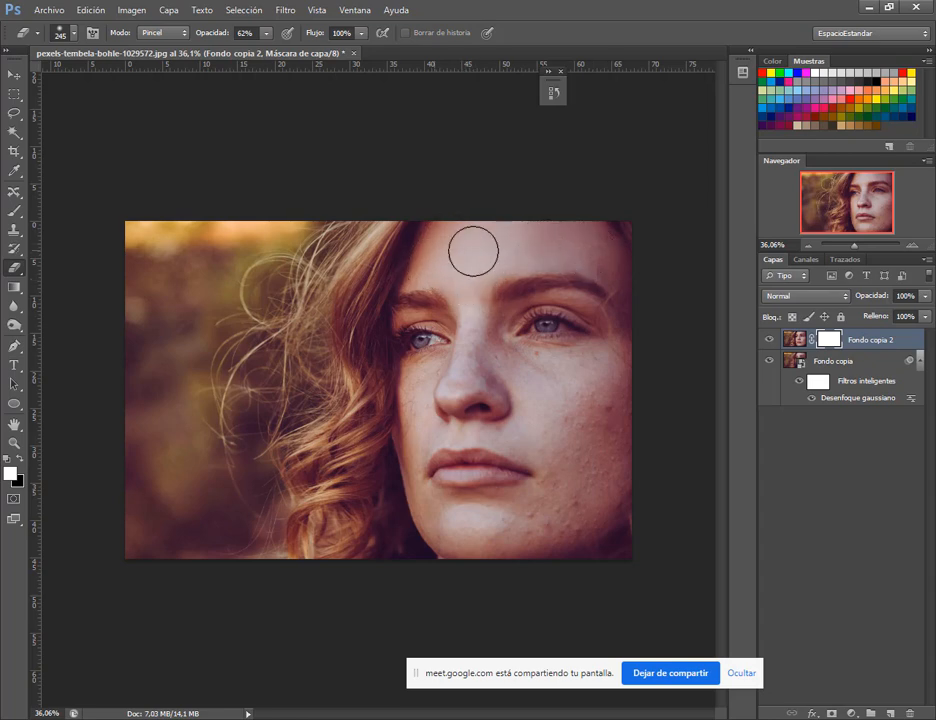
pyautogui.moveTo(473, 251)
pyautogui.mouseDown()
pyautogui.moveTo(472, 311)
pyautogui.moveTo(484, 275)
pyautogui.mouseUp()
# Step: Lower the eraser opacity to 43% and erase the mask over the large cheek, chin and nose
pyautogui.moveTo(219, 36); pyautogui.dragTo(208, 37)
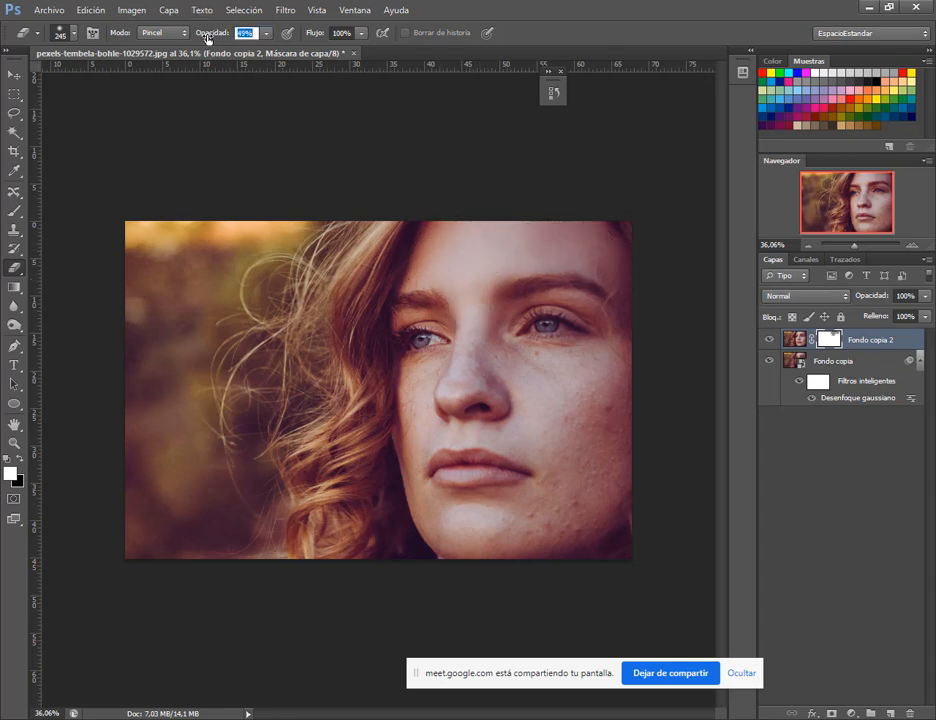
pyautogui.moveTo(345, 49); pyautogui.dragTo(346, 58)
pyautogui.moveTo(590, 405); pyautogui.dragTo(651, 447)
pyautogui.click(266, 38)
pyautogui.moveTo(600, 411)
pyautogui.mouseDown()
pyautogui.moveTo(598, 443)
pyautogui.moveTo(609, 401)
pyautogui.moveTo(592, 433)
pyautogui.moveTo(561, 416)
pyautogui.moveTo(564, 444)
pyautogui.moveTo(585, 404)
pyautogui.moveTo(571, 502)
pyautogui.moveTo(602, 469)
pyautogui.moveTo(584, 503)
pyautogui.moveTo(515, 532)
pyautogui.moveTo(600, 475)
pyautogui.moveTo(584, 495)
pyautogui.moveTo(520, 525)
pyautogui.moveTo(562, 444)
pyautogui.moveTo(570, 444)
pyautogui.moveTo(566, 495)
pyautogui.mouseUp()
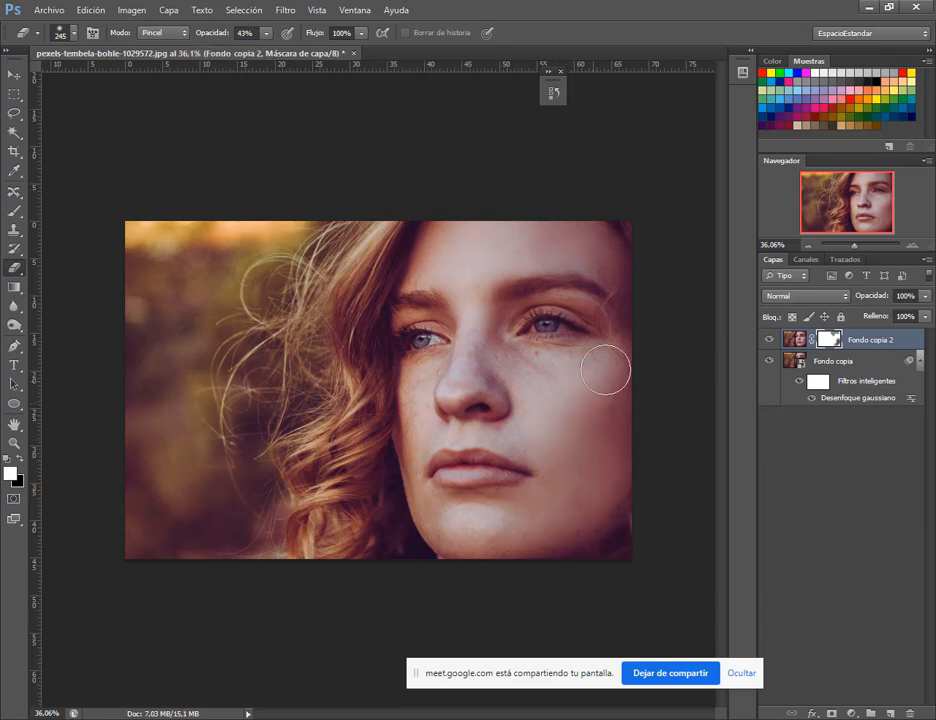
pyautogui.moveTo(605, 369)
pyautogui.mouseDown()
pyautogui.moveTo(565, 381)
pyautogui.moveTo(471, 352)
pyautogui.mouseUp()
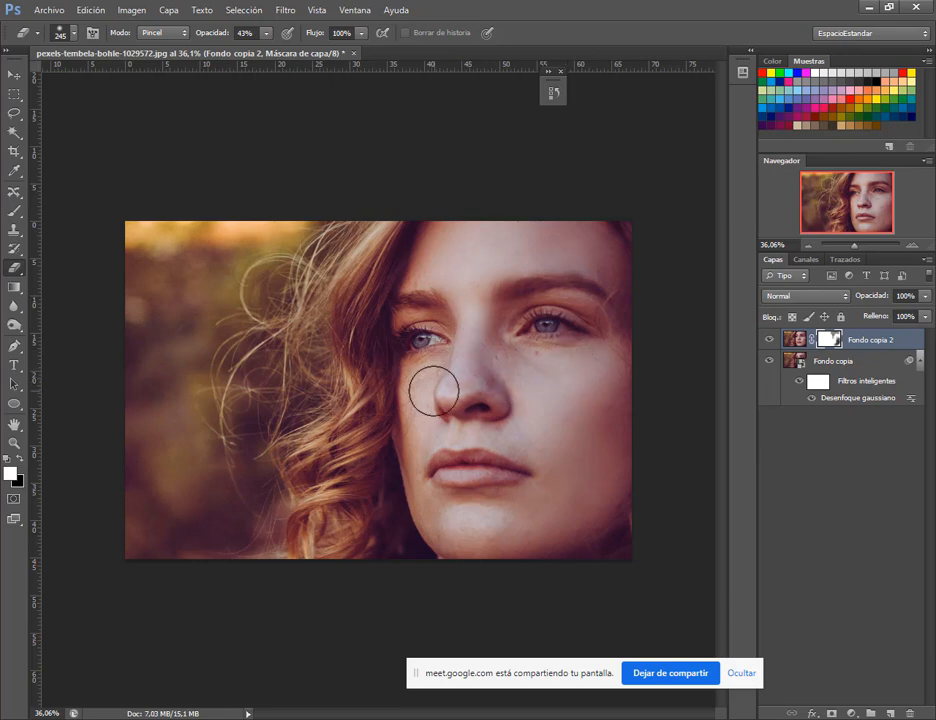
# Step: Reduce the eraser to 124 px and erase the mask over the nose, small cheek and the skin below the eyes
pyautogui.scroll(5, 431, 396)
pyautogui.moveTo(476, 375); pyautogui.dragTo(443, 366)
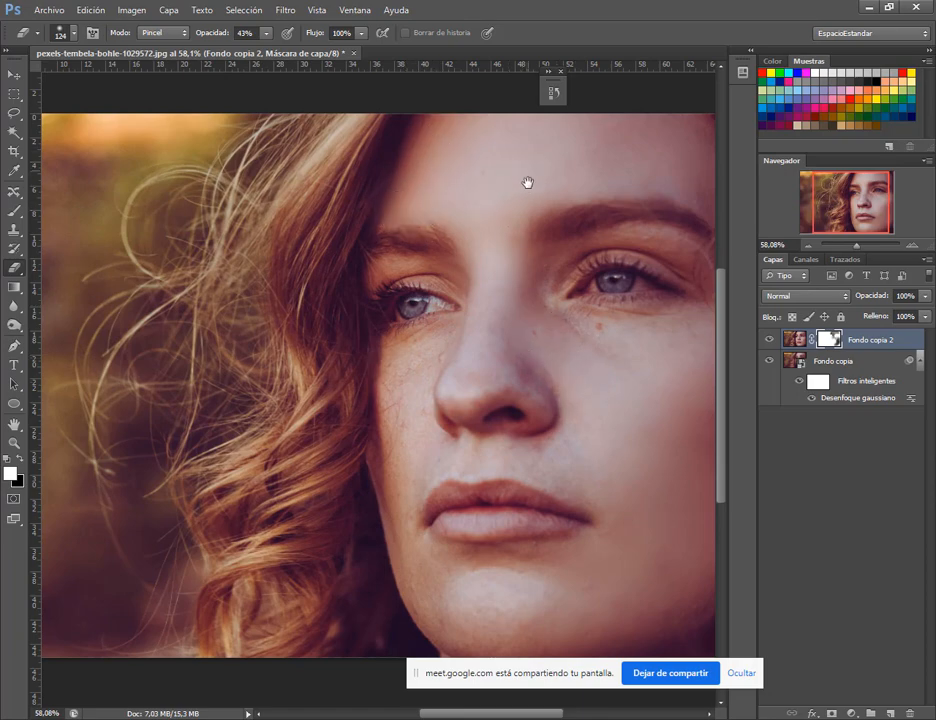
pyautogui.moveTo(527, 182); pyautogui.dragTo(445, 254)
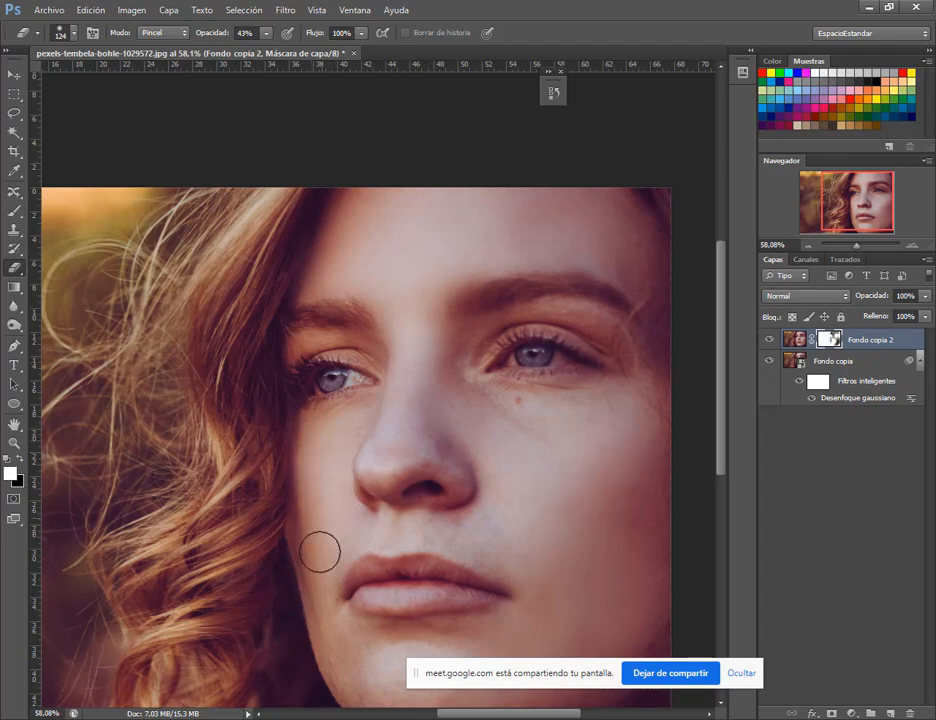
pyautogui.moveTo(320, 551); pyautogui.dragTo(324, 382)
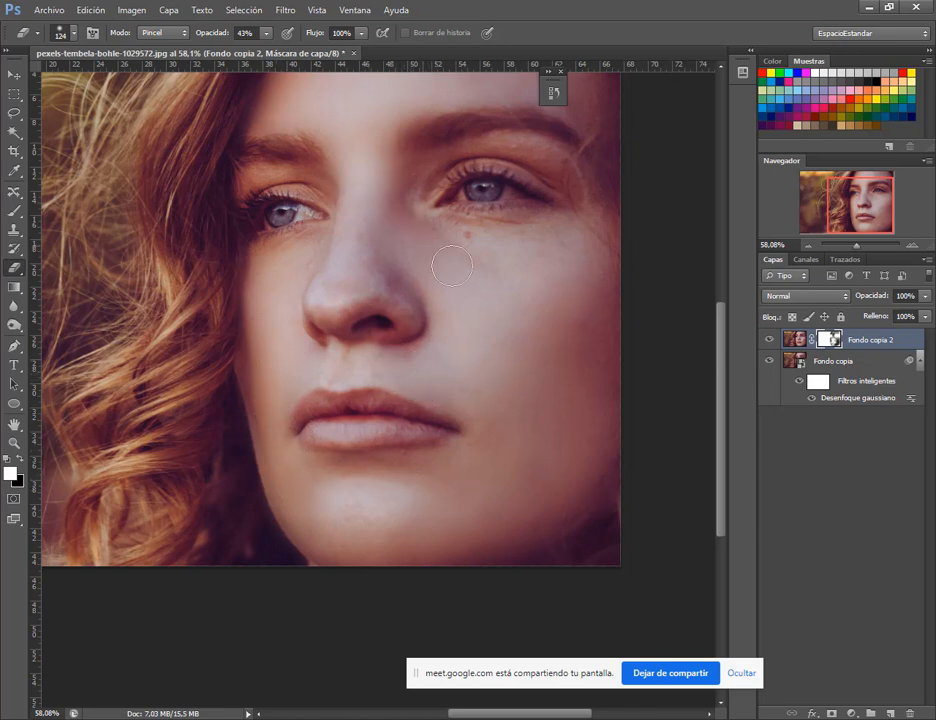
pyautogui.moveTo(450, 256)
pyautogui.mouseDown()
pyautogui.moveTo(575, 278)
pyautogui.moveTo(535, 246)
pyautogui.moveTo(456, 234)
pyautogui.moveTo(525, 248)
pyautogui.mouseUp()
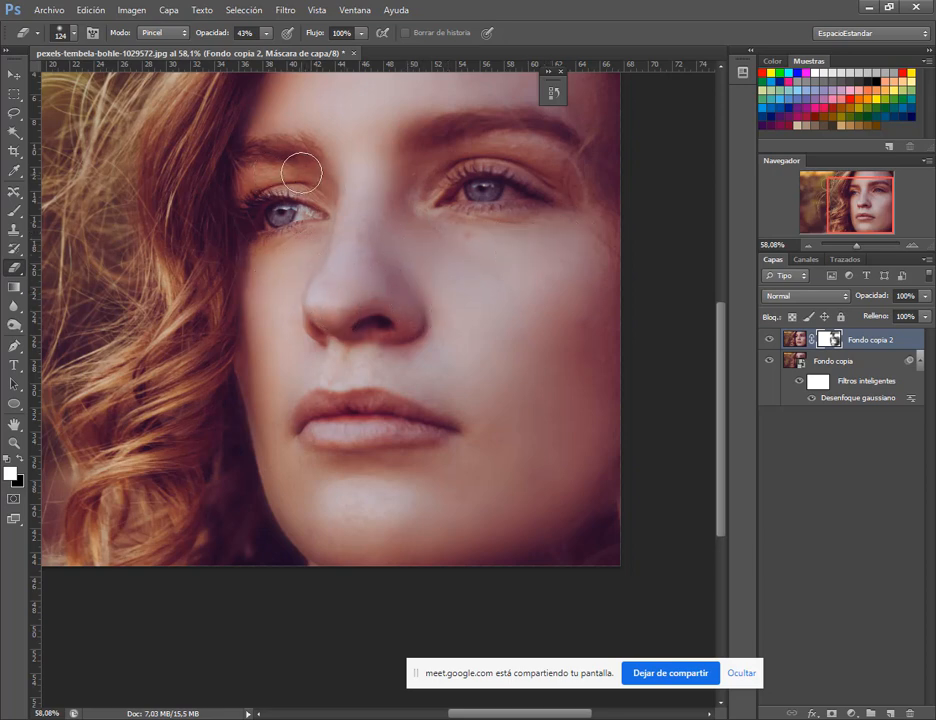
# Step: Erase the mask over the eyelids and along the chin using a smaller eraser, ending with the Move tool active
pyautogui.moveTo(301, 173); pyautogui.dragTo(271, 173)
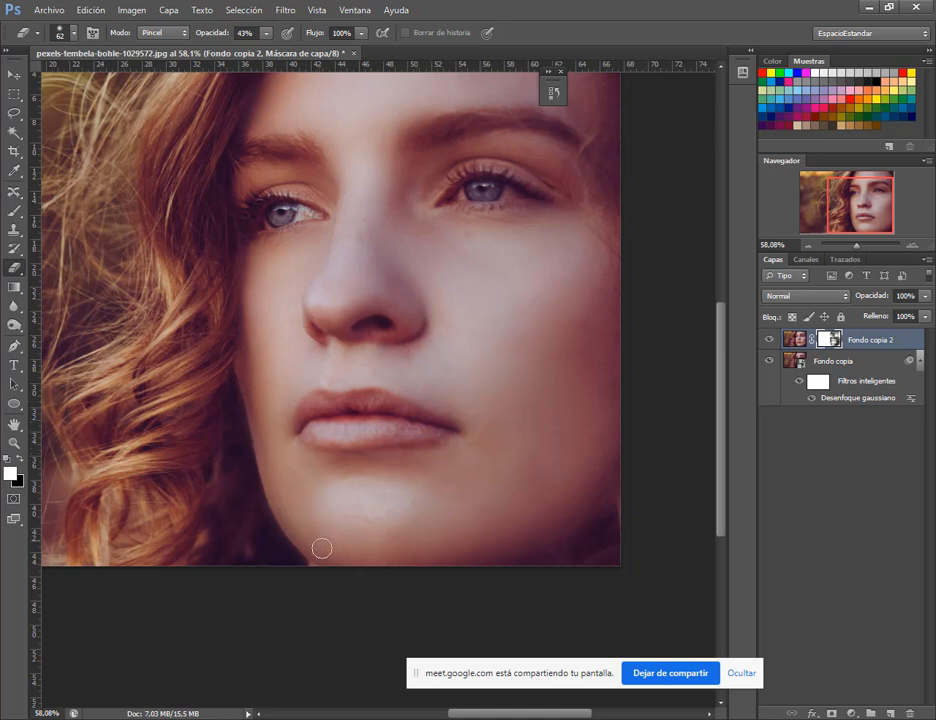
pyautogui.keyDown('alt'); pyautogui.rightClick(395, 517); pyautogui.keyUp('alt')
pyautogui.scroll(-4, 495, 282)
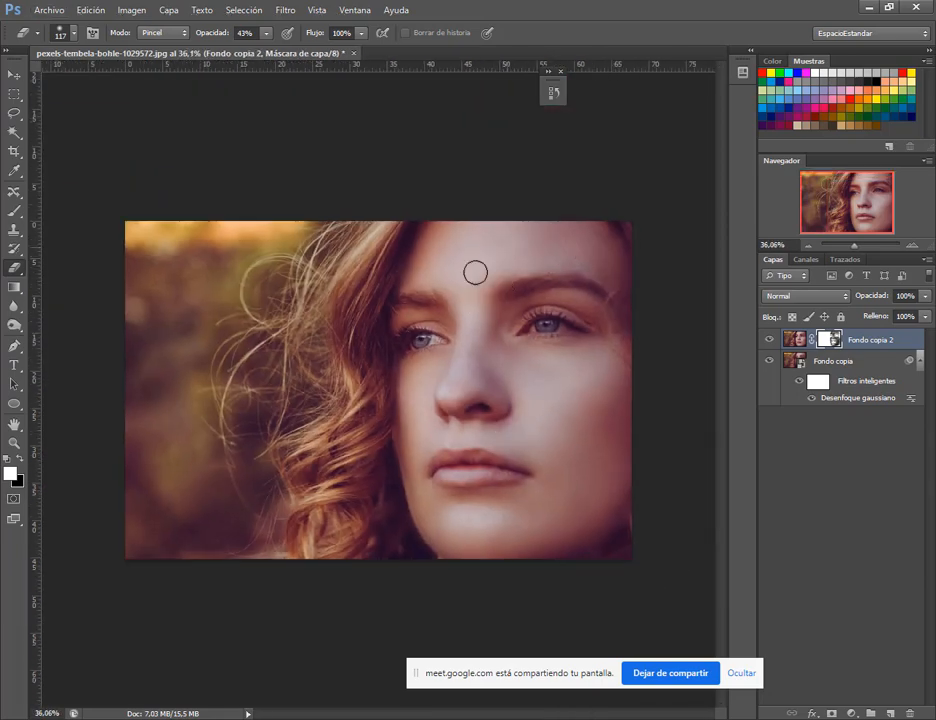
pyautogui.scroll(-2, 527, 406)
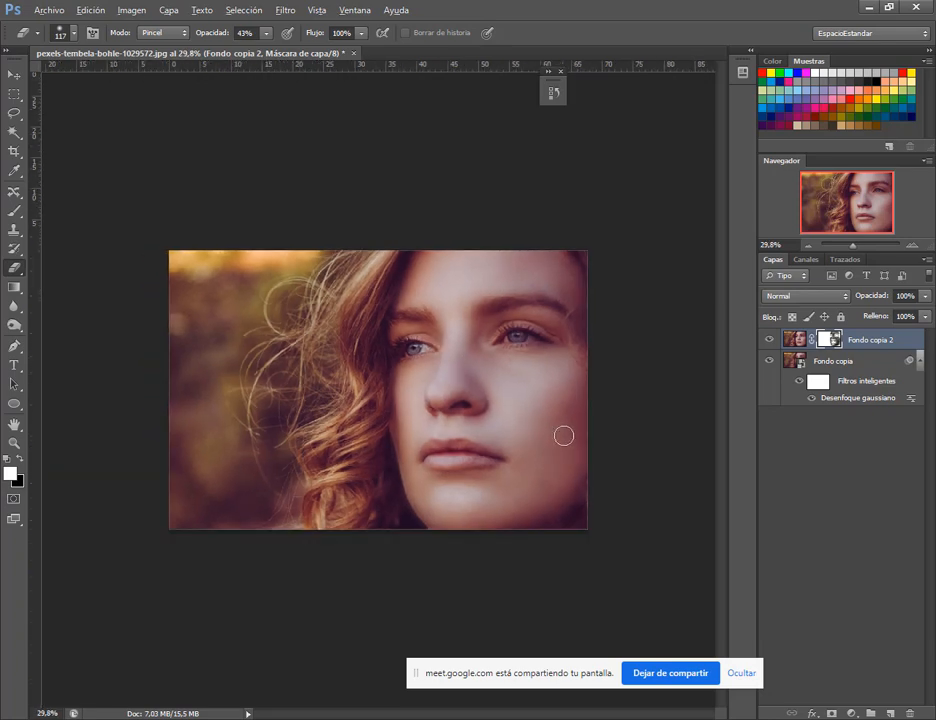
pyautogui.press('v')
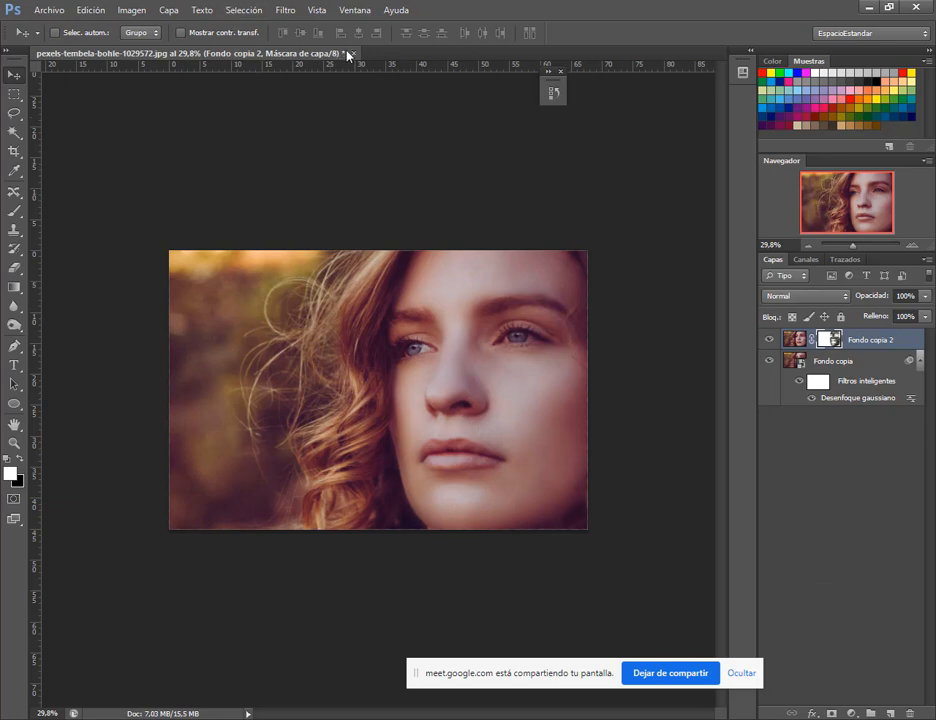
# Step: Close the portrait document without saving its changes
pyautogui.click(354, 53)
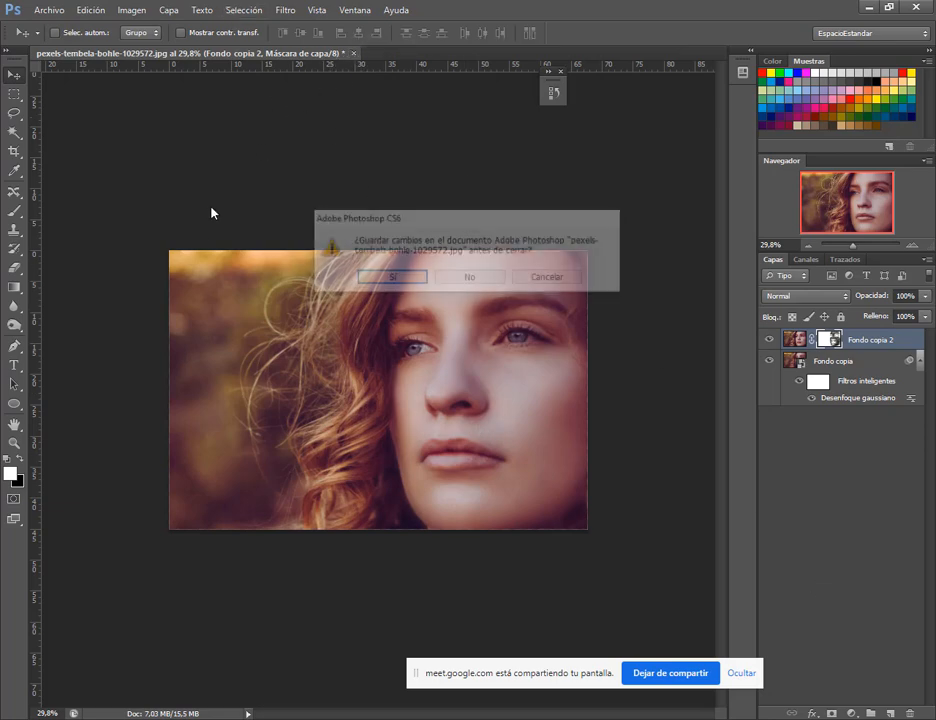
pyautogui.click(552, 279)
pyautogui.click(352, 53)
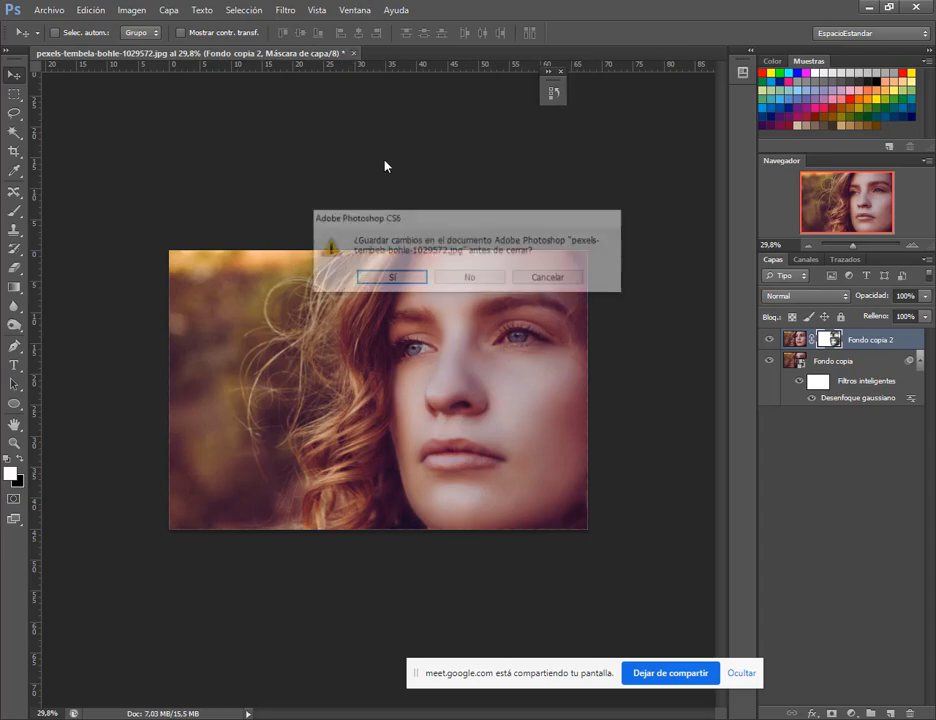
pyautogui.click(476, 274)
# Step: Switch to File Explorer and delete the Pincel Historia and Pincel historico folders from Photoshop Clase 8, cancelling deletion of Transformación con deformación
pyautogui.hotkey('alt', 'Tab')
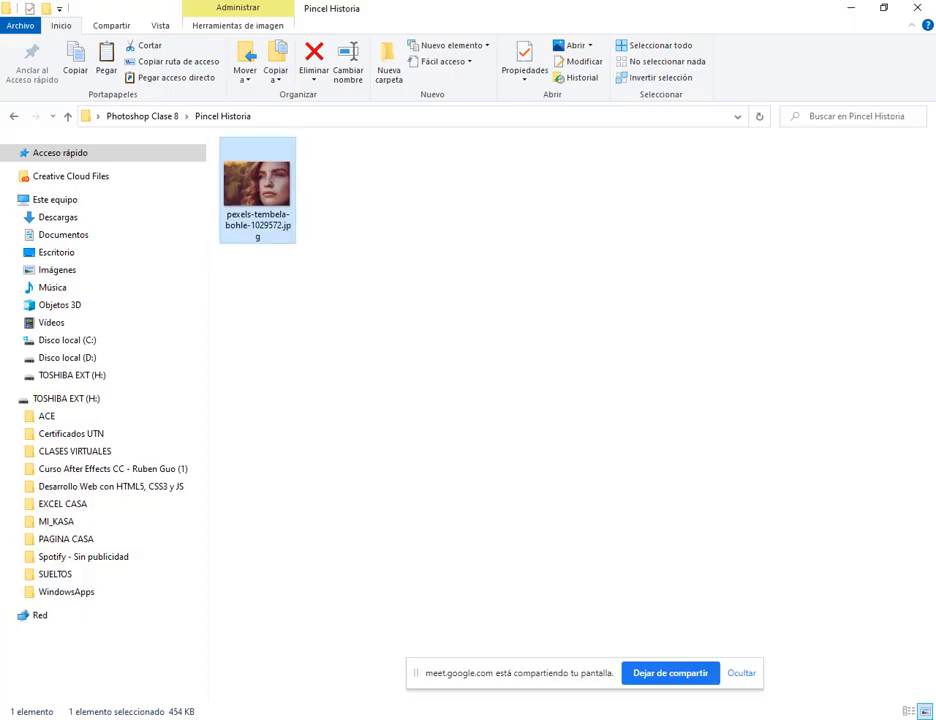
pyautogui.click(161, 113)
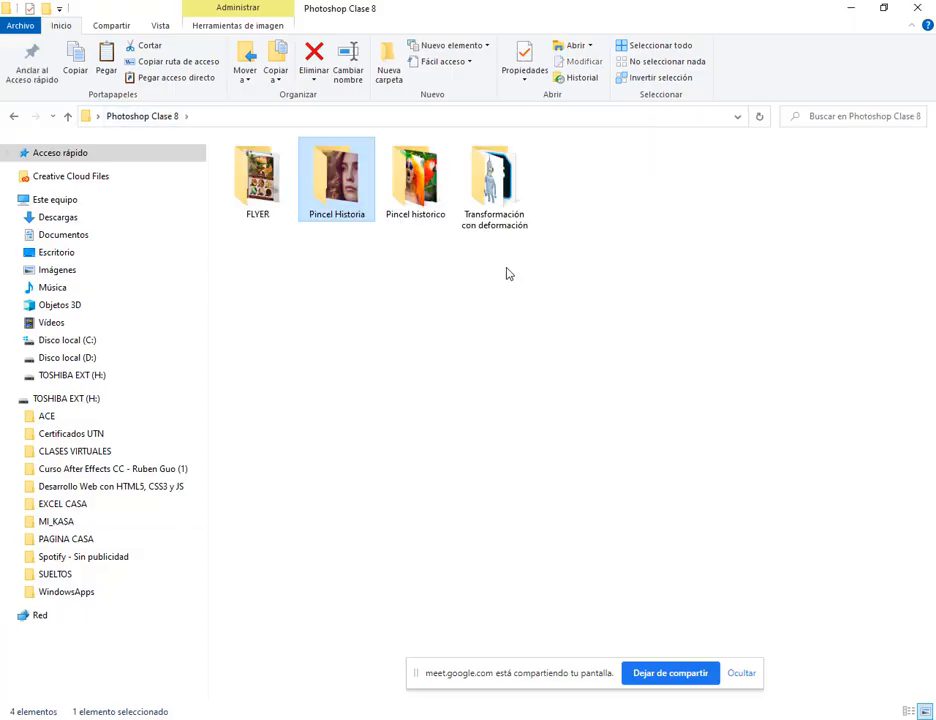
pyautogui.moveTo(316, 256); pyautogui.dragTo(592, 160)
pyautogui.press('Delete')
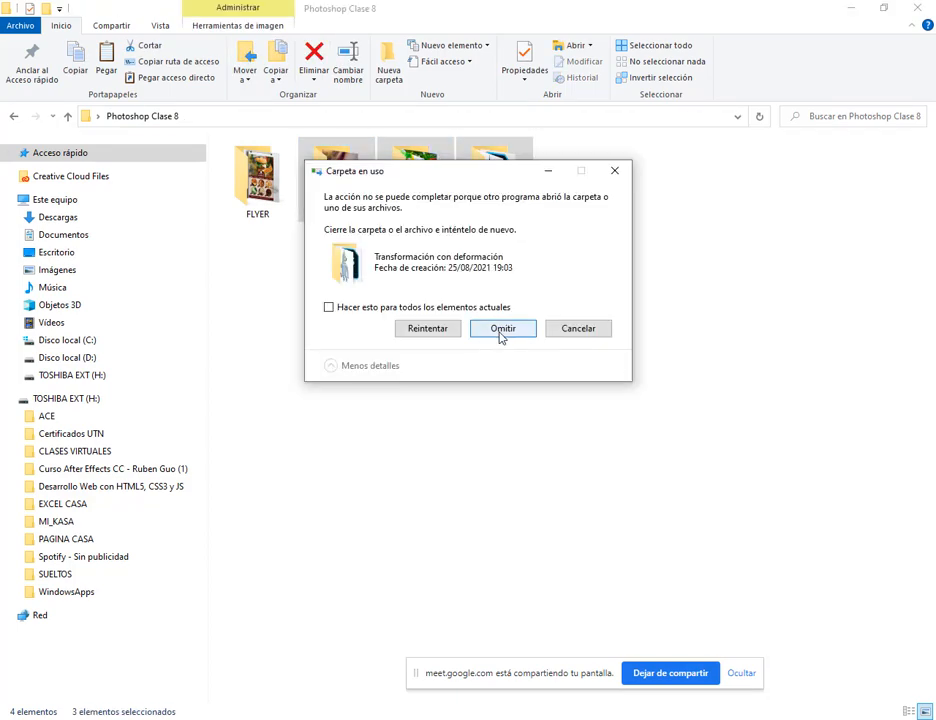
pyautogui.click(576, 330)
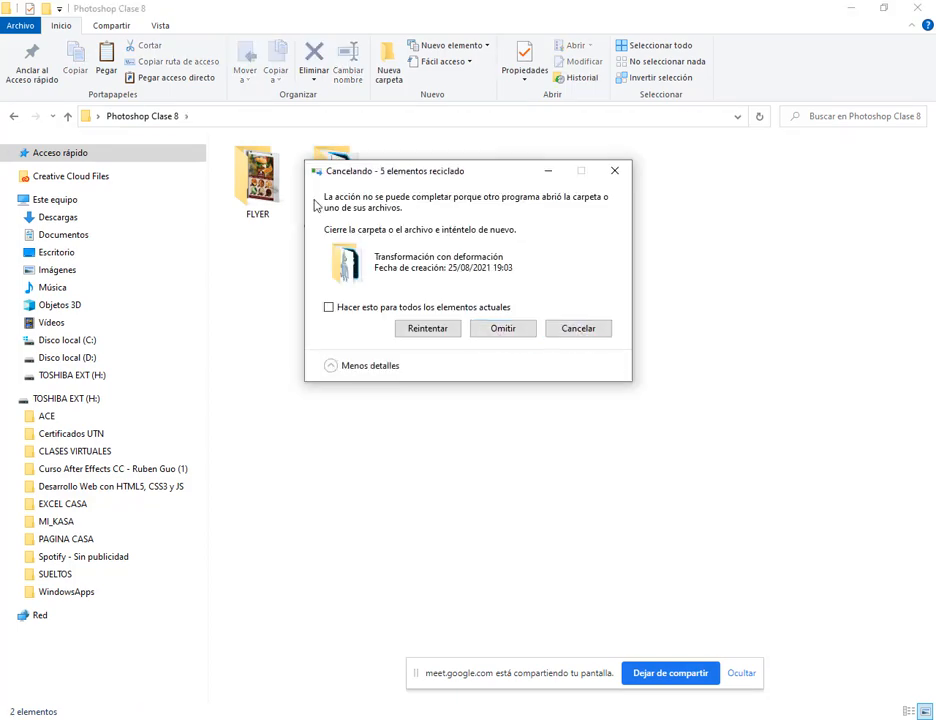
pyautogui.click(503, 328)
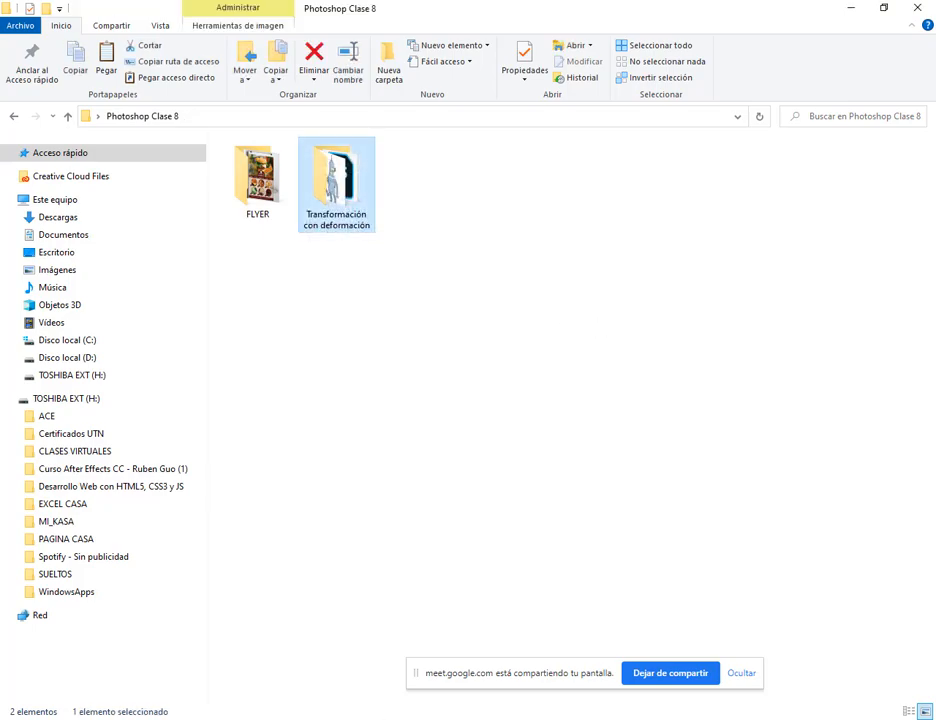
# Step: Open the FLYER folder and view the reference image cartel-flyer-menu-restaurante[6].jpg
pyautogui.hotkey('alt', 'Tab')
pyautogui.hotkey('alt', 'Tab')
pyautogui.click(367, 310)
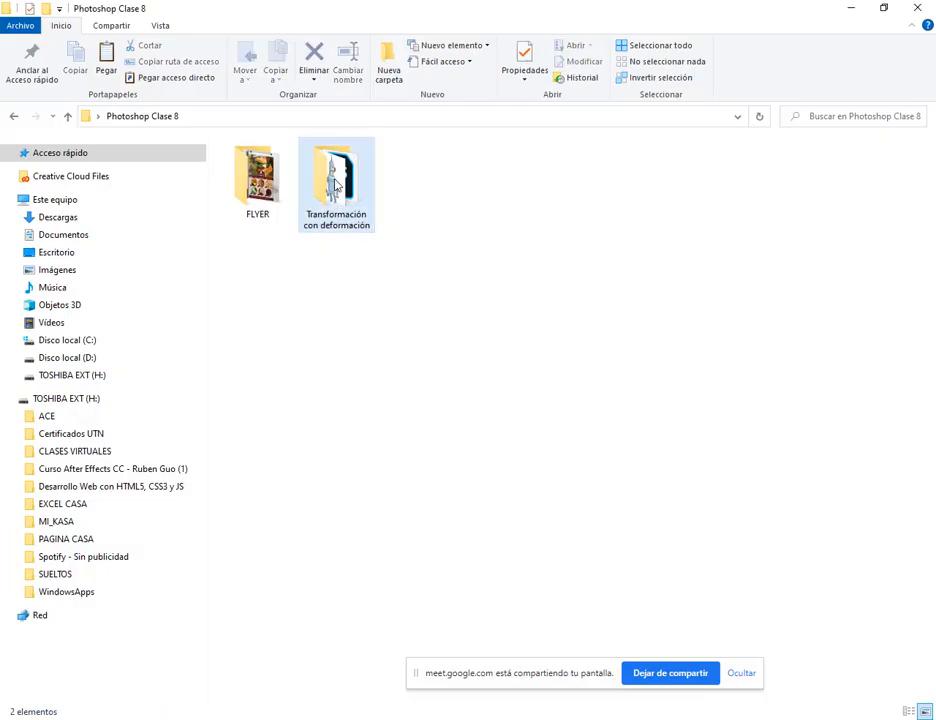
pyautogui.doubleClick(272, 184)
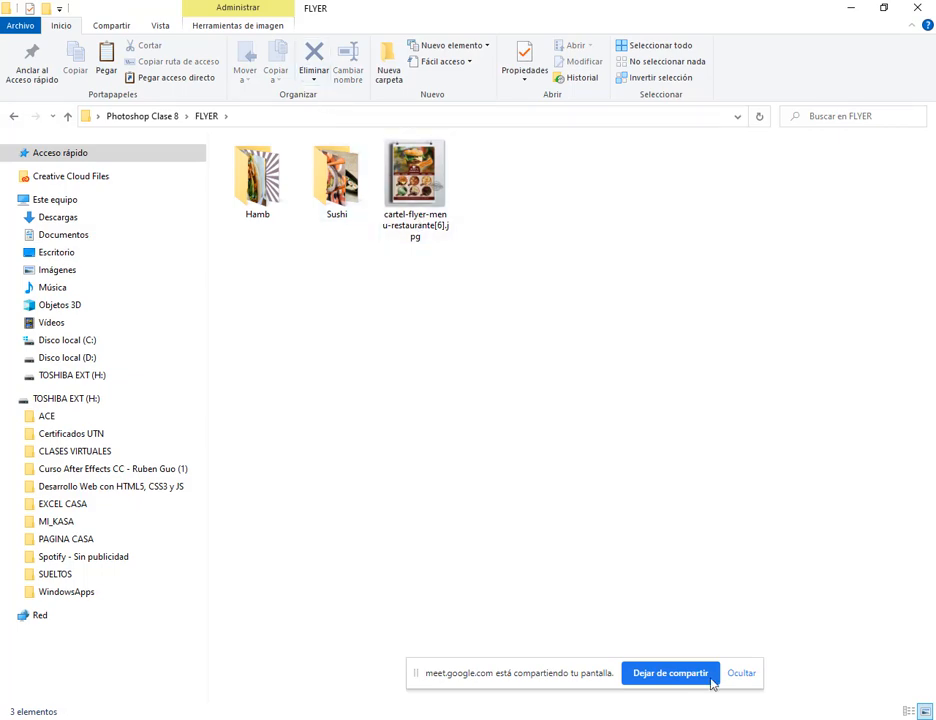
pyautogui.doubleClick(422, 174)
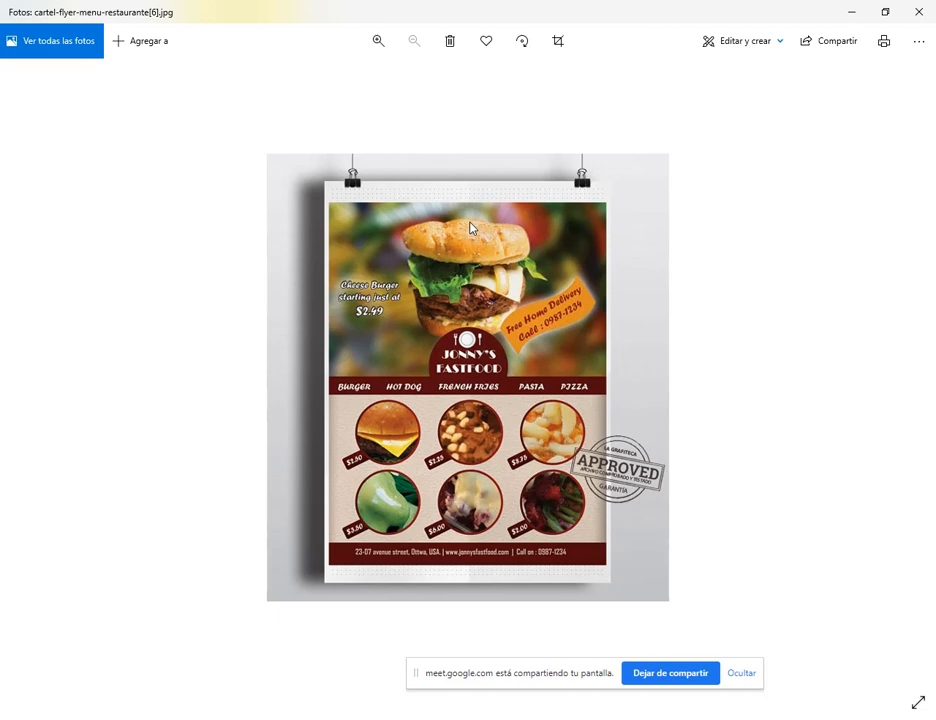
# Step: Outline the poster's Approved stamp with a red rectangle, clear the outline and hide the screen-sharing notice
pyautogui.moveTo(561, 418); pyautogui.dragTo(678, 518)
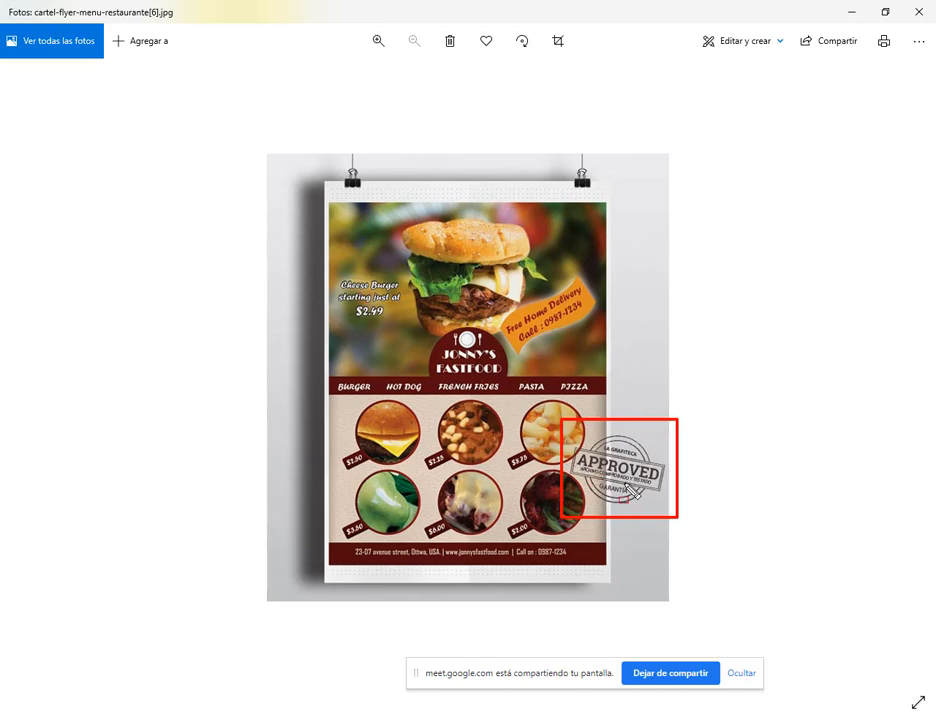
pyautogui.press('Escape')
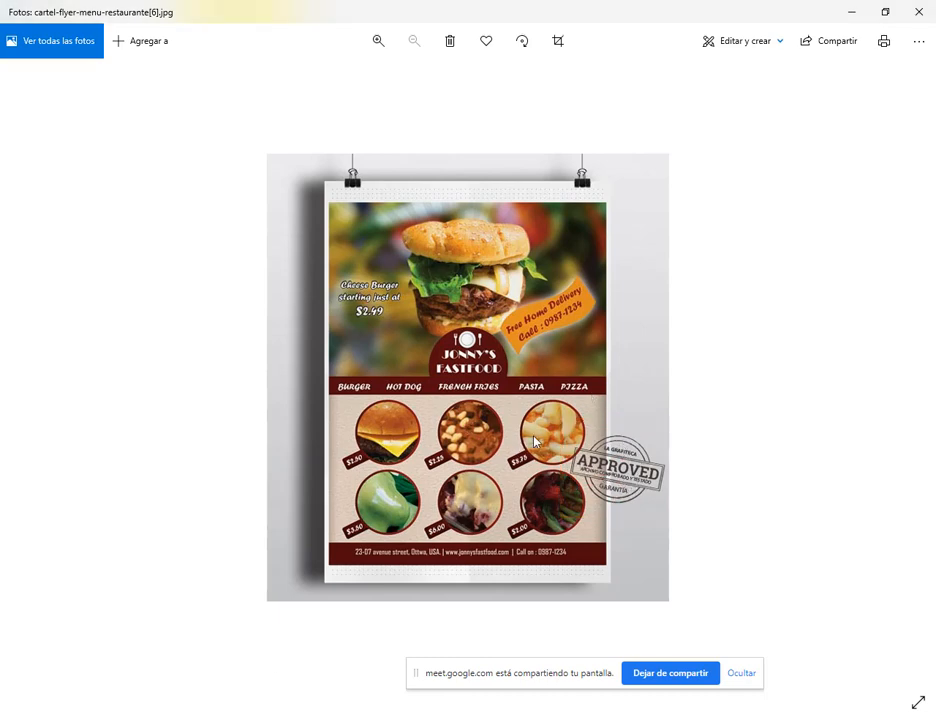
pyautogui.click(745, 675)
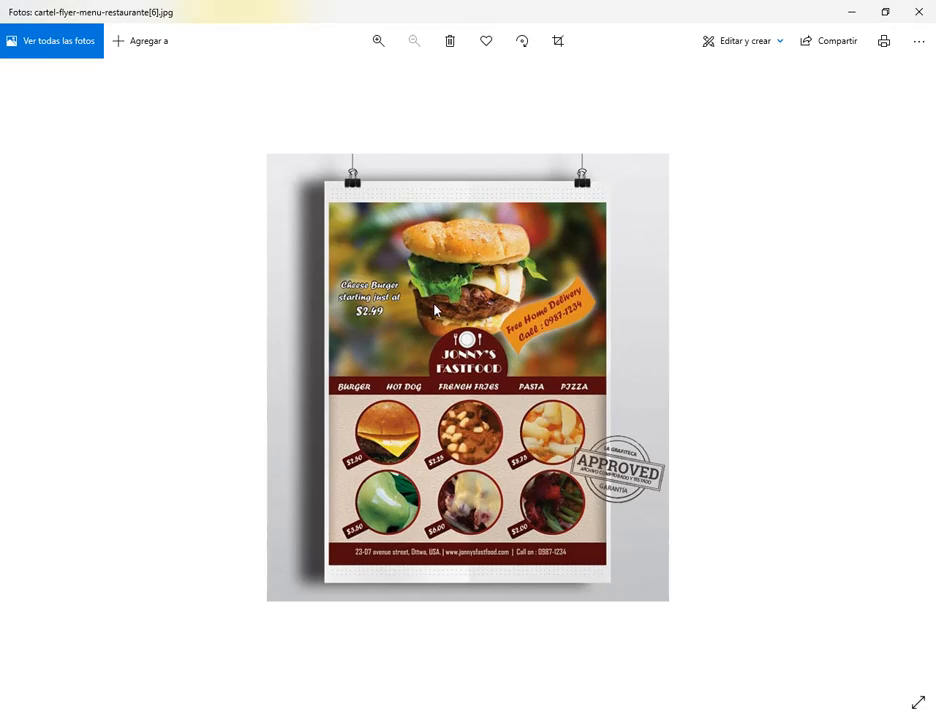
# Step: Switch to Photoshop and start a new document with 300 pixels/inch resolution and dimensions in centimetres
pyautogui.hotkey('alt', 'Tab')
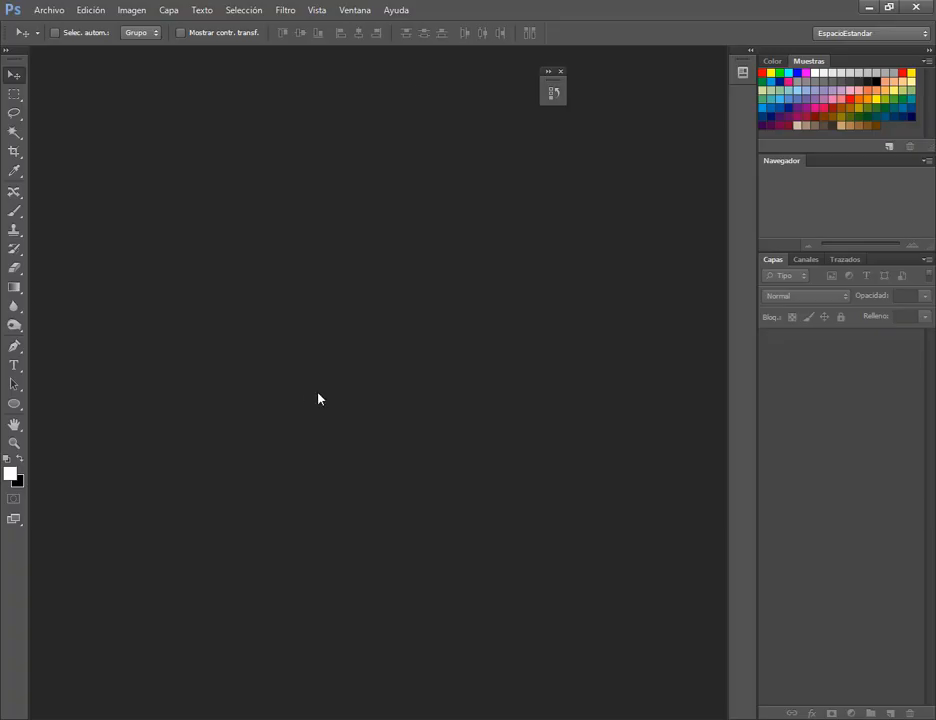
pyautogui.click(48, 10)
pyautogui.click(57, 26)
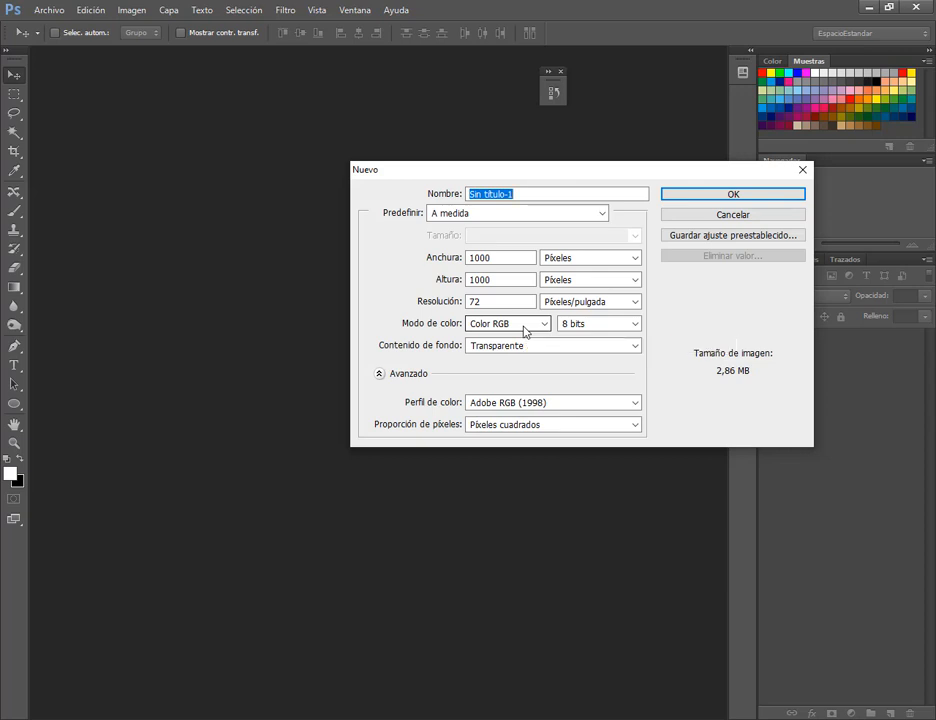
pyautogui.click(424, 304)
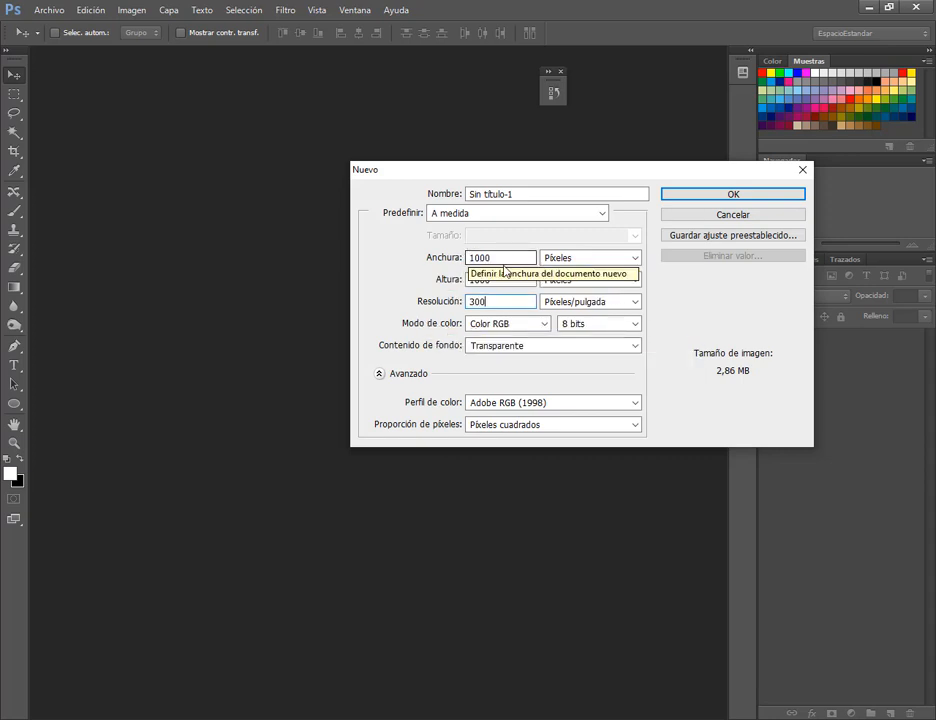
pyautogui.click(597, 259)
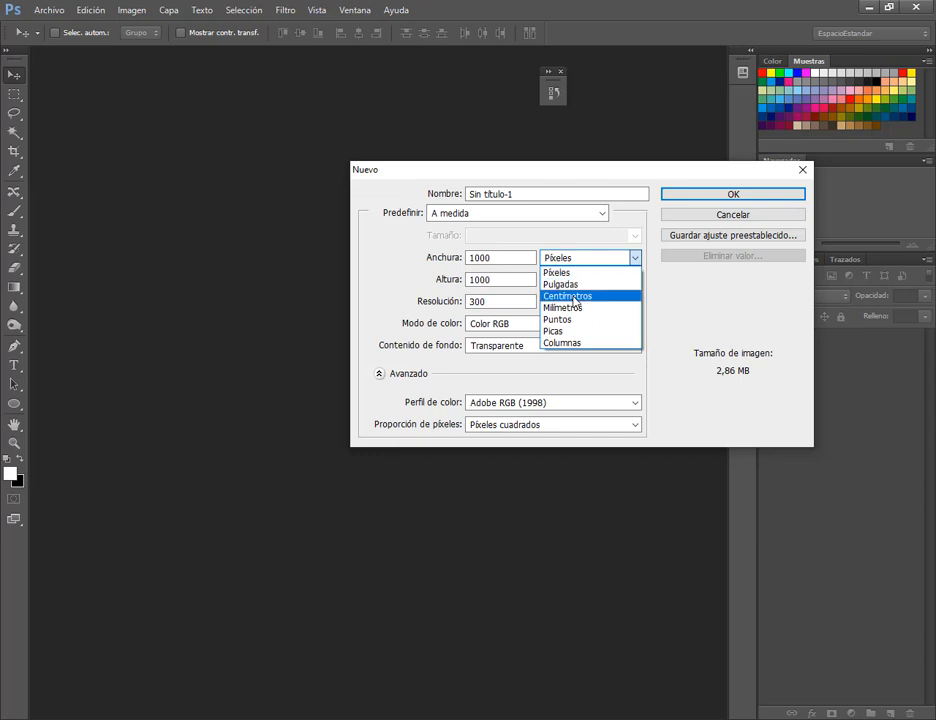
pyautogui.click(585, 297)
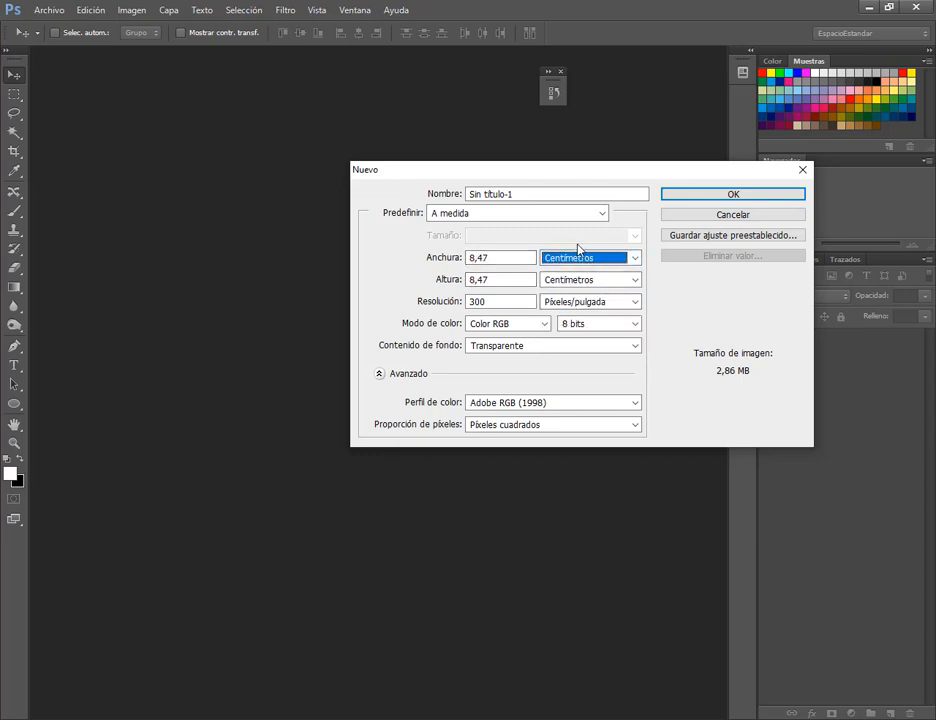
# Step: Set the new document's width to 10 cm and height to 15 cm, and create it
pyautogui.click(506, 258)
pyautogui.doubleClick(506, 258)
pyautogui.write('10')
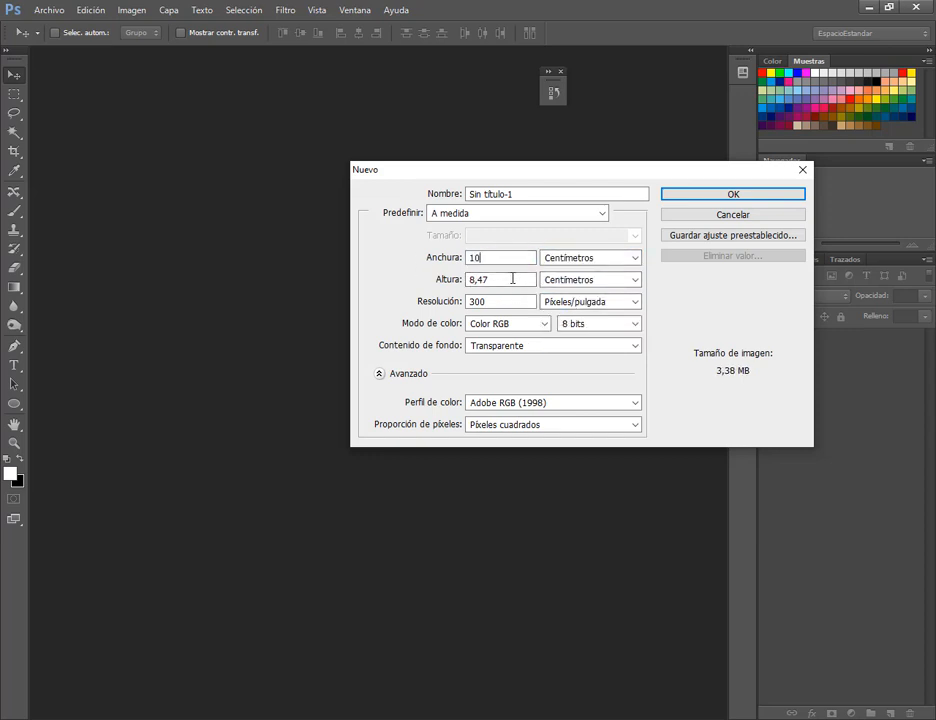
pyautogui.doubleClick(512, 279)
pyautogui.write('15')
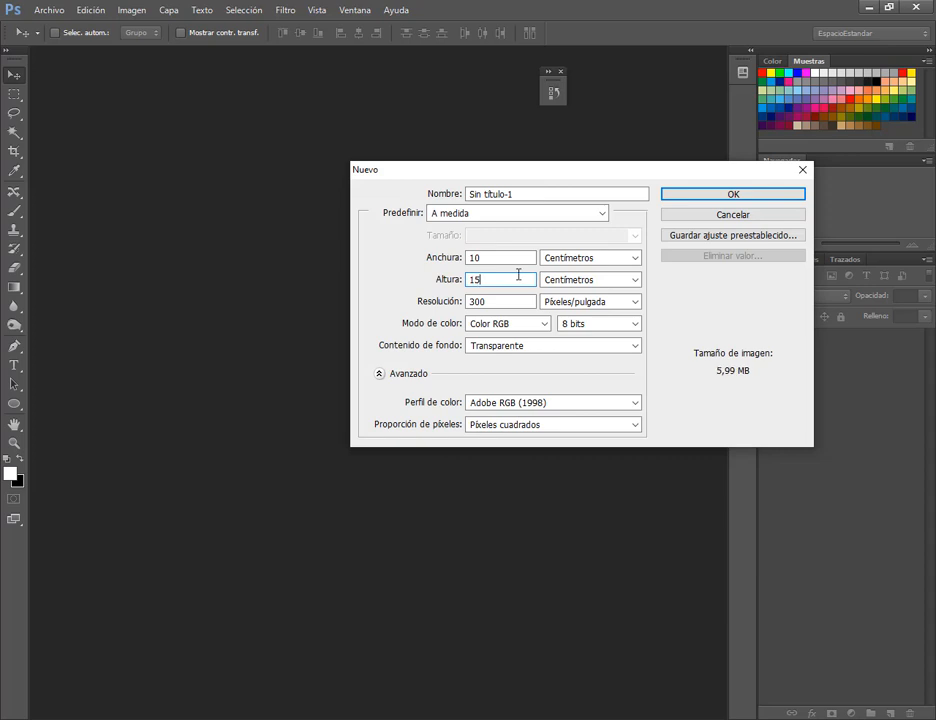
pyautogui.click(681, 196)
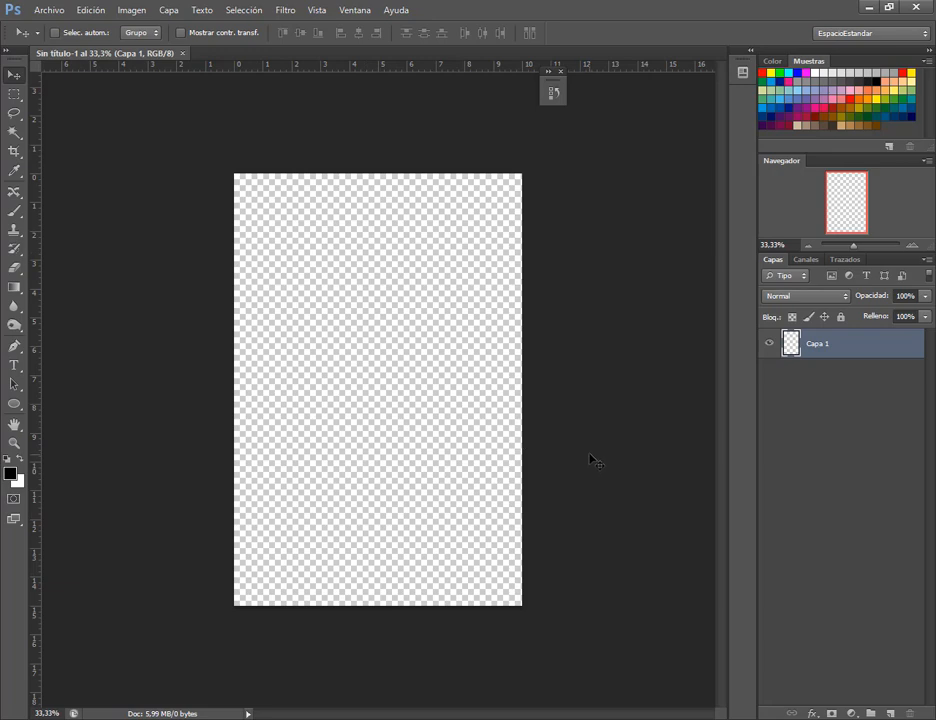
pyautogui.click(92, 9)
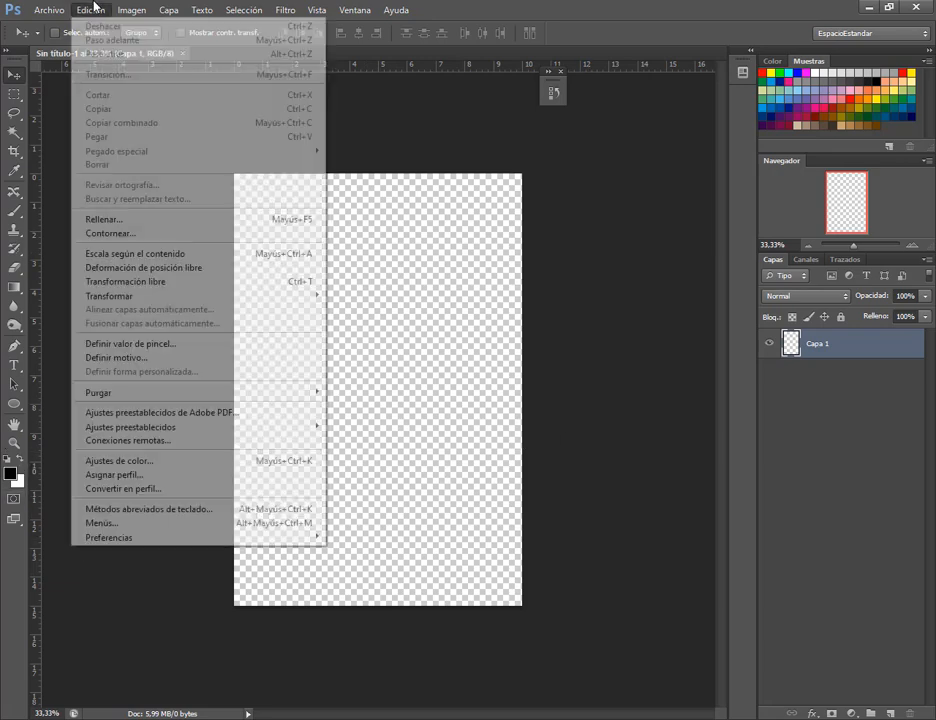
pyautogui.click(137, 219)
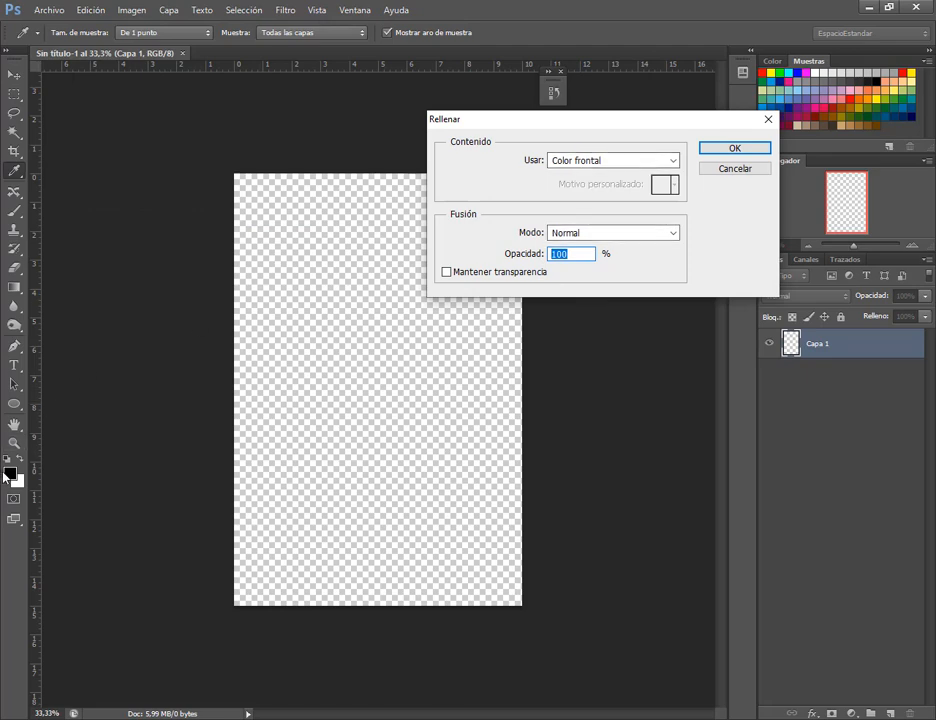
pyautogui.click(658, 161)
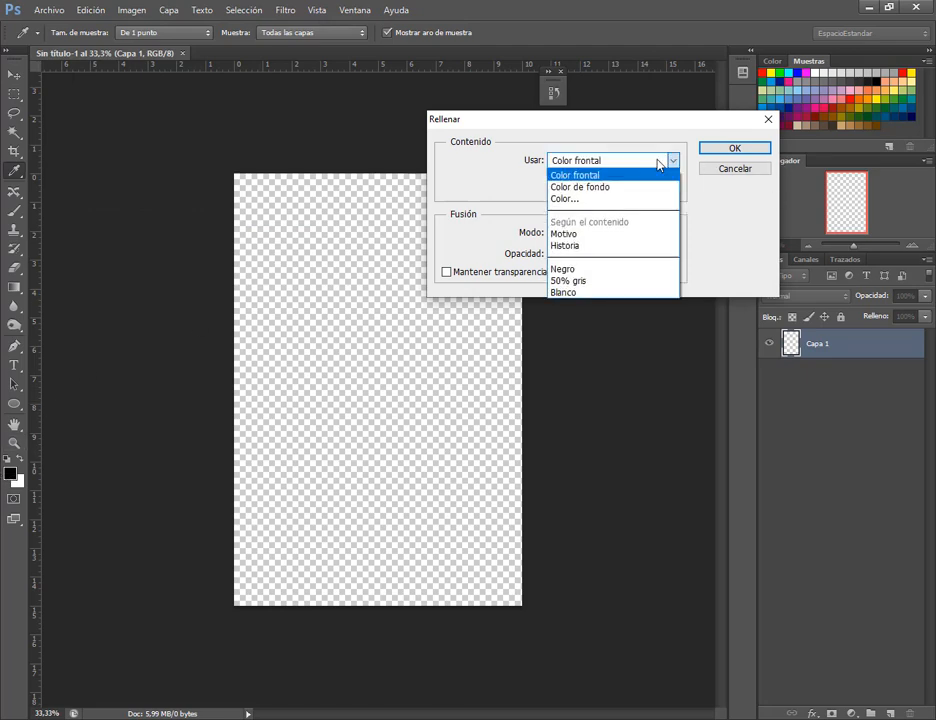
pyautogui.click(580, 200)
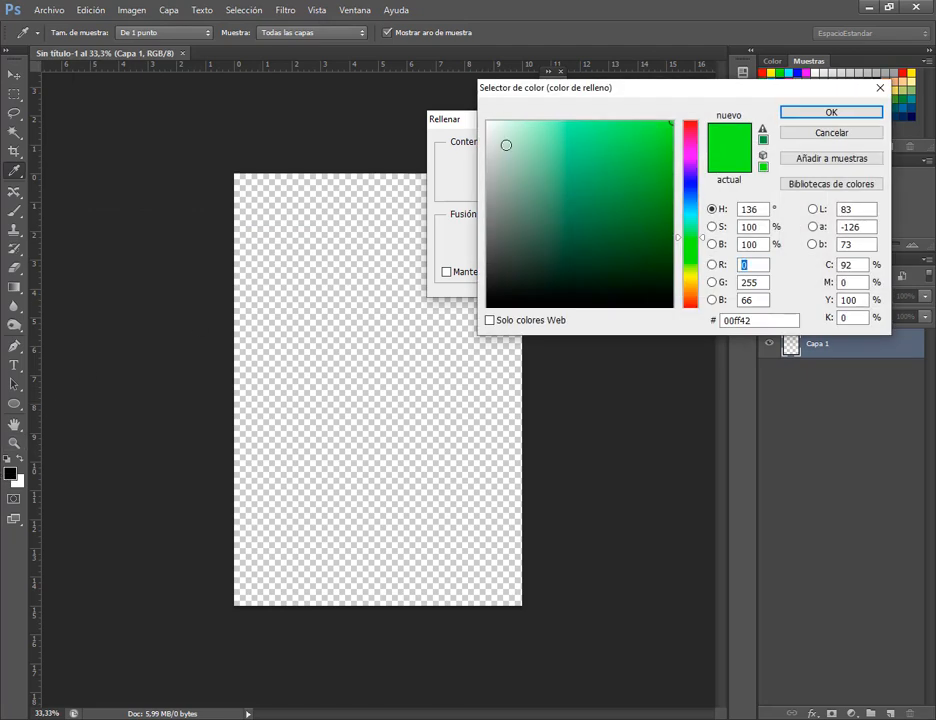
pyautogui.click(842, 141)
pyautogui.click(735, 171)
# Step: Fill Capa 1 with the black foreground color
pyautogui.press('v')
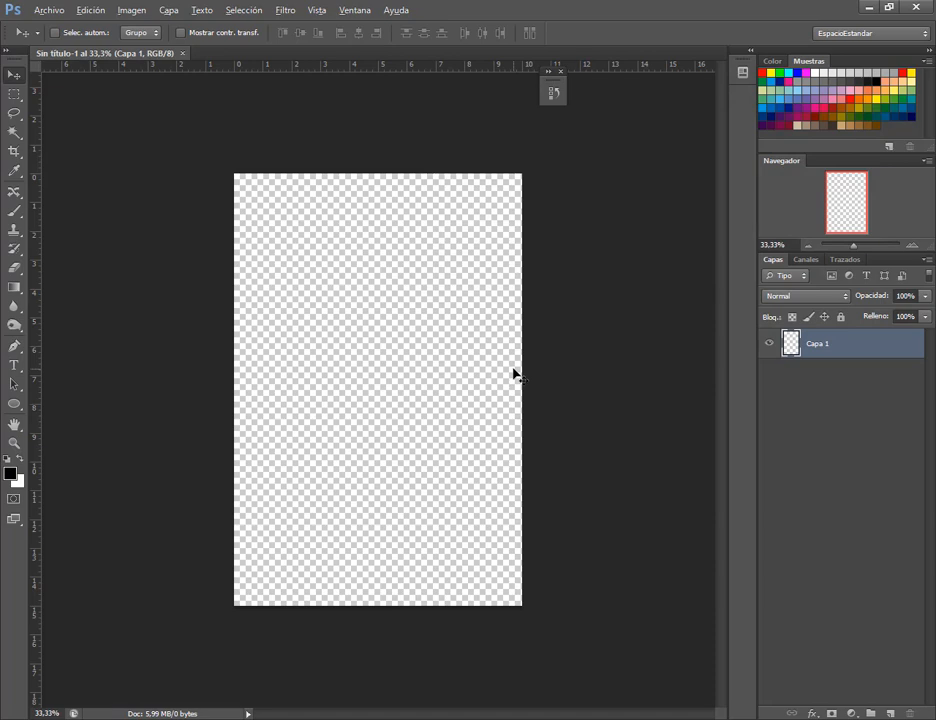
pyautogui.hotkey('alt', 'BackSpace')
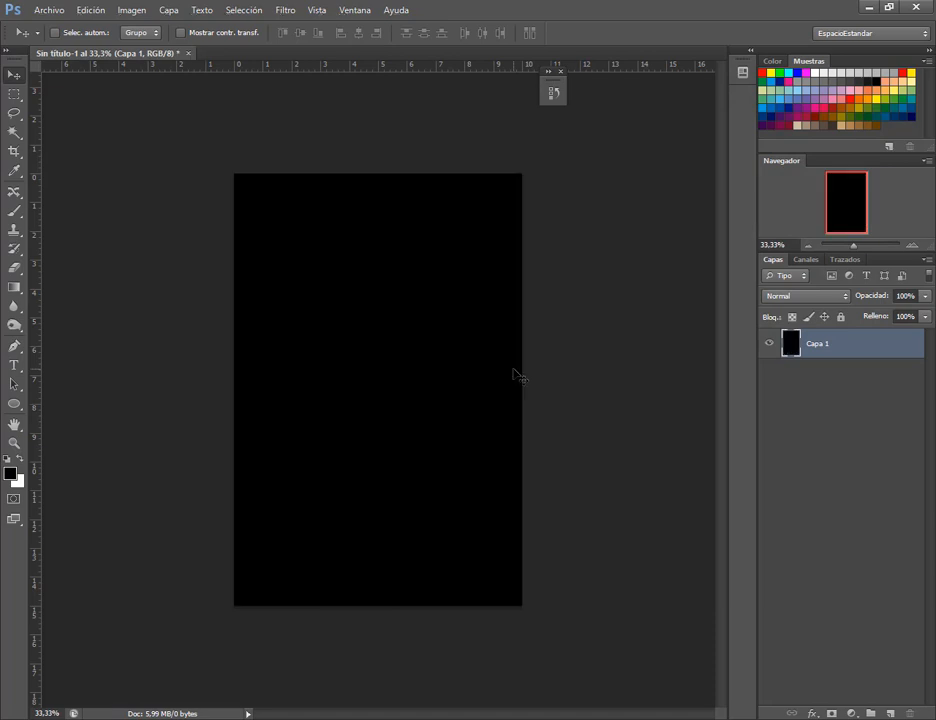
# Step: Fill Capa 1 with the white background color, and outline the reference poster's upper burger photo in red before clearing the outline
pyautogui.hotkey('ctrl', 'BackSpace')
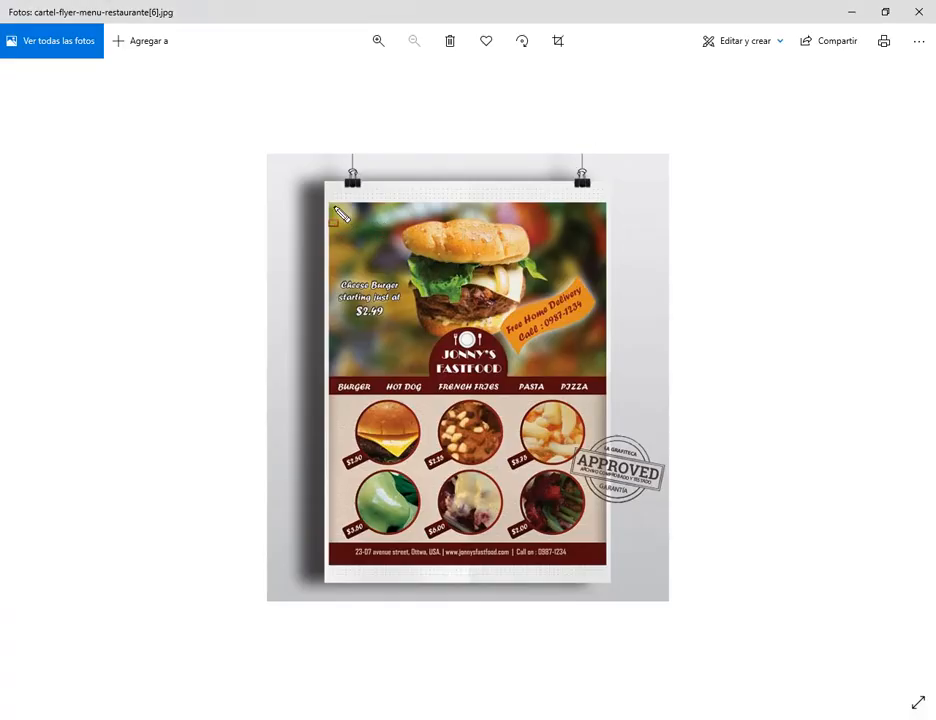
pyautogui.moveTo(330, 203)
pyautogui.mouseDown()
pyautogui.moveTo(542, 372)
pyautogui.moveTo(606, 379)
pyautogui.mouseUp()
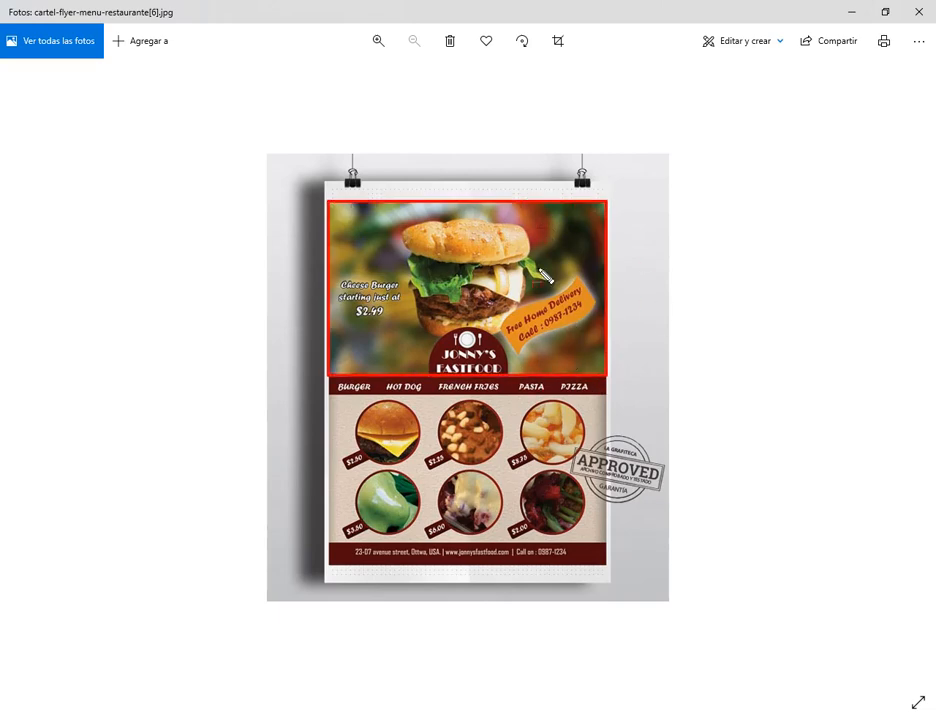
pyautogui.press('Escape')
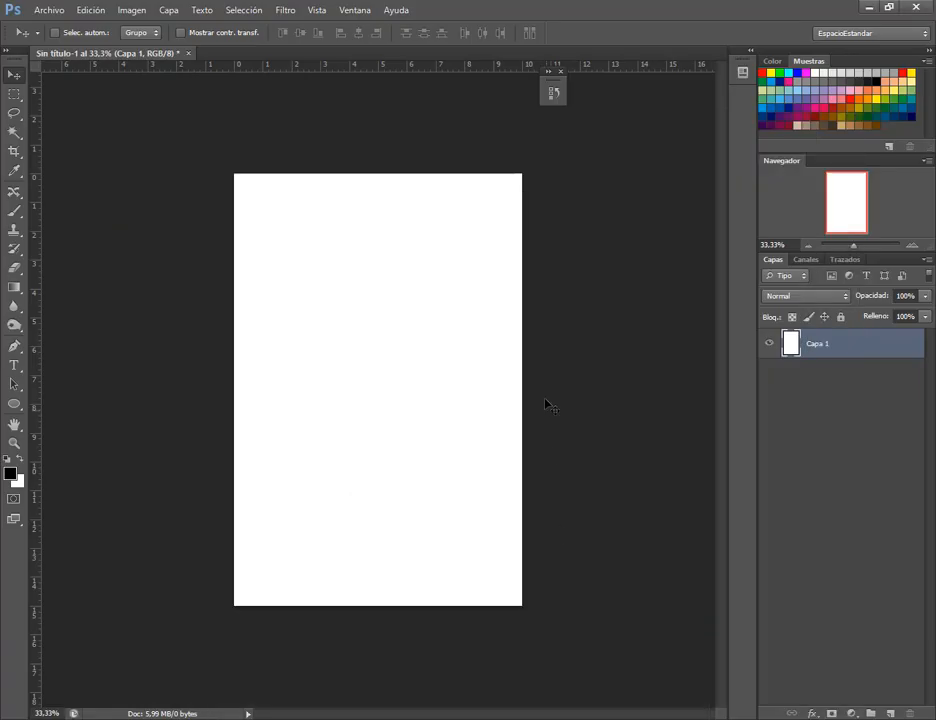
# Step: Set the foreground color to bright red
pyautogui.click(12, 474)
pyautogui.click(664, 136)
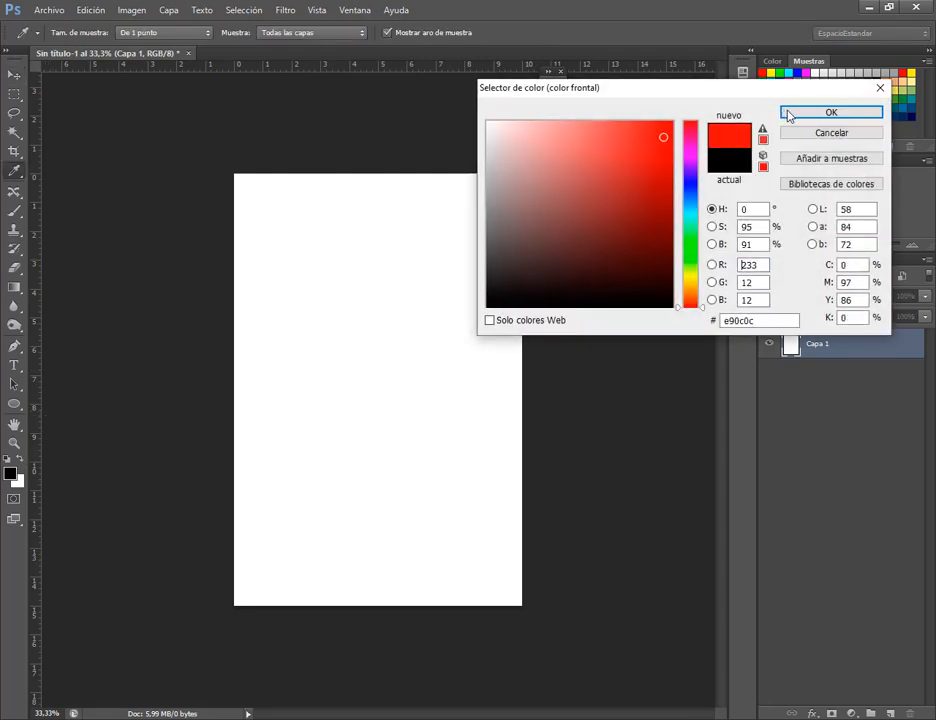
pyautogui.click(787, 113)
# Step: Restore the default black and white colors and draw a black rectangle of about 1379 × 906 px over the page's upper part
pyautogui.click(14, 404)
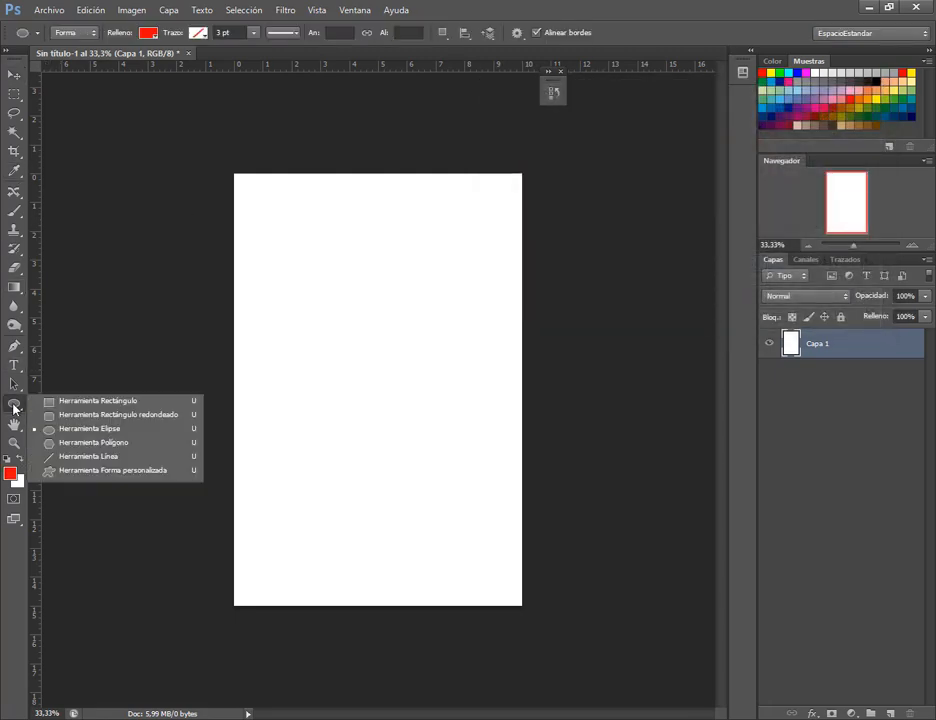
pyautogui.click(40, 402)
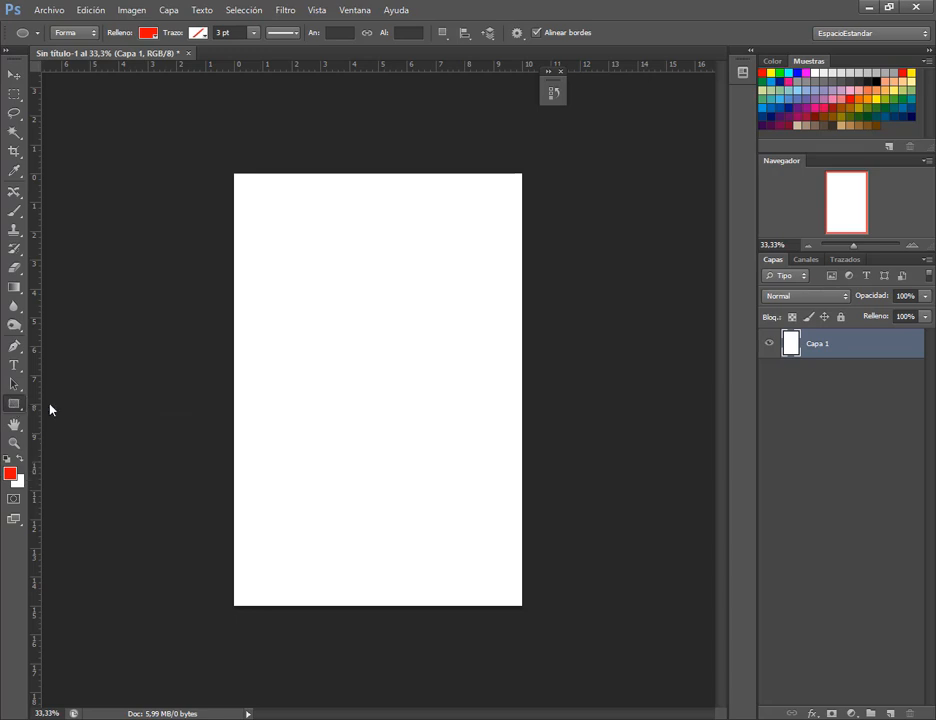
pyautogui.click(6, 459)
pyautogui.moveTo(202, 149); pyautogui.dragTo(538, 370)
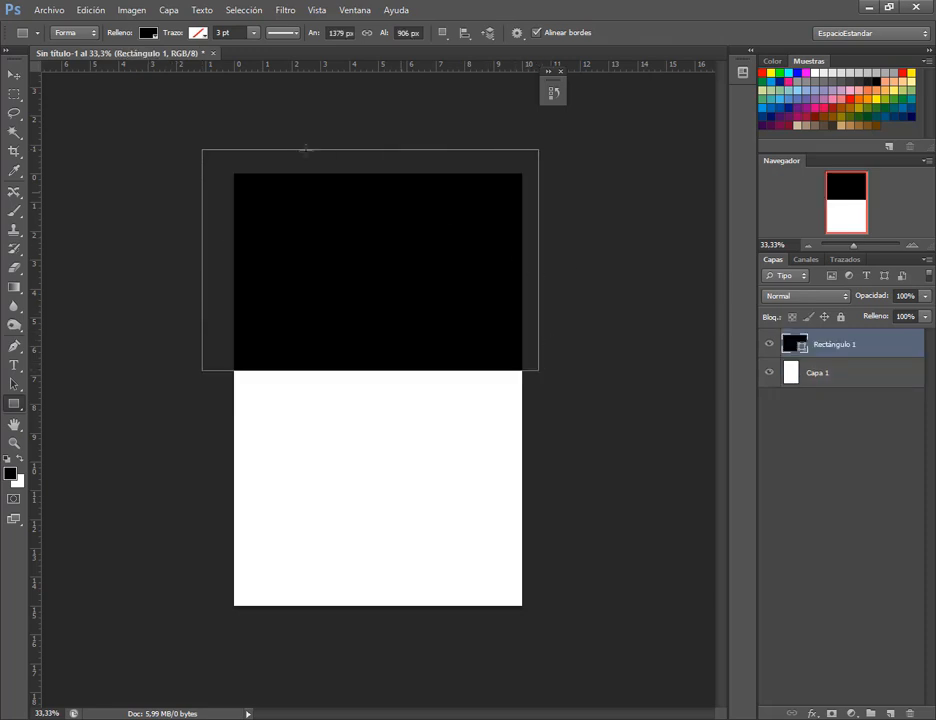
pyautogui.click(13, 75)
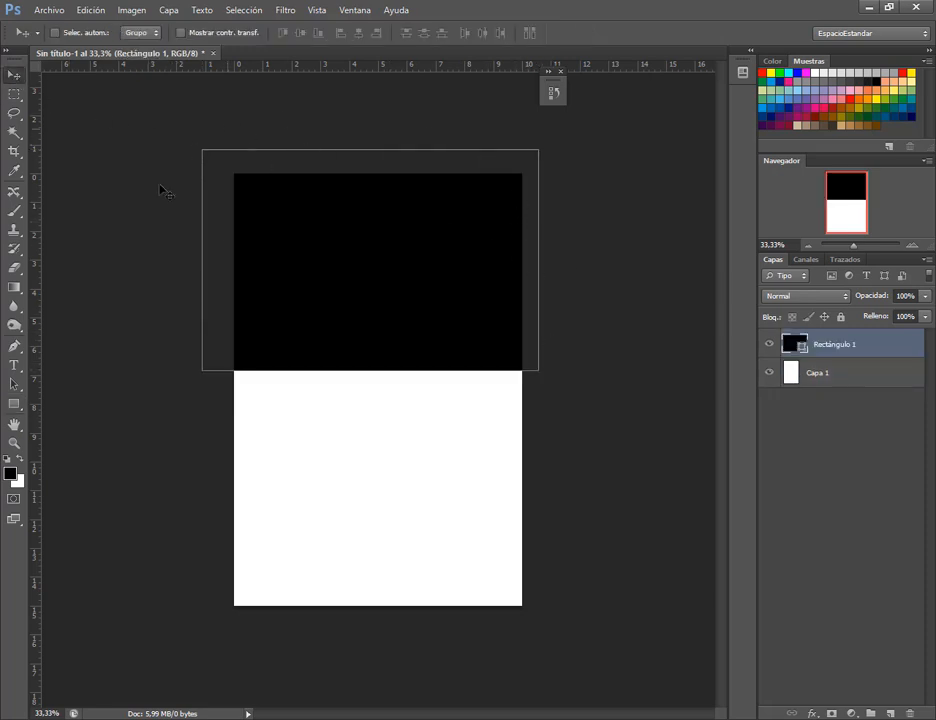
# Step: Toggle the rectangle layer's visibility off and on, check the reference poster and return to the Photoshop document
pyautogui.click(770, 346)
pyautogui.click(768, 345)
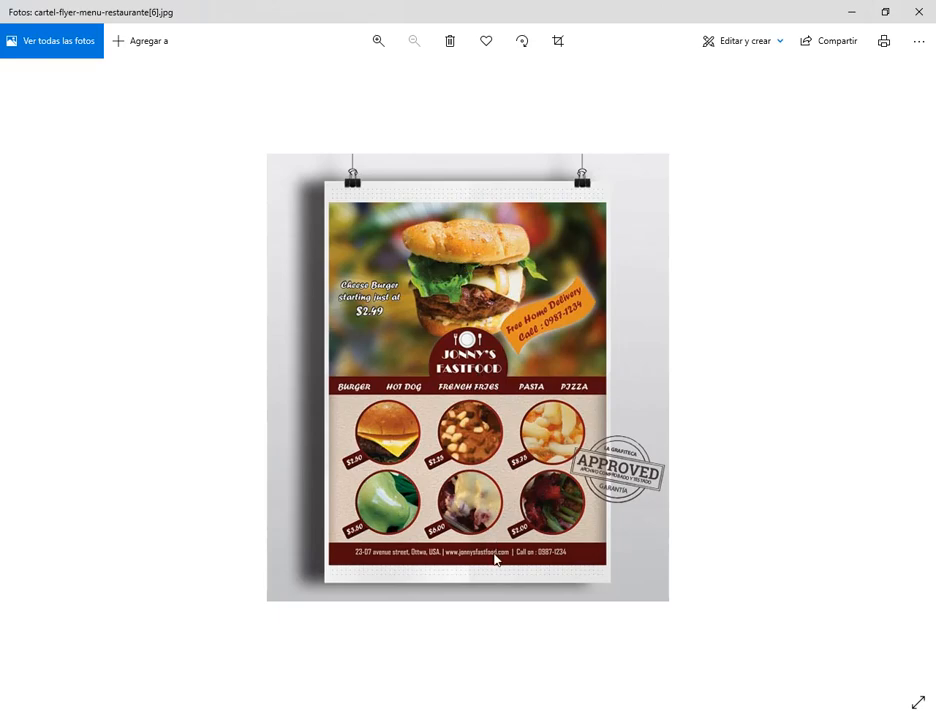
pyautogui.click(850, 12)
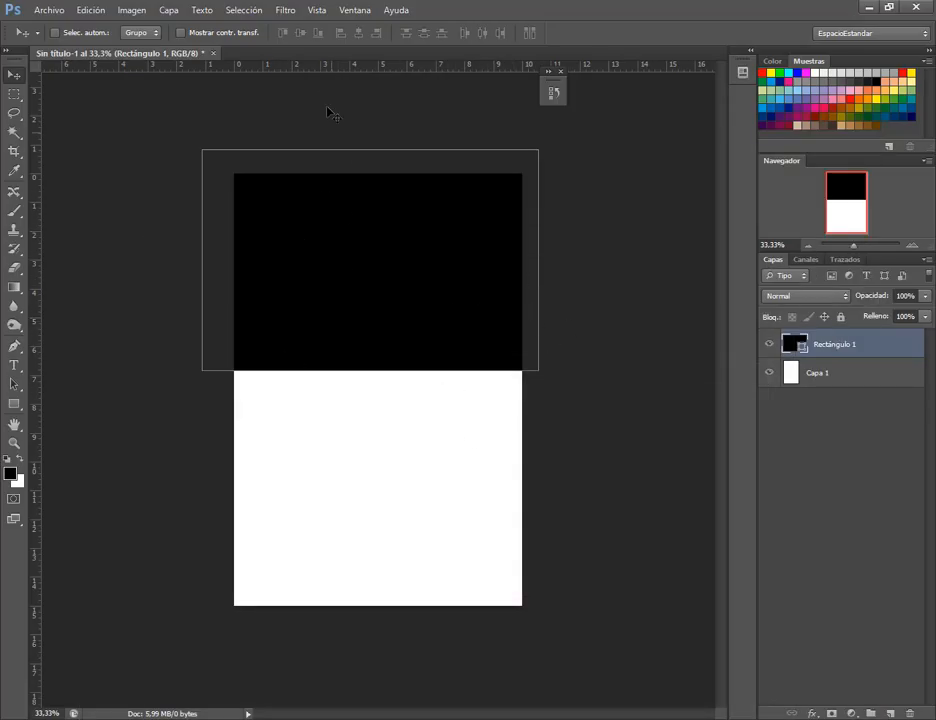
# Step: Add a horizontal guide at 50% of the page and move the black rectangle so its lower edge meets it
pyautogui.click(316, 9)
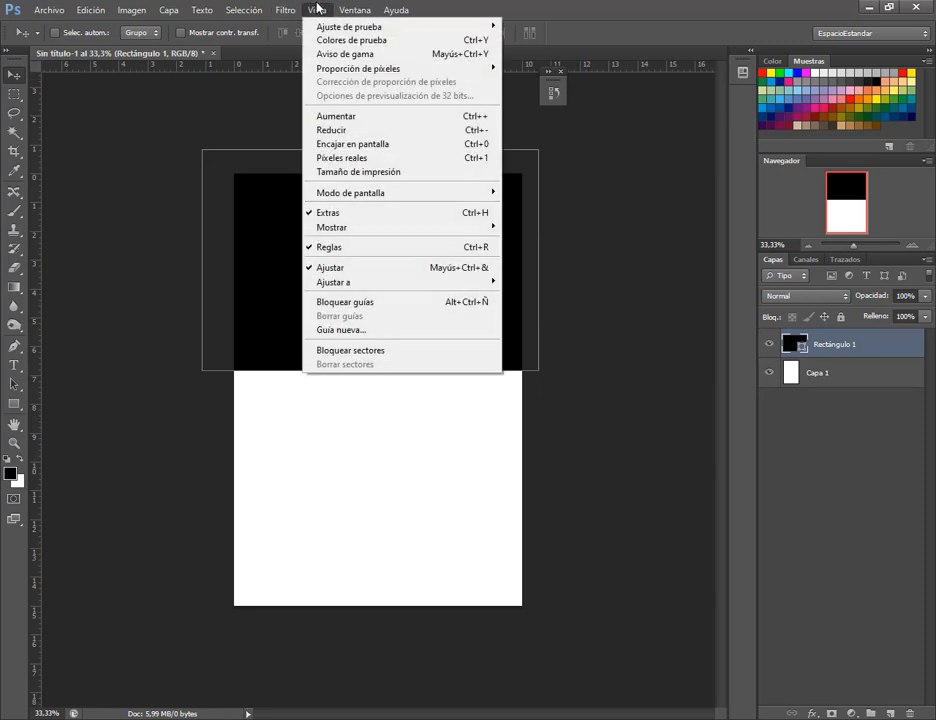
pyautogui.click(350, 329)
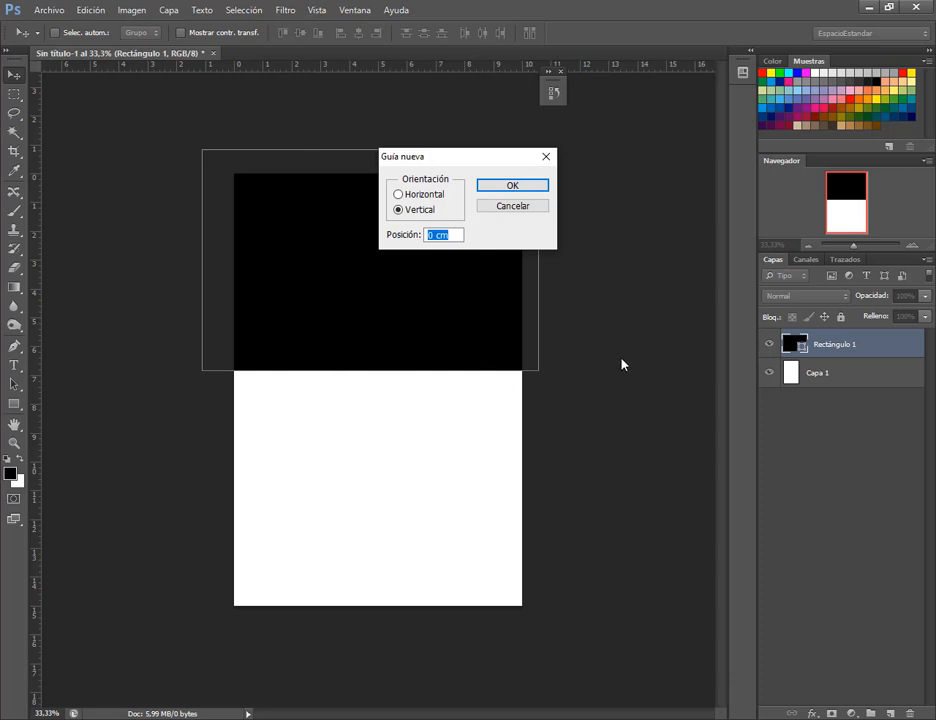
pyautogui.click(398, 194)
pyautogui.moveTo(460, 236); pyautogui.dragTo(424, 234)
pyautogui.write('50%')
pyautogui.press('Return')
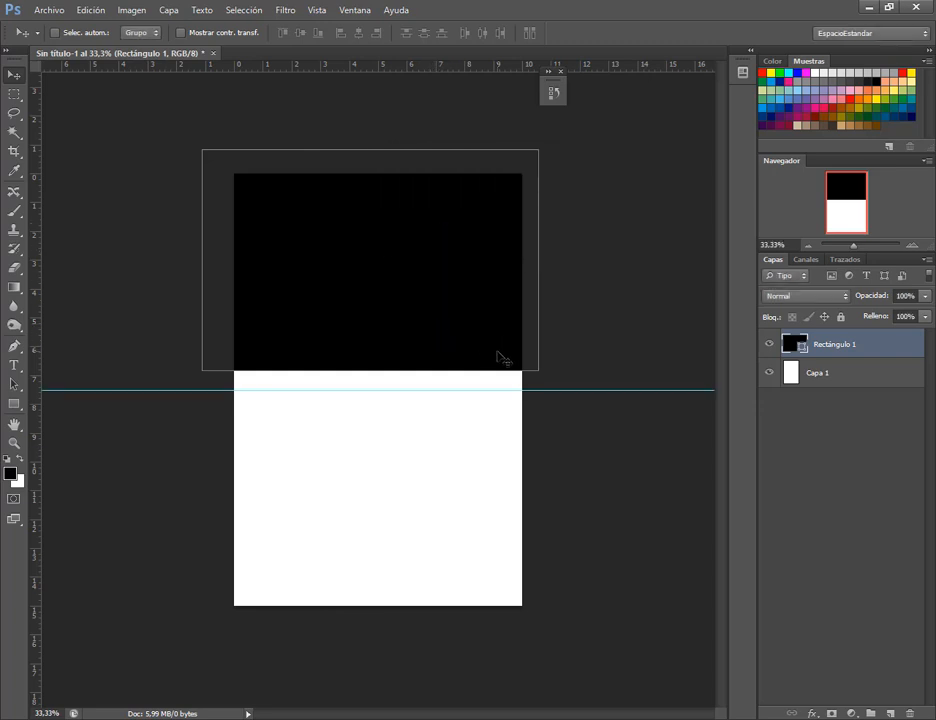
pyautogui.moveTo(511, 368)
pyautogui.mouseDown()
pyautogui.moveTo(520, 383)
pyautogui.moveTo(554, 340)
pyautogui.moveTo(516, 347)
pyautogui.moveTo(521, 384)
pyautogui.mouseUp()
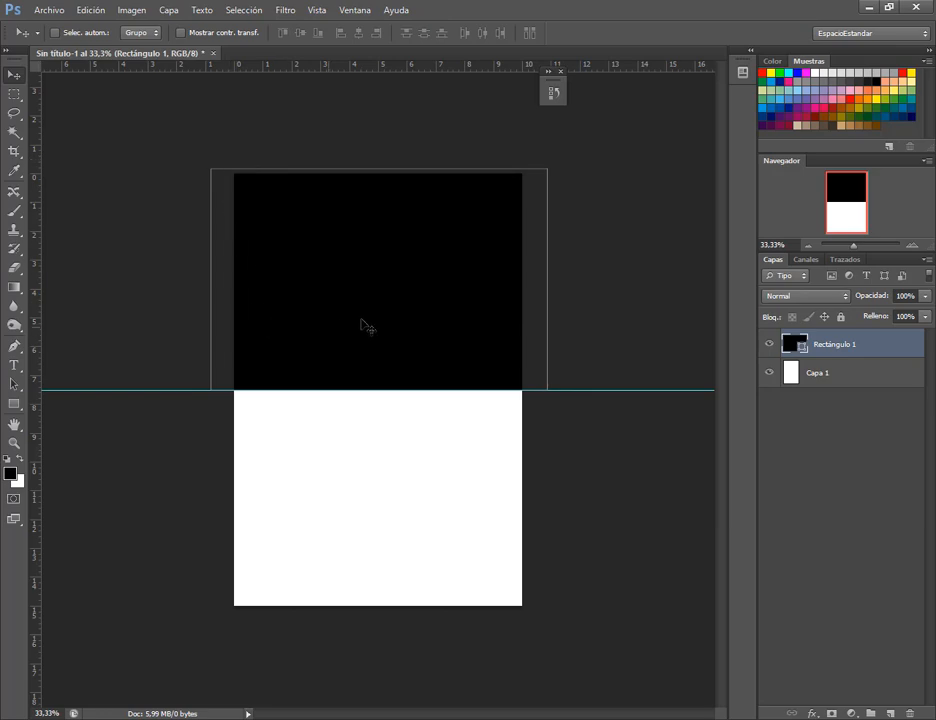
# Step: Review the snapping options for guides, layers and document bounds
pyautogui.click(318, 11)
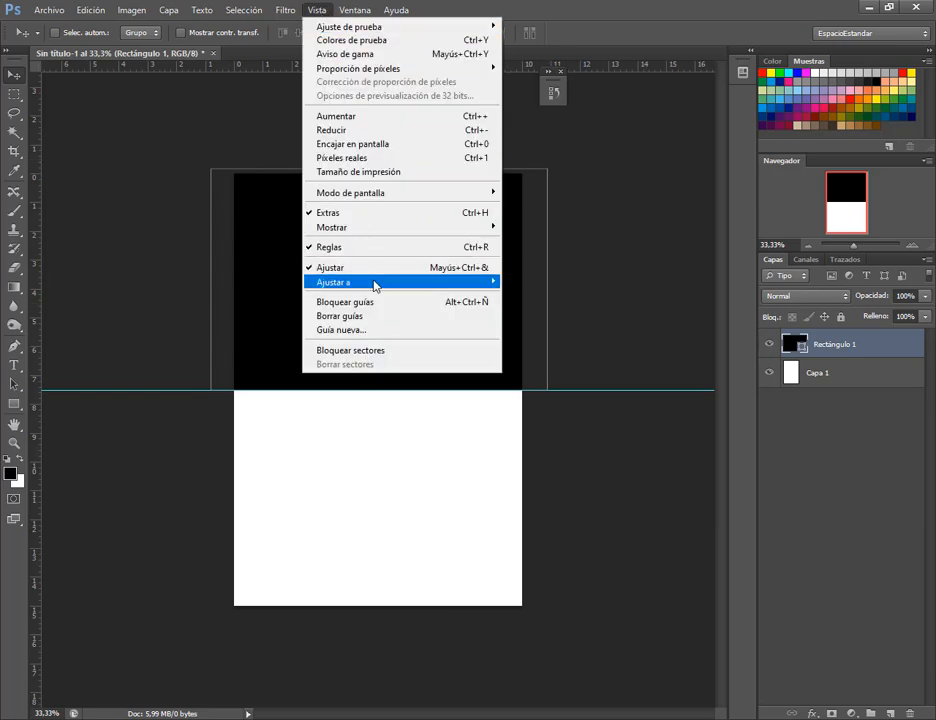
pyautogui.moveTo(375, 285)
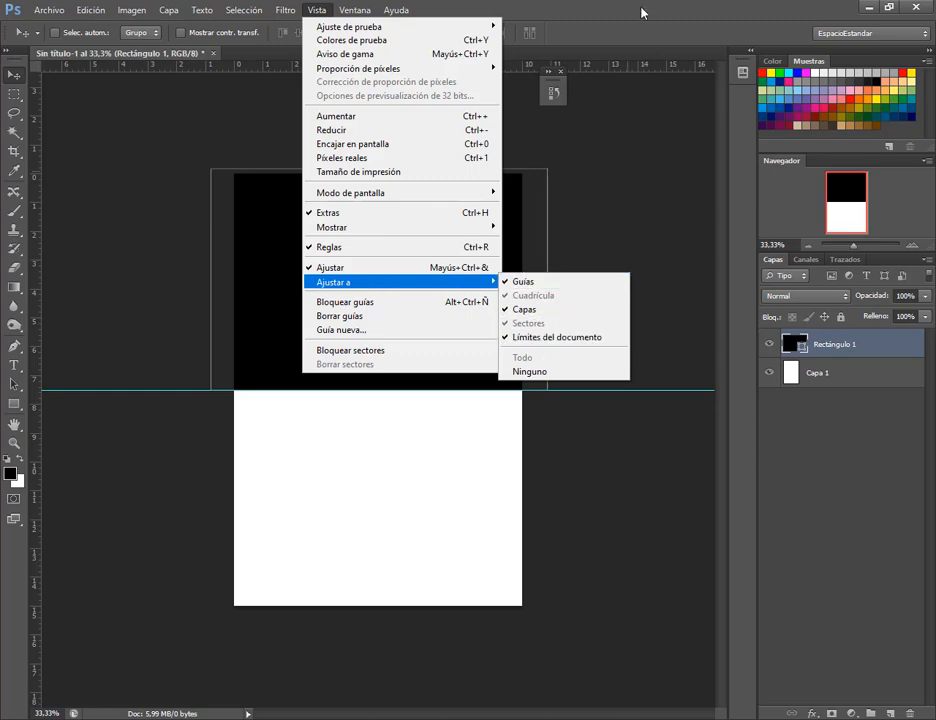
pyautogui.click(560, 339)
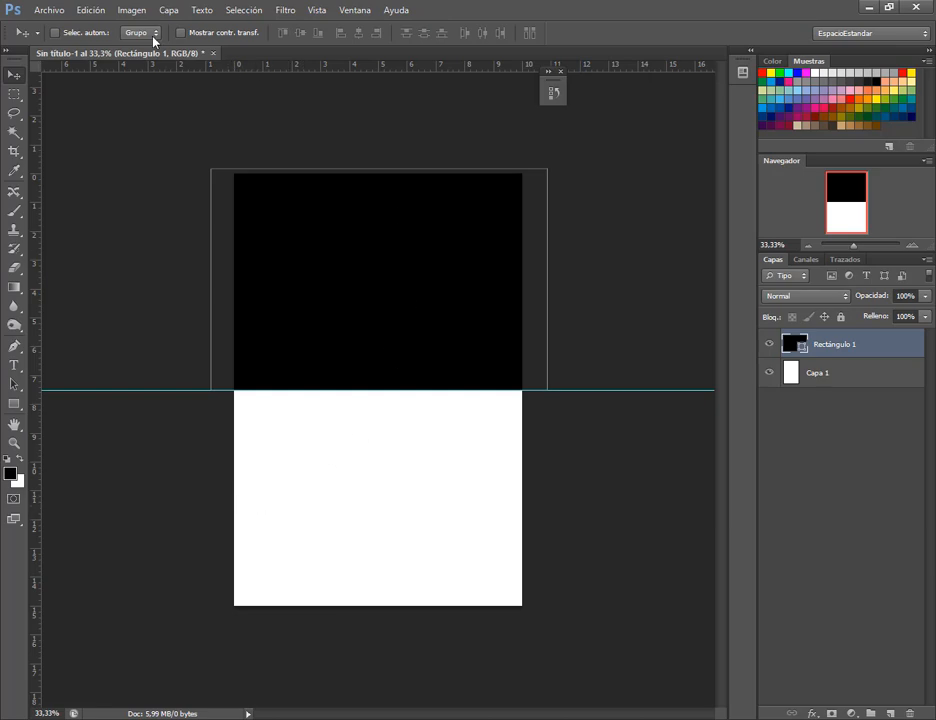
# Step: Free-transform the rectangle so its side and upper edges meet the page borders, filling the half above the guide
pyautogui.click(90, 11)
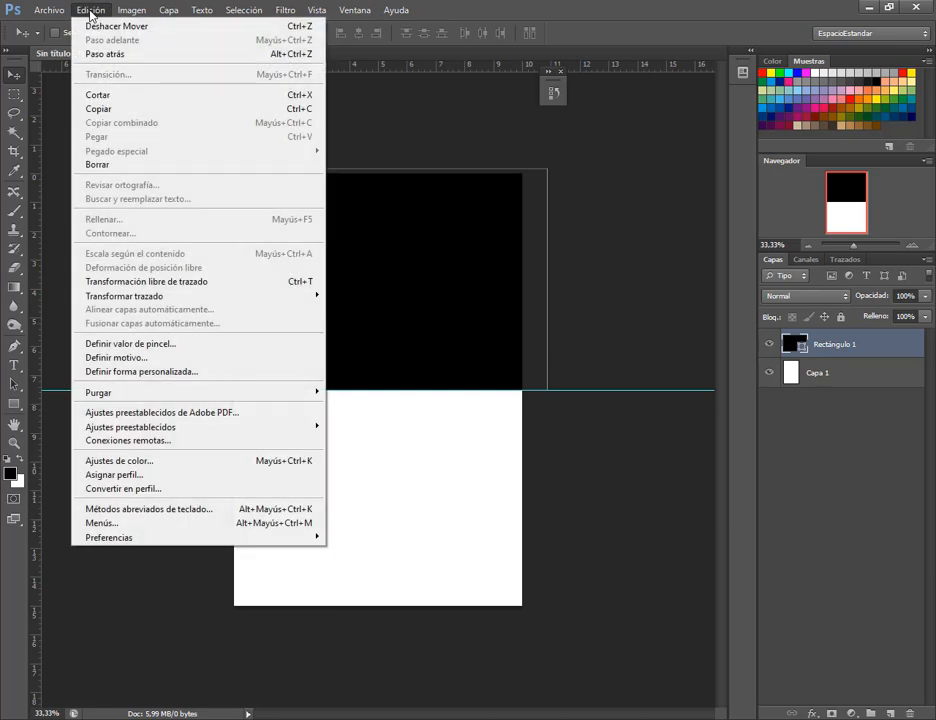
pyautogui.moveTo(146, 300)
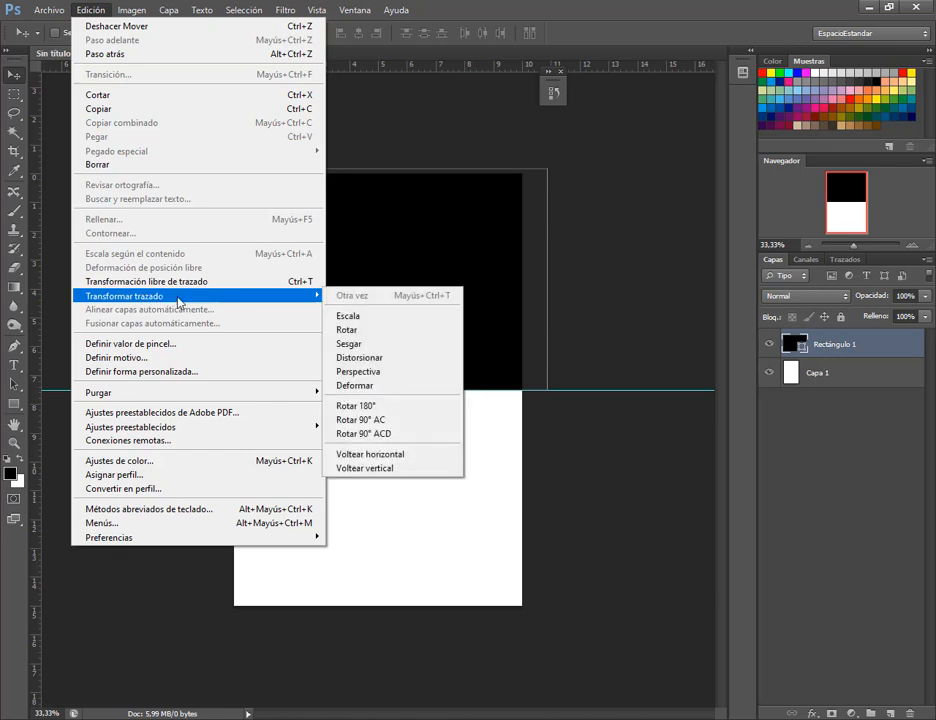
pyautogui.click(168, 281)
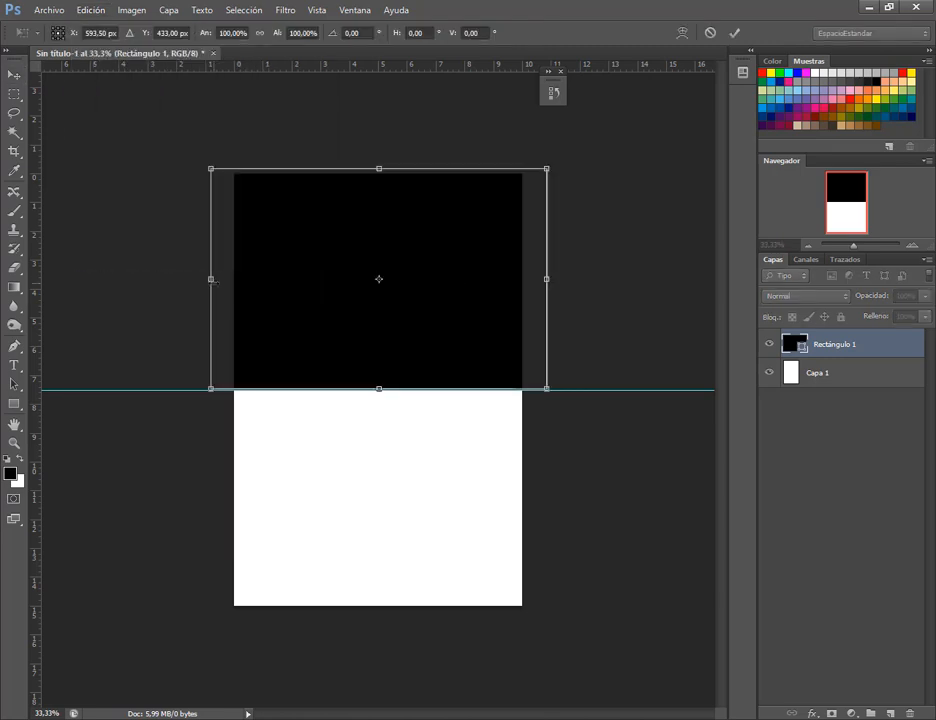
pyautogui.moveTo(211, 279); pyautogui.dragTo(230, 289)
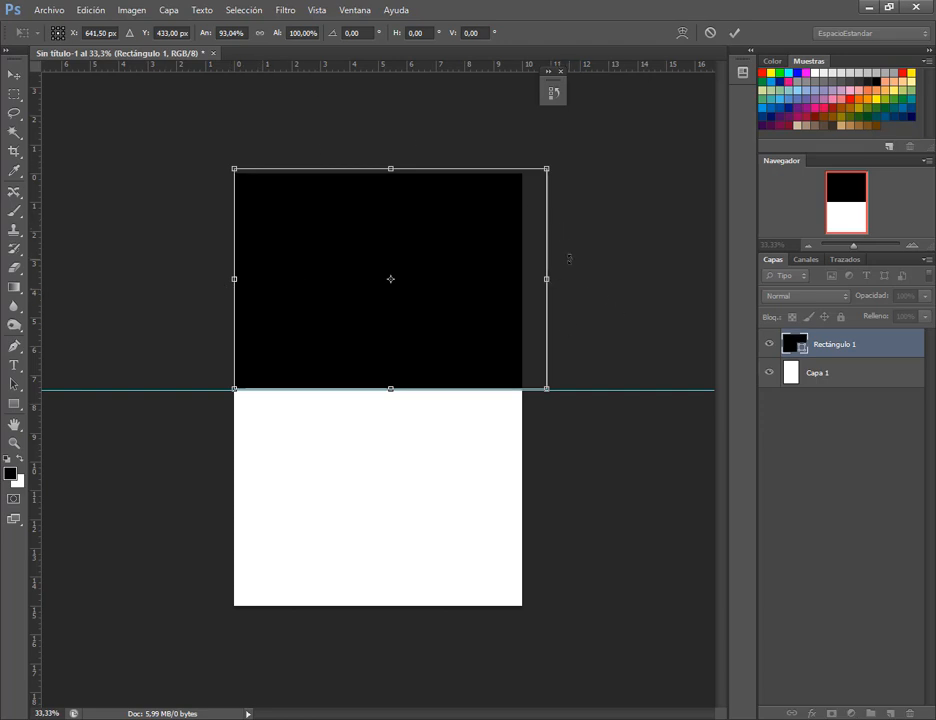
pyautogui.moveTo(548, 278); pyautogui.dragTo(522, 278)
pyautogui.moveTo(381, 163)
pyautogui.mouseDown()
pyautogui.moveTo(378, 130)
pyautogui.moveTo(378, 174)
pyautogui.mouseUp()
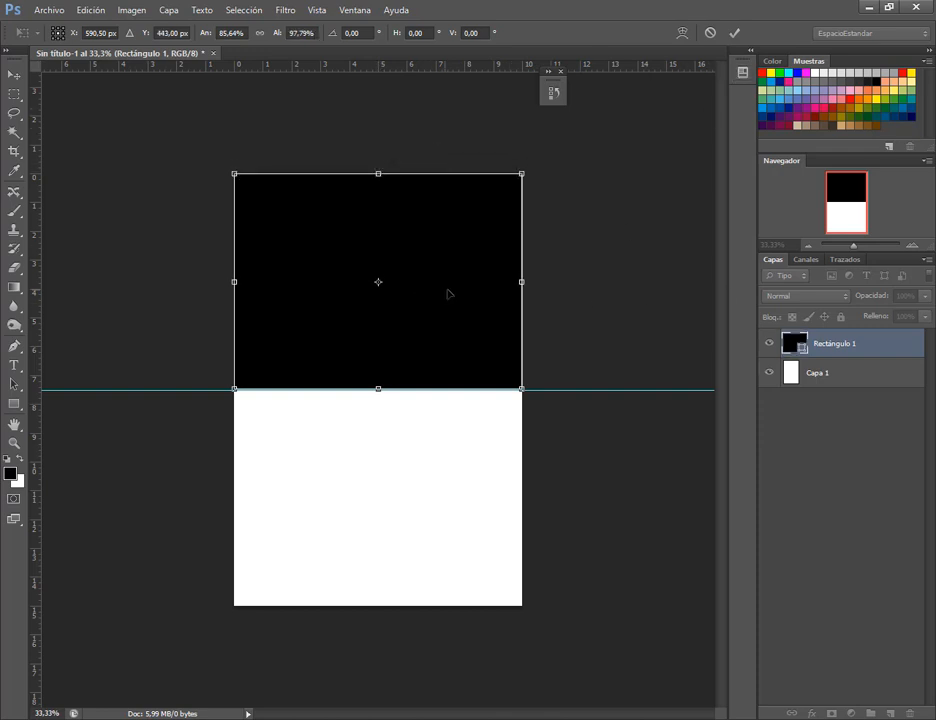
pyautogui.press('Return')
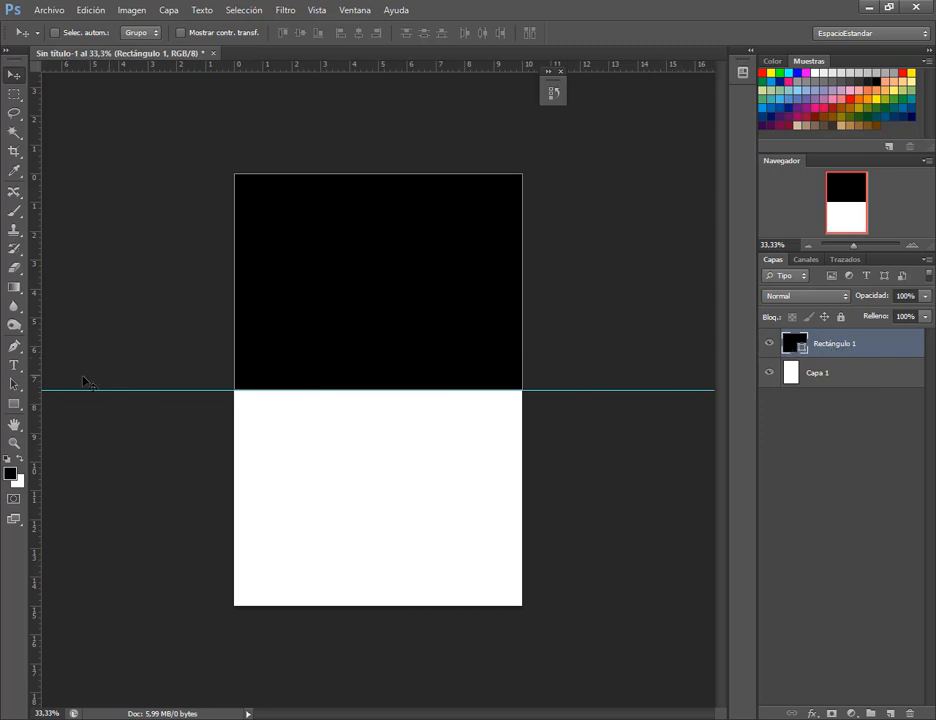
# Step: Try pink and yellow fills on the rectangle, and settle on dark green
pyautogui.click(14, 384)
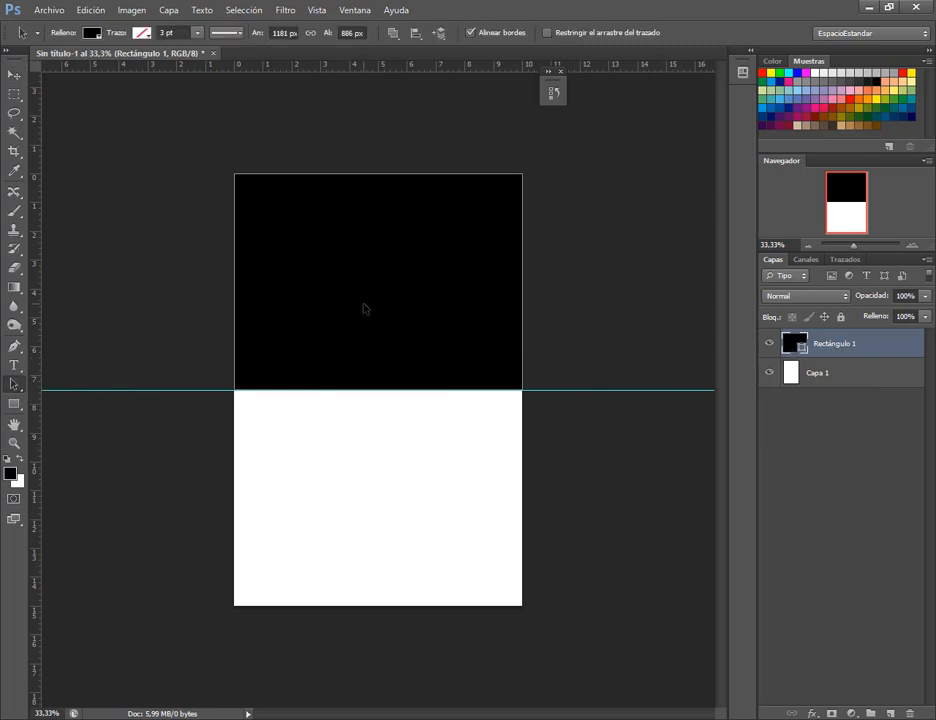
pyautogui.click(92, 34)
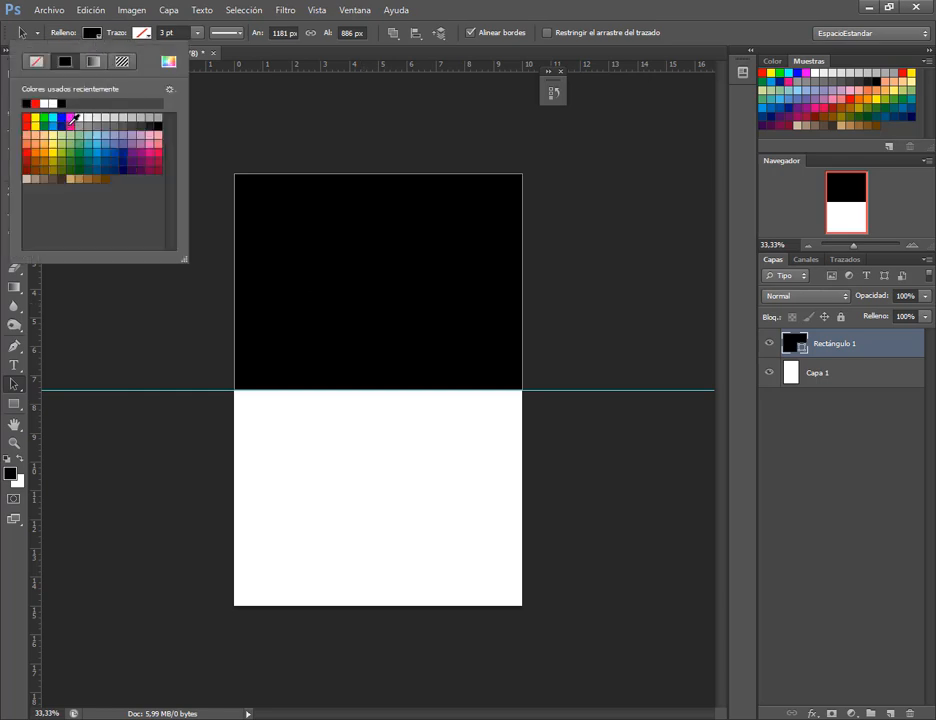
pyautogui.click(71, 118)
pyautogui.click(36, 120)
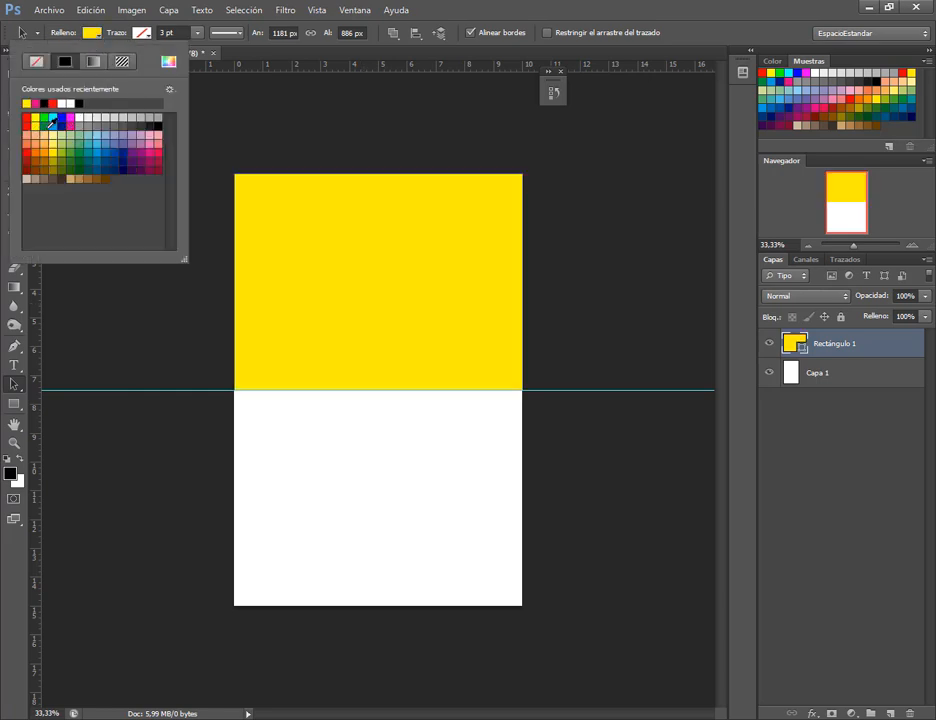
pyautogui.click(44, 120)
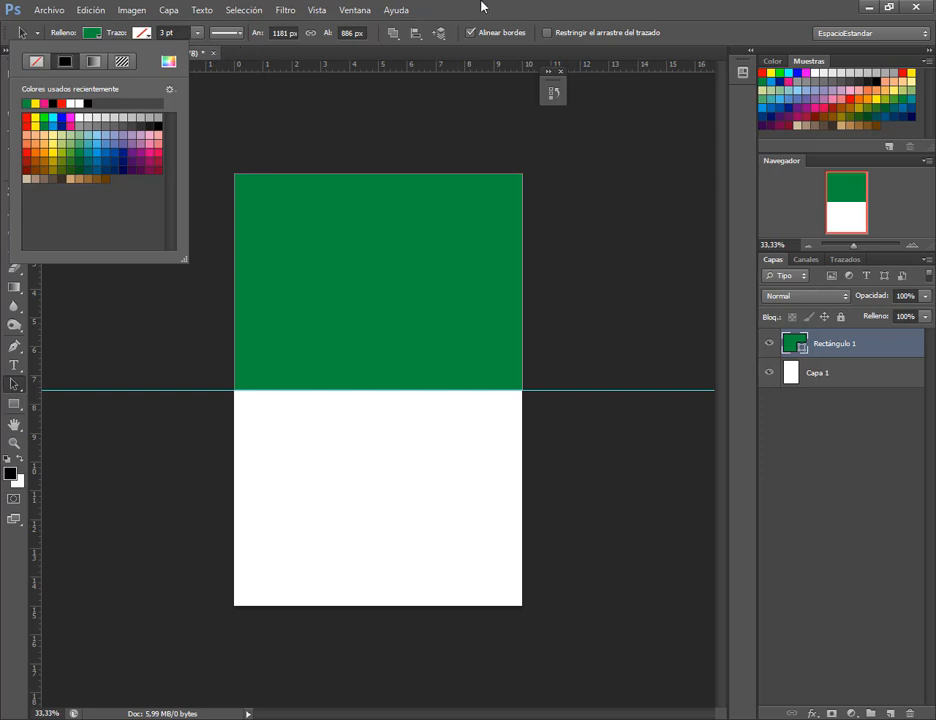
pyautogui.click(481, 7)
pyautogui.click(13, 75)
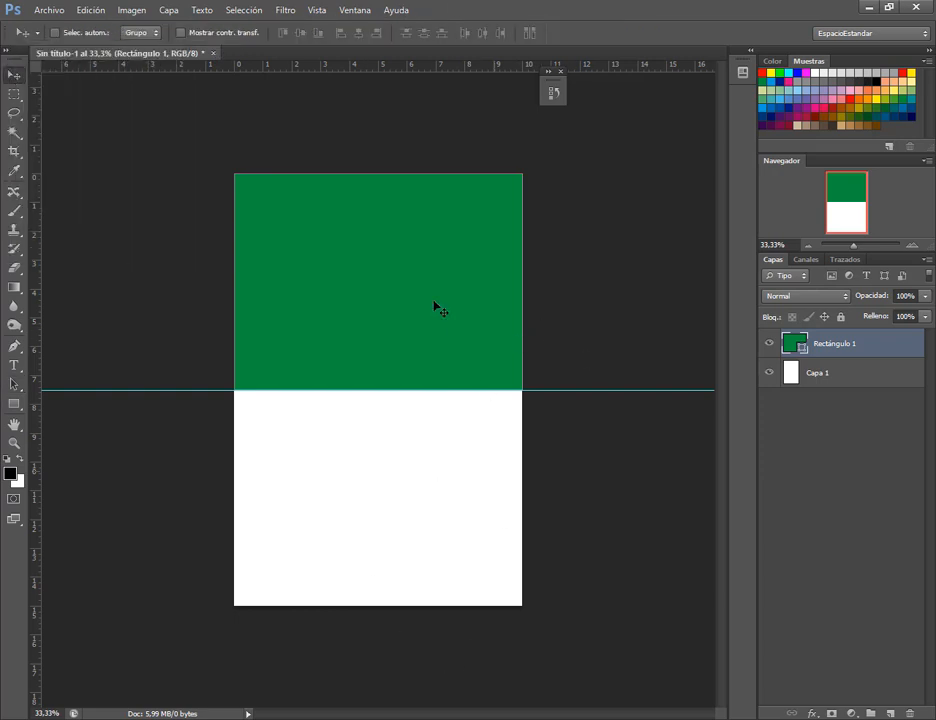
# Step: Convert the Rectángulo 1 layer to a smart object and open its contents for editing
pyautogui.rightClick(829, 351)
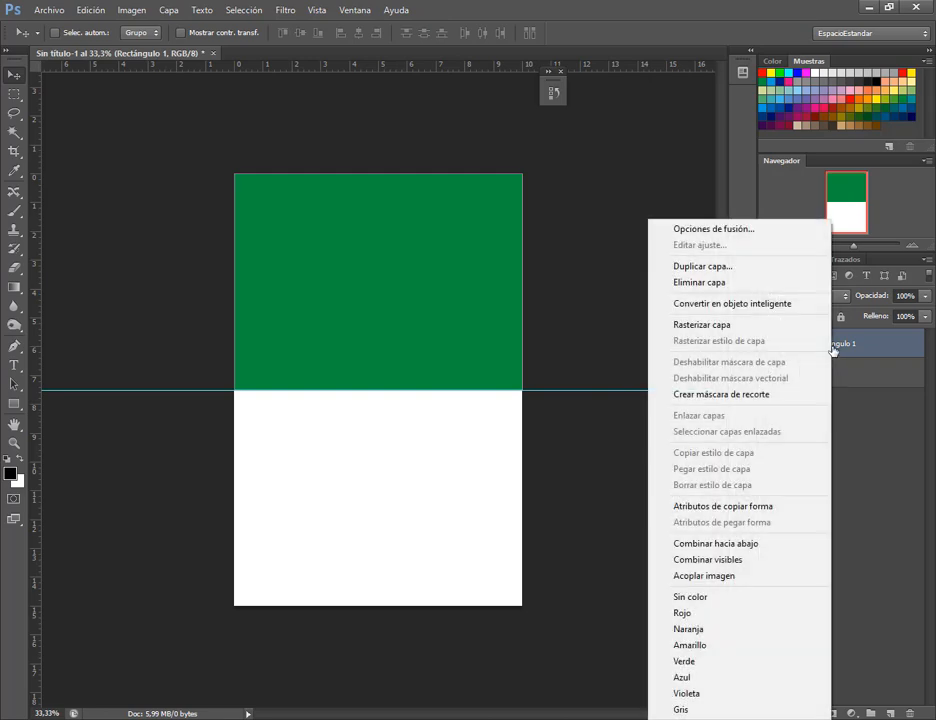
pyautogui.click(790, 304)
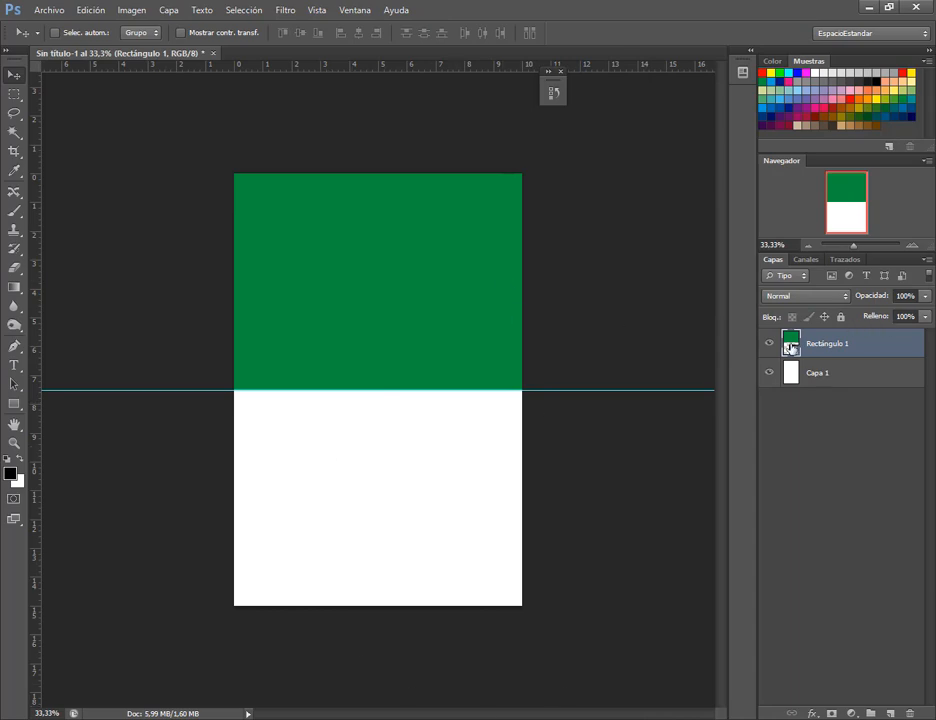
pyautogui.doubleClick(790, 346)
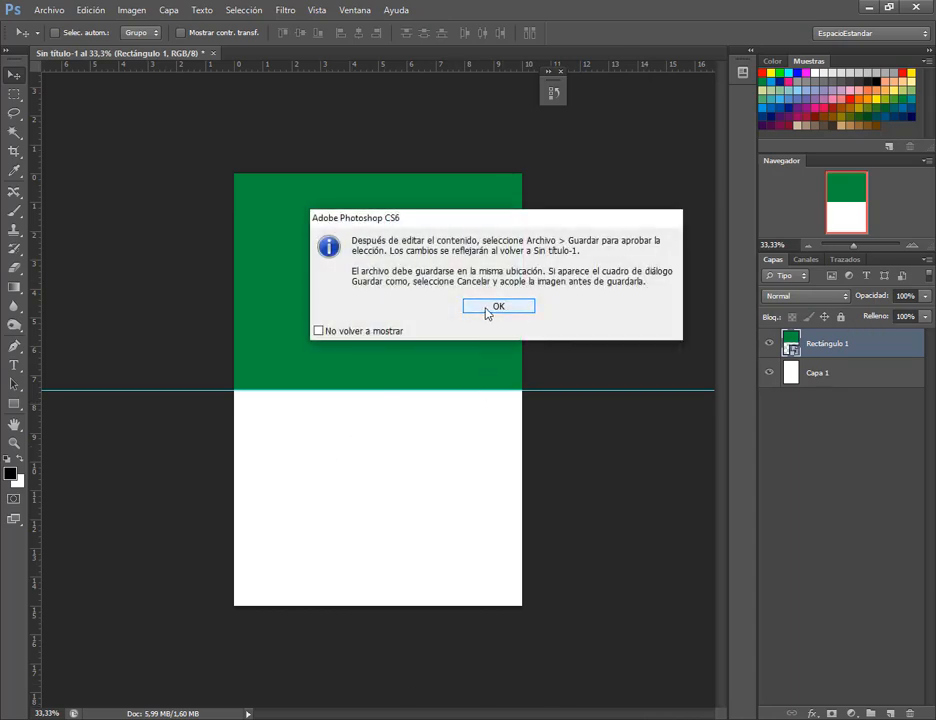
pyautogui.click(487, 309)
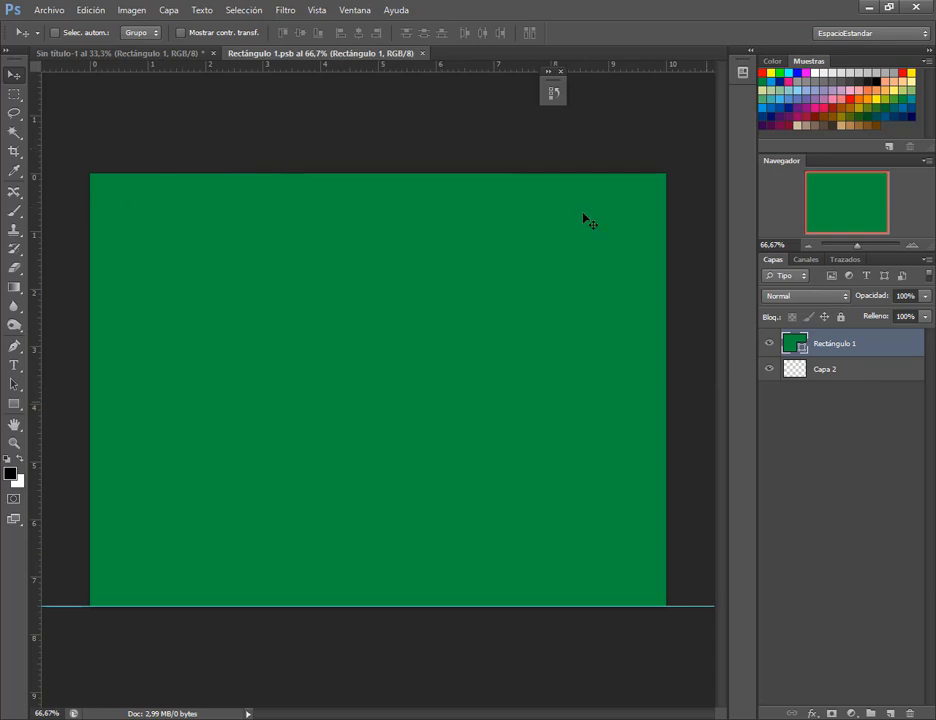
# Step: Switch to Chrome and check the reference poster cartel-flyer-menu-restaurante[6].jpg in the Photos viewer
pyautogui.click(142, 717)
pyautogui.click(137, 666)
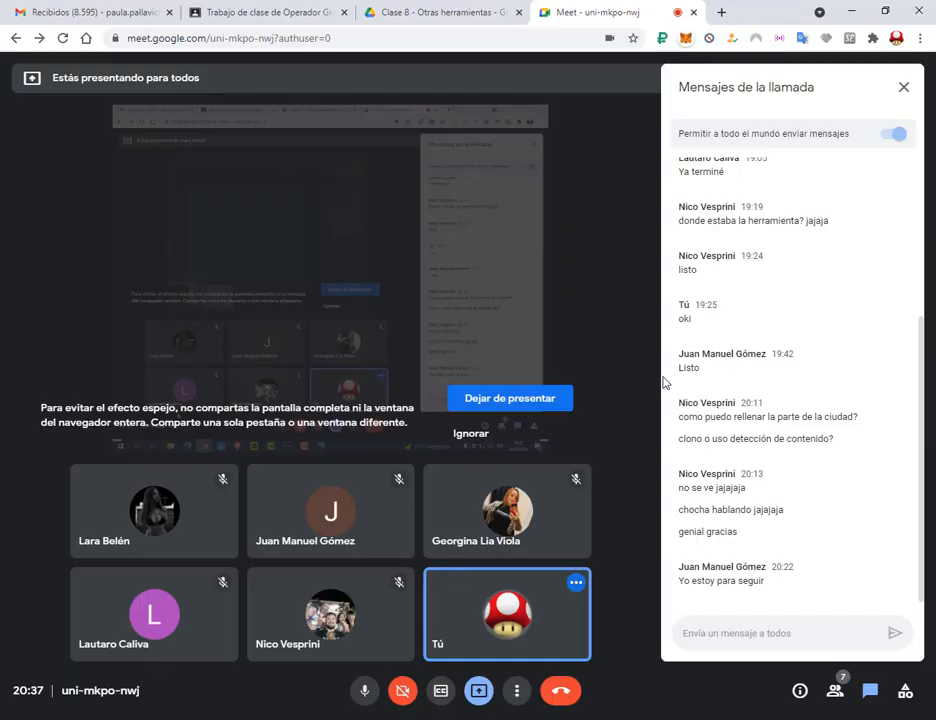
pyautogui.click(442, 716)
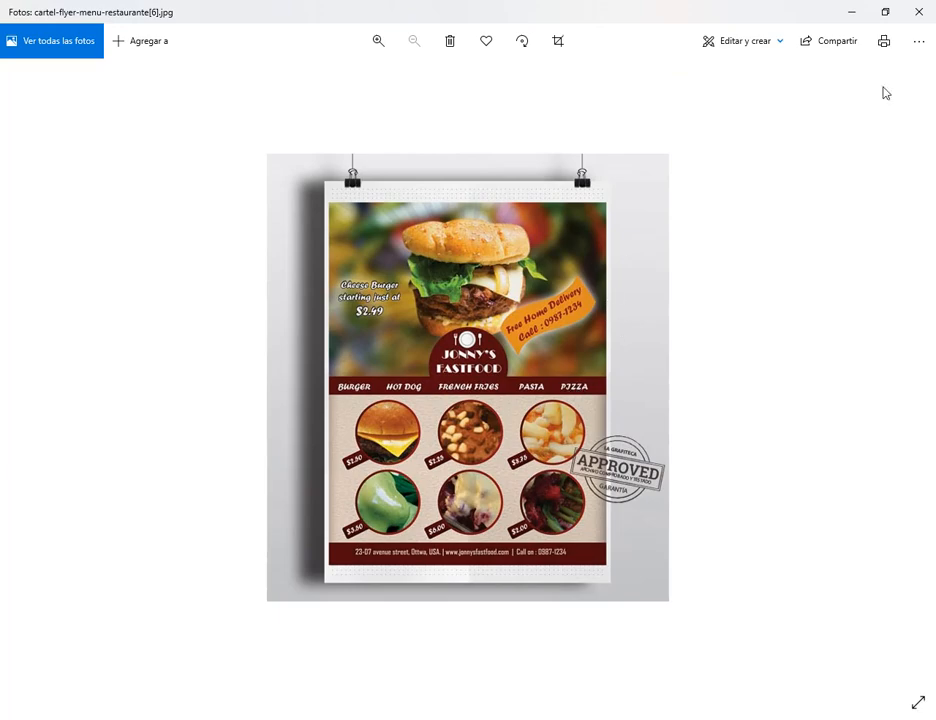
pyautogui.click(851, 10)
# Step: Search Google for pexels in a new browser tab and open the Pexels site in a separate tab
pyautogui.click(726, 17)
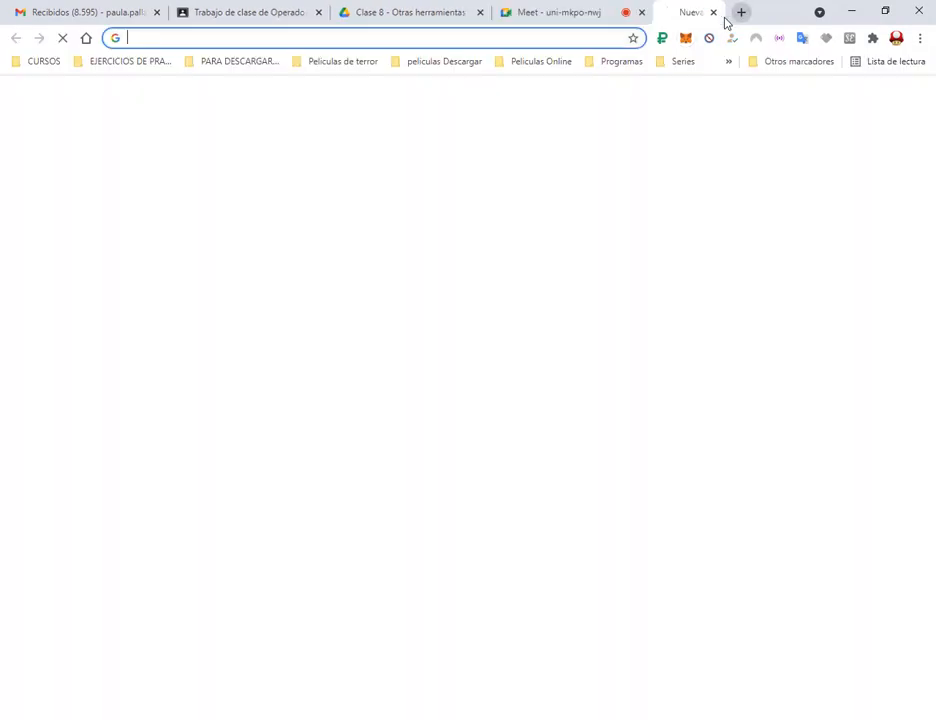
pyautogui.write('pe')
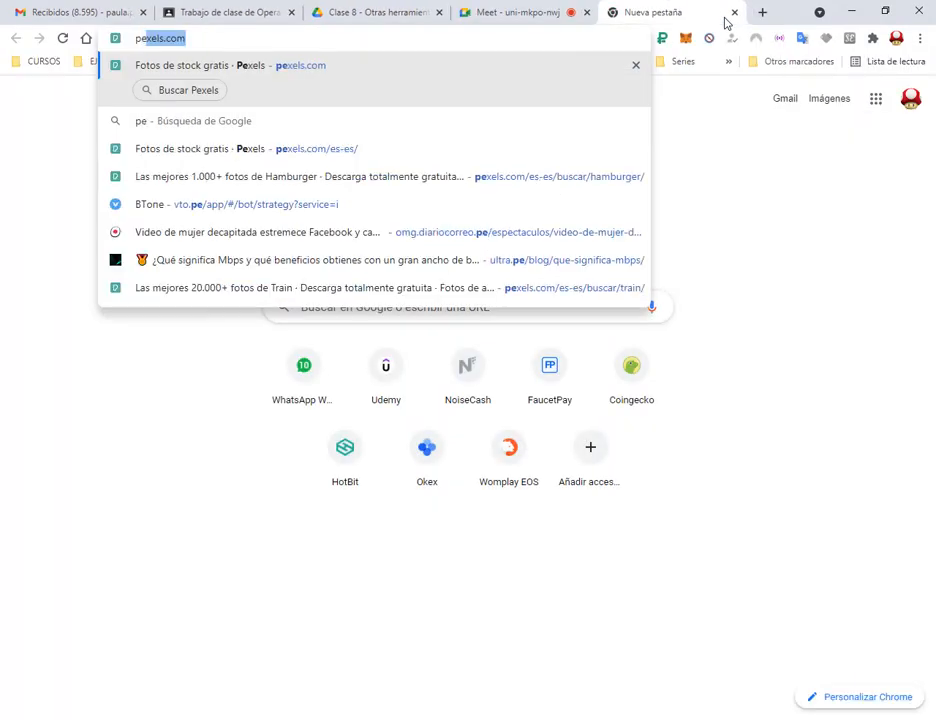
pyautogui.write('xel')
pyautogui.press('BackSpace')
pyautogui.press('Down')
pyautogui.press('Return')
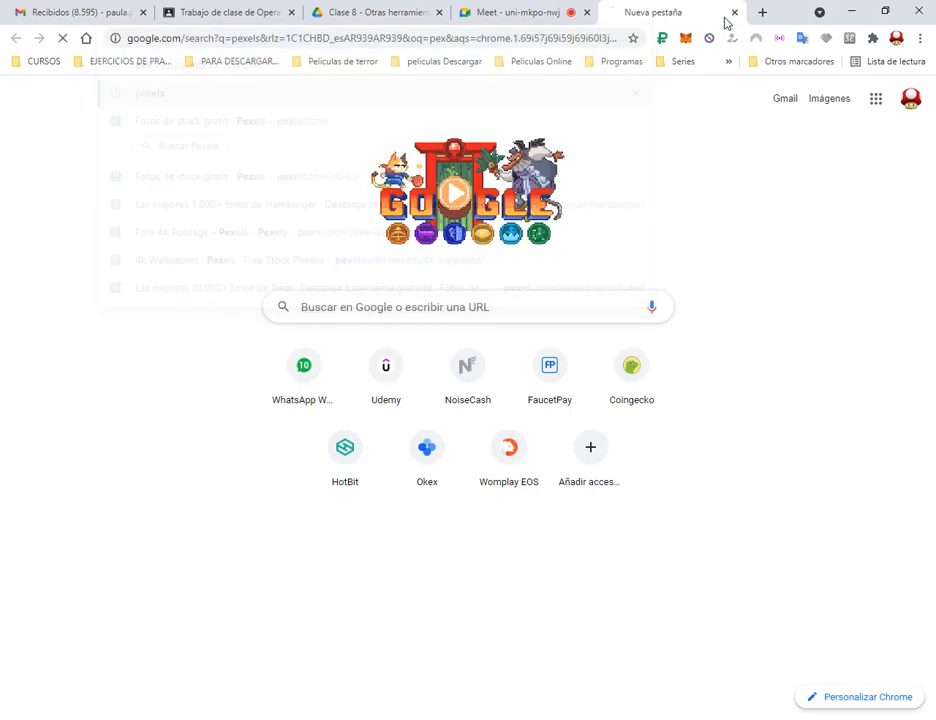
pyautogui.middleClick(276, 214)
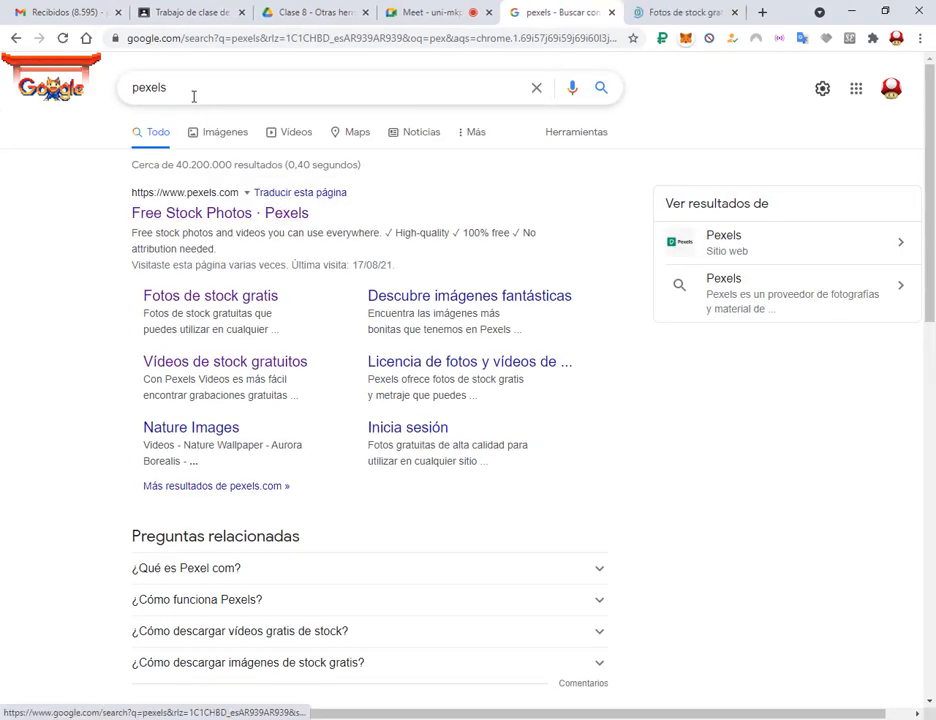
# Step: Search Google for pixabay and open the Pixabay site in a separate tab
pyautogui.doubleClick(194, 96)
pyautogui.write('pix')
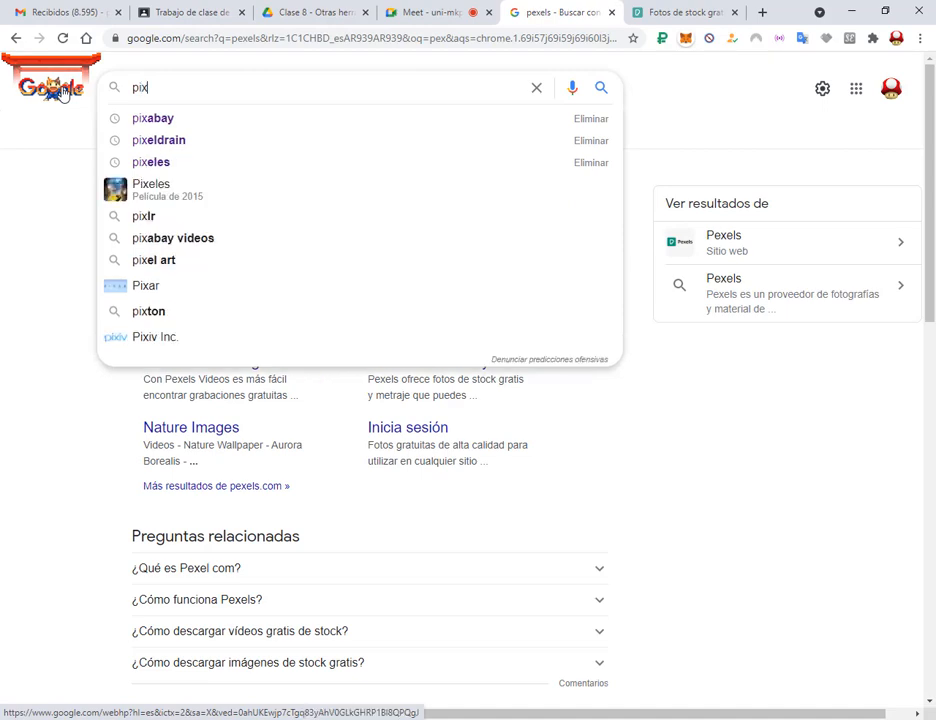
pyautogui.press('Down')
pyautogui.press('Return')
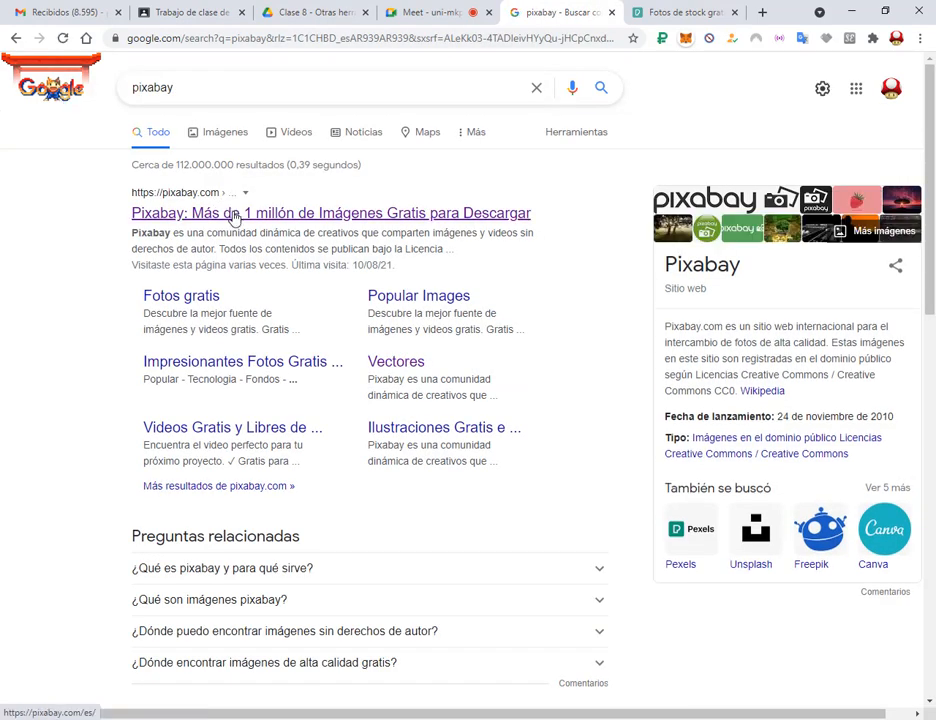
pyautogui.middleClick(234, 214)
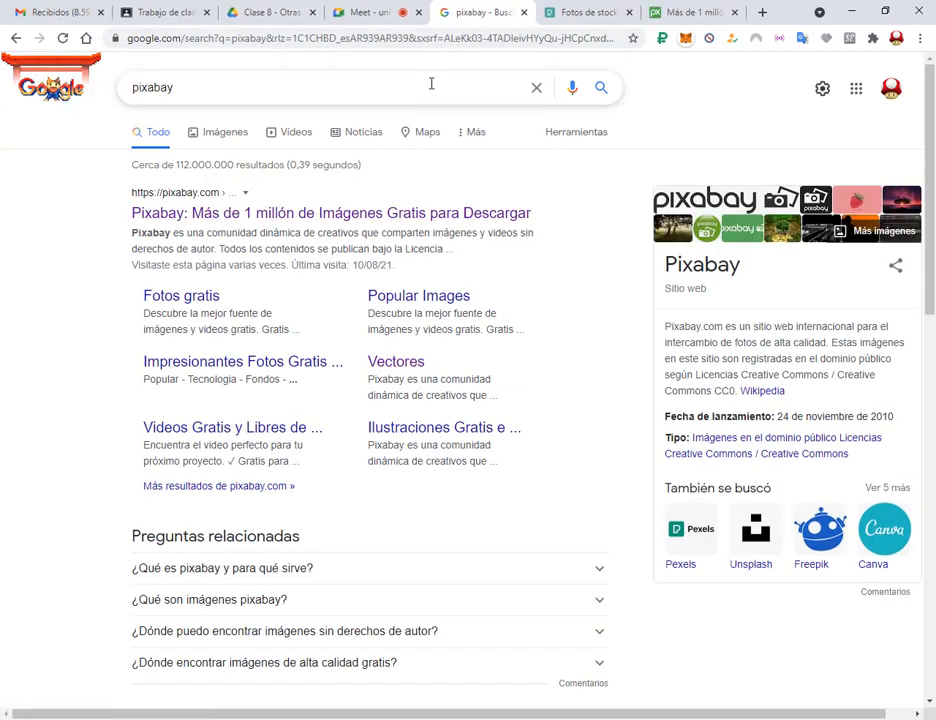
pyautogui.click(434, 85)
pyautogui.click(689, 88)
# Step: Search the Pexels site for hamburger photos
pyautogui.hotkey('ctrl', 'Tab')
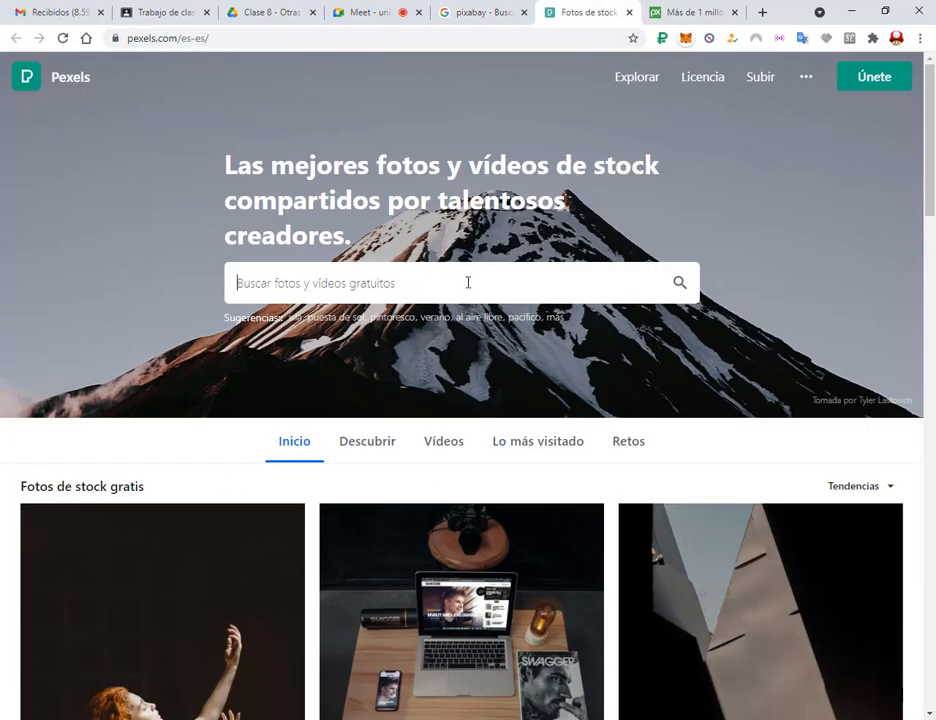
pyautogui.click(467, 283)
pyautogui.write('hambur')
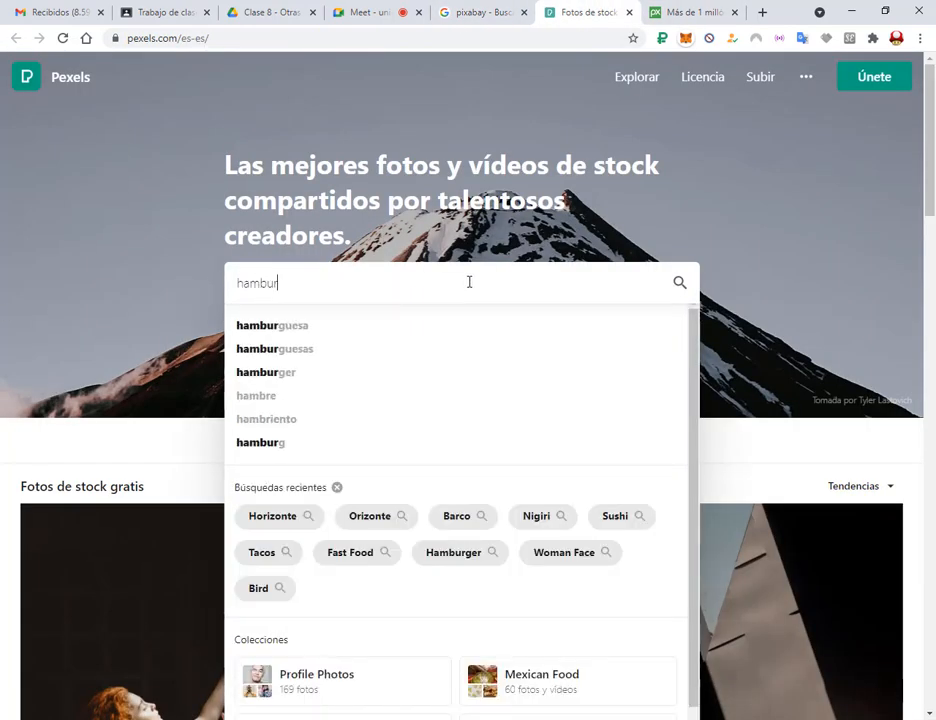
pyautogui.click(300, 372)
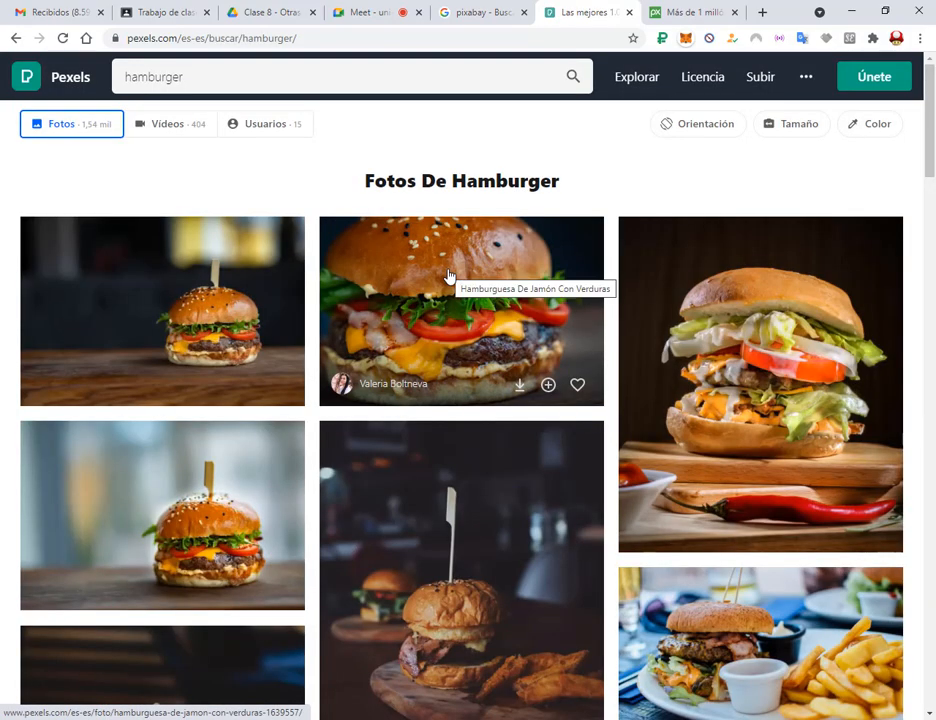
# Step: Download the close-up photo of the burger with tomato and melted cheese in the Grande (1920 x 1279) size, and return to the results
pyautogui.scroll(-3, 605, 237)
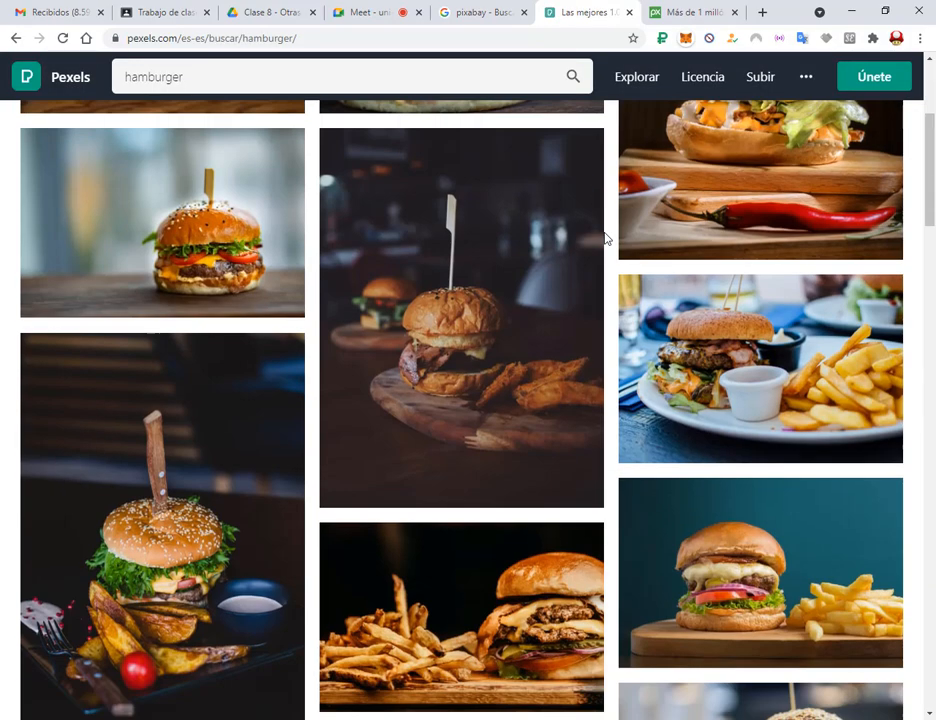
pyautogui.scroll(1, 605, 237)
pyautogui.scroll(1, 605, 237)
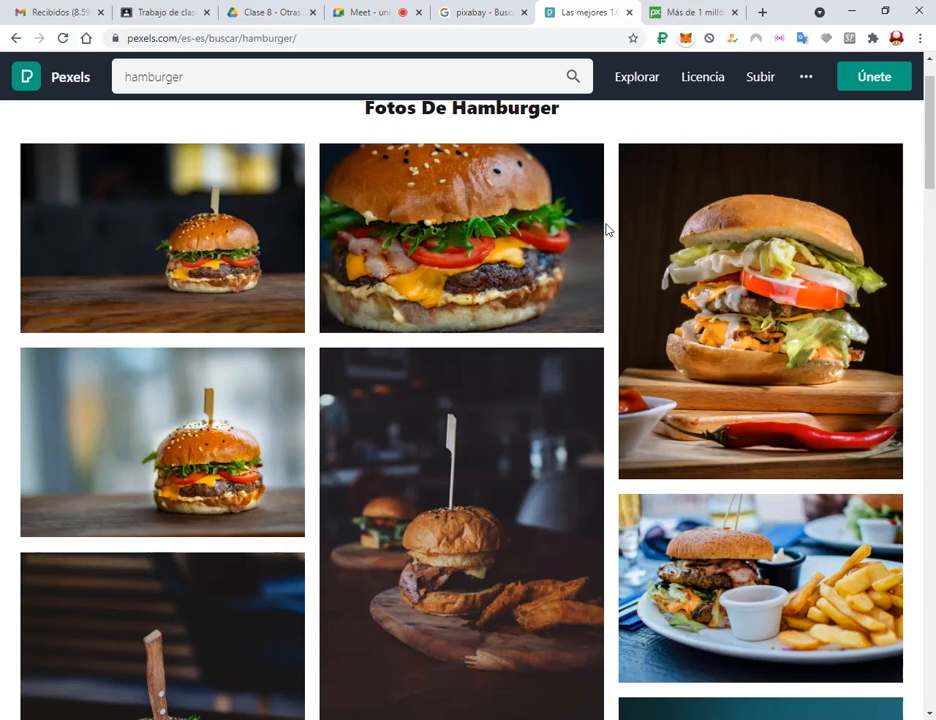
pyautogui.scroll(1, 605, 211)
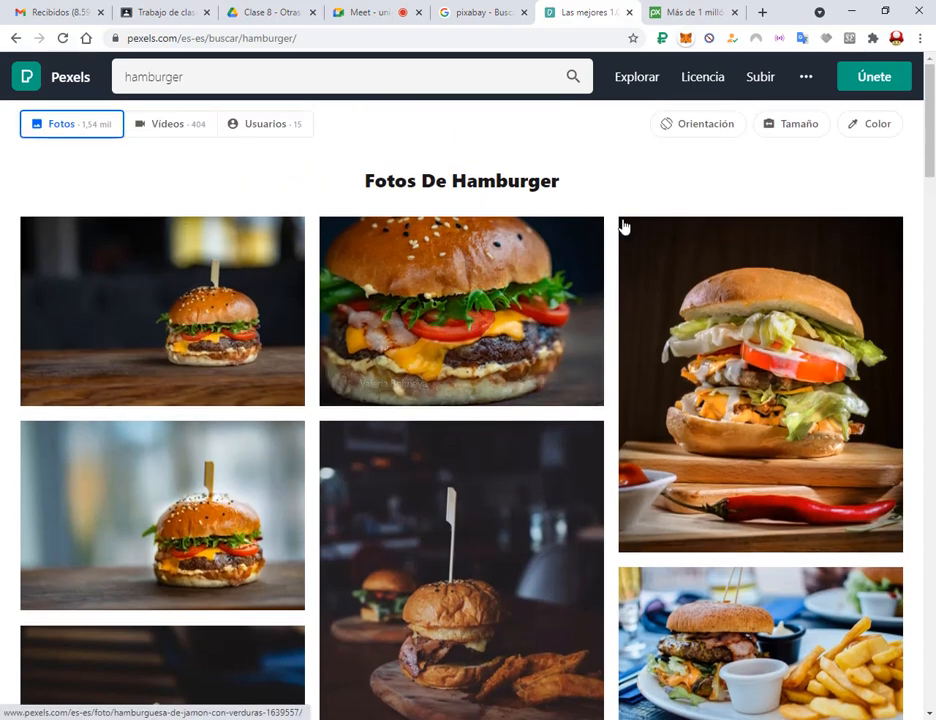
pyautogui.scroll(-2, 517, 189)
pyautogui.scroll(2, 517, 189)
pyautogui.click(428, 251)
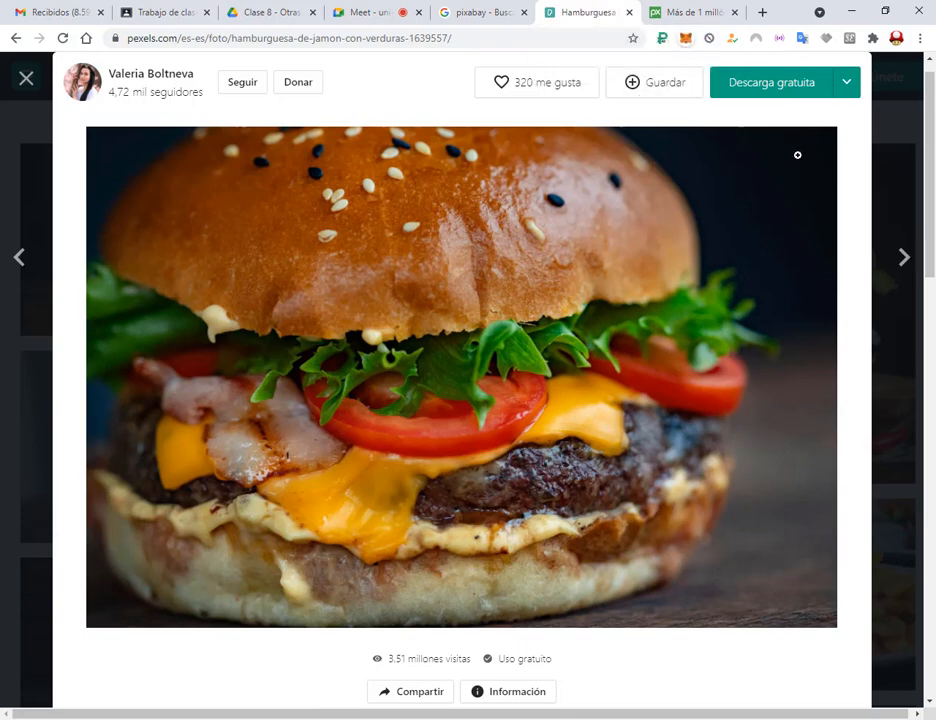
pyautogui.click(839, 93)
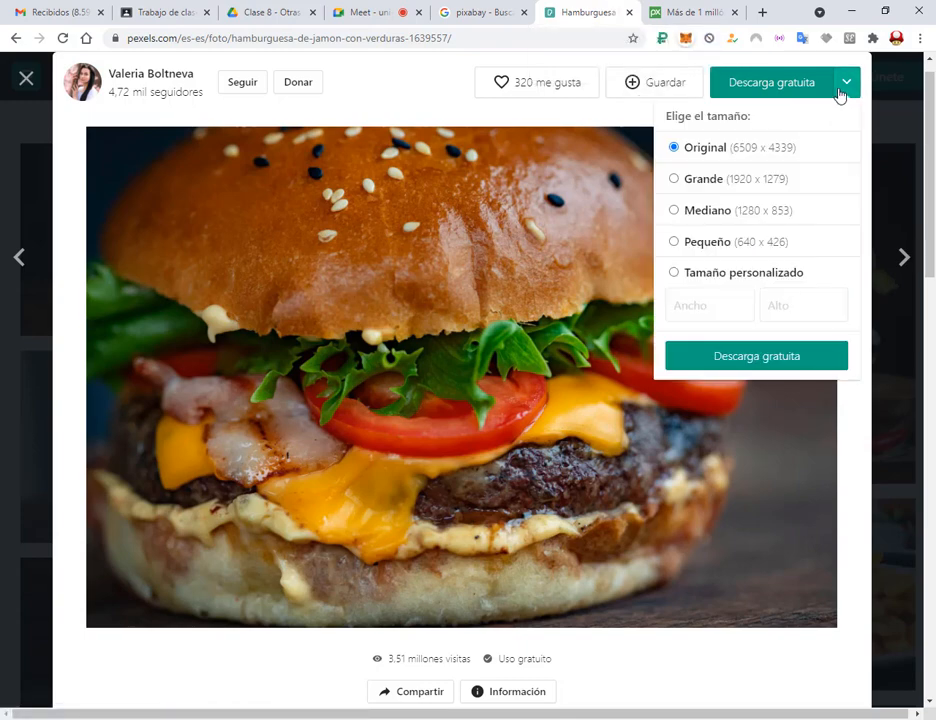
pyautogui.click(705, 182)
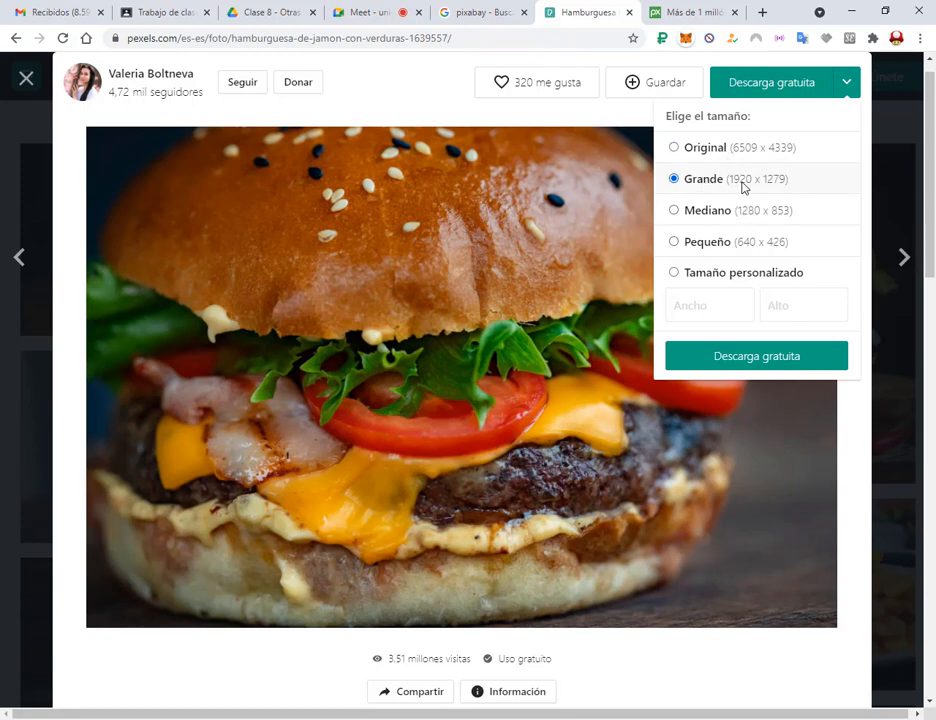
pyautogui.click(779, 357)
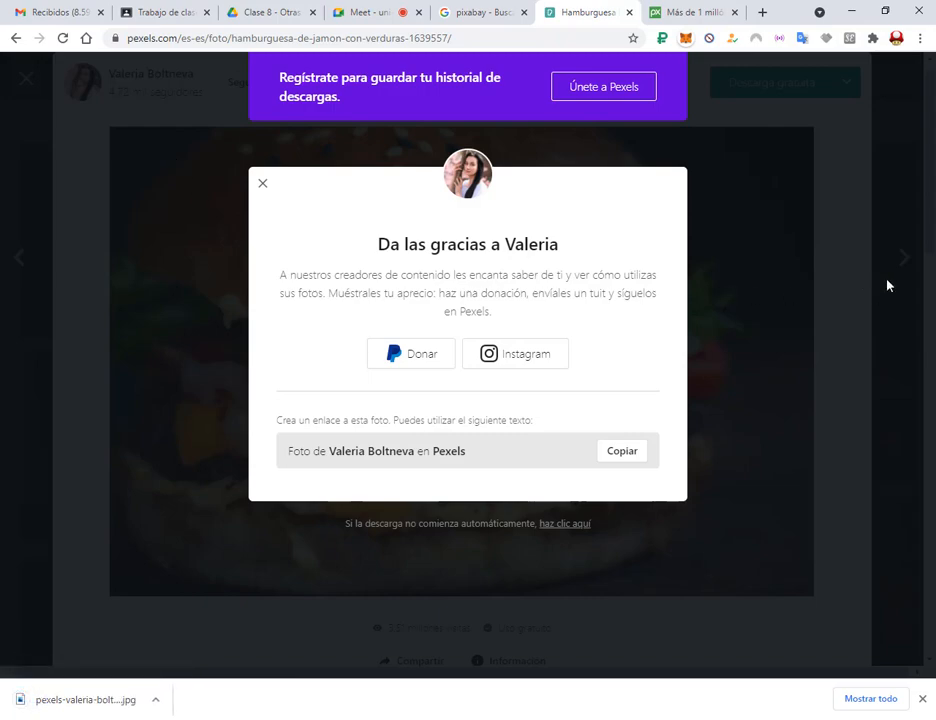
pyautogui.click(886, 285)
pyautogui.click(888, 282)
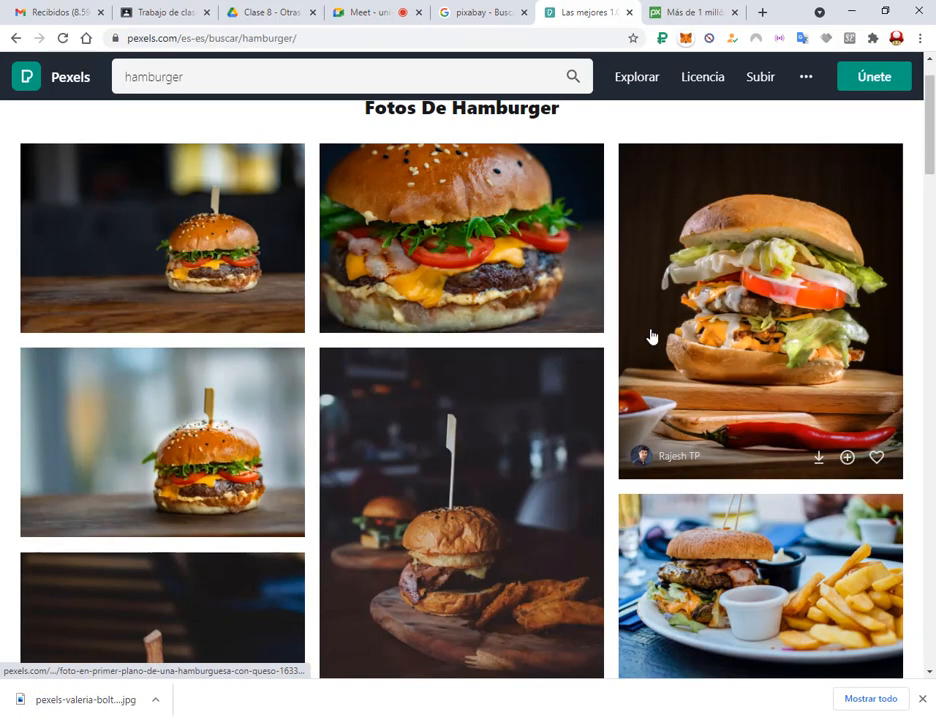
# Step: Preview the two photos of a skewered burger on a wooden table, one with a light background and one with a dark background
pyautogui.click(146, 397)
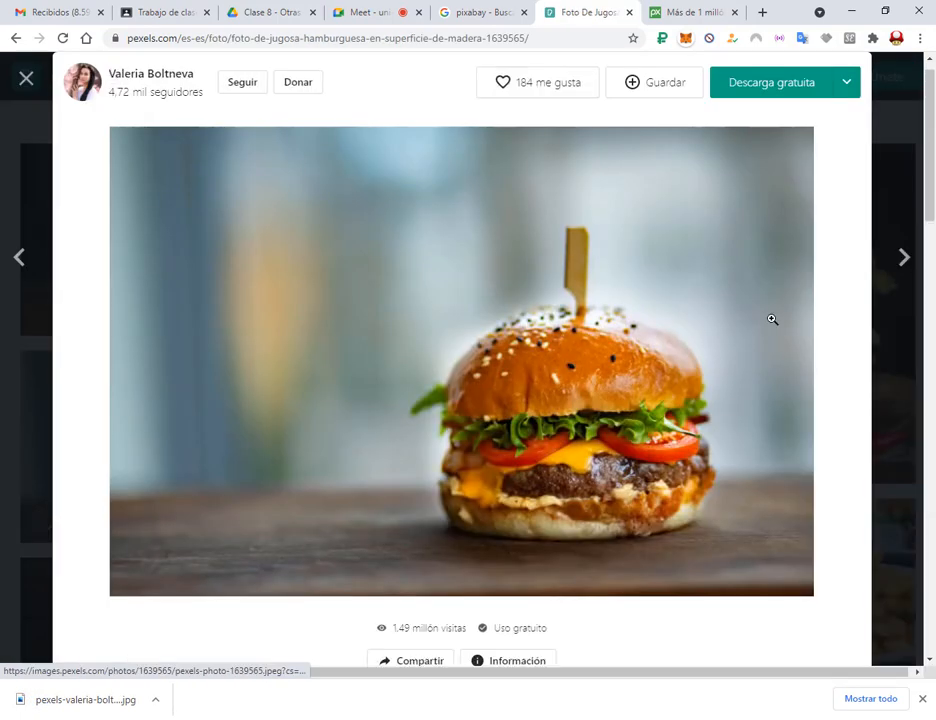
pyautogui.click(911, 323)
pyautogui.scroll(-3, 822, 260)
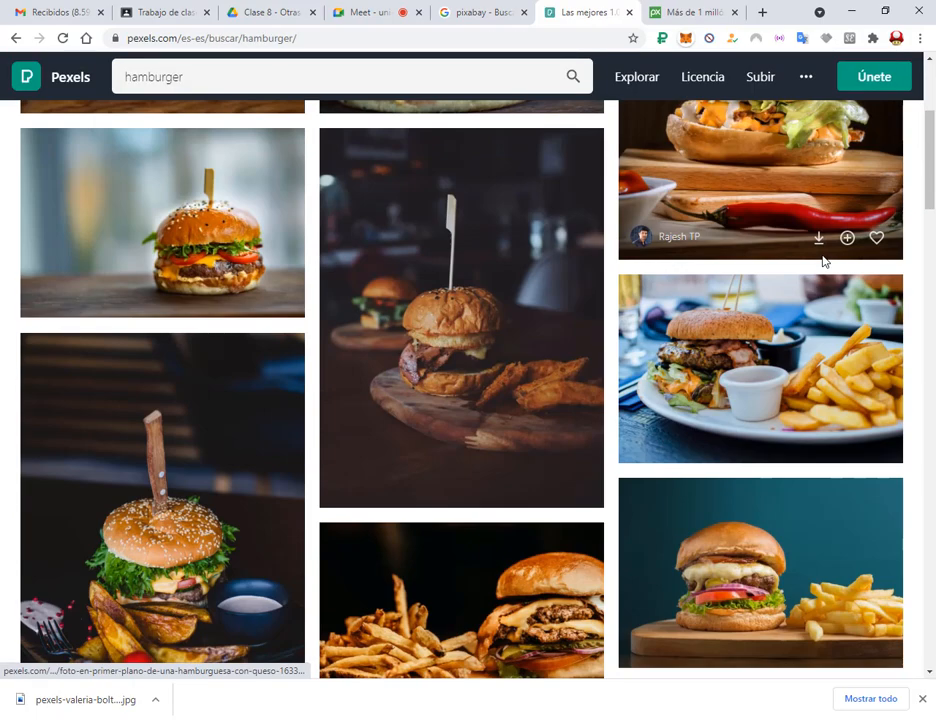
pyautogui.scroll(3, 822, 260)
pyautogui.click(182, 378)
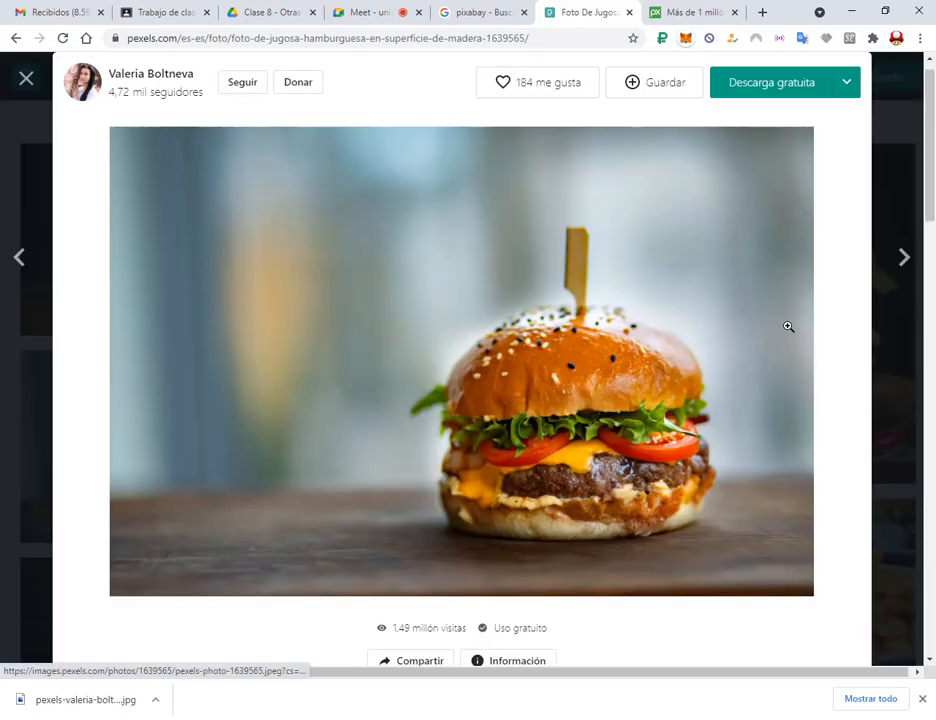
pyautogui.click(905, 397)
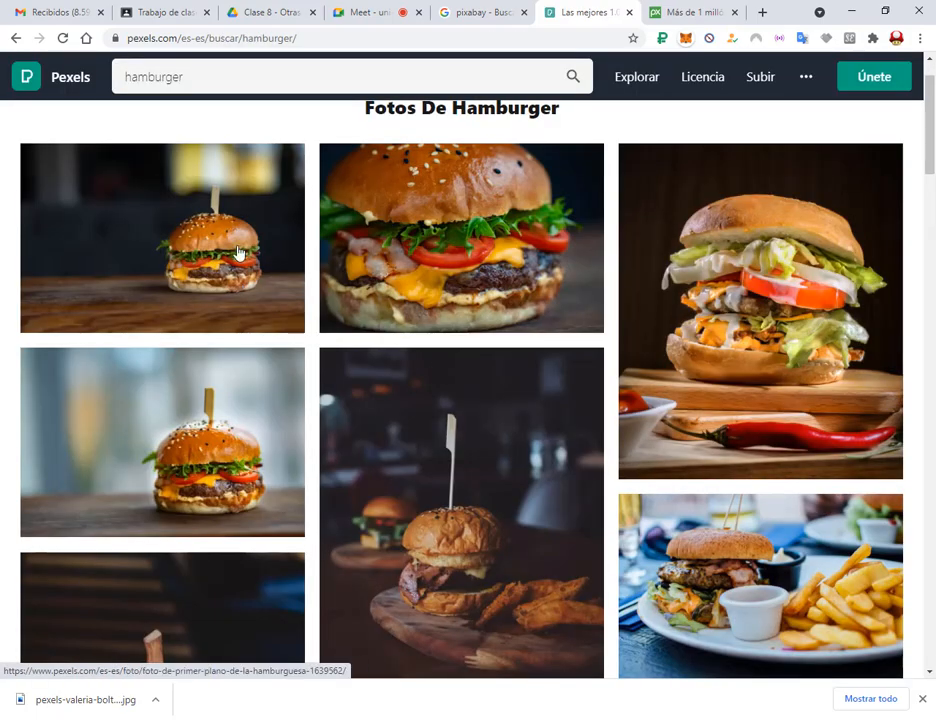
pyautogui.click(239, 250)
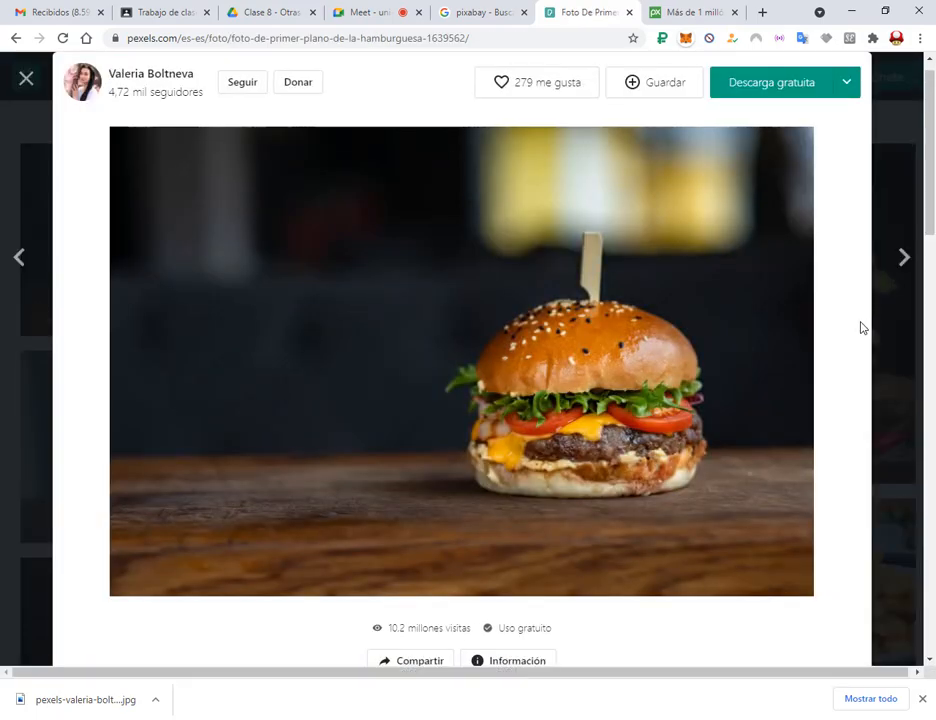
pyautogui.click(894, 345)
# Step: Browse the hamburger photo results for other suitable burger images and return to the first ones
pyautogui.scroll(-6, 819, 328)
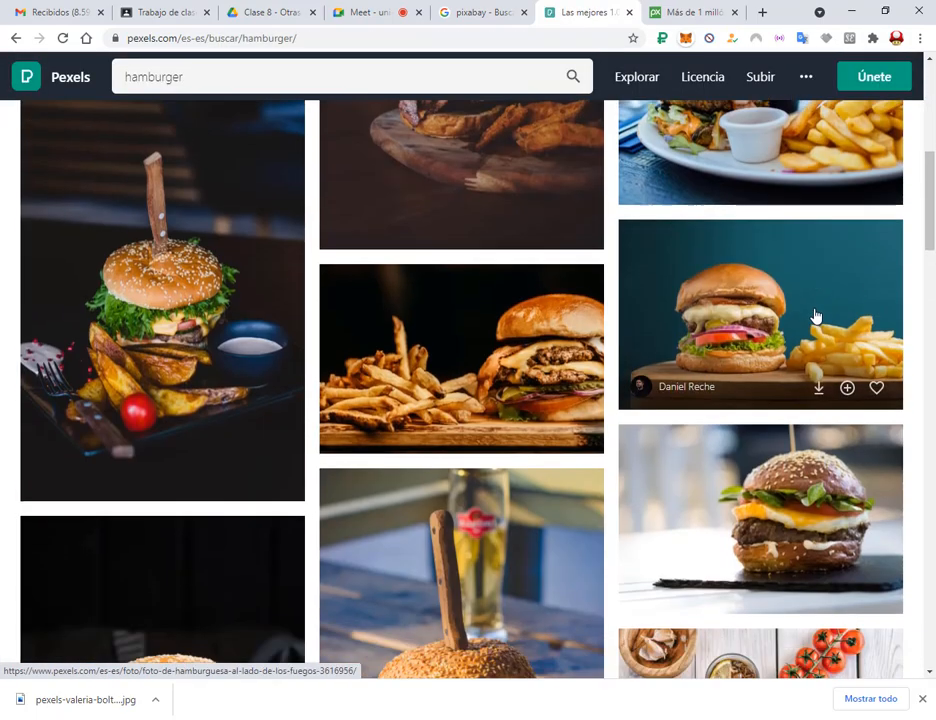
pyautogui.scroll(-15, 817, 320)
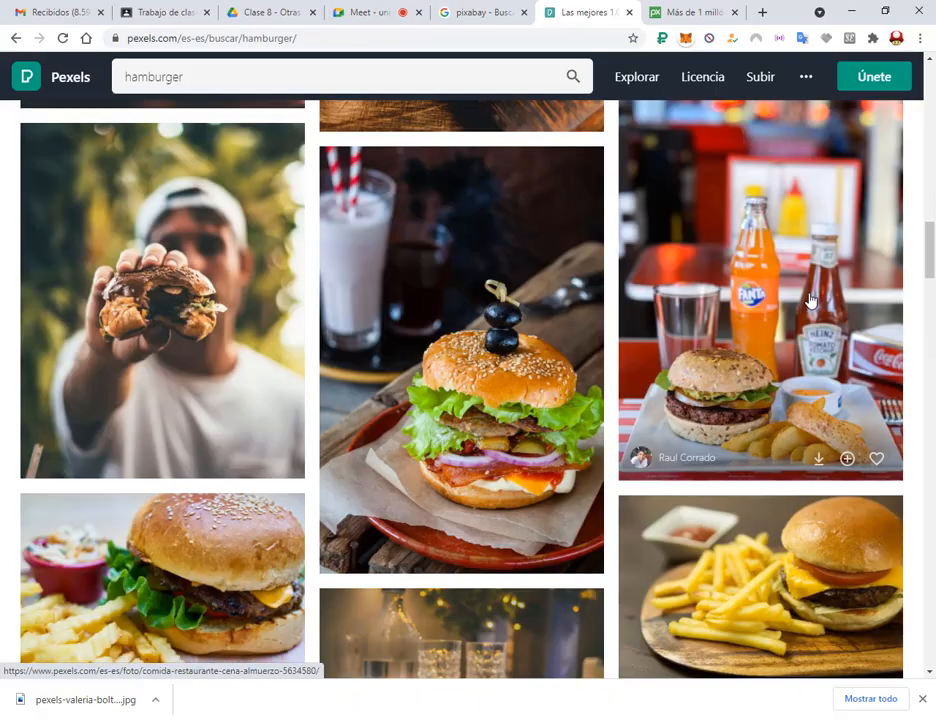
pyautogui.scroll(-10, 813, 295)
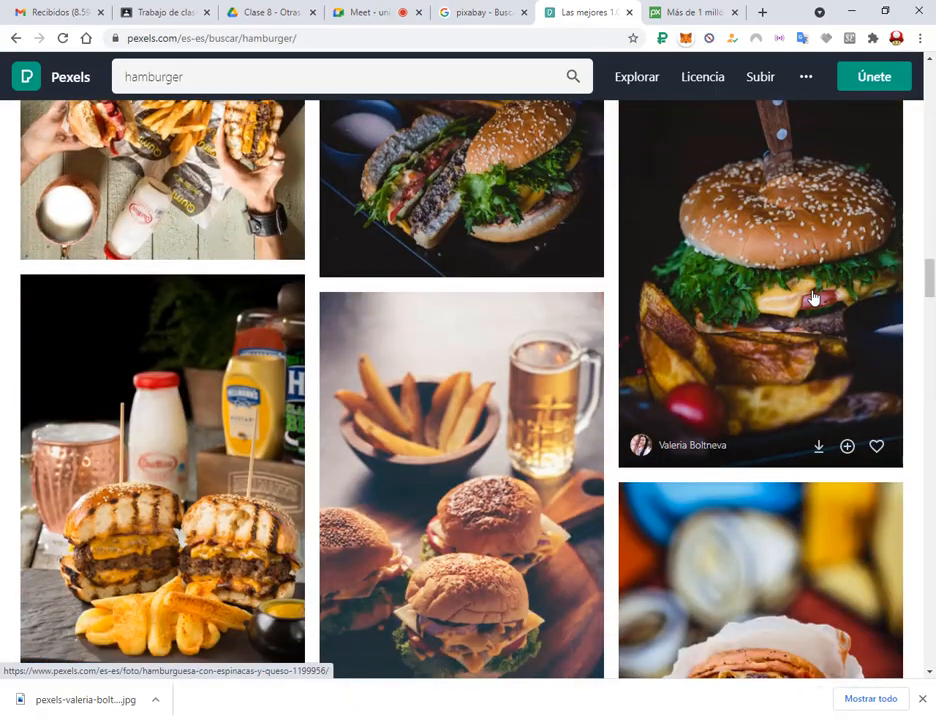
pyautogui.scroll(-10, 811, 297)
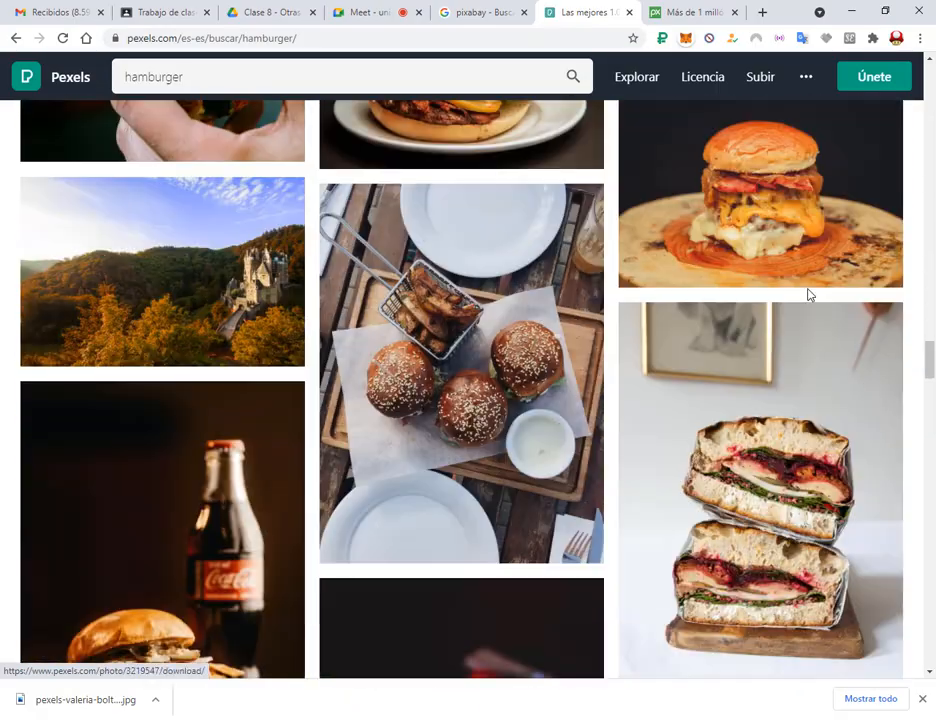
pyautogui.scroll(-10, 809, 297)
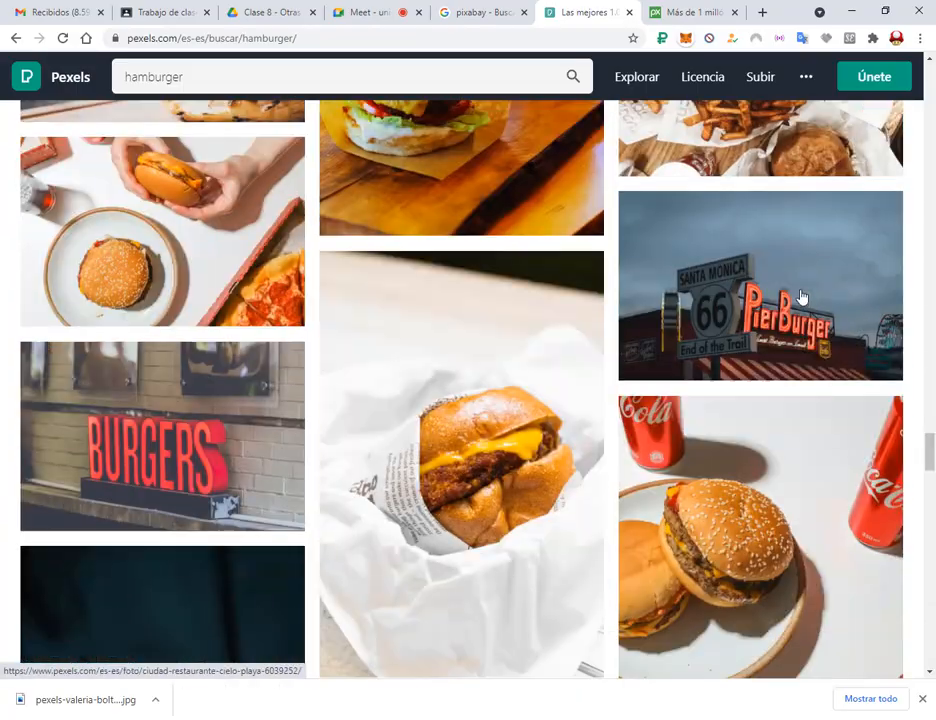
pyautogui.scroll(-5, 932, 528)
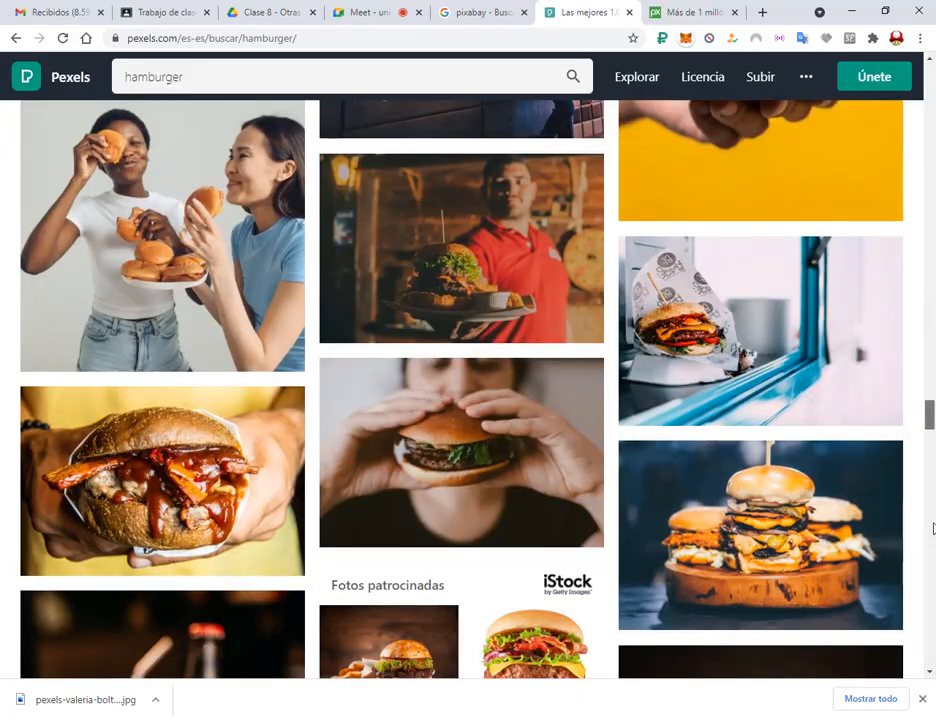
pyautogui.scroll(-15, 932, 528)
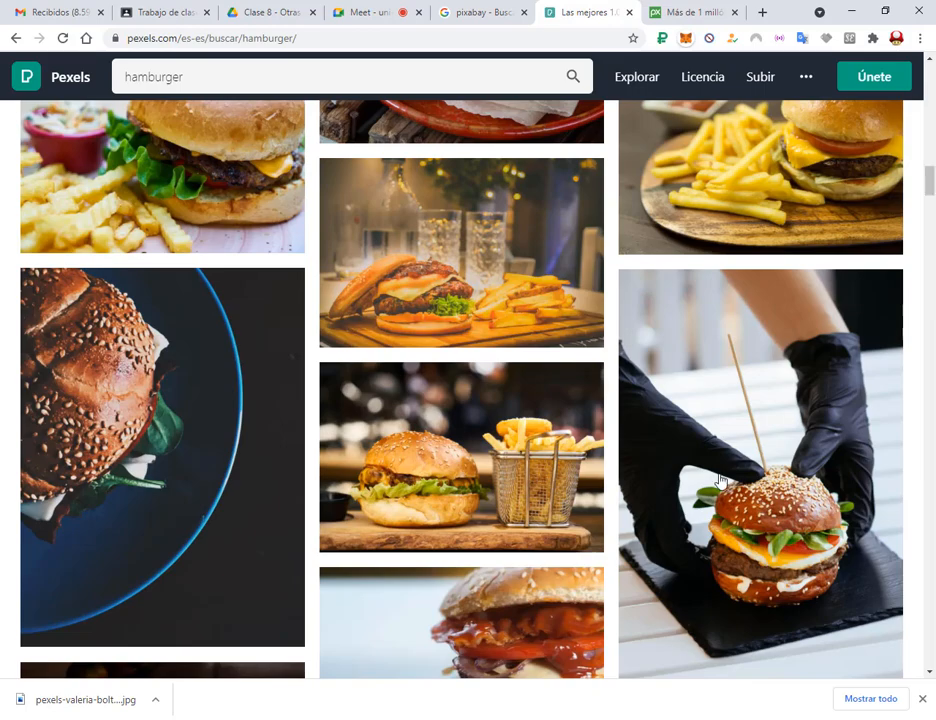
pyautogui.scroll(15, 720, 481)
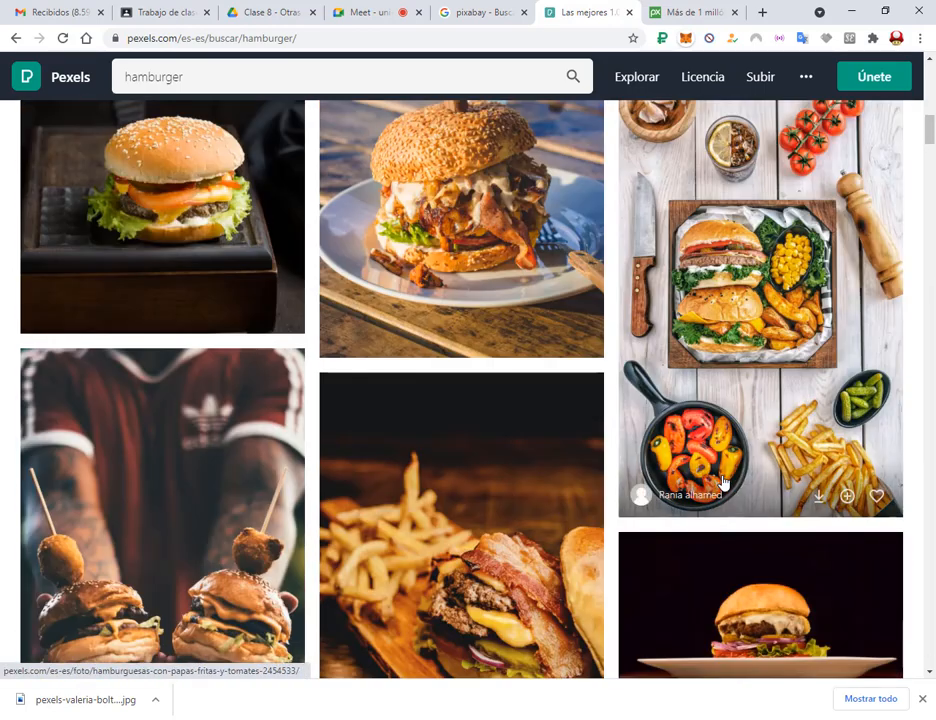
pyautogui.scroll(-6, 722, 482)
pyautogui.scroll(2, 722, 482)
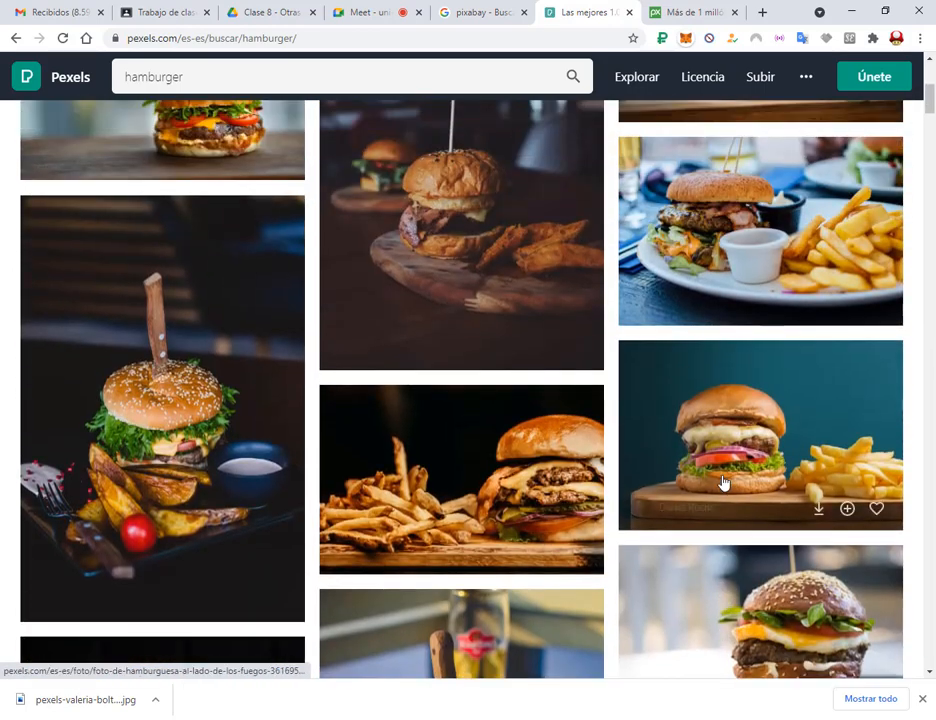
pyautogui.scroll(5, 722, 482)
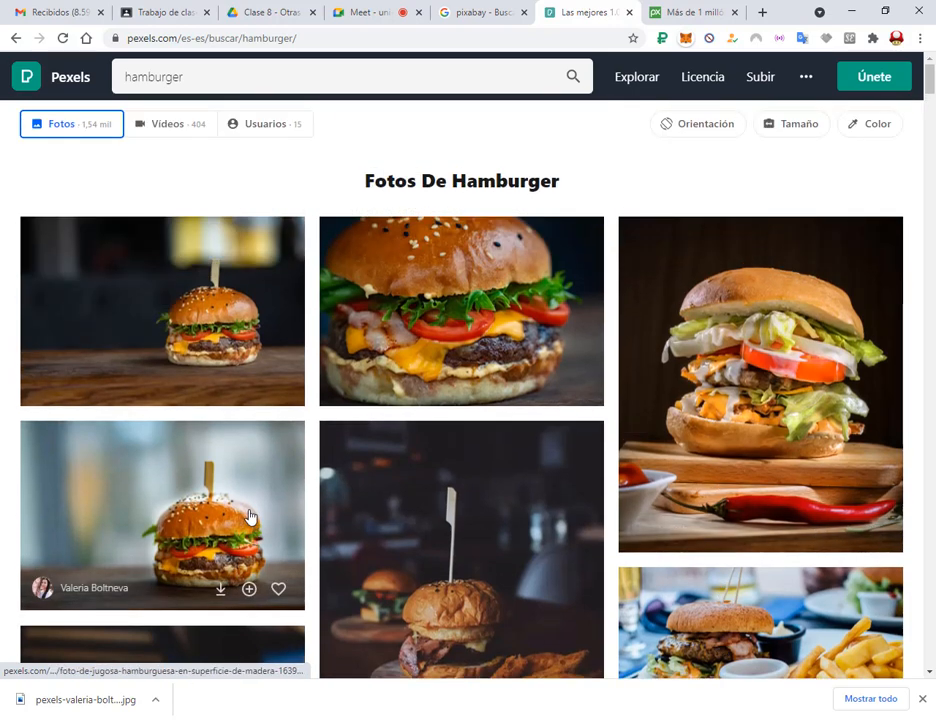
# Step: Download the skewered burger photo with the light background in the Grande (1920 x 1279) size, and return to the results
pyautogui.click(250, 516)
pyautogui.click(846, 84)
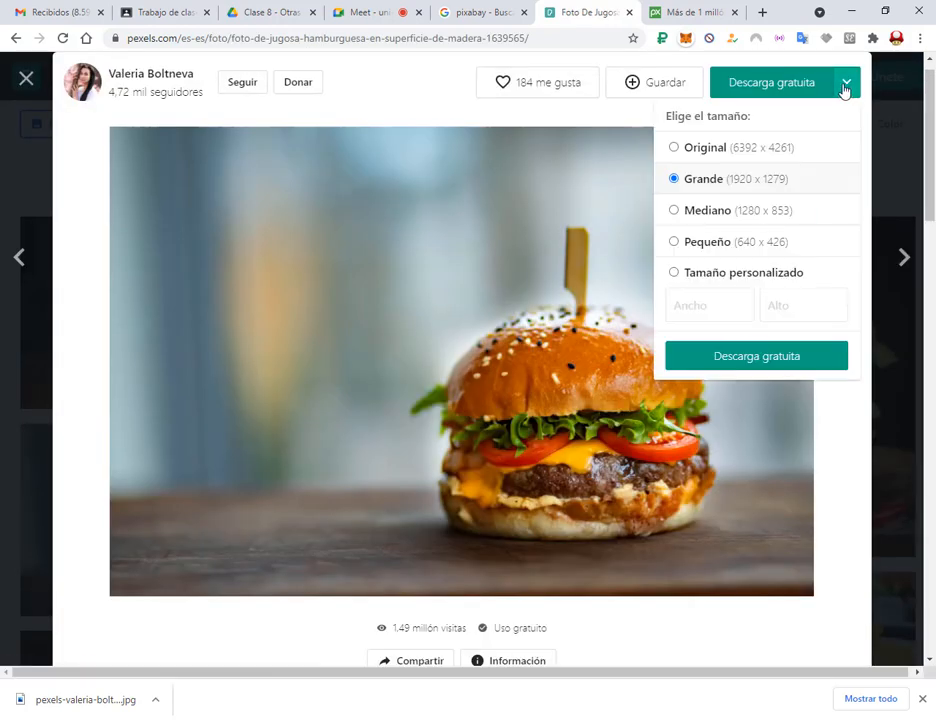
pyautogui.click(785, 357)
pyautogui.click(899, 175)
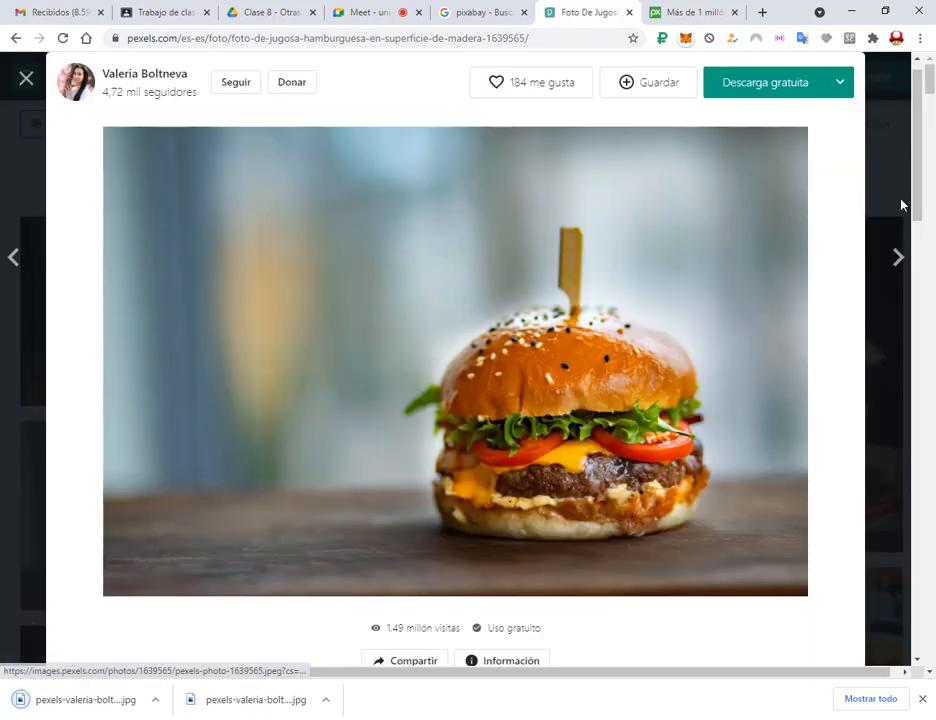
pyautogui.click(903, 203)
pyautogui.click(670, 10)
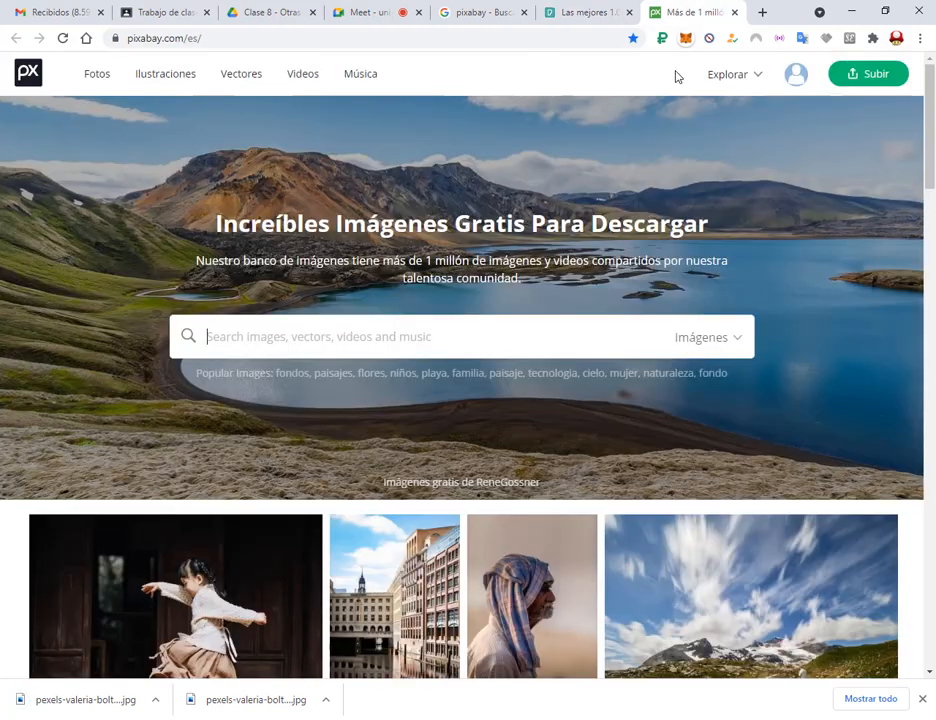
pyautogui.click(600, 12)
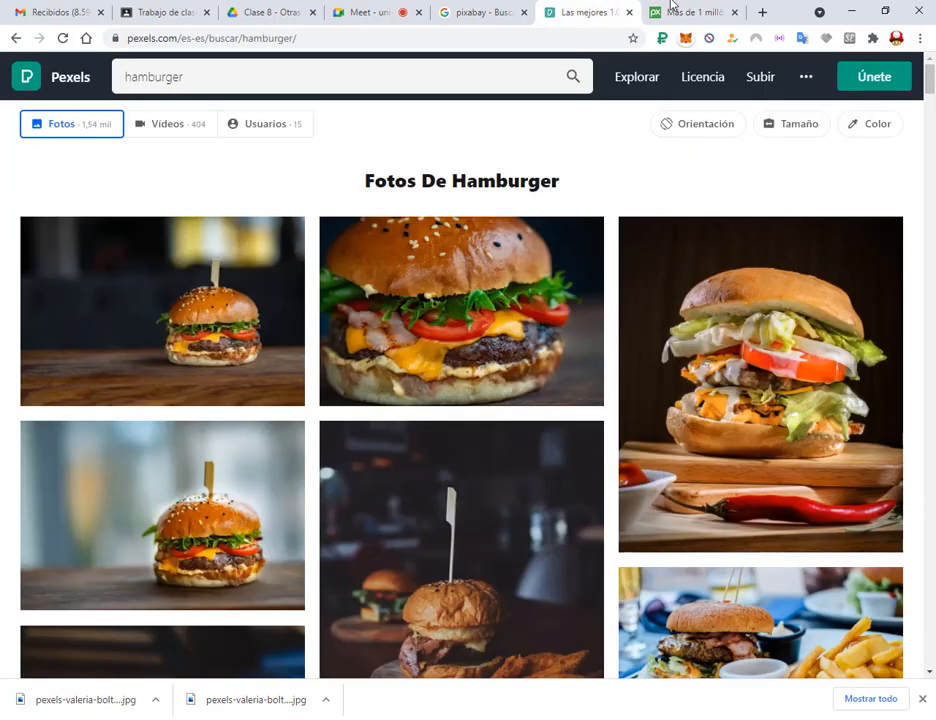
pyautogui.click(675, 11)
pyautogui.click(207, 336)
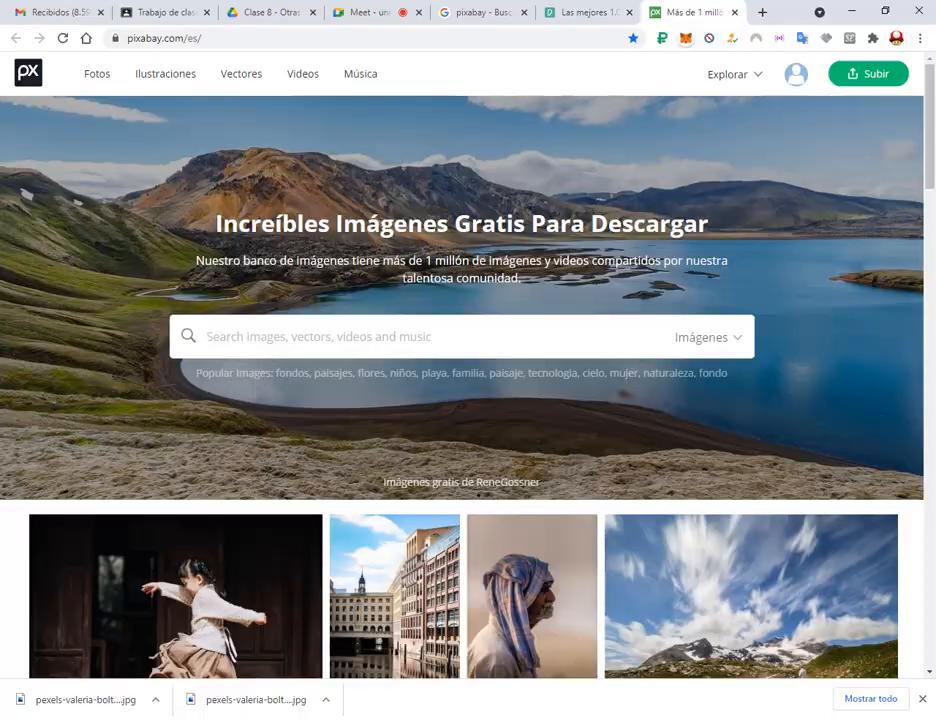
# Step: Place the downloaded close-up burger photo, pexels-valeria-boltneva-1639557.jpg, from the Descargas folder into the open Rectángulo 1 smart object in Photoshop
pyautogui.hotkey('alt', 'Tab')
pyautogui.click(342, 558)
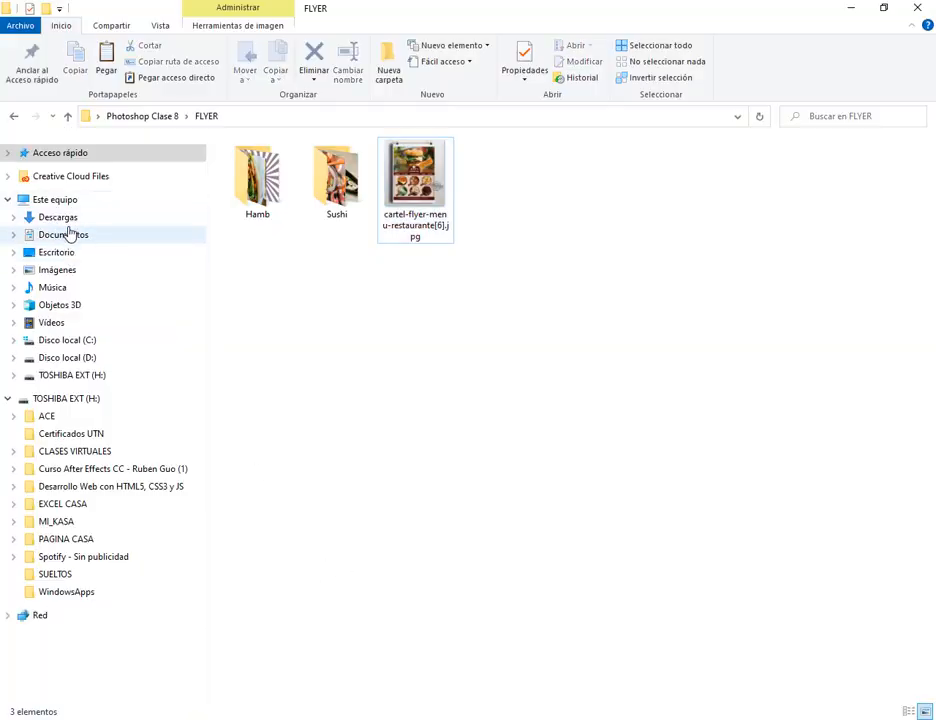
pyautogui.click(62, 219)
pyautogui.click(342, 190)
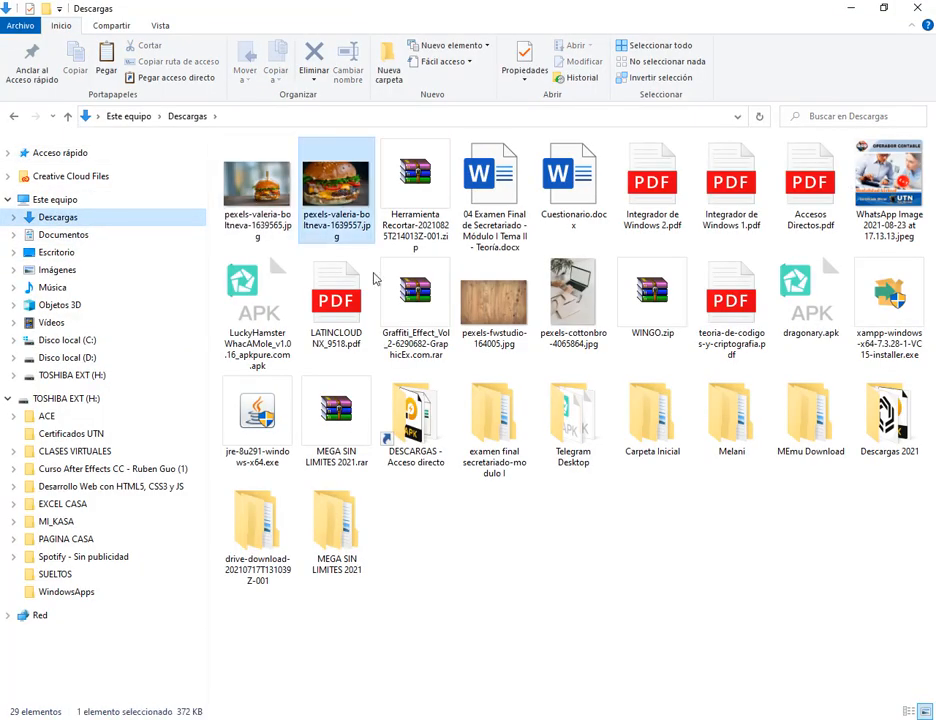
pyautogui.moveTo(375, 279); pyautogui.dragTo(414, 450)
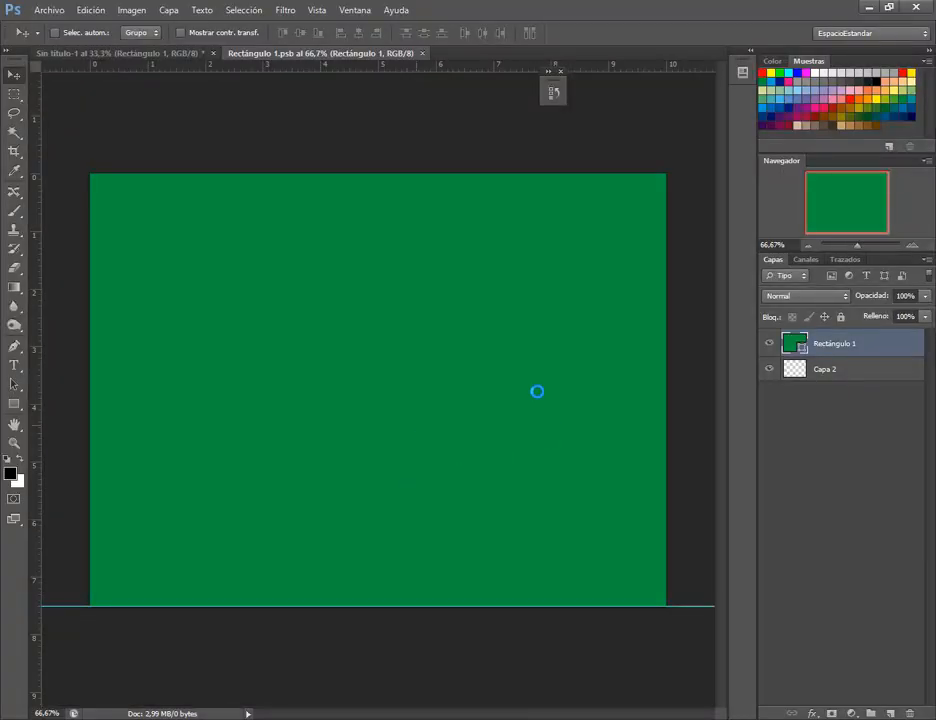
pyautogui.press('Return')
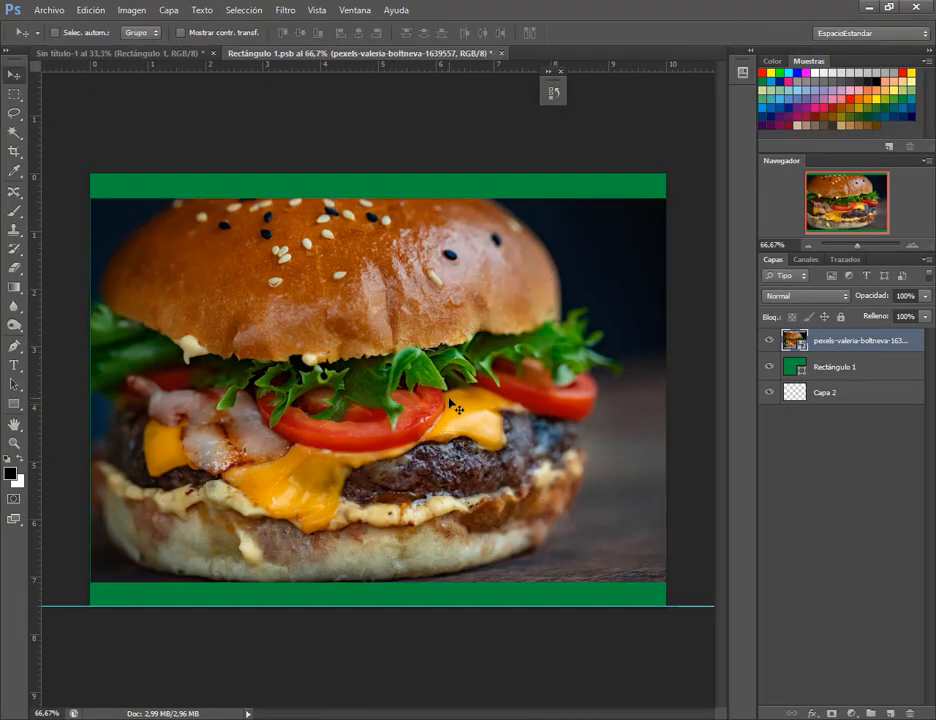
# Step: Enlarge the close-up burger photo proportionally and position it so that it covers the whole green rectangle
pyautogui.scroll(-1, 449, 403)
pyautogui.hotkey('ctrl', 't')
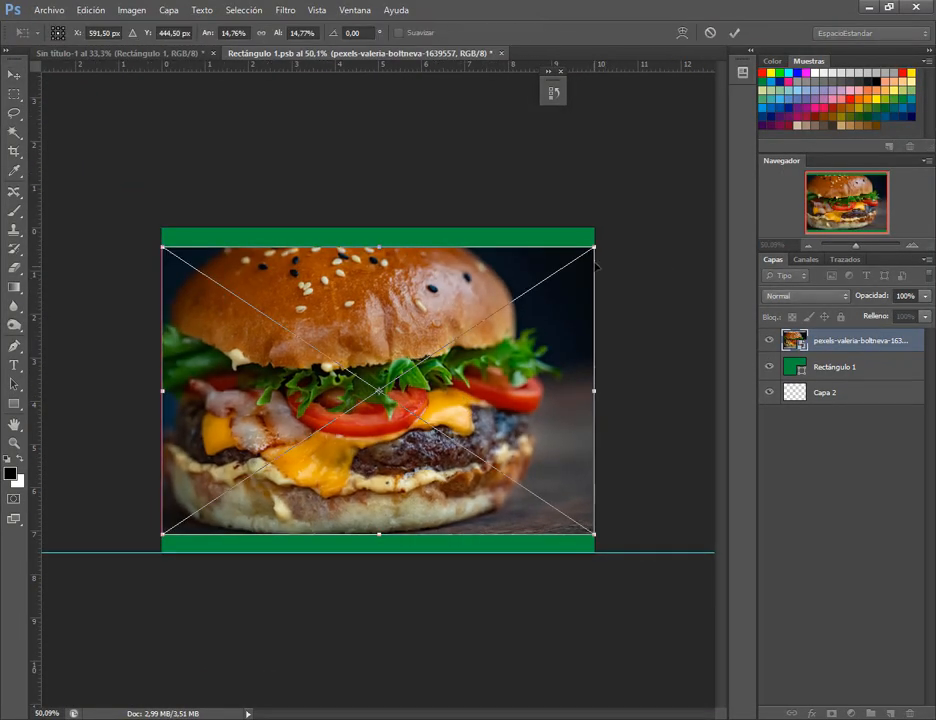
pyautogui.moveTo(595, 246); pyautogui.dragTo(657, 205)
pyautogui.moveTo(620, 309); pyautogui.dragTo(597, 333)
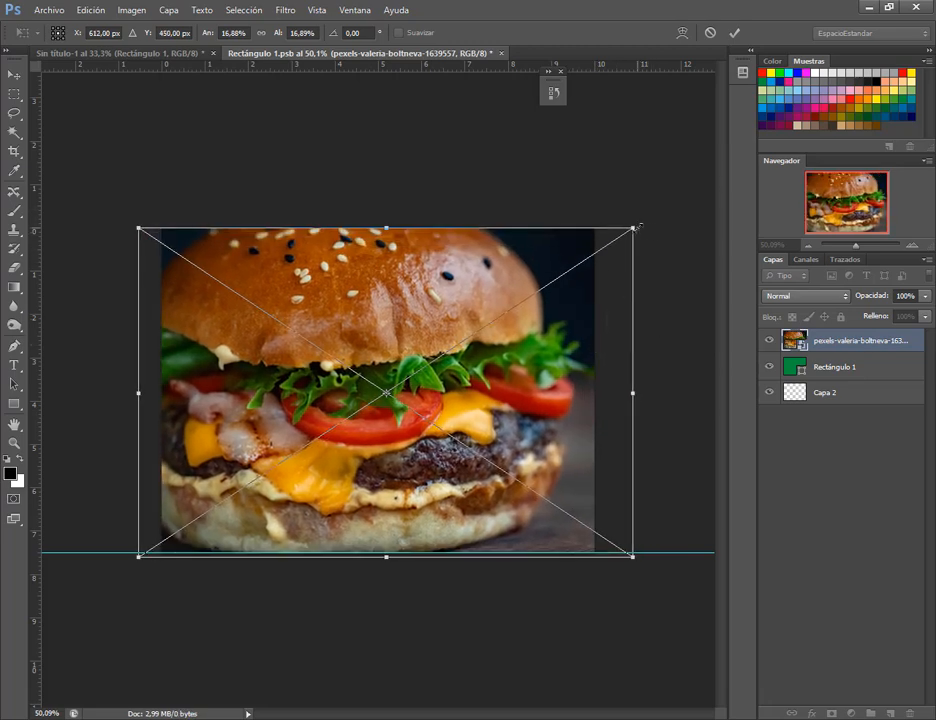
pyautogui.moveTo(637, 227); pyautogui.dragTo(652, 216)
pyautogui.press('Return')
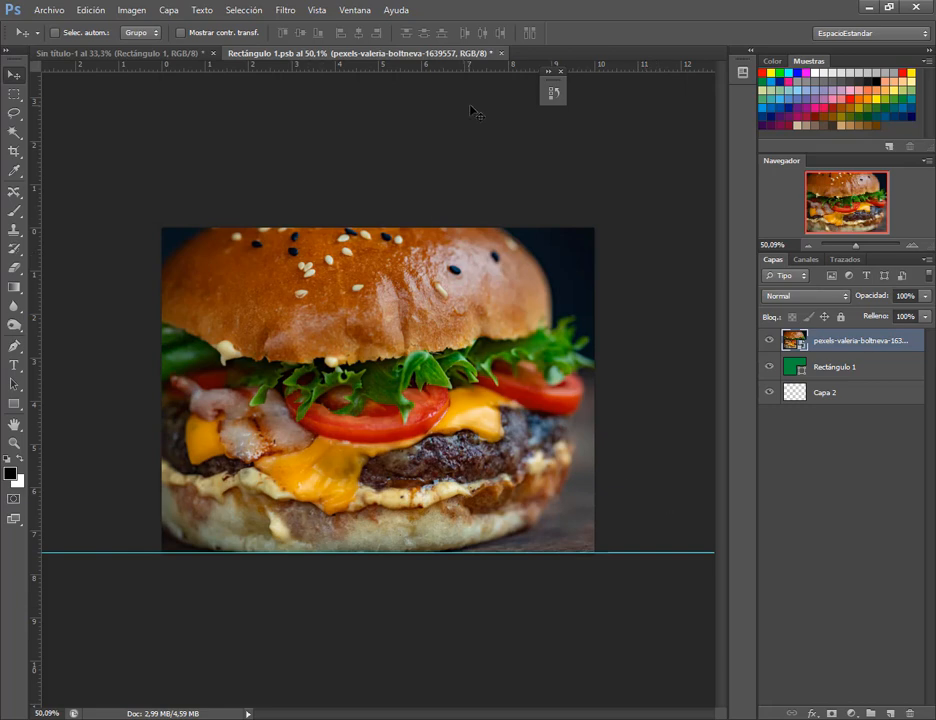
# Step: Delete the close-up burger photo layer from the smart object, and undo the deletion
pyautogui.moveTo(868, 345); pyautogui.dragTo(909, 713)
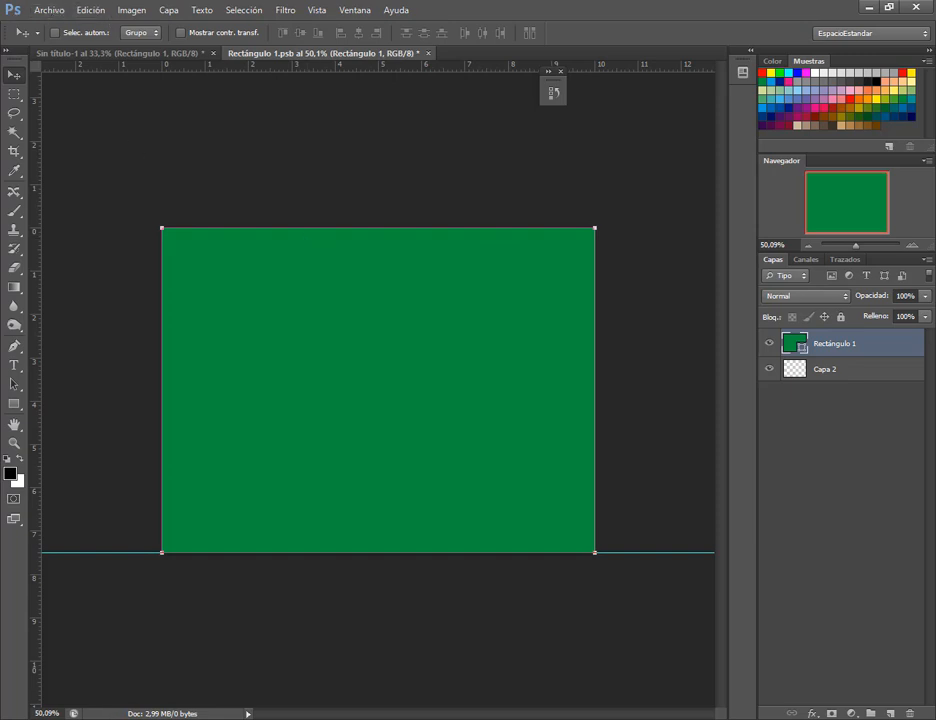
pyautogui.hotkey('ctrl', 'z')
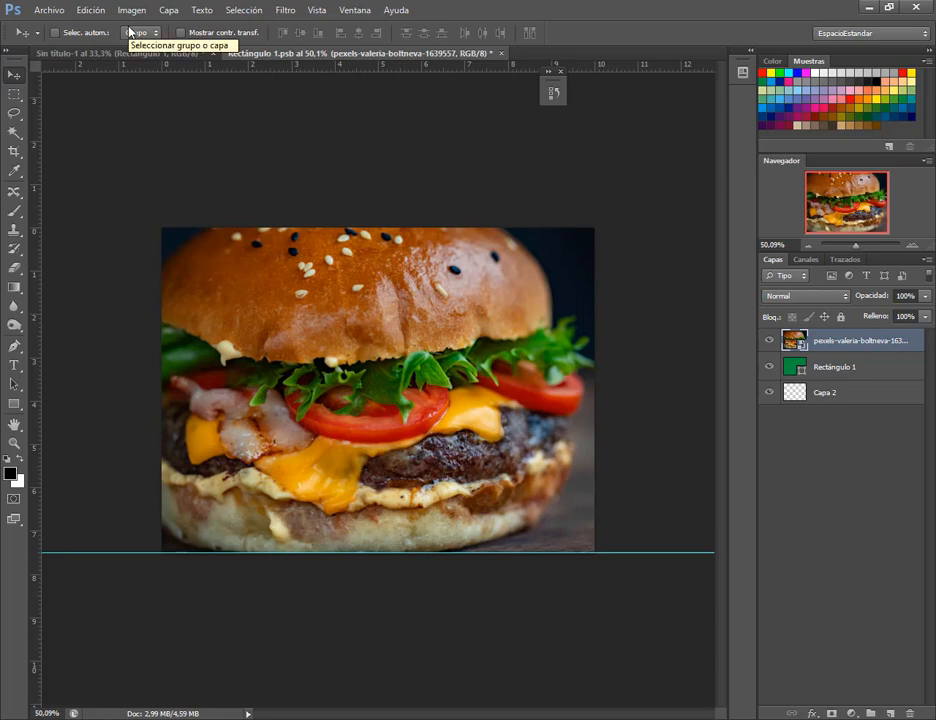
# Step: Save the smart object's contents with the burger photo, and close it to return to the flyer
pyautogui.click(48, 10)
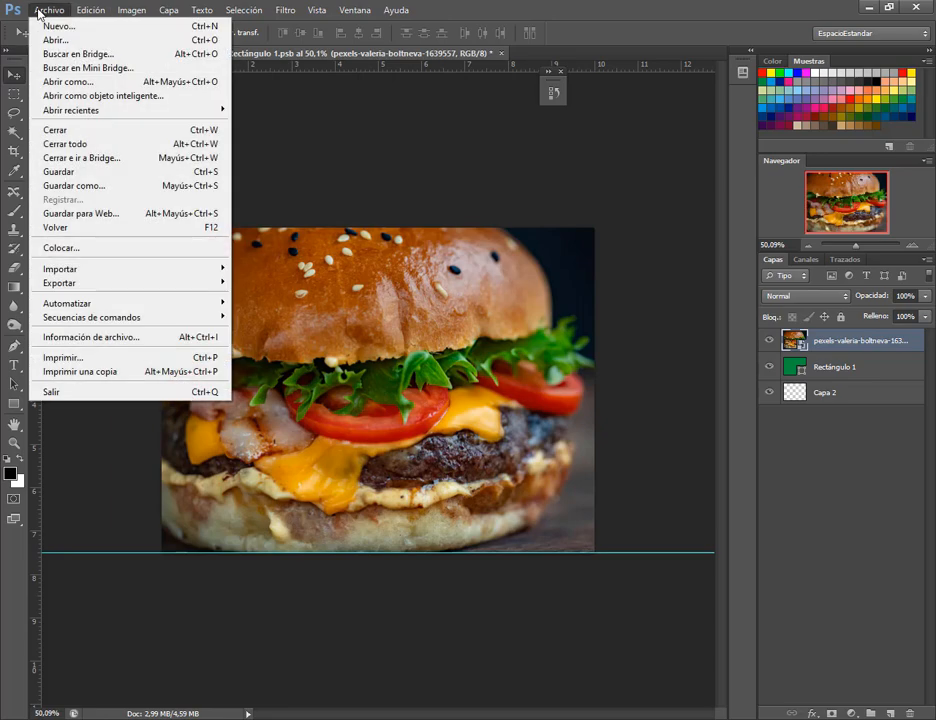
pyautogui.click(84, 172)
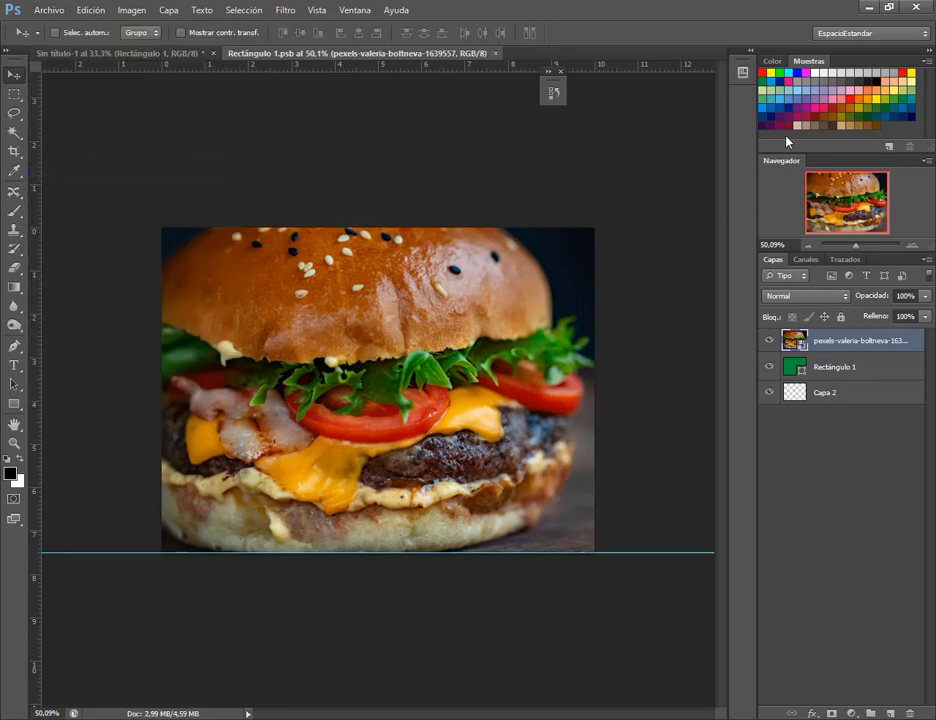
pyautogui.click(495, 53)
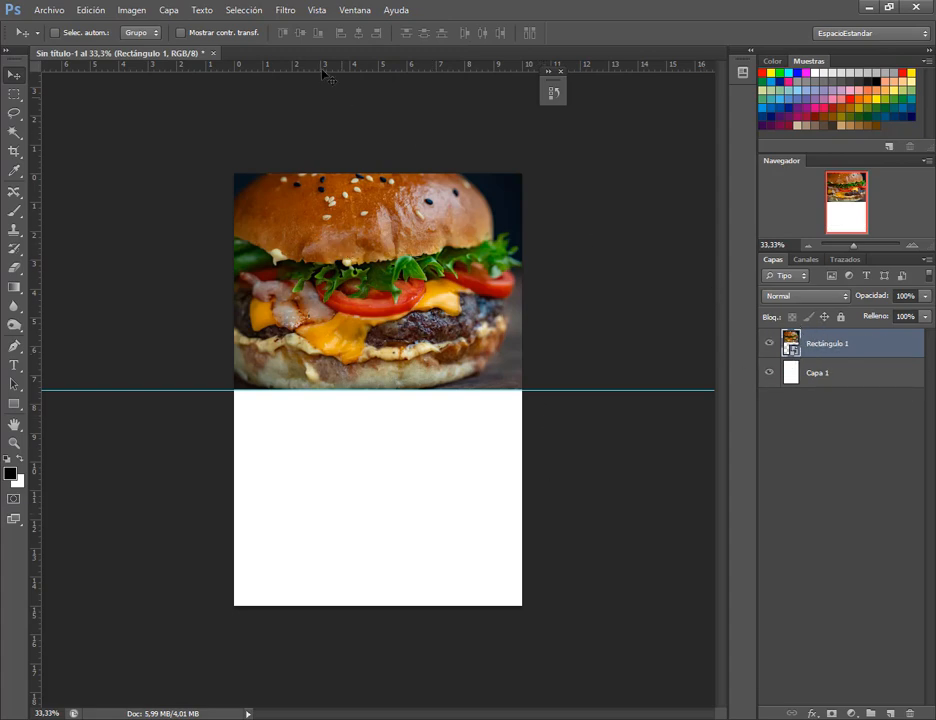
# Step: Apply a Gaussian blur smart filter with a 23,7 px radius to the Rectángulo 1 layer, and collapse its filter list
pyautogui.click(286, 10)
pyautogui.moveTo(482, 158)
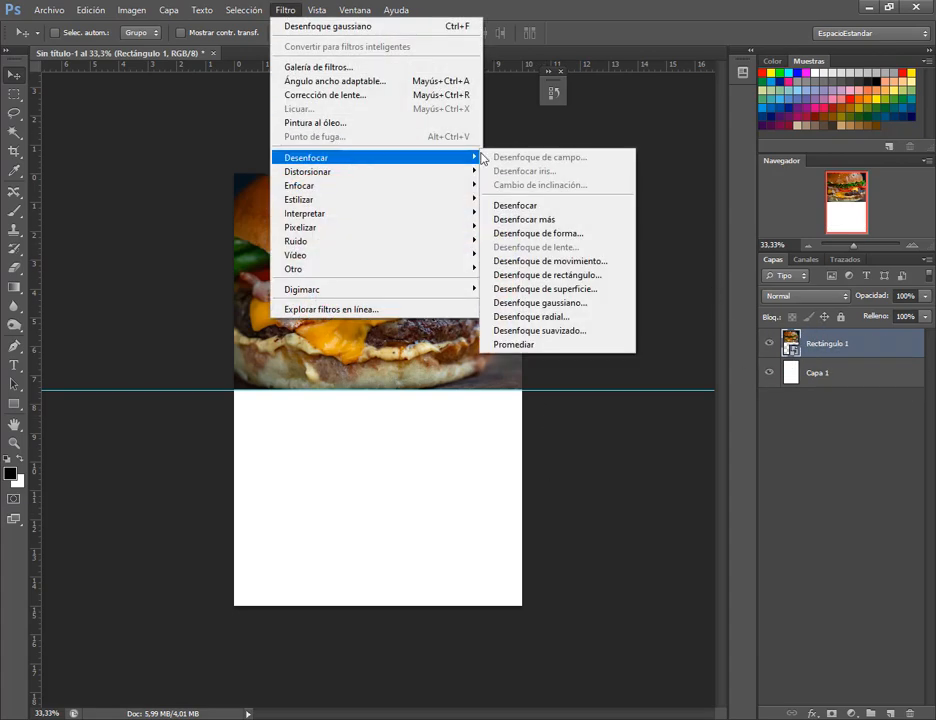
pyautogui.click(578, 303)
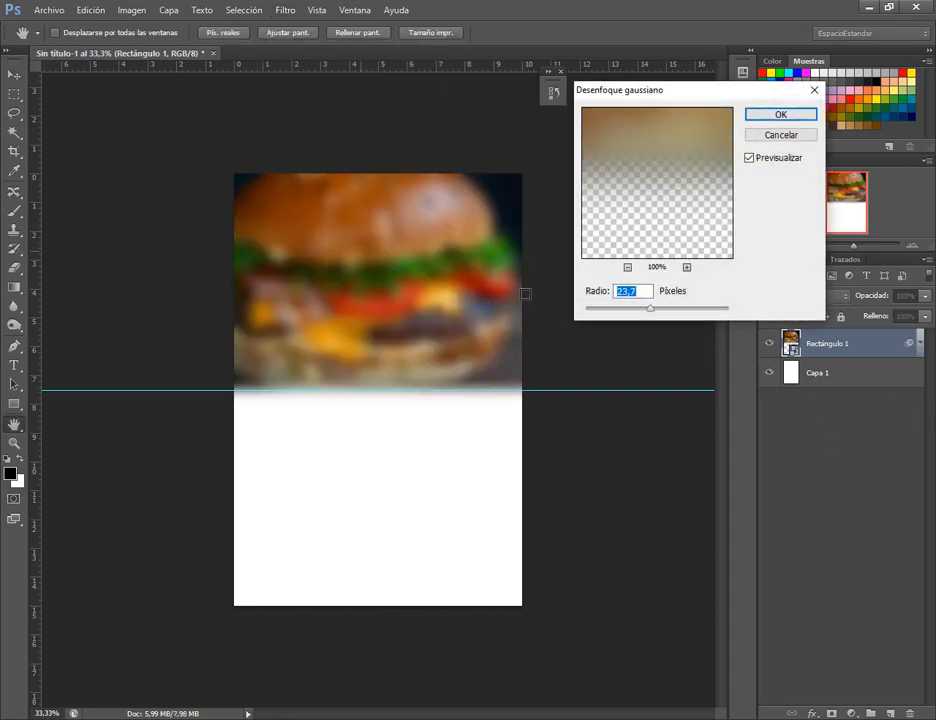
pyautogui.click(781, 114)
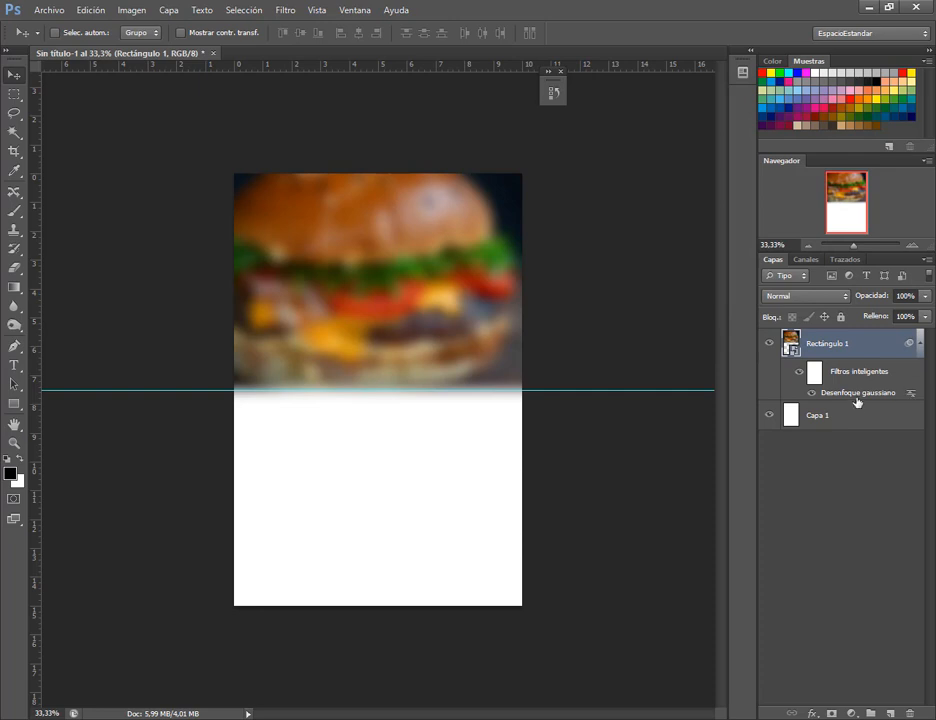
pyautogui.click(919, 345)
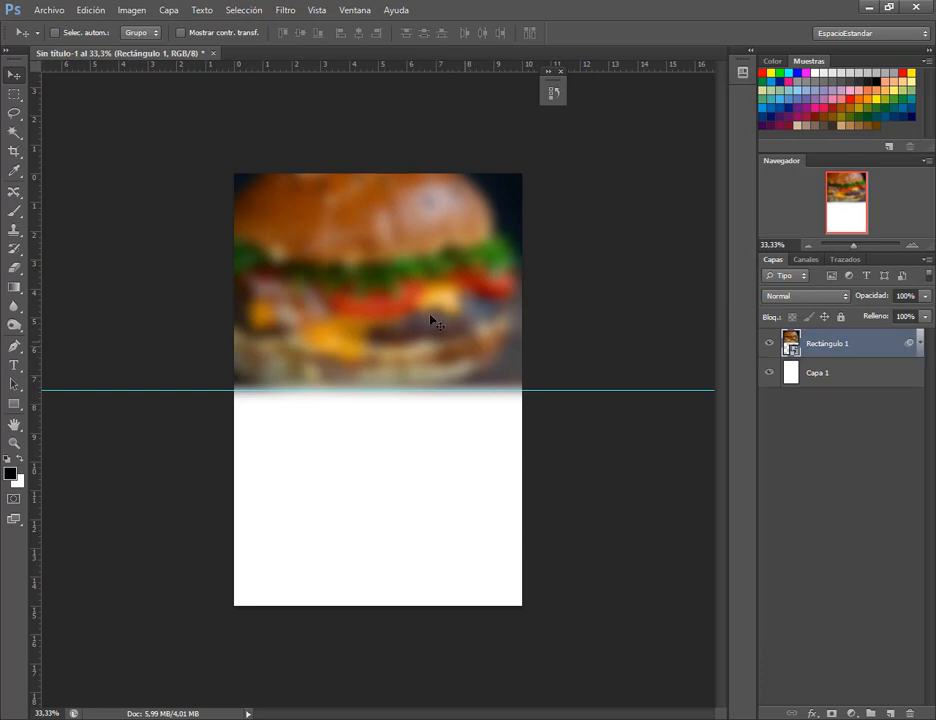
# Step: Open the light-background burger photo, pexels-valeria-boltneva-1639565.jpg, from the Descargas folder as a separate document, keeping its embedded colour profile
pyautogui.hotkey('alt', 'Tab')
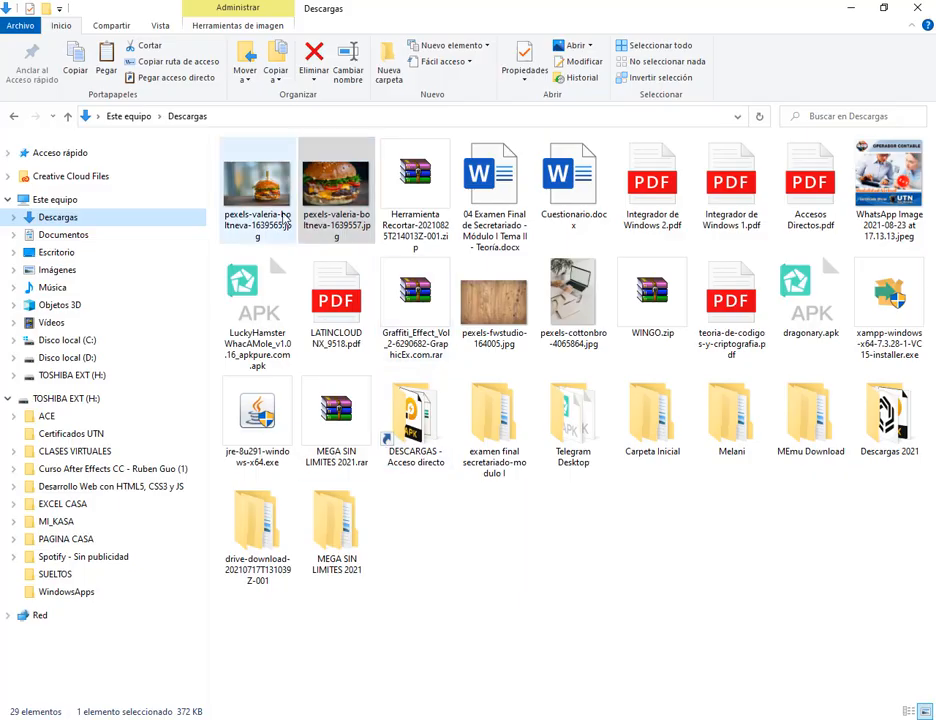
pyautogui.moveTo(262, 202); pyautogui.dragTo(455, 120)
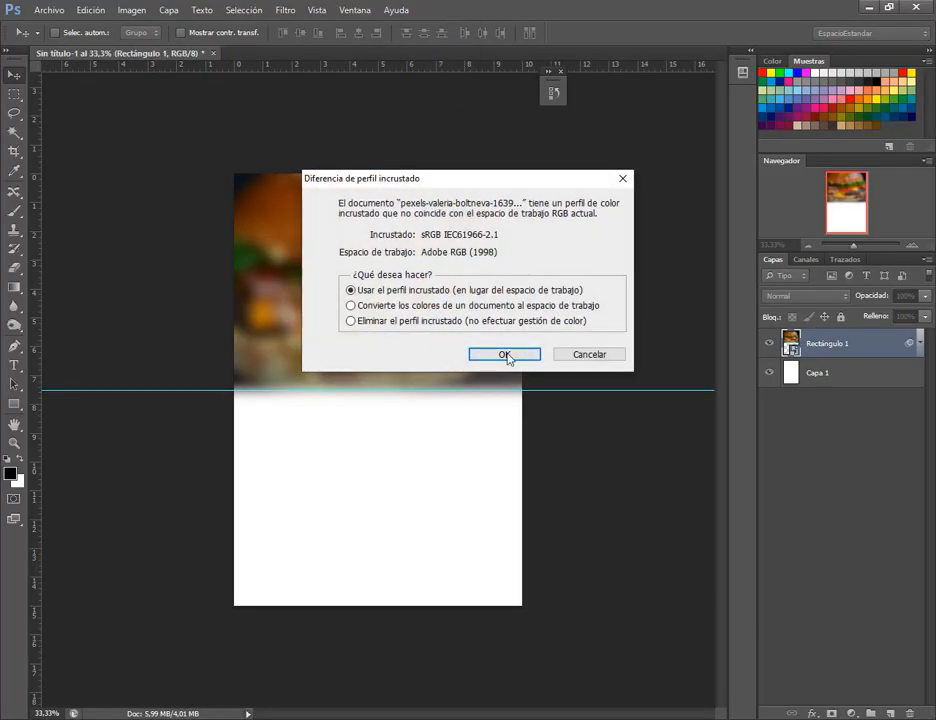
pyautogui.click(505, 355)
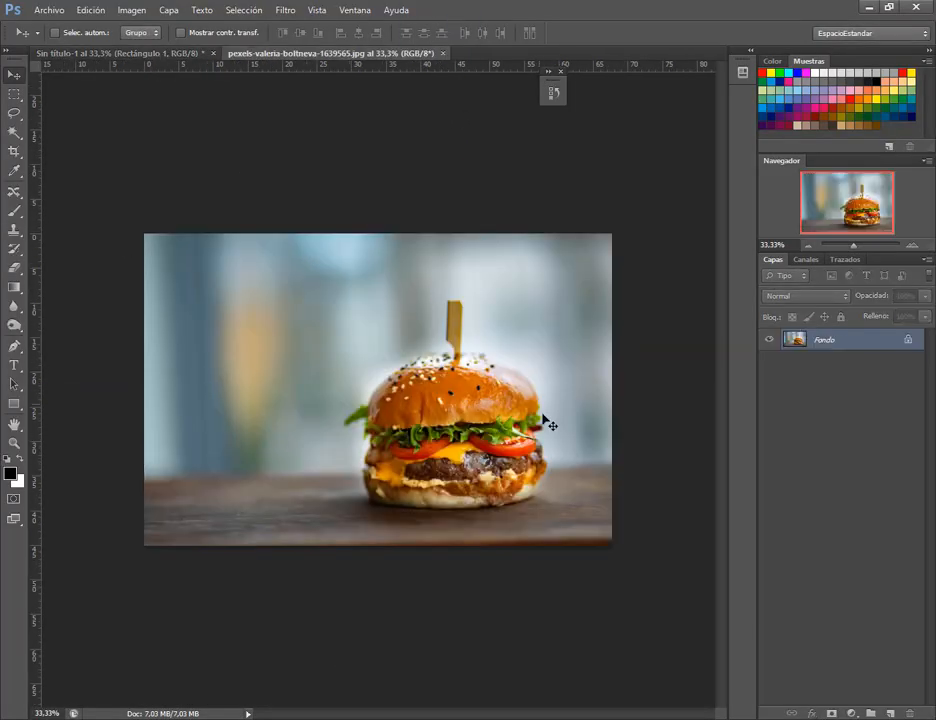
# Step: Trace a rough selection around the burger in the light-background photo with the Magnetic Lasso
pyautogui.click(15, 113)
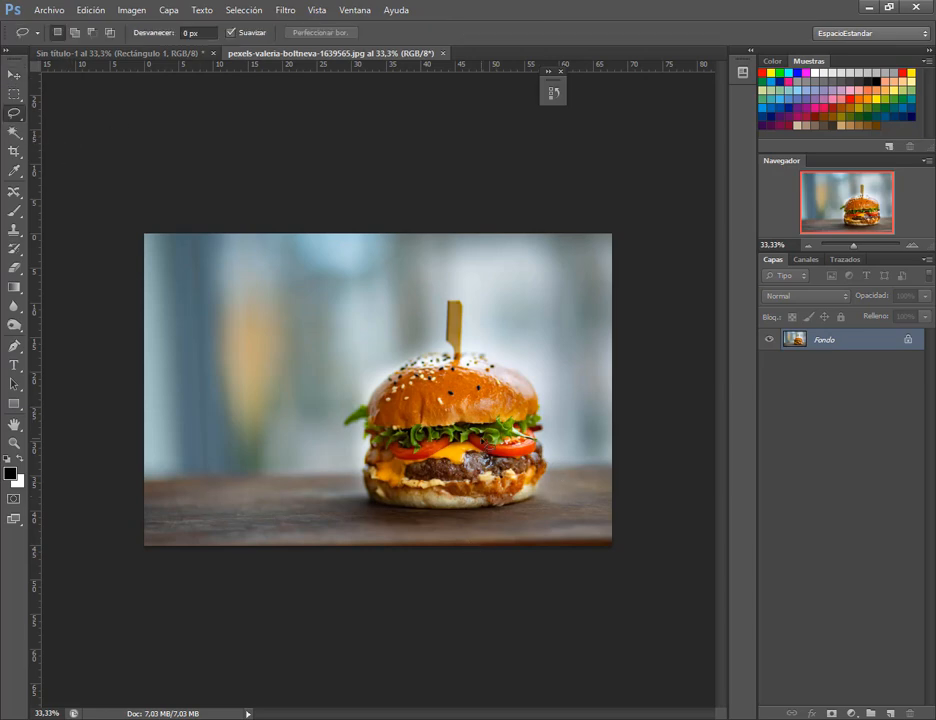
pyautogui.rightClick(14, 114)
pyautogui.click(51, 139)
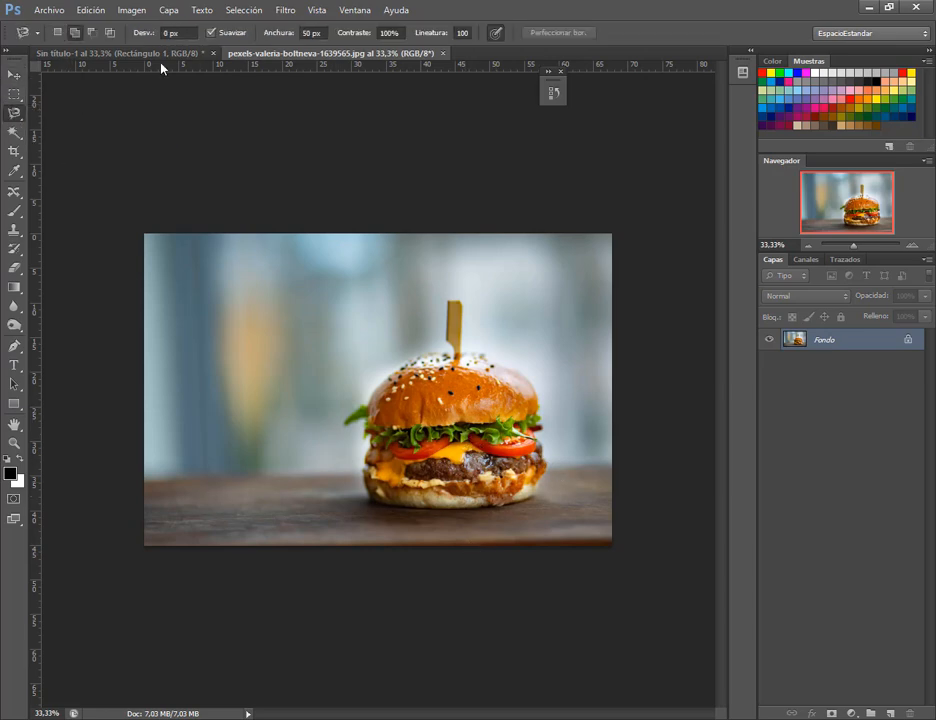
pyautogui.click(160, 54)
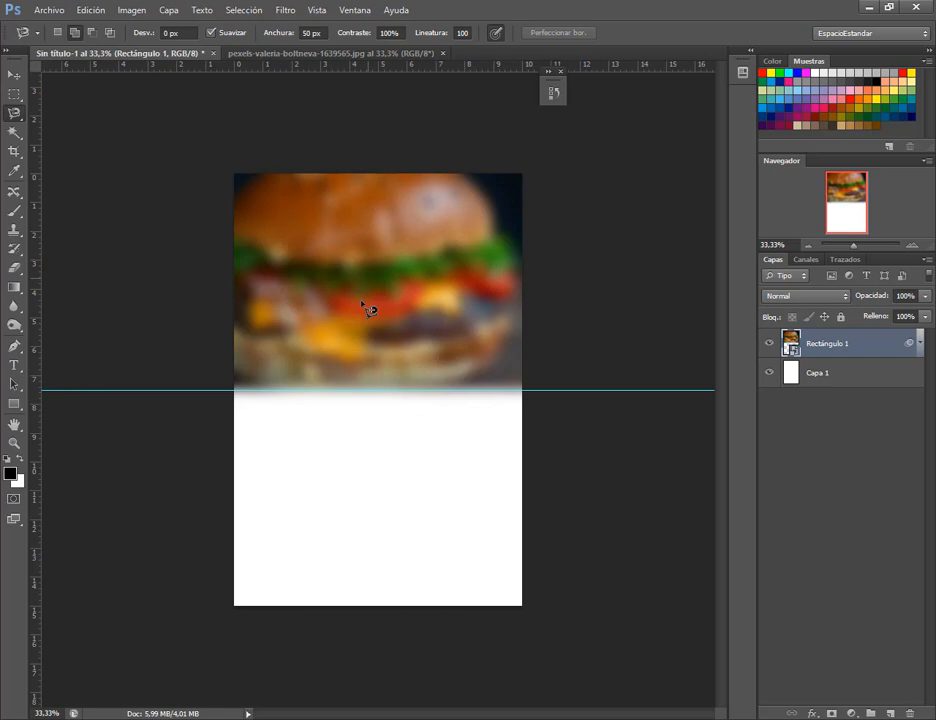
pyautogui.click(368, 54)
pyautogui.click(384, 503)
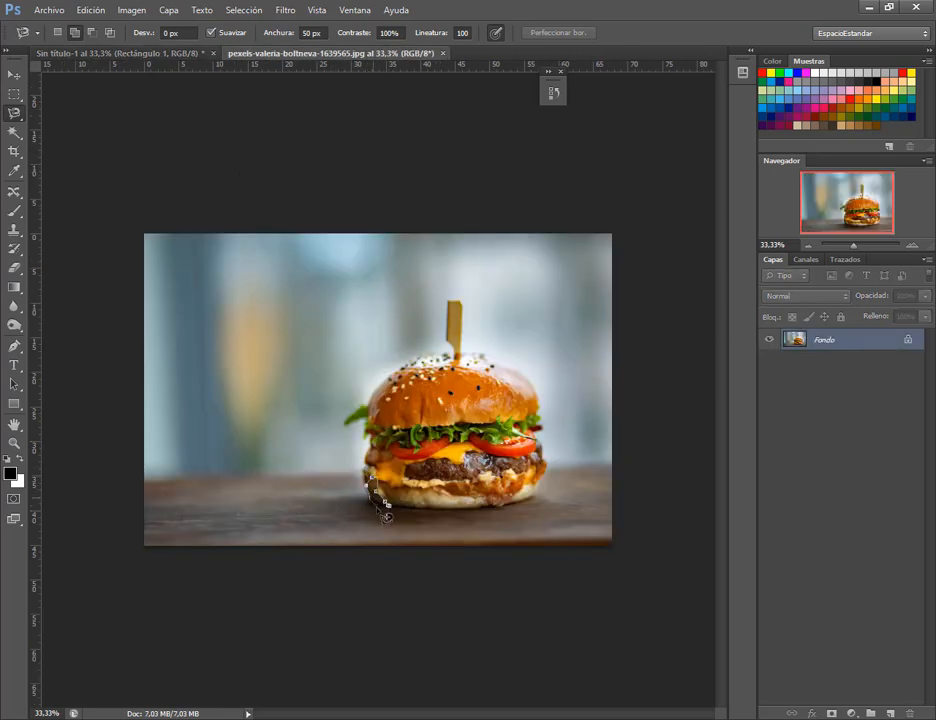
pyautogui.press('Escape')
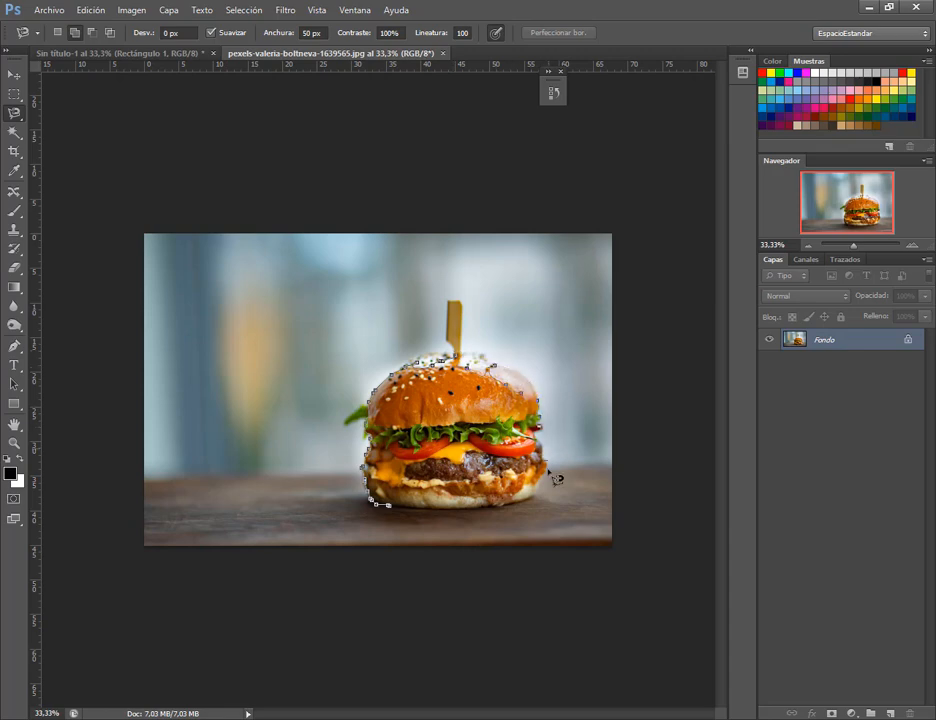
pyautogui.click(399, 516)
pyautogui.scroll(2, 516, 543)
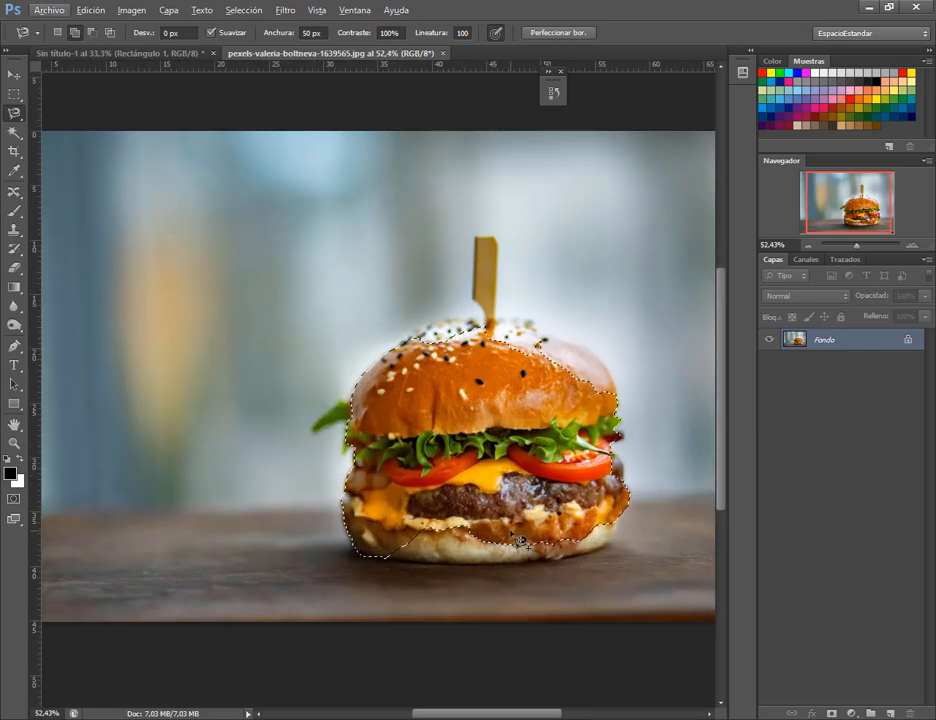
# Step: Switch the selection to a quick mask that tints the burger, and paint in the missing bun areas with a hard 141 px brush
pyautogui.press('q')
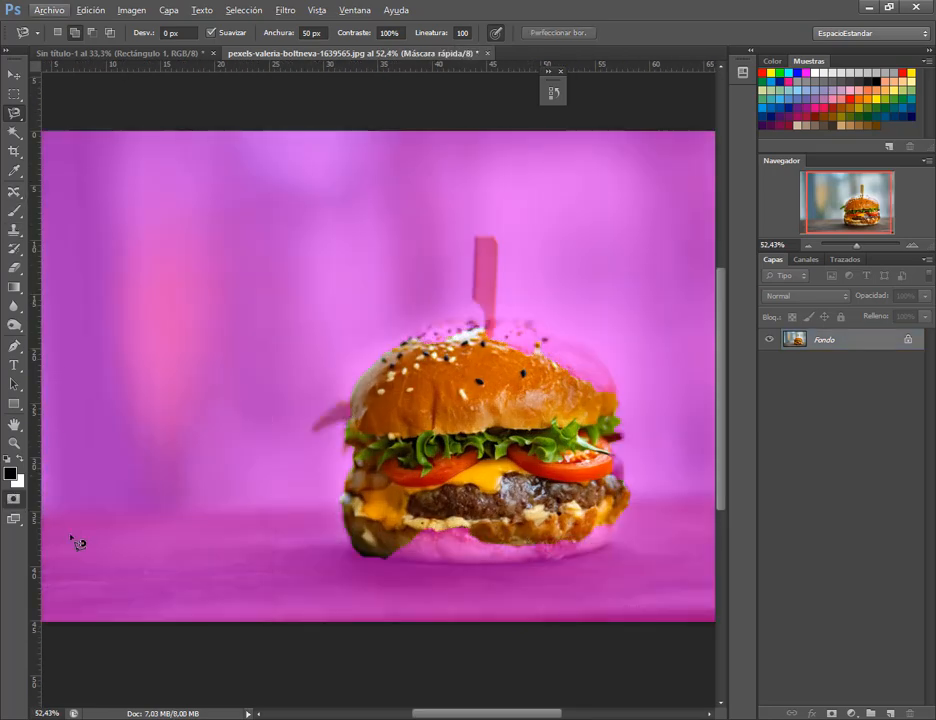
pyautogui.press('alt')
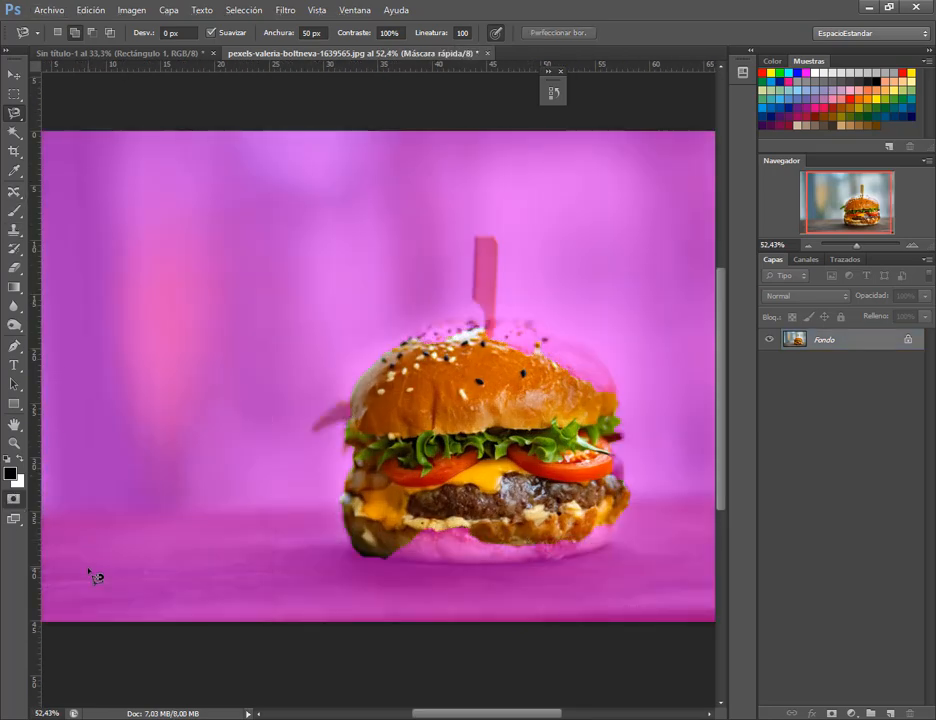
pyautogui.press('q')
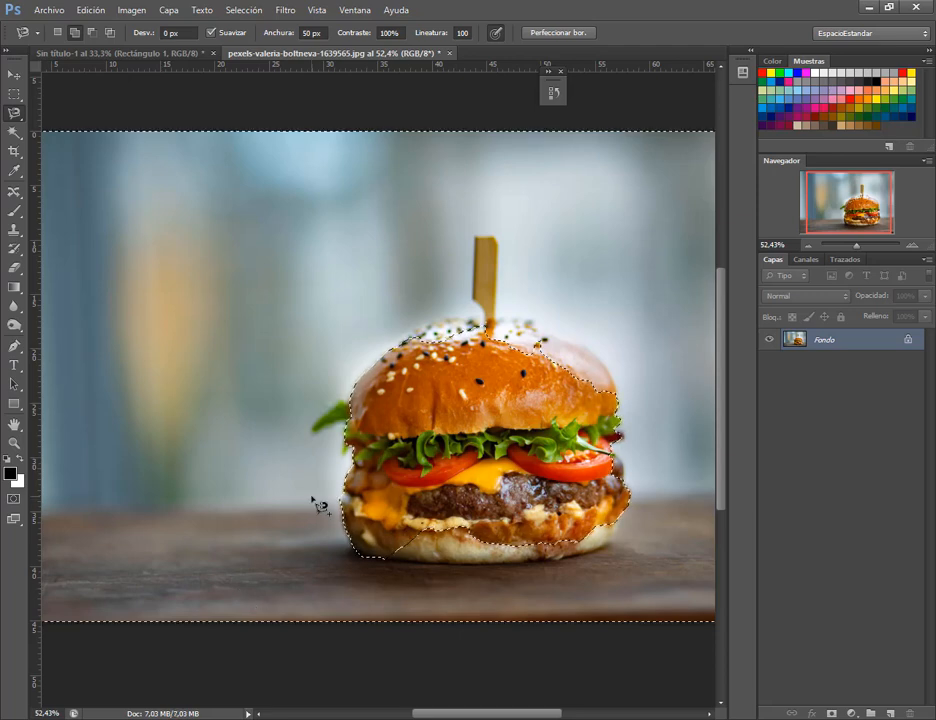
pyautogui.press('q')
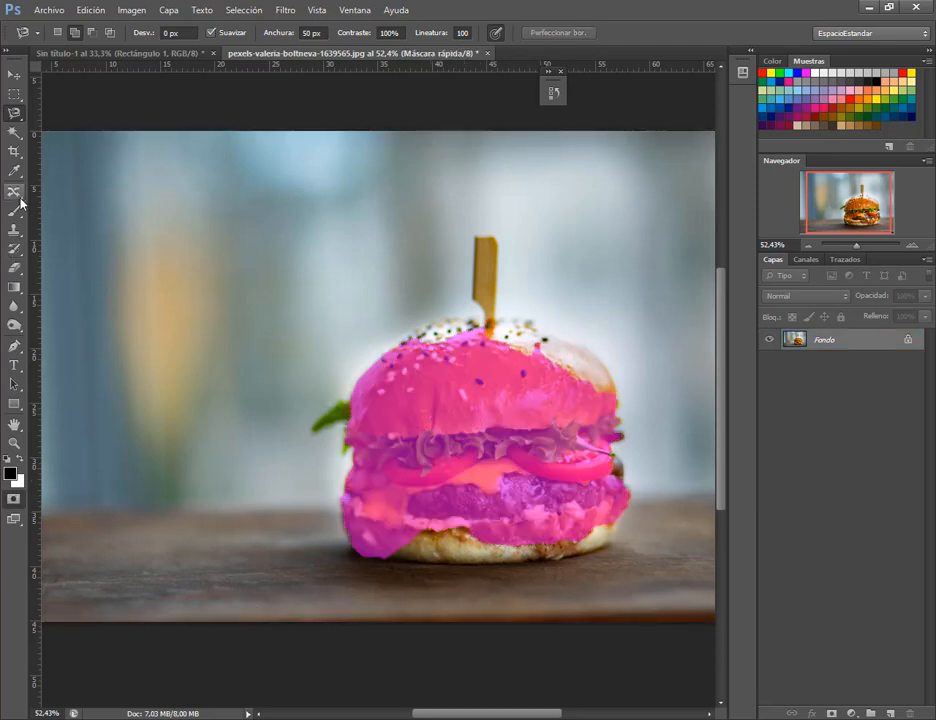
pyautogui.press('b')
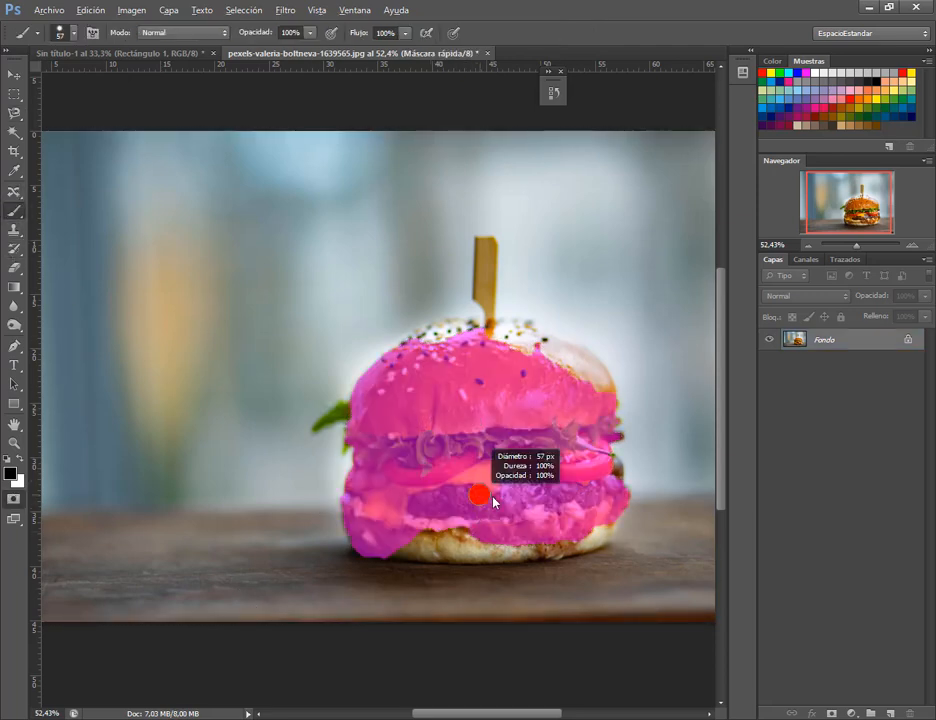
pyautogui.moveTo(418, 530)
pyautogui.mouseDown()
pyautogui.moveTo(526, 538)
pyautogui.moveTo(598, 520)
pyautogui.moveTo(599, 477)
pyautogui.moveTo(583, 467)
pyautogui.moveTo(576, 397)
pyautogui.moveTo(591, 388)
pyautogui.moveTo(524, 350)
pyautogui.mouseUp()
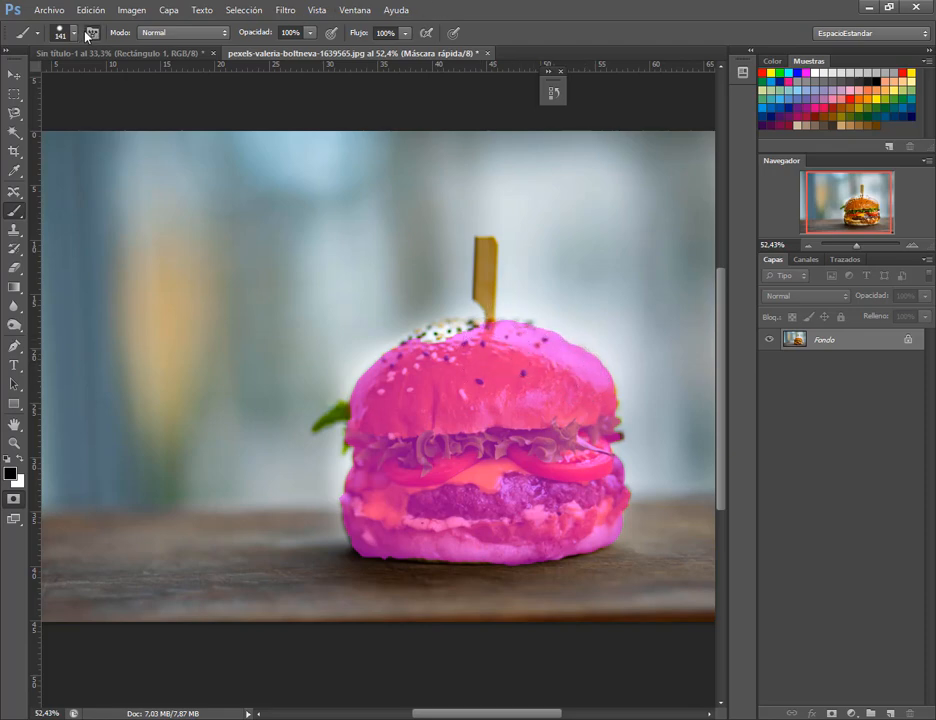
# Step: Set the brush spacing to 1%, and paint the seeded upper edge of the bun into the quick mask
pyautogui.click(89, 34)
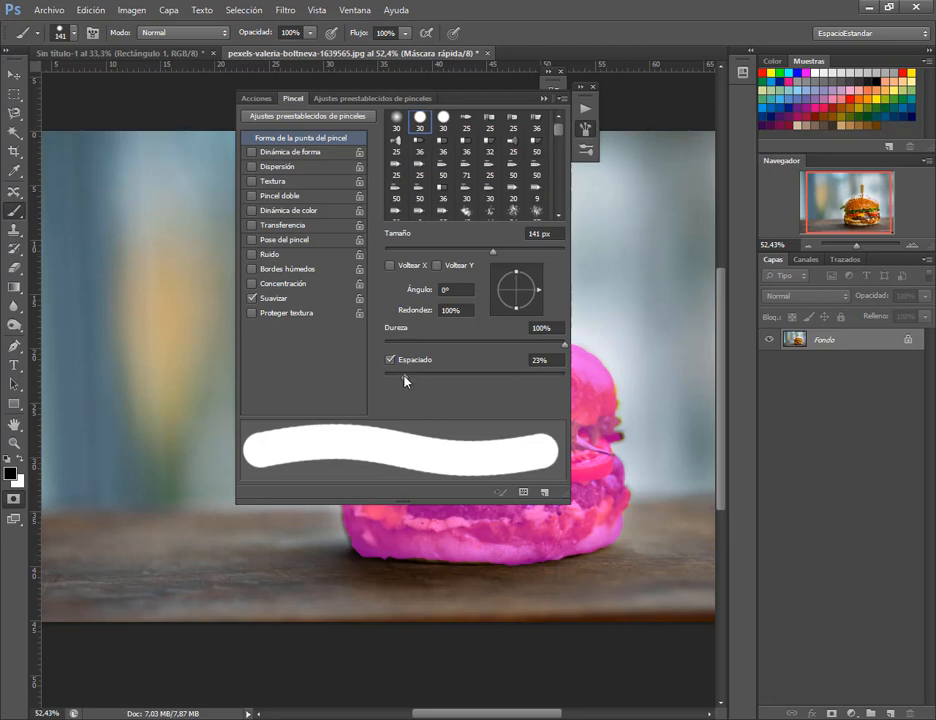
pyautogui.moveTo(405, 380); pyautogui.dragTo(351, 357)
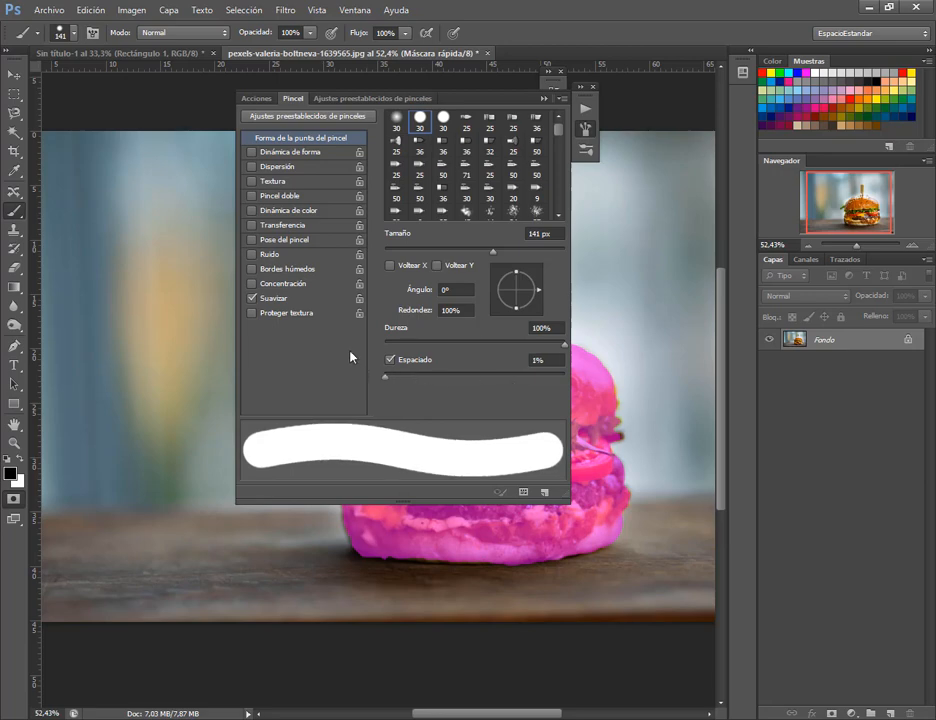
pyautogui.click(545, 100)
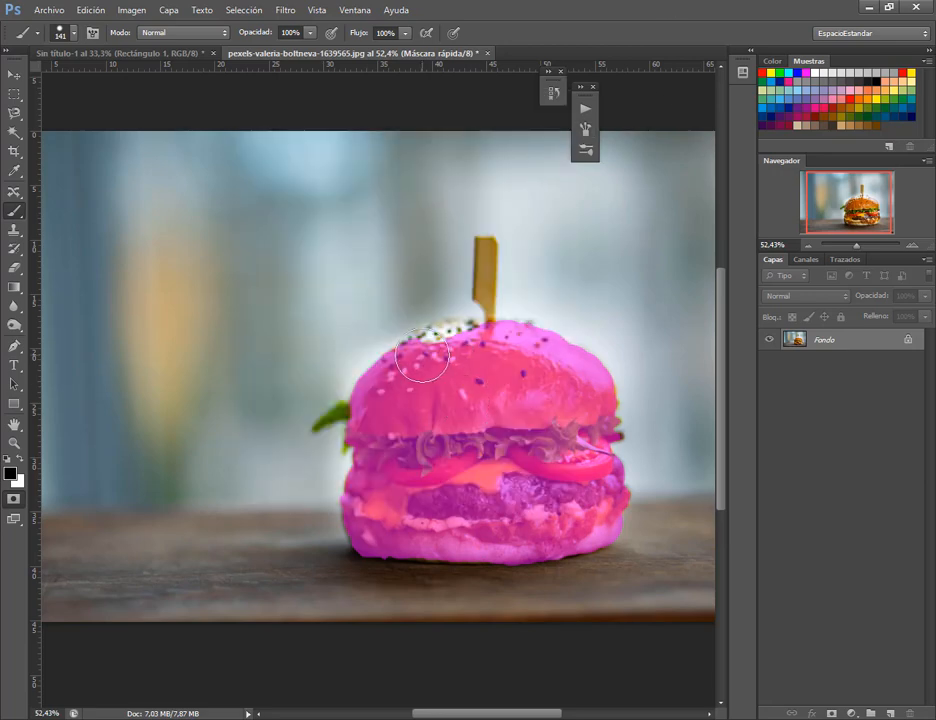
pyautogui.moveTo(444, 347)
pyautogui.mouseDown()
pyautogui.moveTo(522, 342)
pyautogui.moveTo(525, 350)
pyautogui.mouseUp()
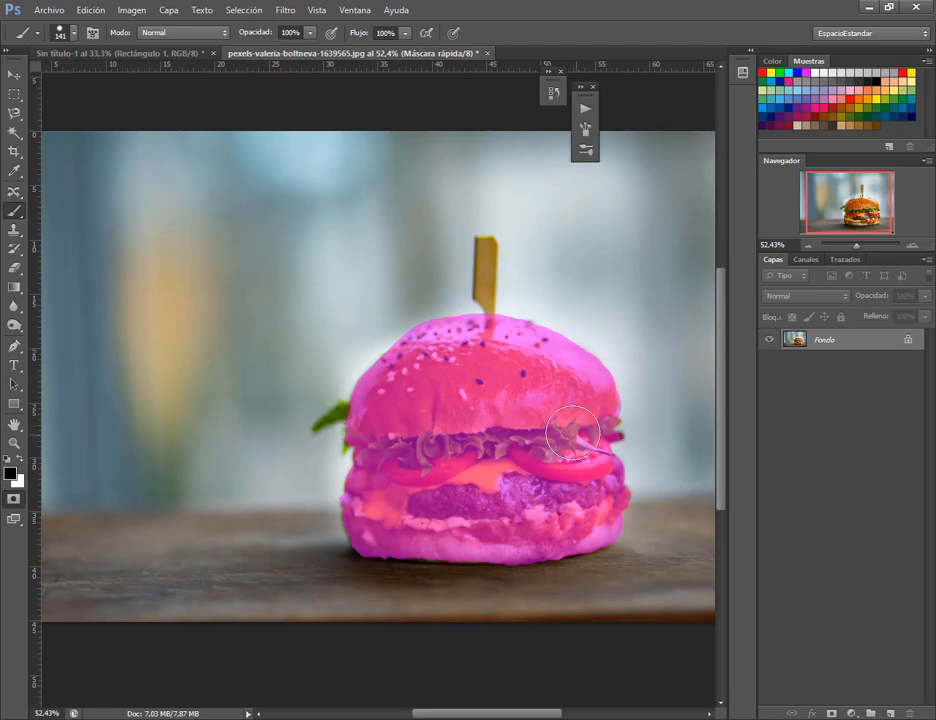
pyautogui.moveTo(557, 431); pyautogui.dragTo(548, 436)
# Step: Turn the quick mask back into a selection, and invert it to select only the burger
pyautogui.click(14, 74)
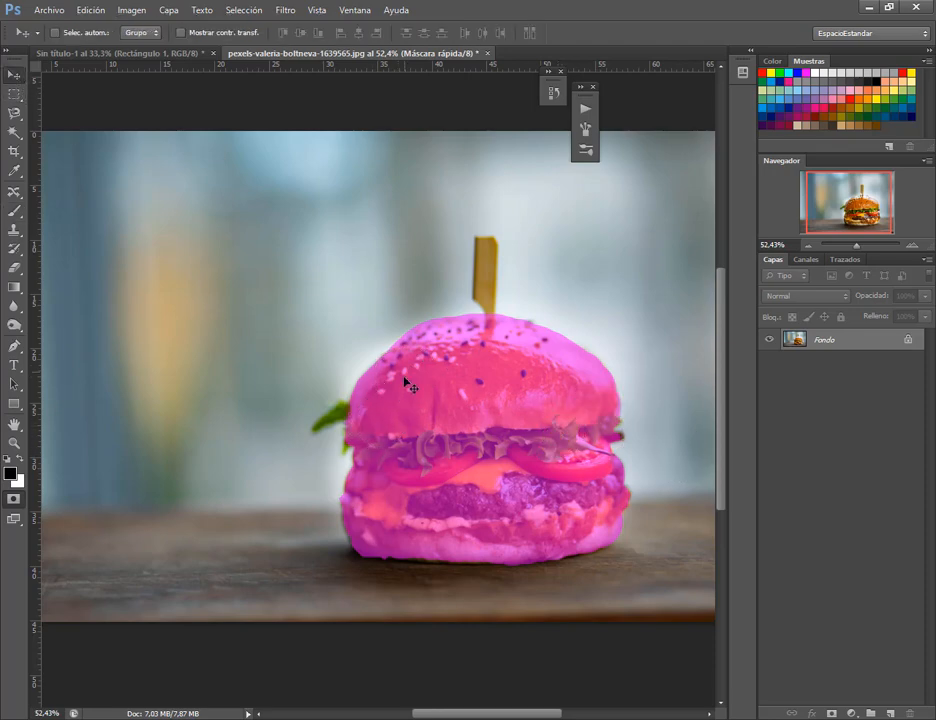
pyautogui.press('q')
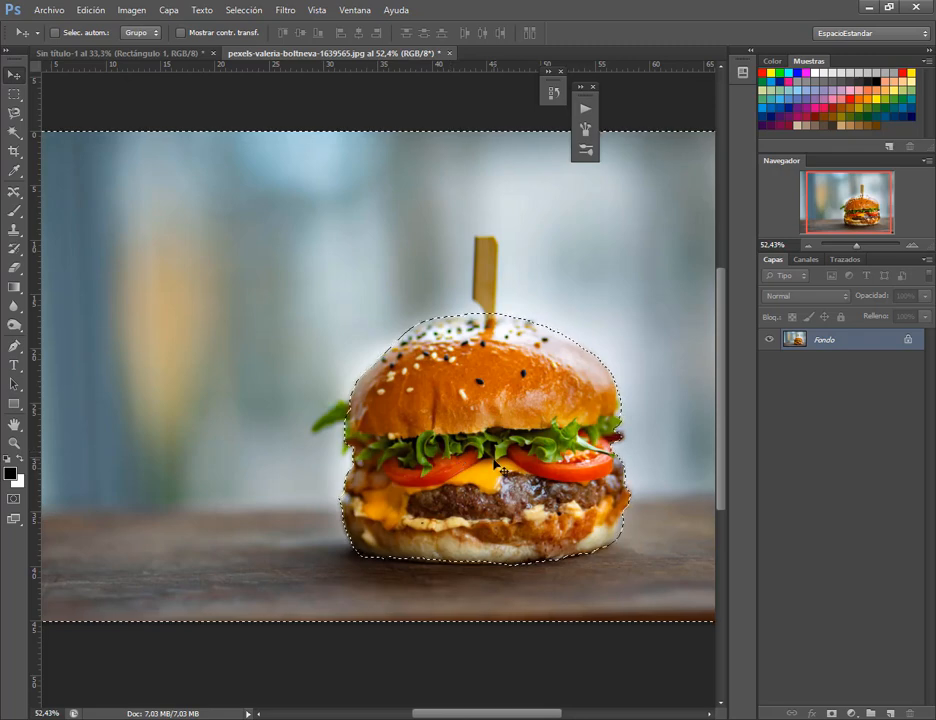
pyautogui.hotkey('ctrl', 'shift', 'i')
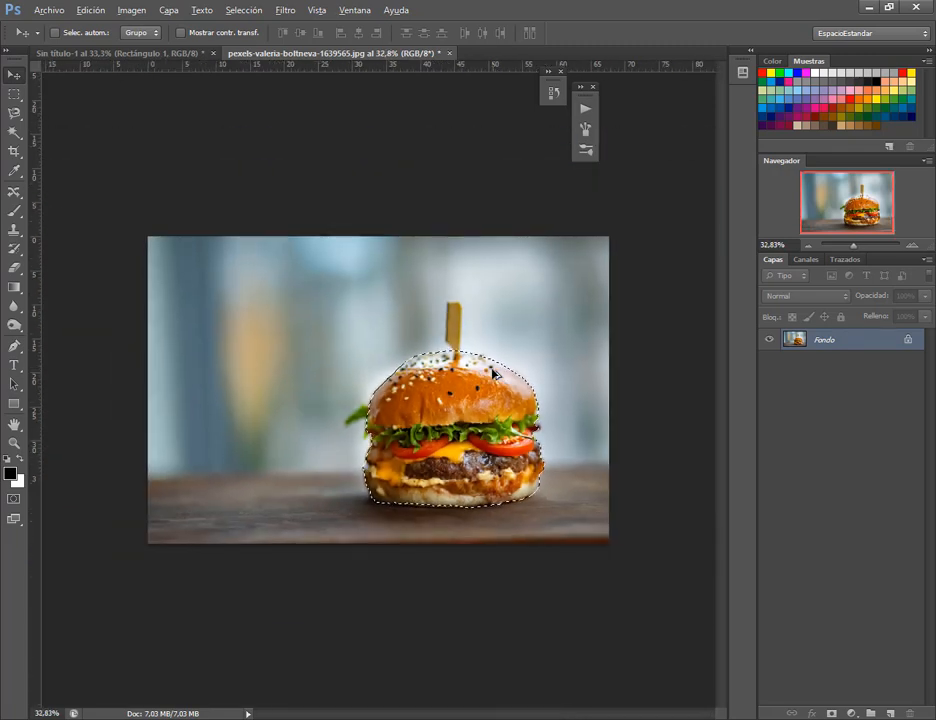
# Step: Try copying the selected burger directly into the flyer with colour conversion, inspect its edges, and delete the pasted layer
pyautogui.scroll(-2, 463, 385)
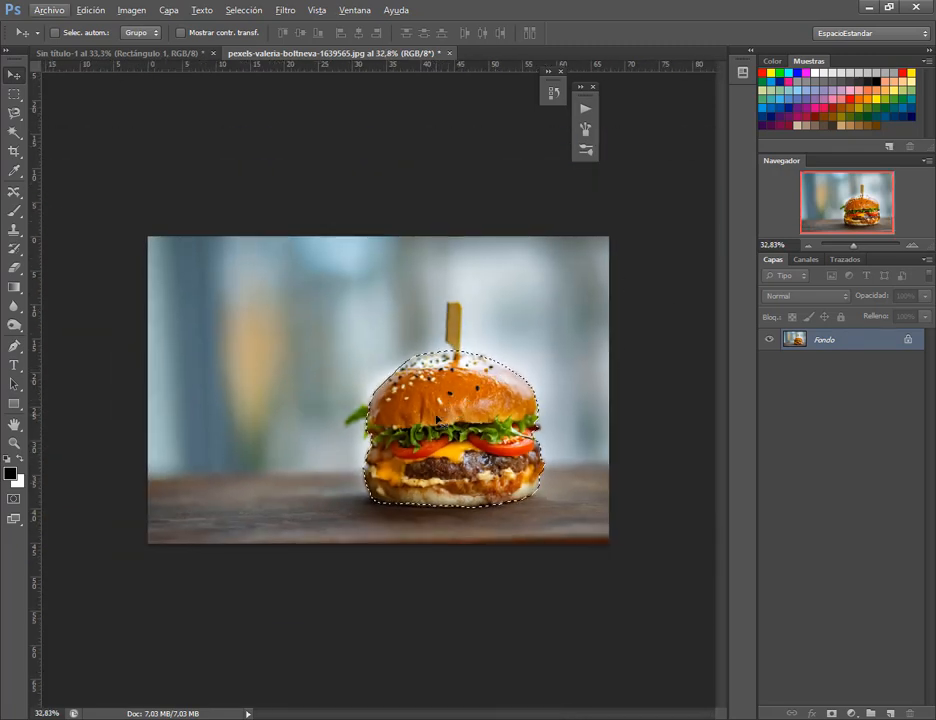
pyautogui.moveTo(425, 334); pyautogui.dragTo(396, 280)
pyautogui.click(474, 343)
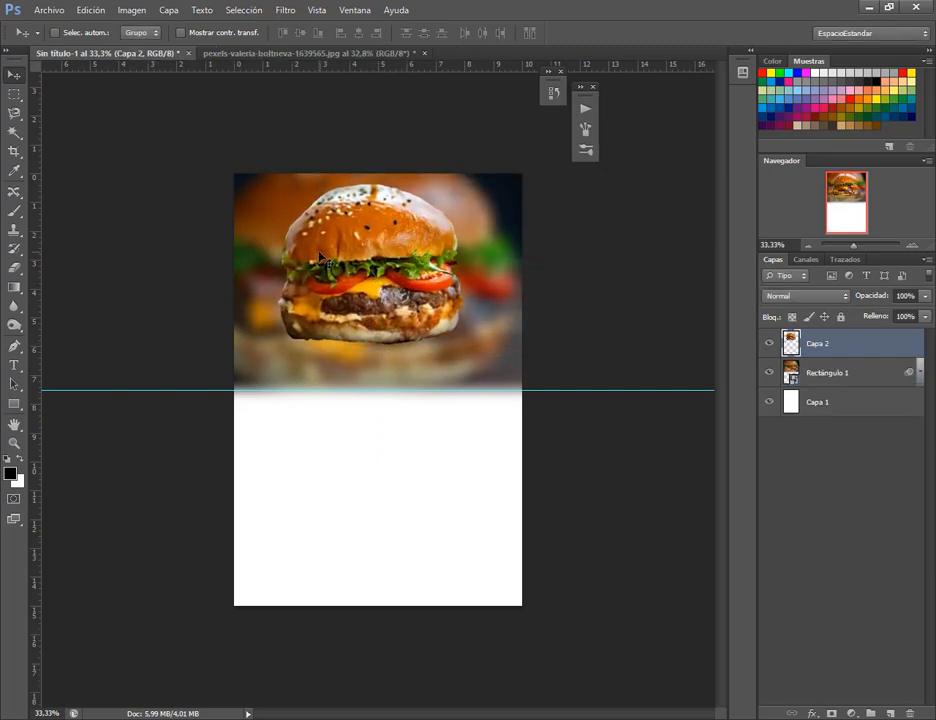
pyautogui.scroll(6, 350, 177)
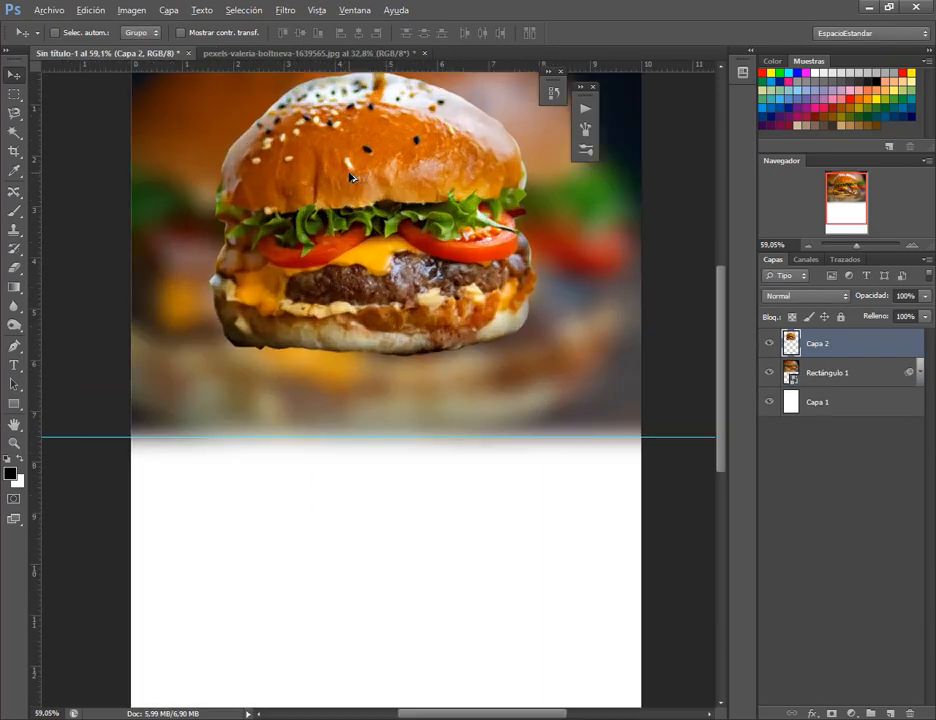
pyautogui.scroll(-5, 416, 222)
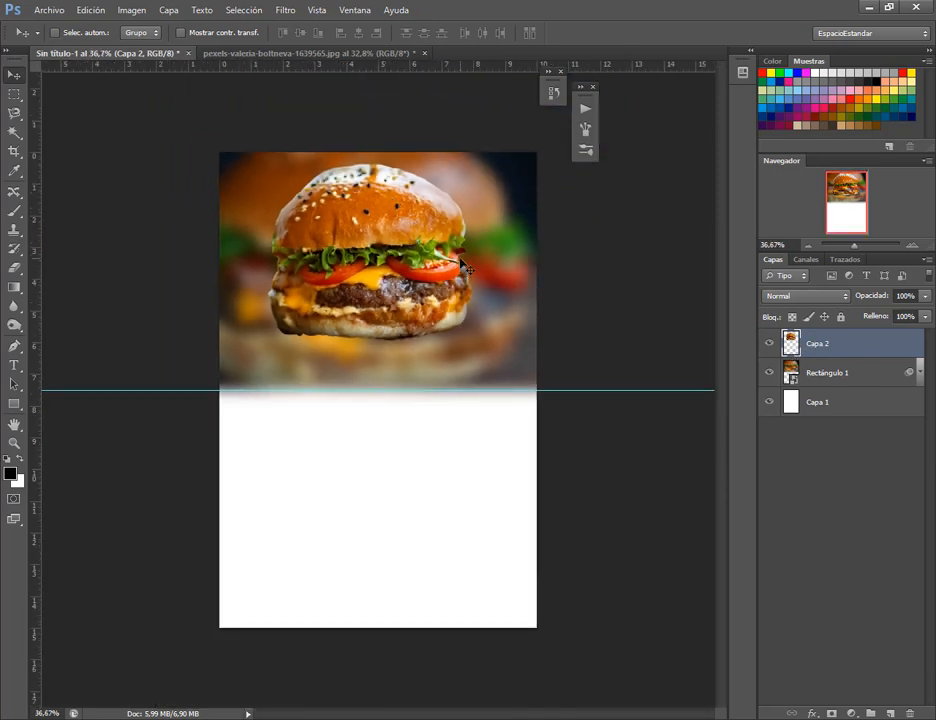
pyautogui.moveTo(826, 348); pyautogui.dragTo(909, 713)
# Step: Mask the burger photo with the selection, and copy the masked layer into the flyer's upper photo area, converting its colours
pyautogui.click(393, 56)
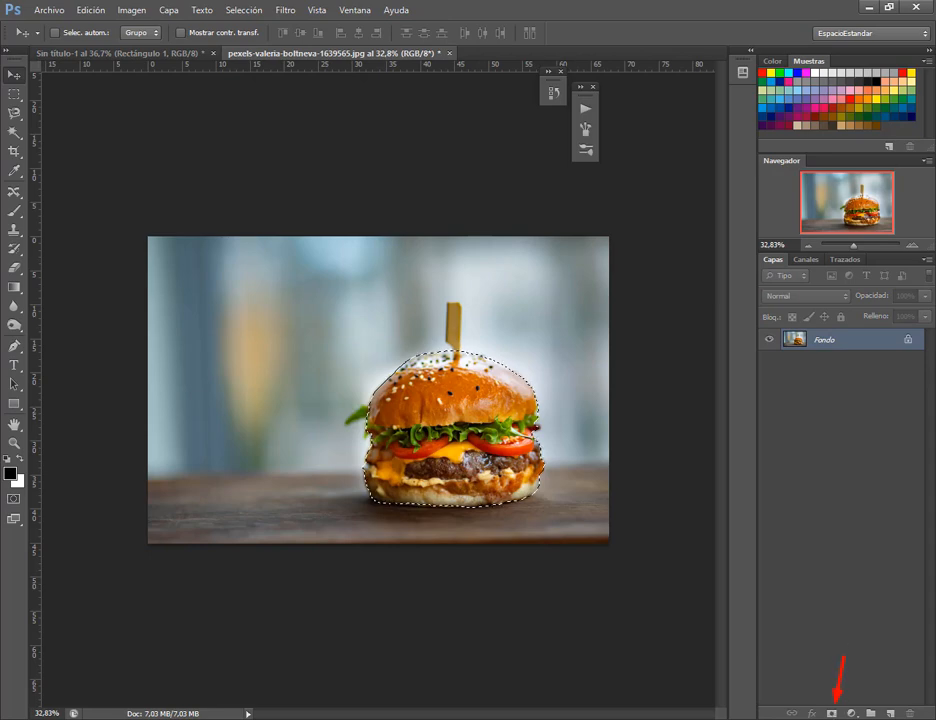
pyautogui.click(830, 712)
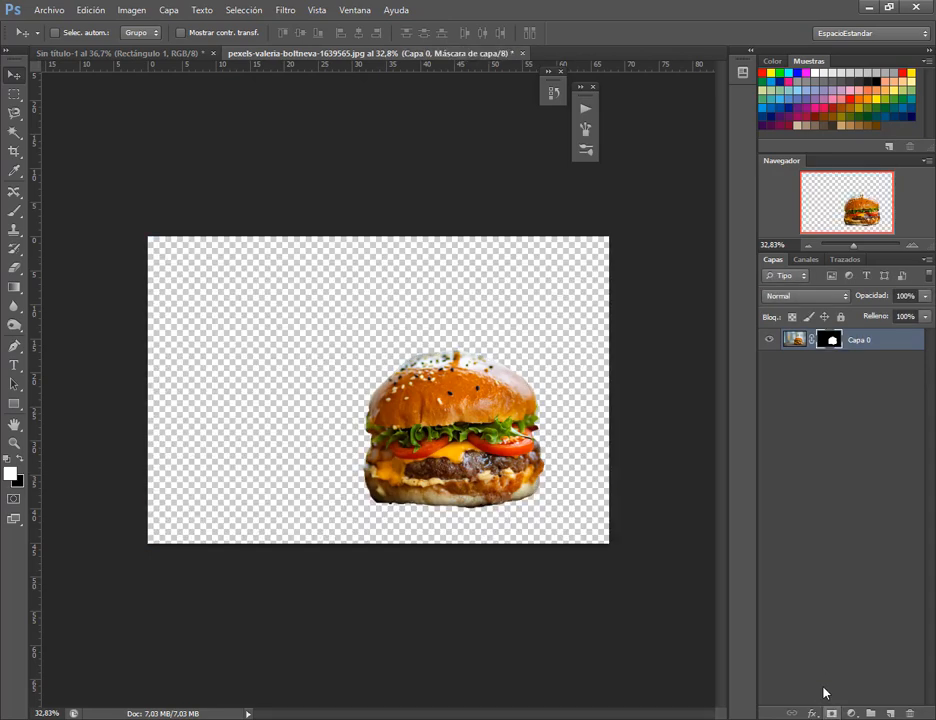
pyautogui.moveTo(527, 373); pyautogui.dragTo(321, 192)
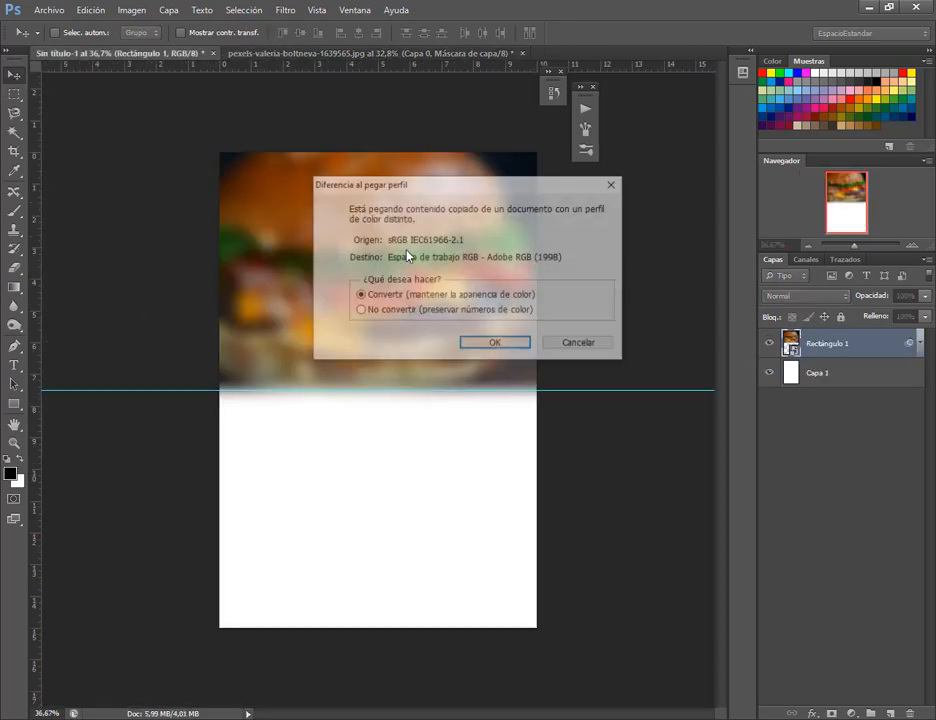
pyautogui.click(500, 347)
pyautogui.moveTo(380, 296); pyautogui.dragTo(392, 272)
# Step: Scale the masked burger layer down within the flyer's upper photo area
pyautogui.click(819, 343)
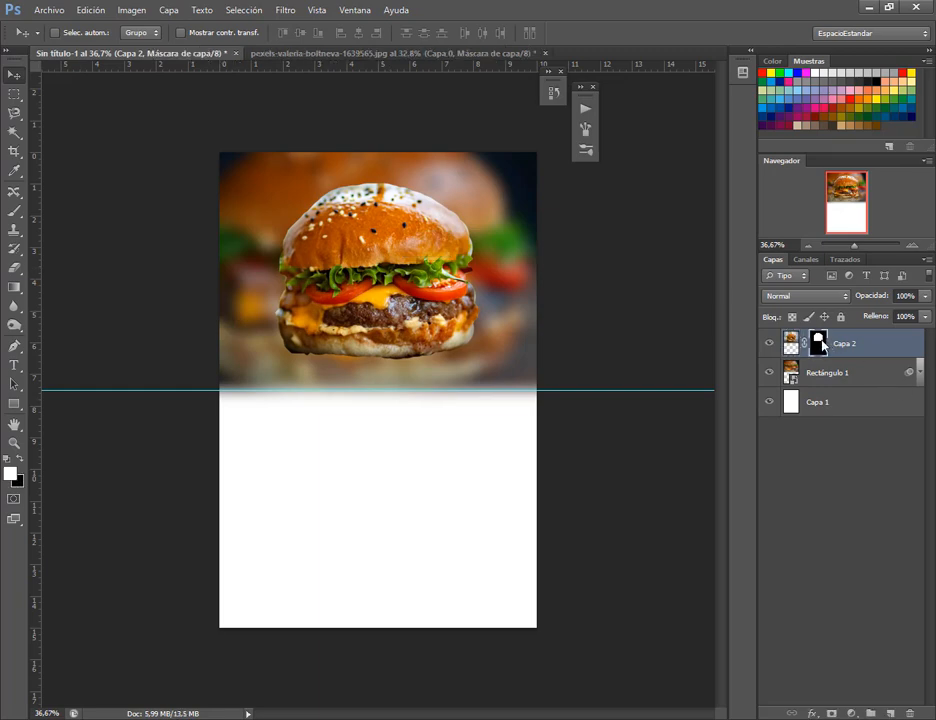
pyautogui.hotkey('ctrl', 't')
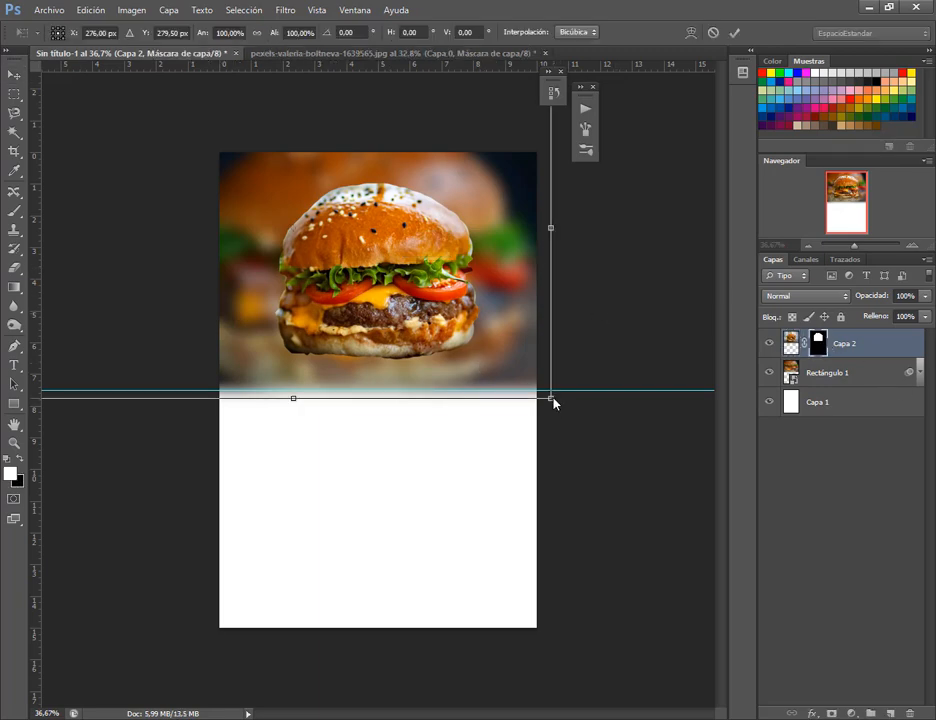
pyautogui.moveTo(553, 402); pyautogui.dragTo(443, 329)
pyautogui.press('Return')
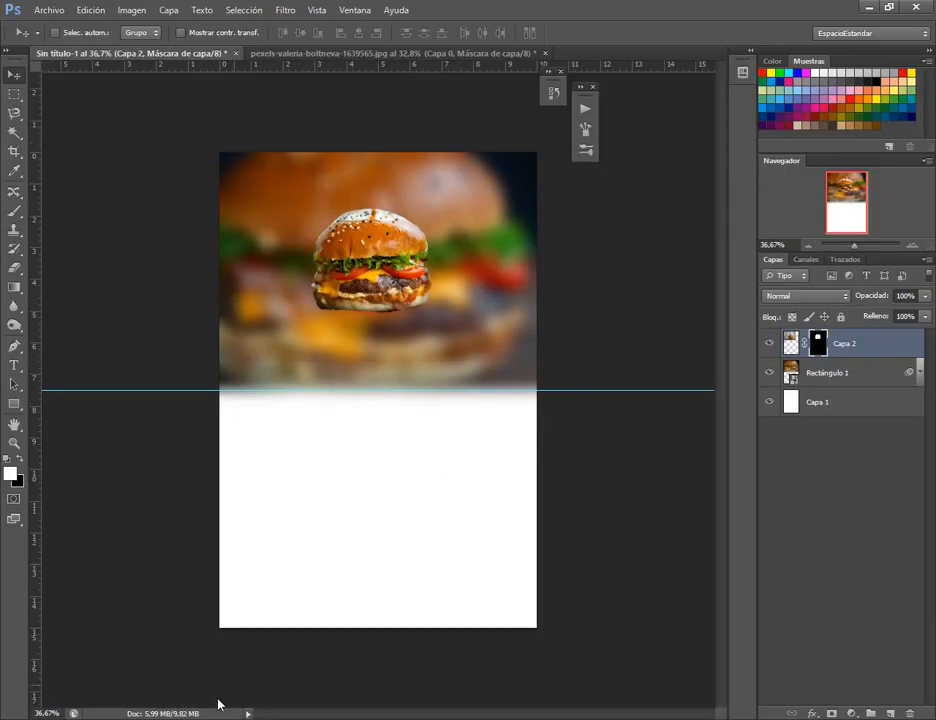
# Step: Switch to Chrome, and go from the Pexels hamburger results to the Pexels home page
pyautogui.moveTo(218, 704)
pyautogui.click(80, 650)
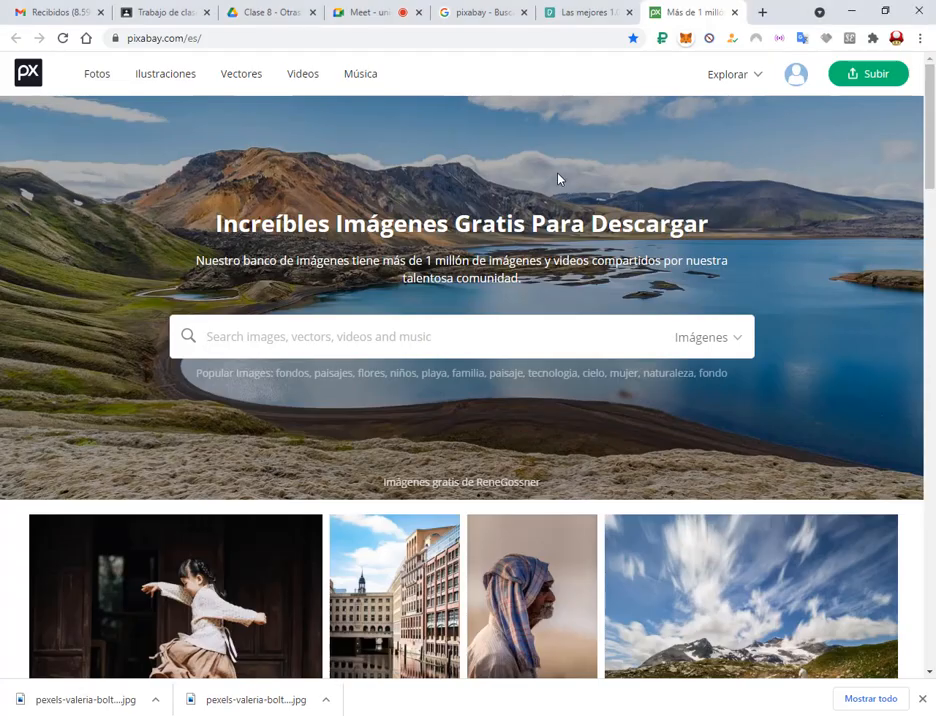
pyautogui.click(590, 12)
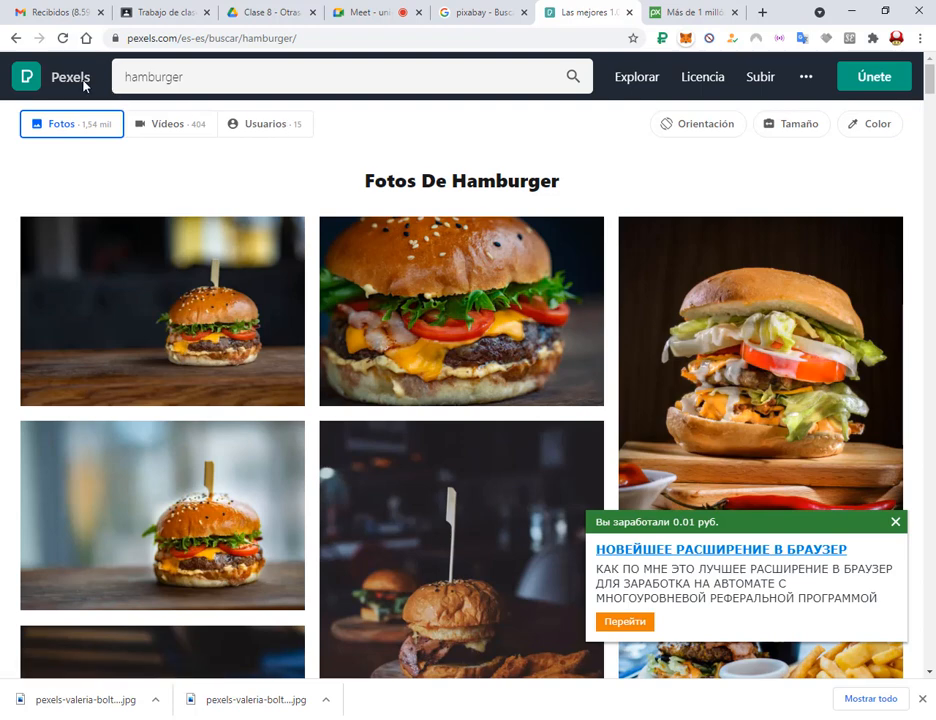
pyautogui.click(82, 80)
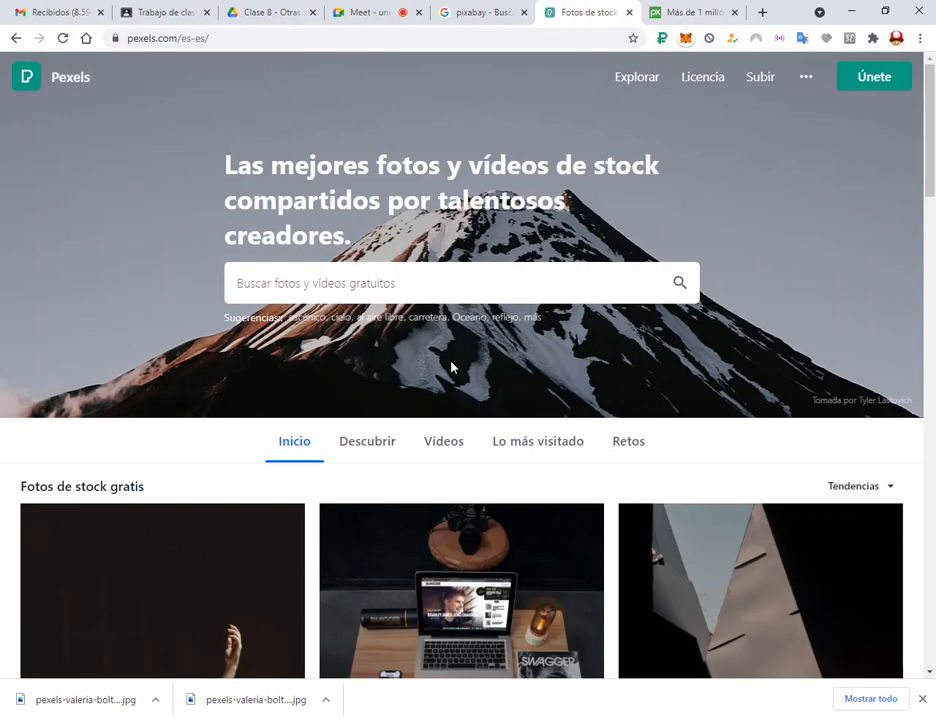
# Step: Search Pixabay's vector images for "rayos de sol"
pyautogui.click(645, 5)
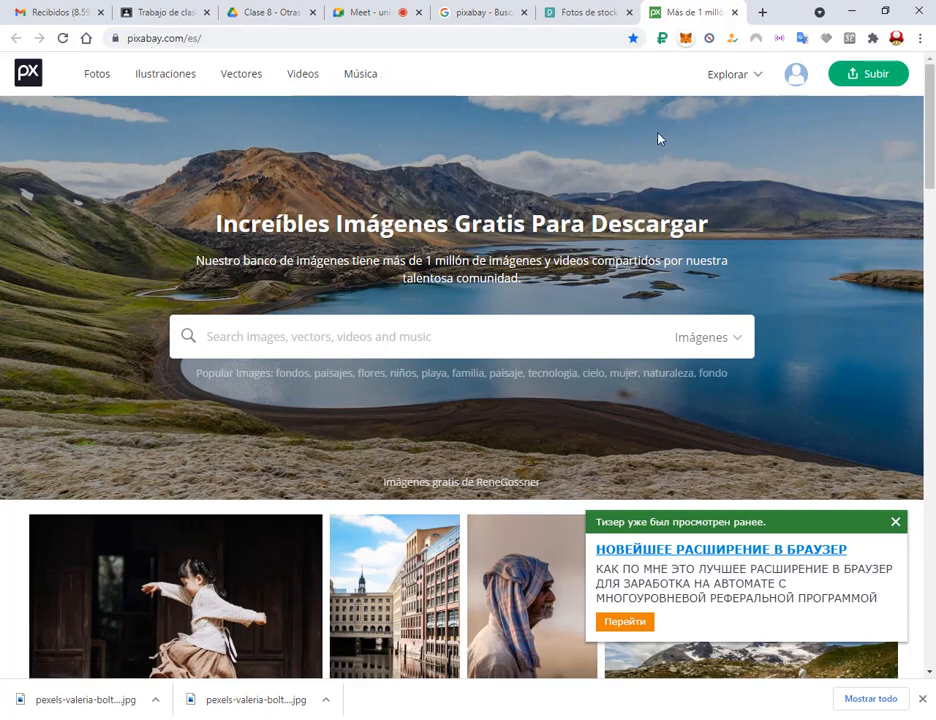
pyautogui.click(258, 73)
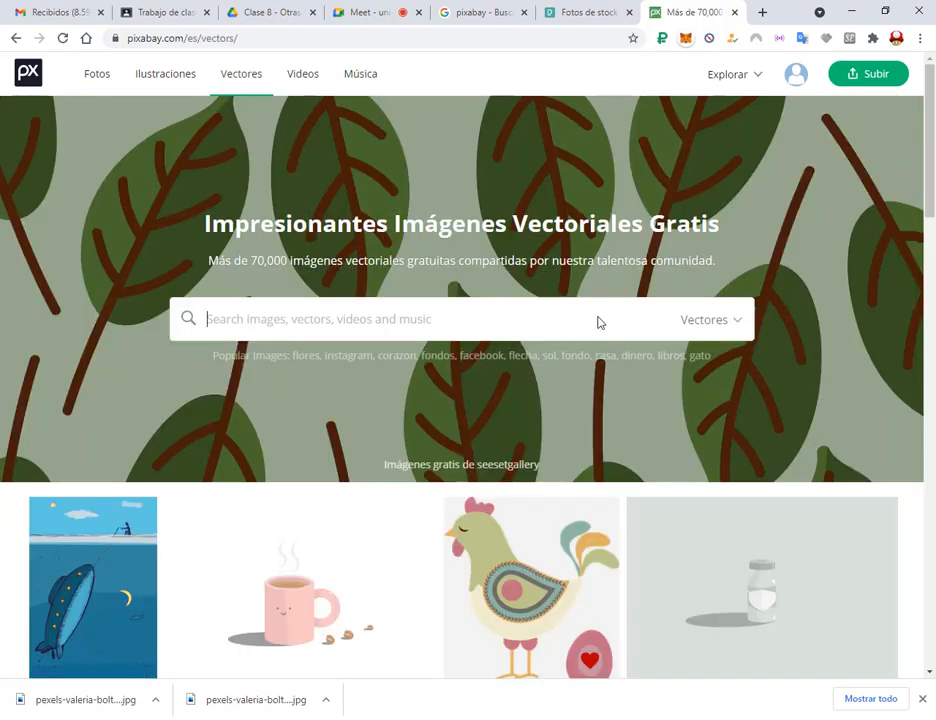
pyautogui.write('rayos de sol')
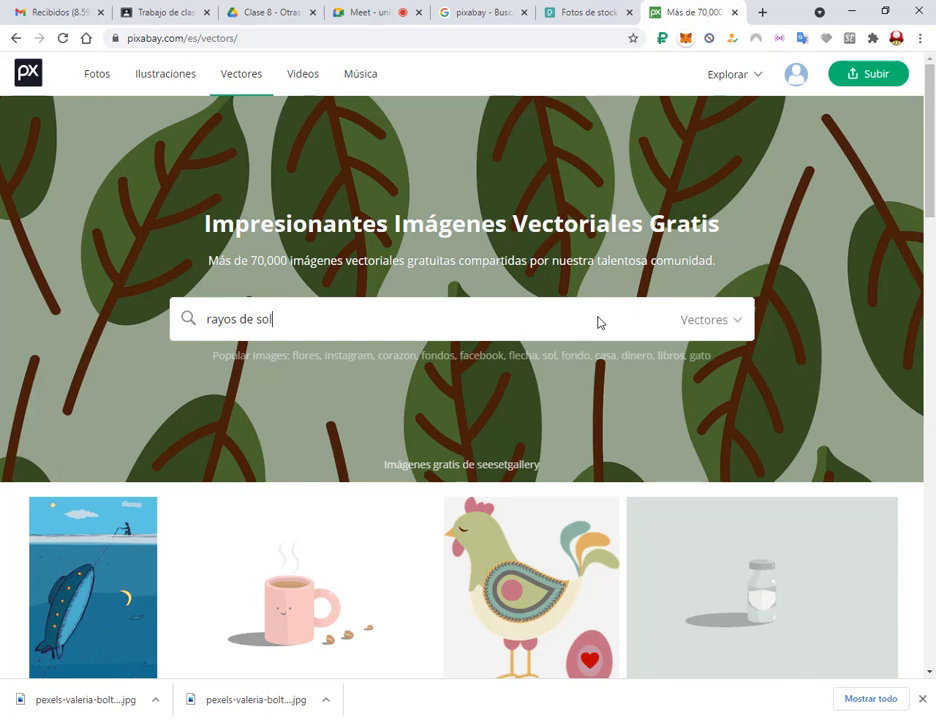
pyautogui.press('Return')
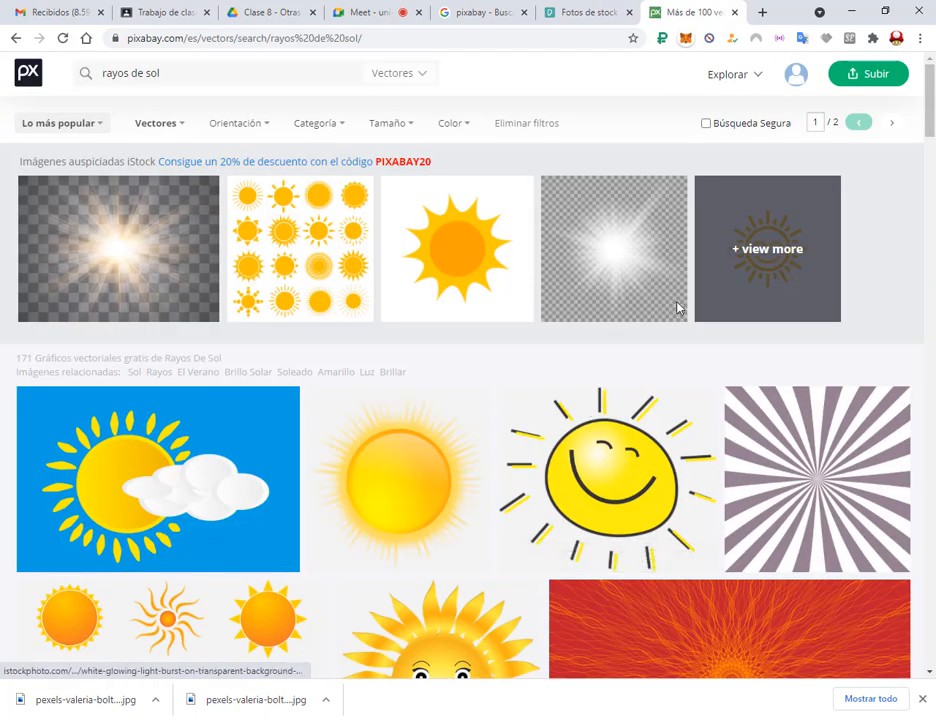
# Step: Open the purple-and-white radial sunburst vector from the results, and show its free download options
pyautogui.scroll(-2, 677, 308)
pyautogui.click(786, 231)
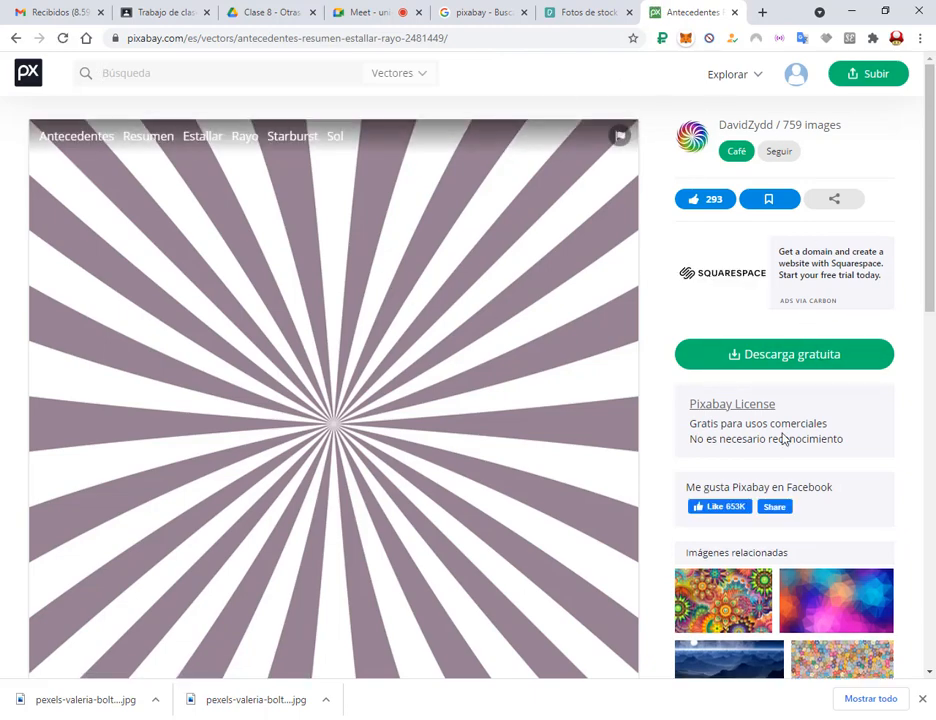
pyautogui.click(808, 358)
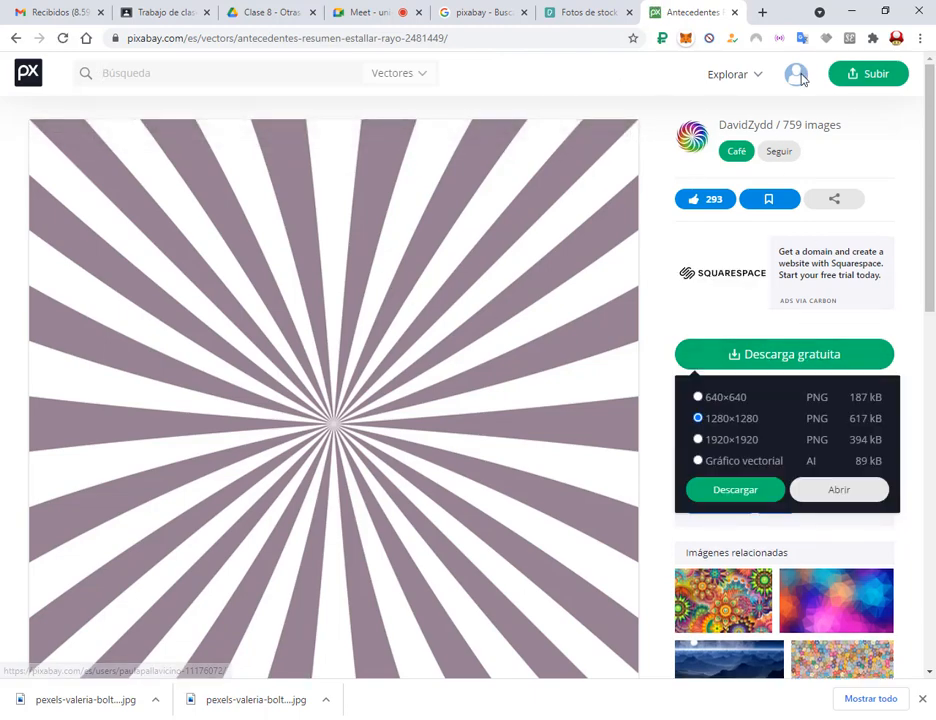
pyautogui.moveTo(801, 82)
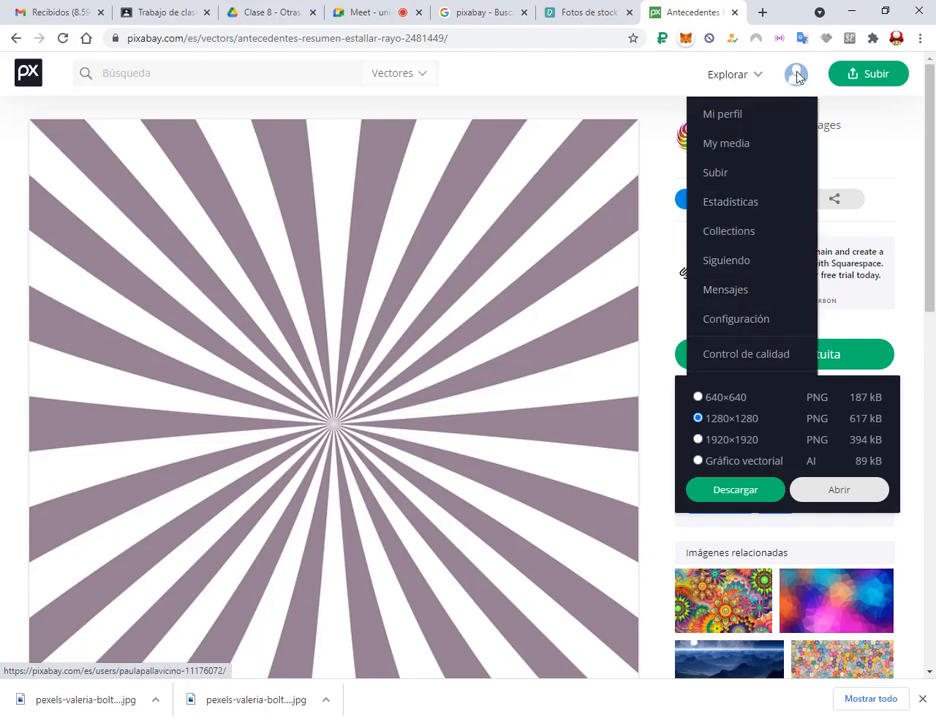
# Step: Log out of the Pixabay account
pyautogui.click(601, 64)
pyautogui.moveTo(797, 73)
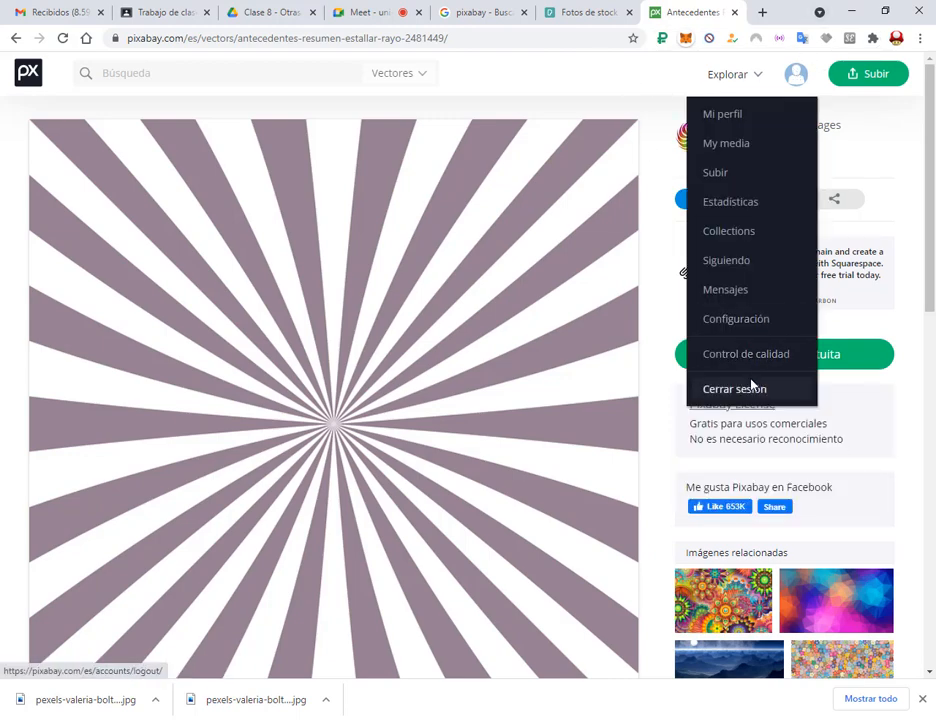
pyautogui.click(717, 389)
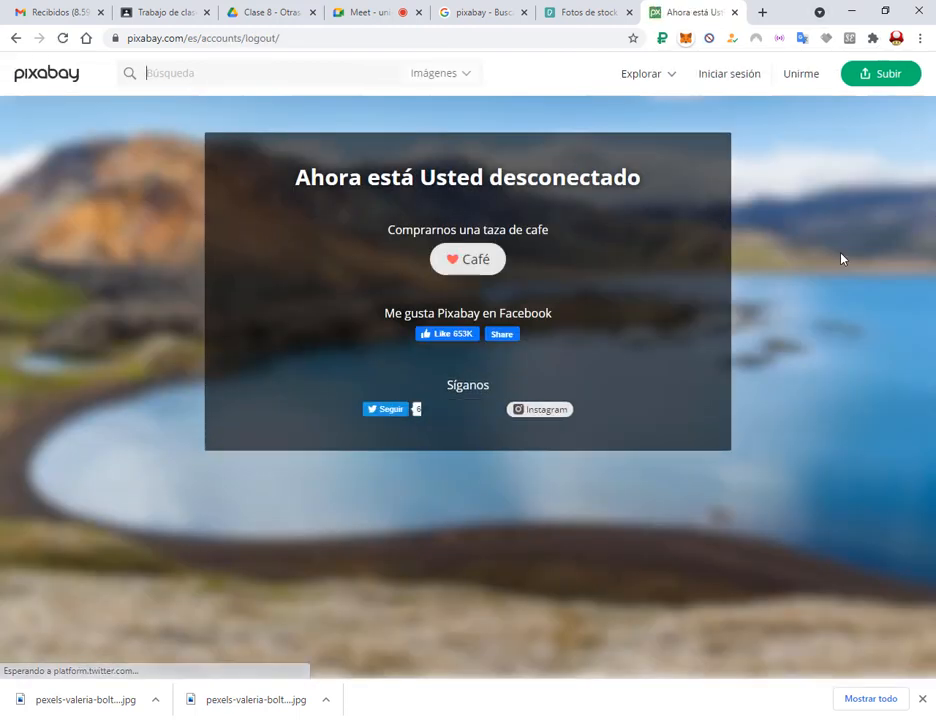
# Step: Search Pixabay's vector images for "rayos de sol" and open the mauve and white sunburst image
pyautogui.click(46, 72)
pyautogui.click(280, 75)
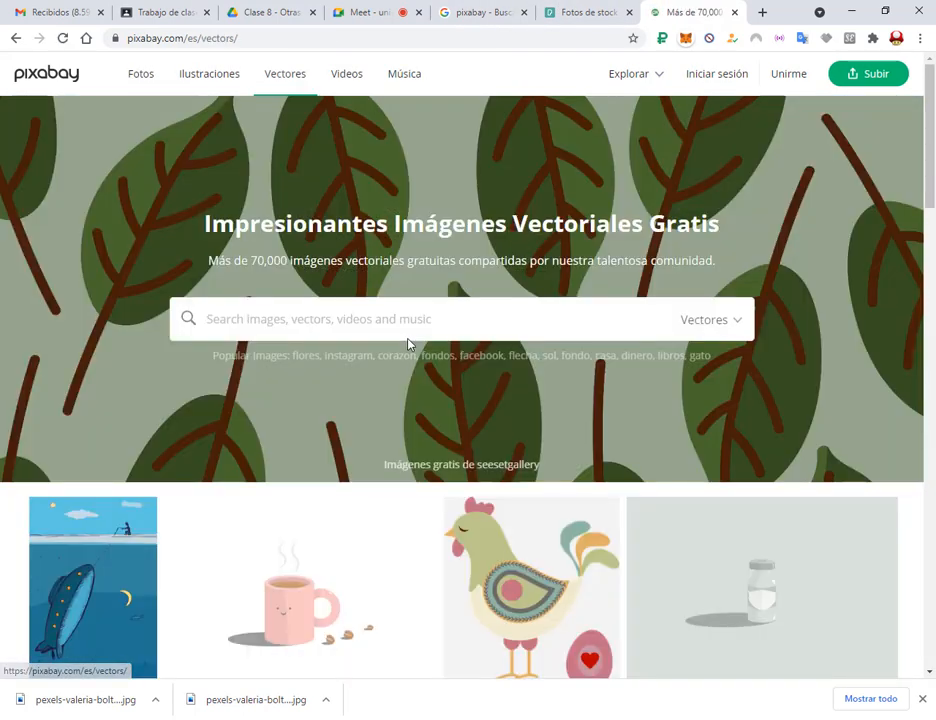
pyautogui.click(415, 323)
pyautogui.write('rayo')
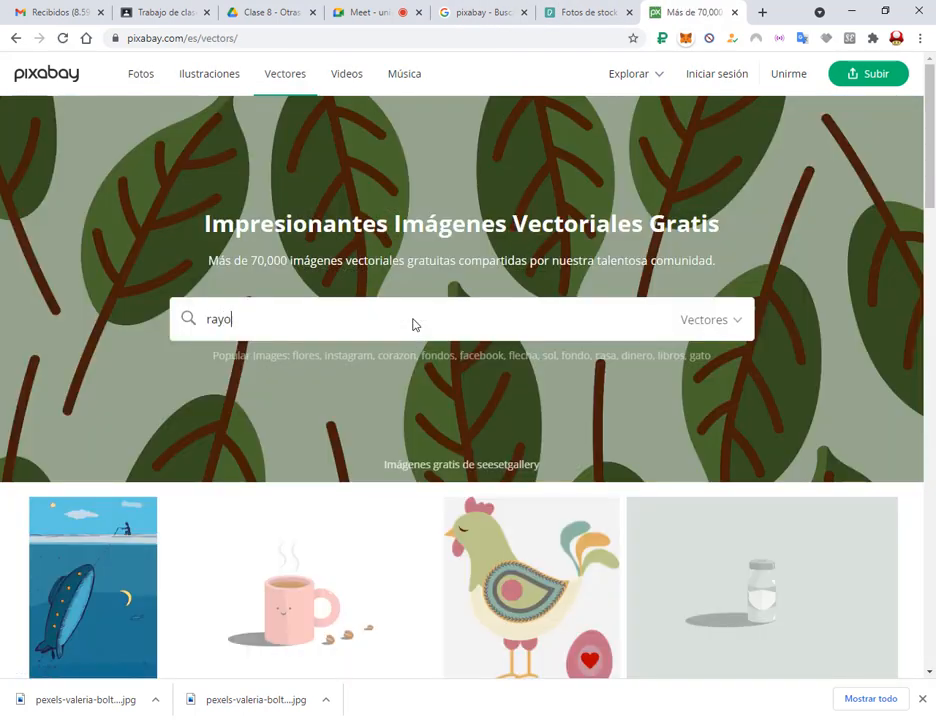
pyautogui.write('s de sol')
pyautogui.press('Return')
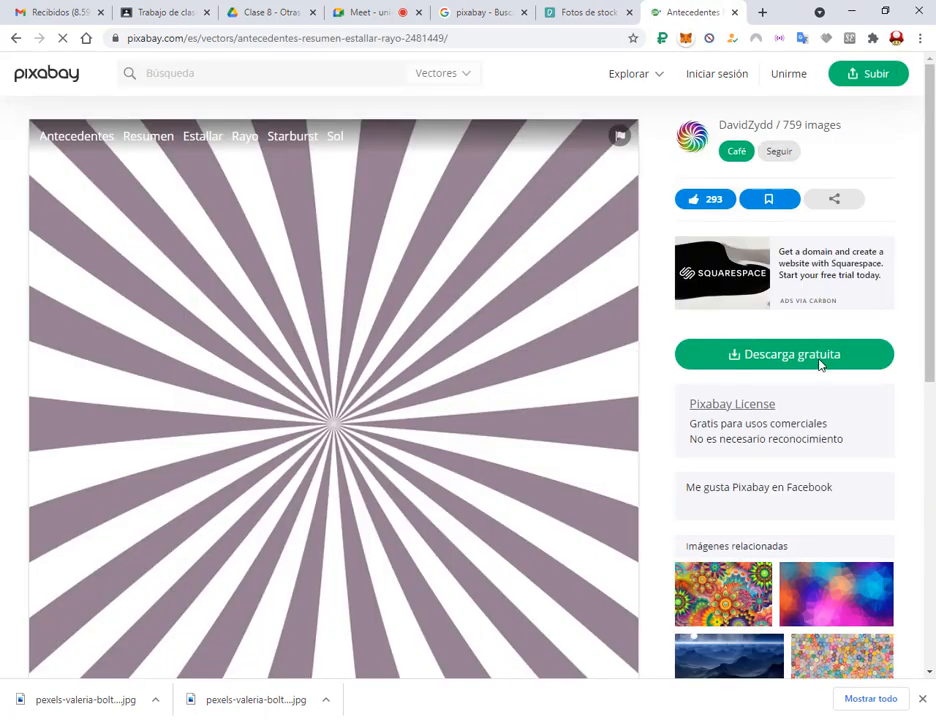
# Step: Download the sunburst image as a 1280×1280 PNG, completing the reCAPTCHA check with the Buster solver
pyautogui.click(819, 361)
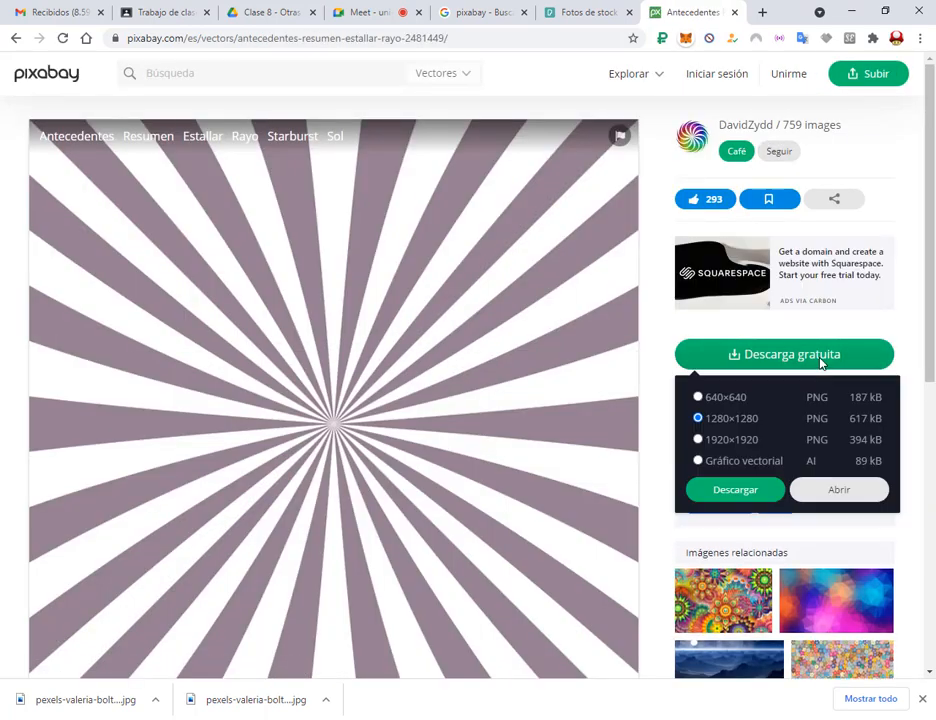
pyautogui.click(763, 490)
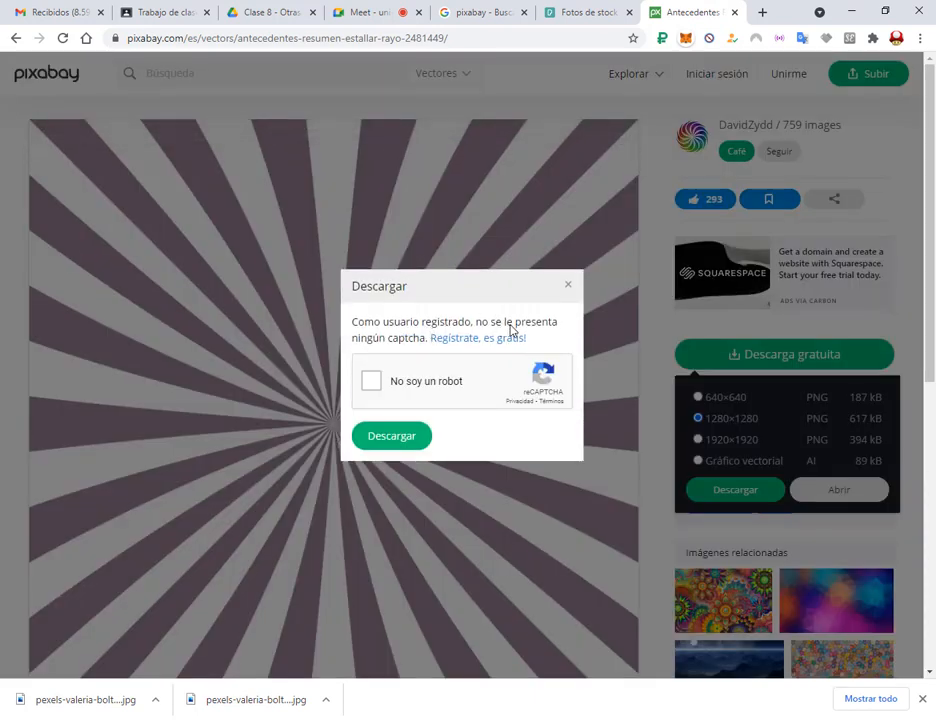
pyautogui.click(372, 383)
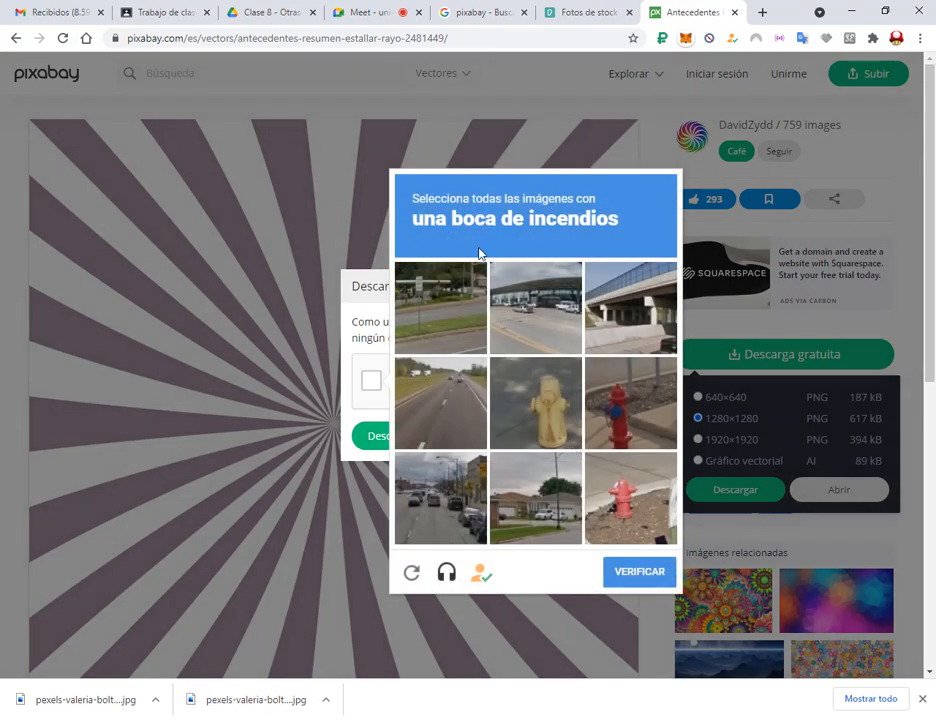
pyautogui.click(480, 576)
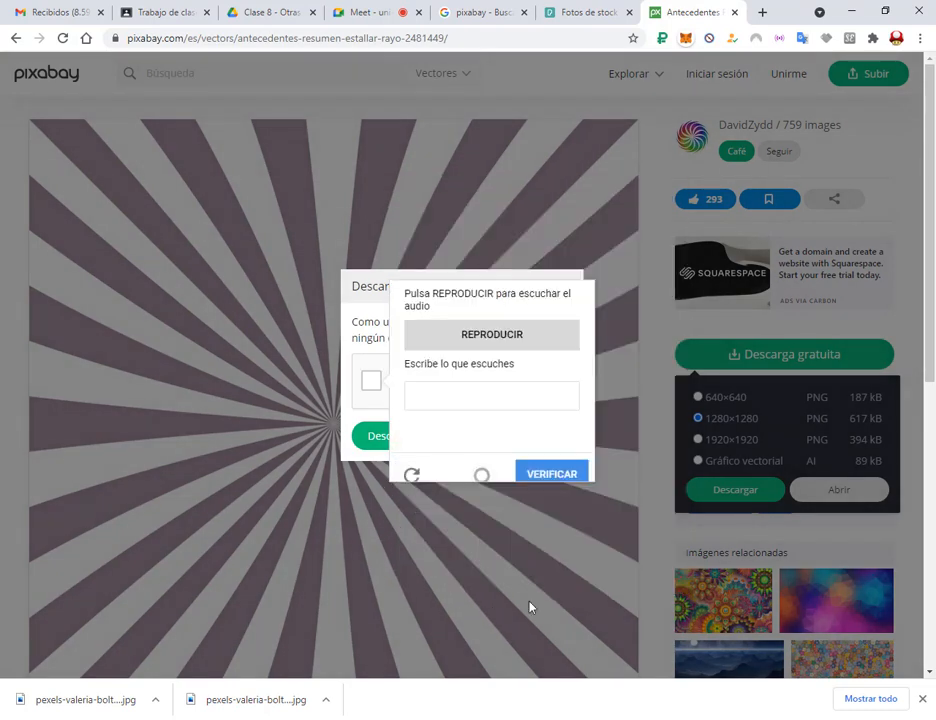
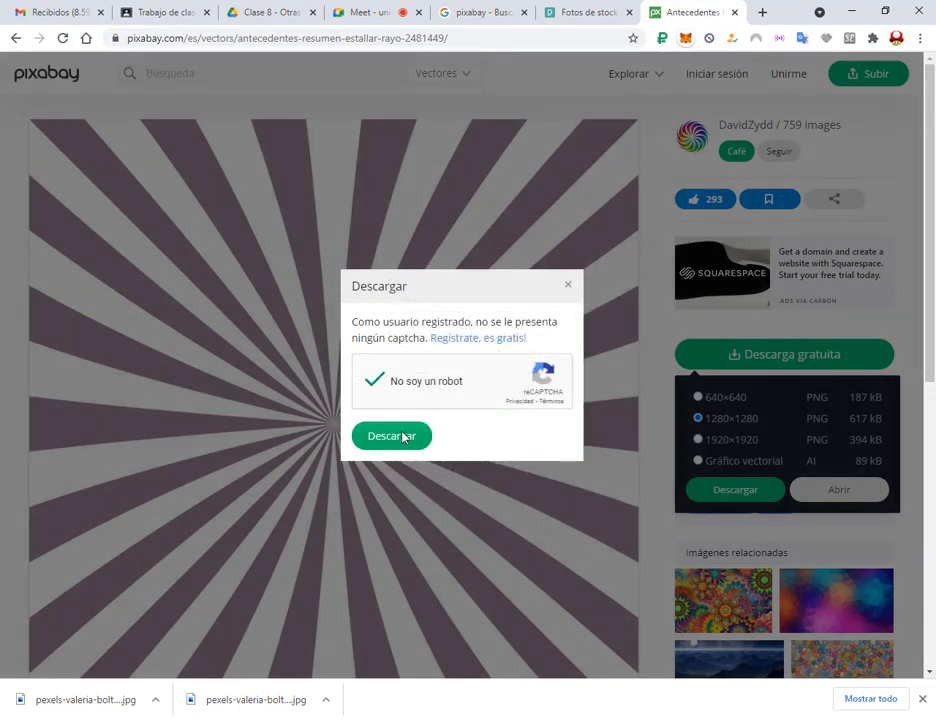
pyautogui.rightClick(734, 44)
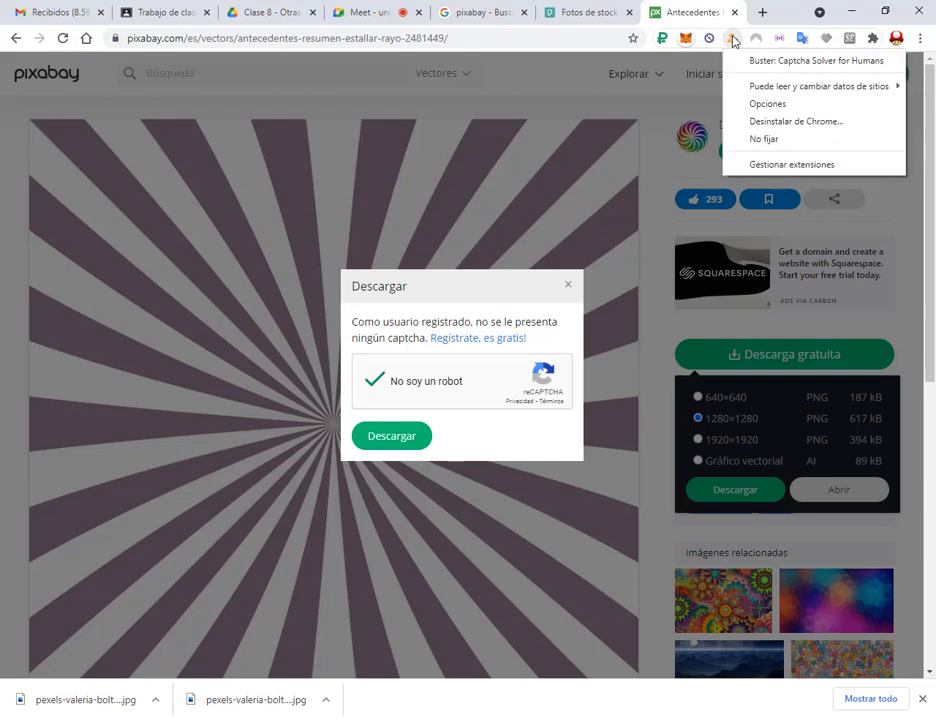
pyautogui.click(676, 5)
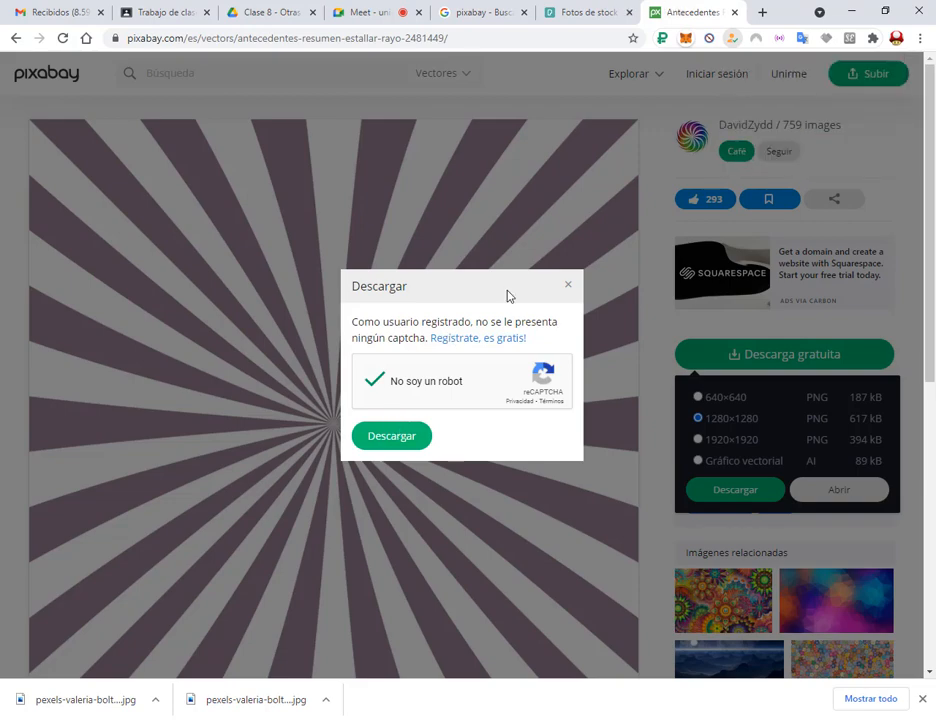
pyautogui.click(405, 438)
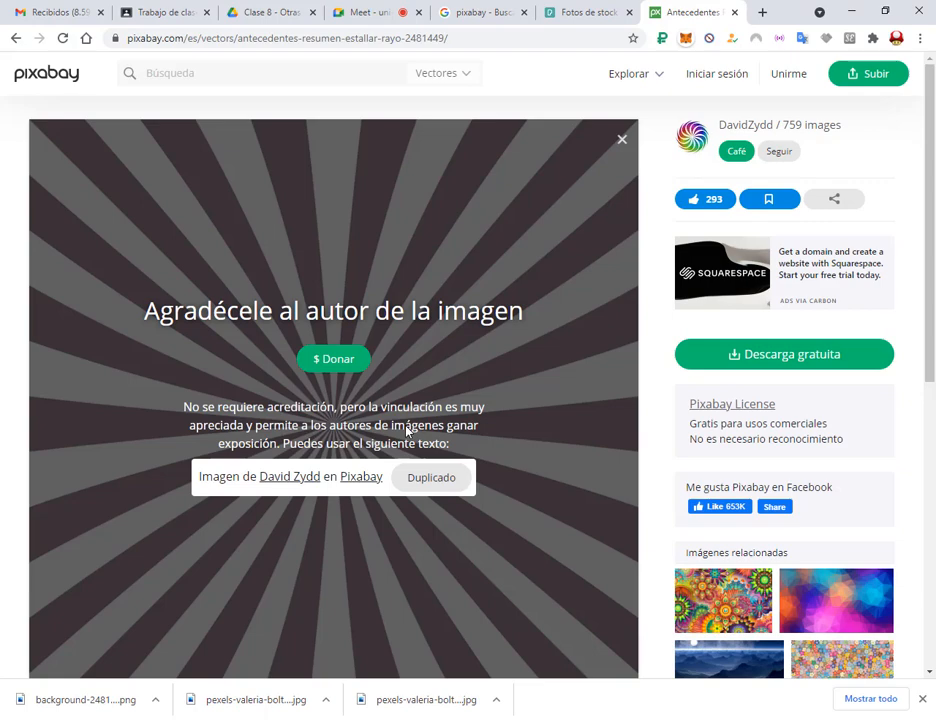
# Step: Locate the downloaded background-2481449_1280.png in its folder and open it as a separate document in Photoshop
pyautogui.click(889, 704)
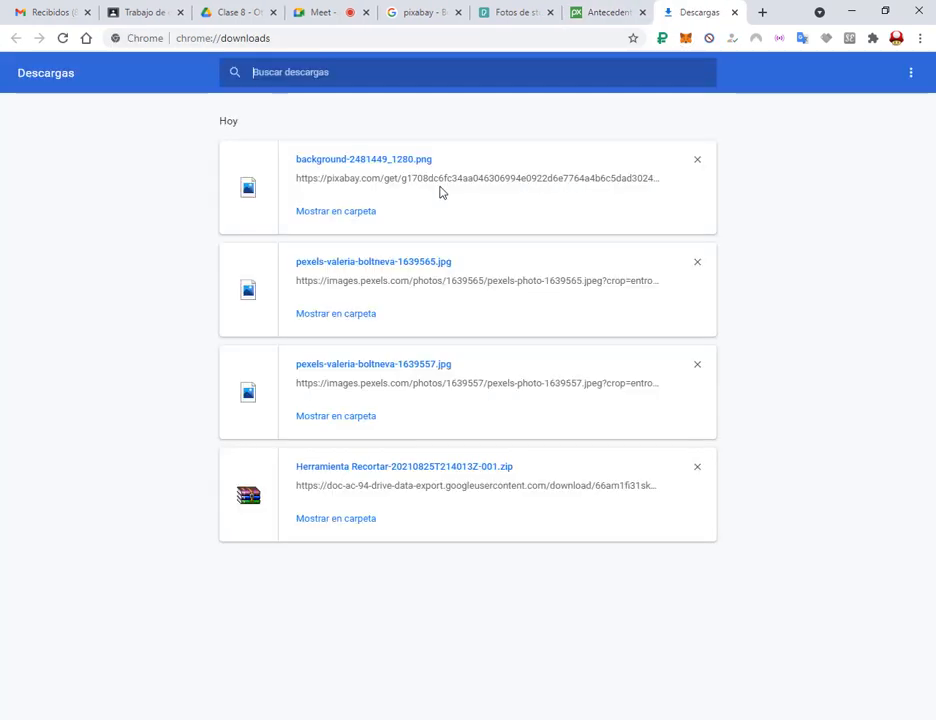
pyautogui.click(339, 211)
pyautogui.moveTo(300, 228); pyautogui.dragTo(612, 56)
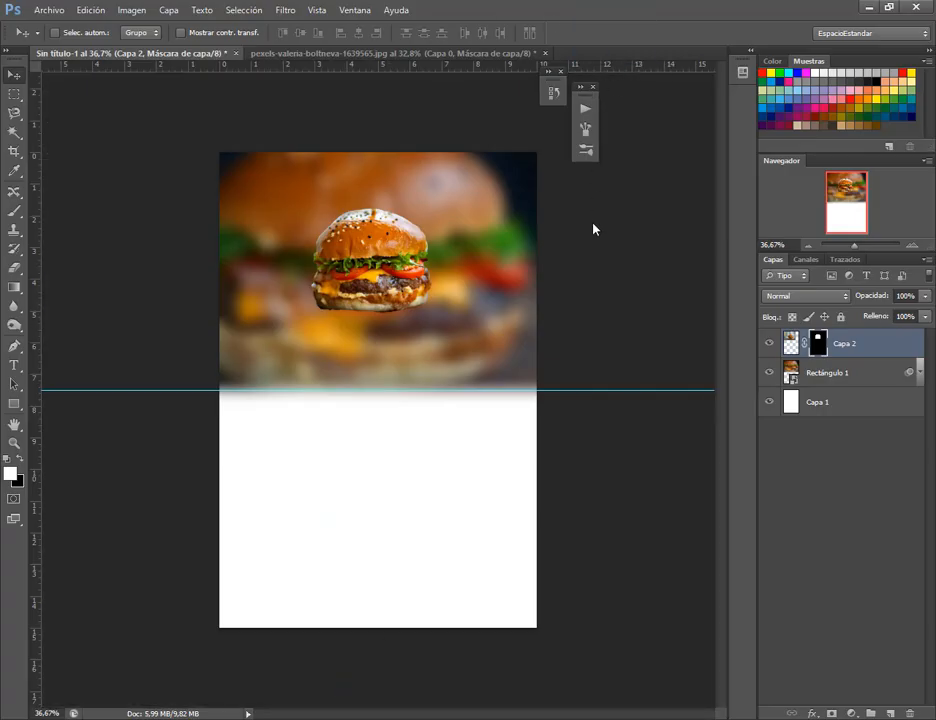
pyautogui.click(532, 351)
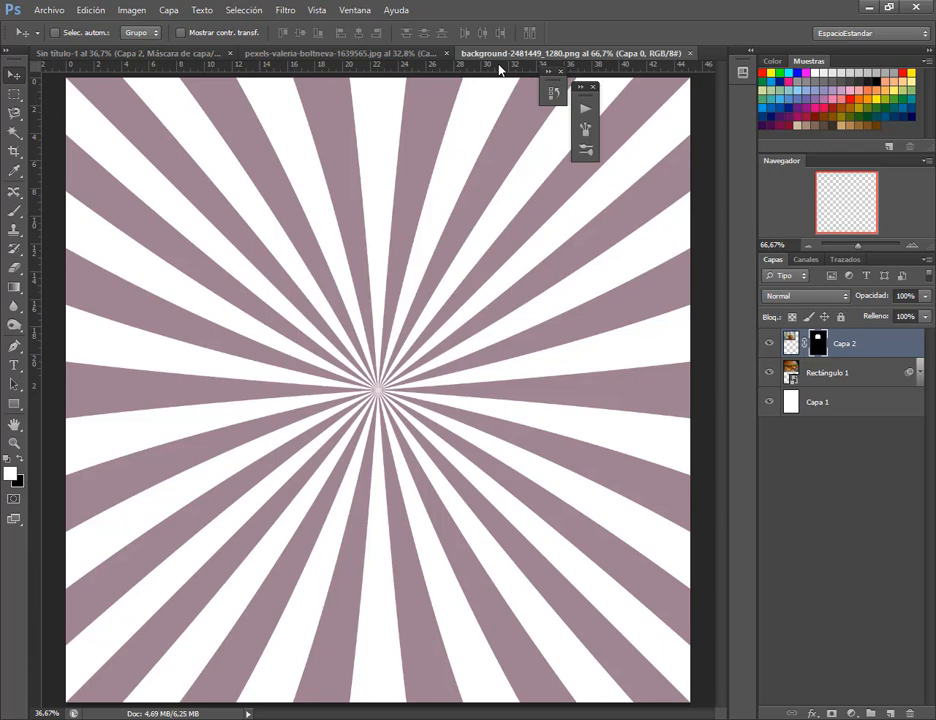
# Step: Close the pexels-valeria-boltneva-1639565.jpg document without saving, and look at the reference restaurant flyer before returning to the sunburst
pyautogui.click(446, 53)
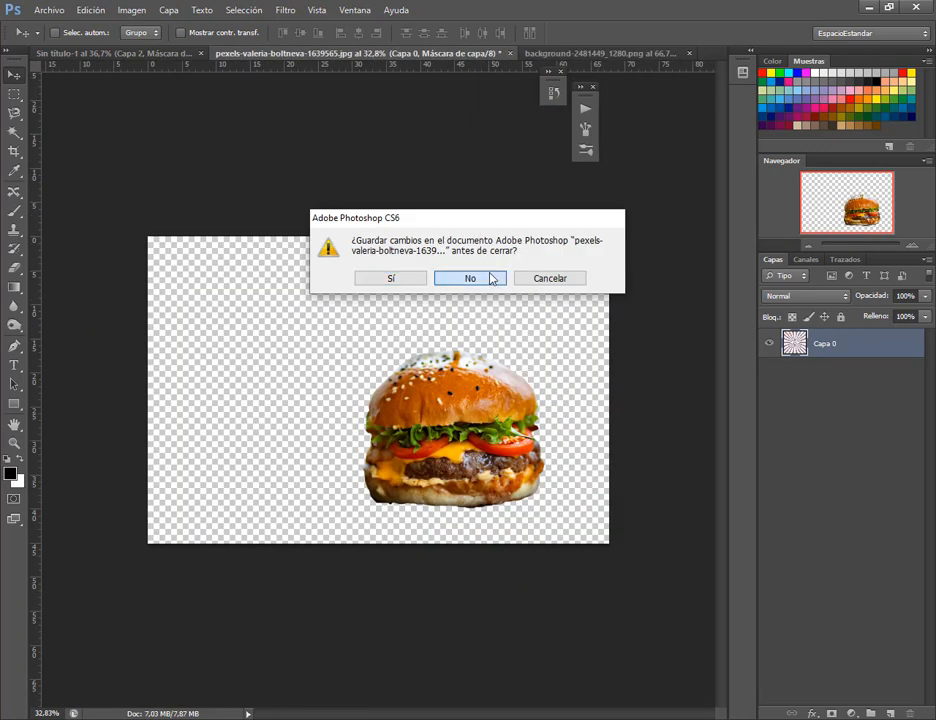
pyautogui.click(491, 279)
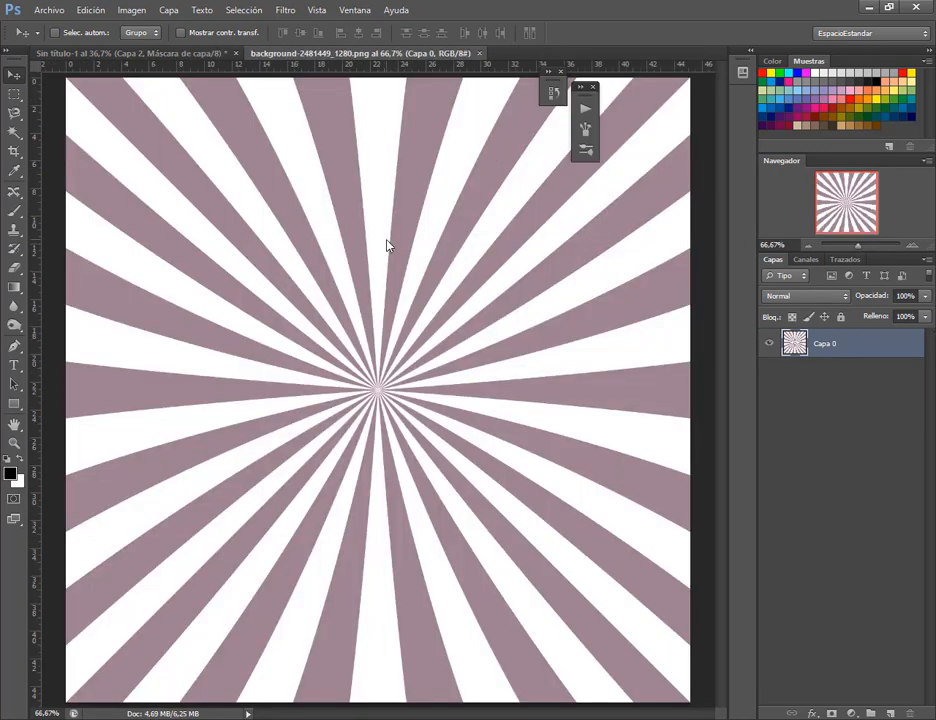
pyautogui.scroll(-1, 399, 265)
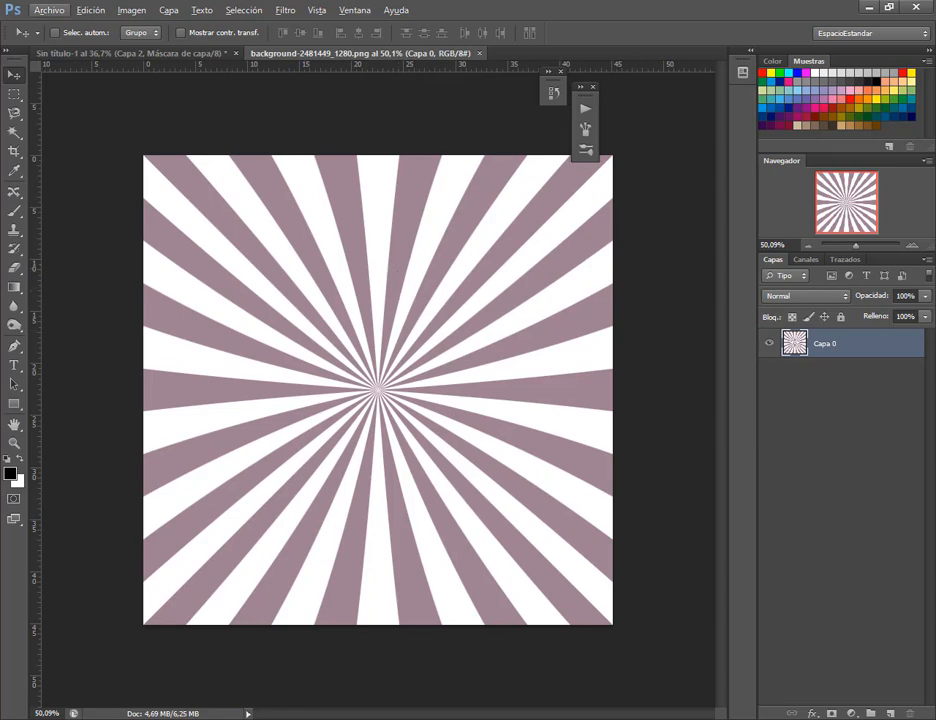
pyautogui.hotkey('alt', 'Tab')
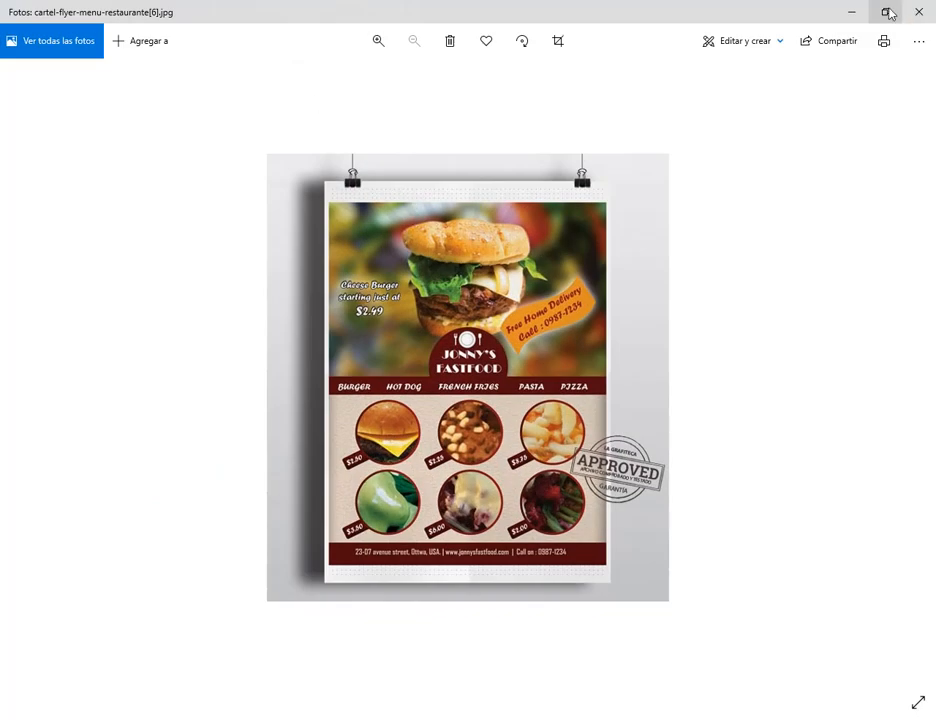
pyautogui.click(852, 13)
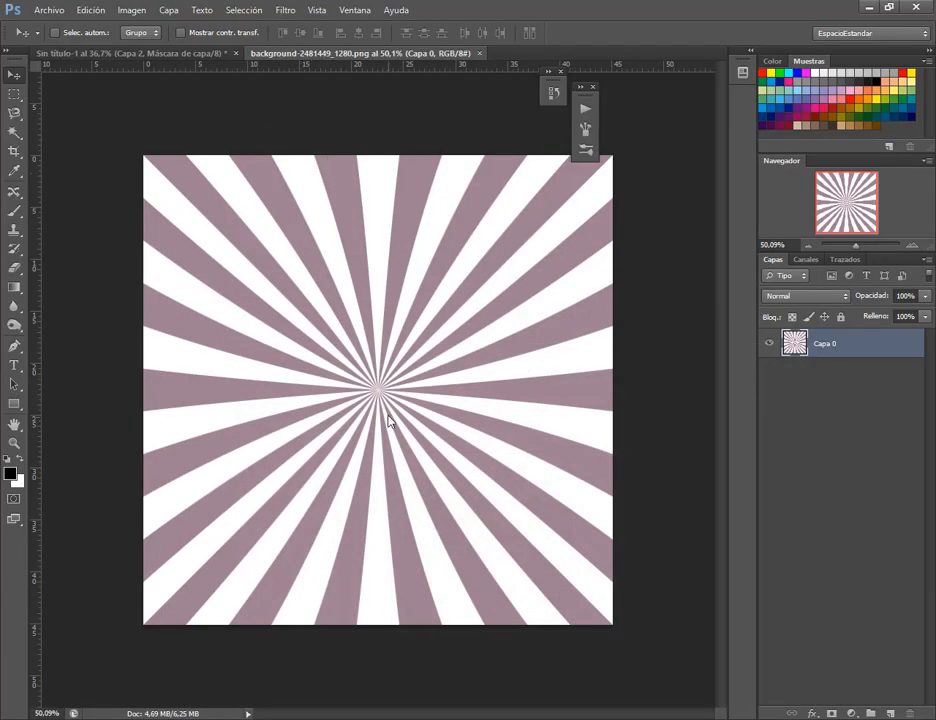
# Step: Try to select the upper mauve rays one by one with the Magic Wand in add-to-selection mode, and clear the selection
pyautogui.click(14, 133)
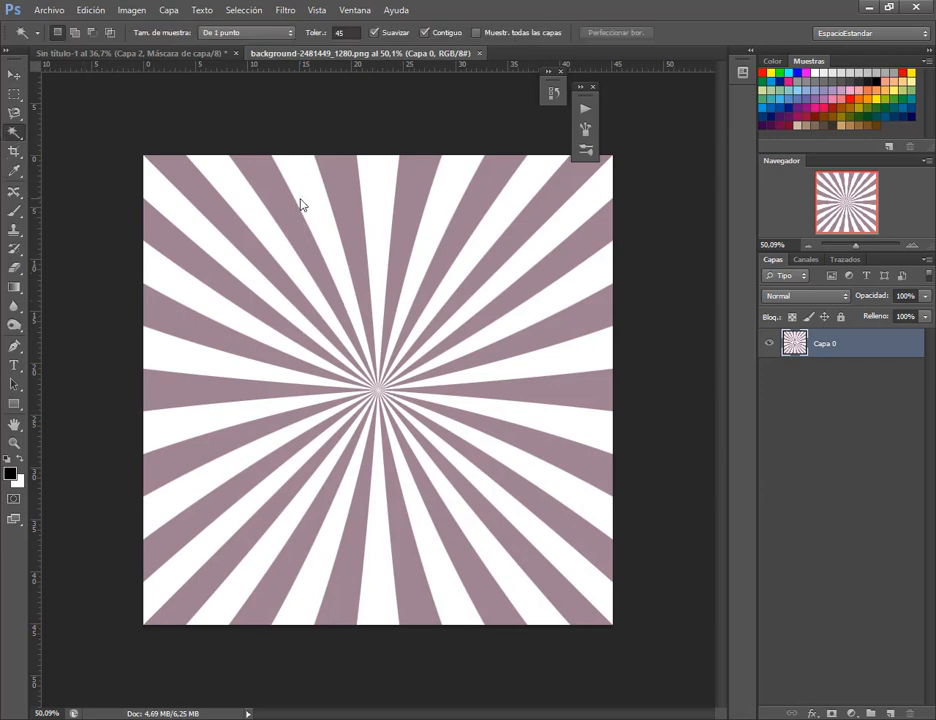
pyautogui.click(285, 215)
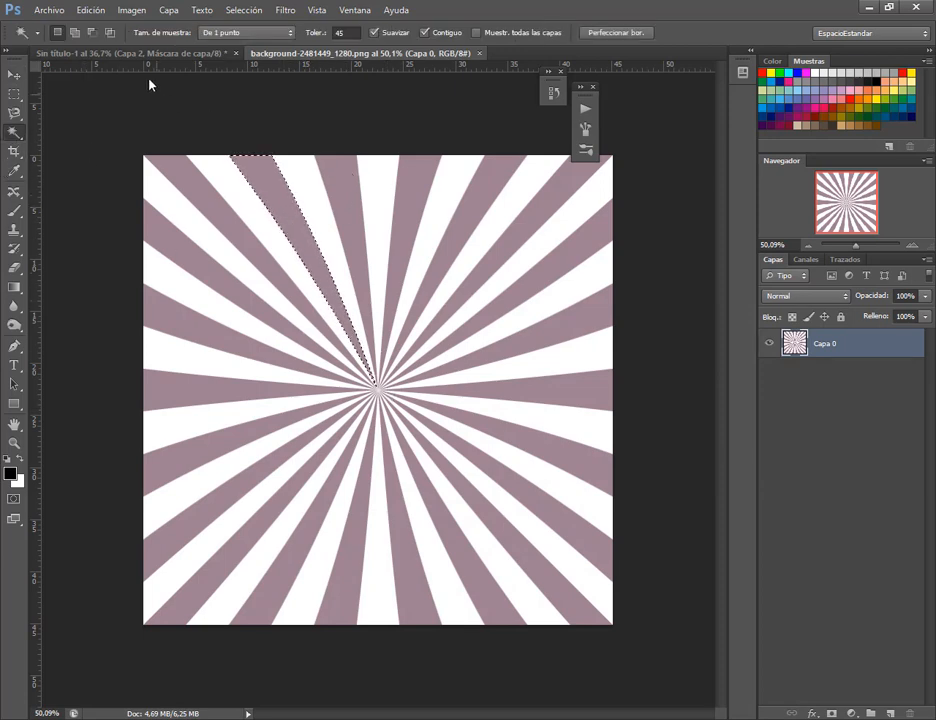
pyautogui.click(75, 32)
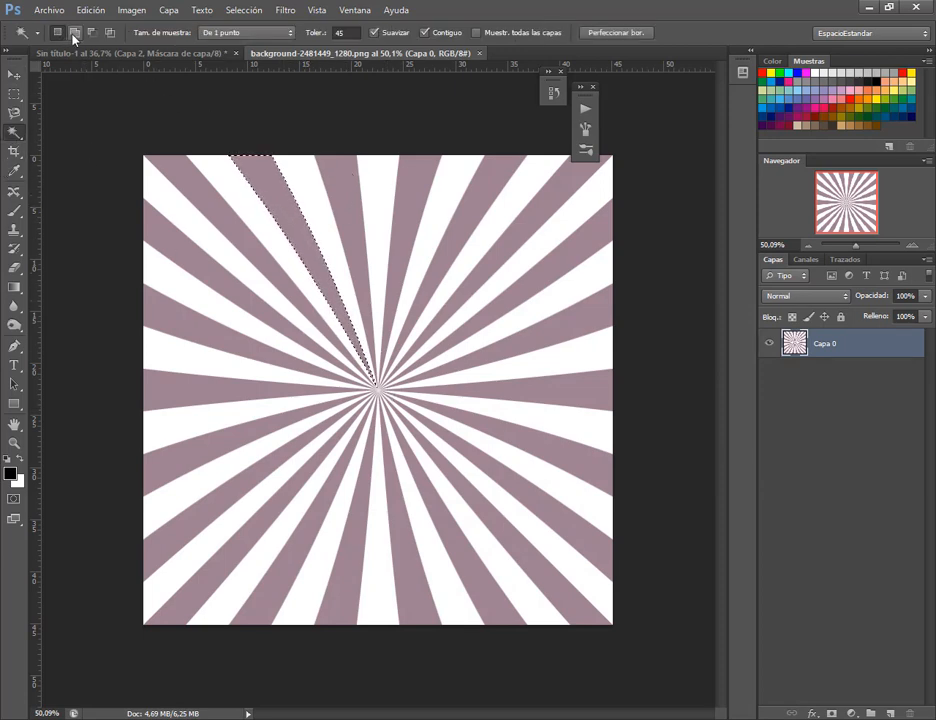
pyautogui.click(338, 203)
pyautogui.click(409, 203)
pyautogui.click(478, 203)
pyautogui.click(536, 211)
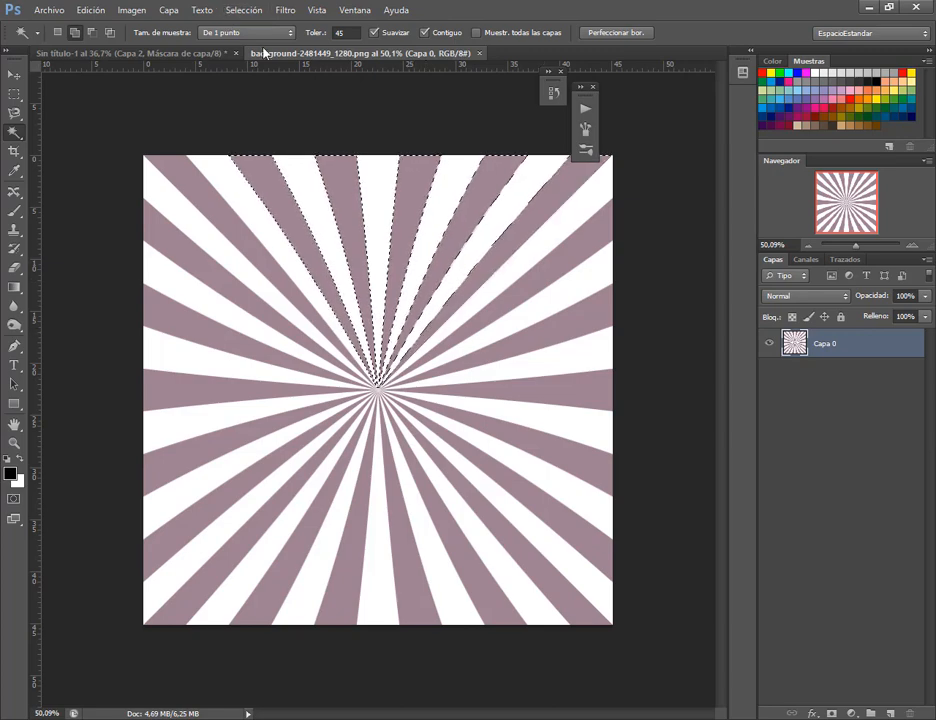
pyautogui.hotkey('ctrl', 'd')
# Step: Select all the mauve rays of the sunburst with Color Range by sampling their colour from the image
pyautogui.click(248, 10)
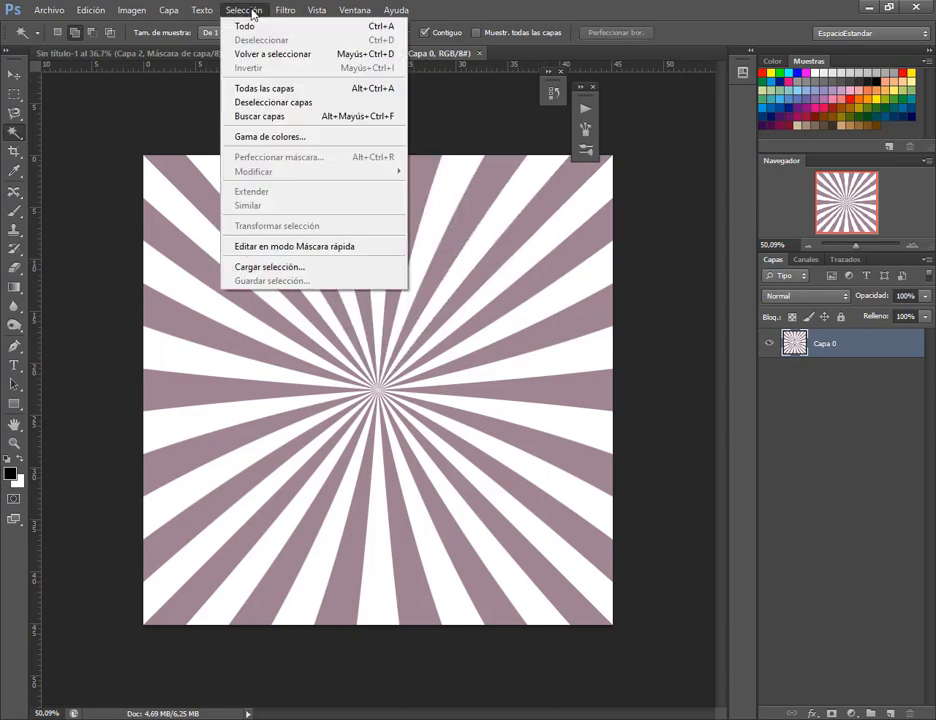
pyautogui.click(297, 138)
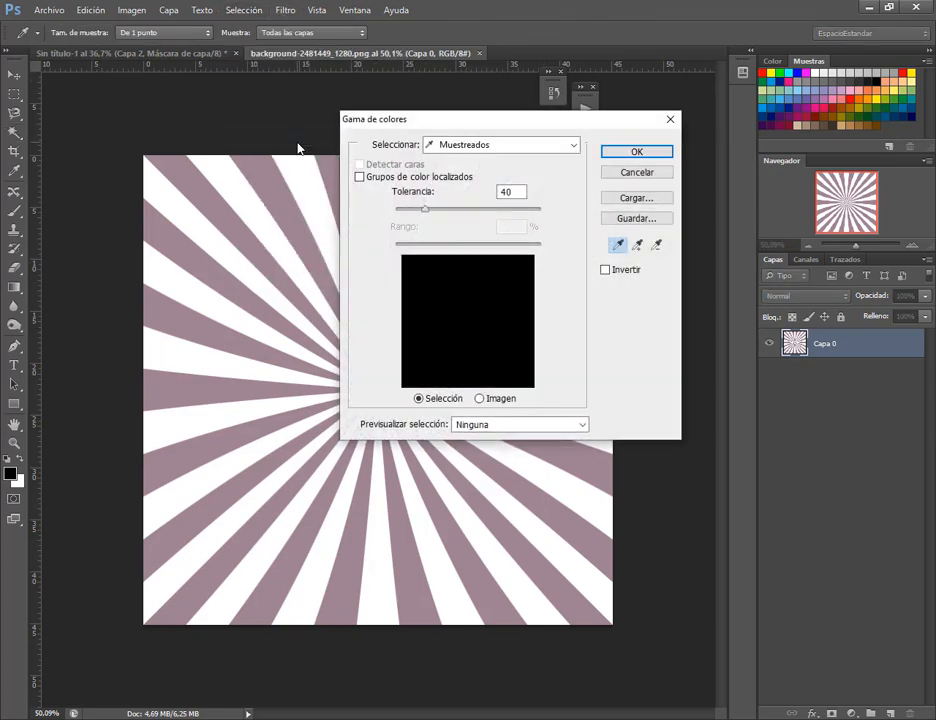
pyautogui.moveTo(460, 125); pyautogui.dragTo(544, 107)
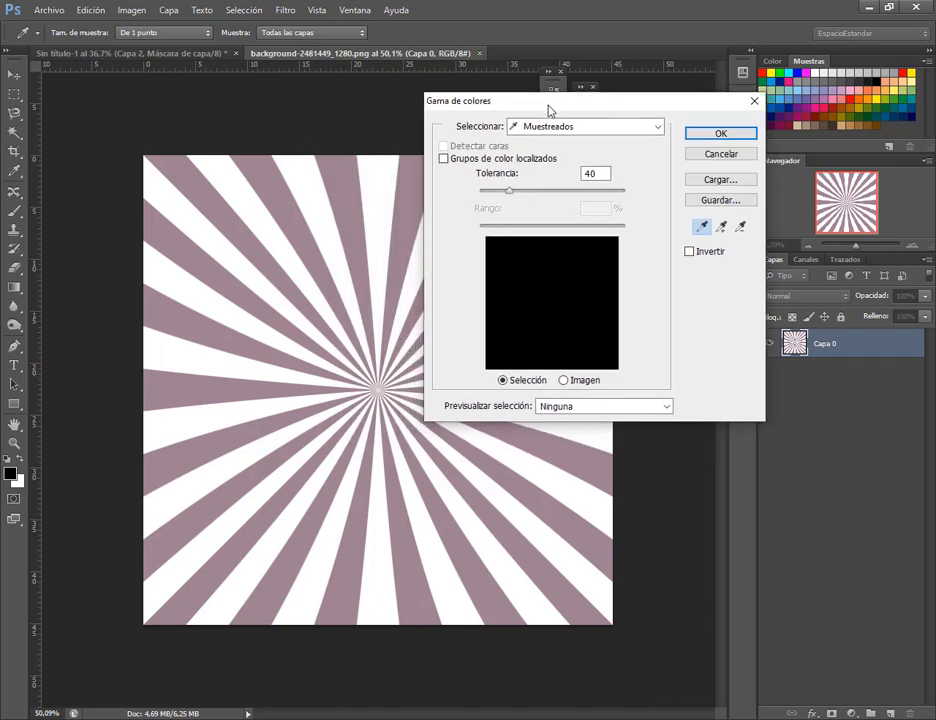
pyautogui.click(349, 198)
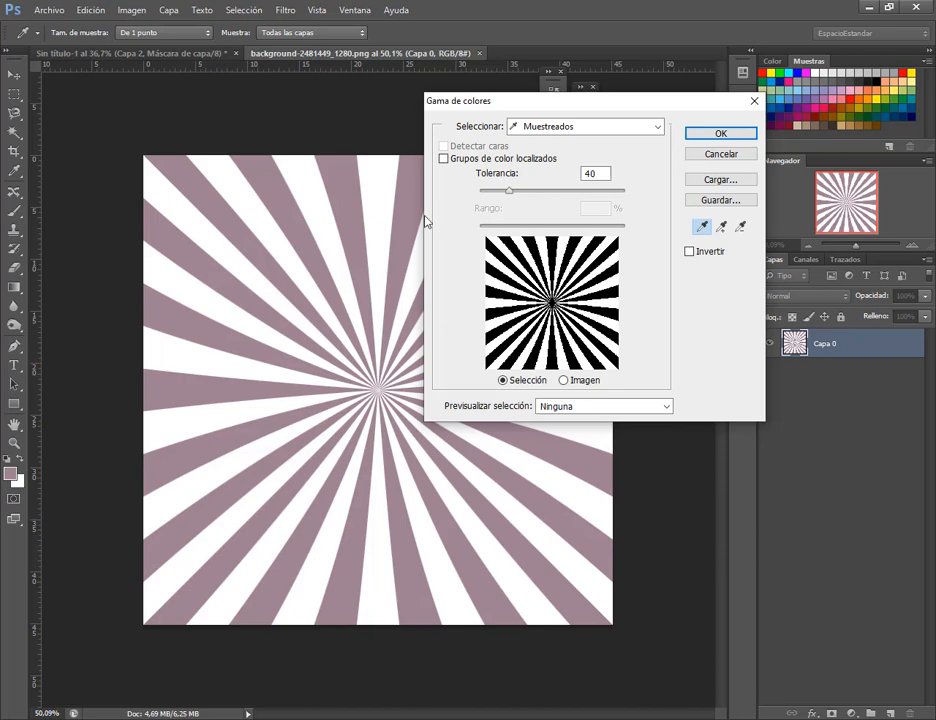
pyautogui.click(712, 134)
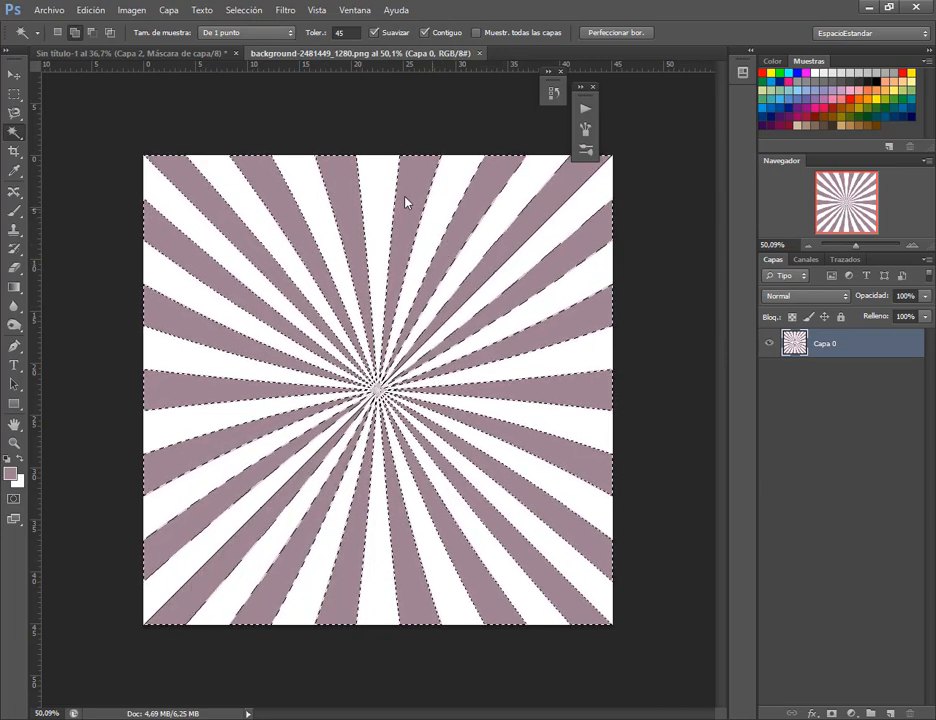
# Step: Delete the selected mauve rays from the sunburst layer and deselect
pyautogui.click(13, 74)
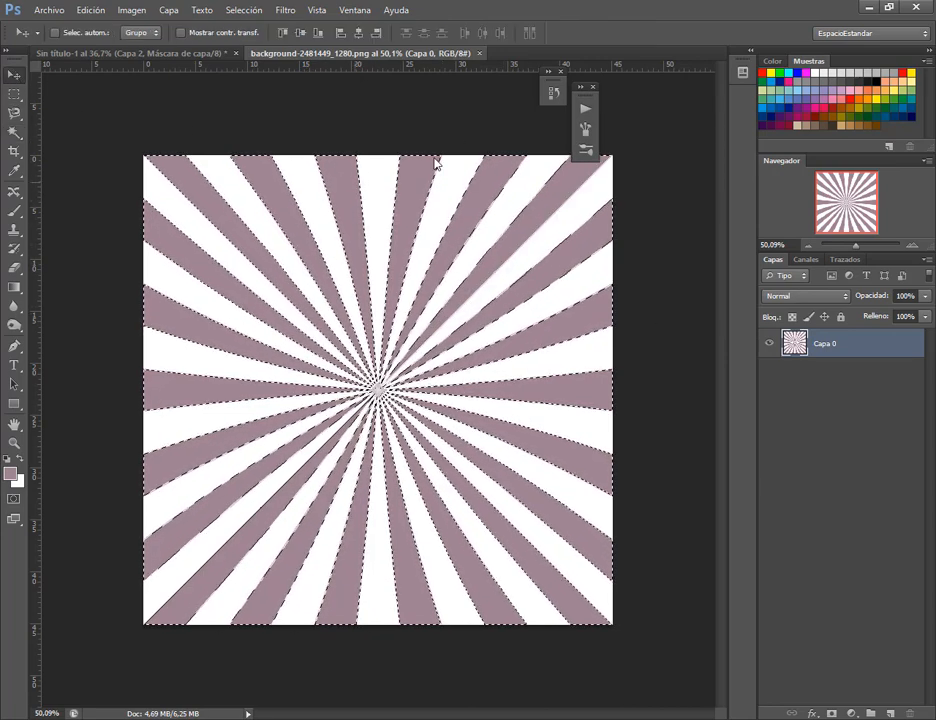
pyautogui.press('Delete')
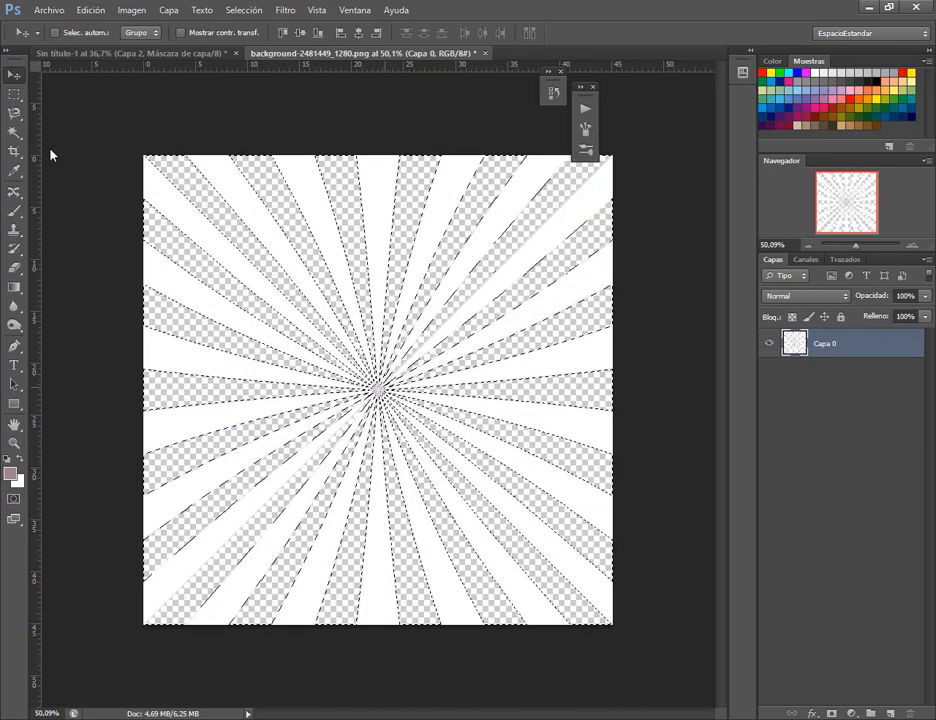
pyautogui.hotkey('ctrl', 'd')
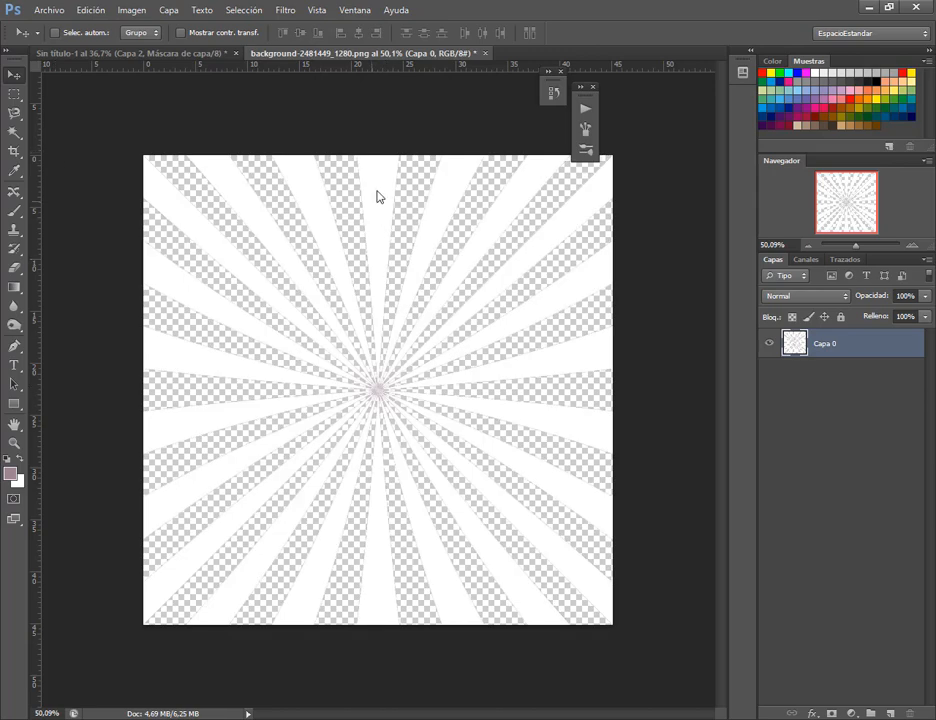
# Step: Bring the white rays into the Sin título-1 document, centred behind the burger, and place their layer below Capa 2
pyautogui.moveTo(377, 196); pyautogui.dragTo(493, 246)
pyautogui.moveTo(495, 380); pyautogui.dragTo(377, 252)
pyautogui.moveTo(852, 343); pyautogui.dragTo(861, 378)
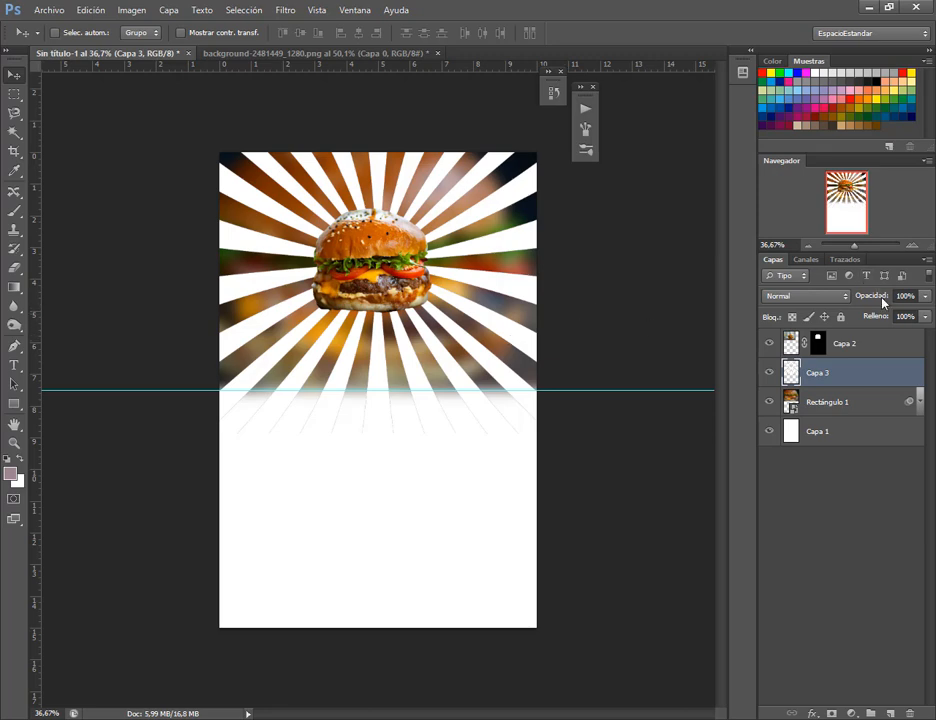
# Step: Lower the opacity of the rays layer Capa 3 to 5%
pyautogui.moveTo(882, 303); pyautogui.dragTo(813, 305)
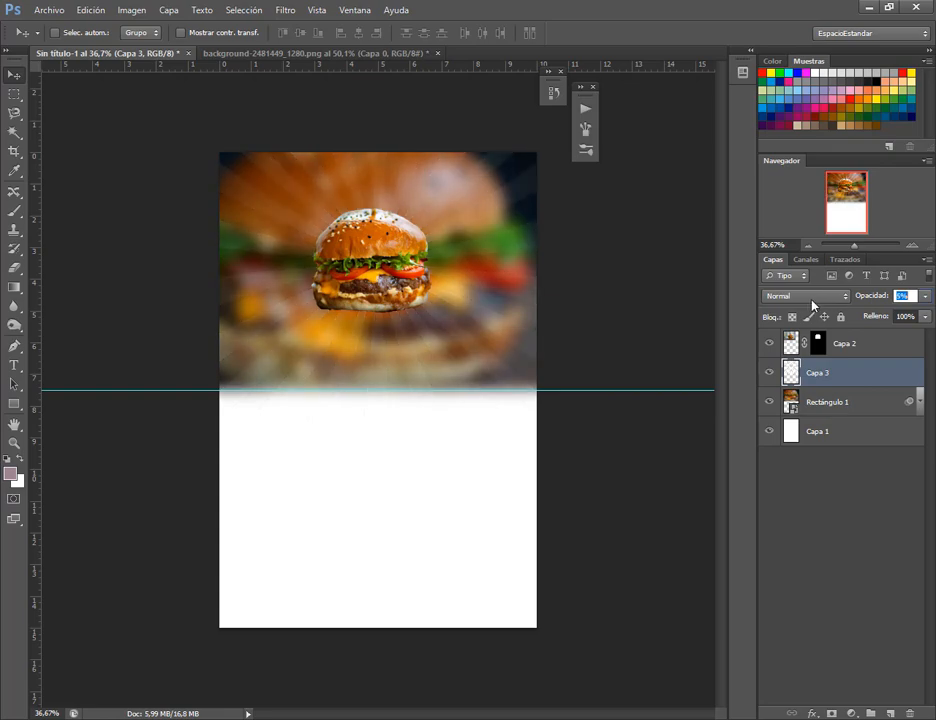
# Step: Add a layer mask to Capa 3 and fade the rays with a white-to-black gradient running diagonally down to the header photo's lower right
pyautogui.press('Return')
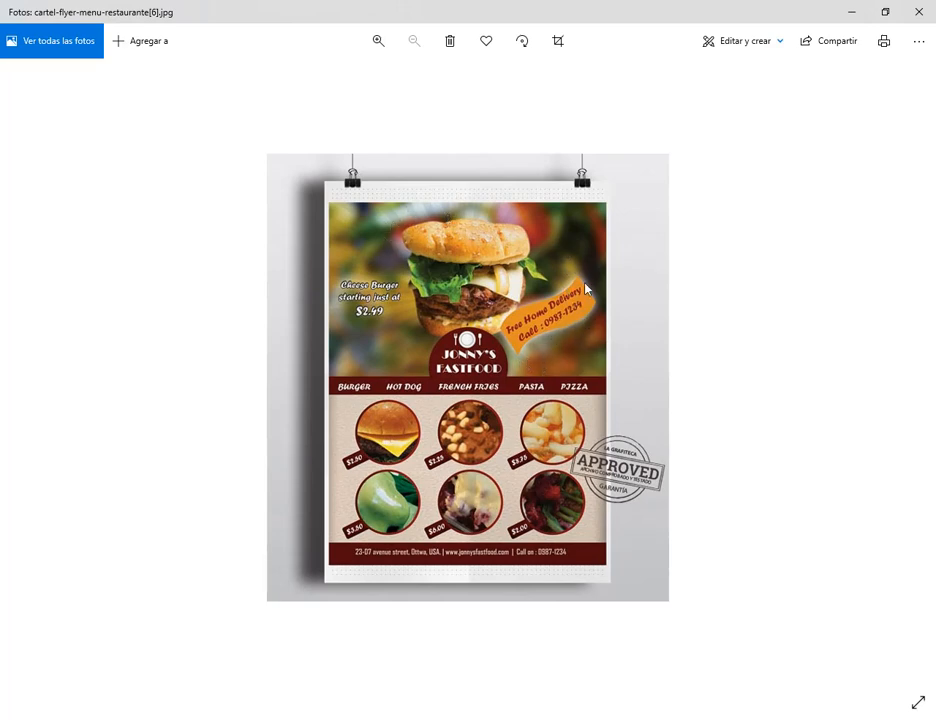
pyautogui.click(851, 12)
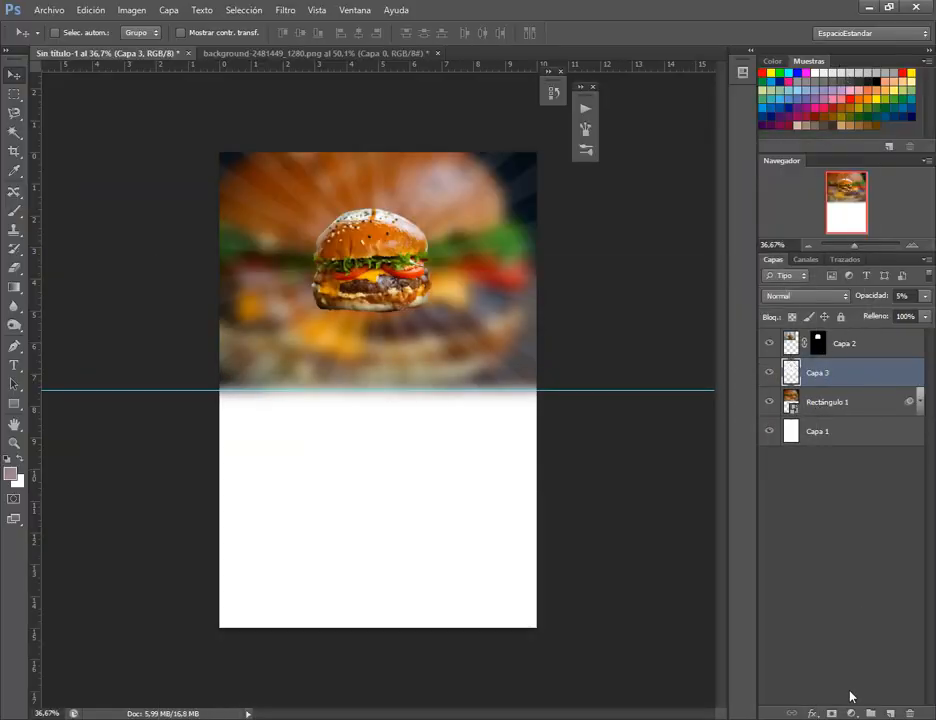
pyautogui.click(831, 713)
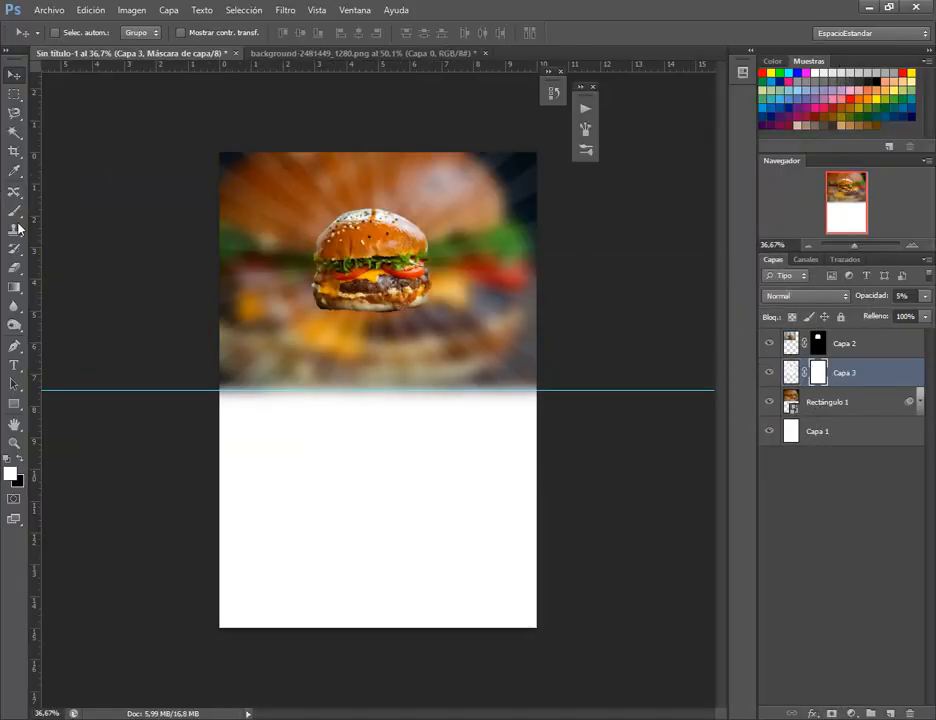
pyautogui.press('g')
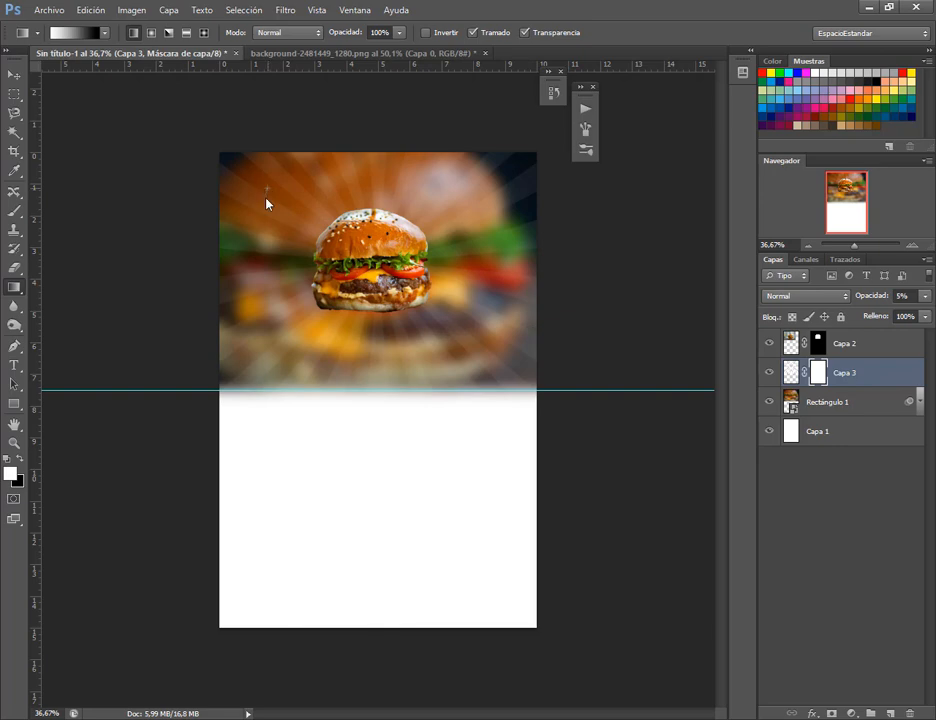
pyautogui.moveTo(267, 187); pyautogui.dragTo(518, 366)
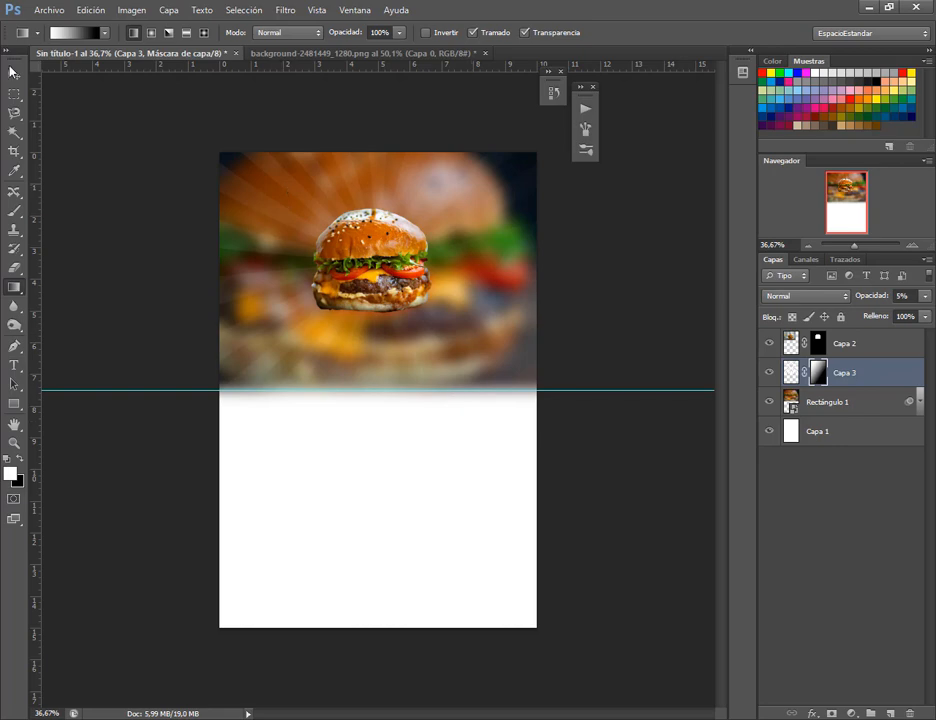
pyautogui.press('v')
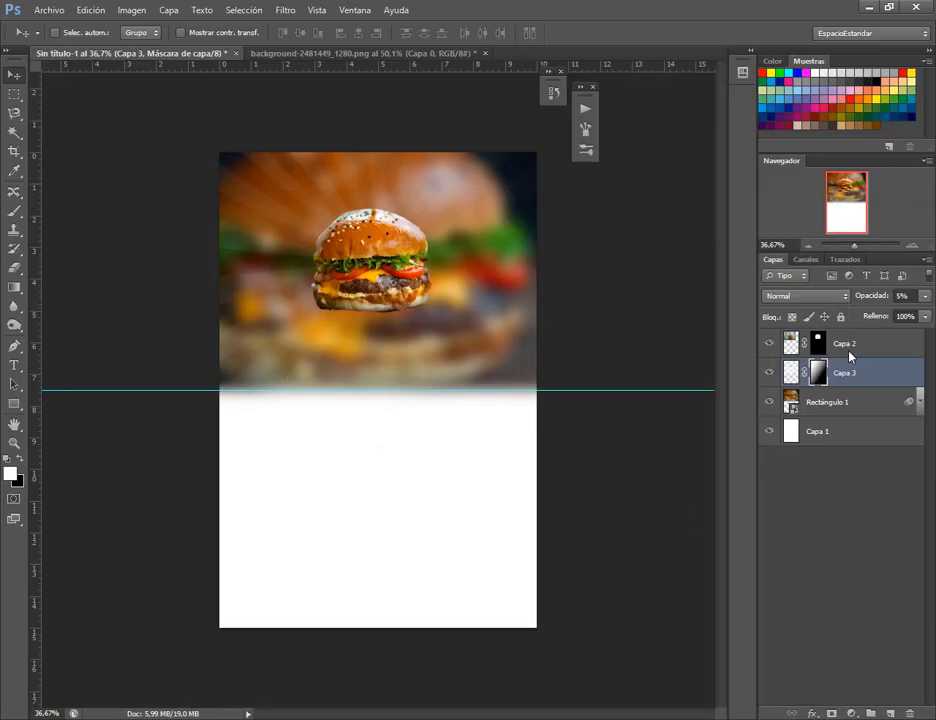
# Step: Create a layer group above Capa 2 and name it Encabezado
pyautogui.click(849, 345)
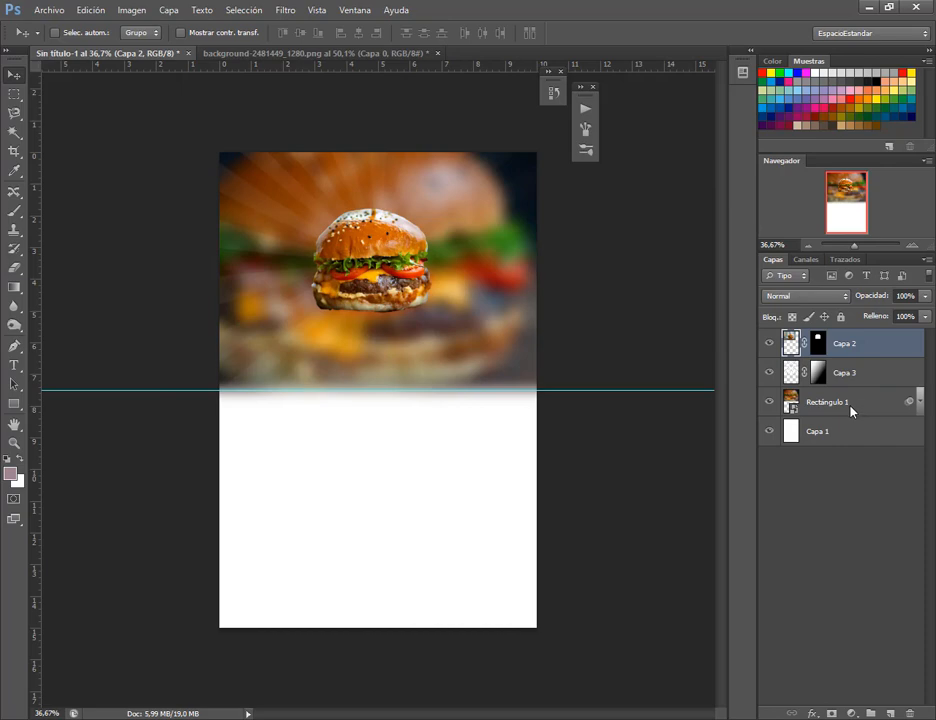
pyautogui.click(870, 713)
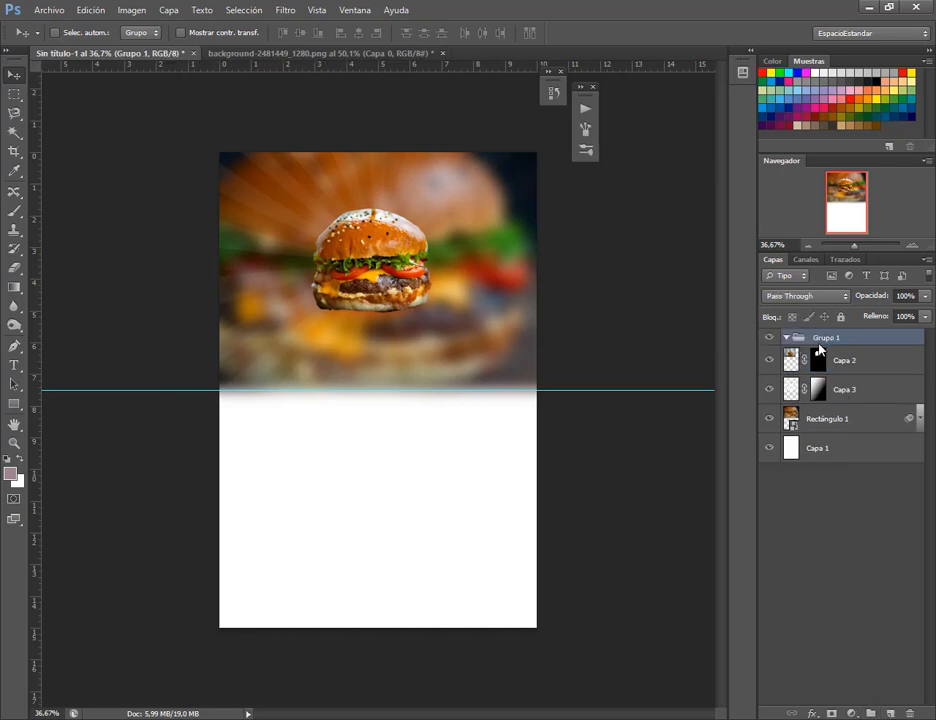
pyautogui.doubleClick(822, 339)
pyautogui.write('Encabezado')
pyautogui.press('Return')
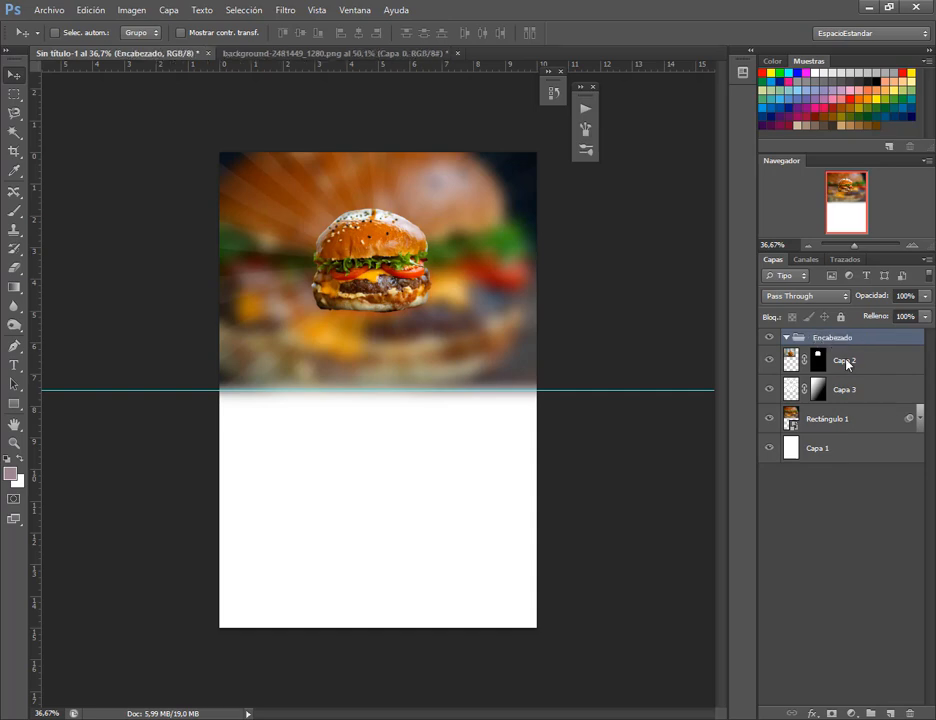
# Step: Move the layers Capa 2, Capa 3 and Rectángulo 1 into the Encabezado group
pyautogui.click(845, 362)
pyautogui.keyDown('shift'); pyautogui.click(849, 425); pyautogui.keyUp('shift')
pyautogui.moveTo(785, 368); pyautogui.dragTo(779, 357)
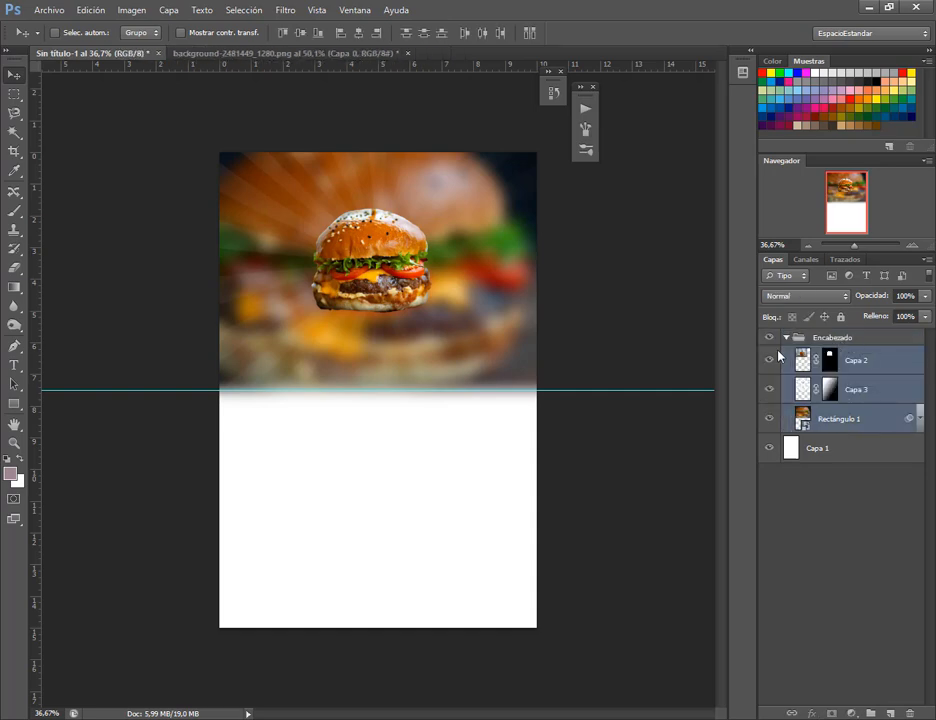
pyautogui.click(796, 344)
pyautogui.click(787, 338)
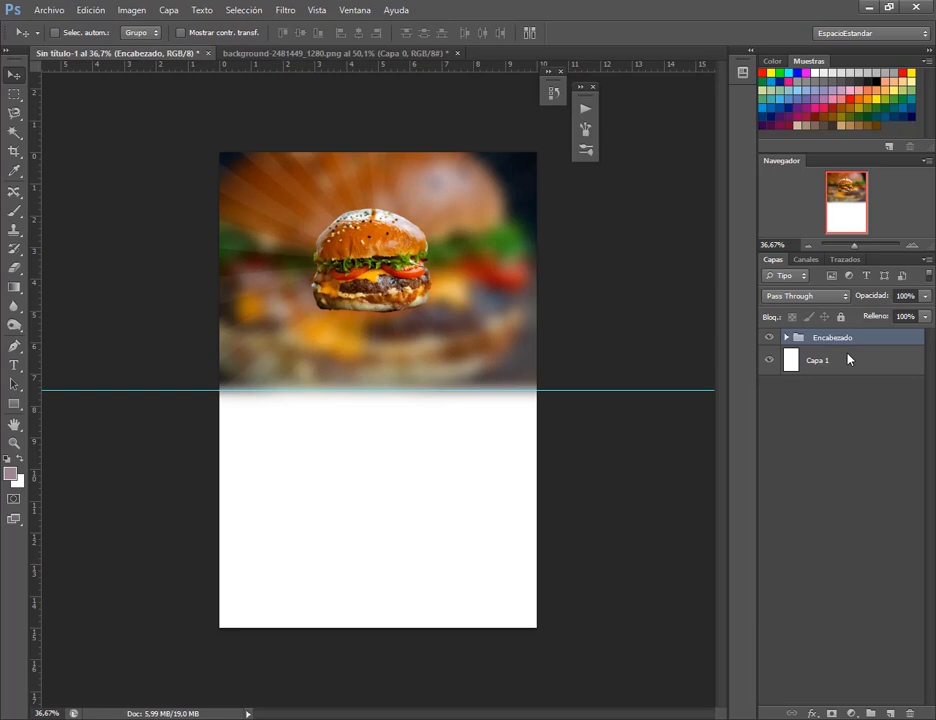
pyautogui.click(787, 338)
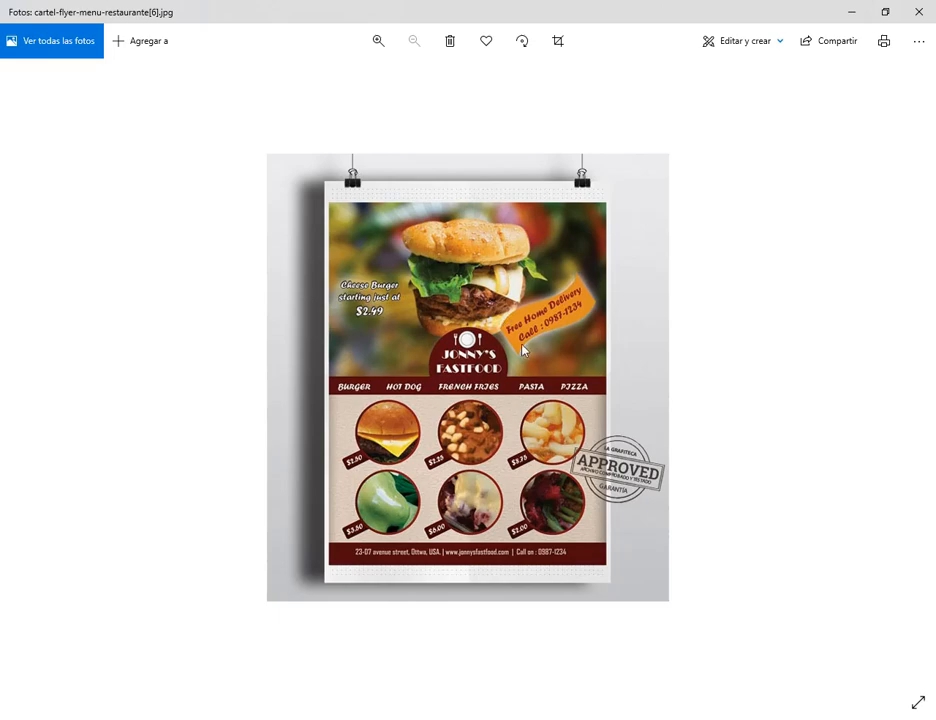
# Step: Draw a wavy flag custom shape about 444 × 219 px below and to the right of the burger
pyautogui.click(850, 12)
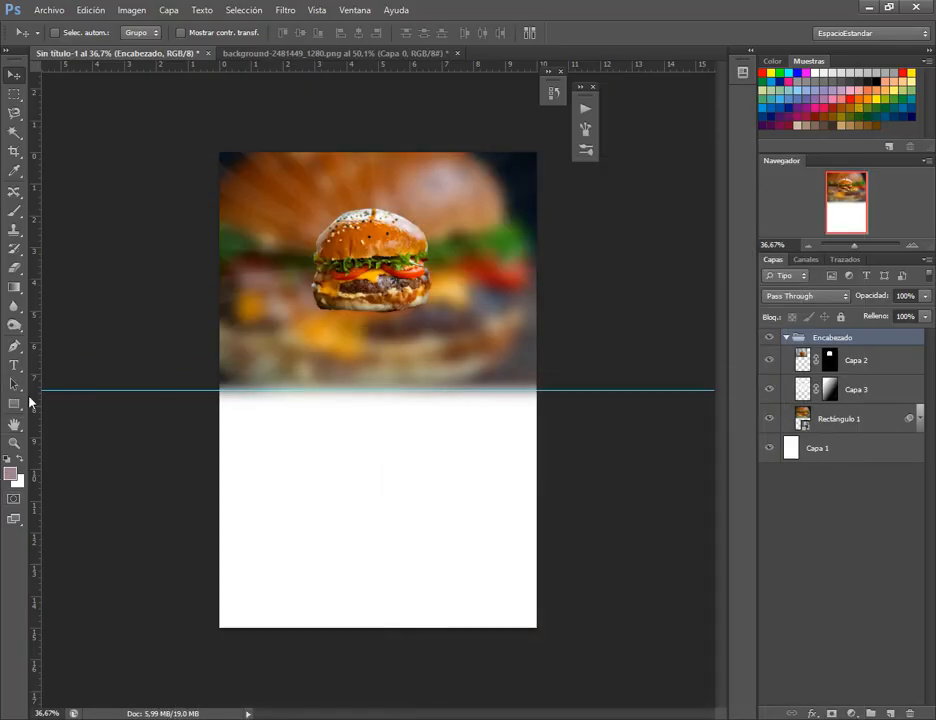
pyautogui.click(14, 404)
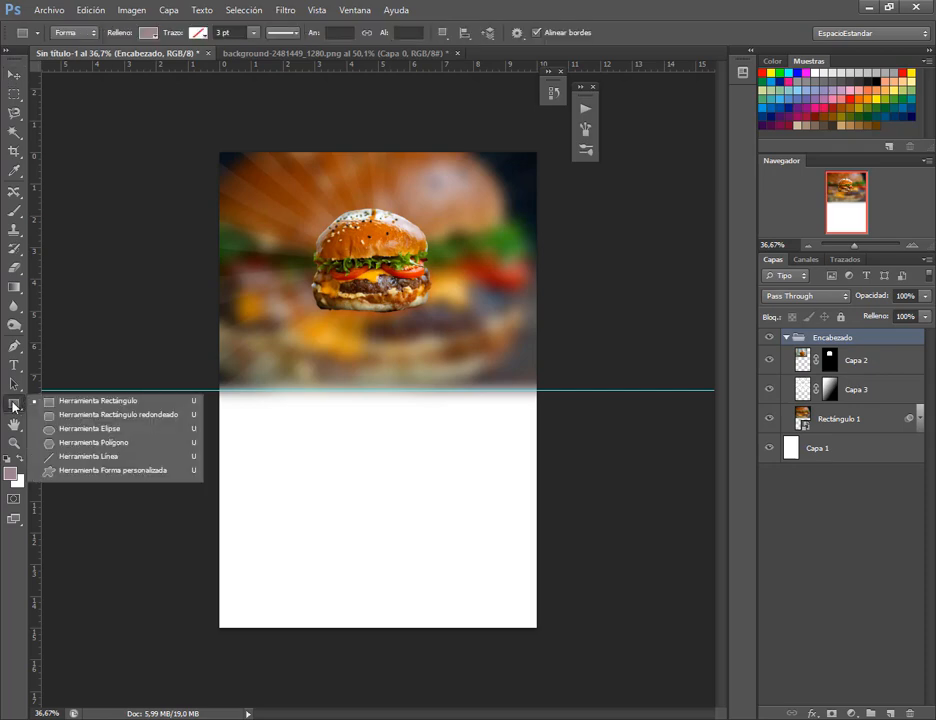
pyautogui.click(119, 476)
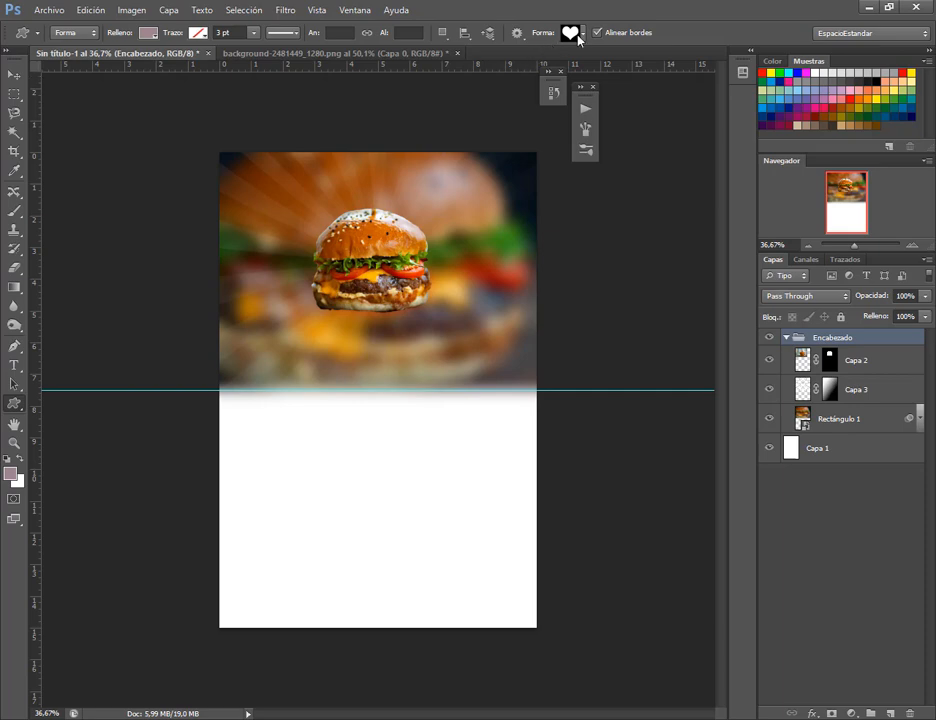
pyautogui.click(582, 34)
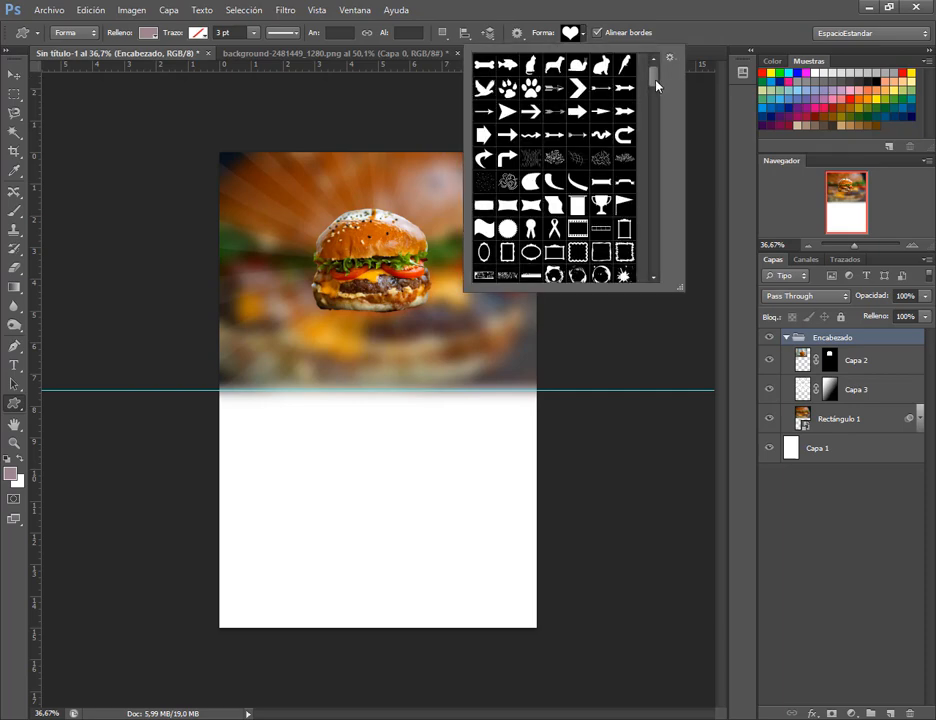
pyautogui.moveTo(657, 86); pyautogui.dragTo(657, 97)
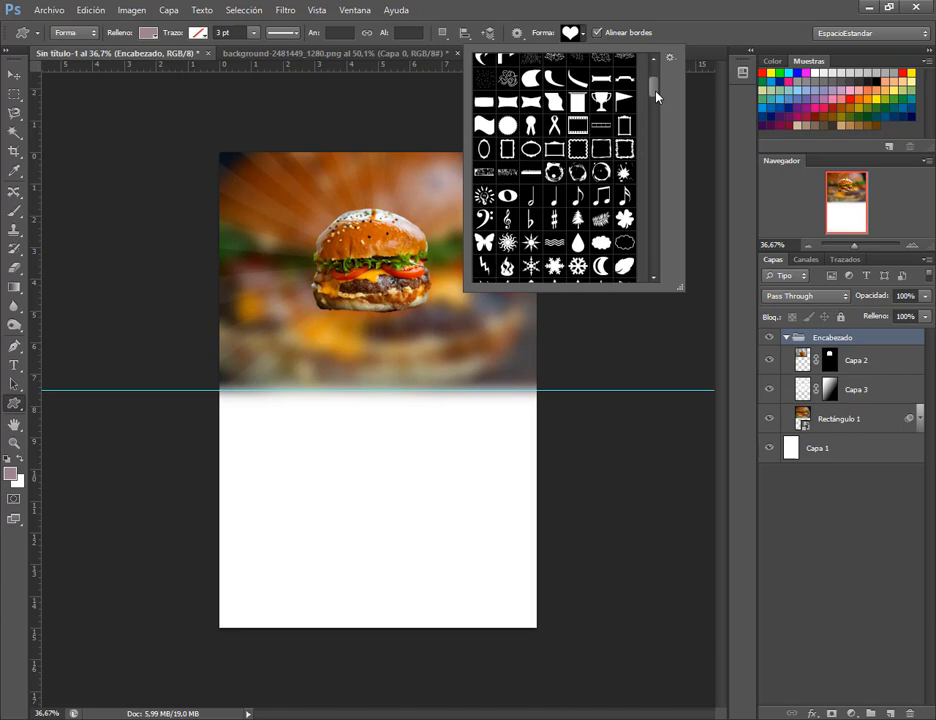
pyautogui.click(483, 125)
pyautogui.click(600, 15)
pyautogui.moveTo(388, 330)
pyautogui.mouseDown()
pyautogui.moveTo(426, 349)
pyautogui.moveTo(432, 376)
pyautogui.moveTo(478, 366)
pyautogui.moveTo(508, 386)
pyautogui.mouseUp()
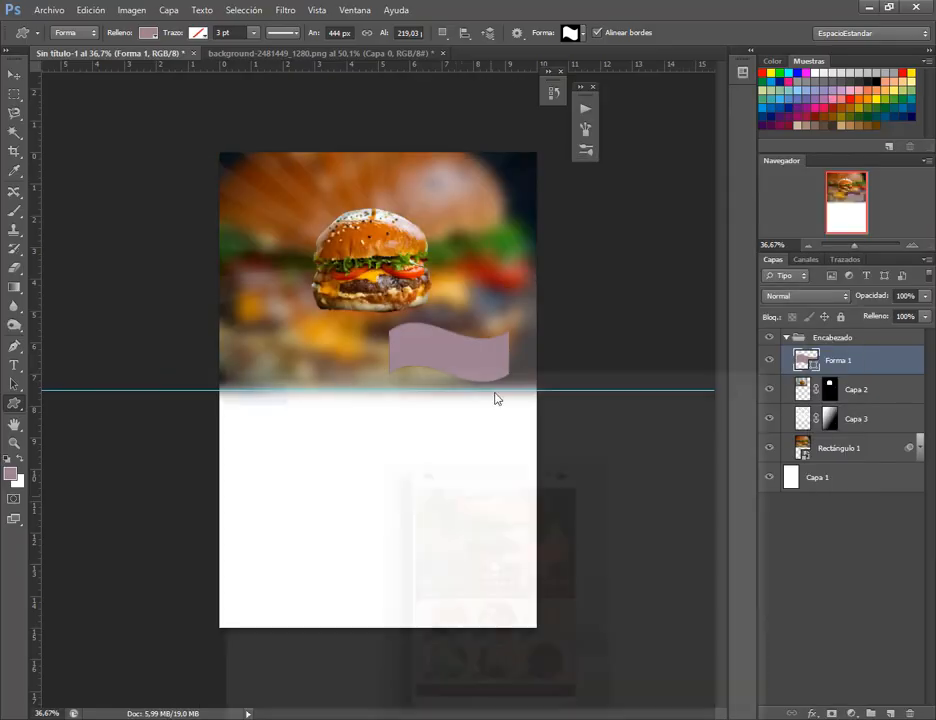
# Step: Nudge the wavy flag slightly down and right and set its fill to orange ffae00
pyautogui.click(14, 74)
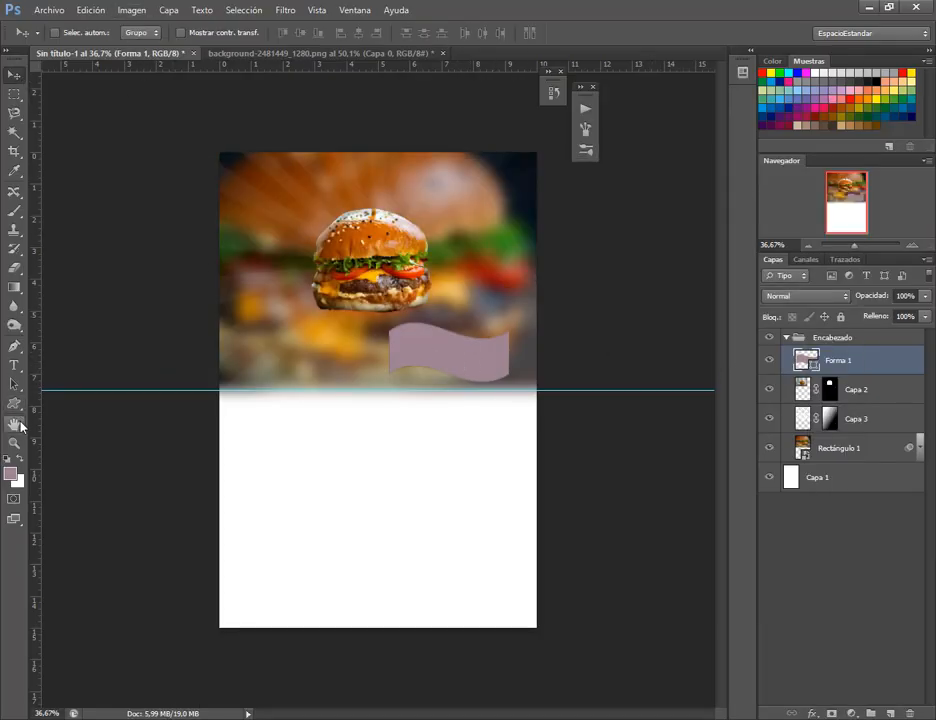
pyautogui.click(14, 384)
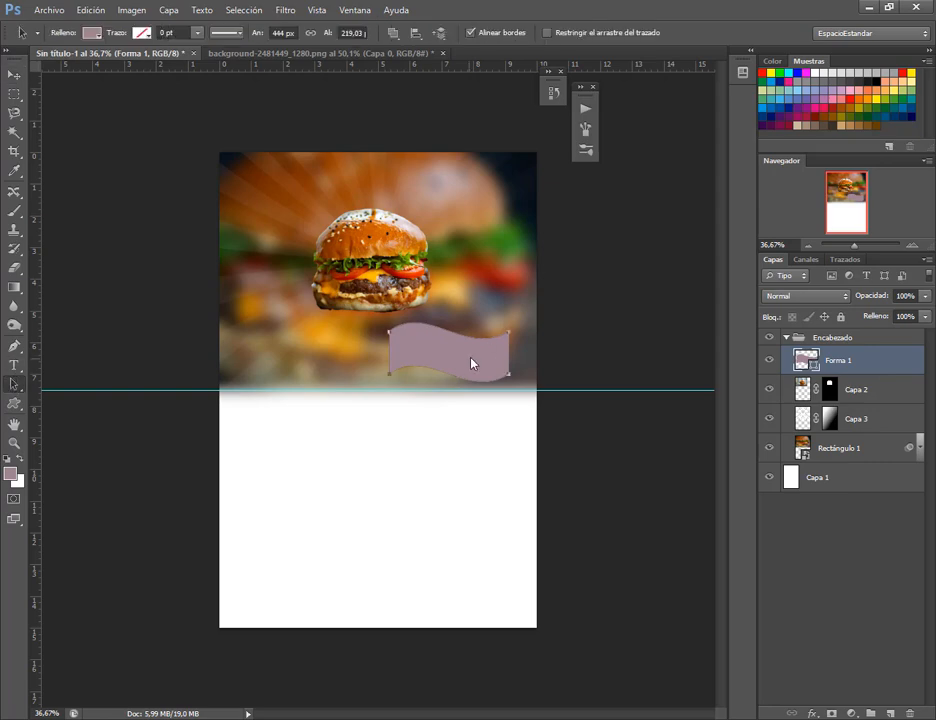
pyautogui.moveTo(472, 364); pyautogui.dragTo(477, 370)
pyautogui.click(92, 33)
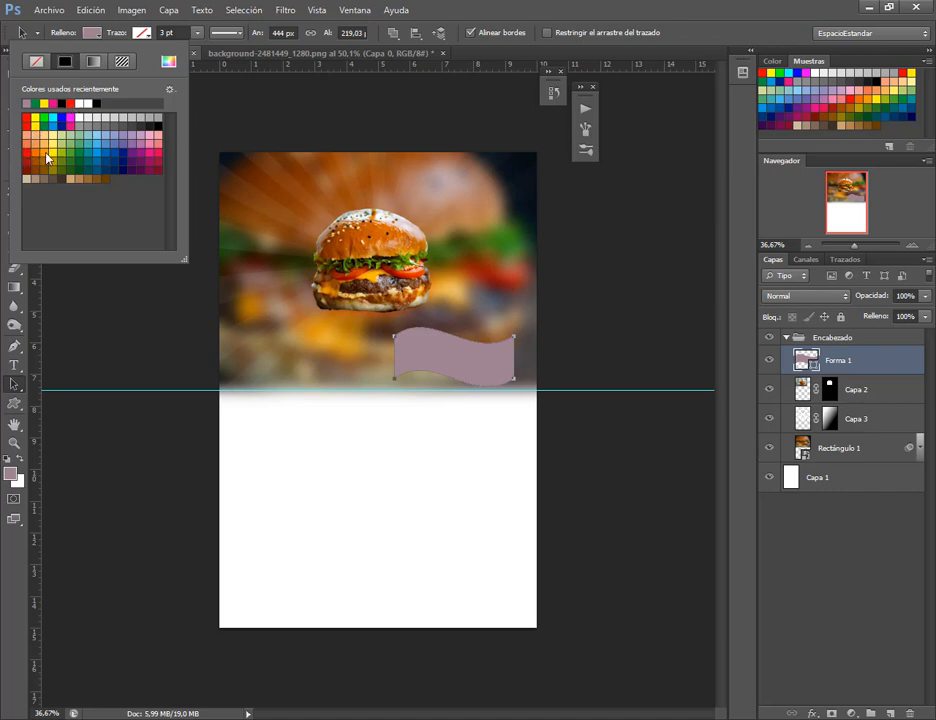
pyautogui.click(167, 63)
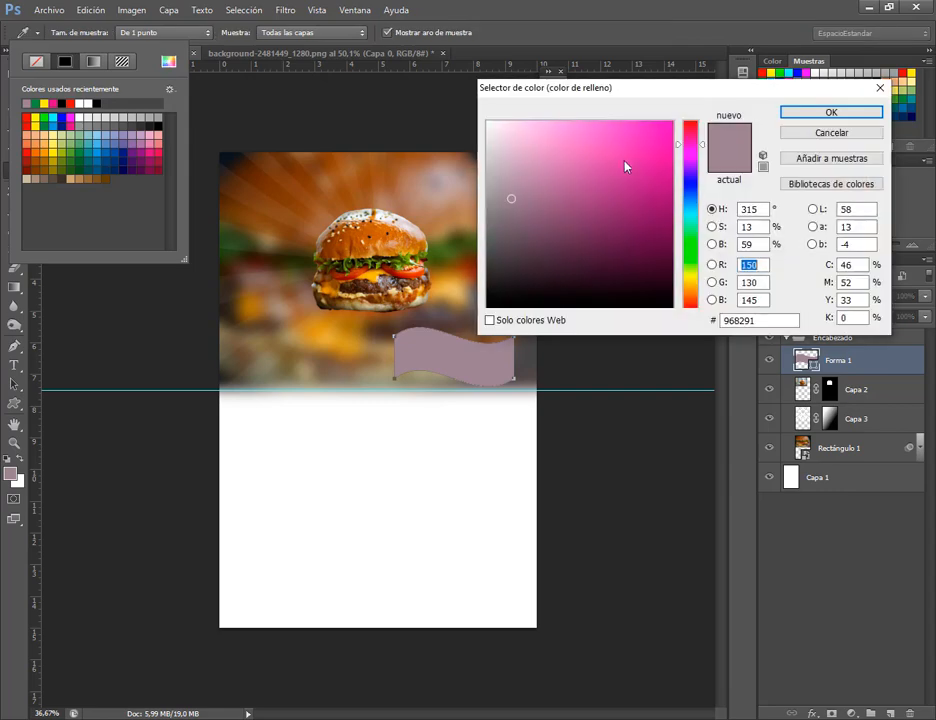
pyautogui.click(690, 278)
pyautogui.moveTo(650, 149); pyautogui.dragTo(674, 121)
pyautogui.moveTo(704, 290); pyautogui.dragTo(704, 294)
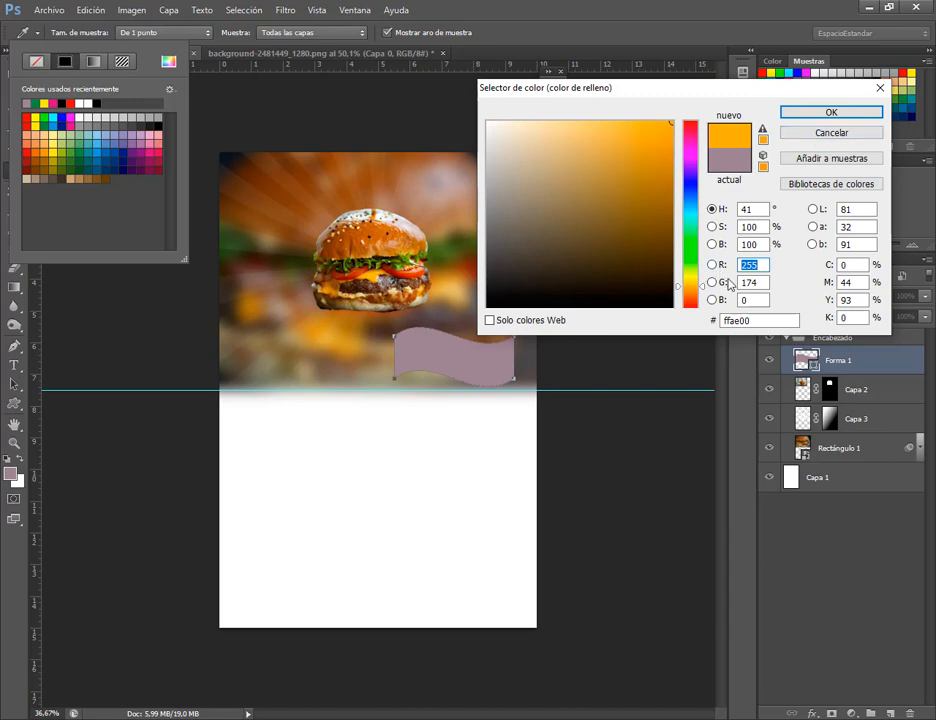
pyautogui.click(808, 114)
pyautogui.click(99, 35)
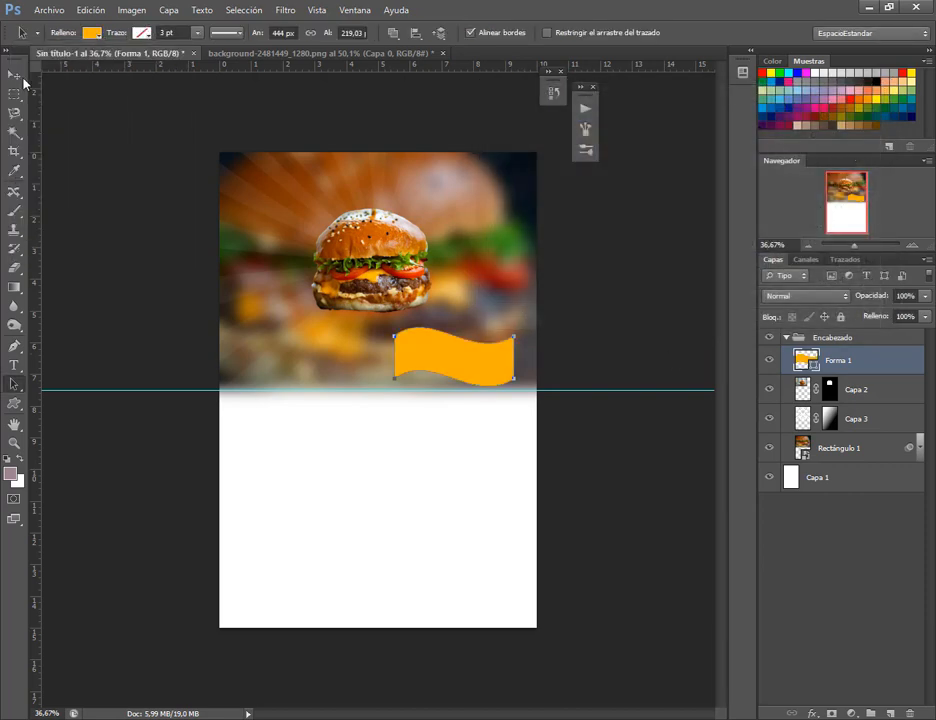
# Step: Rotate the orange flag counter-clockwise so its right end rises, and place it overlapping the burger's lower right edge
pyautogui.click(14, 75)
pyautogui.moveTo(476, 362); pyautogui.dragTo(480, 342)
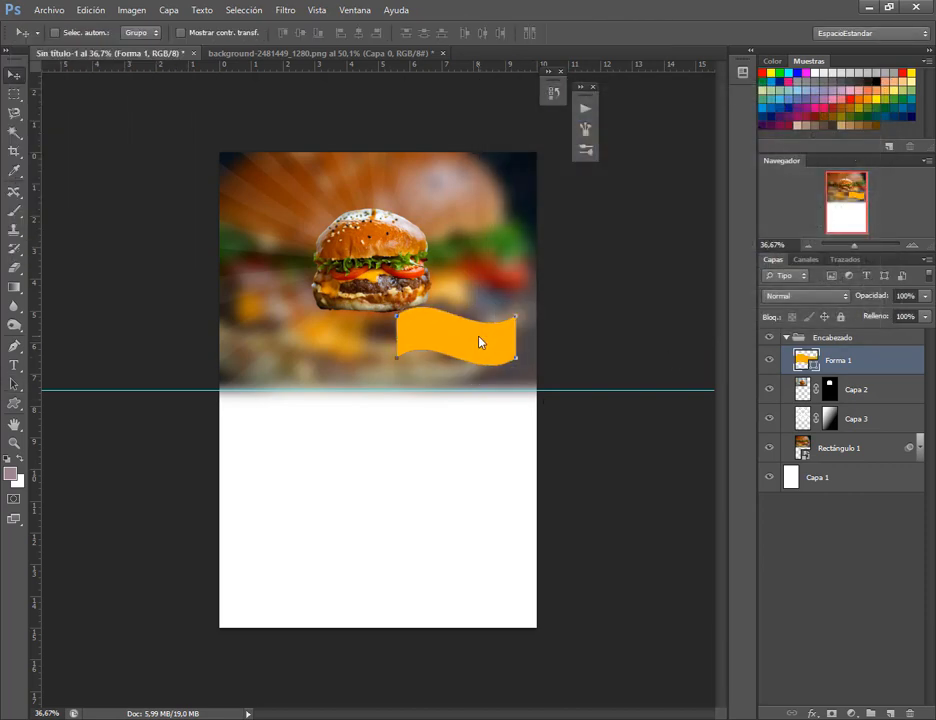
pyautogui.hotkey('ctrl', 't')
pyautogui.moveTo(571, 372); pyautogui.dragTo(578, 342)
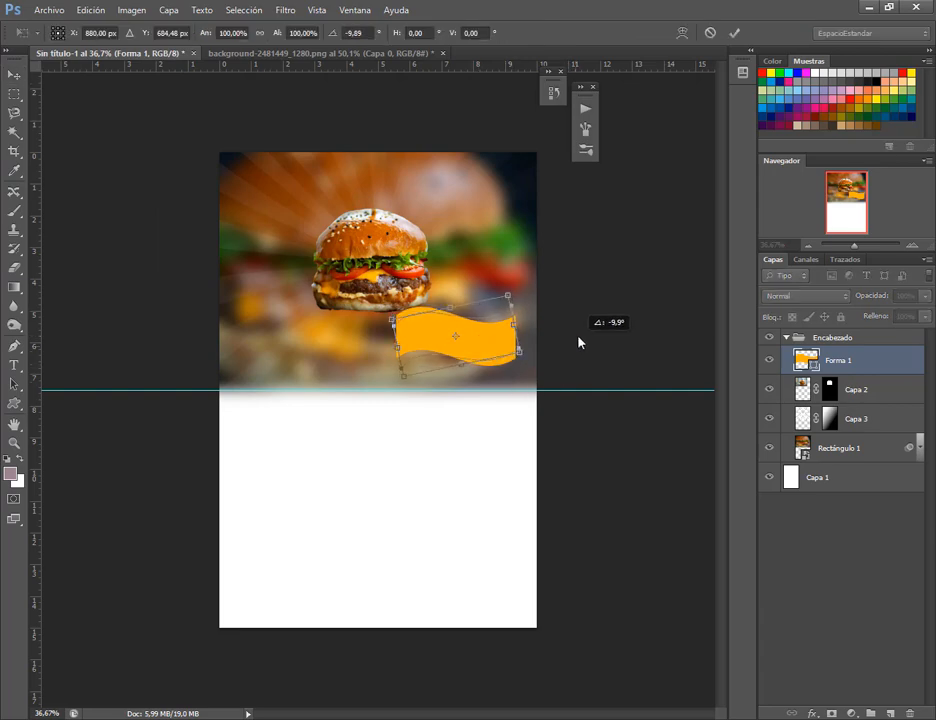
pyautogui.doubleClick(460, 340)
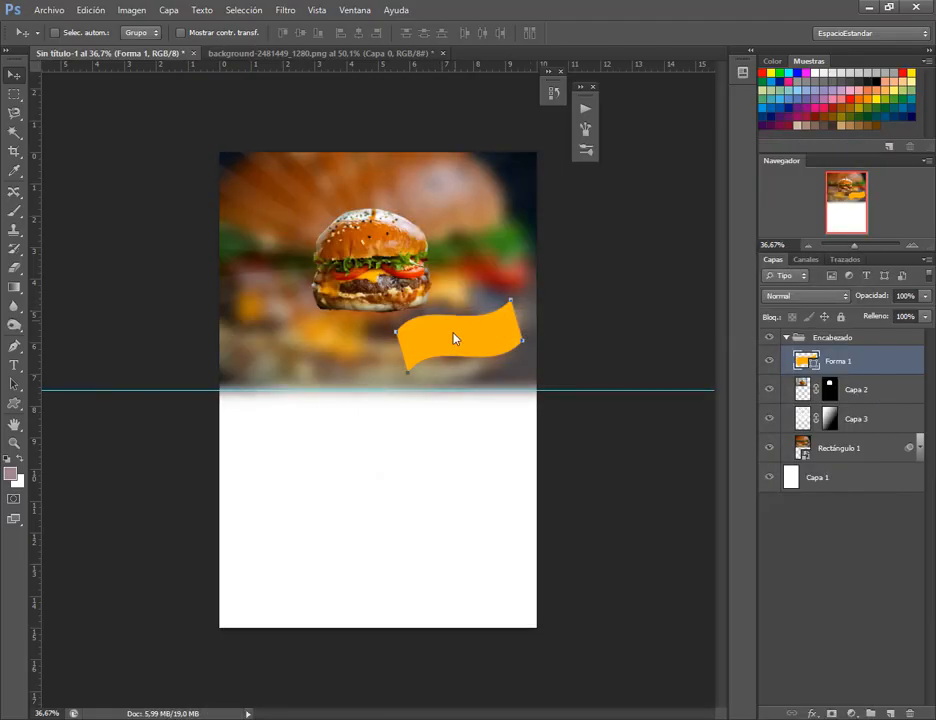
pyautogui.moveTo(454, 338); pyautogui.dragTo(447, 318)
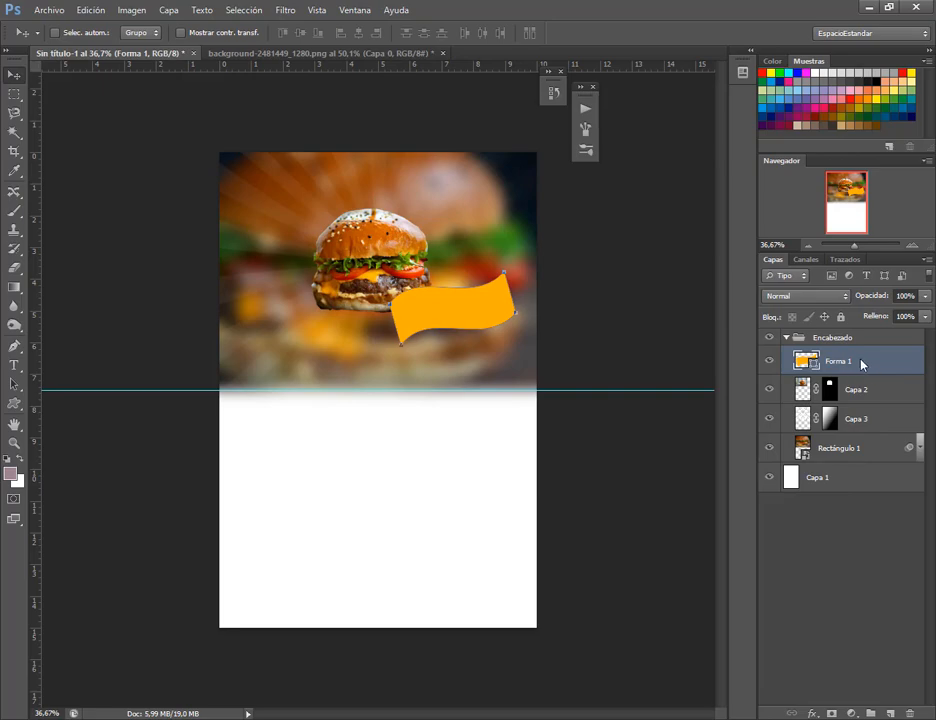
# Step: Add an outer glow to the Forma 1 flag with Normal blend mode, size 38 px and spread 7%
pyautogui.rightClick(862, 364)
pyautogui.click(740, 230)
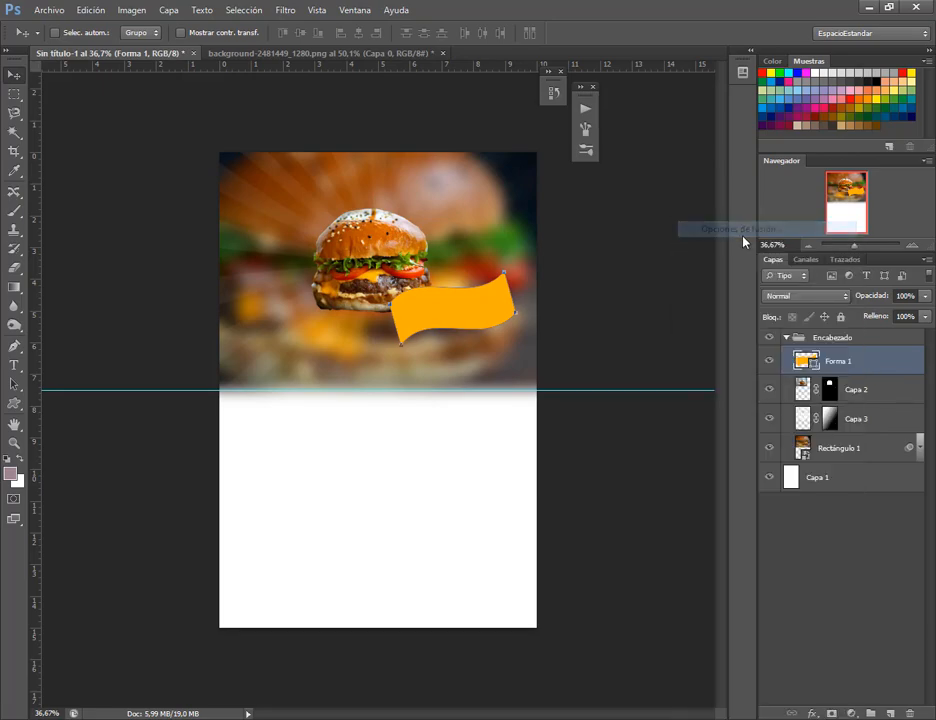
pyautogui.moveTo(440, 155); pyautogui.dragTo(740, 107)
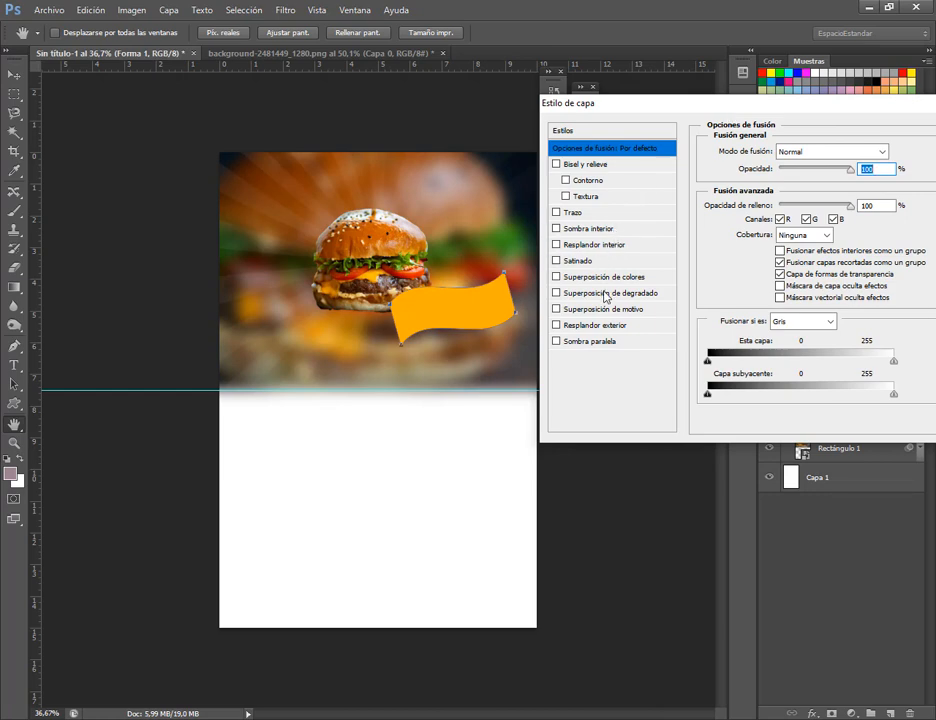
pyautogui.click(600, 325)
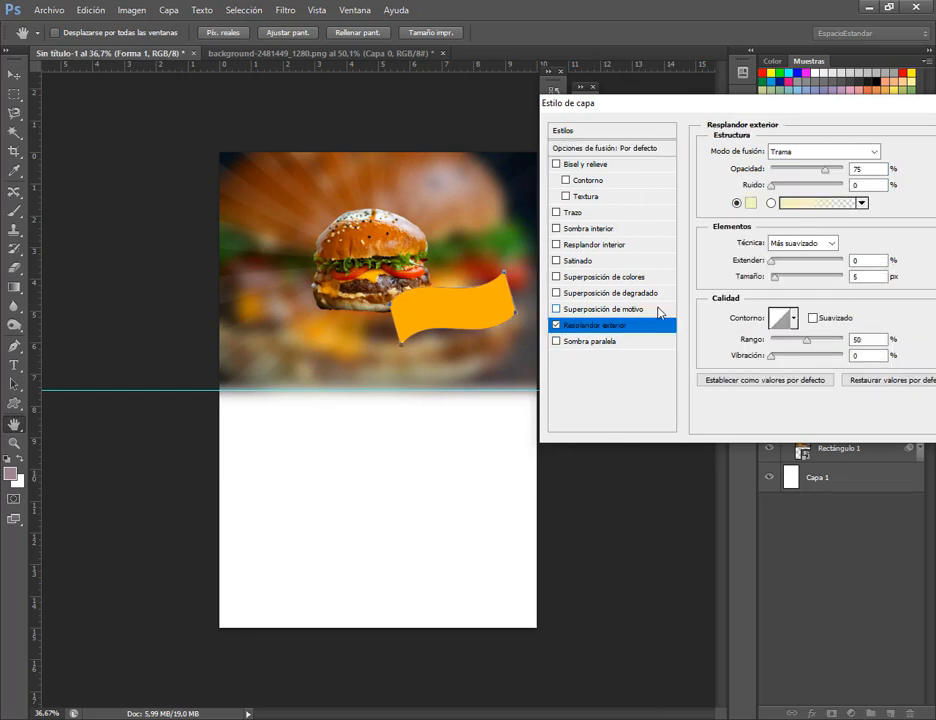
pyautogui.moveTo(700, 110); pyautogui.dragTo(680, 96)
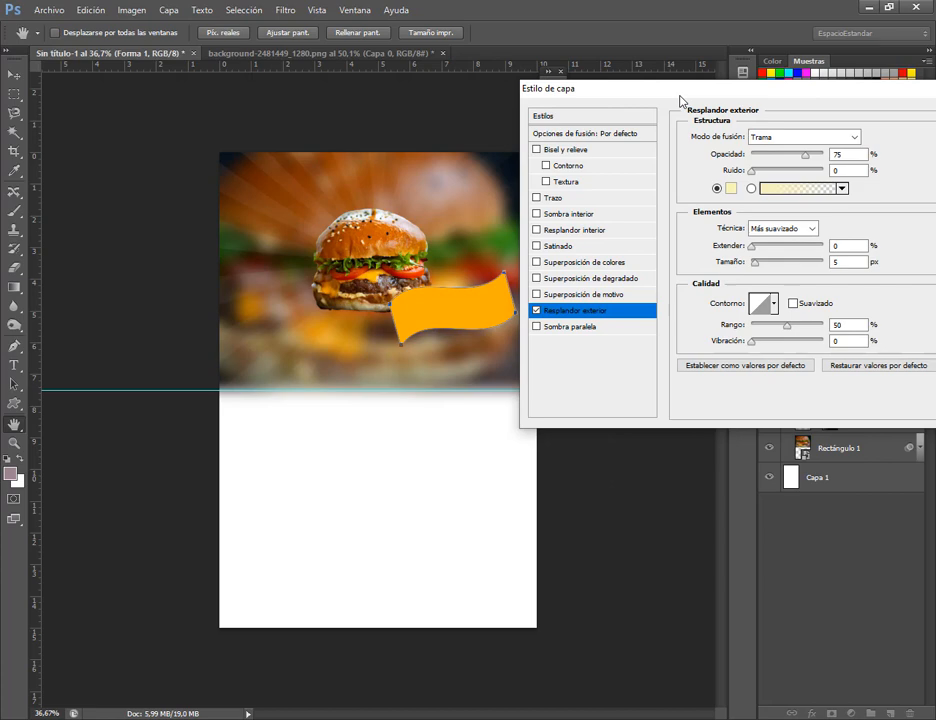
pyautogui.click(852, 137)
pyautogui.click(845, 153)
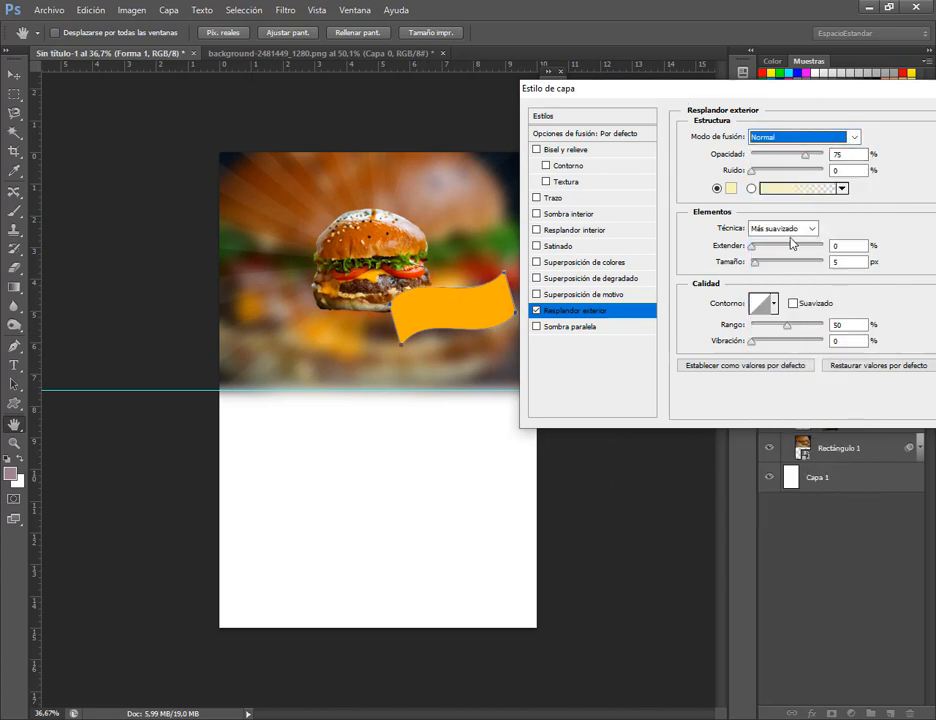
pyautogui.moveTo(758, 266)
pyautogui.mouseDown()
pyautogui.moveTo(769, 273)
pyautogui.moveTo(757, 261)
pyautogui.mouseUp()
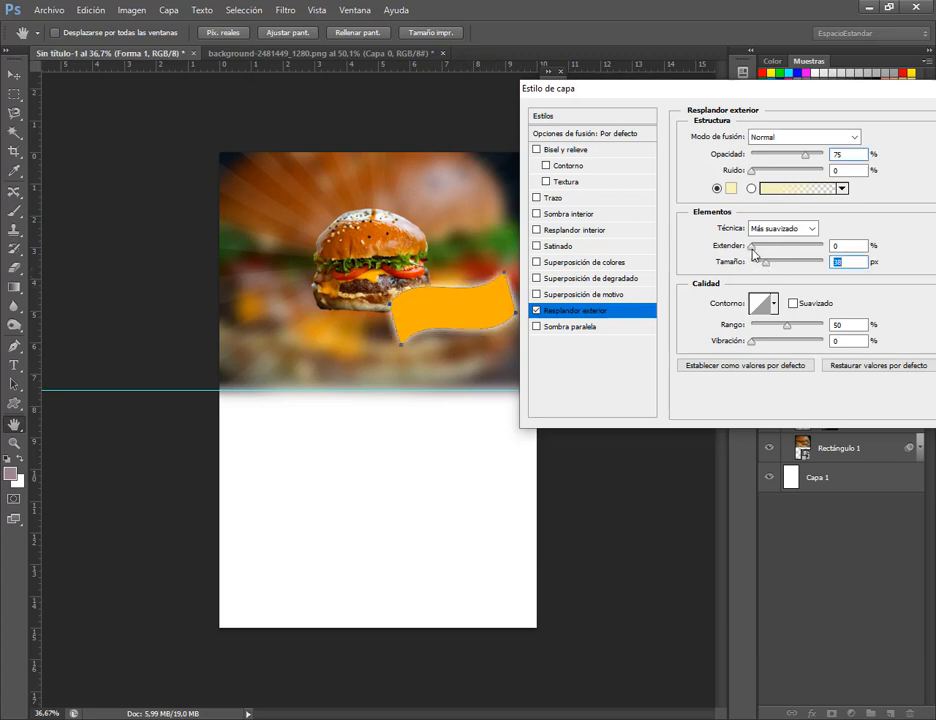
pyautogui.click(752, 245)
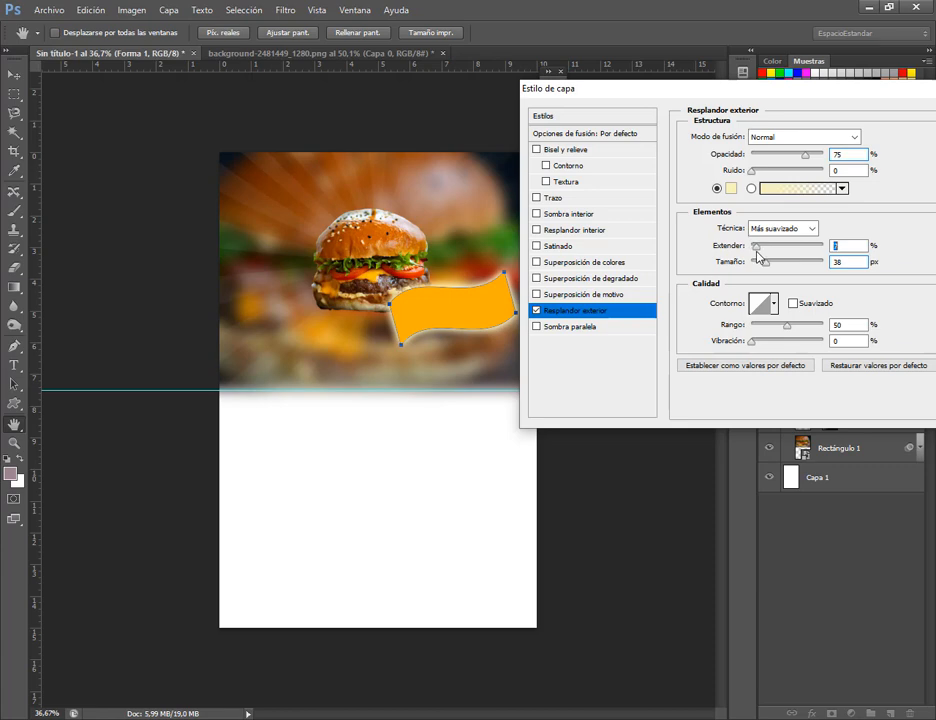
# Step: Set the flag's outer glow colour to white ffffff
pyautogui.click(730, 188)
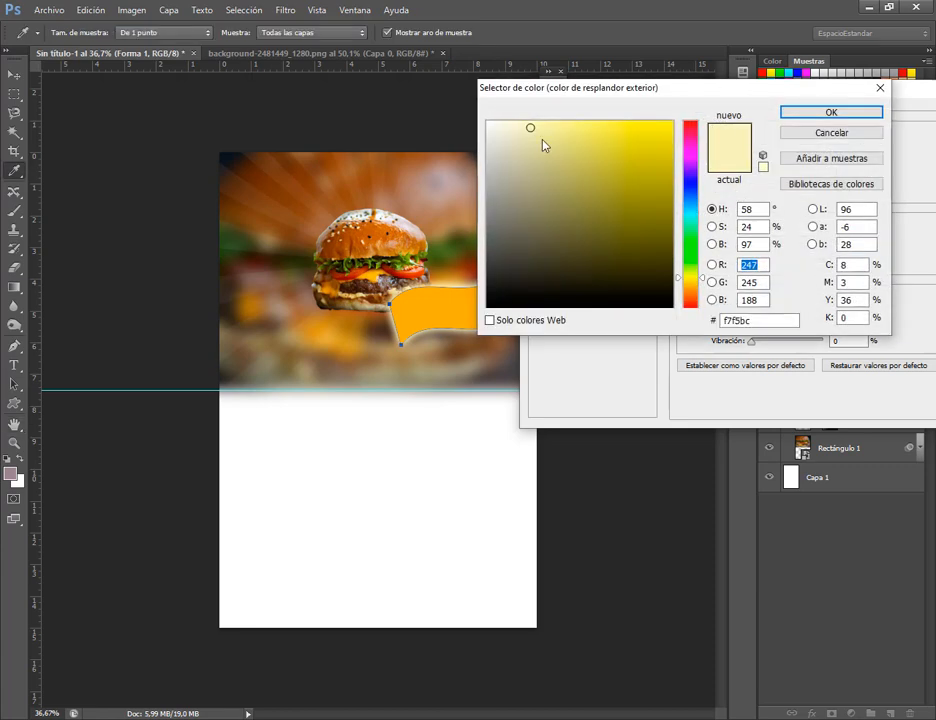
pyautogui.moveTo(640, 146); pyautogui.dragTo(671, 124)
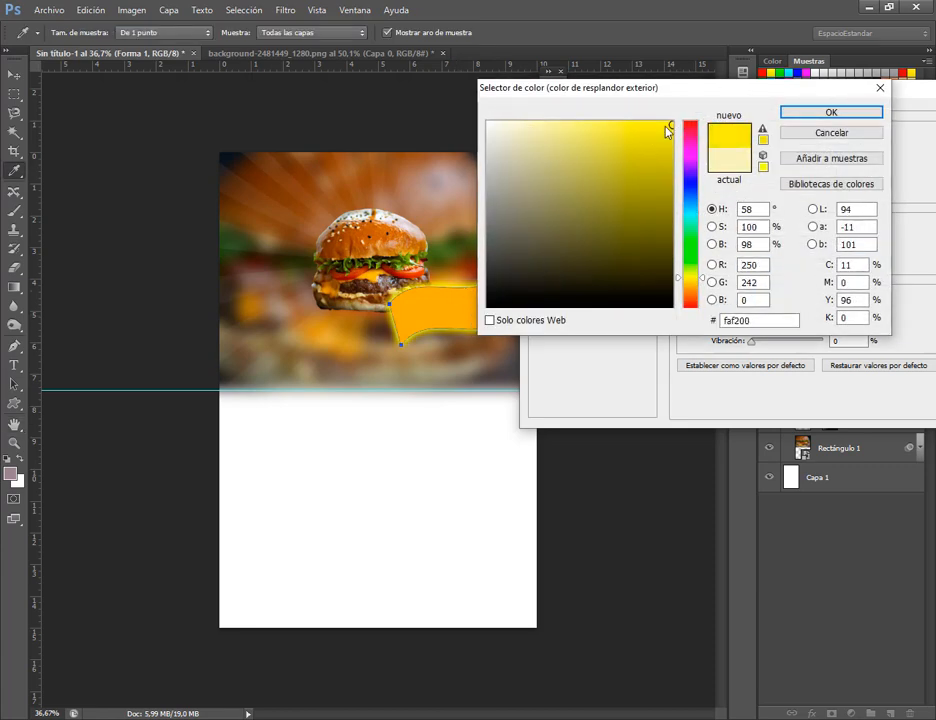
pyautogui.moveTo(583, 132); pyautogui.dragTo(447, 117)
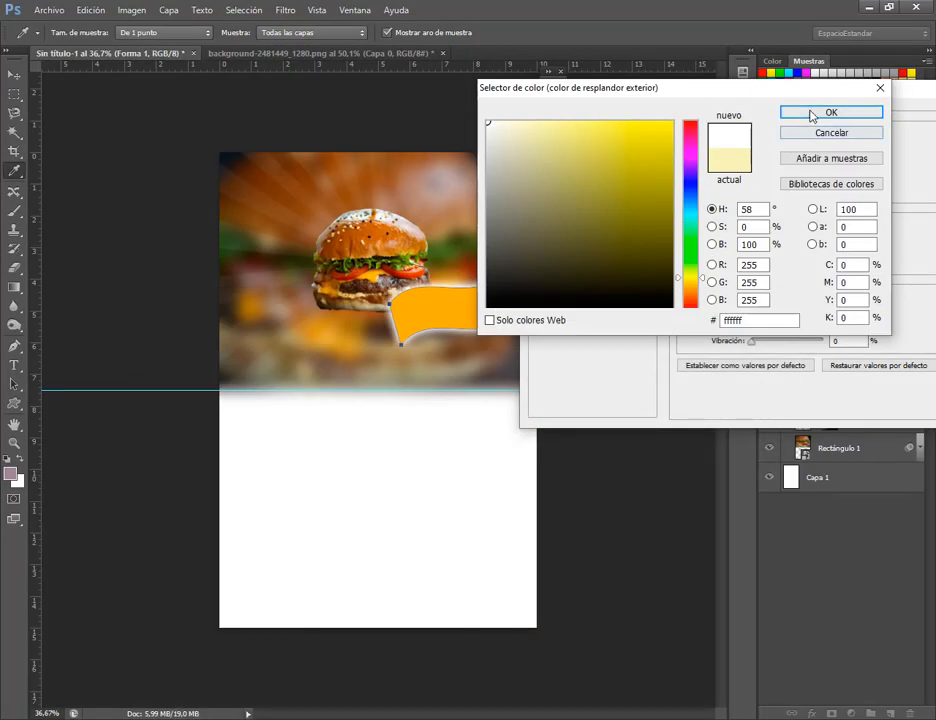
pyautogui.click(827, 113)
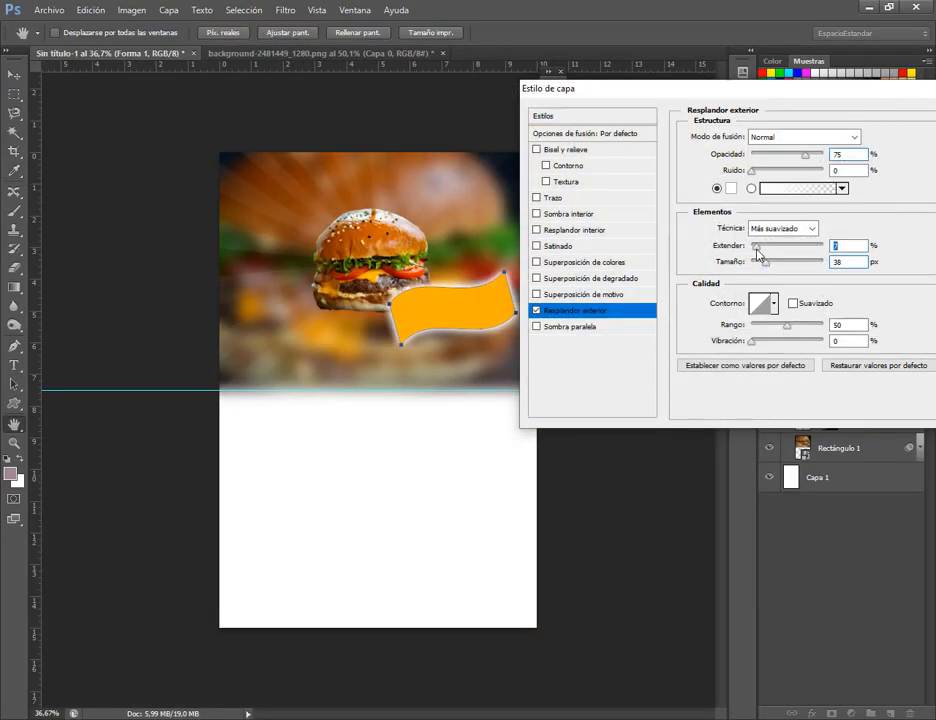
# Step: Change the outer glow to size 59 px and spread 0%, and apply the layer style
pyautogui.moveTo(767, 263); pyautogui.dragTo(745, 255)
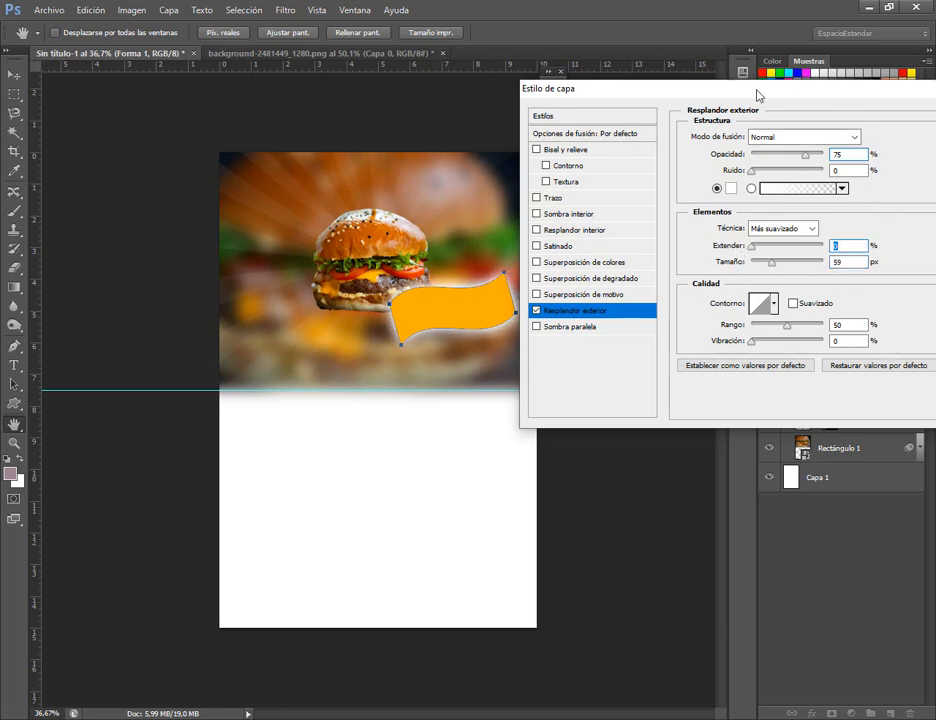
pyautogui.moveTo(758, 95); pyautogui.dragTo(569, 122)
pyautogui.click(785, 145)
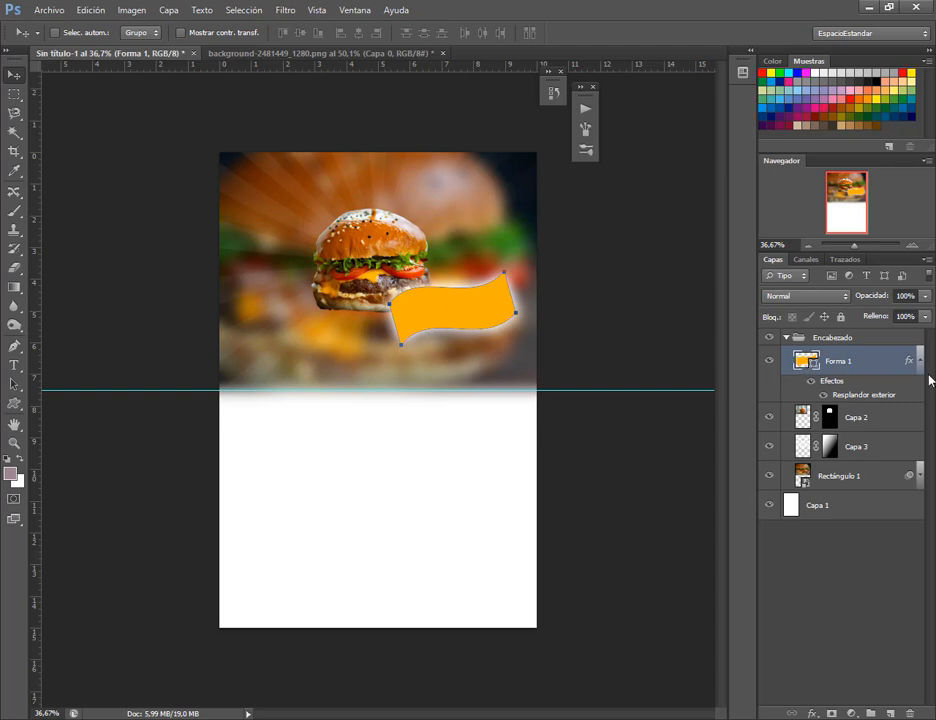
# Step: Reopen the flag's outer glow settings and set its size to 54 px and spread to 6%
pyautogui.doubleClick(875, 397)
pyautogui.moveTo(600, 125); pyautogui.dragTo(790, 86)
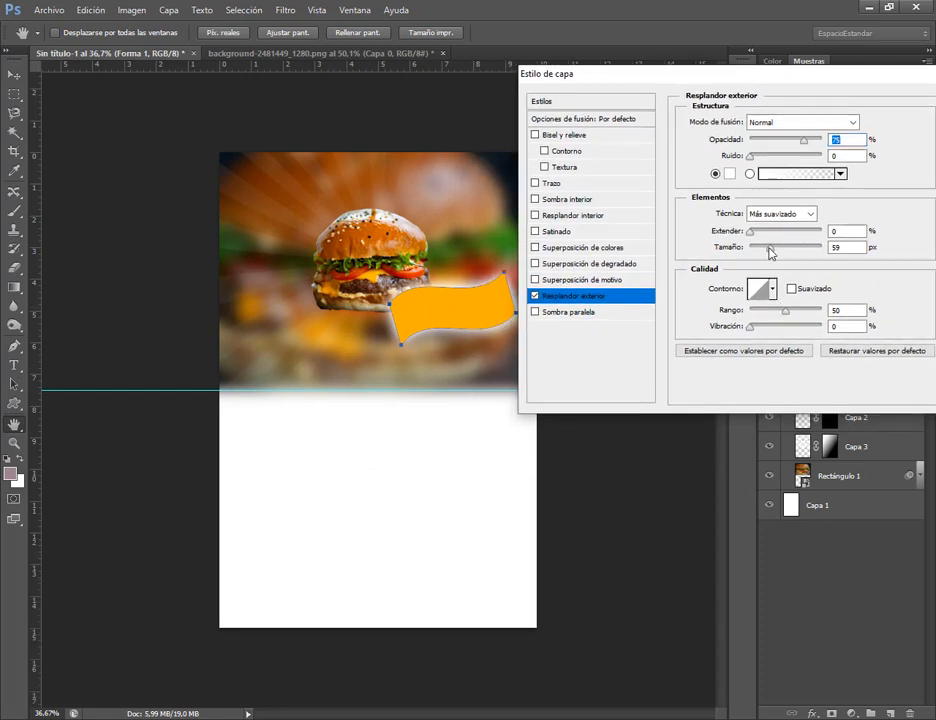
pyautogui.moveTo(770, 252); pyautogui.dragTo(768, 246)
pyautogui.moveTo(773, 79); pyautogui.dragTo(722, 86)
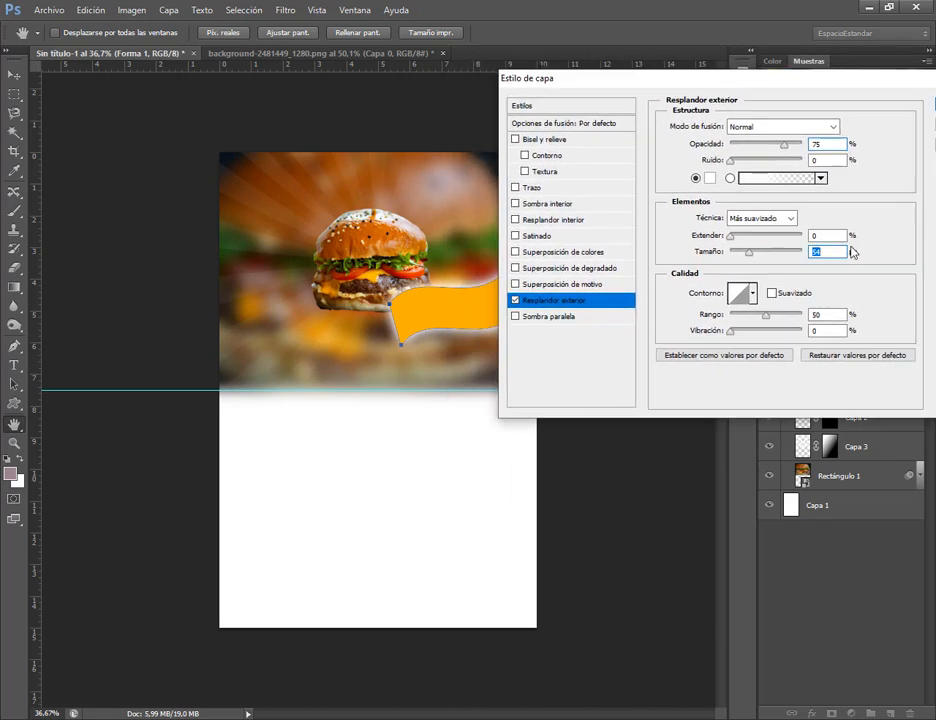
pyautogui.click(733, 238)
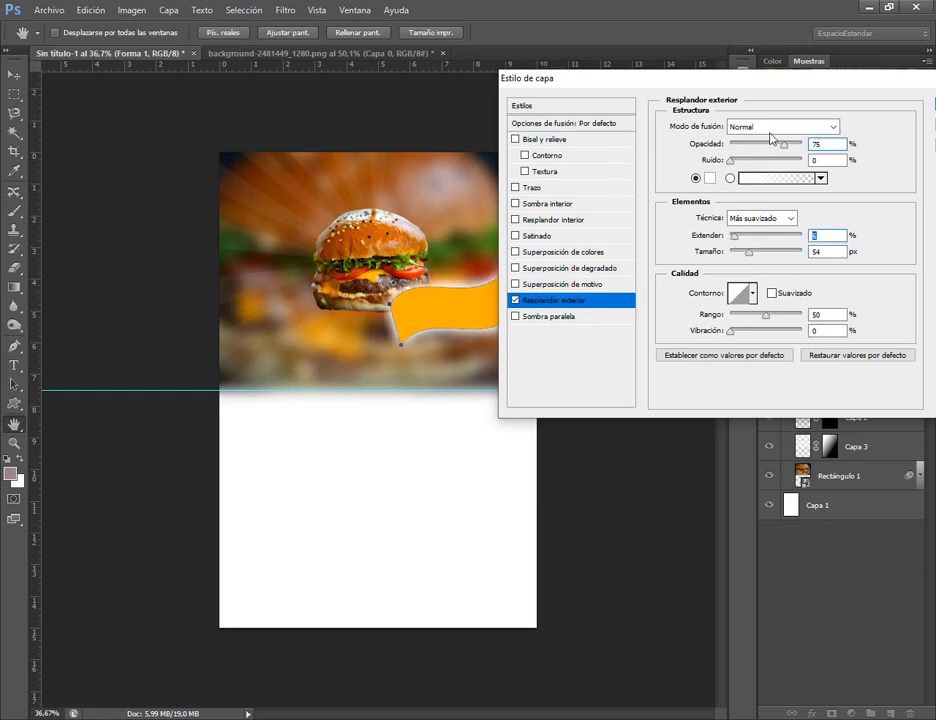
pyautogui.moveTo(565, 72); pyautogui.dragTo(595, 67)
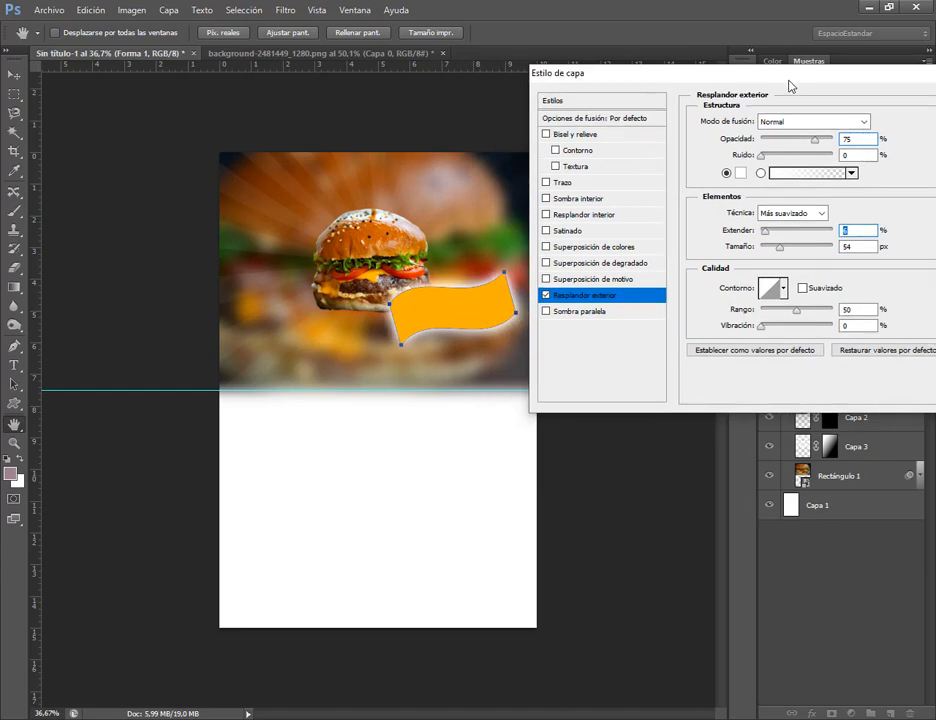
# Step: Try an inner shadow with distance and size 0 px on the flag in place of the outer glow
pyautogui.click(546, 296)
pyautogui.click(585, 199)
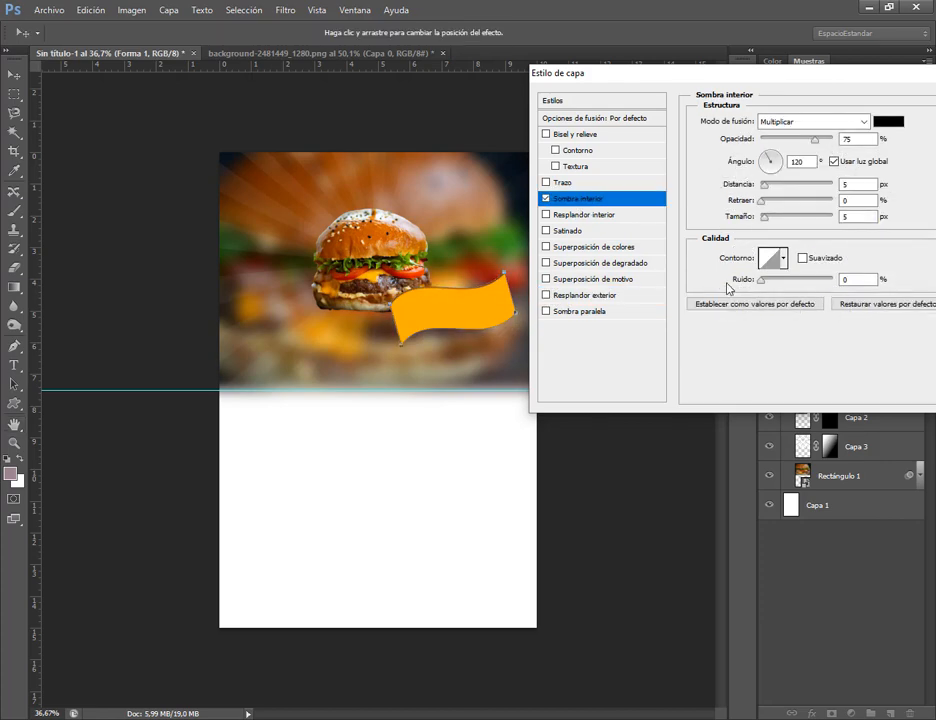
pyautogui.moveTo(765, 184); pyautogui.dragTo(760, 222)
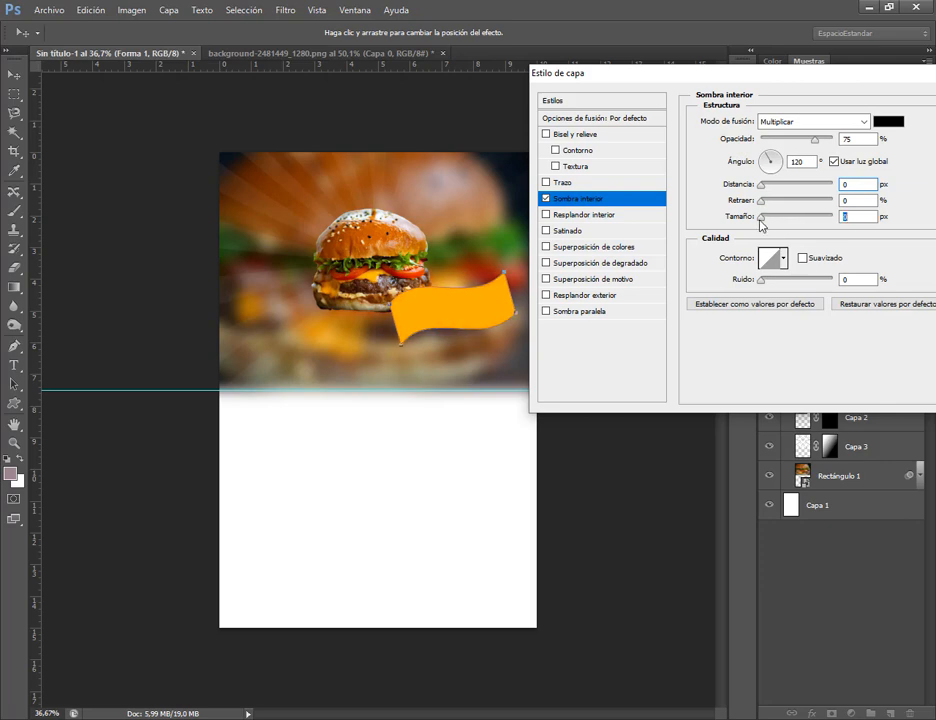
pyautogui.click(546, 199)
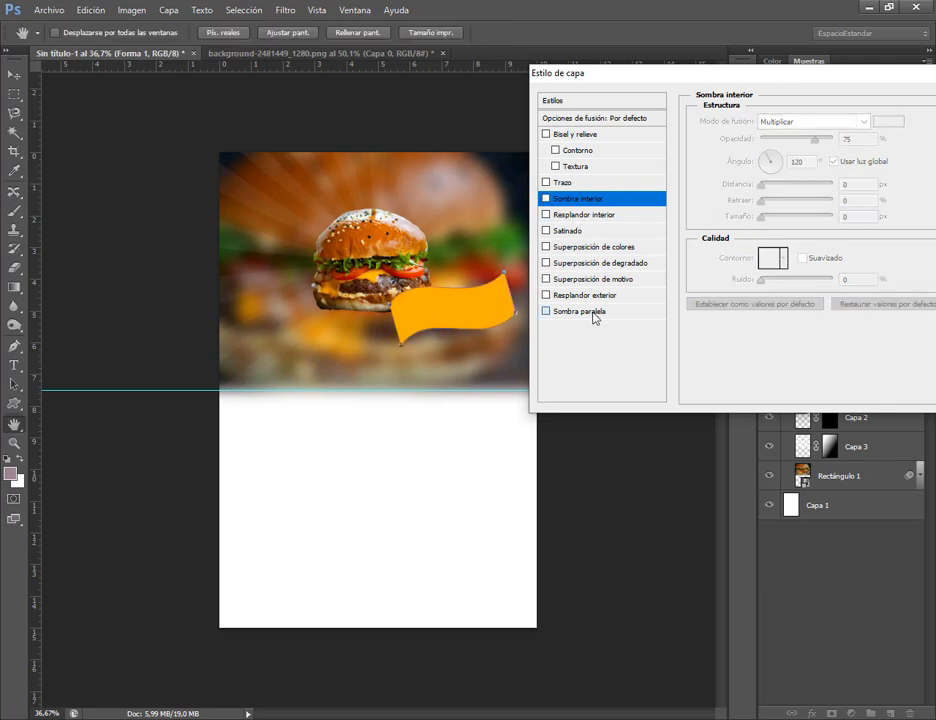
# Step: Try a white drop shadow on the flag with Normal blend mode, 100% opacity, distance 0 px and size 46 px
pyautogui.click(590, 312)
pyautogui.moveTo(765, 217)
pyautogui.mouseDown()
pyautogui.moveTo(781, 222)
pyautogui.moveTo(759, 184)
pyautogui.moveTo(779, 220)
pyautogui.mouseUp()
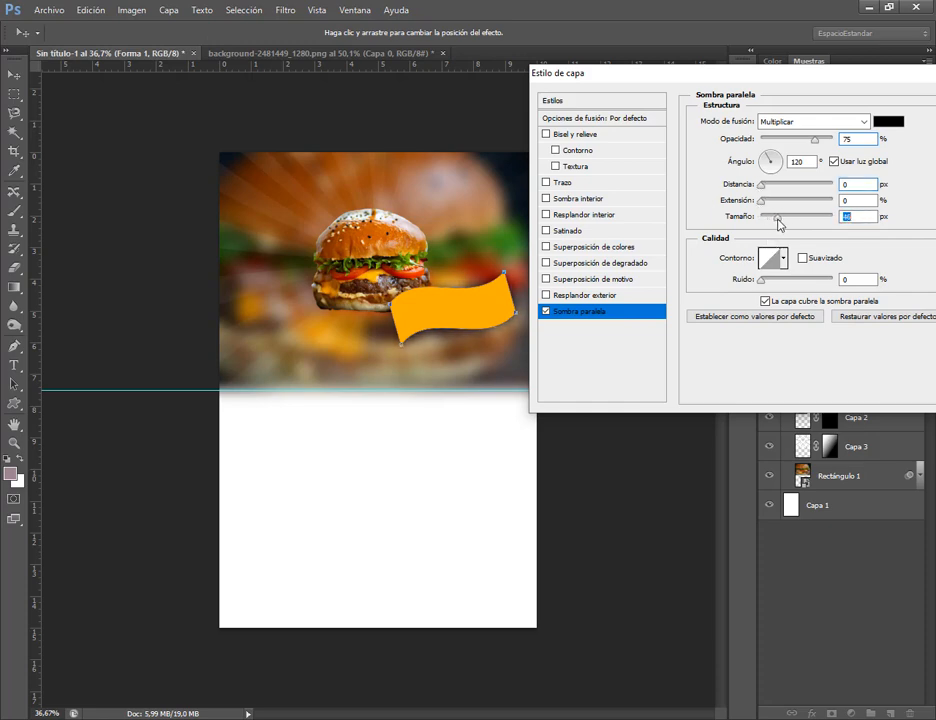
pyautogui.click(809, 140)
pyautogui.click(888, 121)
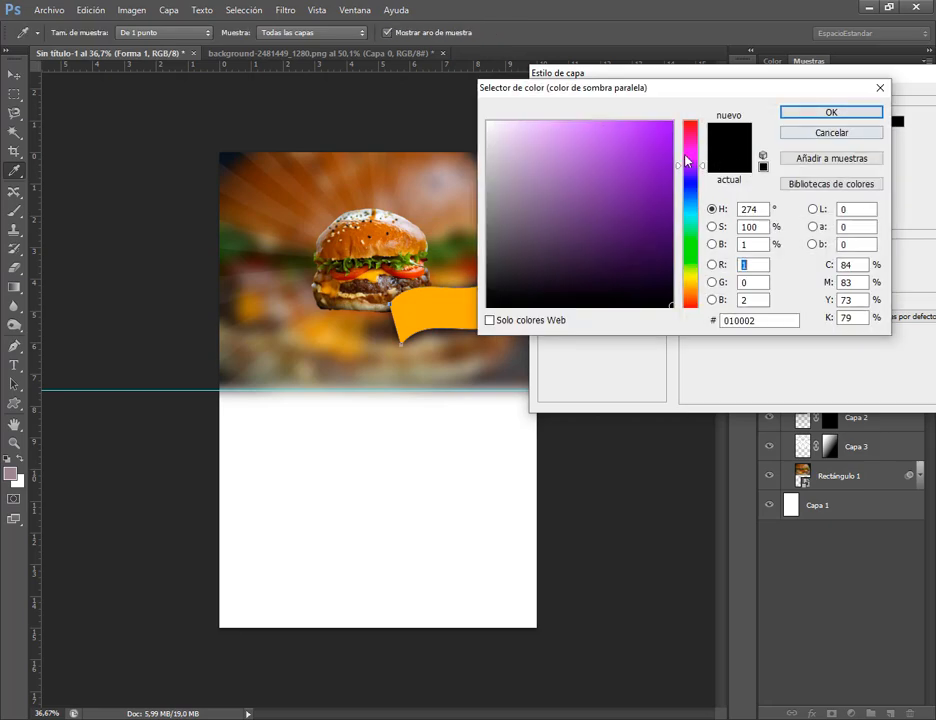
pyautogui.click(801, 113)
pyautogui.click(801, 121)
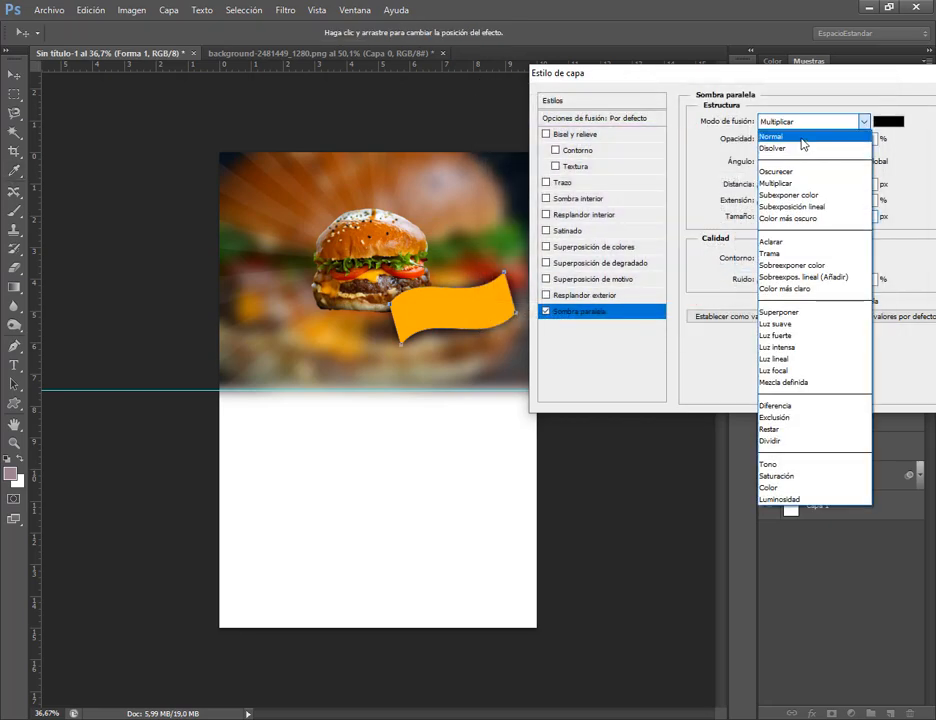
pyautogui.click(801, 137)
pyautogui.click(888, 121)
pyautogui.click(487, 122)
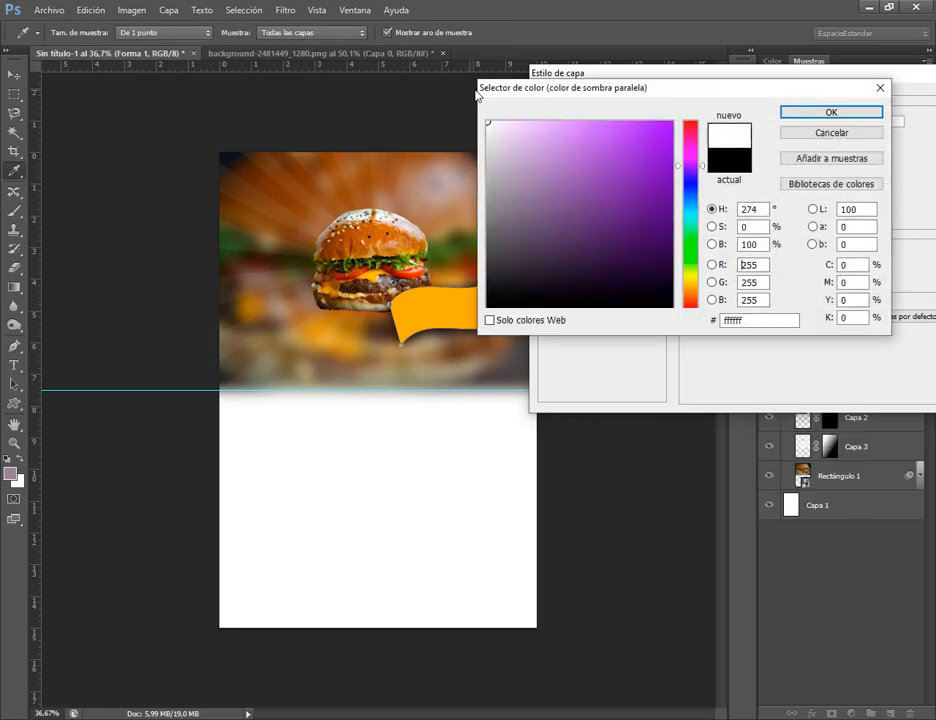
pyautogui.click(846, 114)
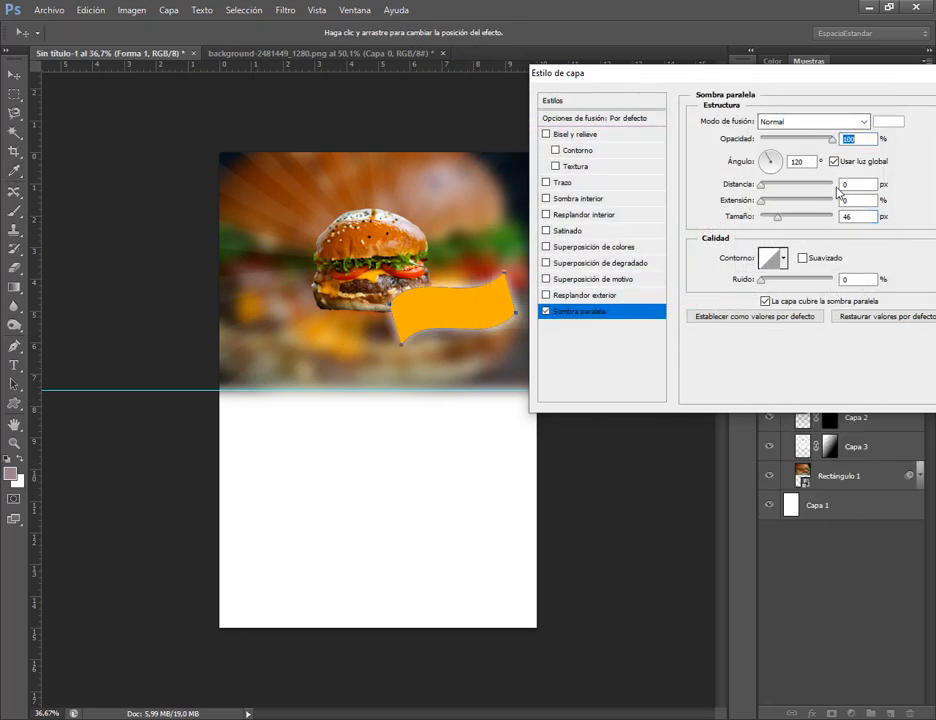
# Step: Try the drop shadow at size 51 px and spread 16%, and turn it off
pyautogui.moveTo(781, 224); pyautogui.dragTo(785, 224)
pyautogui.click(762, 202)
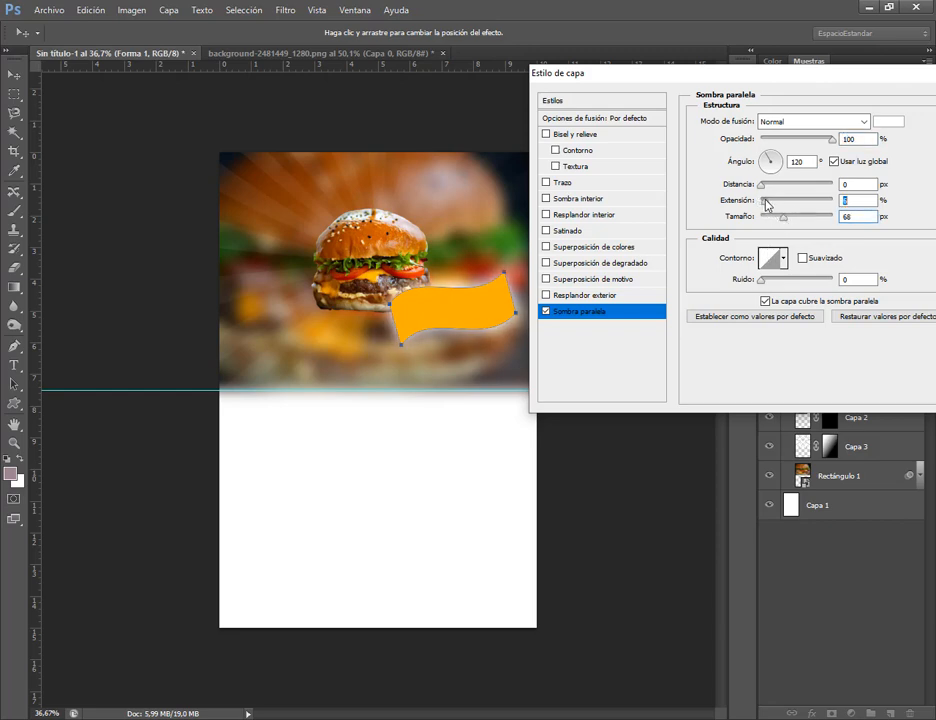
pyautogui.moveTo(765, 205)
pyautogui.mouseDown()
pyautogui.moveTo(777, 226)
pyautogui.moveTo(779, 206)
pyautogui.mouseUp()
pyautogui.click(779, 221)
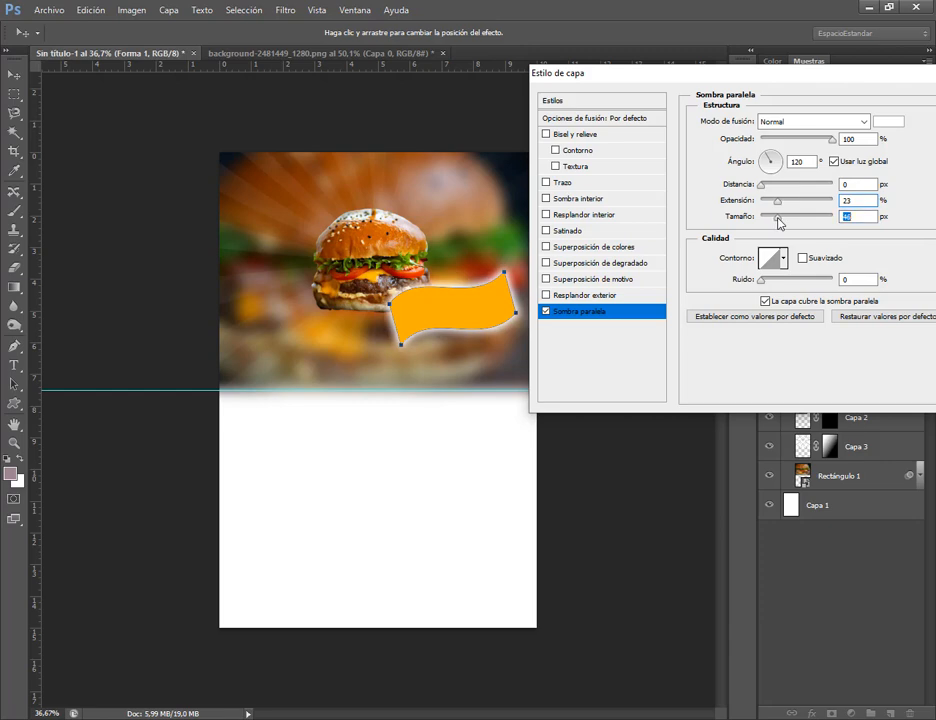
pyautogui.moveTo(781, 222); pyautogui.dragTo(774, 207)
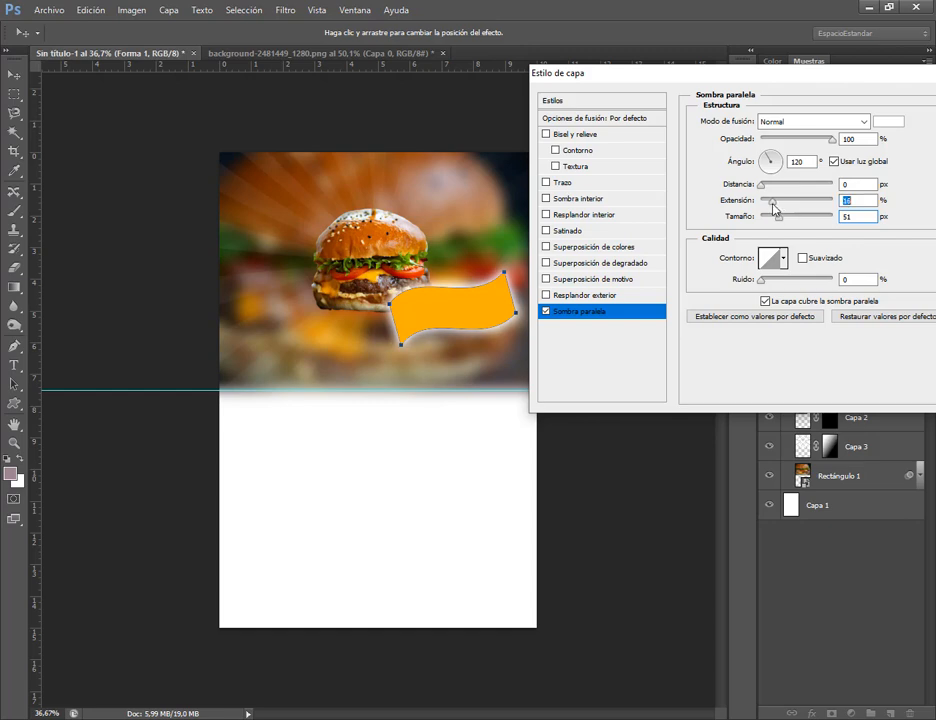
pyautogui.click(546, 311)
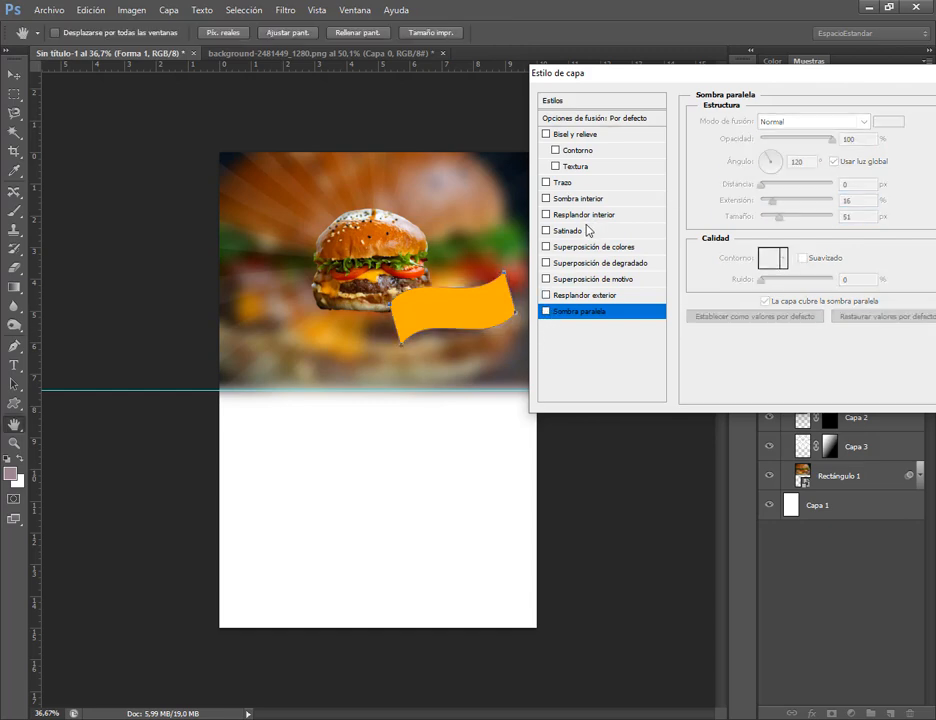
# Step: Turn the flag's white outer glow back on and apply the layer style
pyautogui.click(607, 302)
pyautogui.moveTo(788, 76); pyautogui.dragTo(362, 336)
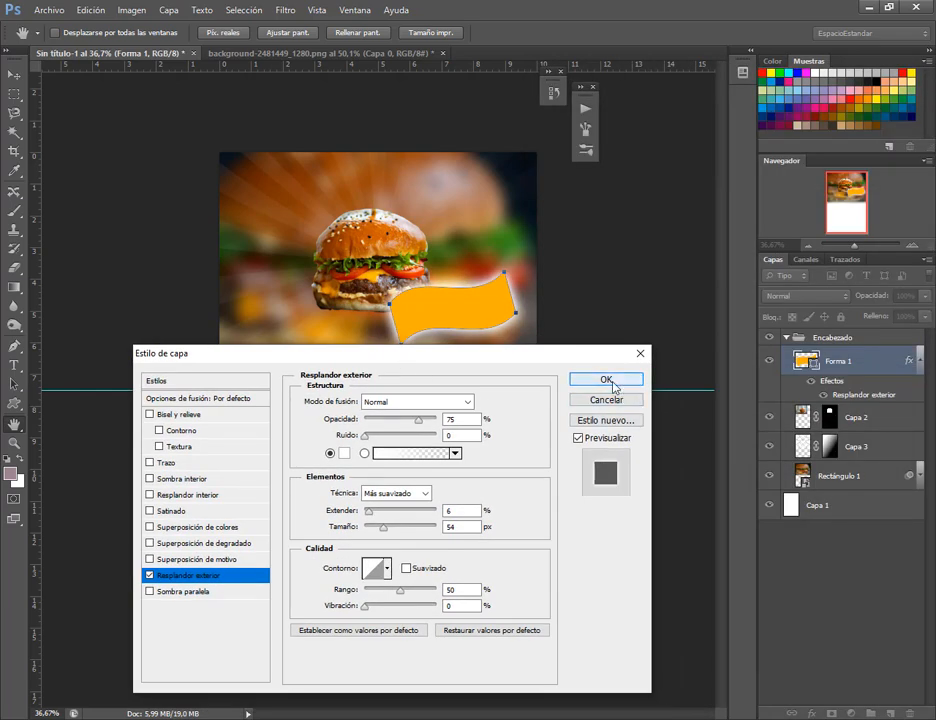
pyautogui.click(606, 380)
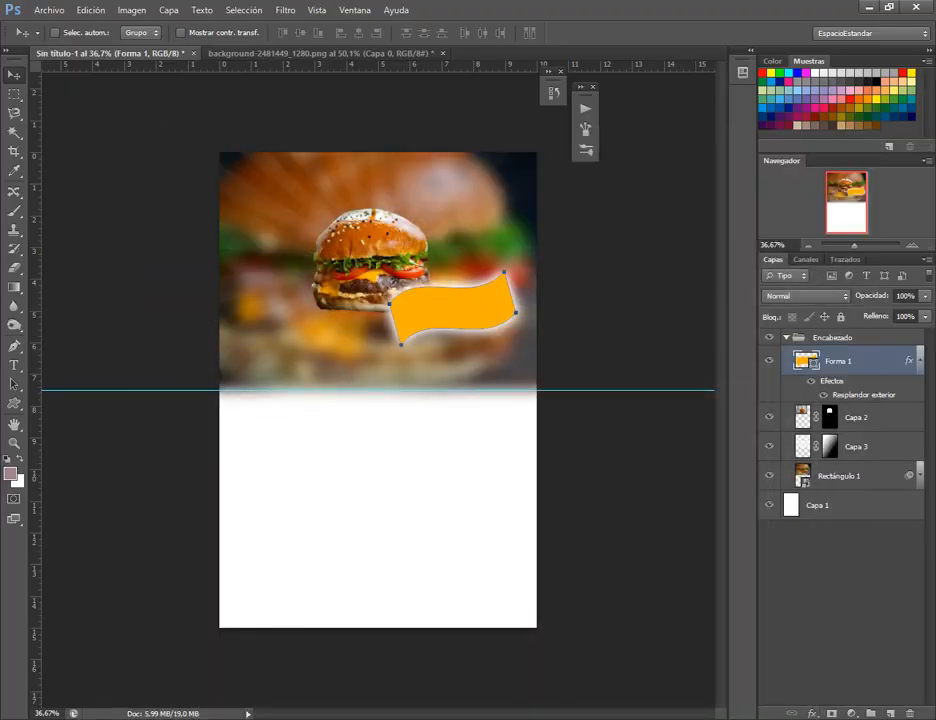
# Step: Switch to Chrome, search Google for dafont and open the DaFont website
pyautogui.click(138, 646)
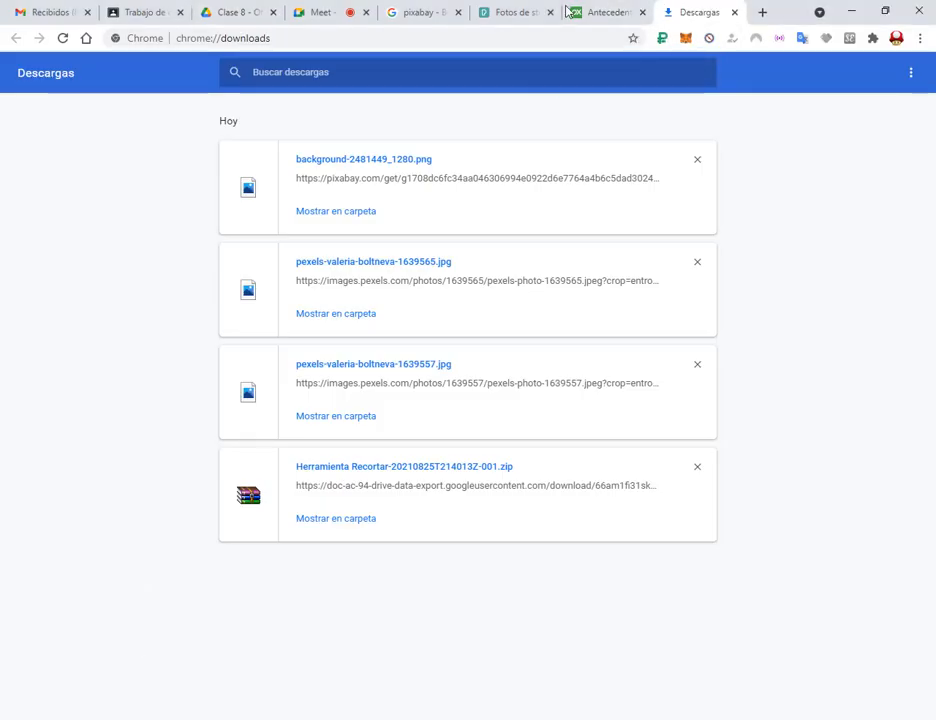
pyautogui.click(427, 10)
pyautogui.click(436, 40)
pyautogui.write('d')
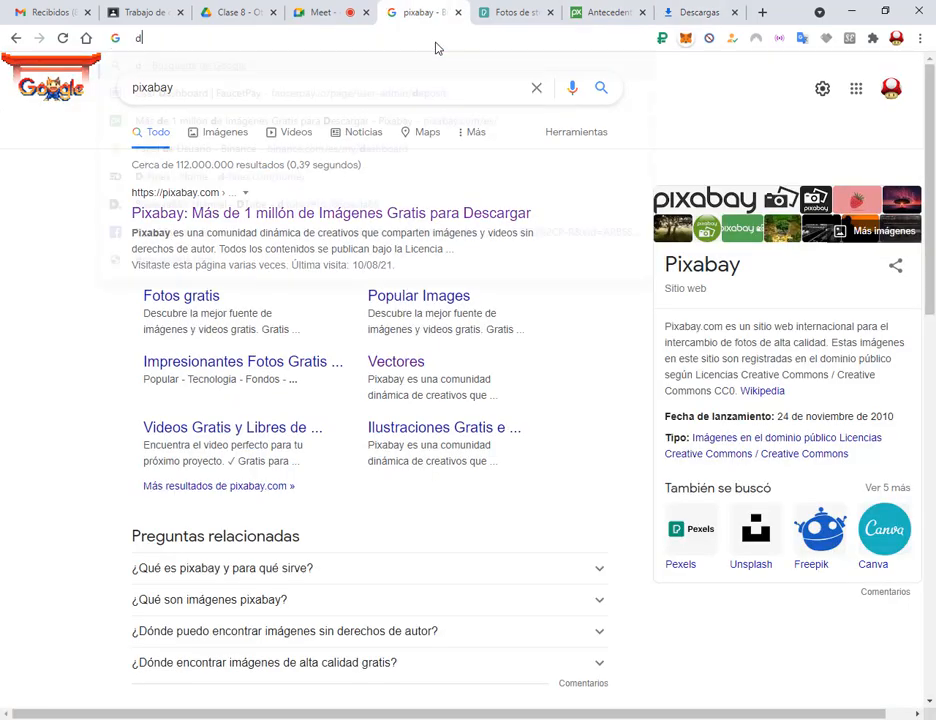
pyautogui.write('afont')
pyautogui.press('Return')
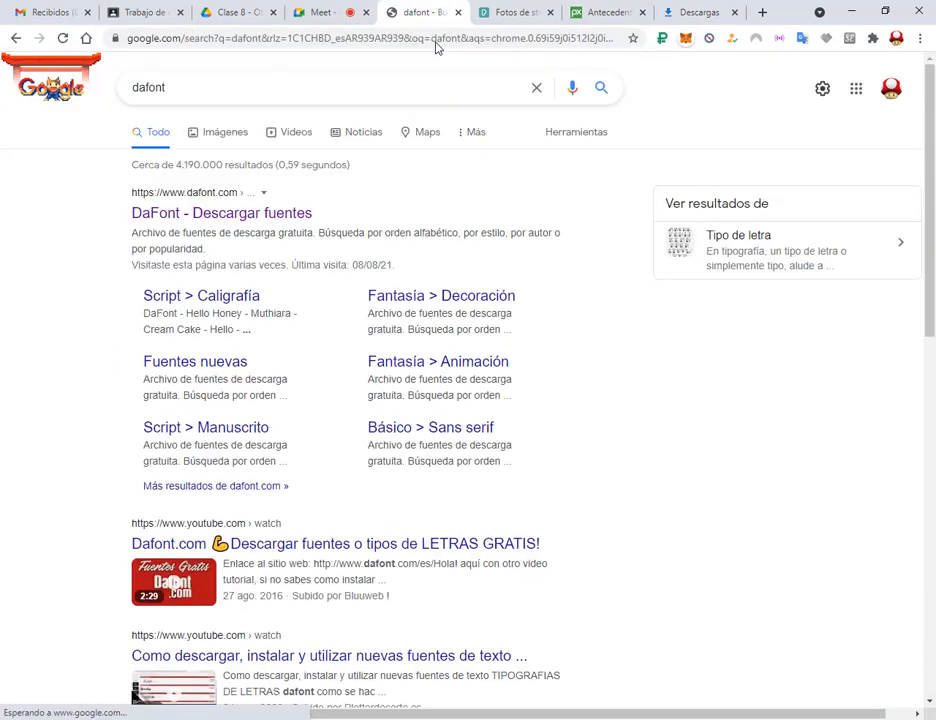
pyautogui.click(288, 212)
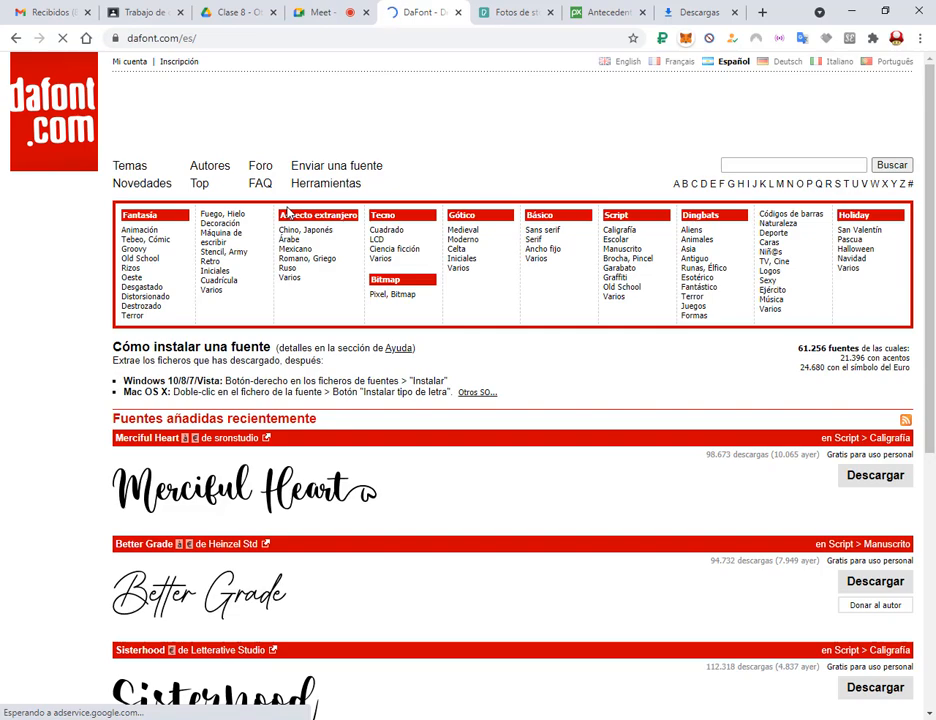
# Step: Look through DaFont's recently added fonts and its list of font categories
pyautogui.scroll(-3, 641, 359)
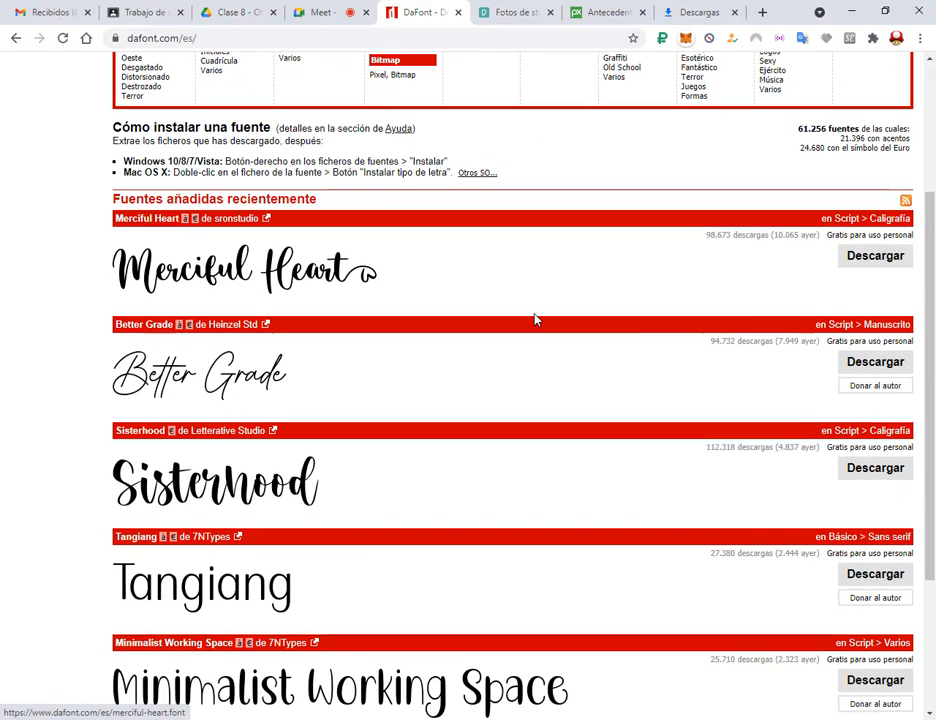
pyautogui.scroll(-3, 320, 545)
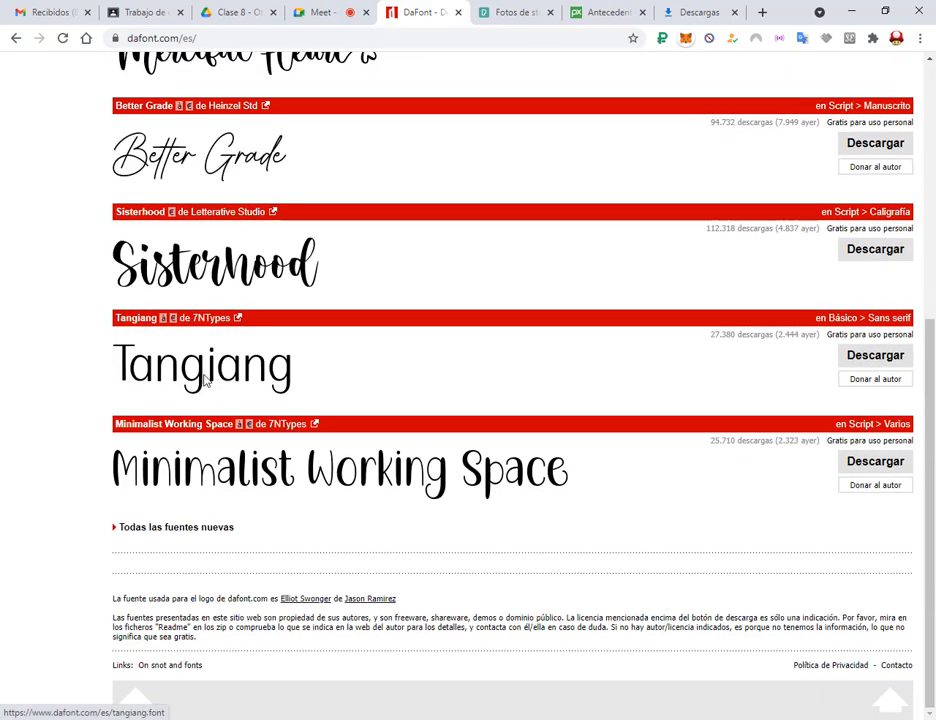
pyautogui.scroll(4, 313, 391)
pyautogui.scroll(2, 293, 348)
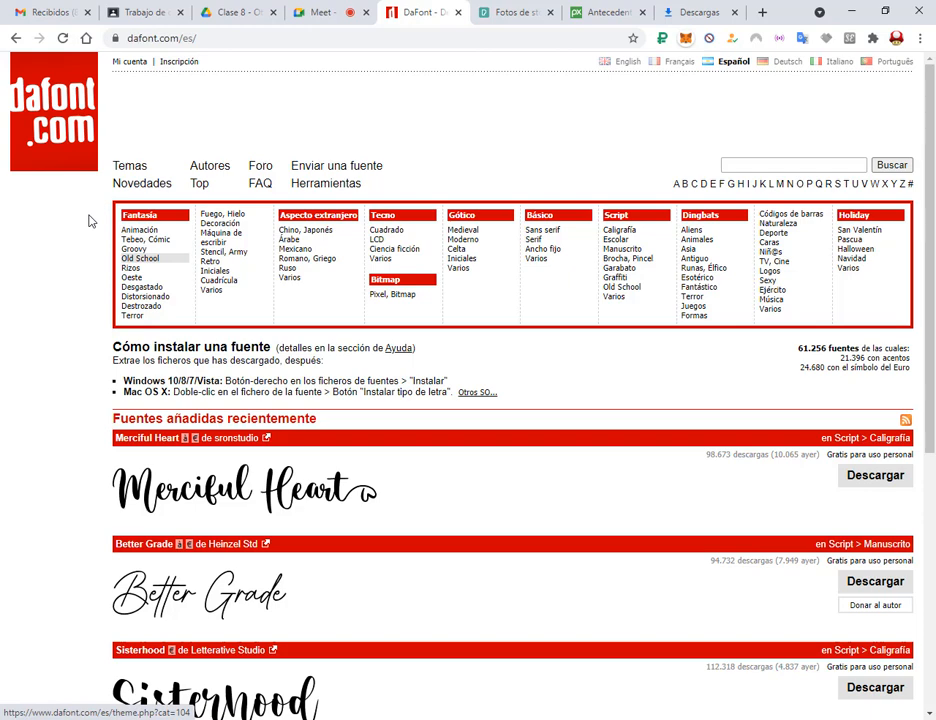
pyautogui.moveTo(98, 196); pyautogui.dragTo(191, 329)
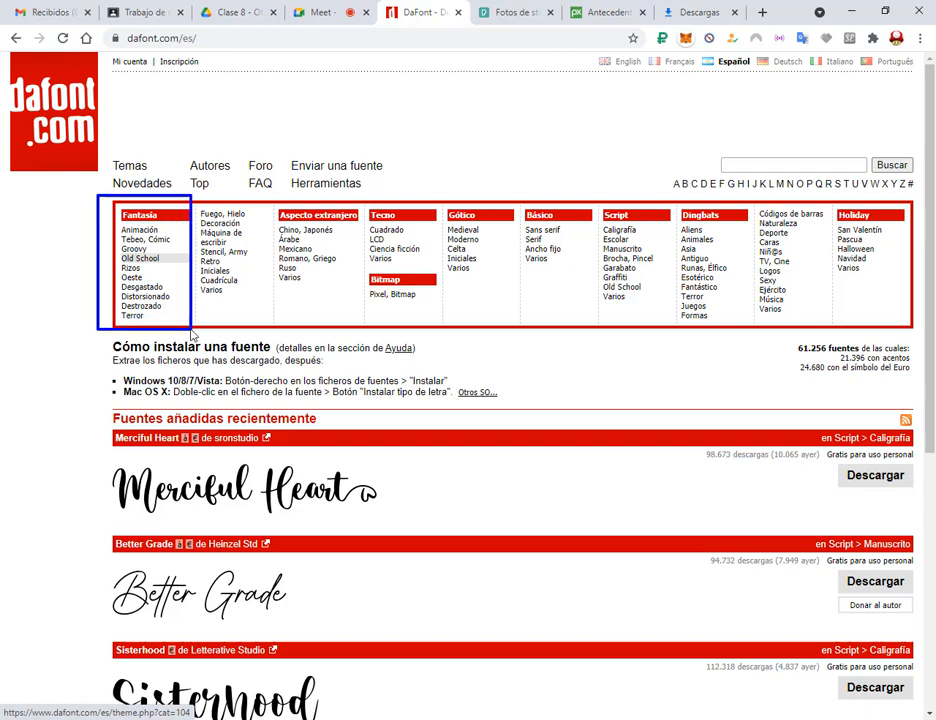
pyautogui.moveTo(268, 203)
pyautogui.mouseDown()
pyautogui.moveTo(355, 315)
pyautogui.moveTo(370, 320)
pyautogui.mouseUp()
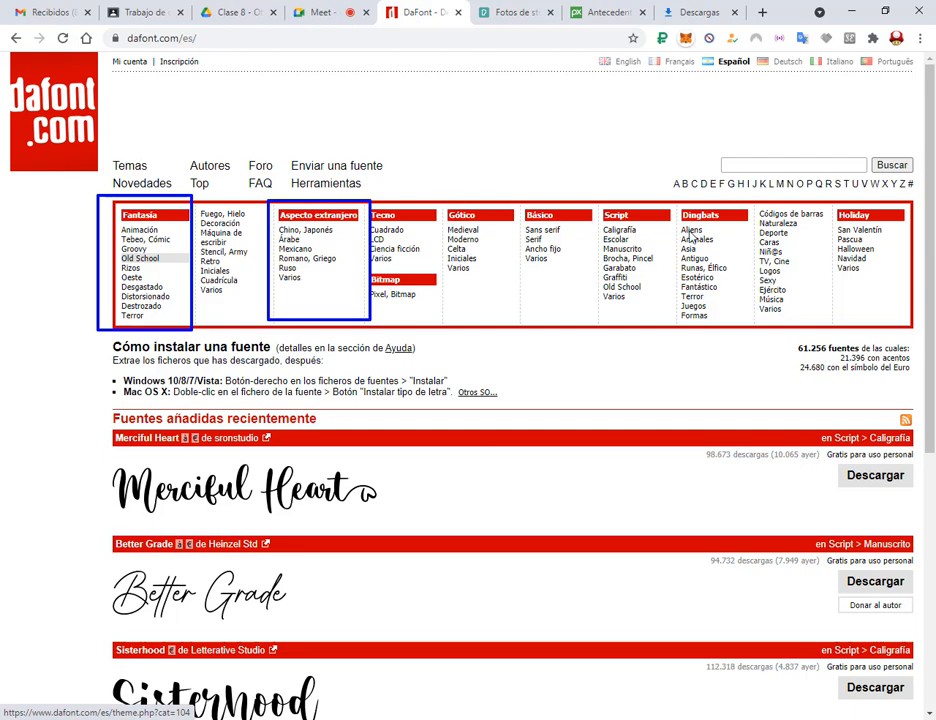
pyautogui.press('Escape')
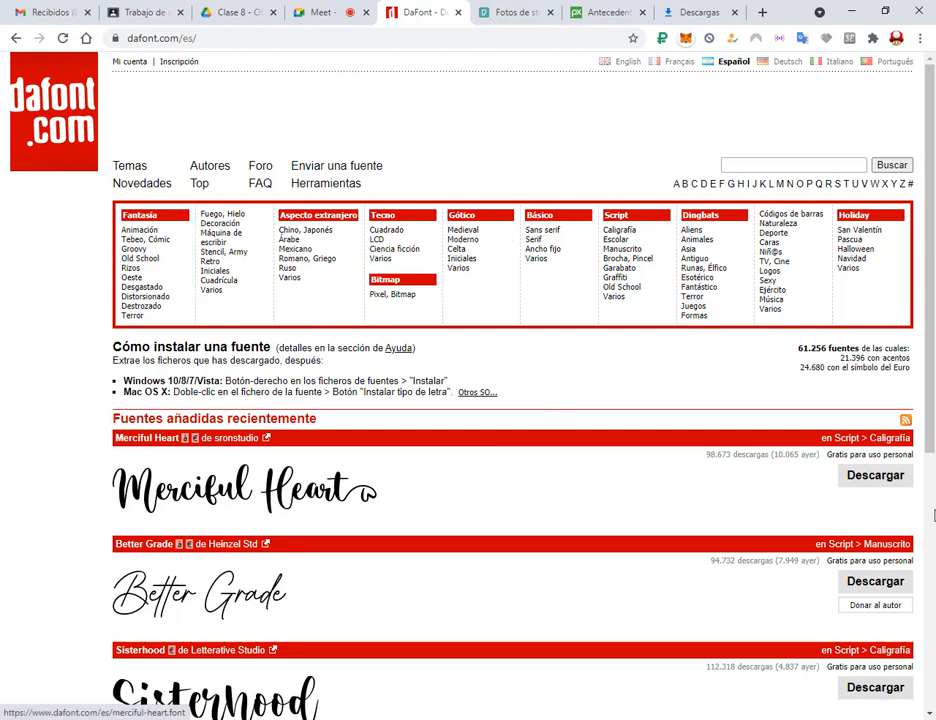
# Step: Download the Merciful Heart font and show merciful_heart.zip in its folder
pyautogui.click(875, 476)
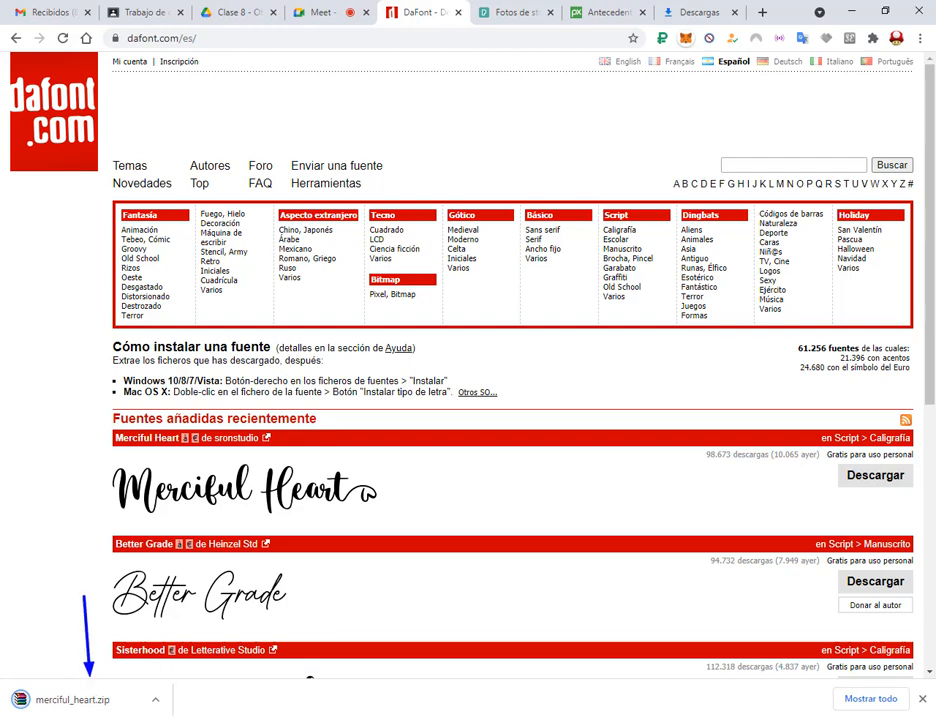
pyautogui.click(901, 709)
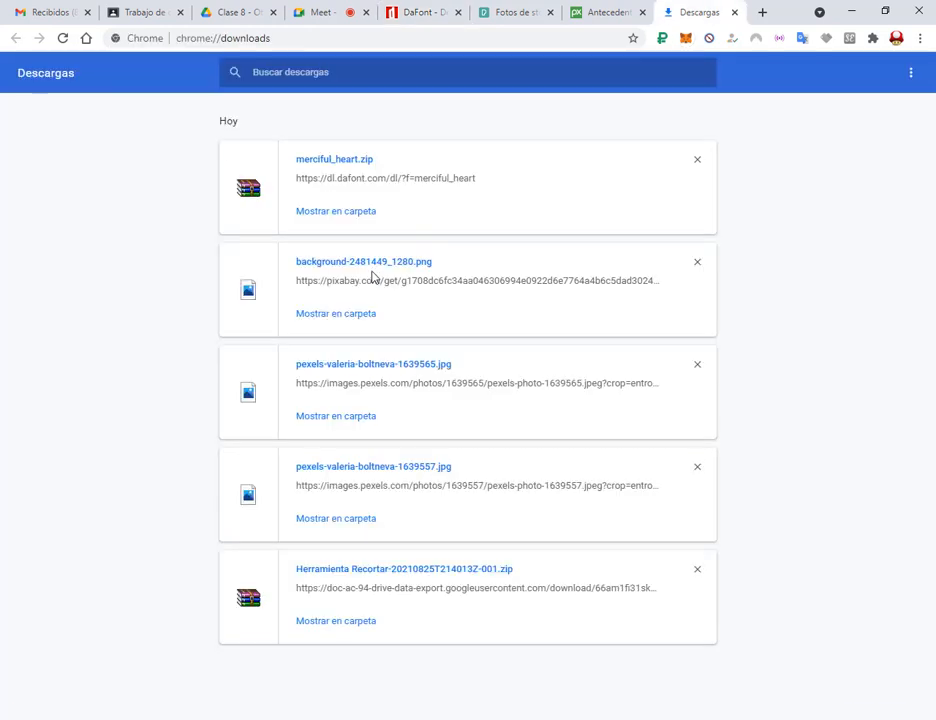
pyautogui.click(340, 213)
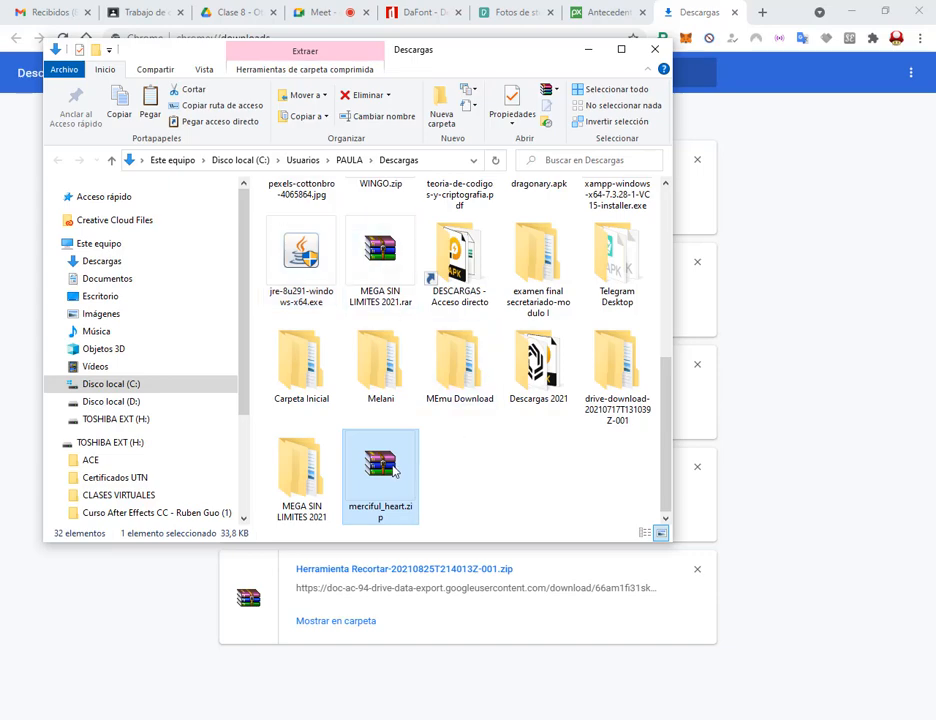
# Step: Extract merciful_heart.zip into the same folder and delete the archive
pyautogui.rightClick(385, 455)
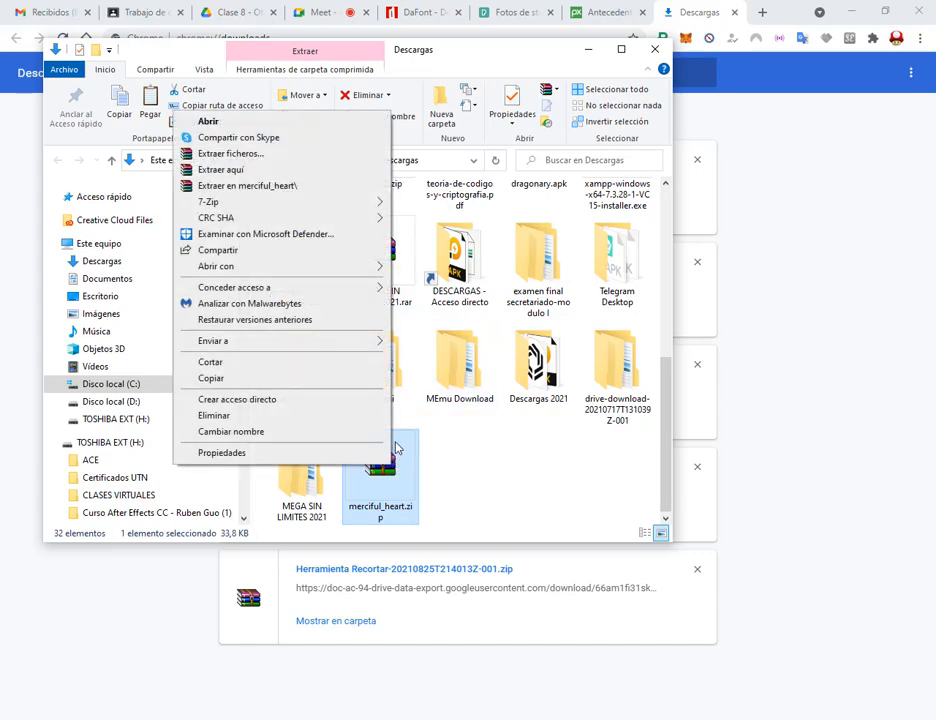
pyautogui.click(226, 170)
pyautogui.click(598, 50)
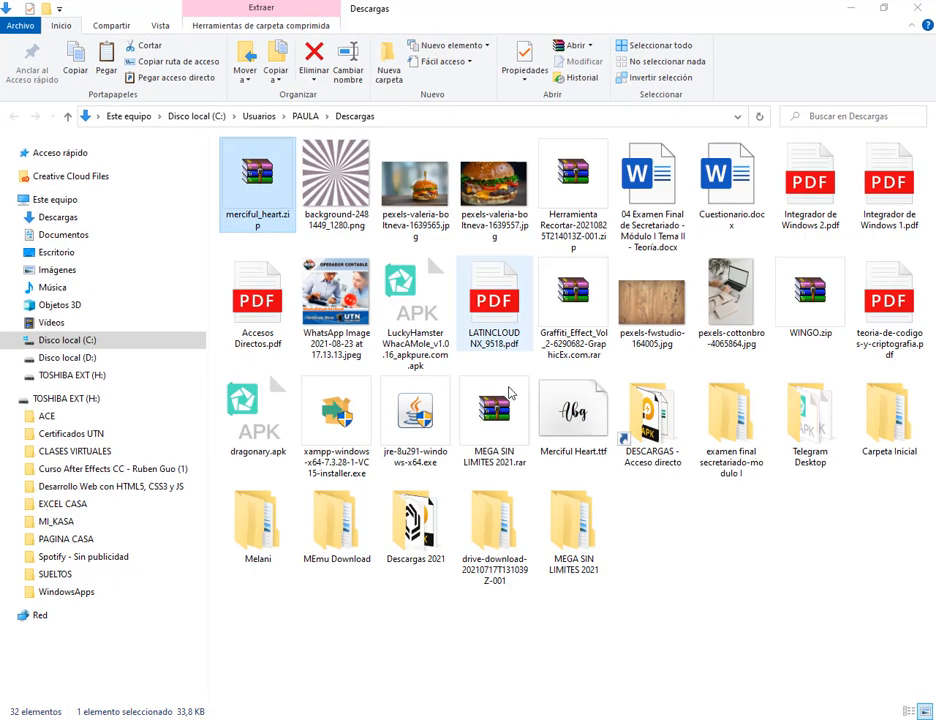
pyautogui.press('Delete')
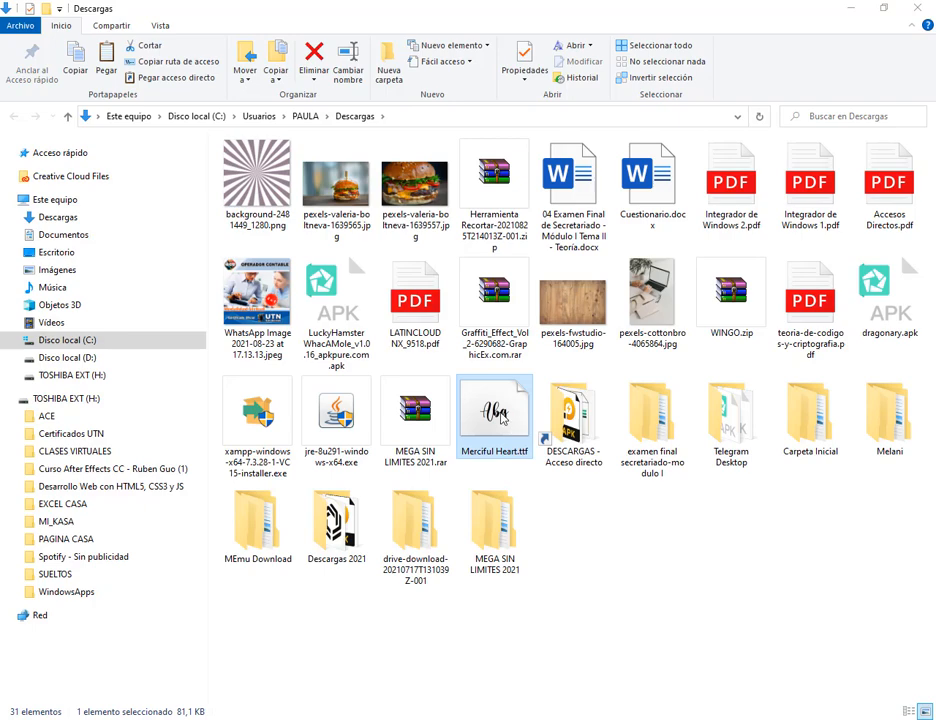
# Step: Install the font from Merciful Heart.ttf, close its preview and return to Photoshop
pyautogui.doubleClick(503, 420)
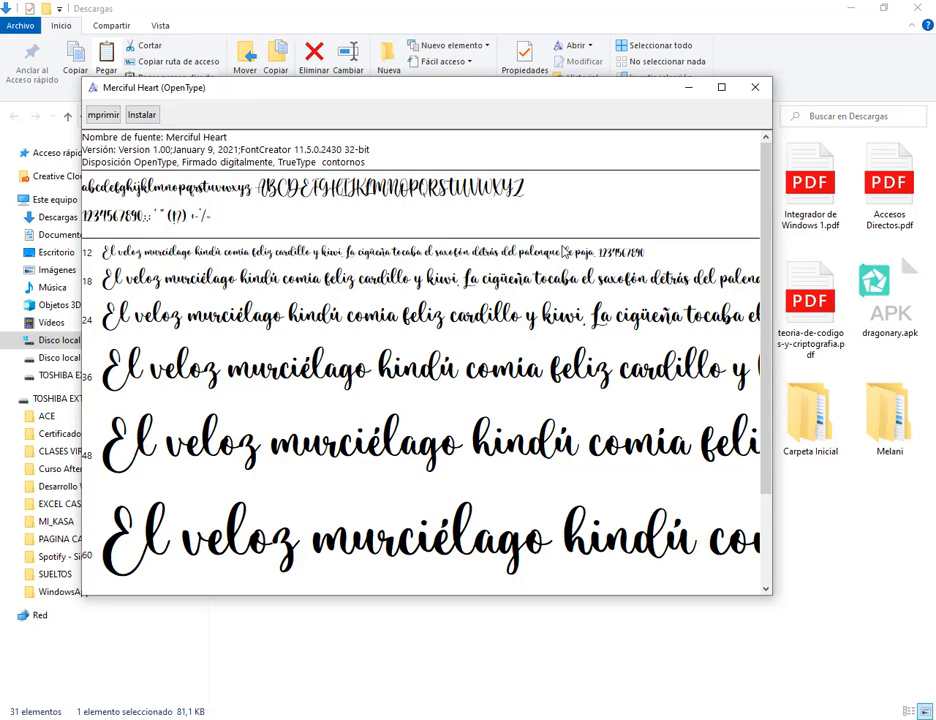
pyautogui.click(141, 115)
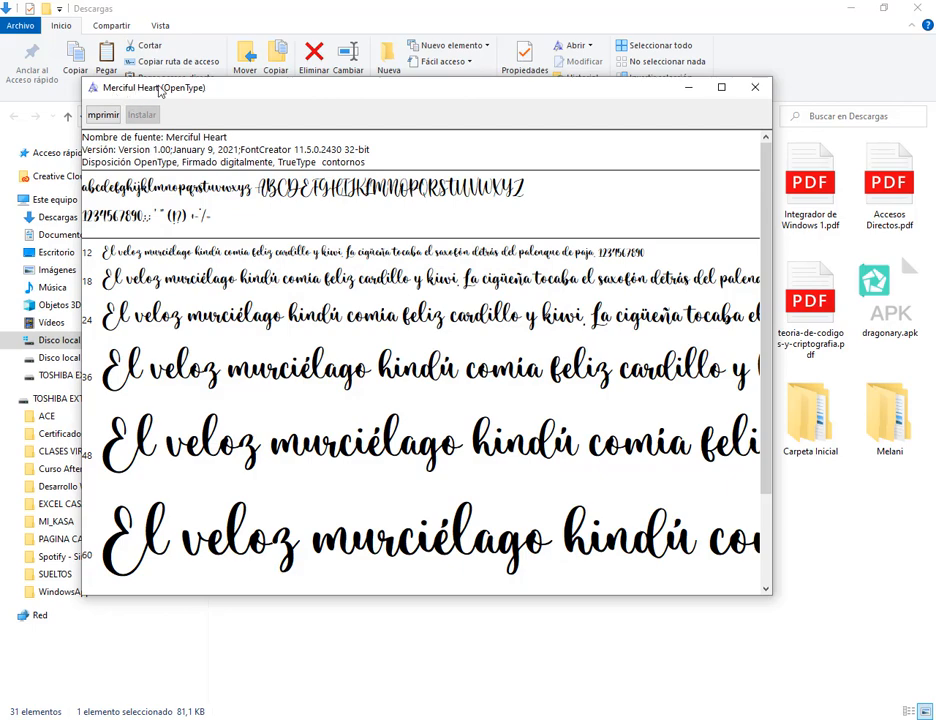
pyautogui.click(756, 88)
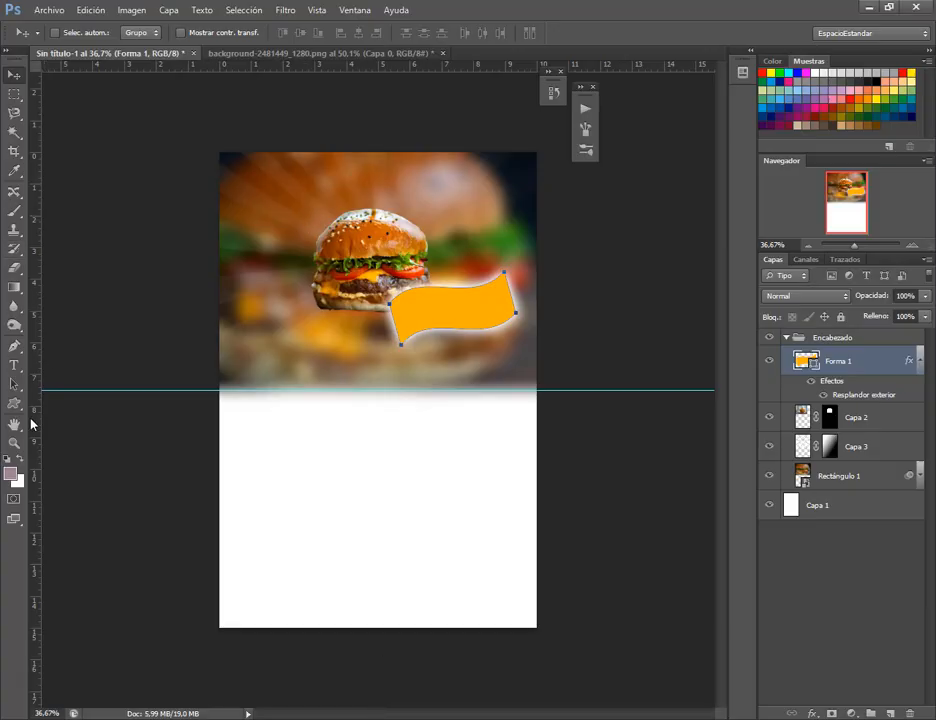
# Step: Start a text layer on the lower left of the blurred burger photo with the font size set to 24 pt
pyautogui.click(17, 368)
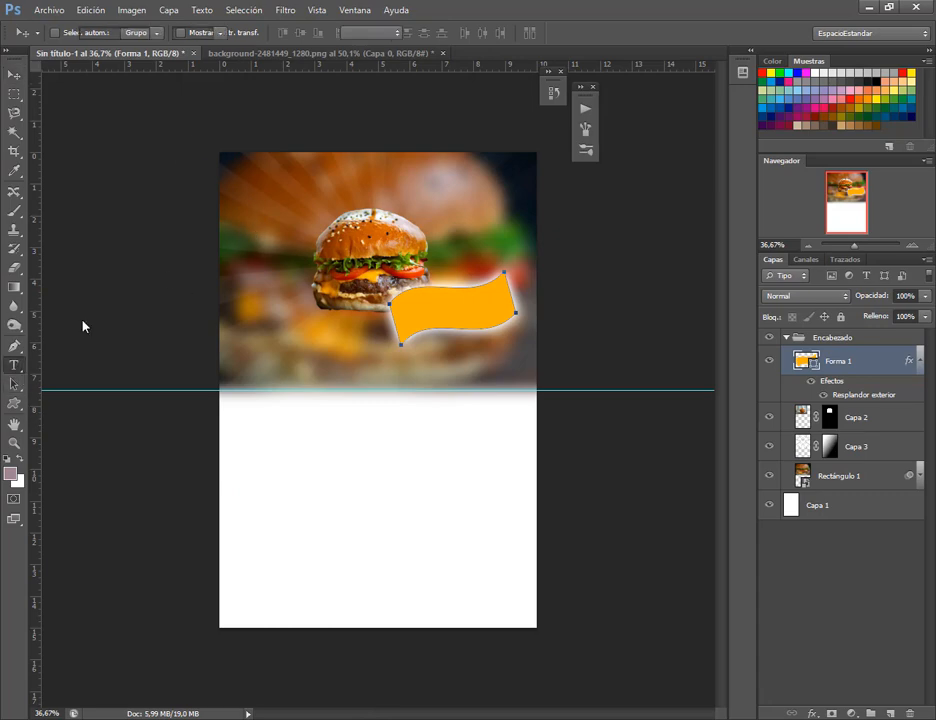
pyautogui.click(264, 352)
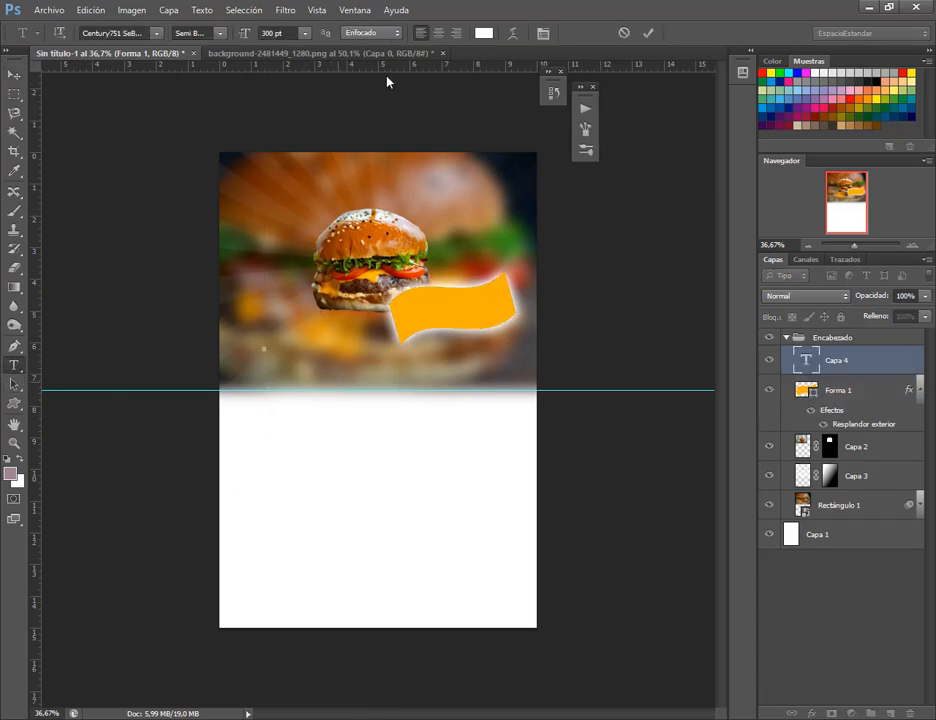
pyautogui.click(304, 33)
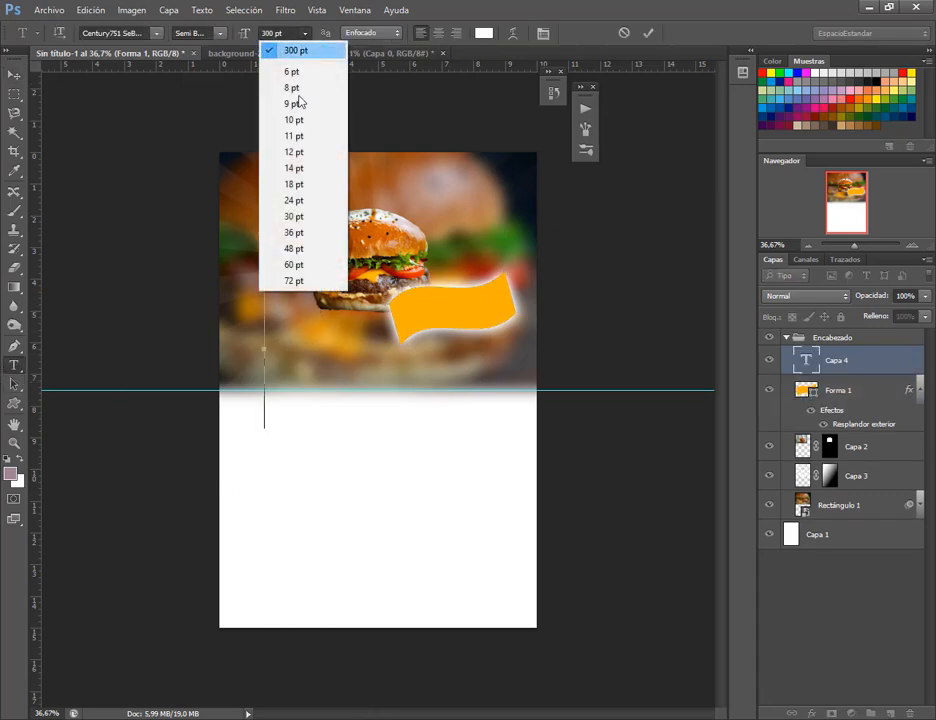
pyautogui.click(313, 281)
pyautogui.click(307, 33)
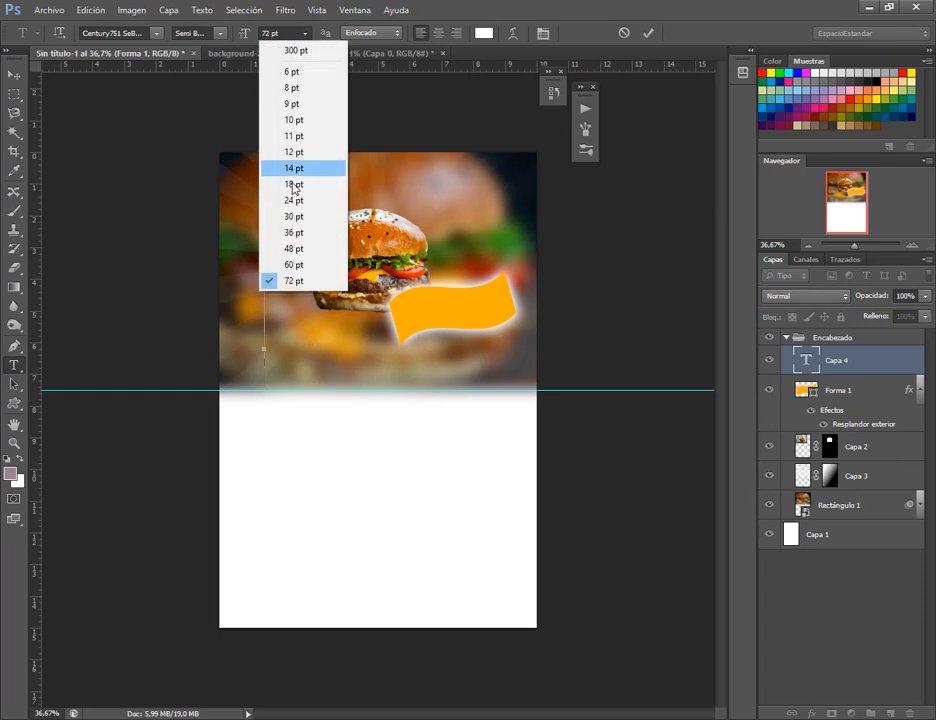
pyautogui.click(305, 200)
# Step: Set the new text's font to Merciful Heart
pyautogui.click(157, 34)
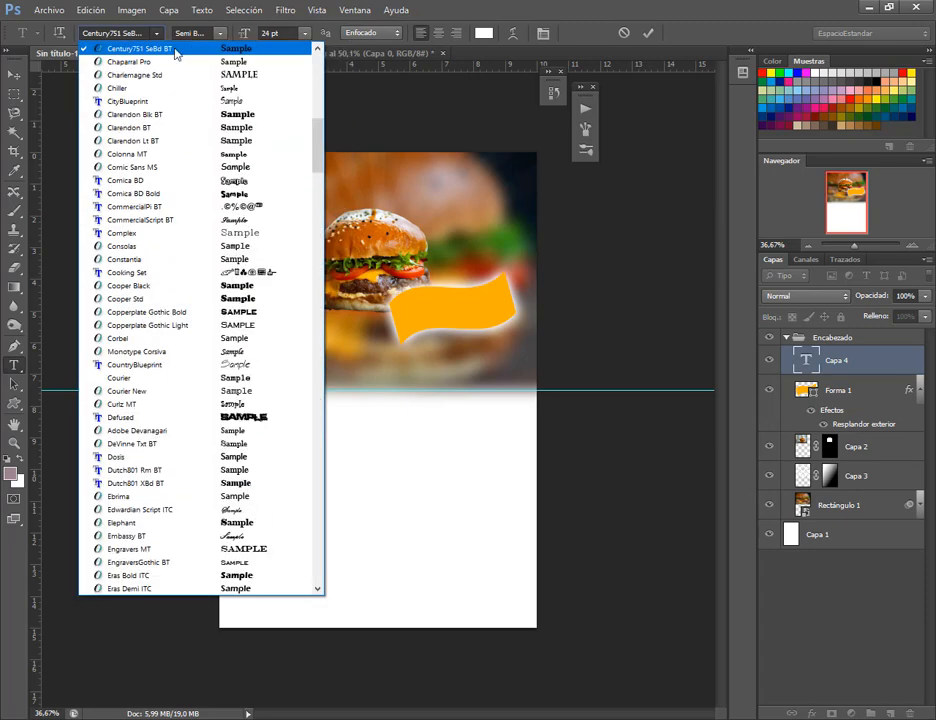
pyautogui.scroll(-13, 320, 205)
pyautogui.moveTo(322, 210); pyautogui.dragTo(320, 326)
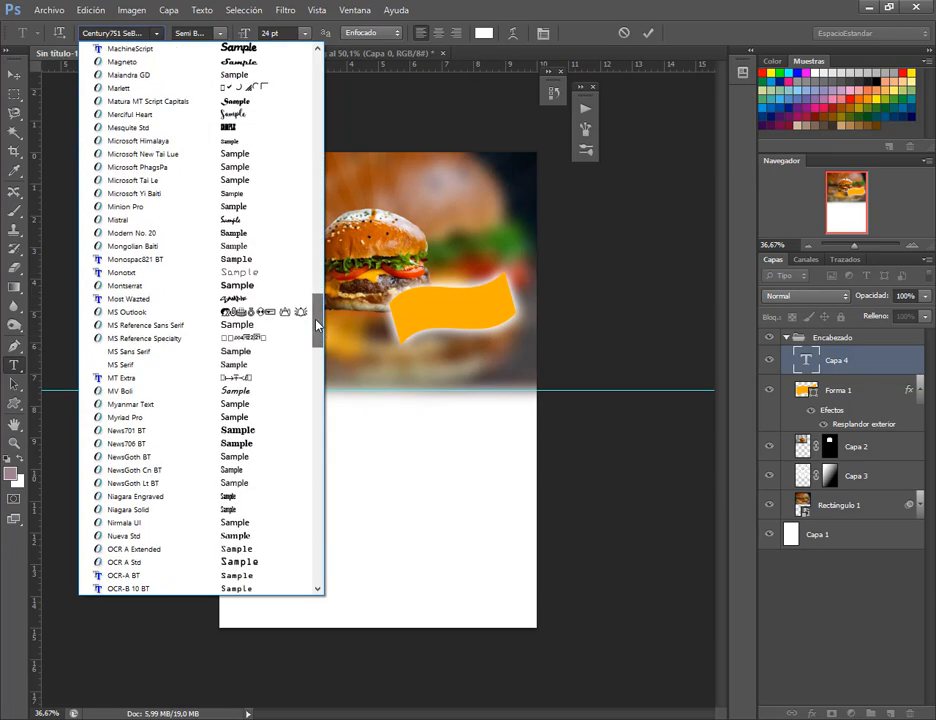
pyautogui.scroll(1, 160, 204)
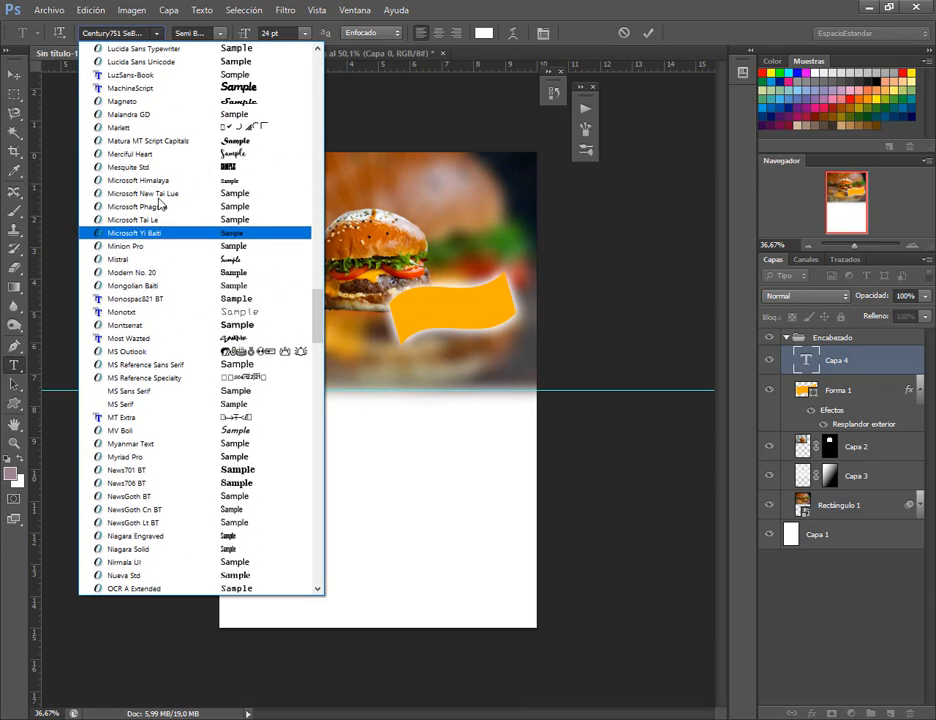
pyautogui.click(157, 154)
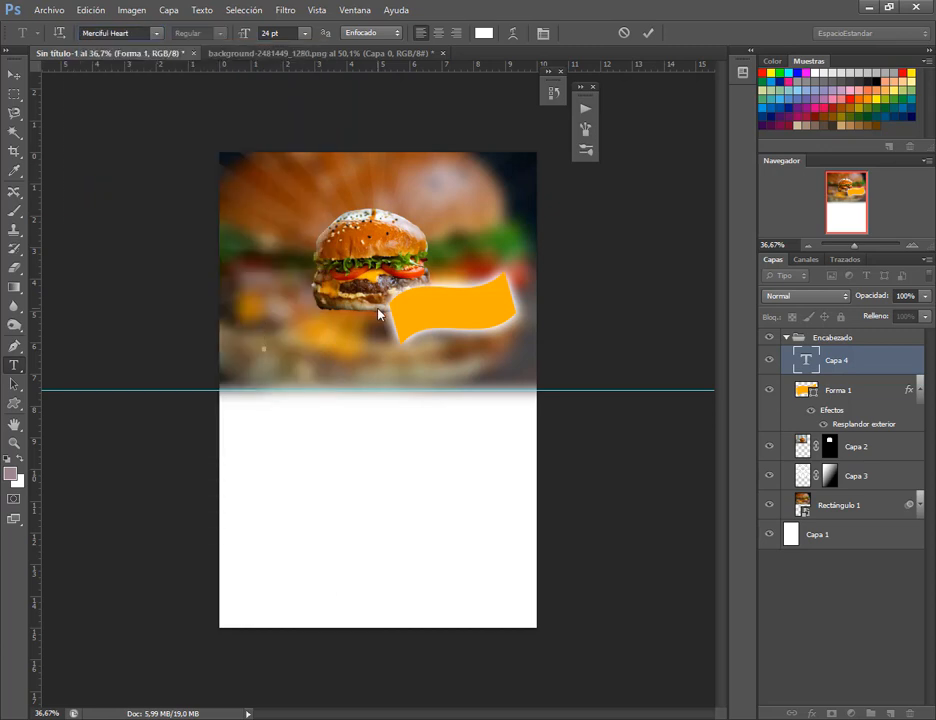
# Step: Write "Fuente de ejmplo" and move the text slightly down and left, near the lower edge of the burger photo
pyautogui.write('Fuente de e')
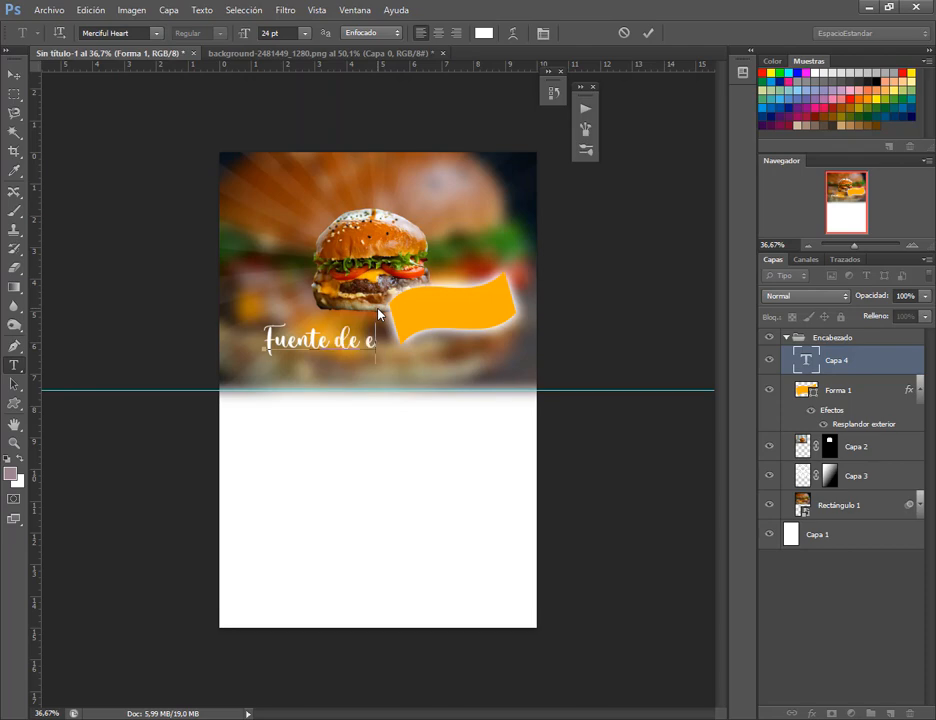
pyautogui.write('jmplo')
pyautogui.click(14, 74)
pyautogui.moveTo(375, 348); pyautogui.dragTo(348, 360)
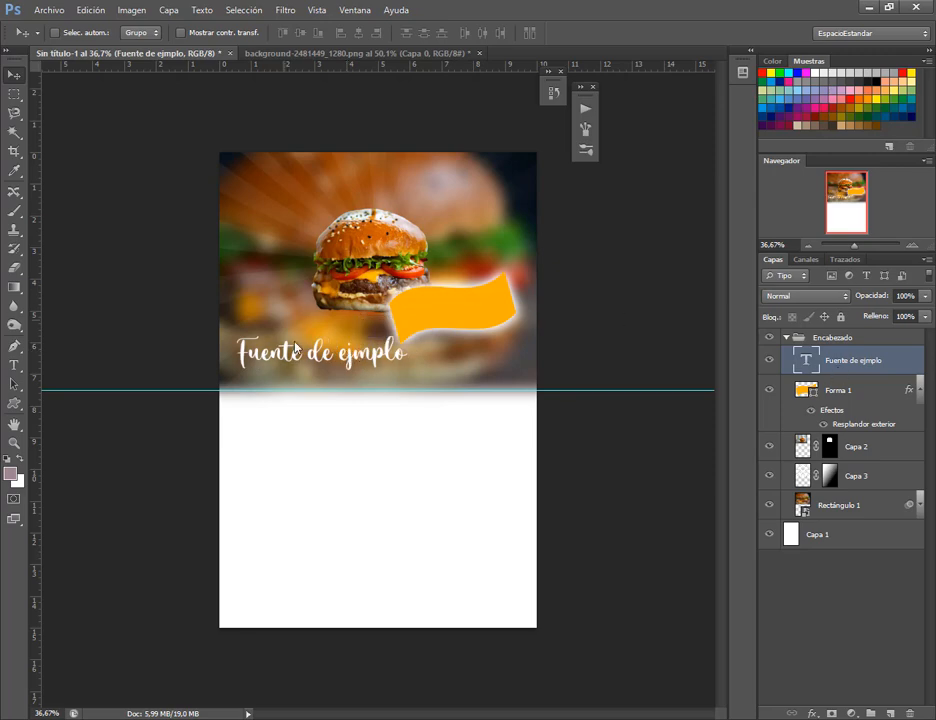
# Step: Try dark red and yellow ffd908 as the sample text's colour, and return it to white ffffff
pyautogui.doubleClick(808, 363)
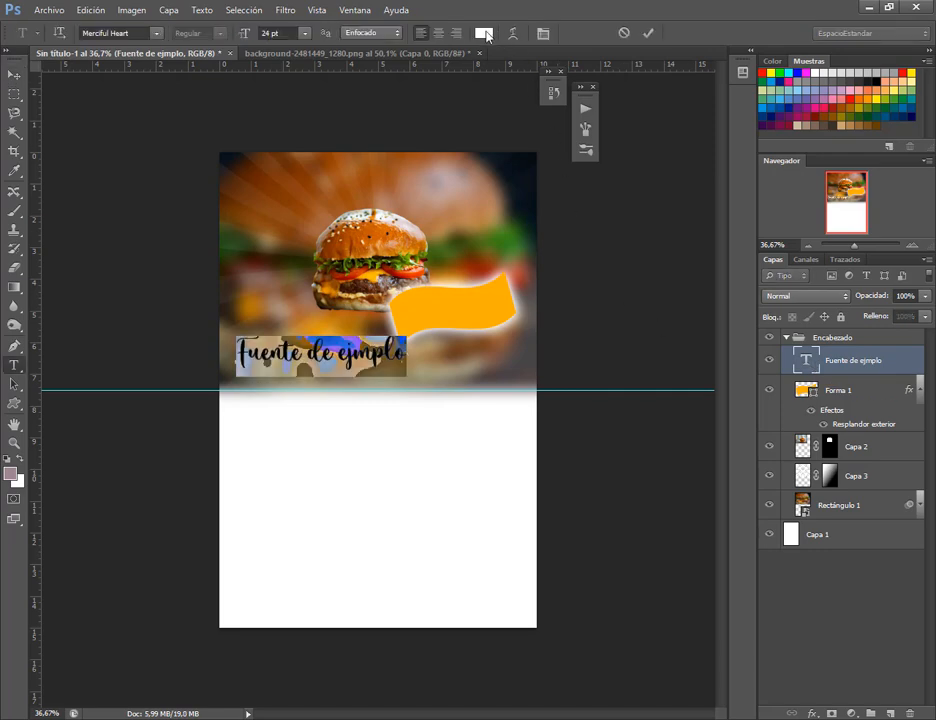
pyautogui.click(484, 33)
pyautogui.click(665, 223)
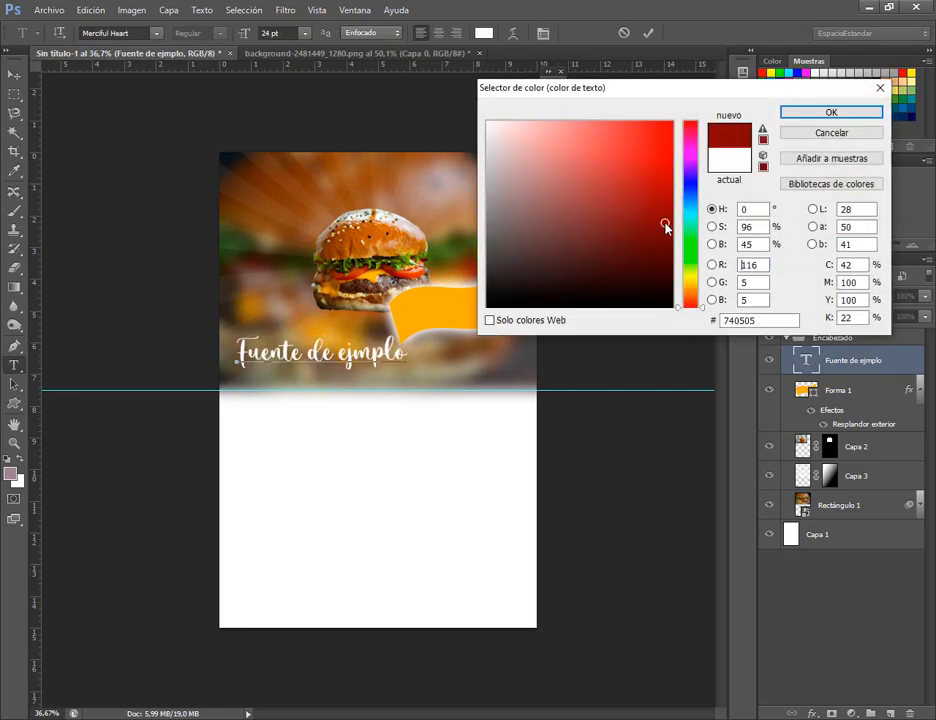
pyautogui.click(686, 279)
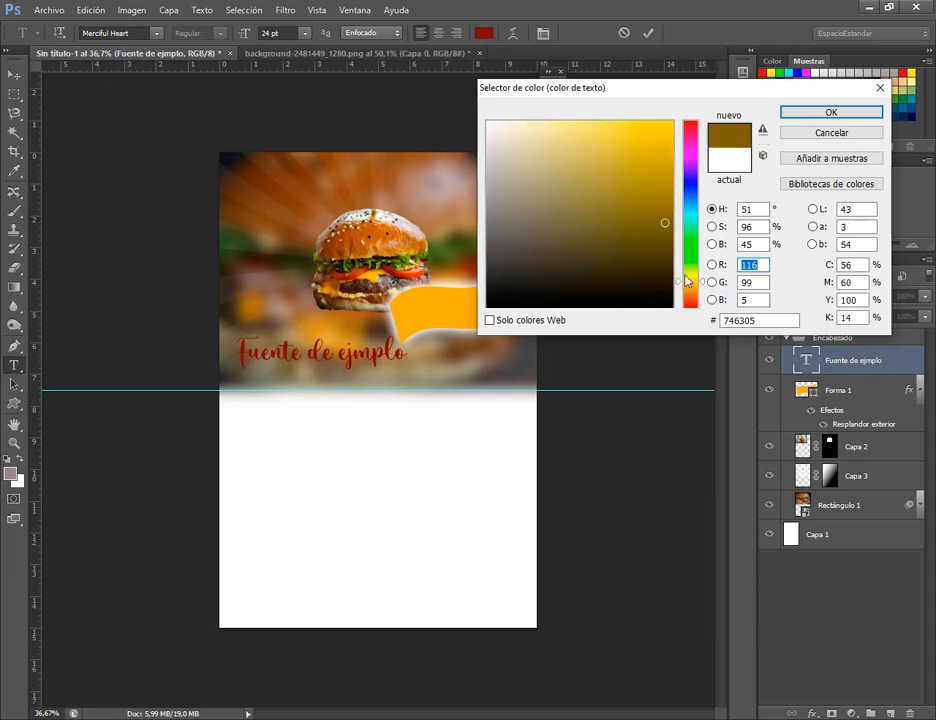
pyautogui.click(667, 122)
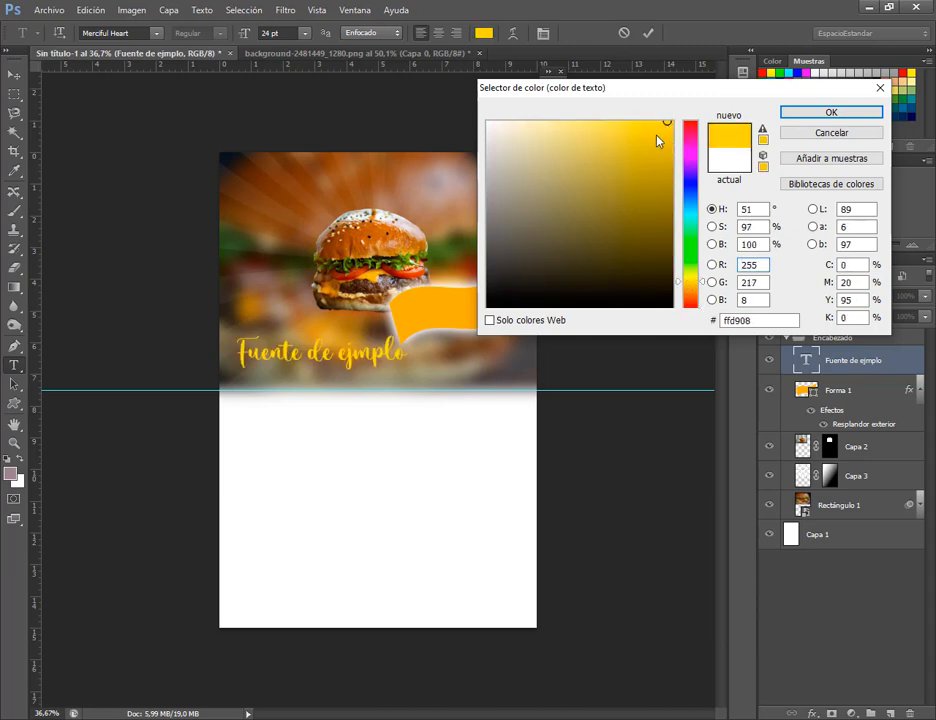
pyautogui.click(489, 122)
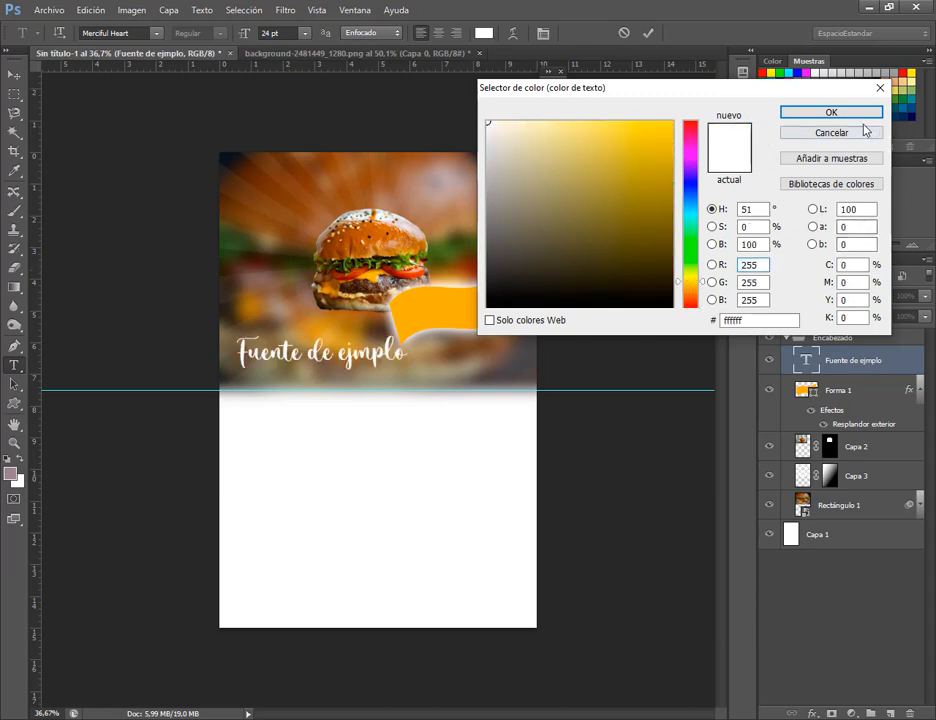
pyautogui.click(831, 112)
# Step: Finish editing the sample text and move it slightly down, just above the horizontal guide
pyautogui.click(13, 75)
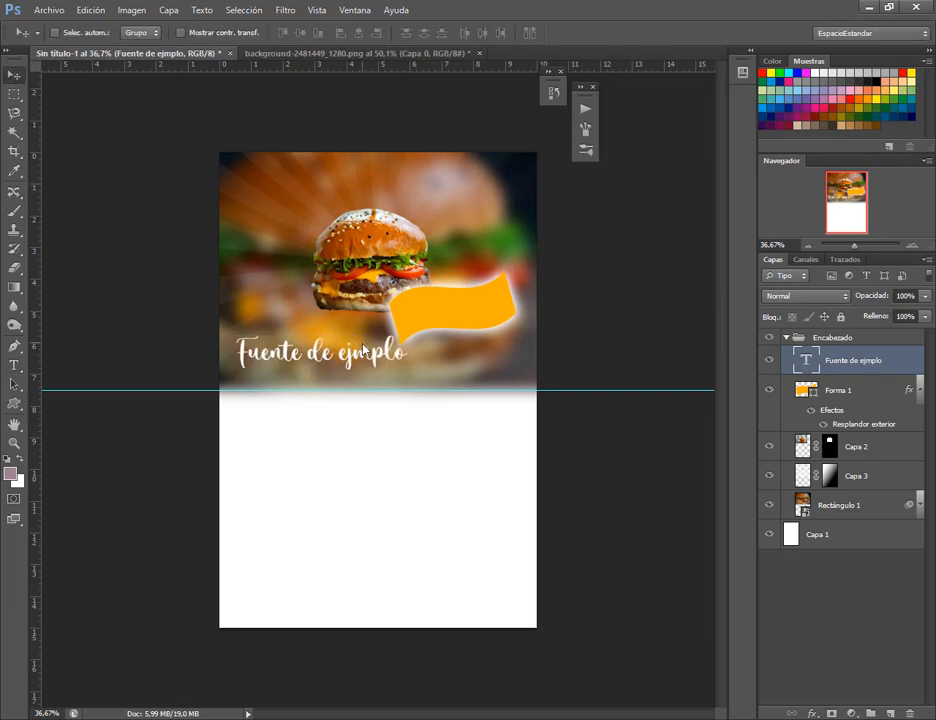
pyautogui.moveTo(374, 361); pyautogui.dragTo(374, 370)
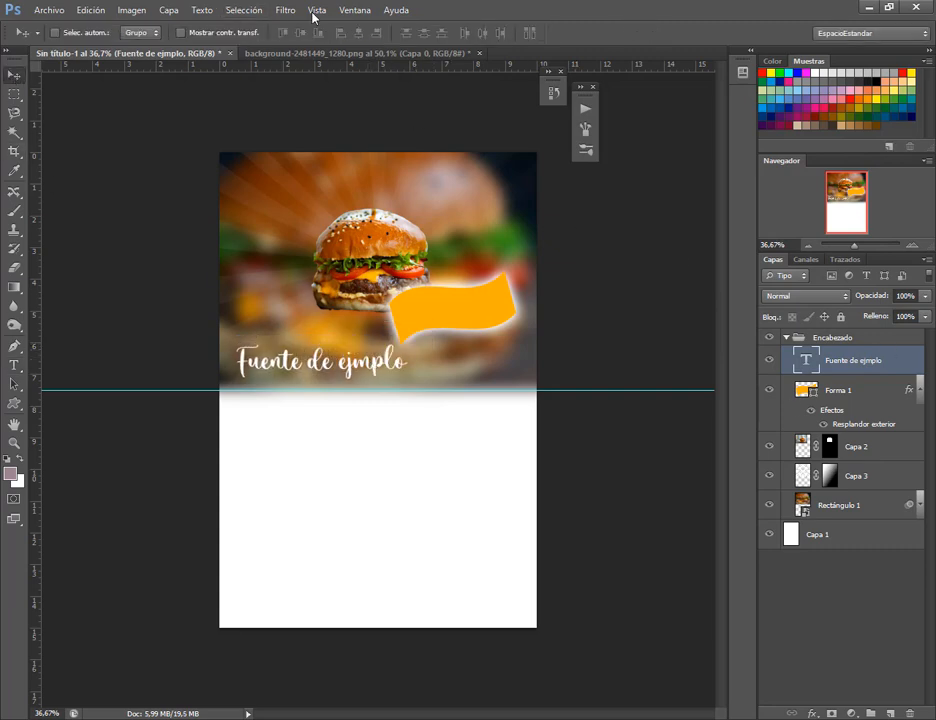
pyautogui.click(355, 10)
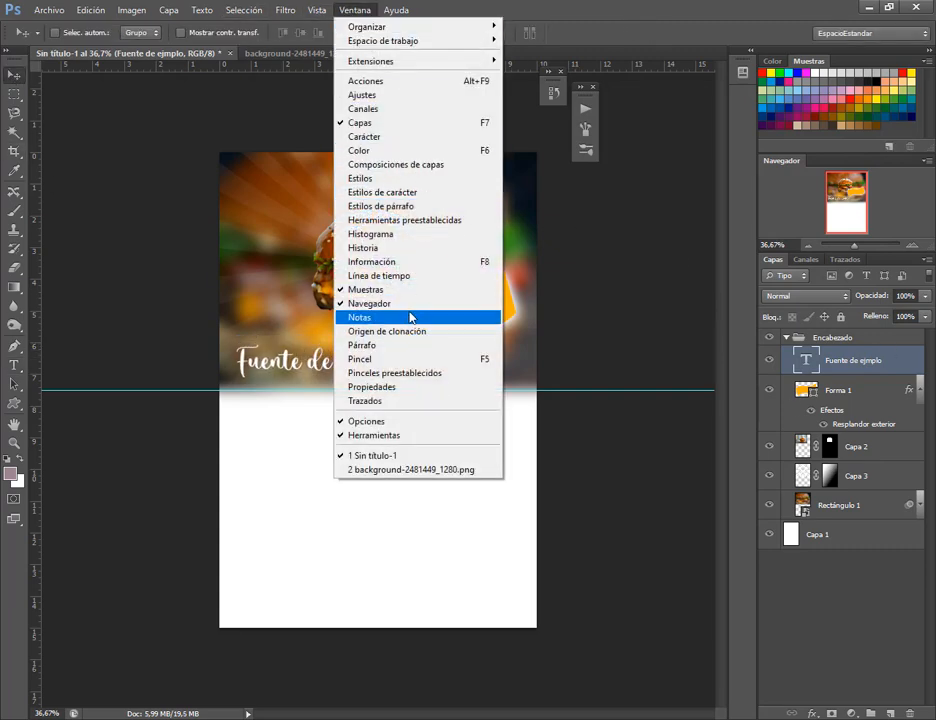
pyautogui.click(401, 386)
pyautogui.click(455, 95)
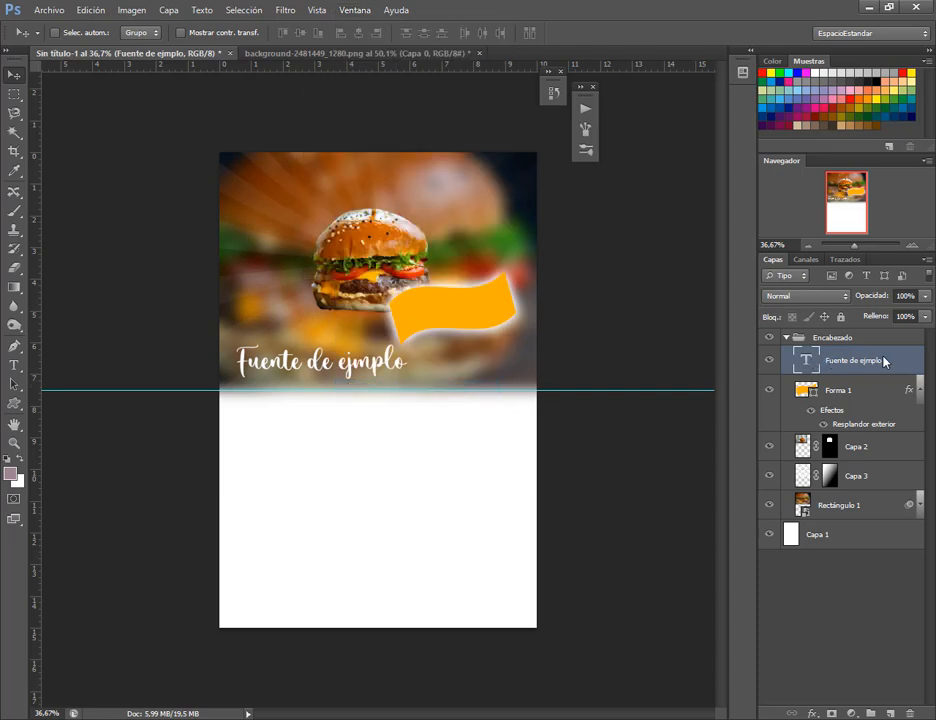
pyautogui.click(352, 11)
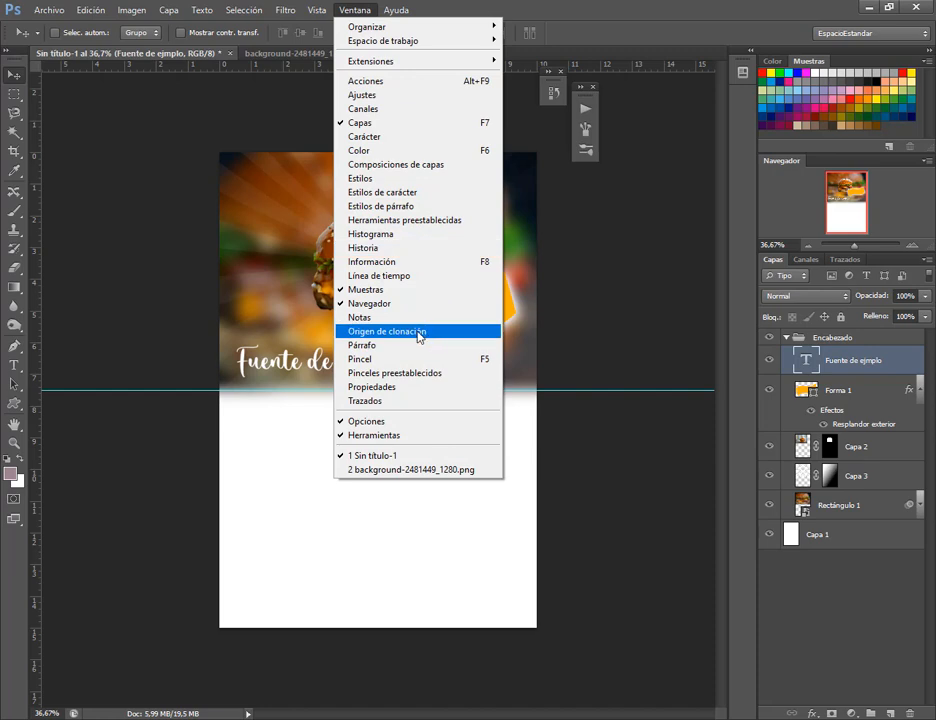
pyautogui.click(410, 387)
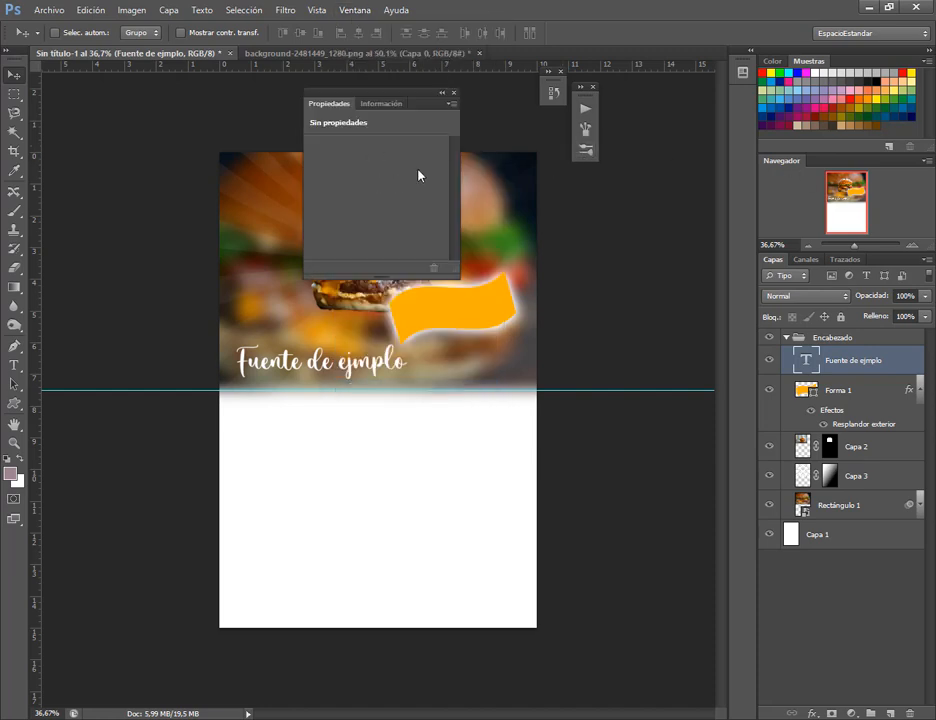
pyautogui.click(453, 92)
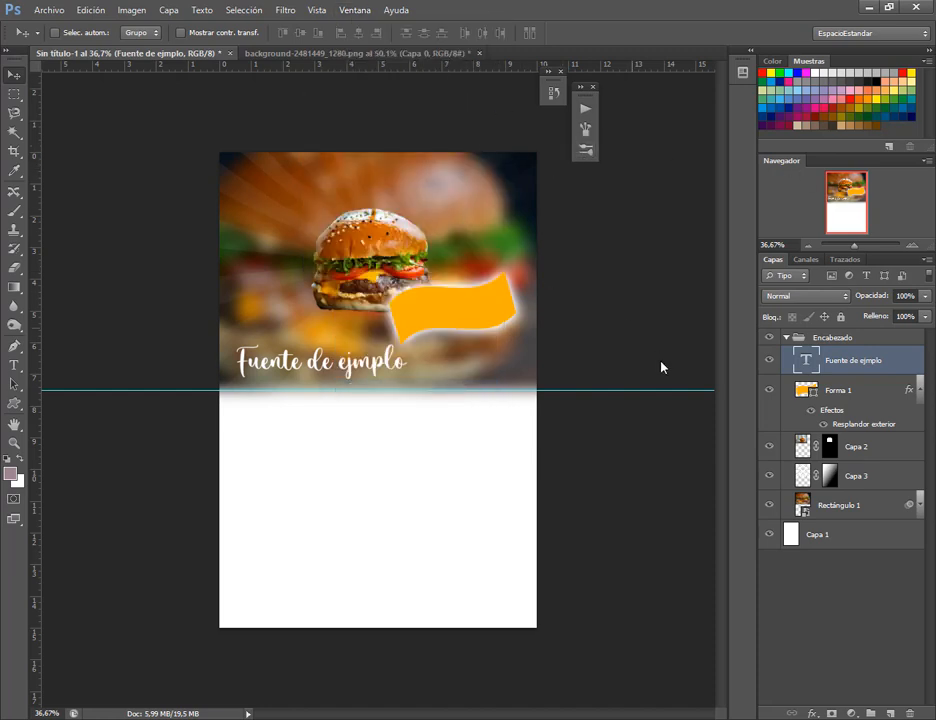
pyautogui.doubleClick(812, 365)
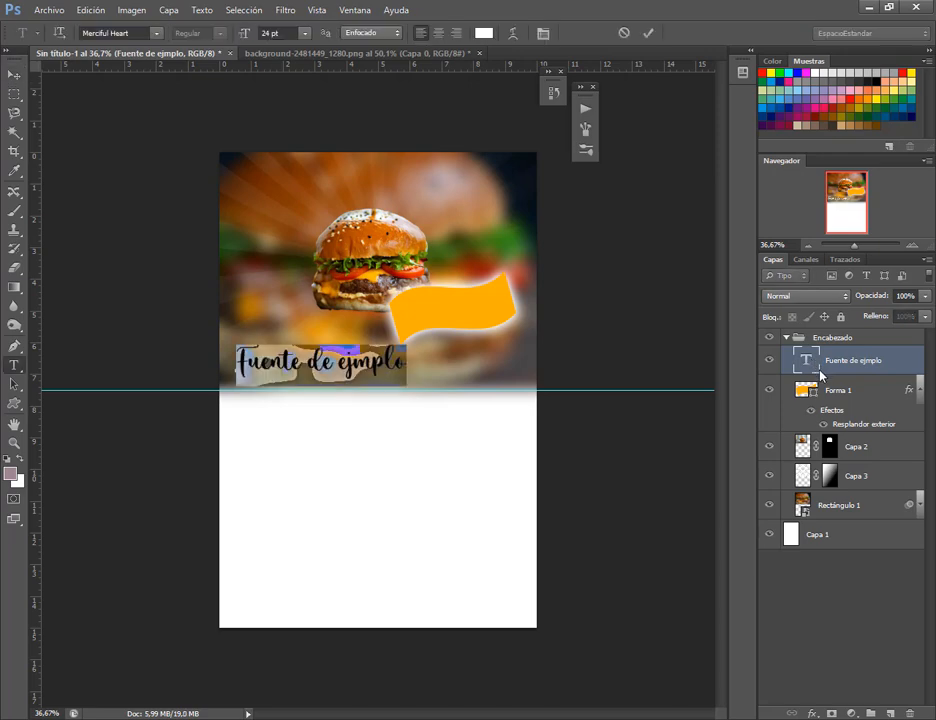
pyautogui.click(14, 74)
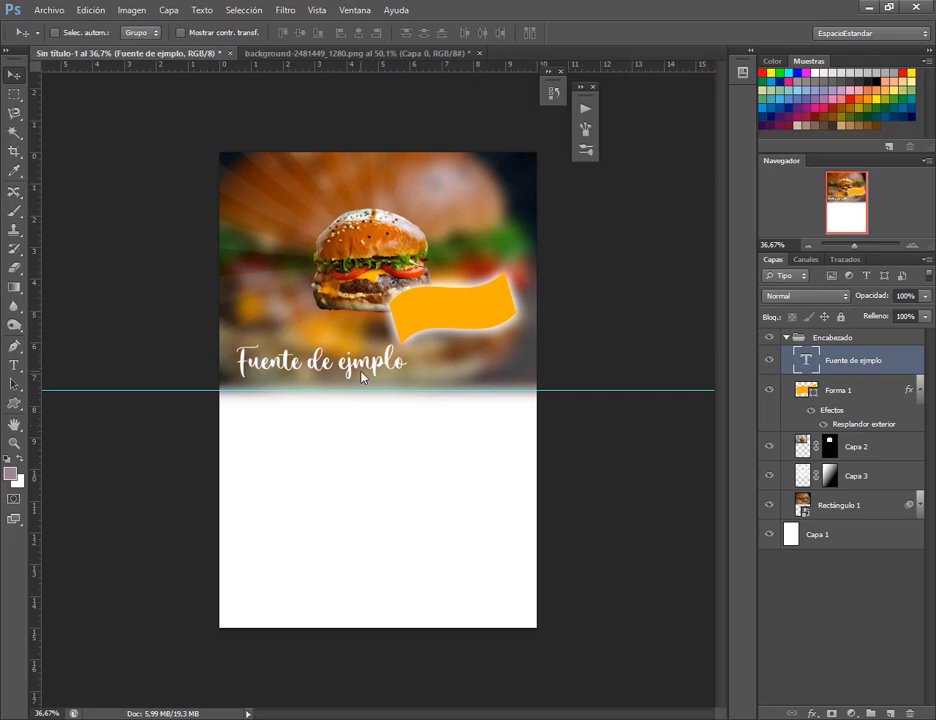
# Step: Collapse the Encabezado group, add a new group above it with an empty layer inside, and check the reference poster
pyautogui.click(787, 338)
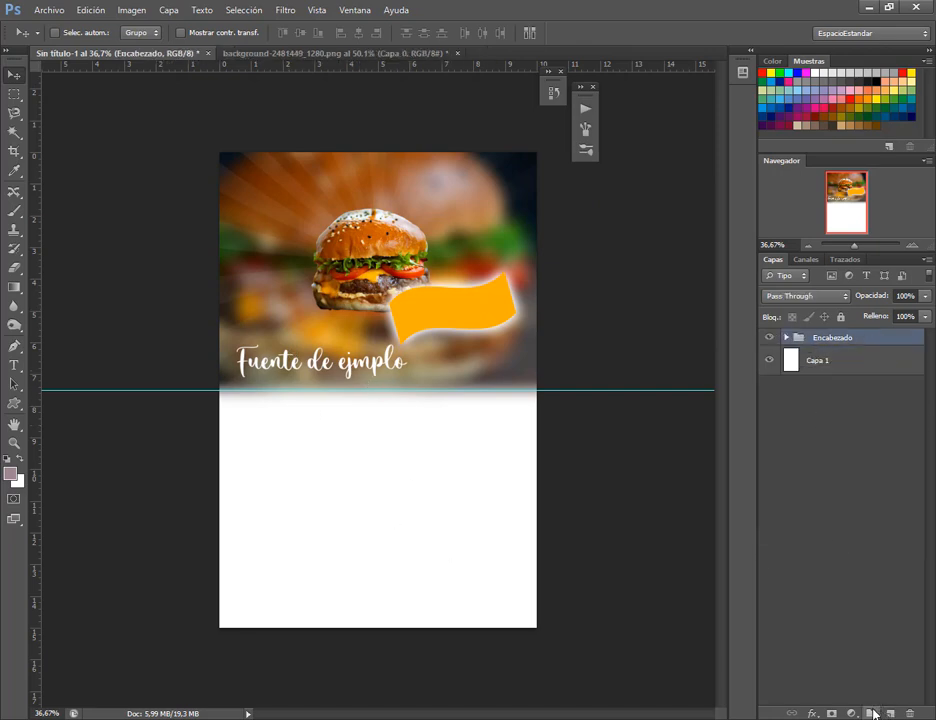
pyautogui.hotkey('ctrl', 'g')
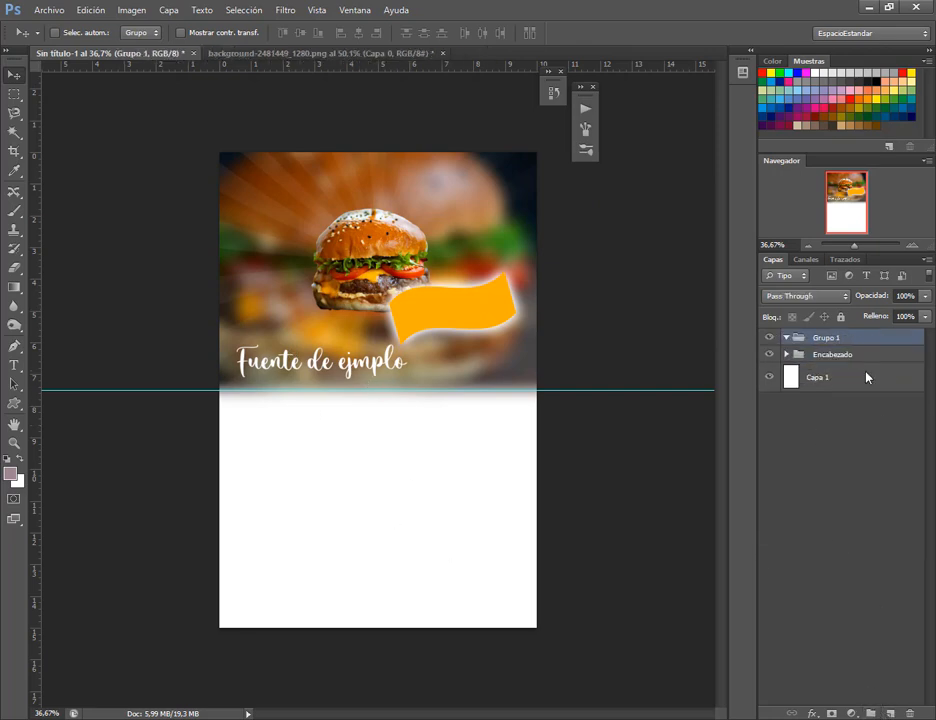
pyautogui.click(893, 713)
pyautogui.hotkey('alt', 'Tab')
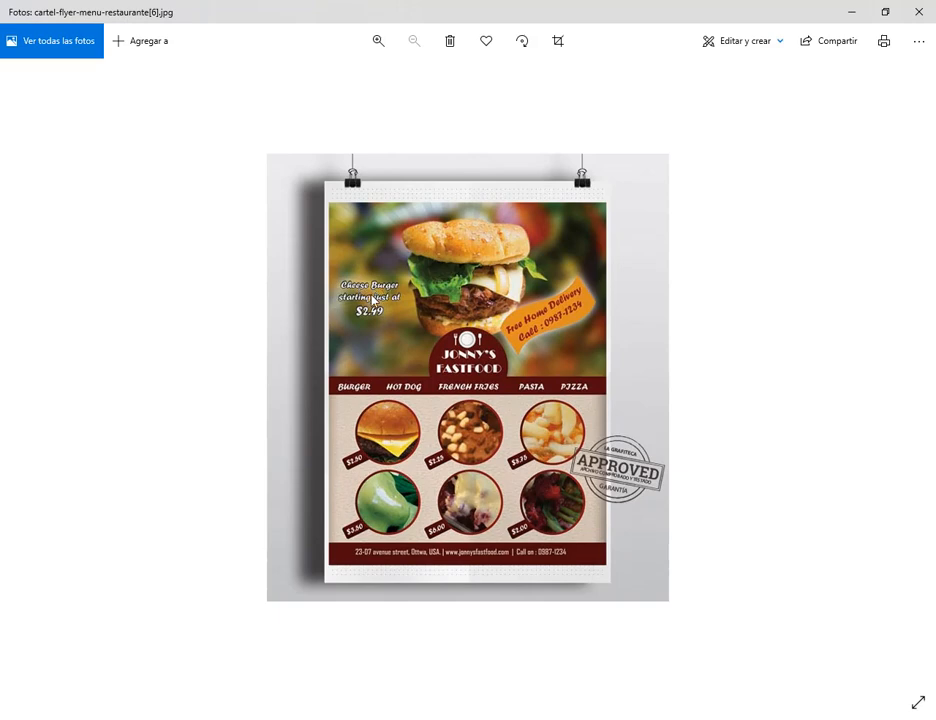
pyautogui.hotkey('alt', 'Tab')
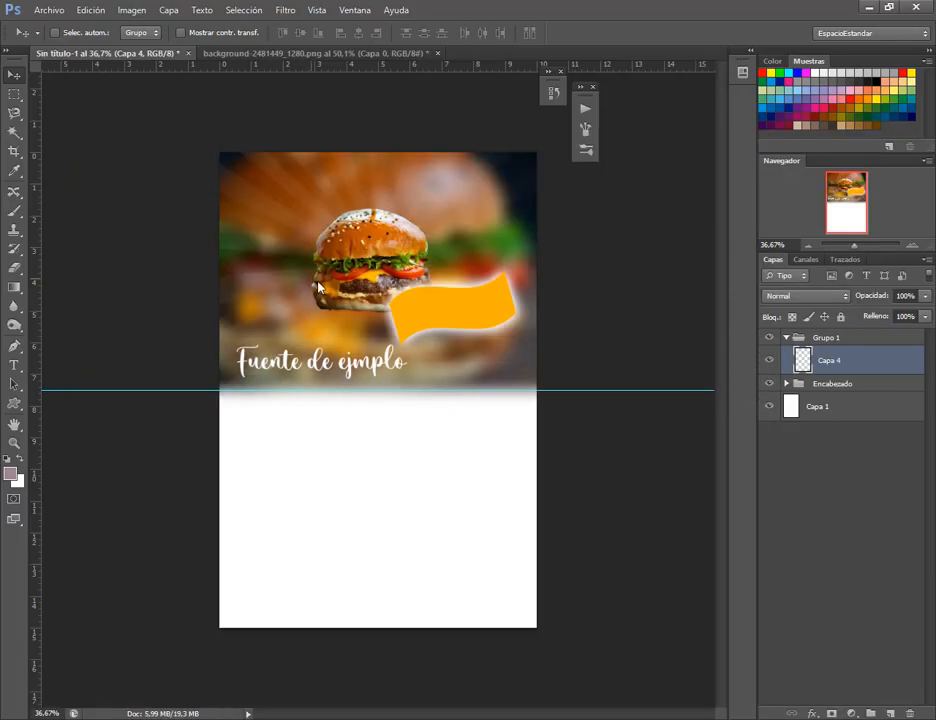
# Step: Give the "Fuente de ejmplo" text layer a 3 px black exterior stroke and a Multiply drop shadow at 75% opacity
pyautogui.click(788, 388)
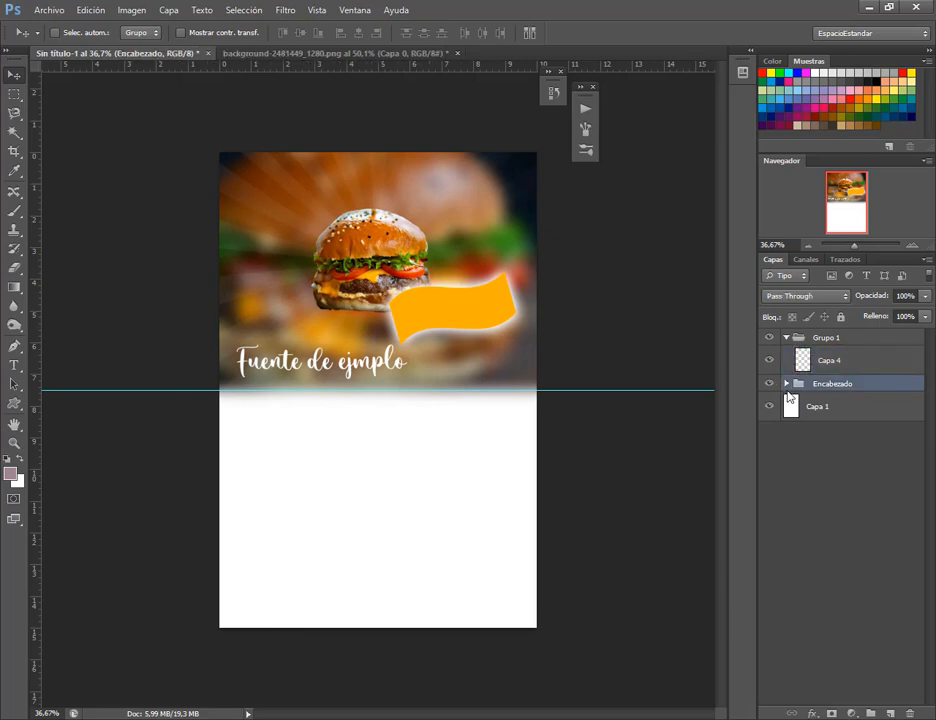
pyautogui.click(786, 384)
pyautogui.doubleClick(806, 410)
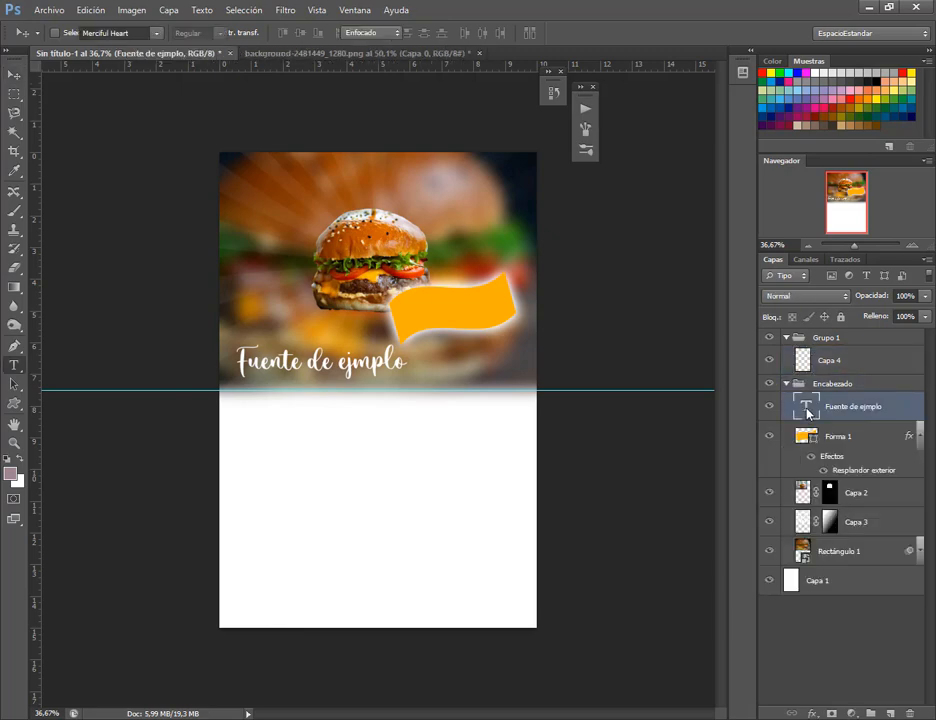
pyautogui.click(13, 75)
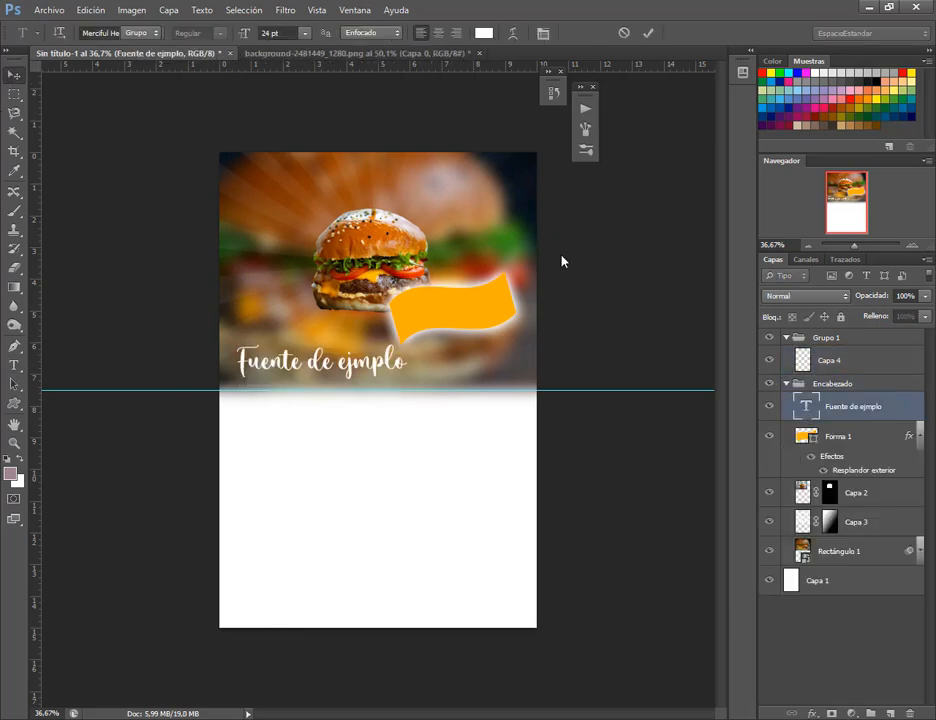
pyautogui.doubleClick(877, 408)
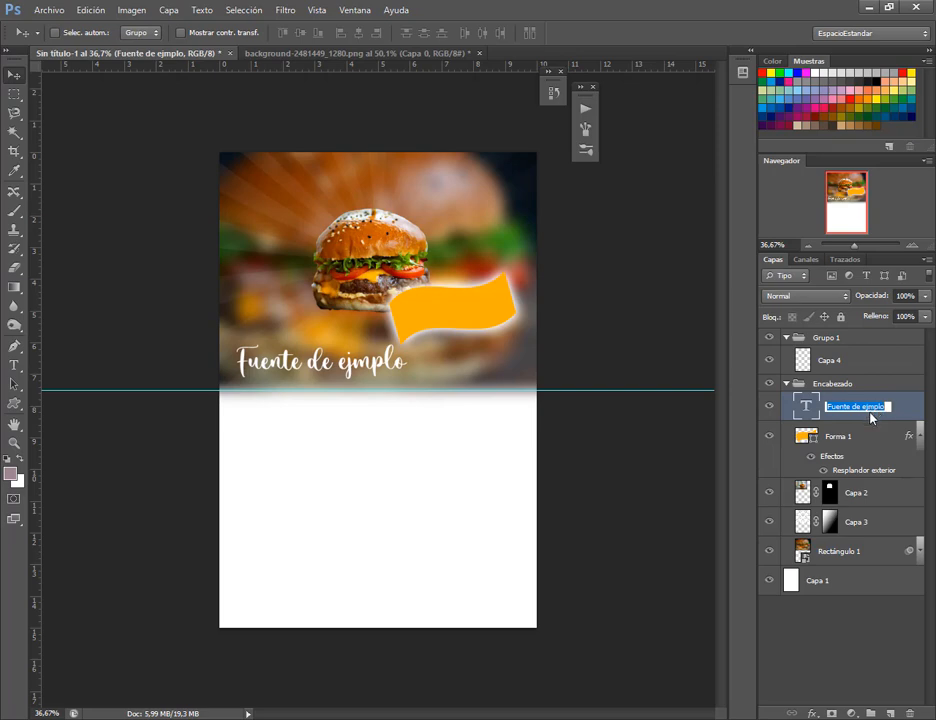
pyautogui.click(908, 416)
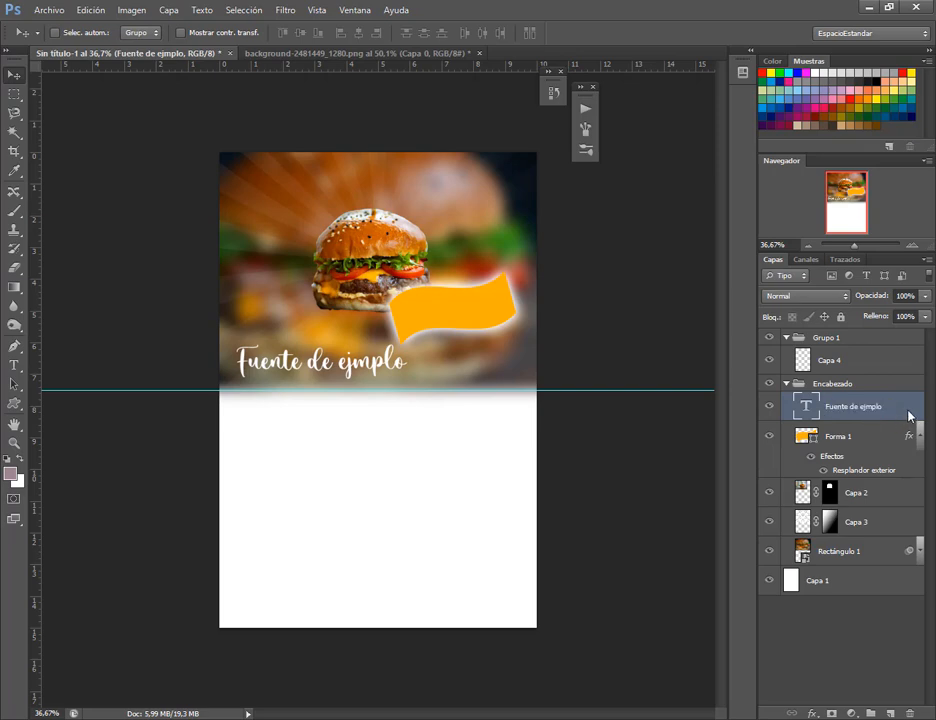
pyautogui.rightClick(910, 414)
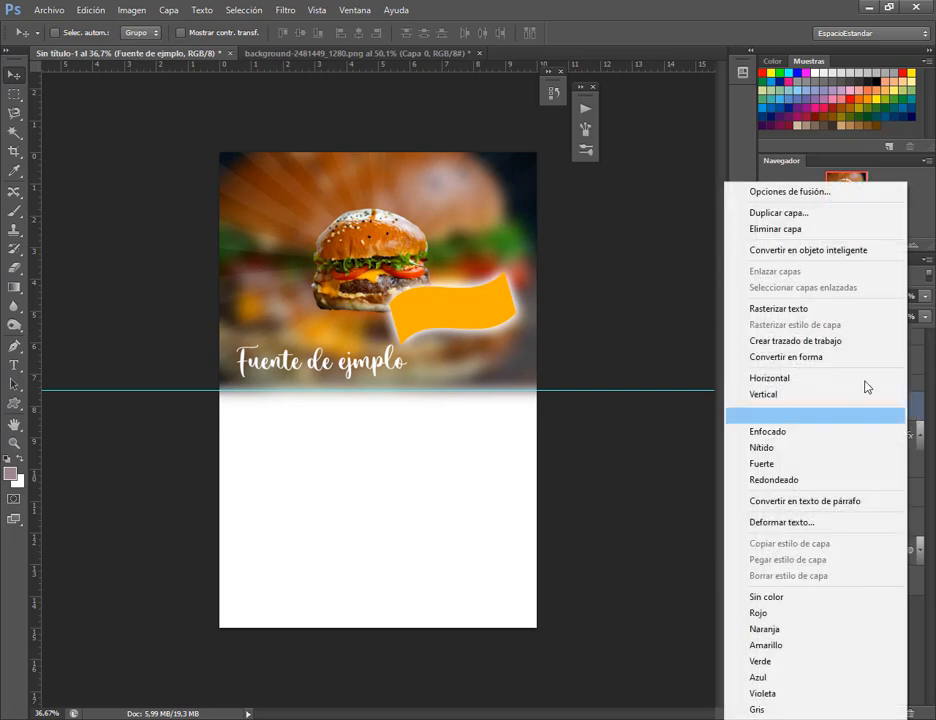
pyautogui.click(766, 192)
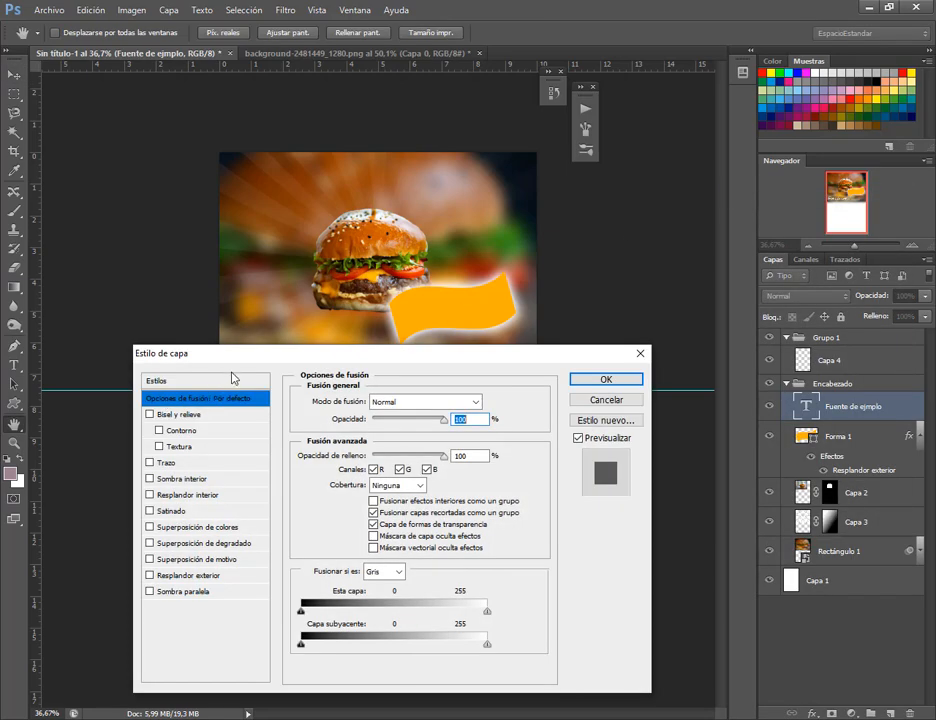
pyautogui.moveTo(248, 350)
pyautogui.mouseDown()
pyautogui.moveTo(576, 245)
pyautogui.moveTo(549, 207)
pyautogui.mouseUp()
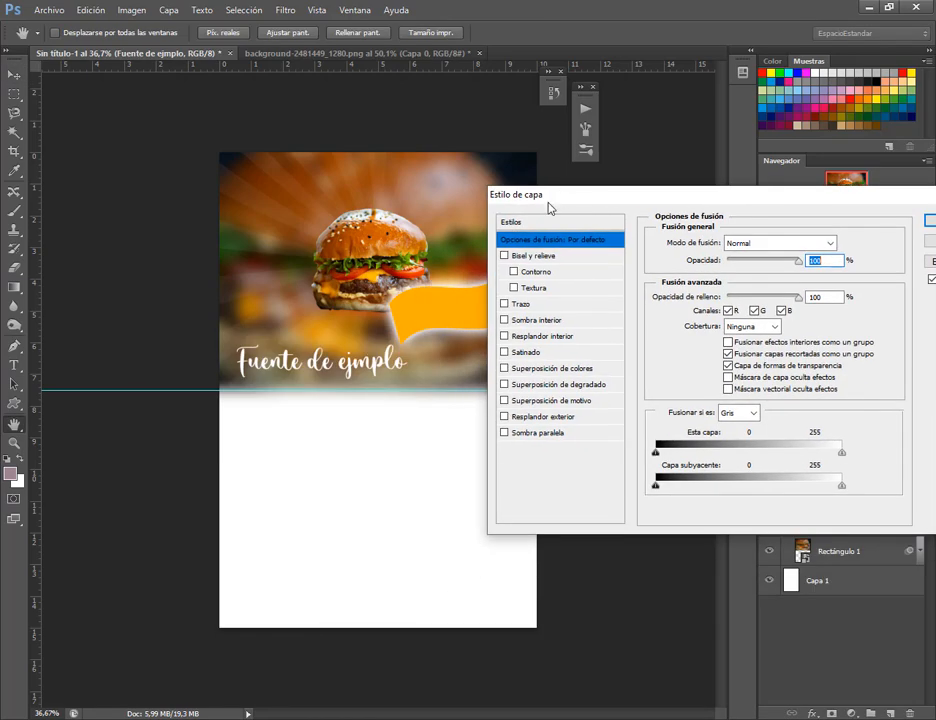
pyautogui.click(540, 304)
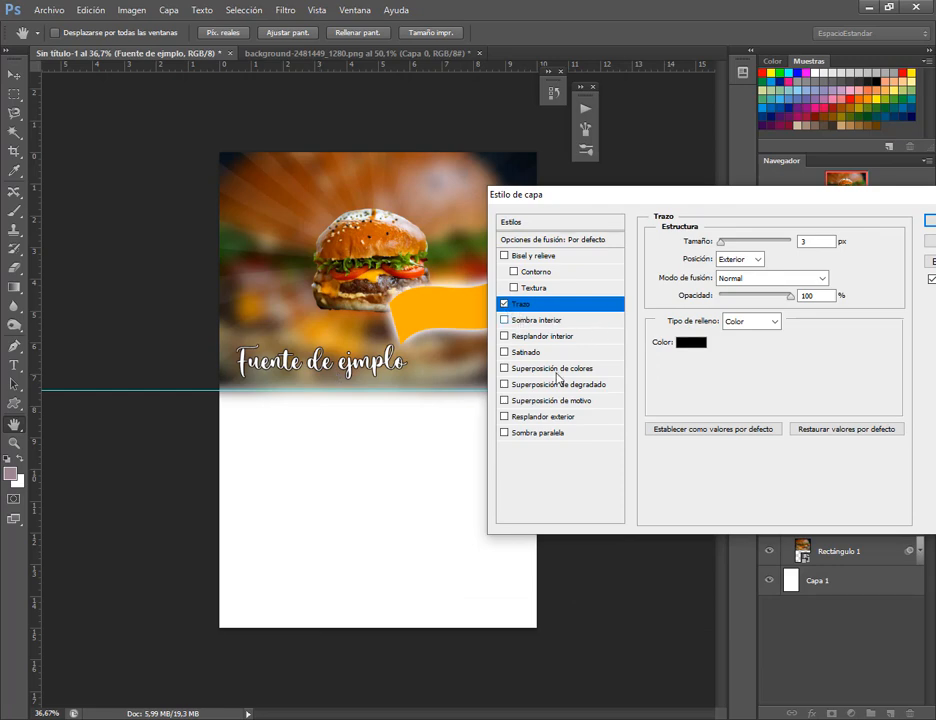
pyautogui.click(540, 433)
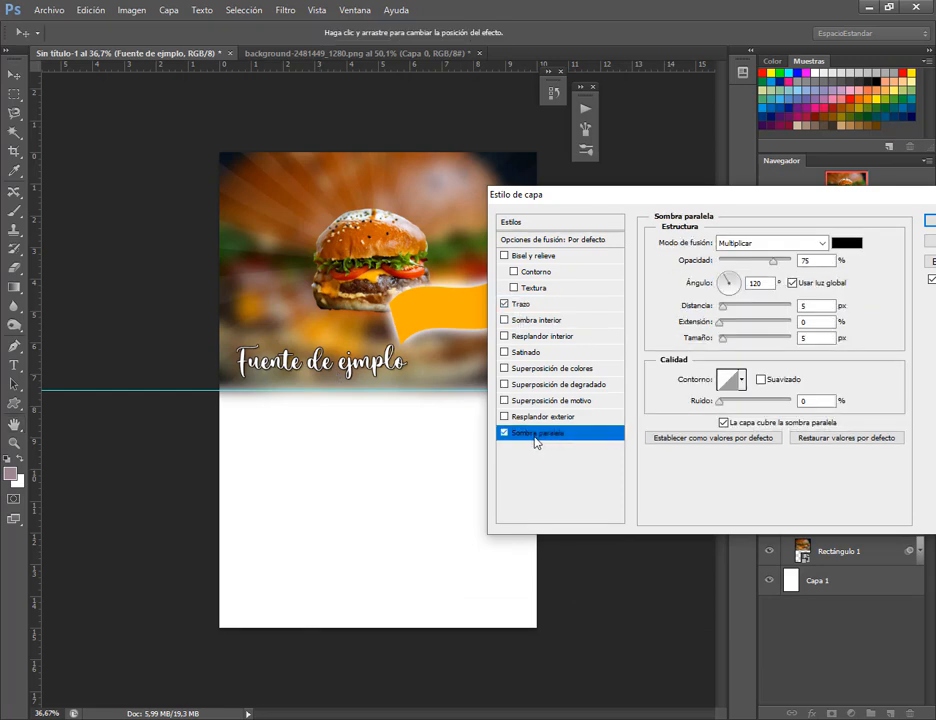
pyautogui.click(930, 225)
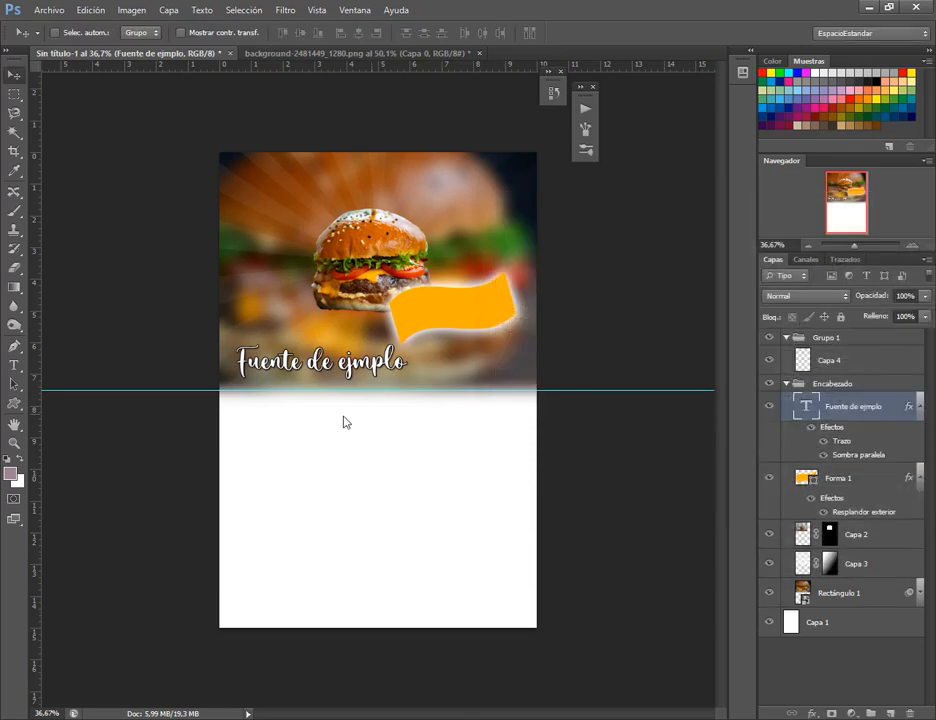
# Step: Inspect the sample text's stroke and shadow up close, and copy its layer style
pyautogui.click(912, 245)
pyautogui.click(912, 245)
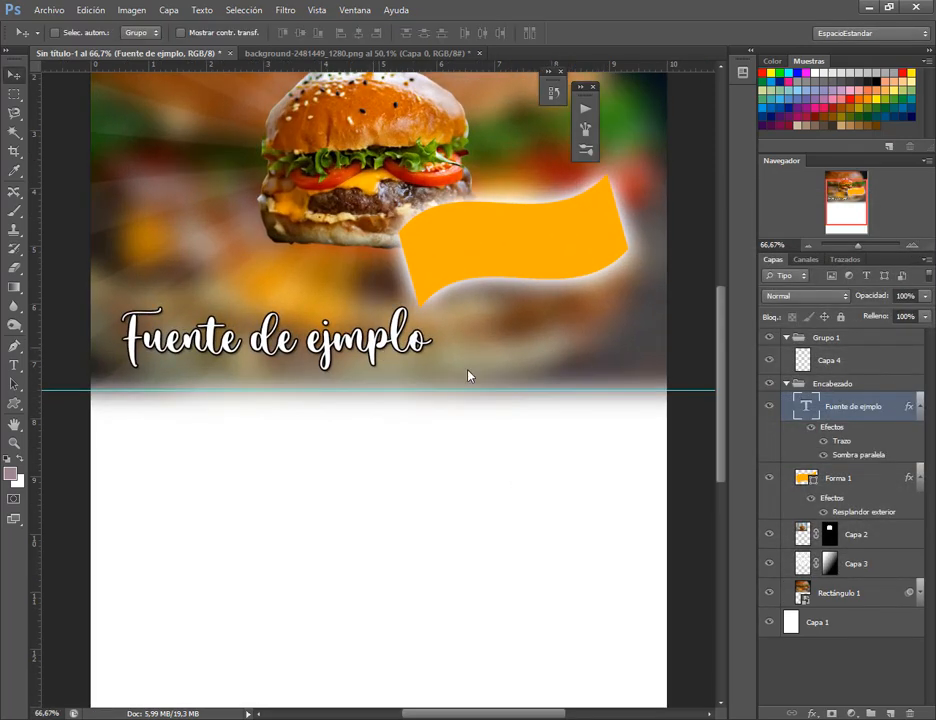
pyautogui.rightClick(910, 410)
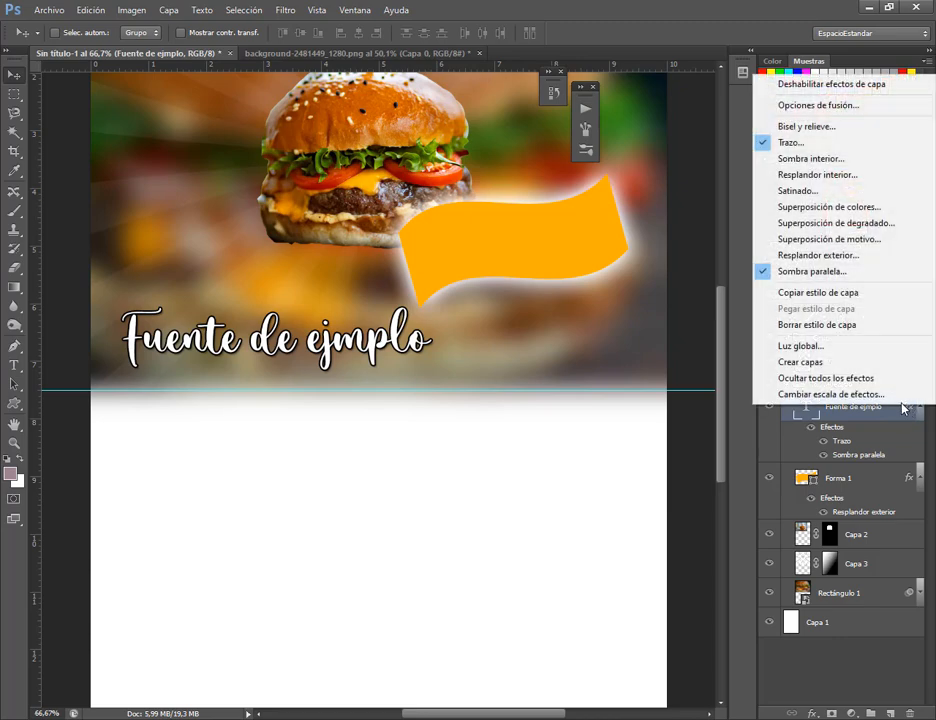
pyautogui.click(827, 299)
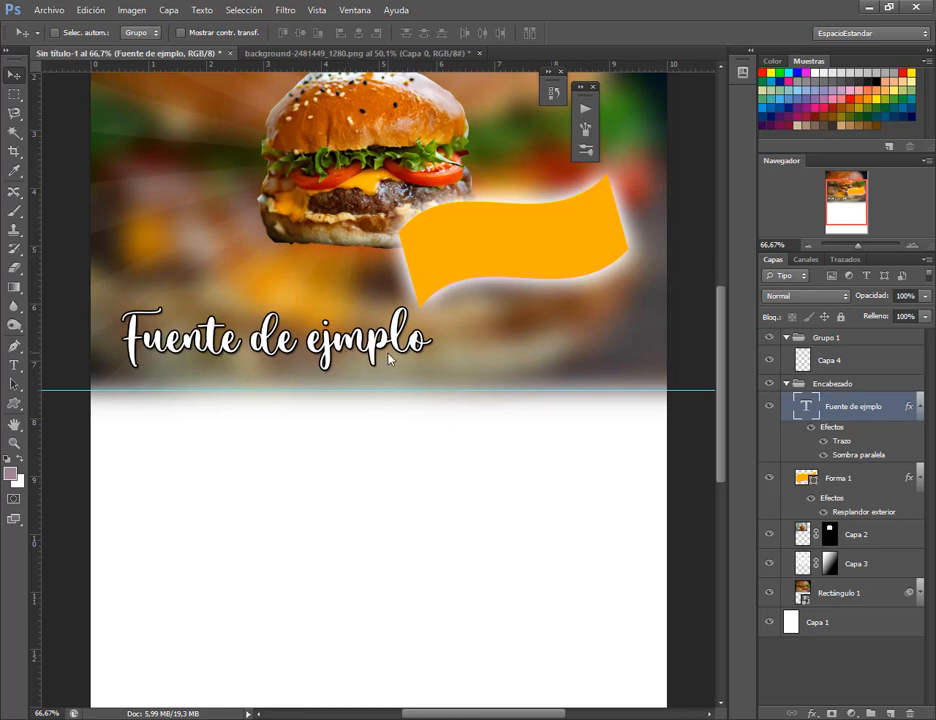
# Step: Move the sample text slightly up and to the left, and collapse the Encabezado group
pyautogui.scroll(-5, 389, 358)
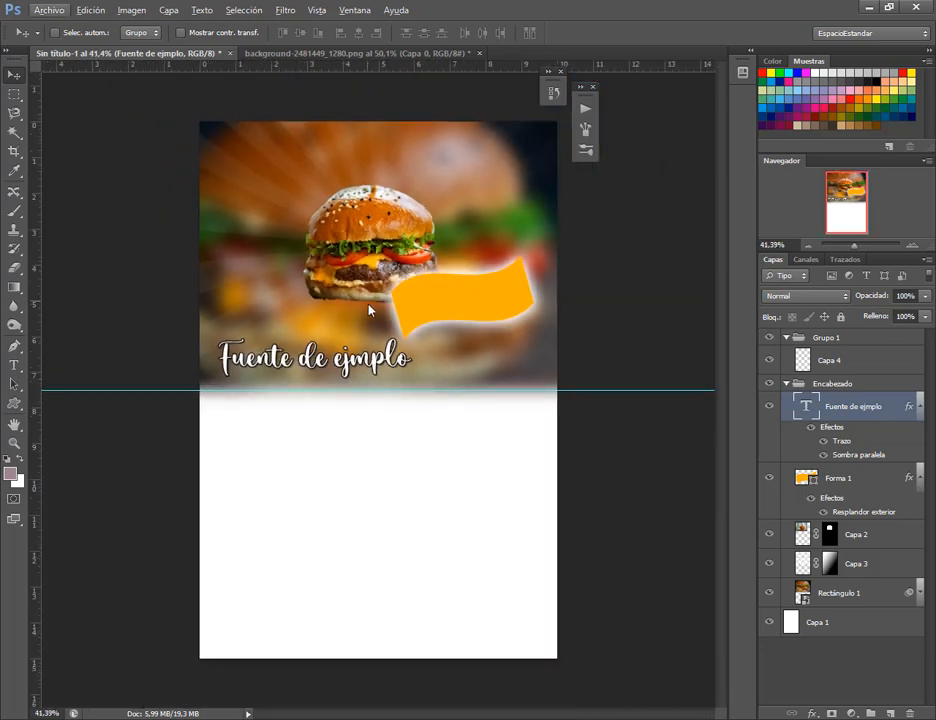
pyautogui.moveTo(351, 386); pyautogui.dragTo(343, 377)
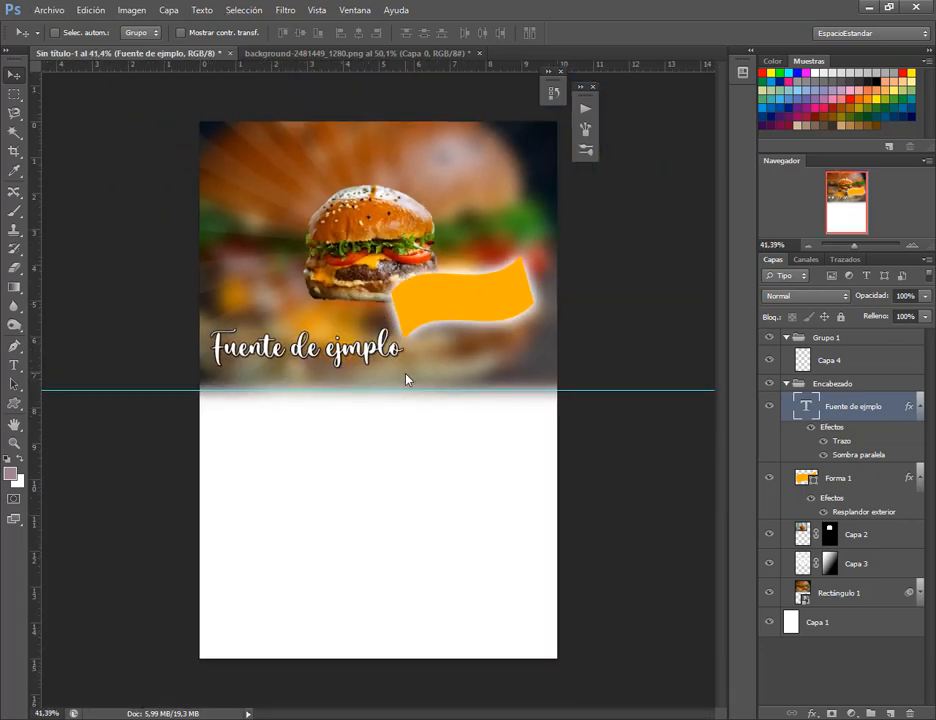
pyautogui.click(787, 385)
# Step: On the empty layer Capa 4, draw a dark red rectangle about 1346 by 124 px across the page along the horizontal guide
pyautogui.click(835, 363)
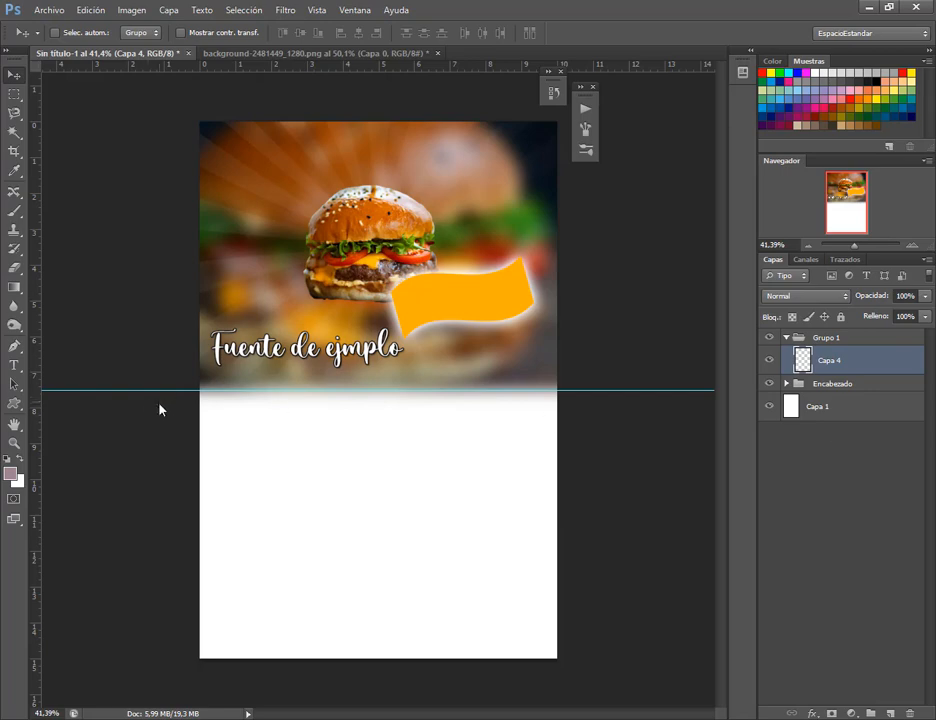
pyautogui.click(14, 403)
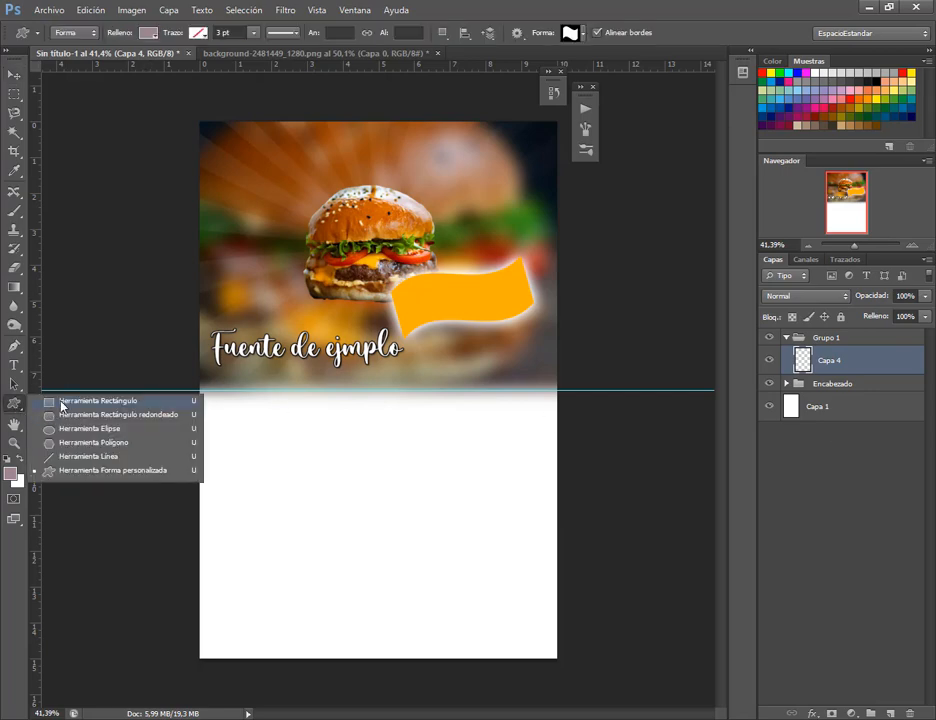
pyautogui.click(75, 393)
pyautogui.click(148, 33)
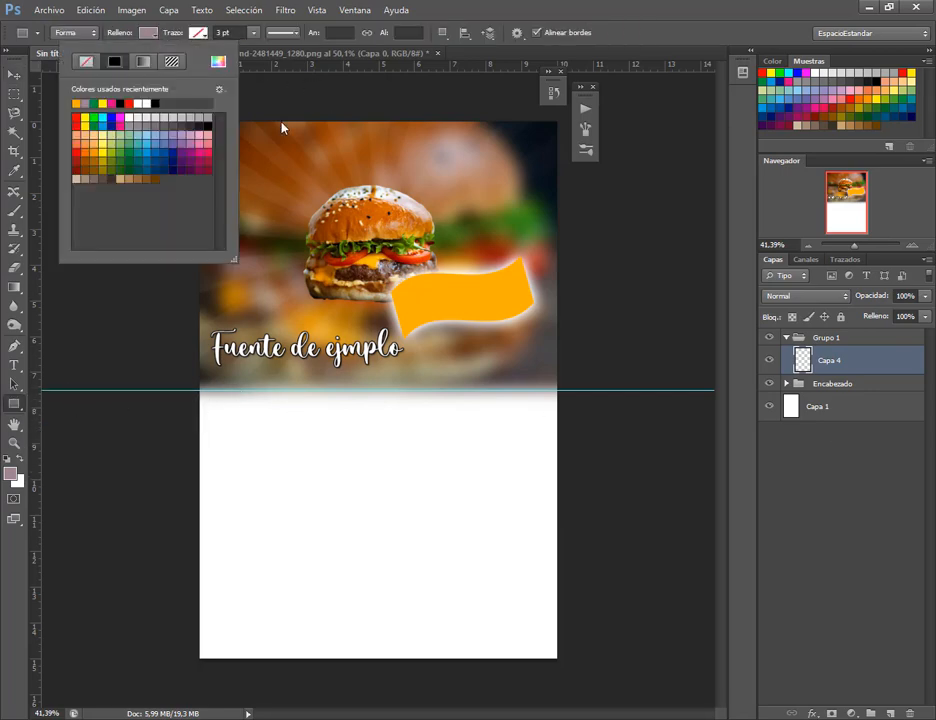
pyautogui.click(77, 120)
pyautogui.click(77, 173)
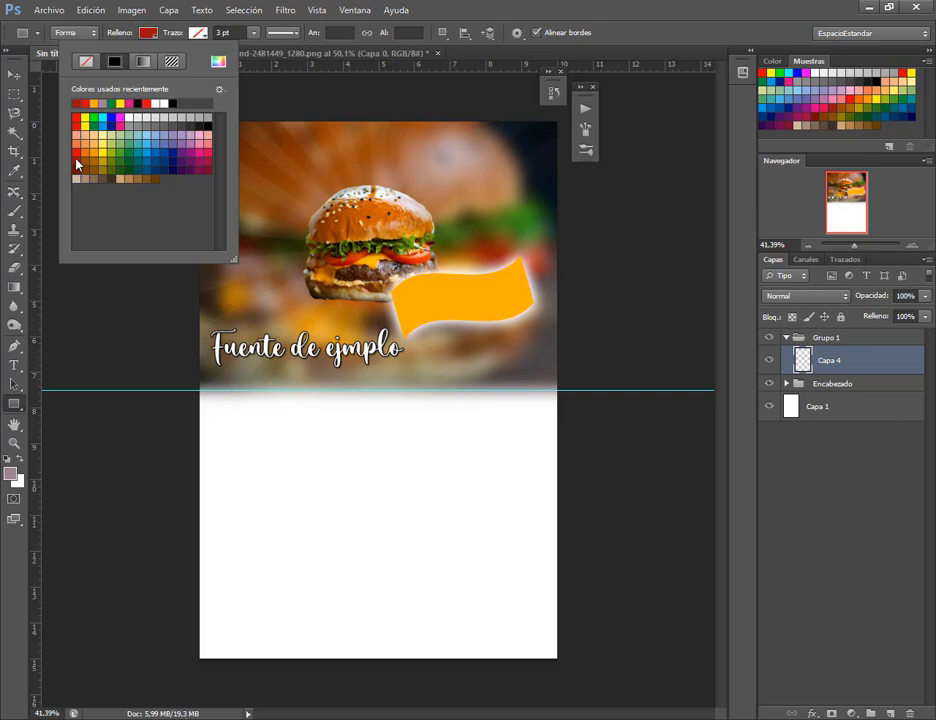
pyautogui.click(230, 397)
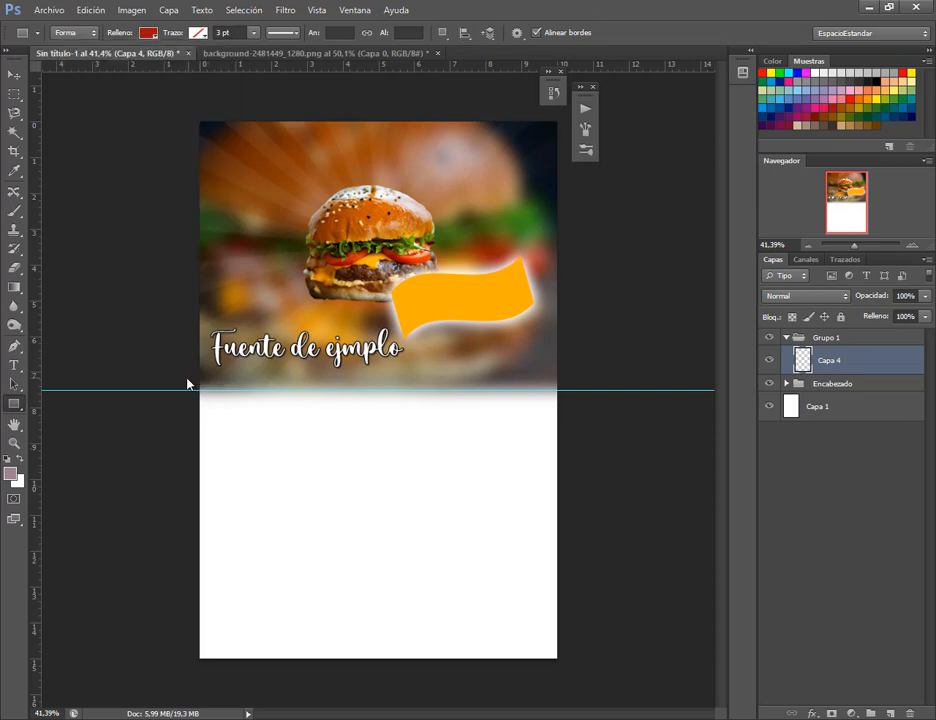
pyautogui.moveTo(173, 374); pyautogui.dragTo(581, 418)
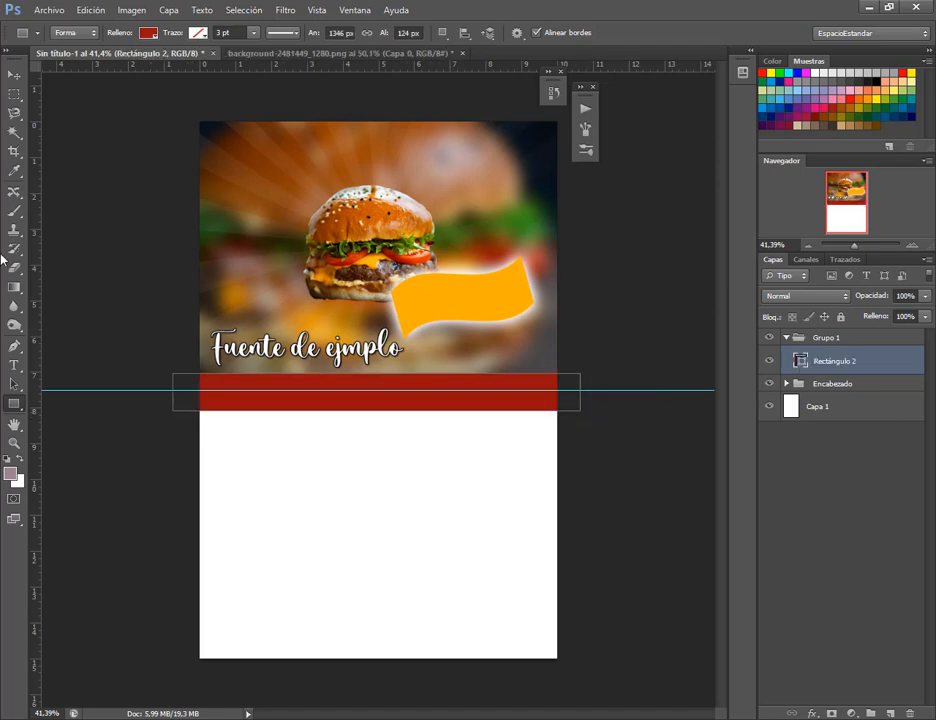
# Step: Stretch the red band horizontally with Free Transform to about 1358 px wide, extending past both page sides
pyautogui.click(90, 10)
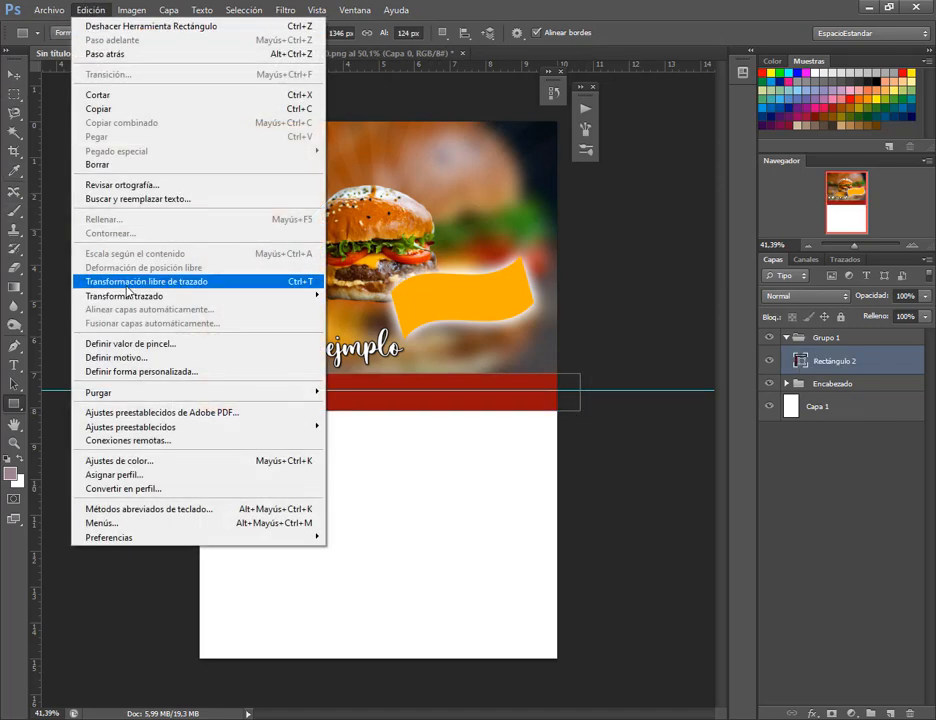
pyautogui.click(203, 285)
pyautogui.moveTo(580, 392); pyautogui.dragTo(559, 392)
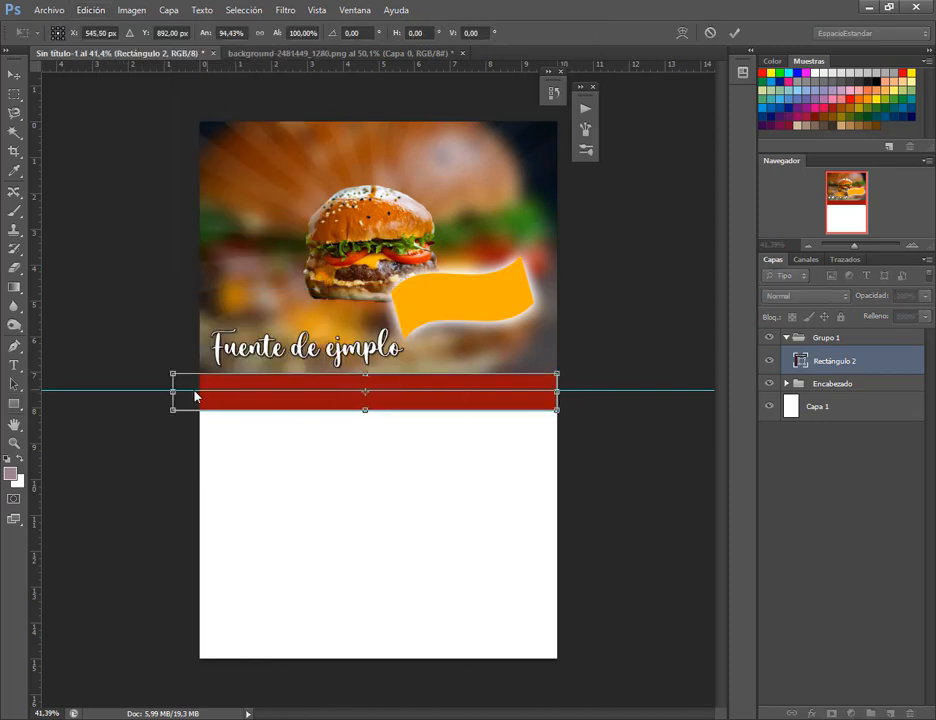
pyautogui.moveTo(173, 392)
pyautogui.mouseDown()
pyautogui.moveTo(200, 392)
pyautogui.moveTo(173, 392)
pyautogui.mouseUp()
pyautogui.moveTo(558, 392); pyautogui.dragTo(584, 392)
pyautogui.press('Return')
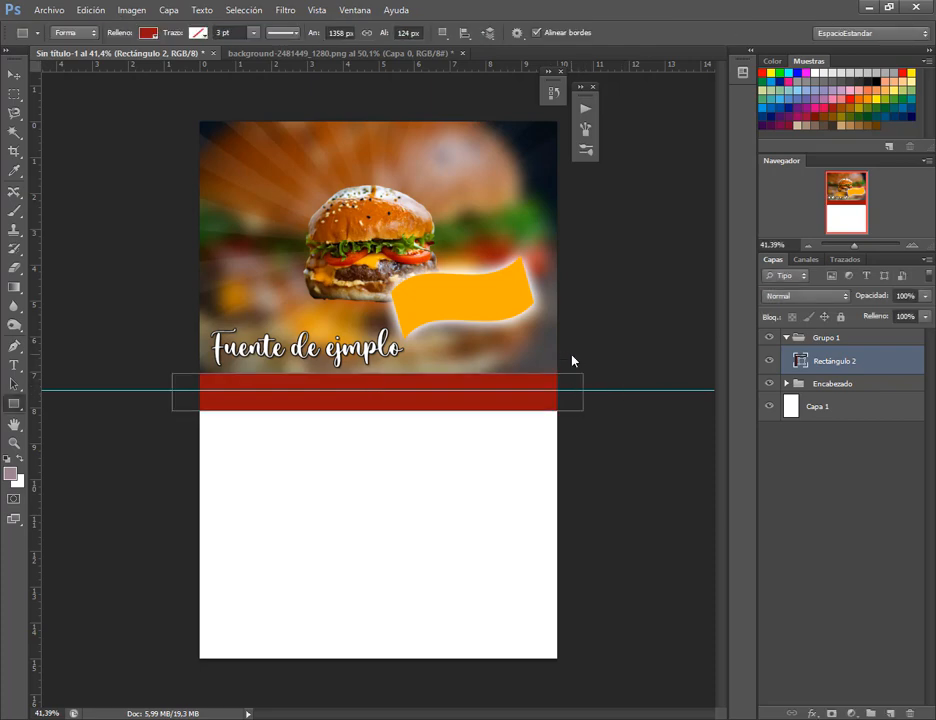
pyautogui.click(12, 154)
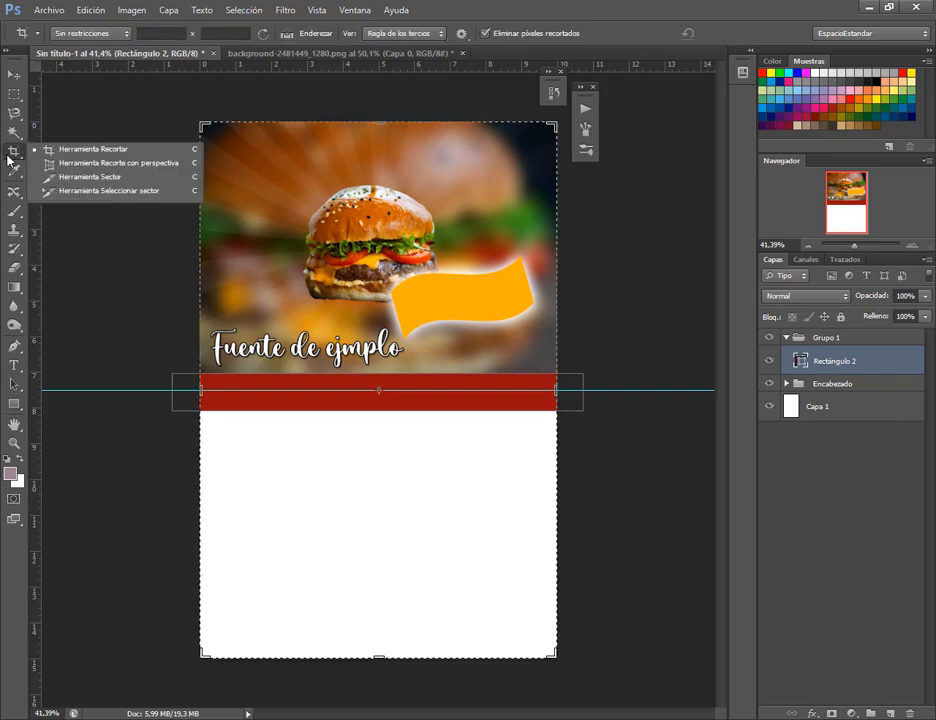
pyautogui.click(65, 151)
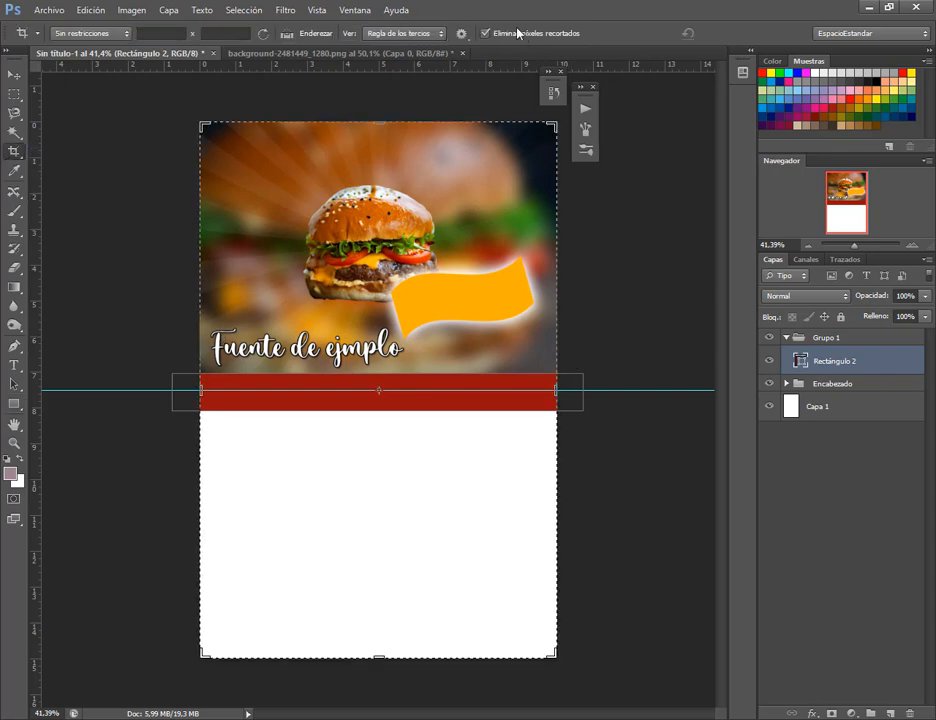
pyautogui.click(14, 77)
# Step: Resize the red band to the exact page width, 1181 px, and apply the transformation
pyautogui.click(91, 10)
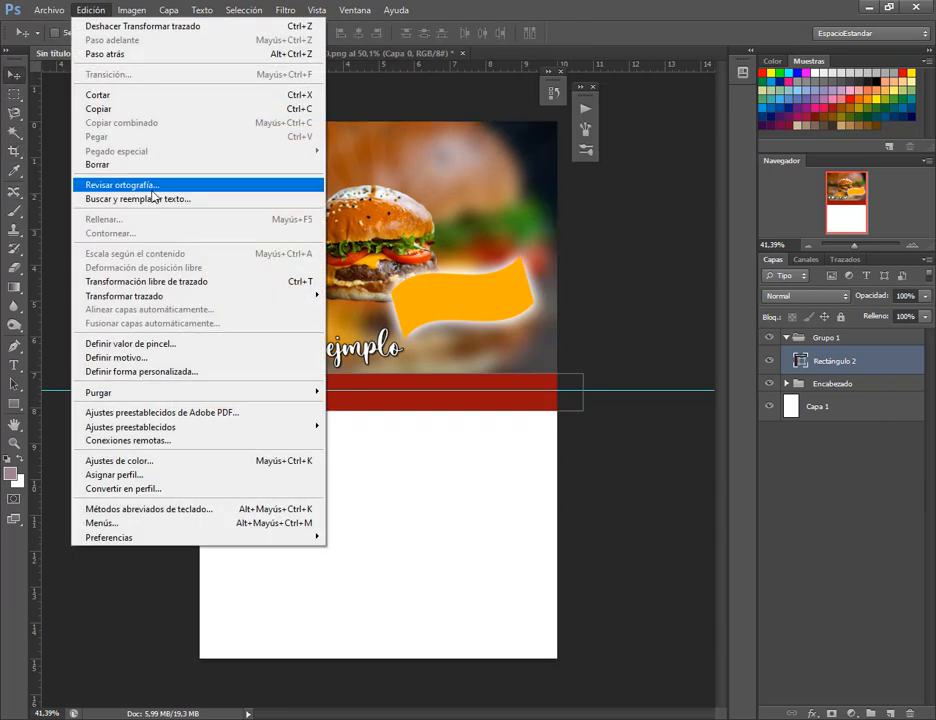
pyautogui.click(140, 281)
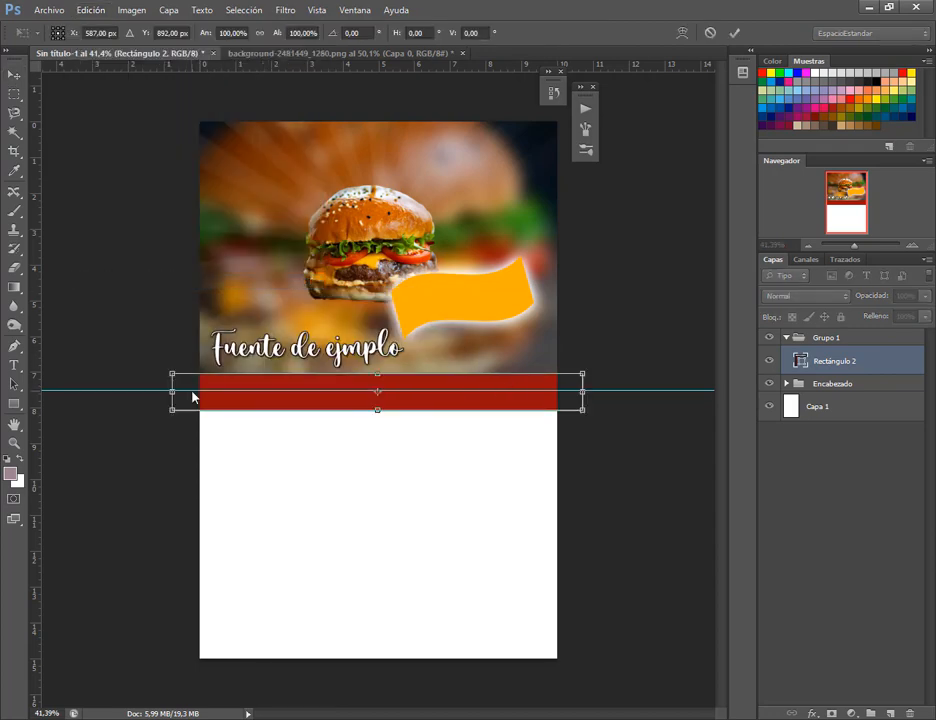
pyautogui.moveTo(174, 392); pyautogui.dragTo(200, 396)
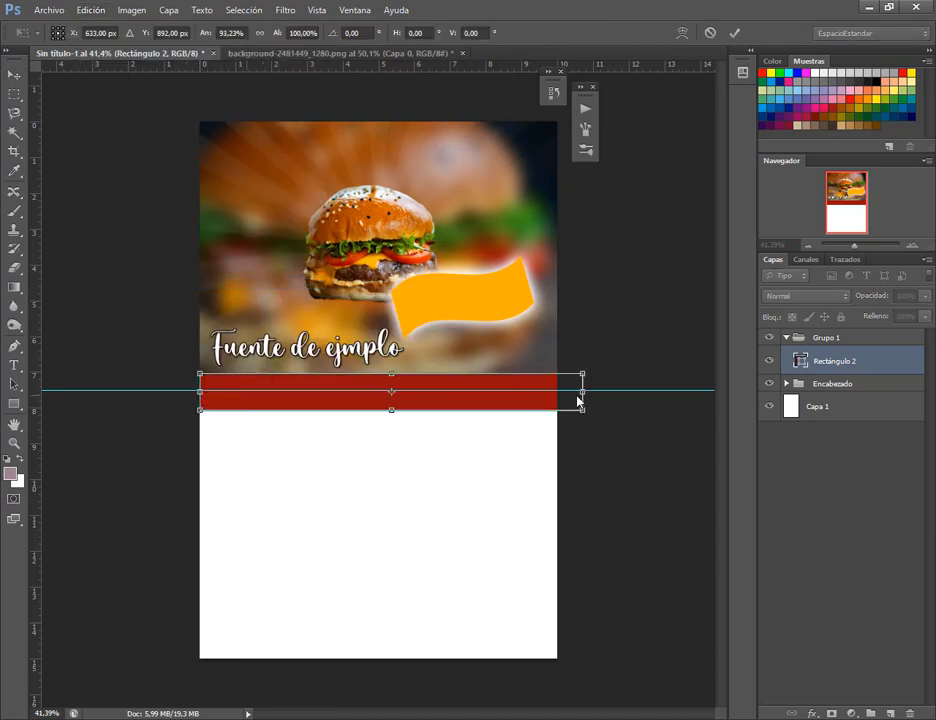
pyautogui.moveTo(584, 397); pyautogui.dragTo(557, 397)
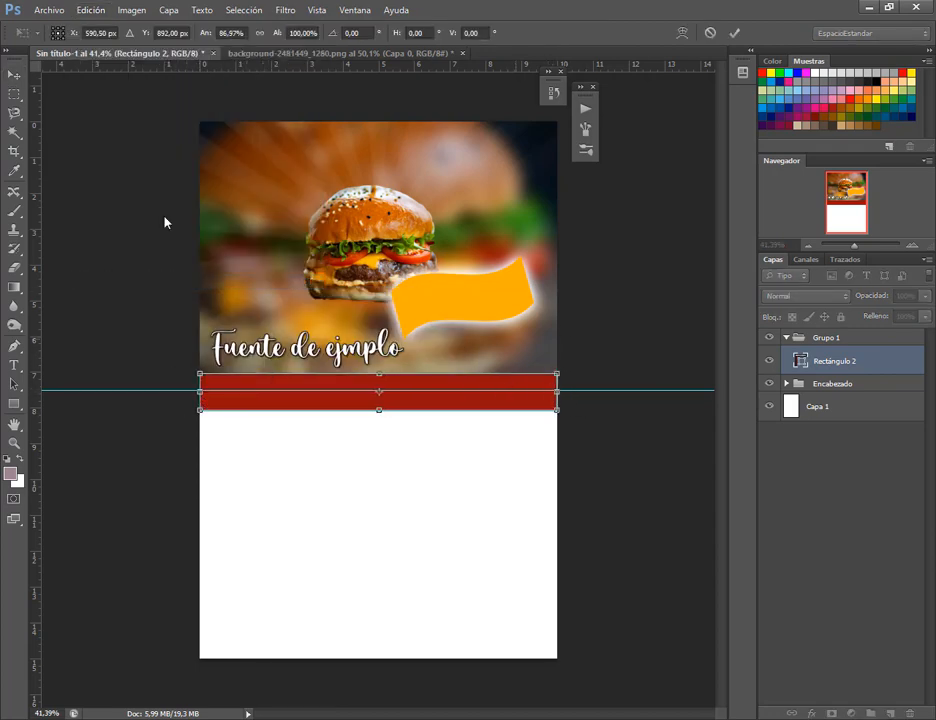
pyautogui.click(12, 74)
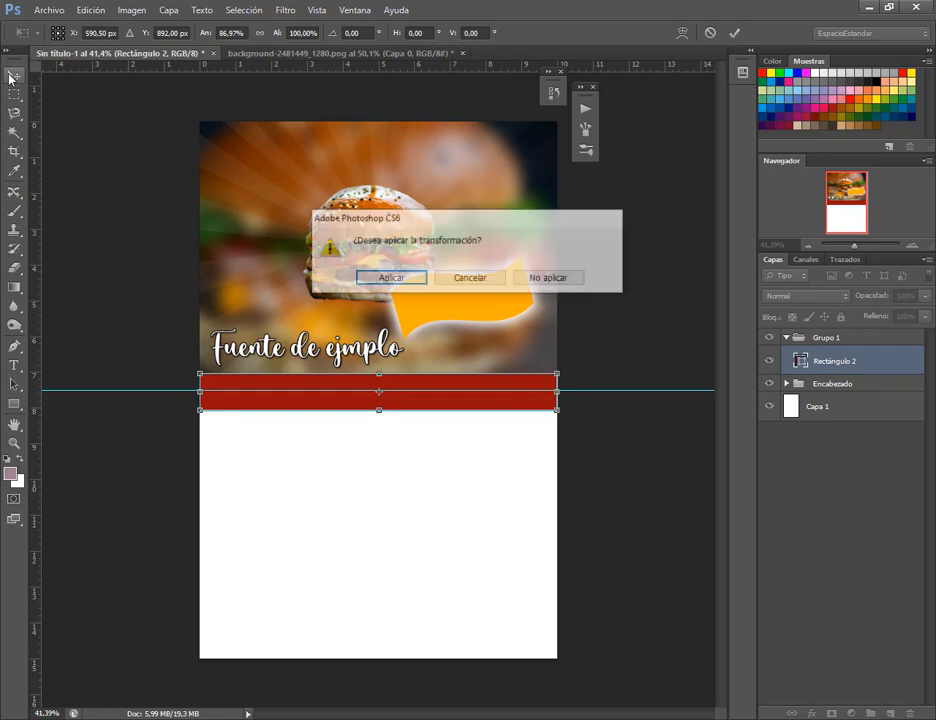
pyautogui.click(421, 280)
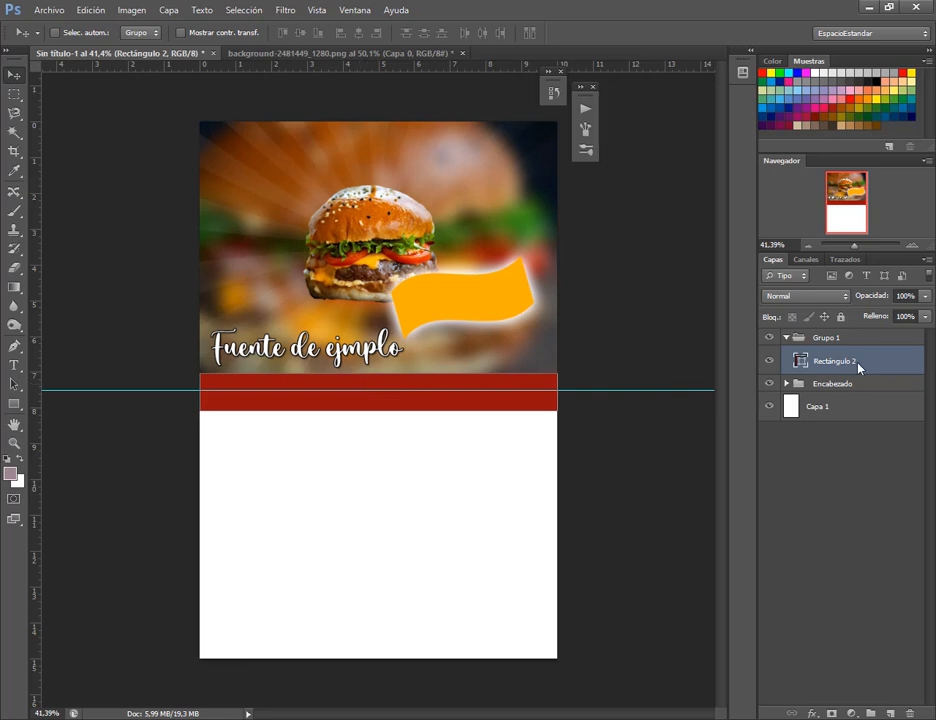
# Step: Add a circle about 348 px across to the red band's shape with Combinar formas, and move it slightly up
pyautogui.click(12, 407)
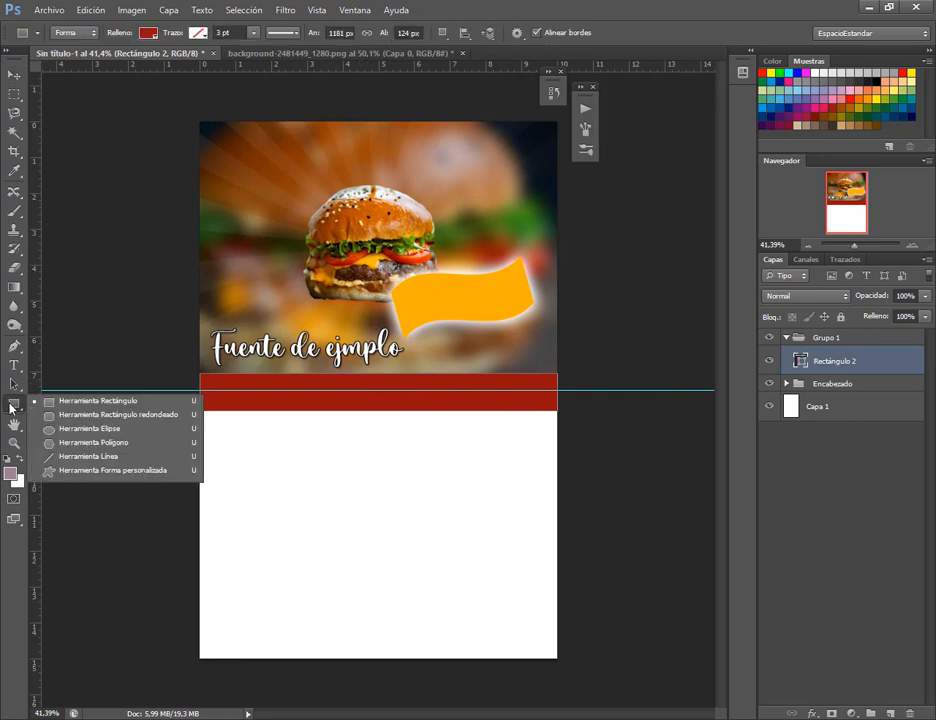
pyautogui.click(100, 437)
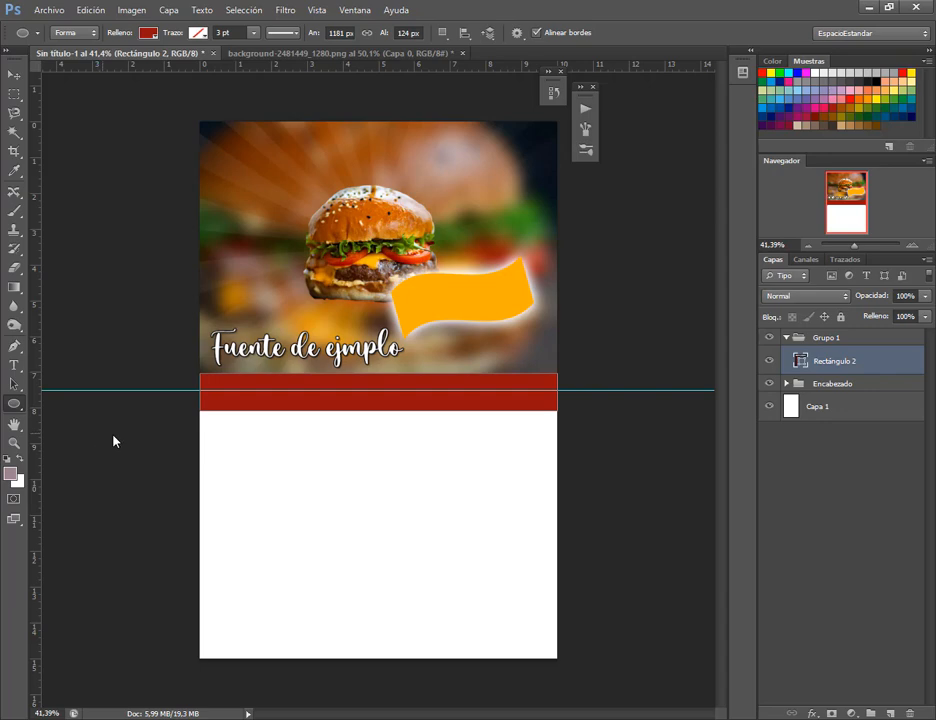
pyautogui.click(441, 33)
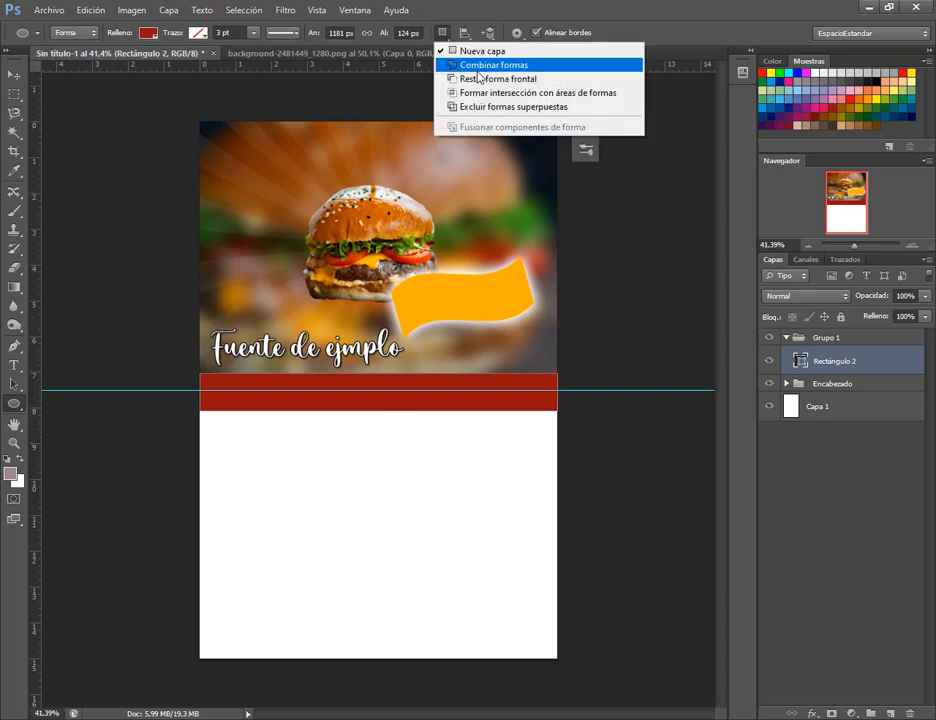
pyautogui.click(478, 67)
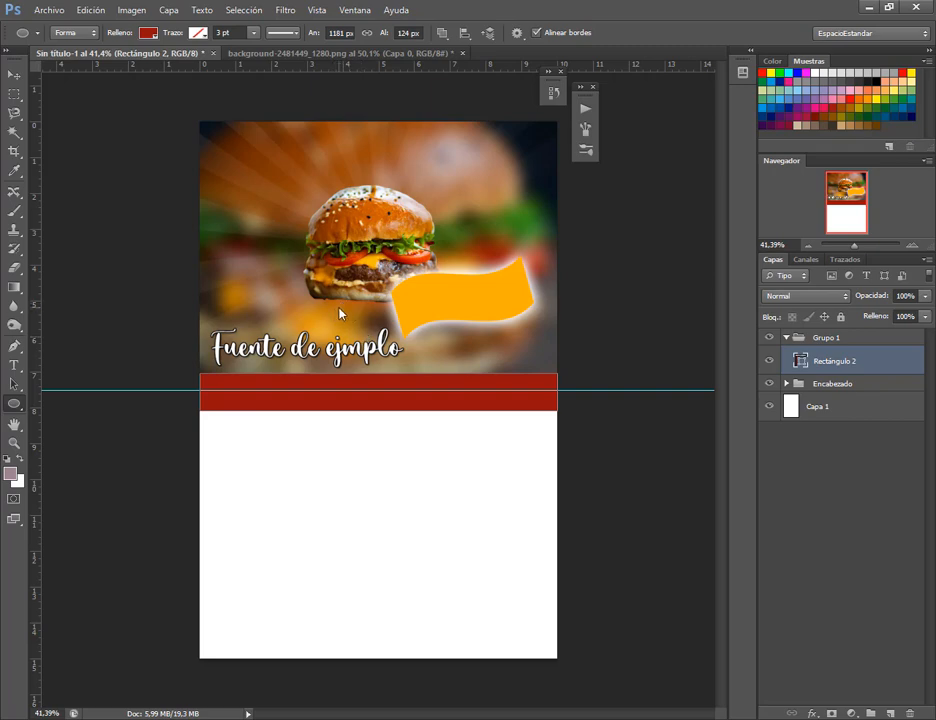
pyautogui.moveTo(340, 313); pyautogui.dragTo(472, 418)
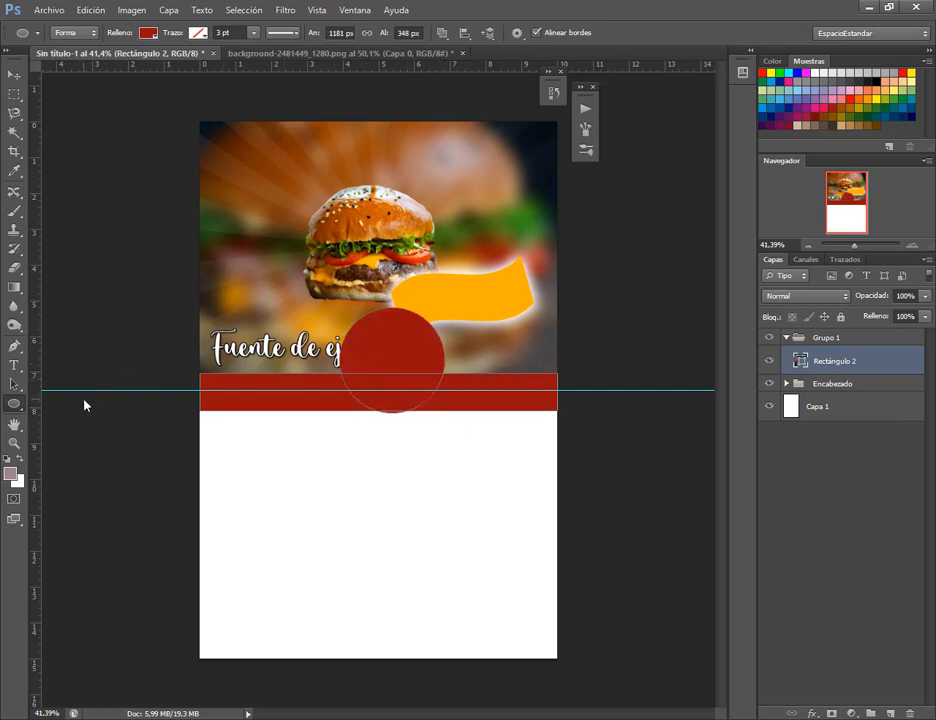
pyautogui.click(13, 385)
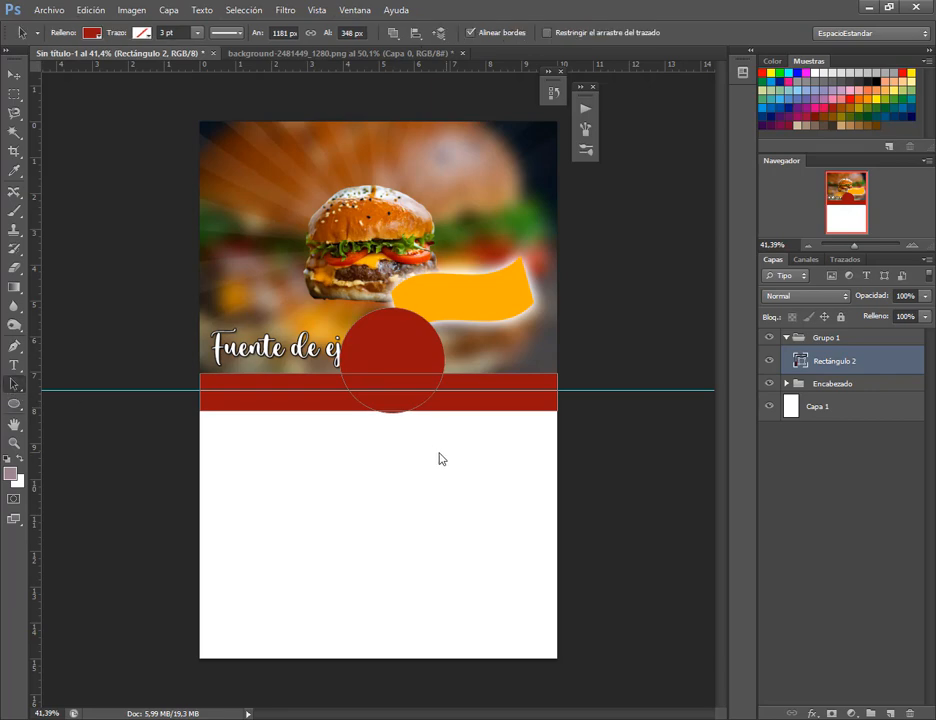
pyautogui.moveTo(378, 359); pyautogui.dragTo(398, 365)
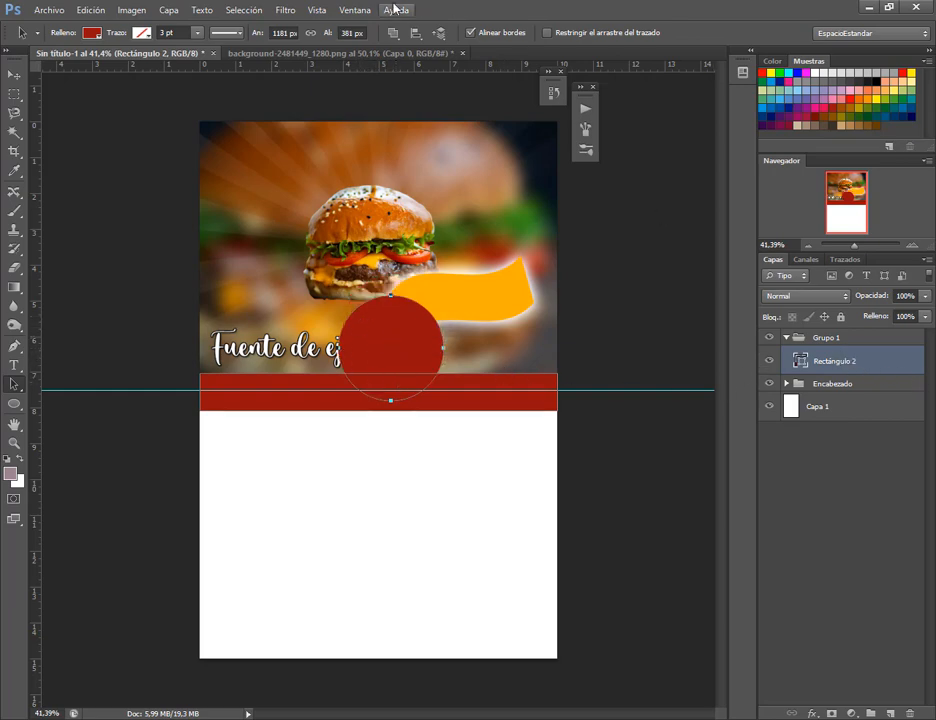
# Step: Add a vertical guide at 50% of the page width
pyautogui.click(323, 9)
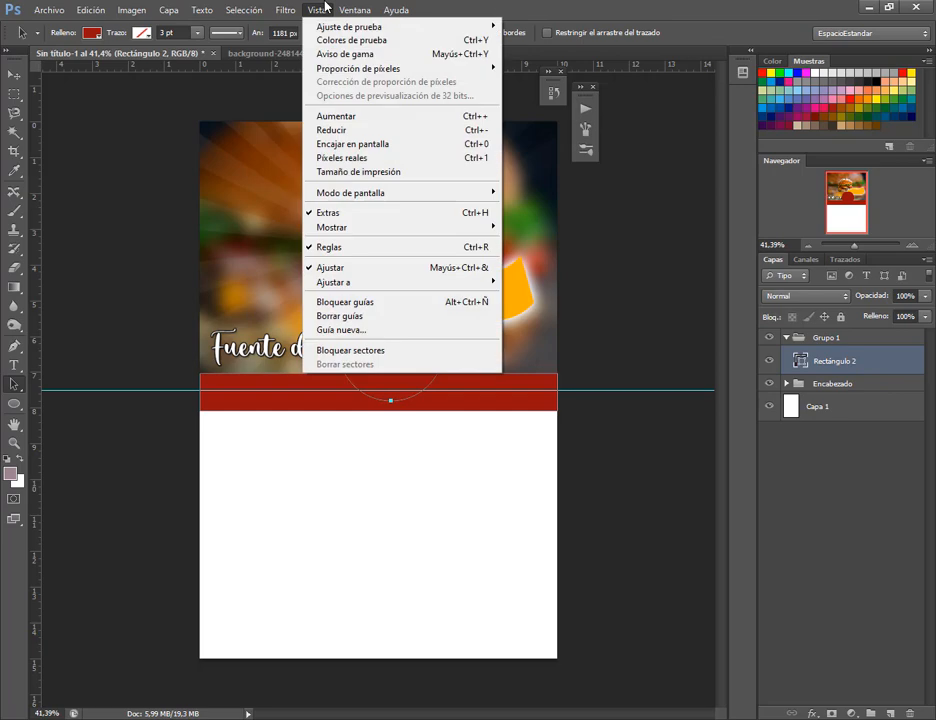
pyautogui.click(355, 329)
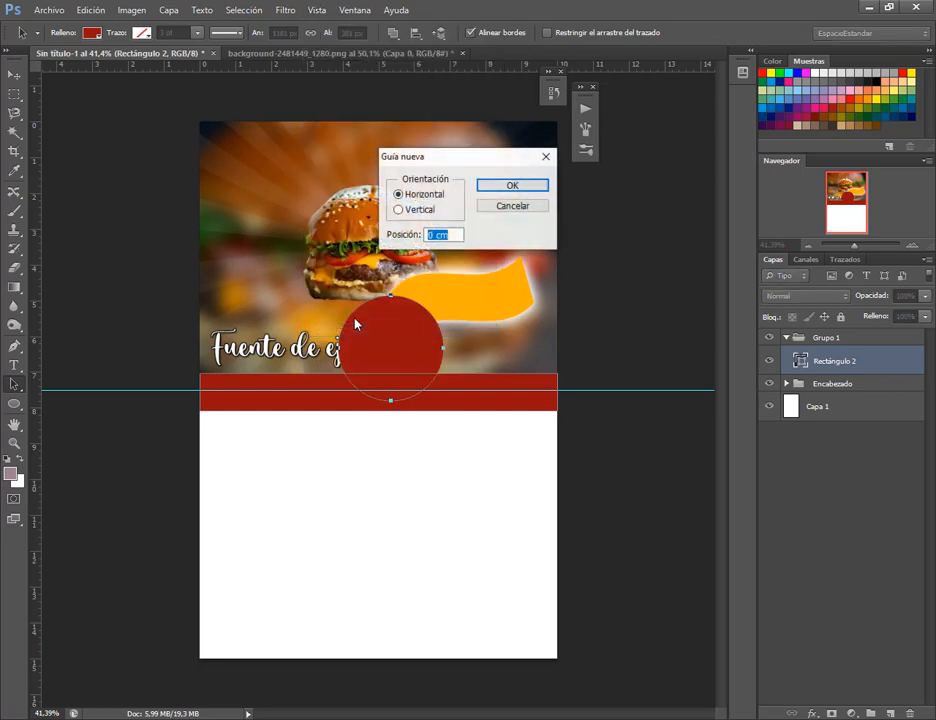
pyautogui.click(428, 211)
pyautogui.doubleClick(435, 238)
pyautogui.write('5')
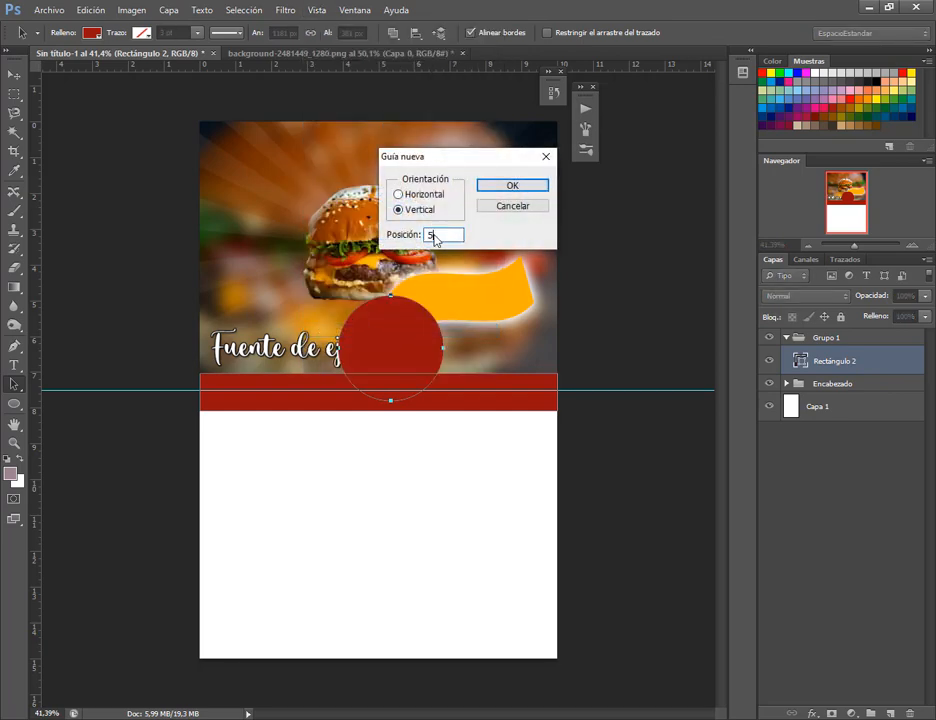
pyautogui.write('0%')
pyautogui.press('Return')
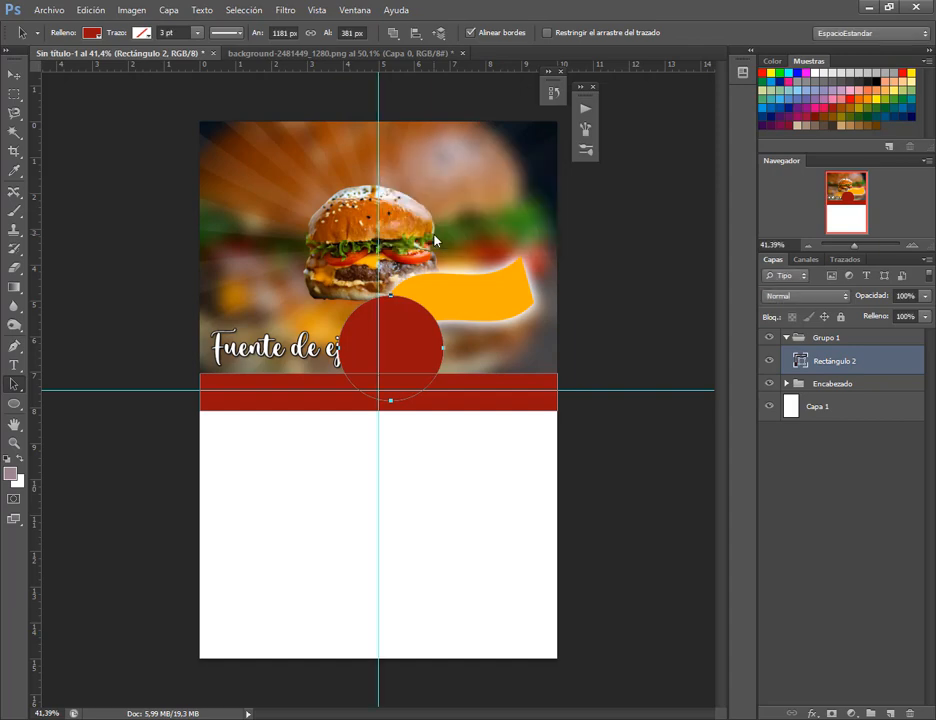
# Step: Centre the red circle on the vertical guide and shift the combined band and circle slightly down
pyautogui.moveTo(412, 347)
pyautogui.mouseDown()
pyautogui.moveTo(399, 340)
pyautogui.moveTo(398, 354)
pyautogui.mouseUp()
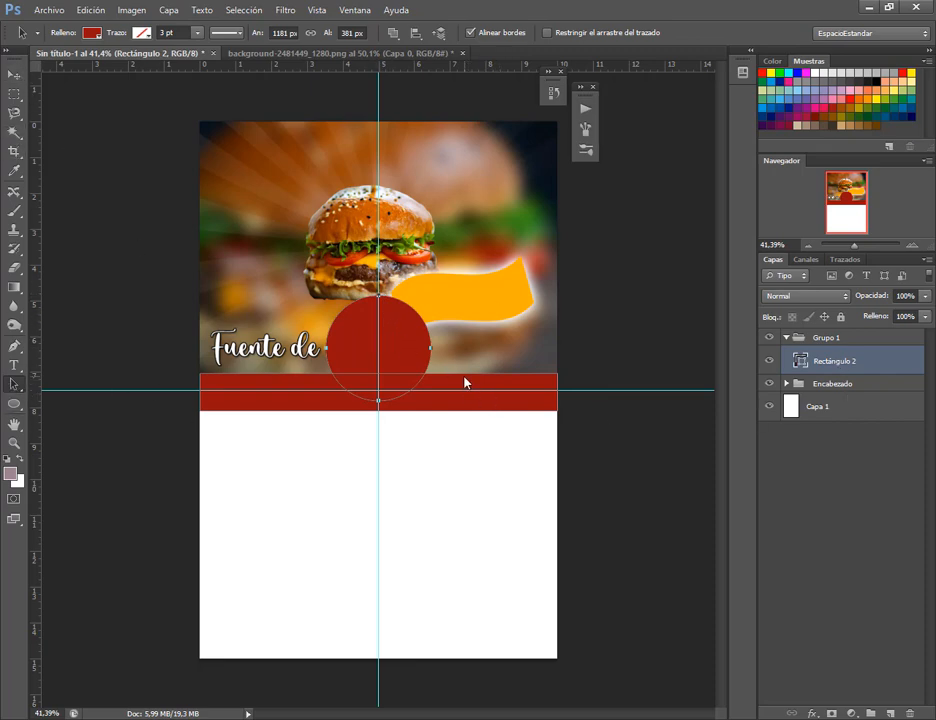
pyautogui.click(449, 406)
pyautogui.click(14, 76)
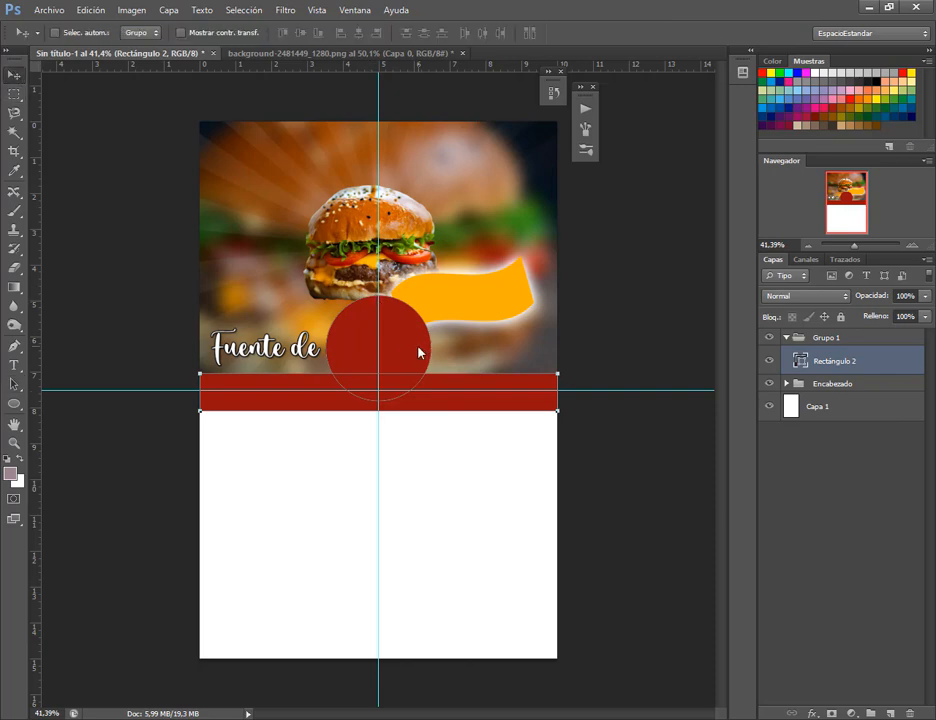
pyautogui.moveTo(419, 352)
pyautogui.mouseDown()
pyautogui.moveTo(435, 328)
pyautogui.moveTo(432, 345)
pyautogui.moveTo(418, 349)
pyautogui.mouseUp()
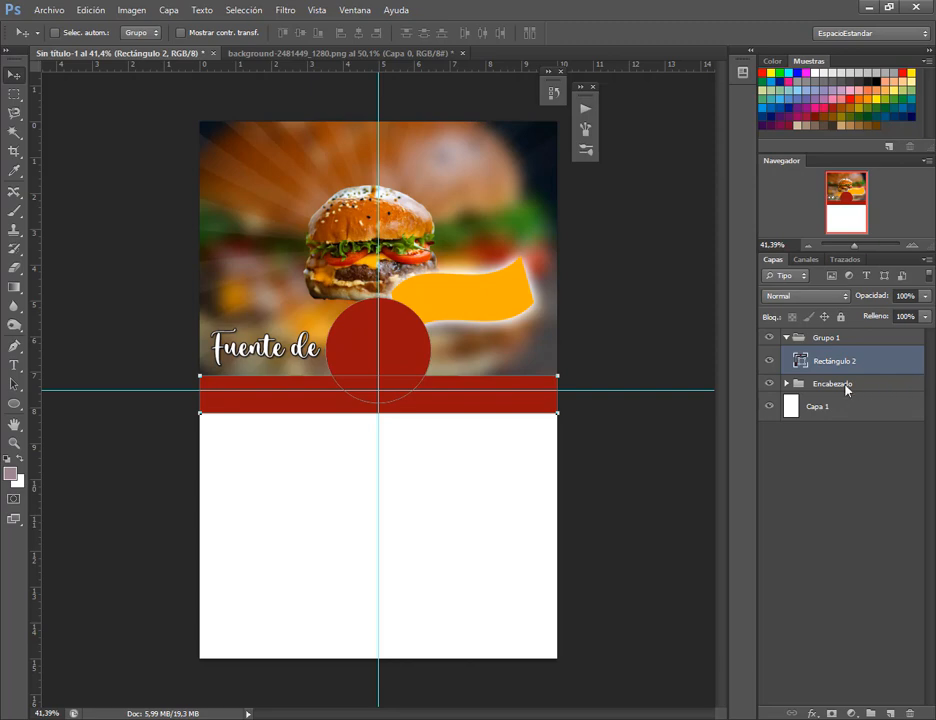
# Step: Select the Capa 1 layer and remove only the vertical centre guide
pyautogui.click(831, 408)
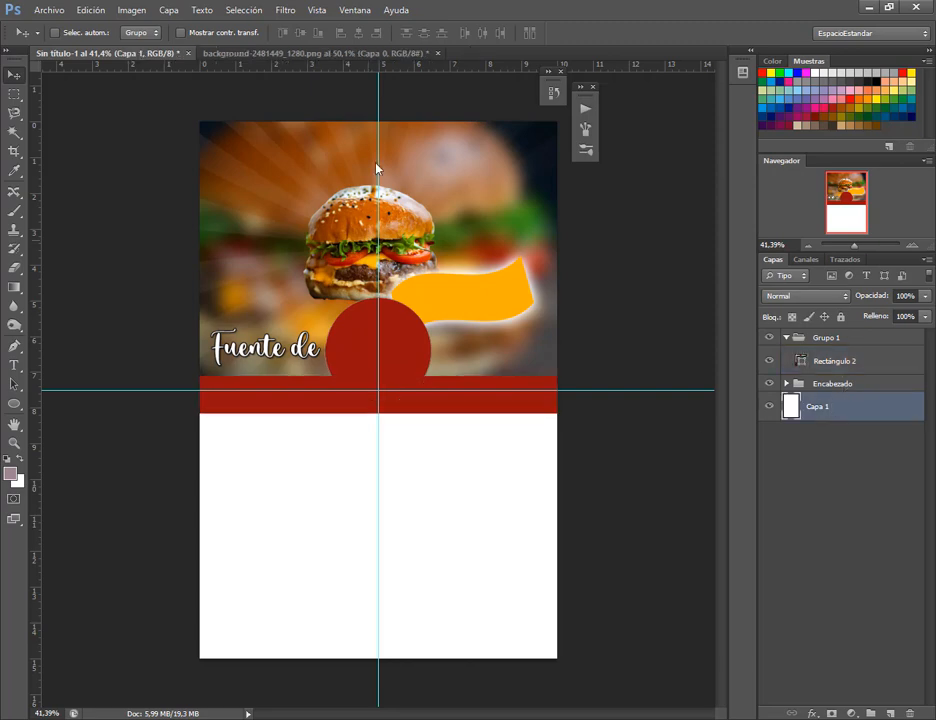
pyautogui.click(316, 11)
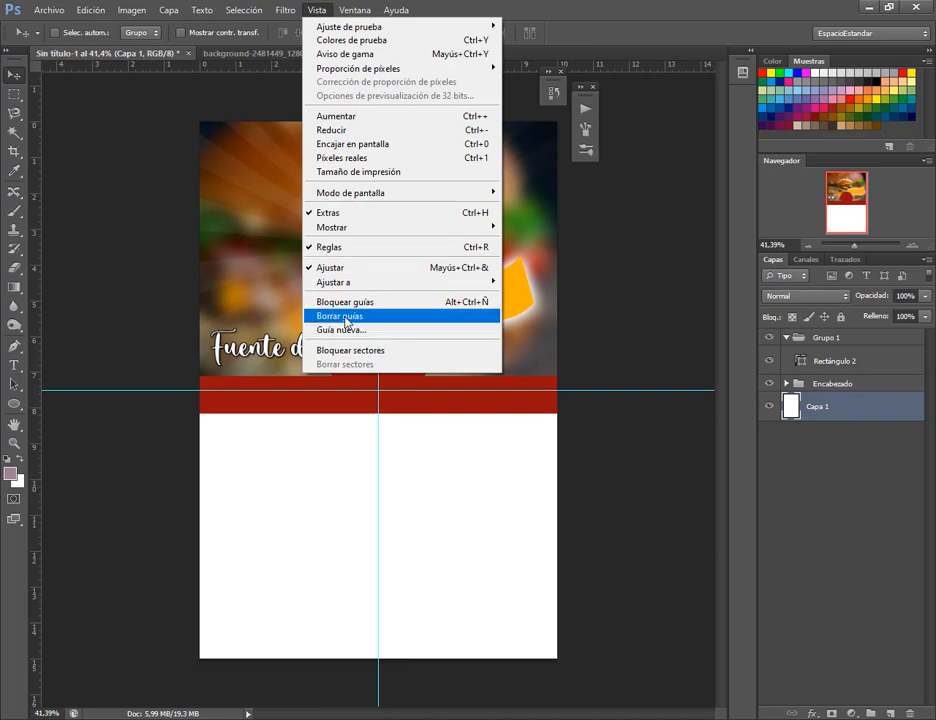
pyautogui.click(620, 6)
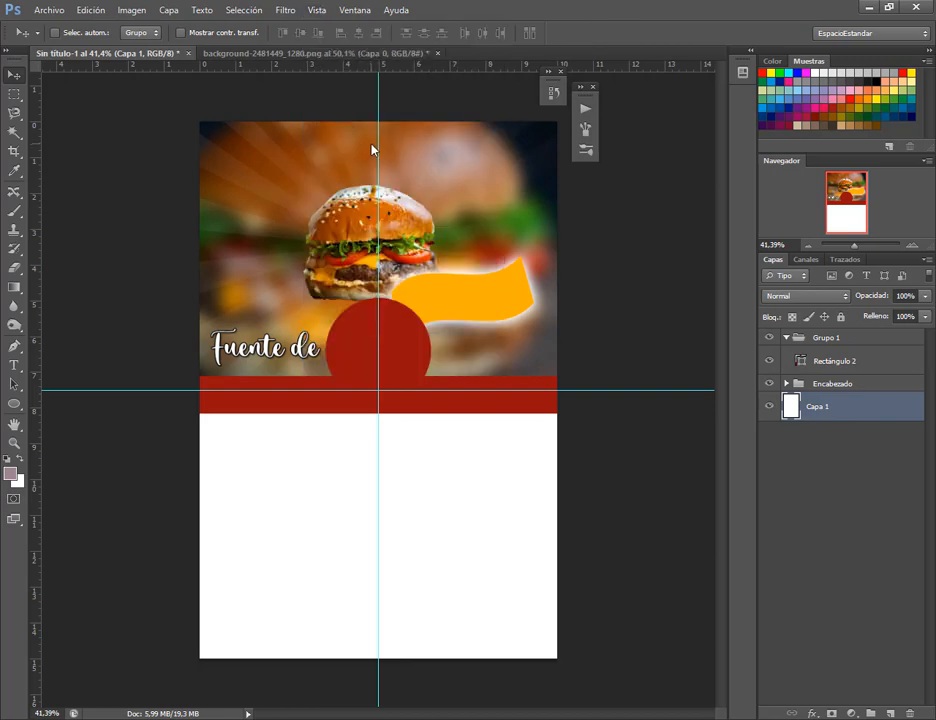
pyautogui.moveTo(378, 150); pyautogui.dragTo(290, 62)
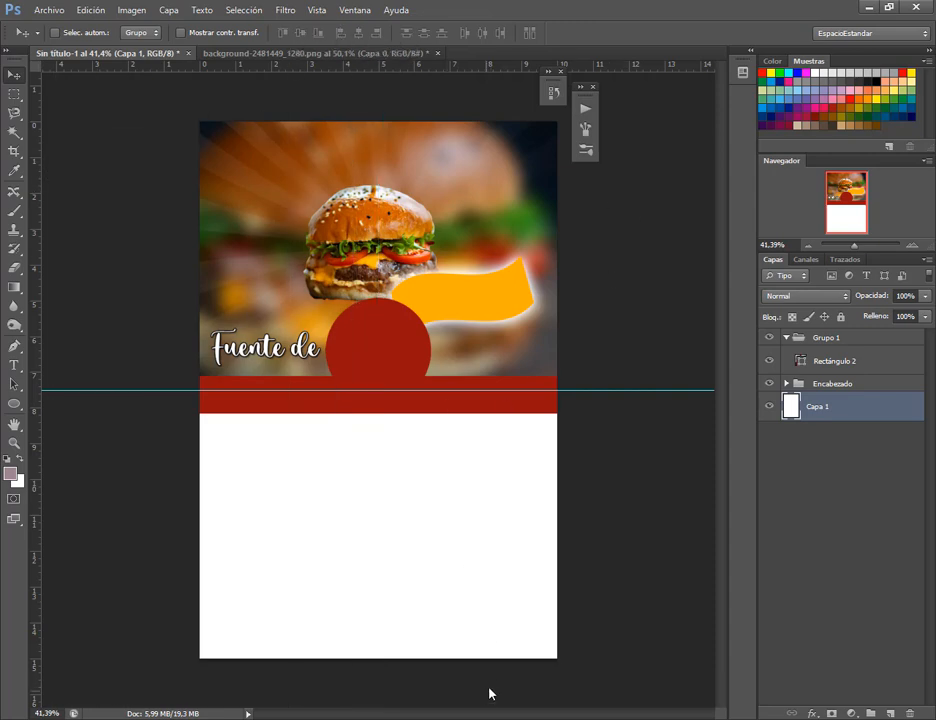
# Step: Check the reference poster, and switch to Chrome to clear all entries from the downloads list
pyautogui.hotkey('alt', 'Tab')
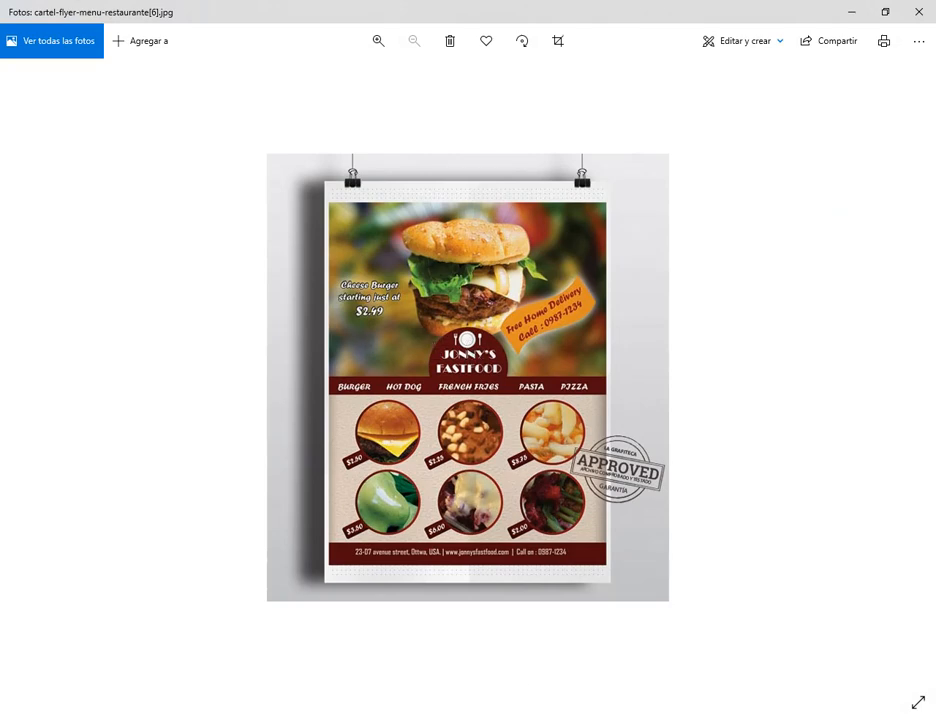
pyautogui.click(522, 716)
pyautogui.moveTo(220, 716)
pyautogui.click(119, 651)
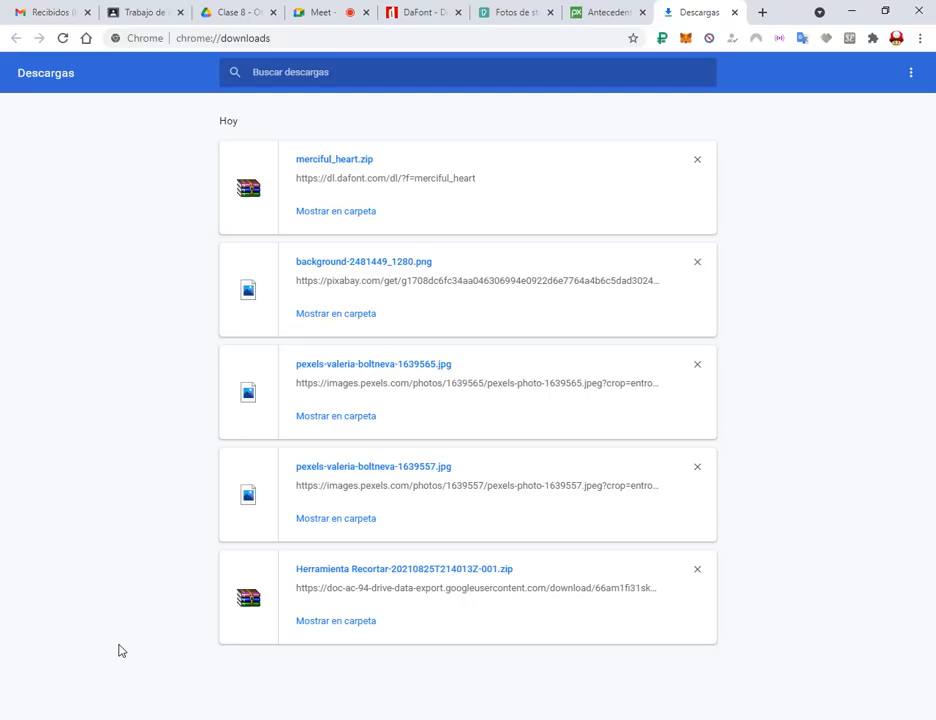
pyautogui.click(911, 72)
pyautogui.click(783, 63)
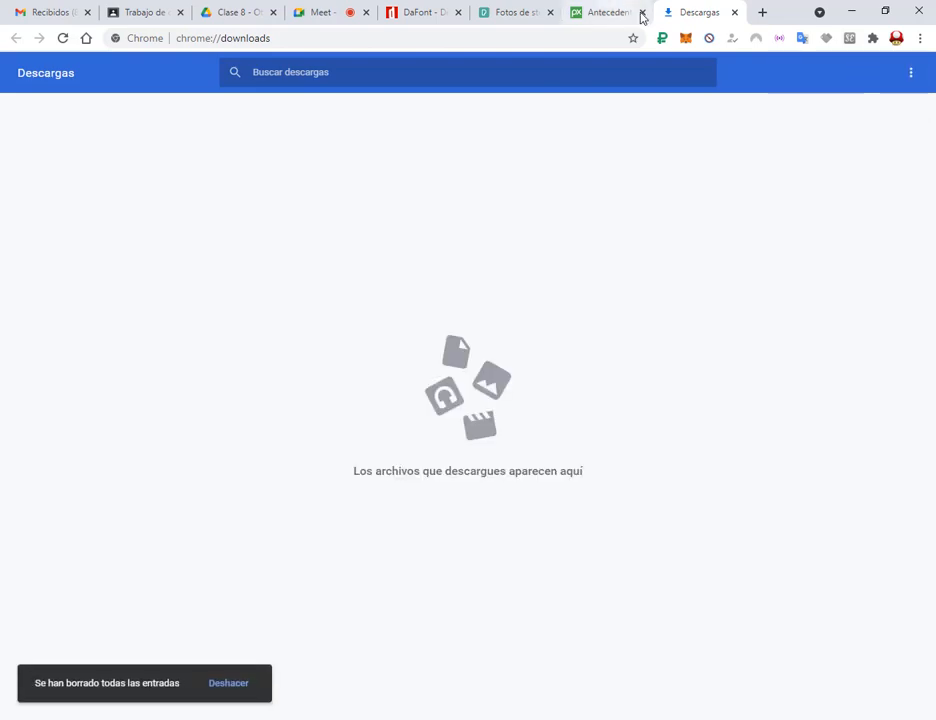
# Step: Search the web for "flaticon"
pyautogui.click(603, 41)
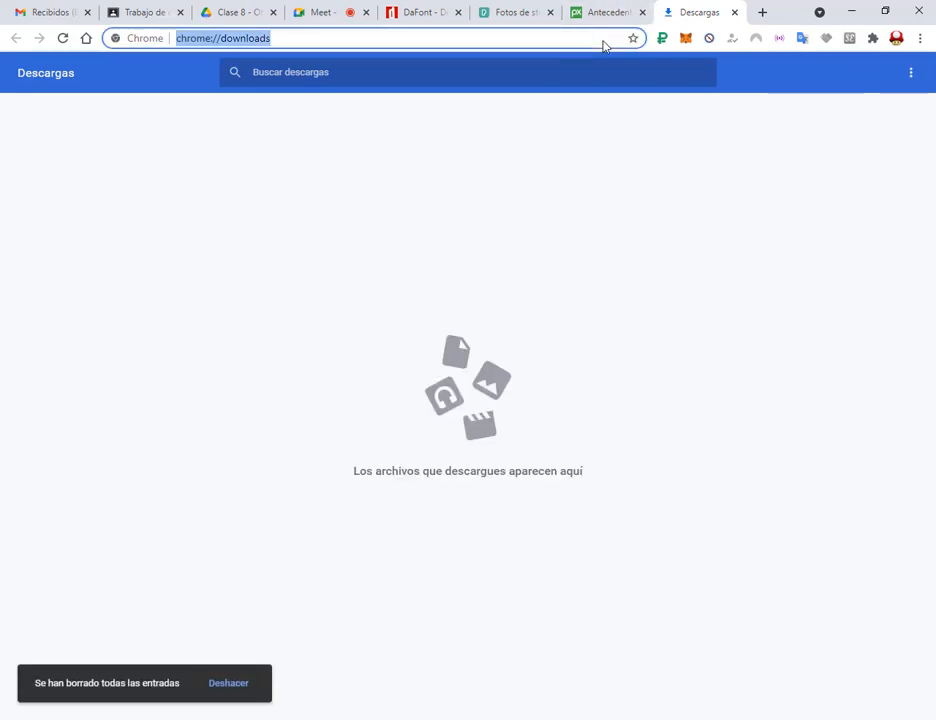
pyautogui.write('flaticon')
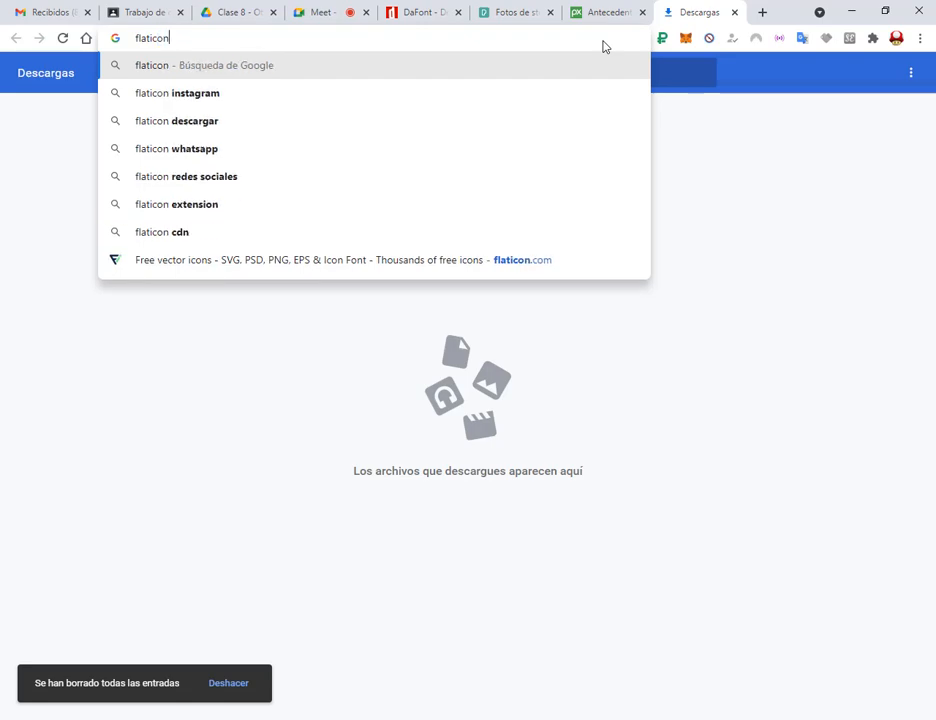
pyautogui.press('Return')
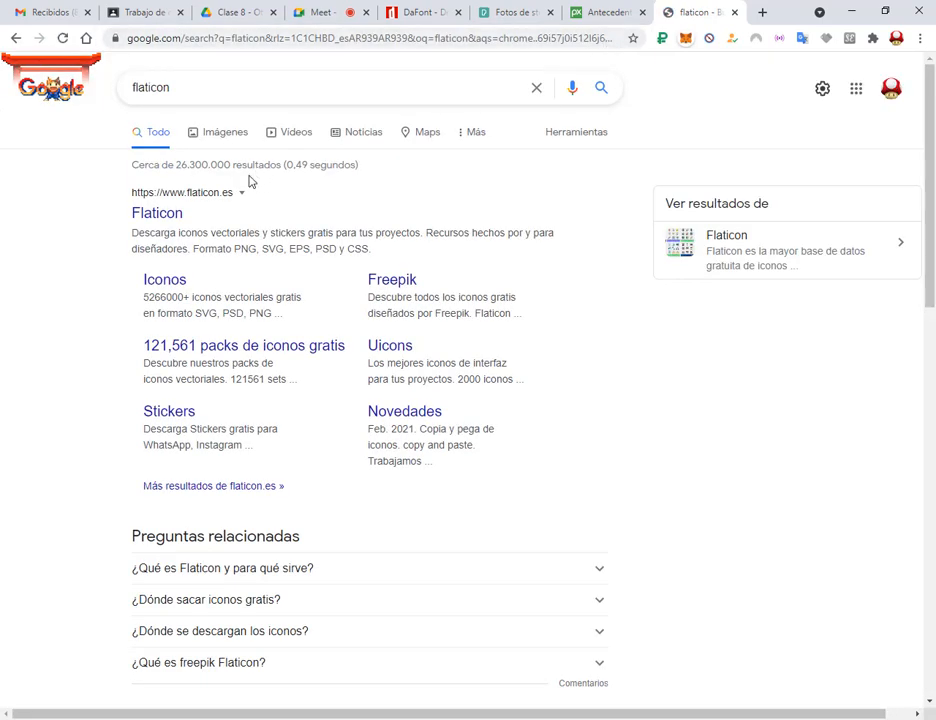
# Step: Open the Flaticon site and search its icons for "cubiertos"
pyautogui.click(145, 222)
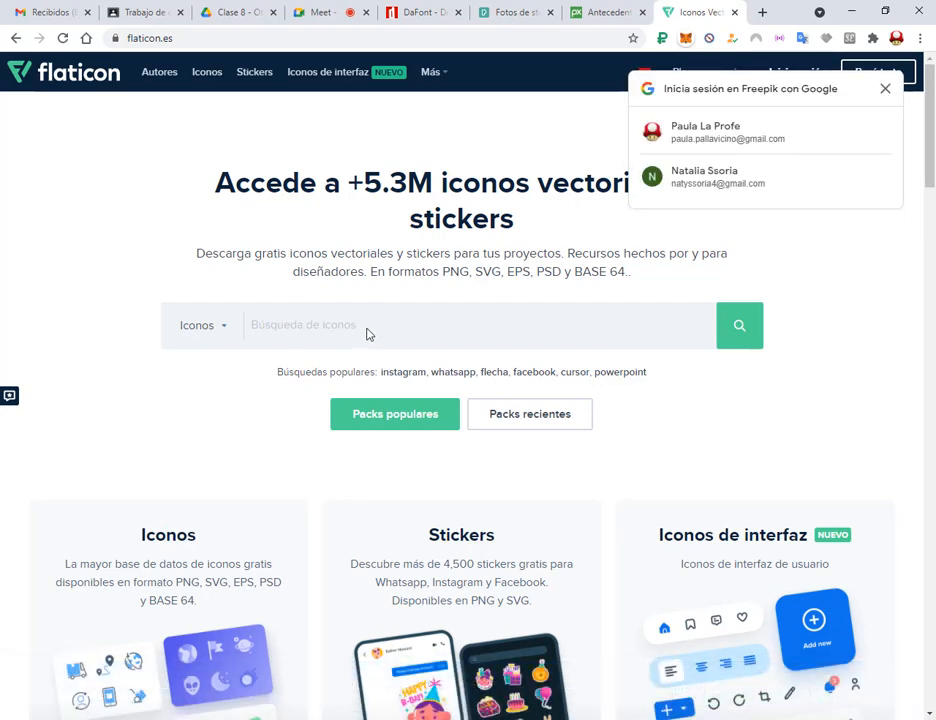
pyautogui.click(367, 334)
pyautogui.write('cubi')
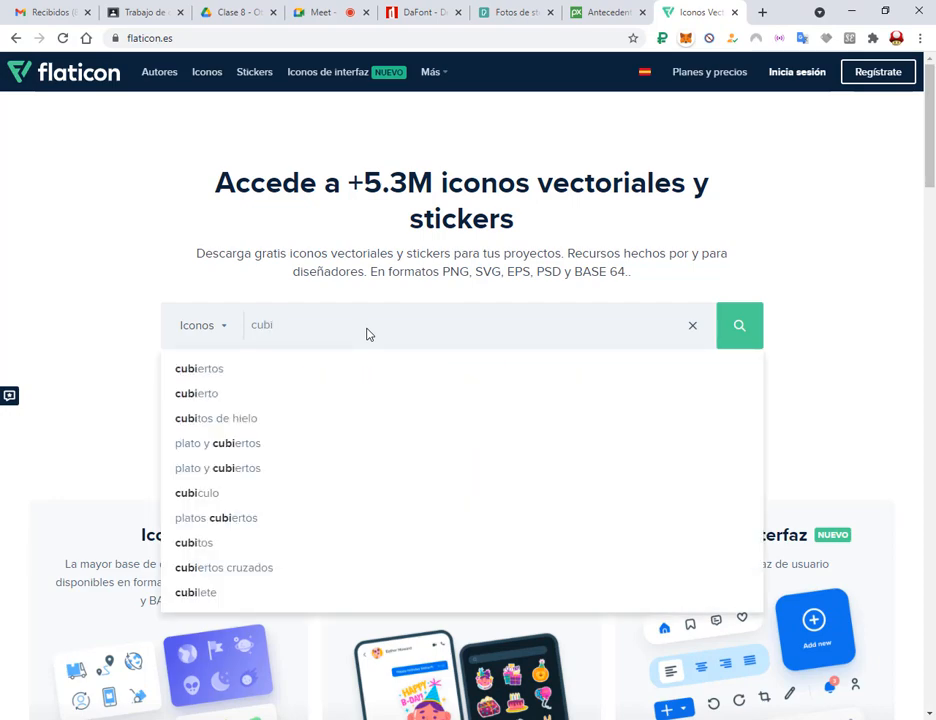
pyautogui.click(358, 369)
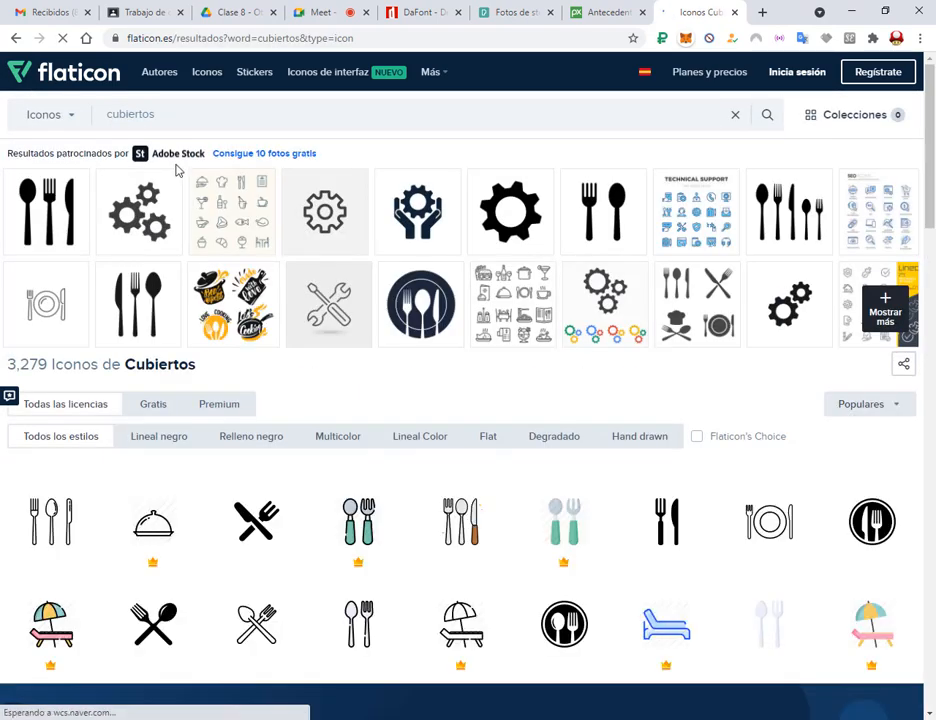
pyautogui.moveTo(225, 100); pyautogui.dragTo(176, 151)
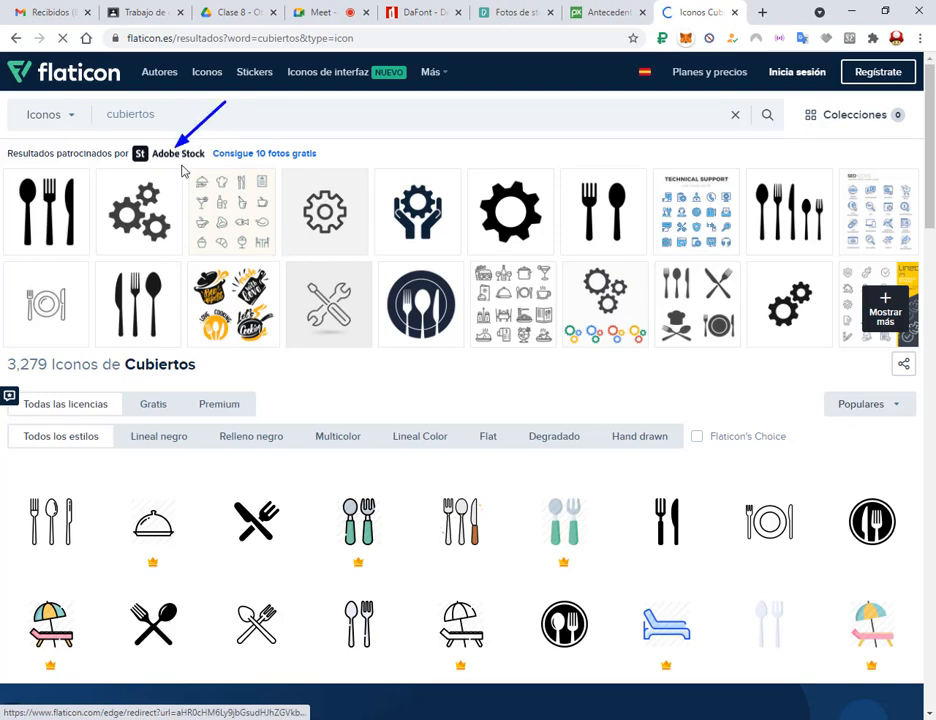
pyautogui.moveTo(3, 148); pyautogui.dragTo(924, 355)
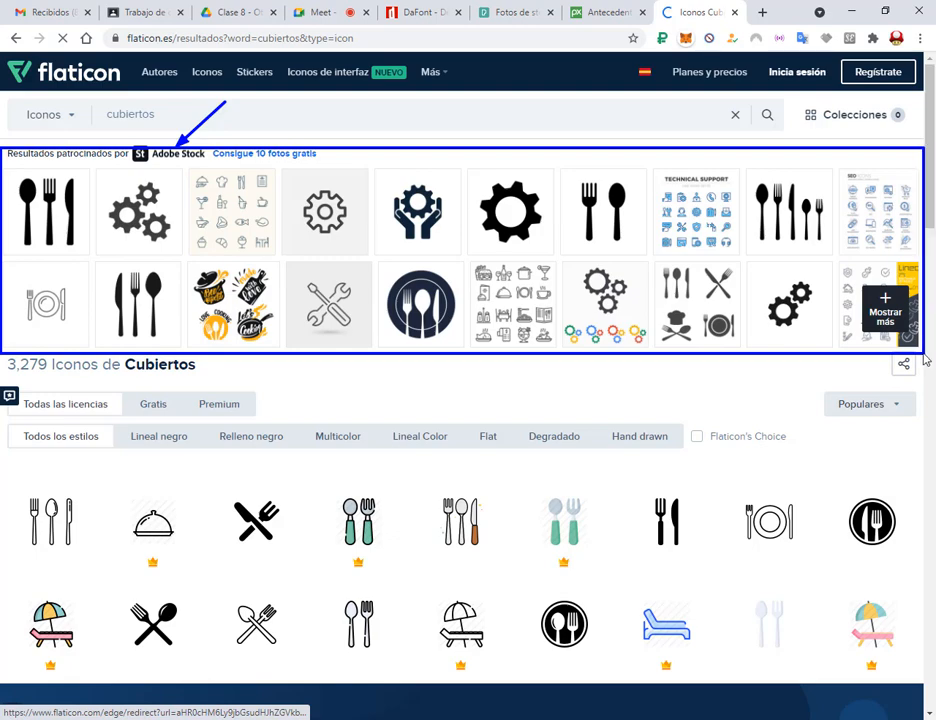
pyautogui.press('Escape')
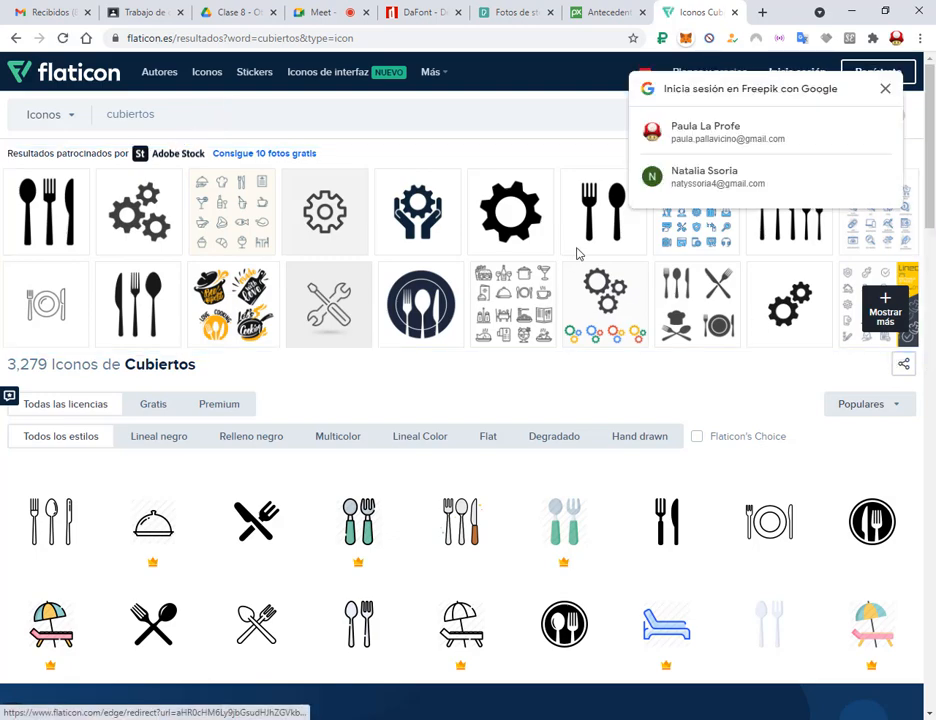
# Step: Browse the cutlery icons and open the free outline icon of a plate with fork and knife
pyautogui.scroll(-7, 542, 260)
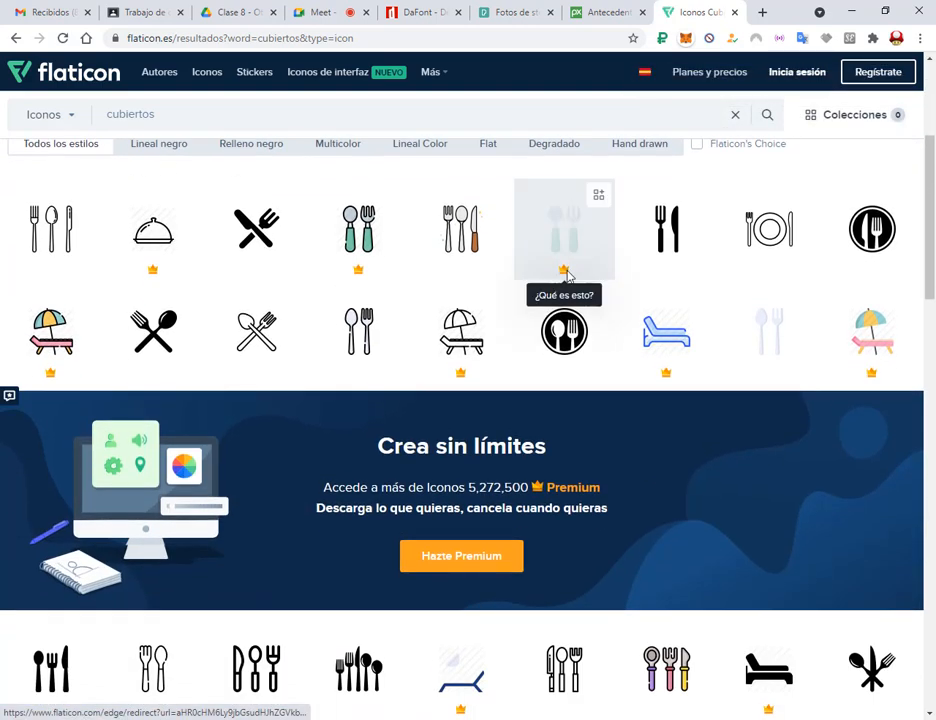
pyautogui.scroll(4, 560, 300)
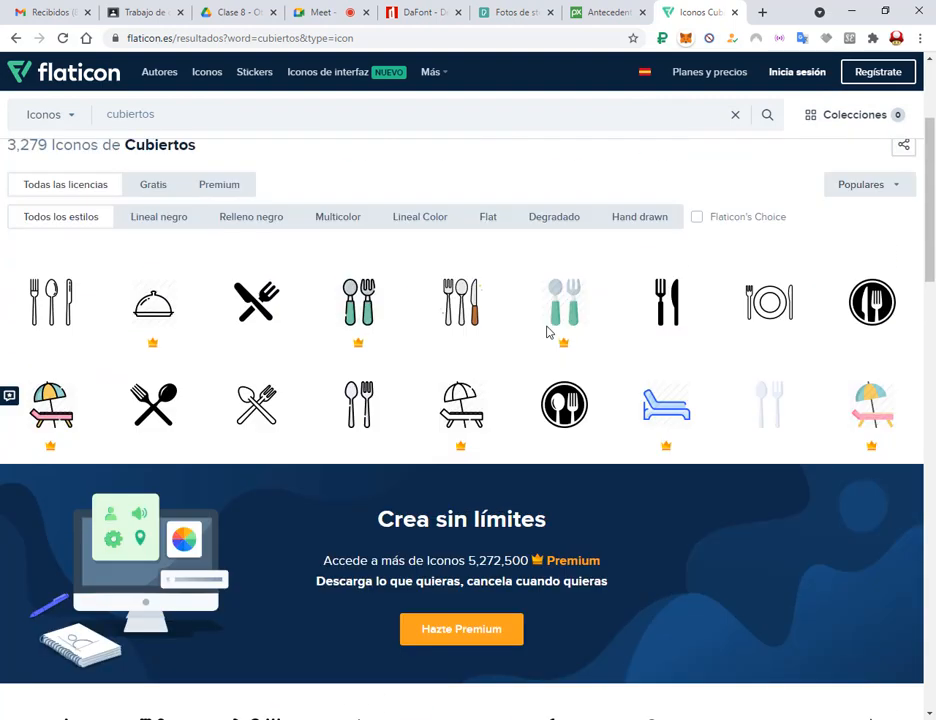
pyautogui.click(762, 307)
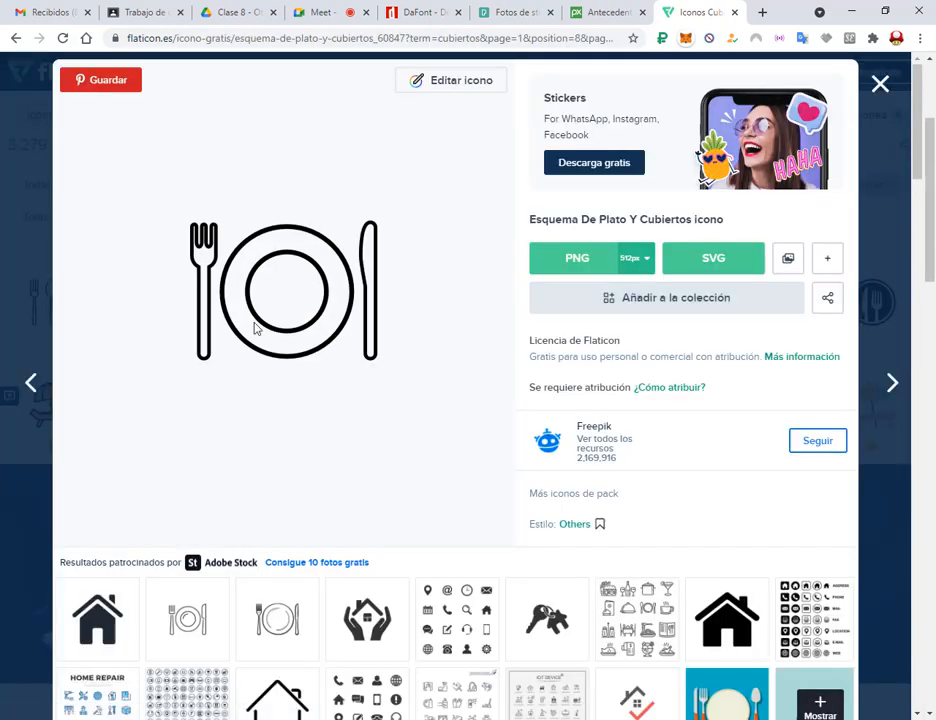
pyautogui.click(647, 260)
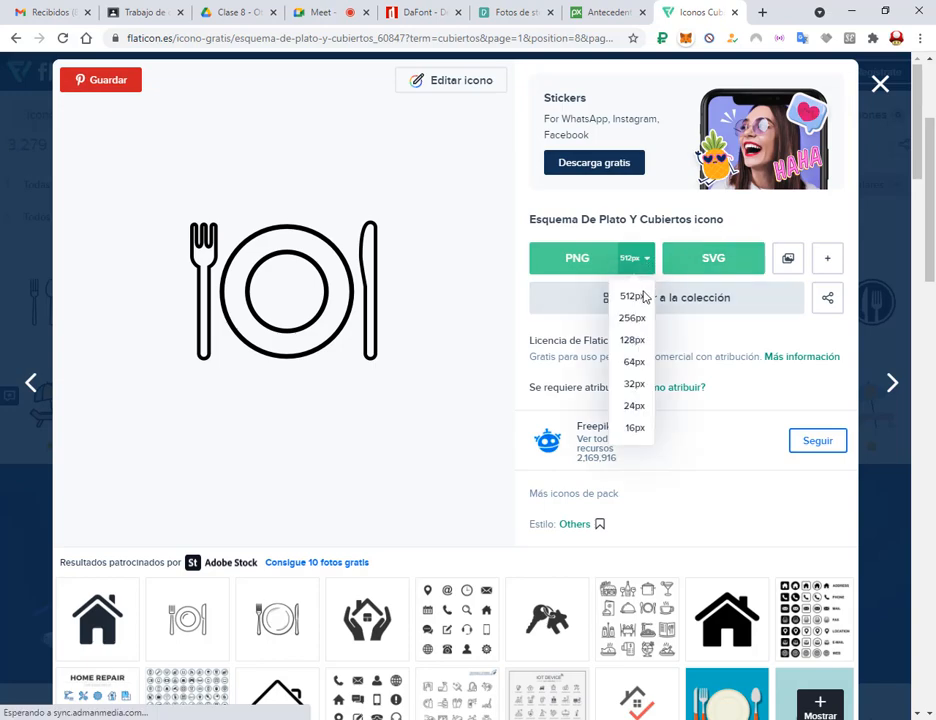
pyautogui.click(636, 429)
pyautogui.click(786, 277)
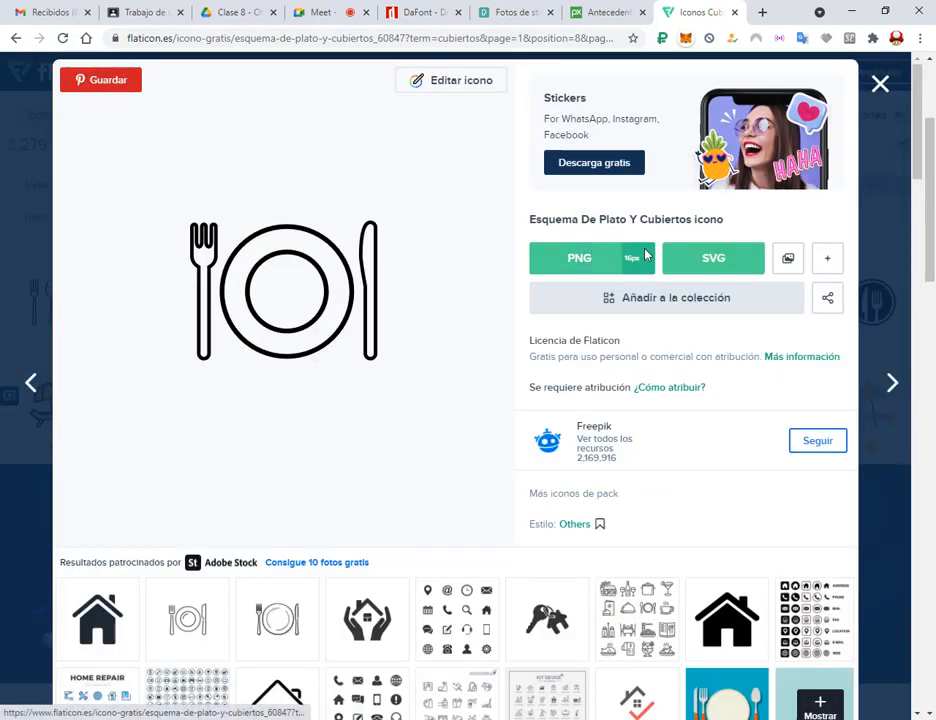
# Step: Download the plate and cutlery icon for free as a 512px PNG and dismiss the attribution notice
pyautogui.click(638, 258)
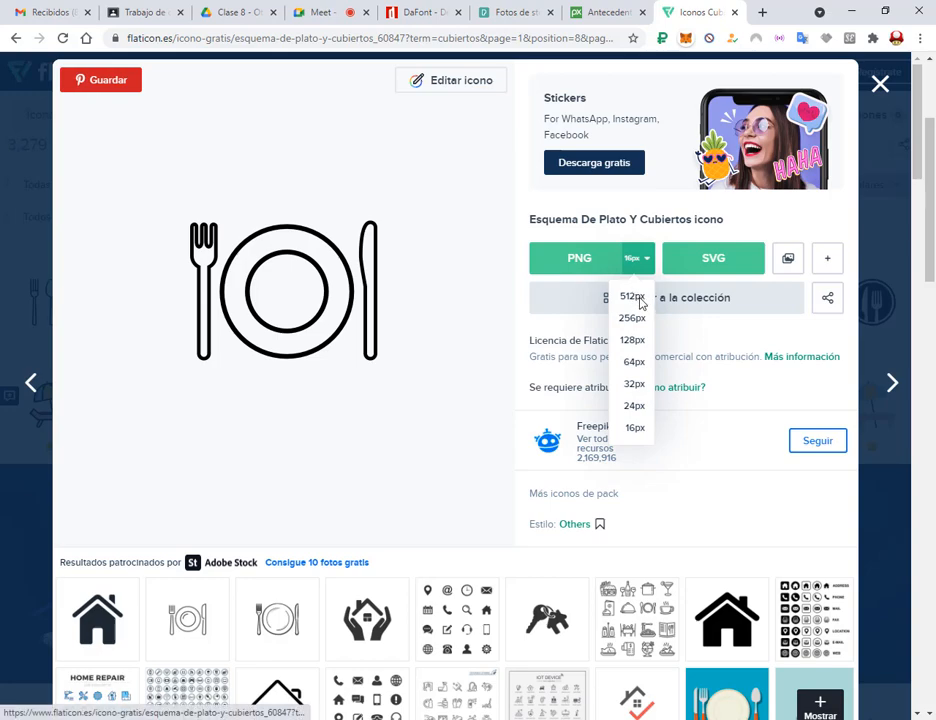
pyautogui.click(642, 304)
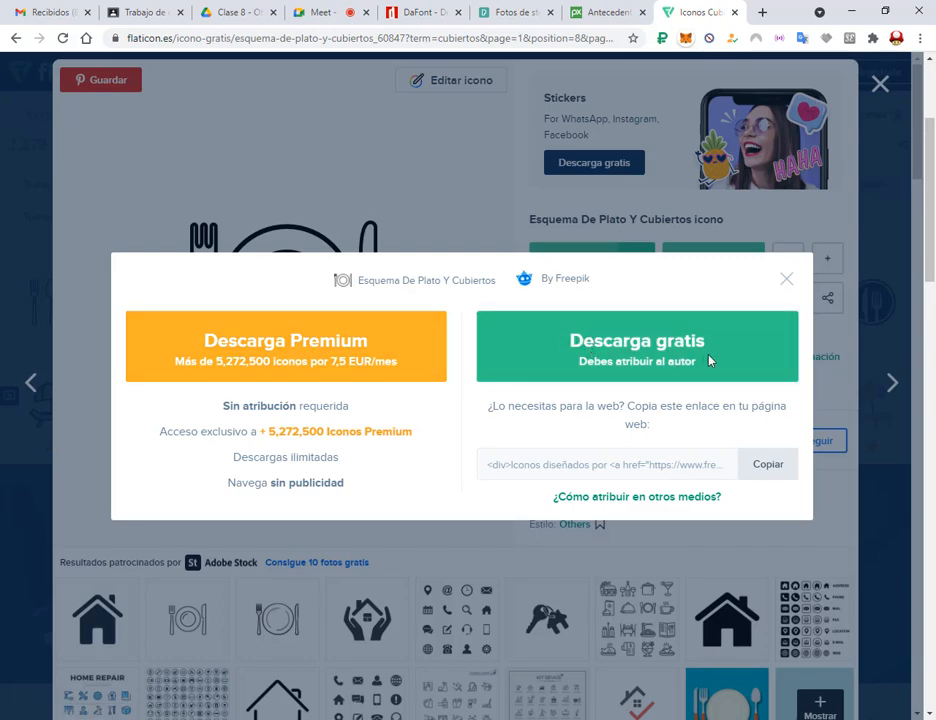
pyautogui.click(665, 325)
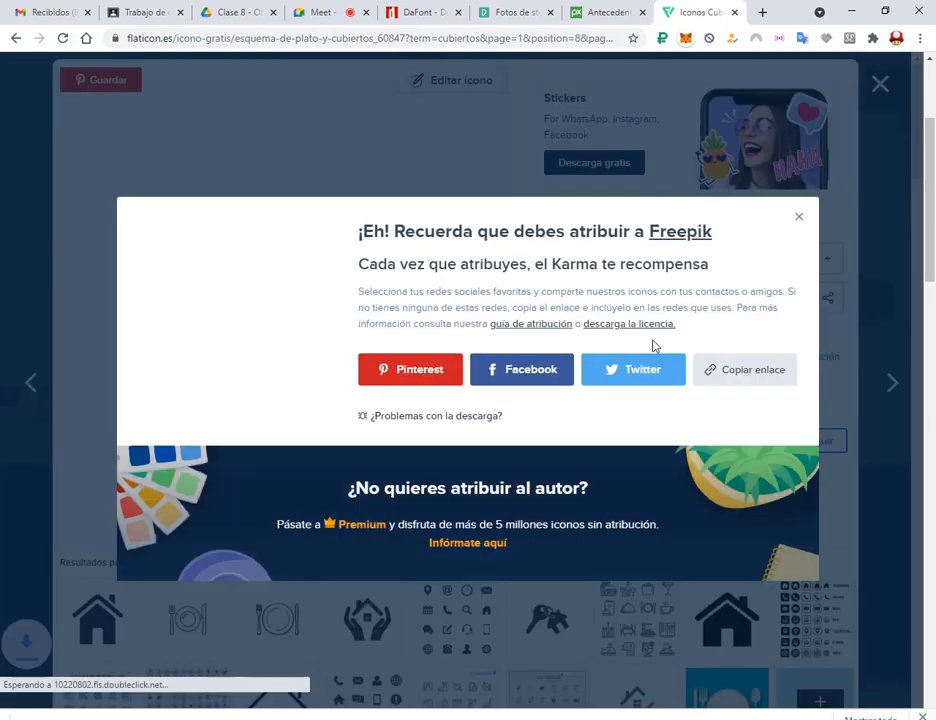
pyautogui.click(799, 194)
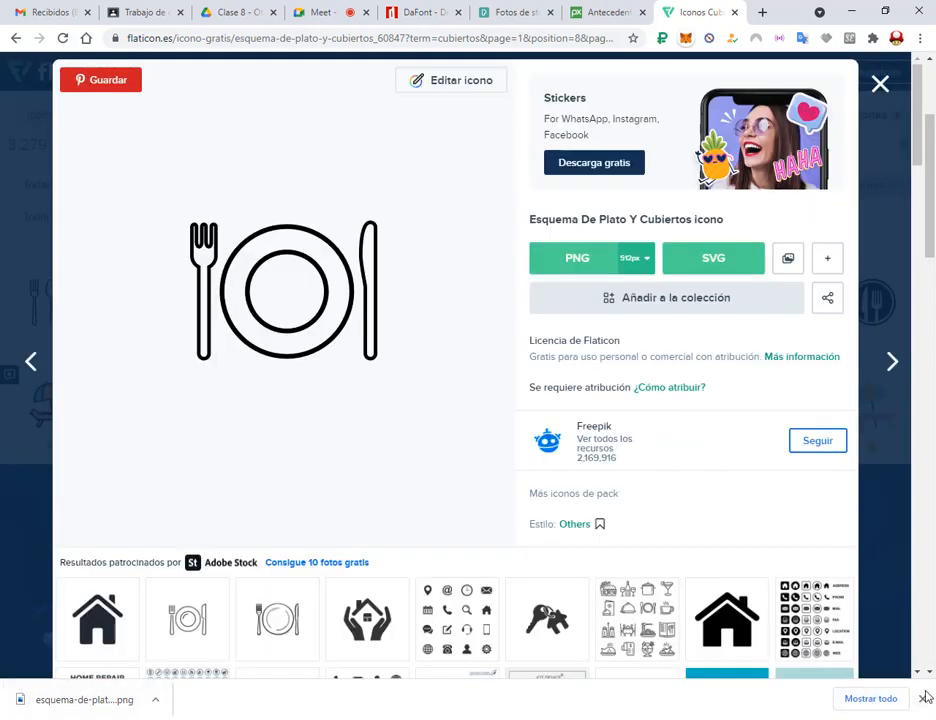
# Step: Show the downloaded esquema-de-plato-y-cubiertos.png in its folder and open it as its own document in Photoshop
pyautogui.click(885, 699)
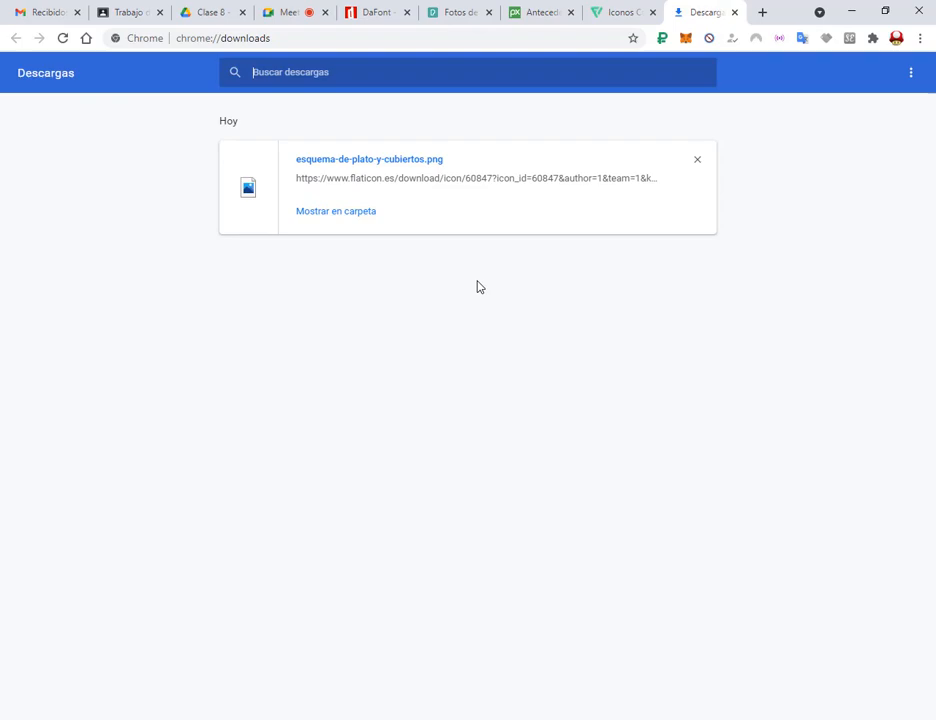
pyautogui.click(361, 215)
pyautogui.moveTo(257, 186); pyautogui.dragTo(551, 58)
pyautogui.click(553, 348)
pyautogui.press('v')
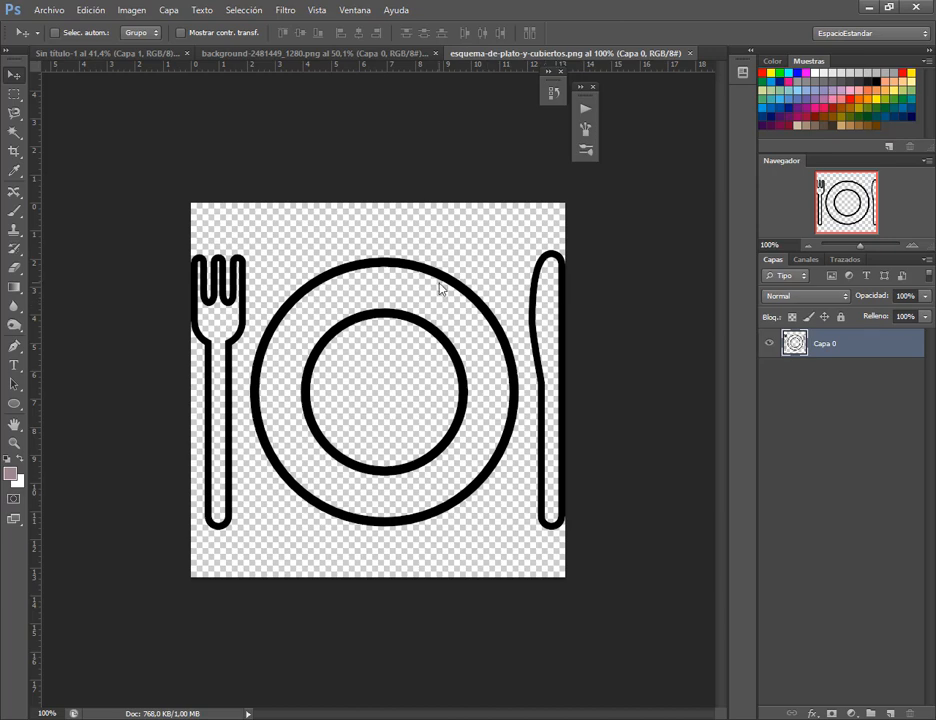
# Step: Fill the insides of the fork, knife and plate with white using the Paint Bucket tool
pyautogui.click(17, 288)
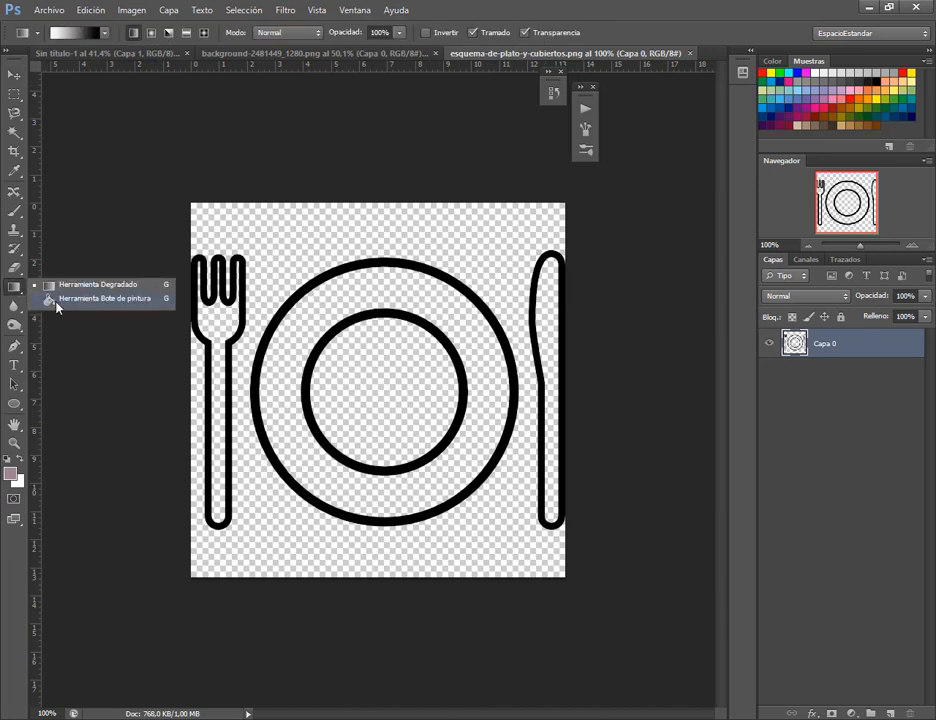
pyautogui.click(100, 298)
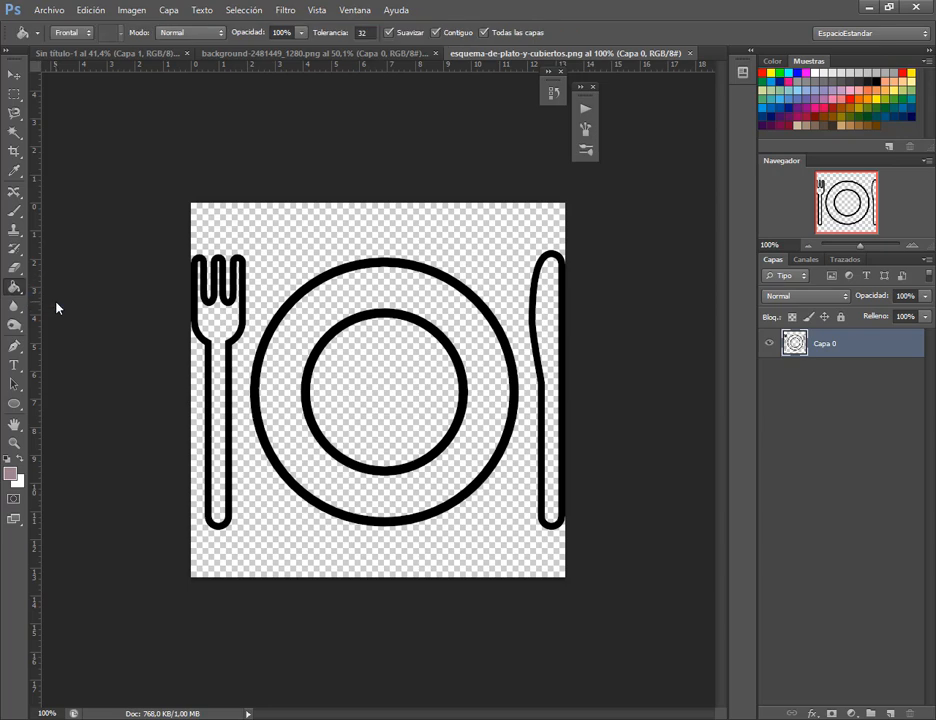
pyautogui.click(21, 462)
pyautogui.click(220, 328)
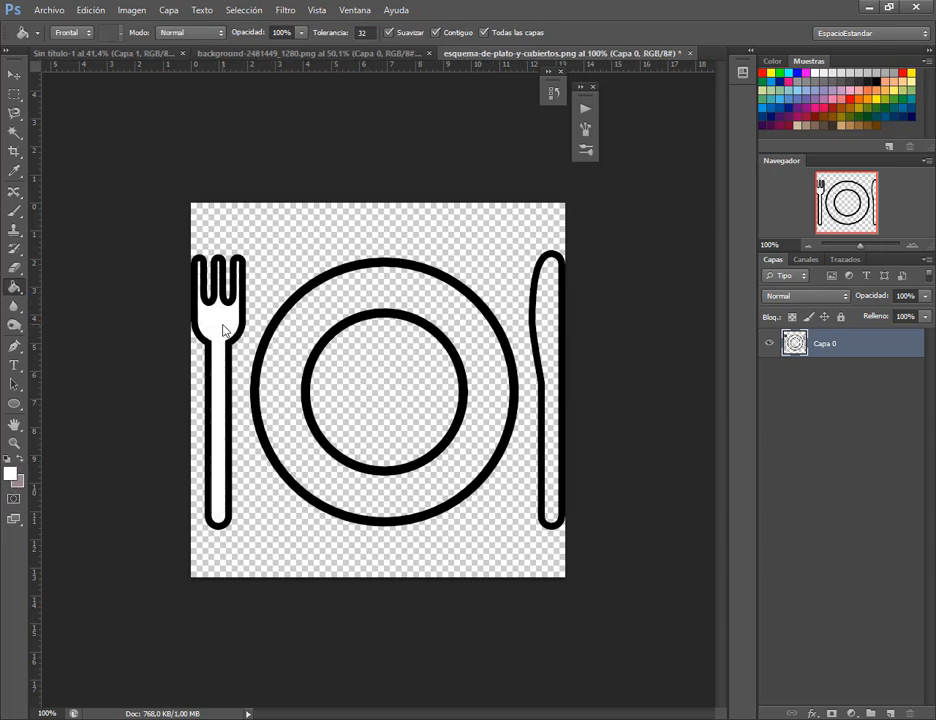
pyautogui.click(550, 320)
pyautogui.click(426, 378)
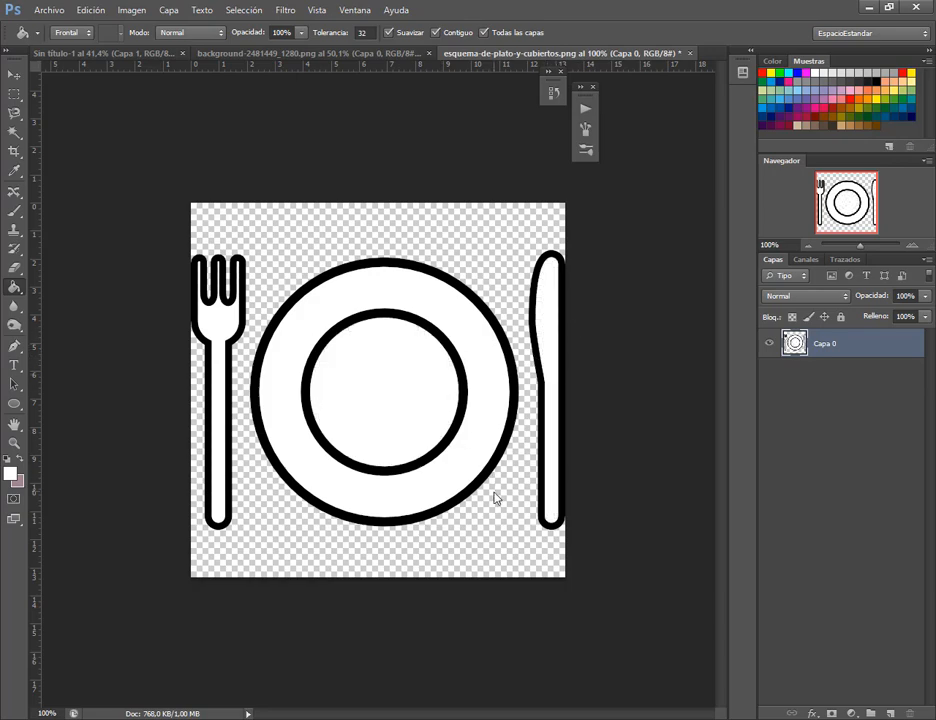
# Step: Move the plate and cutlery icon into the Sin título-1 flyer and place its layer above Rectángulo 2 in Grupo 1
pyautogui.click(14, 74)
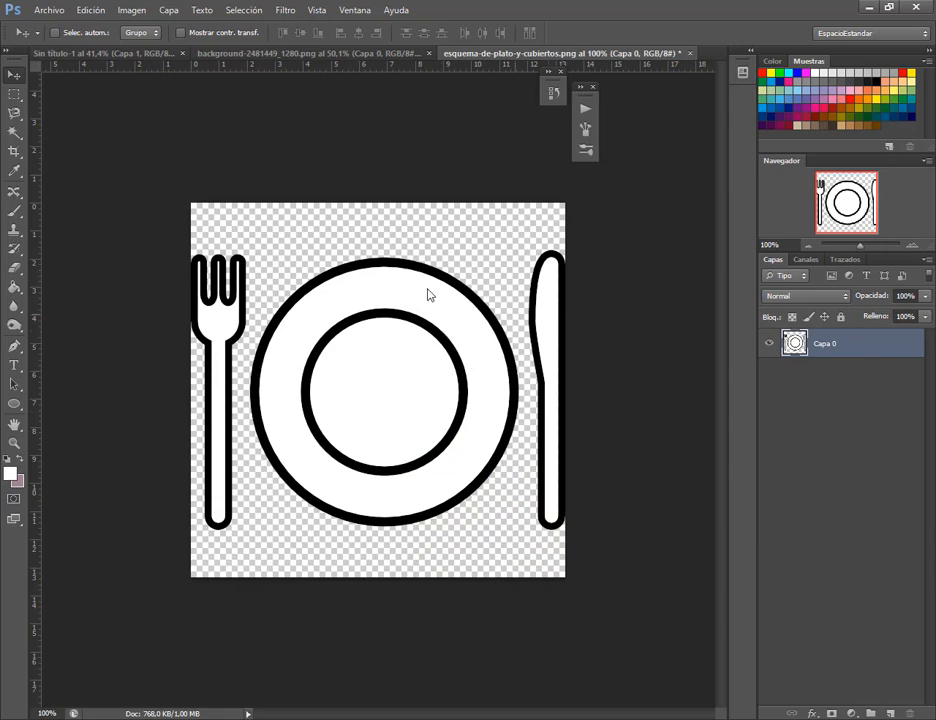
pyautogui.moveTo(399, 272); pyautogui.dragTo(366, 312)
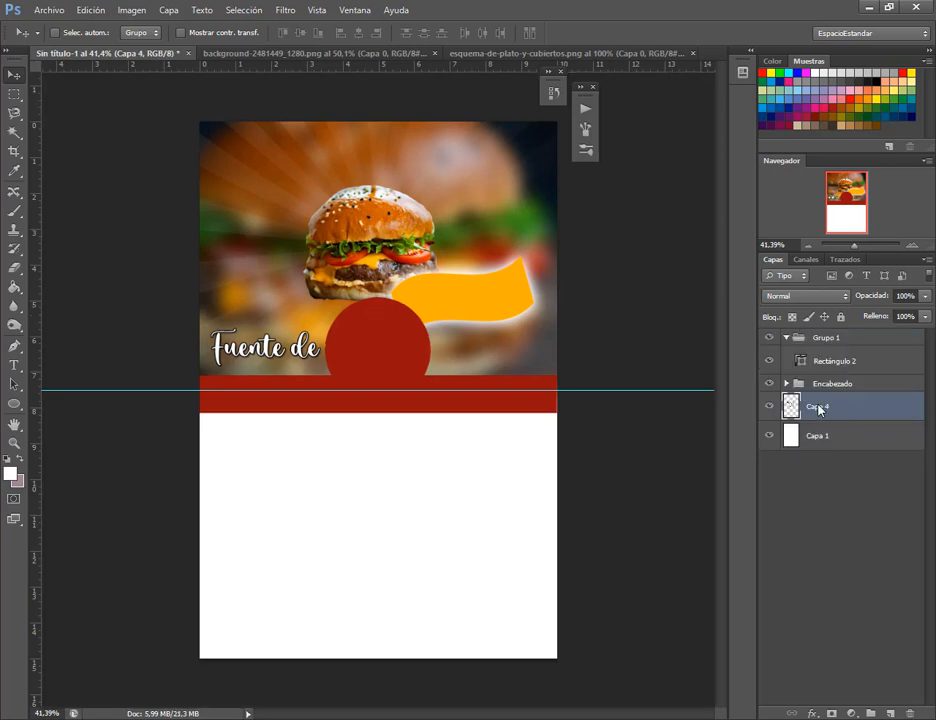
pyautogui.moveTo(820, 409); pyautogui.dragTo(836, 357)
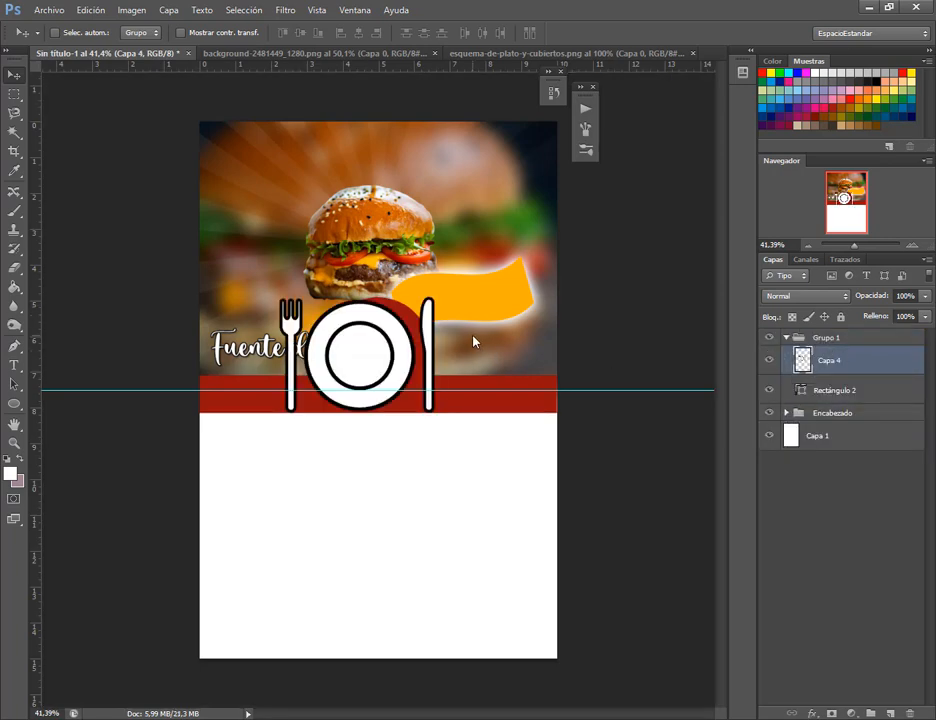
# Step: Scale the plate and cutlery icon down to about 32% and centre it on the red circle
pyautogui.hotkey('ctrl', 't')
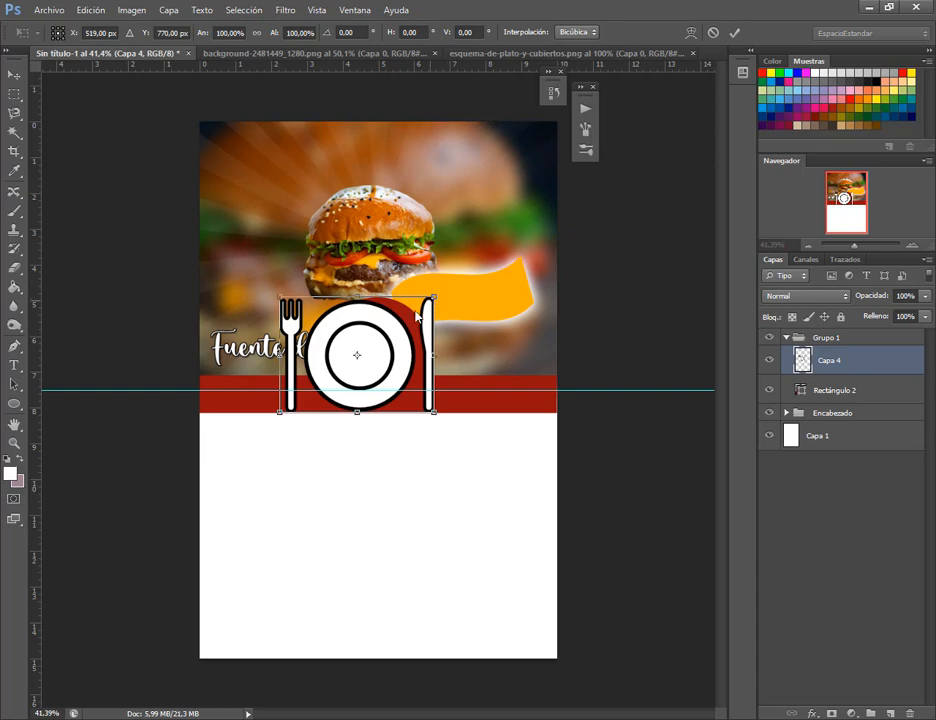
pyautogui.moveTo(432, 298); pyautogui.dragTo(387, 354)
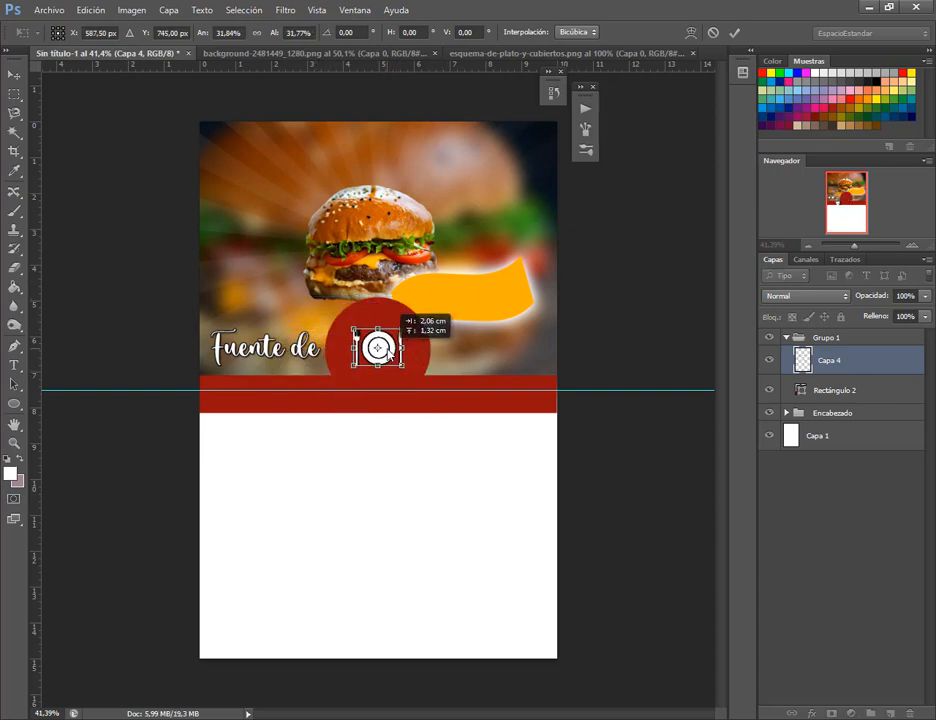
pyautogui.press('Return')
# Step: Compare with the reference poster and move the icon straight up towards the upper part of the red circle
pyautogui.hotkey('alt', 'Tab')
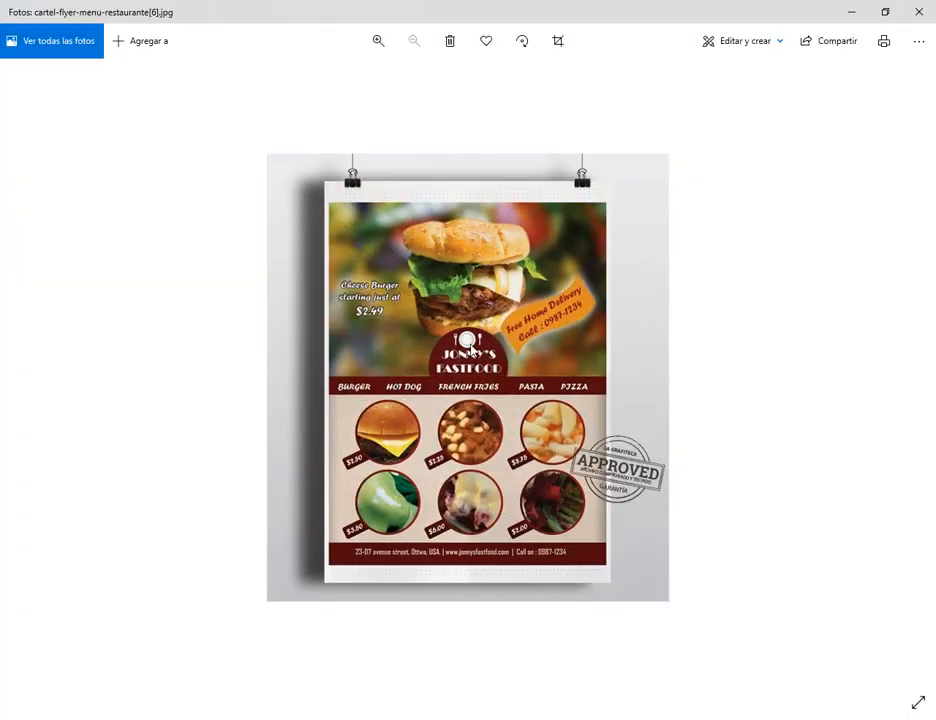
pyautogui.hotkey('alt', 'Tab')
pyautogui.moveTo(380, 329); pyautogui.dragTo(380, 335)
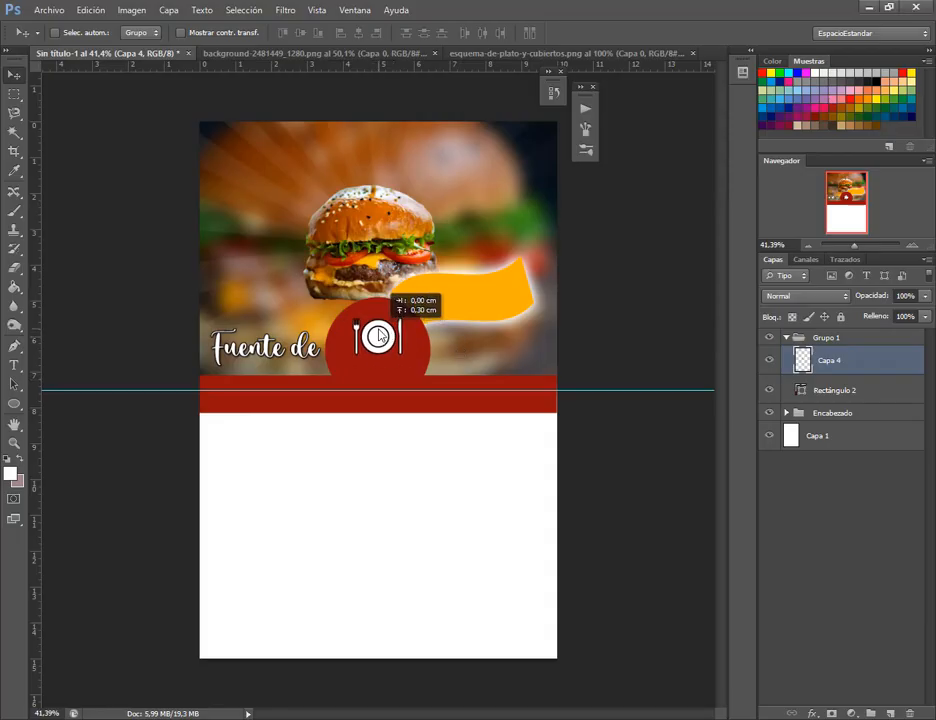
pyautogui.scroll(2, 380, 335)
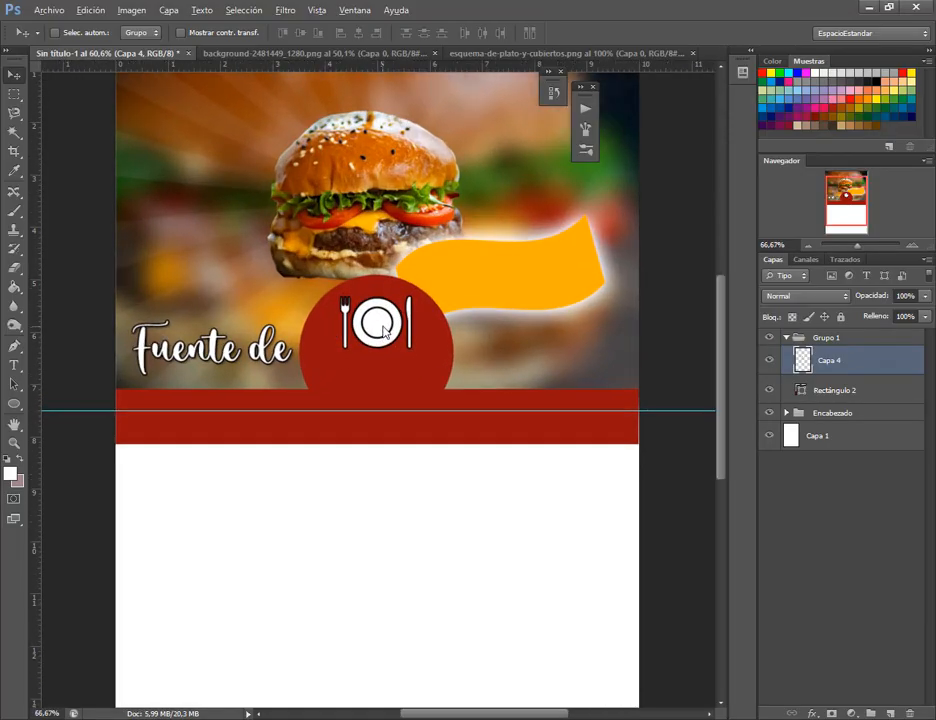
pyautogui.scroll(-2, 383, 333)
# Step: Select the Encabezado group and examine the circular food photos and price tags on the reference poster
pyautogui.hotkey('alt', 'Tab')
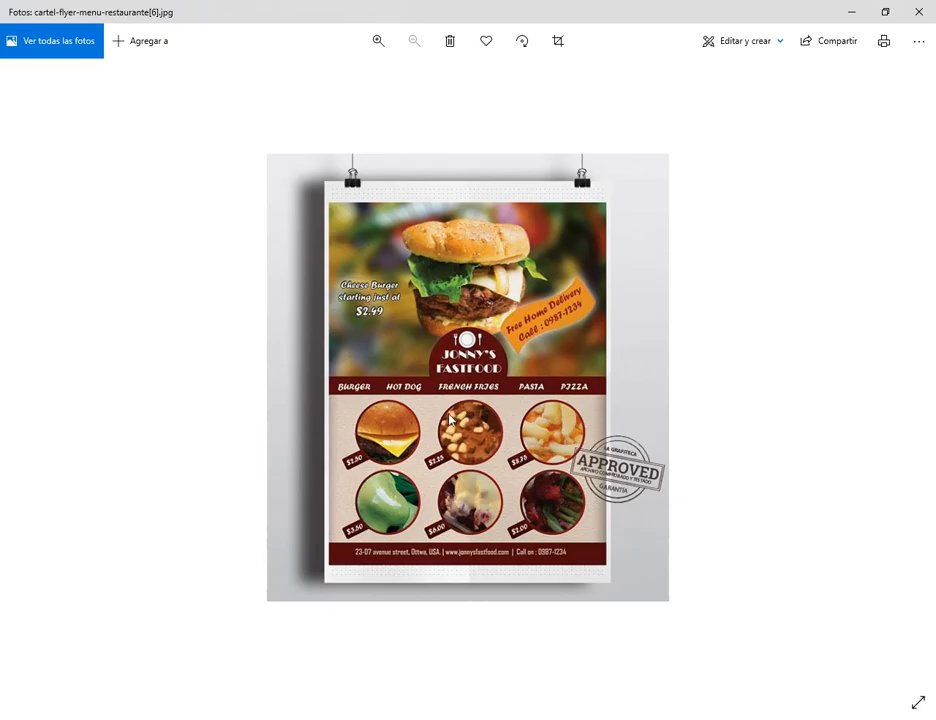
pyautogui.hotkey('alt', 'Tab')
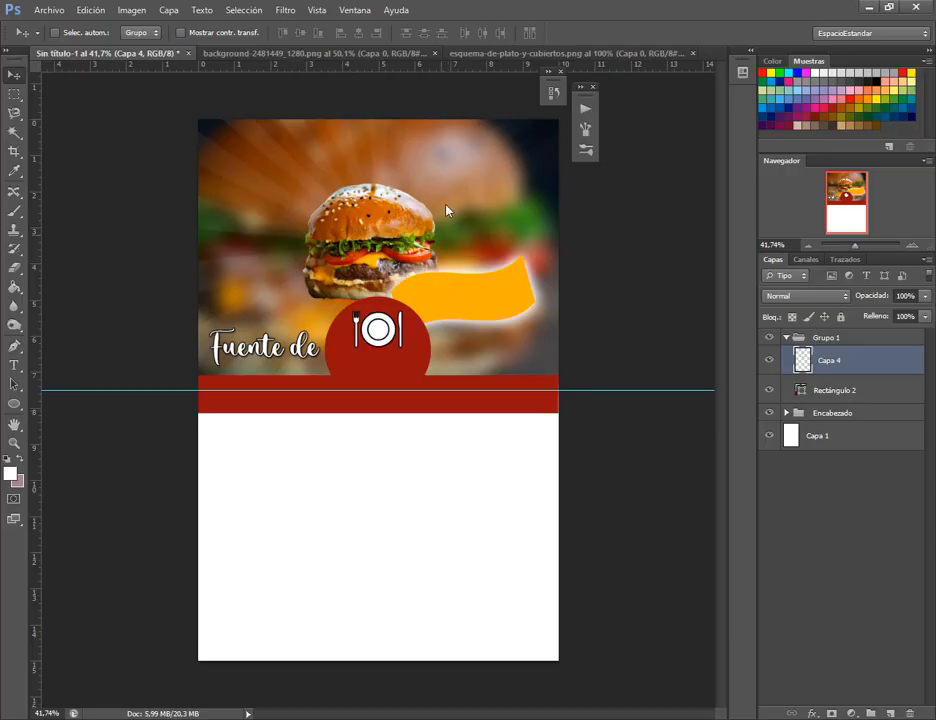
pyautogui.click(848, 420)
pyautogui.hotkey('alt', 'Tab')
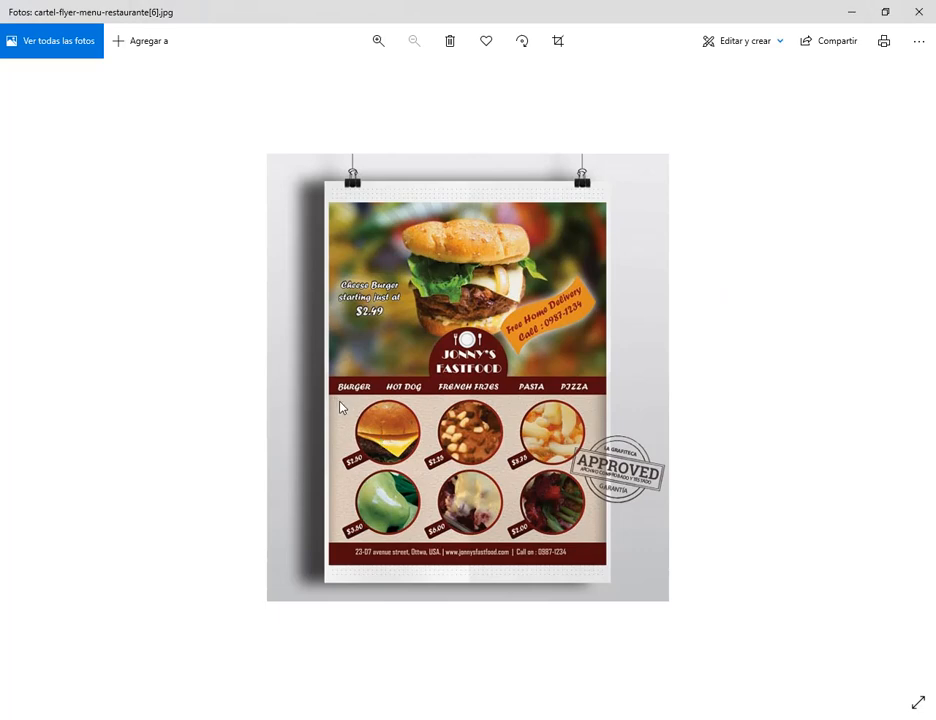
pyautogui.moveTo(335, 399); pyautogui.dragTo(429, 470)
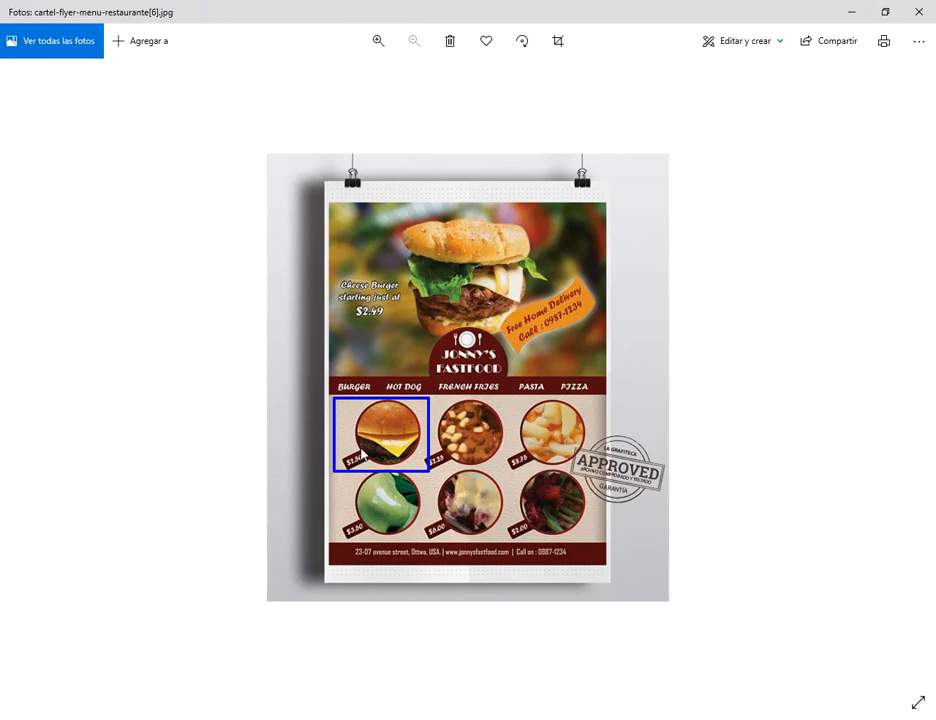
pyautogui.moveTo(291, 448); pyautogui.dragTo(359, 437)
pyautogui.press('Escape')
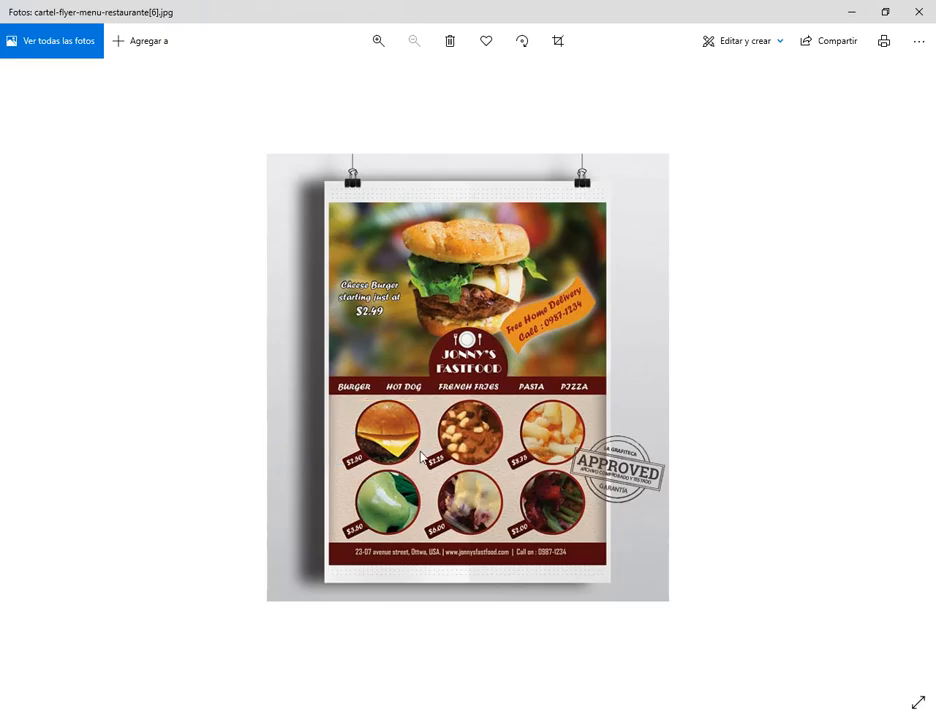
pyautogui.hotkey('alt', 'Tab')
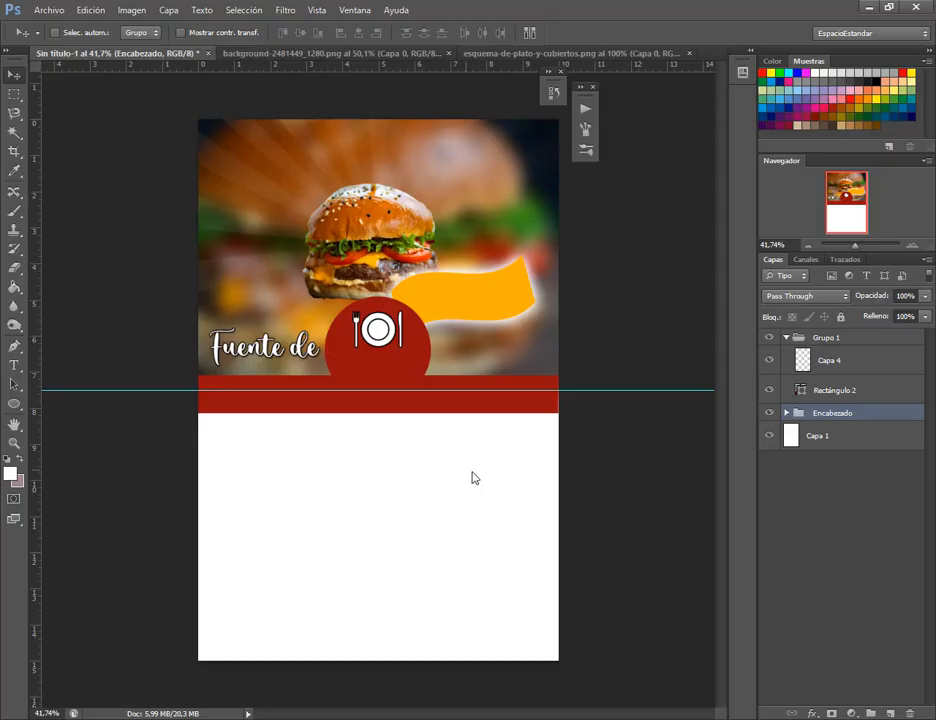
# Step: Create a new group above Grupo 1 and draw a white circle about 293 px across in the blank area below the red band
pyautogui.click(787, 338)
pyautogui.keyDown('shift'); pyautogui.click(829, 338); pyautogui.keyUp('shift')
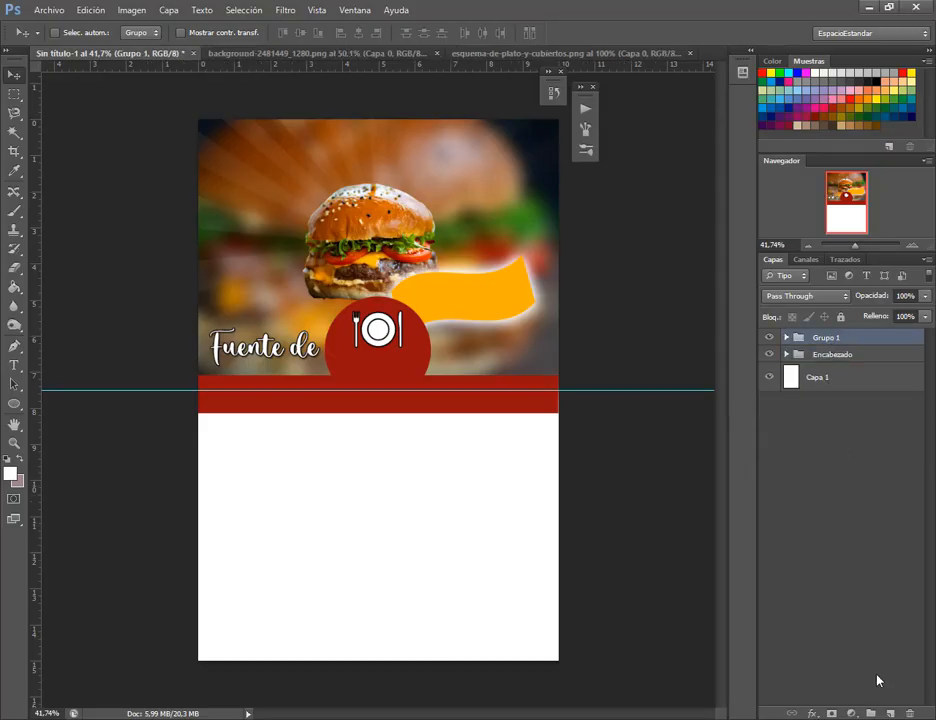
pyautogui.click(871, 713)
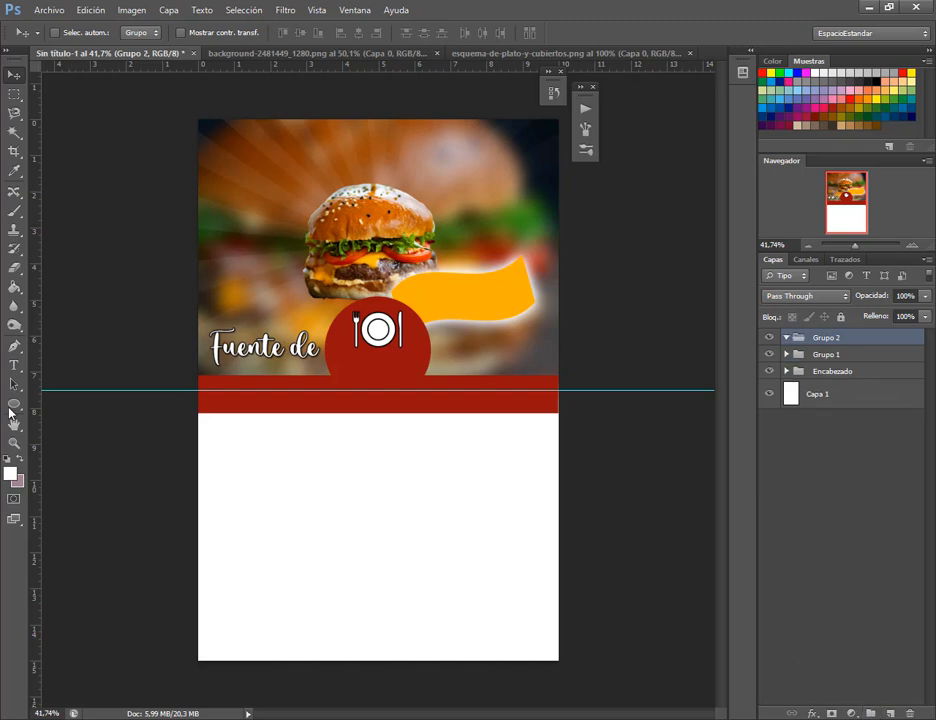
pyautogui.click(13, 406)
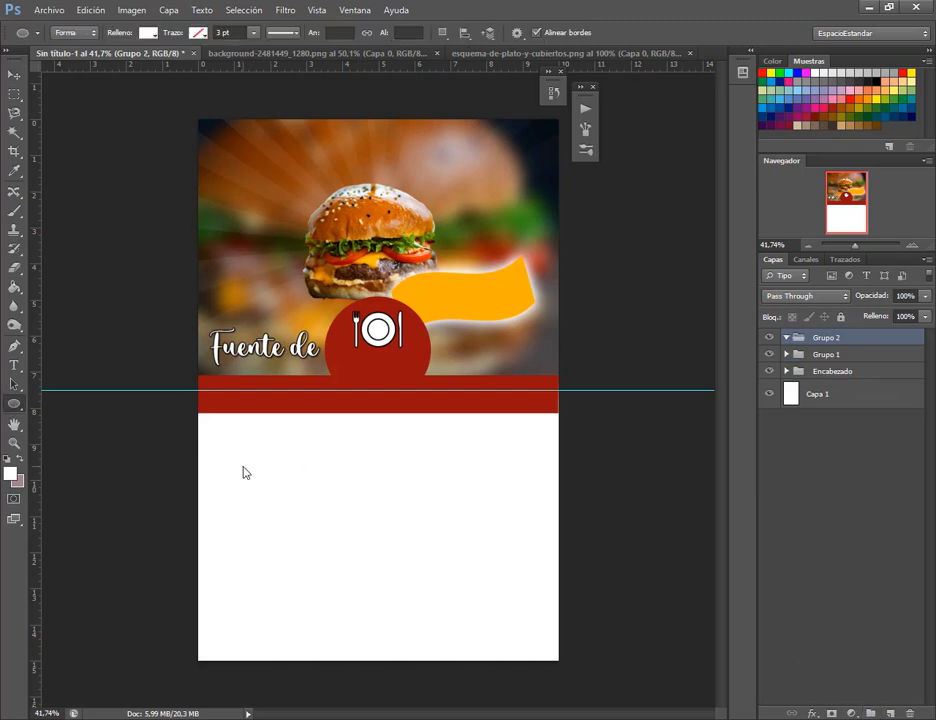
pyautogui.moveTo(243, 471); pyautogui.dragTo(332, 578)
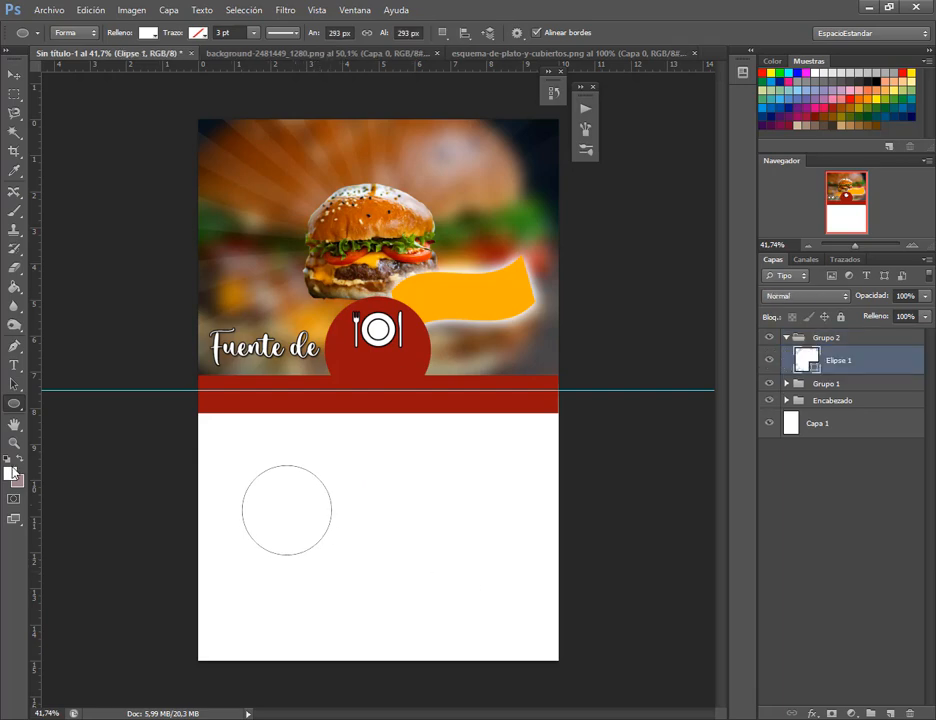
# Step: Fill the new circle with light pink
pyautogui.click(147, 34)
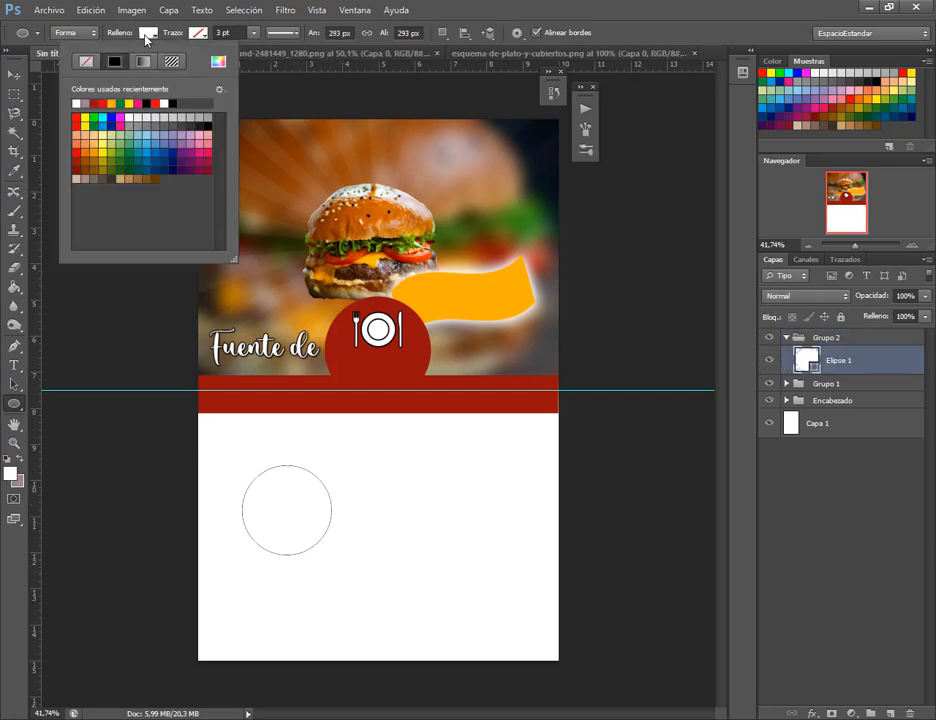
pyautogui.click(204, 137)
pyautogui.click(476, 5)
# Step: Move the pink circle up near the red band and make two copies beside it to form a row of three
pyautogui.click(13, 75)
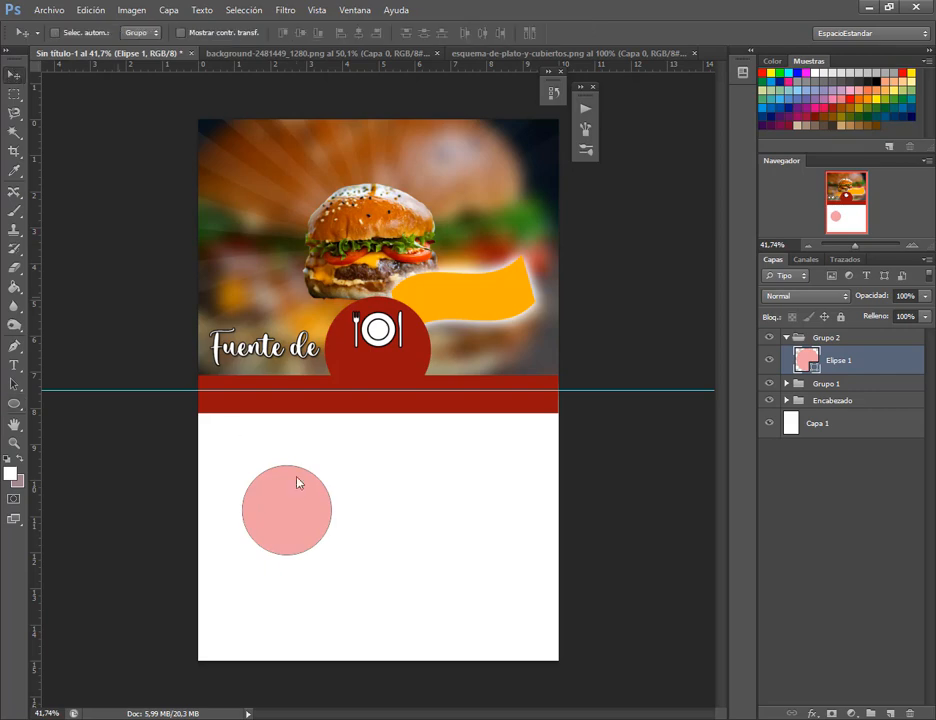
pyautogui.moveTo(297, 481); pyautogui.dragTo(274, 461)
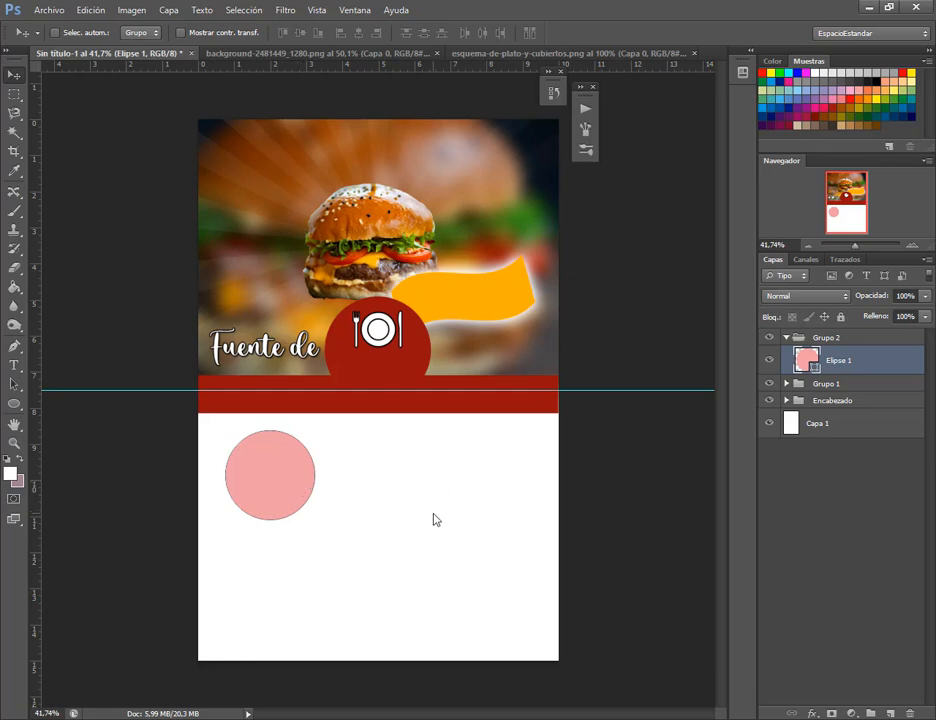
pyautogui.moveTo(335, 508); pyautogui.dragTo(518, 493)
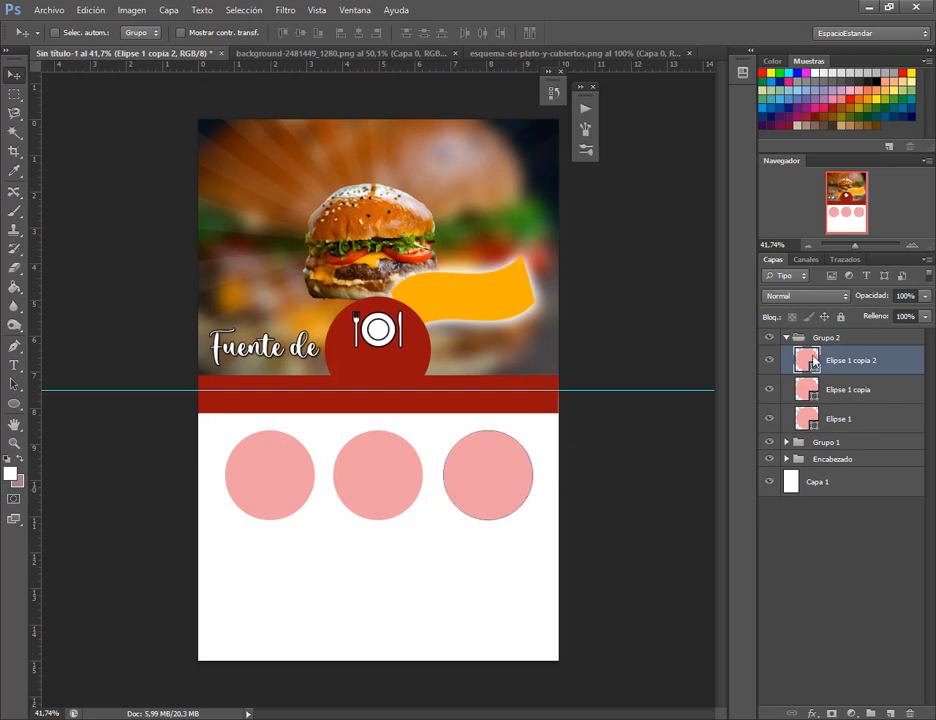
# Step: Select and collapse Grupo 2 with its three circles, and compare the layout with the reference poster
pyautogui.keyDown('shift'); pyautogui.click(842, 418); pyautogui.keyUp('shift')
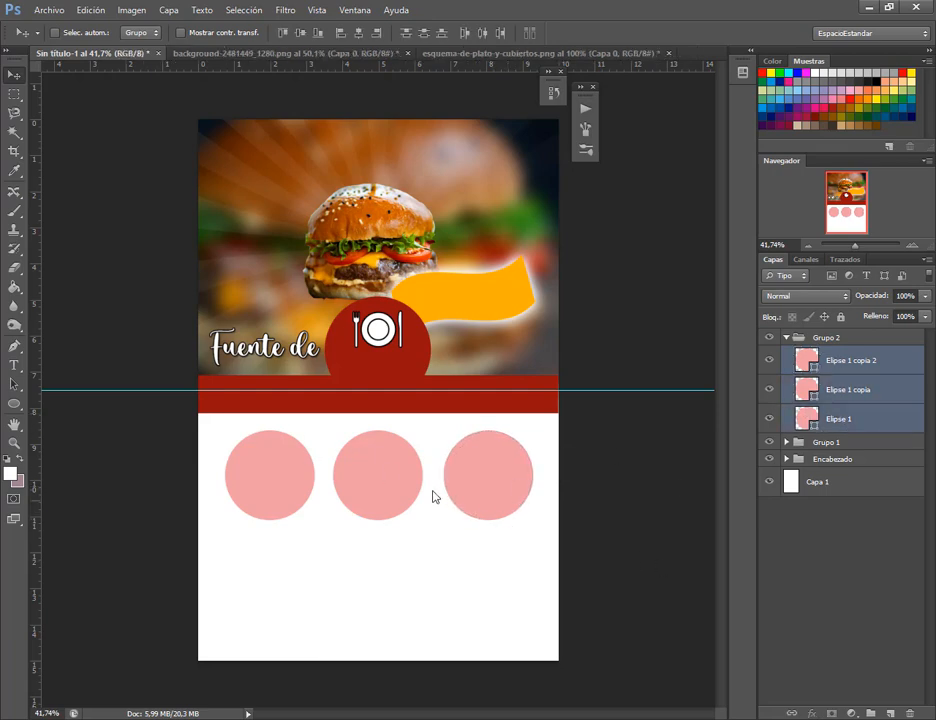
pyautogui.click(843, 440)
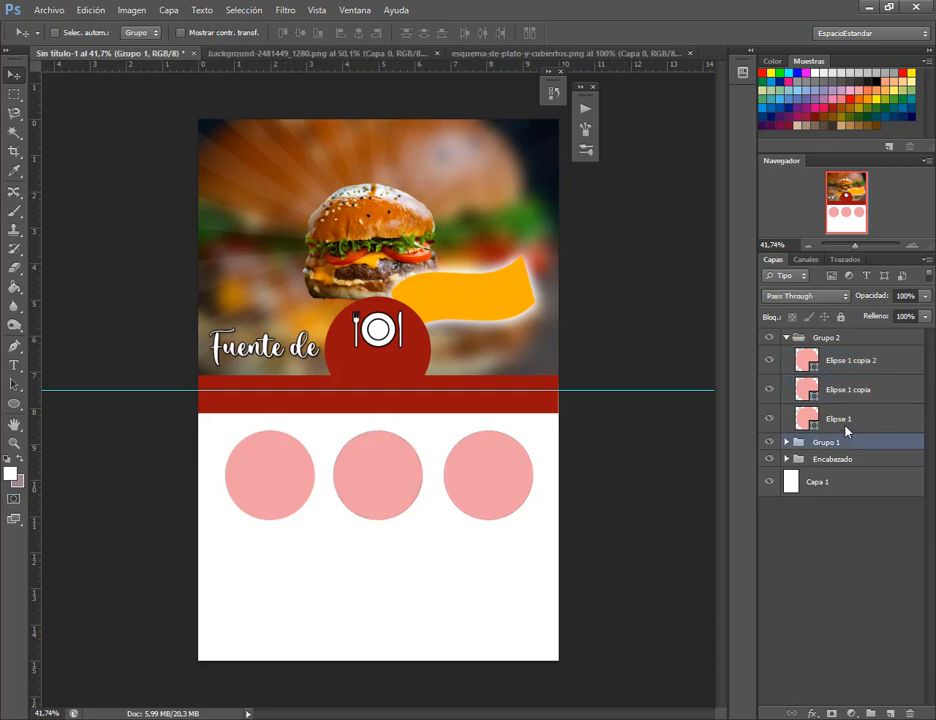
pyautogui.click(788, 338)
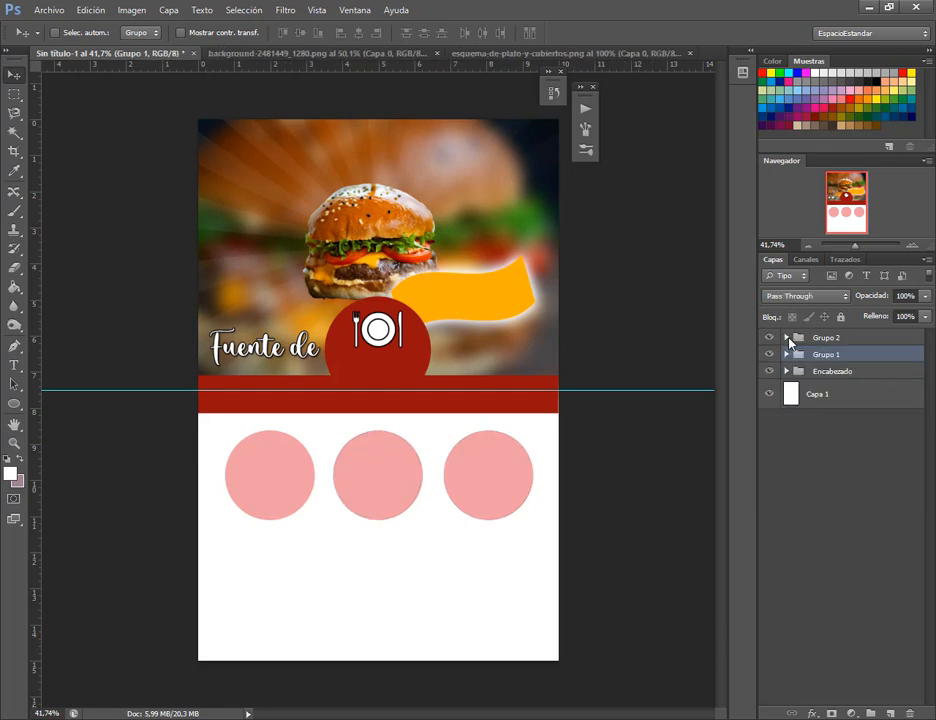
pyautogui.click(787, 338)
pyautogui.click(815, 340)
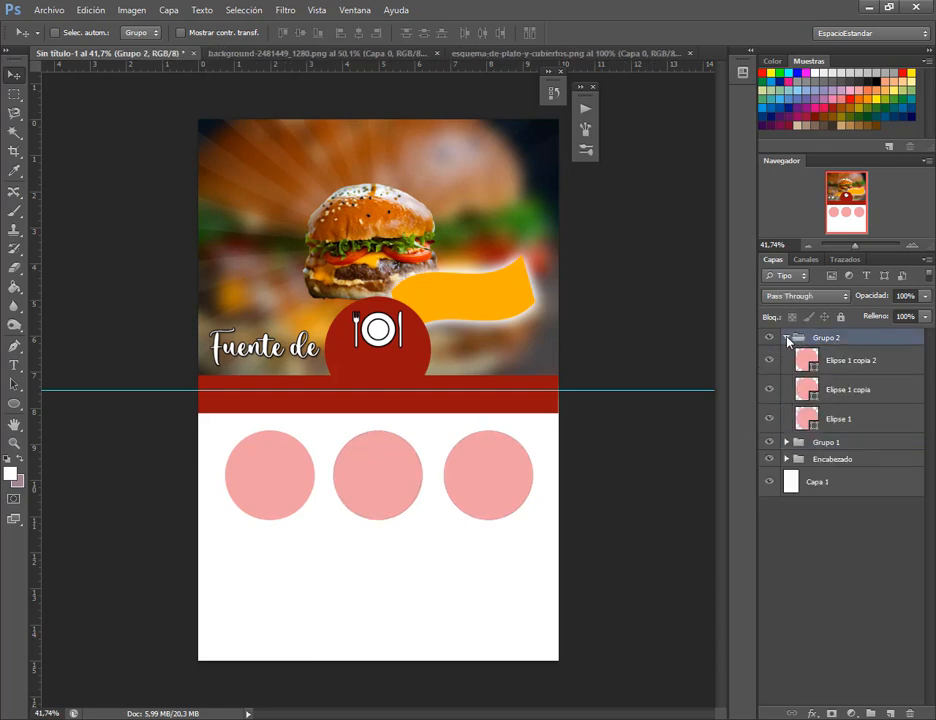
pyautogui.click(787, 338)
pyautogui.hotkey('alt', 'Tab')
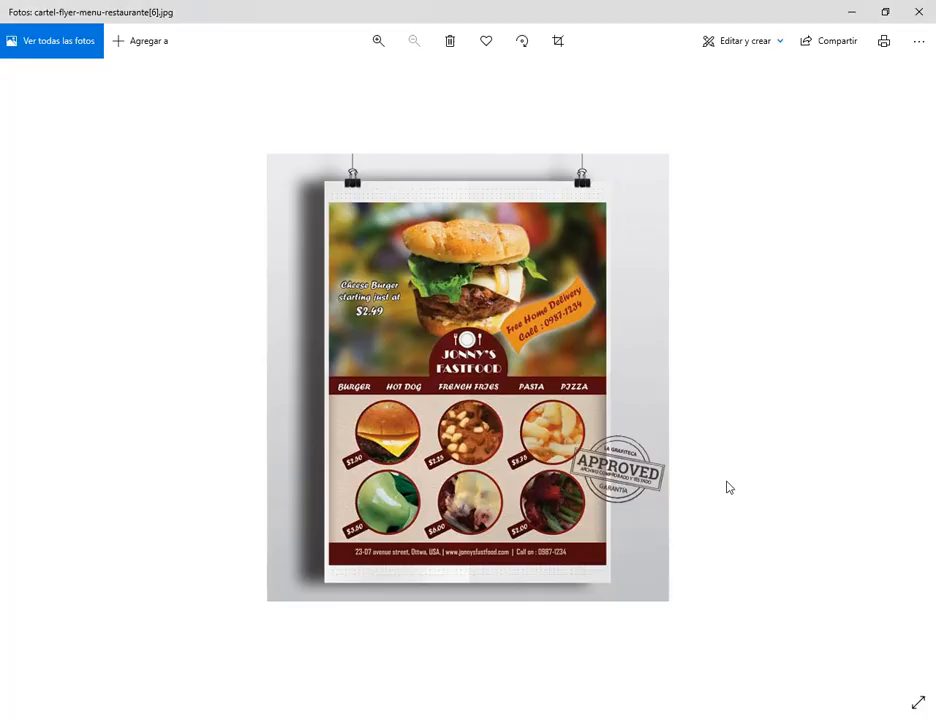
pyautogui.hotkey('alt', 'Tab')
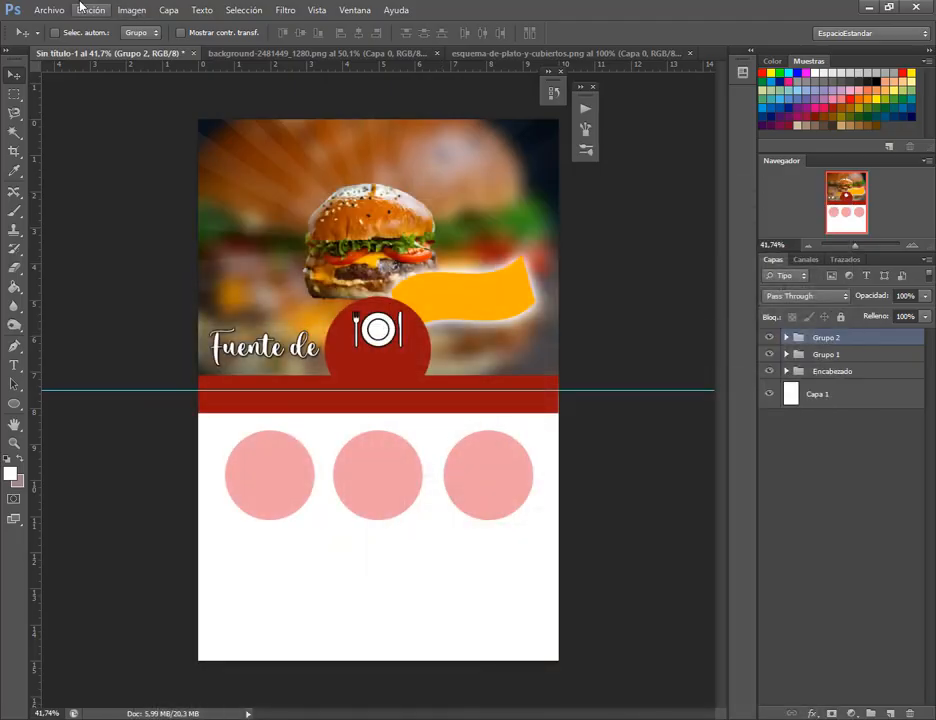
# Step: Create a new transparent document of 1000 × 1000 pixels at a resolution of 72 pixels per inch
pyautogui.click(46, 9)
pyautogui.click(84, 26)
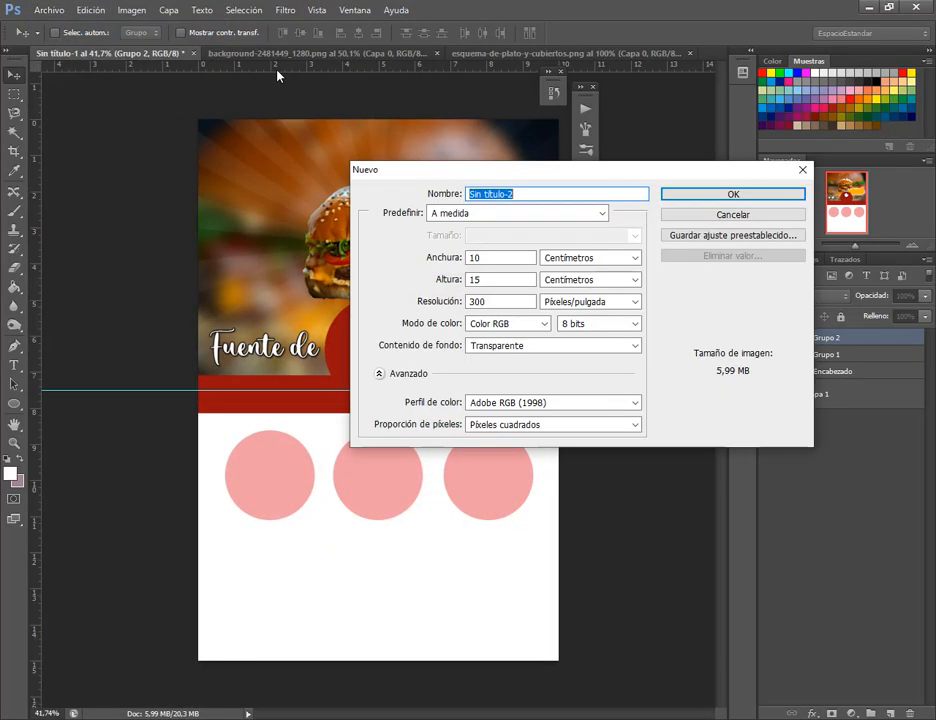
pyautogui.click(574, 262)
pyautogui.click(541, 272)
pyautogui.doubleClick(501, 262)
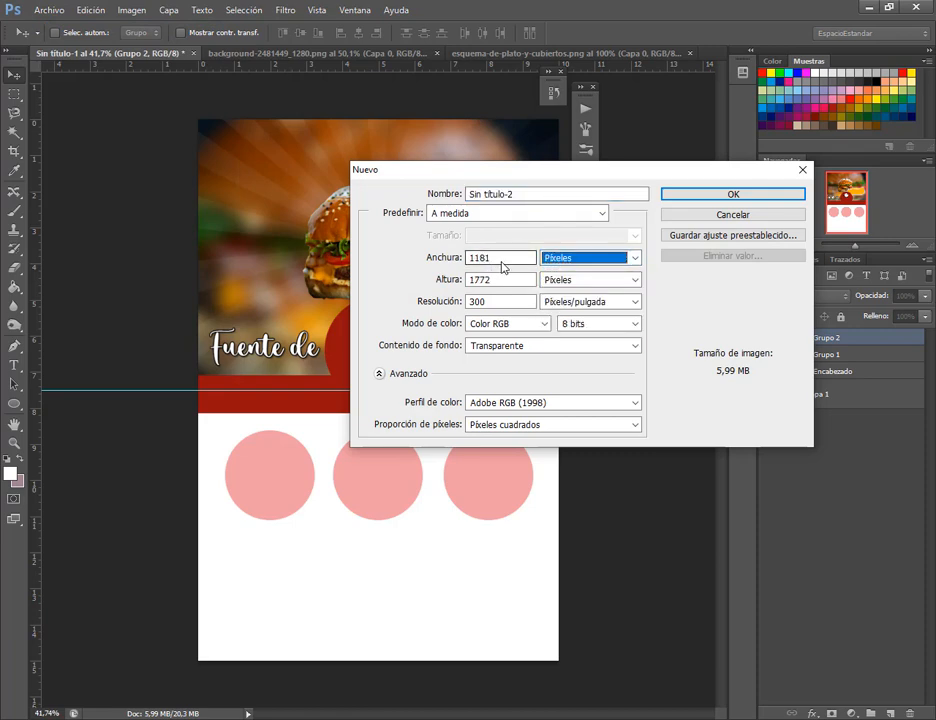
pyautogui.write('1000')
pyautogui.press('Tab')
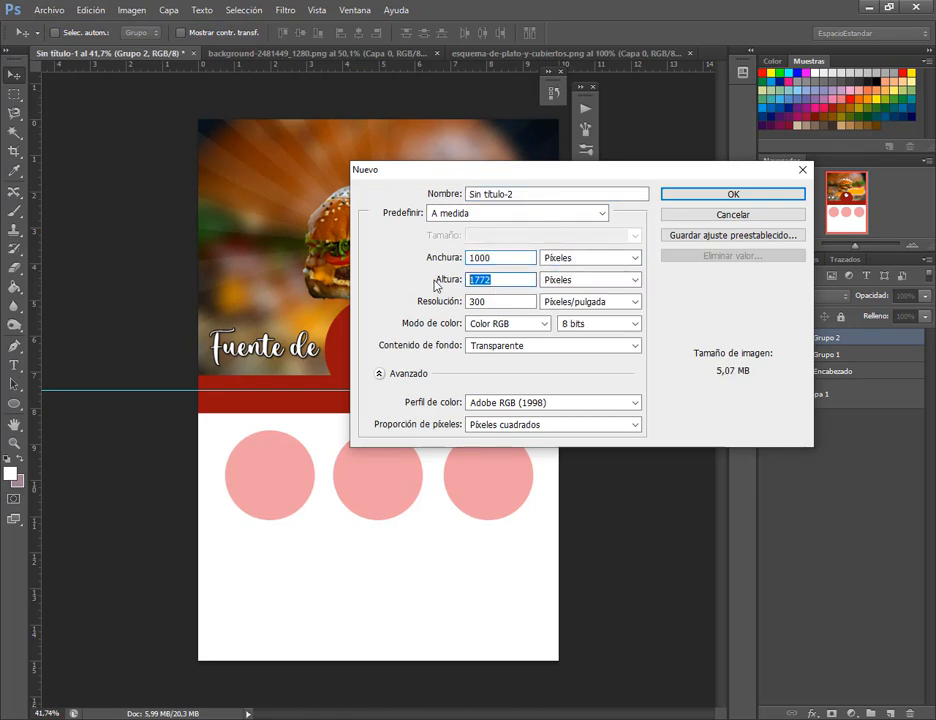
pyautogui.write('1000')
pyautogui.press('Tab')
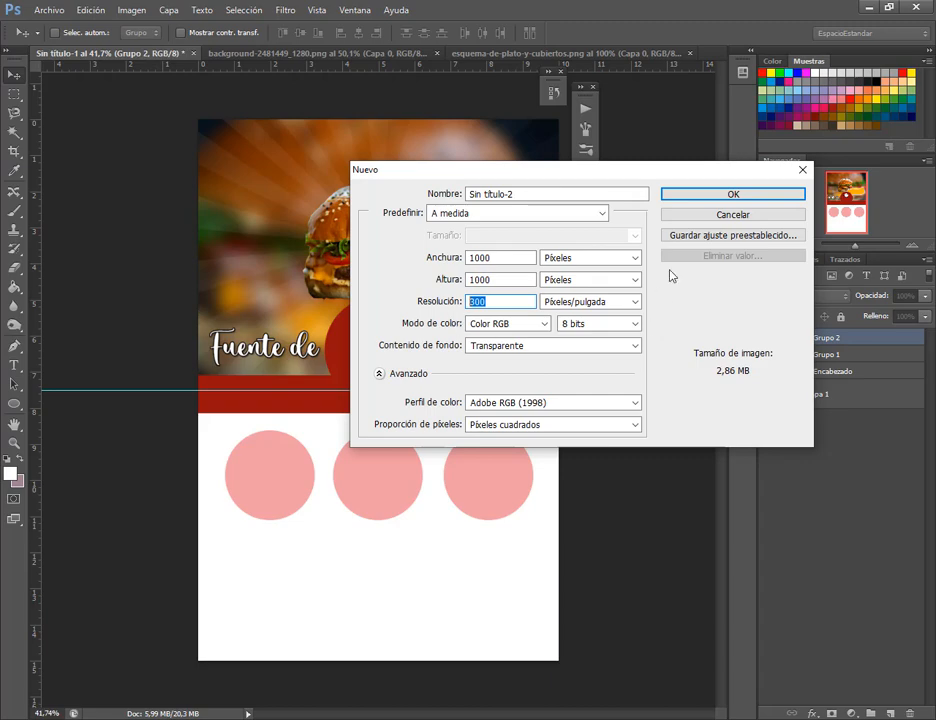
pyautogui.write('9')
pyautogui.press('BackSpace')
pyautogui.write('72')
pyautogui.press('Return')
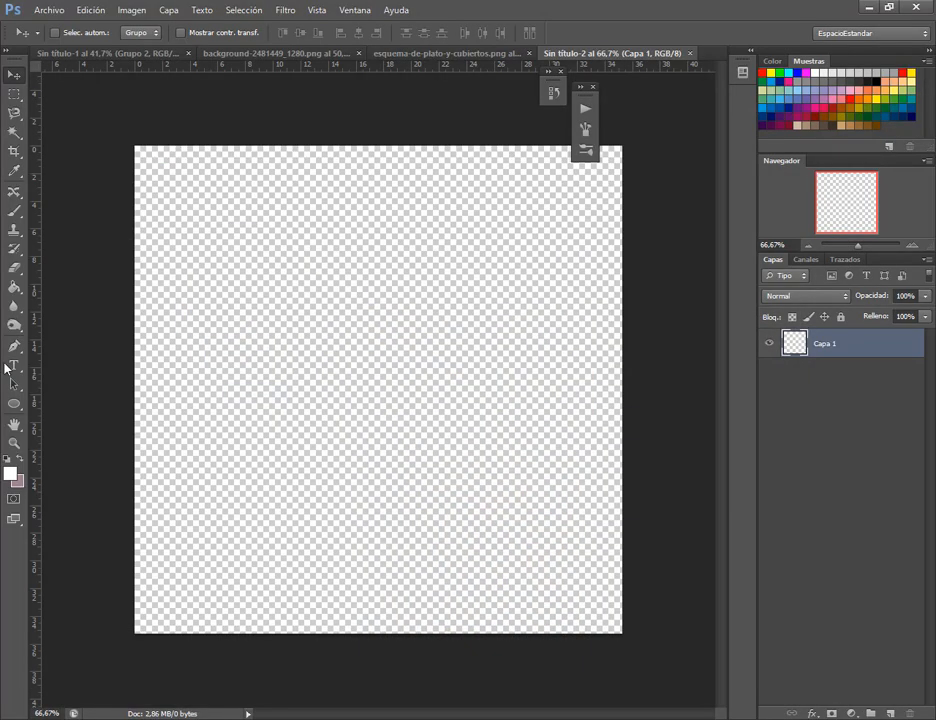
# Step: Add the text "PS" in black 24 pt Merciful Heart on the blank canvas
pyautogui.click(14, 365)
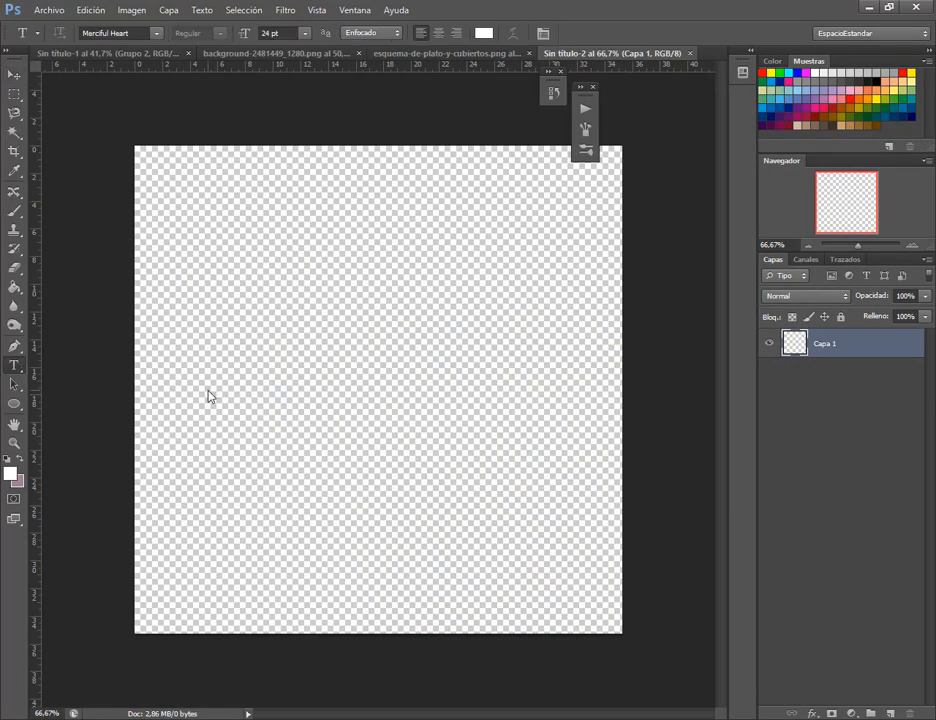
pyautogui.click(484, 33)
pyautogui.click(514, 263)
pyautogui.click(487, 306)
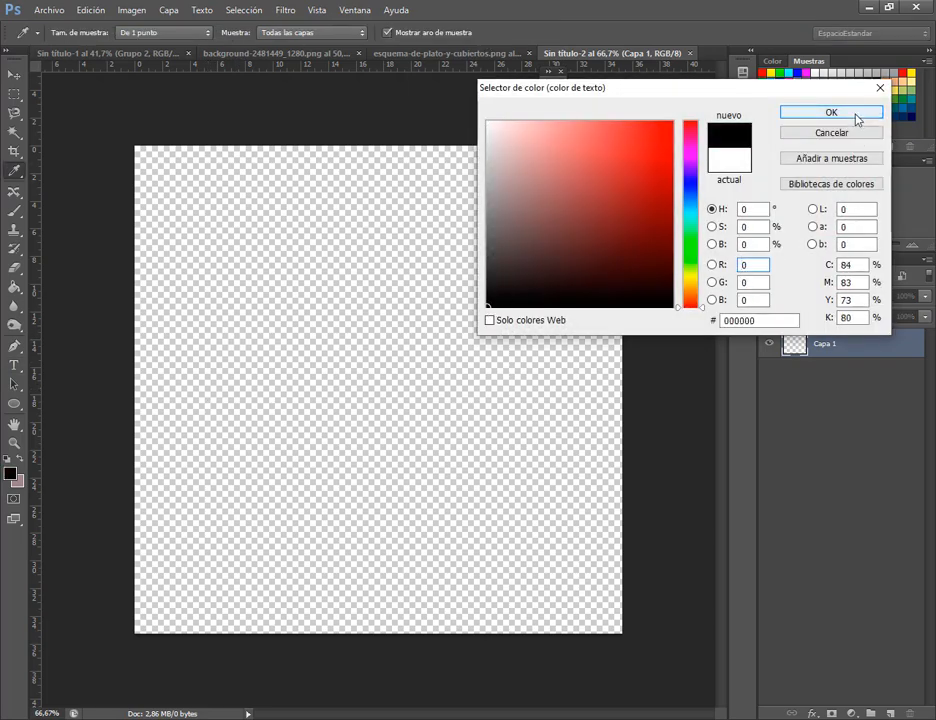
pyautogui.click(856, 116)
pyautogui.click(265, 346)
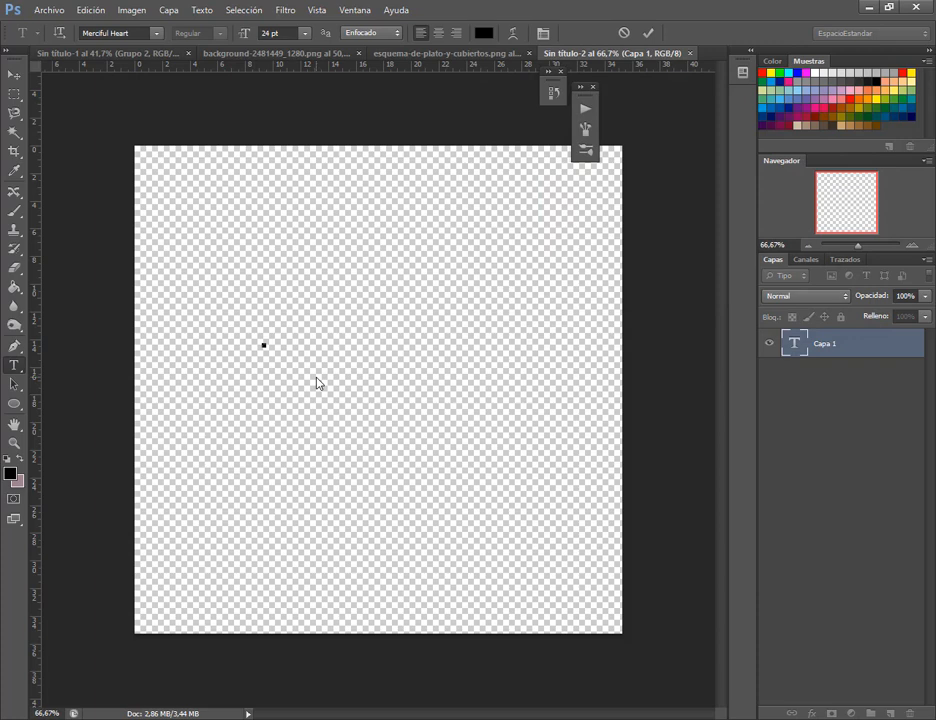
pyautogui.write('PS')
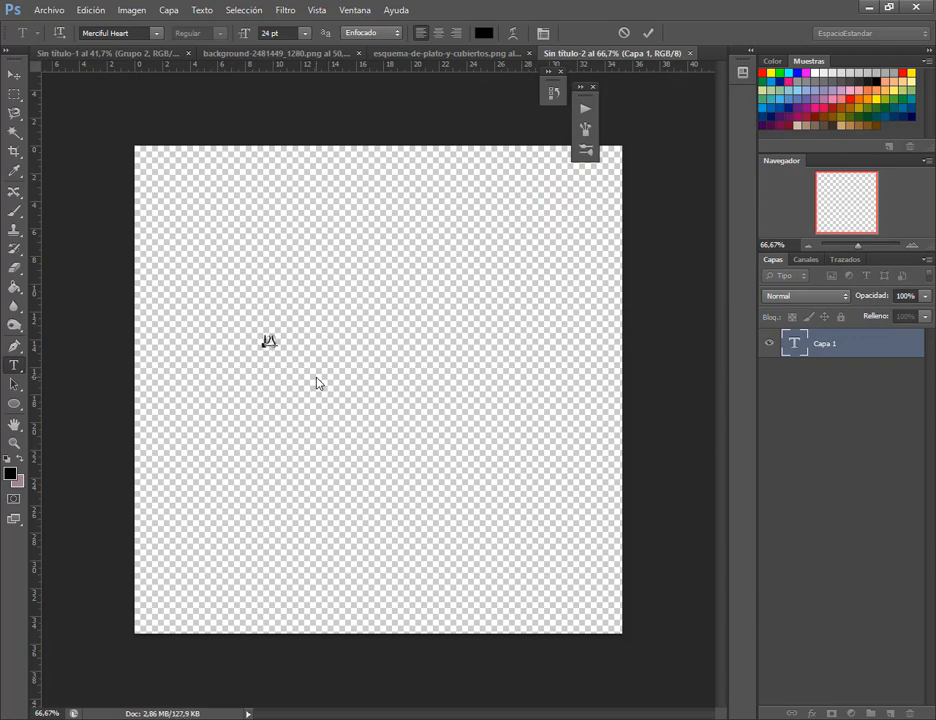
# Step: Enlarge the PS text to about 277 pt and place it in the upper middle of the canvas
pyautogui.click(13, 75)
pyautogui.hotkey('ctrl', 't')
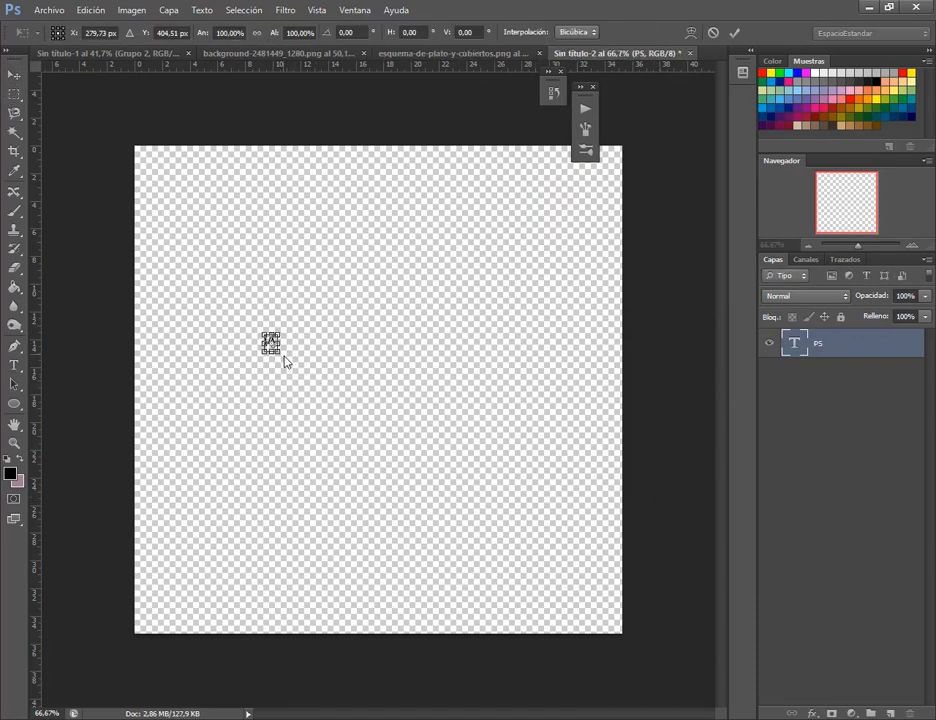
pyautogui.moveTo(282, 351); pyautogui.dragTo(463, 523)
pyautogui.moveTo(386, 445); pyautogui.dragTo(424, 348)
pyautogui.press('Return')
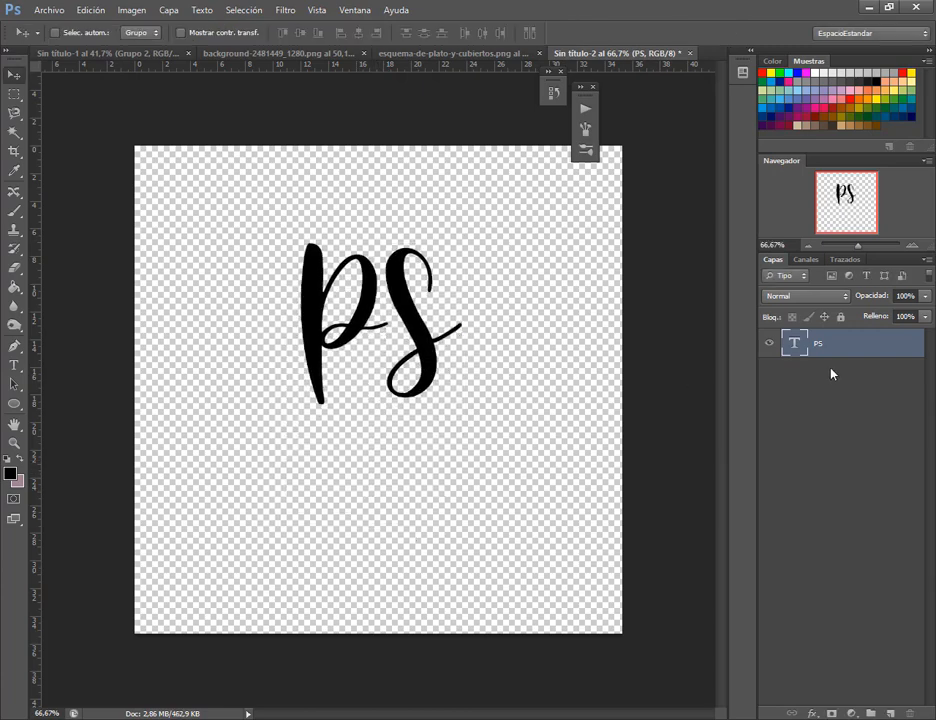
# Step: Change the PS text's font to Minion Pro and its wording to "Photoshop"
pyautogui.doubleClick(797, 345)
pyautogui.click(156, 33)
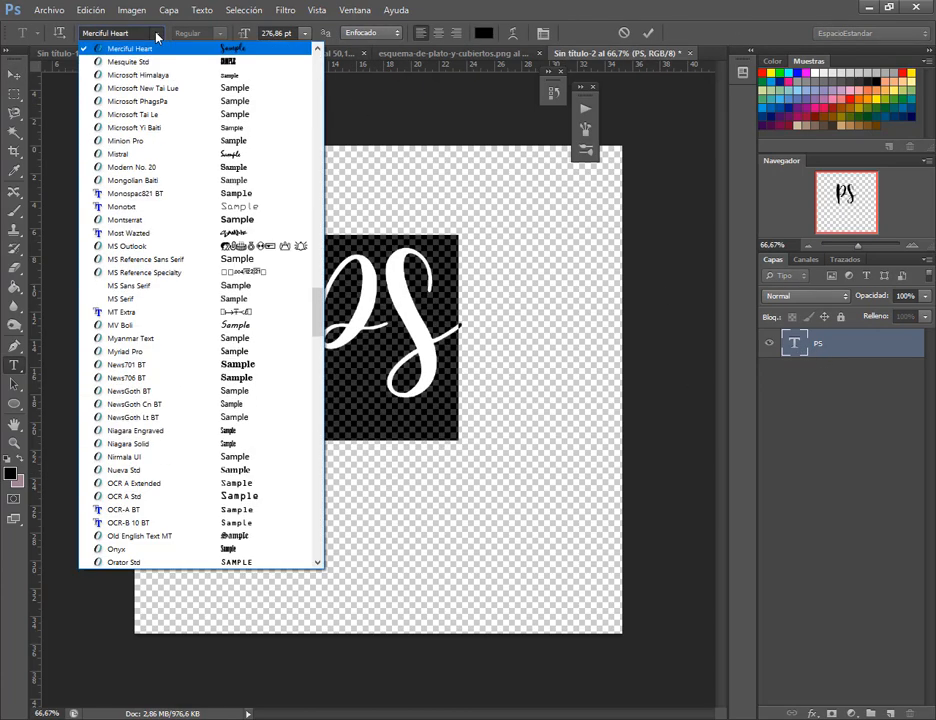
pyautogui.click(150, 141)
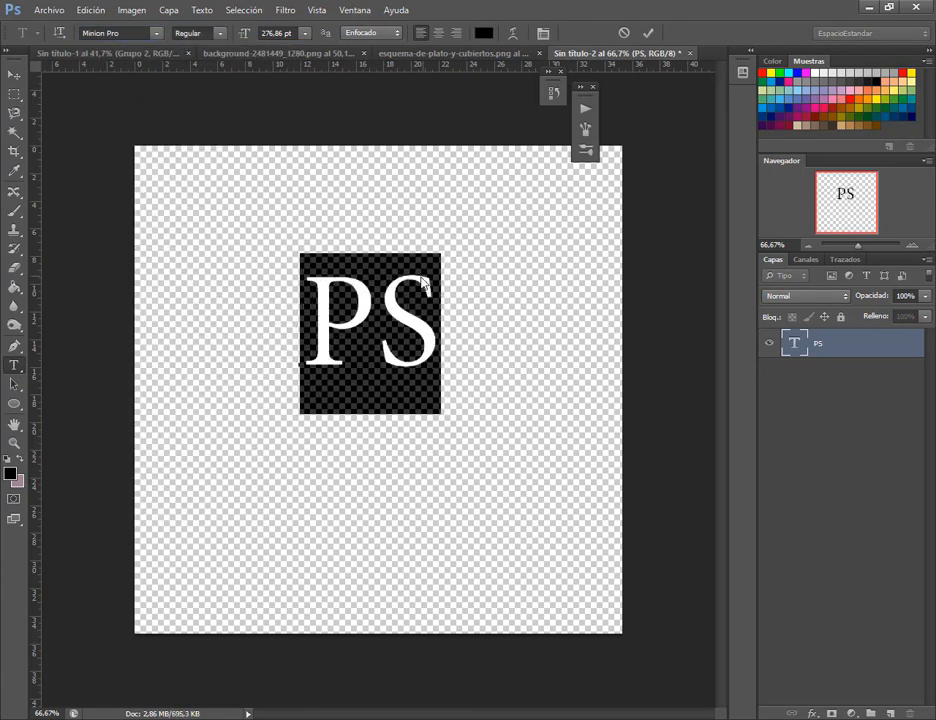
pyautogui.click(376, 325)
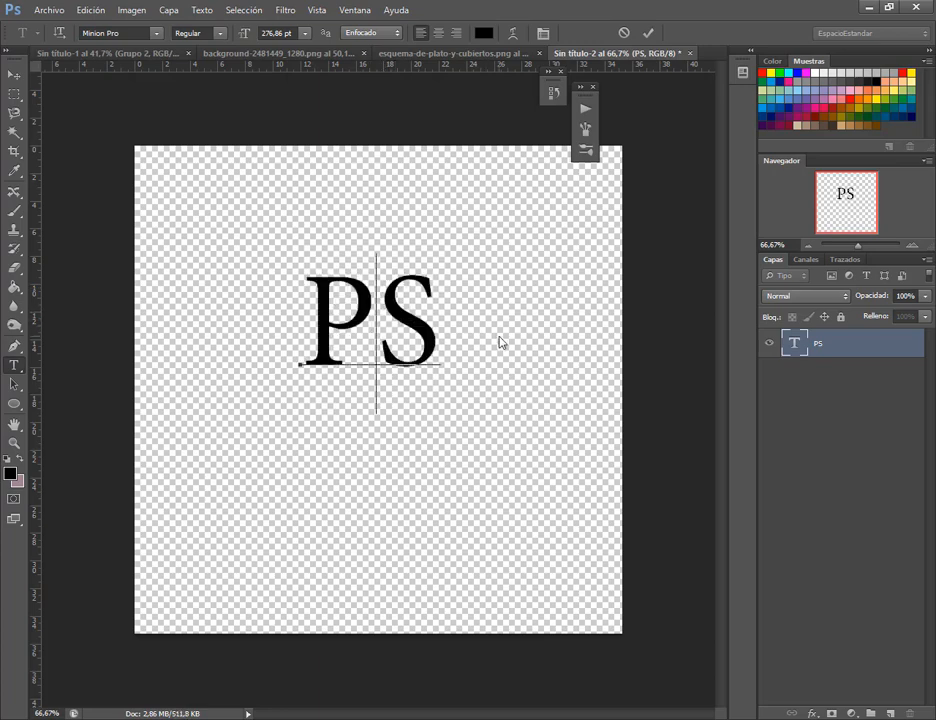
pyautogui.press('Delete')
pyautogui.write('hoto')
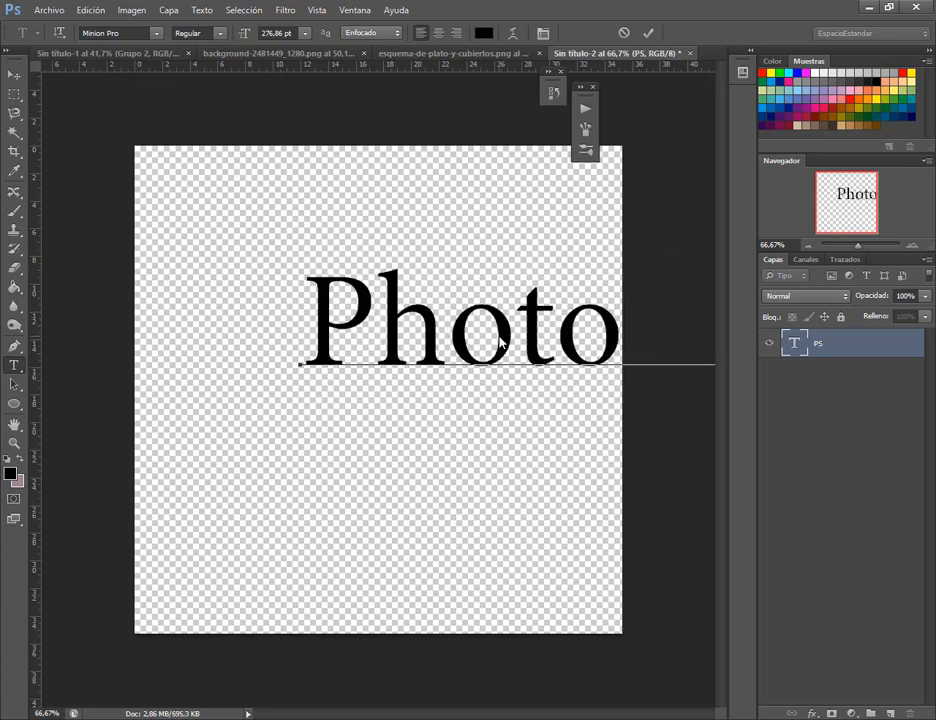
# Step: Scale the Photoshop text down to fit inside the canvas and centre it near the middle
pyautogui.click(13, 74)
pyautogui.moveTo(494, 330); pyautogui.dragTo(322, 383)
pyautogui.hotkey('ctrl', 't')
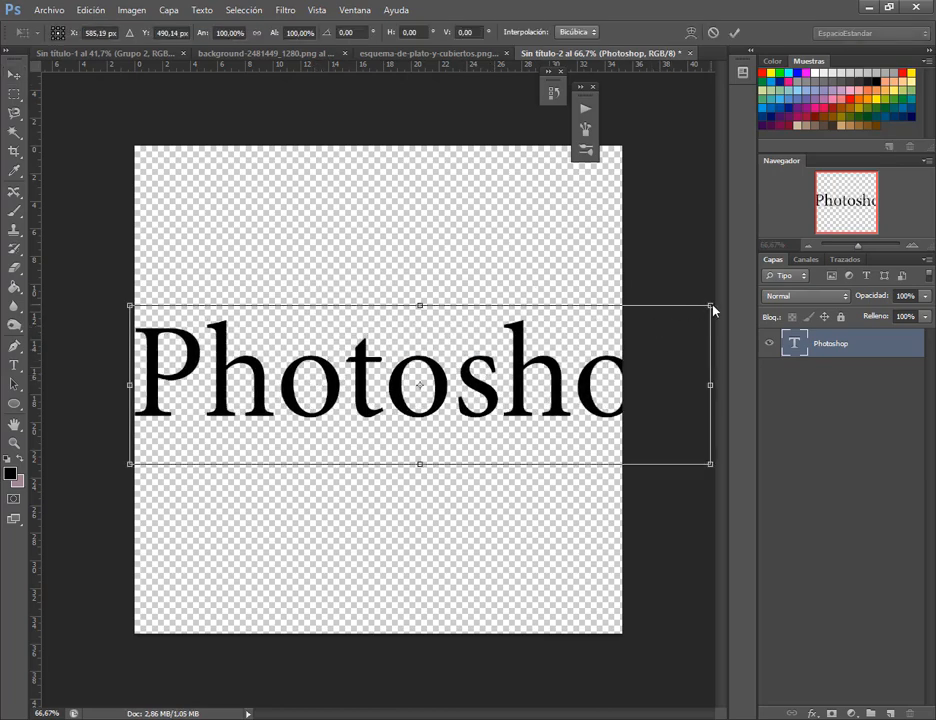
pyautogui.moveTo(712, 310); pyautogui.dragTo(437, 376)
pyautogui.moveTo(375, 420); pyautogui.dragTo(450, 381)
pyautogui.press('Return')
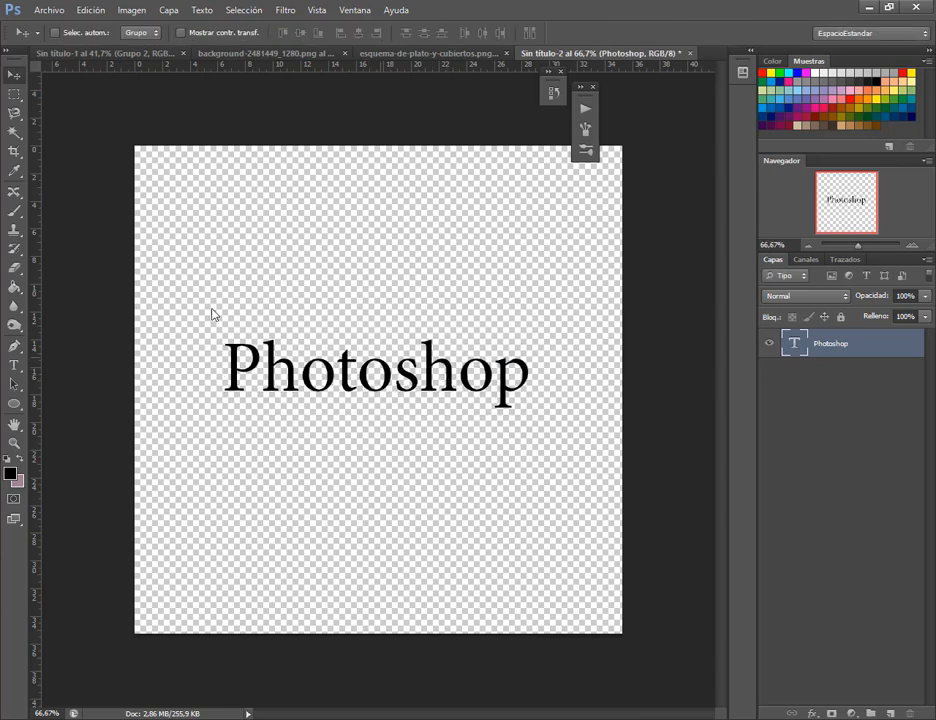
# Step: Draw an unfilled circle about 766 px across with a 3 pt black stroke around the word Photoshop
pyautogui.press('u')
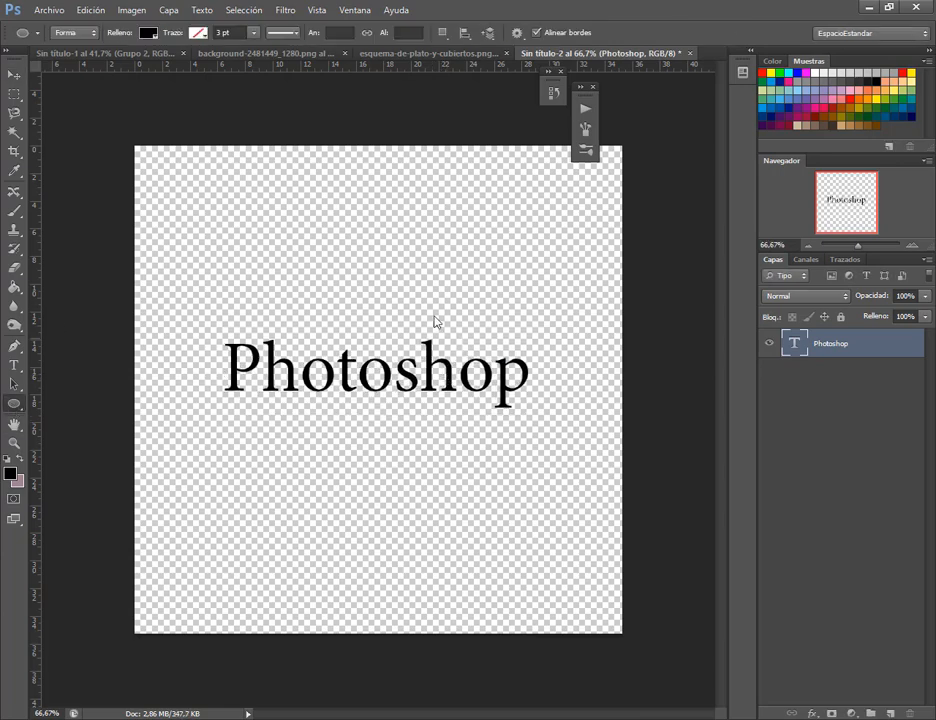
pyautogui.click(148, 33)
pyautogui.click(88, 62)
pyautogui.click(197, 35)
pyautogui.click(164, 62)
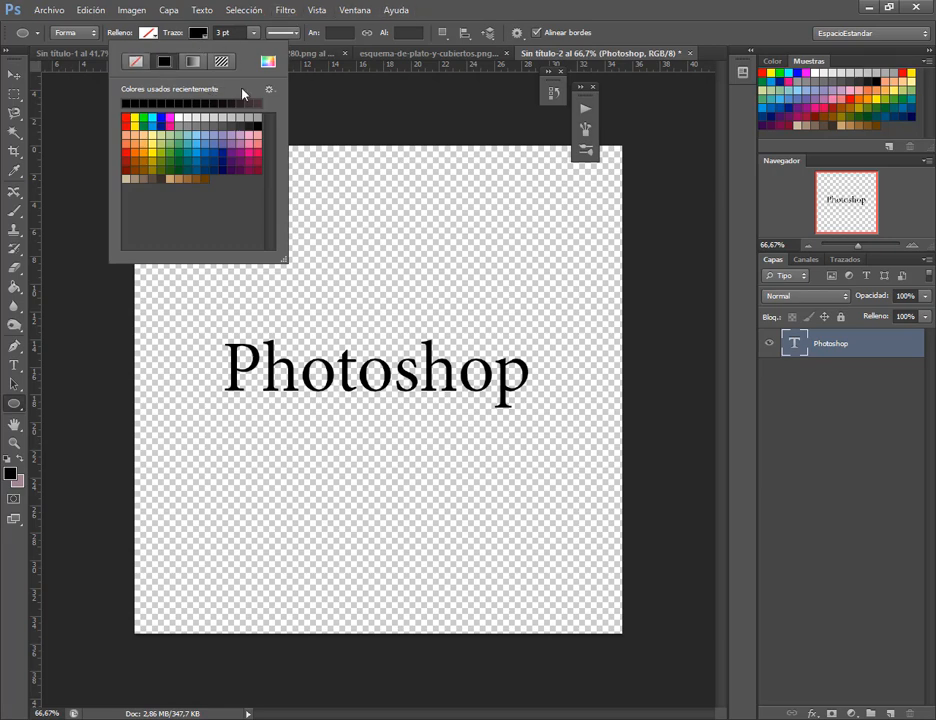
pyautogui.click(549, 6)
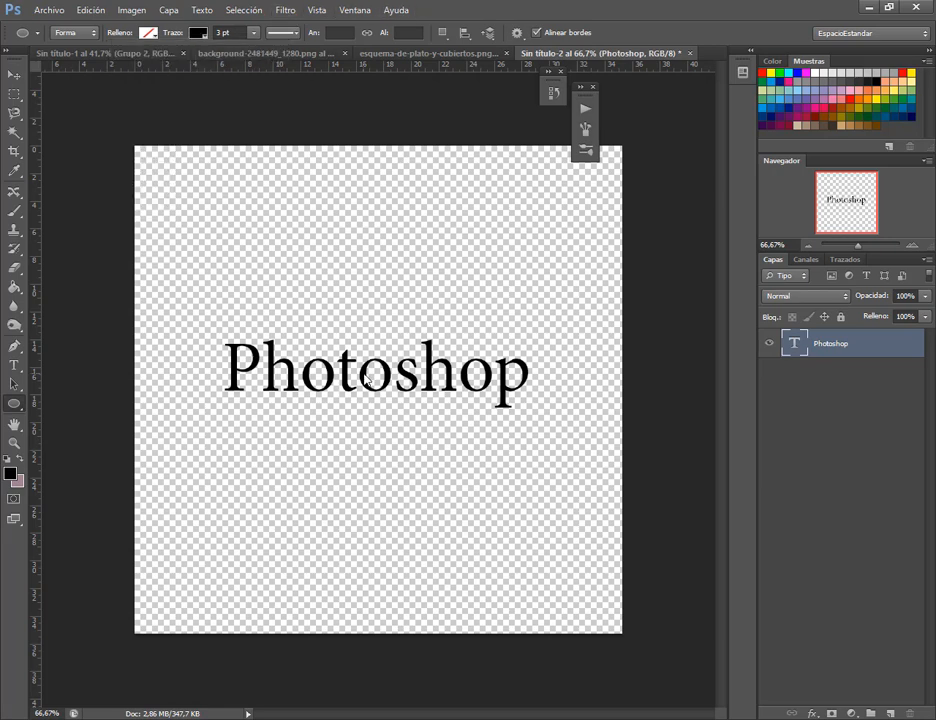
pyautogui.moveTo(372, 385); pyautogui.dragTo(559, 584)
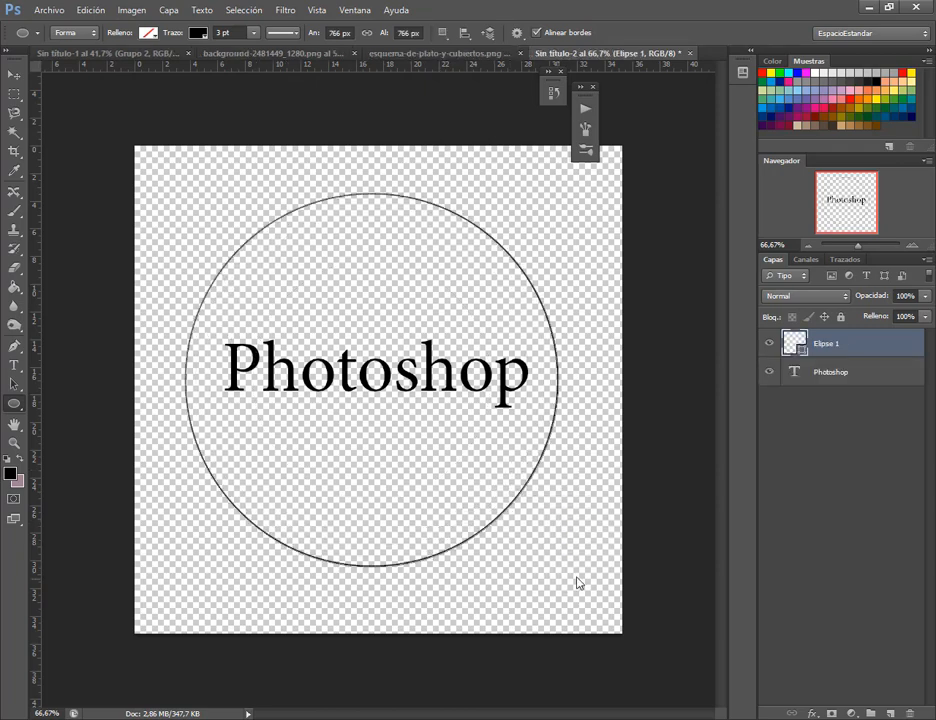
# Step: Thicken the circle's stroke to about 6.11 pt
pyautogui.click(253, 33)
pyautogui.moveTo(266, 50); pyautogui.dragTo(258, 52)
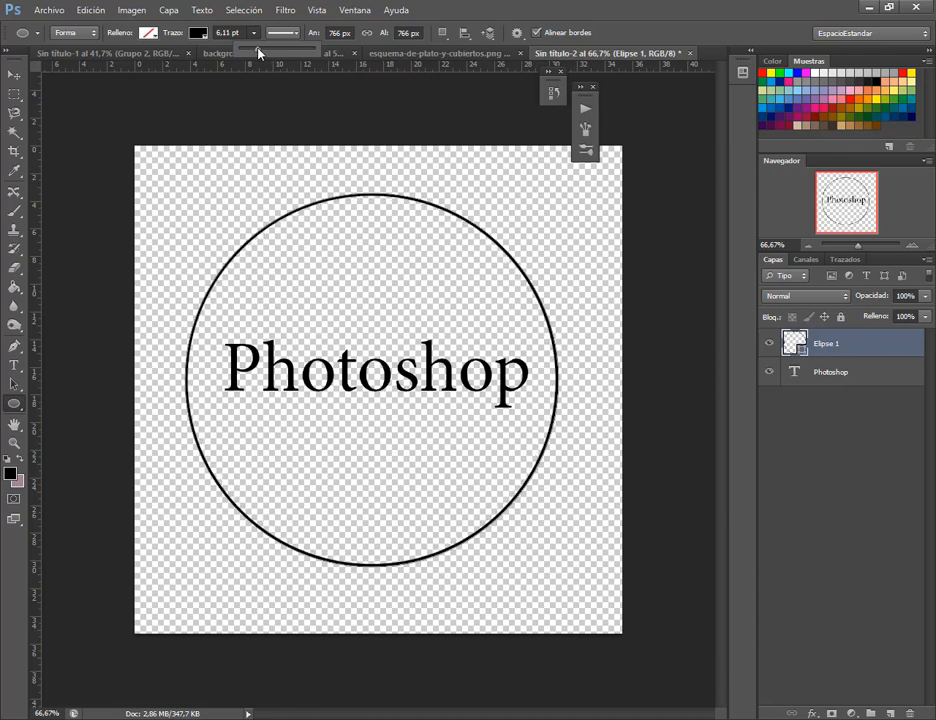
pyautogui.click(14, 74)
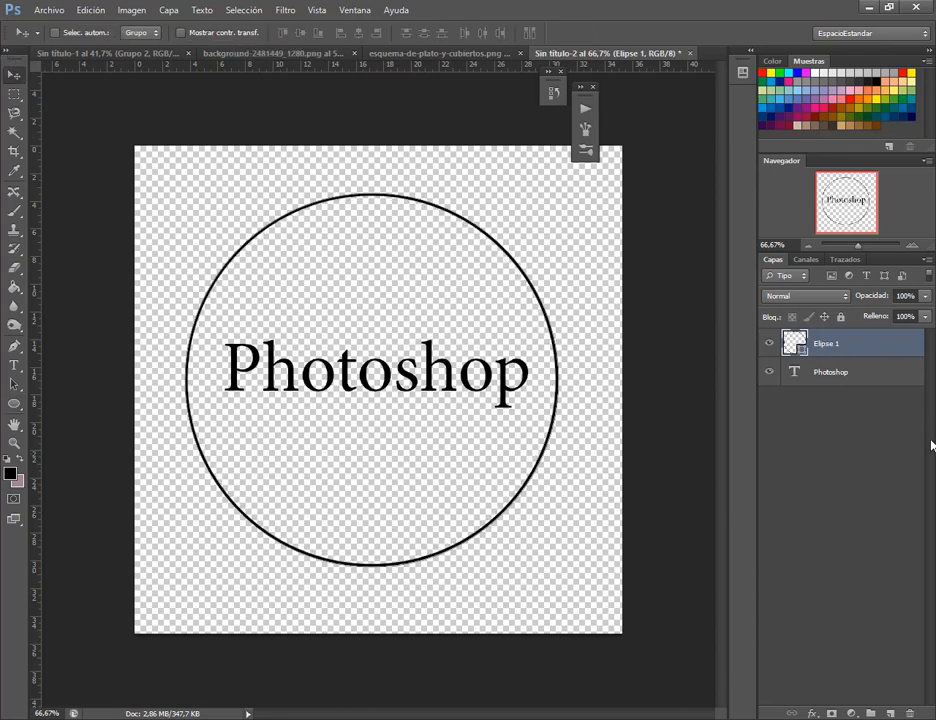
# Step: Duplicate the circle and scale the copy down about its centre to about 94% to form a concentric inner ring
pyautogui.hotkey('ctrl', 'j')
pyautogui.hotkey('ctrl', 't')
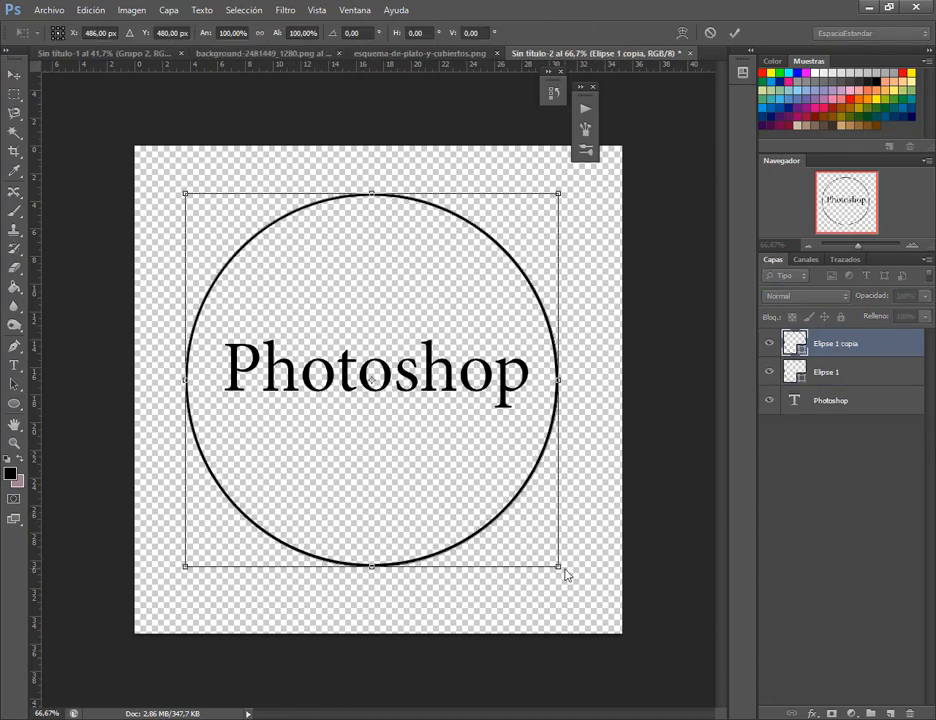
pyautogui.moveTo(564, 570); pyautogui.dragTo(548, 563)
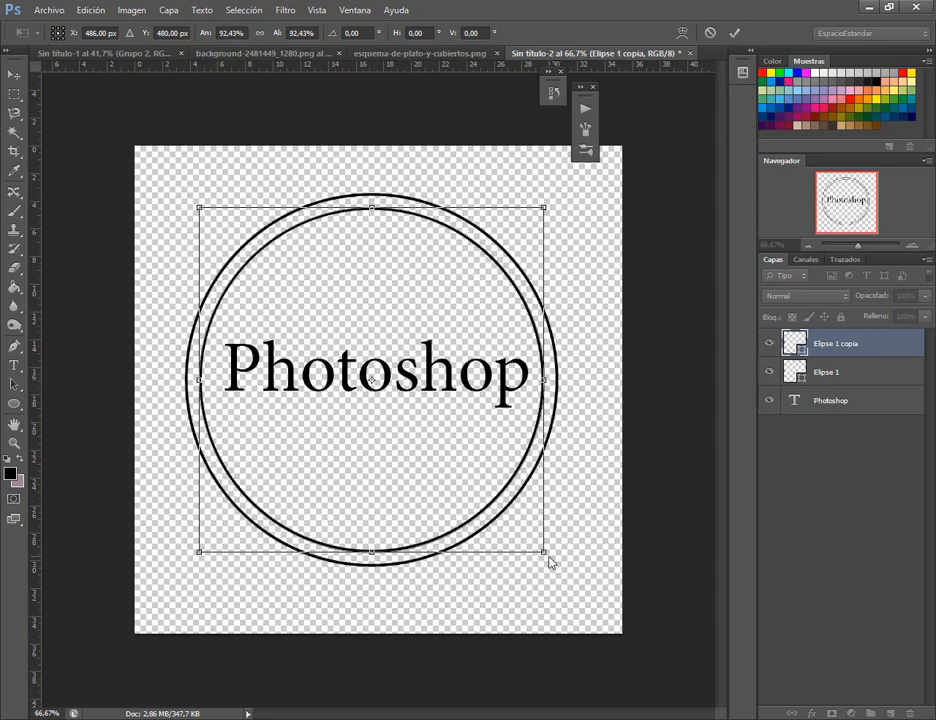
pyautogui.press('Return')
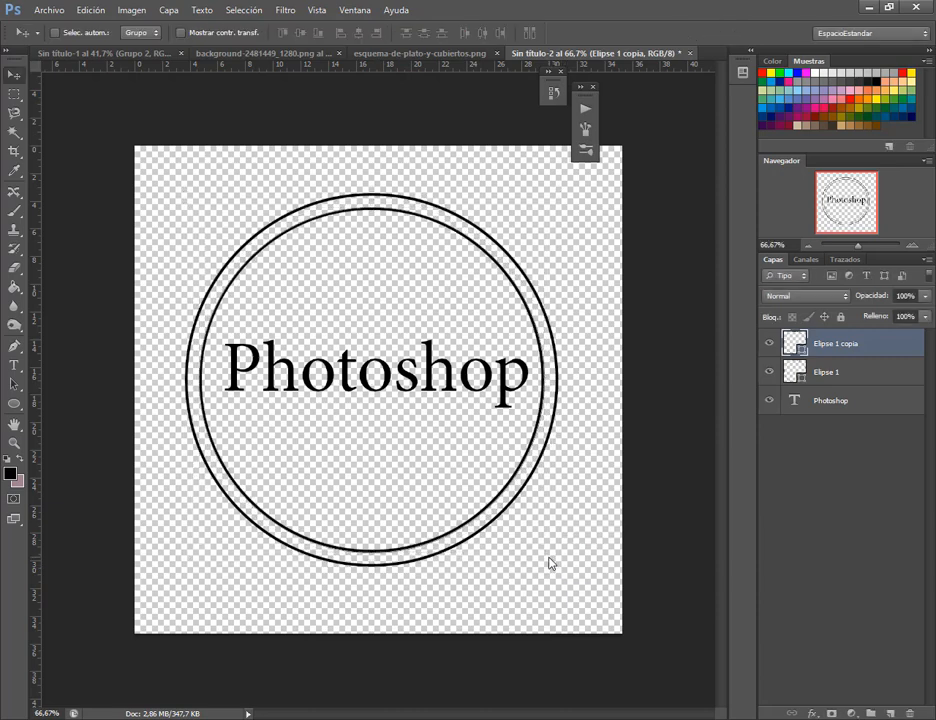
pyautogui.hotkey('ctrl', 't')
pyautogui.moveTo(545, 553); pyautogui.dragTo(548, 559)
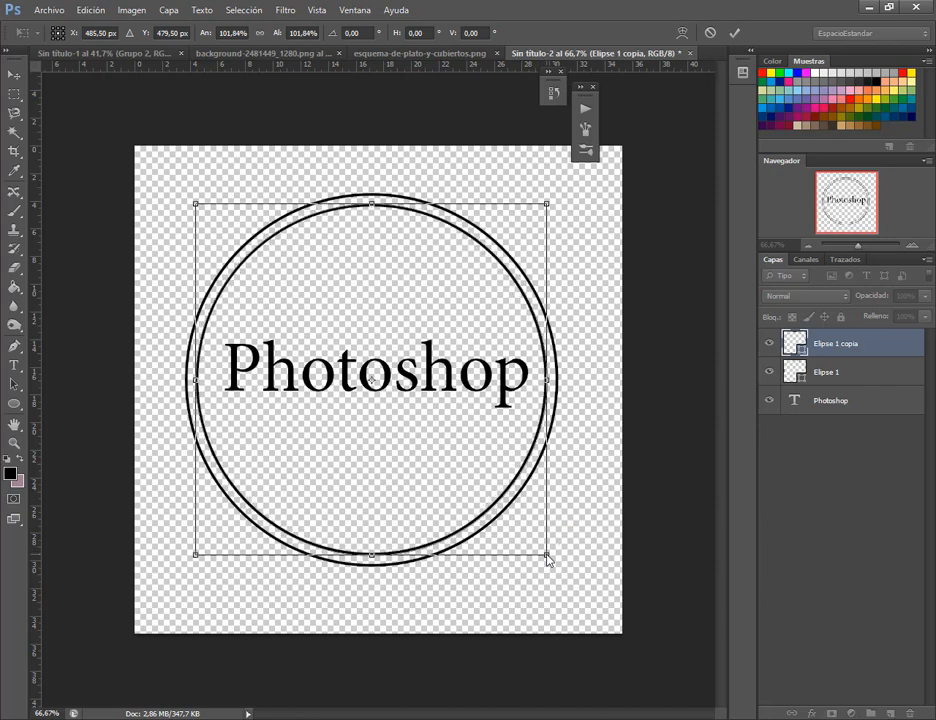
pyautogui.press('Return')
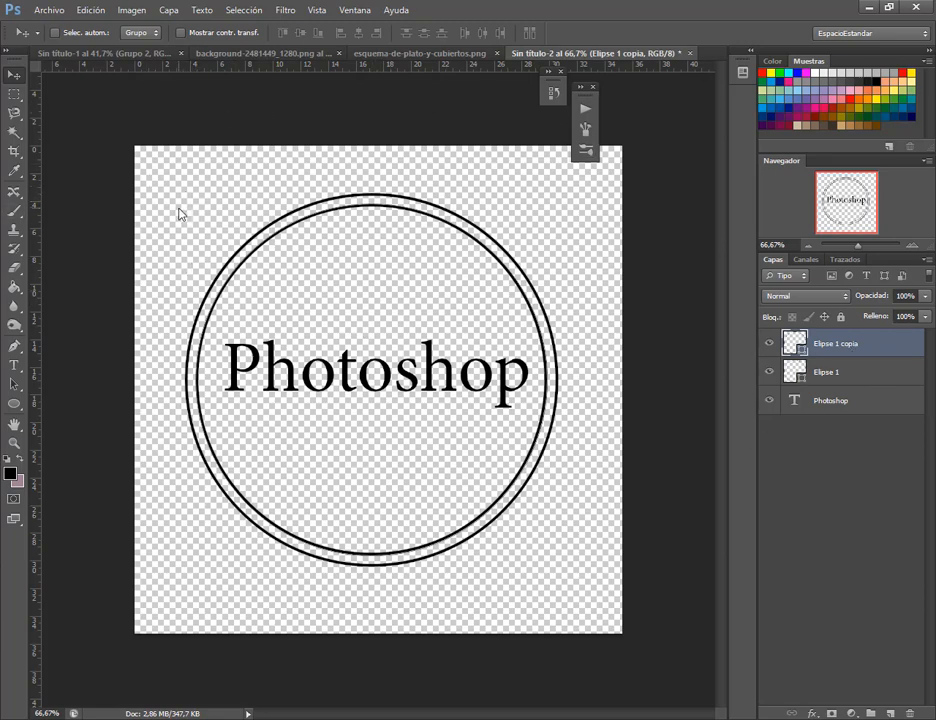
# Step: Define the circled Photoshop artwork as a brush preset named "photoshop"
pyautogui.click(89, 12)
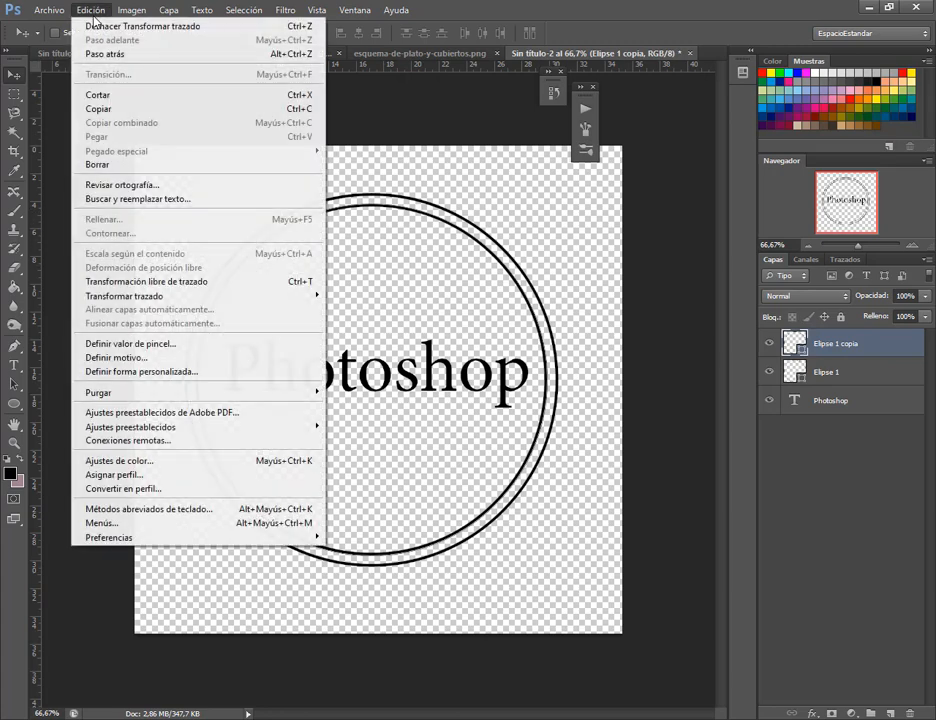
pyautogui.click(154, 346)
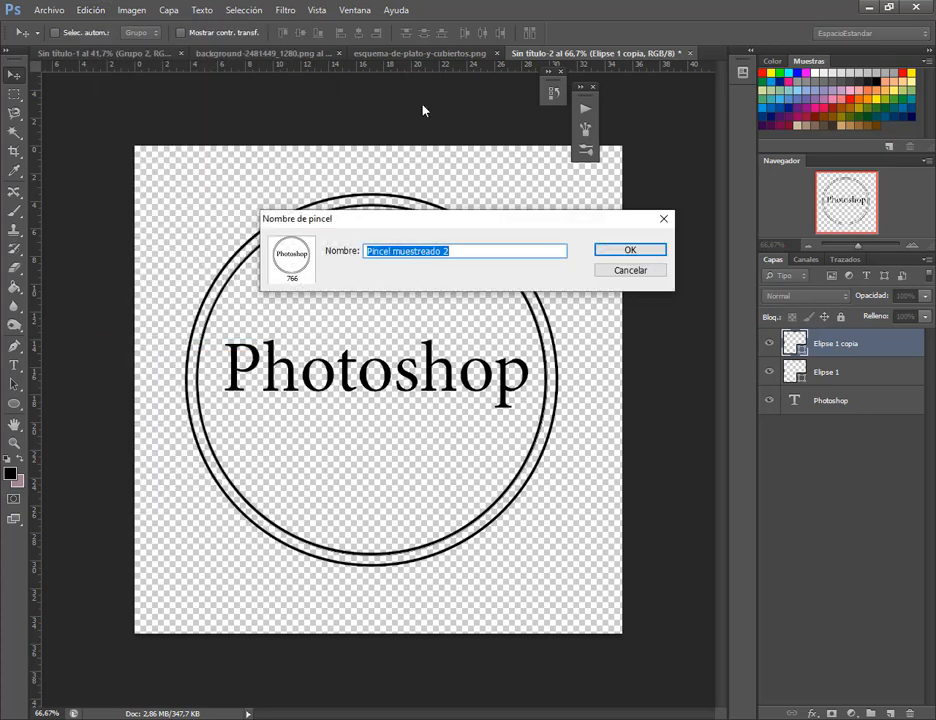
pyautogui.write('photoshop')
pyautogui.press('Return')
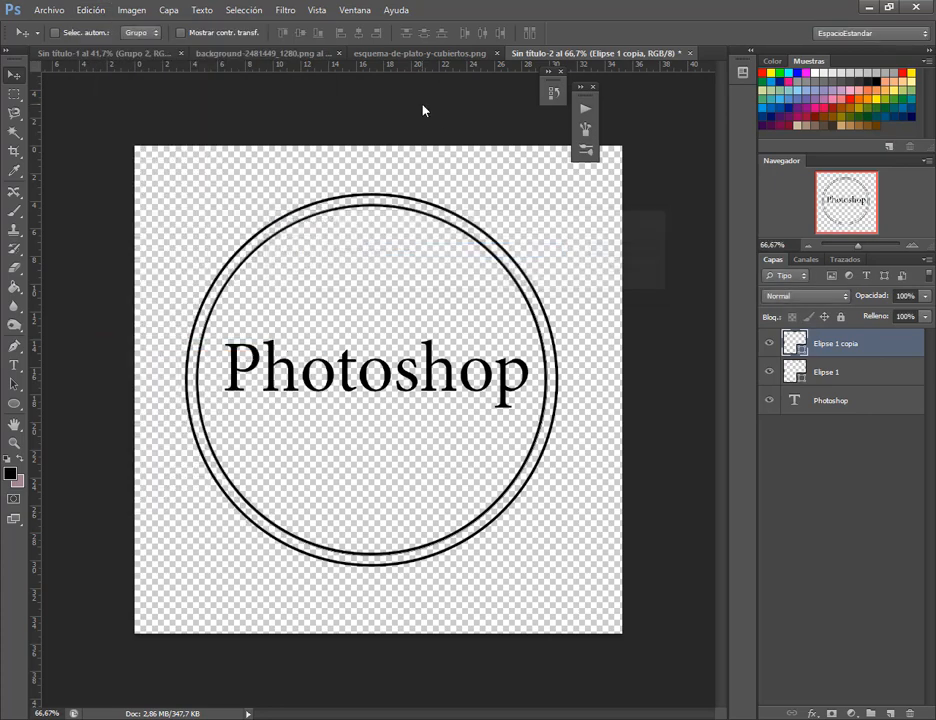
# Step: Add a new layer above the groups in the burger flyer document and choose the 766 px Photoshop stamp brush
pyautogui.click(70, 53)
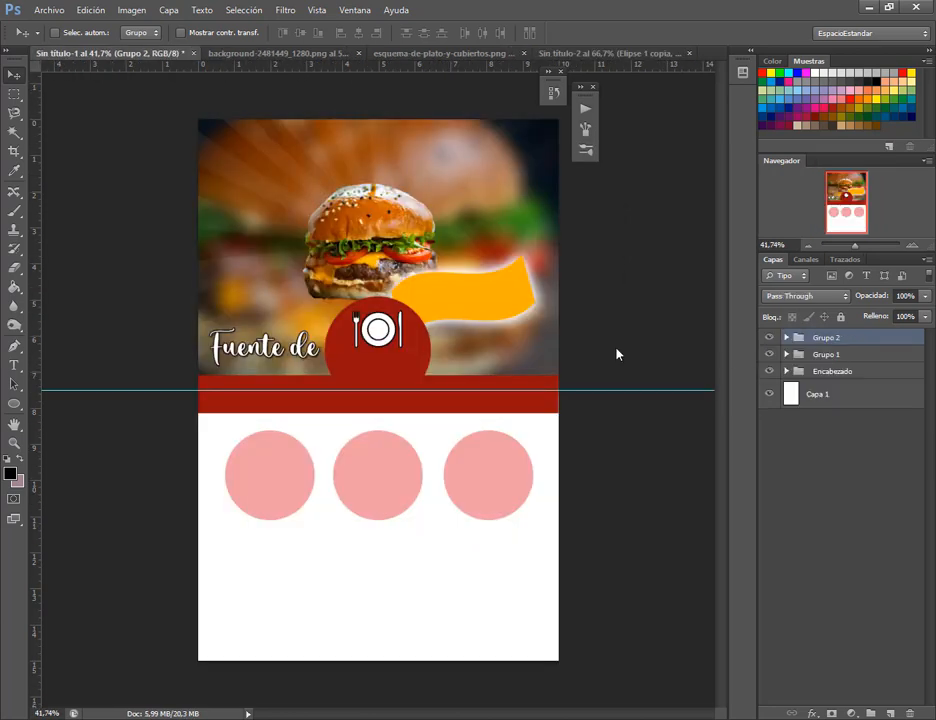
pyautogui.click(14, 211)
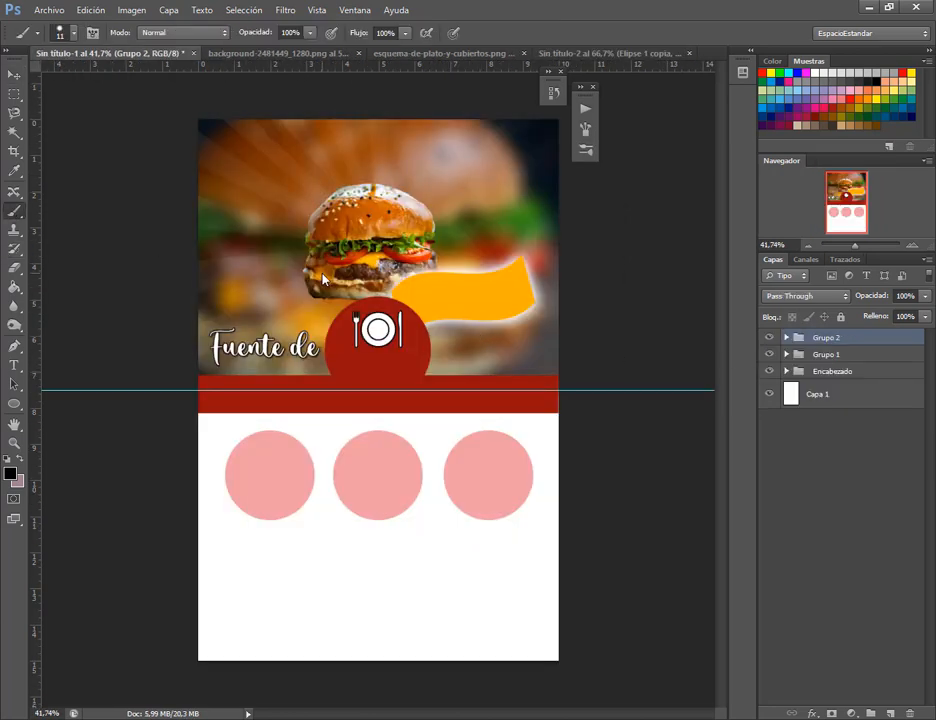
pyautogui.click(890, 713)
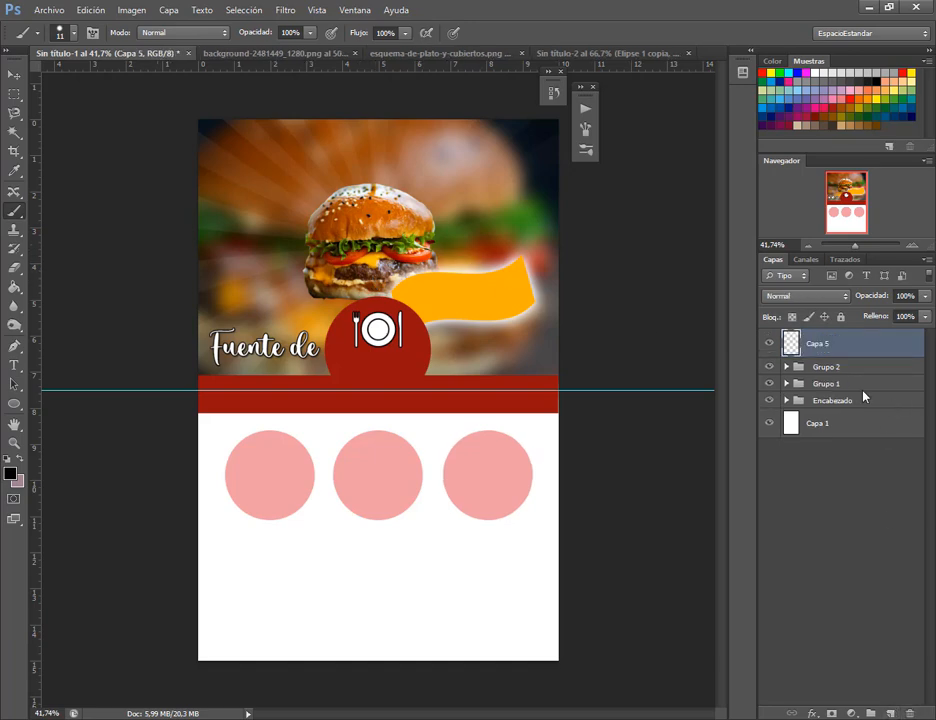
pyautogui.rightClick(397, 286)
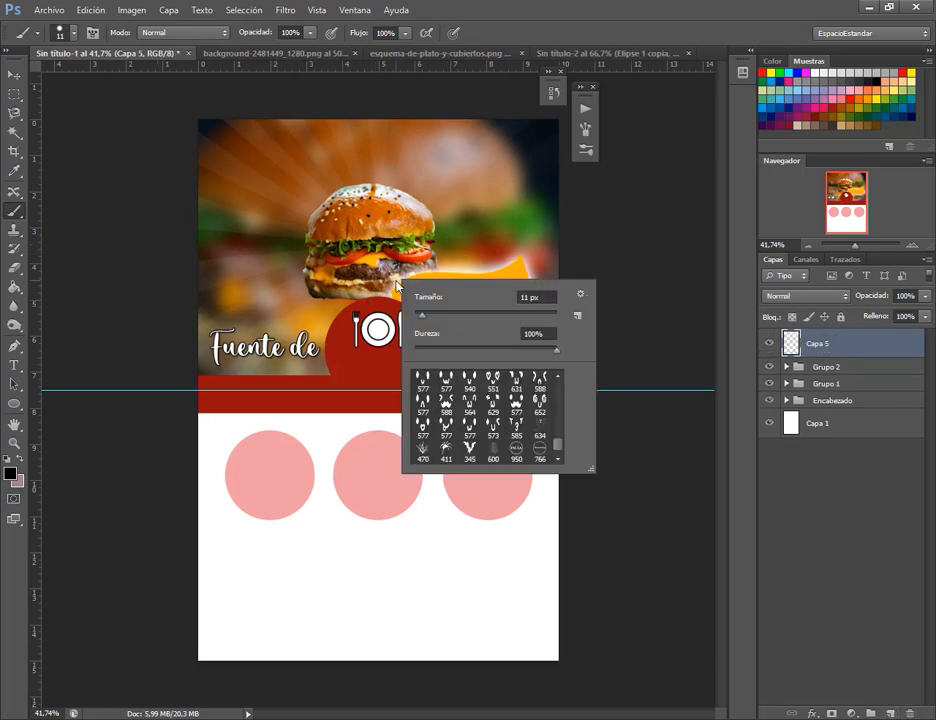
pyautogui.click(540, 452)
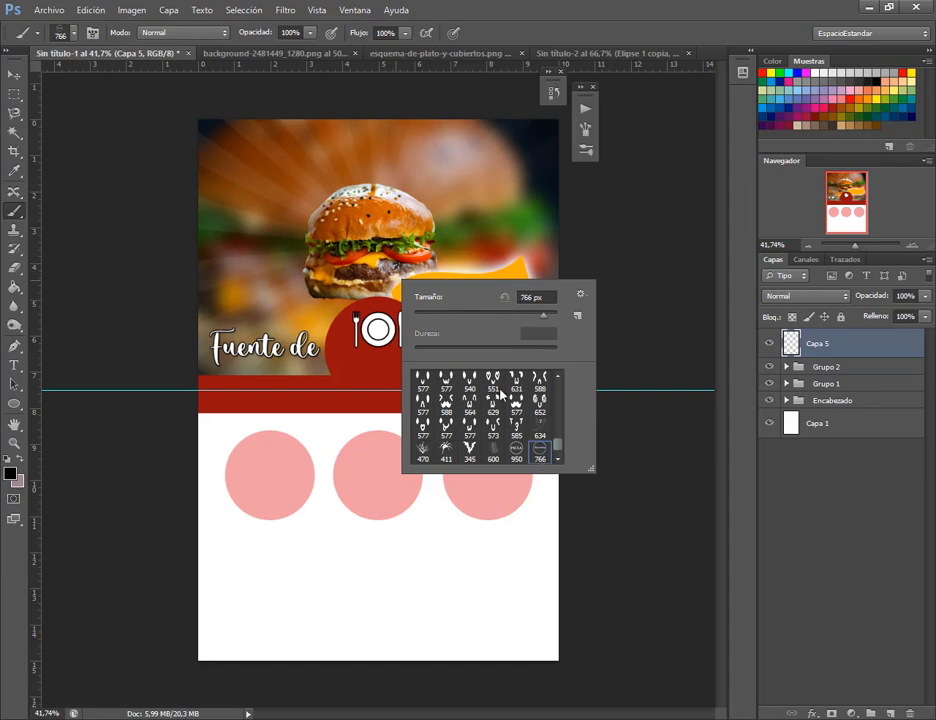
pyautogui.click(746, 2)
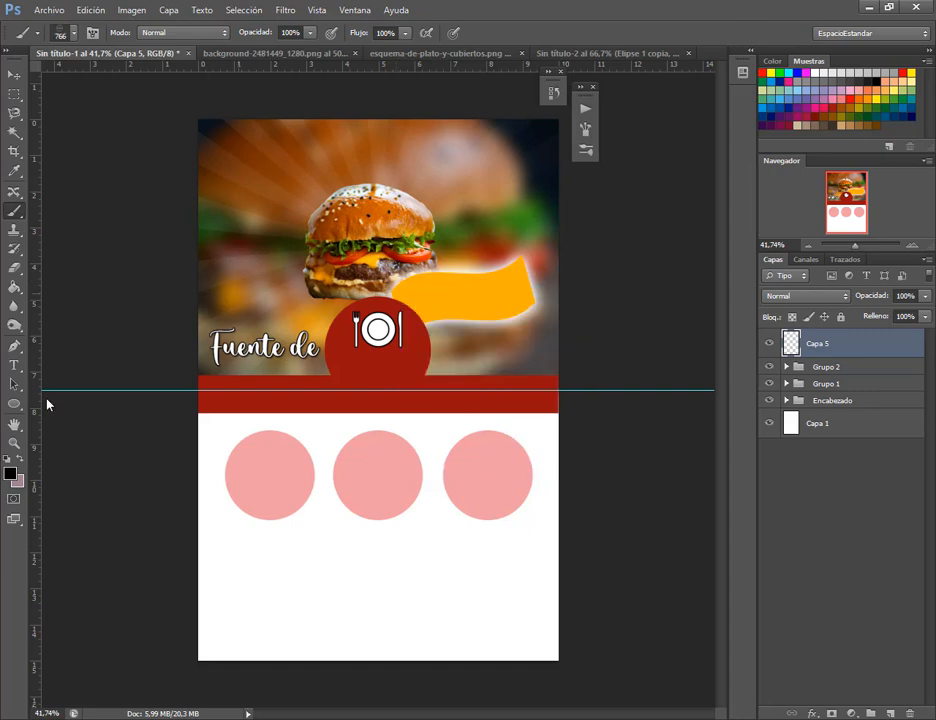
# Step: Set the foreground colour to grey 747171 and stamp the Photoshop brush once over the red band
pyautogui.click(11, 474)
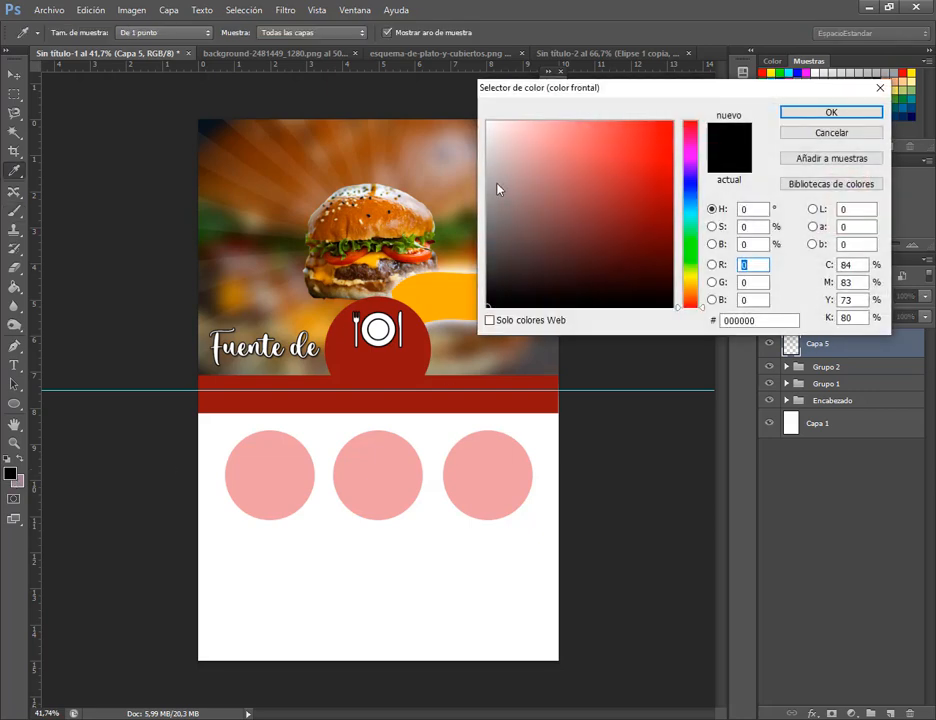
pyautogui.click(491, 222)
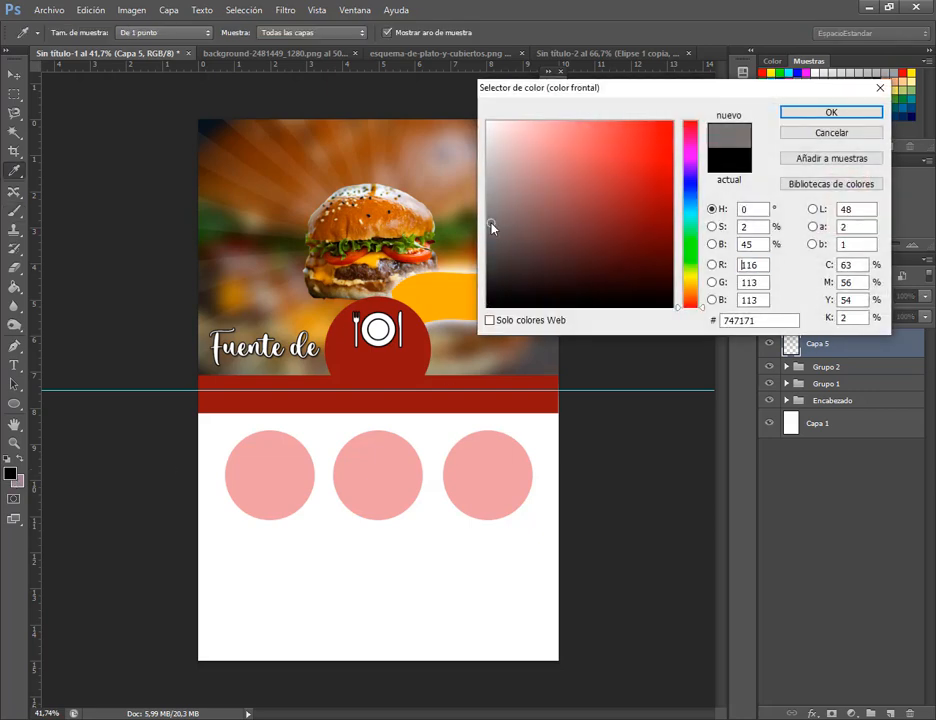
pyautogui.click(443, 385)
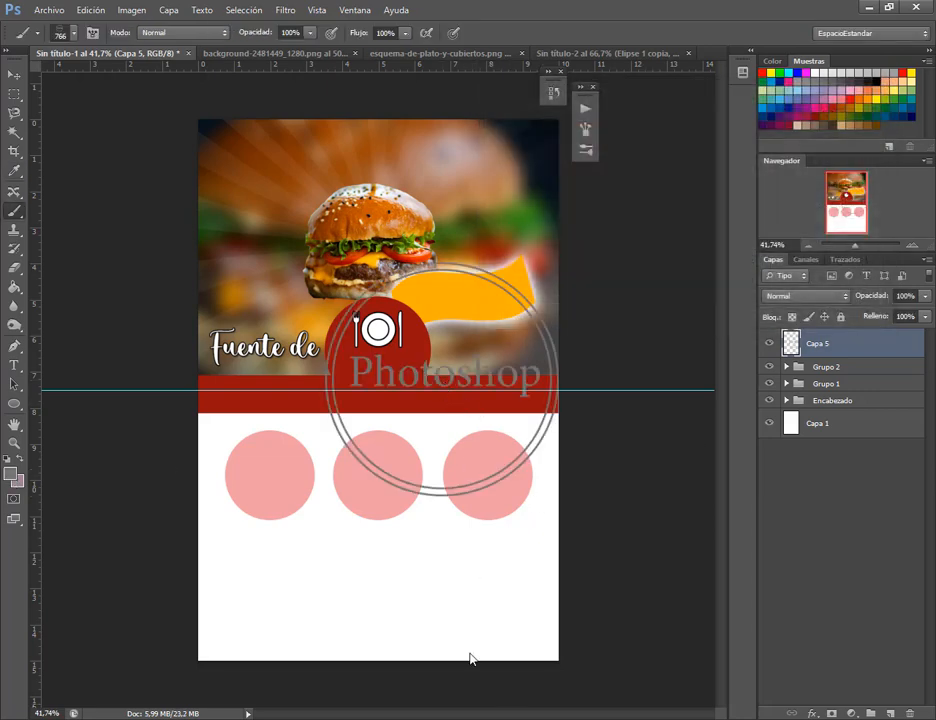
# Step: Rotate the stamp clockwise so its text slants downward, and position it over the red band and pink circles
pyautogui.click(14, 75)
pyautogui.moveTo(447, 386); pyautogui.dragTo(410, 490)
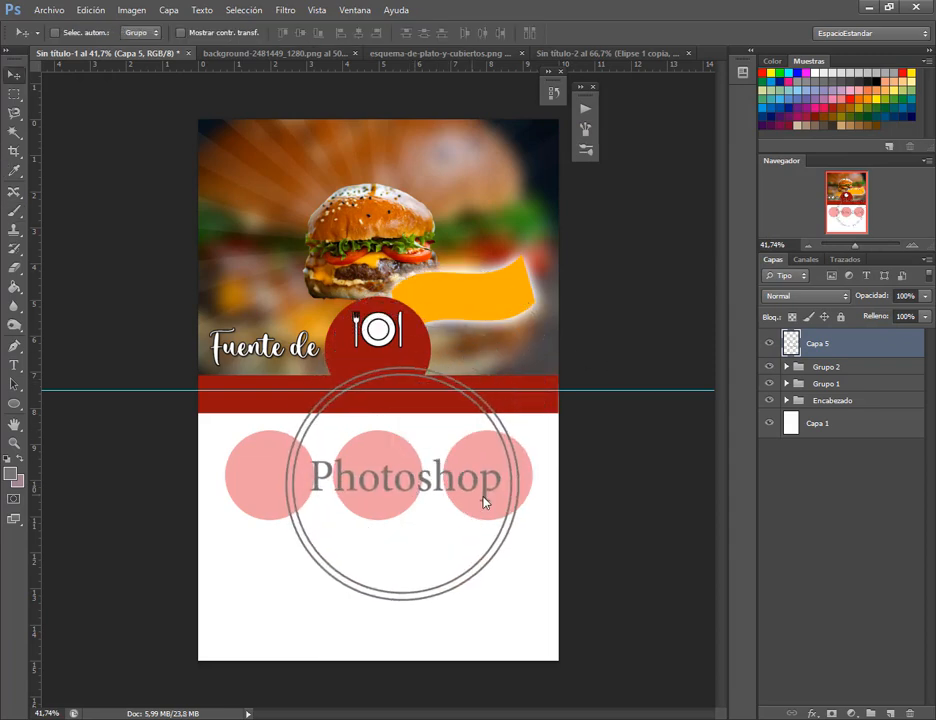
pyautogui.hotkey('ctrl', 't')
pyautogui.moveTo(535, 510); pyautogui.dragTo(447, 527)
pyautogui.press('Return')
pyautogui.moveTo(458, 478); pyautogui.dragTo(478, 423)
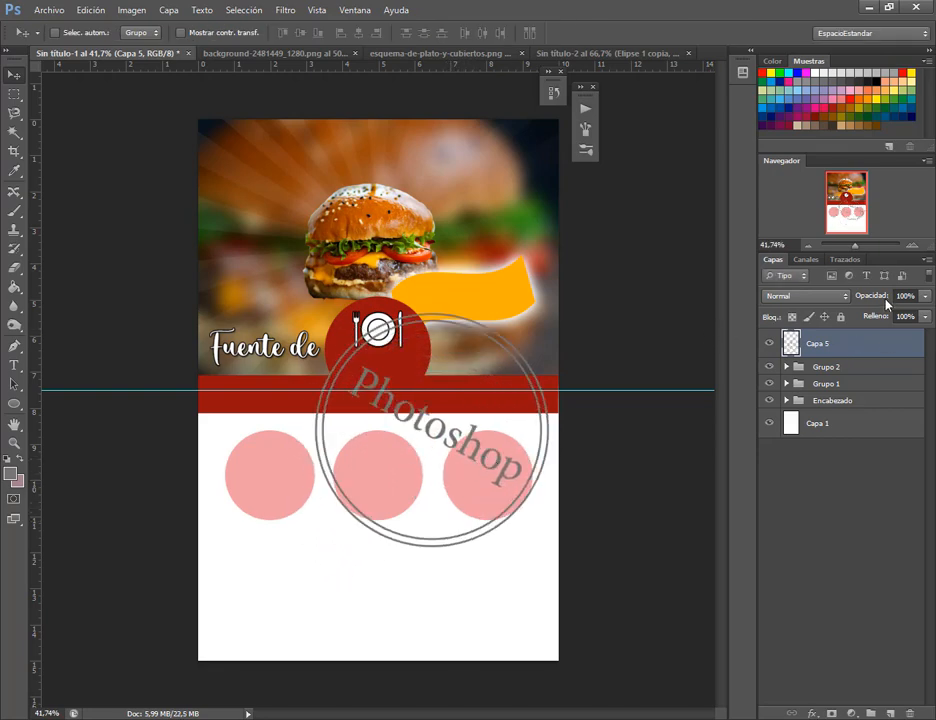
# Step: Try the stamp layer at 36% opacity in different positions over the red band and restore it to 100%
pyautogui.moveTo(886, 304); pyautogui.dragTo(836, 299)
pyautogui.moveTo(489, 408); pyautogui.dragTo(487, 336)
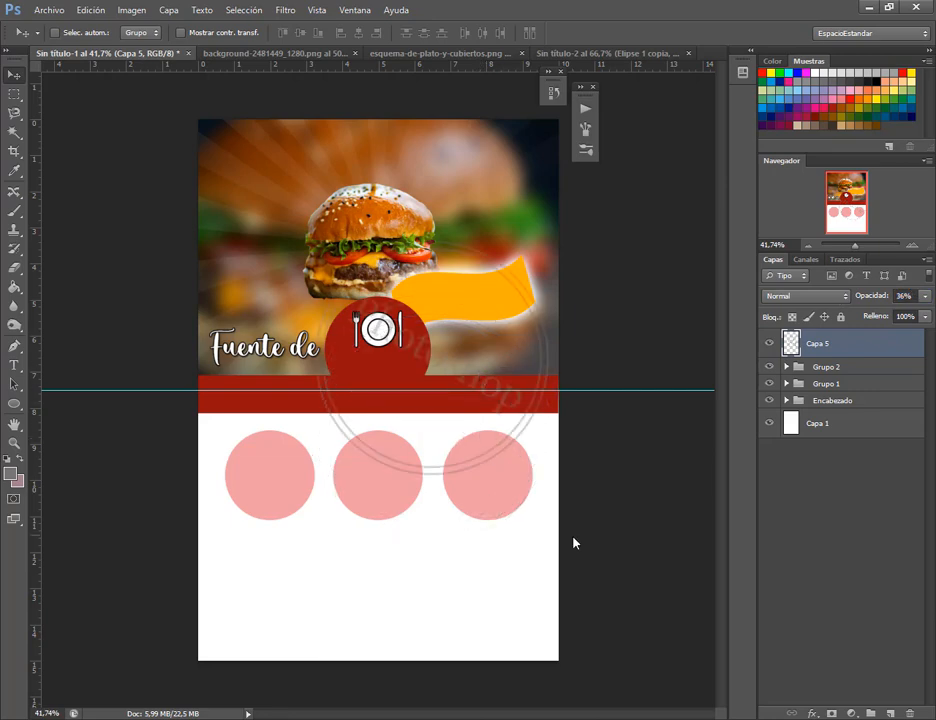
pyautogui.moveTo(507, 398); pyautogui.dragTo(497, 438)
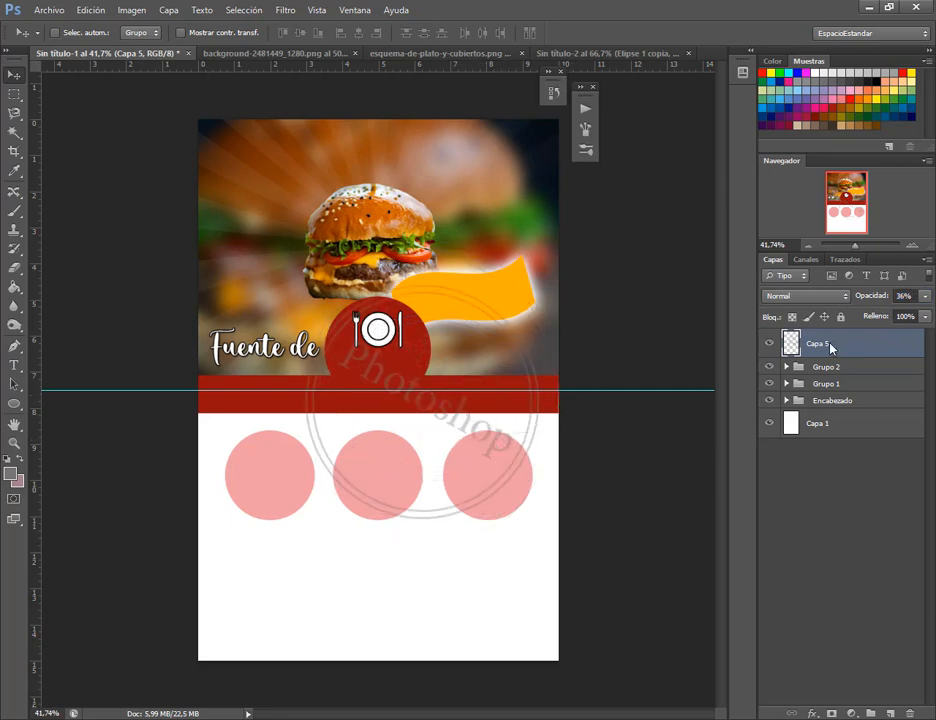
pyautogui.moveTo(886, 299); pyautogui.dragTo(932, 299)
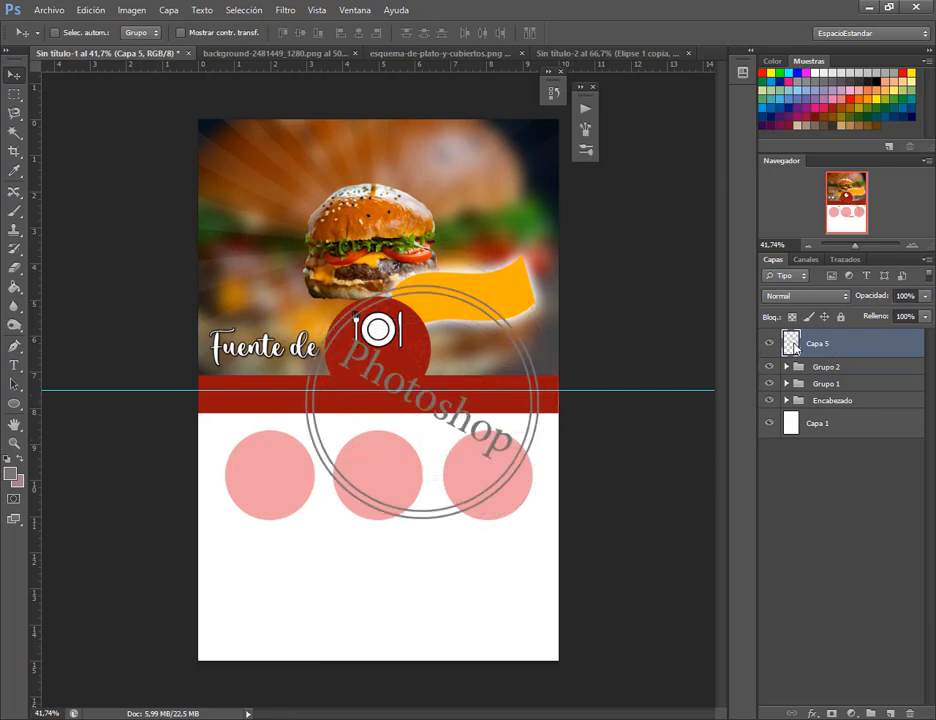
# Step: Apply a Color Overlay layer style in bright red fe0000 to the stamp layer
pyautogui.rightClick(840, 352)
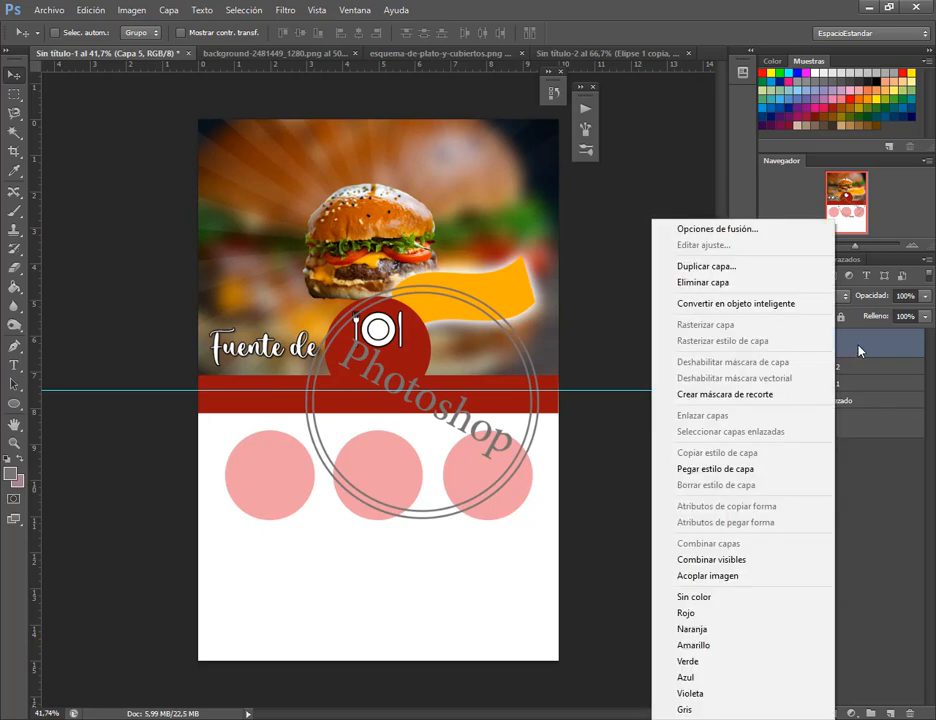
pyautogui.press('Escape')
pyautogui.doubleClick(791, 347)
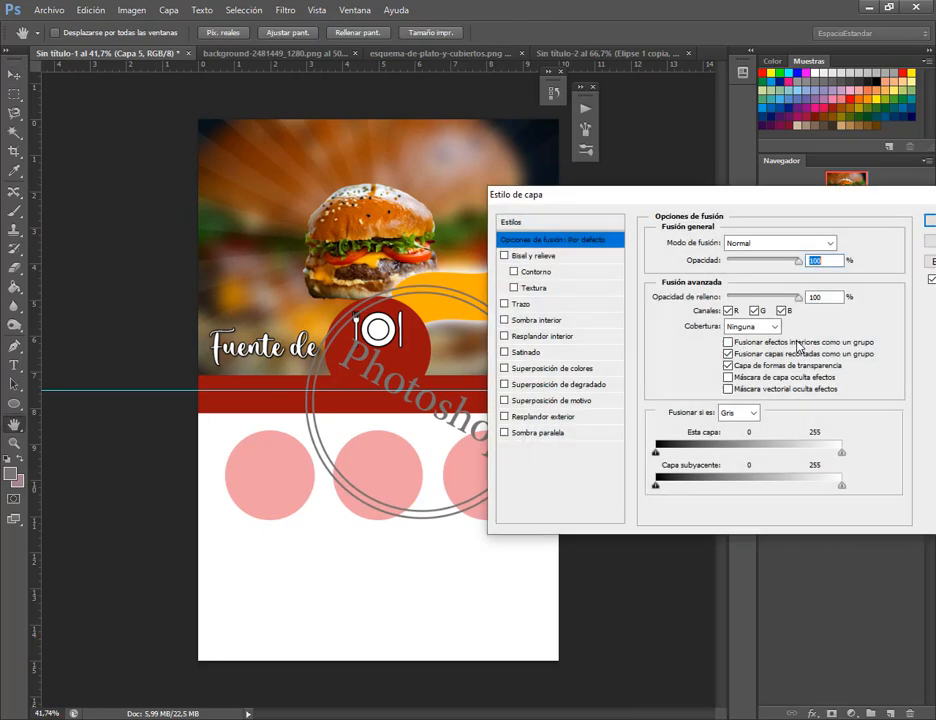
pyautogui.click(564, 370)
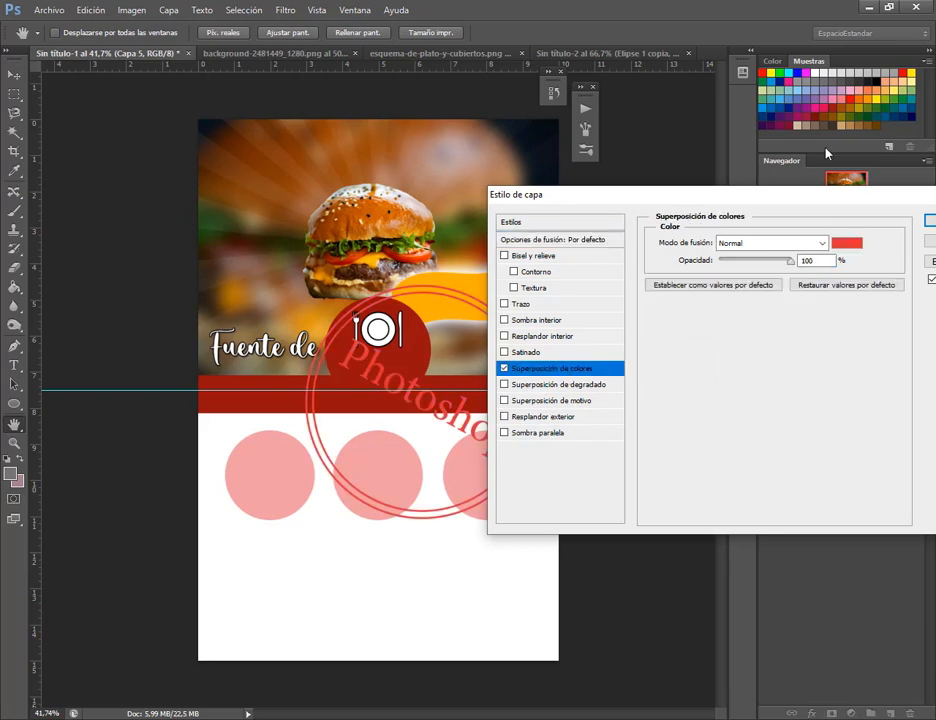
pyautogui.moveTo(801, 190); pyautogui.dragTo(905, 120)
pyautogui.click(927, 158)
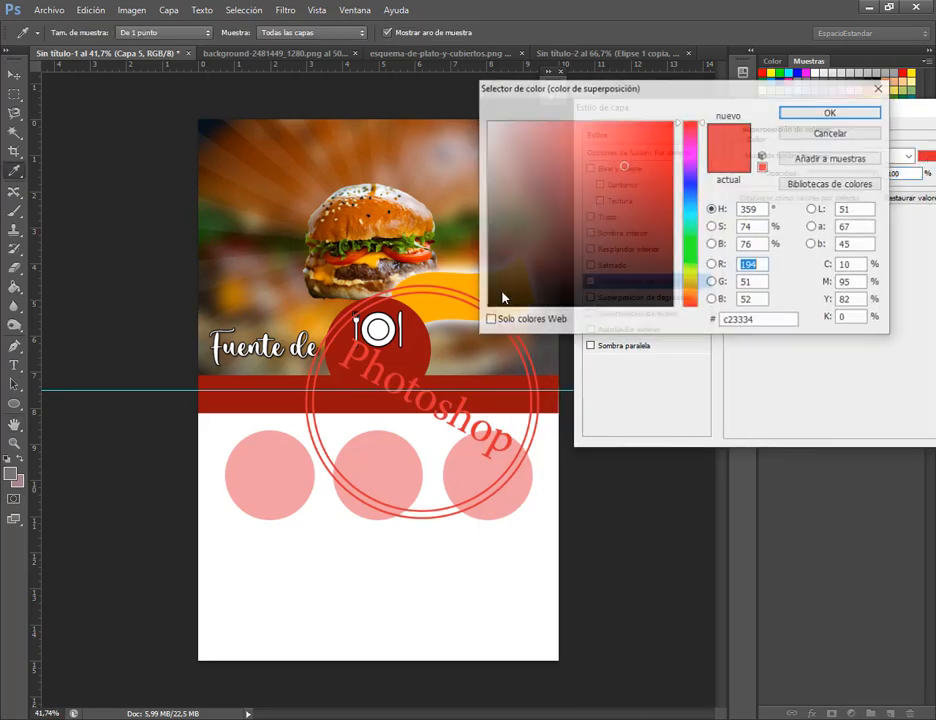
pyautogui.moveTo(596, 161); pyautogui.dragTo(455, 115)
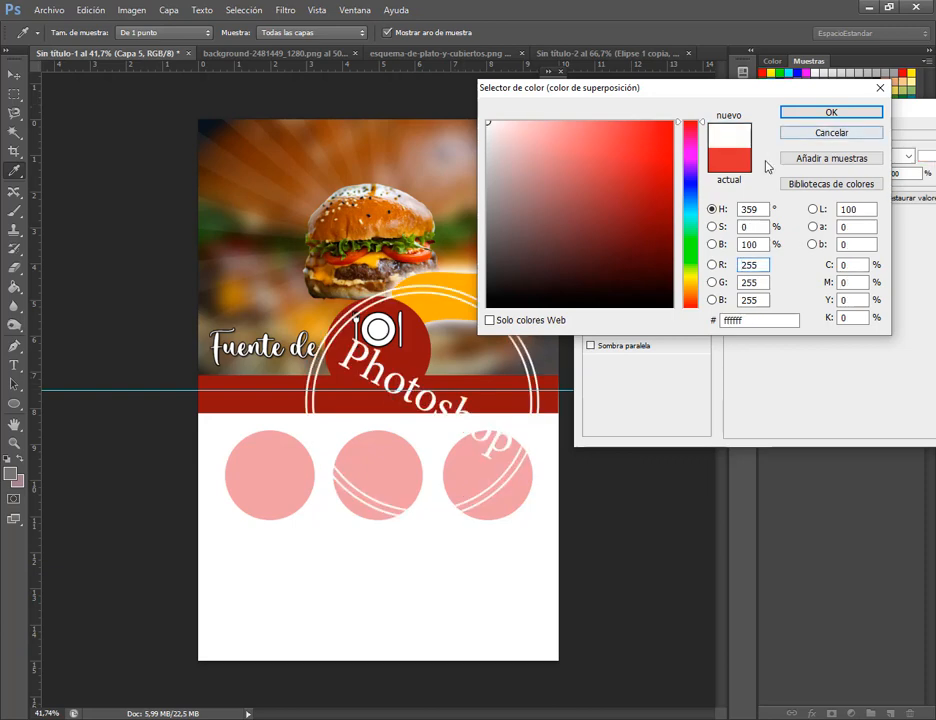
pyautogui.moveTo(700, 122); pyautogui.dragTo(705, 156)
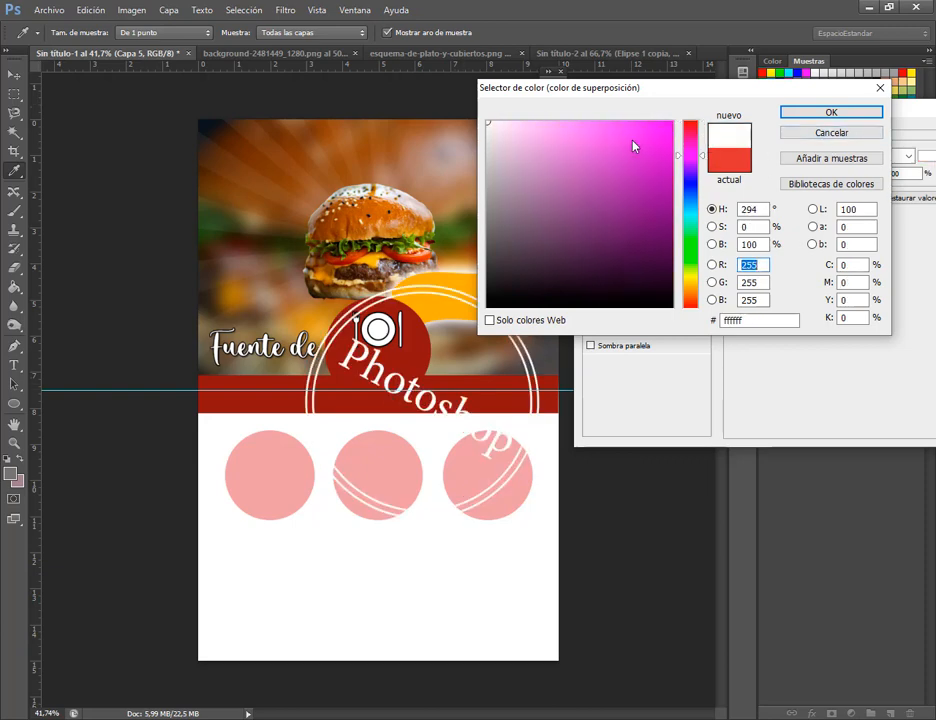
pyautogui.moveTo(651, 127); pyautogui.dragTo(701, 125)
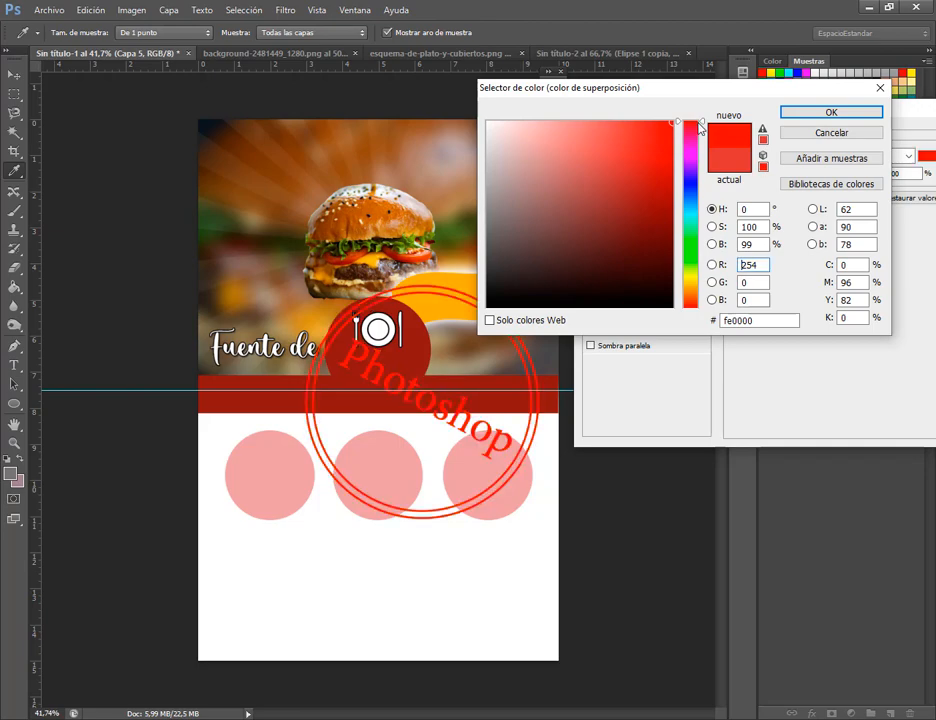
pyautogui.click(806, 116)
pyautogui.moveTo(642, 93); pyautogui.dragTo(444, 105)
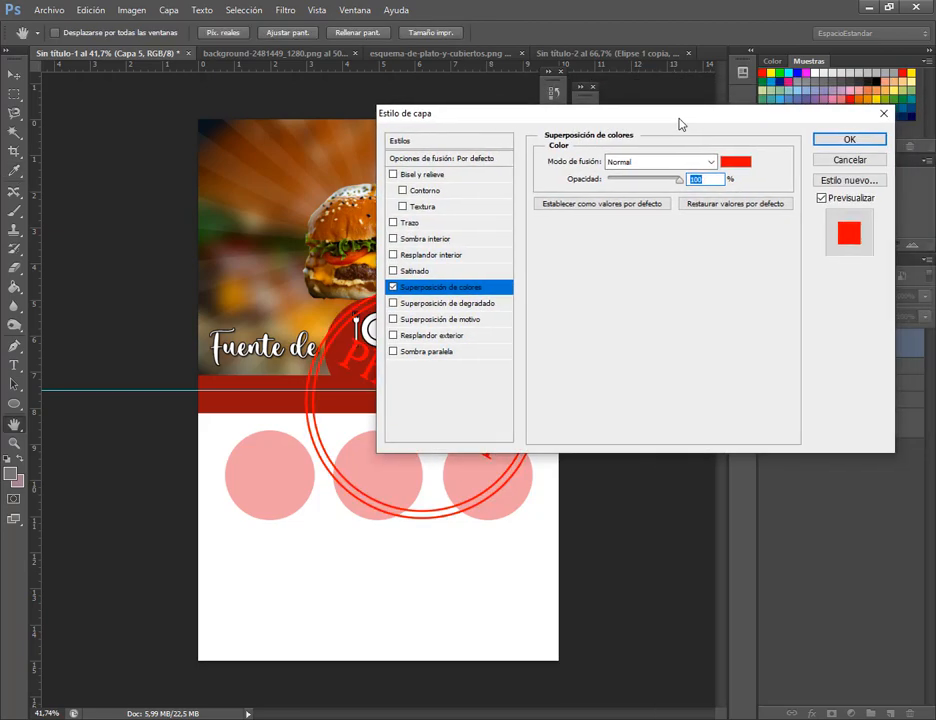
pyautogui.click(826, 144)
# Step: Move the stamp down into the flyer's lower-right white area and lower its layer opacity to 24%
pyautogui.press('v')
pyautogui.moveTo(435, 443); pyautogui.dragTo(434, 558)
pyautogui.moveTo(882, 299); pyautogui.dragTo(826, 302)
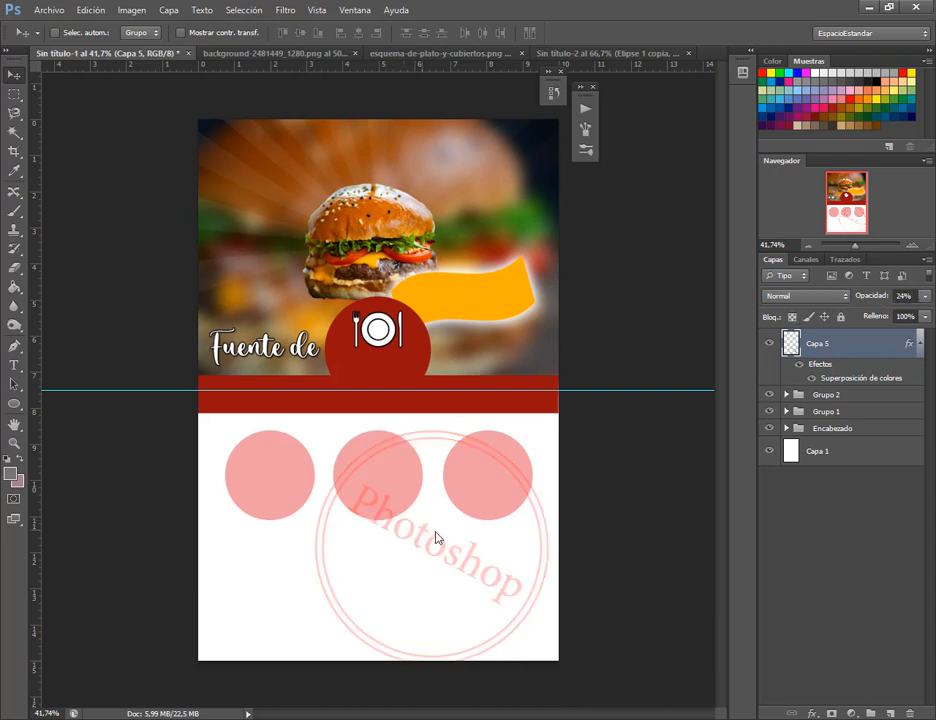
pyautogui.moveTo(437, 539); pyautogui.dragTo(445, 533)
# Step: Scale the stamp down to about 58% so it fits in the flyer's lower-right corner beneath the third pink circle
pyautogui.hotkey('ctrl', 't')
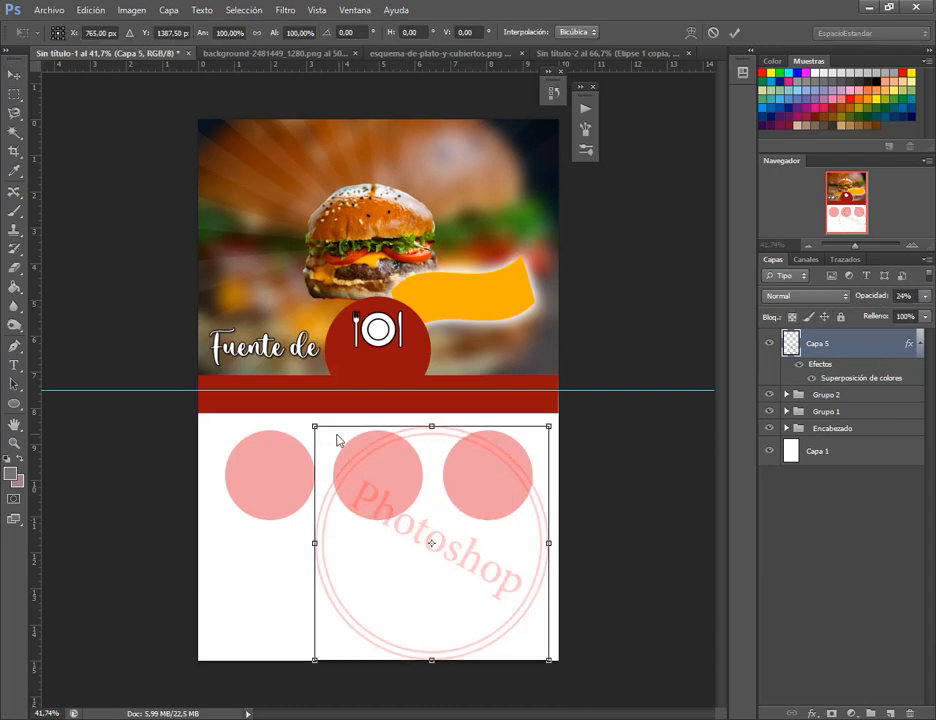
pyautogui.moveTo(318, 432); pyautogui.dragTo(410, 540)
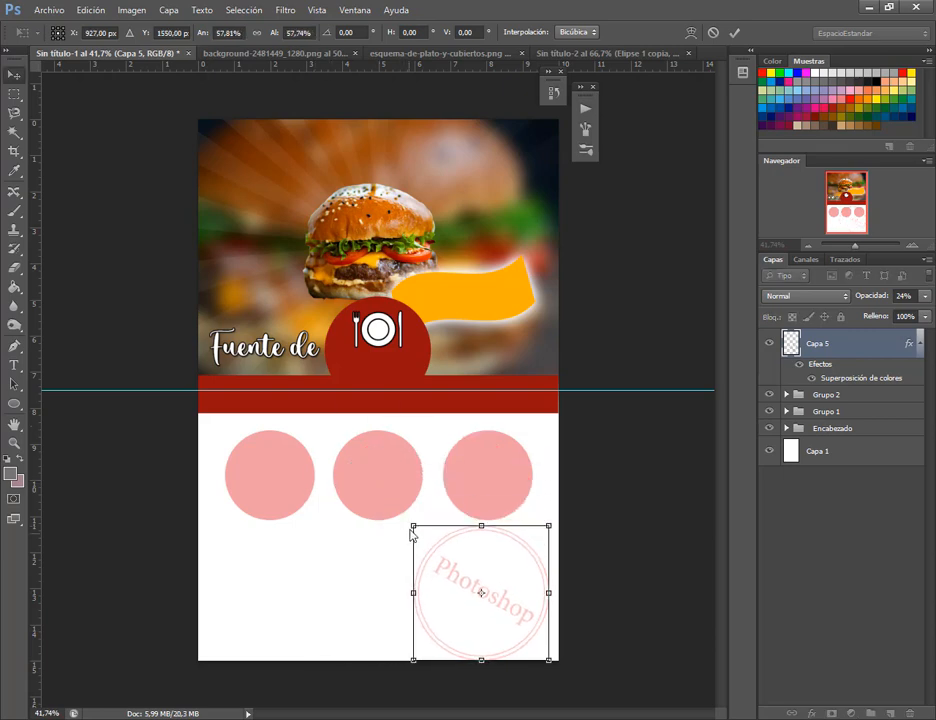
pyautogui.press('Return')
# Step: Reduce the Photoshop brush size and stamp it once in the white area below the first pink circle
pyautogui.click(14, 211)
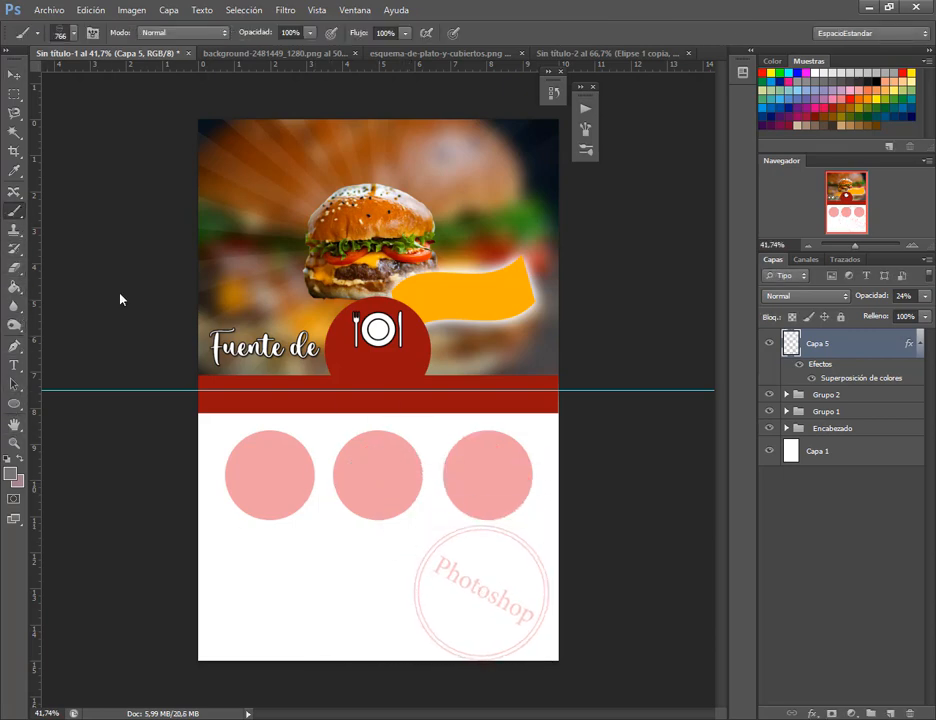
pyautogui.rightClick(341, 507)
pyautogui.moveTo(488, 537); pyautogui.dragTo(470, 537)
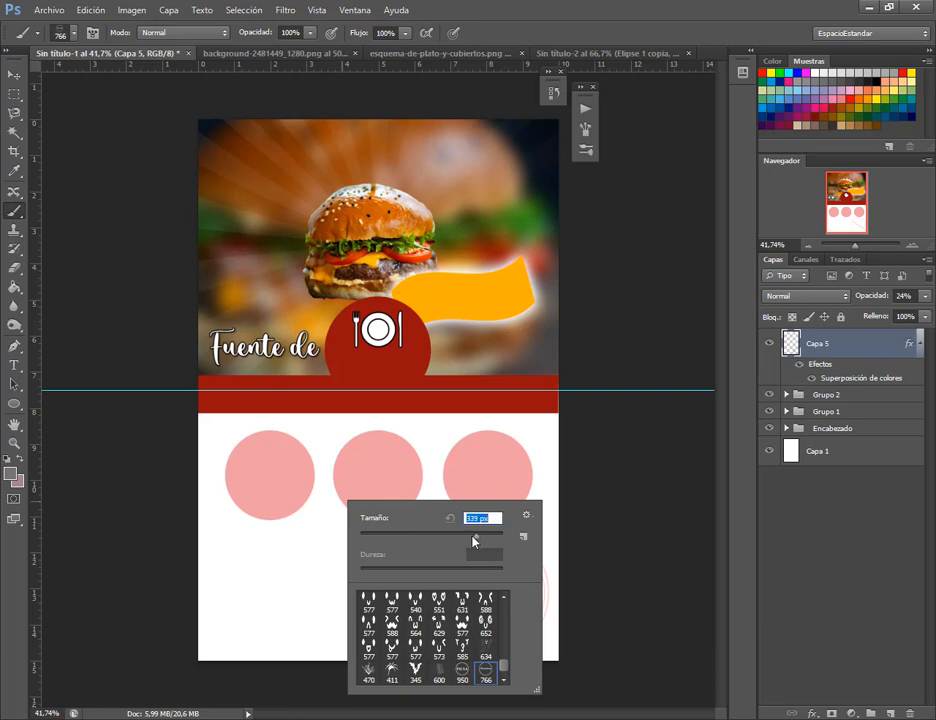
pyautogui.click(411, 535)
pyautogui.click(260, 573)
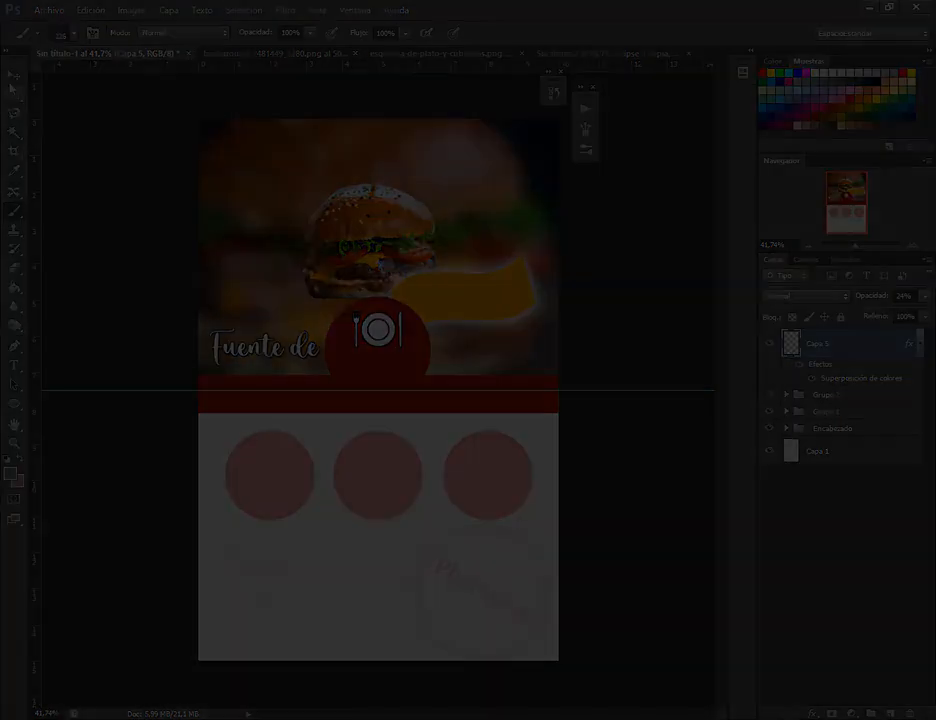